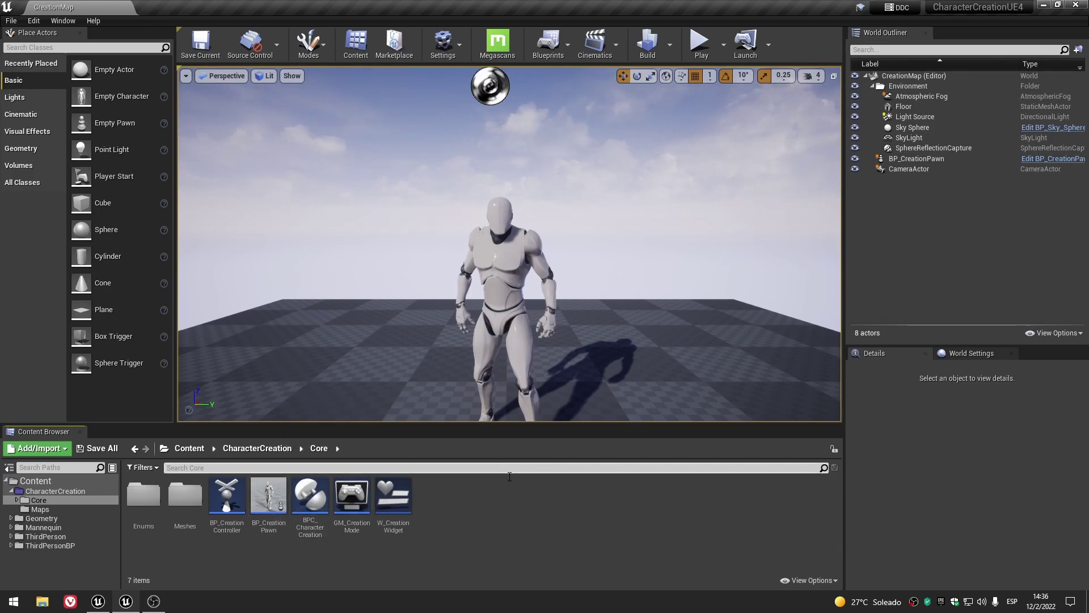
Step: Open BP_CreationPawn and preview its mannequin in the Viewport
double_click(269, 498)
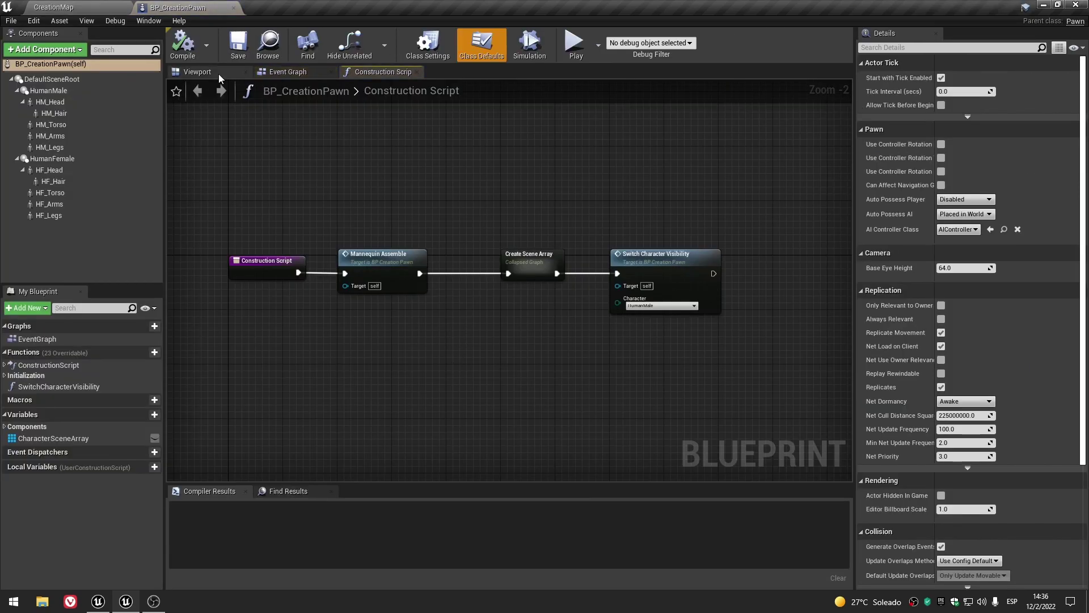
click(219, 73)
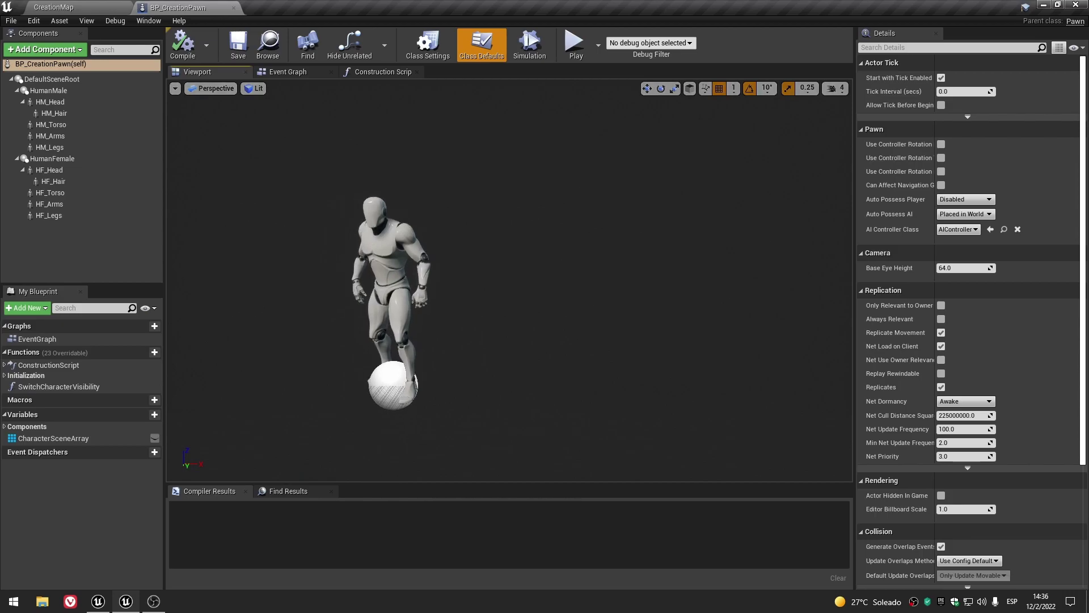
scroll(567, 287, up, 5)
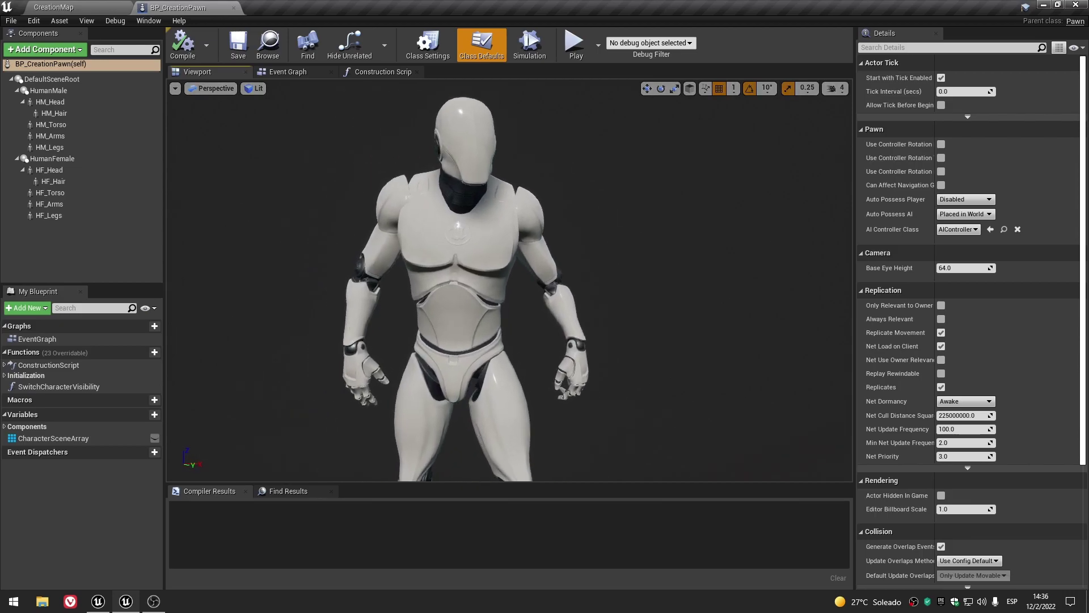
scroll(566, 287, down, 5)
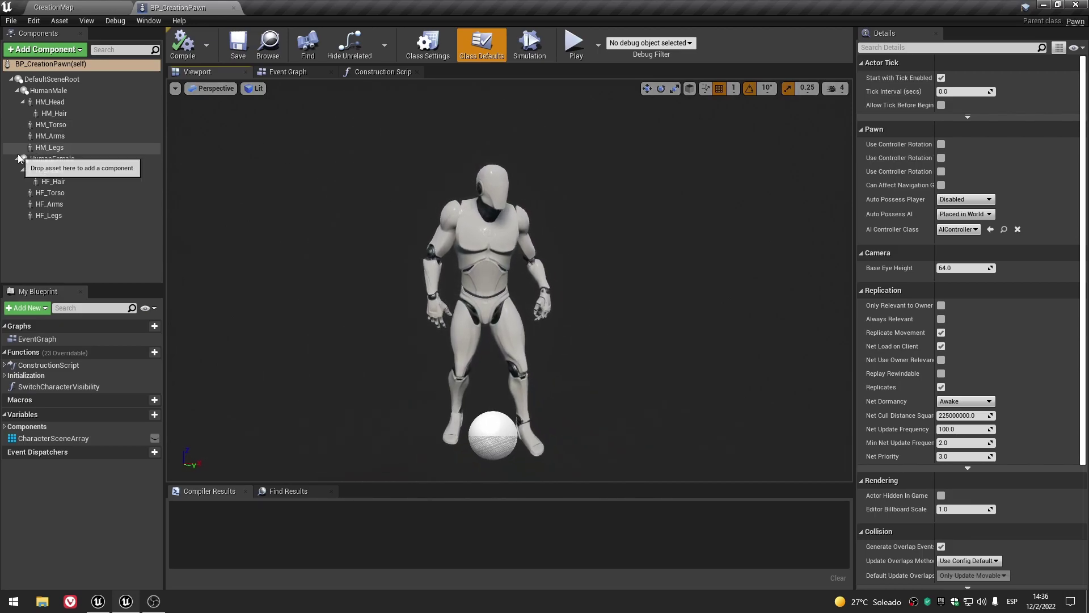
Step: Collapse the HumanMale and HumanFemale component groups and clear the selection
click(17, 158)
click(17, 90)
click(59, 176)
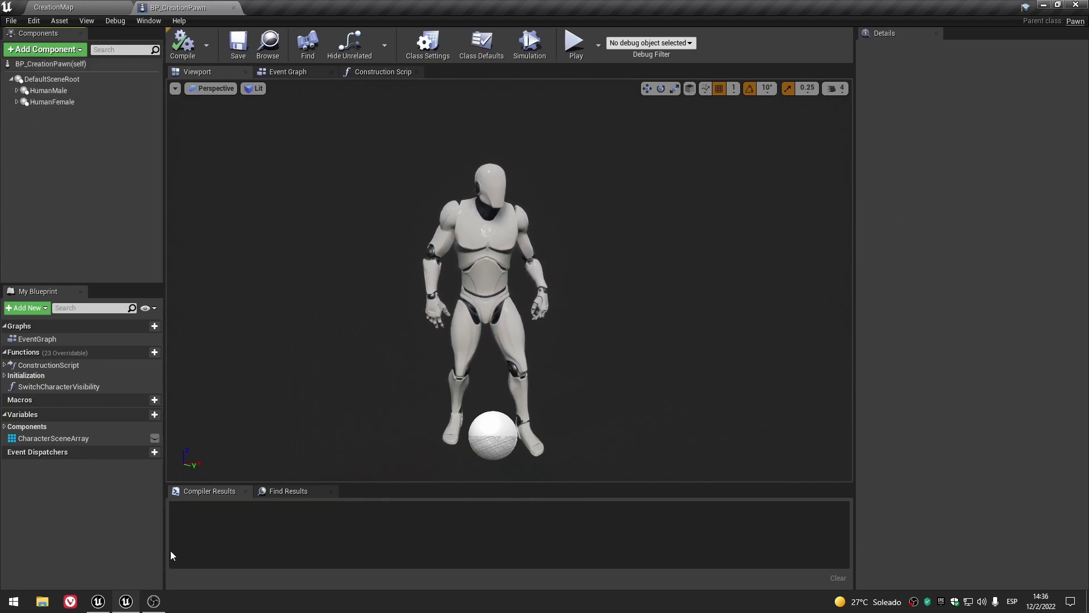
scroll(496, 284, up, 5)
scroll(527, 222, down, 5)
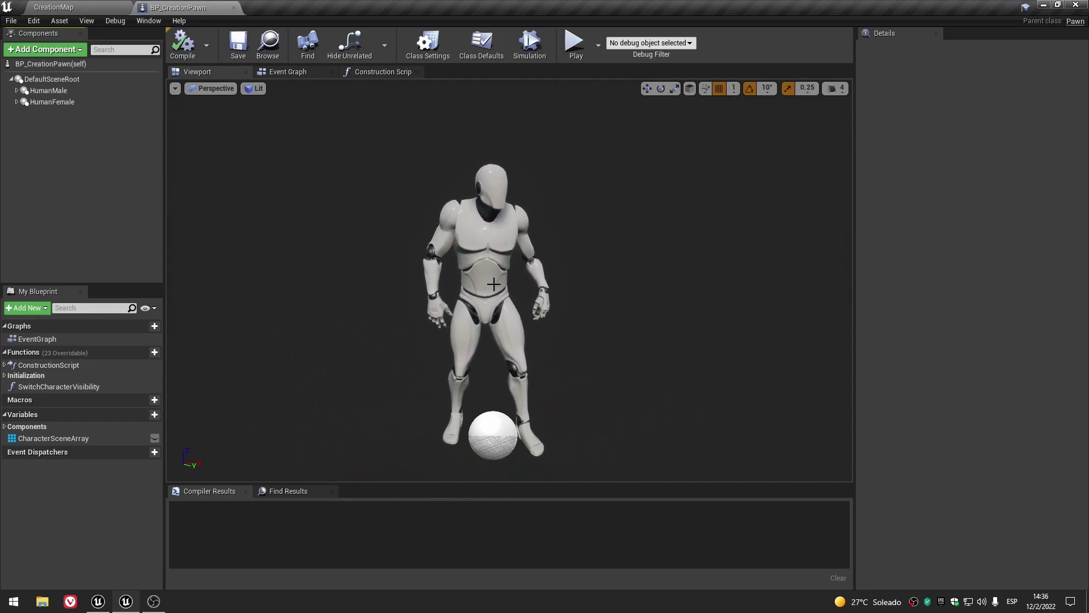
Step: In the UE5 editor, set the Character variable's default value to ElfMale
click(101, 606)
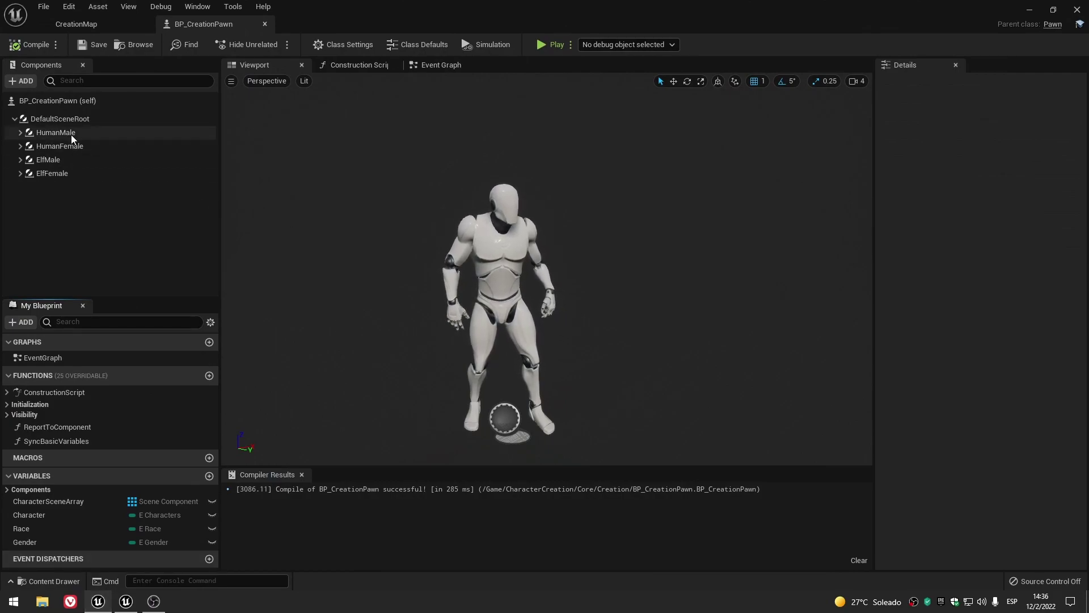
click(48, 518)
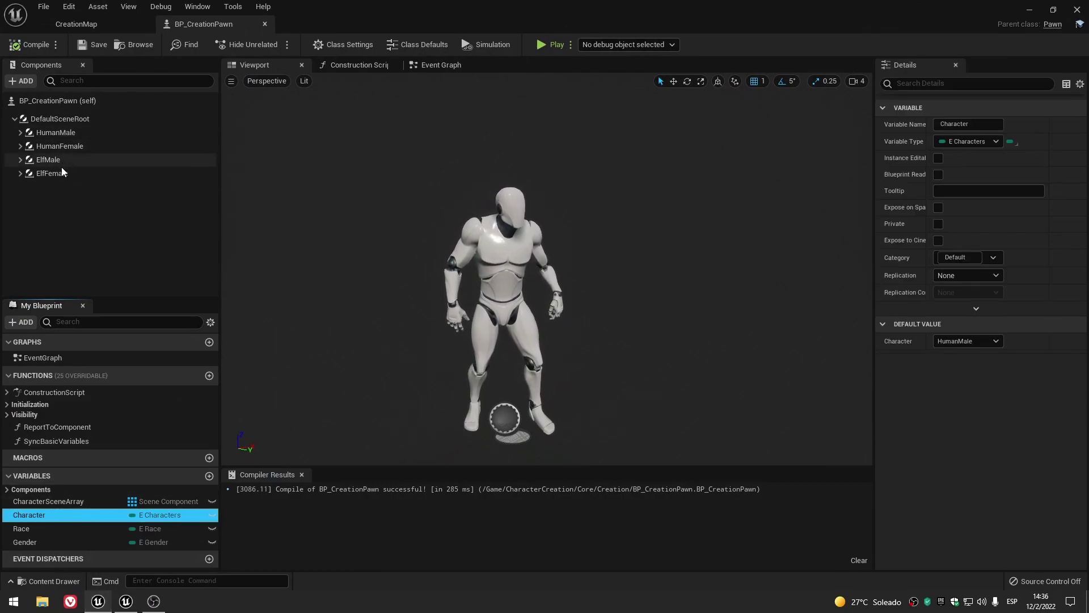
click(989, 341)
click(956, 375)
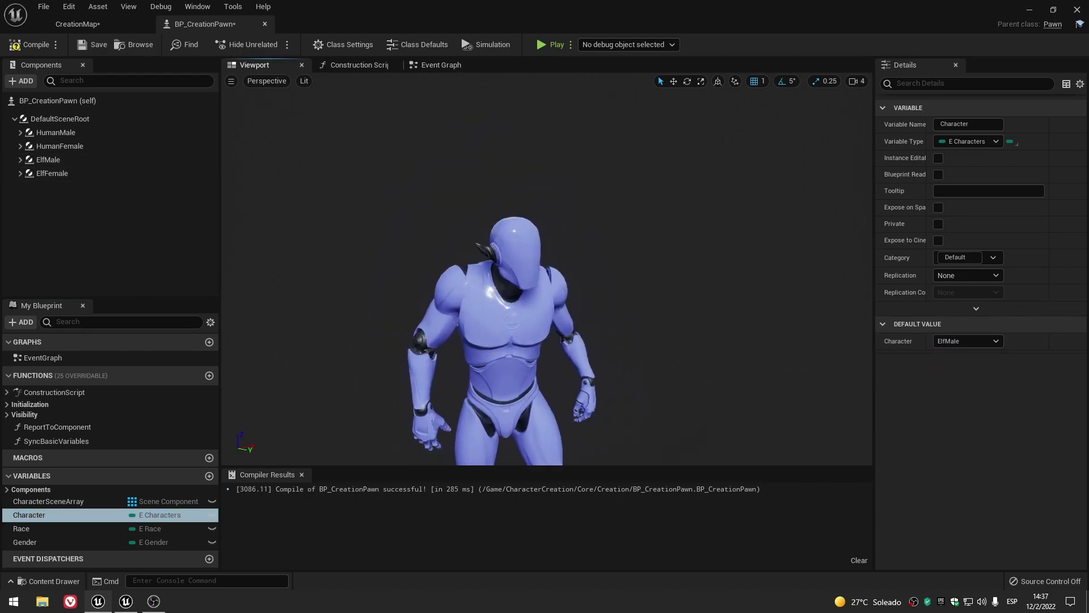
scroll(634, 258, up, 5)
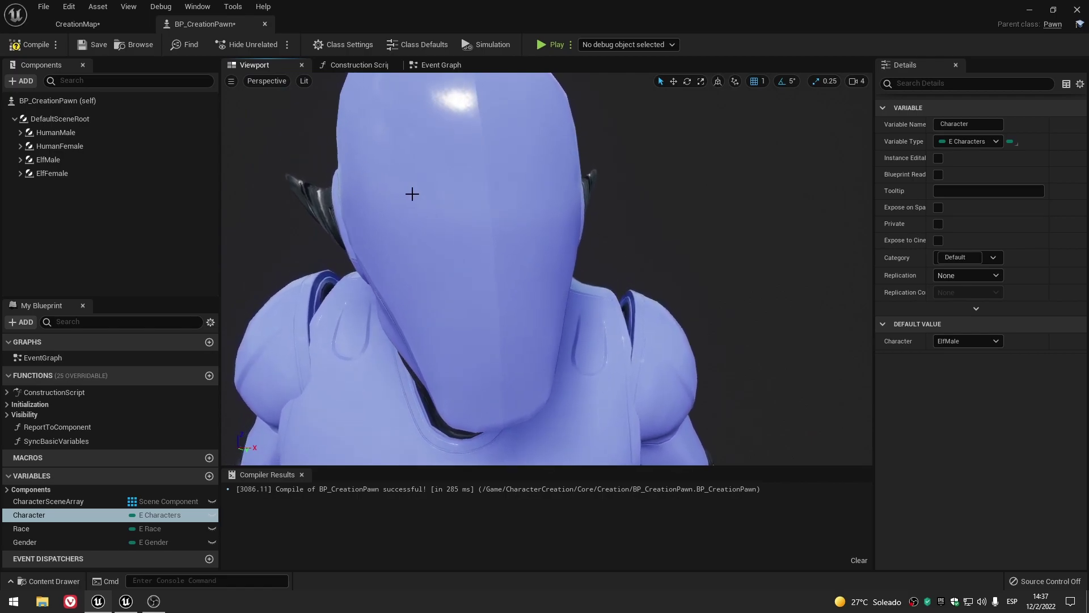
scroll(411, 192, down, 5)
scroll(562, 248, up, 1)
scroll(575, 250, down, 2)
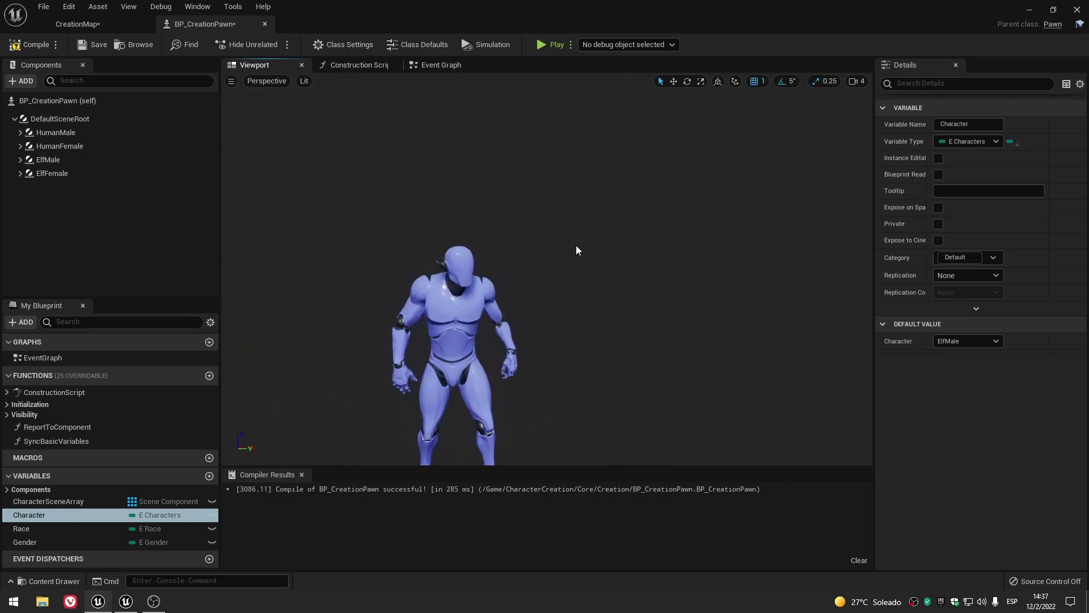
scroll(577, 250, down, 2)
Step: Try ElfFemale as the Character default, then restore HumanMale
click(980, 342)
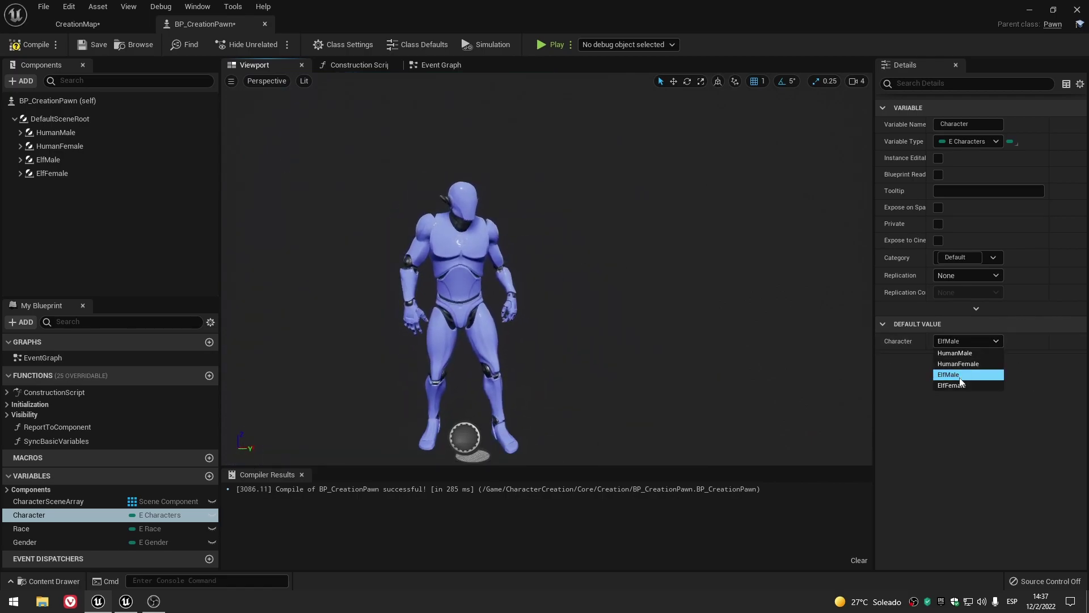
click(957, 387)
click(962, 340)
click(962, 353)
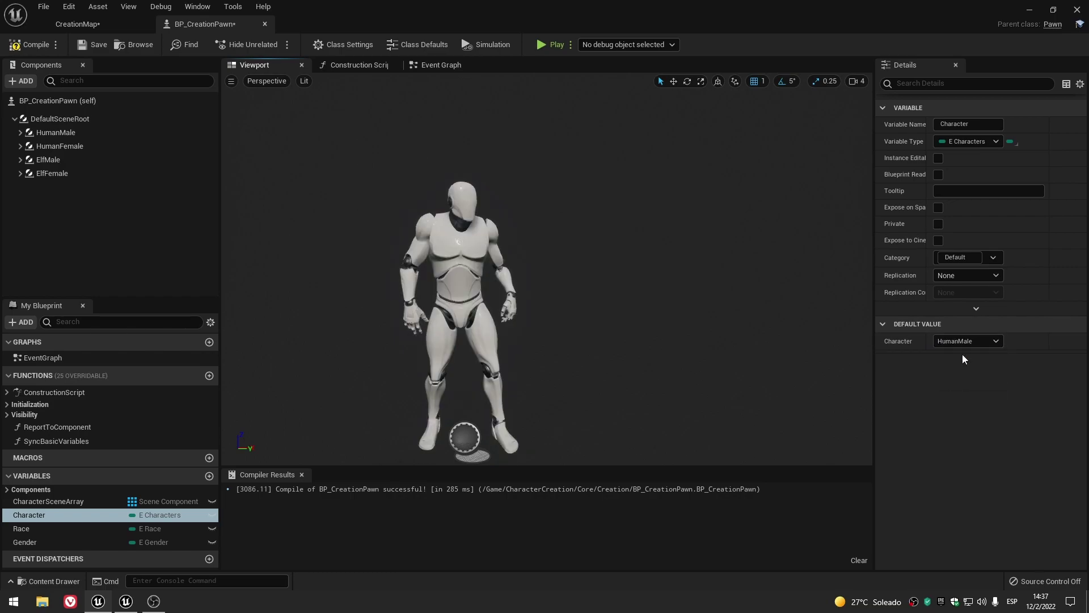
Step: Inspect the Switch Visibility by Character function from the Construction Script
click(348, 66)
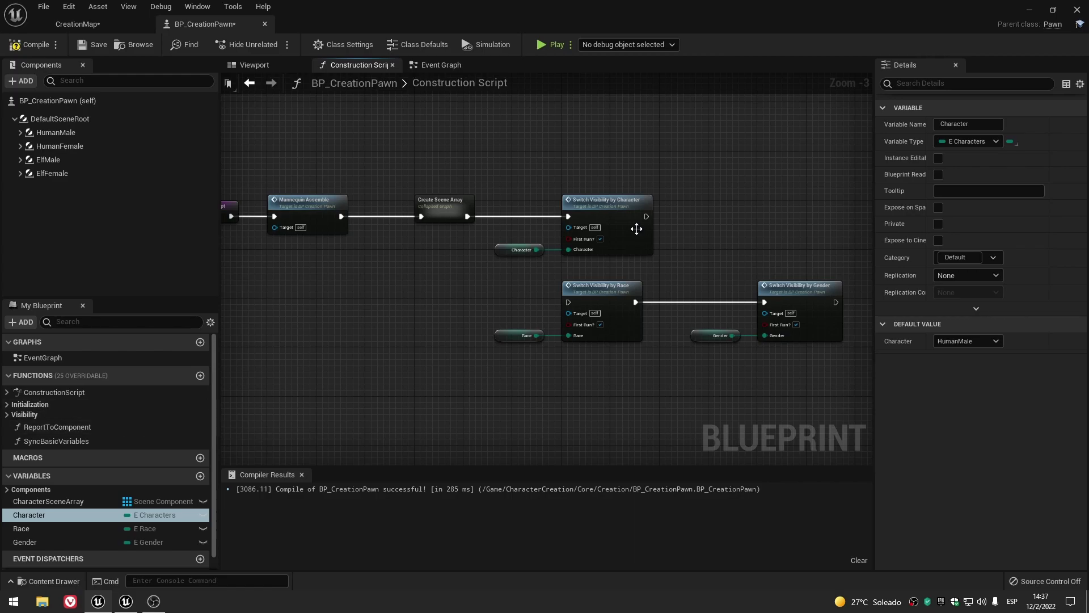
double_click(602, 213)
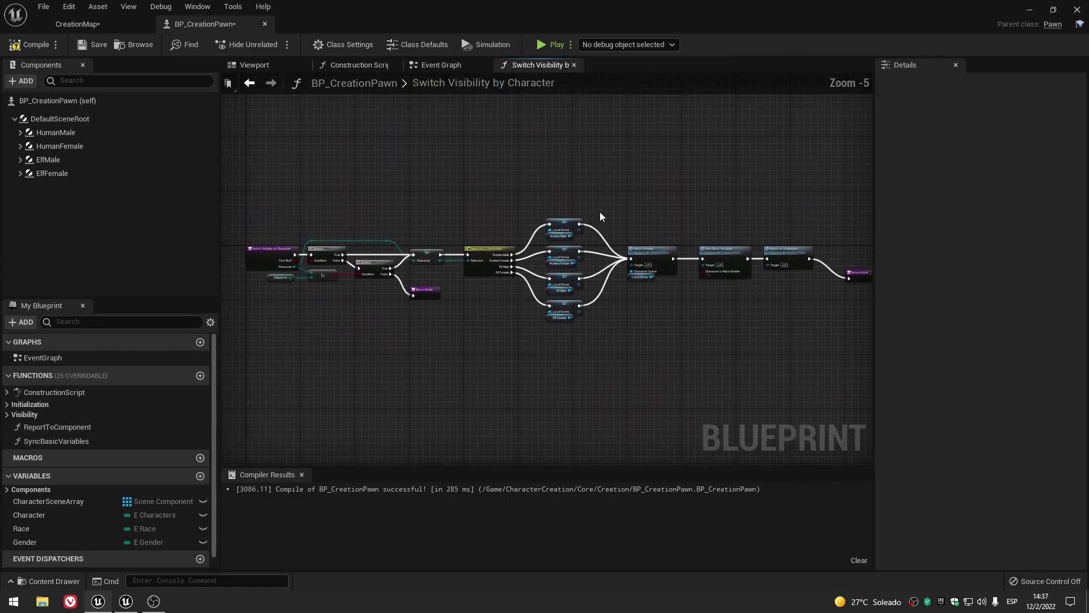
click(574, 65)
click(346, 67)
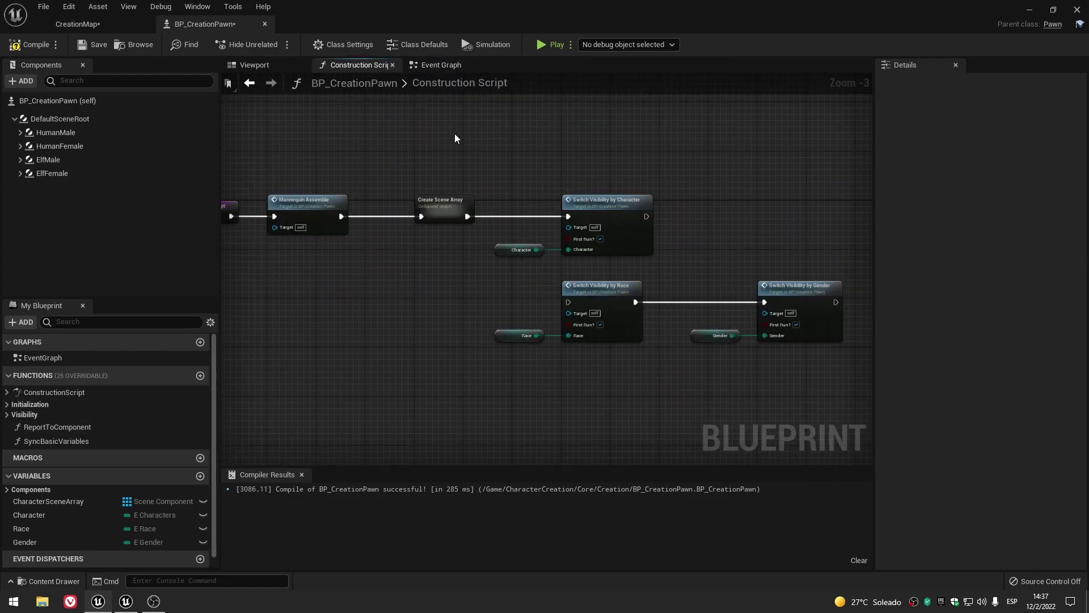
click(130, 603)
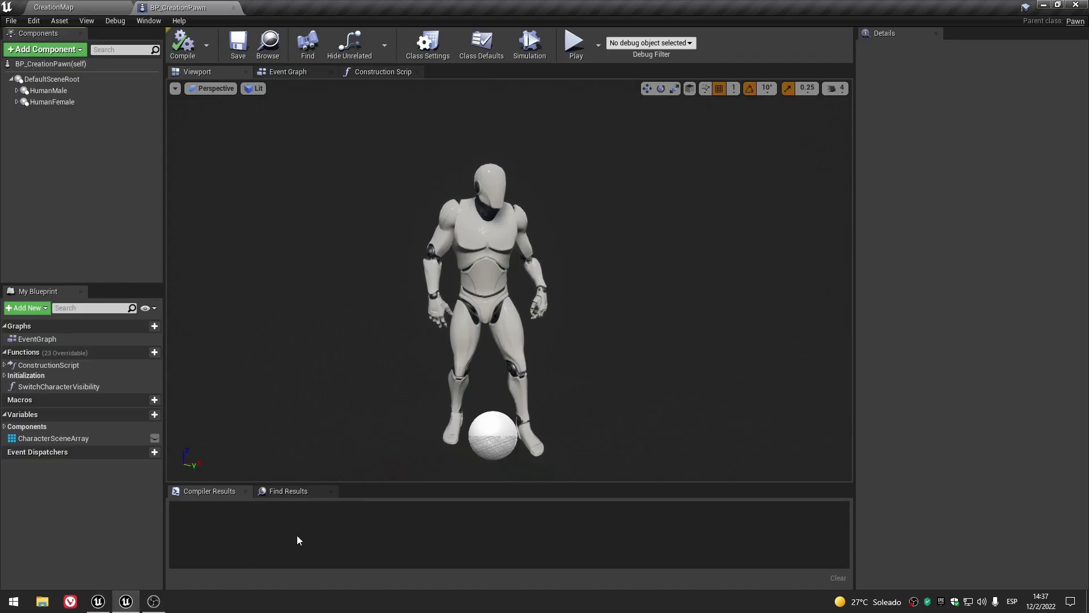
Step: Rename the SwitchCharacterVisibility function to SwitchVisibilityByCharacter by pasting the new name
click(113, 537)
drag(379, 71, 296, 81)
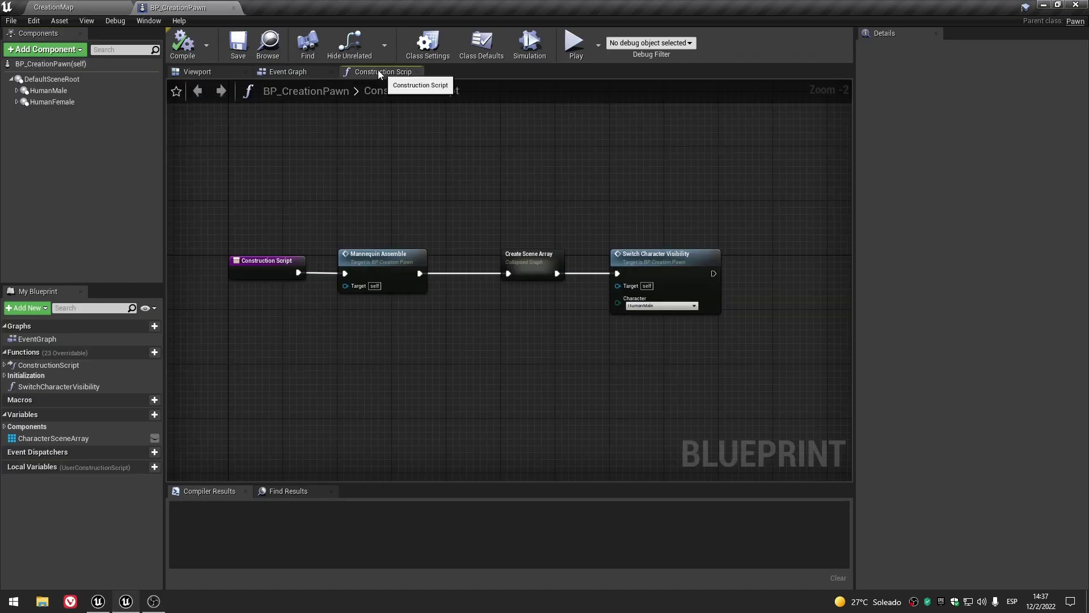
click(657, 266)
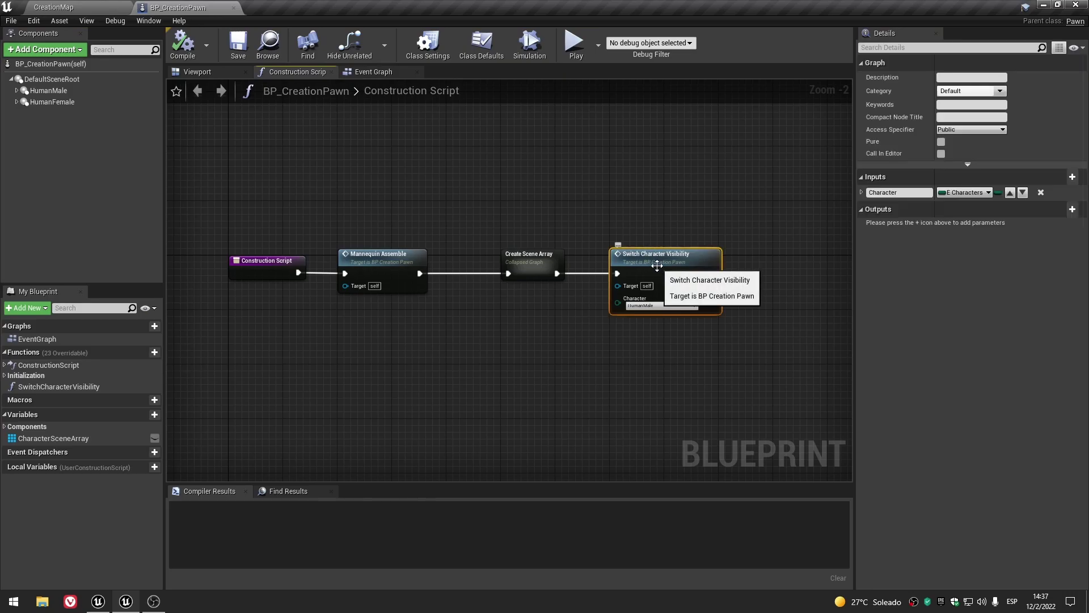
click(57, 387)
click(44, 387)
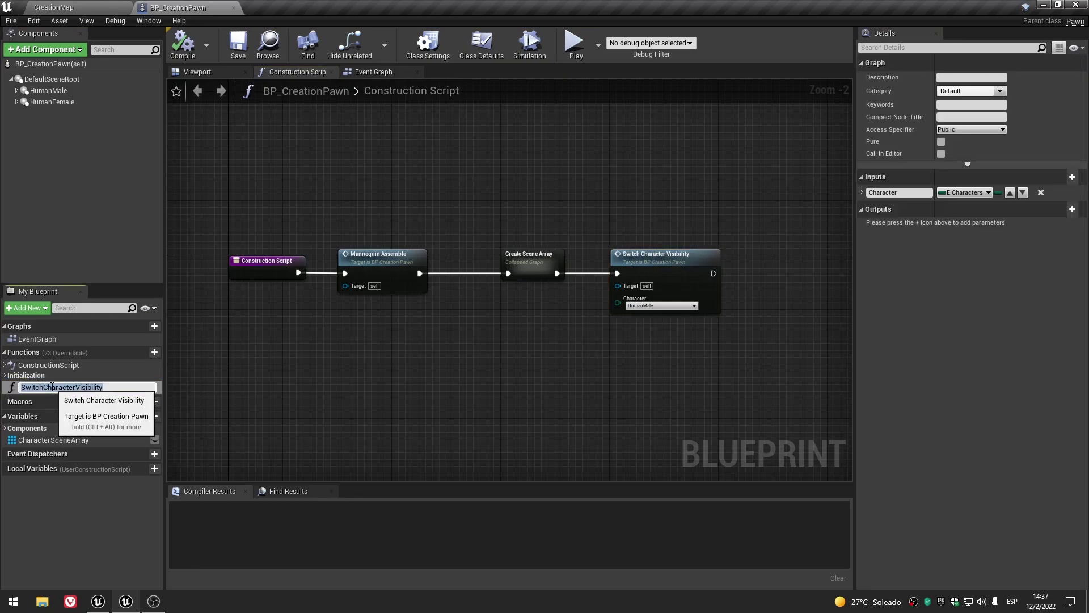
right_click(52, 386)
click(85, 437)
text(ByCharacter)
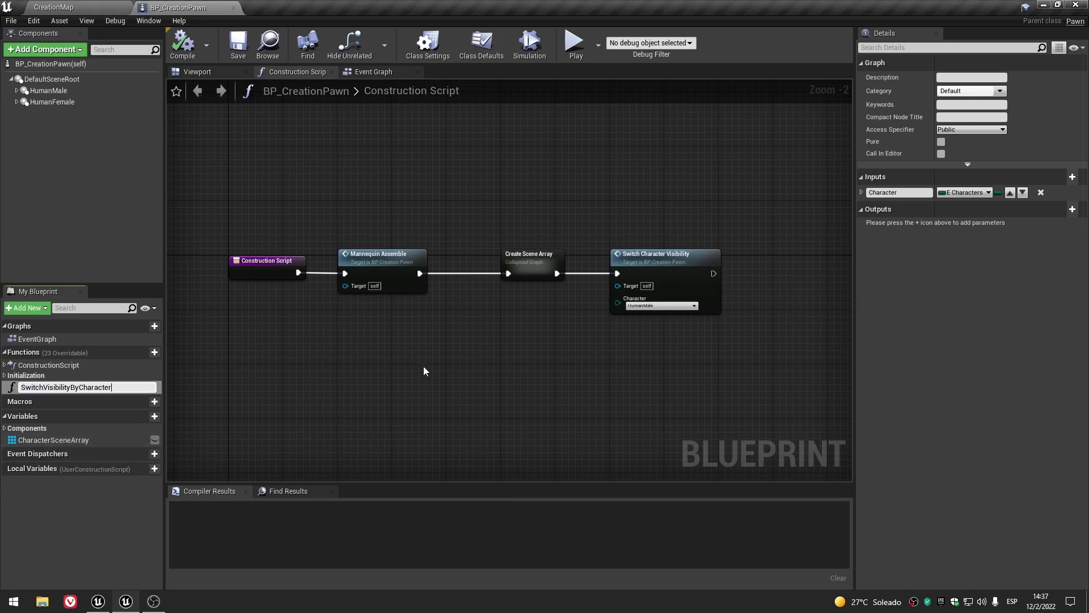
key(Return)
Step: Compile BP_CreationPawn and check the renamed node in the Construction Script graph
scroll(646, 352, up, 2)
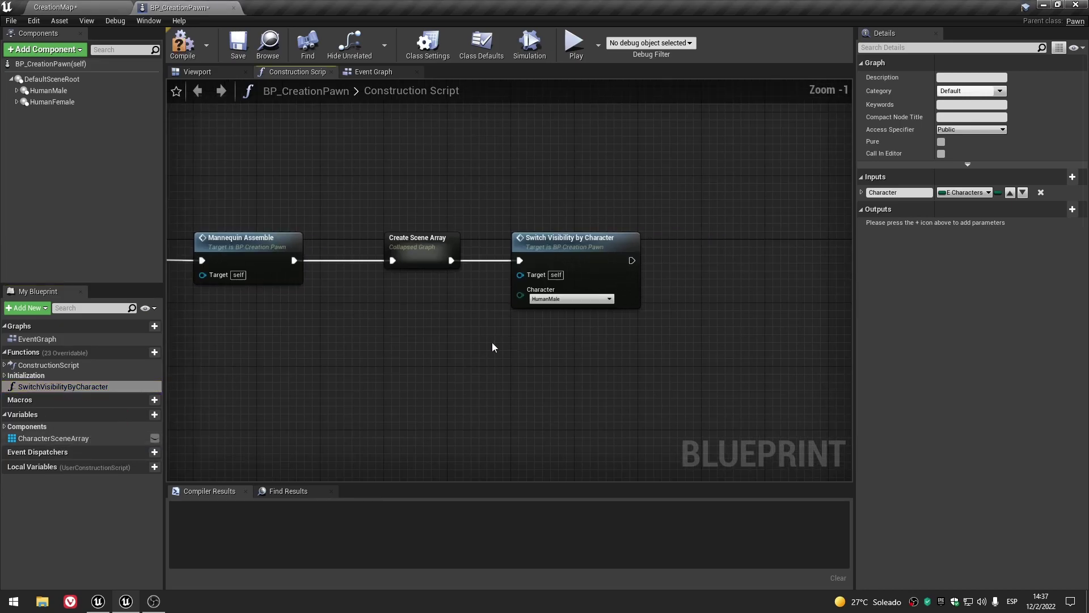
click(183, 44)
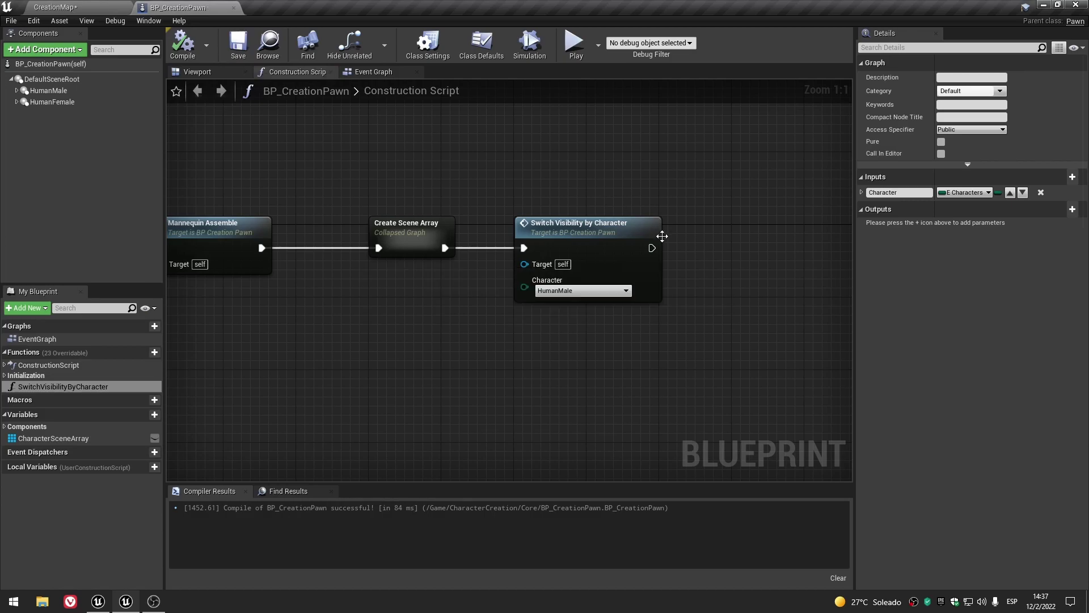
click(662, 236)
scroll(485, 340, down, 3)
scroll(421, 335, up, 2)
click(444, 328)
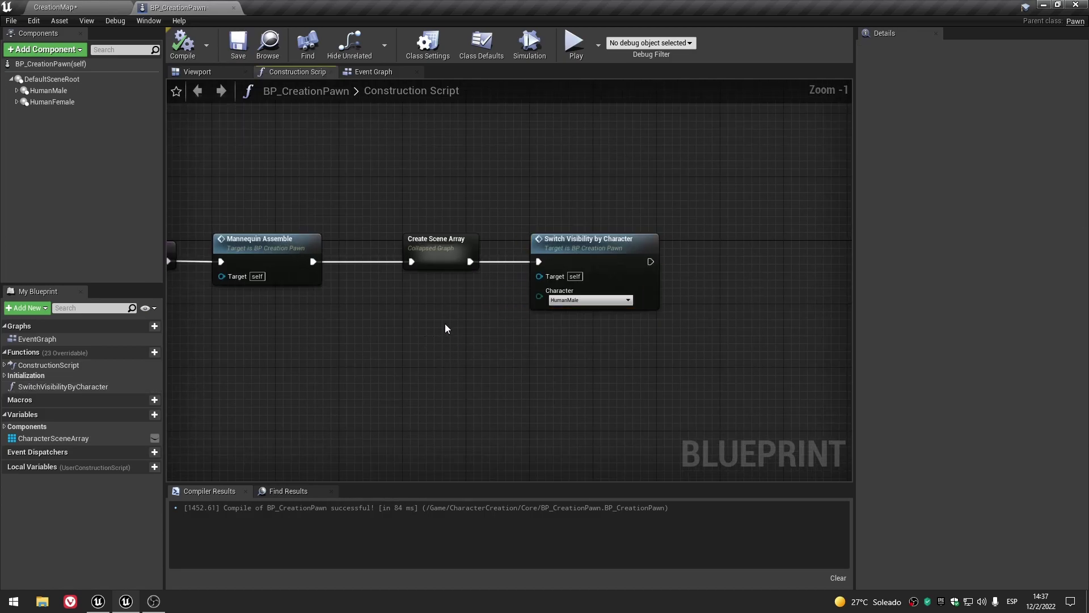
right_drag(444, 328, 407, 332)
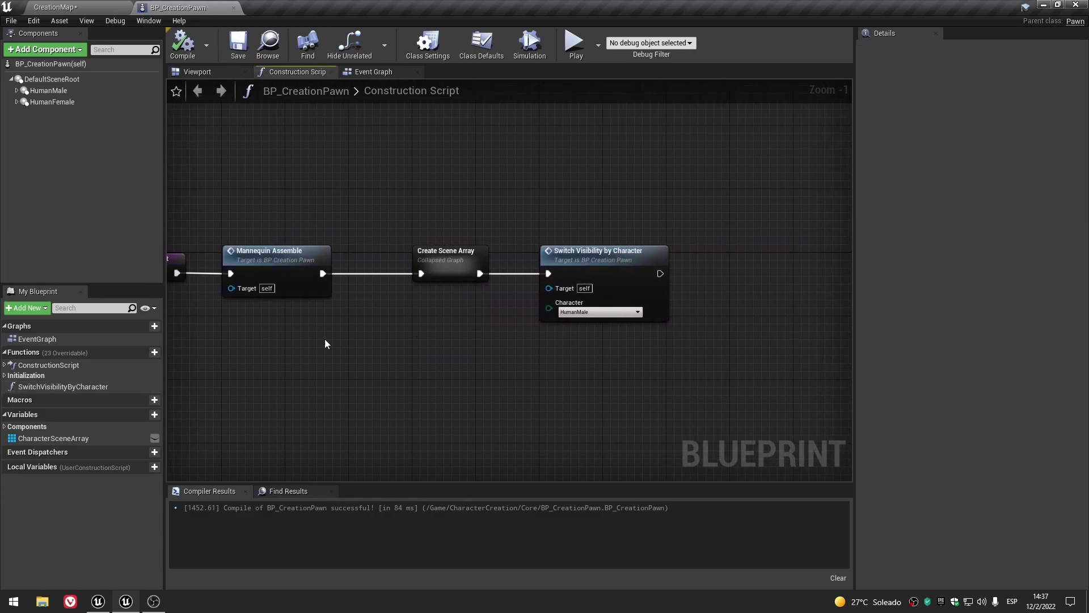
click(51, 388)
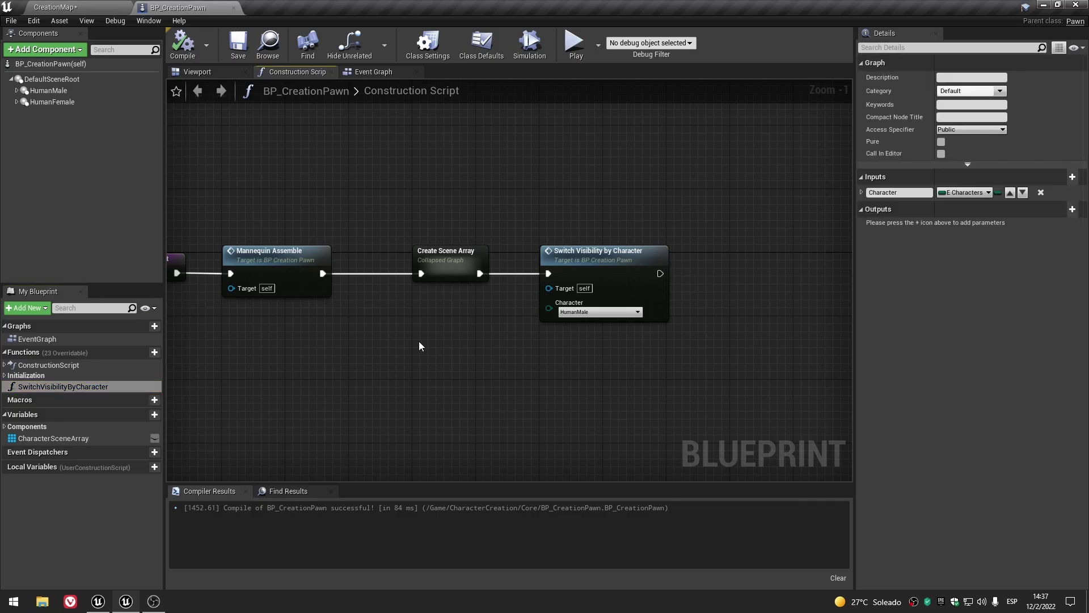
right_drag(419, 343, 553, 348)
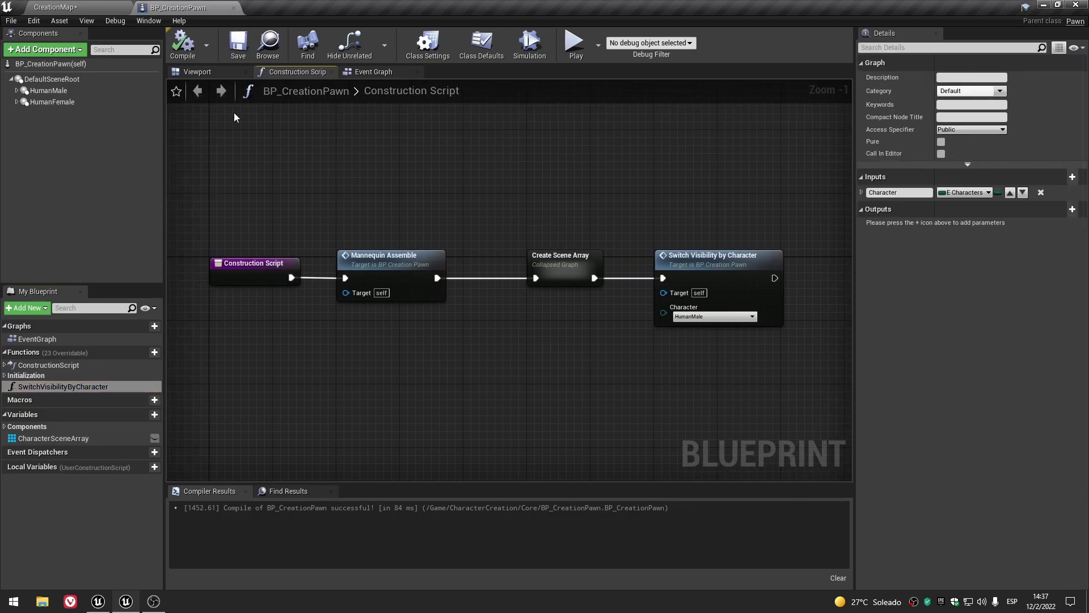
Step: Add two Scene components under DefaultSceneRoot
click(57, 81)
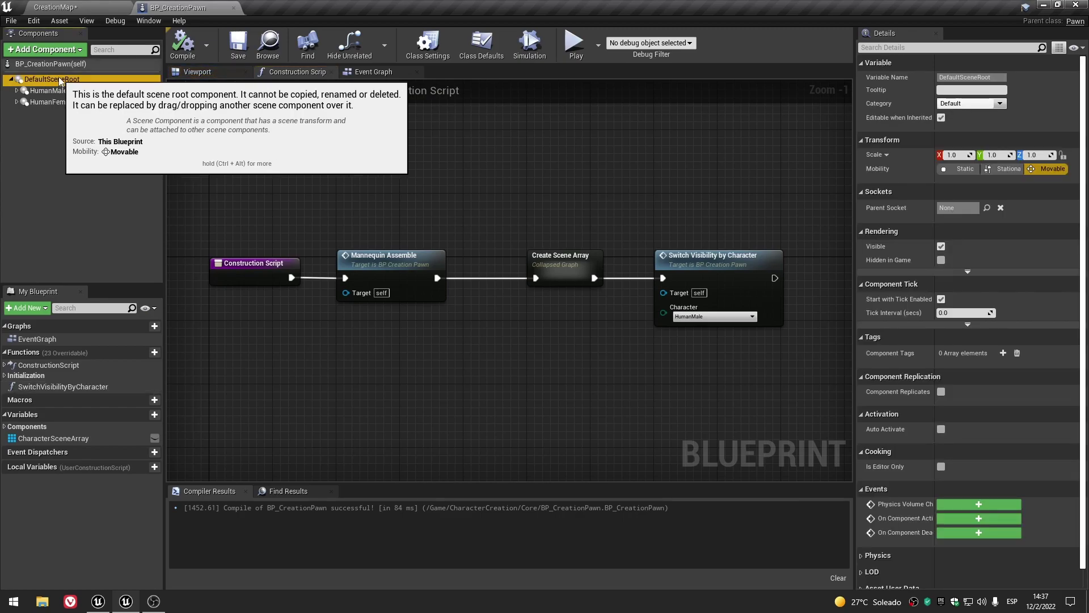
click(67, 49)
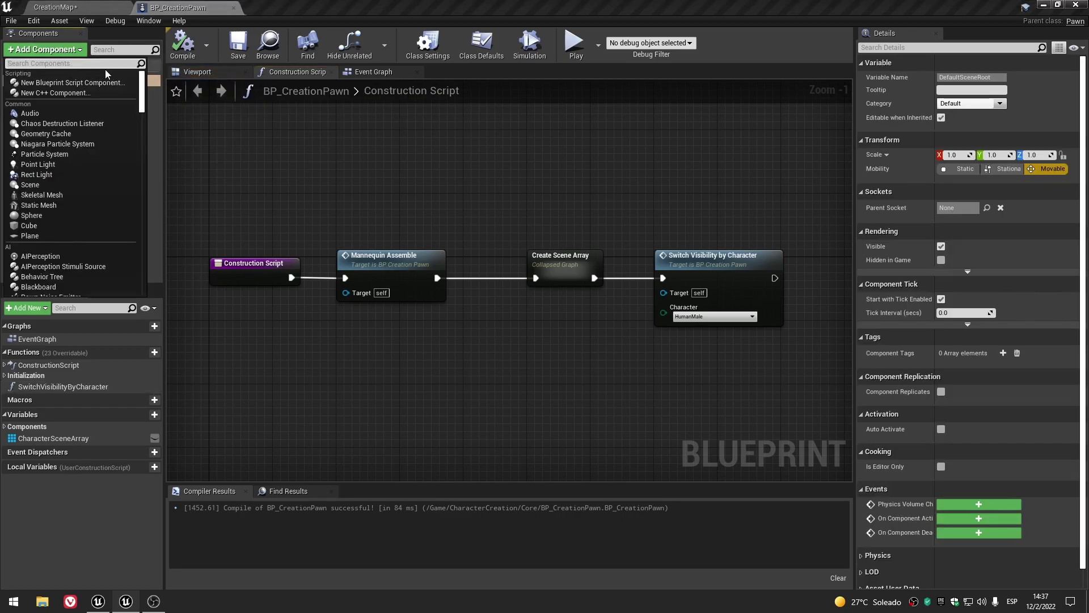
text(scene)
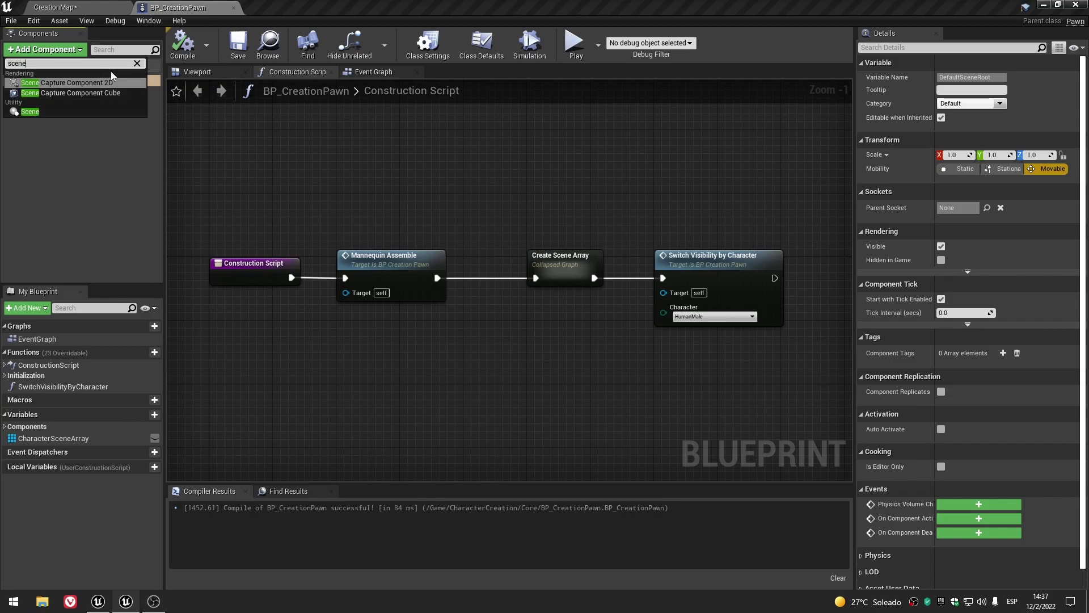
click(53, 110)
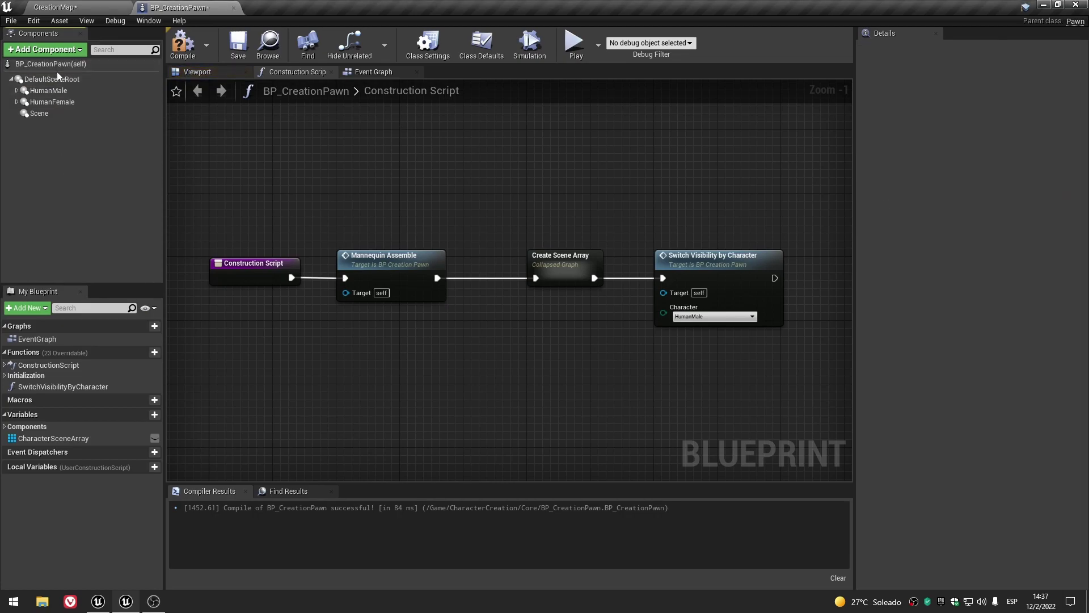
click(57, 79)
click(50, 49)
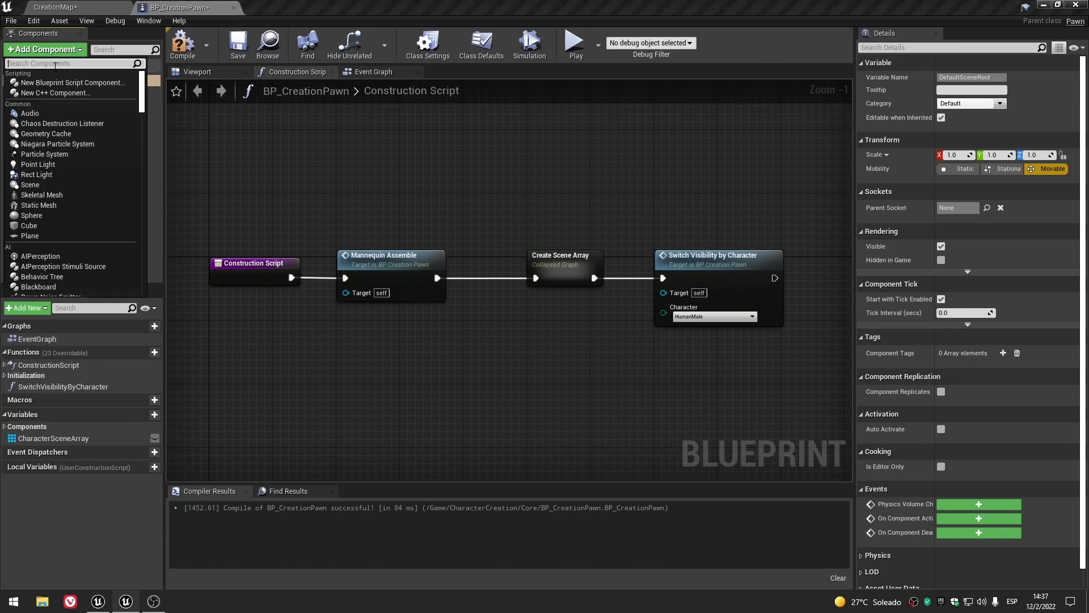
text(scene)
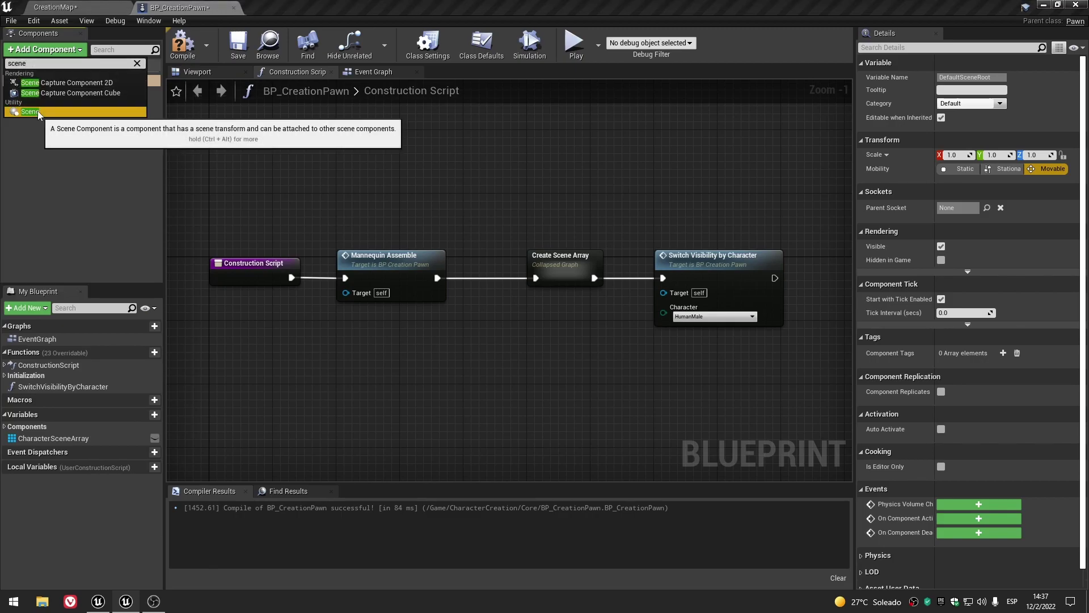
click(37, 111)
Step: Rename the first new Scene component to ElfMale
click(65, 81)
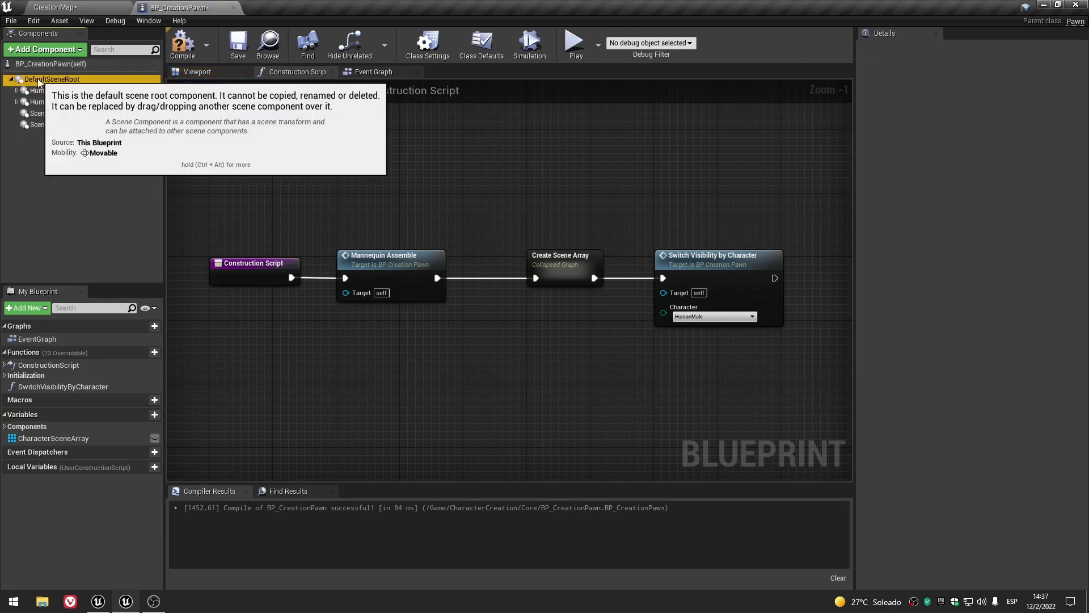
click(39, 113)
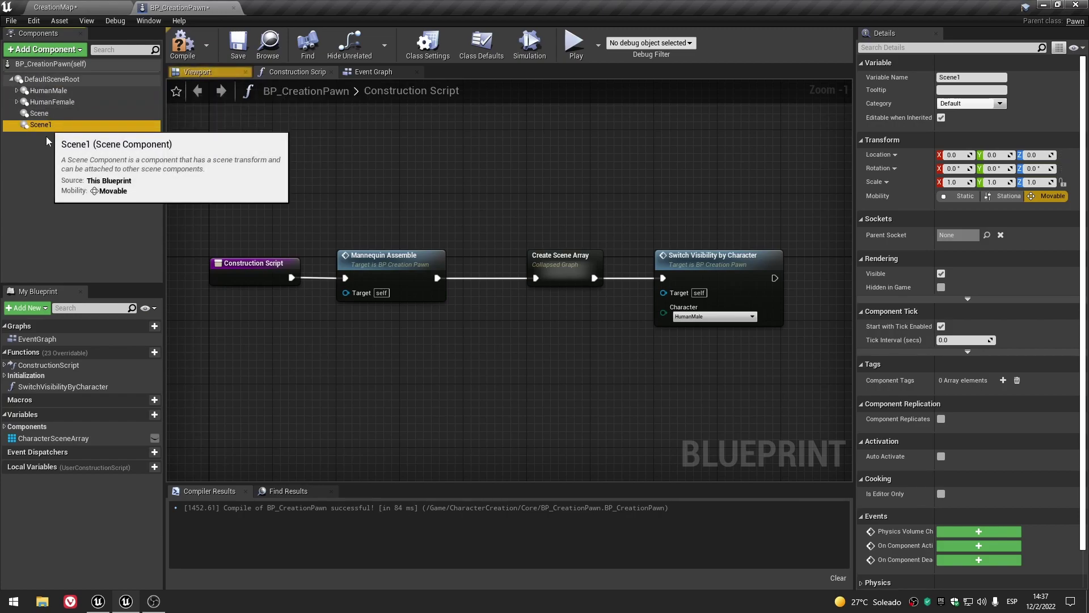
click(46, 137)
click(43, 113)
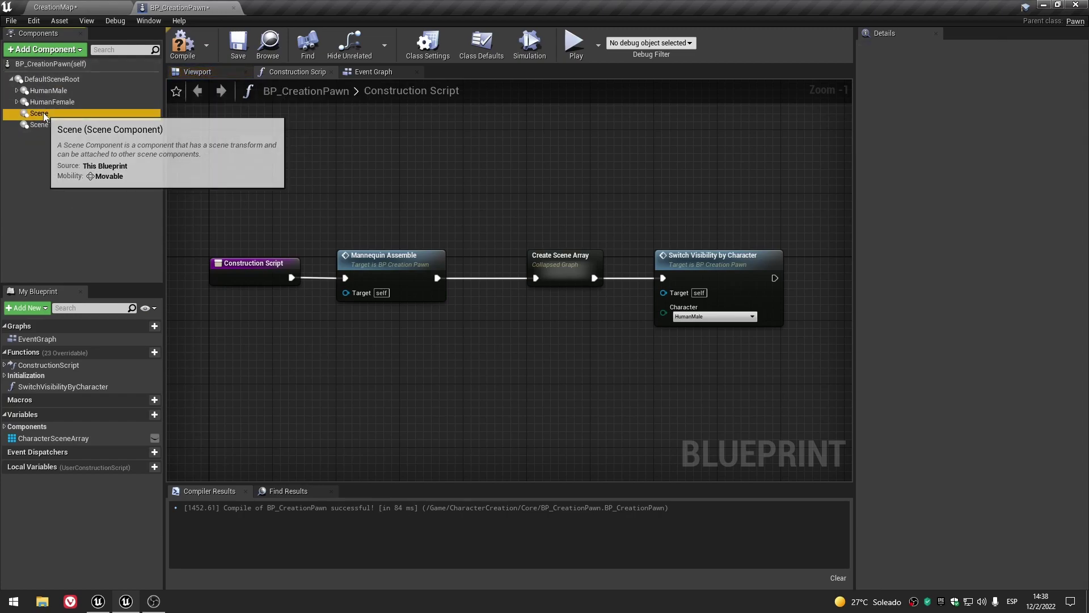
click(48, 114)
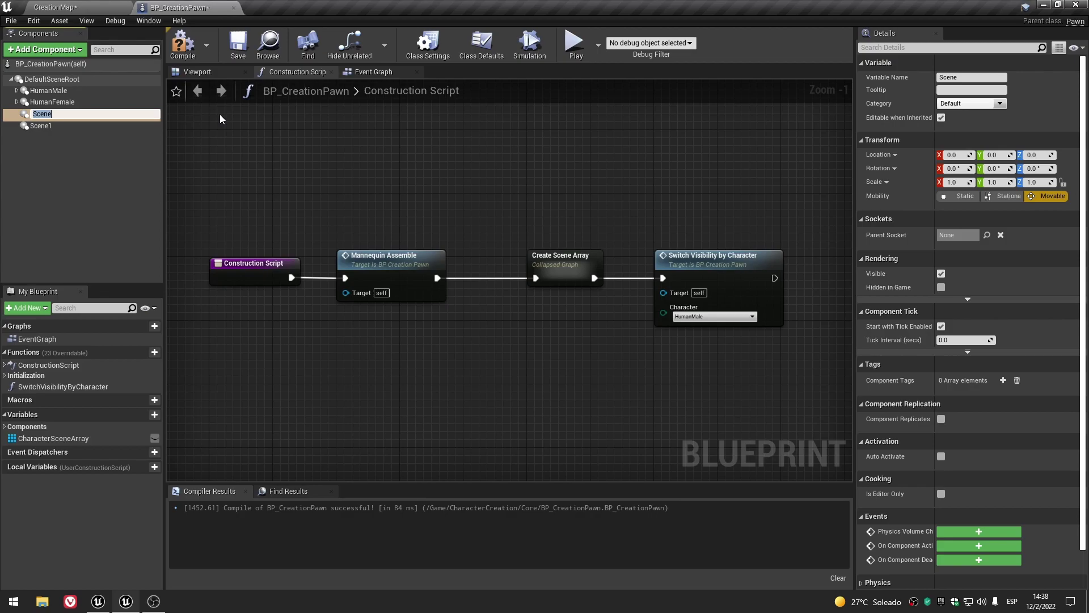
text(ElfMale)
key(Return)
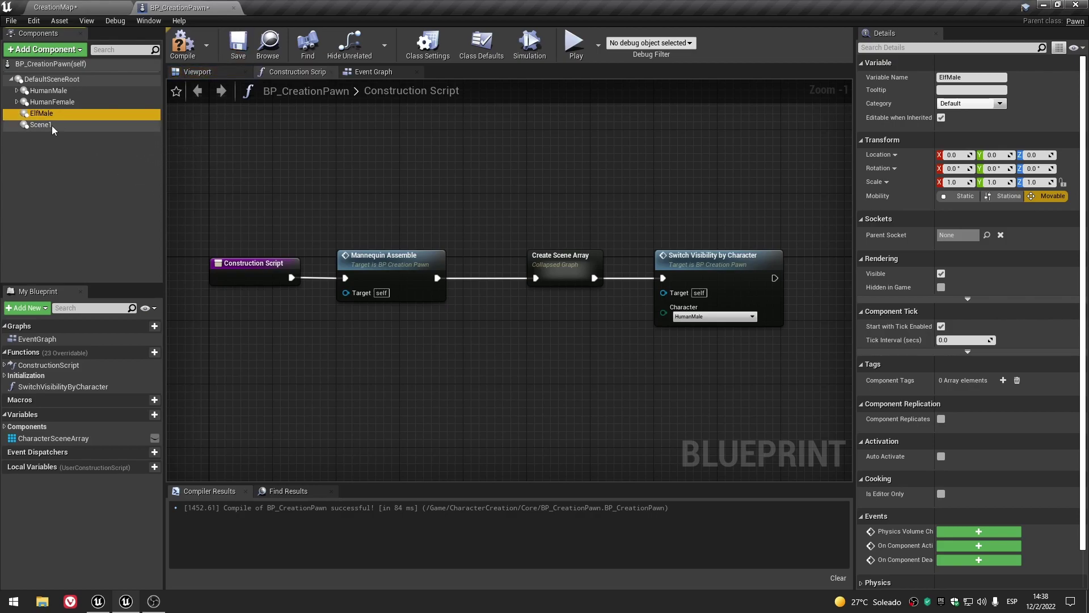
Step: Rename Scene1 to ElfFemale
click(53, 125)
key(F2)
text(elf)
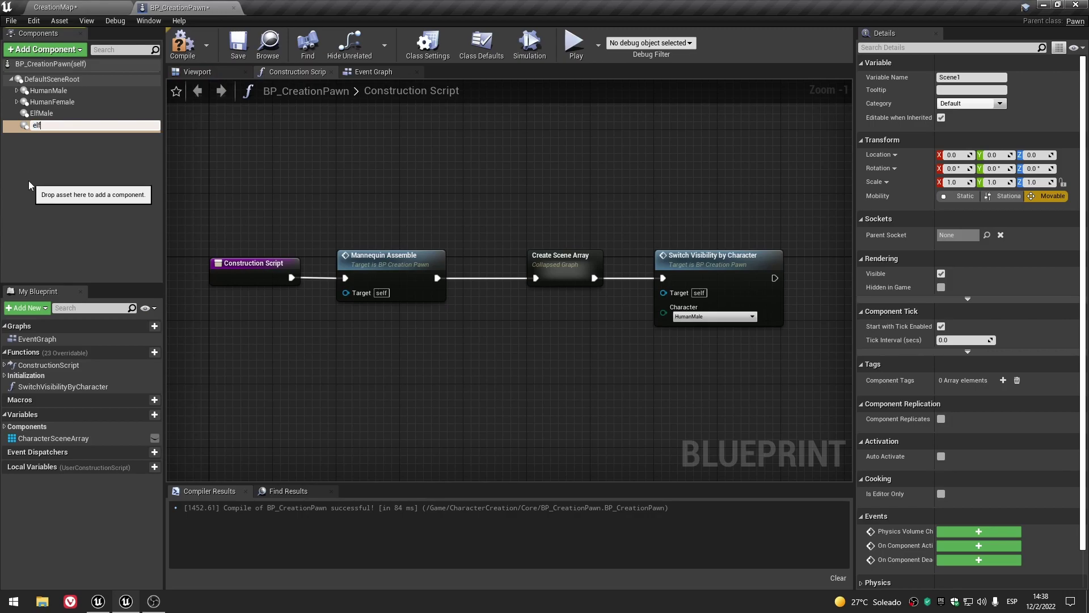
key(BackSpace)
key(BackSpace)
key(BackSpace)
text(El)
text(fFemale)
key(Return)
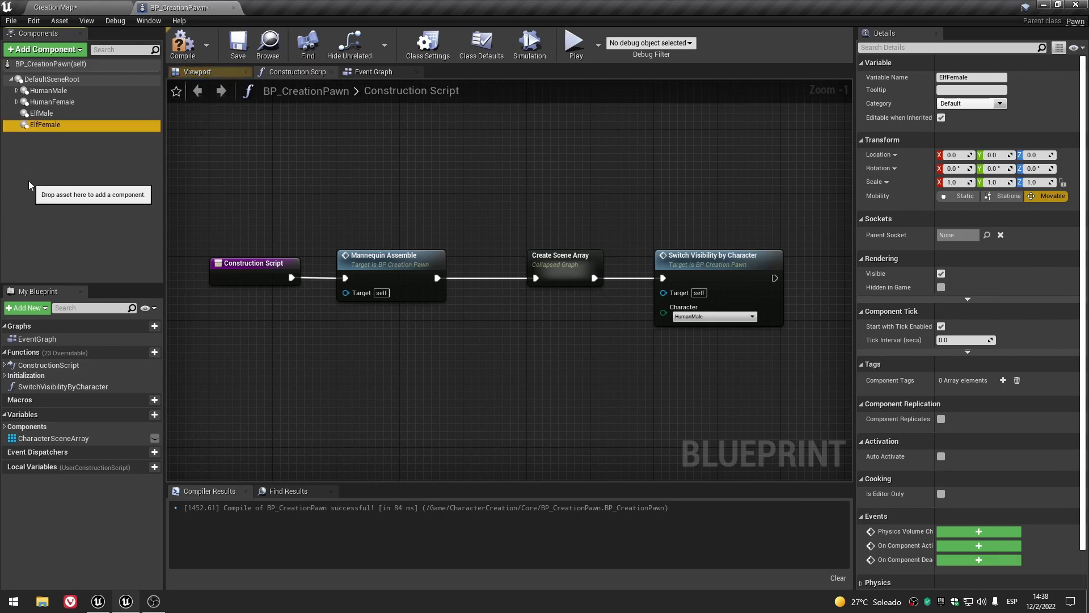
Step: Compare against the finished UE5 version and expand HumanMale in the UE4 blueprint
click(374, 169)
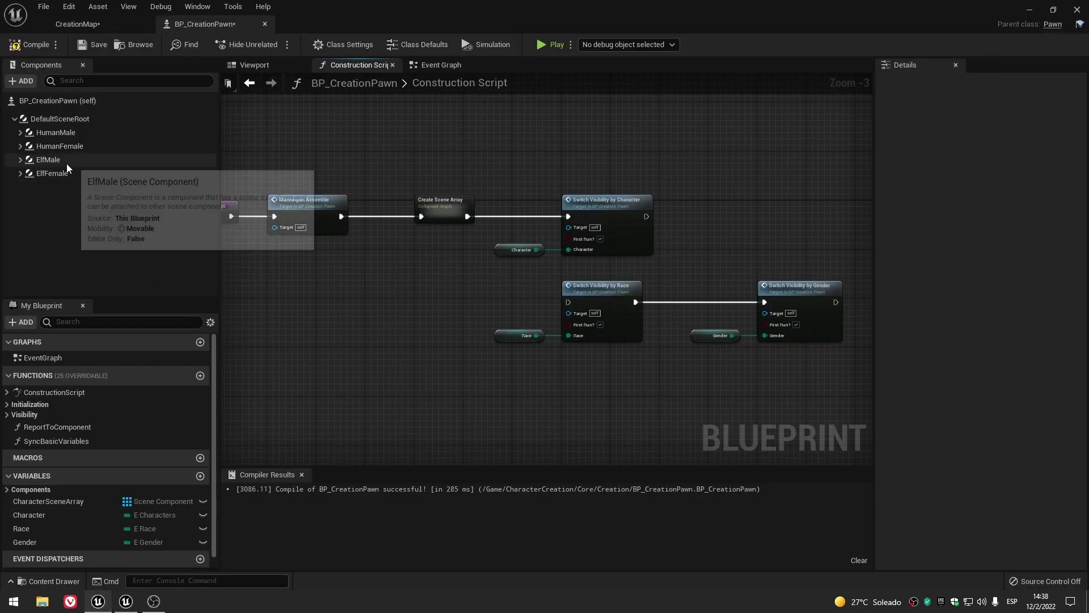
click(57, 173)
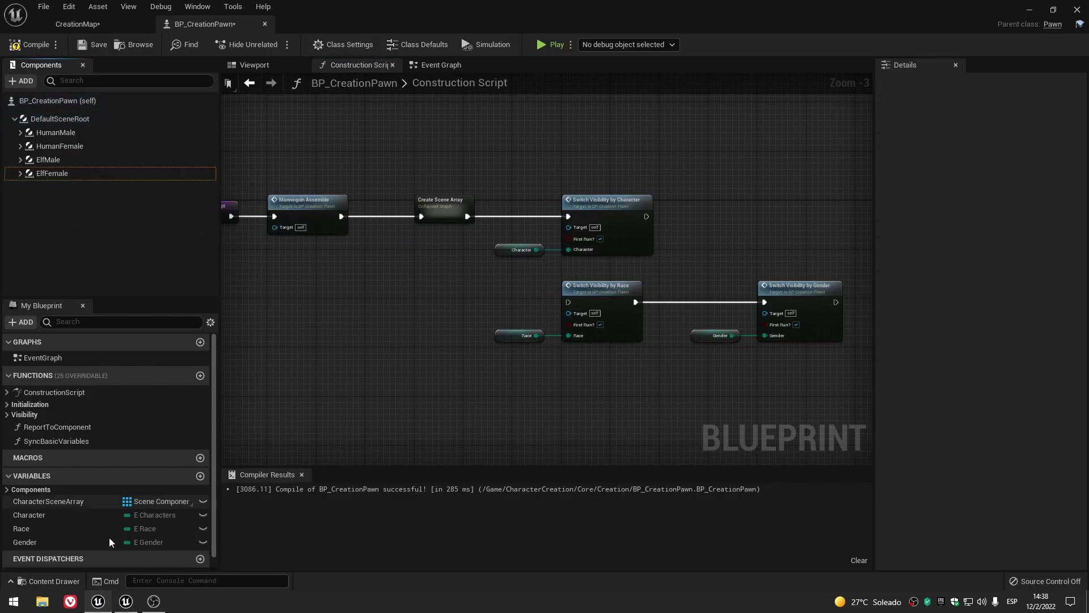
click(98, 601)
click(421, 284)
click(17, 91)
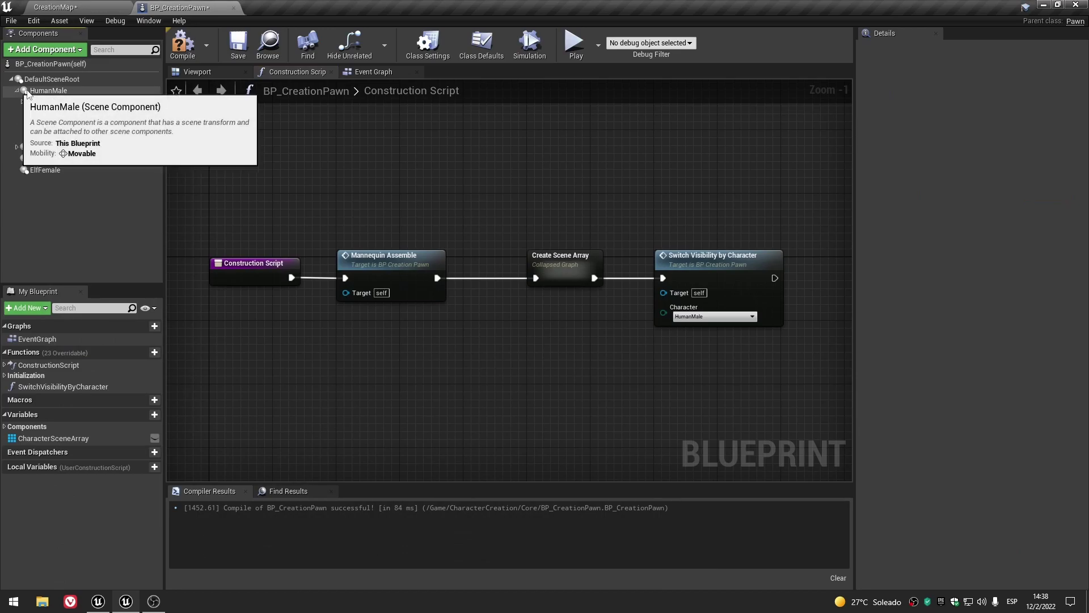
click(50, 169)
click(42, 223)
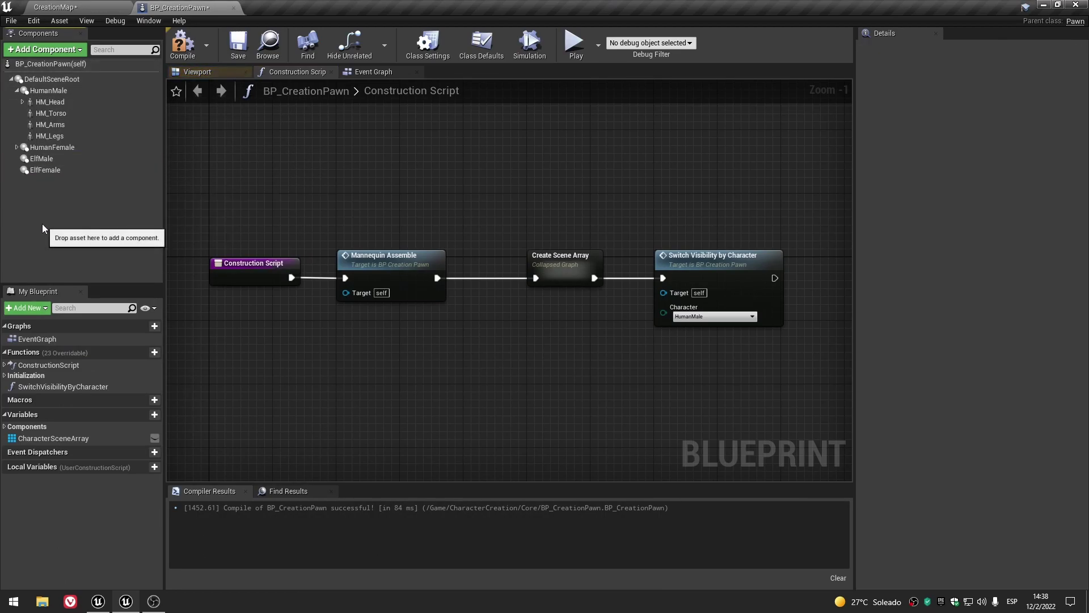
Step: Save the blueprint, add a skeletal mesh under ElfMale, and compile
click(237, 48)
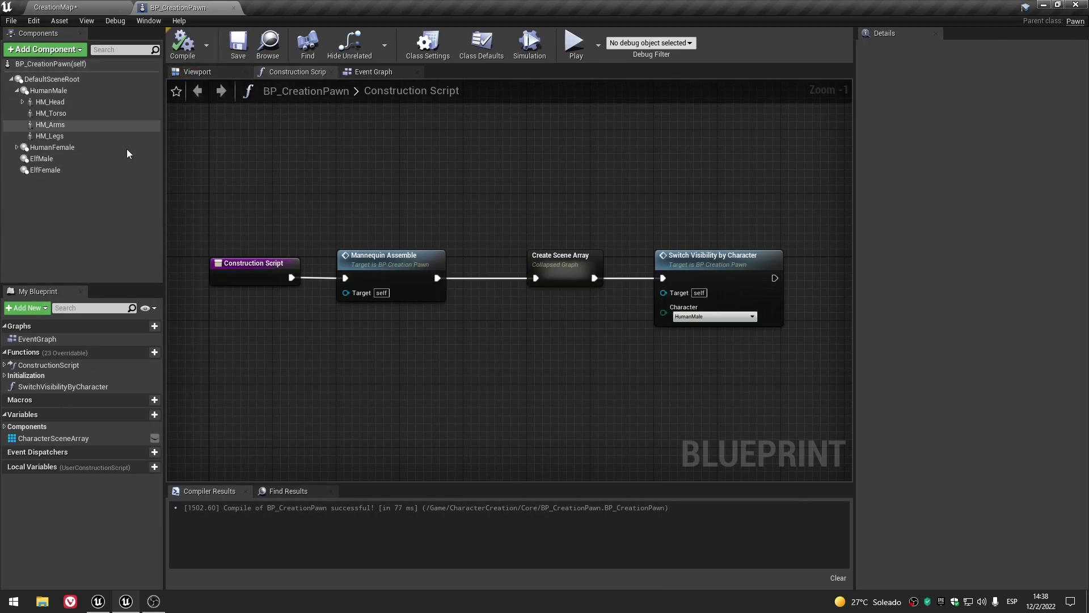
click(42, 161)
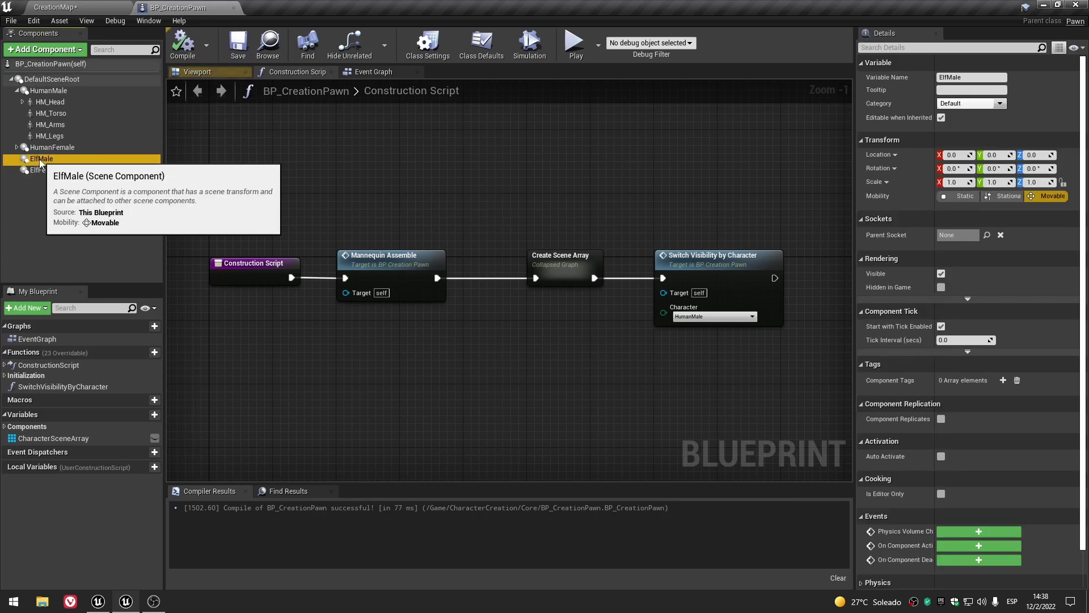
click(59, 49)
text(skeletal)
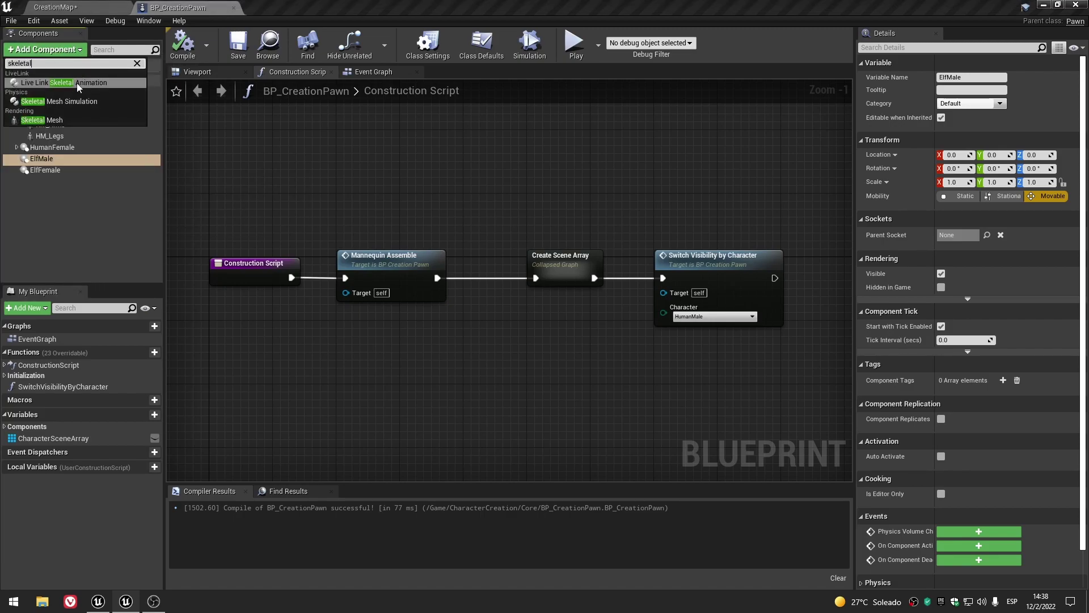
click(45, 120)
click(51, 226)
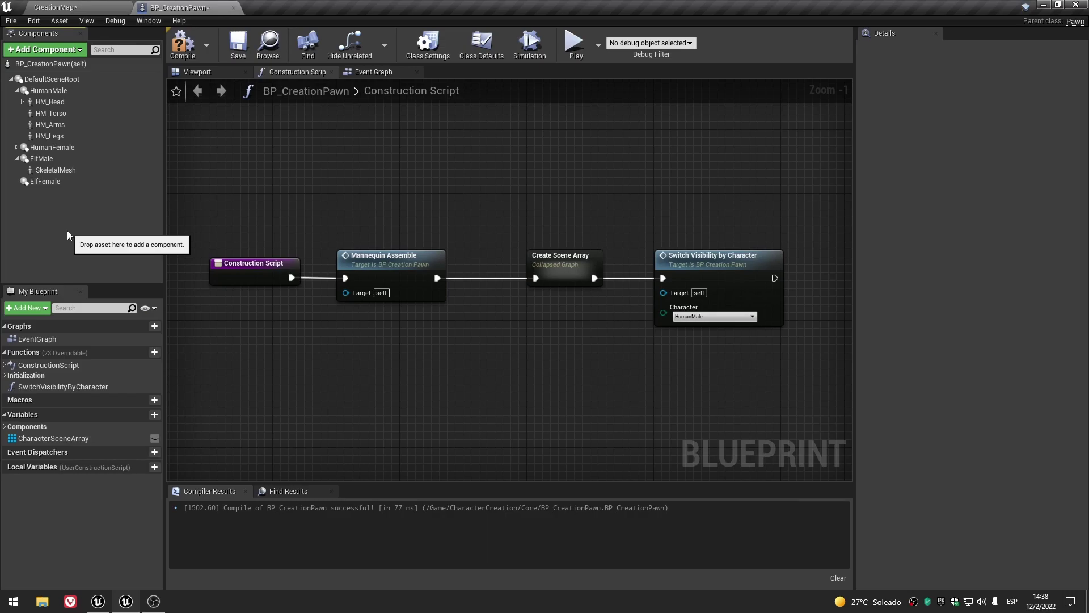
click(183, 45)
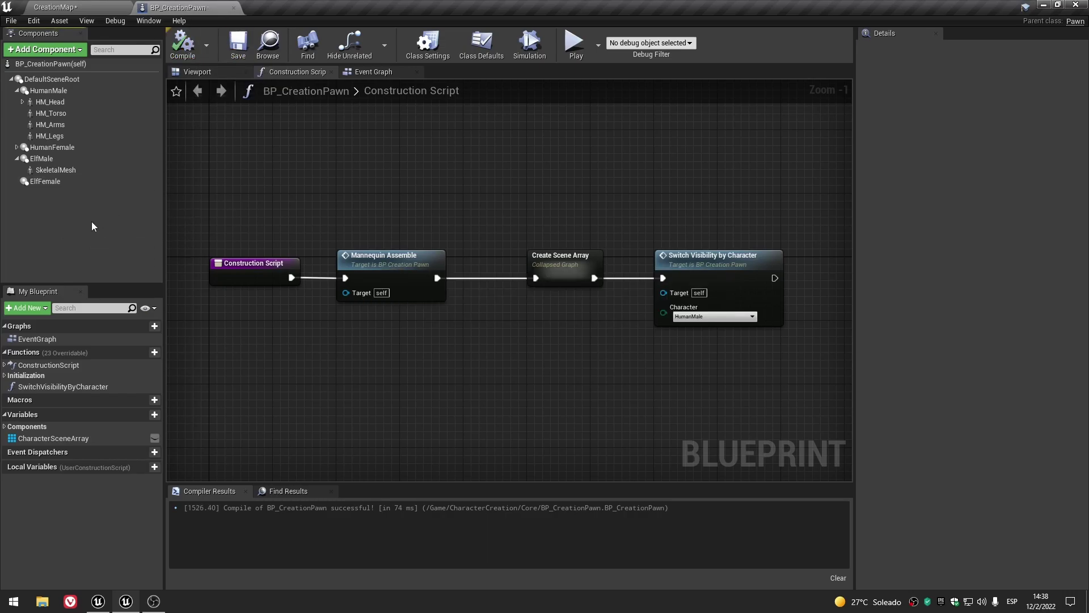
Step: Add more skeletal mesh components under ElfMale and ElfFemale
click(91, 159)
click(45, 50)
click(68, 240)
click(45, 49)
click(68, 240)
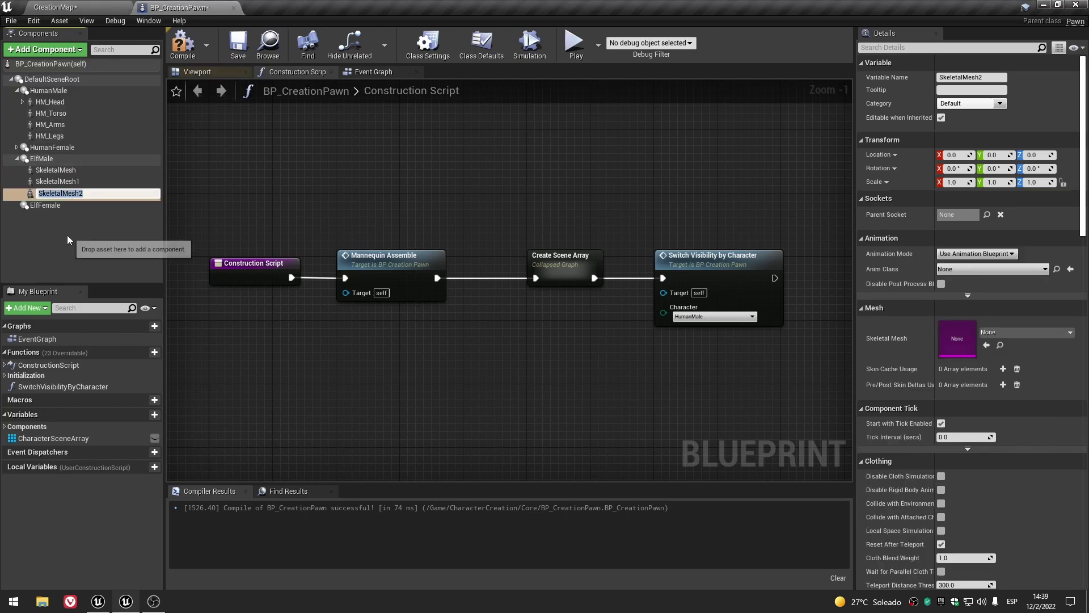
click(71, 205)
click(79, 50)
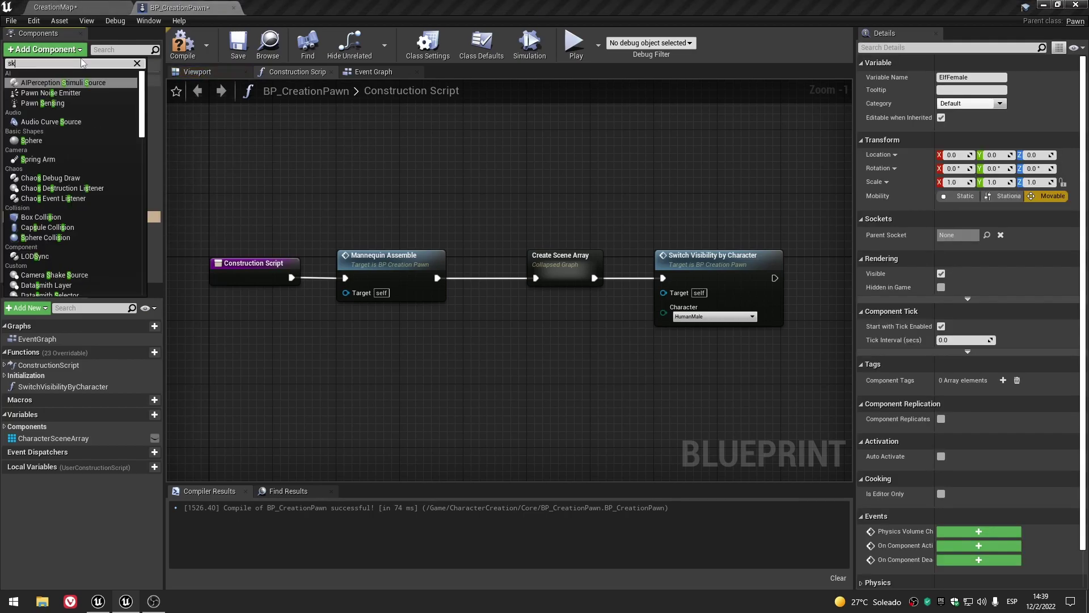
key(Escape)
click(45, 49)
click(84, 274)
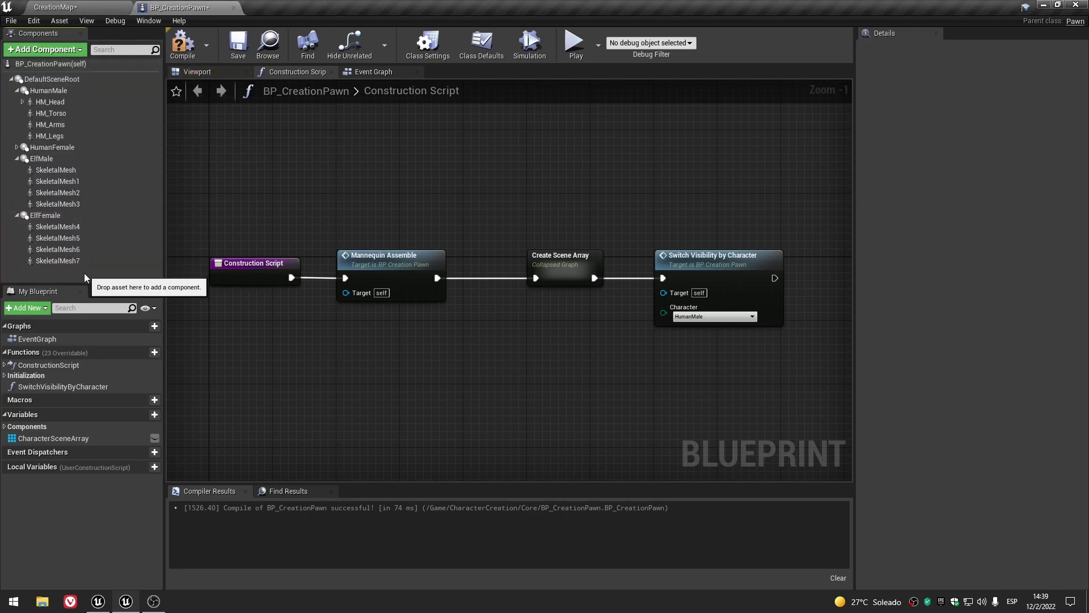
Step: Rename the elf meshes EM_Head, EM_Torso, EM_Arms, EM_Legs, EF_Head, EF_Torso and EF_Legs
click(96, 104)
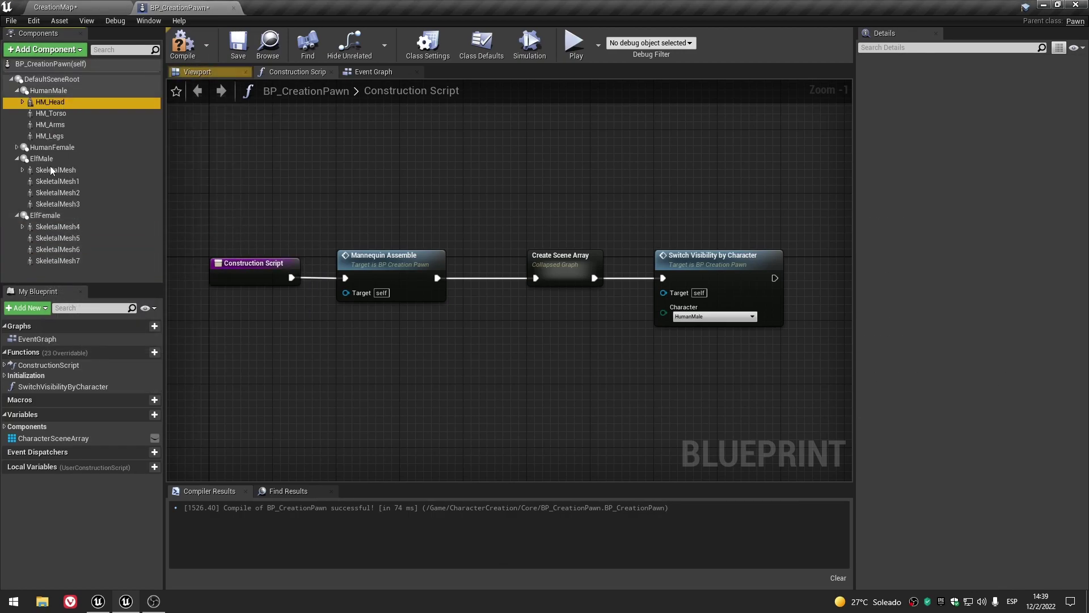
click(51, 170)
key(F2)
text(EM_Head)
key(Return)
text(EM_)
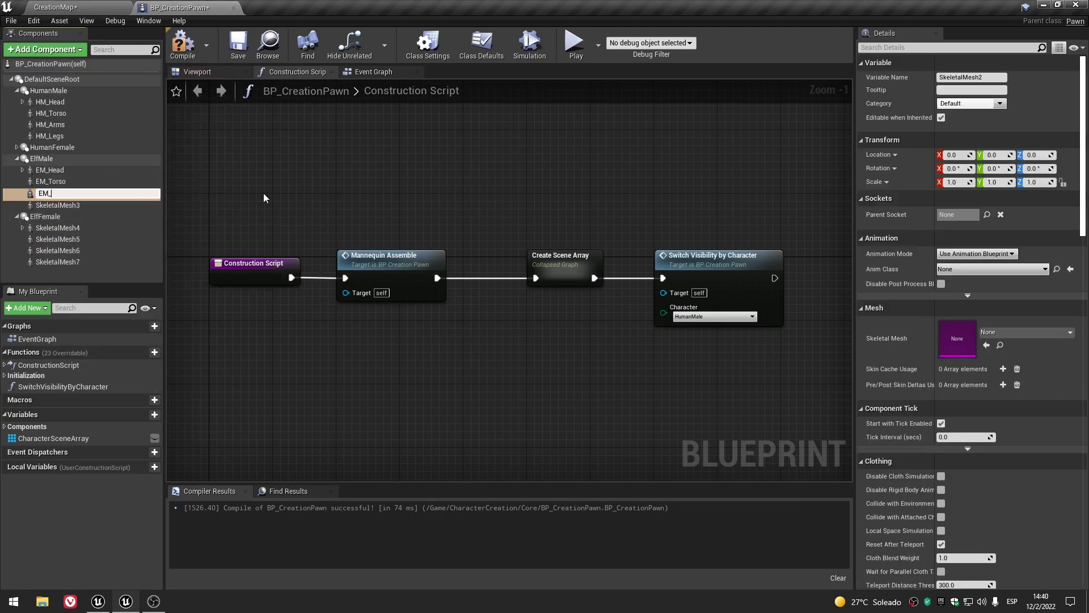
text(TorsoEM_Arms EM_Legs EF_Head E)
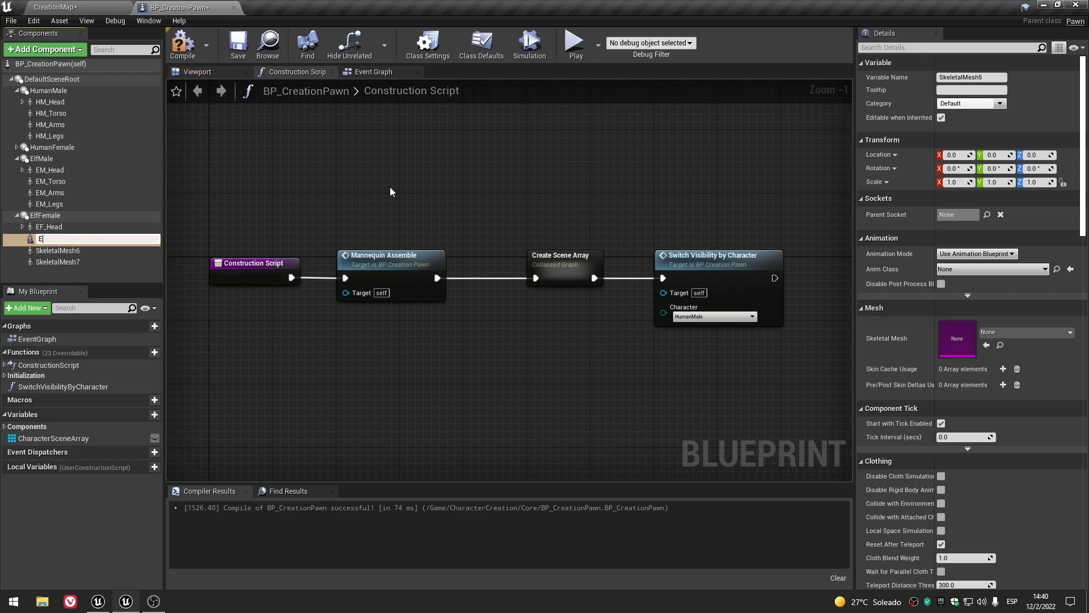
text(F_Torso)
key(Return)
text(EM_)
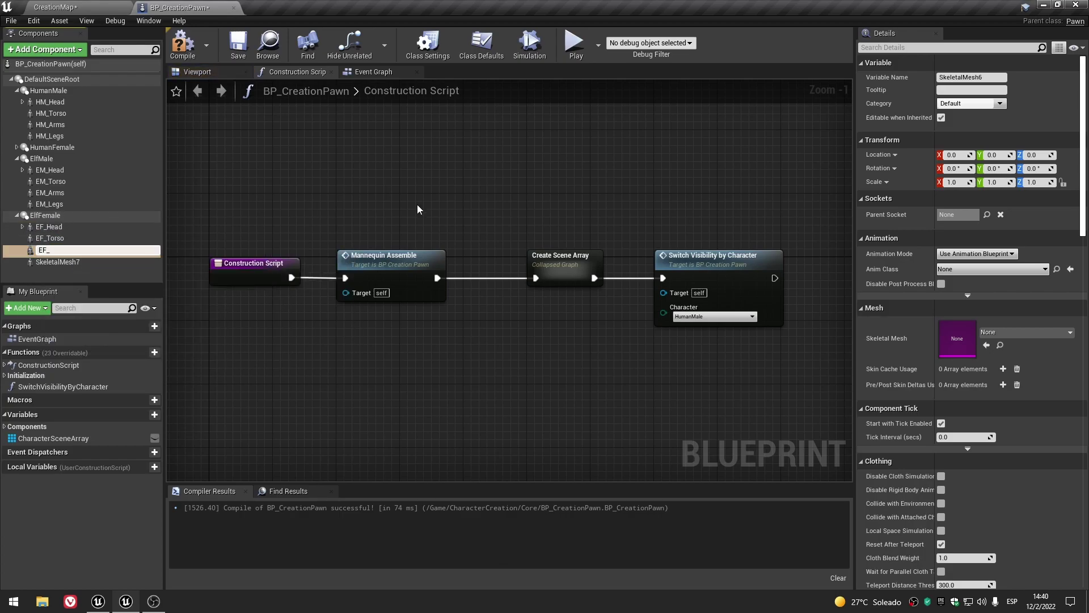
text(Arms)
key(Return)
text(EF_Legs)
key(Return)
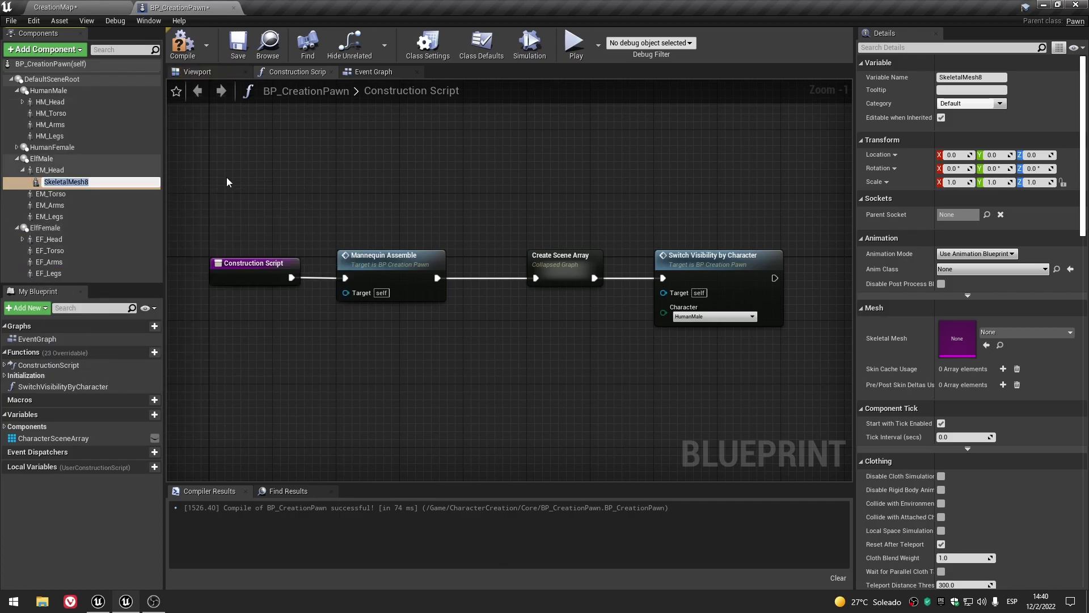
Step: Name the hair meshes EM_Hair and EF_Hair, then open the Mannequin Assemble graph
text(EM_Hair)
key(Return)
text(EF_Hair)
key(Return)
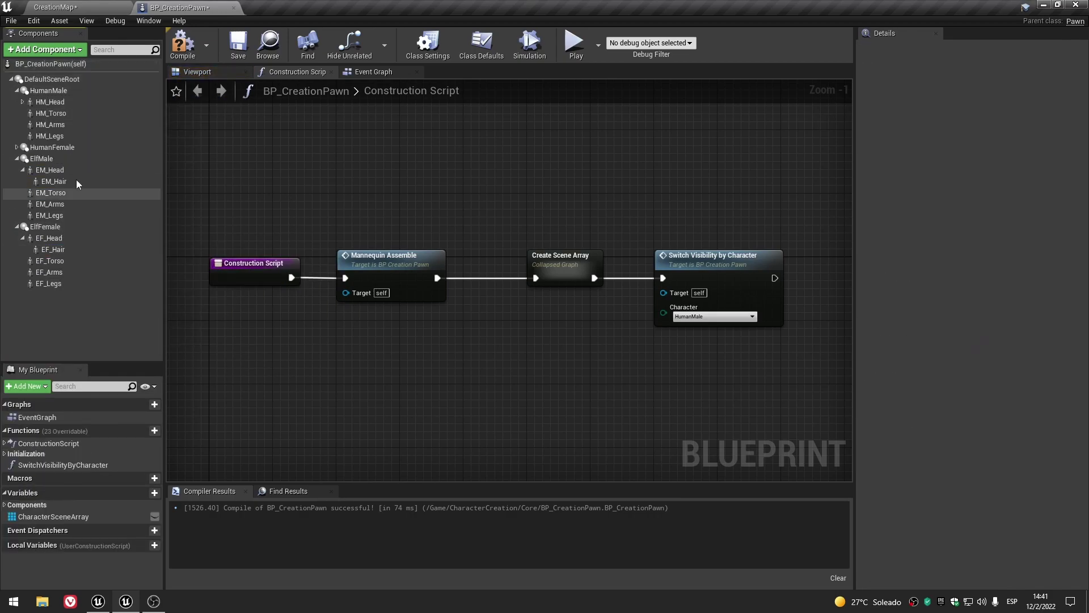
double_click(383, 254)
Step: Add the EM_ and EF_ part getters and wire them to the extra Set Master Pose Target pins
drag(495, 372, 674, 313)
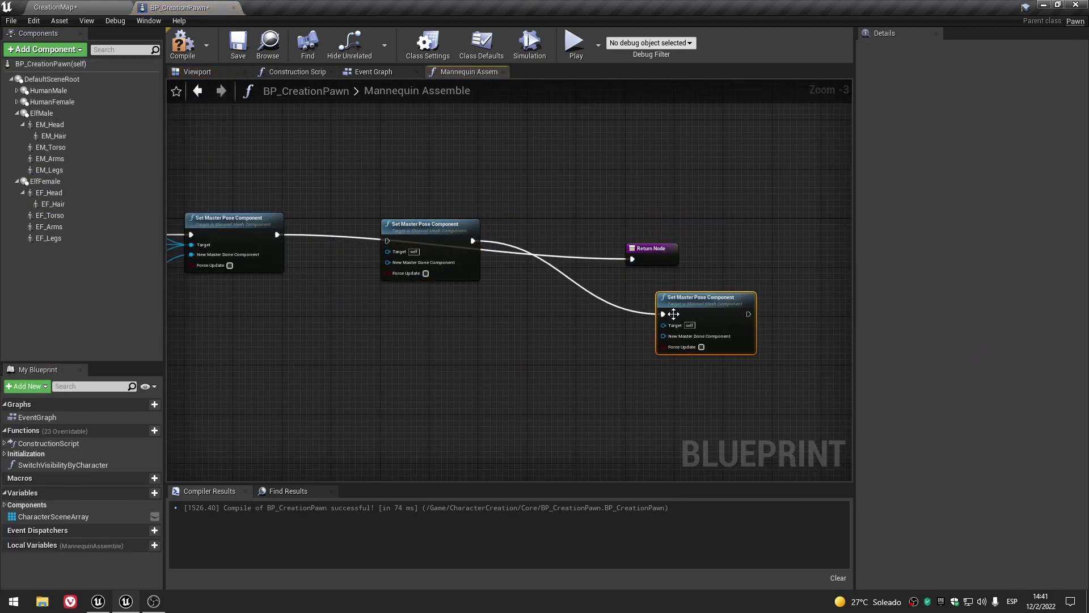
scroll(306, 247, up, 3)
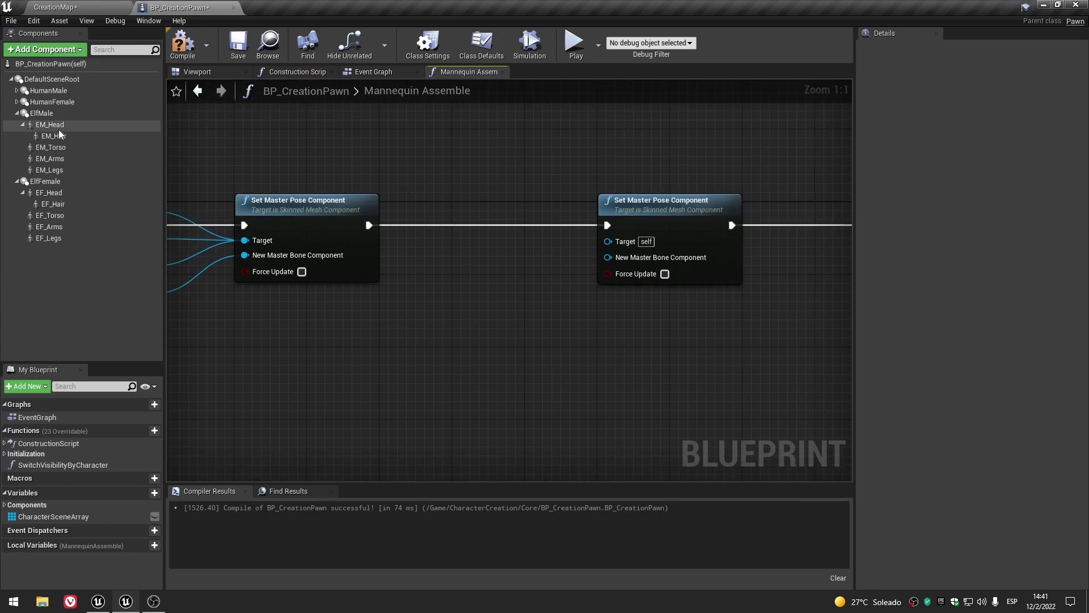
mouse_move(50, 124)
mouse_down()
mouse_move(377, 308)
mouse_move(381, 208)
mouse_up()
mouse_move(50, 147)
mouse_down()
mouse_move(383, 236)
mouse_move(360, 262)
mouse_up()
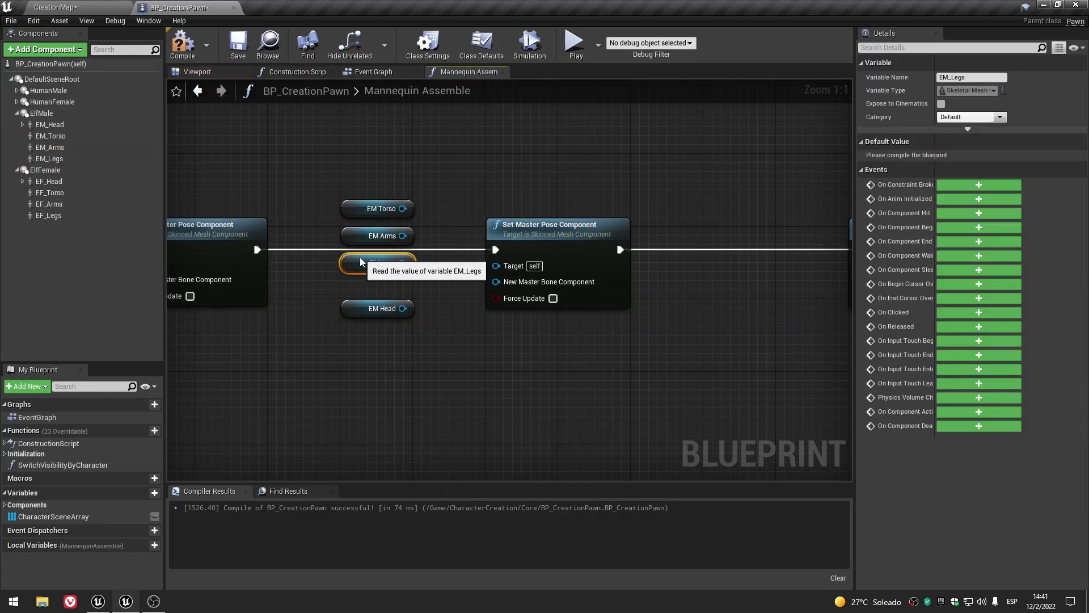
right_drag(558, 305, 307, 334)
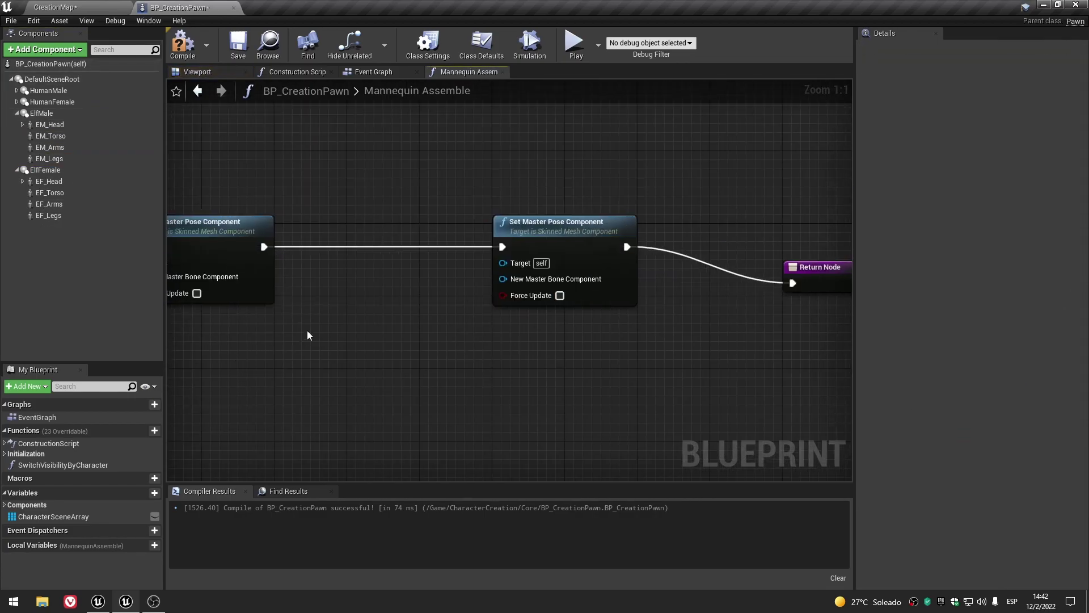
mouse_move(50, 192)
mouse_down()
mouse_move(440, 235)
mouse_move(436, 262)
mouse_up()
drag(49, 215, 438, 289)
drag(49, 181, 437, 317)
drag(495, 242, 588, 272)
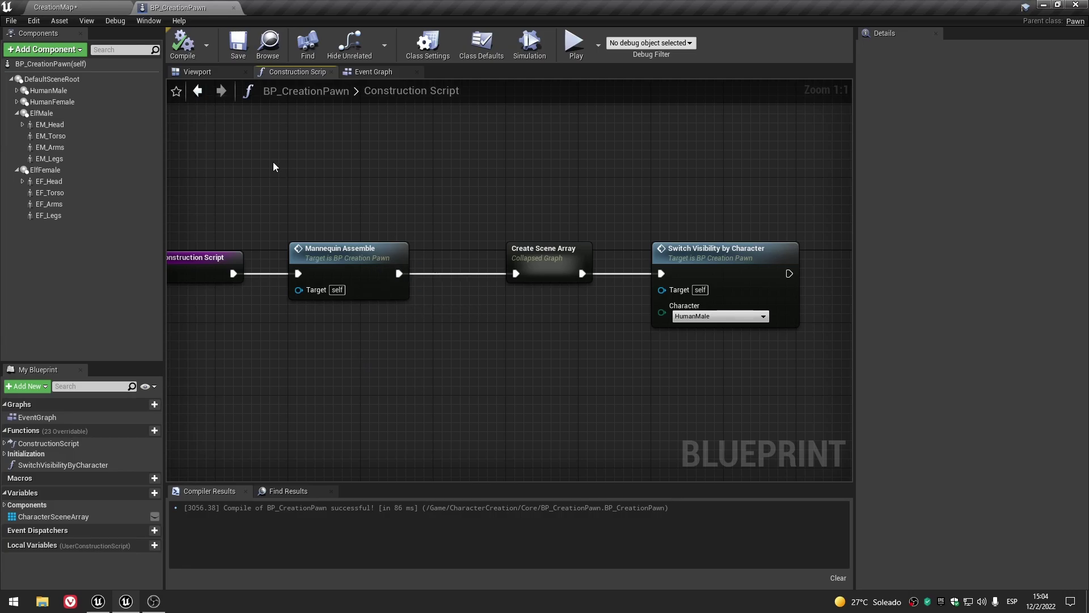
Step: In the 3D view, inspect the EM_Head and EM_Hair component settings
click(222, 72)
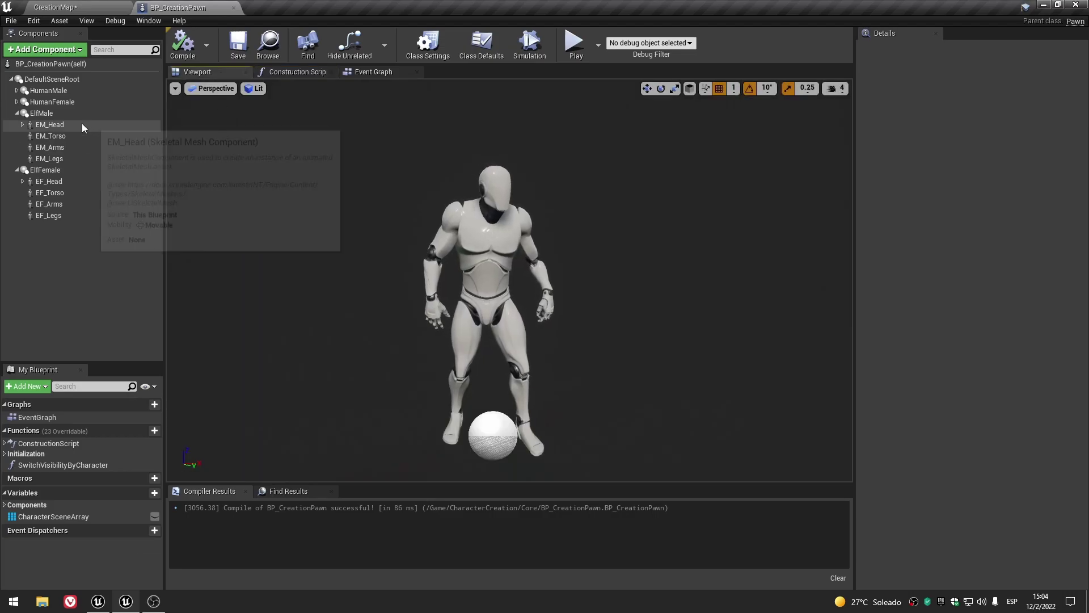
click(53, 124)
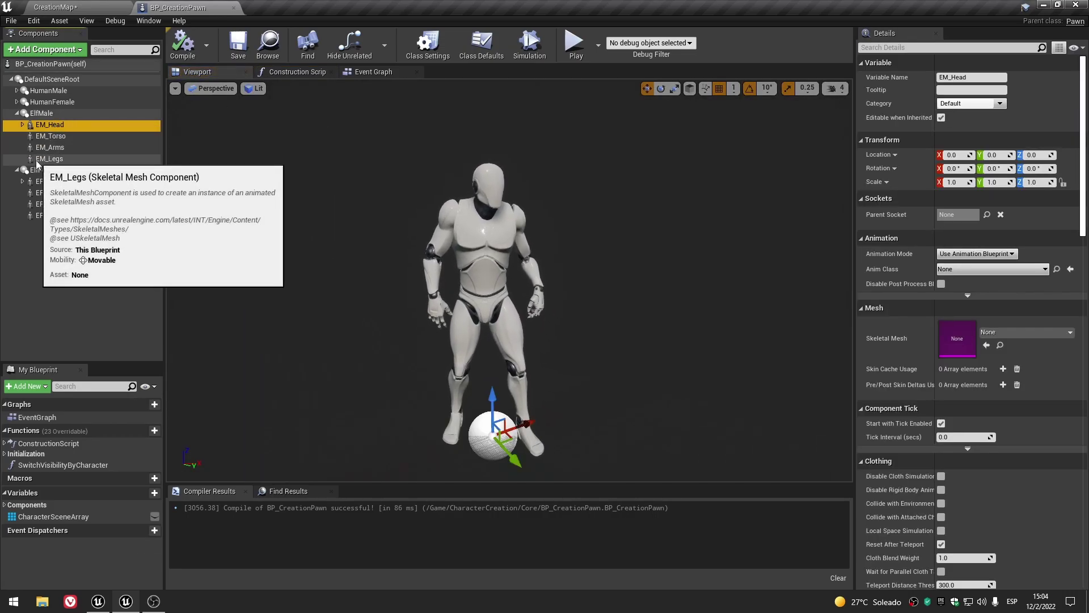
click(23, 125)
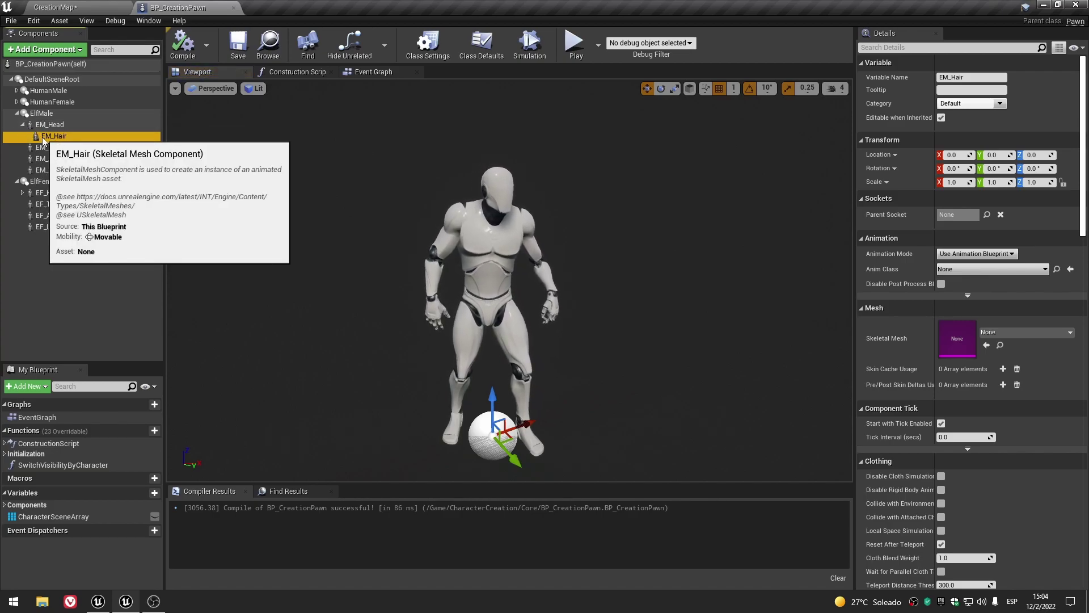
click(22, 125)
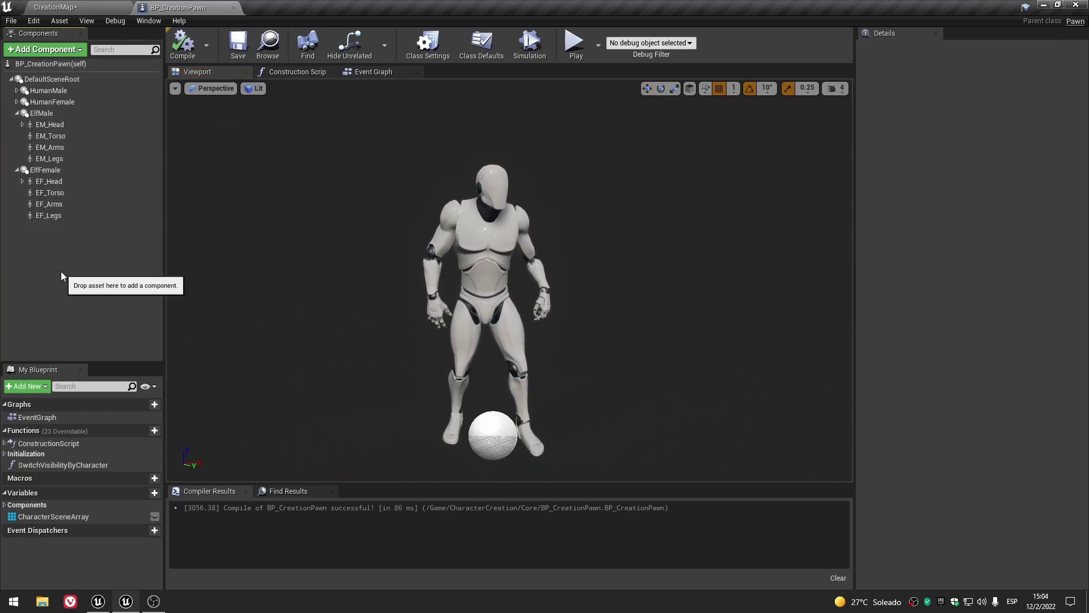
click(22, 125)
click(72, 138)
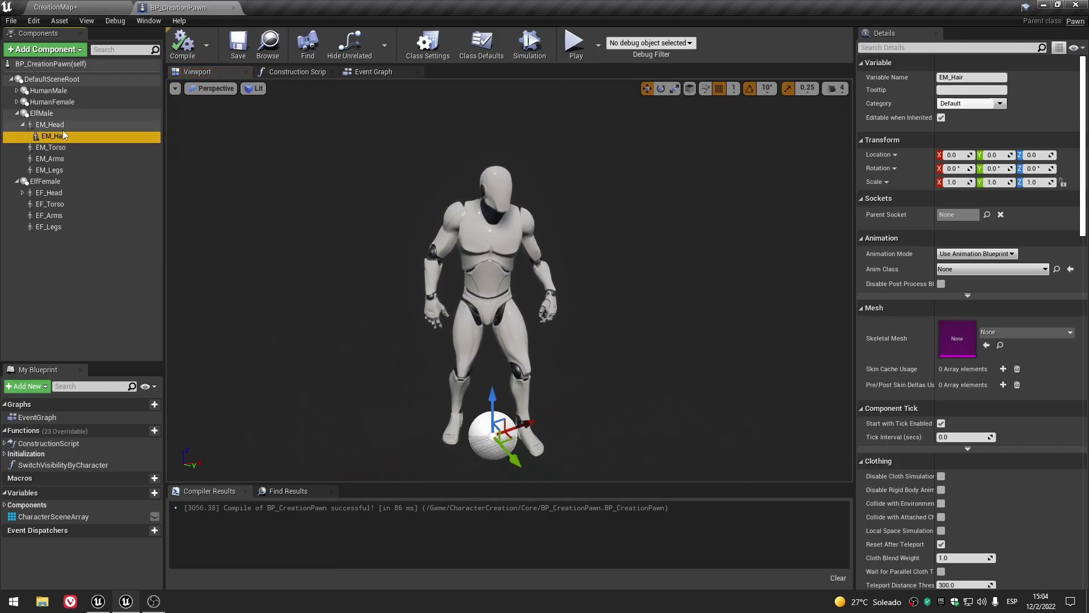
click(60, 126)
Step: Inspect HumanMale's HM_Head and HM_Hair setup for comparison, then collapse the groups
click(21, 91)
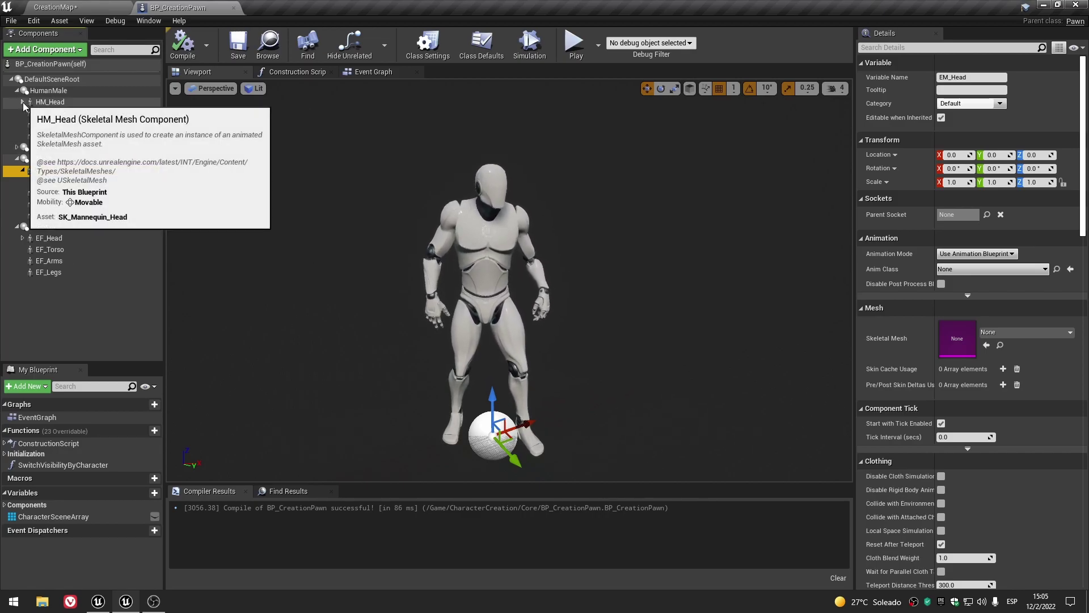
click(22, 102)
click(65, 102)
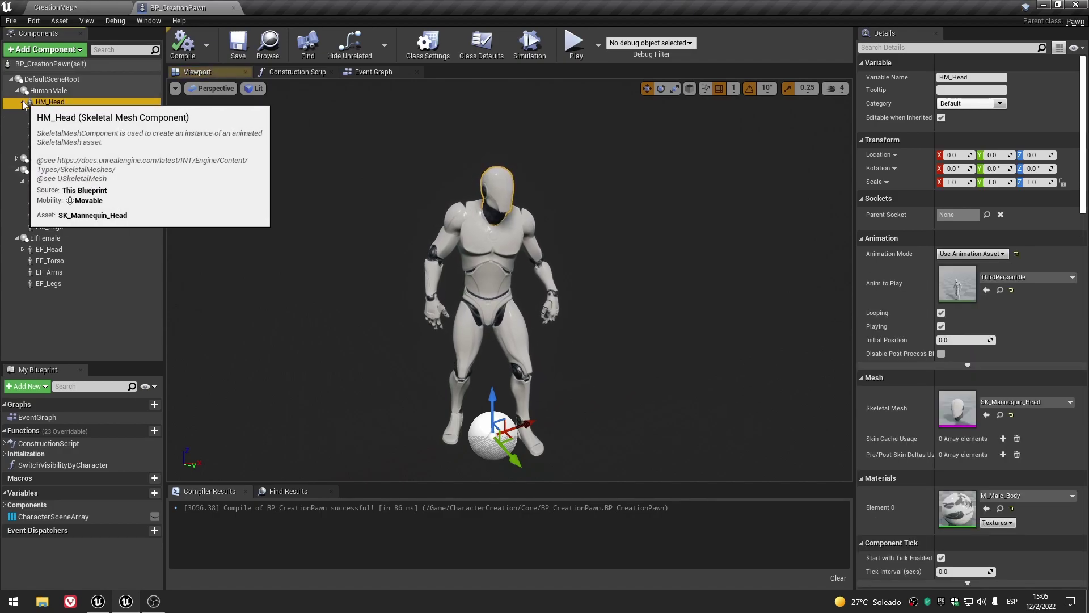
click(54, 114)
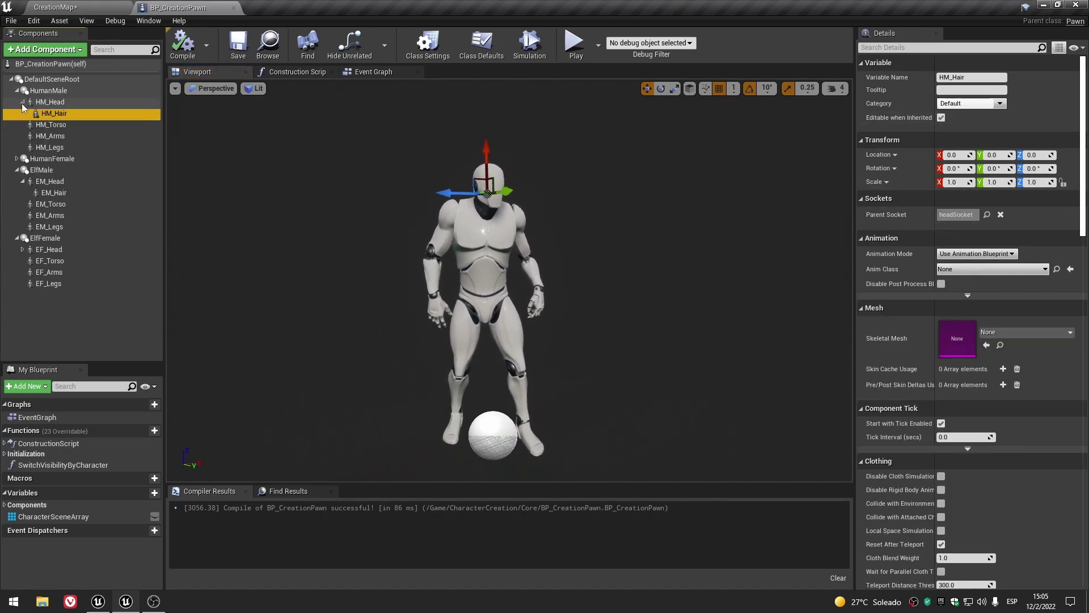
click(22, 102)
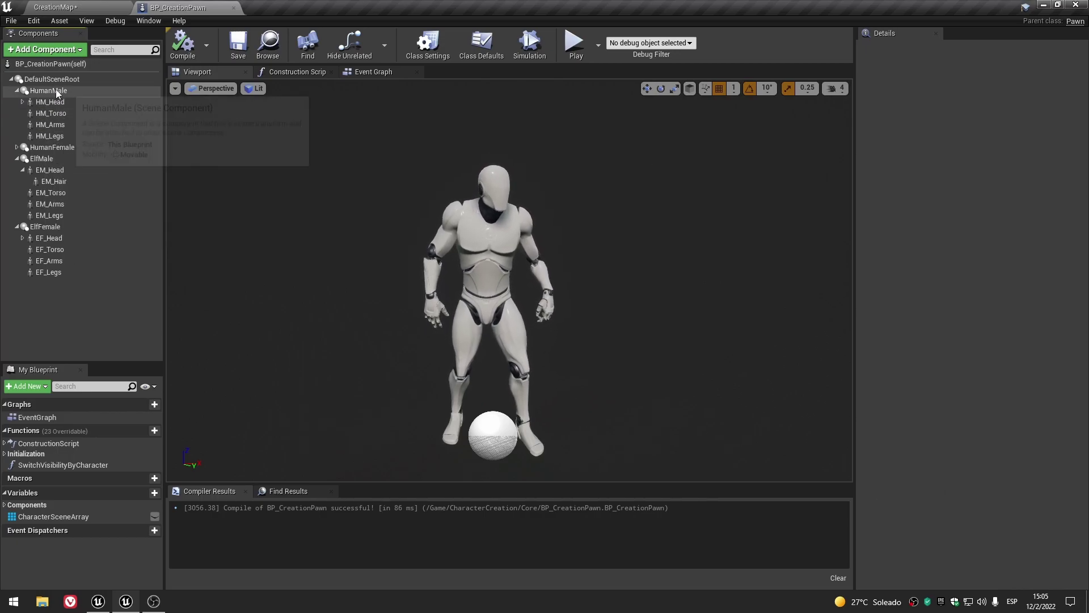
click(56, 90)
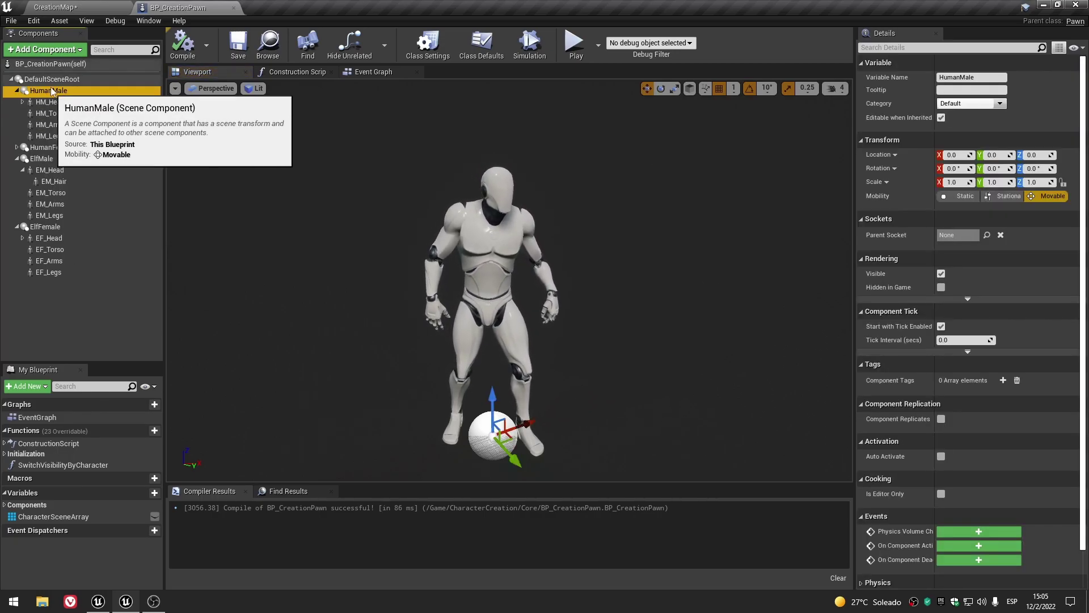
click(57, 295)
click(22, 170)
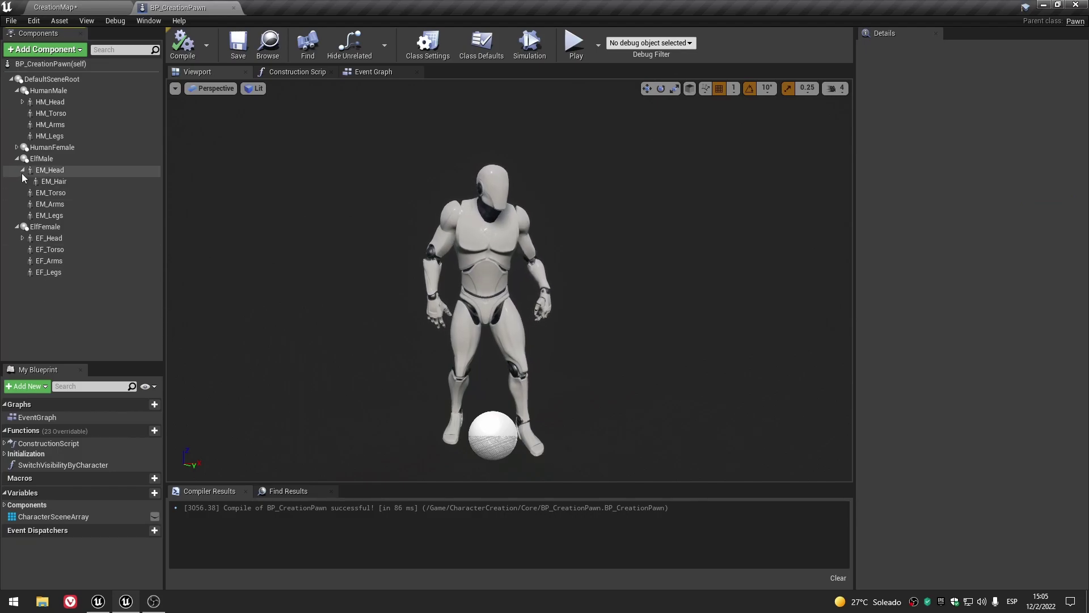
click(297, 71)
Step: Open the Mannequin Assemble graph and check its HM Head and HM Legs getter nodes
double_click(334, 254)
scroll(334, 253, up, 3)
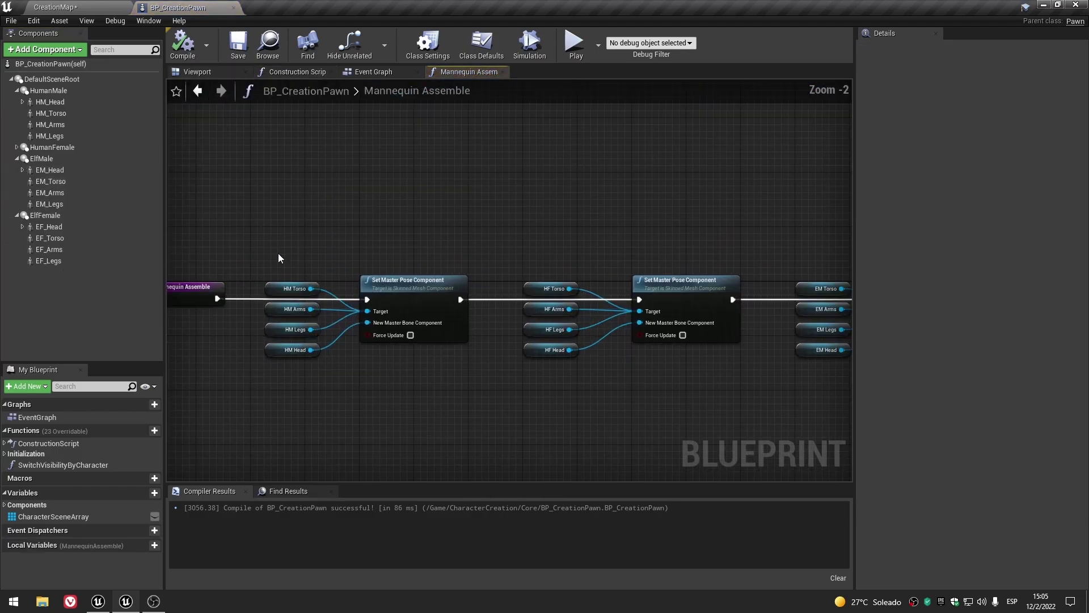
right_drag(280, 258, 231, 176)
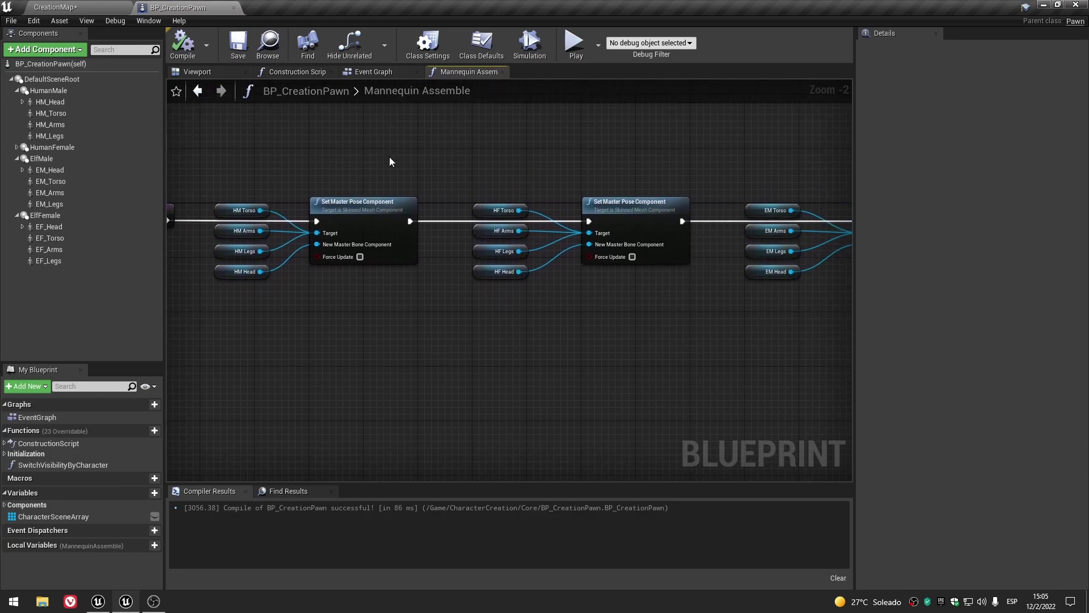
scroll(390, 162, up, 2)
right_drag(390, 162, 519, 195)
click(375, 297)
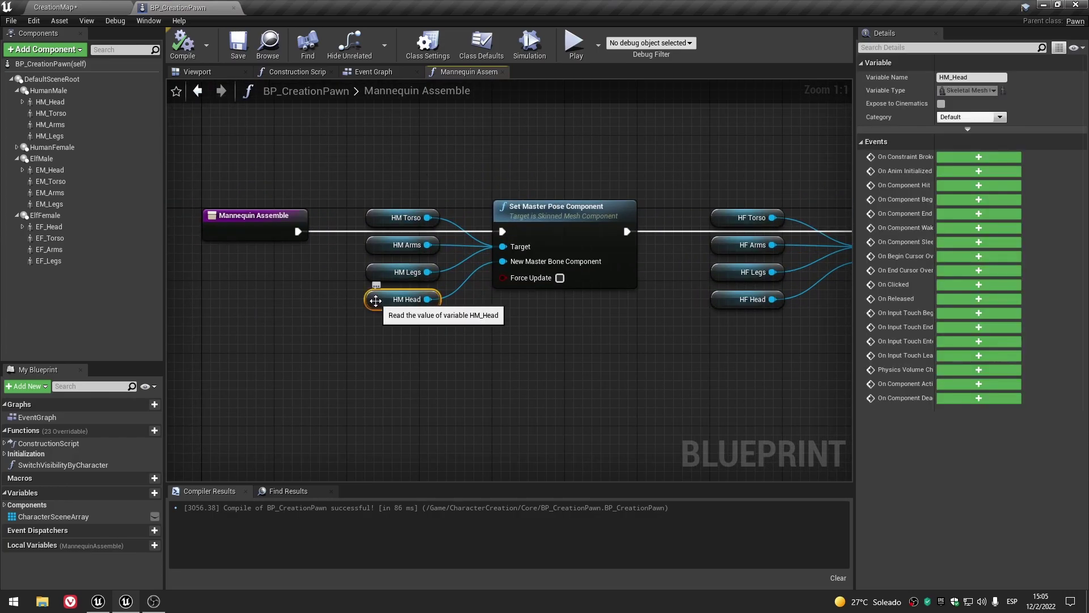
click(596, 353)
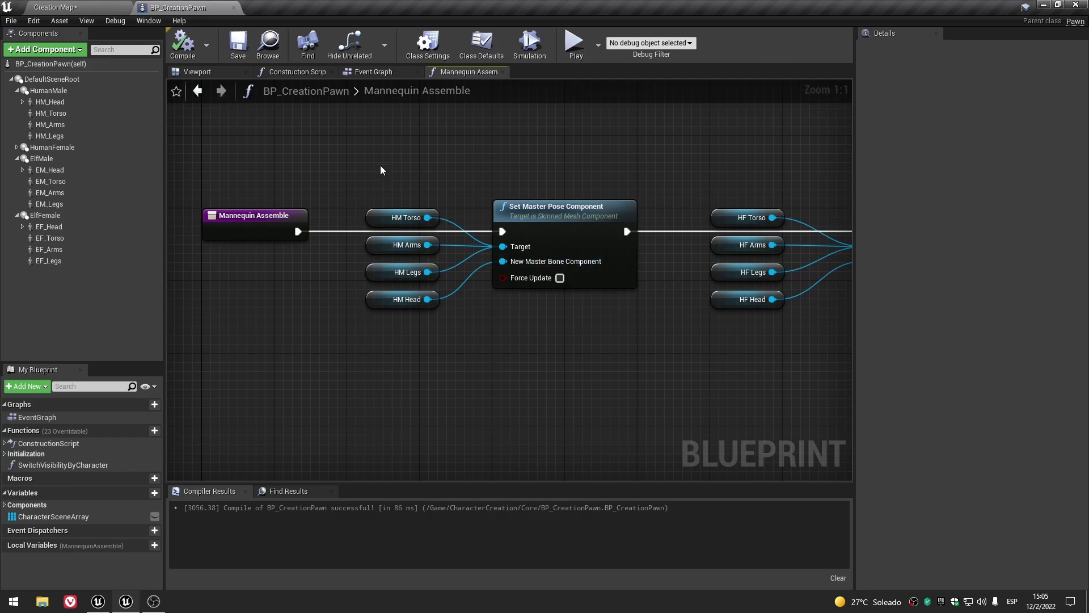
ctrl+click(375, 271)
click(290, 319)
Step: Pan along the chain to the elf nodes and the Return Node, checking the EM Torso getter
scroll(579, 350, down, 2)
scroll(564, 348, up, 2)
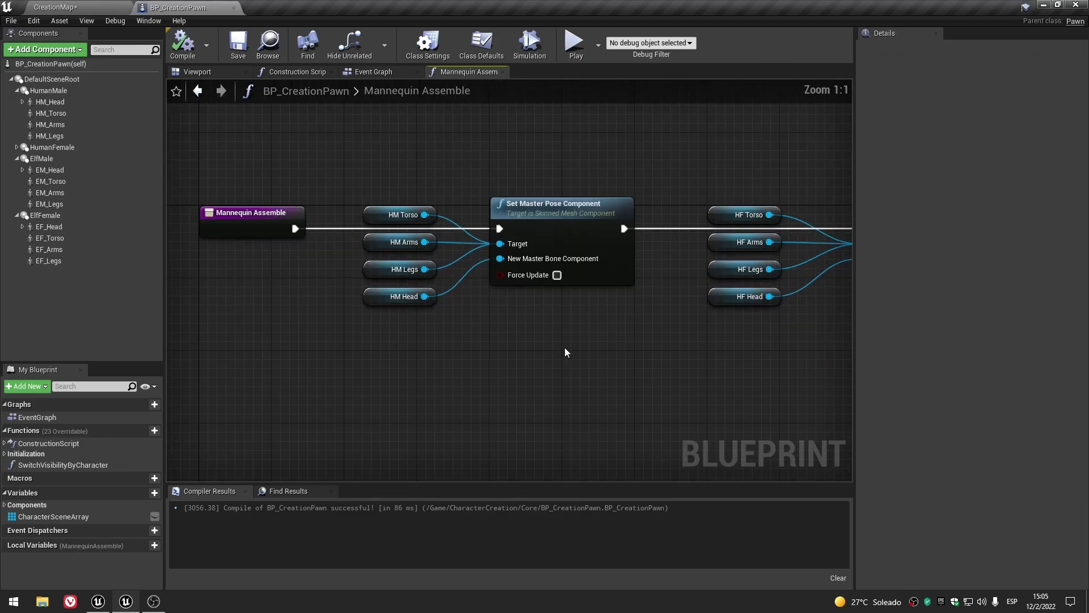
right_drag(564, 348, 240, 348)
scroll(559, 379, down, 2)
mouse_move(559, 379)
right_down()
mouse_move(183, 377)
mouse_move(406, 370)
right_up()
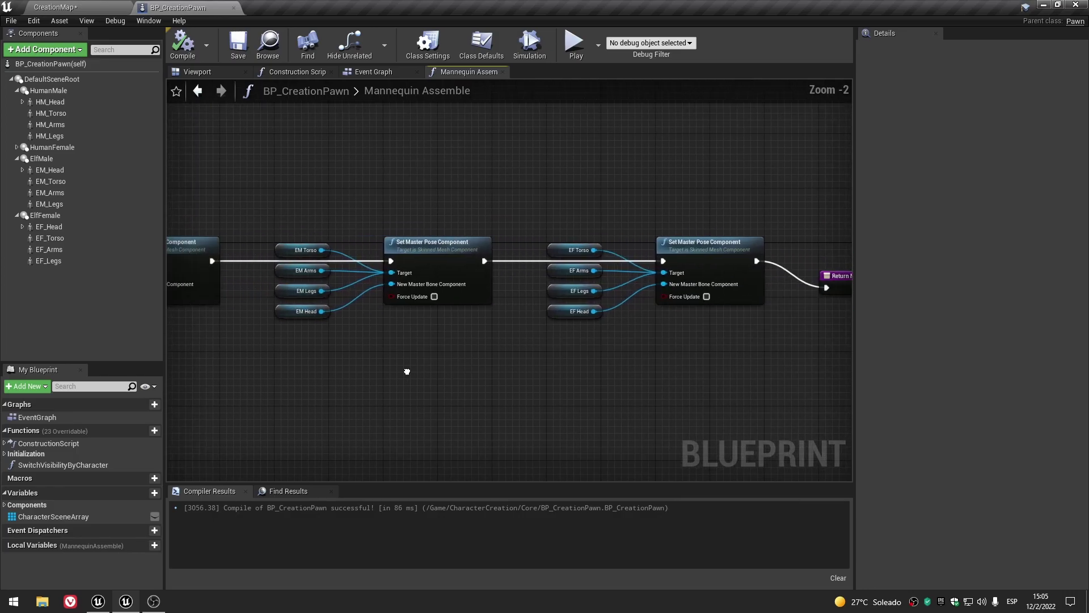
scroll(355, 372, up, 1)
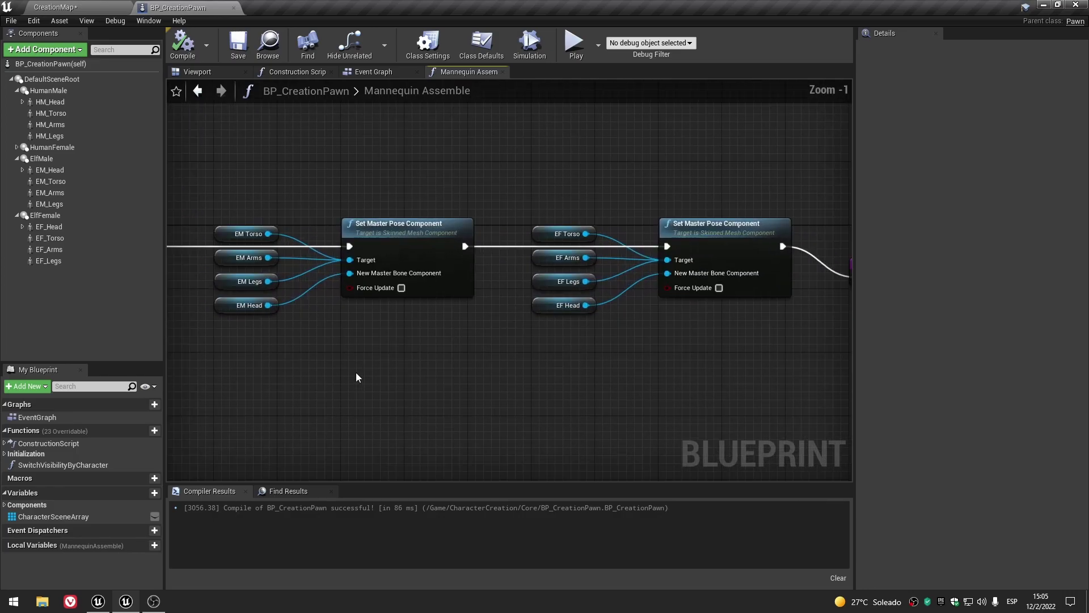
click(241, 233)
click(257, 370)
right_drag(227, 350, 273, 345)
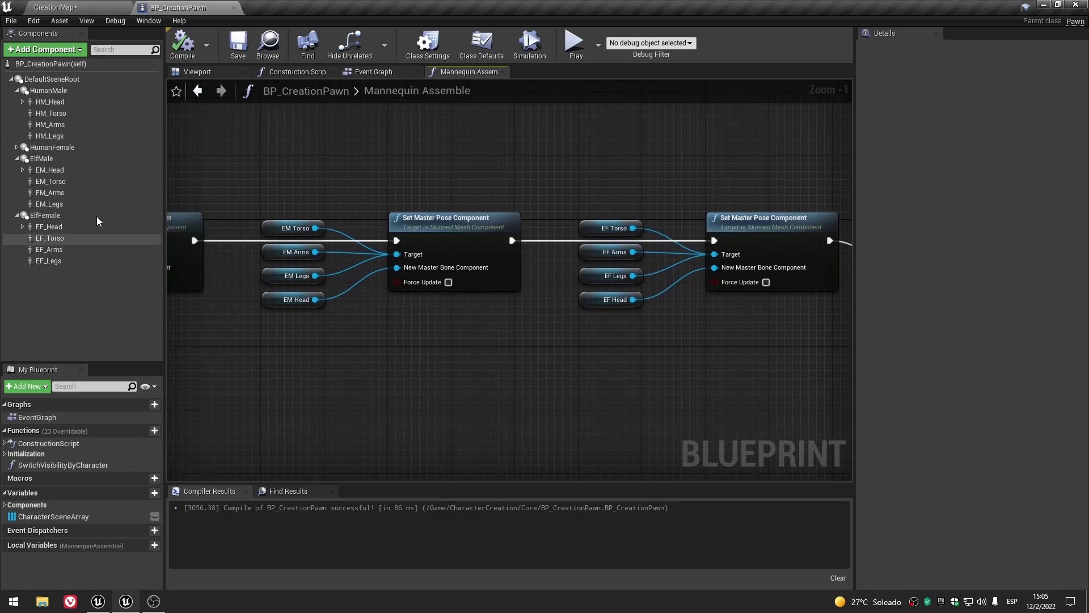
Step: Delete the extra EM Head and EM Torso getter nodes from Mannequin Assemble
mouse_move(52, 172)
mouse_down()
mouse_move(134, 202)
mouse_move(175, 239)
mouse_up()
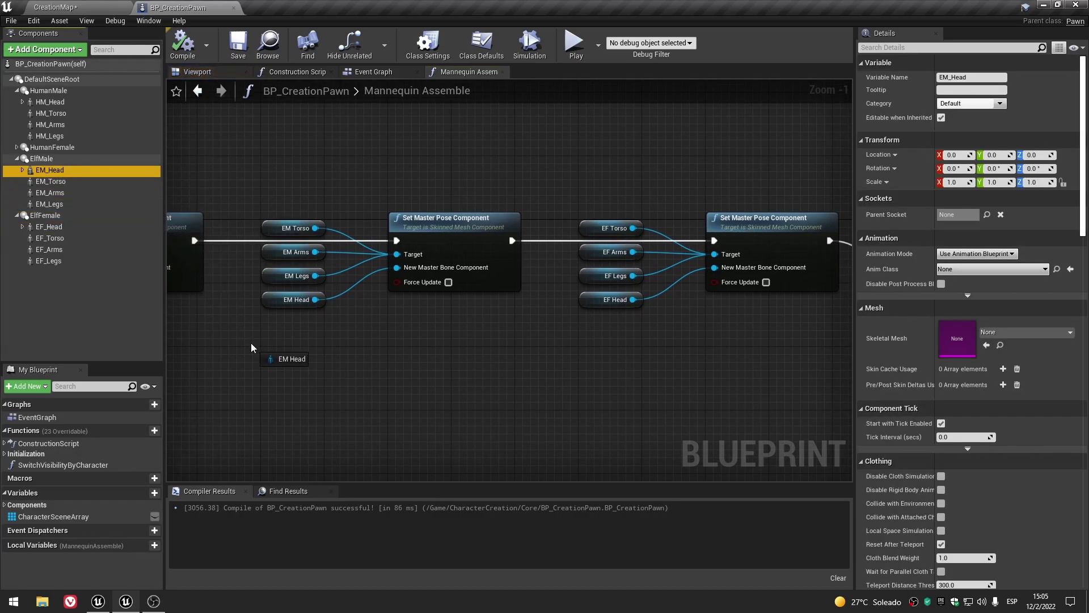
drag(251, 344, 258, 339)
click(235, 327)
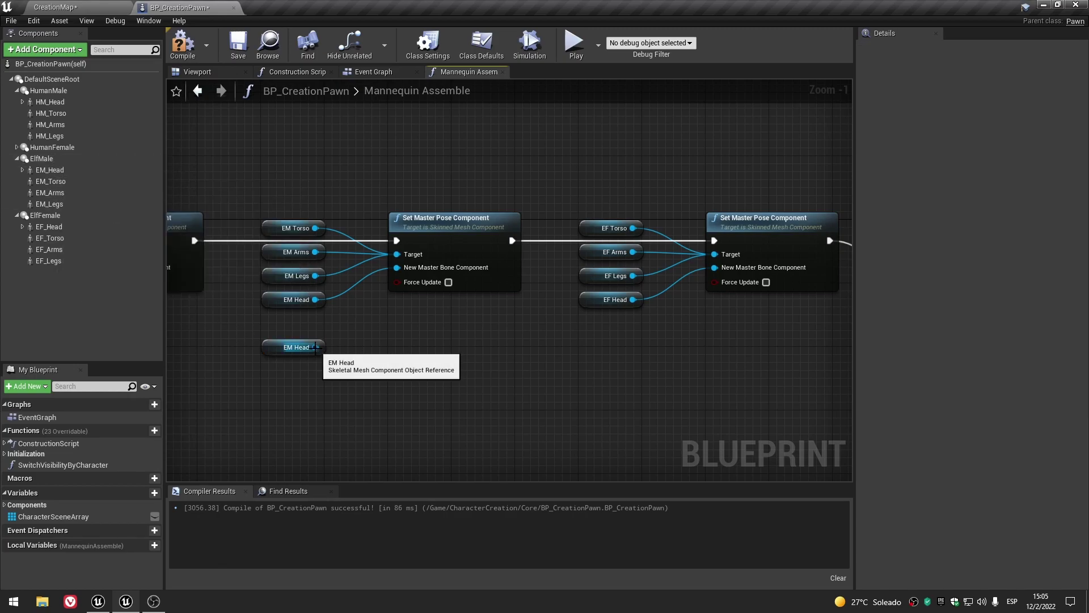
drag(315, 347, 379, 352)
click(290, 364)
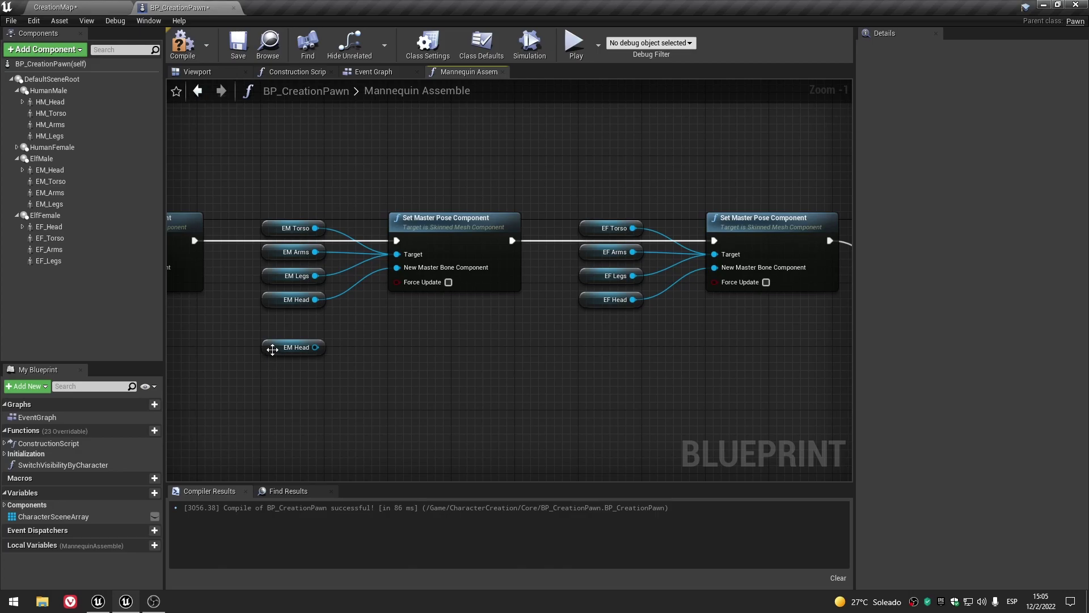
click(272, 347)
key(Delete)
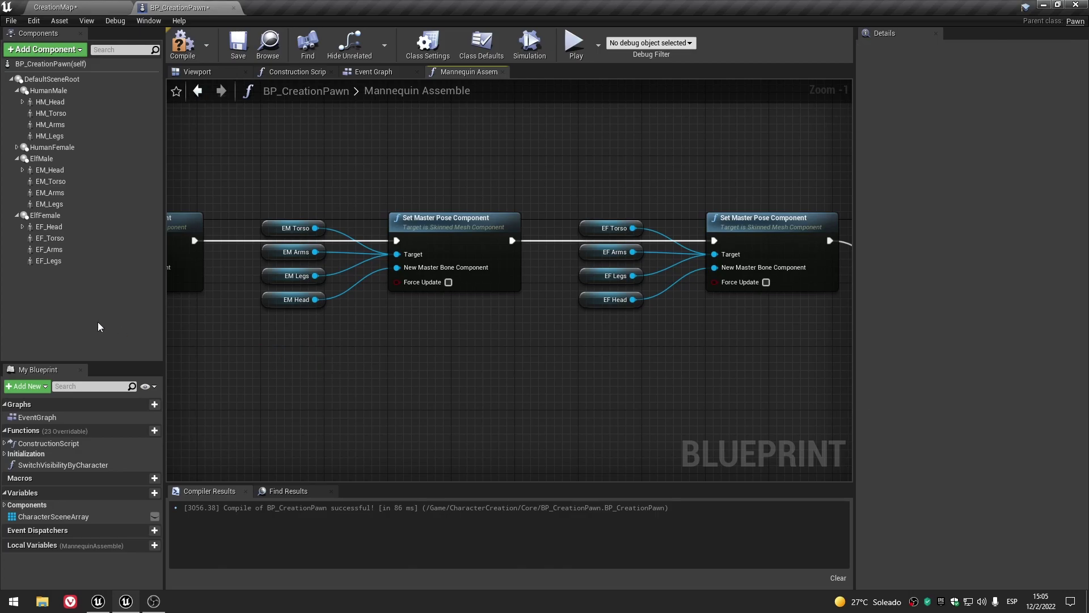
drag(63, 182, 269, 150)
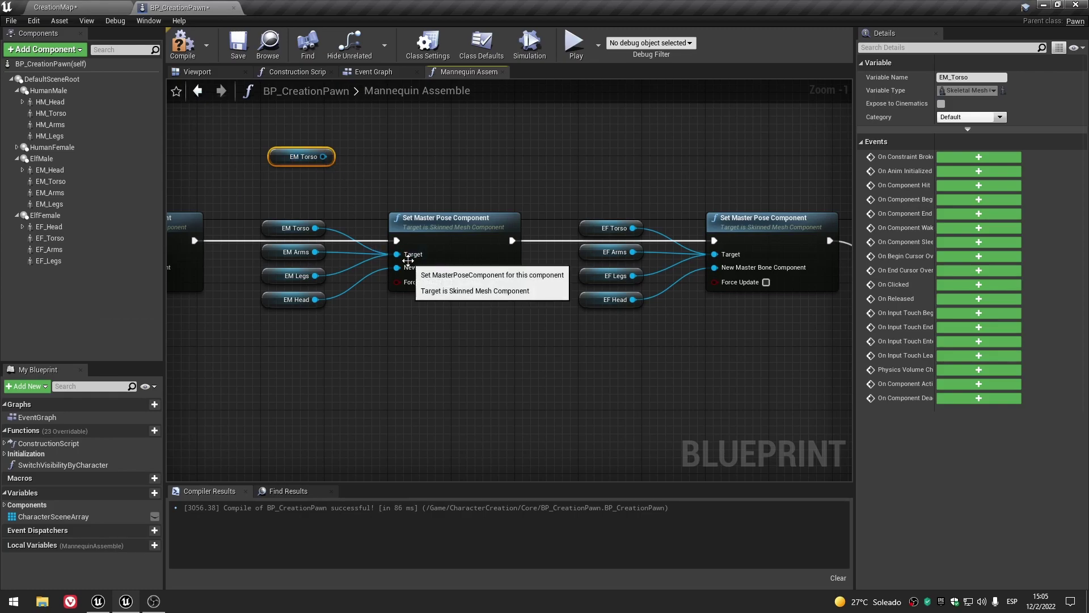
key(Delete)
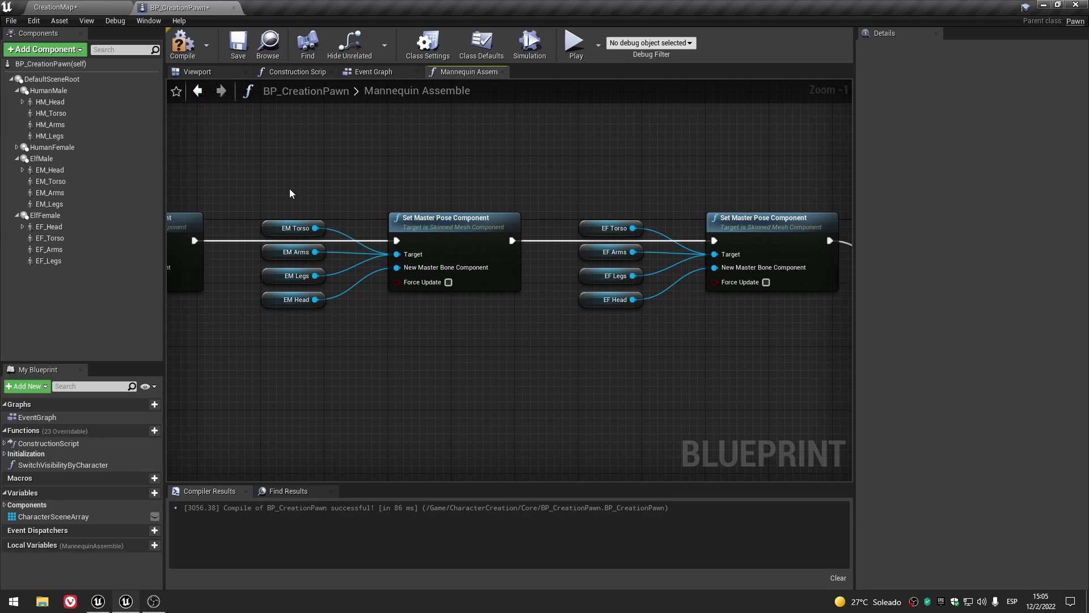
Step: Compile BP_CreationPawn and preview the mannequin in the Viewport
right_drag(244, 164, 300, 168)
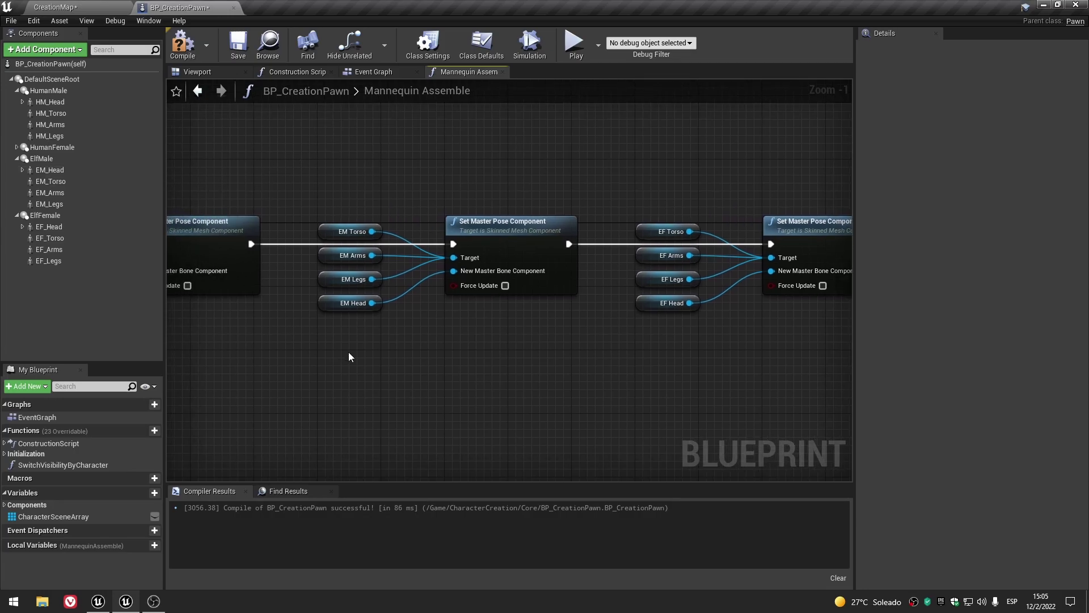
click(182, 43)
click(198, 72)
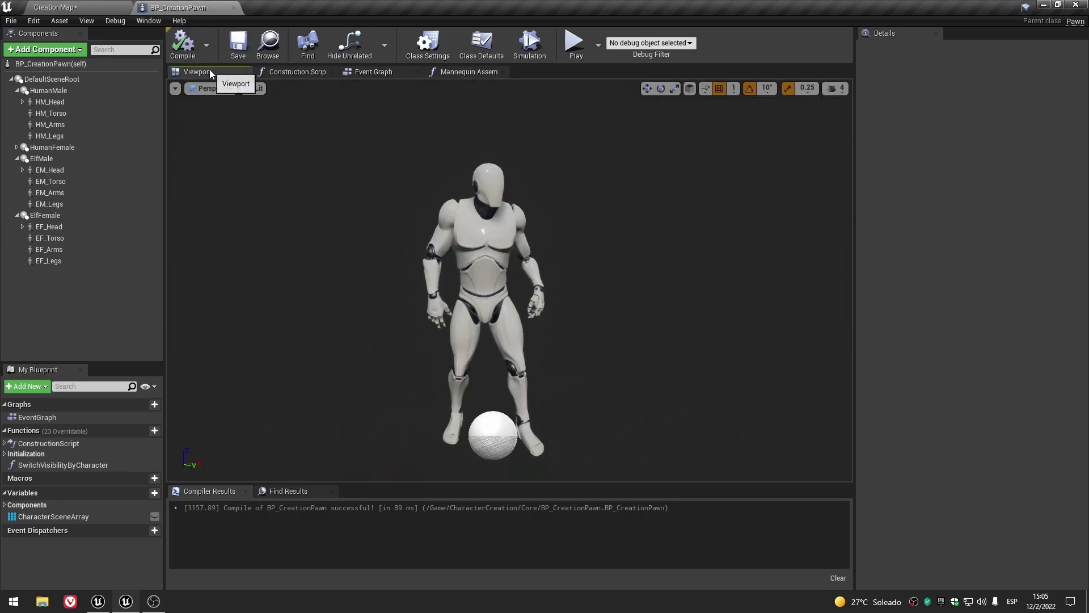
click(468, 72)
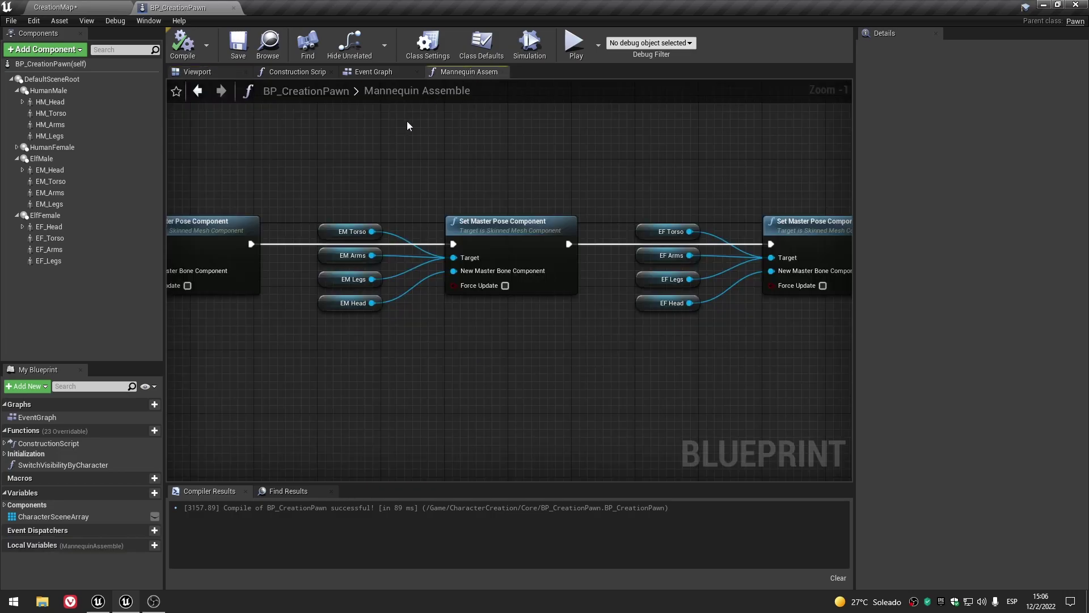
Step: Review the EM Head, Torso, Arms and Legs getters and Return Node, then close Mannequin Assemble
click(332, 306)
click(484, 345)
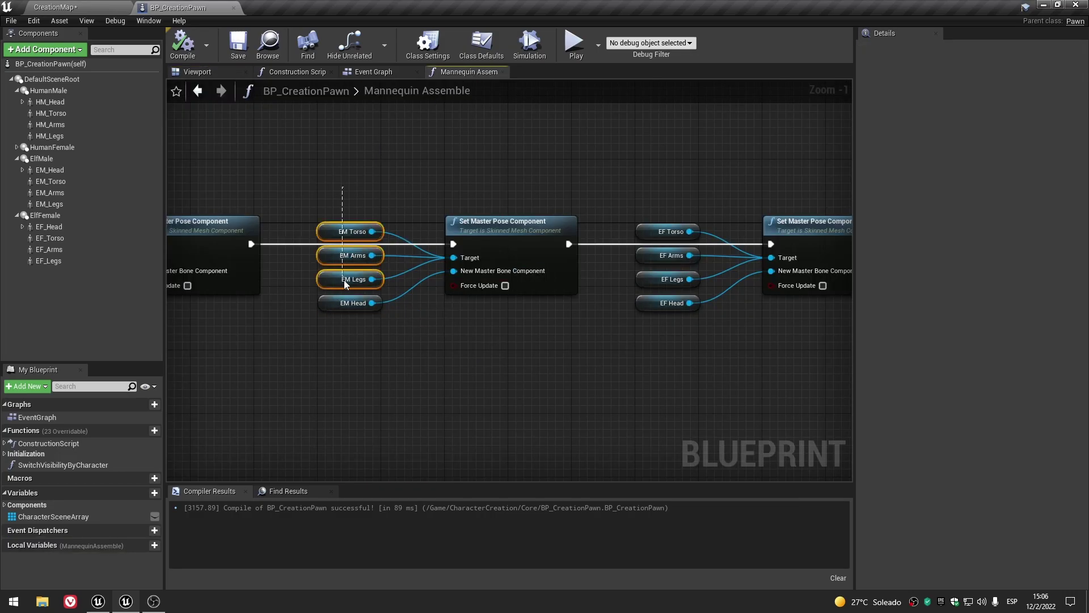
drag(343, 187, 345, 284)
right_drag(539, 352, 467, 343)
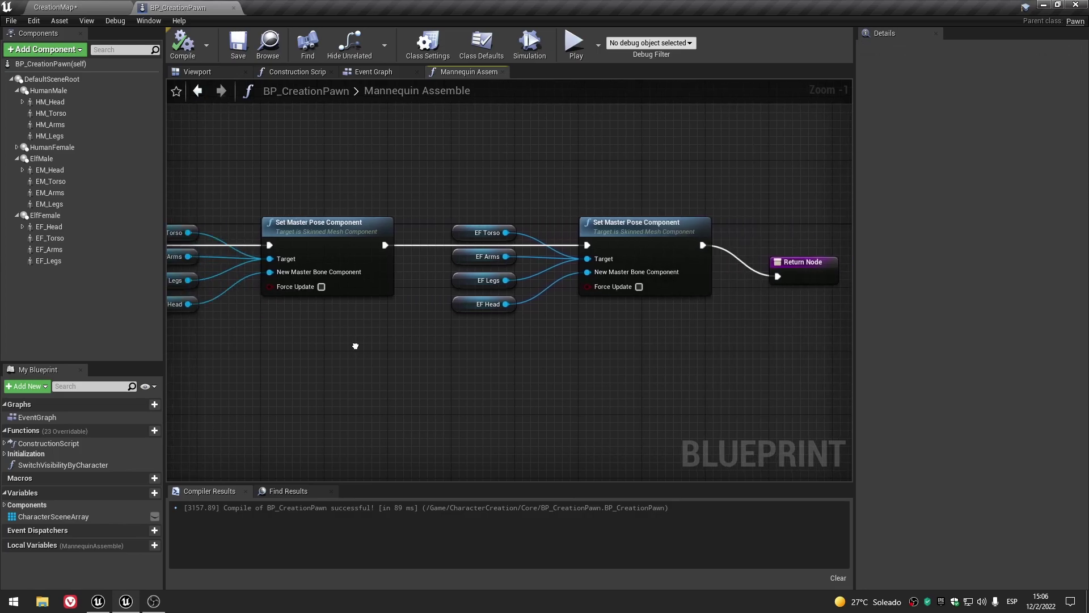
click(502, 73)
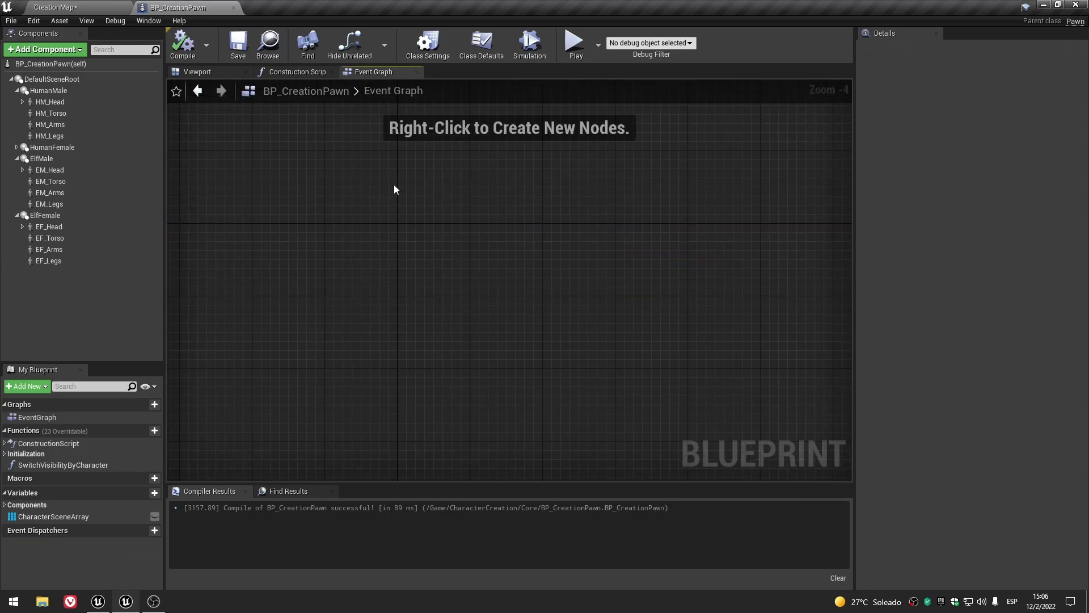
Step: Open Create Scene Array from the Construction Script and inspect its SET and Human Female nodes
click(288, 73)
double_click(556, 270)
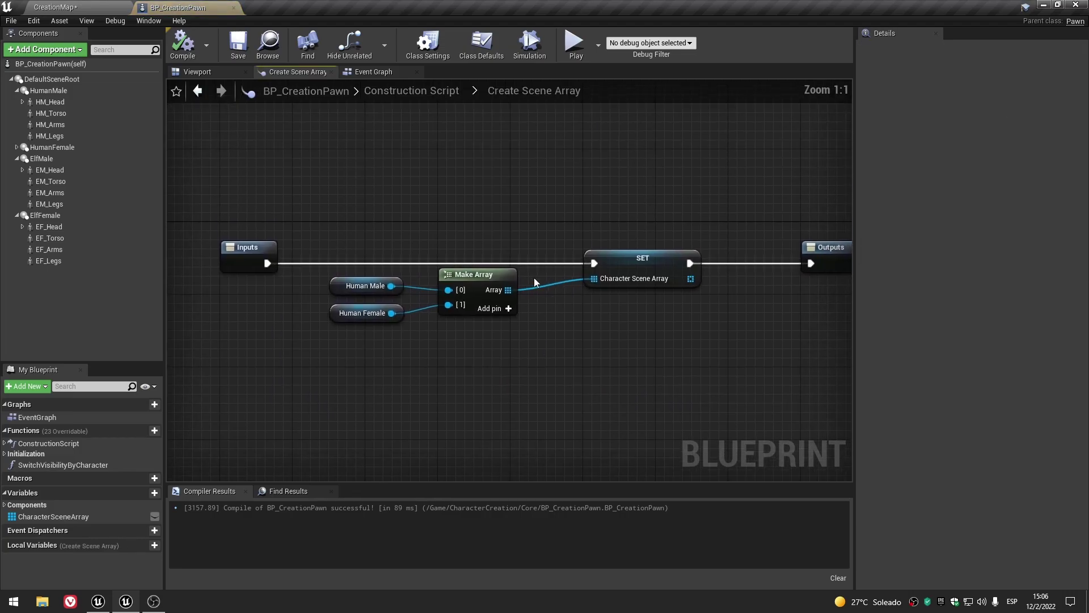
mouse_move(452, 371)
right_down()
mouse_move(436, 341)
mouse_move(460, 310)
mouse_move(478, 331)
mouse_move(348, 317)
right_up()
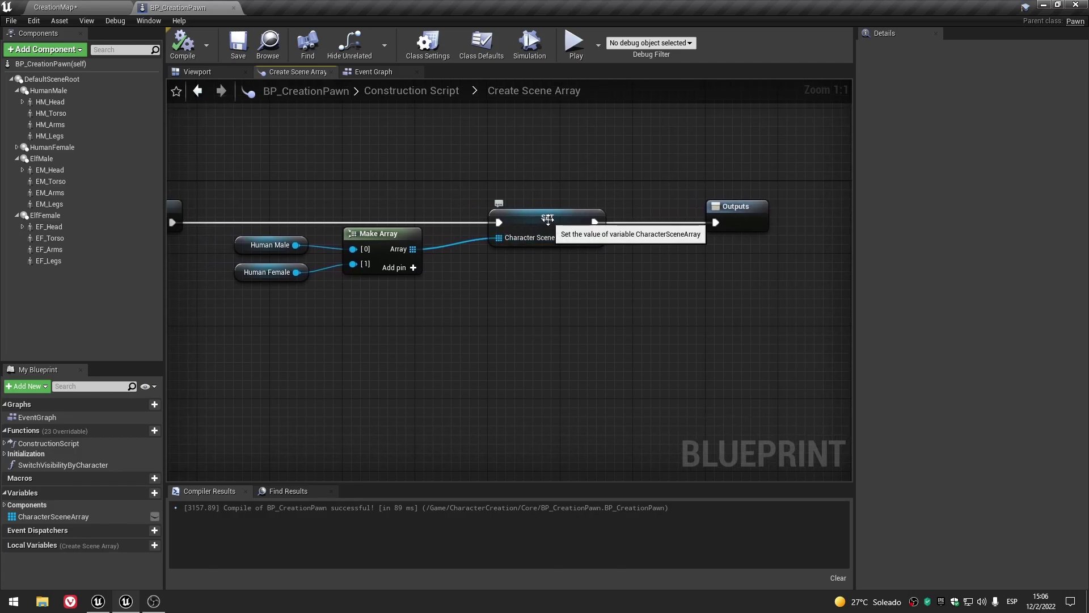
click(547, 219)
click(458, 164)
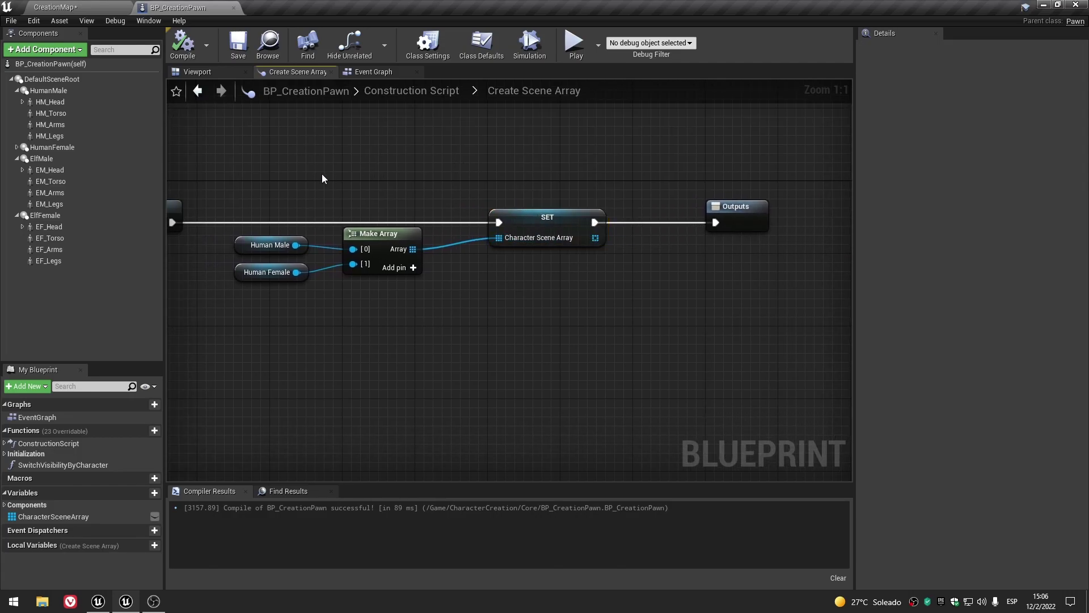
drag(250, 293, 268, 304)
click(267, 273)
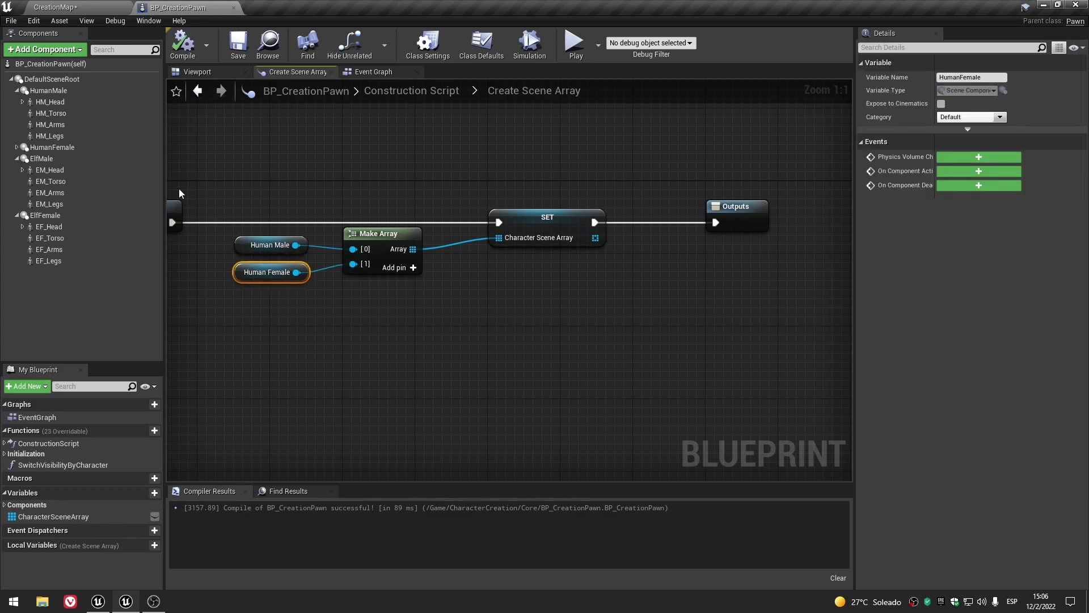
Step: Collapse the HumanMale, ElfMale and ElfFemale components and go back up to the Construction Script
click(17, 158)
click(17, 90)
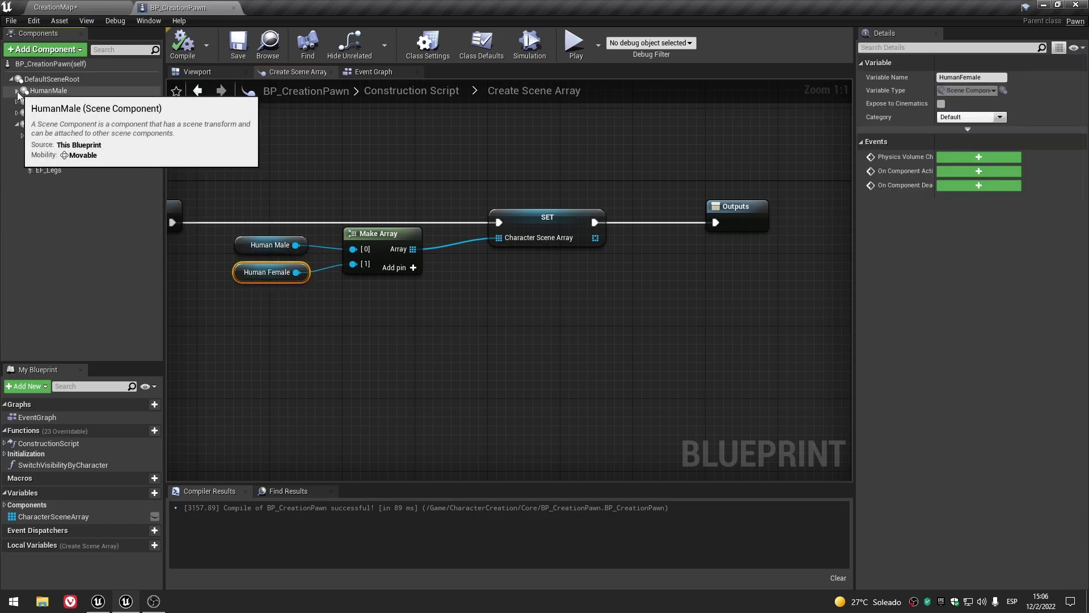
click(17, 125)
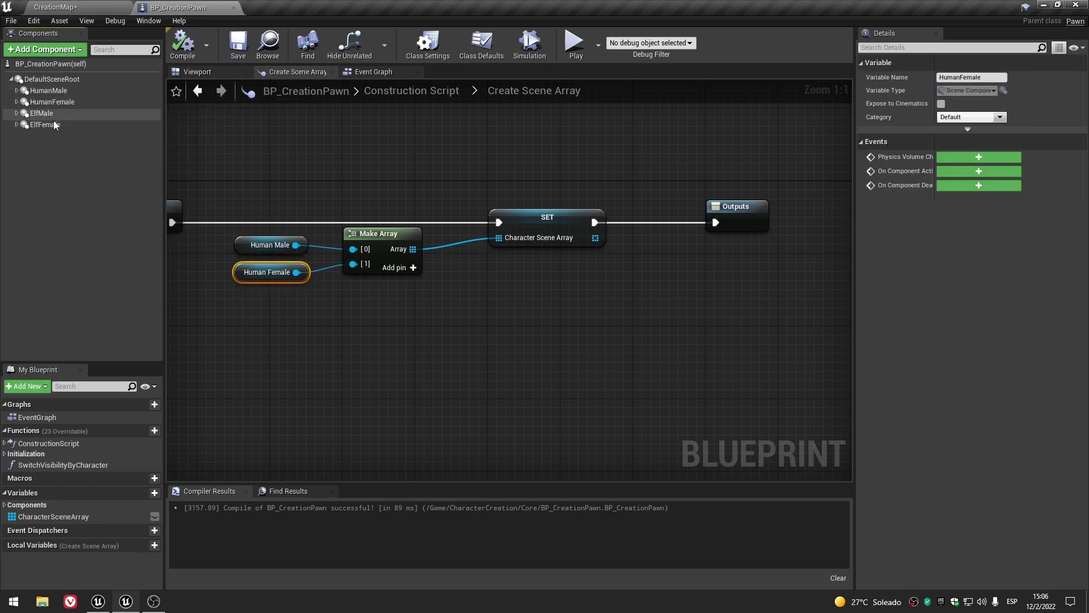
right_drag(287, 318, 334, 350)
click(427, 156)
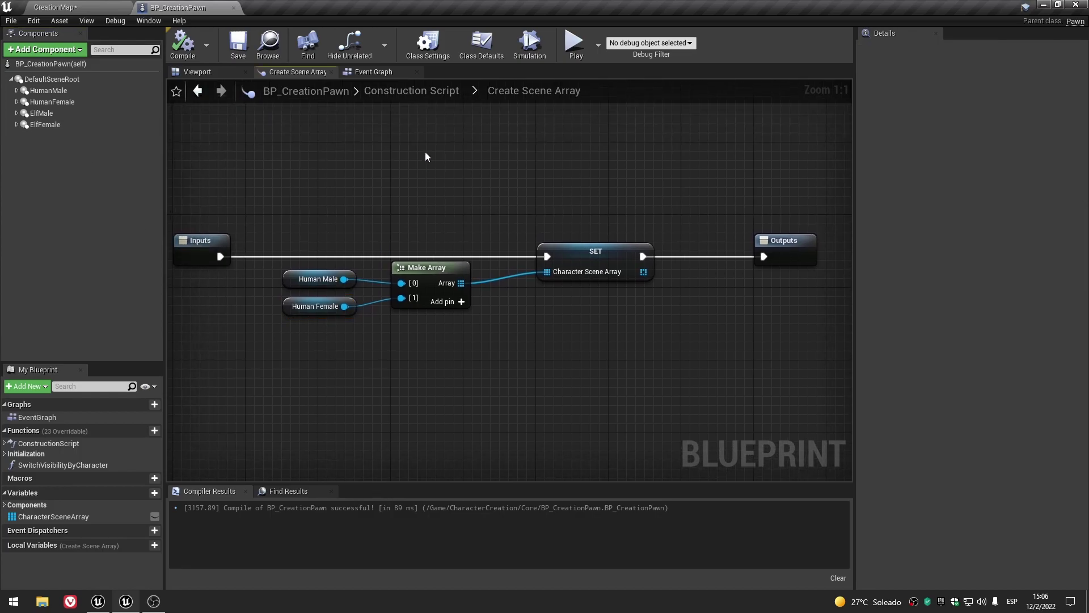
click(383, 74)
click(291, 76)
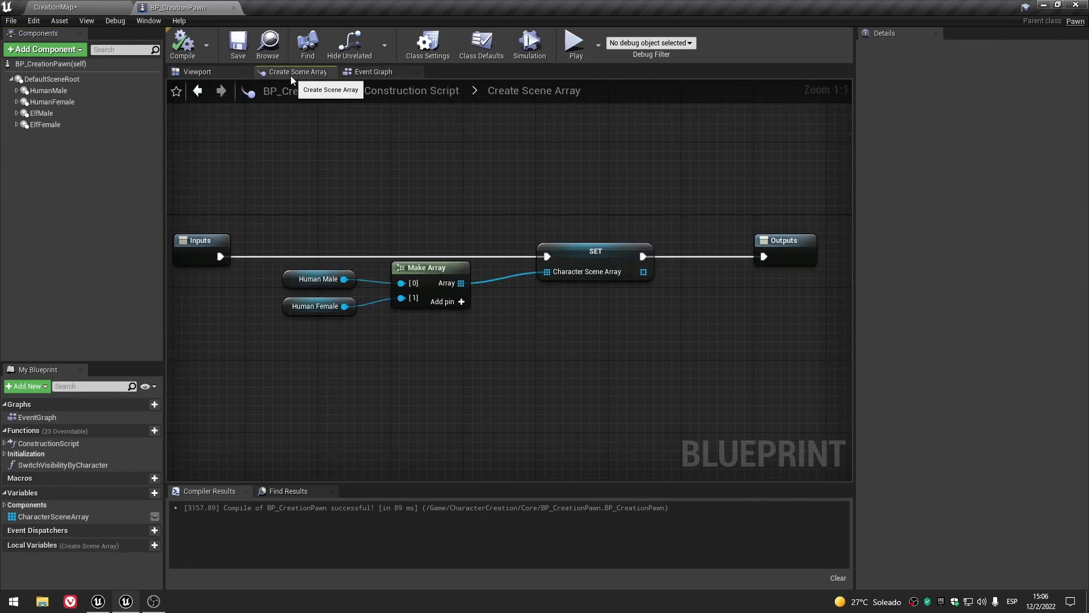
click(414, 91)
right_drag(751, 296, 569, 244)
Step: Open Switch Visibility by Character and inspect its Human Male getter, Branch and Set Visibility nodes
double_click(593, 260)
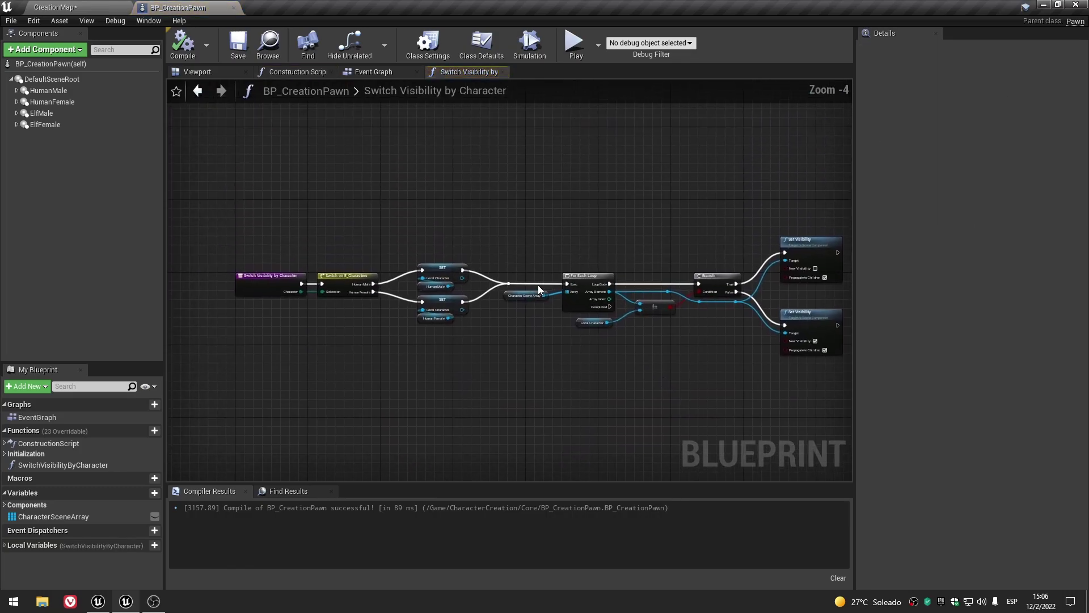
scroll(530, 329, up, 1)
scroll(470, 273, up, 2)
scroll(477, 271, up, 1)
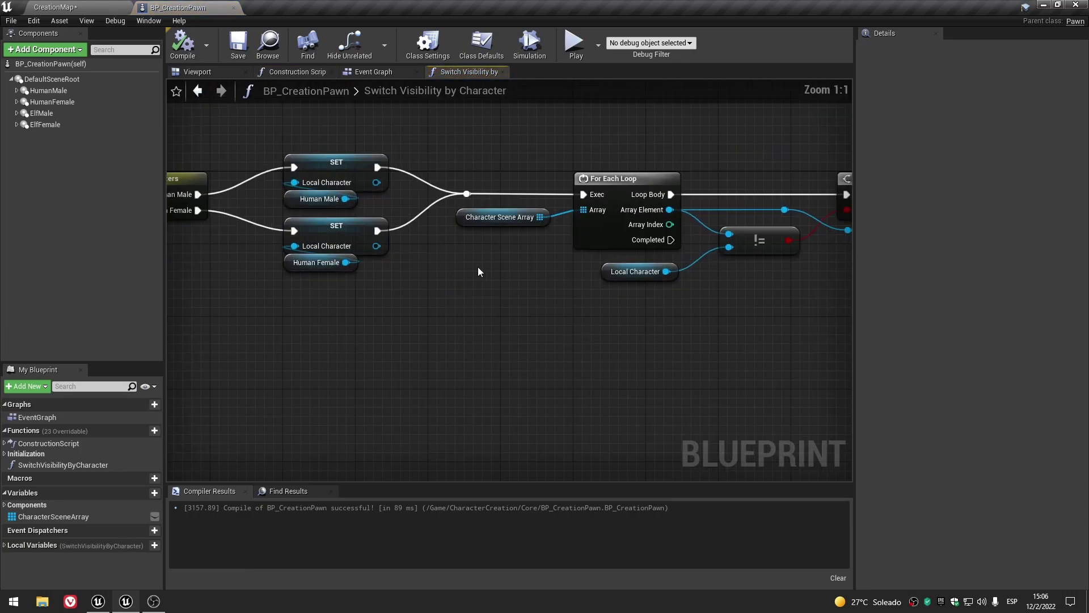
click(296, 199)
right_drag(484, 292, 250, 340)
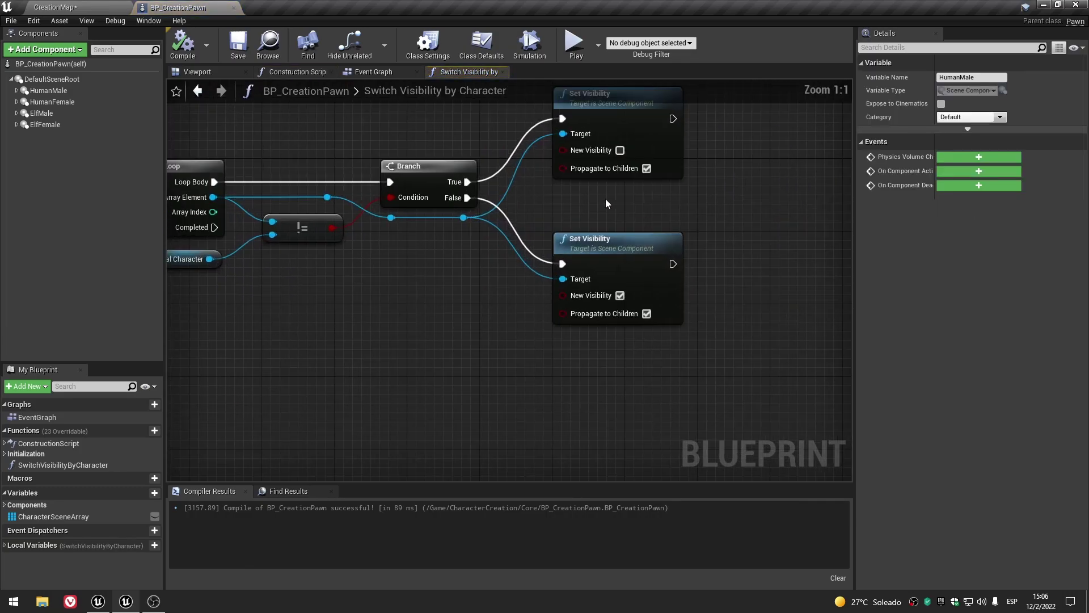
click(390, 333)
Step: Review the For Each Loop and Switch on E_Characters sections and select the ElfMale component
click(16, 124)
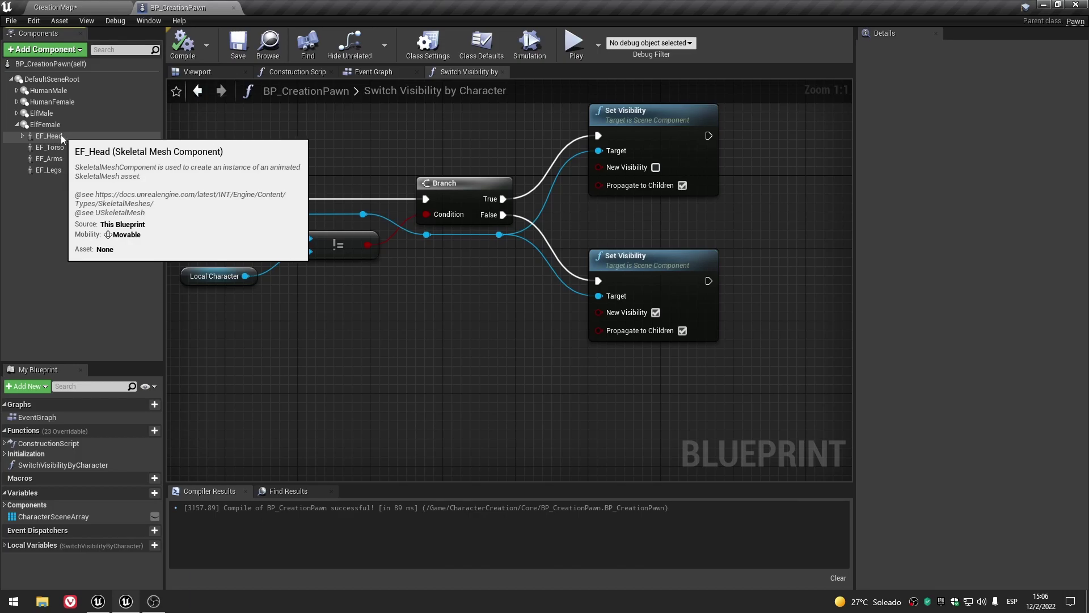
click(17, 124)
scroll(481, 369, down, 2)
right_drag(481, 369, 570, 369)
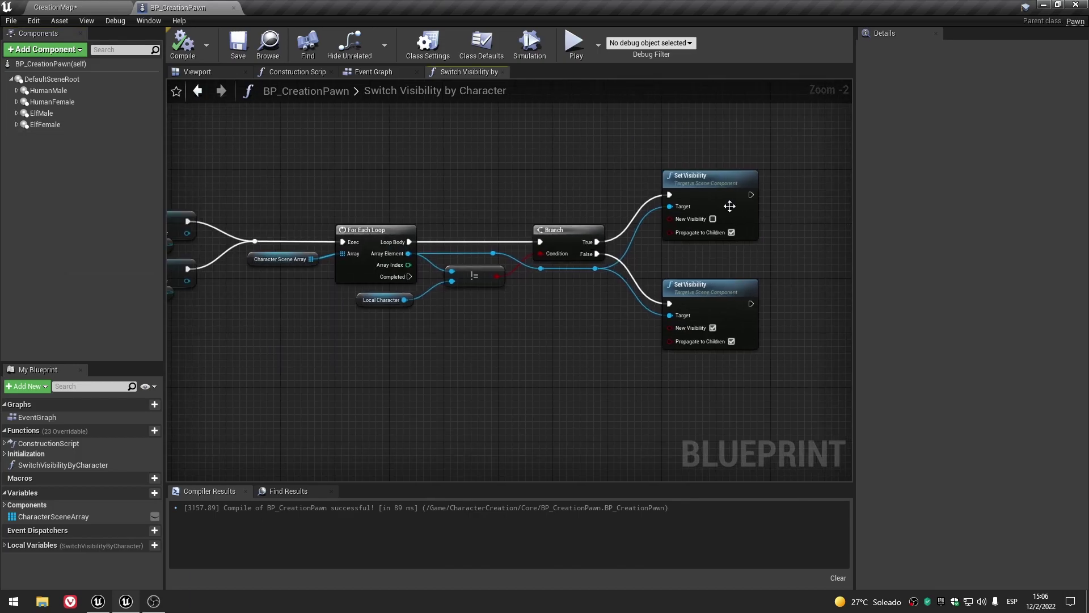
right_drag(176, 331, 485, 331)
scroll(489, 329, up, 2)
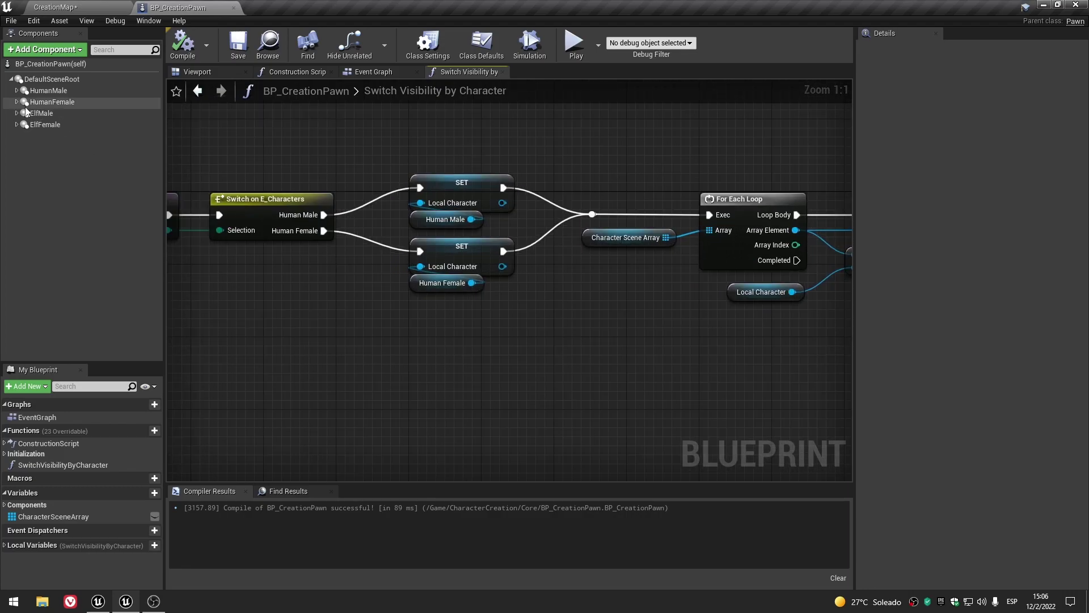
click(42, 113)
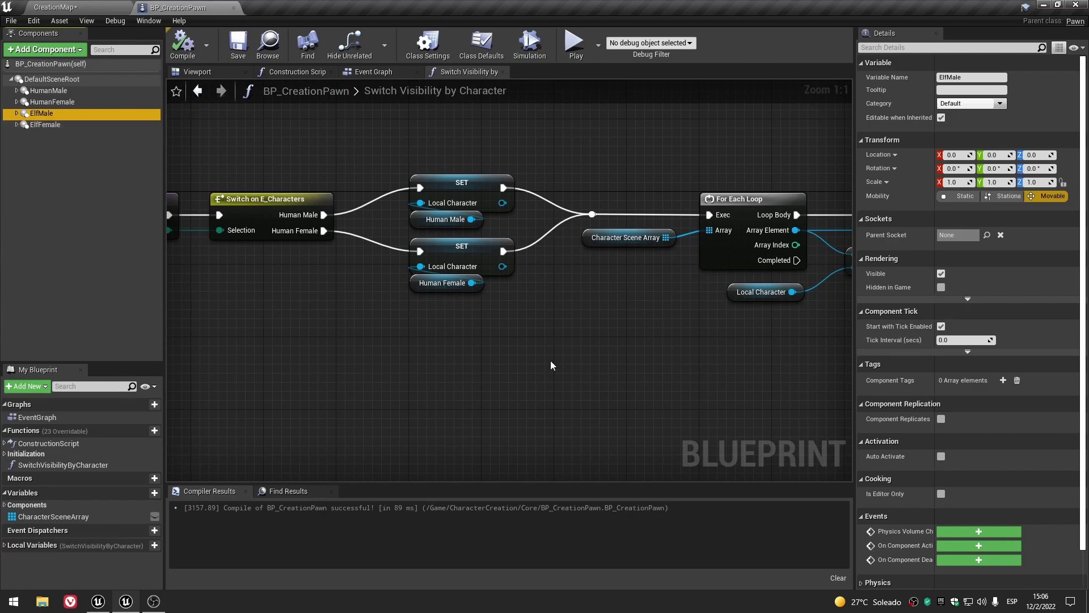
scroll(462, 329, down, 2)
click(294, 72)
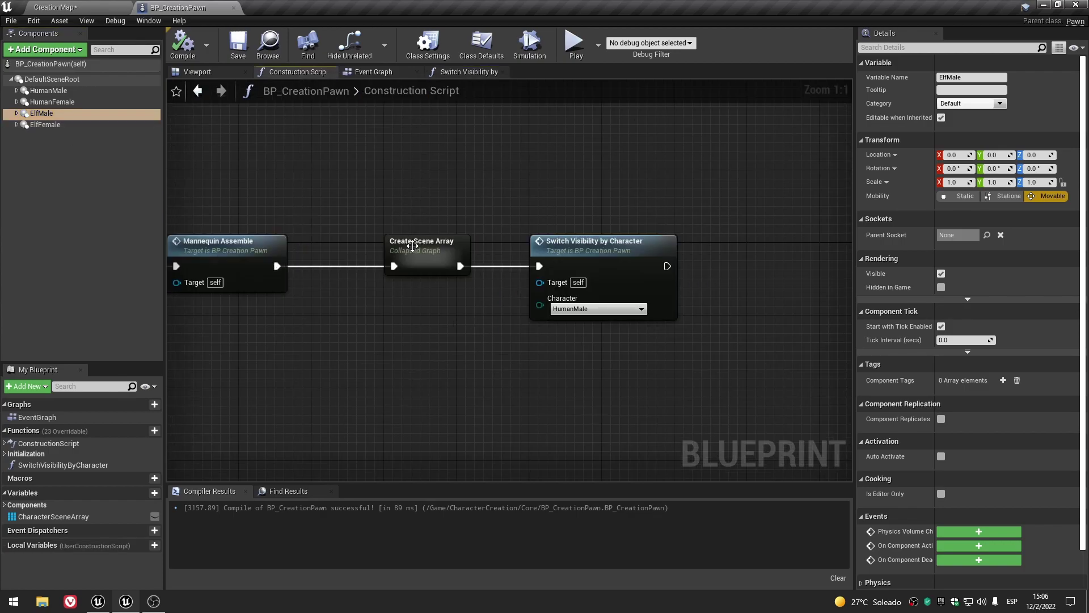
Step: In Create Scene Array, wire Elf Male and Elf Female getters into Make Array slots [2] and [3]
double_click(413, 245)
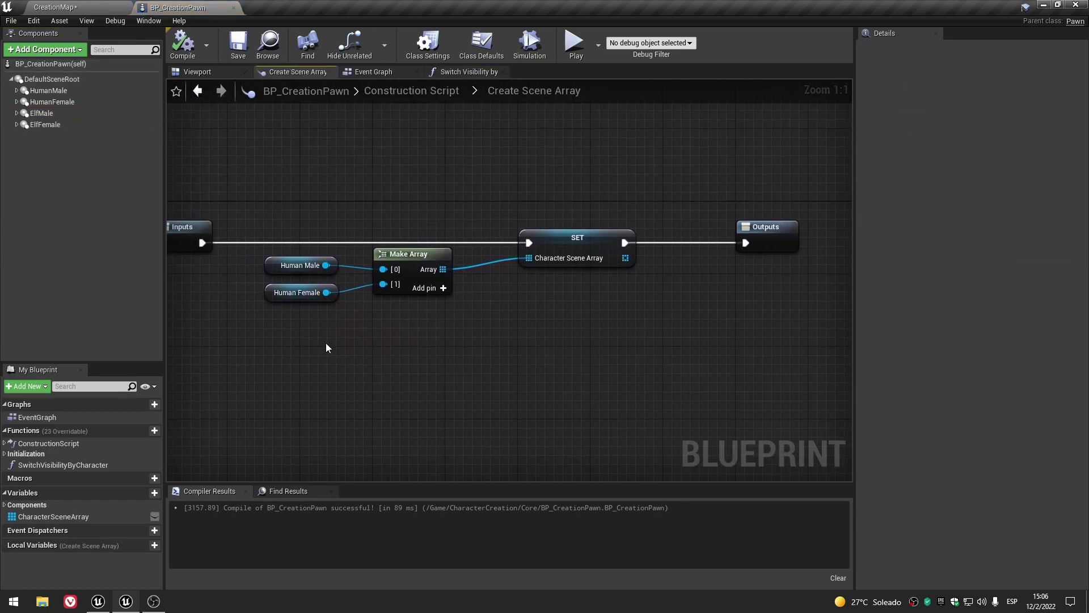
right_drag(332, 344, 446, 342)
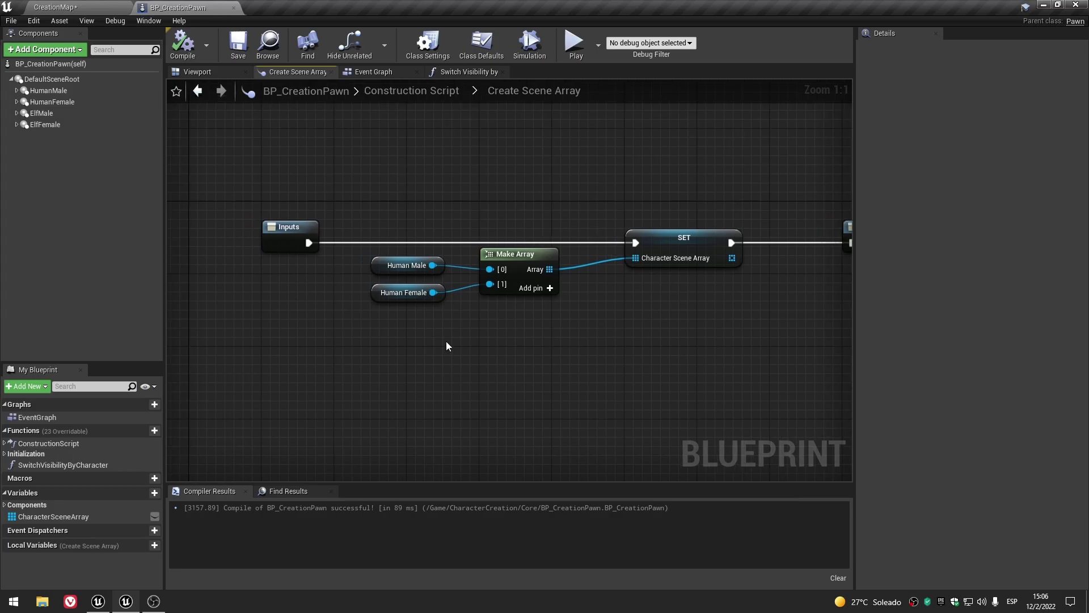
click(549, 289)
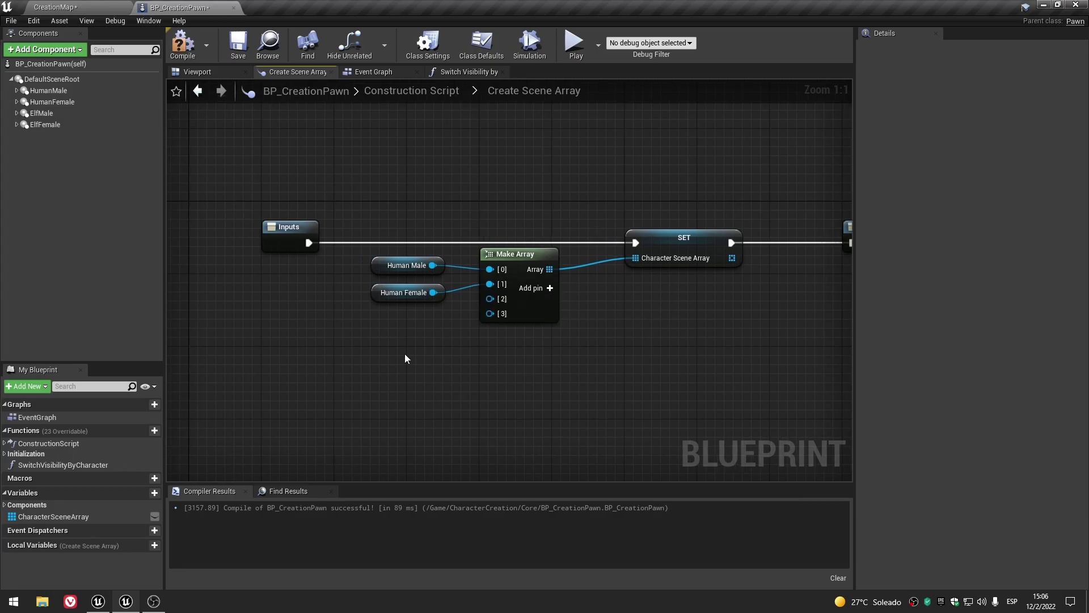
drag(39, 113, 199, 172)
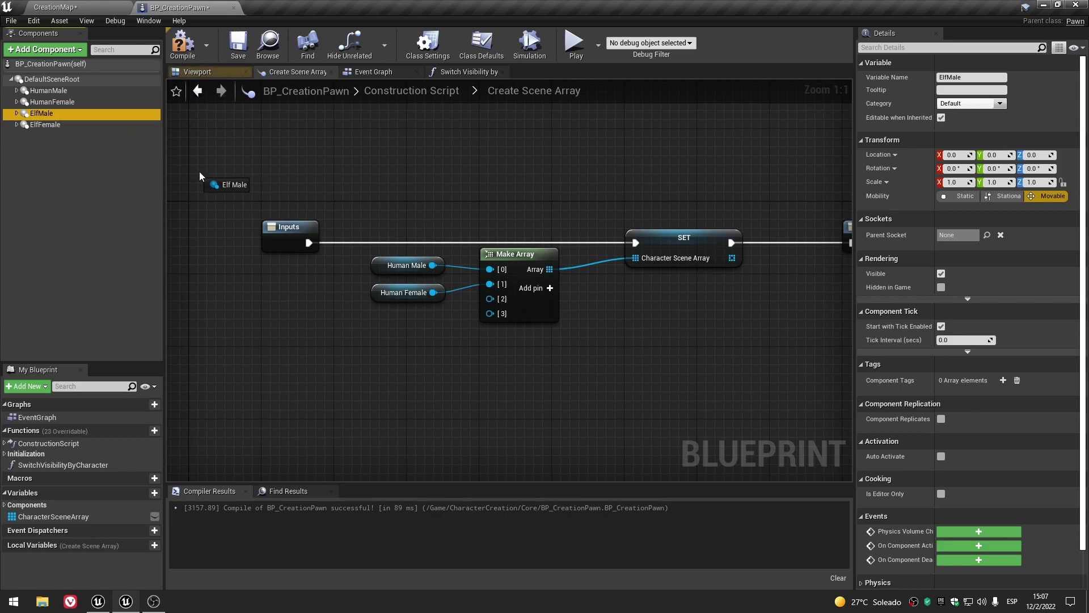
drag(374, 314, 373, 313)
mouse_move(46, 125)
mouse_down()
mouse_move(352, 370)
mouse_move(366, 340)
mouse_up()
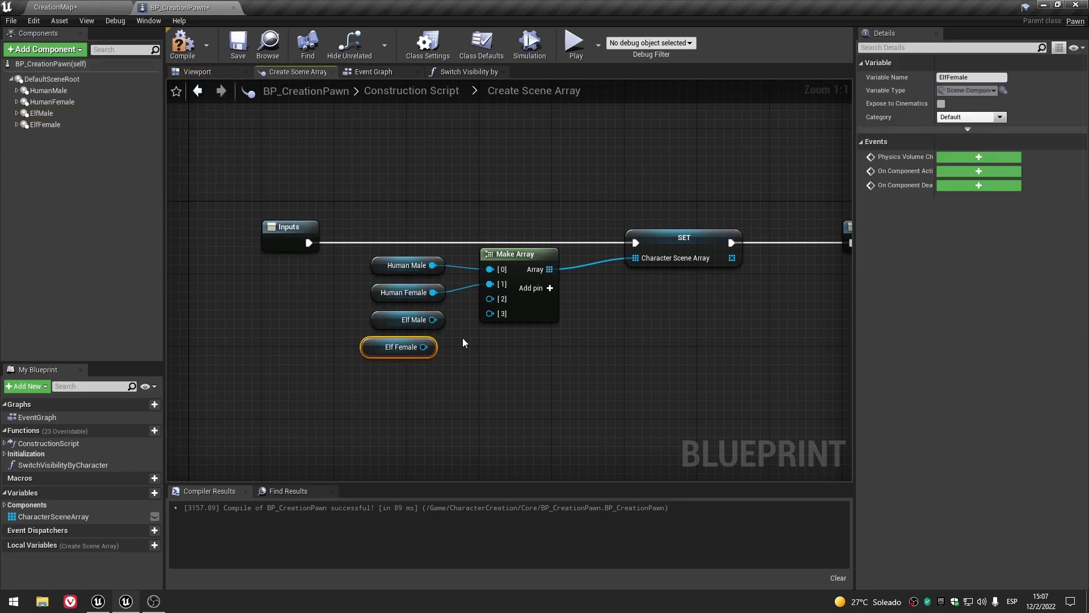
drag(432, 320, 491, 299)
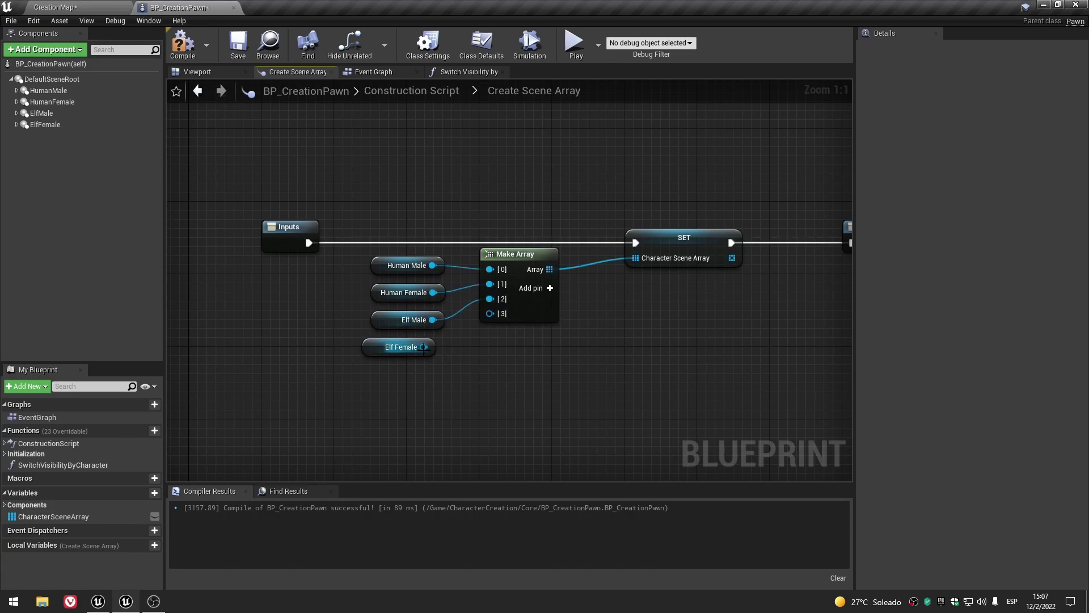
drag(424, 347, 494, 321)
click(390, 347)
right_drag(397, 346, 341, 322)
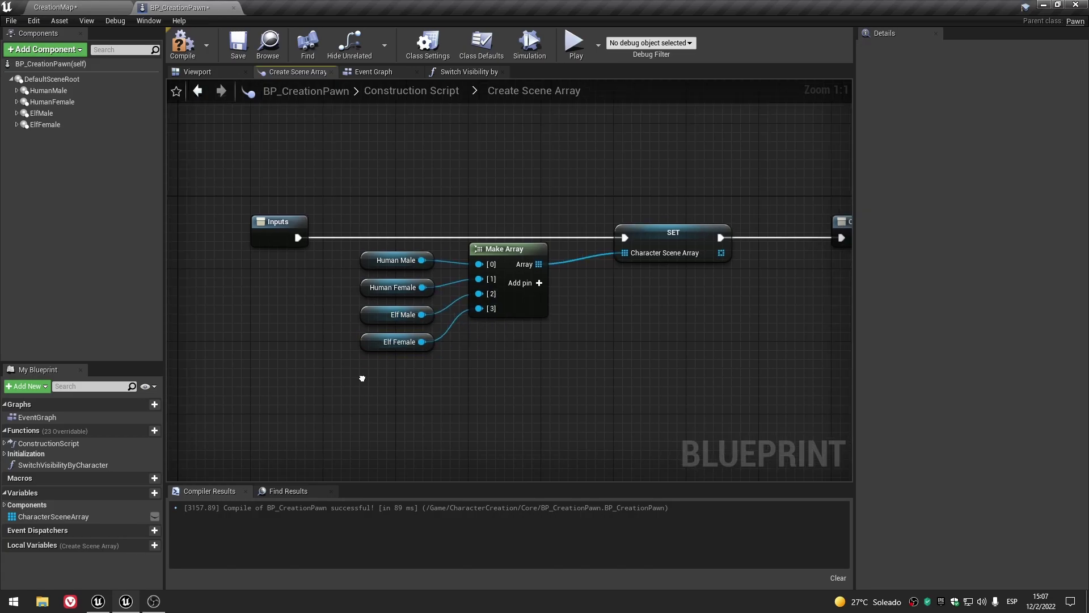
click(472, 296)
click(476, 366)
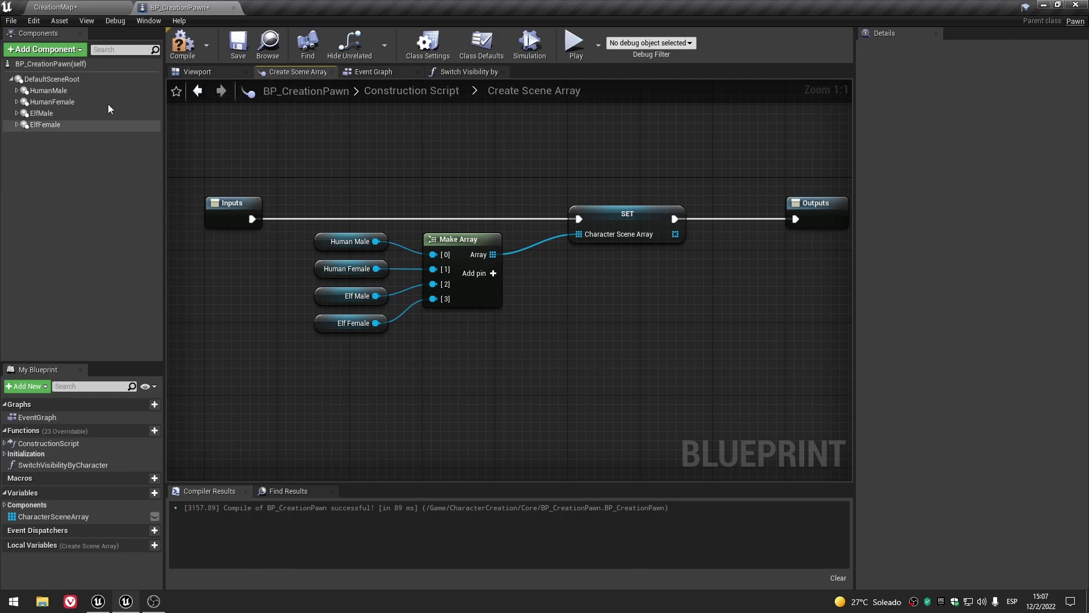
Step: Add an EM_Head getter to a fifth Make Array slot [4], then disconnect it
double_click(40, 113)
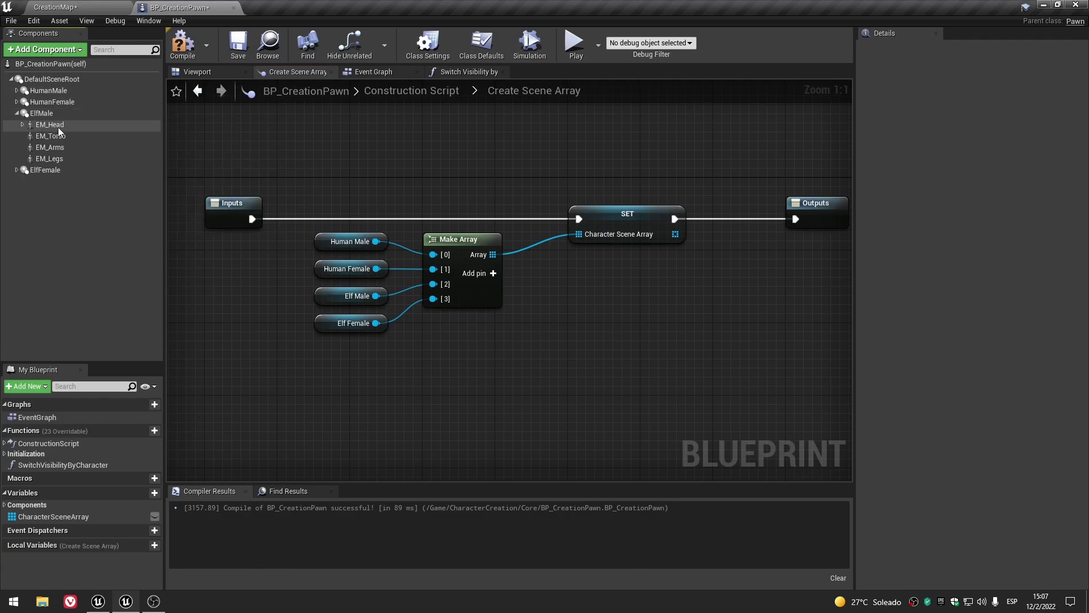
mouse_move(50, 125)
mouse_down()
mouse_move(340, 438)
mouse_move(321, 361)
mouse_move(433, 313)
mouse_up()
click(438, 374)
click(493, 273)
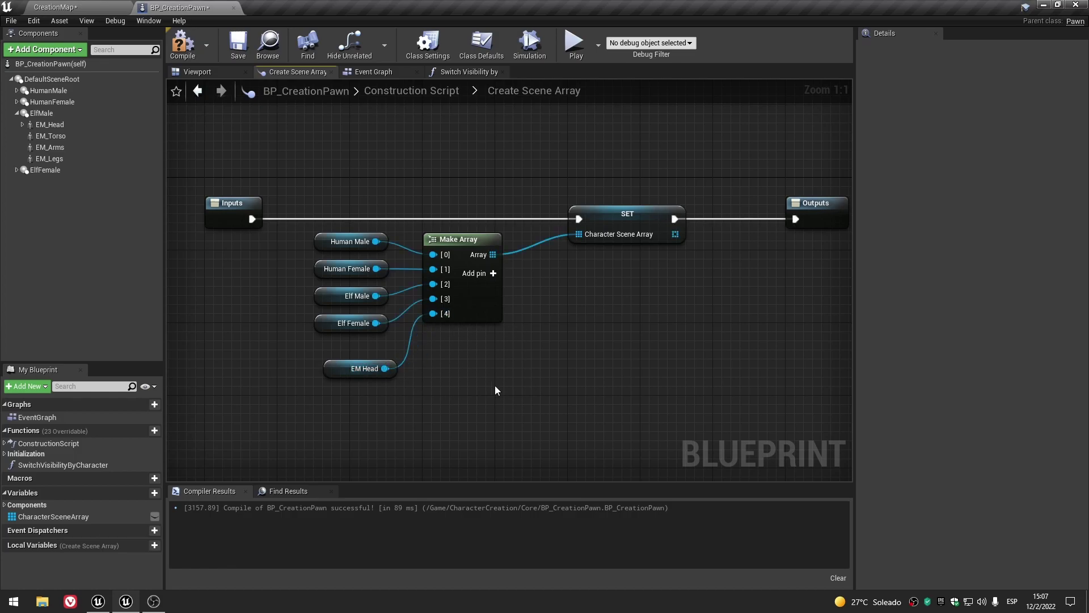
alt+click(385, 368)
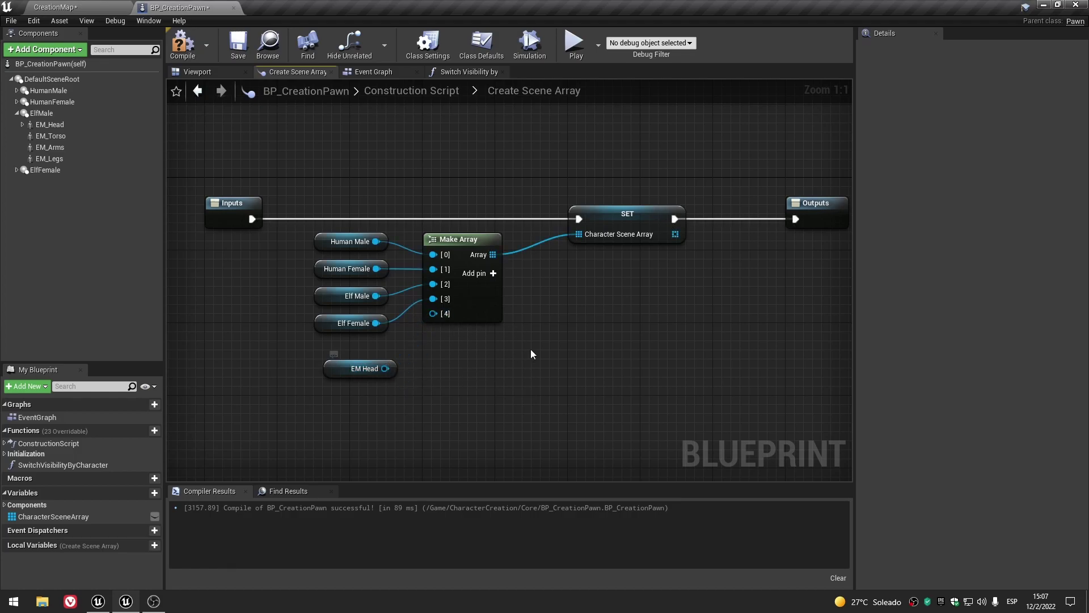
Step: Remove the unused Make Array slot [4] and delete the EM Head node
click(182, 44)
click(610, 214)
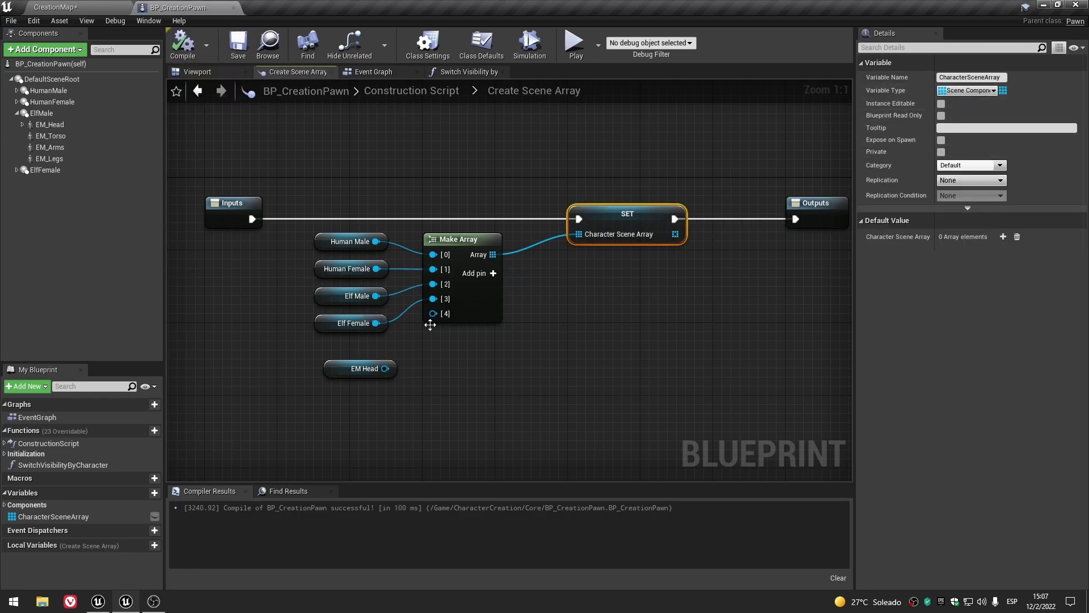
click(346, 367)
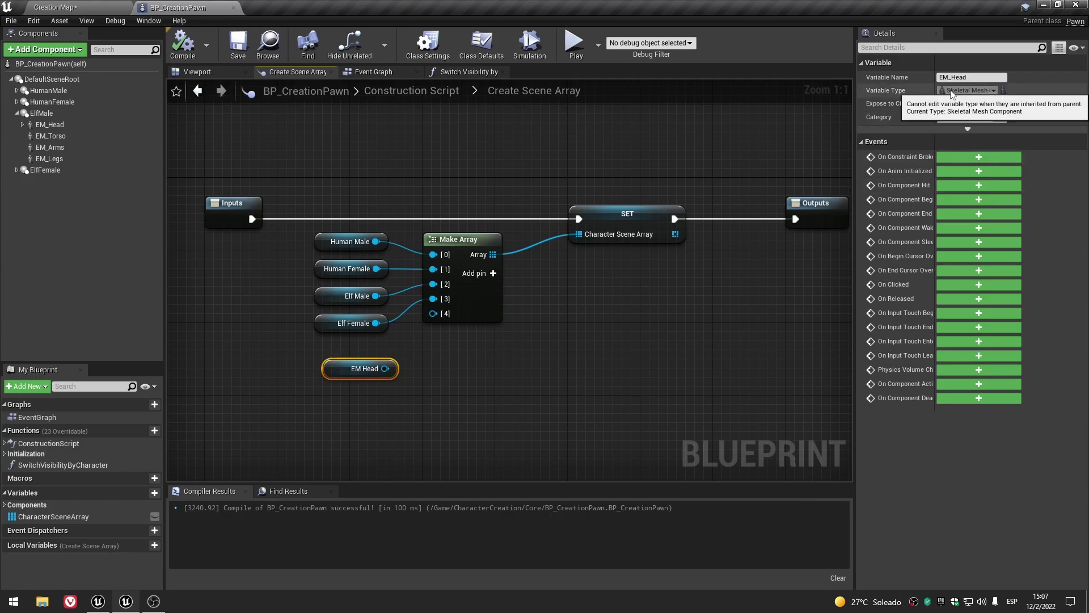
right_click(433, 313)
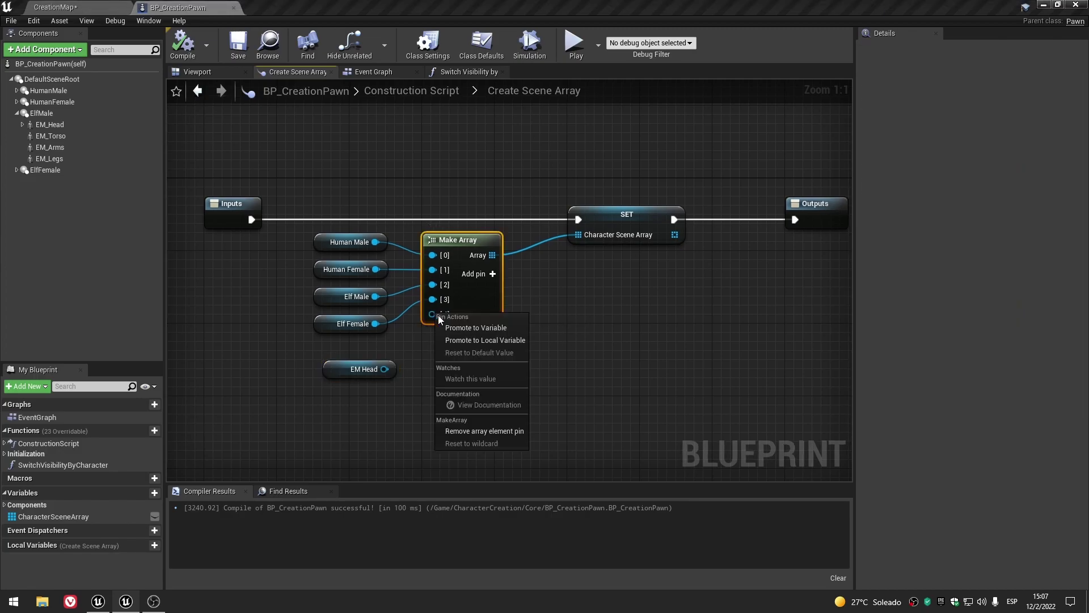
click(478, 438)
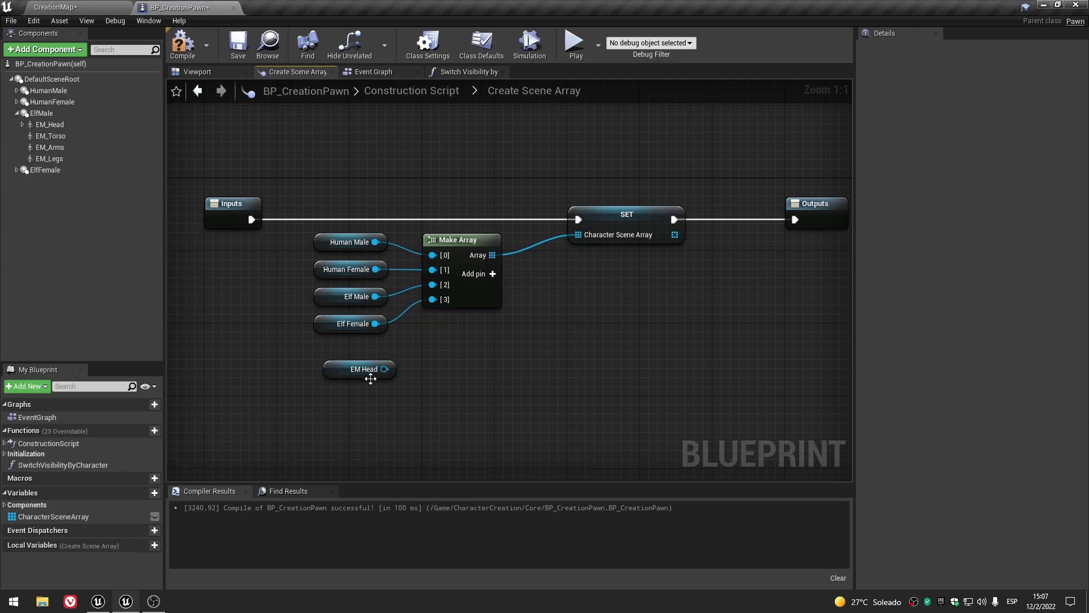
click(336, 372)
key(Delete)
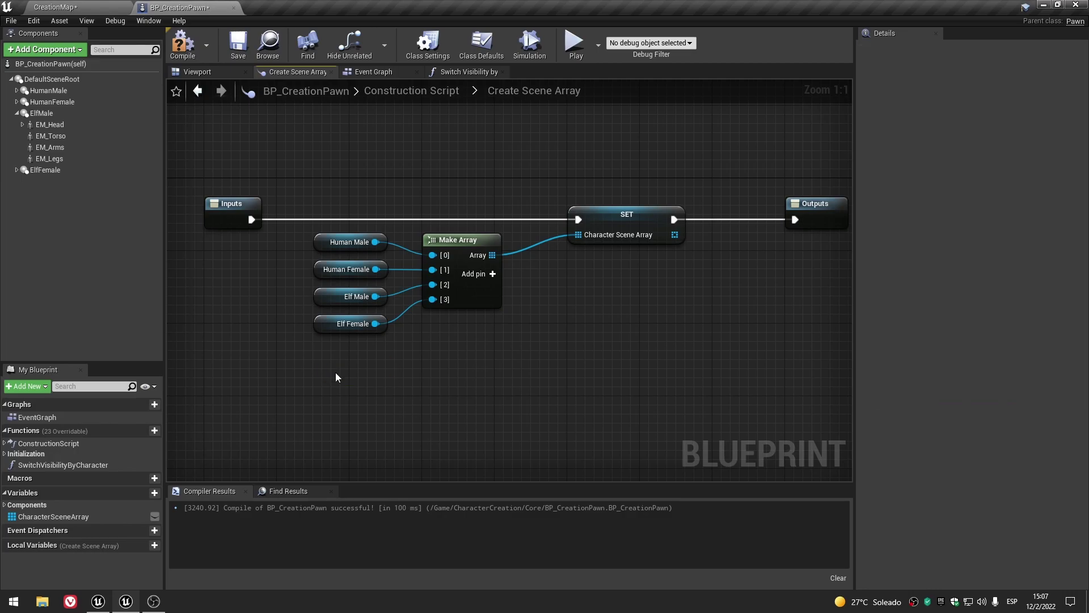
Step: Recompile BP_CreationPawn, check the character variable nodes, and return to the Construction Script
click(195, 48)
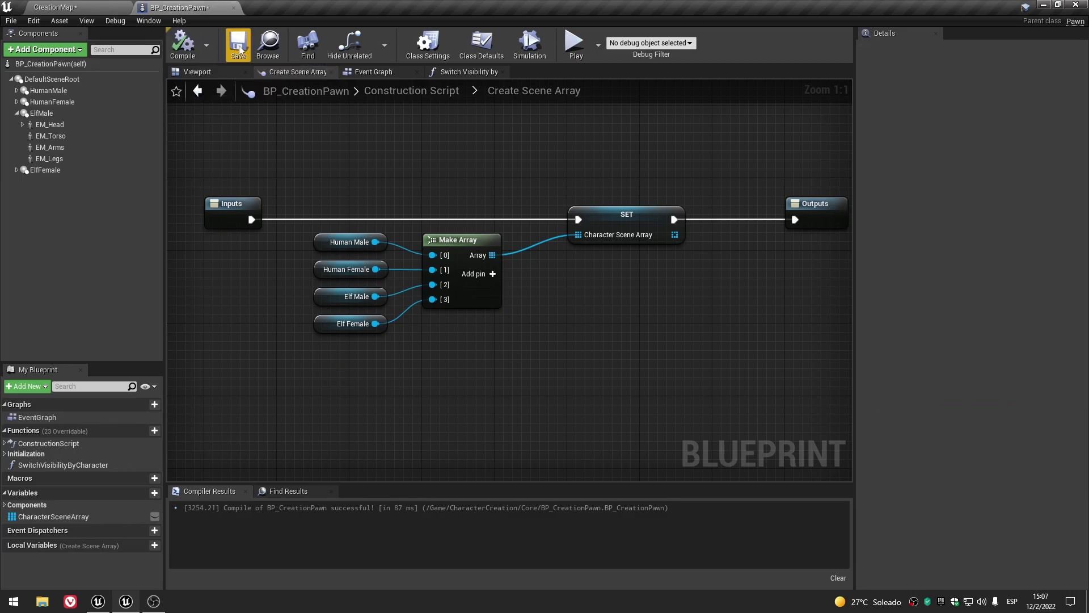
click(659, 211)
drag(325, 158, 364, 340)
click(614, 300)
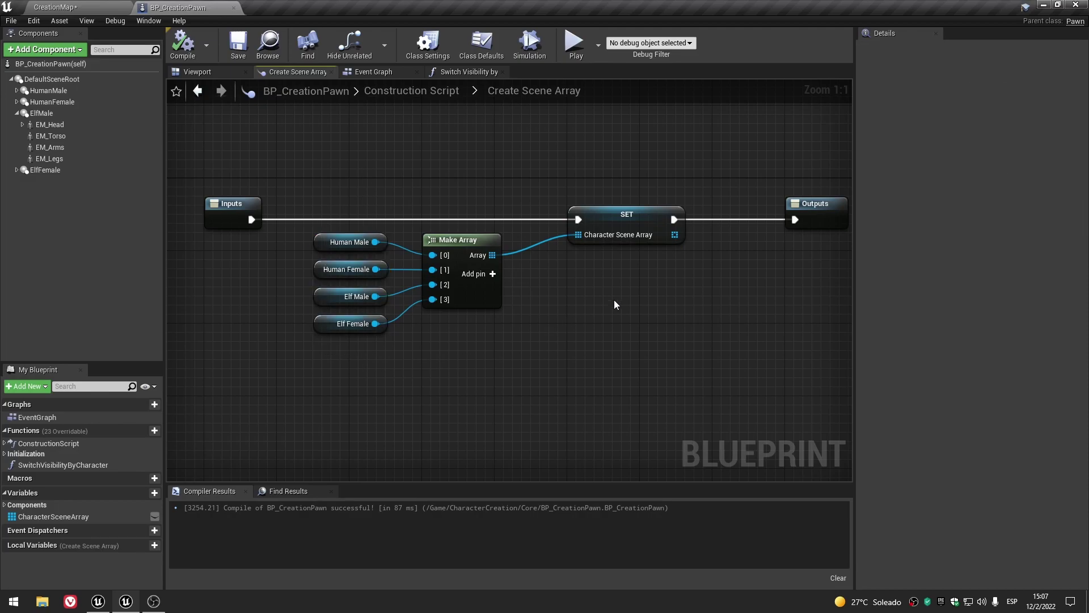
right_drag(614, 299, 550, 311)
click(404, 89)
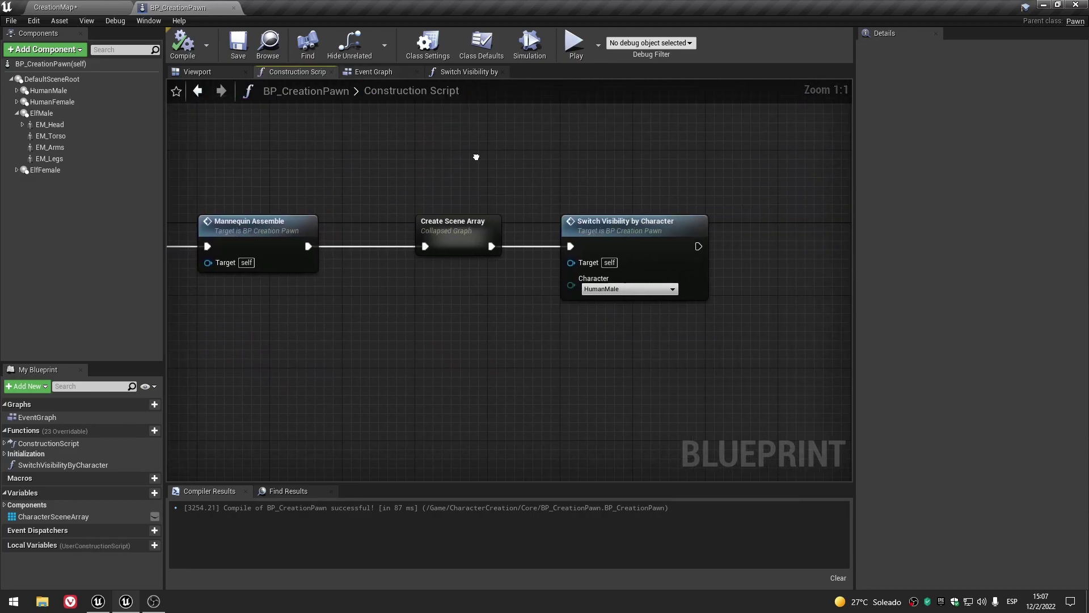
Step: Reopen Switch Visibility by Character to view the Switch on E_Characters node
click(505, 71)
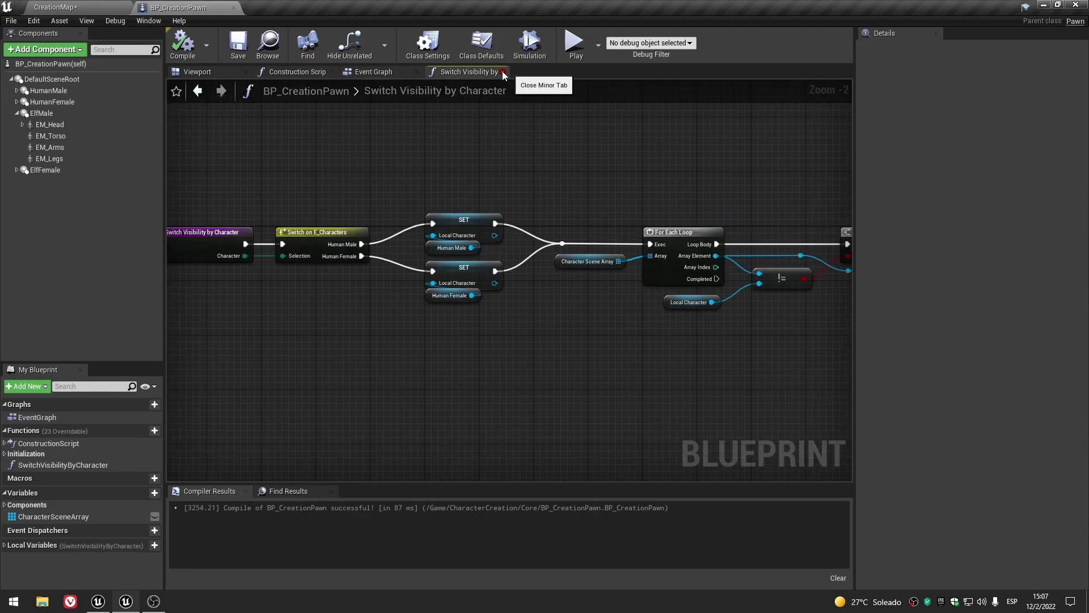
click(503, 71)
double_click(583, 211)
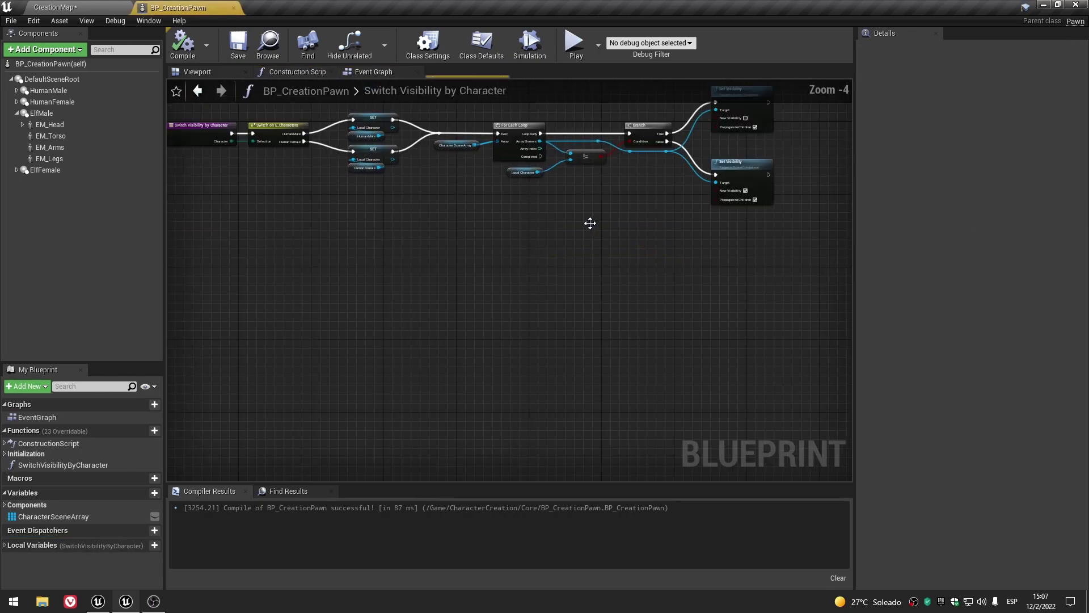
scroll(275, 267, up, 4)
right_drag(262, 182, 342, 199)
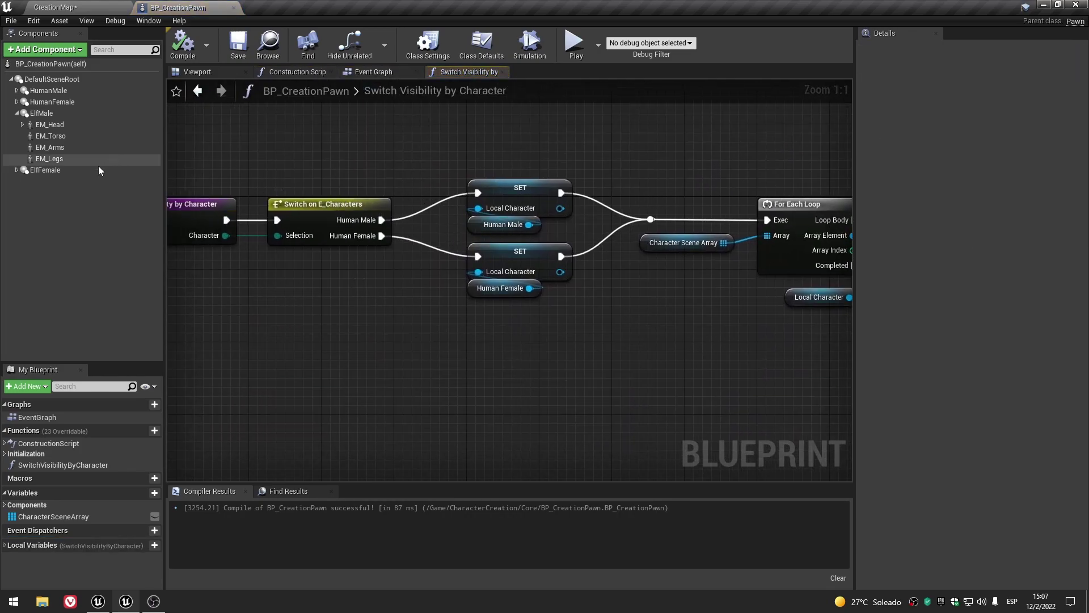
click(17, 113)
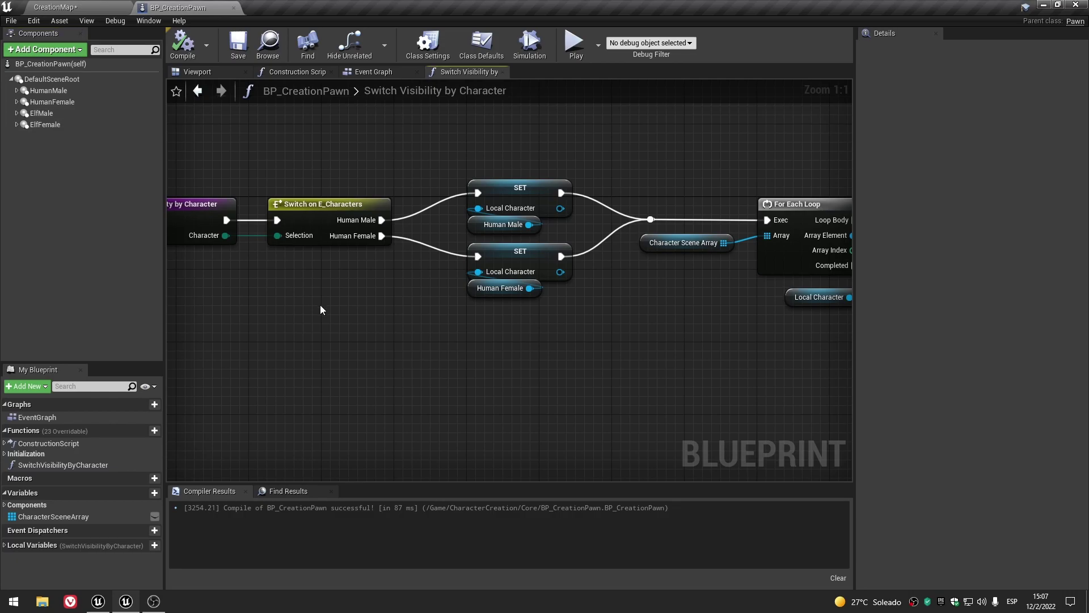
Step: In the CreationMap Content Browser, open Core/Enums/E_Characters in the enum editor
click(63, 6)
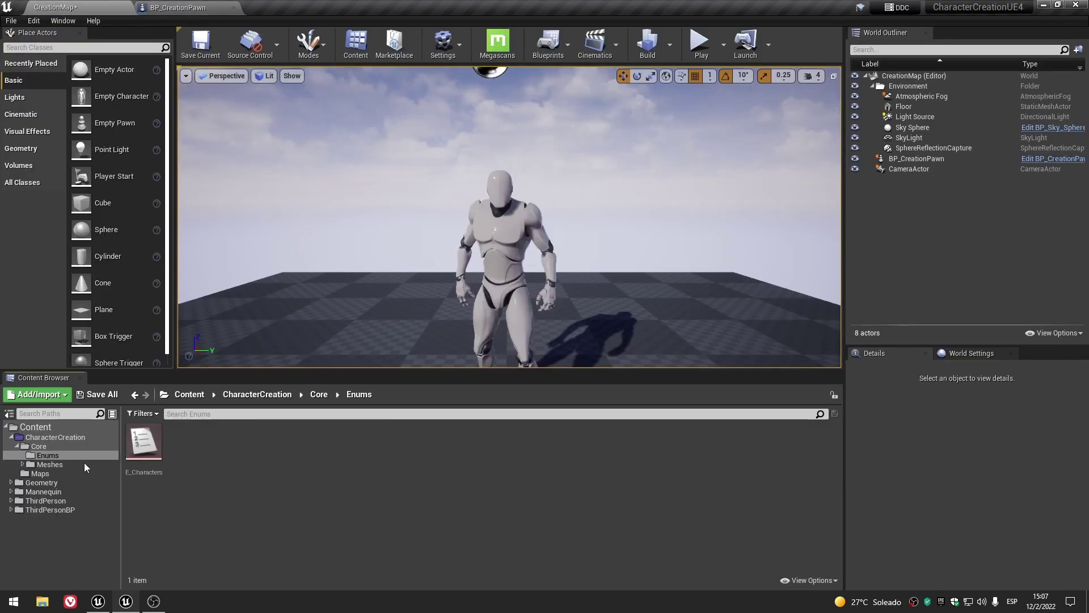
click(45, 447)
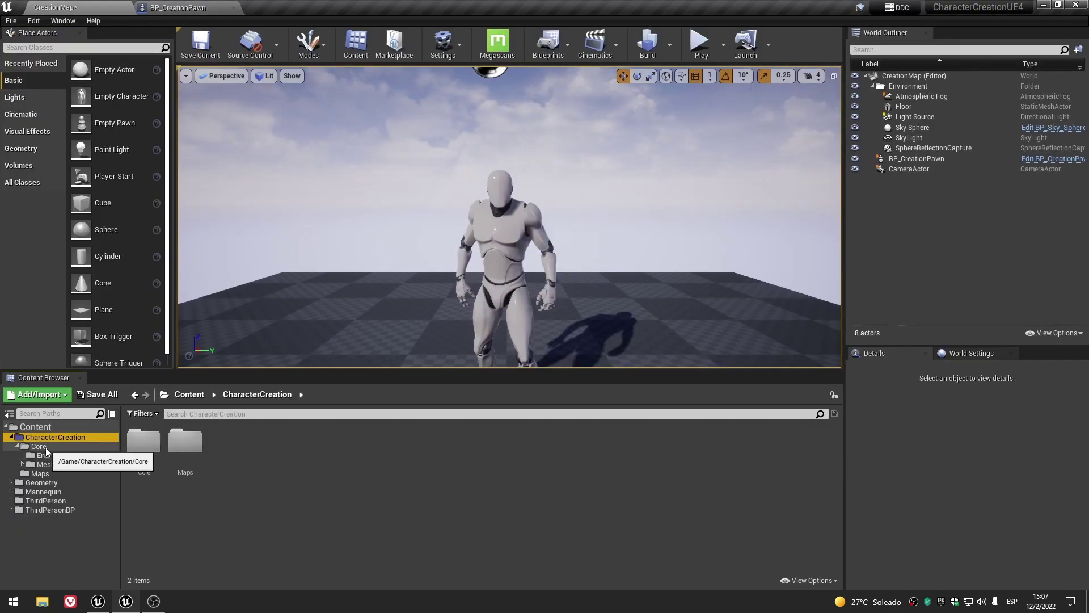
double_click(143, 442)
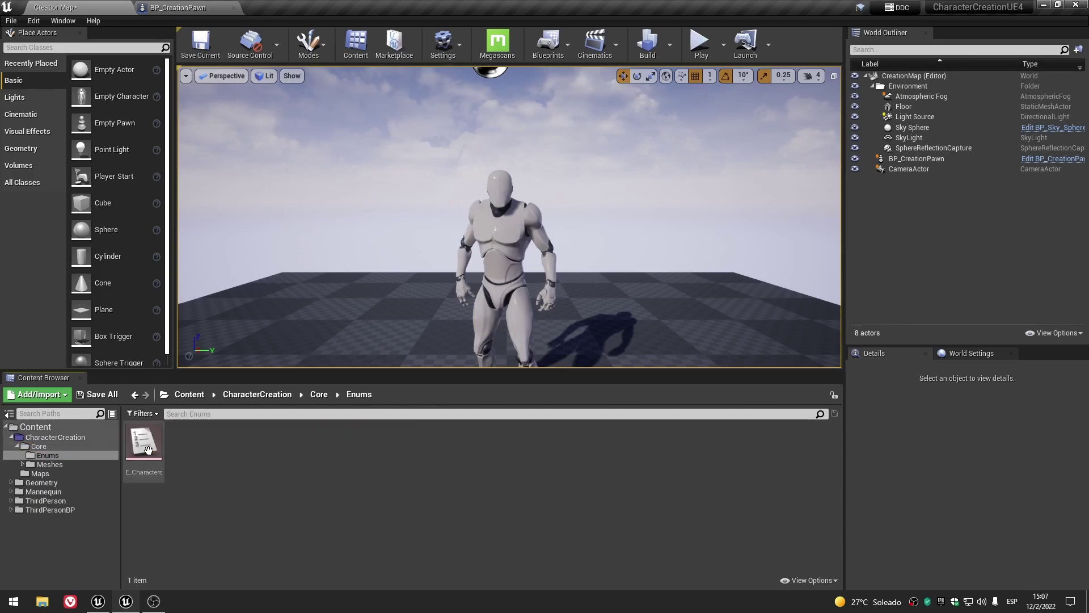
double_click(148, 449)
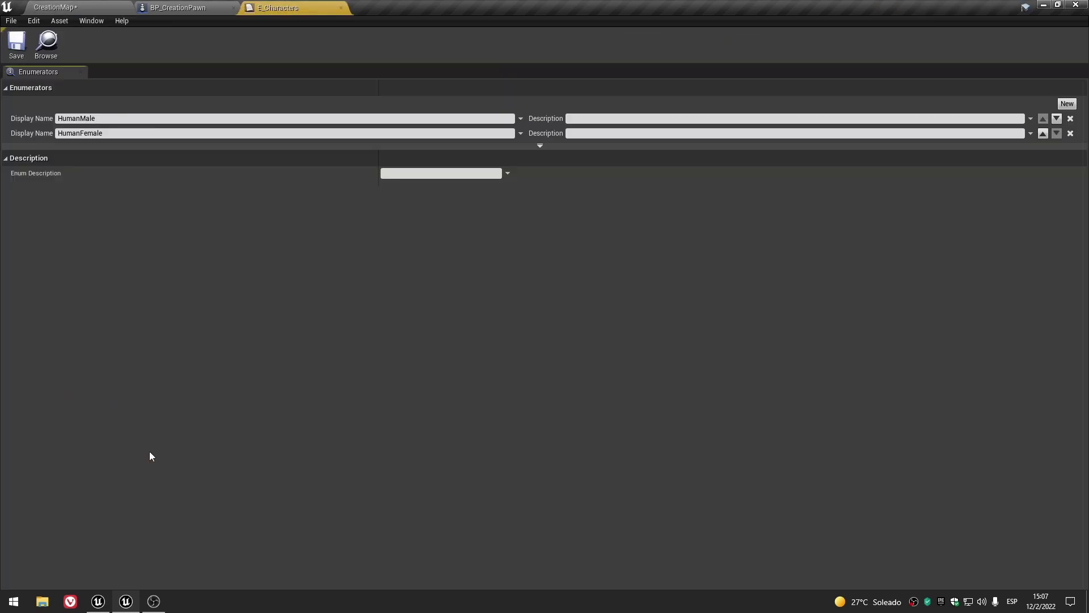
Step: Add ElfMale and ElfFemale enumerators to E_Characters and save the enum
click(1067, 103)
click(1067, 103)
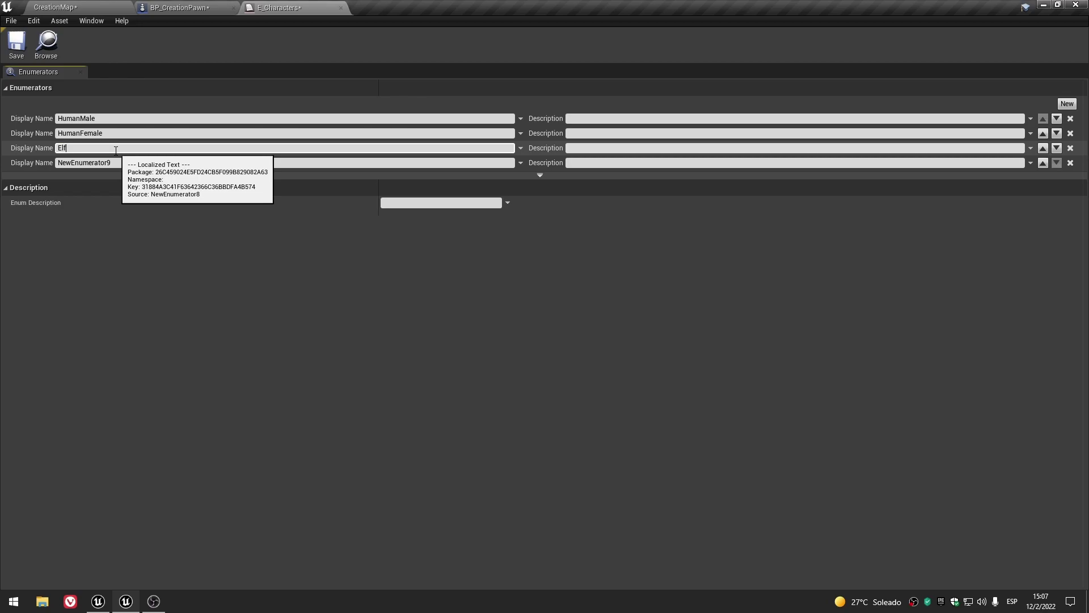
key(Return)
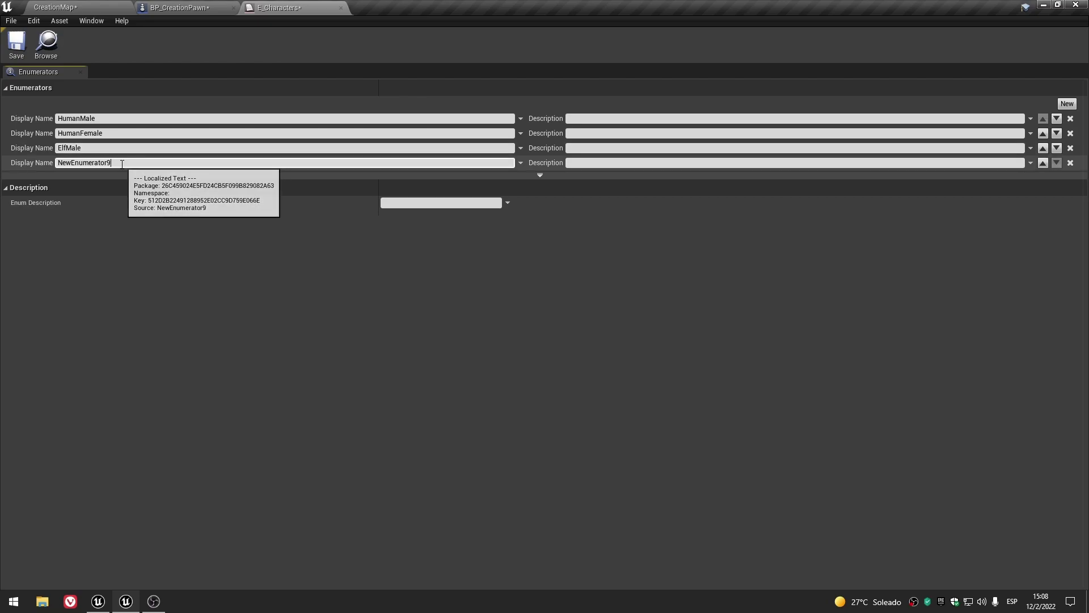
click(123, 164)
text(ElfFemale)
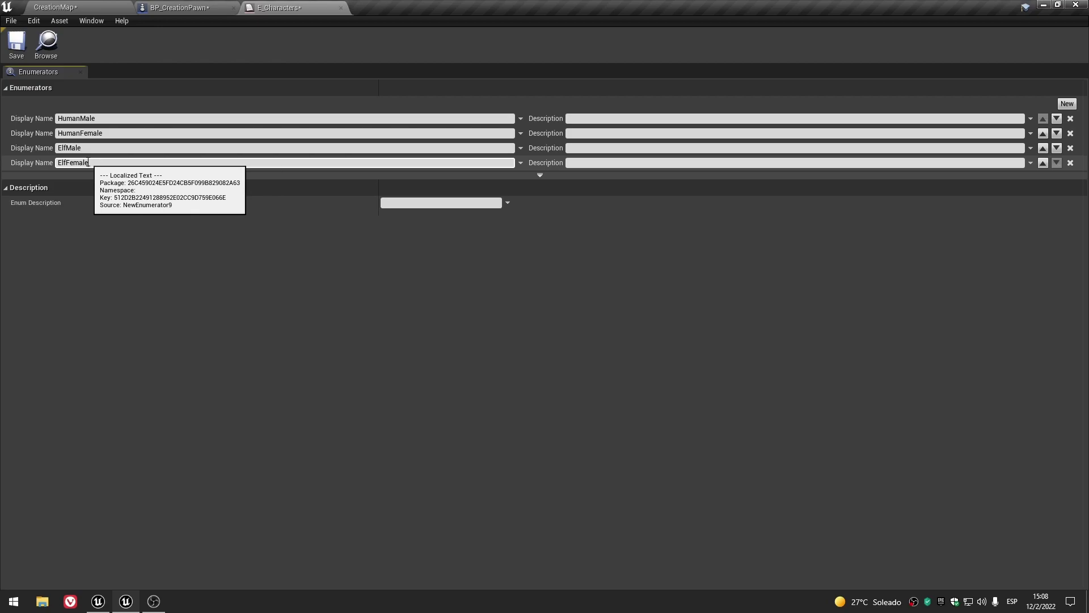
key(Return)
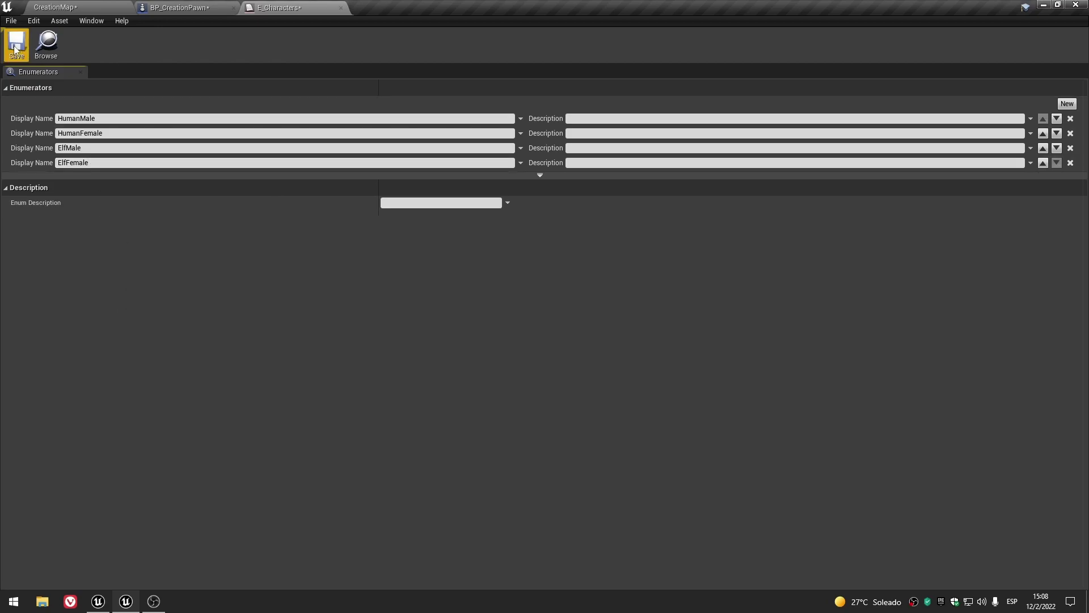
click(340, 7)
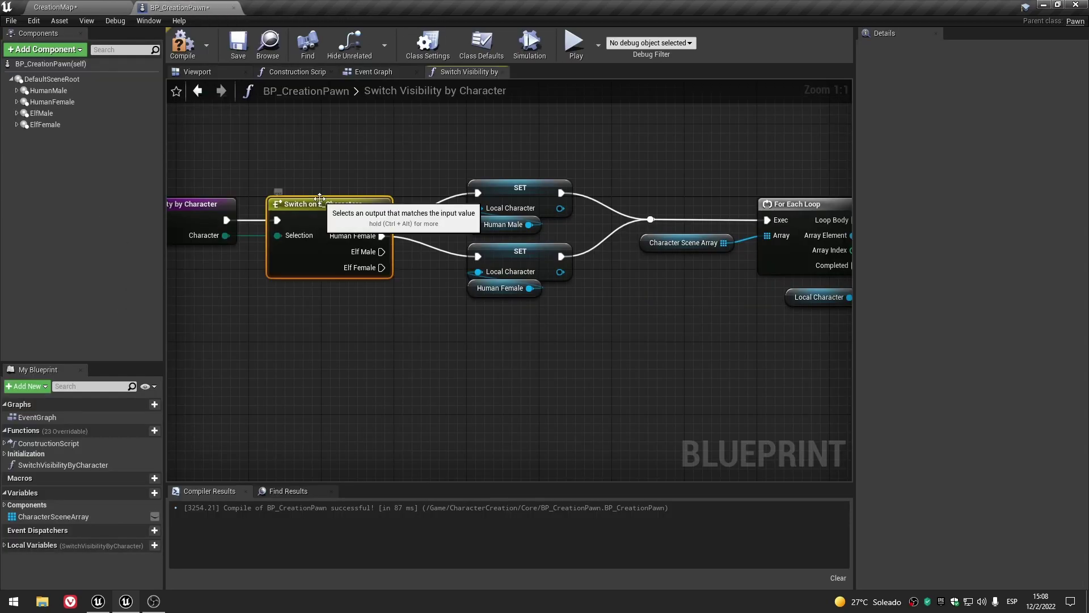
click(227, 52)
scroll(457, 383, down, 2)
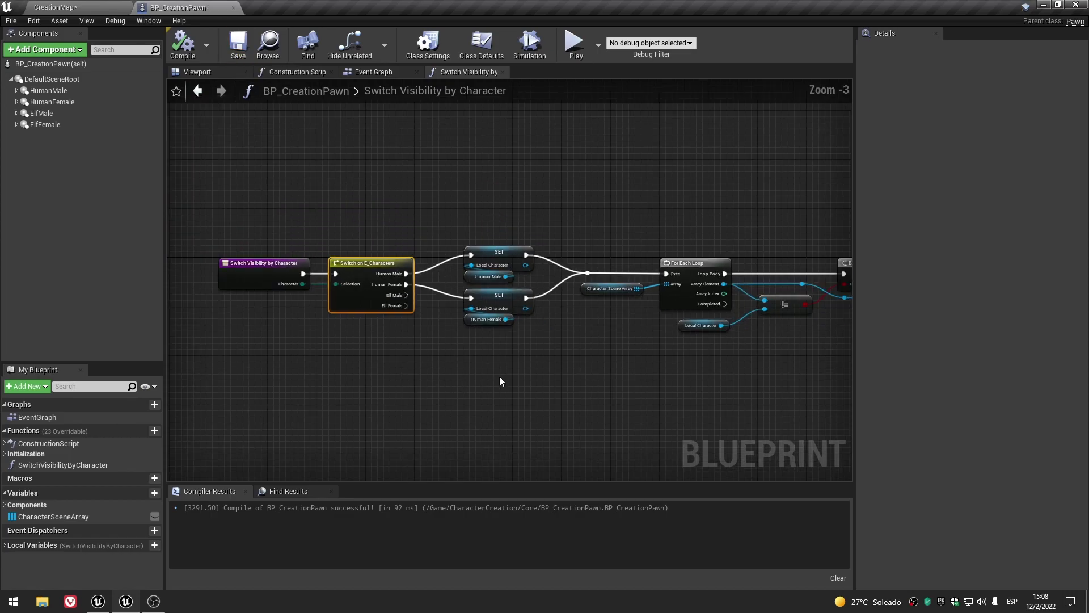
scroll(302, 329, up, 1)
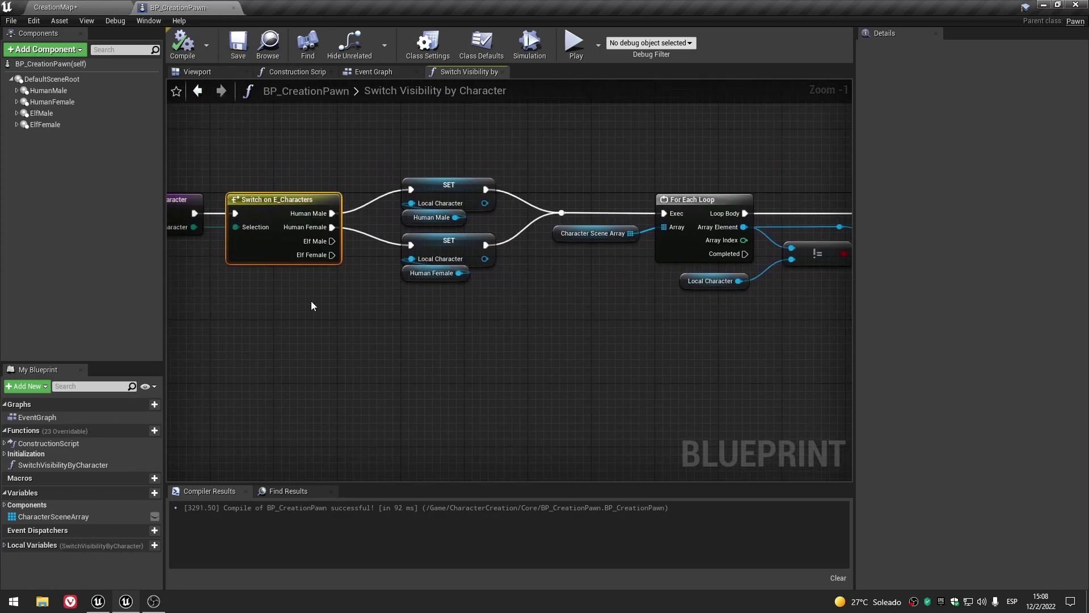
click(4, 545)
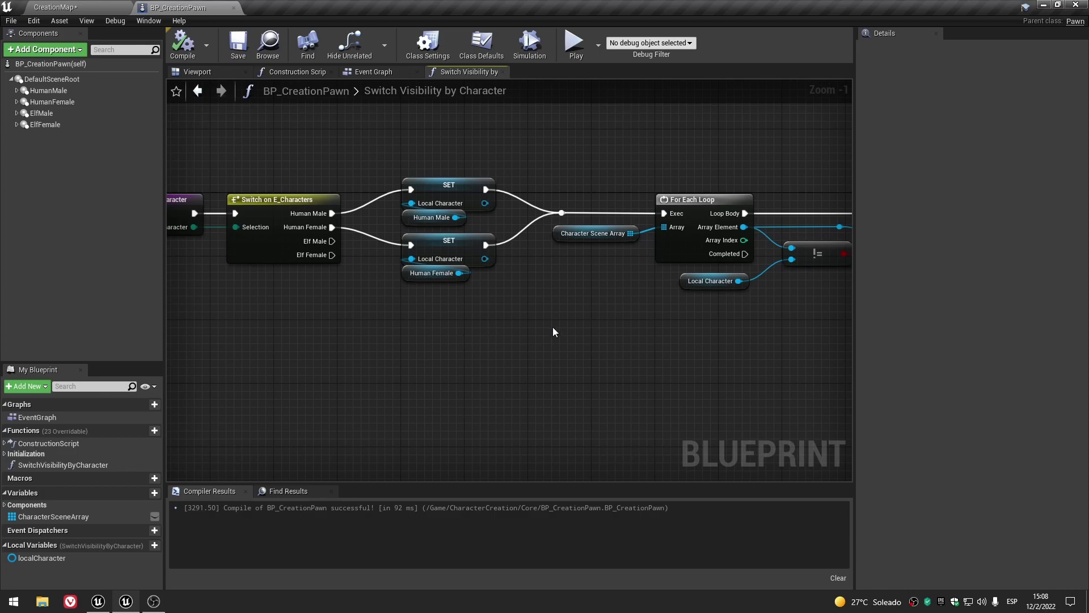
scroll(554, 331, up, 1)
right_drag(411, 329, 419, 354)
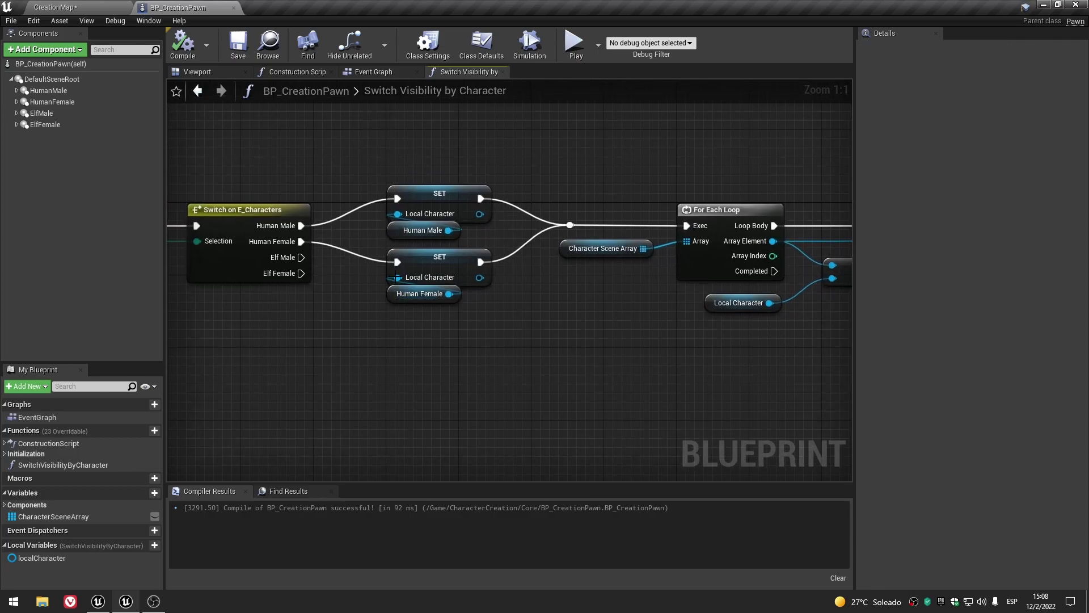
right_drag(293, 385, 360, 344)
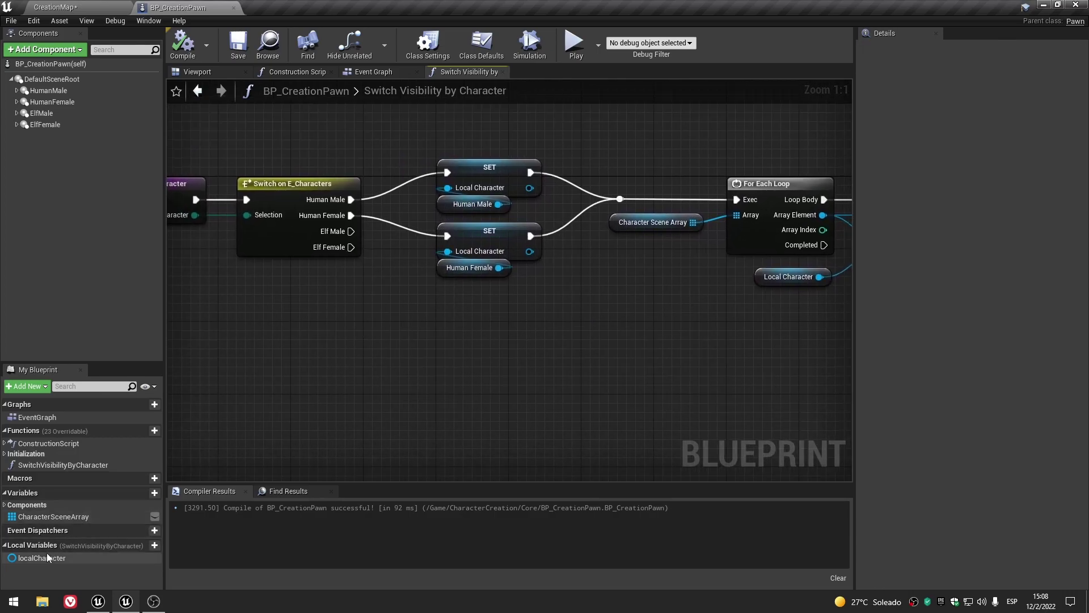
drag(46, 558, 426, 302)
click(458, 335)
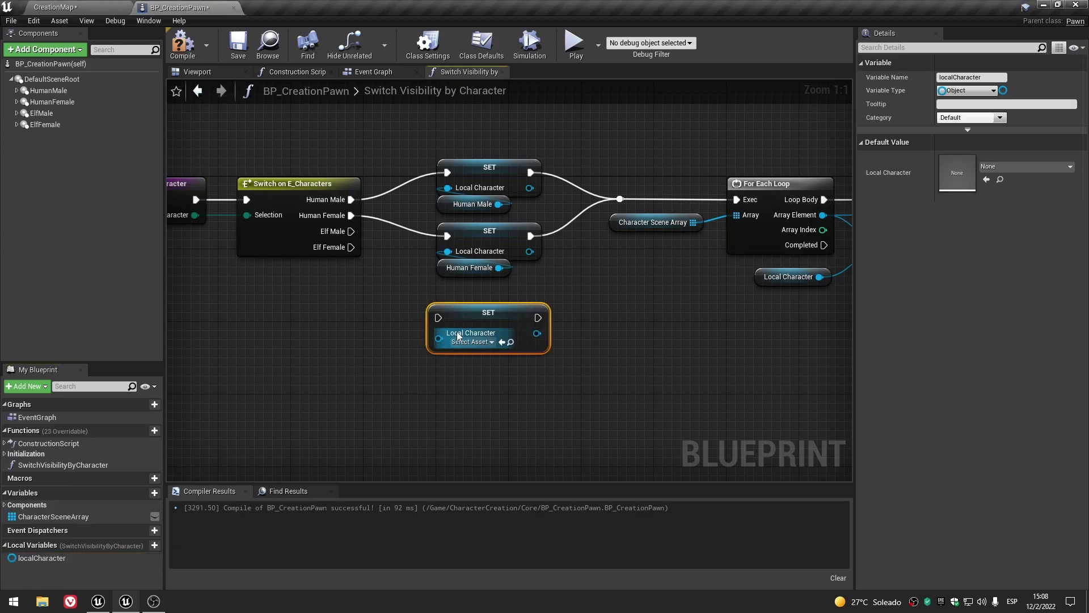
click(473, 390)
drag(473, 313, 455, 340)
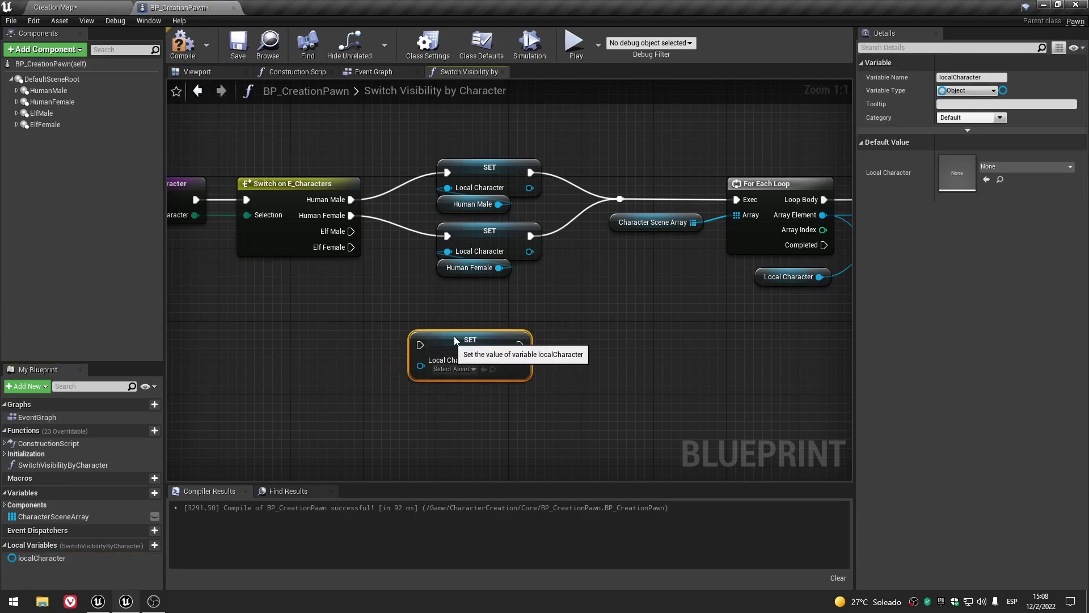
key(Delete)
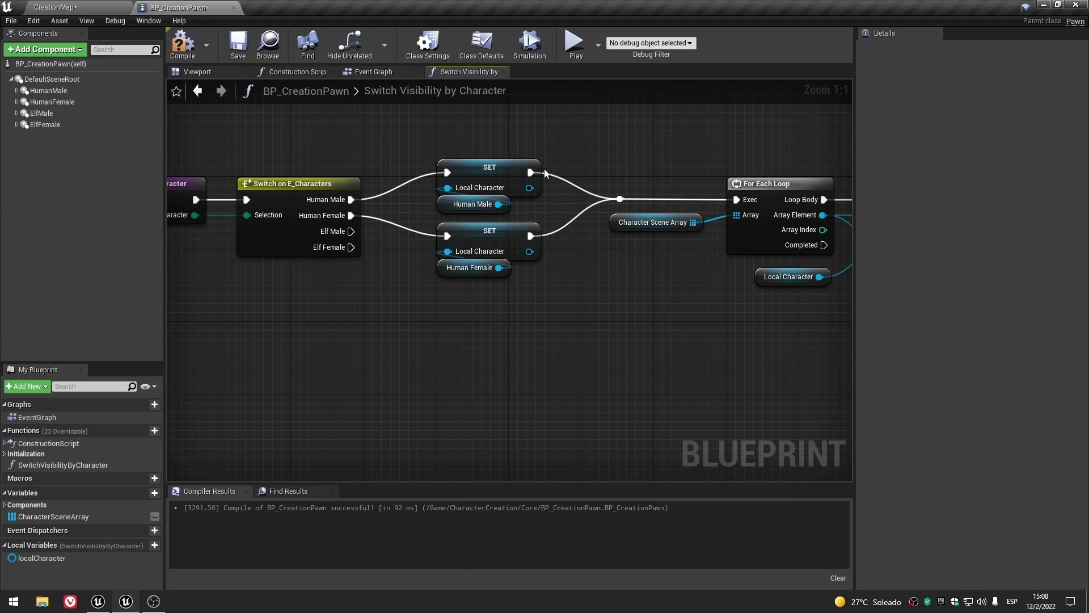
click(484, 166)
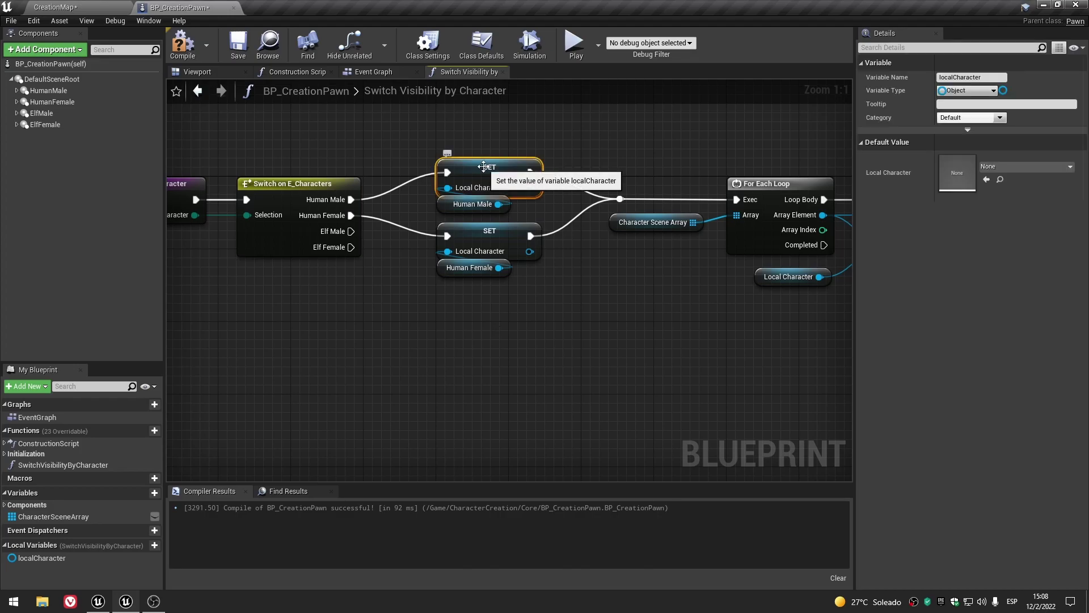
click(437, 325)
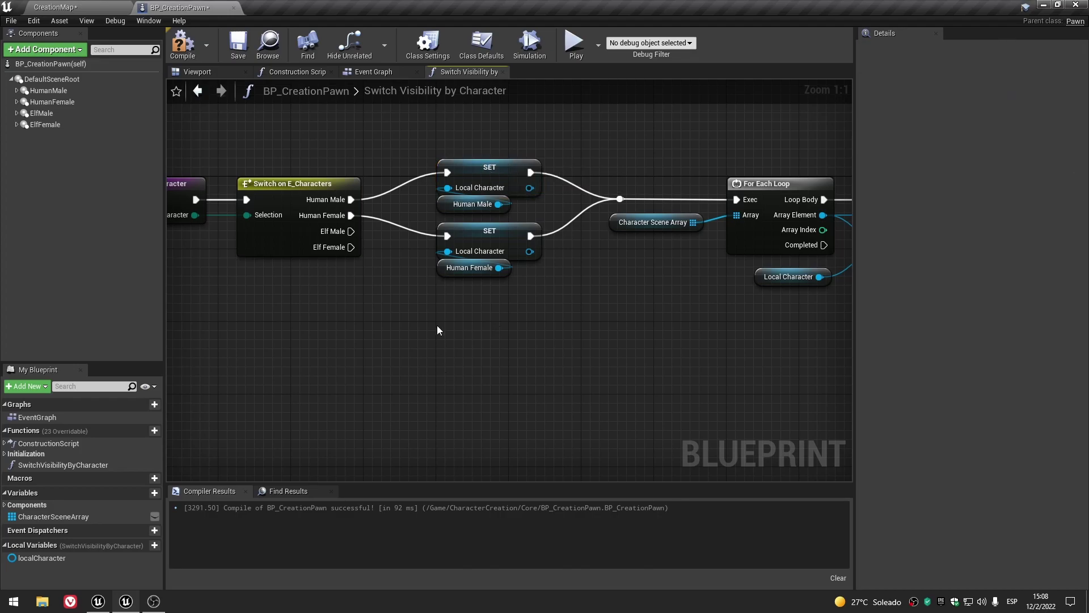
key(ctrl+v)
Step: Connect Elf Male and Elf Female switch cases to two SET Local Character nodes feeding the For Each Loop
click(393, 301)
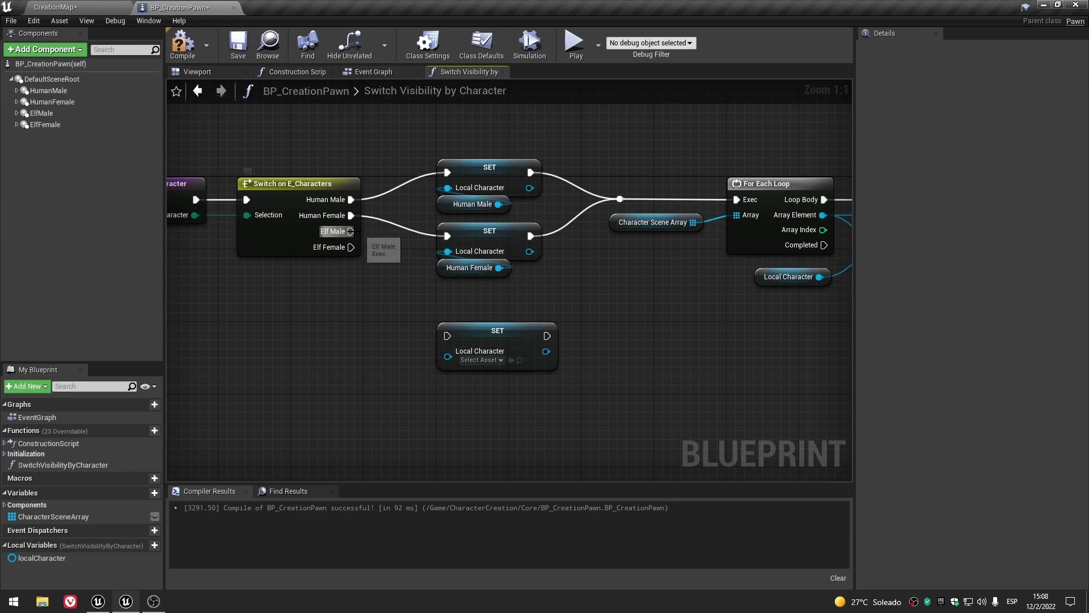
drag(351, 231, 447, 335)
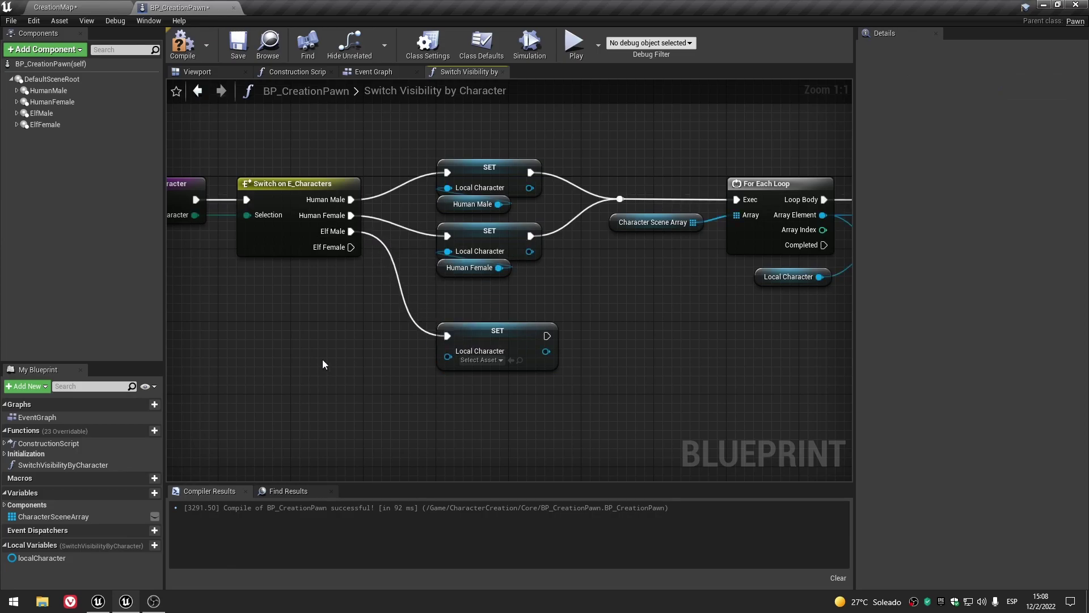
key(ctrl+v)
drag(361, 360, 481, 392)
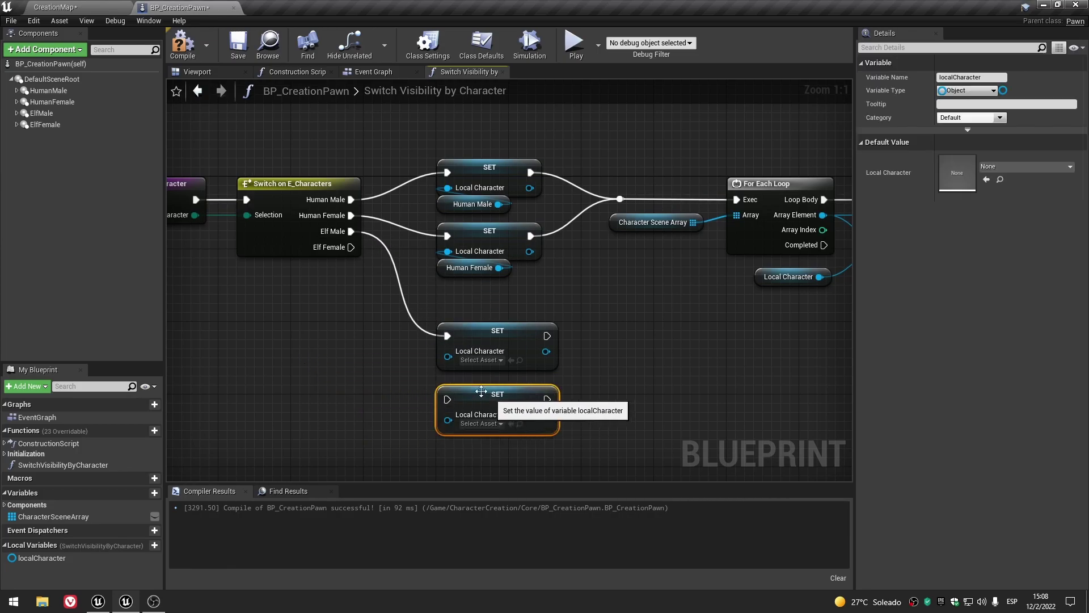
drag(351, 247, 447, 399)
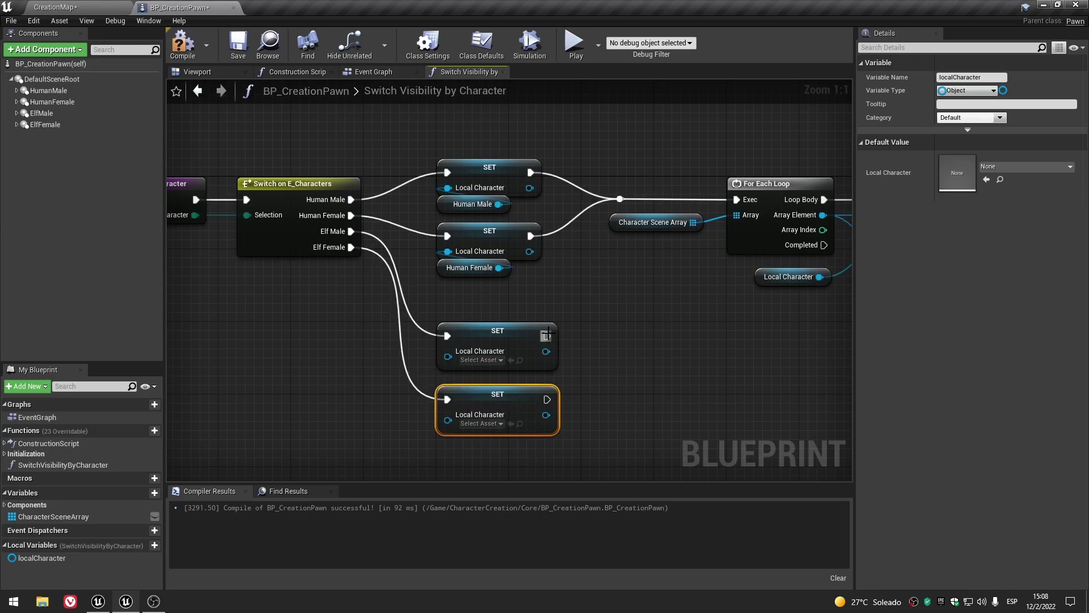
drag(547, 335, 620, 199)
drag(547, 400, 620, 199)
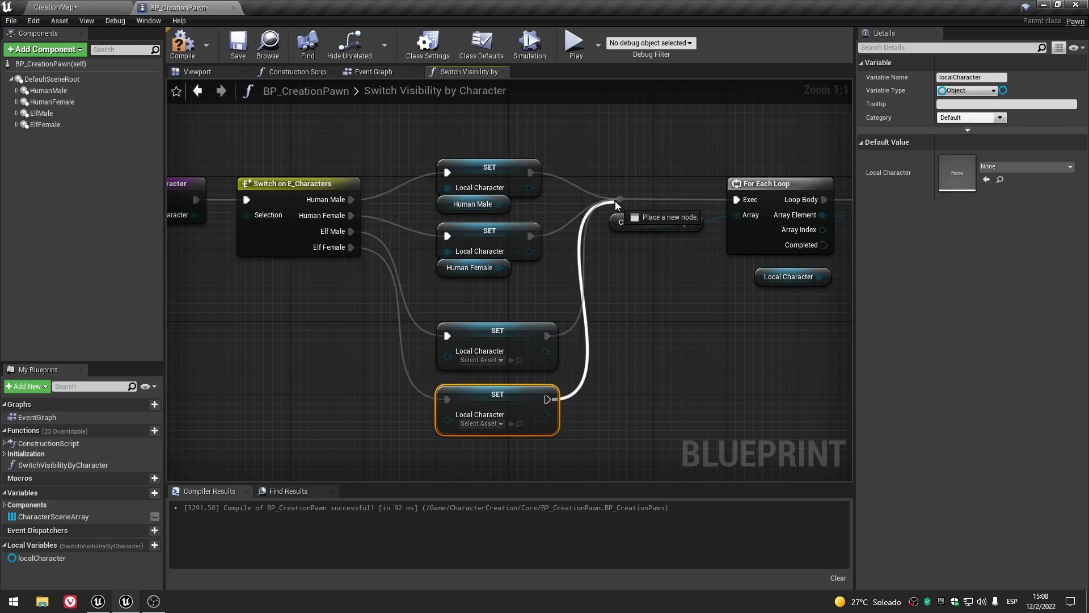
Step: Move the Elf Male setter up and tidy the graph view around it
drag(514, 340, 513, 304)
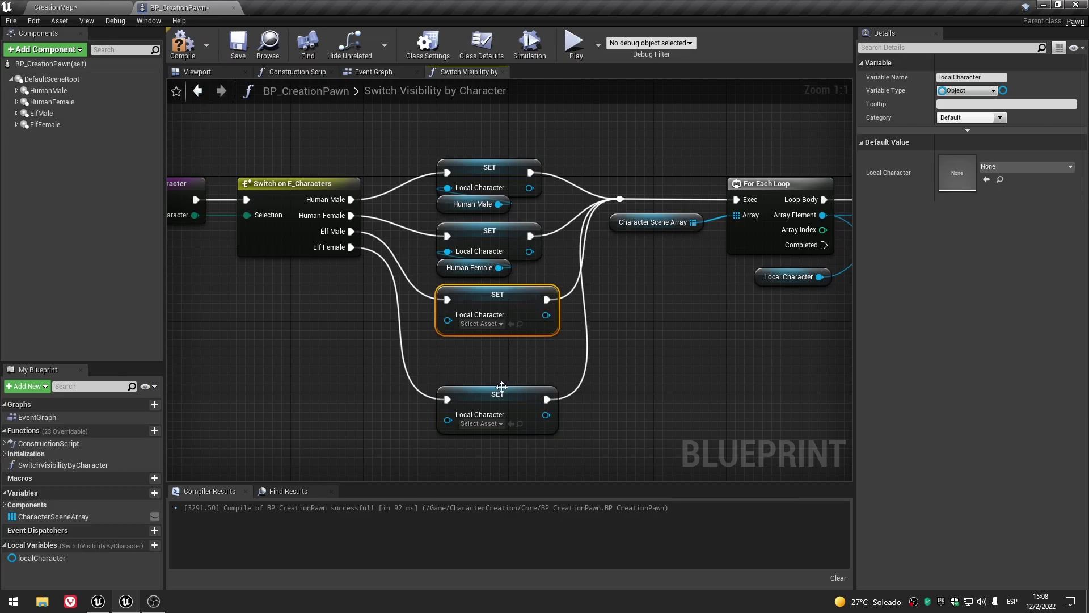
click(468, 359)
right_drag(468, 359, 471, 306)
click(471, 305)
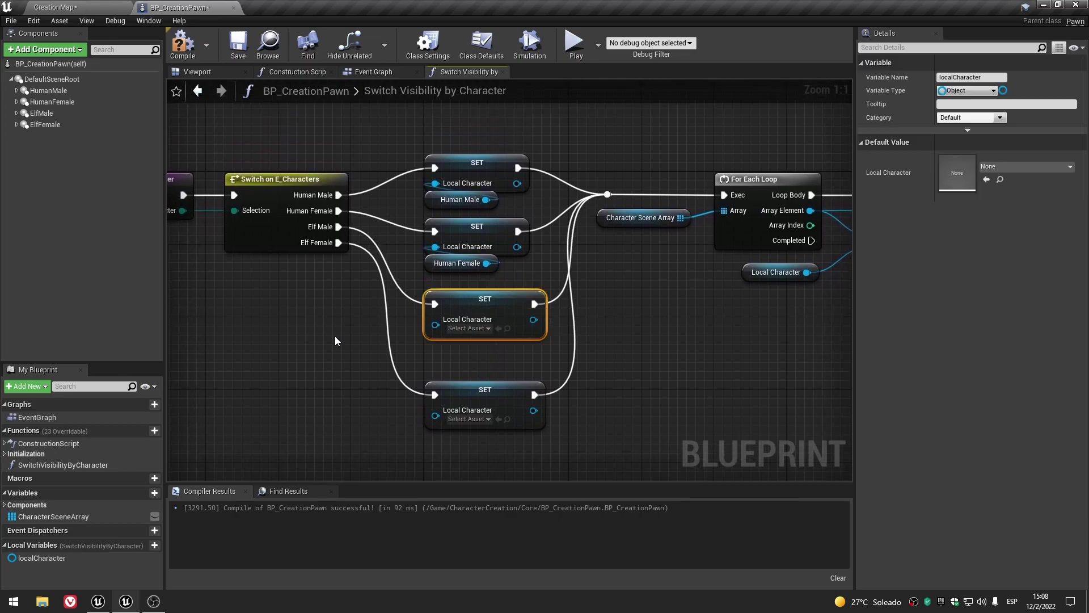
click(334, 335)
right_drag(333, 335, 359, 328)
click(453, 257)
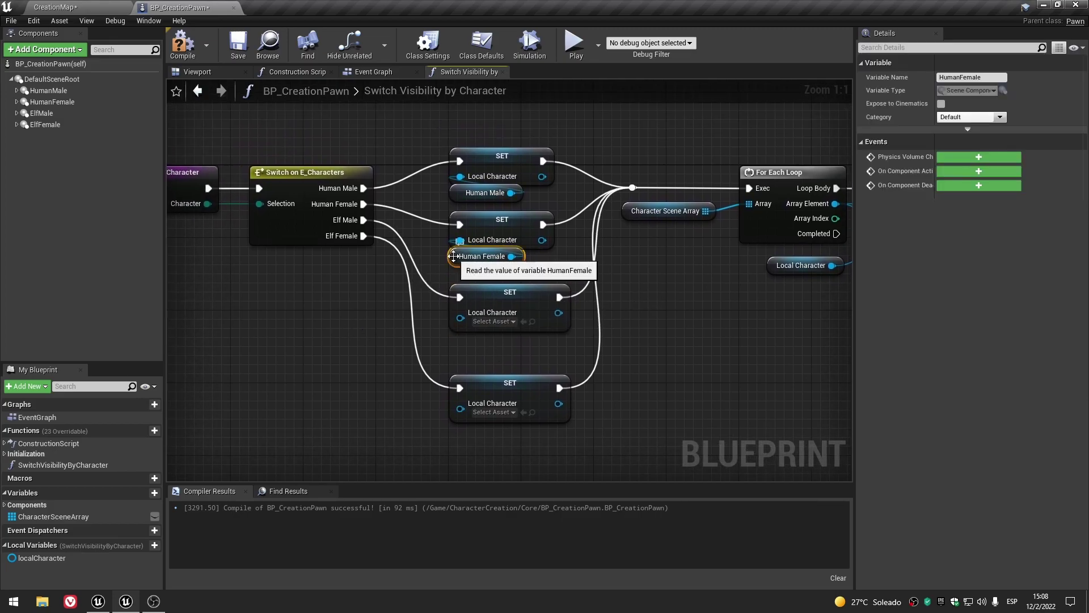
click(321, 308)
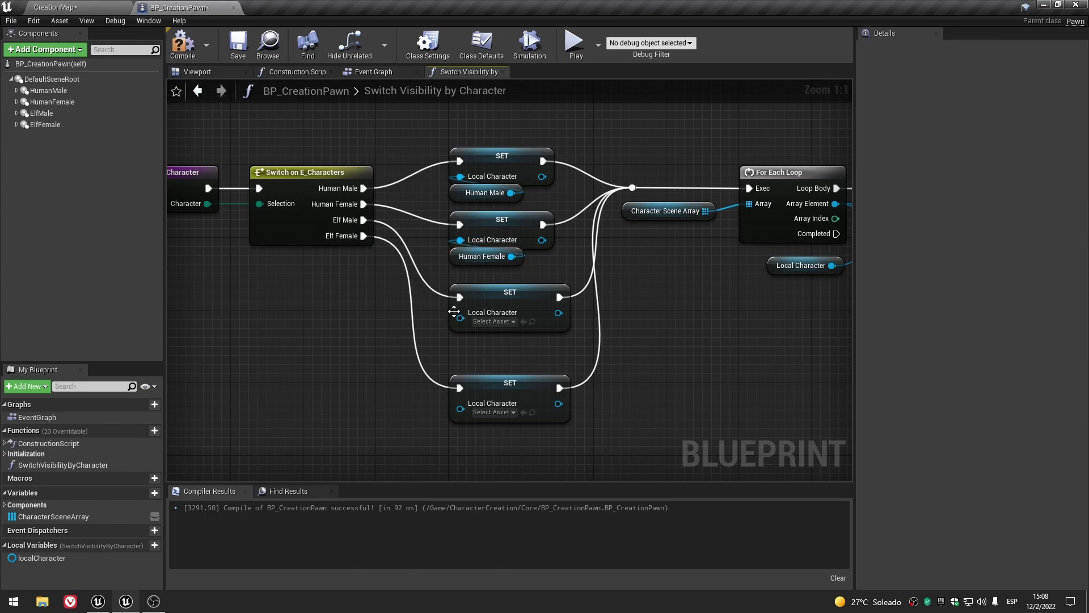
Step: Feed ElfMale and ElfFemale component getters into their setters and arrange the four setters neatly
mouse_move(41, 113)
mouse_down()
mouse_move(297, 313)
mouse_move(460, 312)
mouse_up()
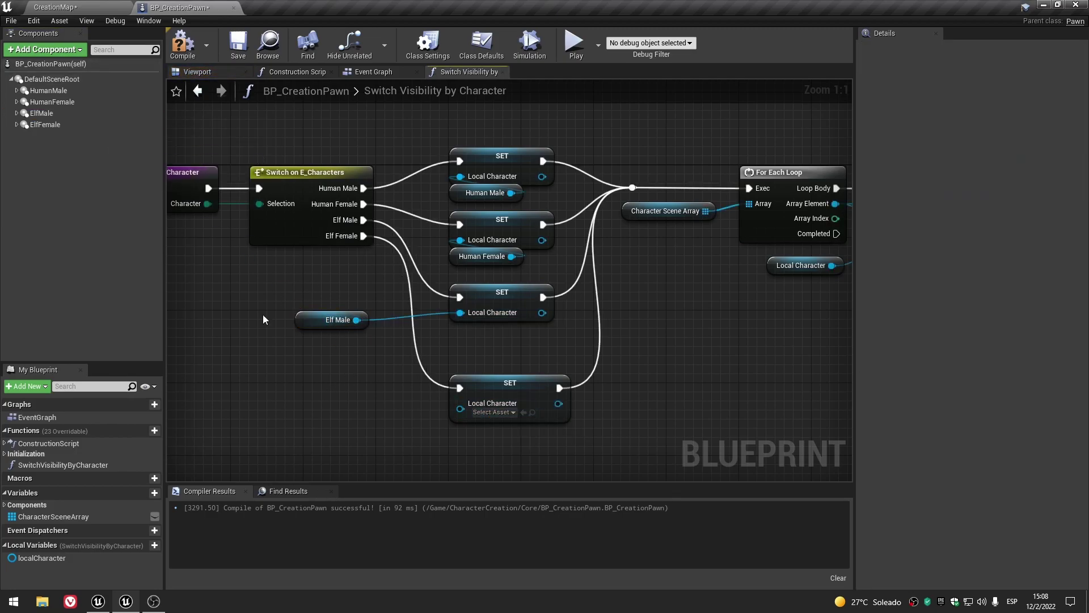
mouse_move(43, 125)
mouse_down()
mouse_move(307, 359)
mouse_move(460, 403)
mouse_up()
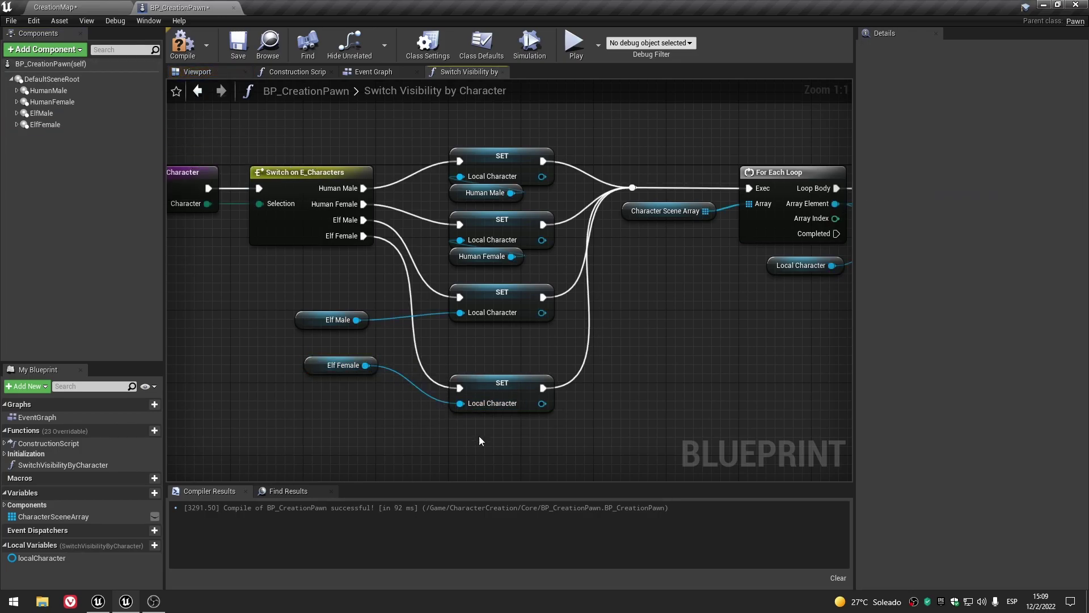
drag(487, 289, 486, 281)
drag(312, 322, 458, 322)
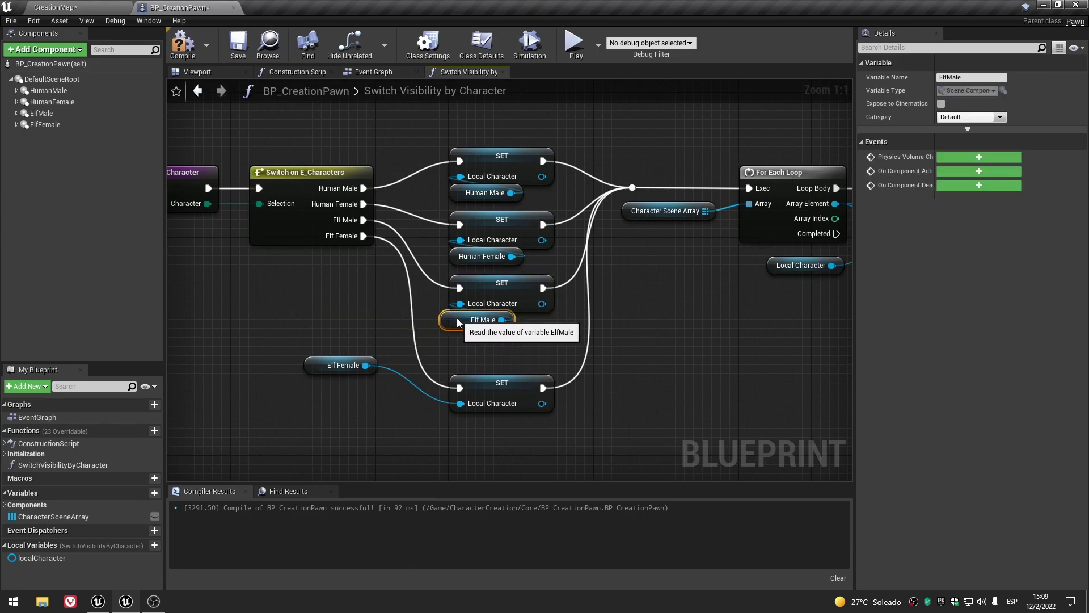
drag(320, 368, 467, 434)
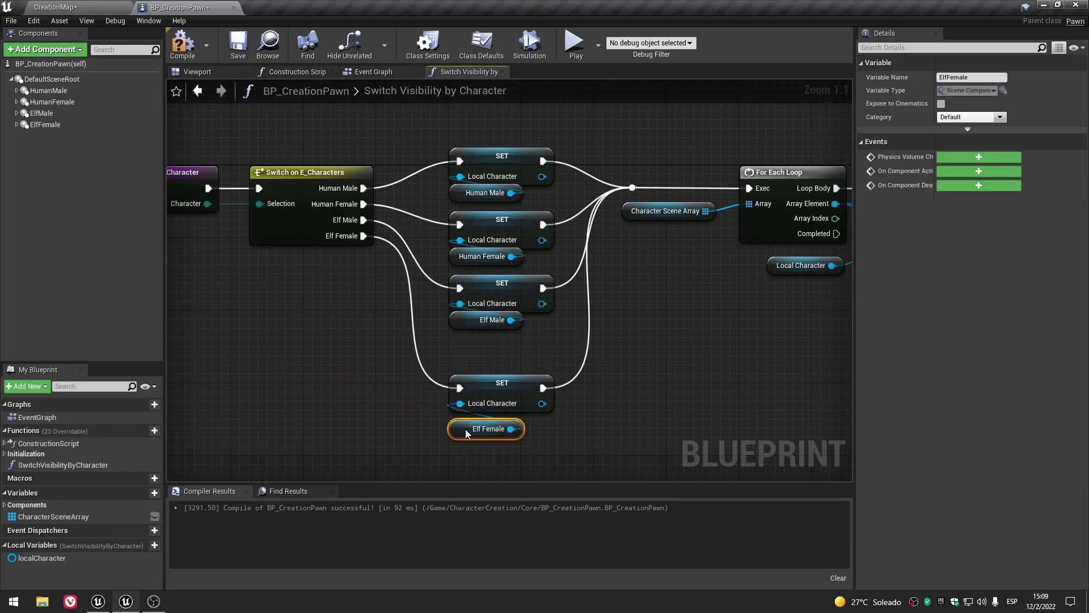
ctrl+click(486, 391)
drag(487, 390, 486, 353)
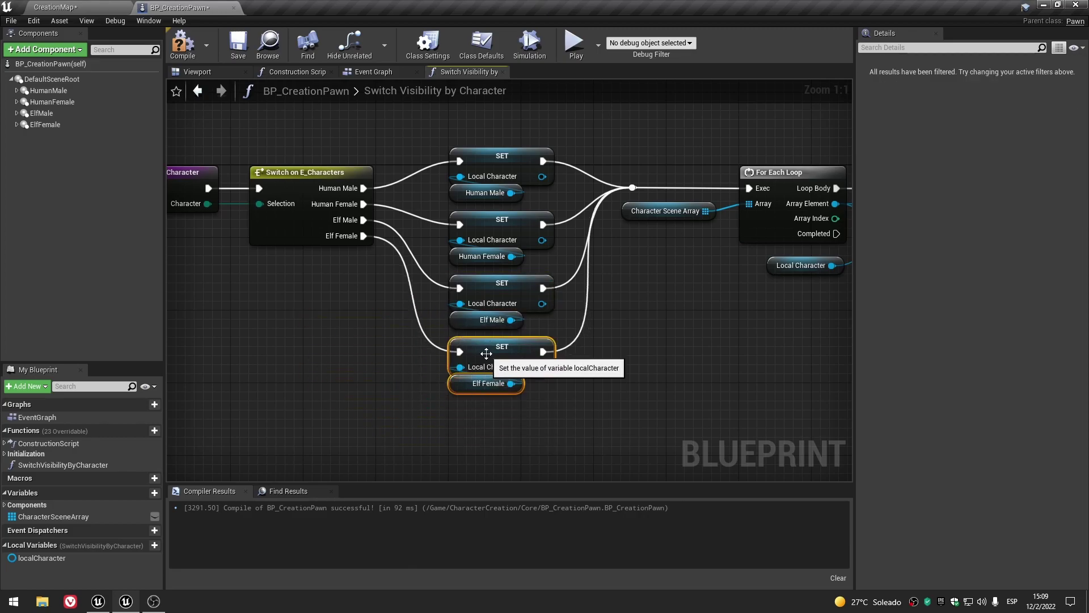
drag(548, 437, 481, 120)
Step: Recenter the switch logic, then compile and save BP_CreationPawn
scroll(592, 248, down, 2)
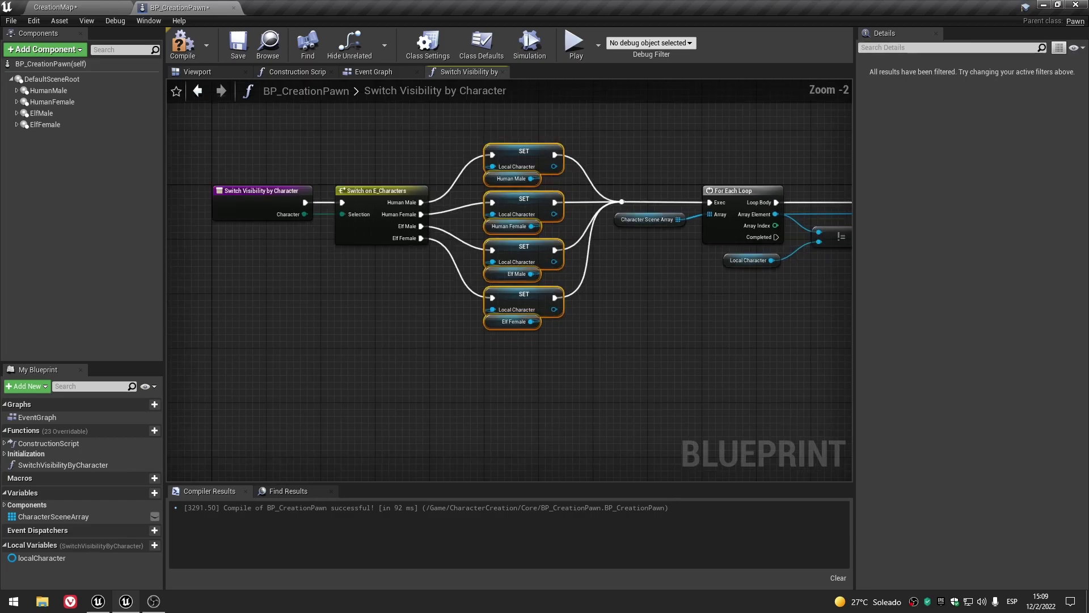
right_drag(631, 283, 581, 307)
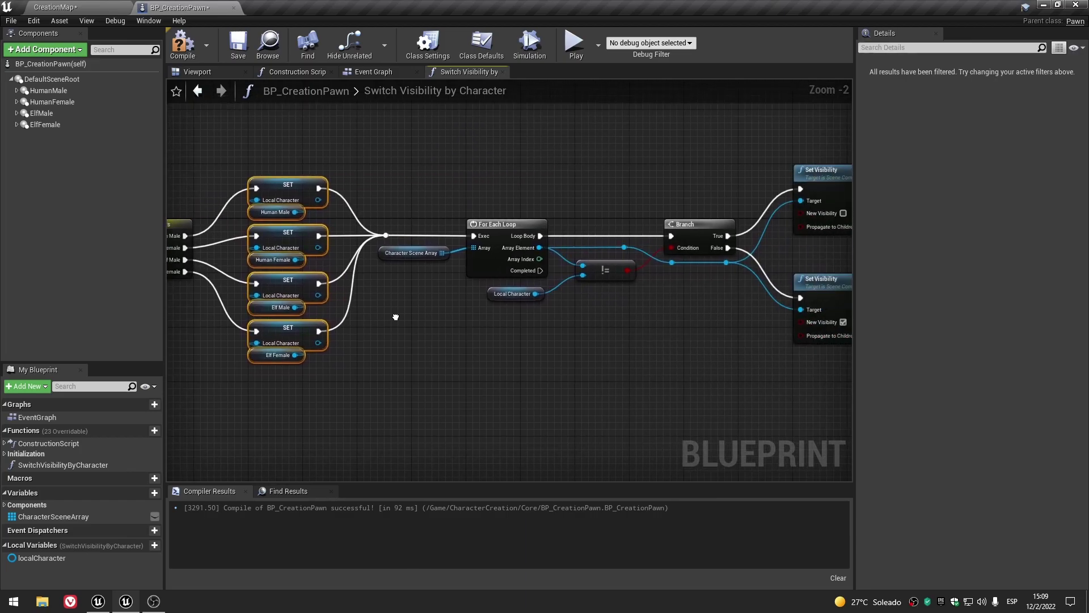
scroll(568, 308, up, 2)
click(567, 308)
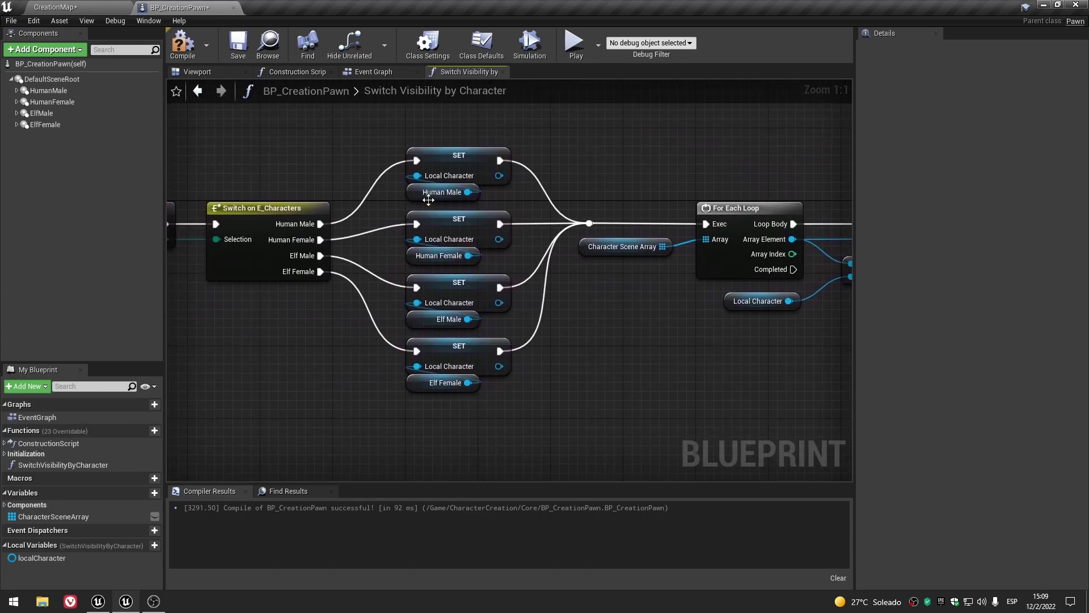
click(182, 44)
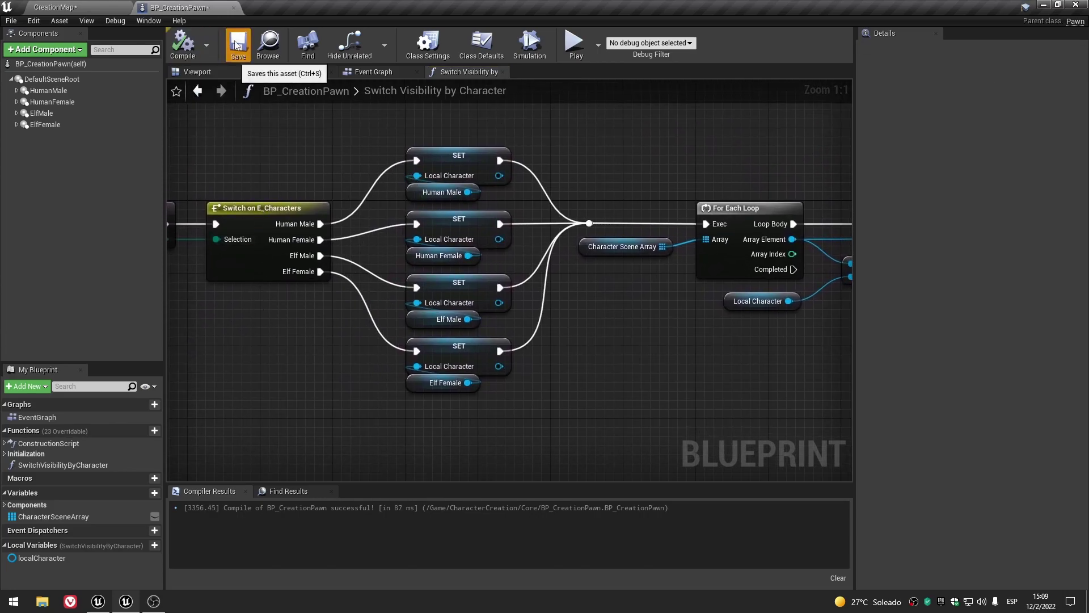
click(238, 45)
Step: Review the four SET nodes and the Switch on E_Characters node, then close the Switch Visibility by Character graph
scroll(335, 158, down, 2)
mouse_move(336, 159)
right_down()
mouse_move(510, 185)
mouse_move(311, 184)
right_up()
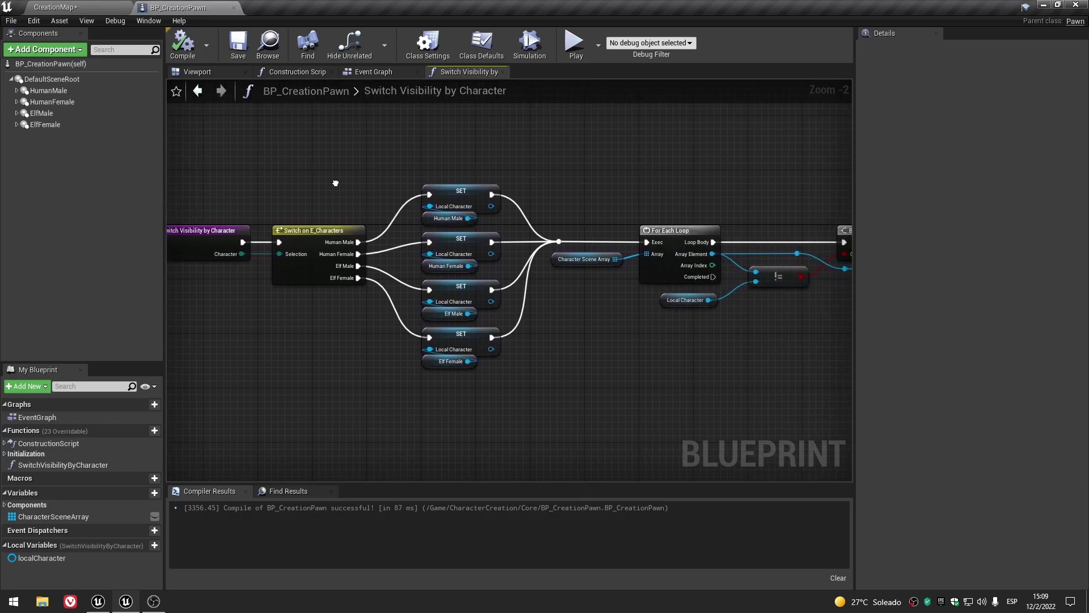
drag(399, 130, 491, 375)
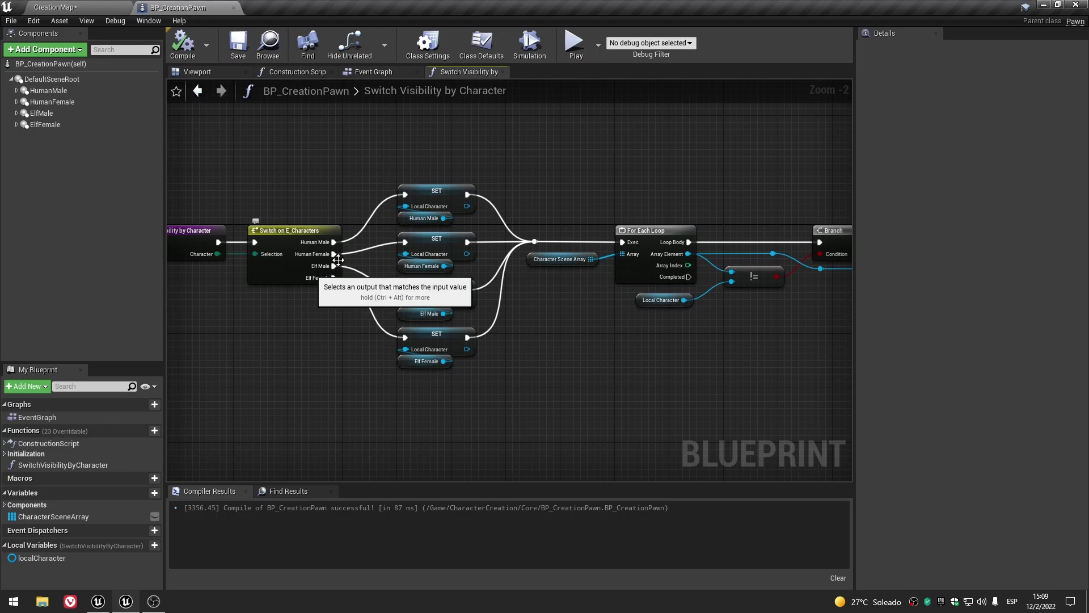
click(301, 380)
click(295, 271)
scroll(294, 270, up, 2)
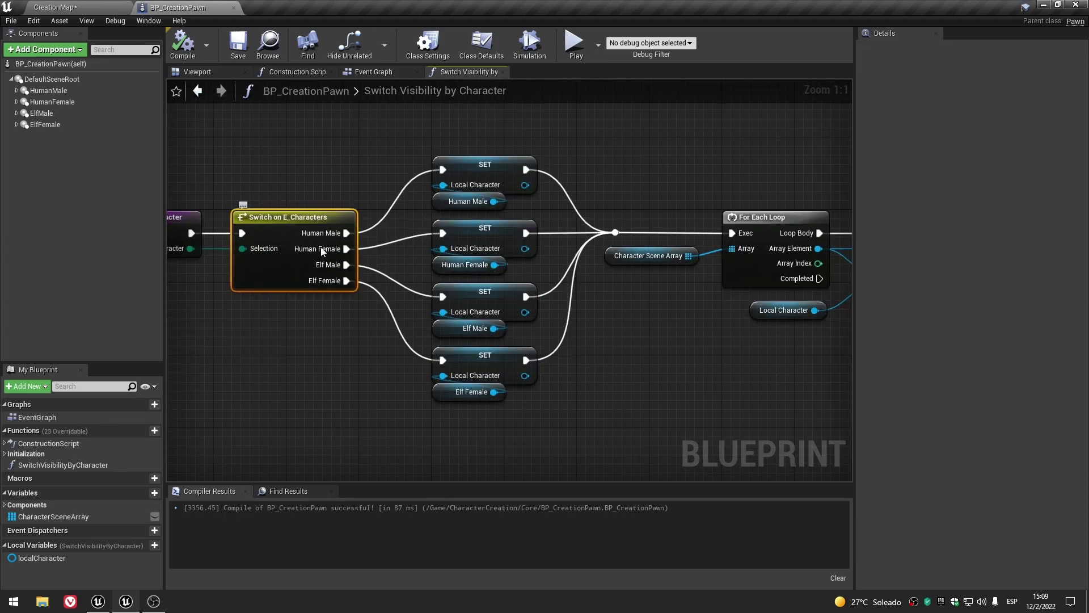
scroll(349, 384, down, 5)
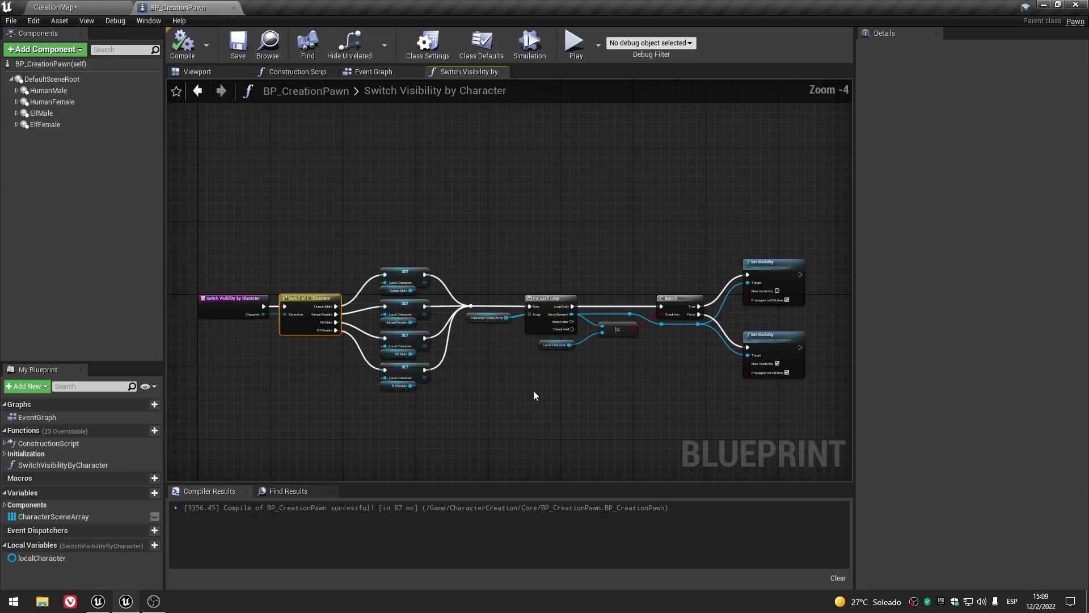
scroll(533, 391, up, 1)
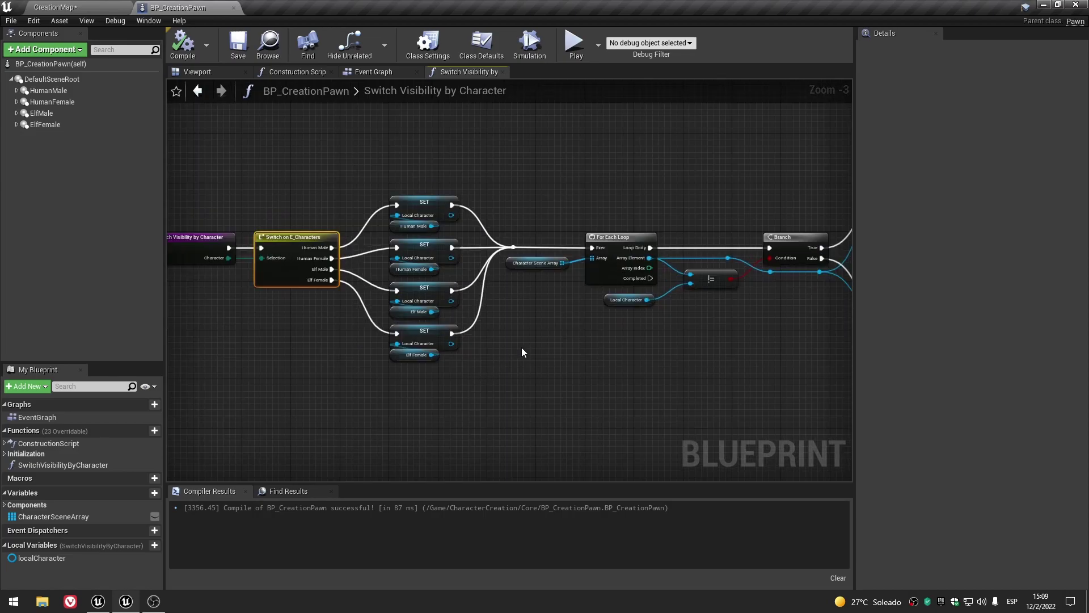
click(503, 72)
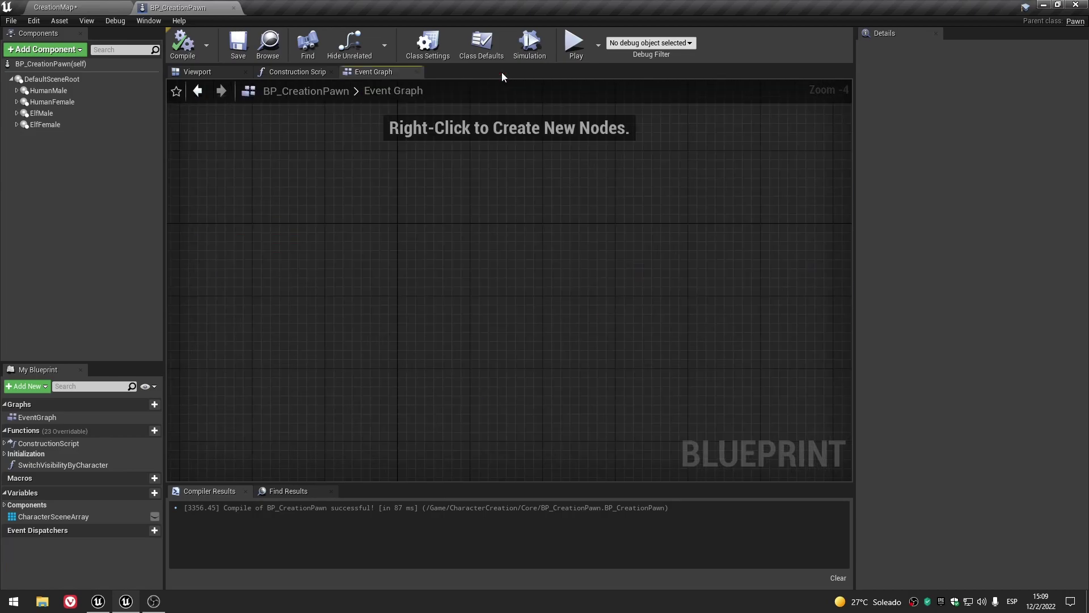
Step: In the Construction Script, promote Switch Visibility by Character's Character input to a new variable
click(276, 72)
scroll(511, 326, up, 3)
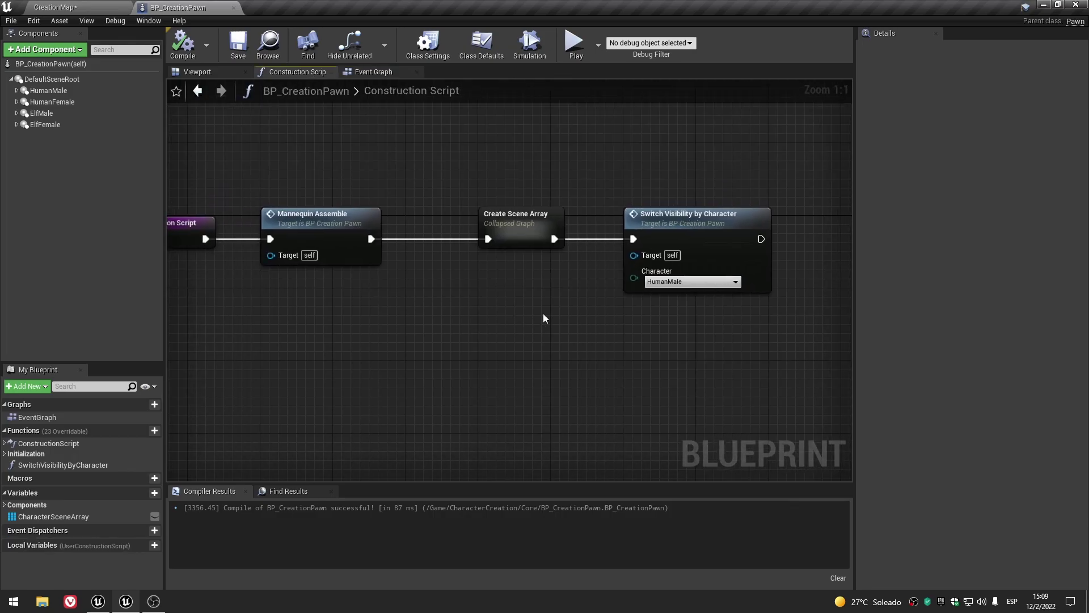
click(657, 216)
scroll(515, 287, down, 3)
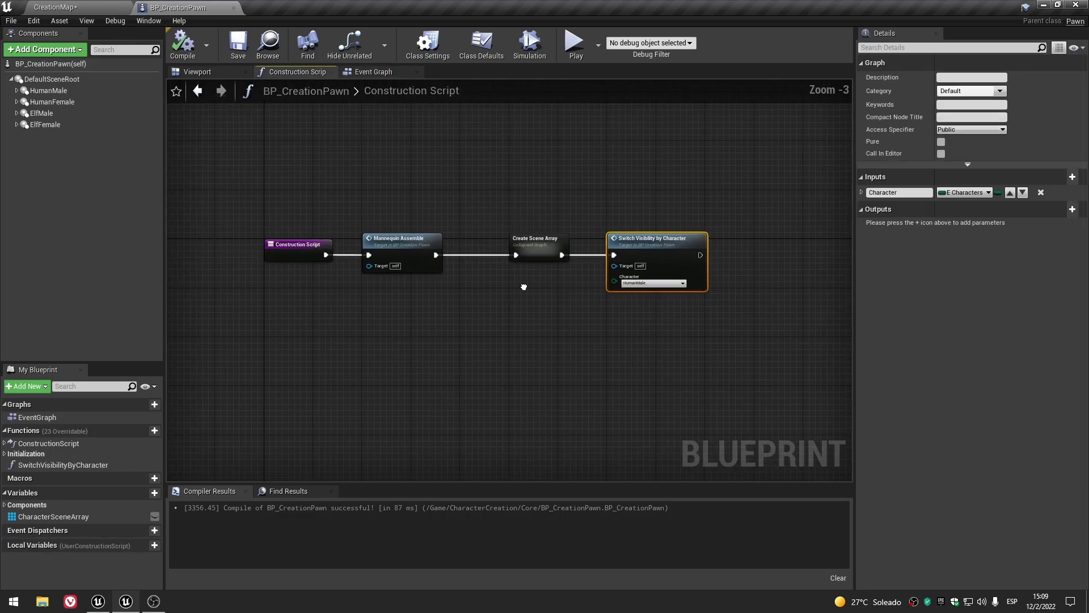
scroll(524, 286, up, 3)
click(463, 299)
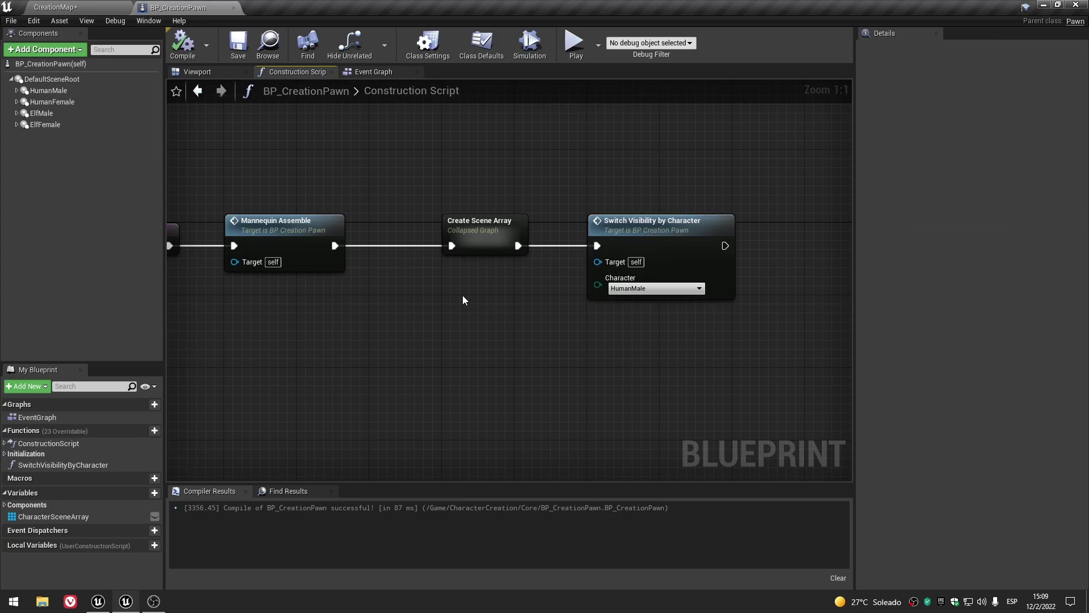
drag(598, 285, 575, 285)
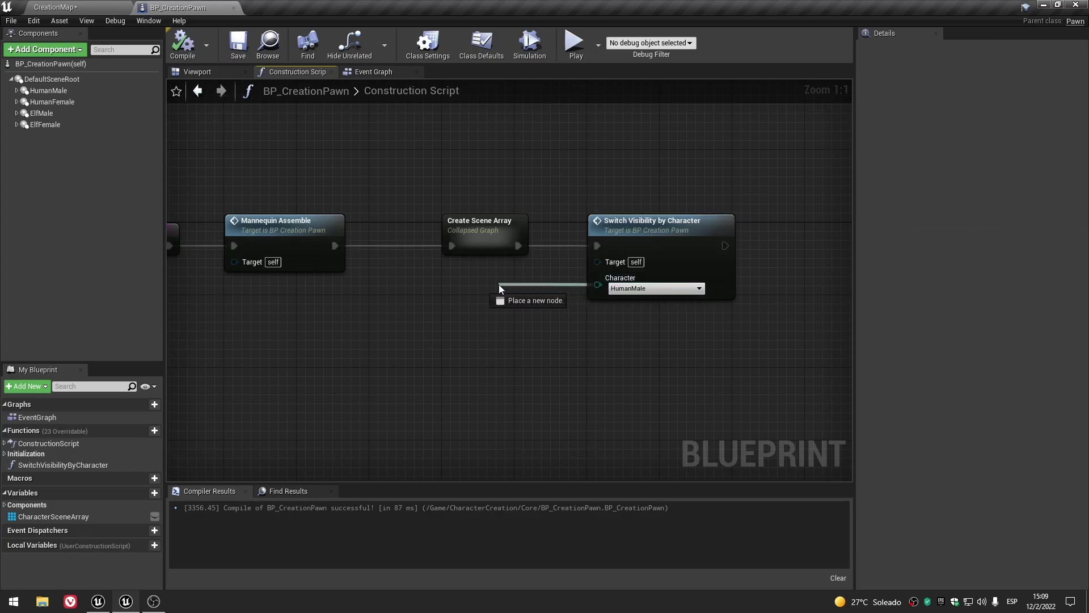
drag(499, 284, 499, 284)
click(545, 356)
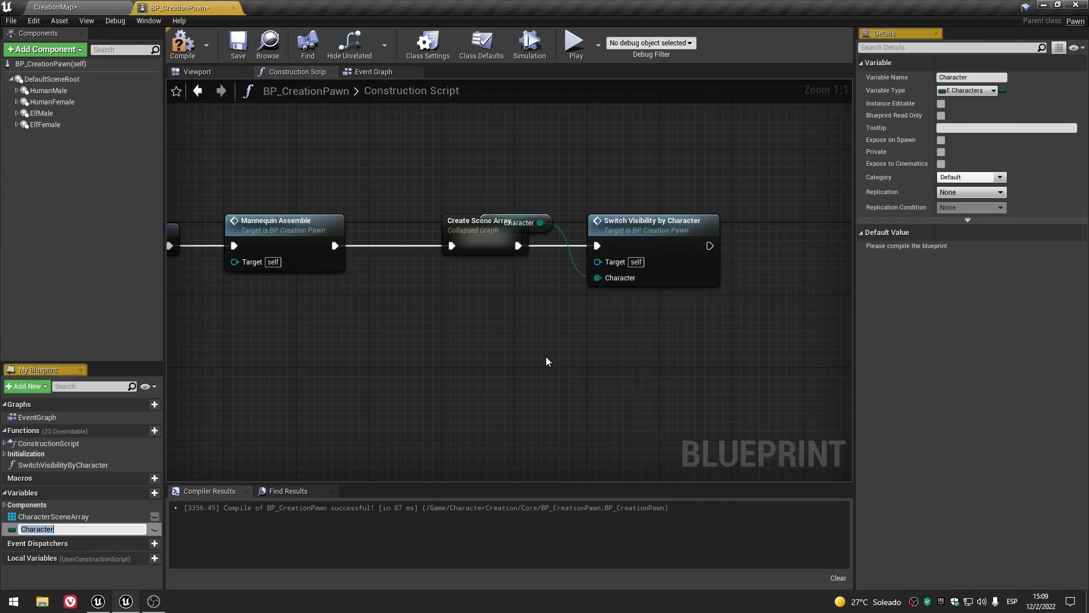
drag(539, 230, 518, 286)
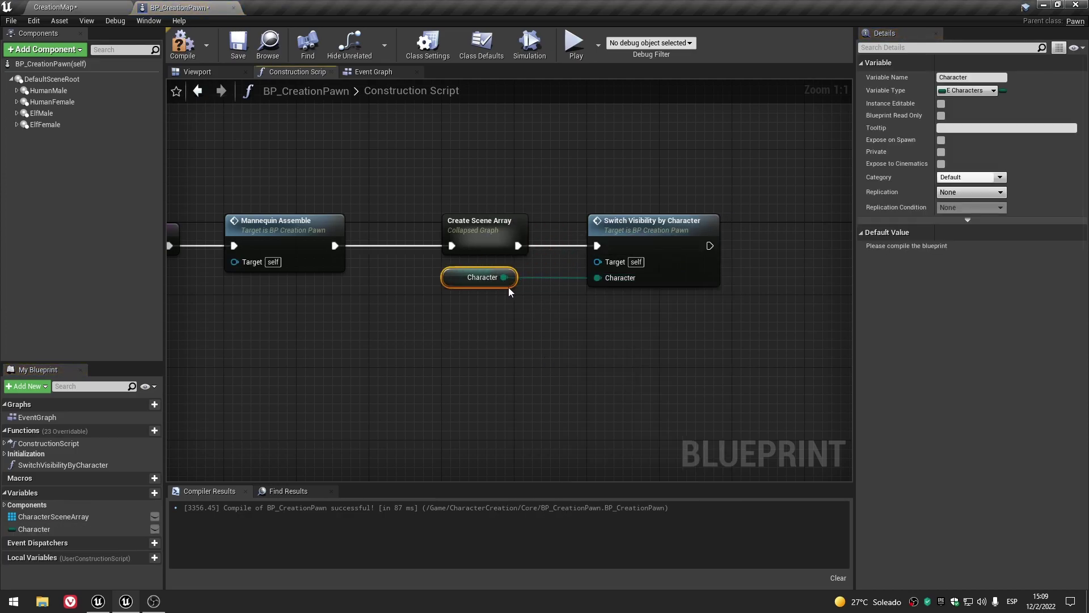
Step: Compile the blueprint, nudge the Character getter into place, and view the Viewport preview
click(182, 44)
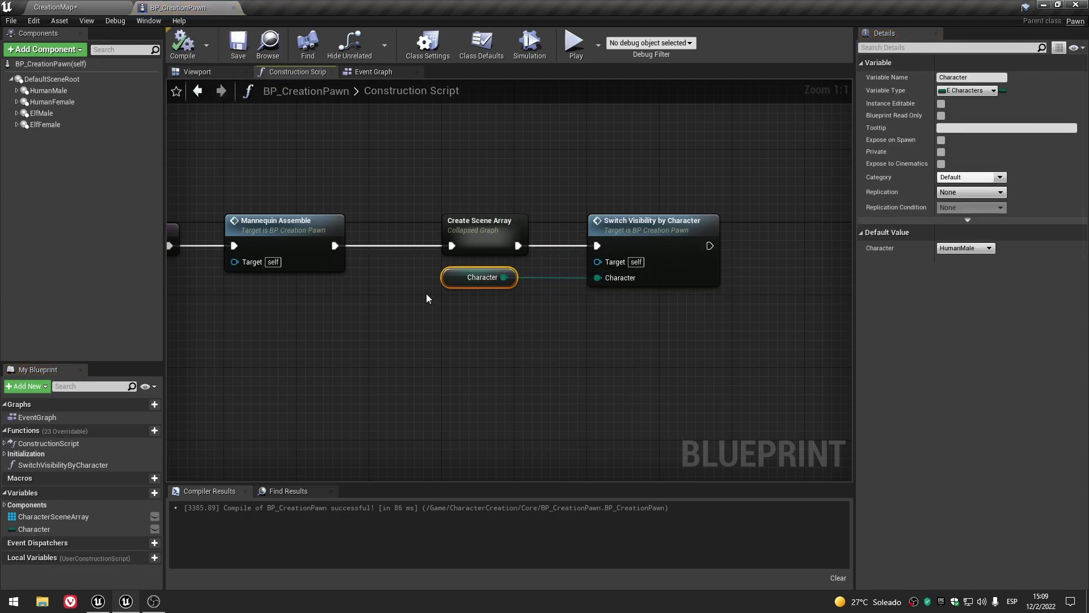
drag(446, 278, 473, 278)
click(574, 327)
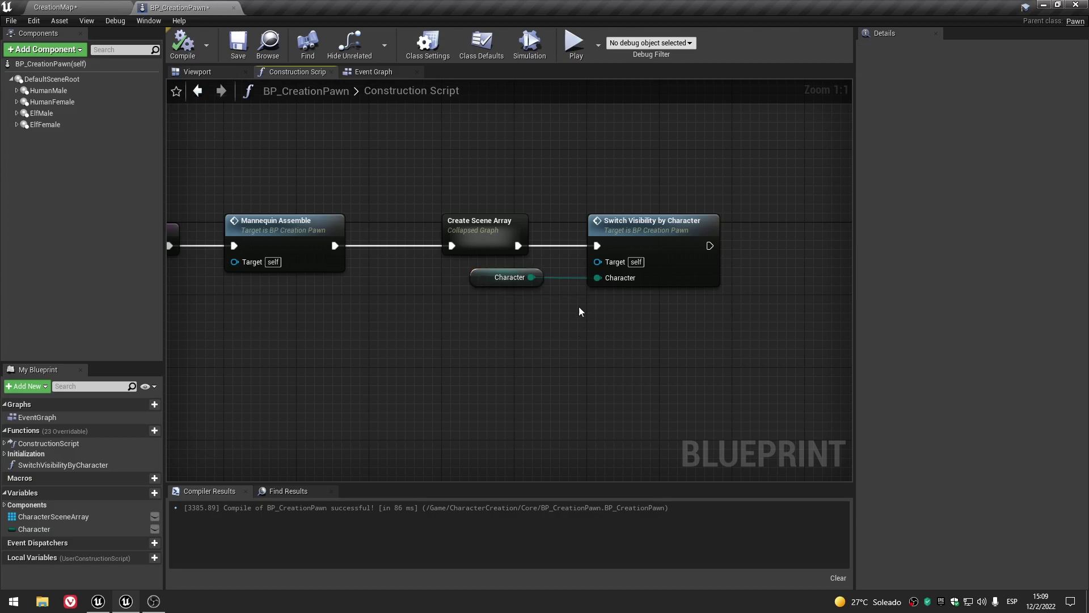
click(220, 72)
Step: Preview HumanFemale as the Character default value, then revert it to HumanMale
click(169, 59)
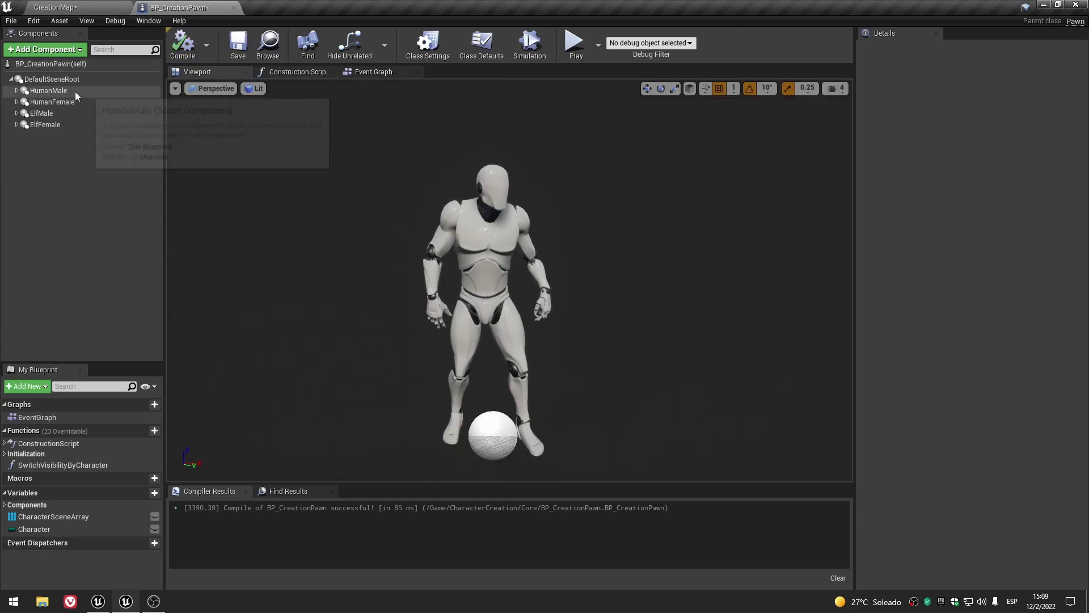
click(50, 529)
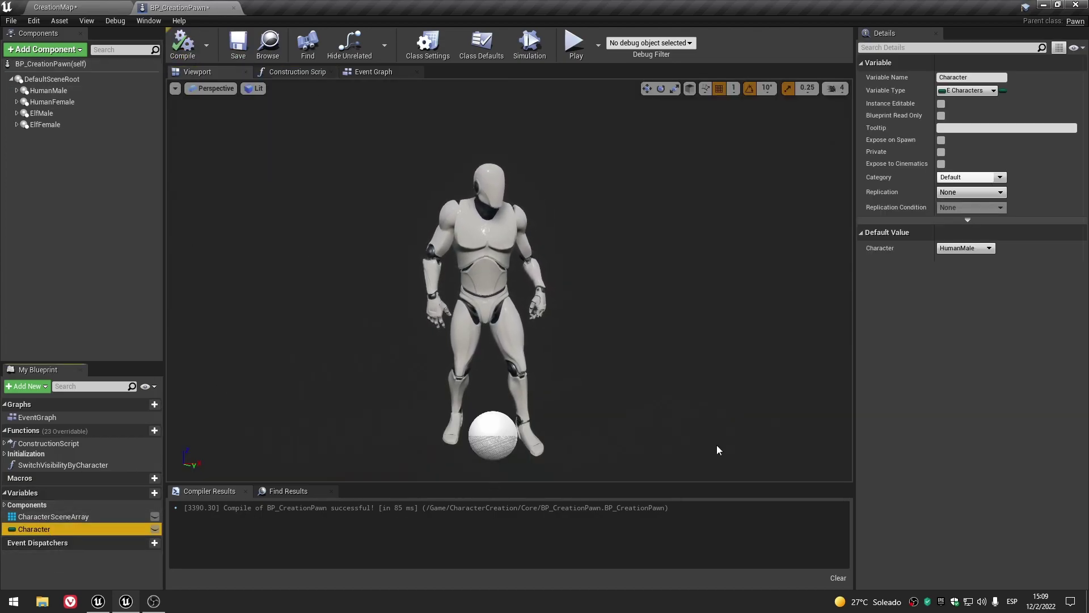
click(979, 248)
click(972, 264)
click(967, 248)
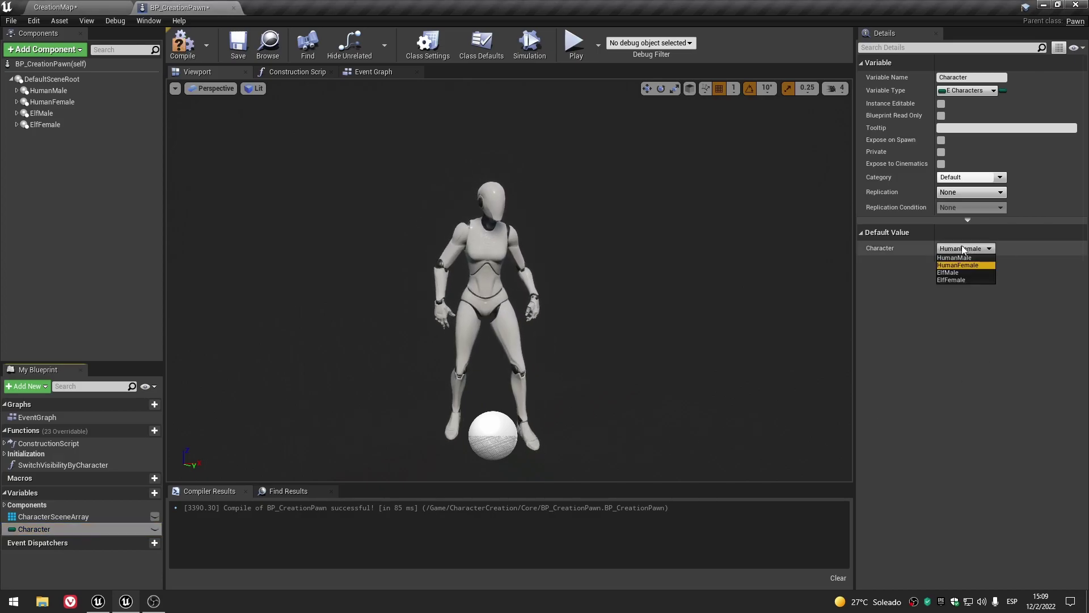
click(957, 257)
Step: Preview ElfMale as the Character default value, then revert it to HumanMale
click(962, 249)
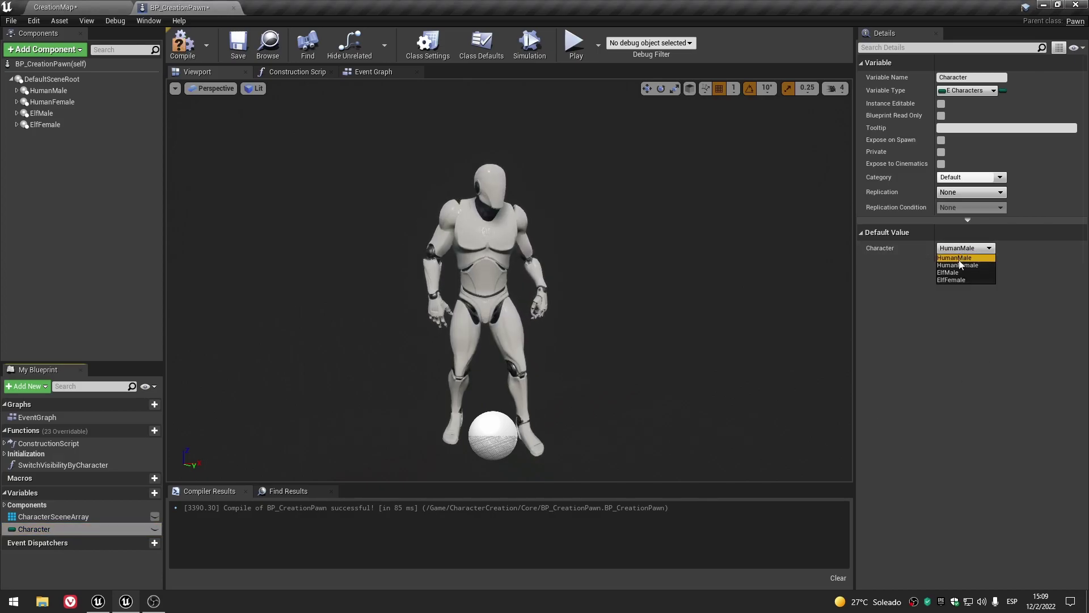
click(961, 251)
click(962, 250)
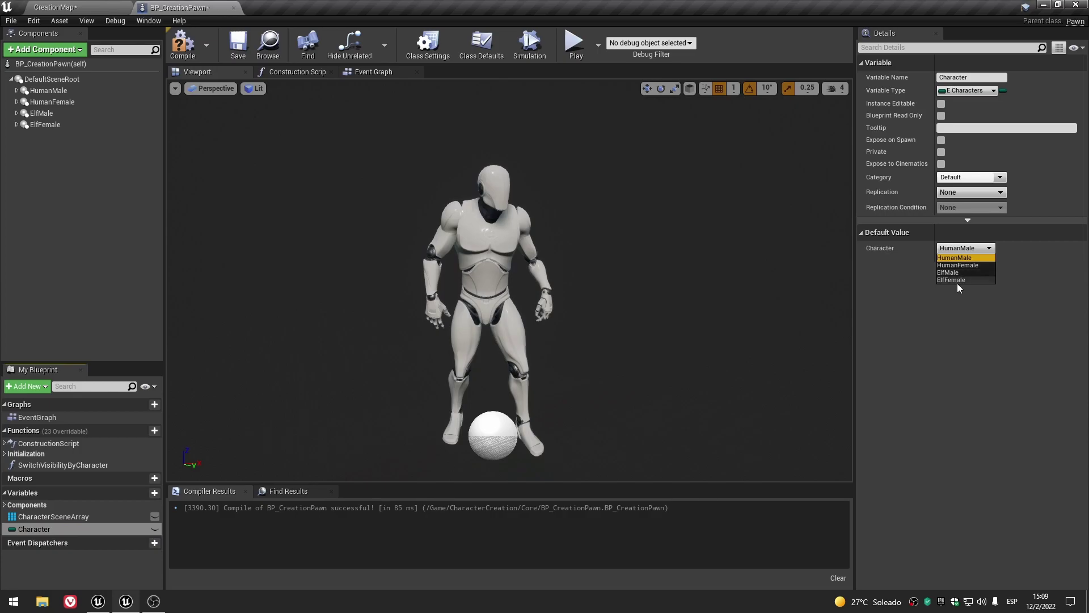
click(958, 273)
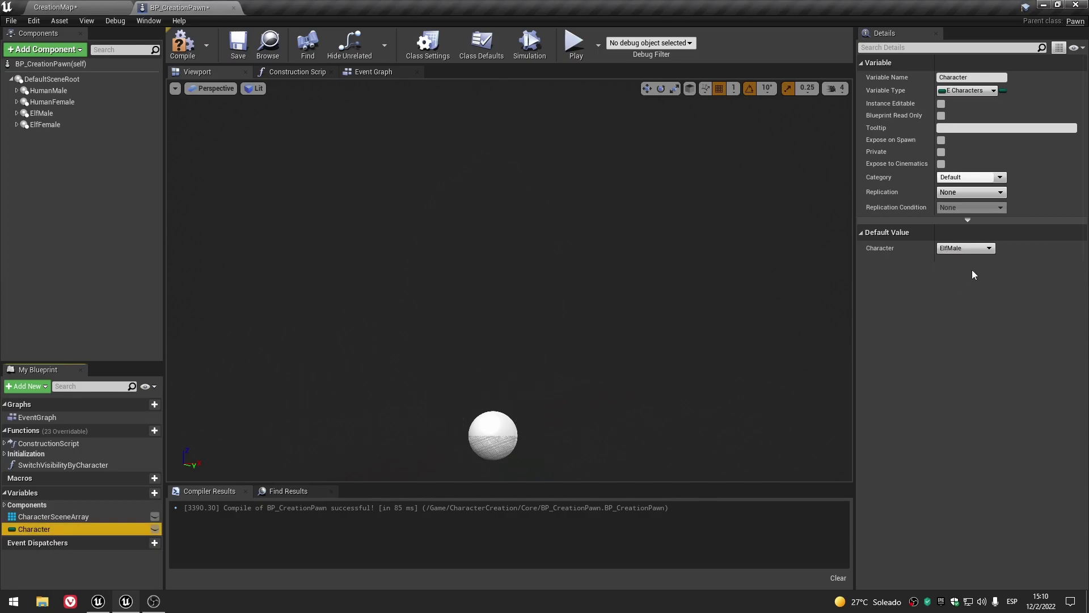
click(964, 248)
click(959, 258)
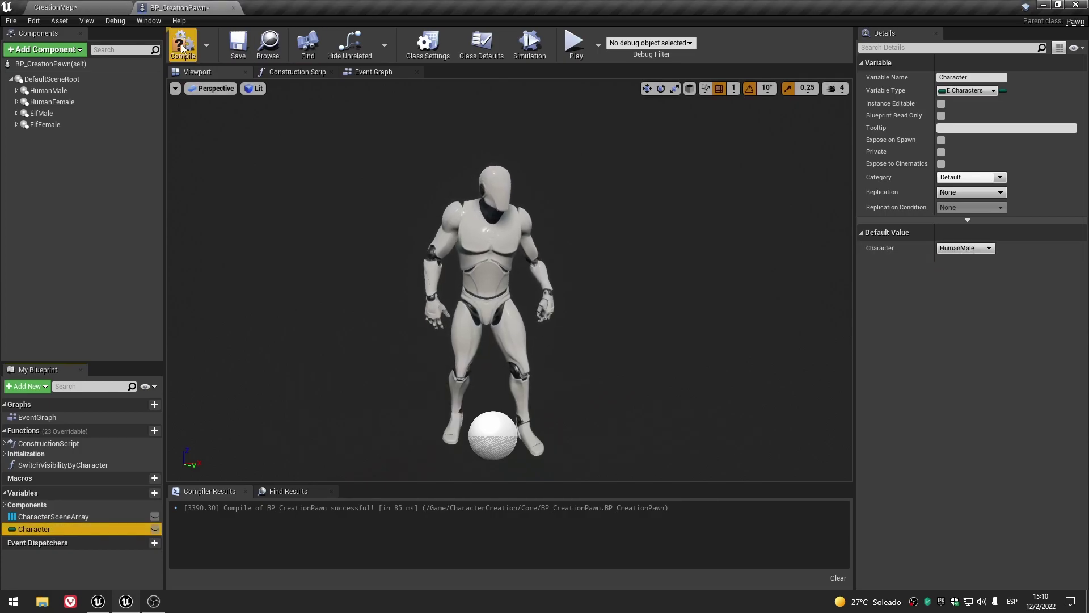
Step: Compile and save the blueprint, then select the ElfMale component's EM_Head part
click(183, 45)
click(239, 44)
click(16, 113)
click(63, 124)
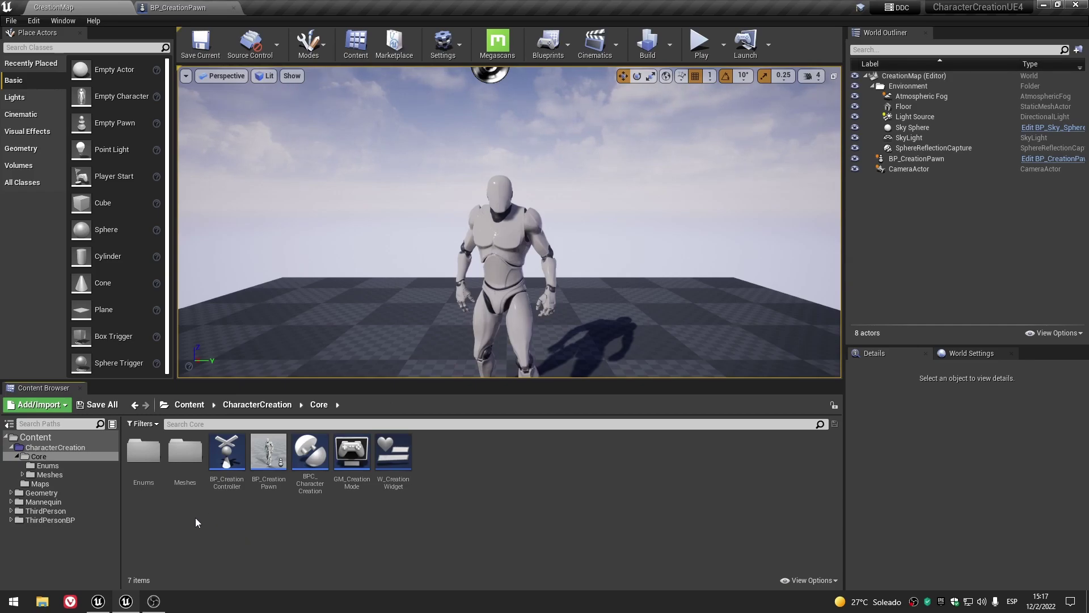
Step: Inside Core/Meshes, create a new folder named MaleElfMannequin
double_click(186, 472)
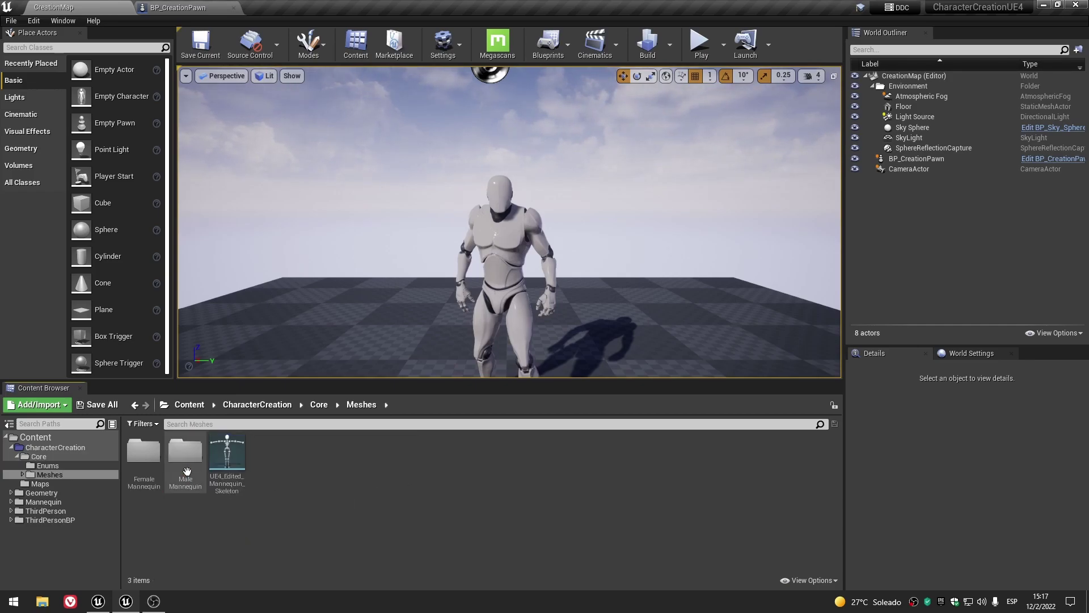
right_click(315, 514)
click(369, 175)
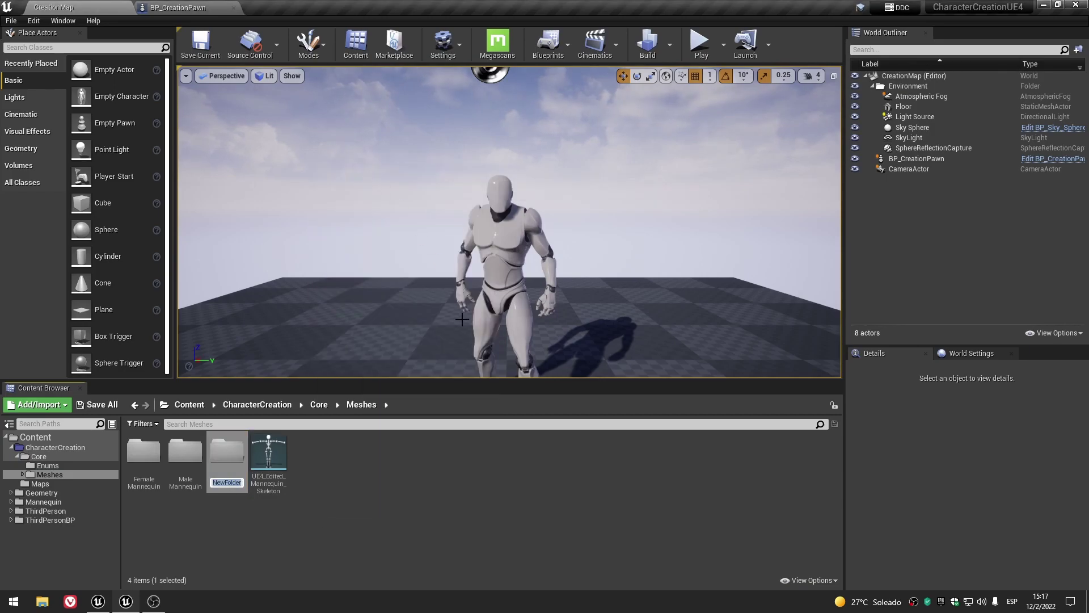
text(MaleElfMannequin)
key(Return)
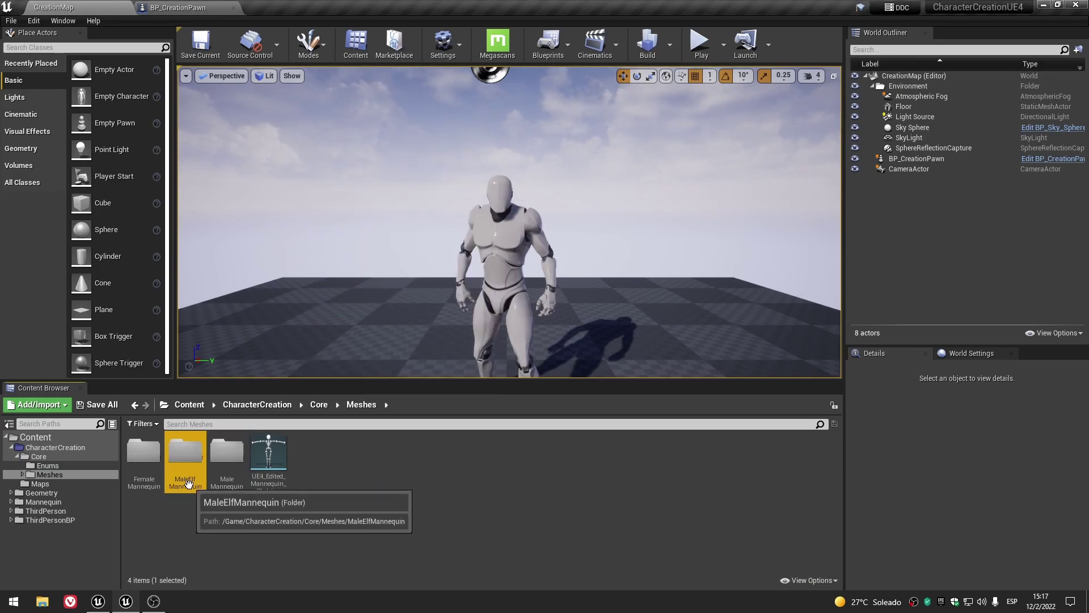
click(281, 535)
Step: Create a second new folder in Meshes named FemaleElfMannequin
right_click(264, 526)
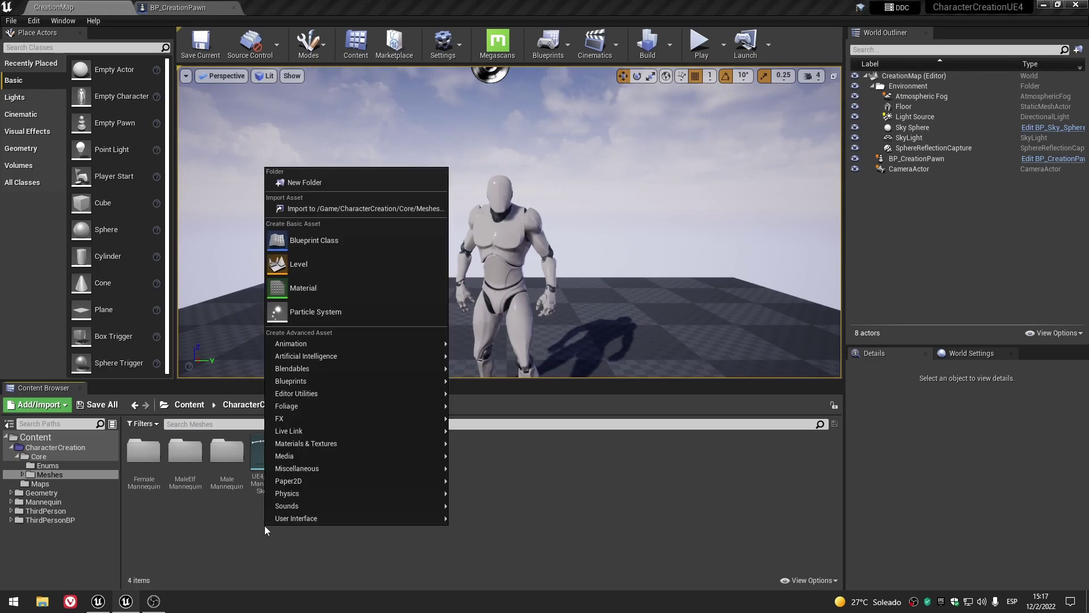
click(331, 181)
text(Male Mannequin)
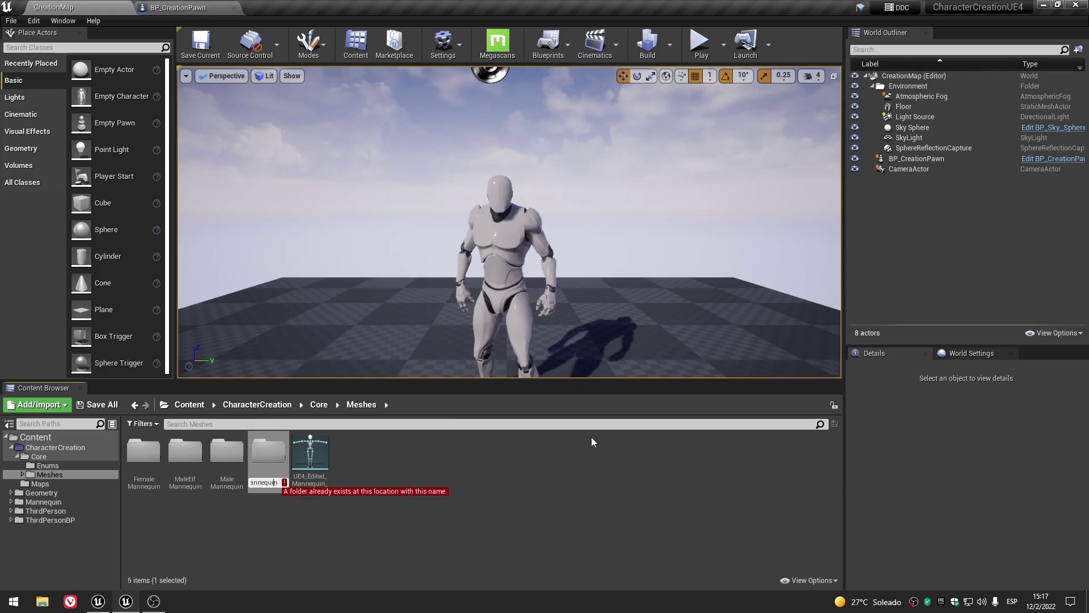
key(BackSpace)
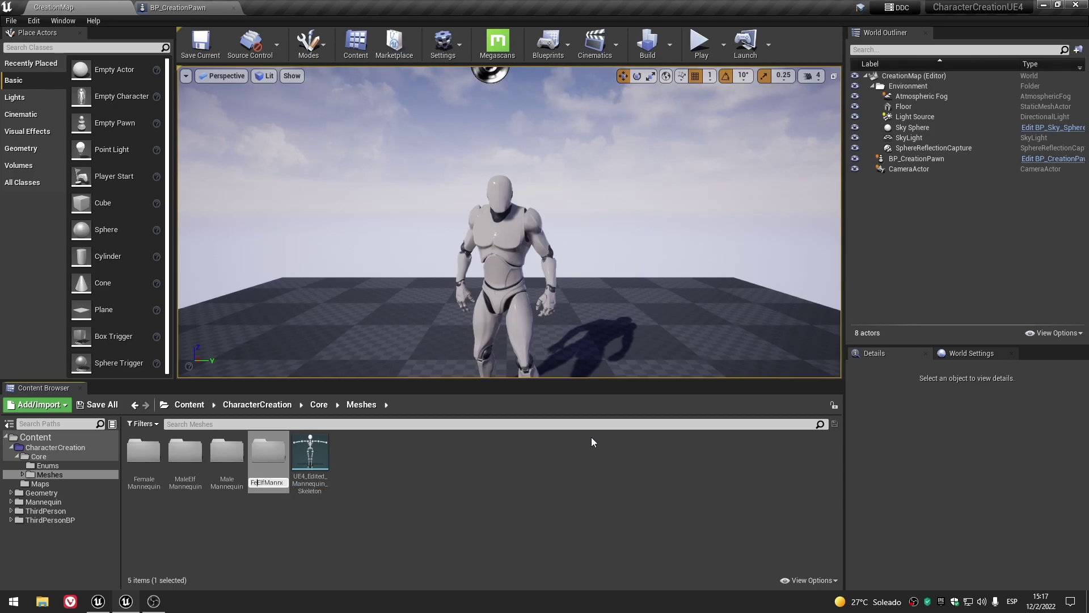
key(Return)
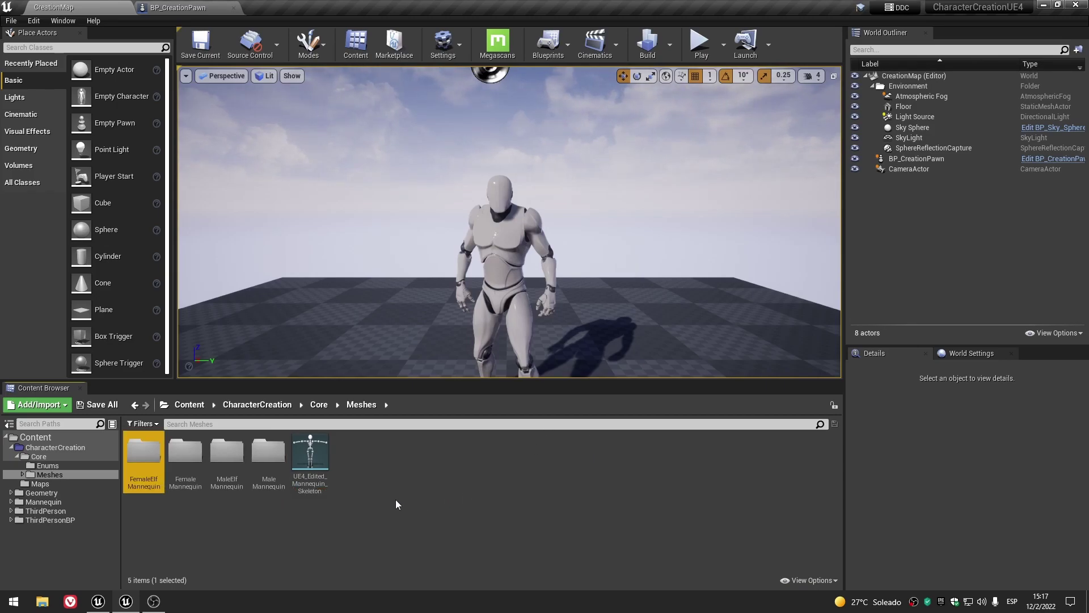
click(388, 517)
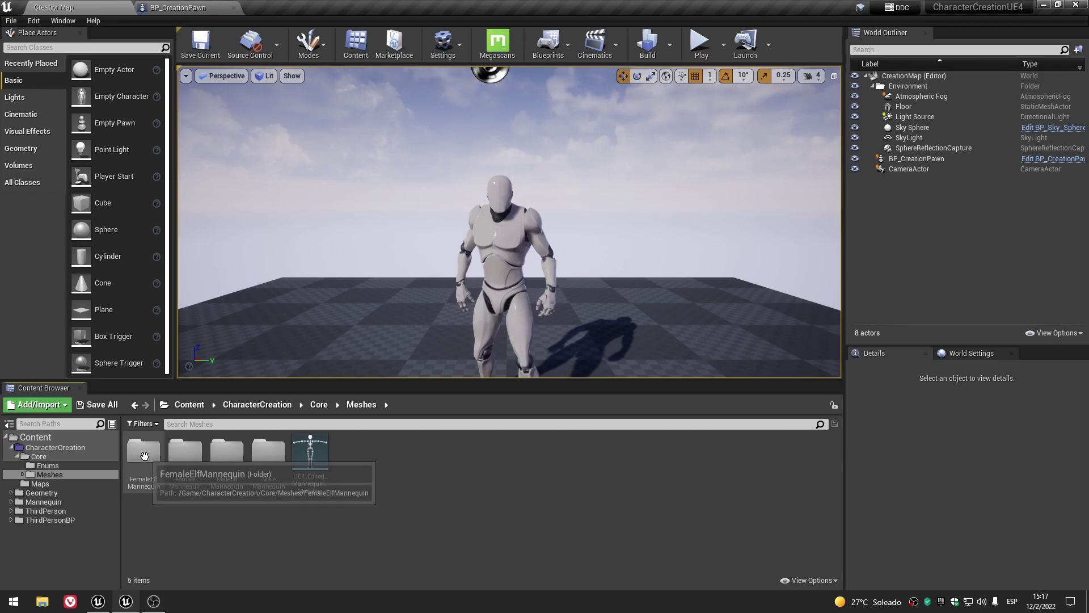
Step: Select and inspect the new FemaleElfMannequin and MaleElfMannequin folders
click(142, 481)
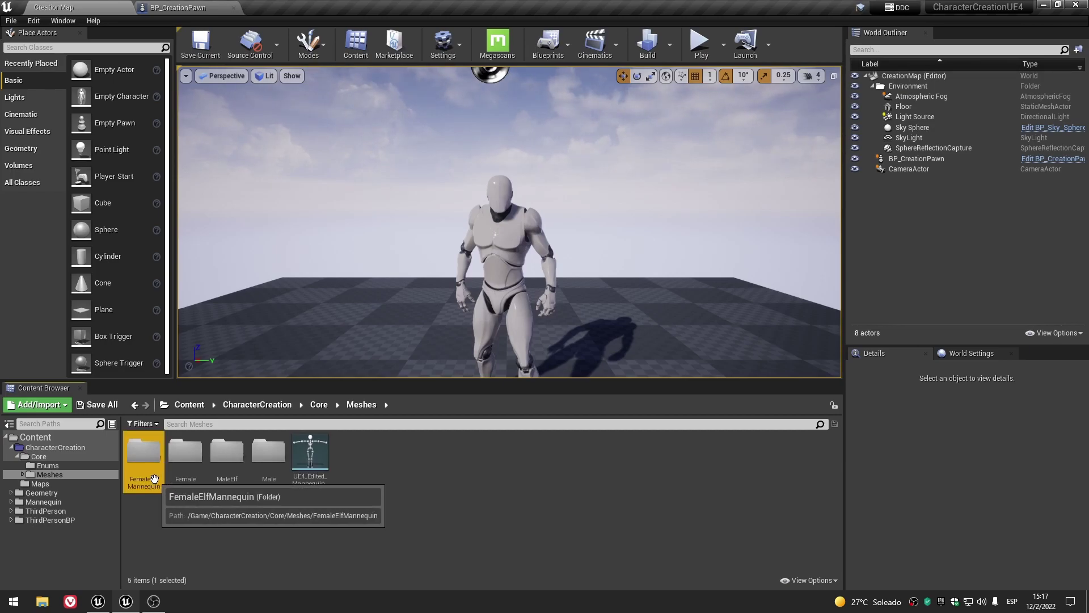
click(213, 518)
click(227, 453)
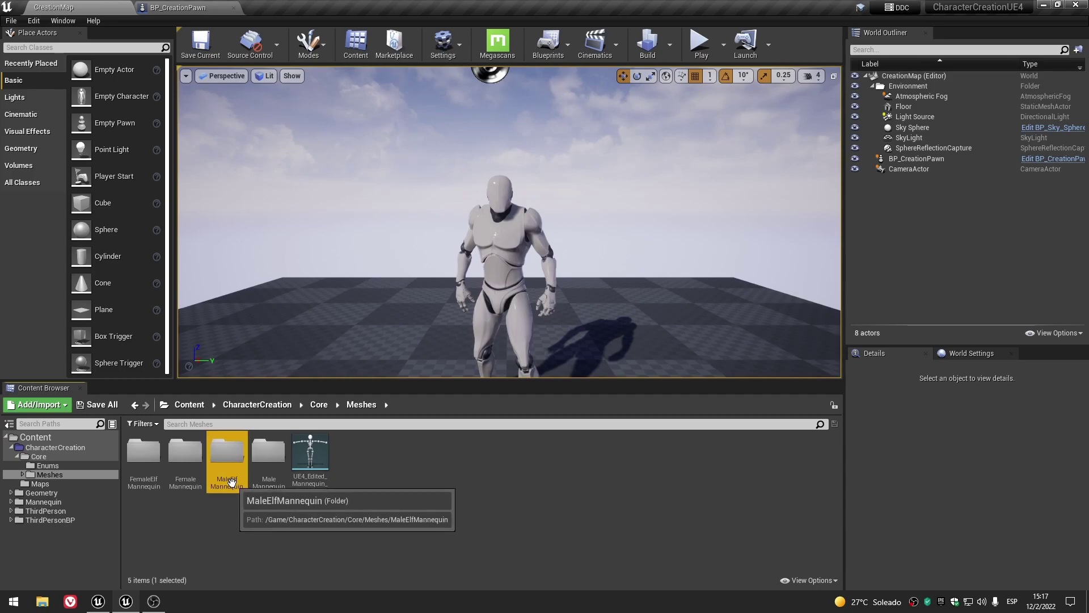
click(270, 528)
click(269, 453)
click(270, 523)
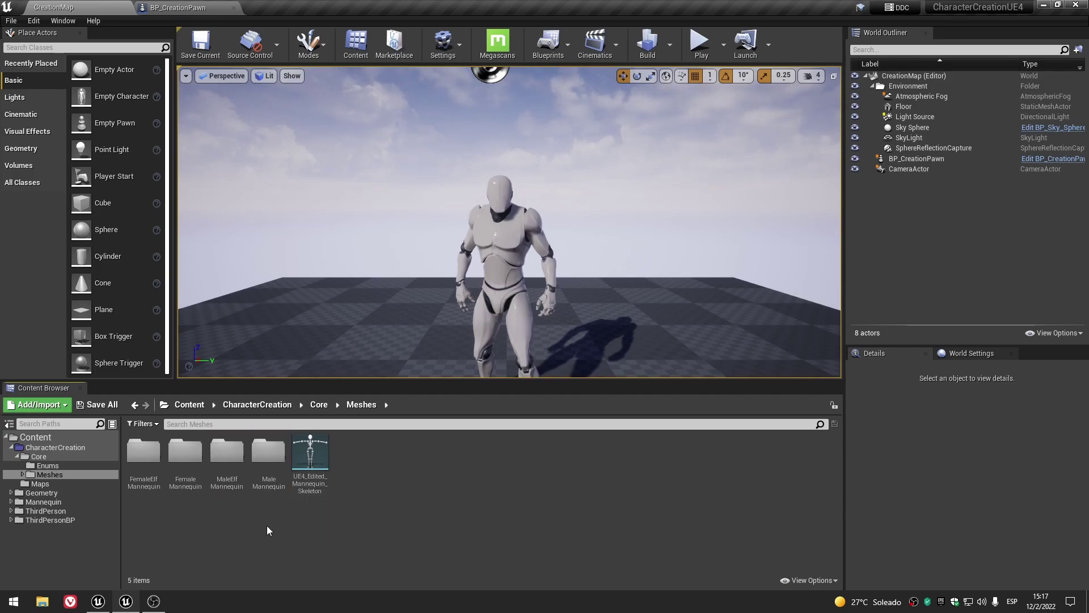
Step: Check the PhysicsAsset folder name inside MaleMannequin, then return to Meshes
double_click(269, 452)
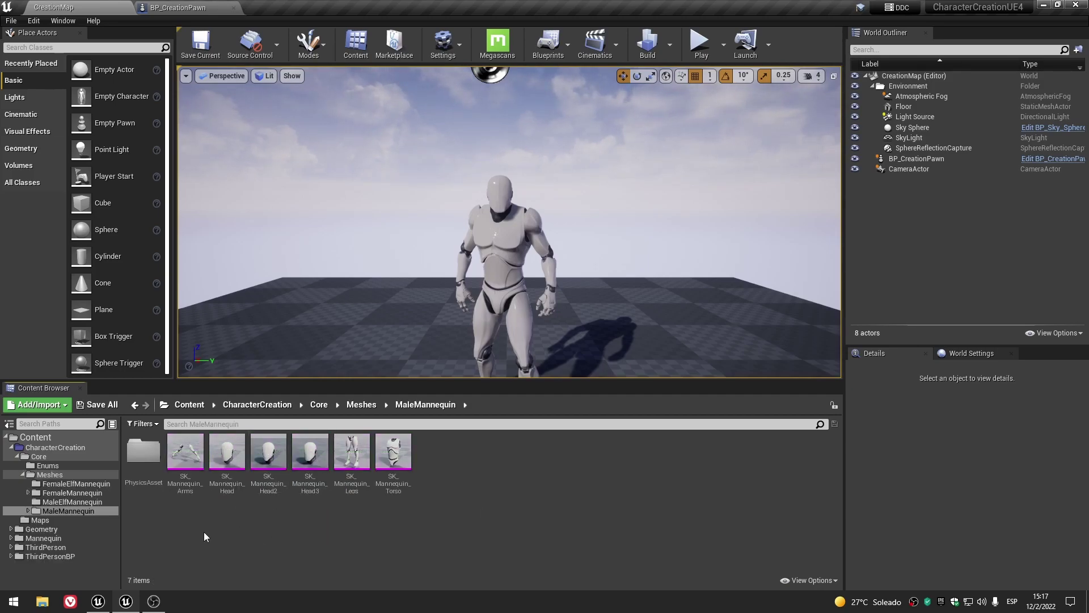
click(142, 481)
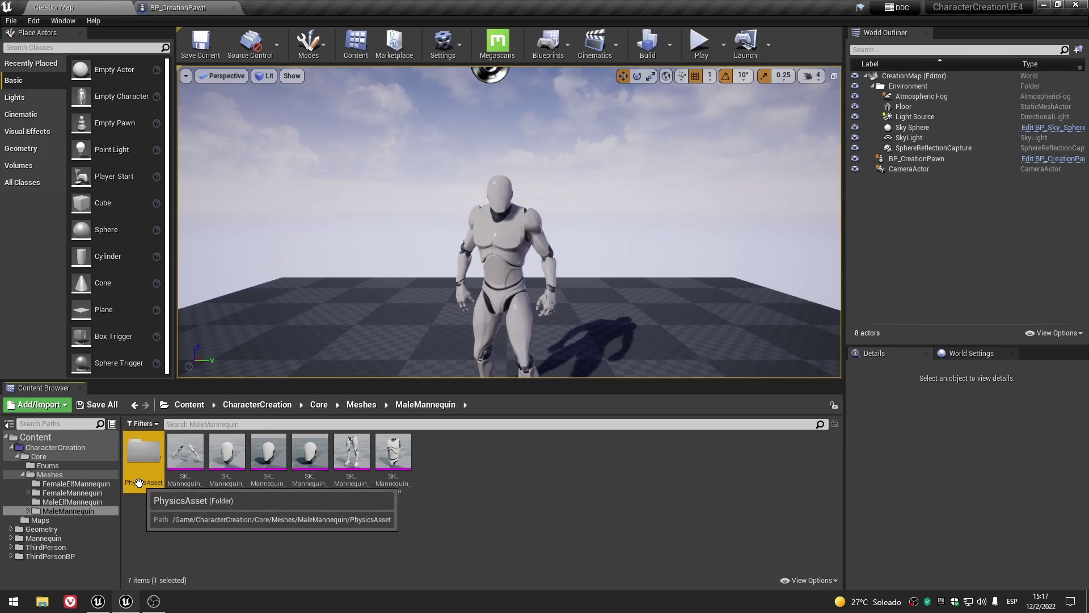
click(141, 483)
right_click(140, 484)
click(225, 530)
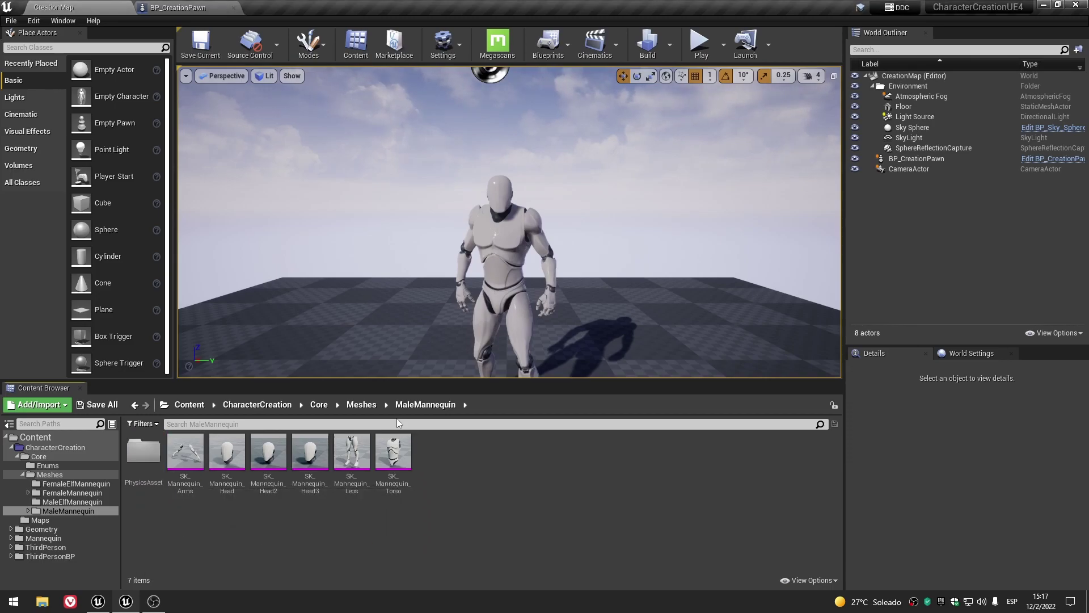
click(357, 405)
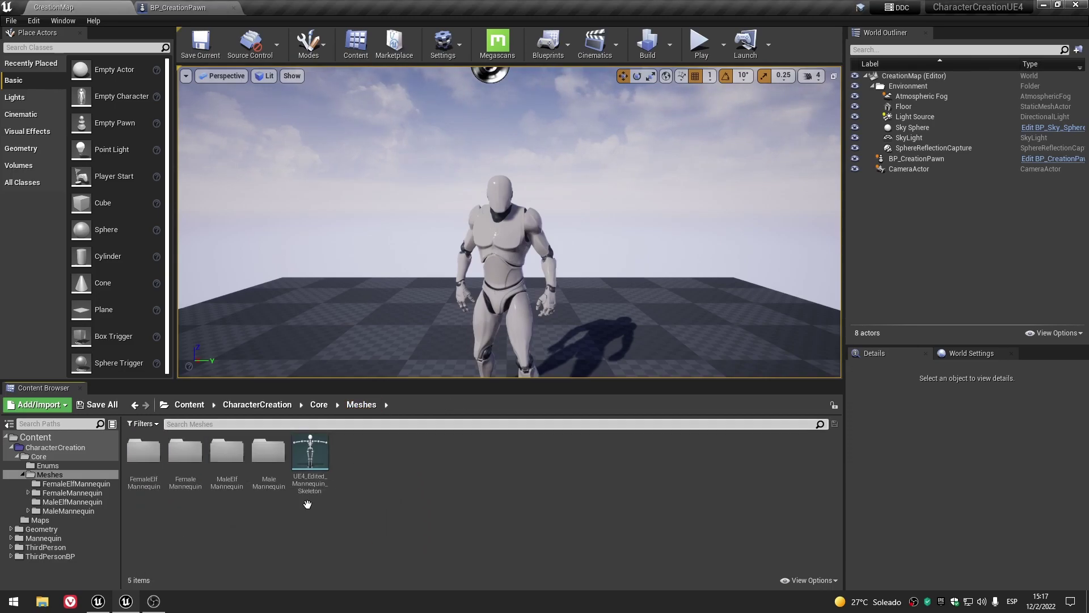
Step: Create a PhysicsAsset subfolder inside FemaleElfMannequin and go back to Meshes
double_click(143, 451)
right_click(229, 495)
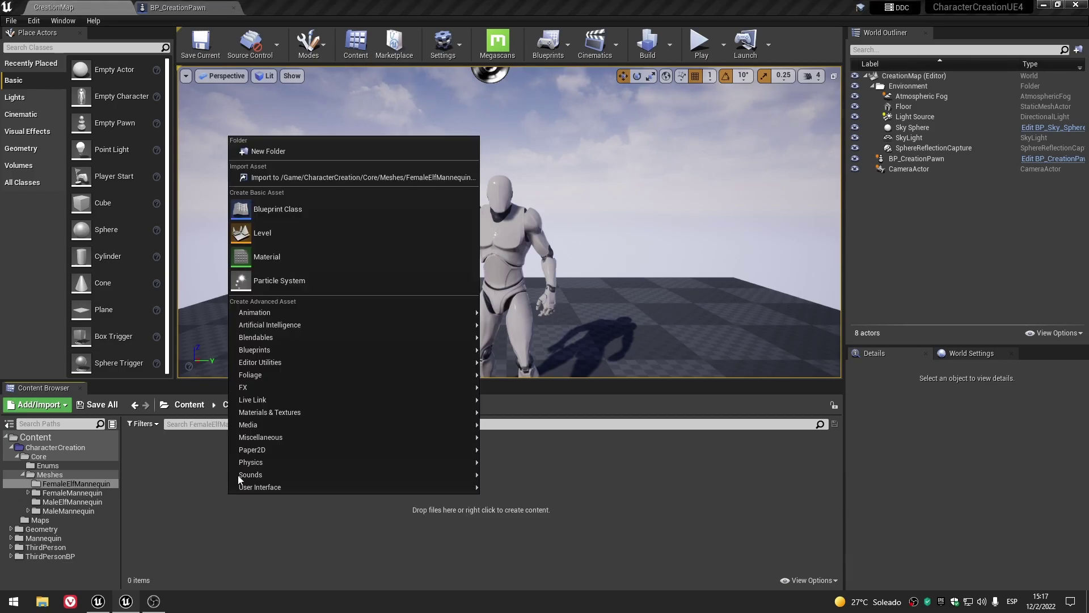
click(304, 152)
text(PhysicsAsset)
key(Return)
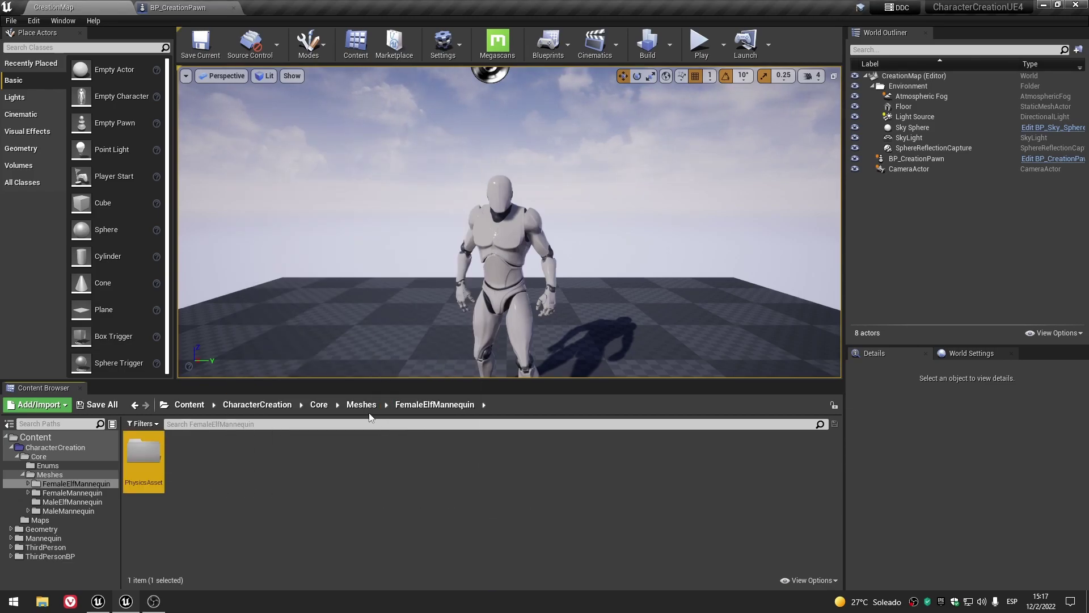
click(362, 405)
Step: Create a PhysicsAsset subfolder inside MaleElfMannequin and go back to Meshes
double_click(239, 488)
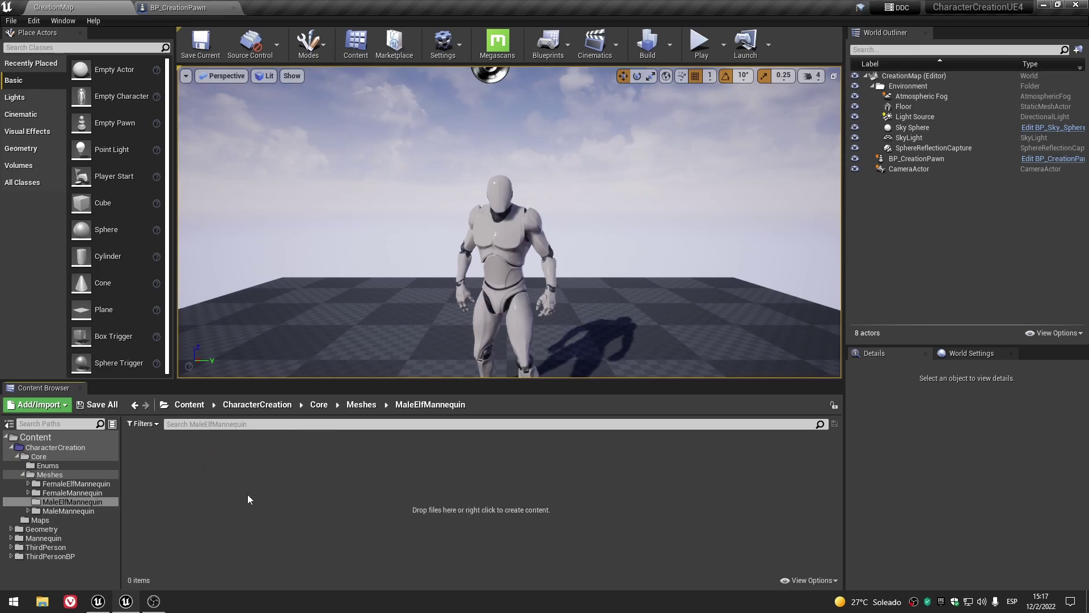
right_click(248, 494)
click(306, 151)
text(PhysicsAsset)
key(Return)
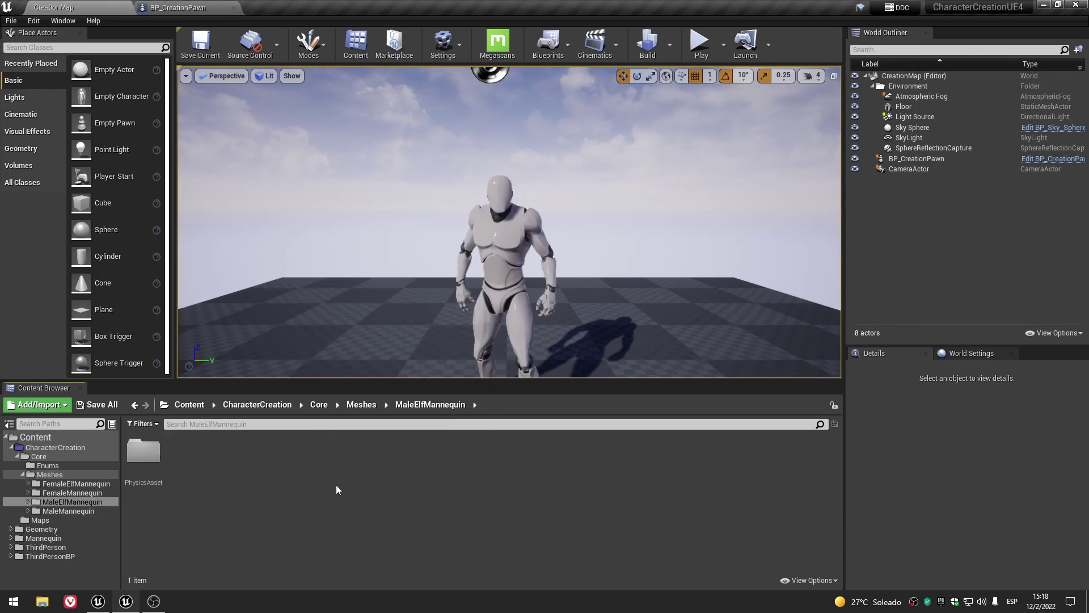
click(368, 406)
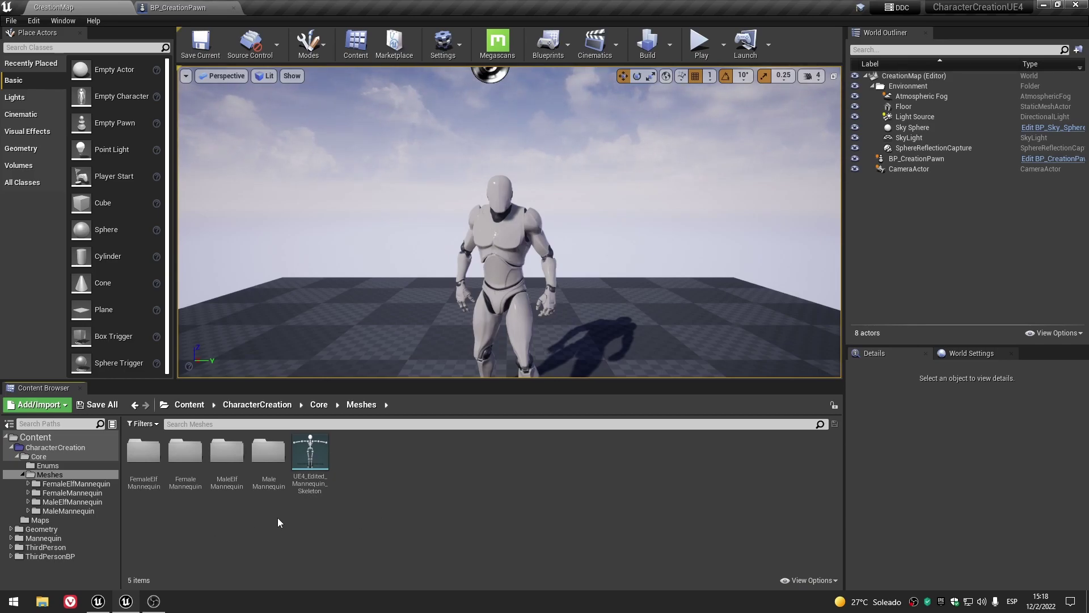
Step: Minimize Unreal and open the ElfMaleHead folder in File Explorer
click(176, 571)
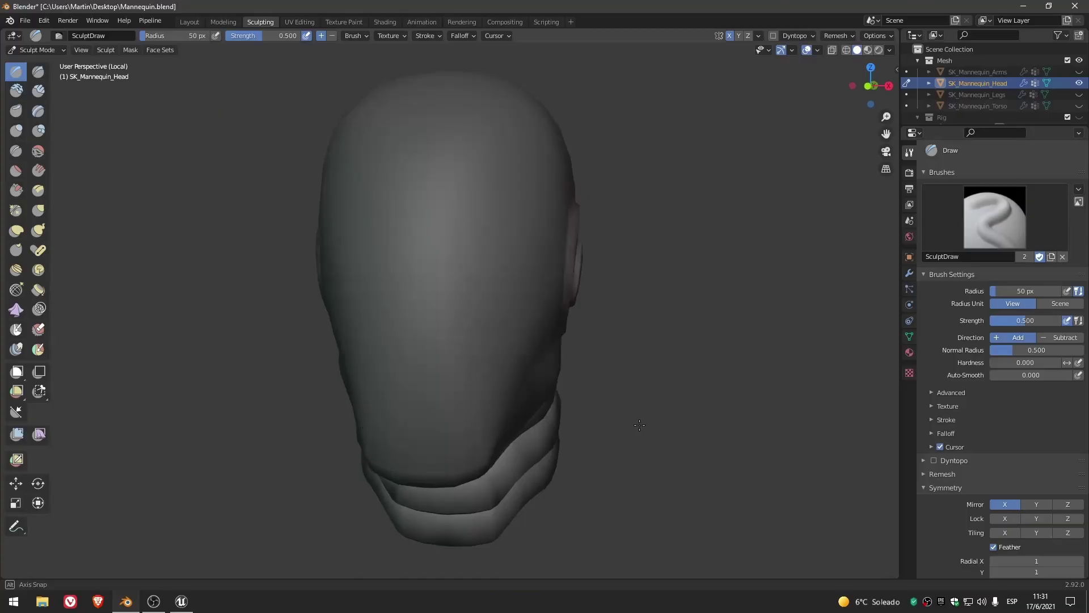
middle_drag(639, 425, 619, 422)
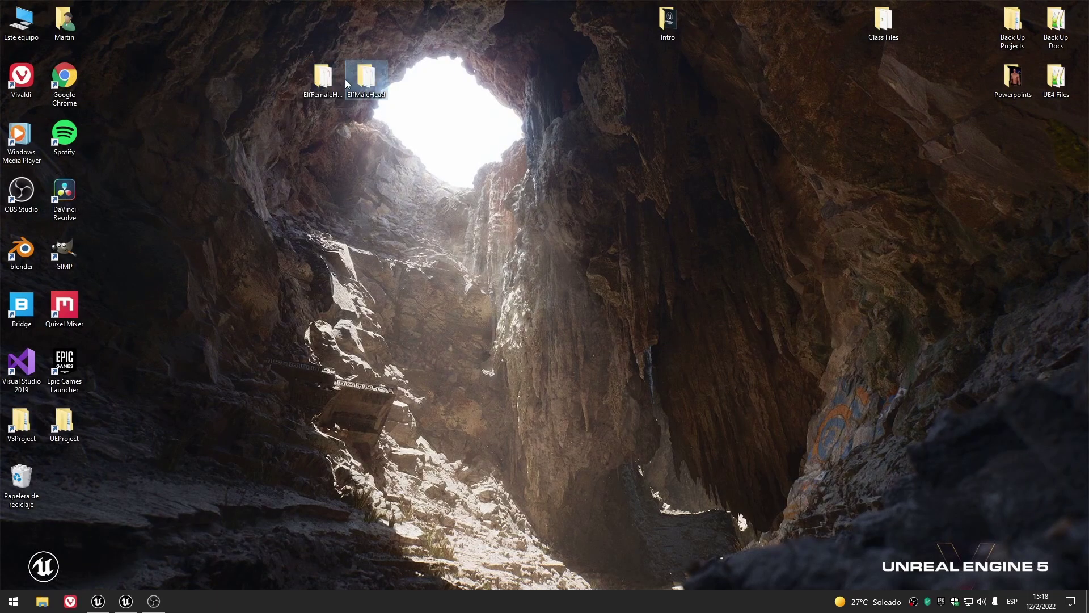
double_click(358, 80)
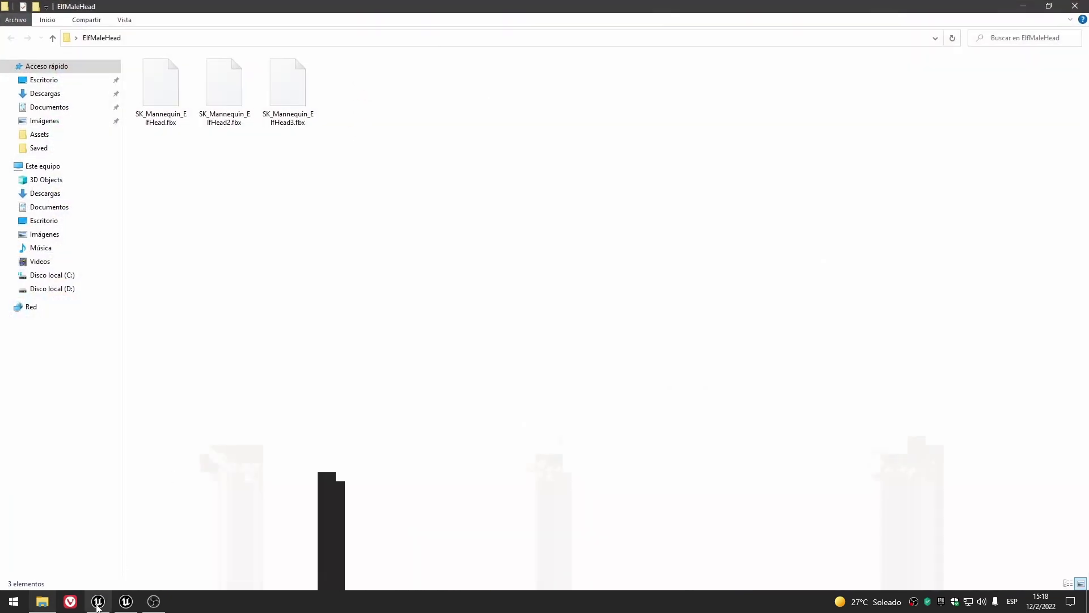
Step: Open MaleElfMannequin in Unreal and drag the three SK_Mannequin_ElfHead FBX files into it
click(126, 603)
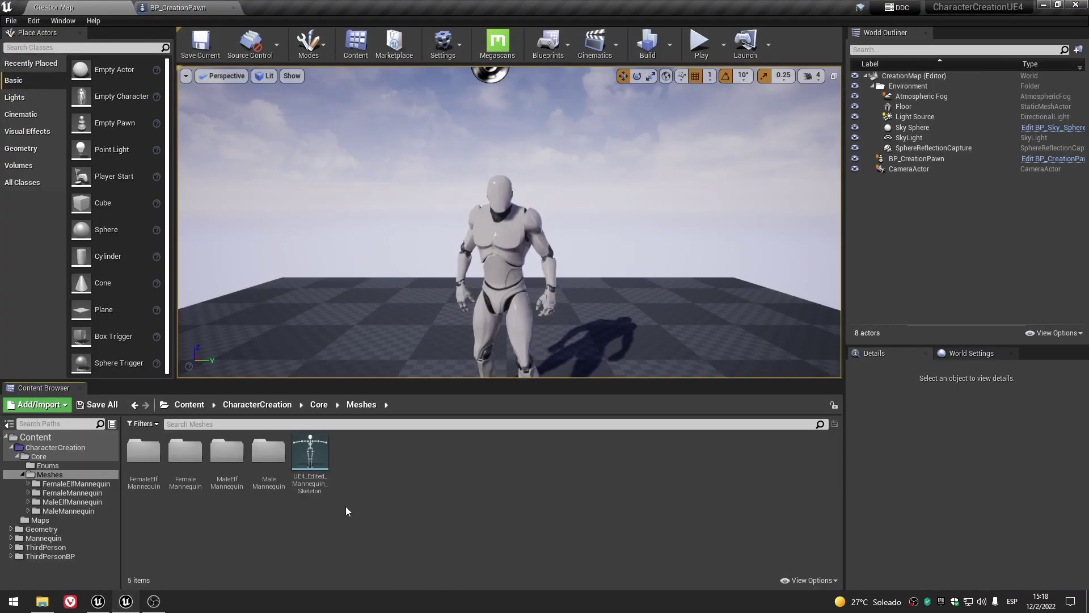
double_click(225, 483)
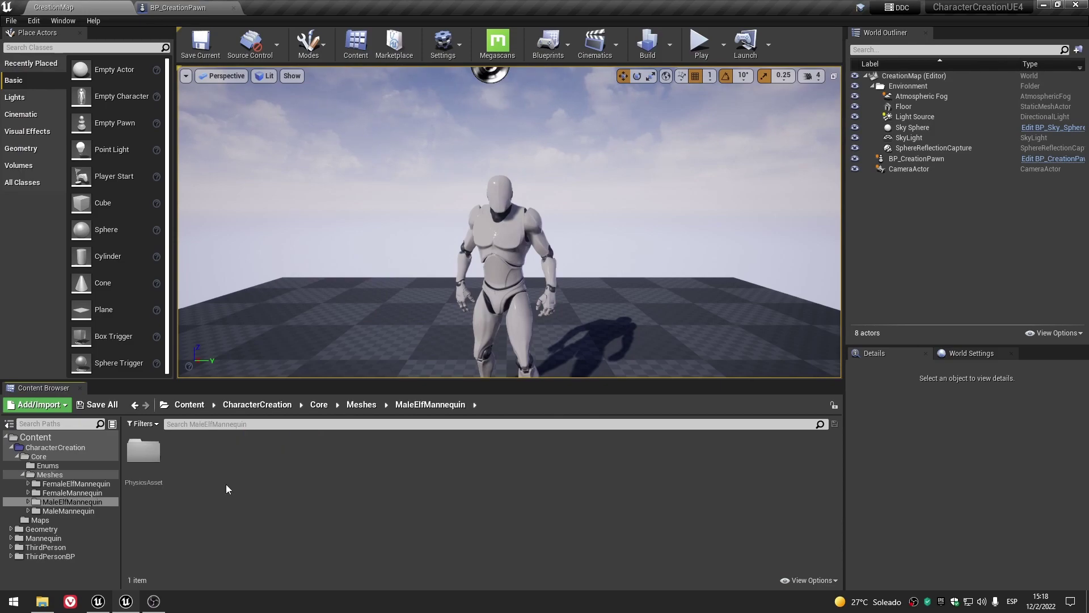
click(136, 600)
drag(434, 269, 107, 53)
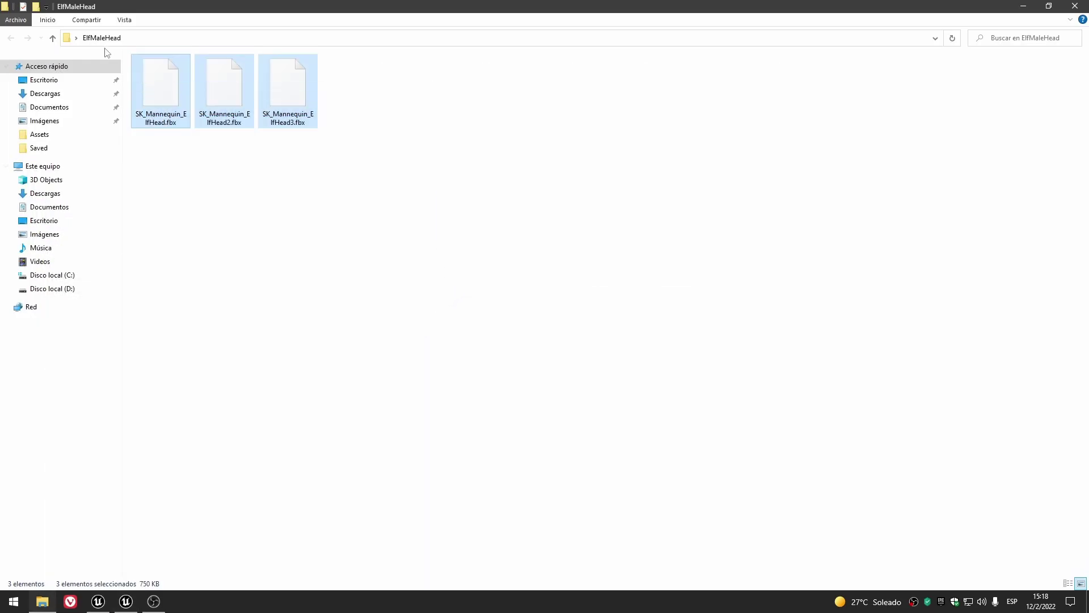
mouse_move(168, 94)
mouse_down()
mouse_move(184, 579)
mouse_move(379, 489)
mouse_up()
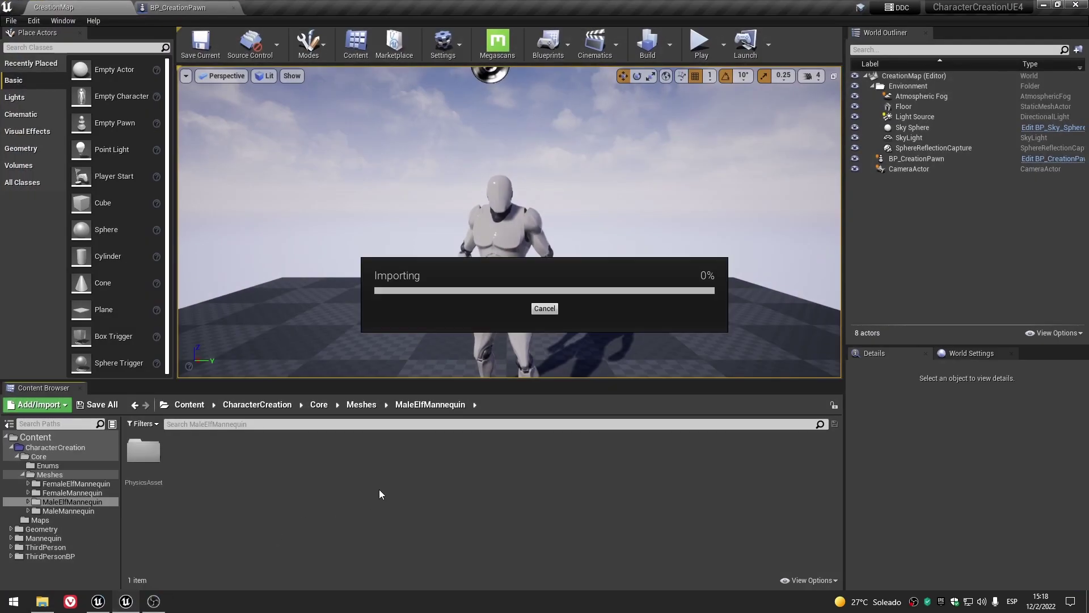
Step: Import all three FBX files on UE4_Edited_Mannequin_Skeleton, then Save All and confirm the listed assets
click(598, 208)
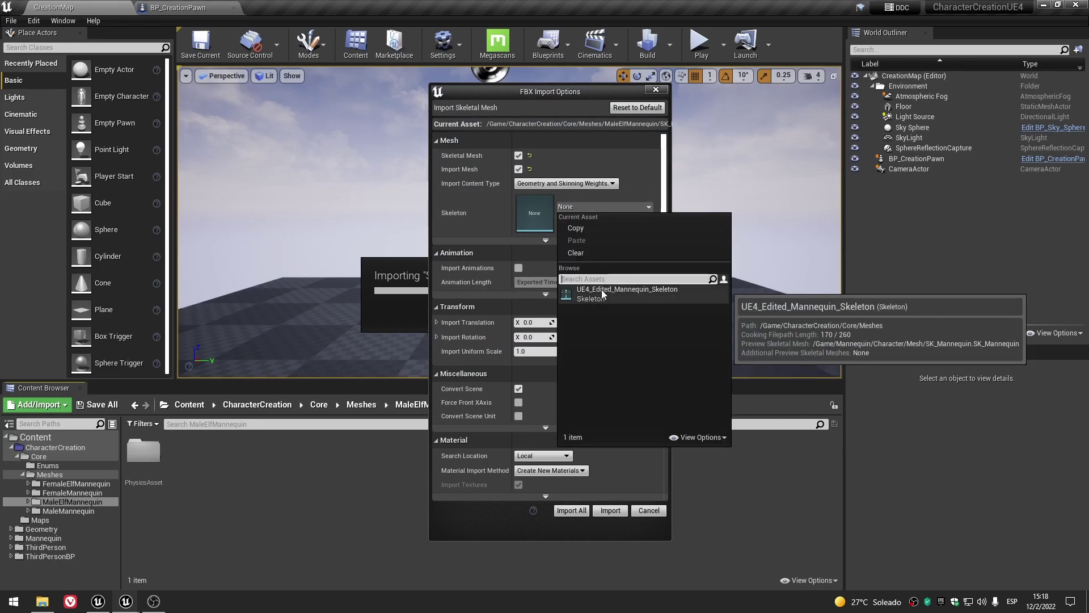
click(628, 291)
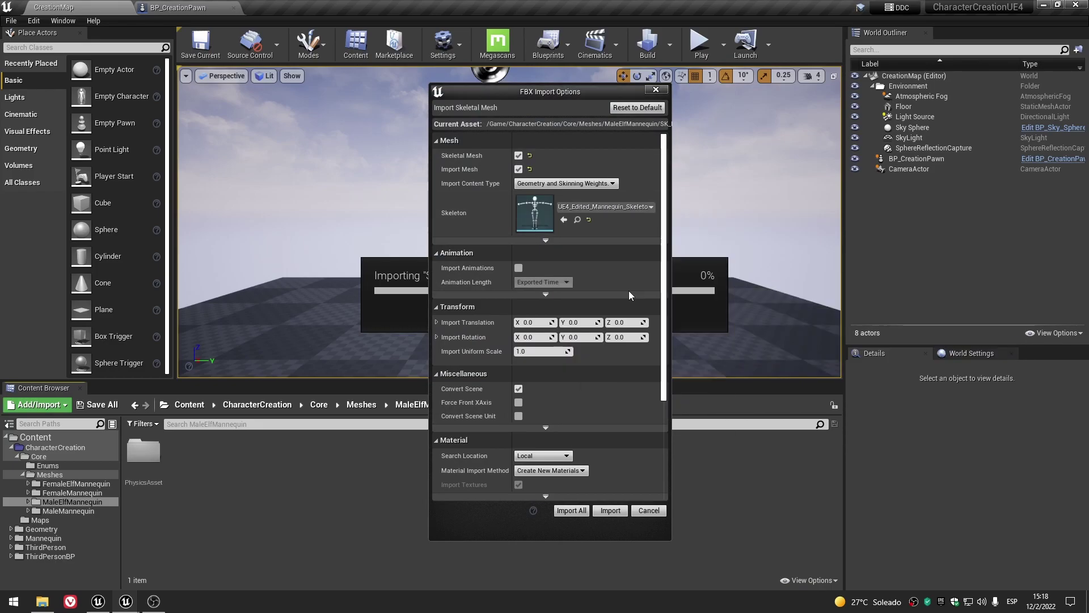
click(571, 510)
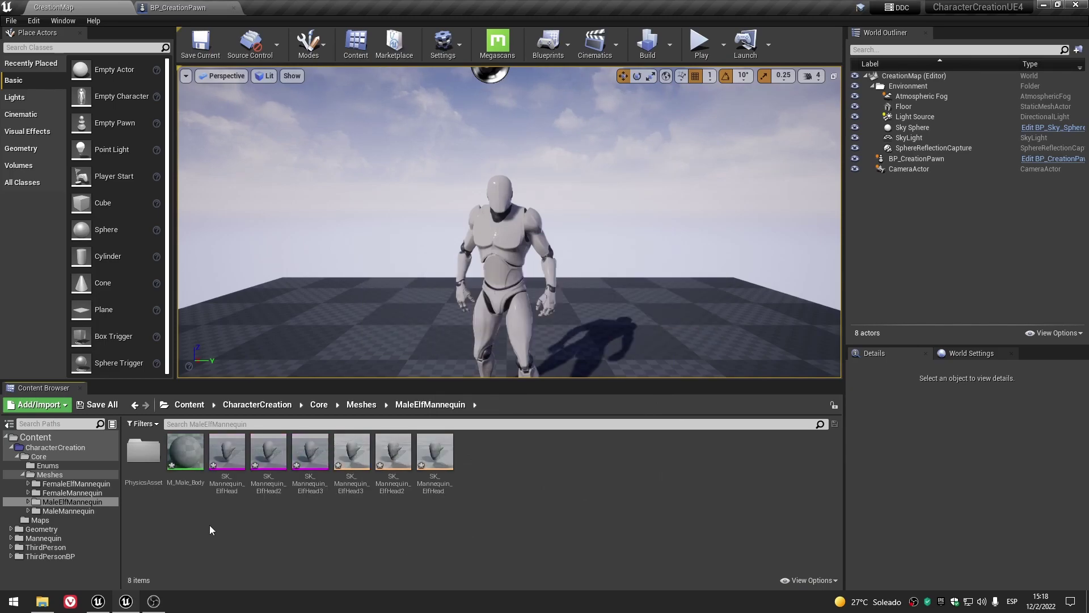
click(98, 404)
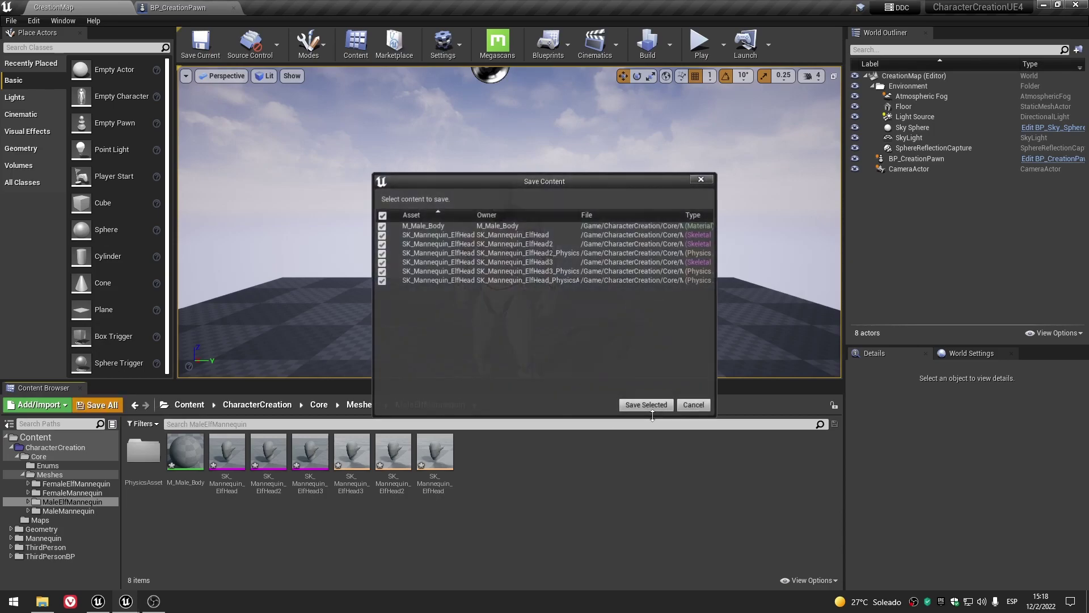
click(648, 405)
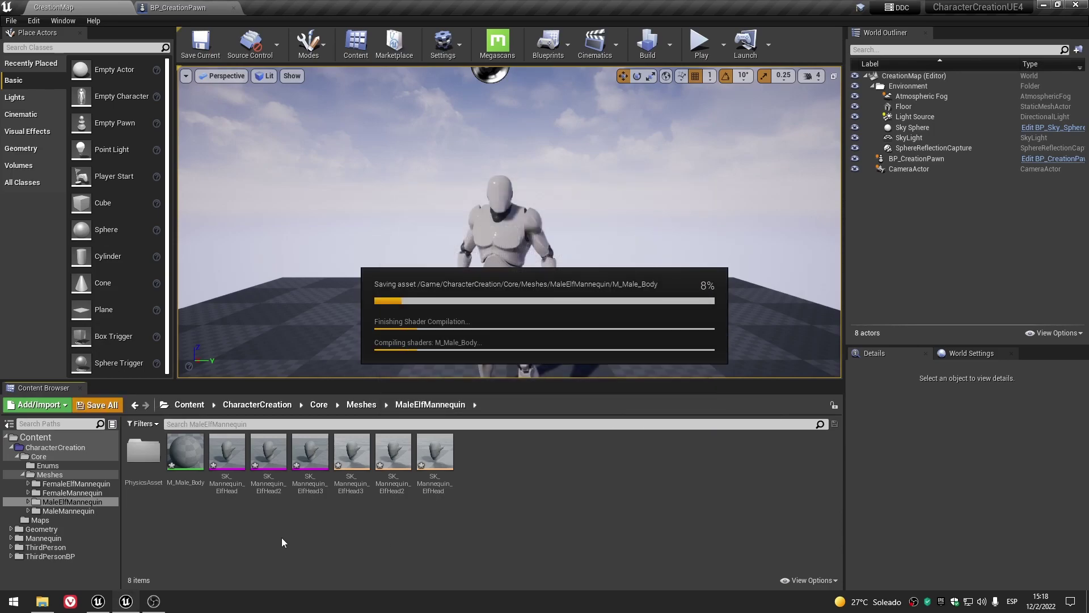
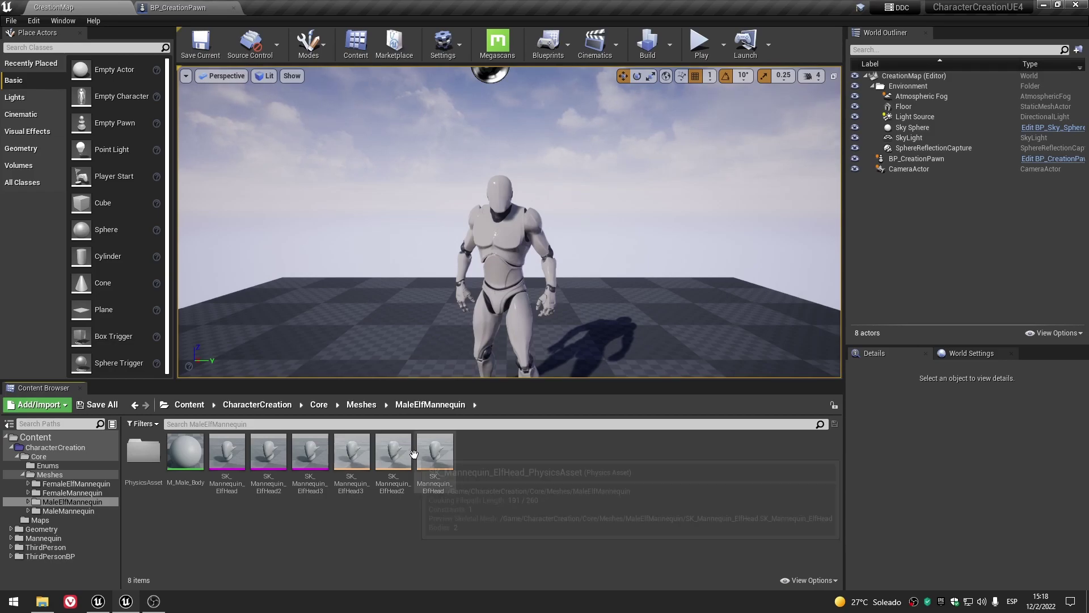
Step: Move the three elf head physics assets into PhysicsAsset, then start deleting M_Male_Body
click(352, 452)
shift+click(432, 455)
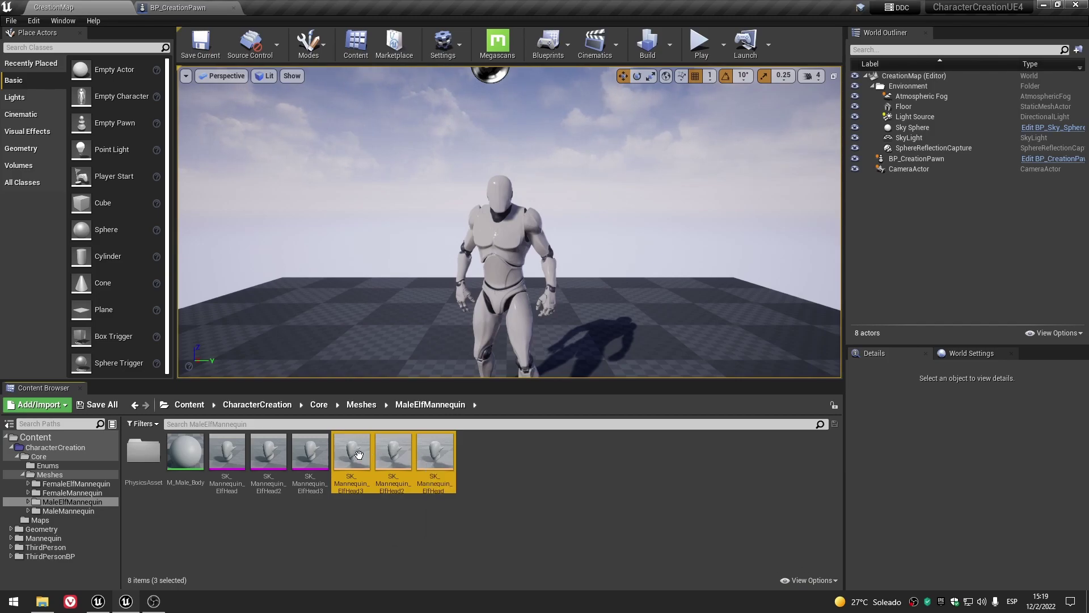
drag(355, 447, 146, 454)
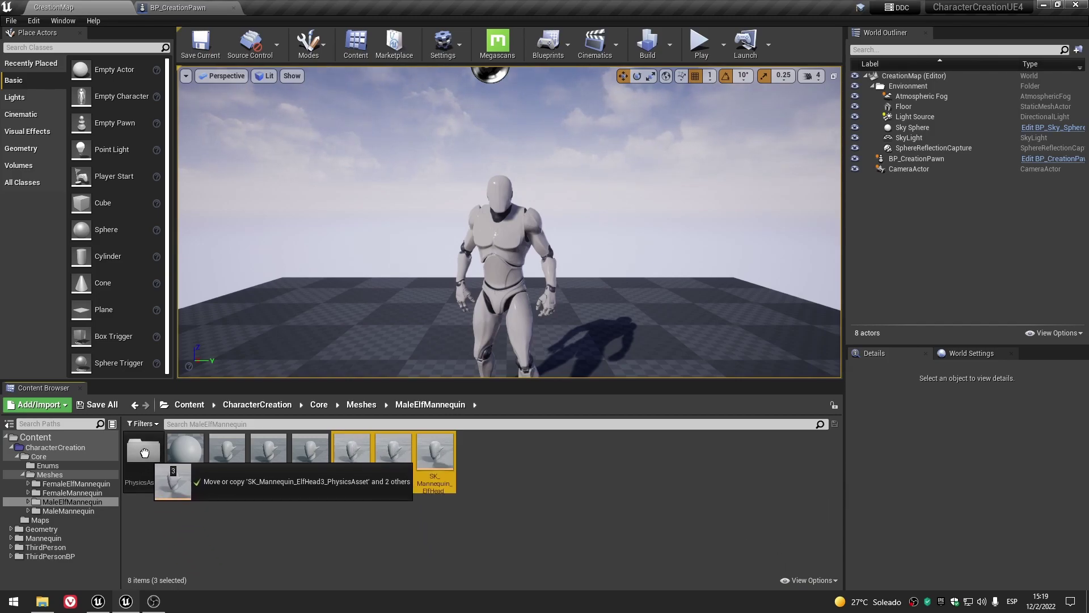
click(170, 470)
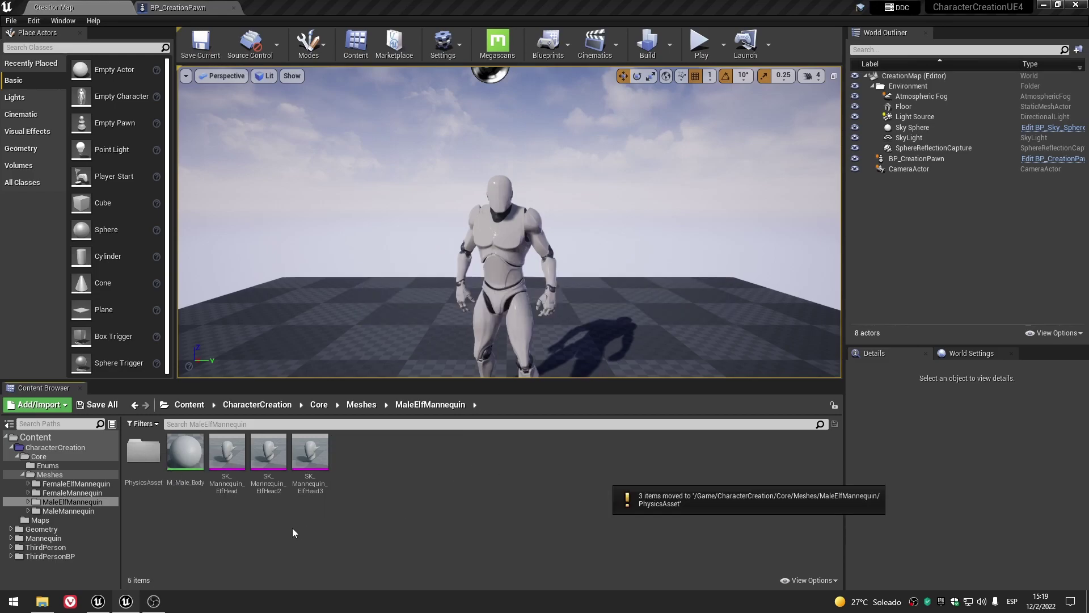
click(185, 454)
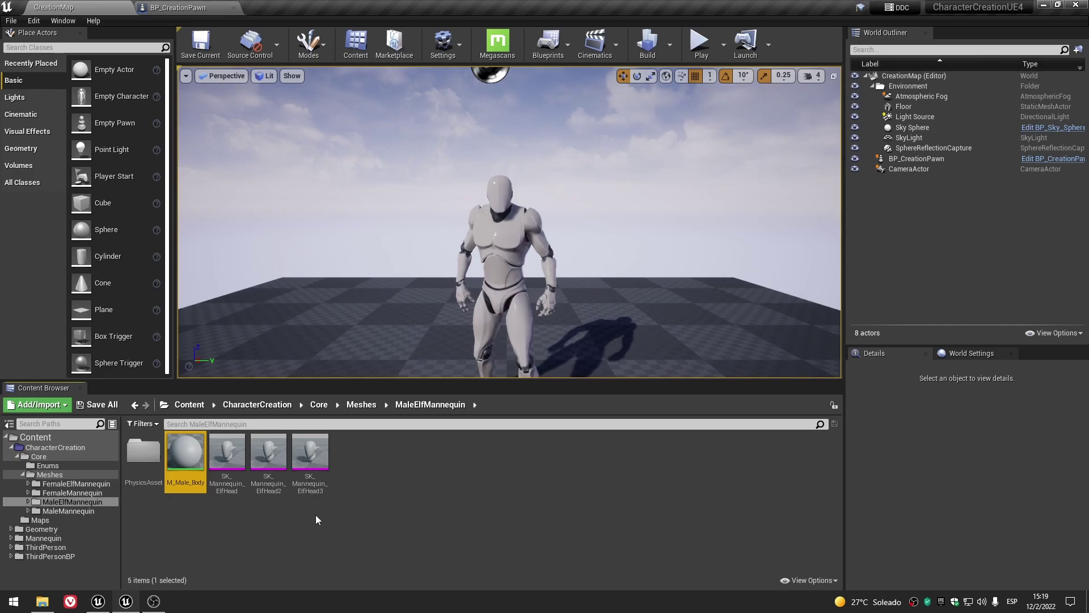
key(Delete)
Step: Replace the duplicate's references with the existing M_Male_Body, delete it, and save the elf heads
click(459, 462)
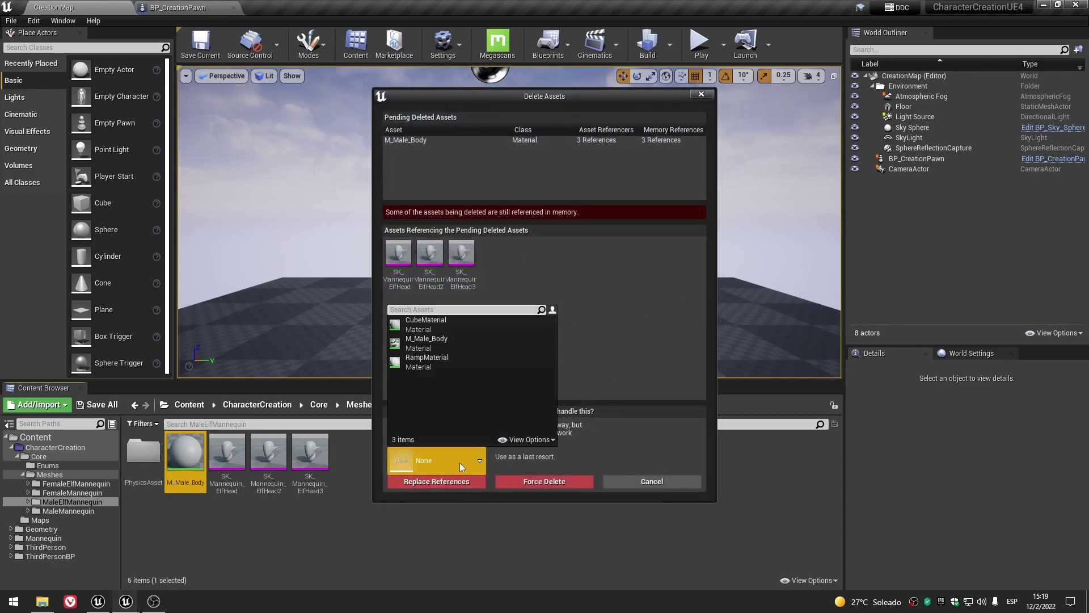
click(431, 339)
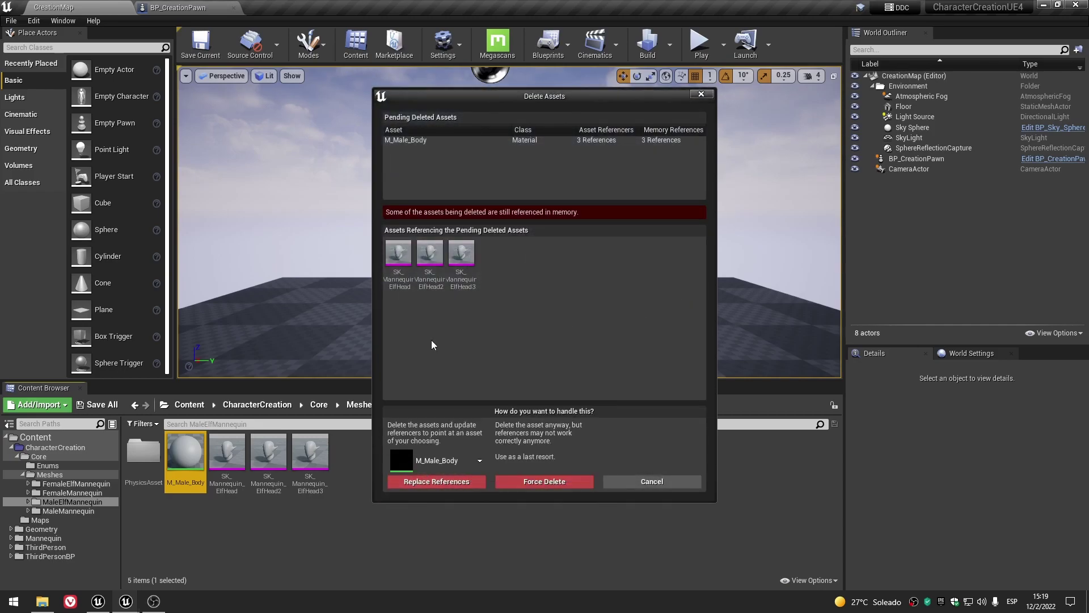
click(438, 482)
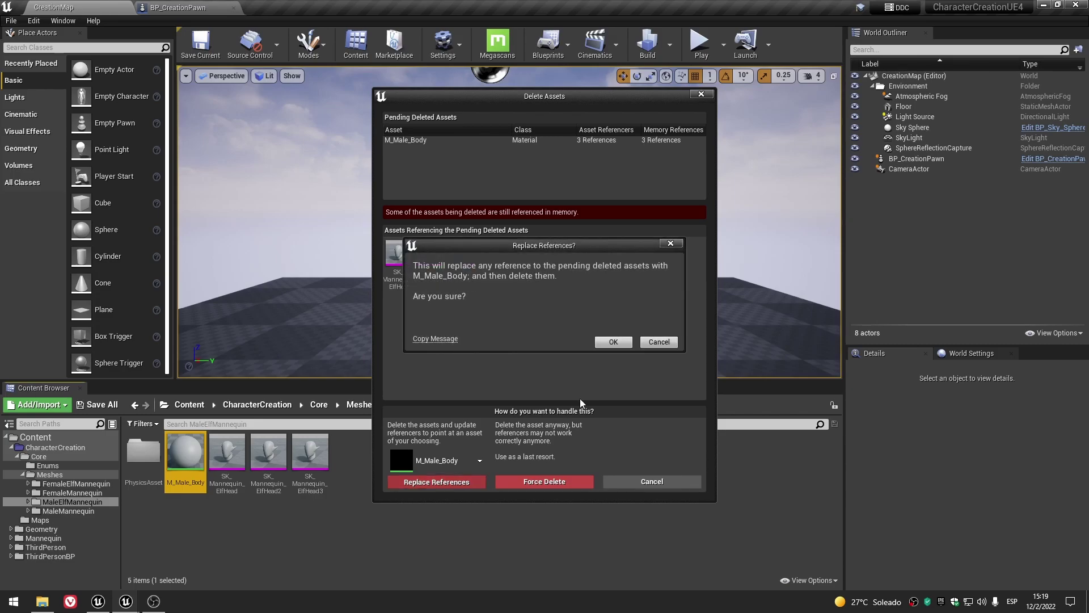
click(613, 341)
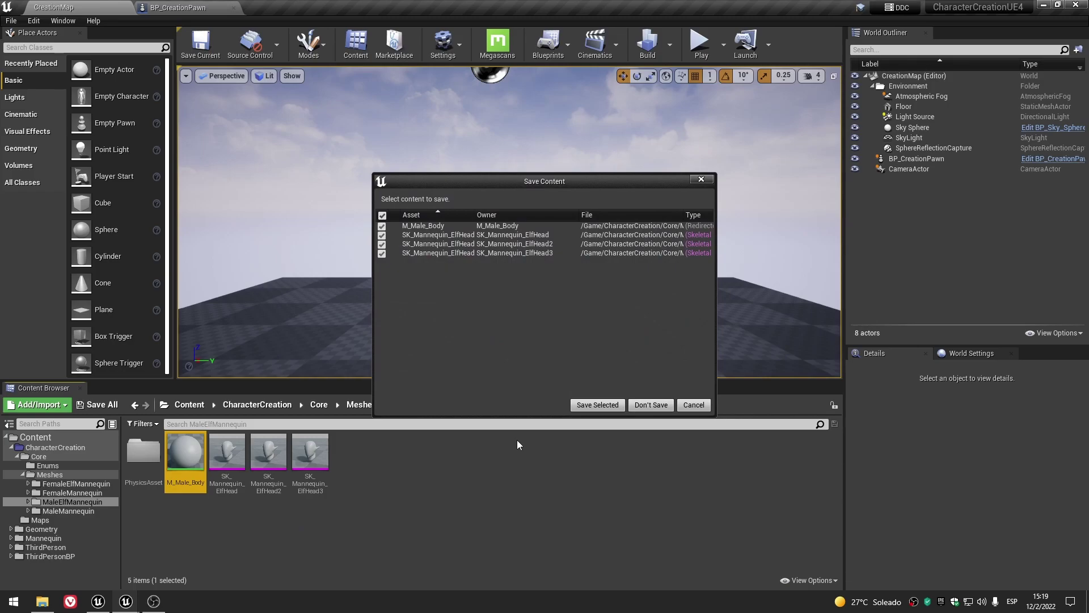
click(602, 403)
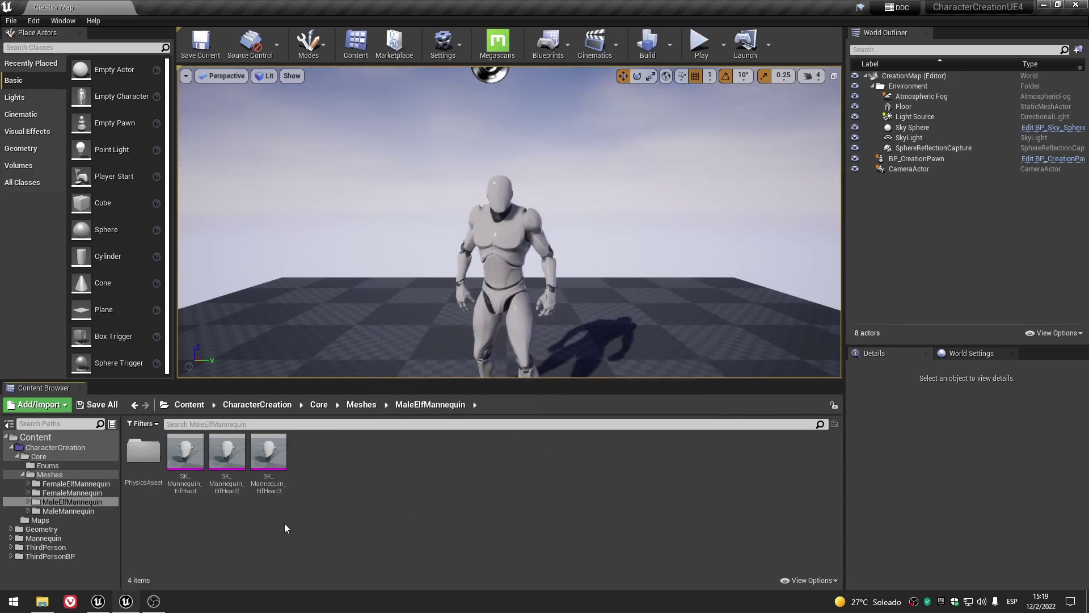
right_click(193, 460)
click(161, 528)
right_click(247, 499)
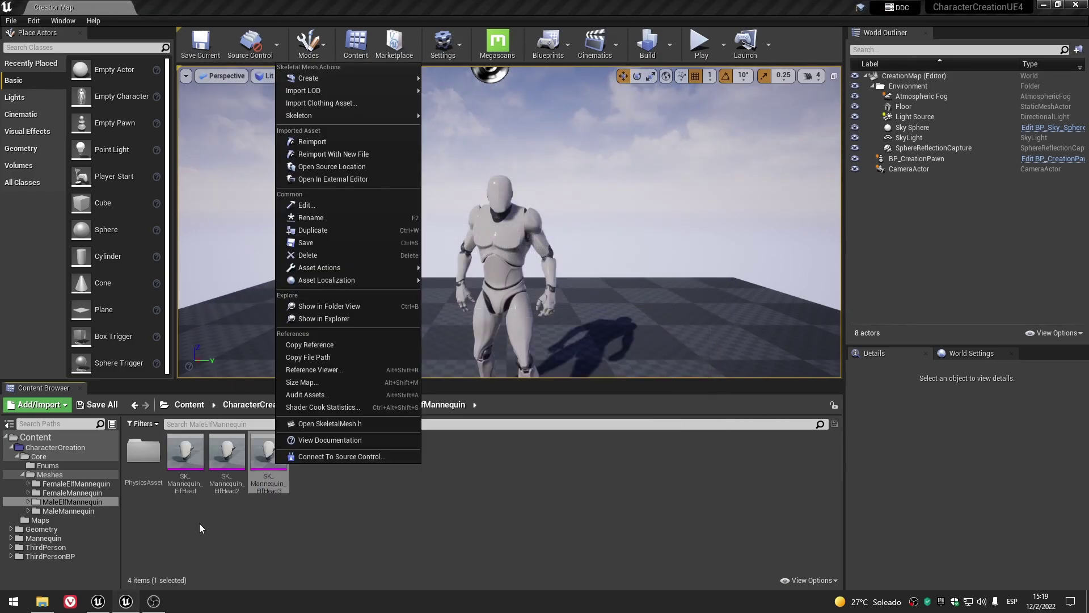
click(199, 524)
double_click(185, 455)
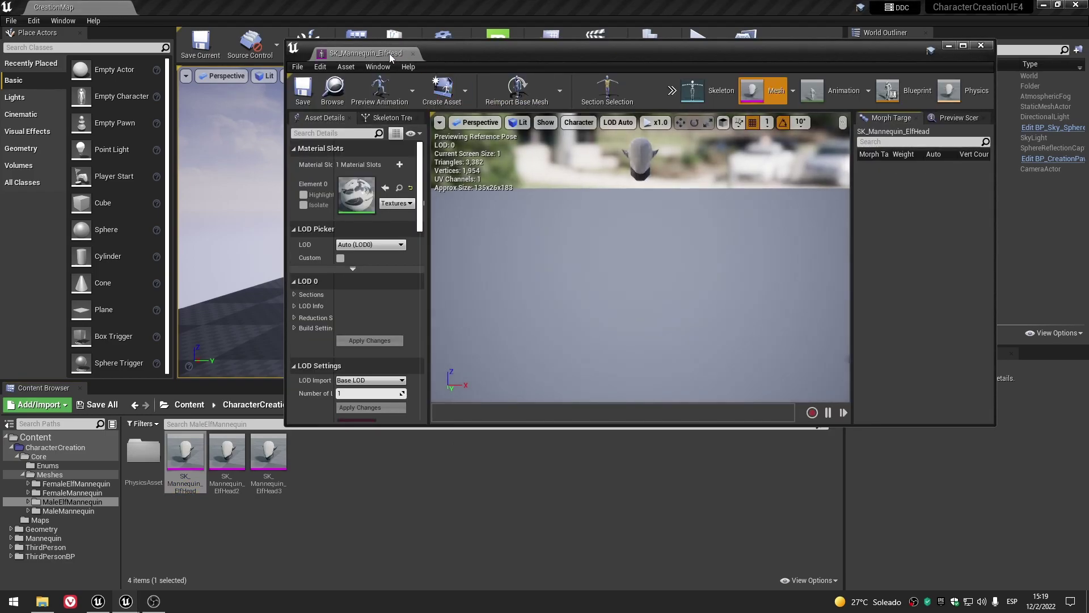
drag(390, 53, 187, 8)
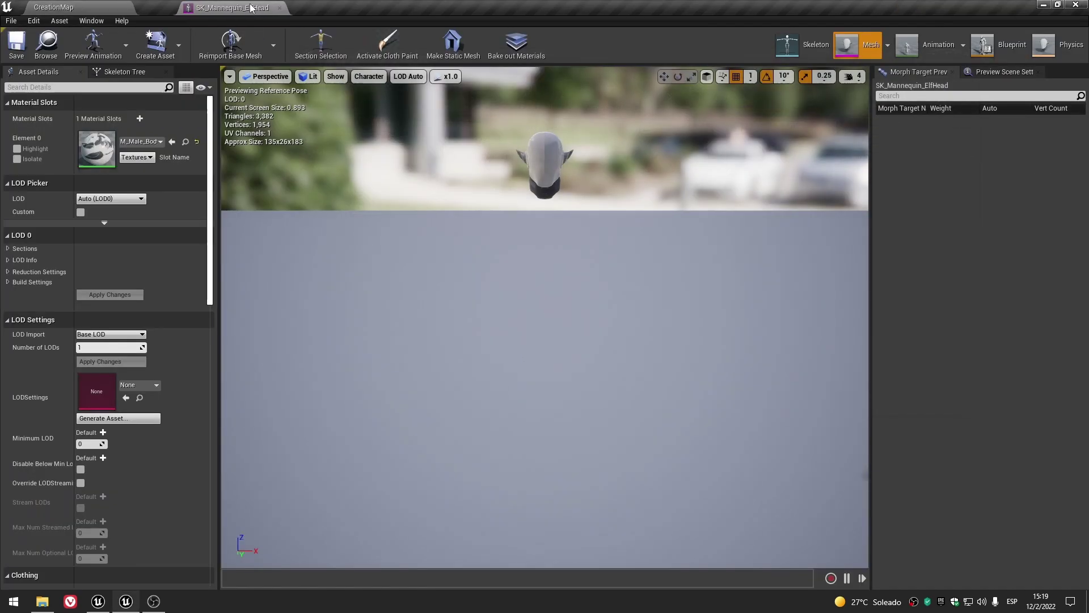
scroll(583, 220, up, 3)
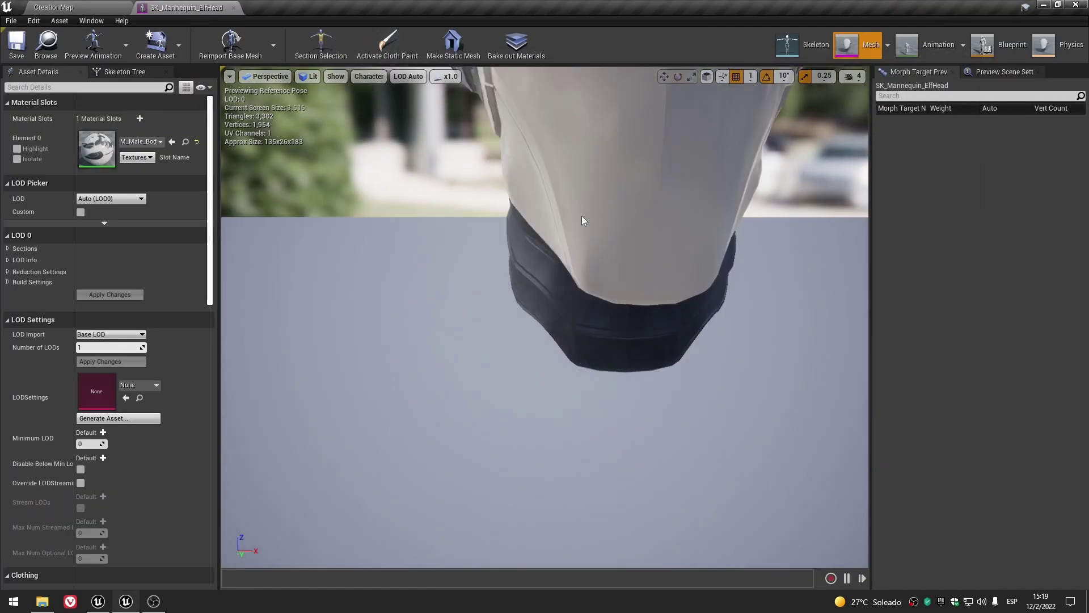
drag(583, 220, 619, 234)
scroll(619, 234, down, 4)
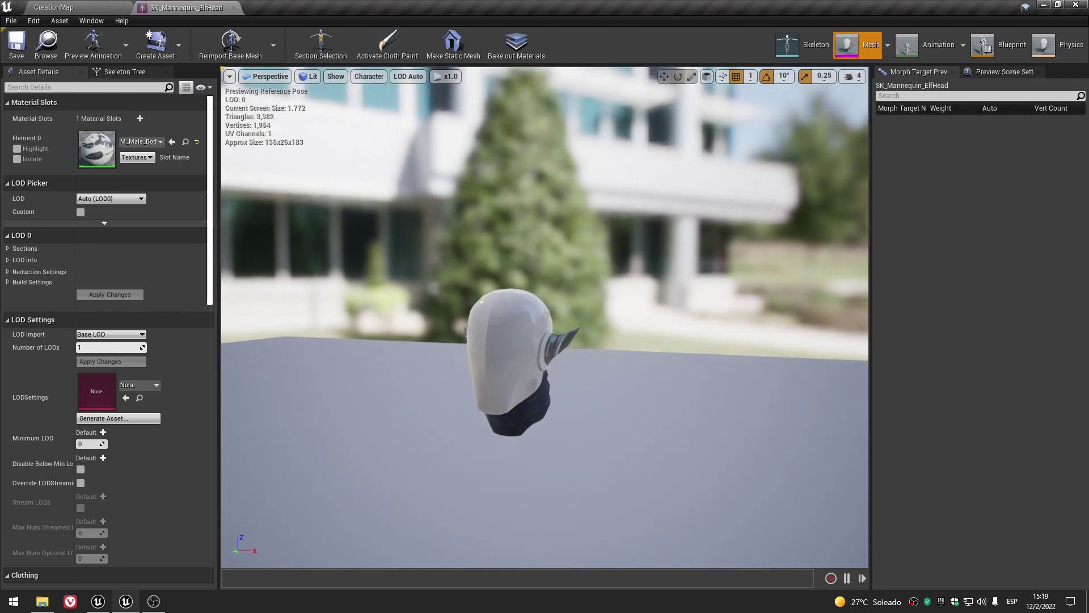
scroll(621, 244, up, 3)
scroll(664, 376, down, 3)
mouse_move(651, 373)
mouse_down()
mouse_move(642, 366)
mouse_move(651, 365)
mouse_up()
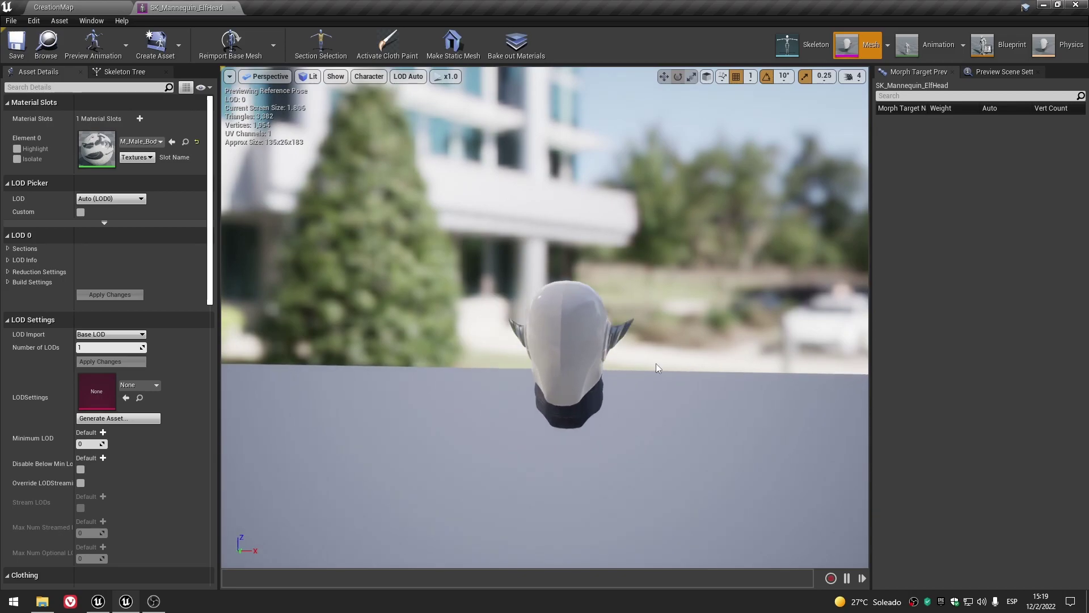
click(15, 46)
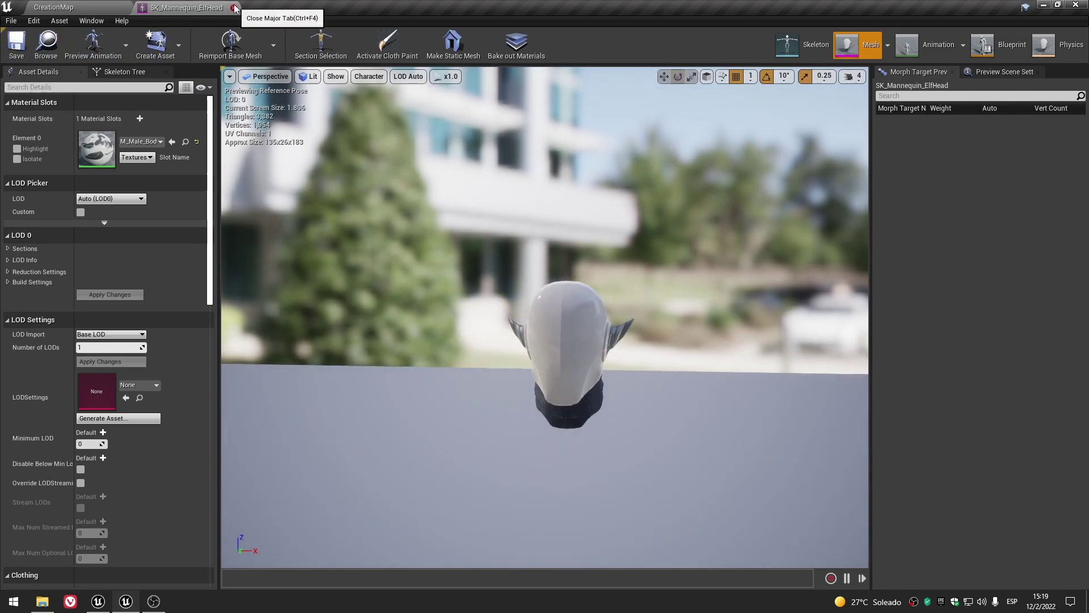
click(234, 7)
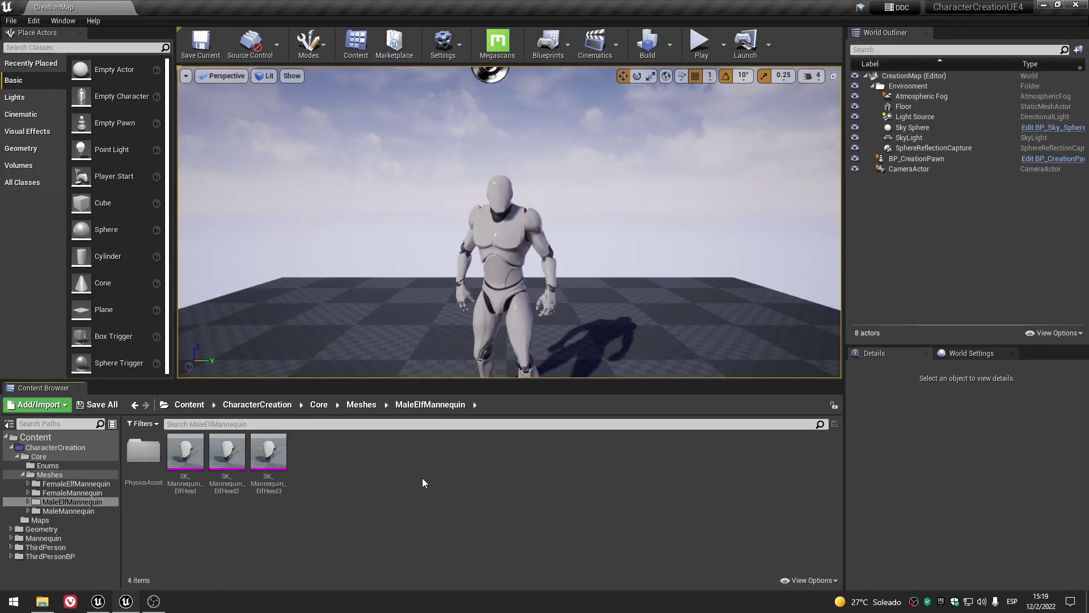
Step: Open FemaleElfMannequin in Unreal, then select the three FBX files in Explorer's ElfFemaleHead folder
click(361, 404)
double_click(144, 454)
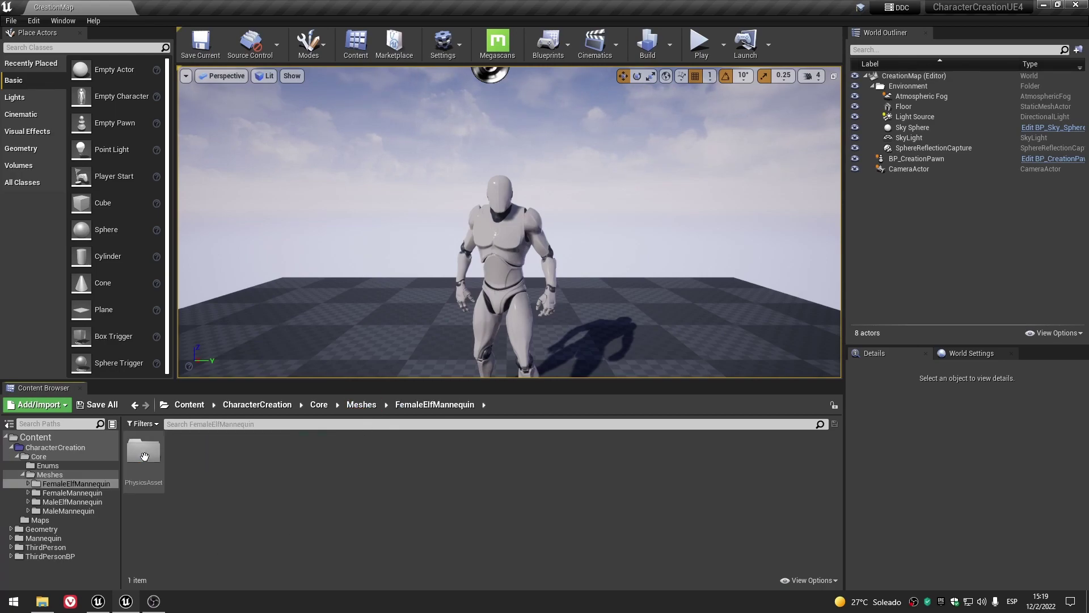
click(42, 601)
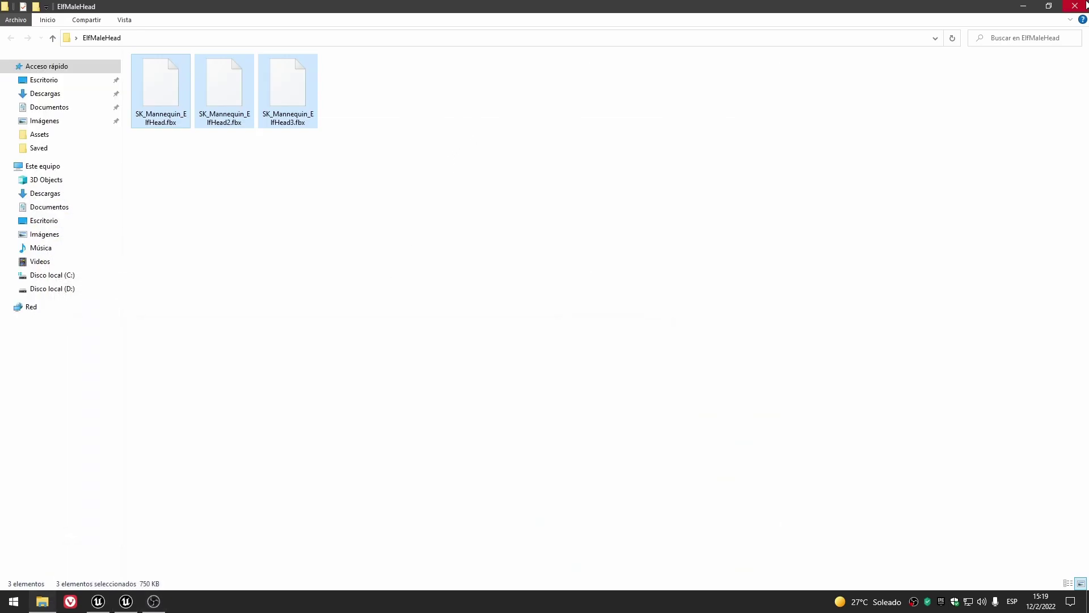
click(1075, 6)
double_click(323, 79)
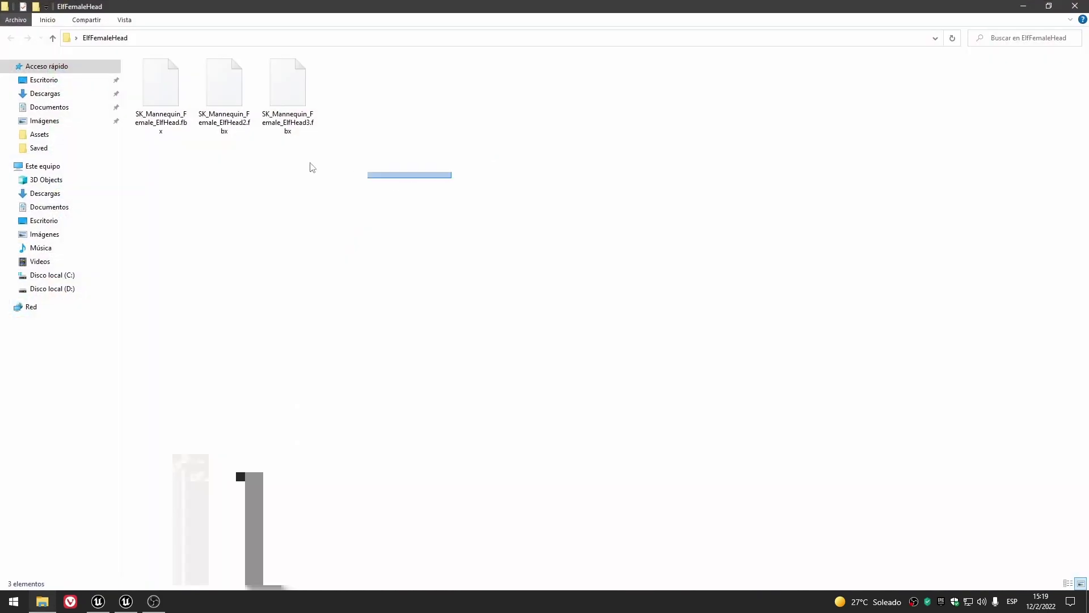
mouse_move(312, 167)
mouse_down()
mouse_move(171, 95)
mouse_move(352, 499)
mouse_up()
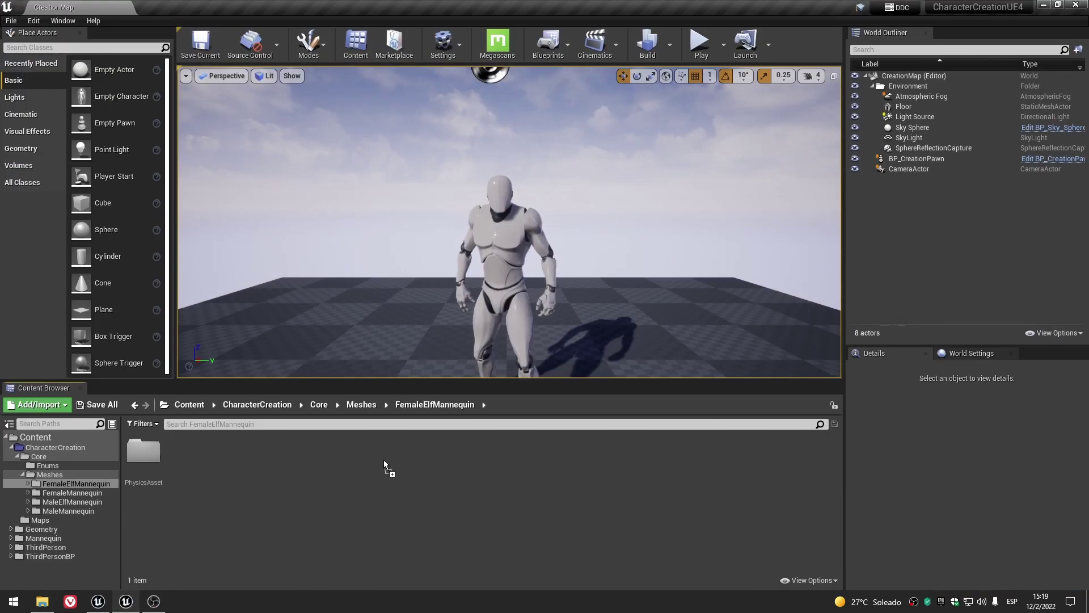
Step: Import the three female elf head FBX files using the UE4_Edited_Mannequin_Skeleton skeleton
drag(384, 459, 383, 460)
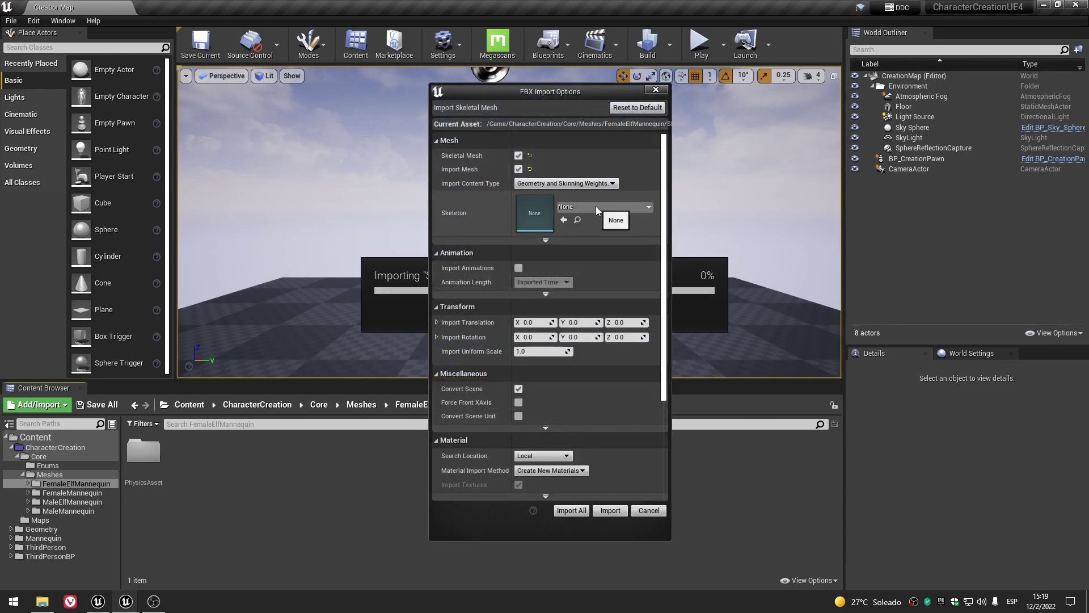
click(596, 208)
click(612, 295)
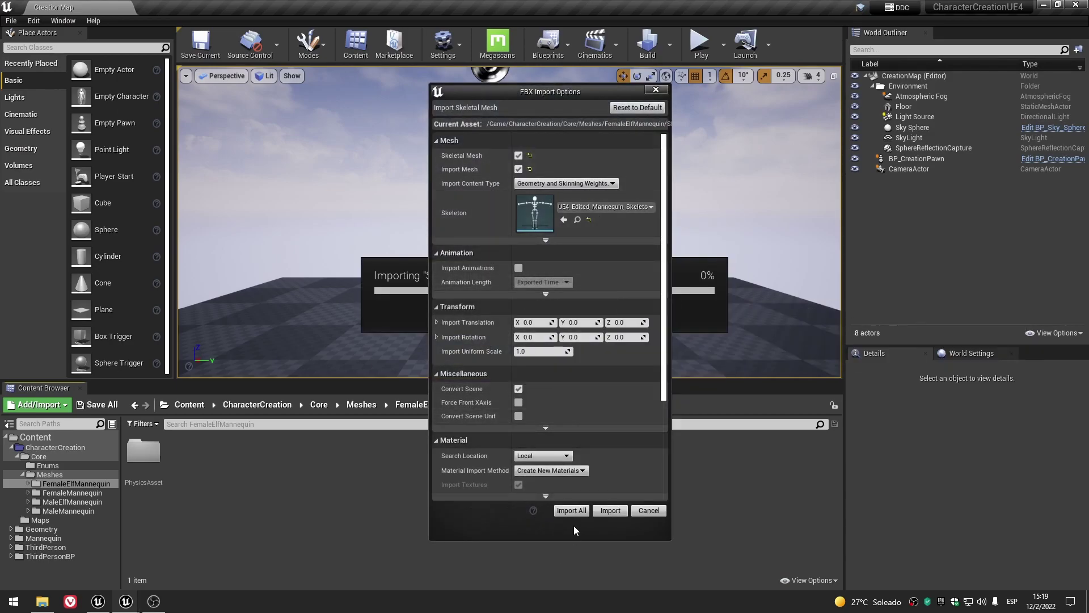
click(571, 510)
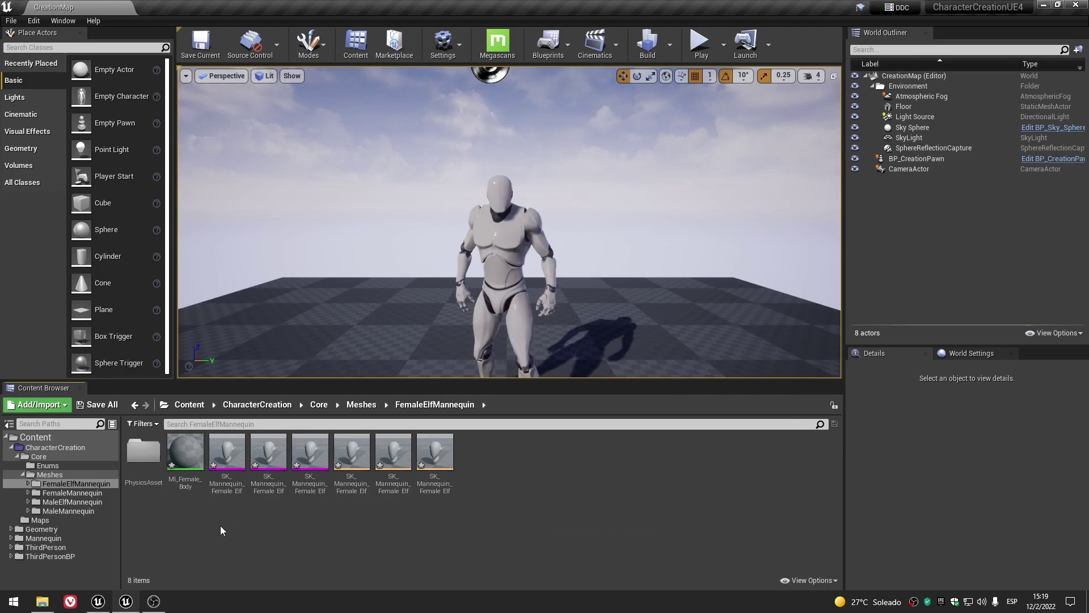
Step: Save all the newly imported female elf head assets
click(96, 404)
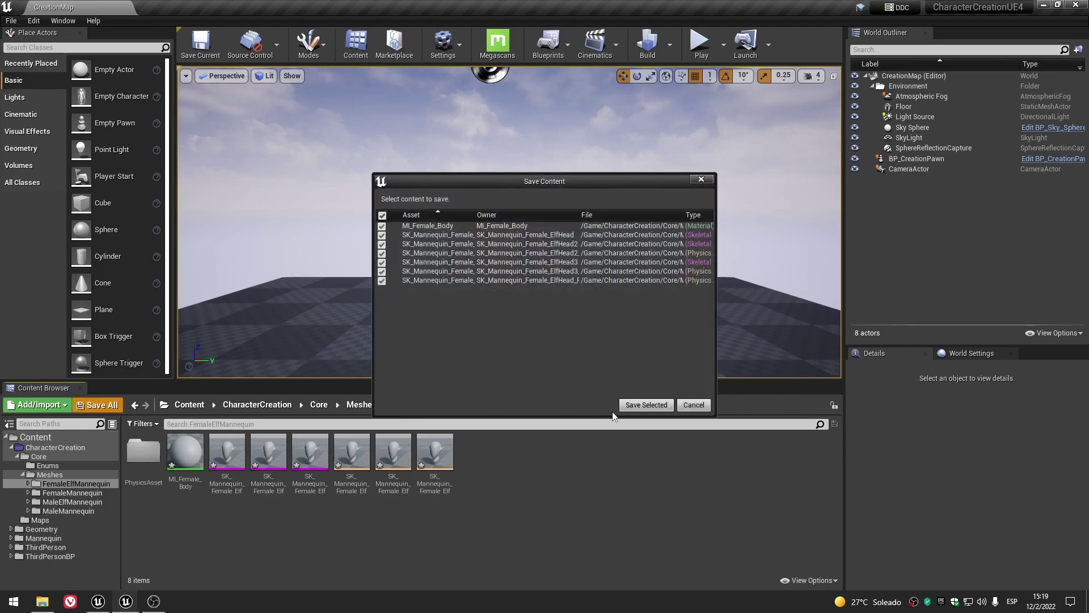
click(630, 405)
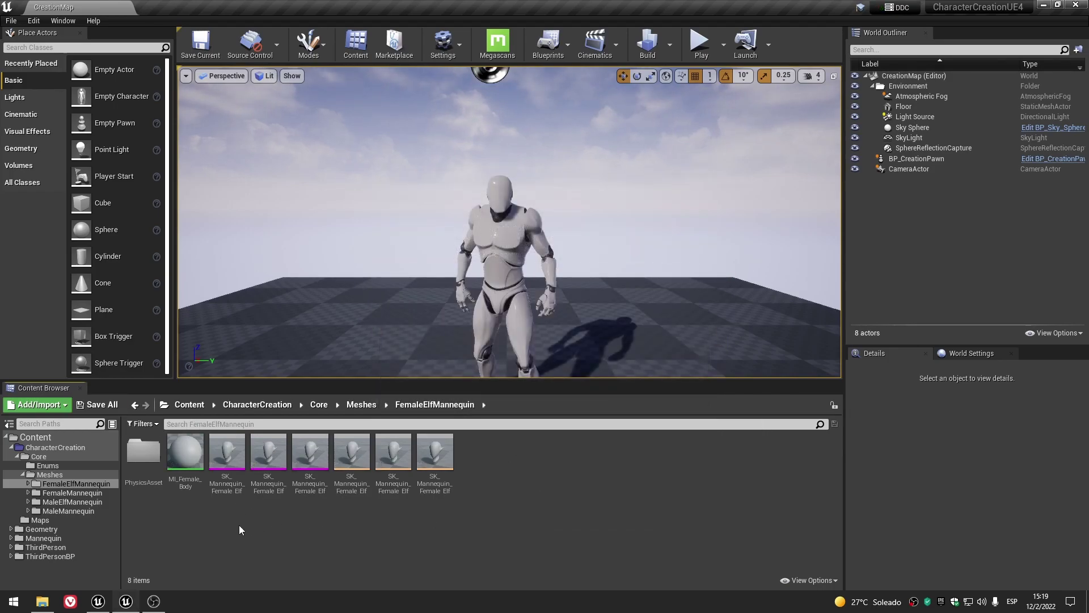
click(358, 463)
Step: Move the three female elf head physics assets into the PhysicsAsset folder
shift+click(432, 463)
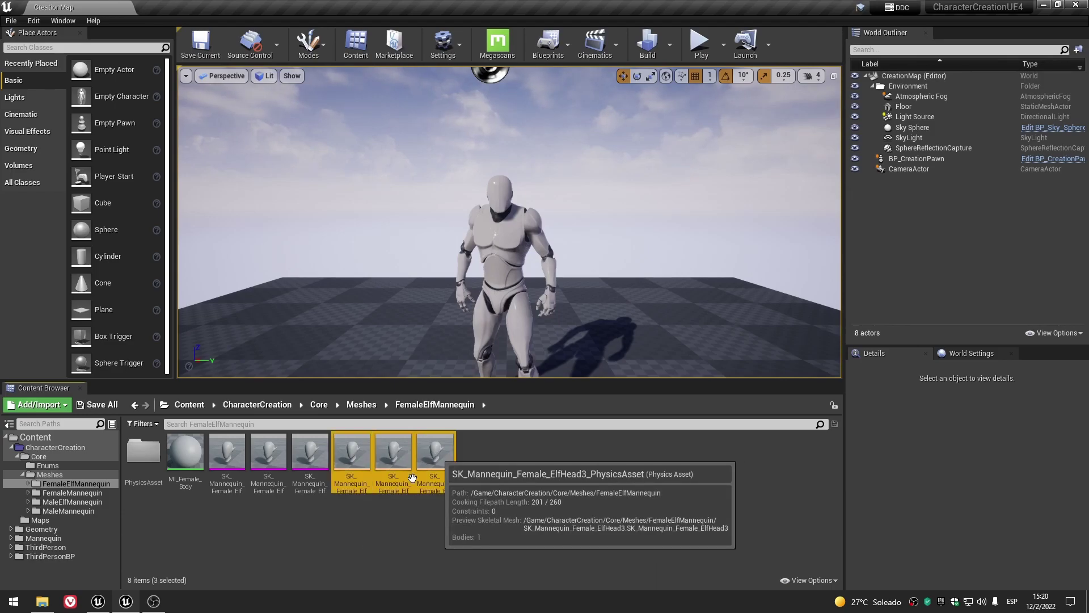
drag(413, 478, 161, 456)
click(176, 464)
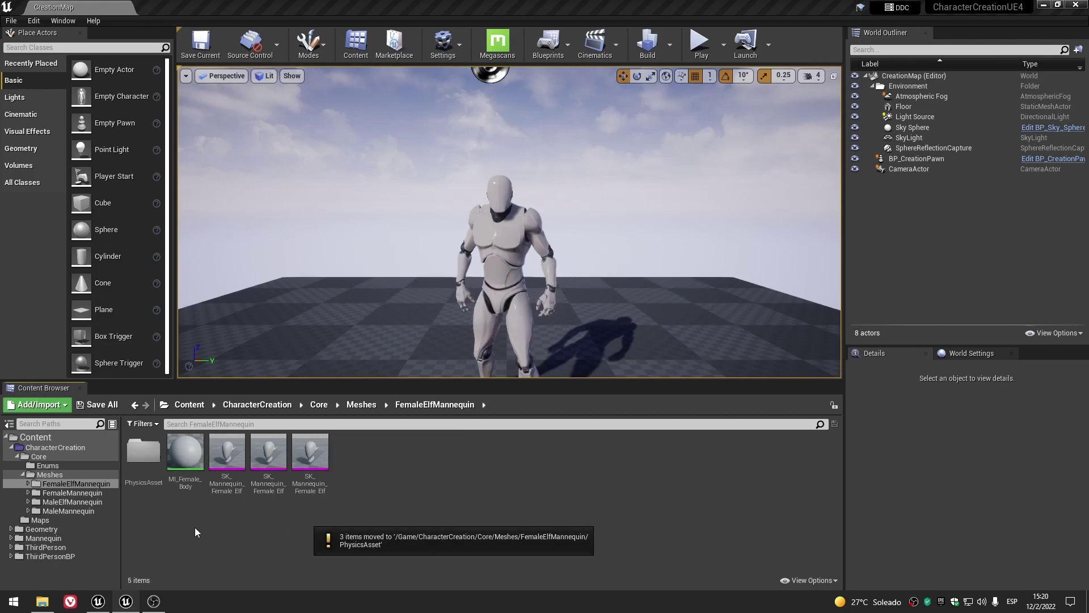
Step: Start deleting MI_Female_Body, then cancel so it stays in FemaleElfMannequin
click(181, 458)
key(Delete)
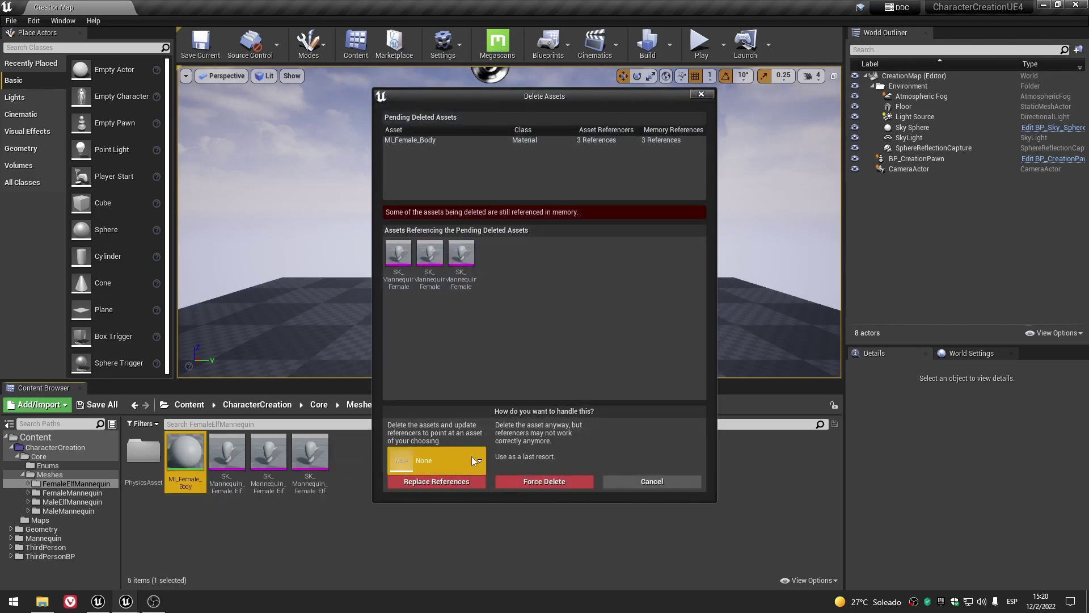
click(472, 460)
click(234, 523)
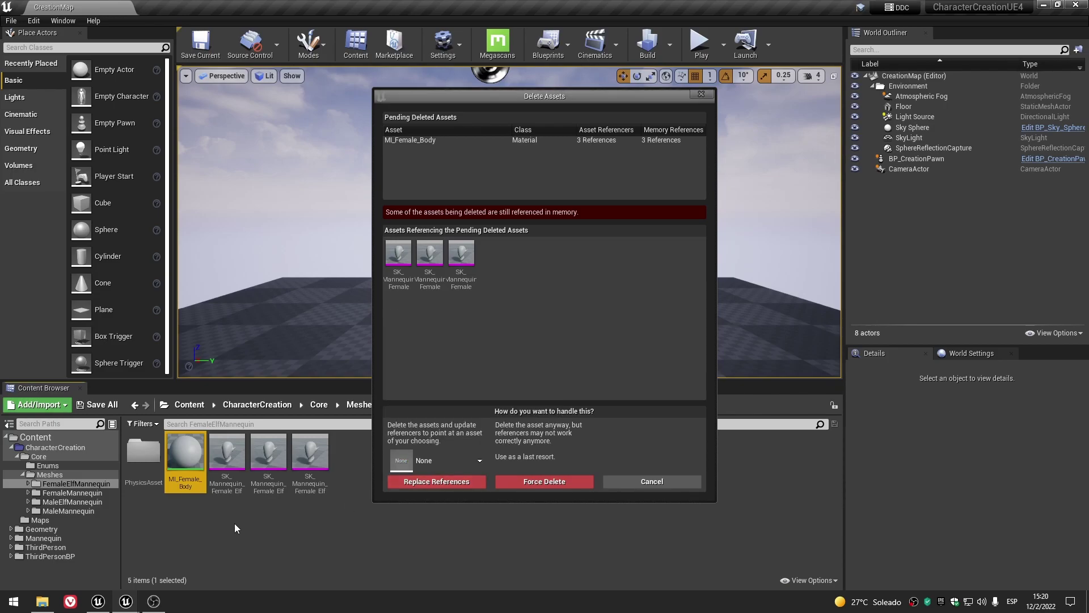
click(652, 481)
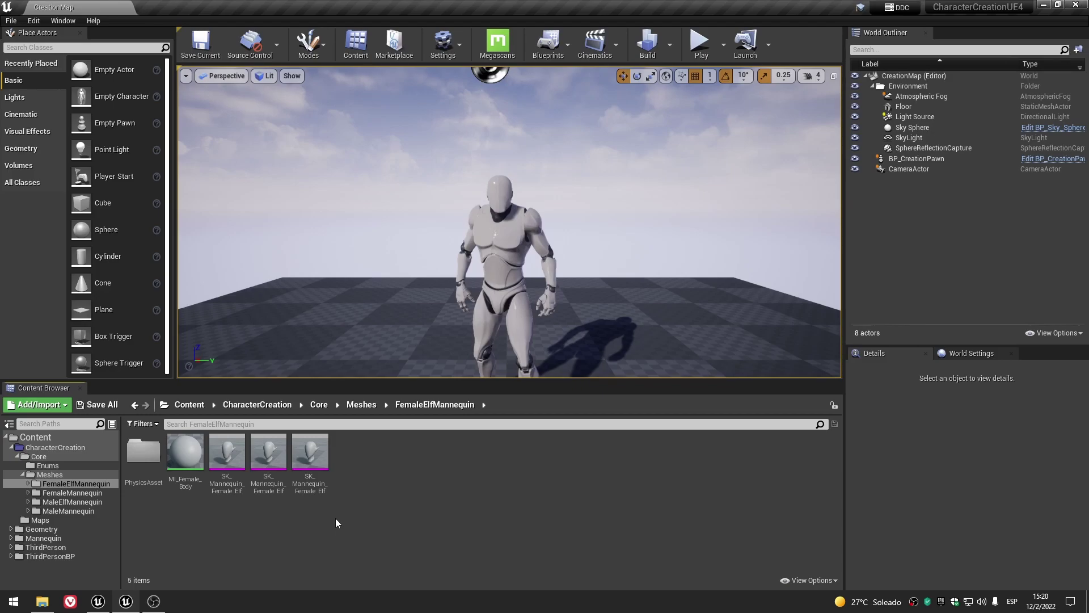
Step: Open SK_Mannequin_Female_ElfHead and select MI_Female_Body in Mannequin/Character/Materials
double_click(236, 448)
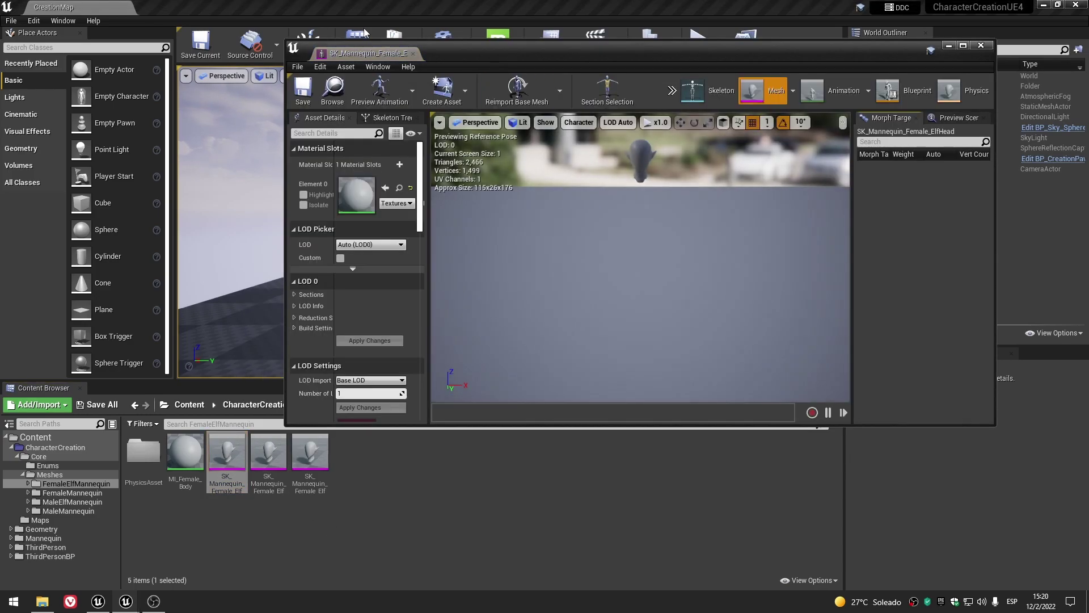
drag(362, 56, 240, 20)
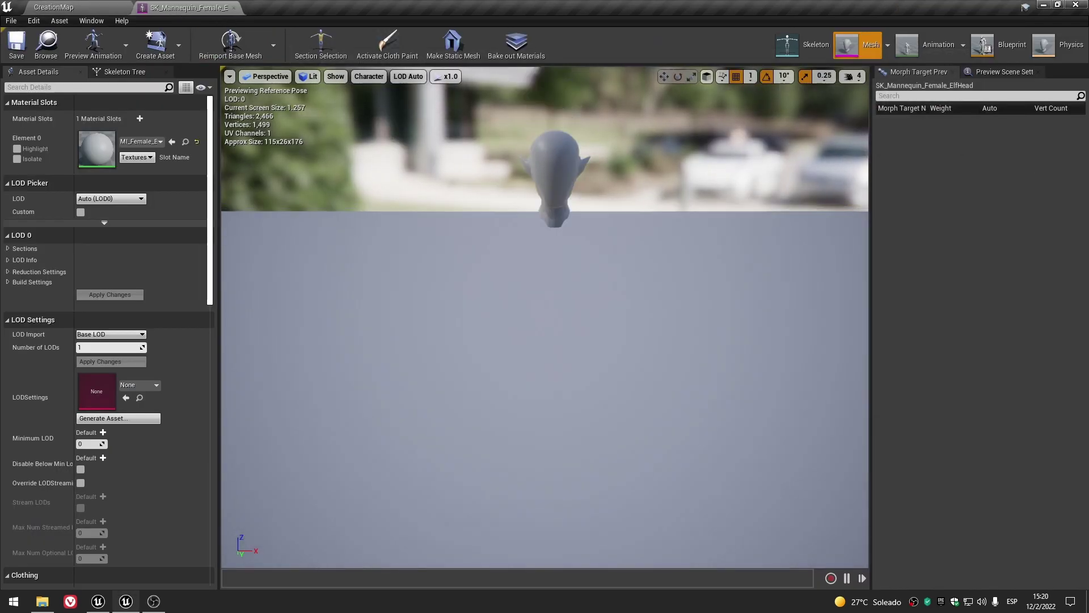
click(48, 6)
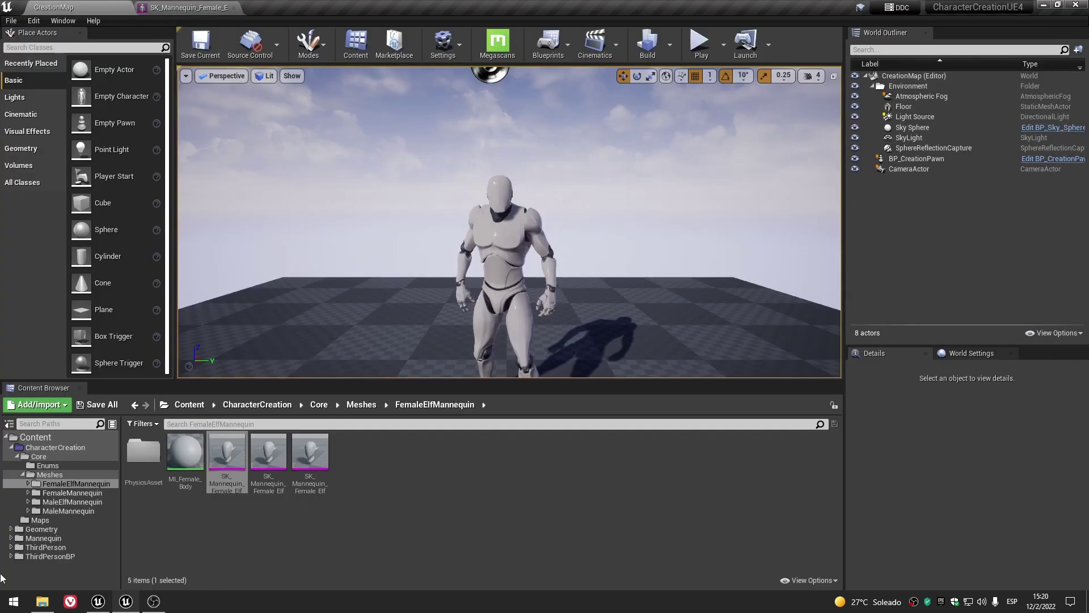
click(50, 538)
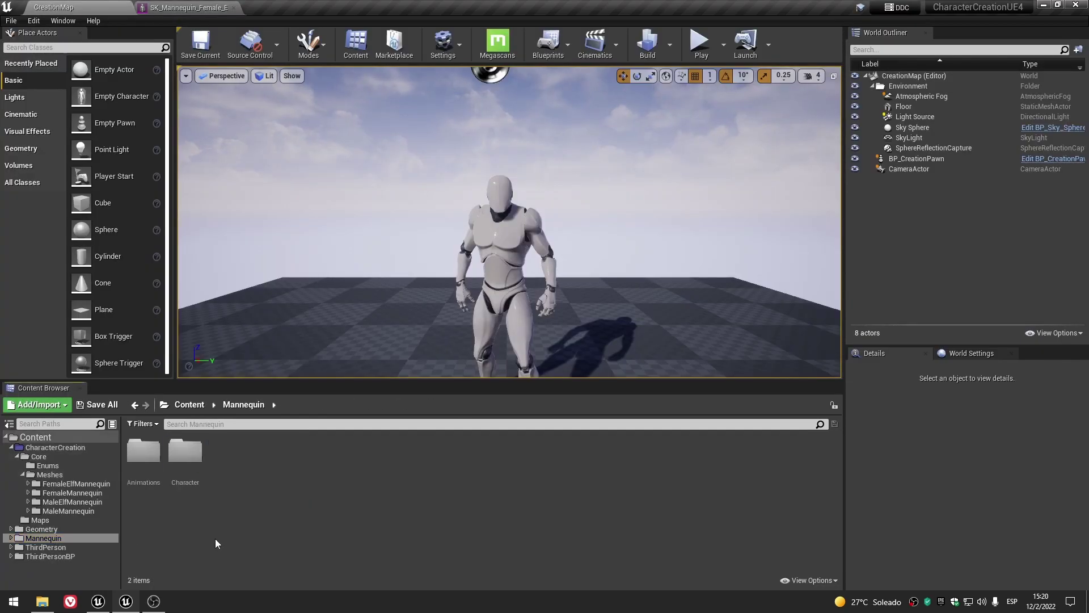
double_click(185, 451)
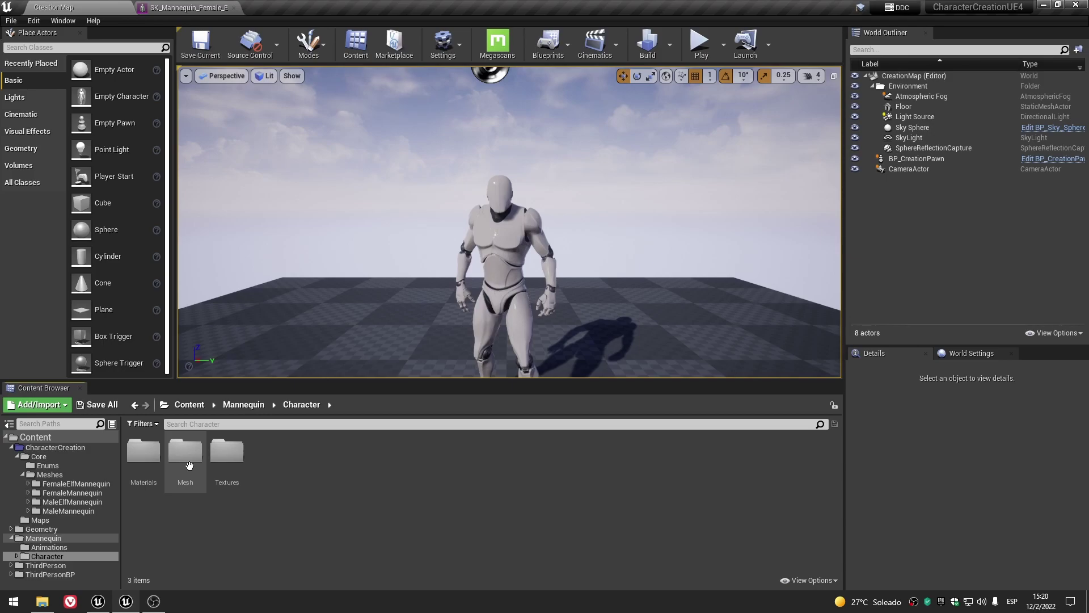
double_click(152, 465)
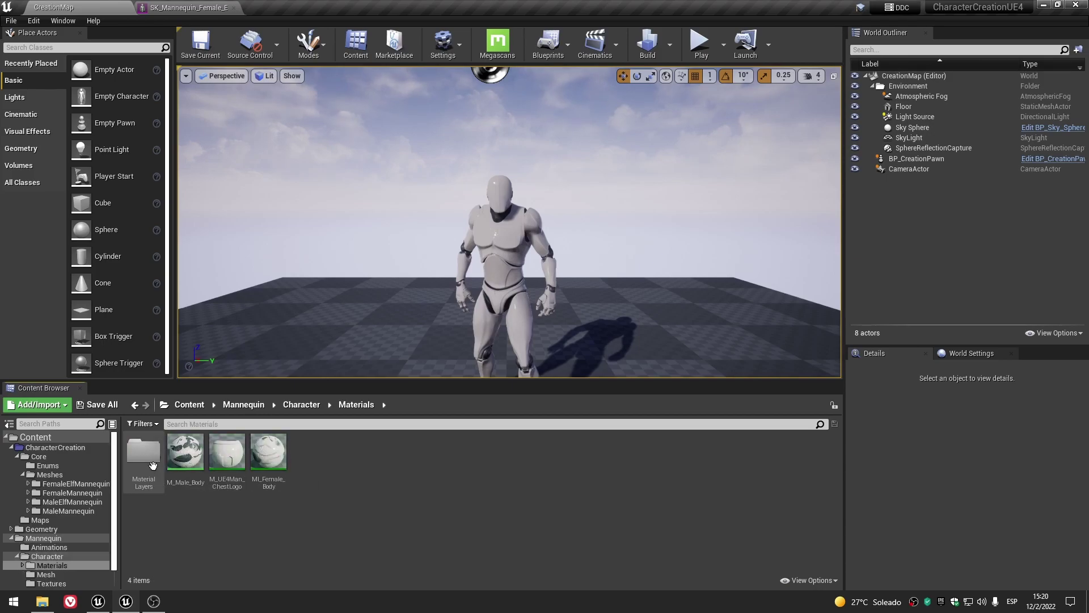
click(271, 455)
Step: Assign MI_Female_Body to the head's Element 0 and save the mesh
click(187, 7)
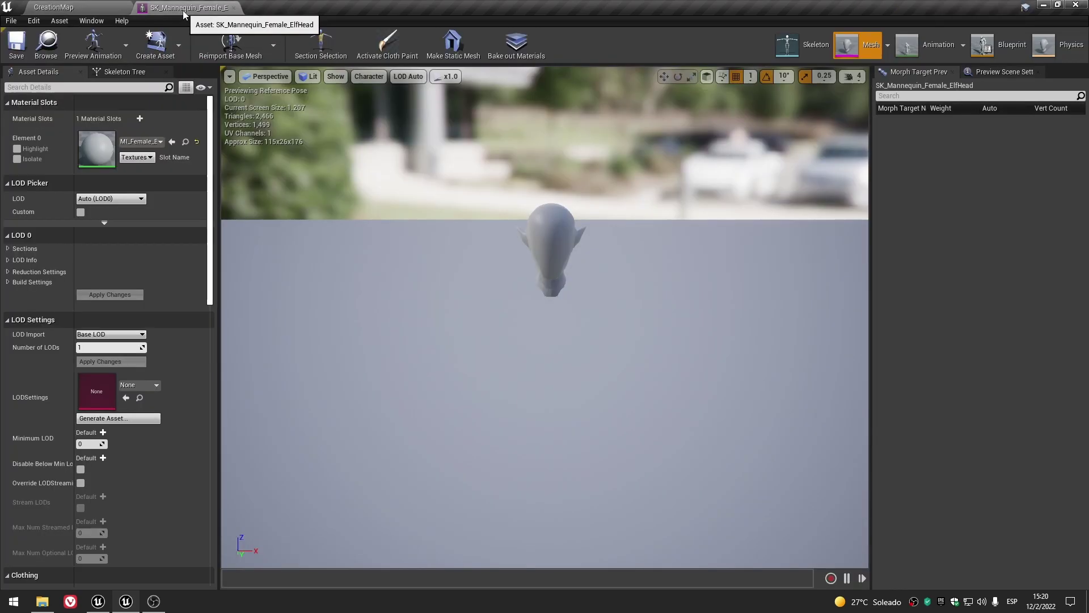
click(172, 142)
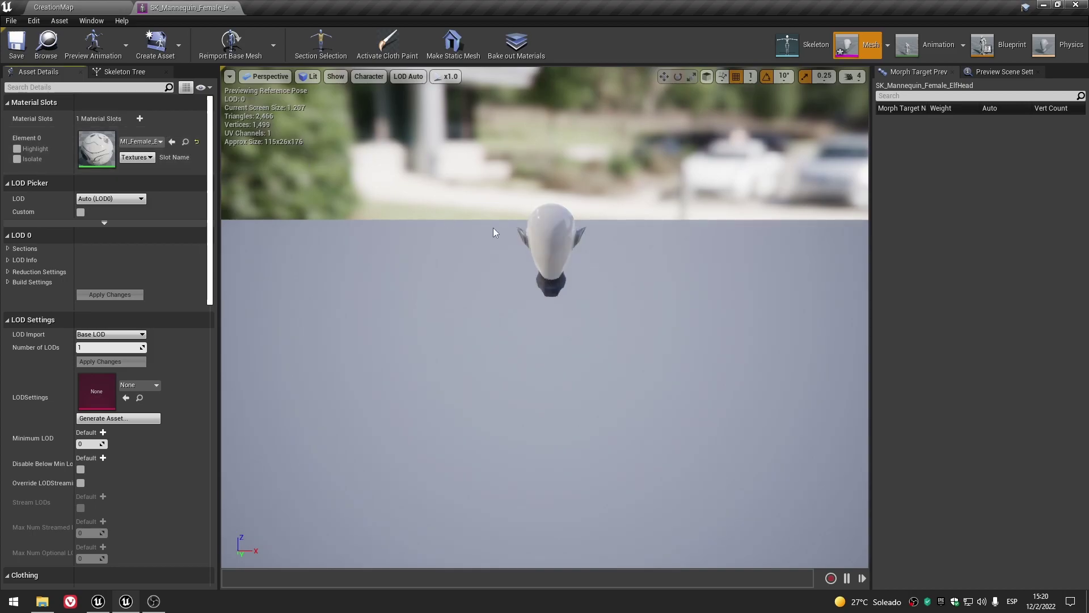
scroll(505, 236, up, 3)
mouse_move(515, 247)
right_down()
mouse_move(549, 253)
mouse_move(542, 246)
right_up()
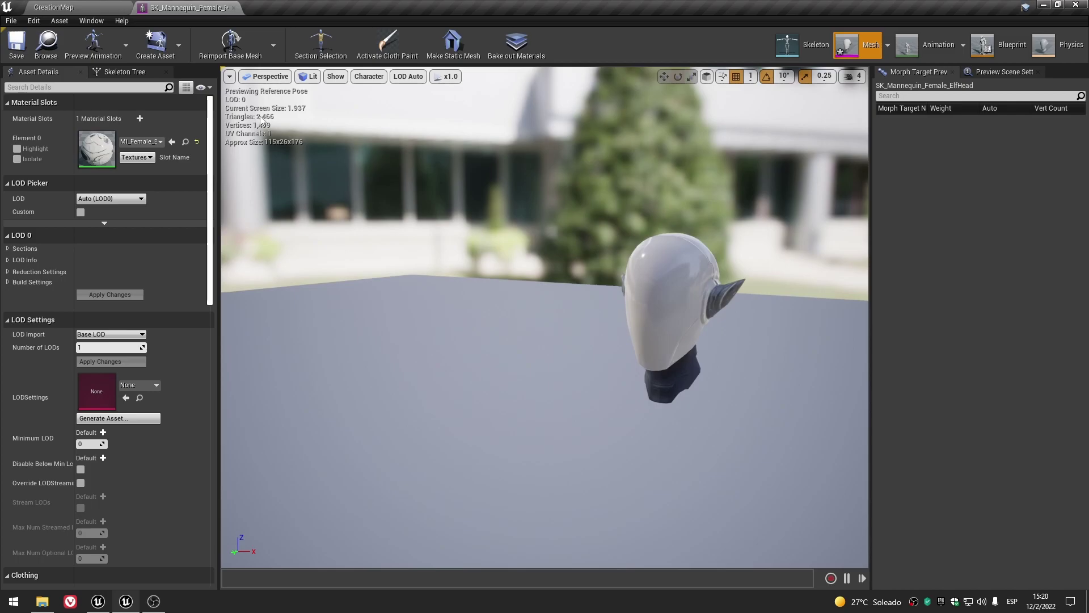
click(10, 44)
Step: Open the ElfHead2 and ElfHead3 meshes in docked mesh editors
click(31, 6)
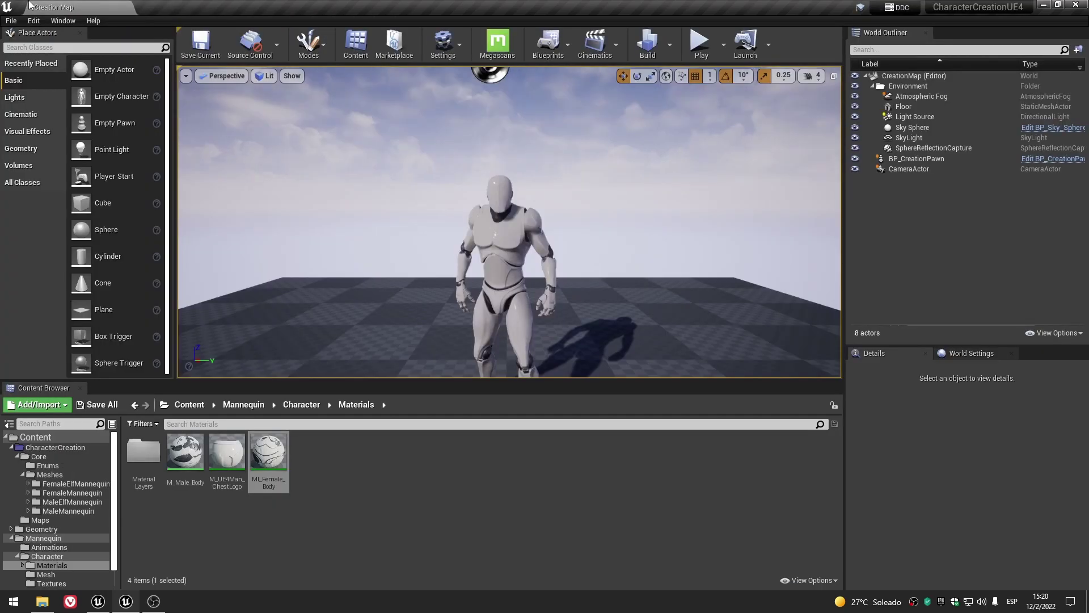
click(63, 492)
click(64, 483)
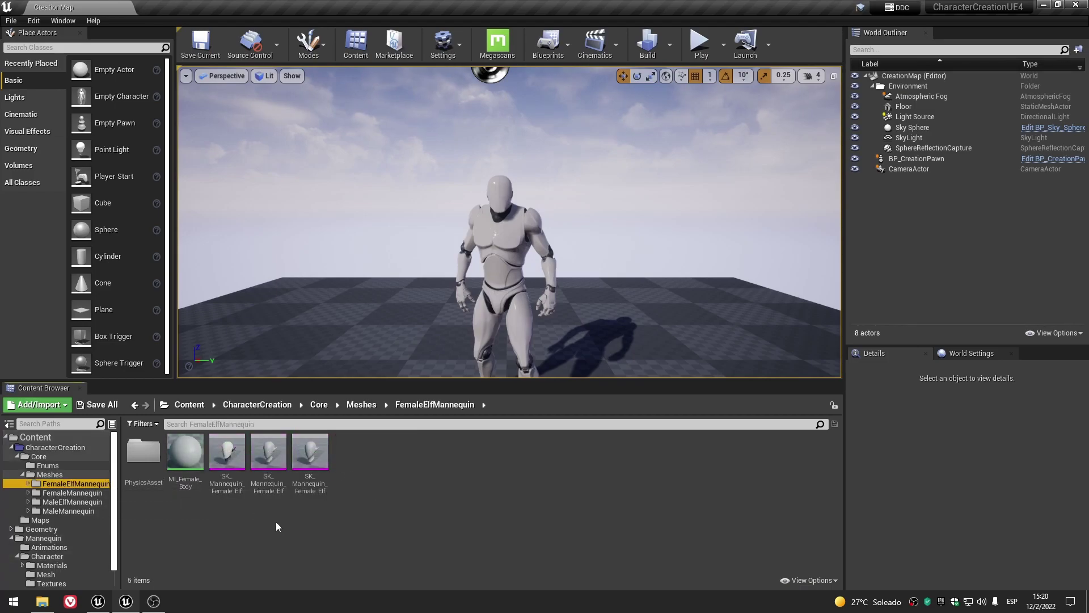
double_click(268, 452)
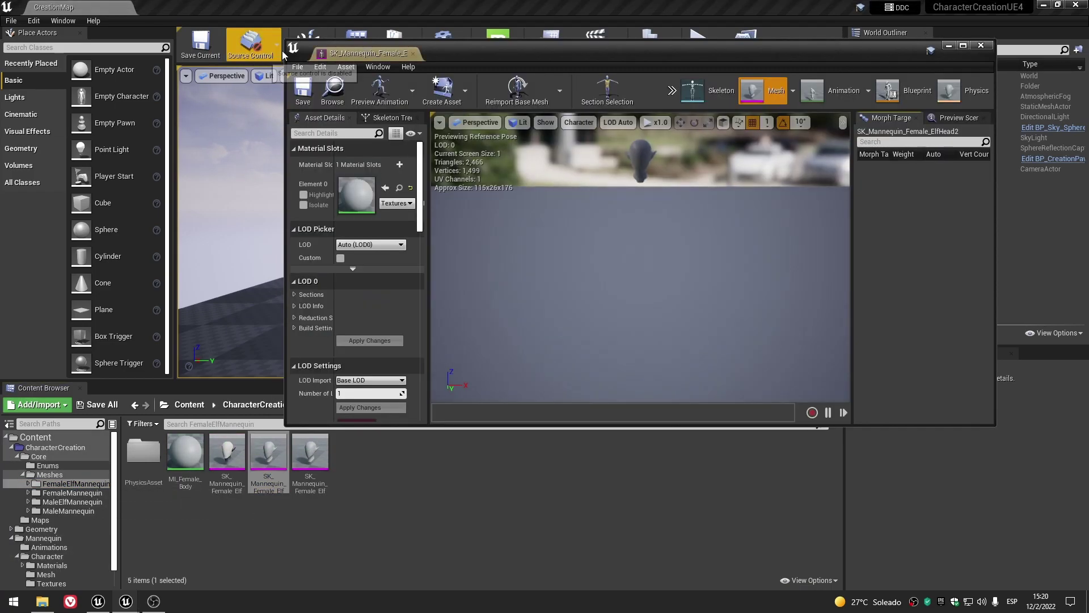
drag(385, 56, 188, 7)
click(54, 7)
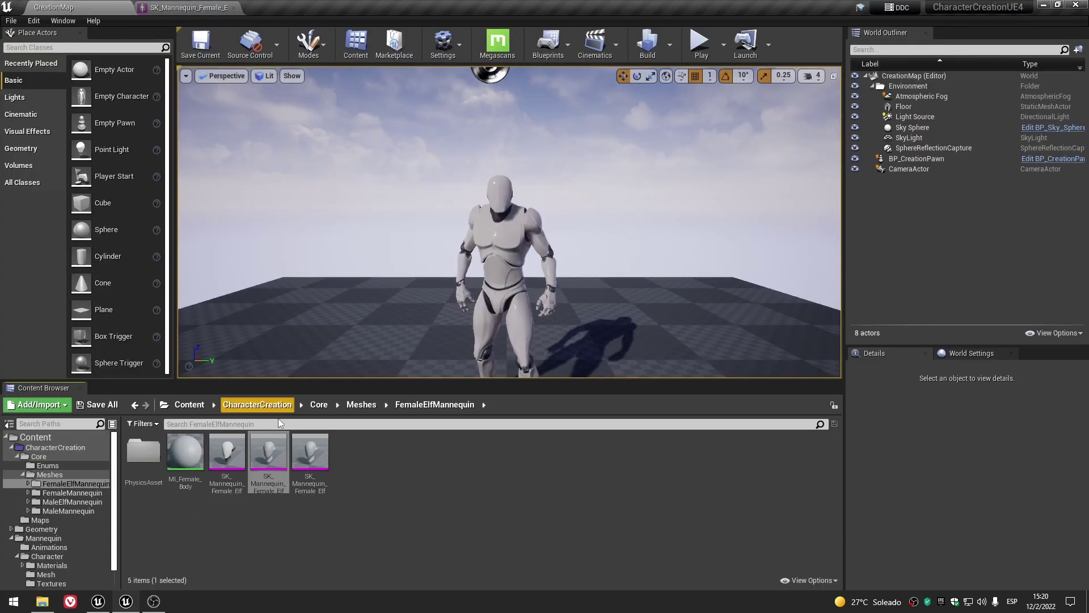
click(326, 460)
double_click(325, 460)
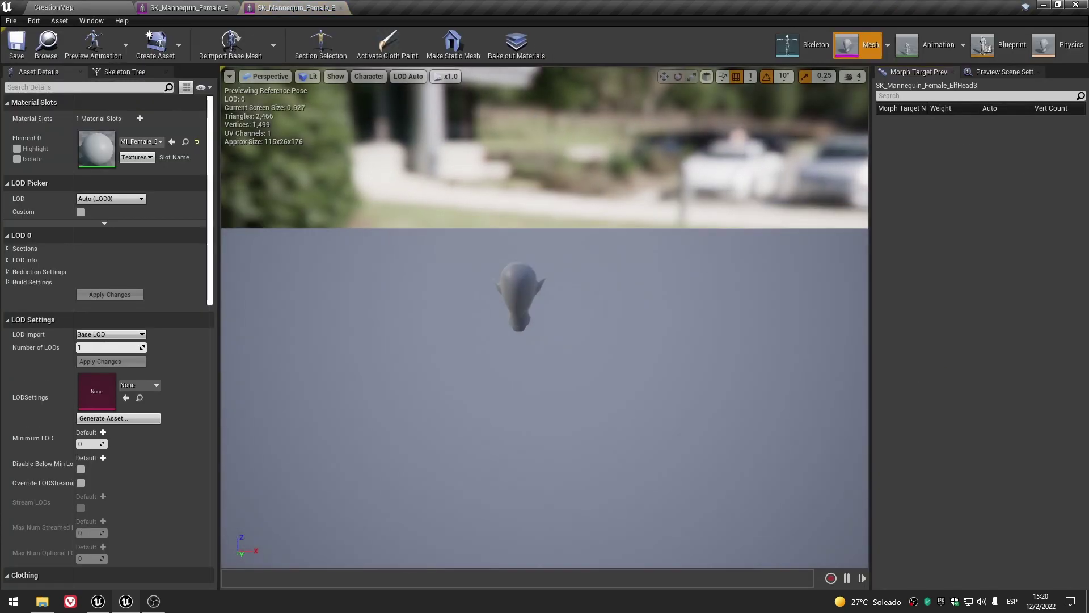
click(187, 7)
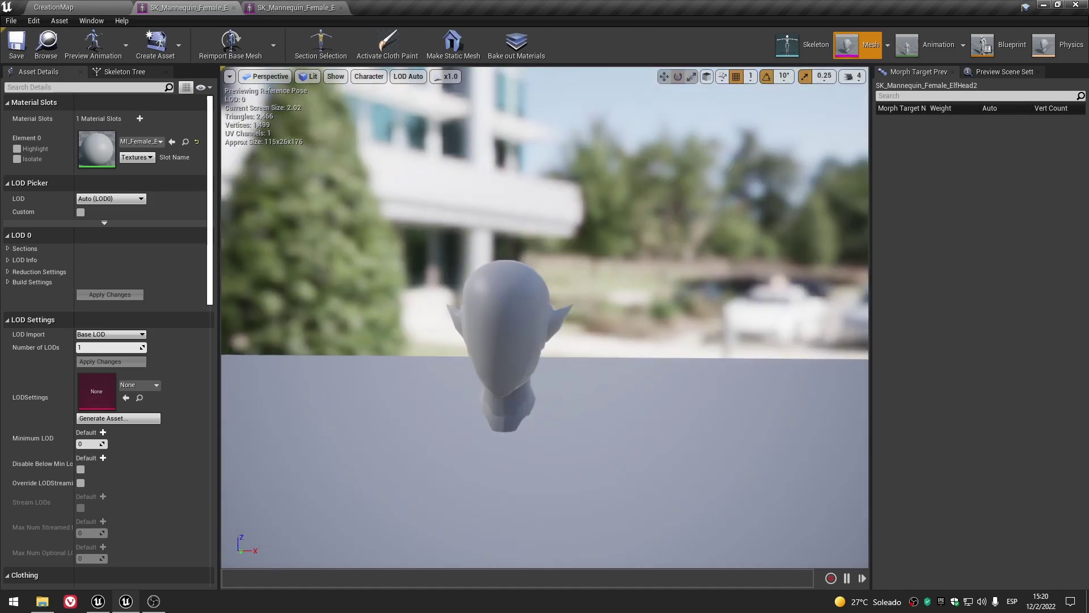
Step: Select MI_Female_Body in Mannequin Materials, assign it to ElfHead2, and save
click(73, 6)
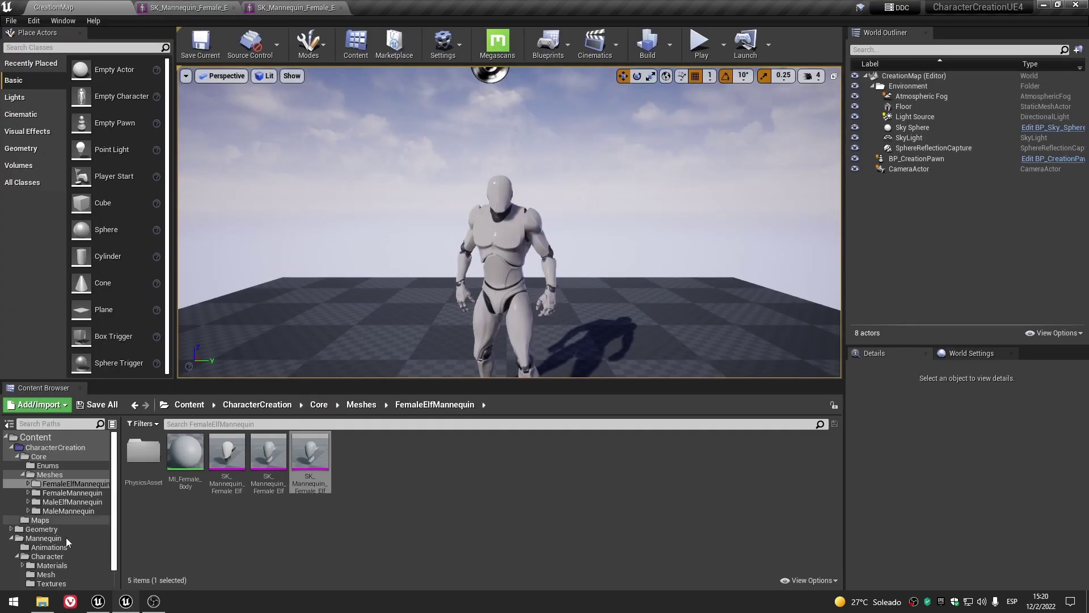
scroll(62, 537, down, 1)
click(53, 545)
click(268, 454)
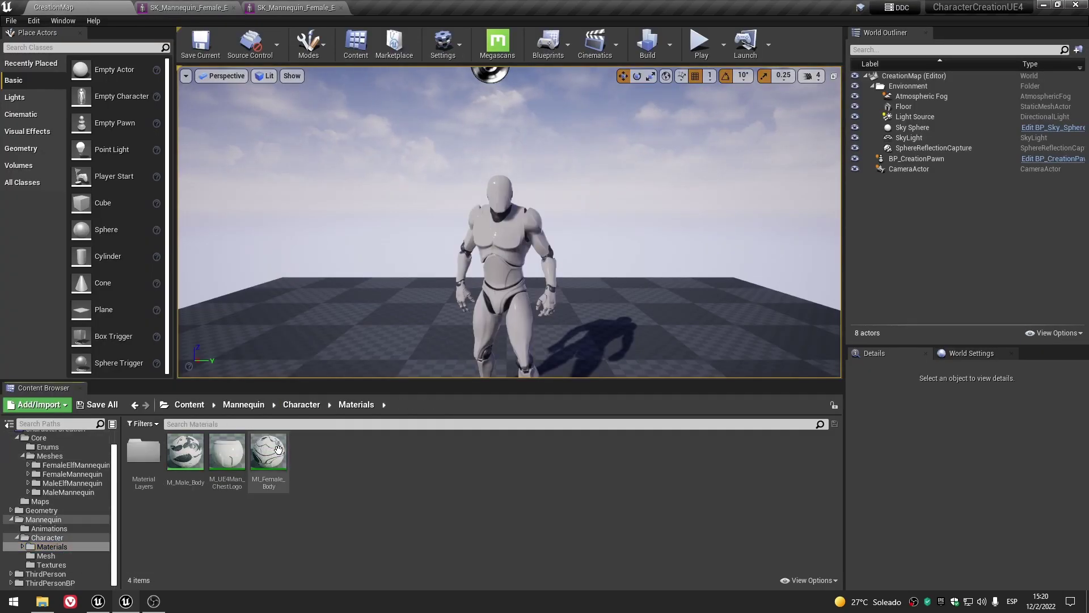
click(208, 6)
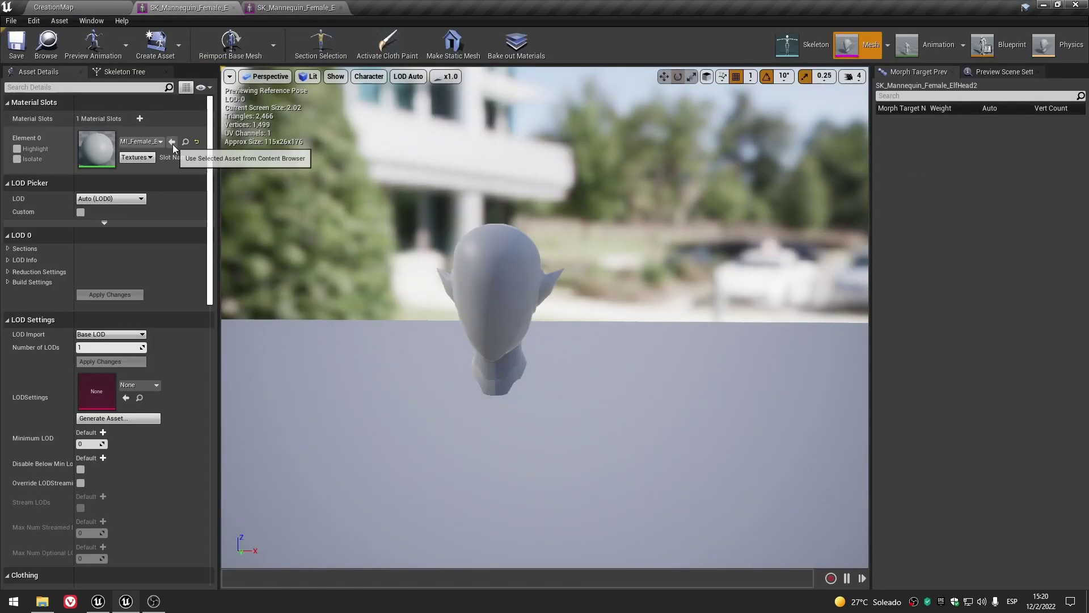
click(172, 143)
click(7, 50)
Step: Assign MI_Female_Body to ElfHead3's Element 0 and save the mesh
click(295, 7)
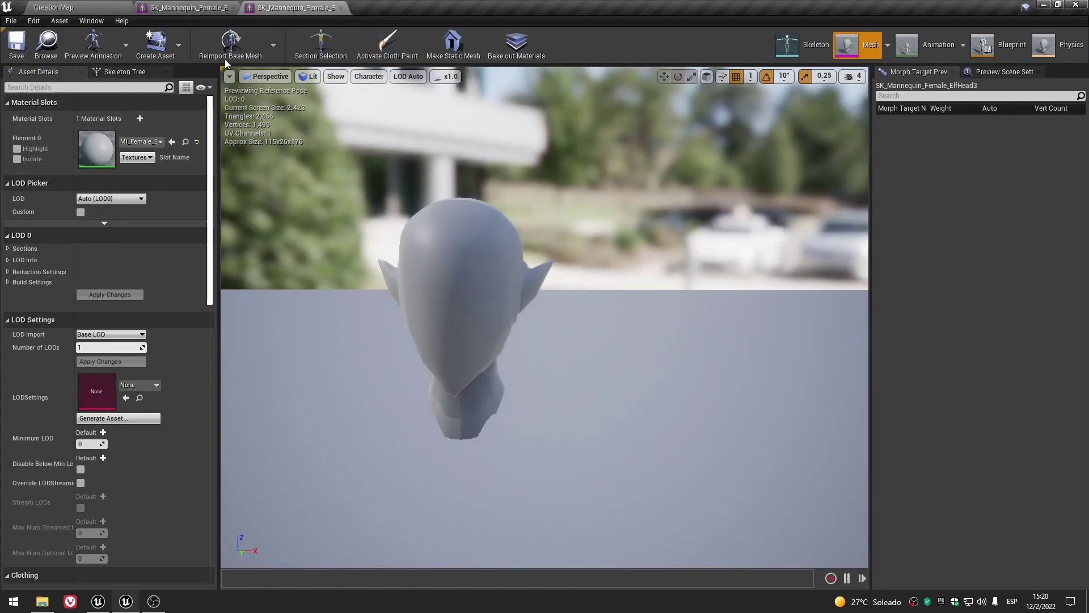
click(173, 142)
click(16, 44)
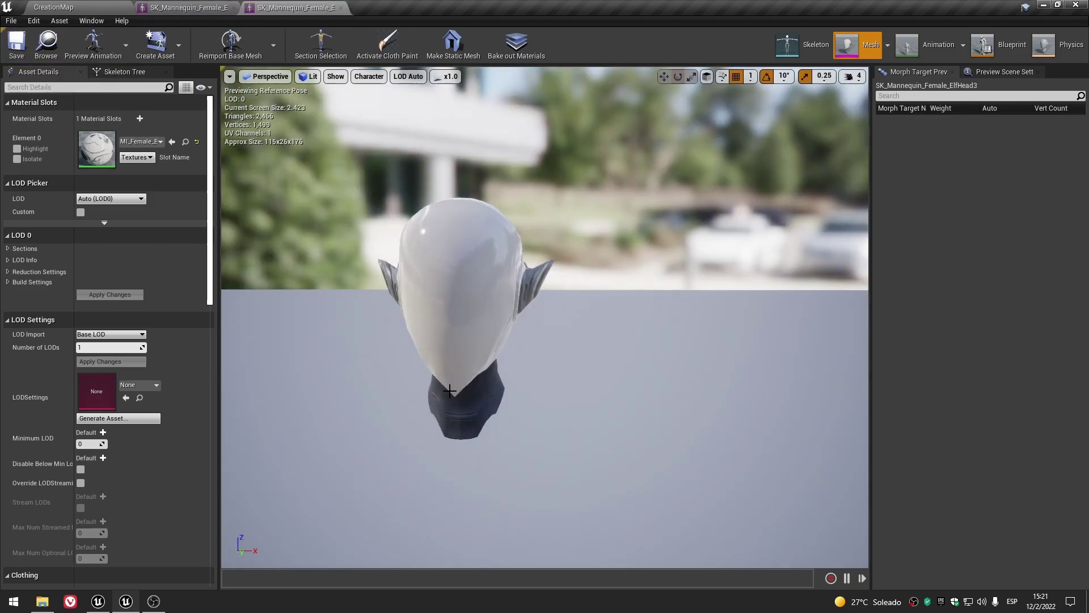
Step: Close both elf head mesh editors and clear the browser selection
click(234, 7)
click(234, 8)
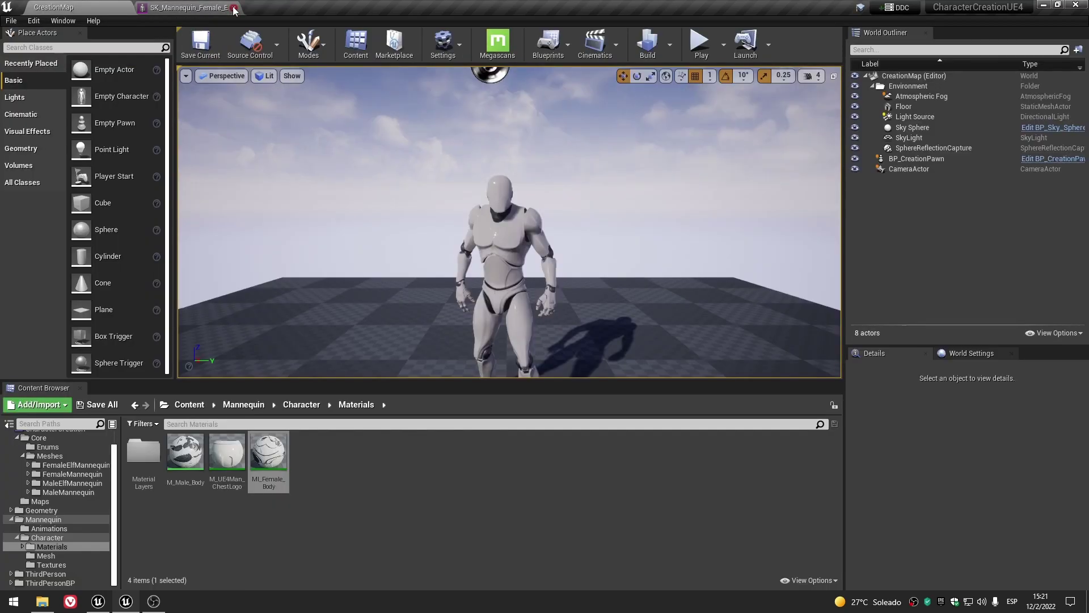
click(235, 8)
click(338, 548)
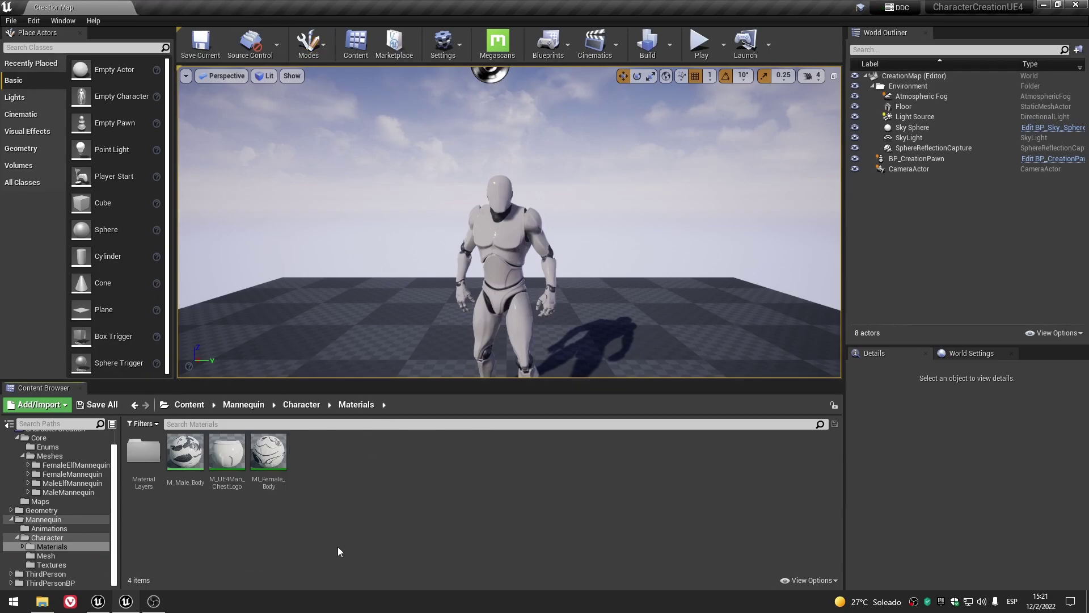
Step: Delete the MI_Female_Body copy from the FemaleElfMannequin folder
click(11, 520)
click(72, 493)
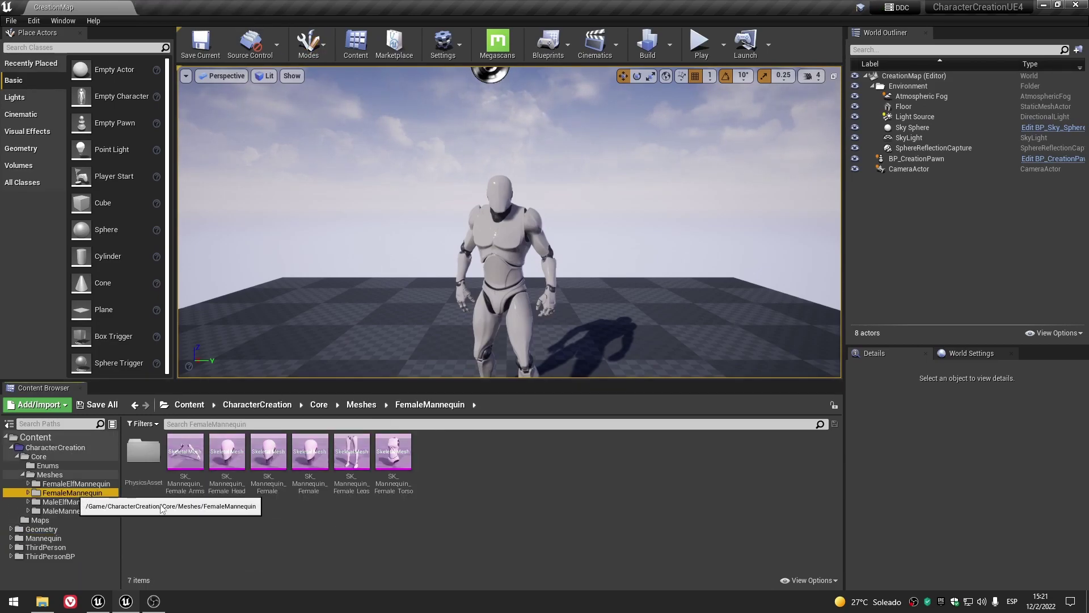
click(61, 484)
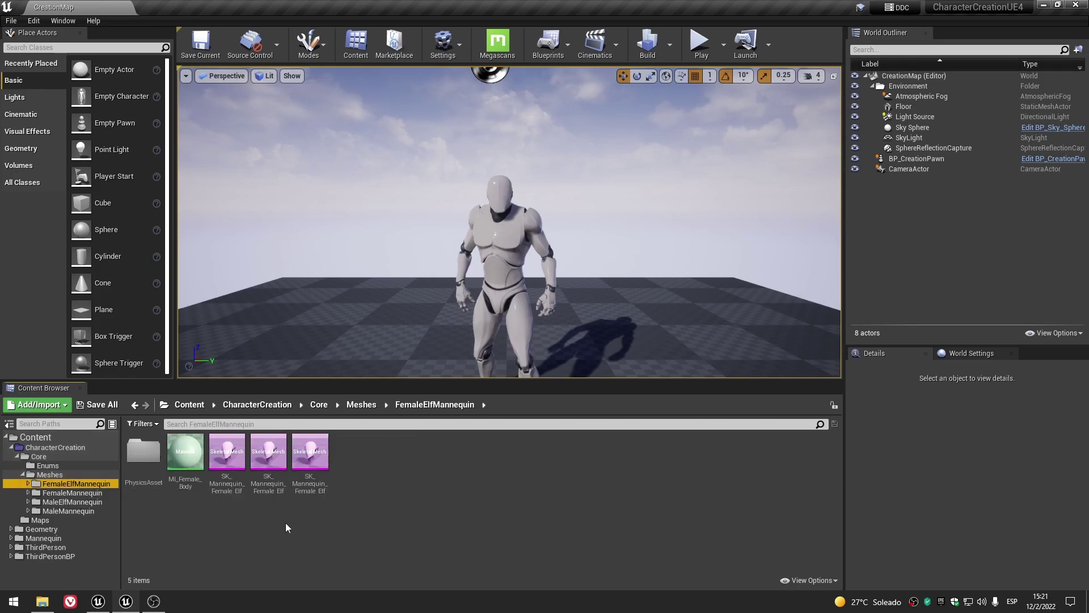
click(186, 454)
key(Delete)
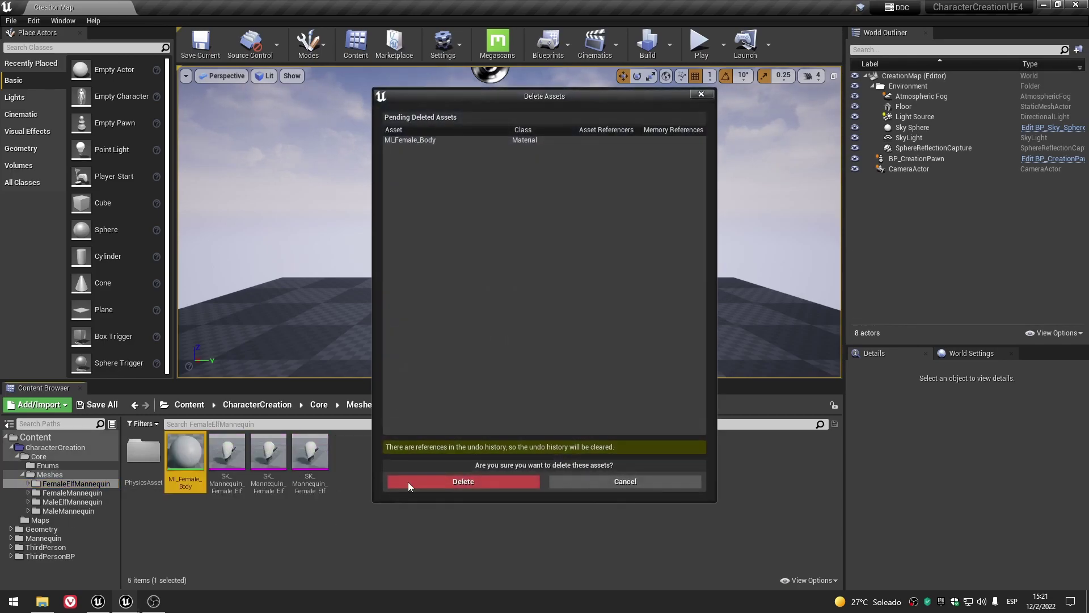
click(465, 481)
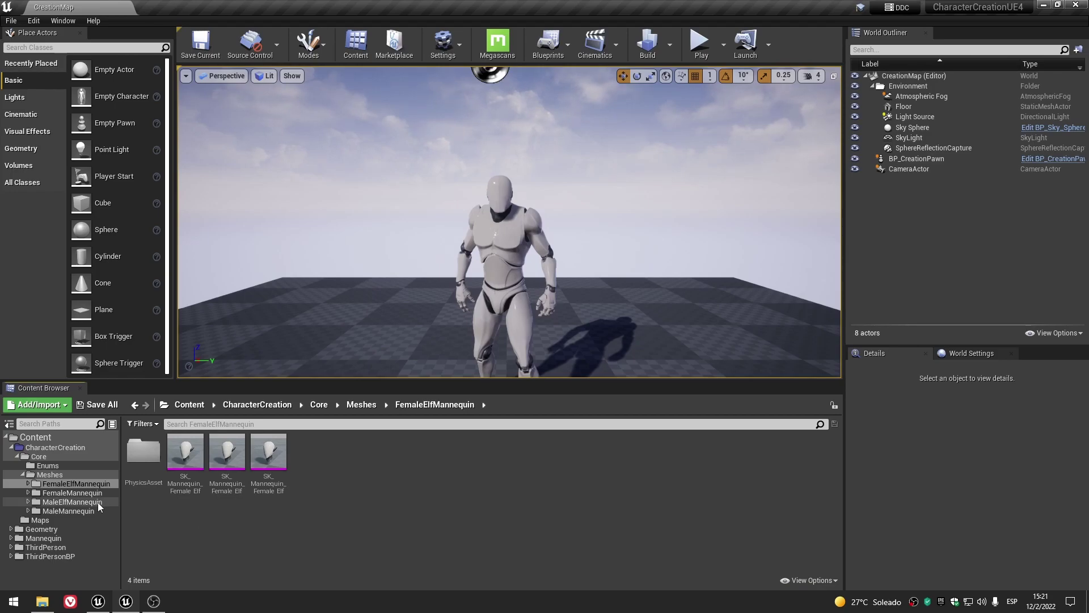
Step: Create a new folder named Materials inside CharacterCreation/Core
click(73, 501)
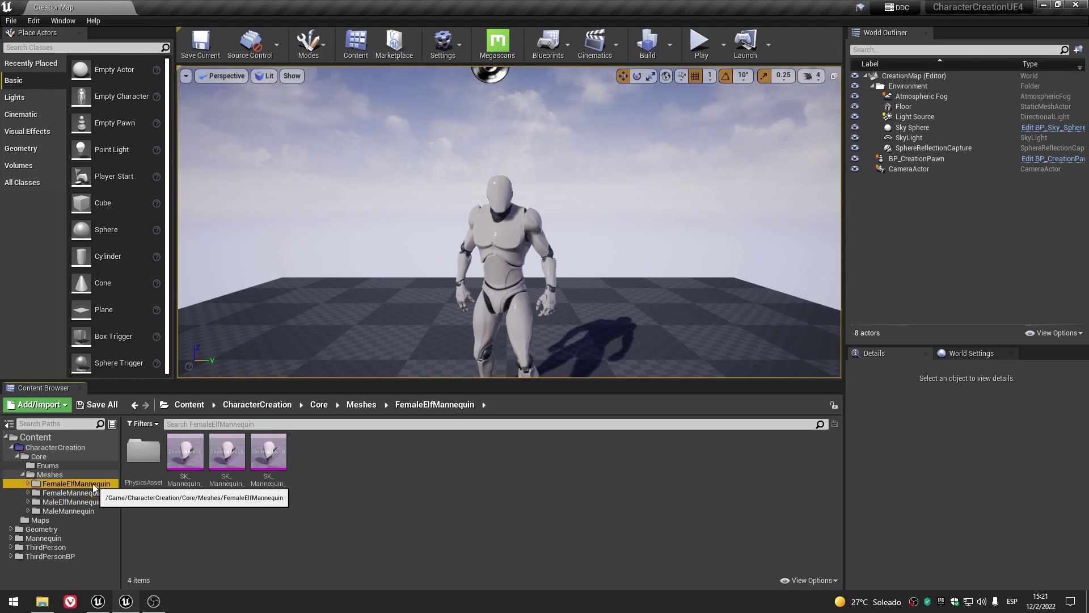
click(262, 507)
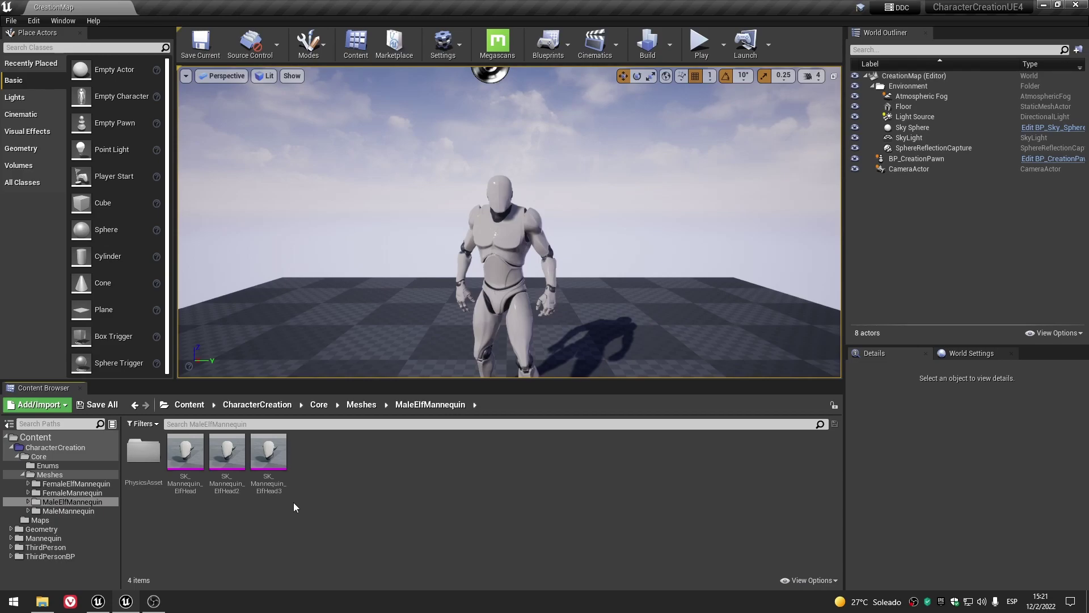
click(360, 405)
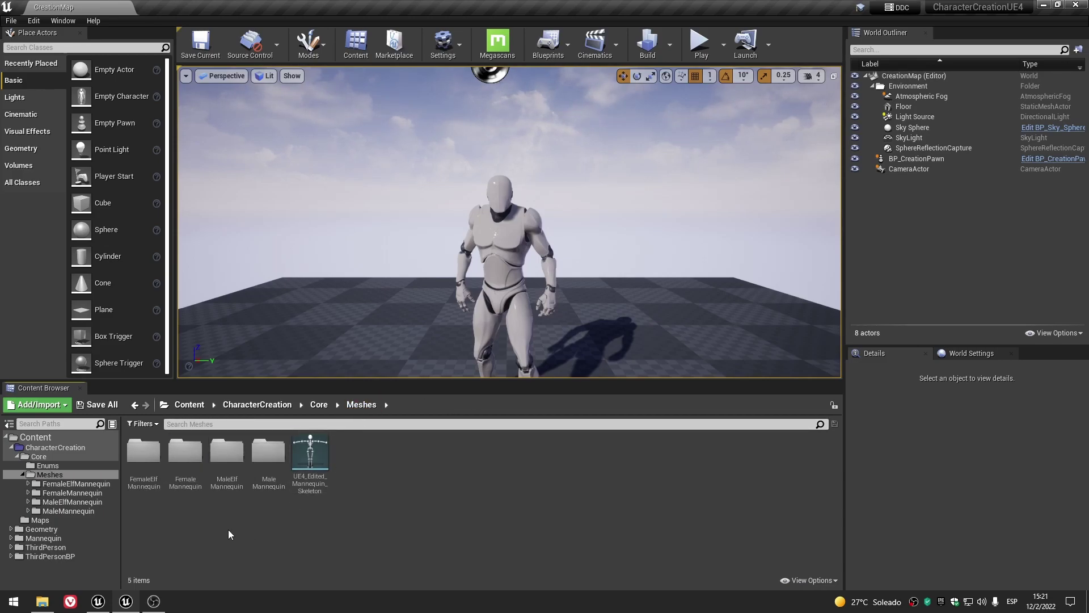
click(22, 475)
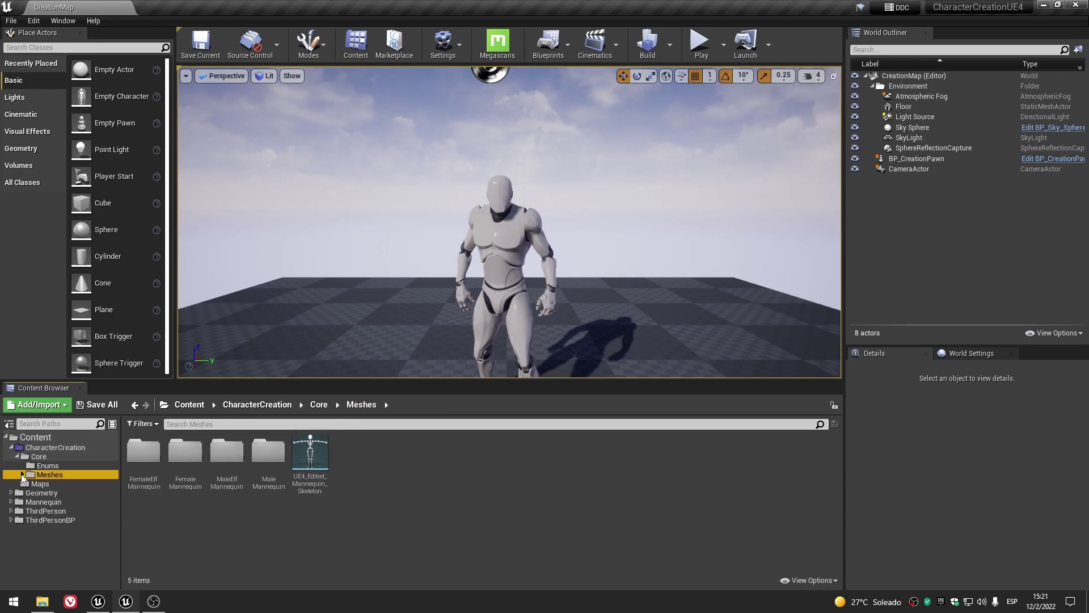
click(39, 456)
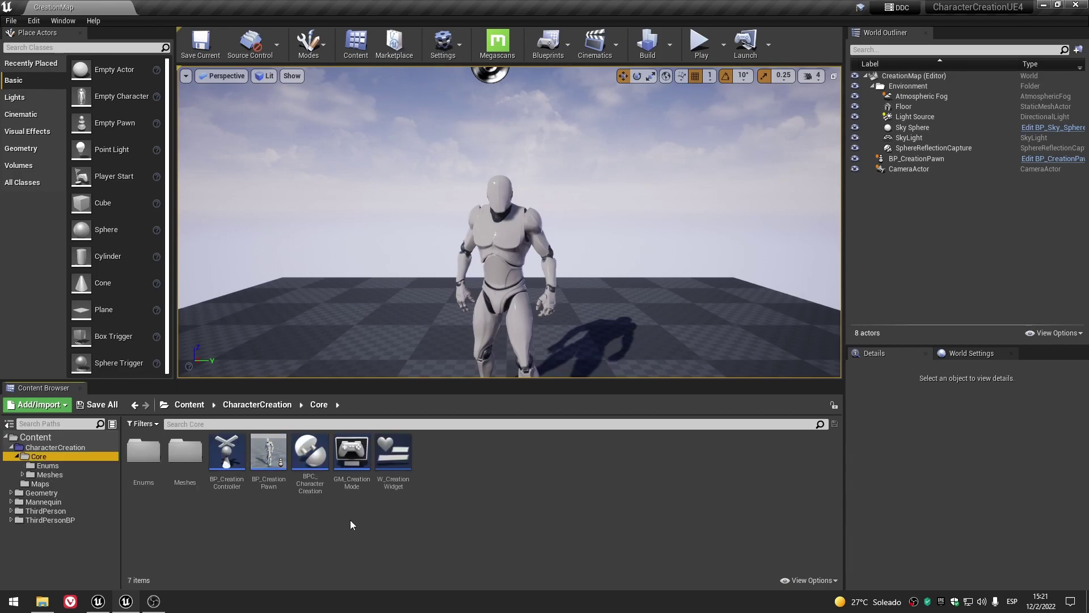
right_click(320, 517)
click(419, 174)
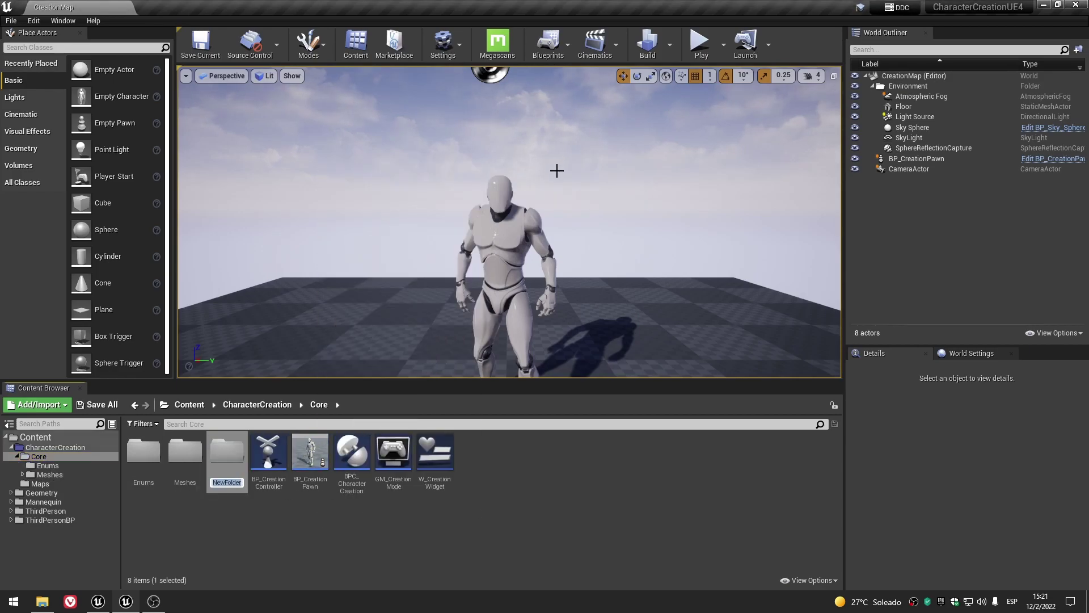
text(Materials)
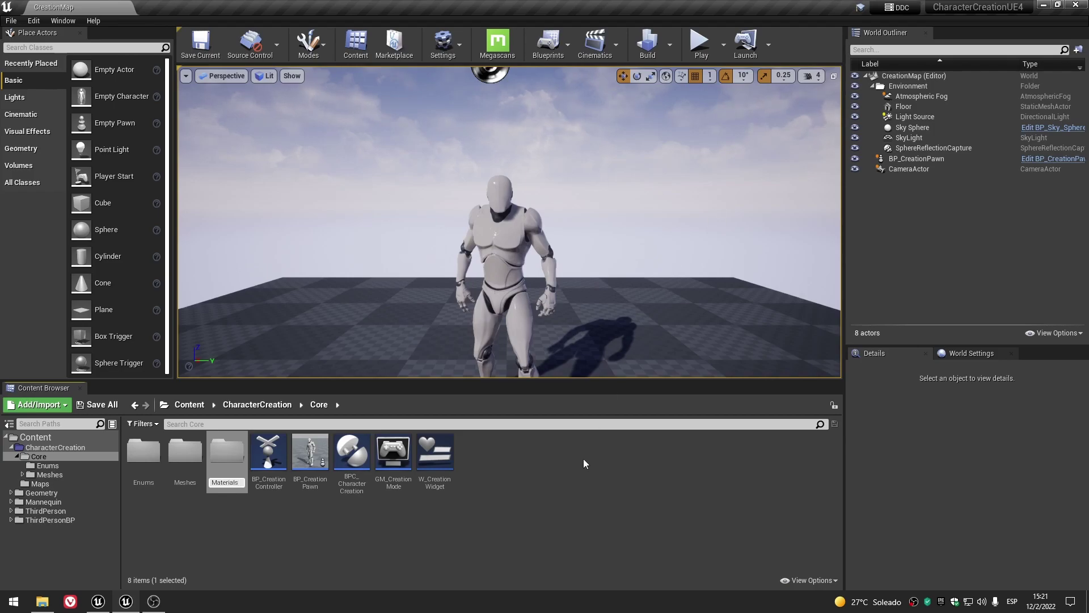
key(Return)
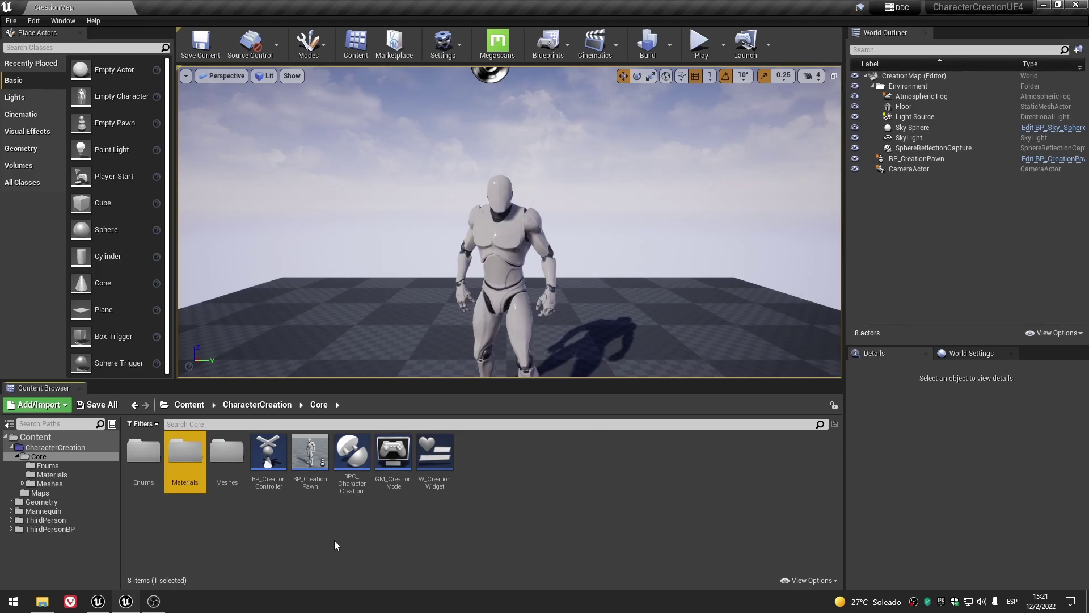
click(278, 529)
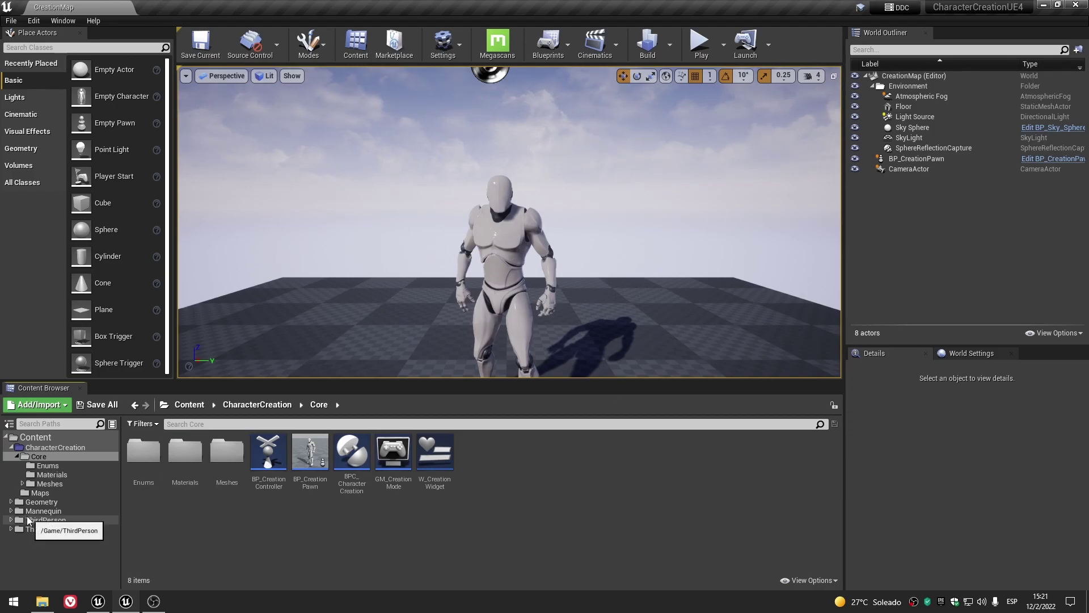
Step: Create a material instance from M_Male_Body in Mannequin/Character/Materials
click(11, 511)
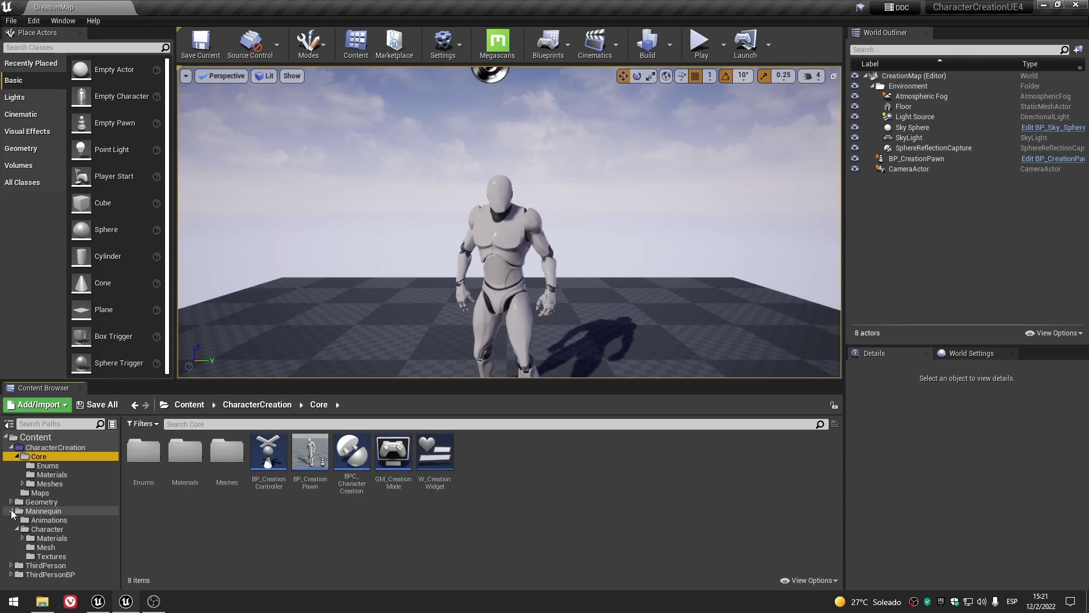
click(51, 537)
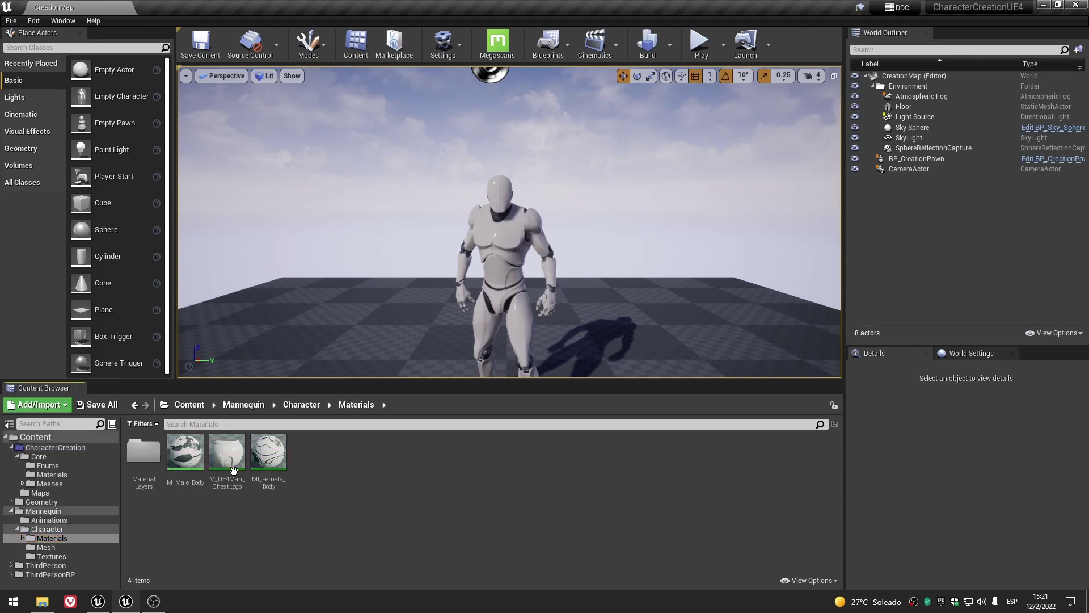
click(192, 455)
right_click(192, 454)
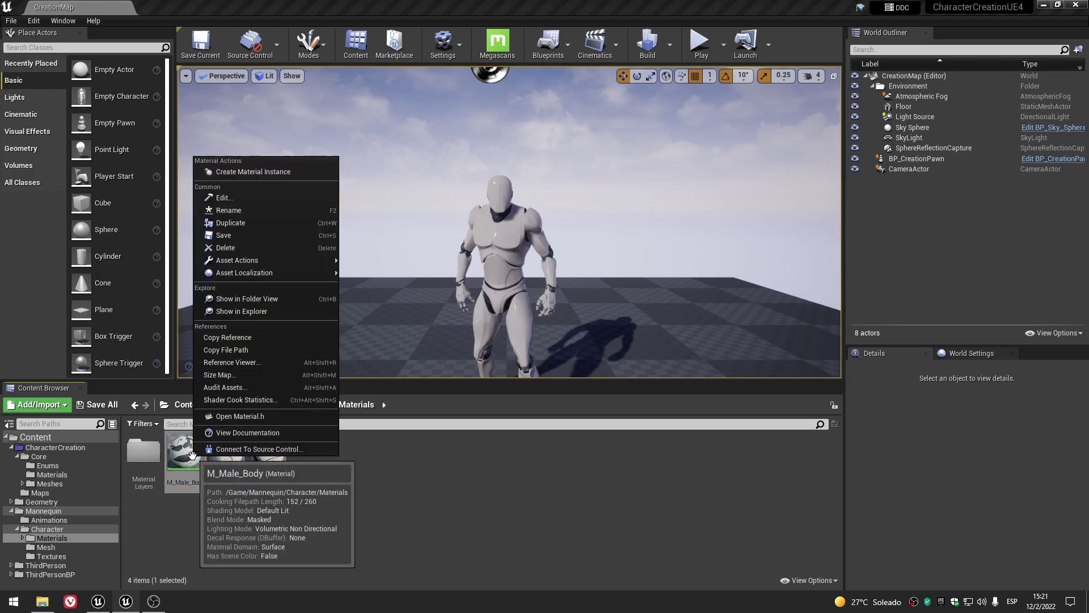
click(268, 172)
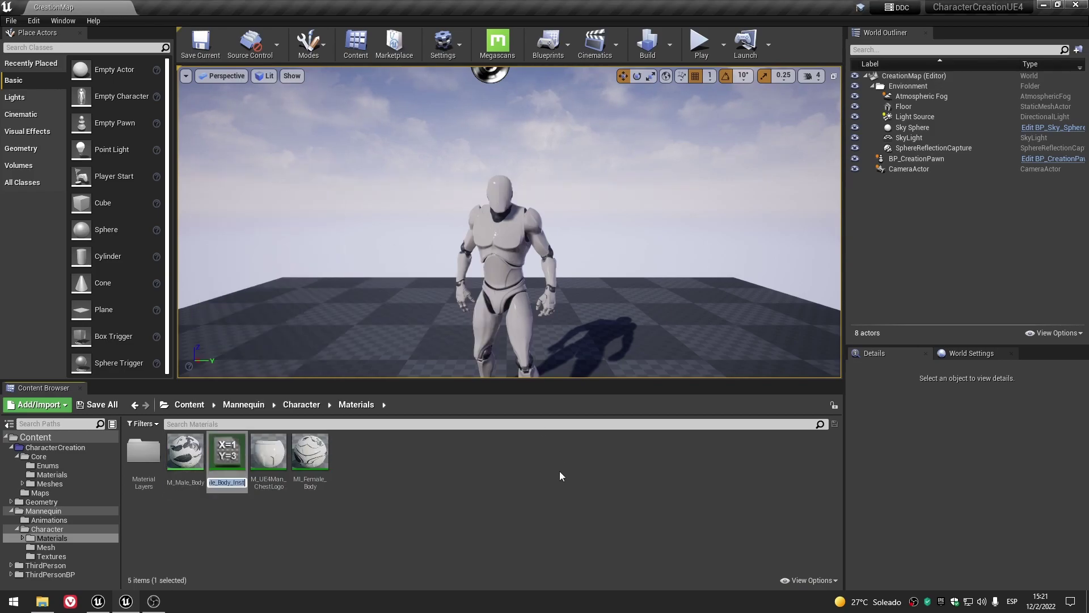
Step: Name the instance M_Male_Body_ElfDefault and move it into CharacterCreation/Core/Materials
key(End)
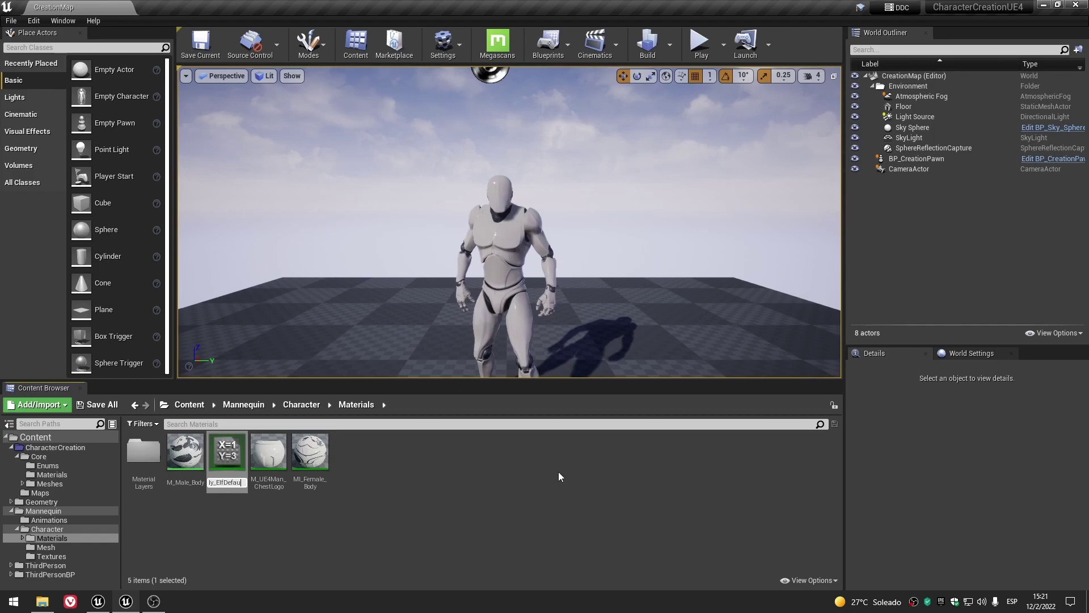
text(lt)
key(Return)
click(348, 534)
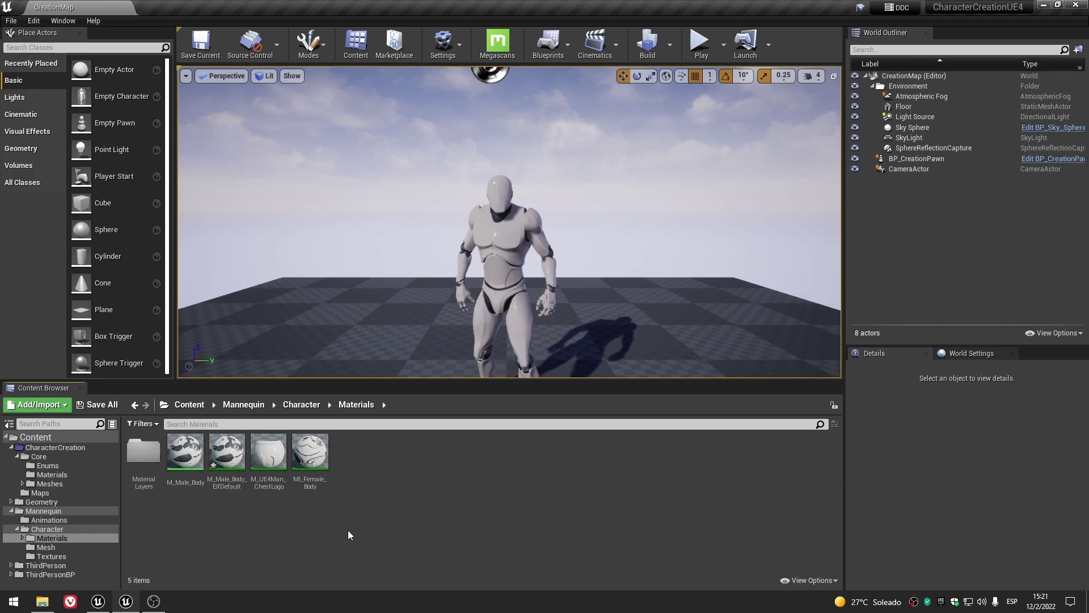
drag(226, 454, 69, 476)
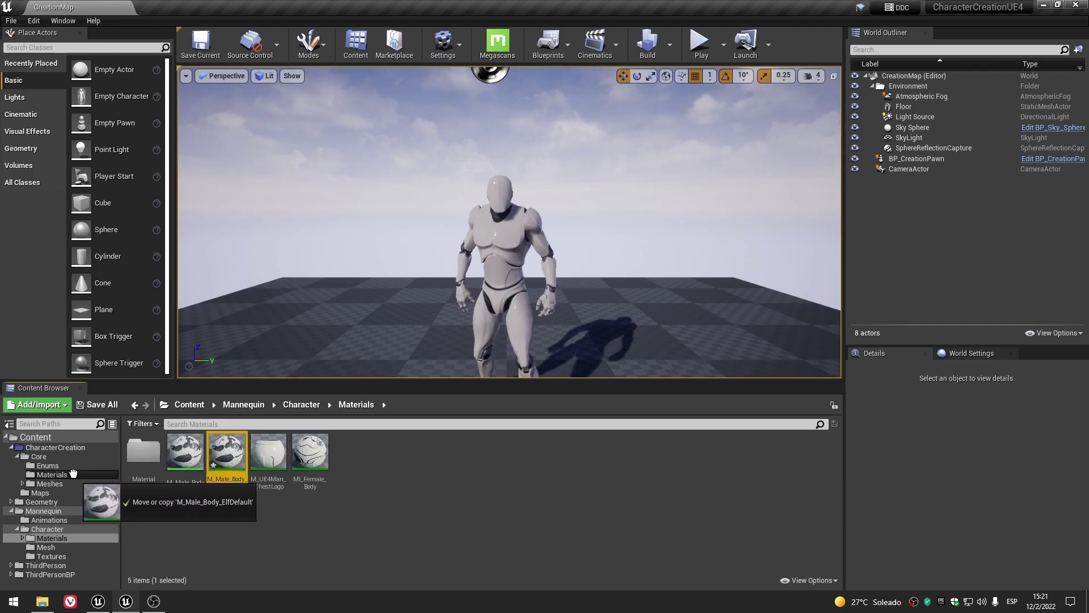
click(96, 491)
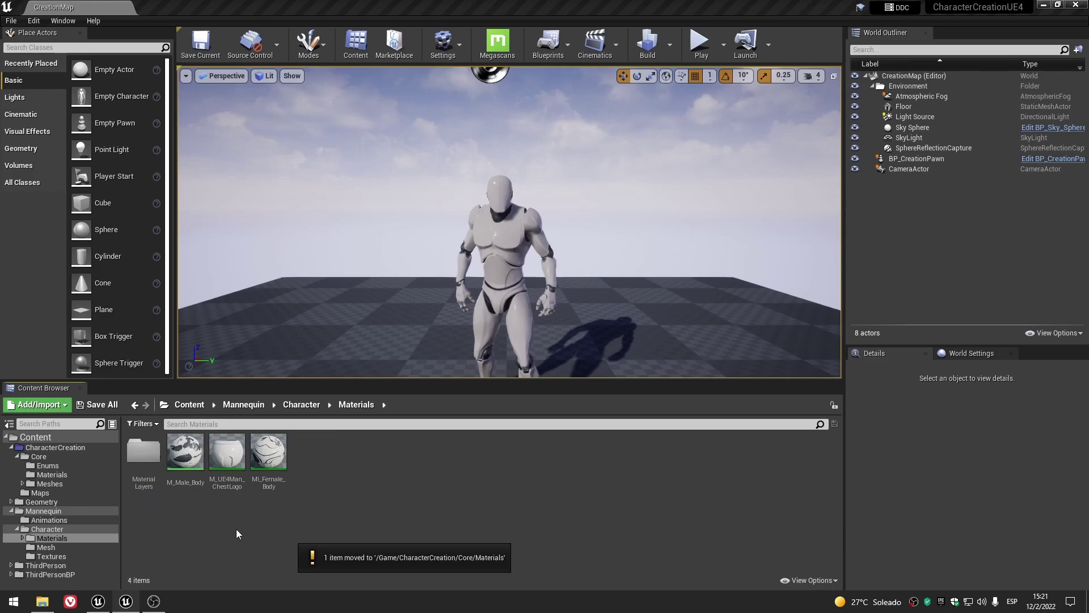
Step: Create M_UE4Man_ChestLogo_ElfDefault from the chest logo material and move it into Core/Materials
right_click(223, 462)
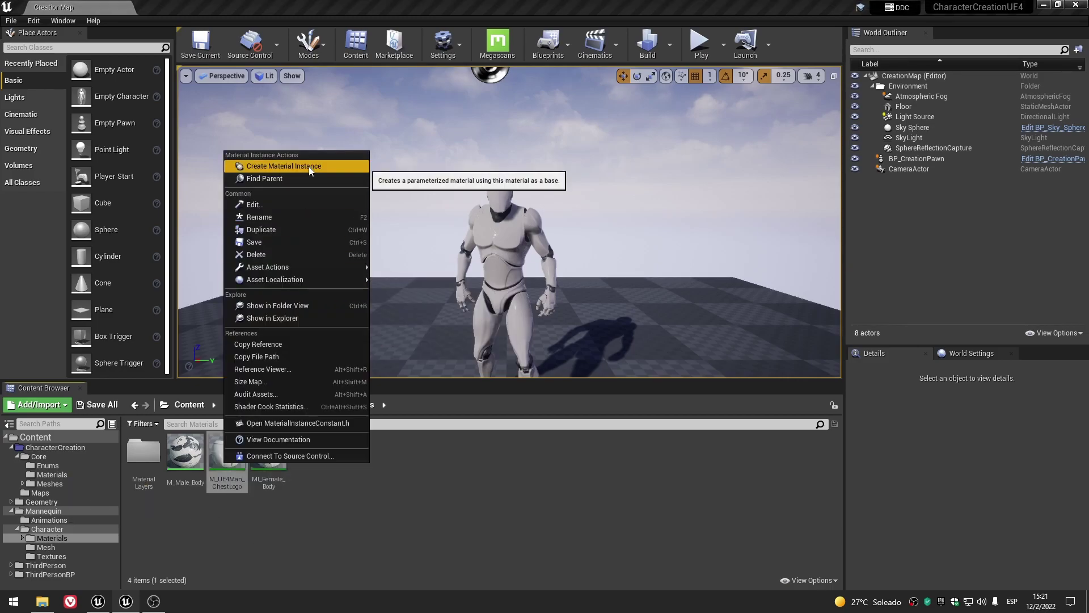
click(255, 167)
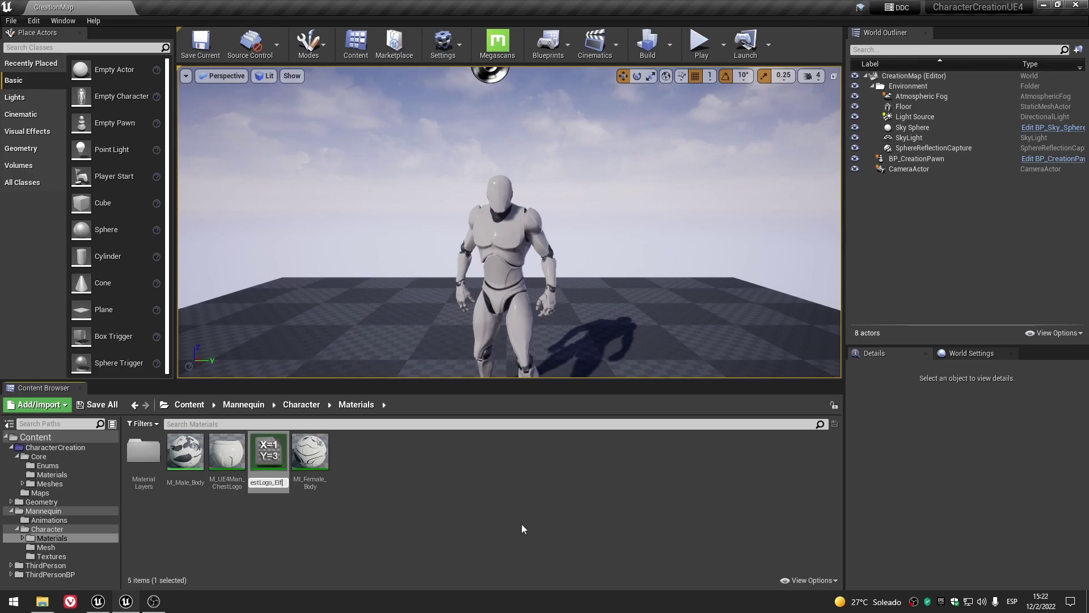
key(Return)
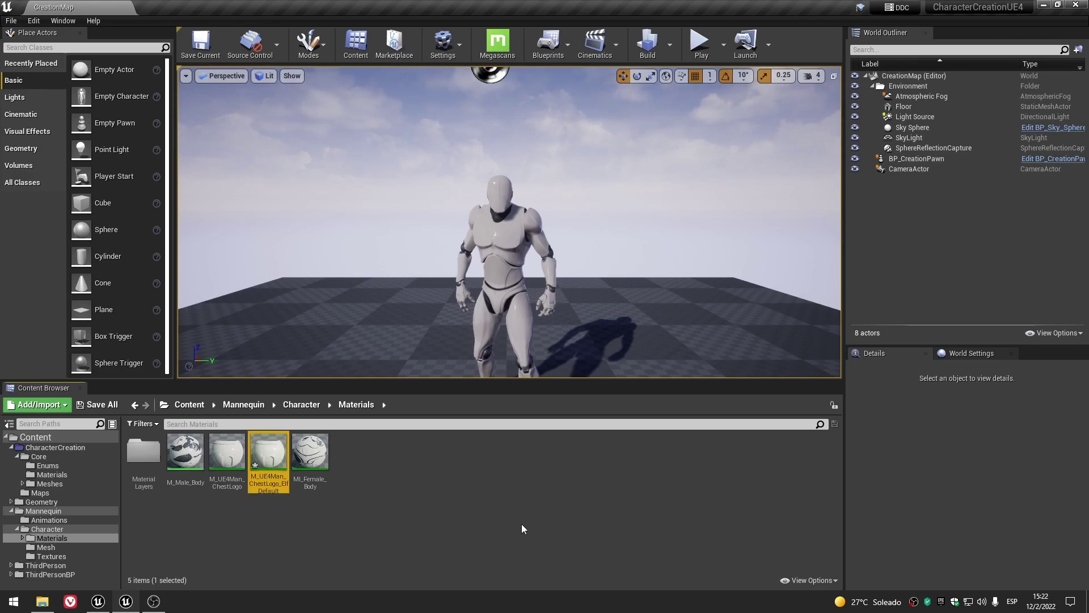
drag(269, 454, 67, 476)
click(80, 486)
click(268, 464)
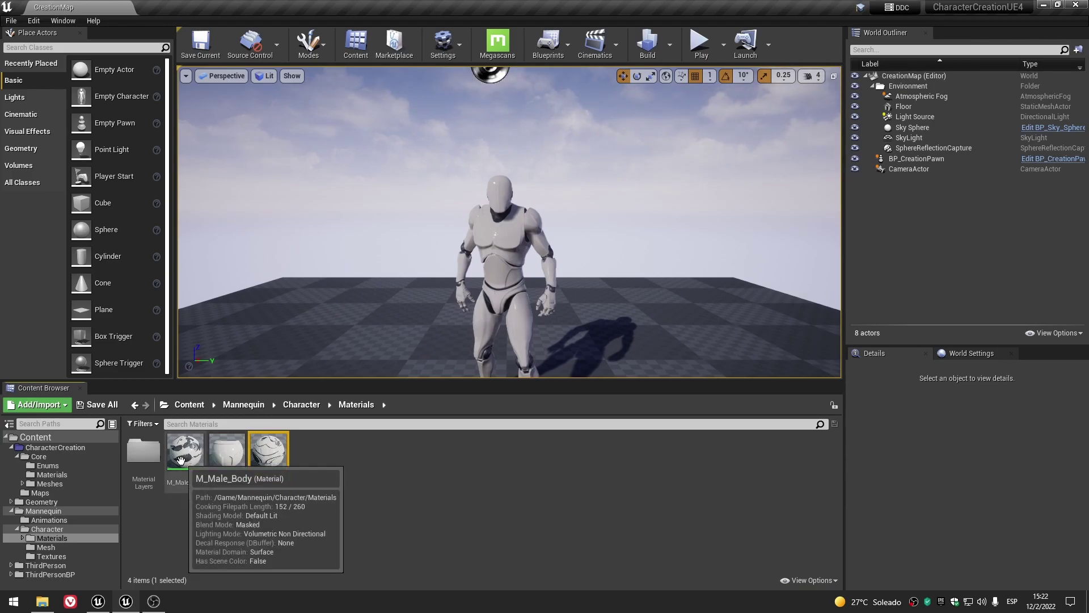
double_click(268, 453)
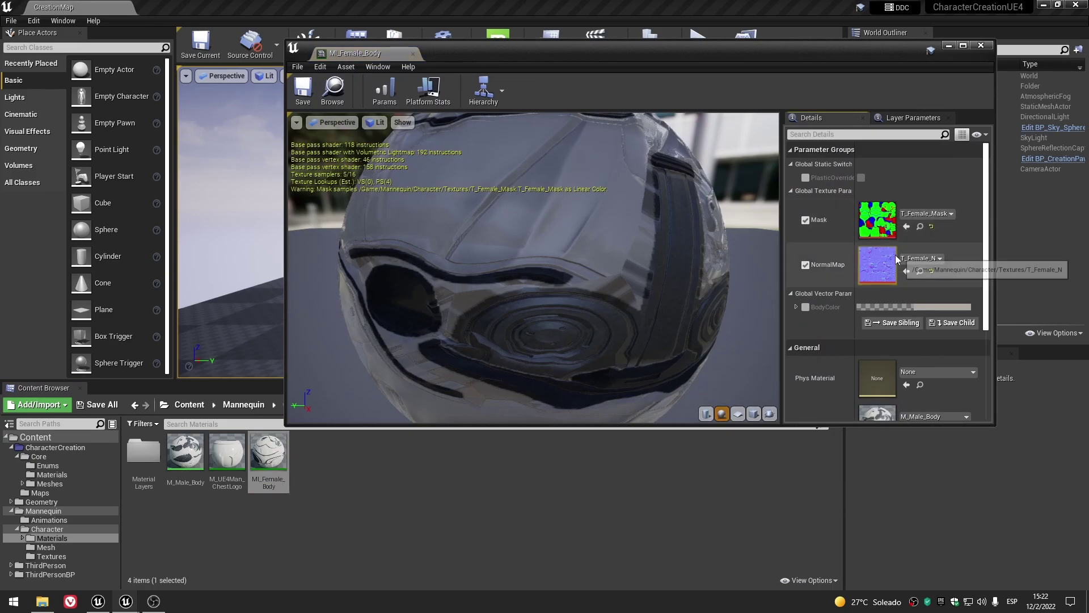
scroll(838, 284, down, 2)
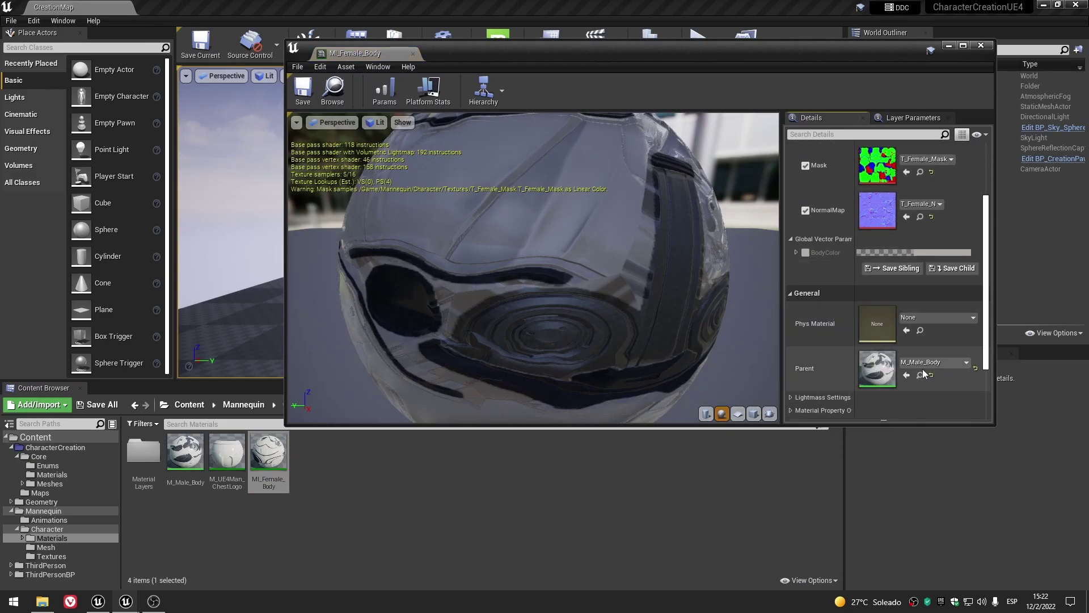
scroll(838, 284, up, 2)
scroll(489, 256, down, 4)
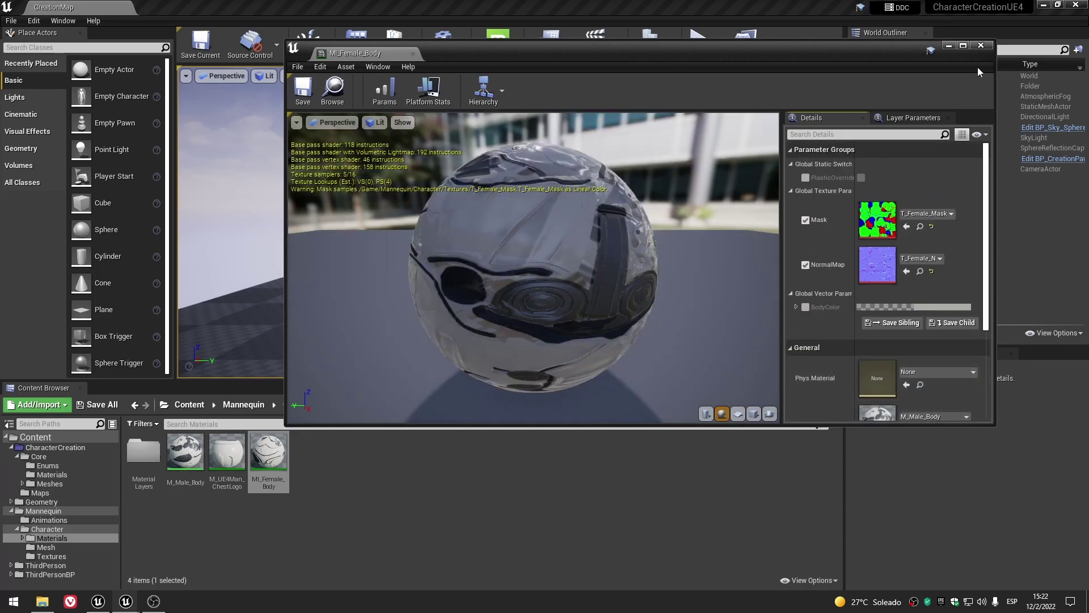
click(982, 45)
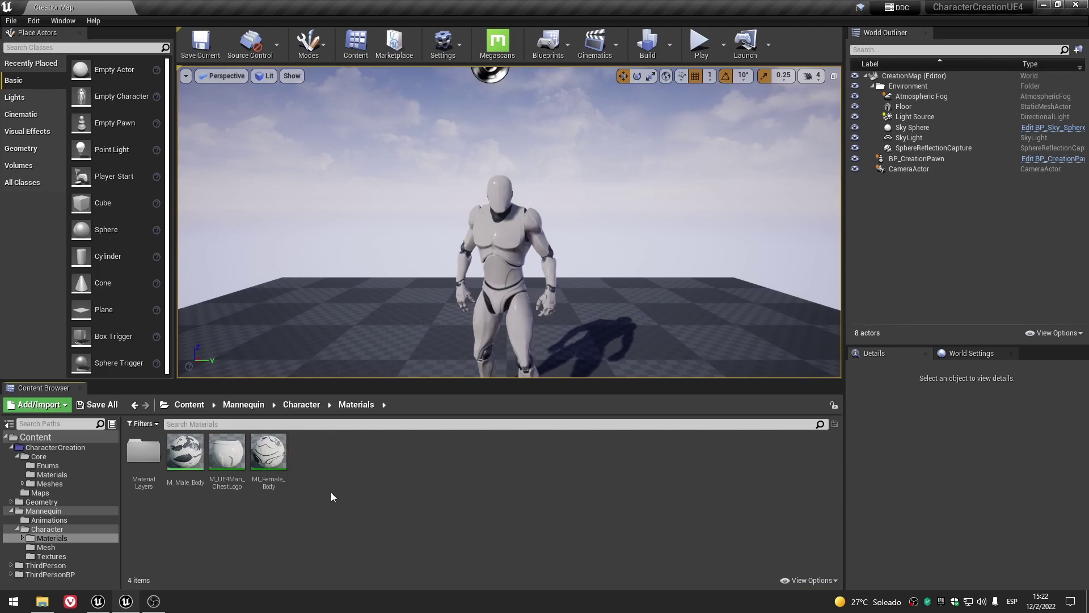
Step: Duplicate MI_Female_Body and name the copy MI_Female_Body_ElfDefault
right_click(268, 460)
mouse_move(316, 257)
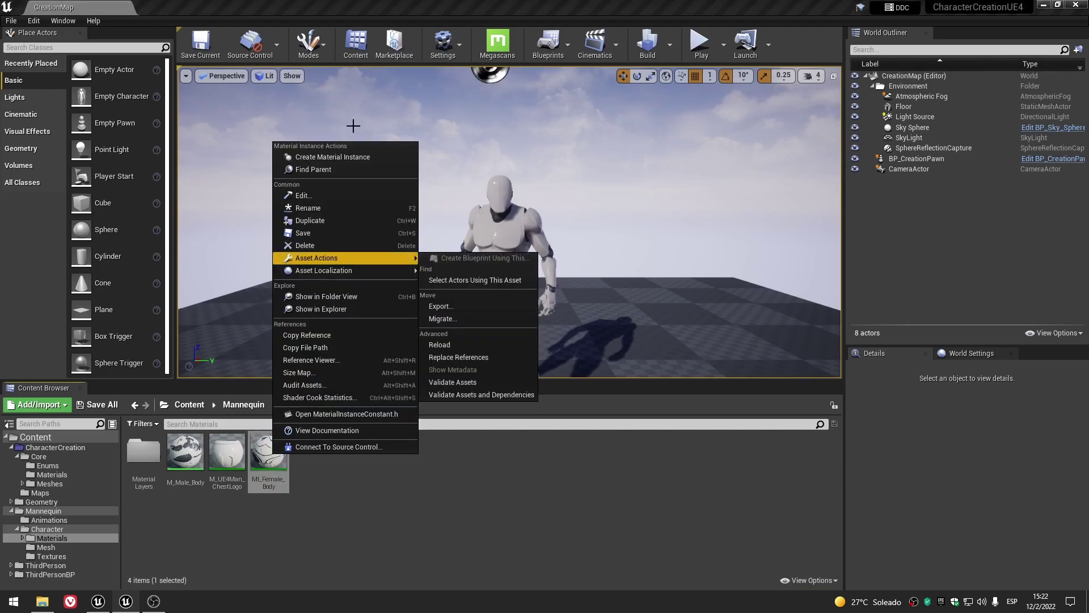
click(444, 491)
right_click(269, 456)
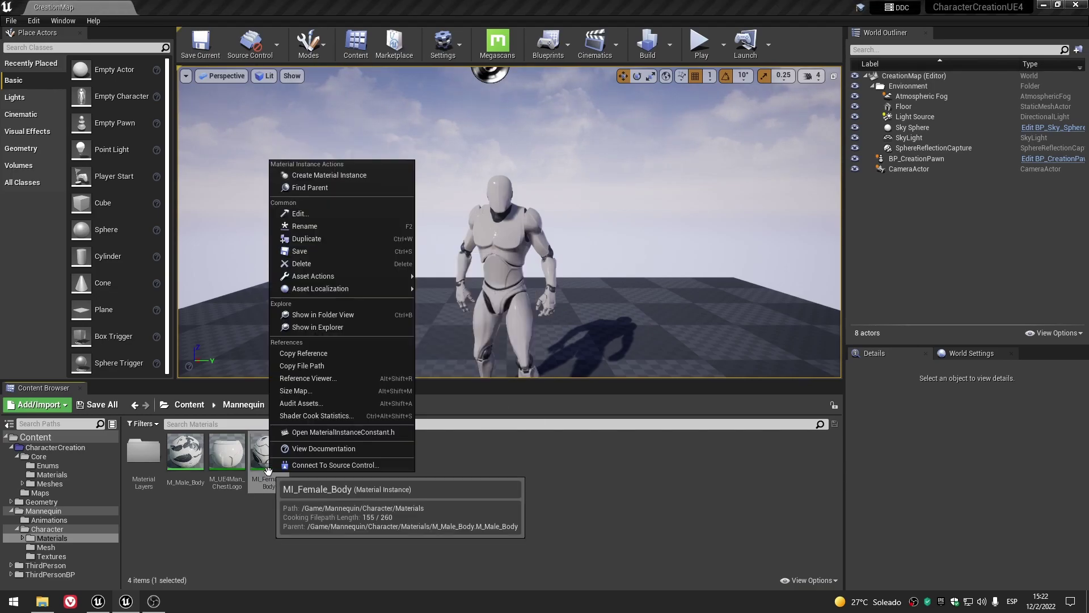
click(338, 238)
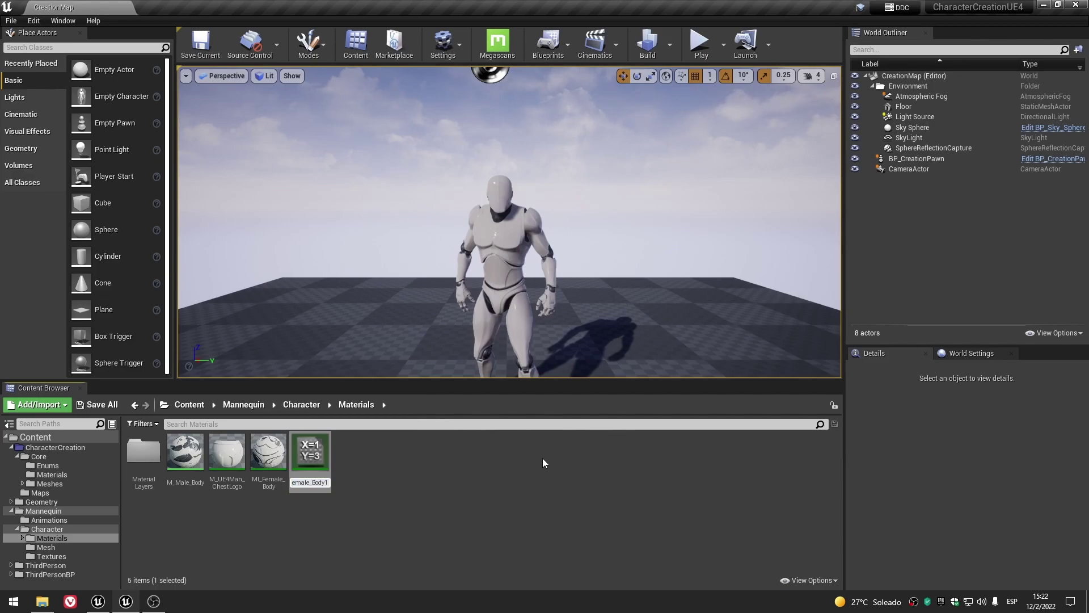
key(BackSpace)
text(_ElfDefault)
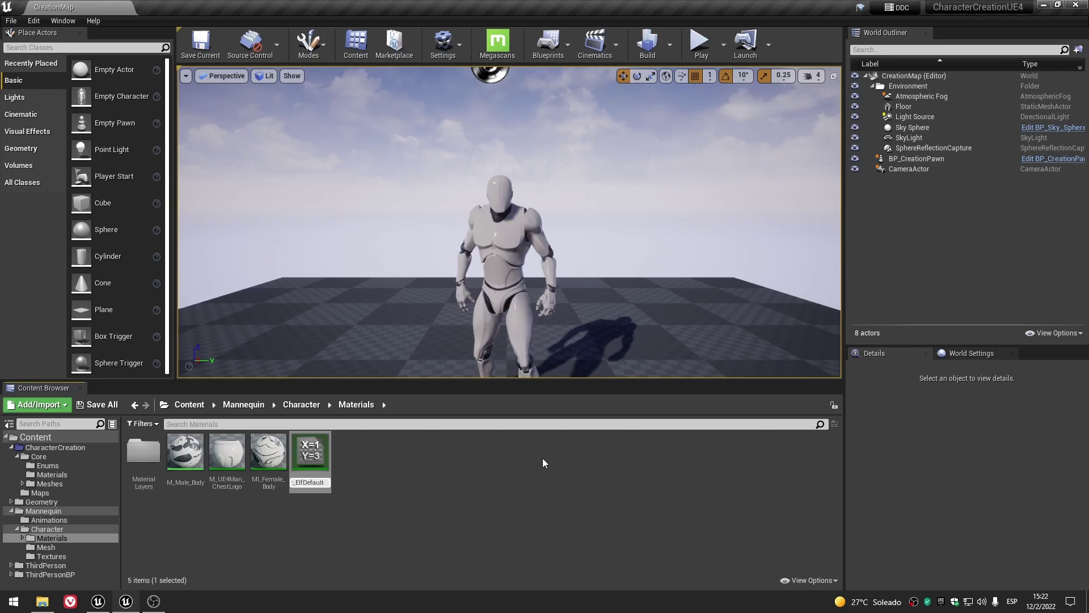
key(Return)
Step: Move MI_Female_Body_ElfDefault into CharacterCreation Core/Materials and view that folder's contents
click(431, 507)
drag(329, 479, 77, 473)
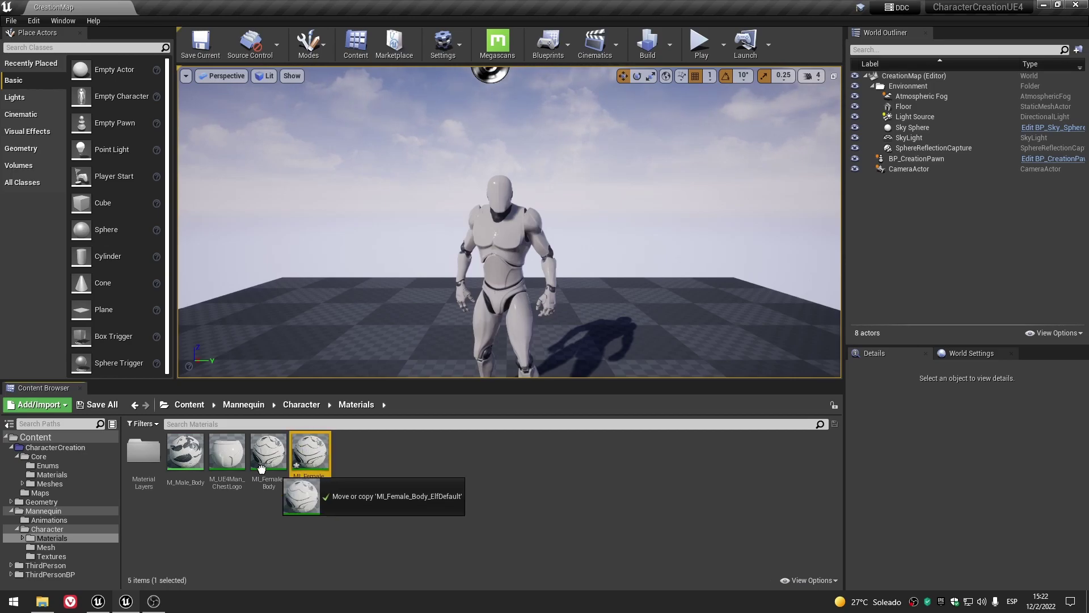
click(100, 484)
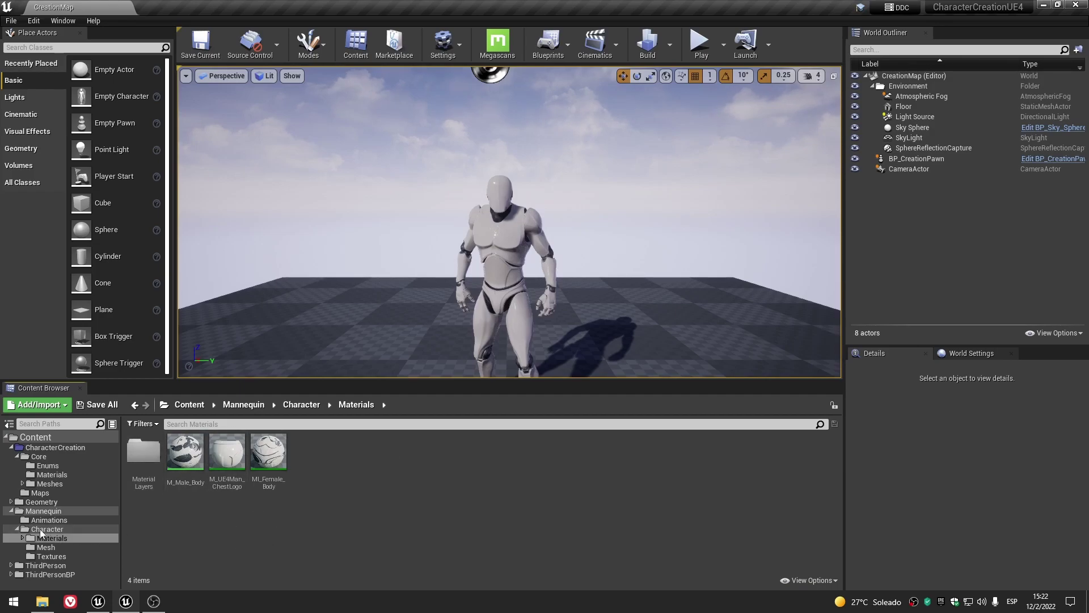
double_click(43, 510)
click(56, 475)
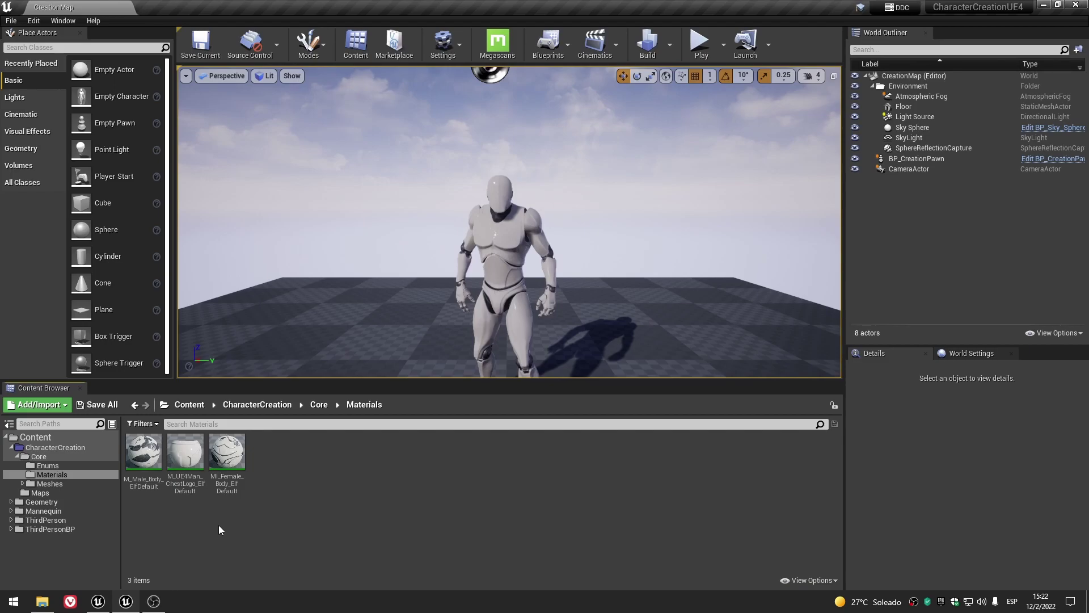
Step: In the UE5 project, browse to the Core Creation Materials Character folder for reference
click(100, 599)
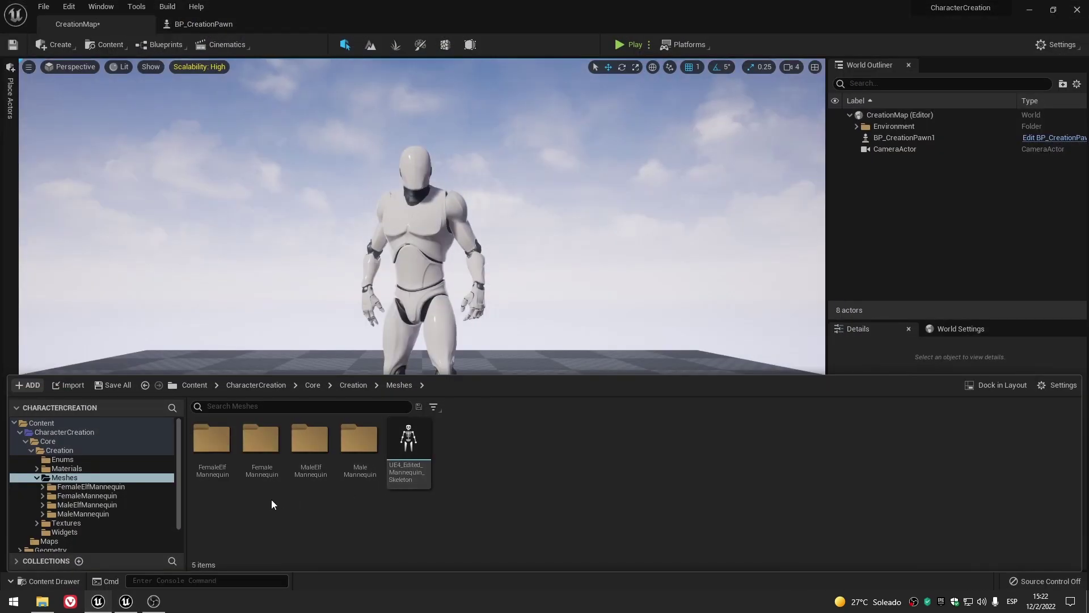
scroll(88, 488, down, 3)
click(57, 529)
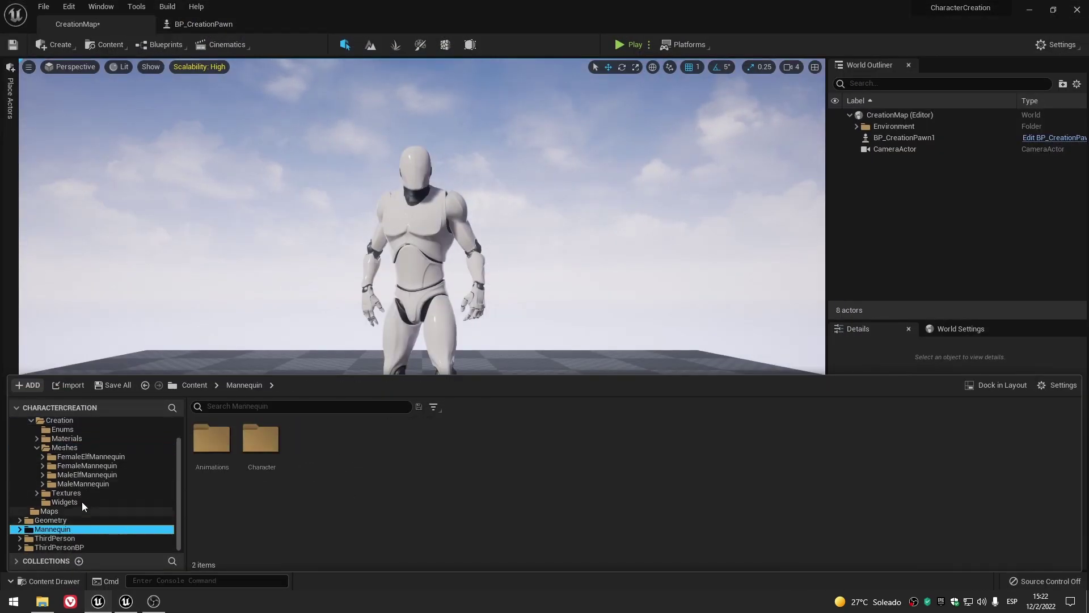
scroll(64, 488, up, 3)
click(54, 468)
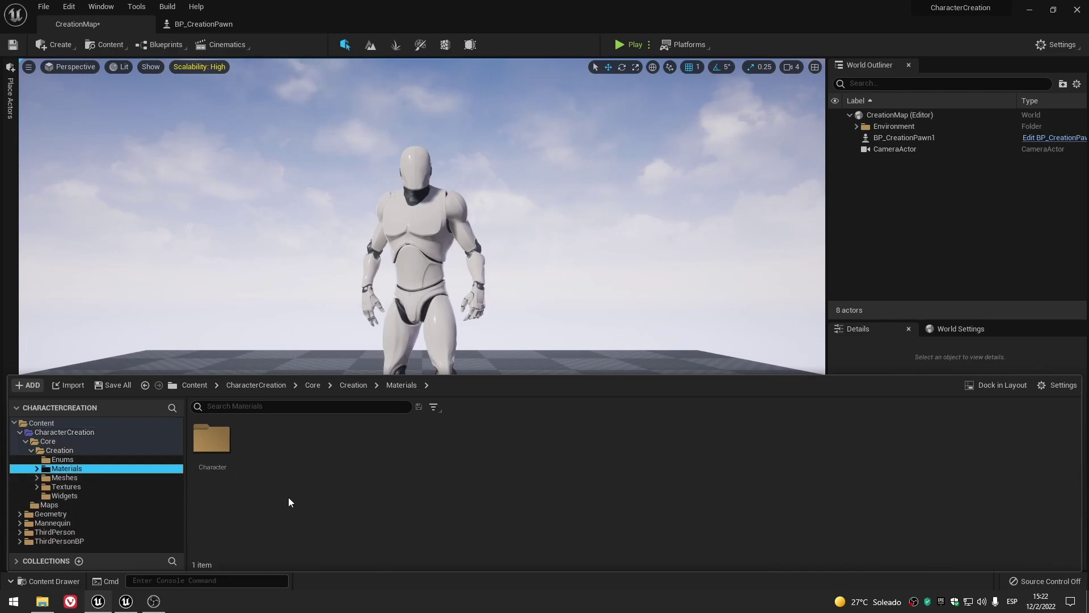
double_click(212, 440)
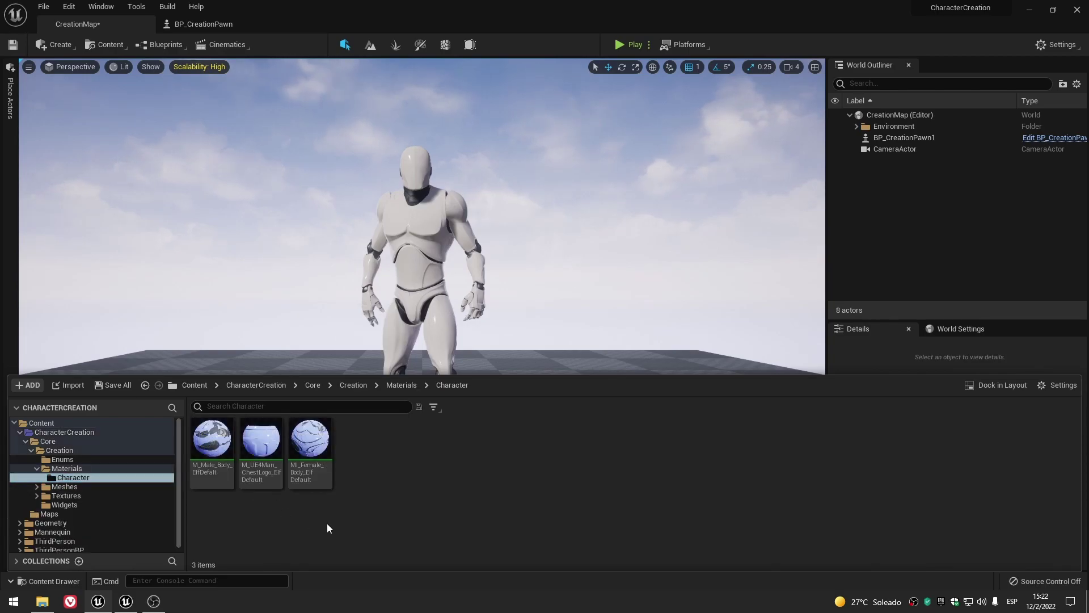
click(124, 602)
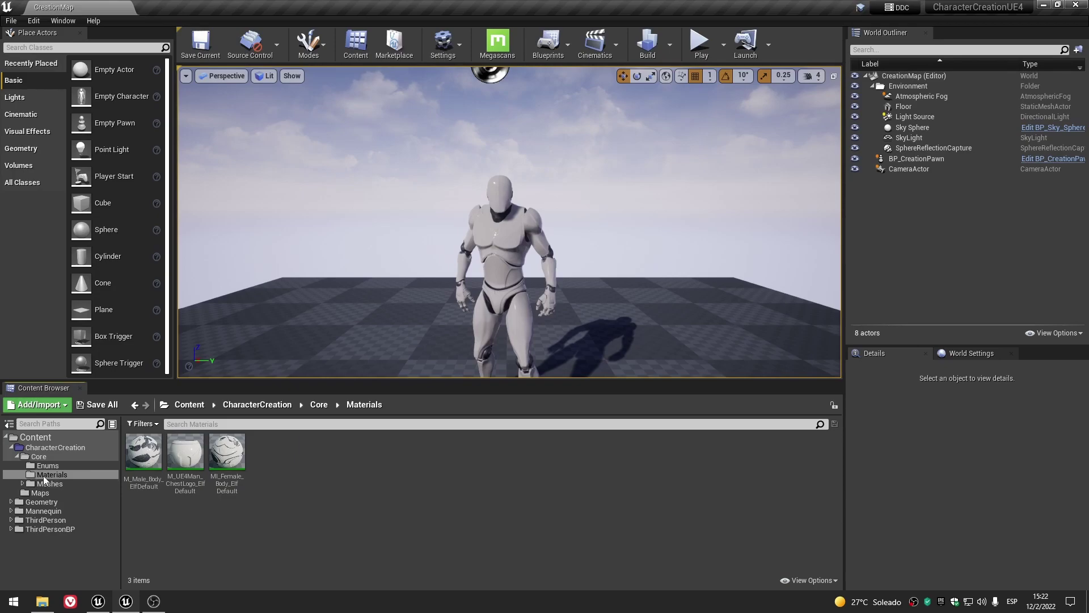
Step: Create a new folder named Characters inside Materials in UE4
right_click(360, 509)
click(413, 166)
text(Character)
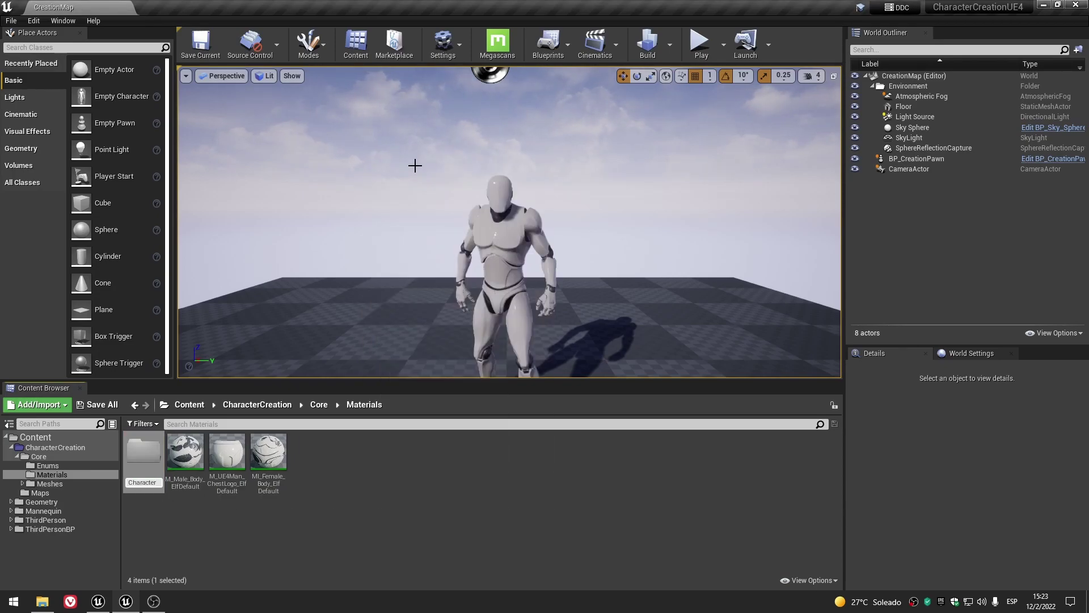
text(s)
key(Return)
Step: Move the three ElfDefault materials into the Characters folder and open it
click(186, 453)
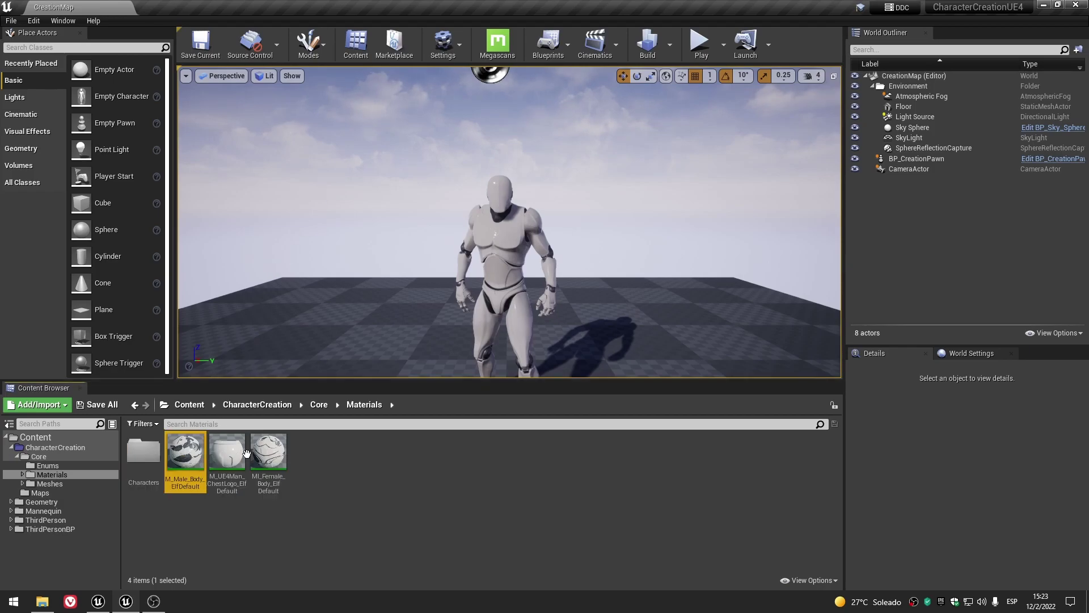
shift+click(272, 452)
drag(272, 453, 360, 413)
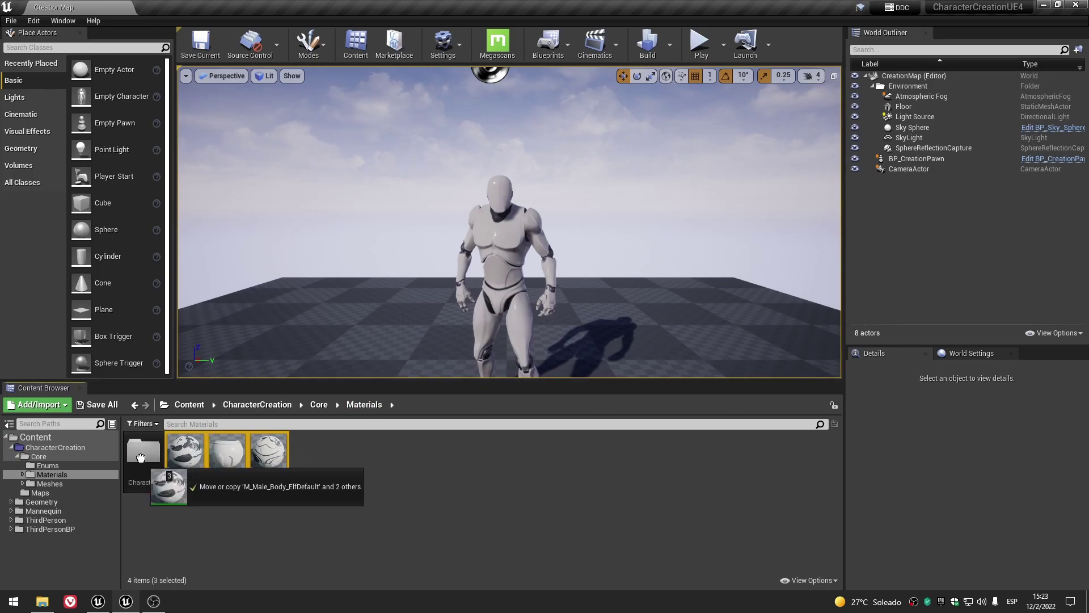
drag(192, 453, 144, 452)
click(175, 481)
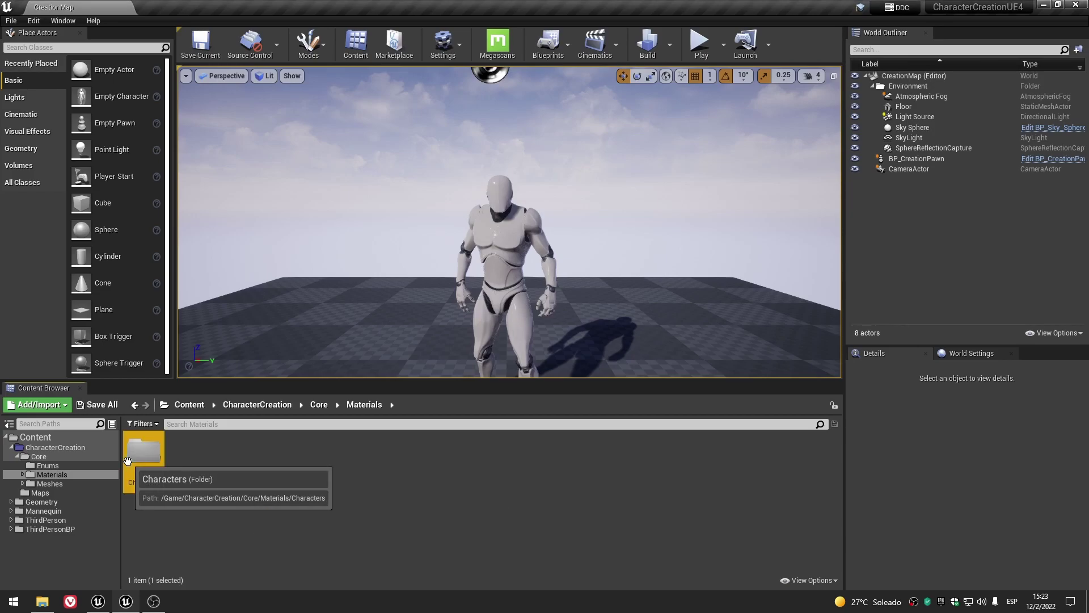
double_click(143, 452)
click(98, 602)
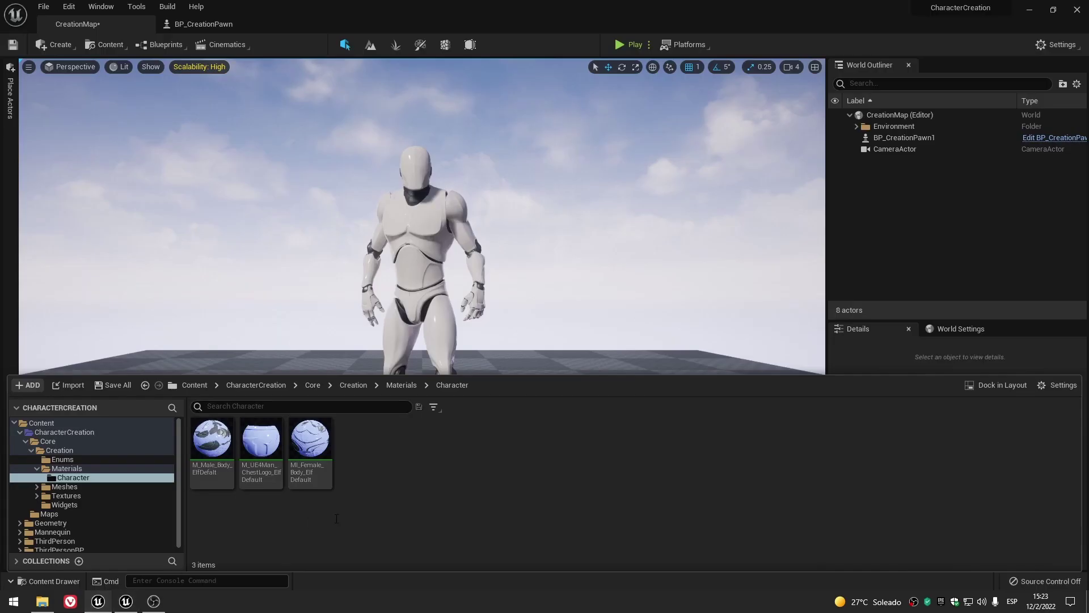
Step: Copy the blue BodyColor hex value 7A83EEFF from the UE5 male elf body material
double_click(213, 449)
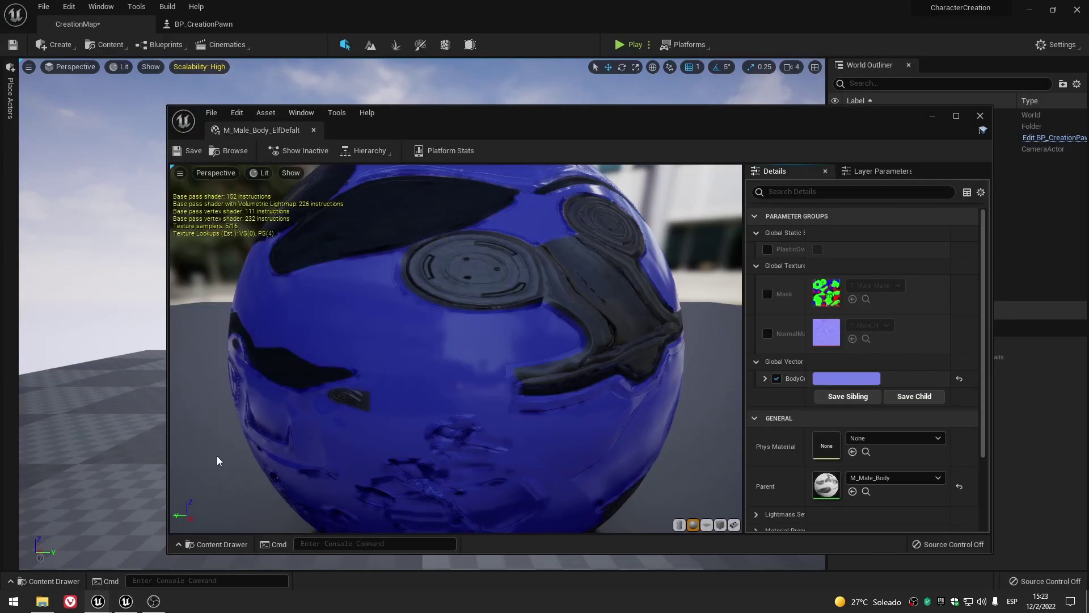
click(858, 378)
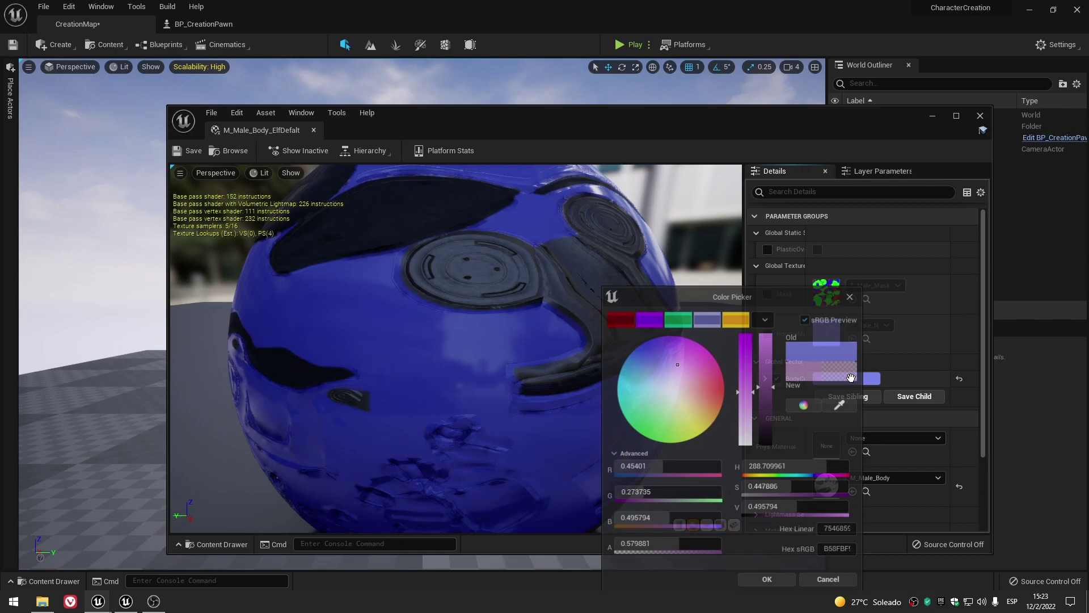
click(838, 552)
right_click(838, 551)
click(873, 506)
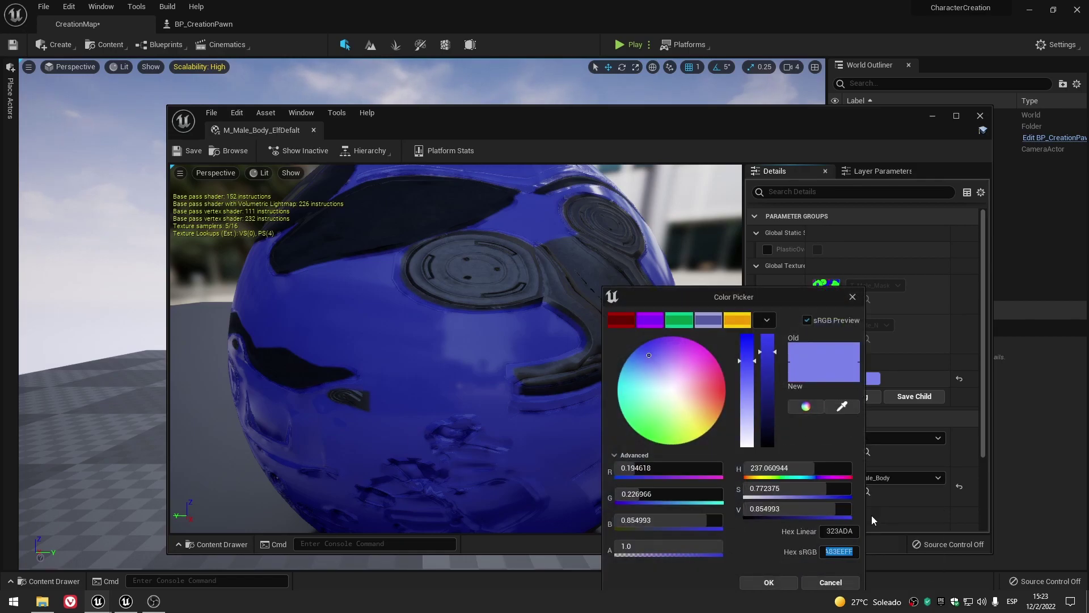
click(830, 582)
click(980, 115)
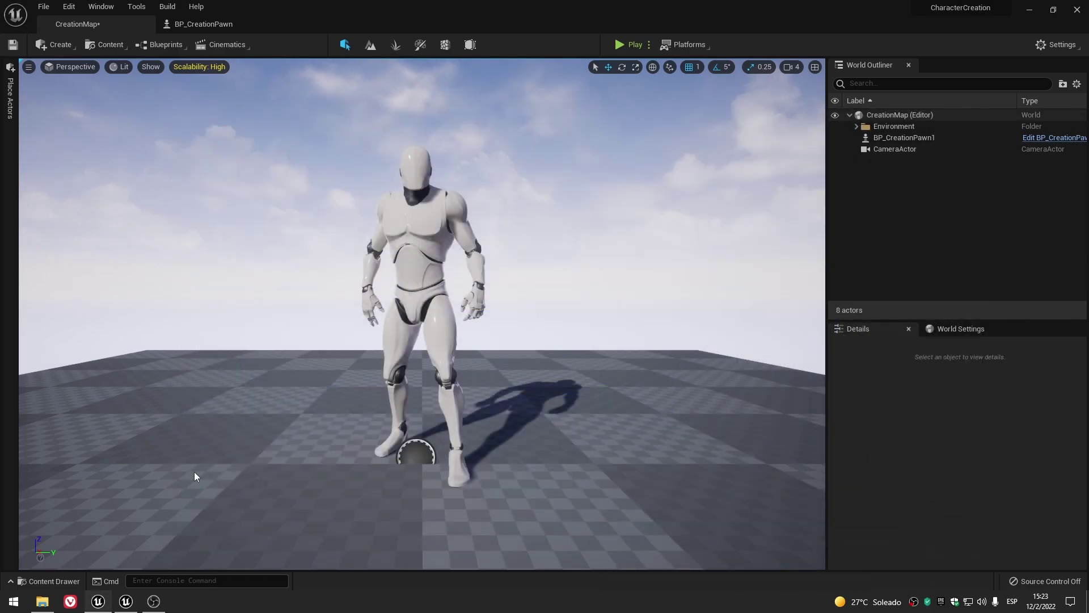
click(125, 602)
Step: Paste 7A83EEFF into UE4 M_Male_Body_ElfDefault's BodyColor, save, then open the chest logo material
double_click(137, 462)
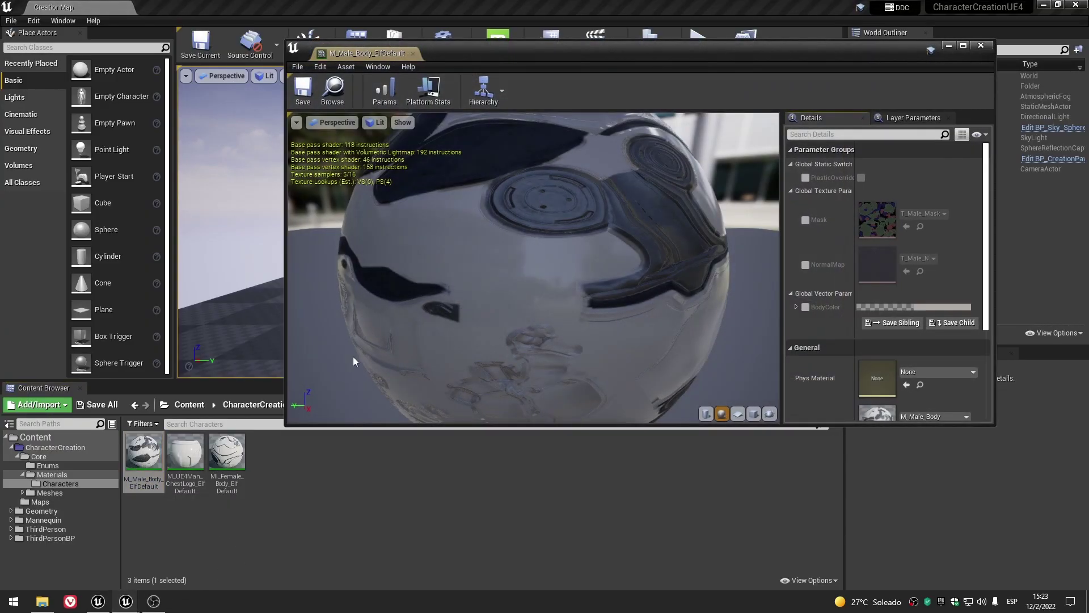
click(880, 307)
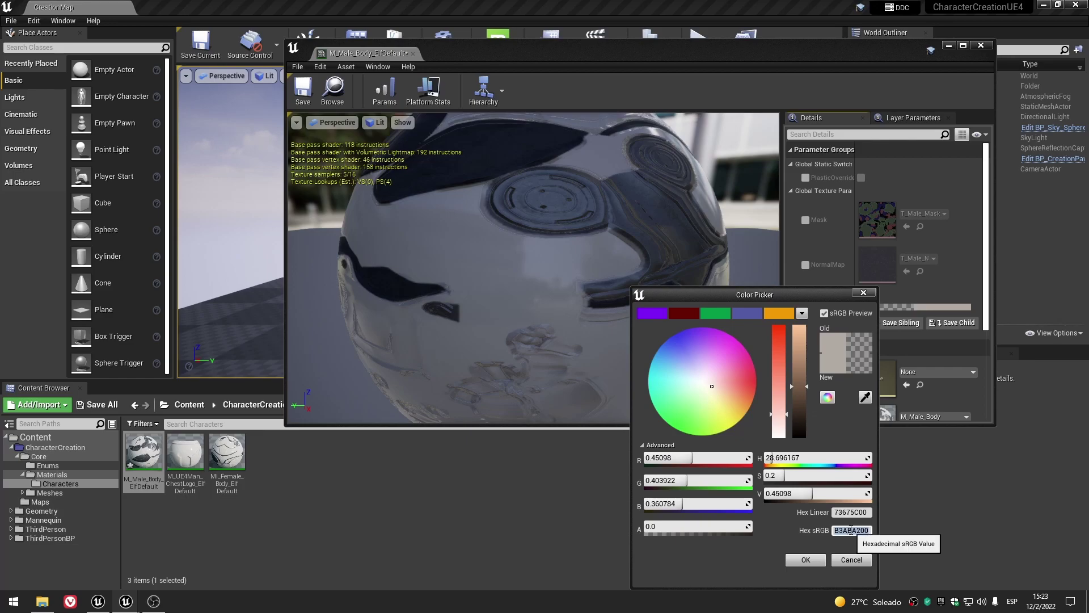
right_click(851, 530)
click(876, 492)
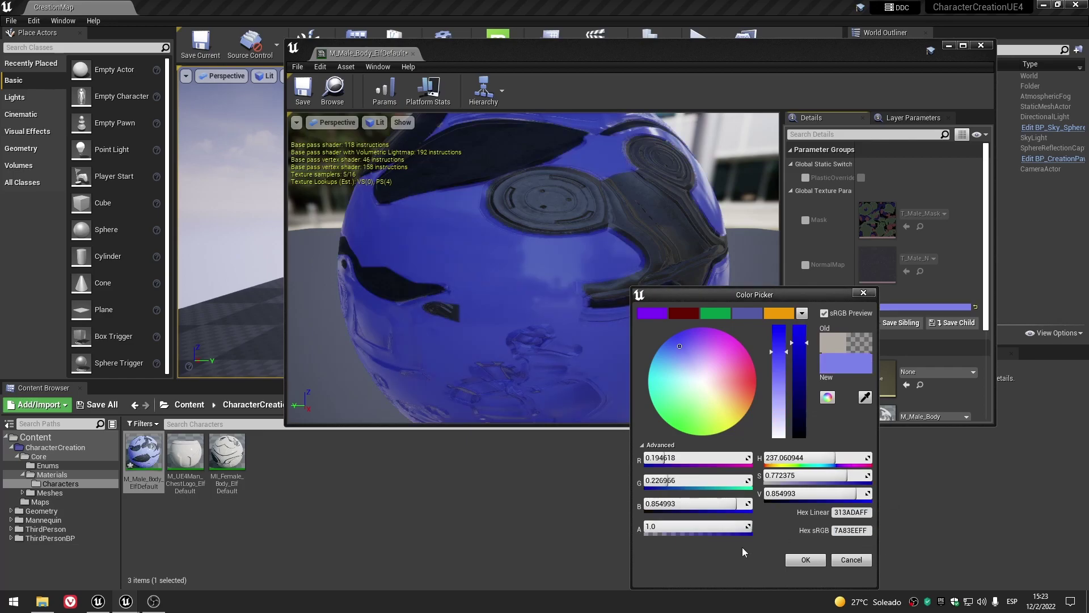
mouse_move(685, 353)
mouse_down()
mouse_move(739, 352)
mouse_move(680, 353)
mouse_up()
right_click(851, 530)
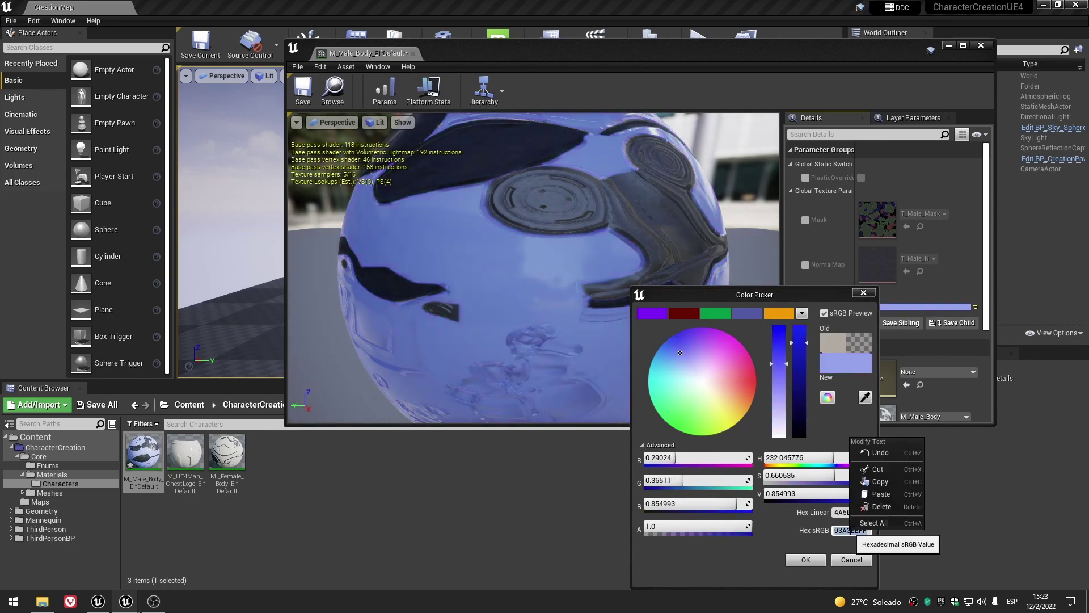
click(881, 493)
click(806, 560)
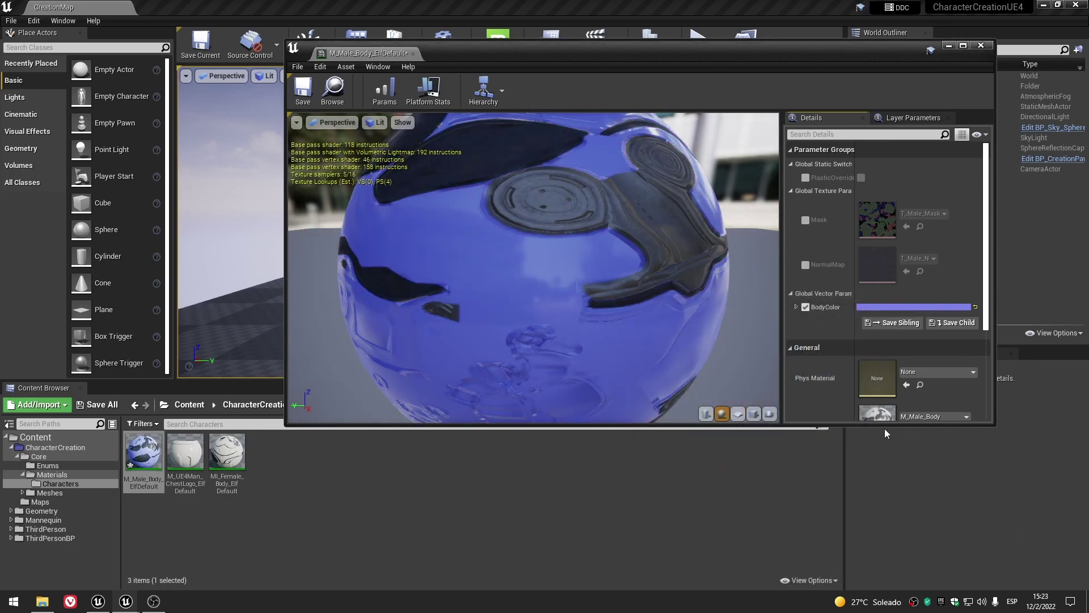
click(303, 90)
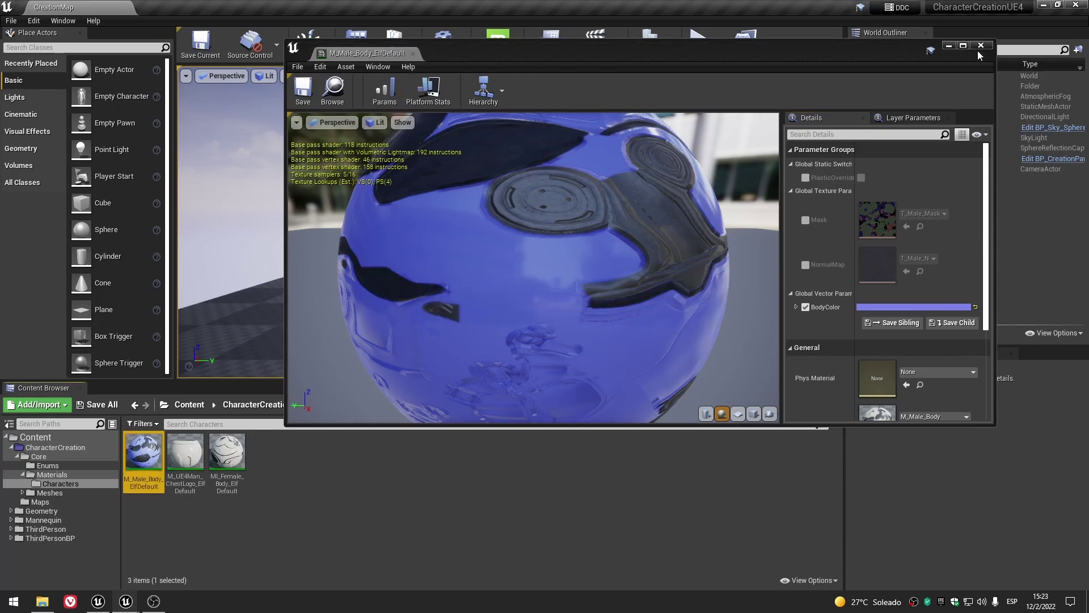
click(433, 410)
double_click(185, 452)
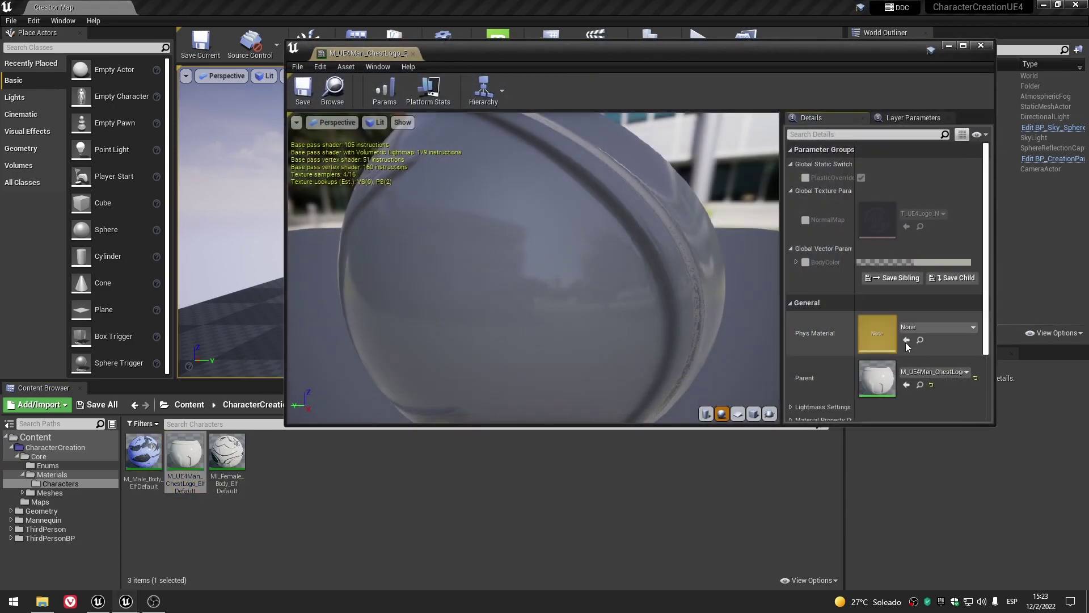
Step: Set the chest logo material's BodyColor to the blue 7A83EEFF and save it
click(890, 261)
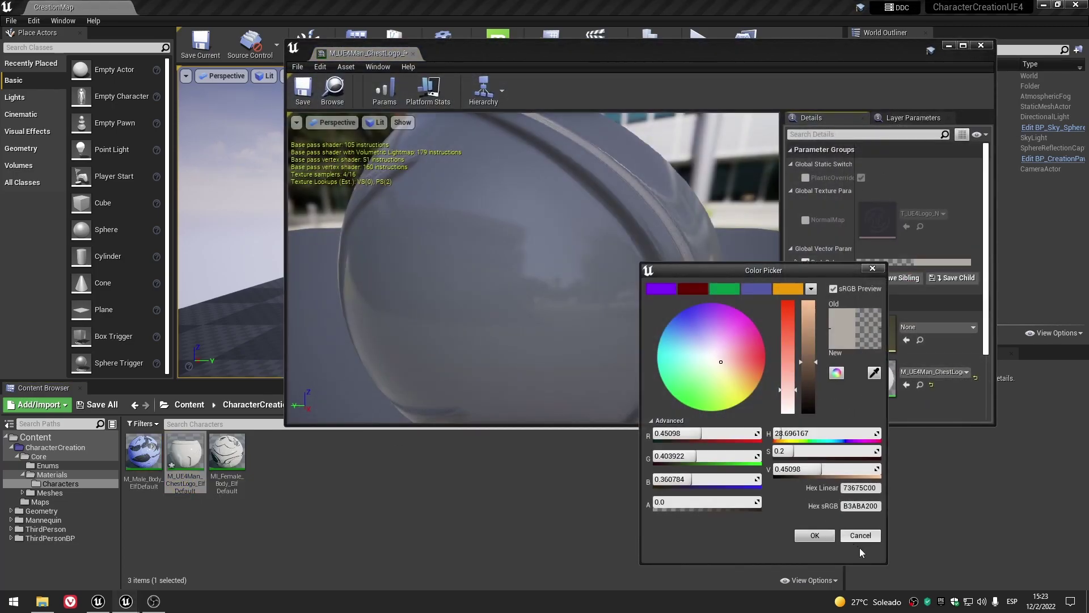
right_click(860, 506)
click(889, 470)
click(815, 535)
click(310, 93)
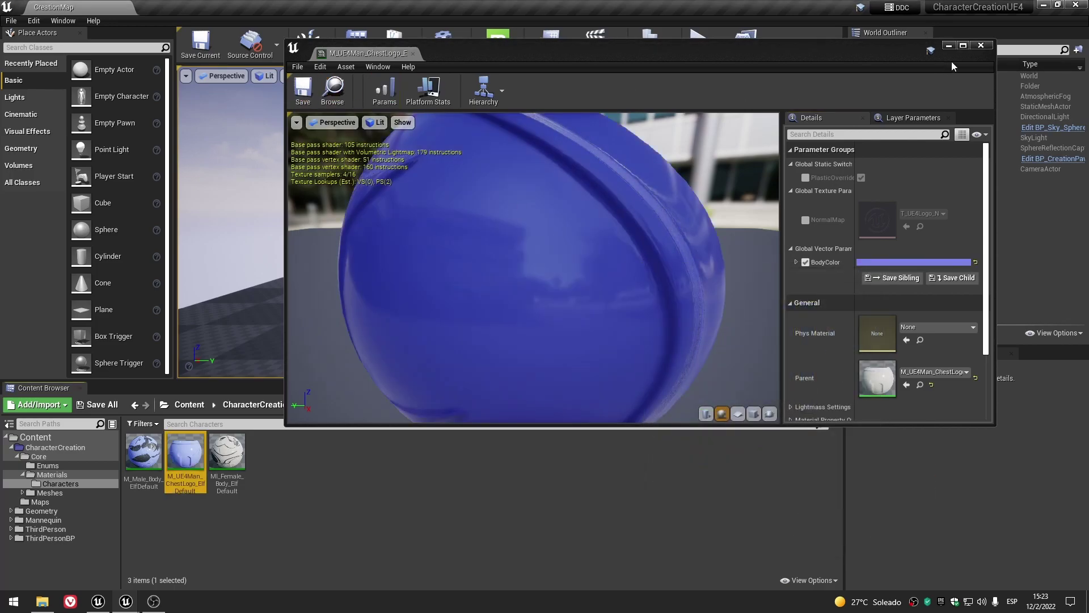
click(981, 45)
Step: Enable and set MI_Female_Body_ElfDefault's BodyColor to blue 7A83EEFF, then save and close
double_click(227, 451)
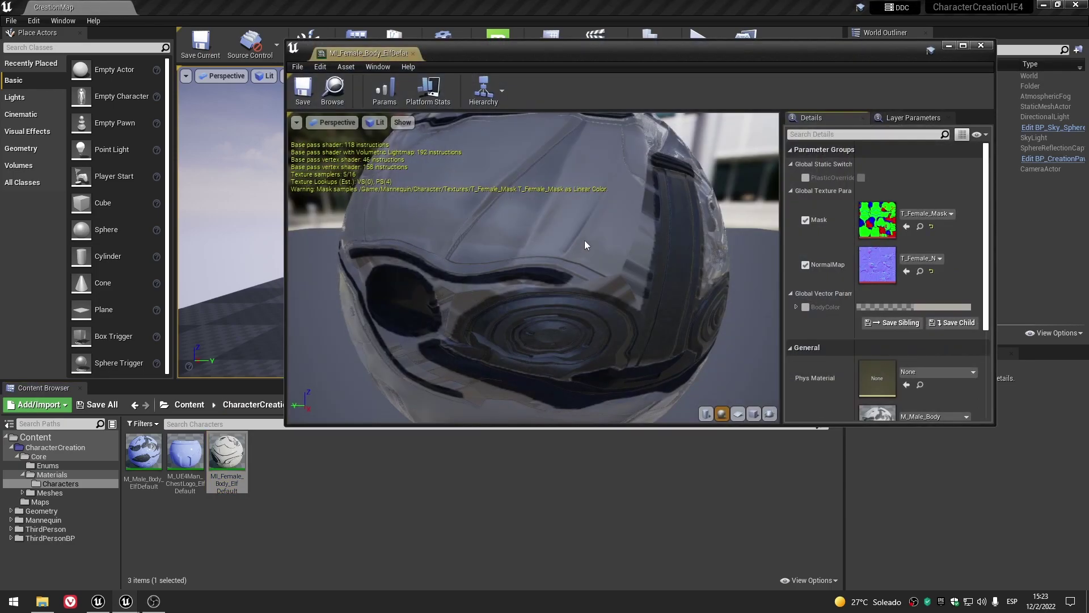
click(806, 307)
click(877, 308)
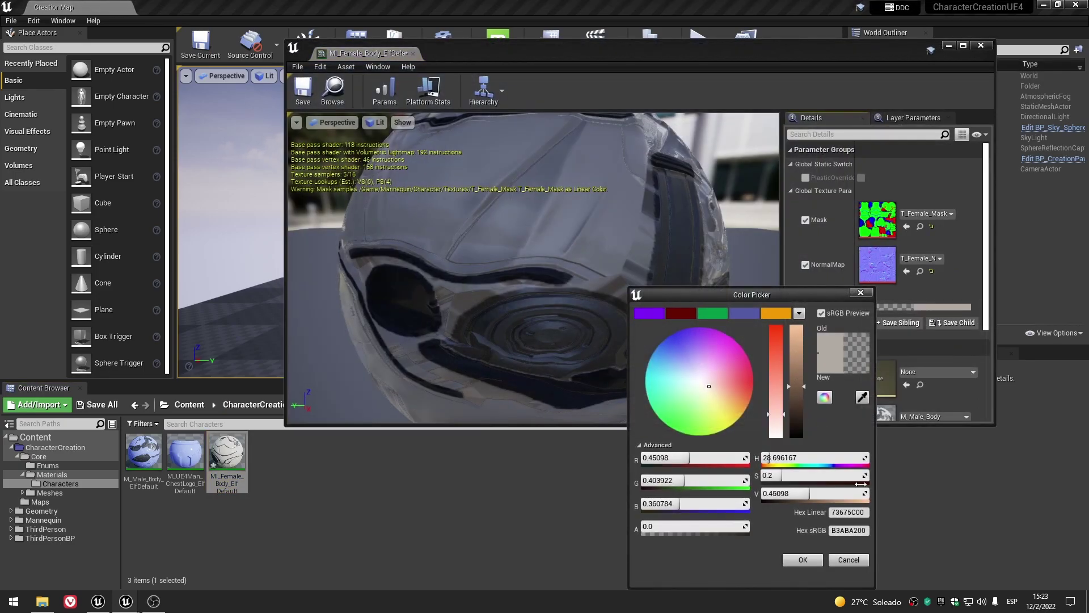
right_click(849, 531)
click(873, 504)
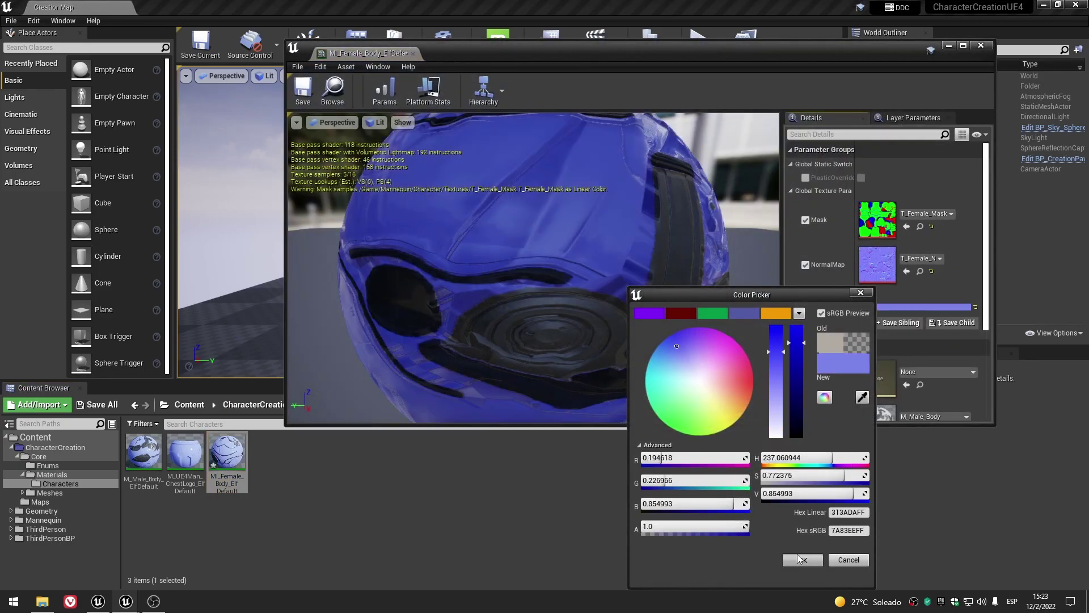
click(800, 559)
click(303, 91)
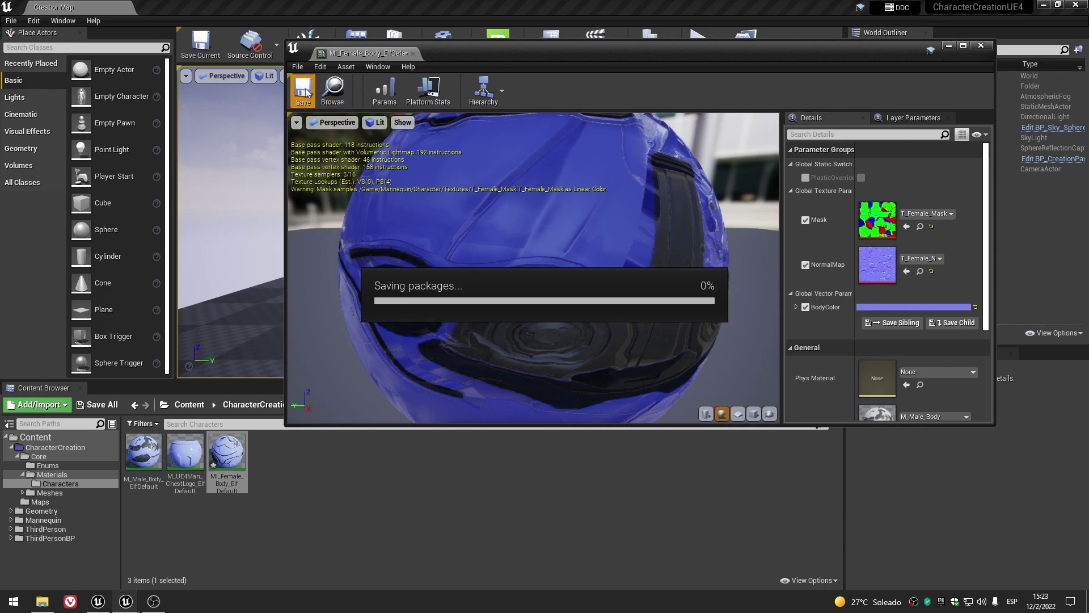
click(979, 45)
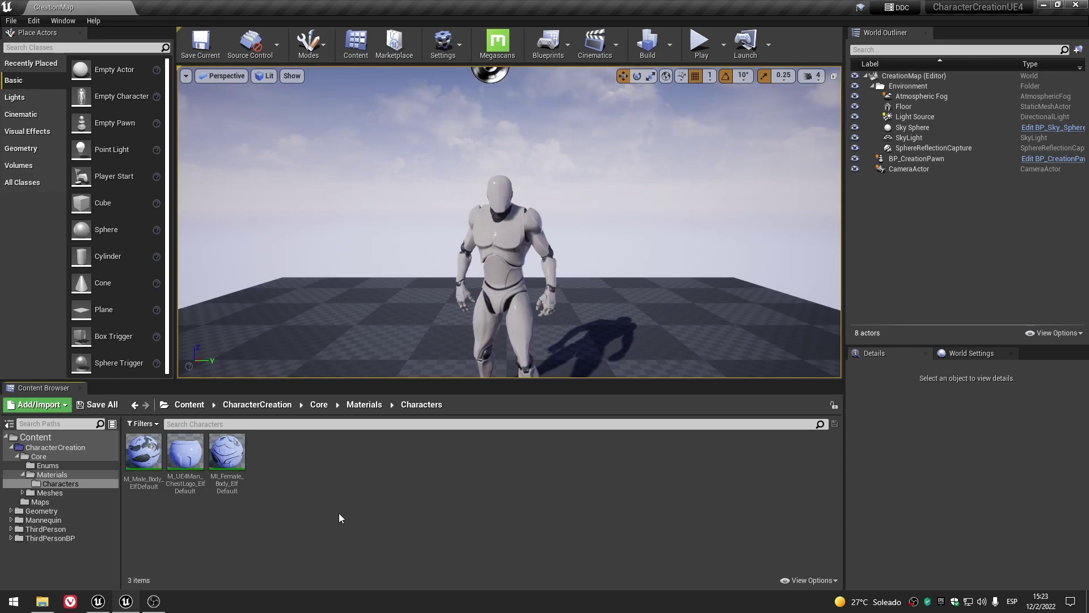
Step: Open BP_CreationPawn's Viewport and collapse the HumanMale, HumanFemale and ElfFemale component groups
key(alt+Left)
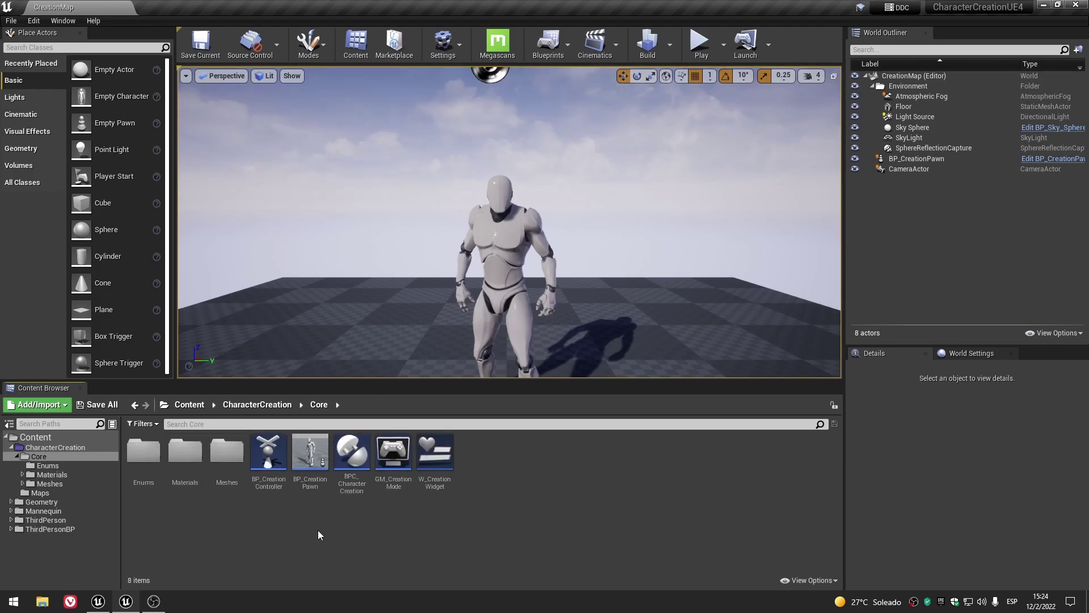
click(311, 459)
double_click(311, 459)
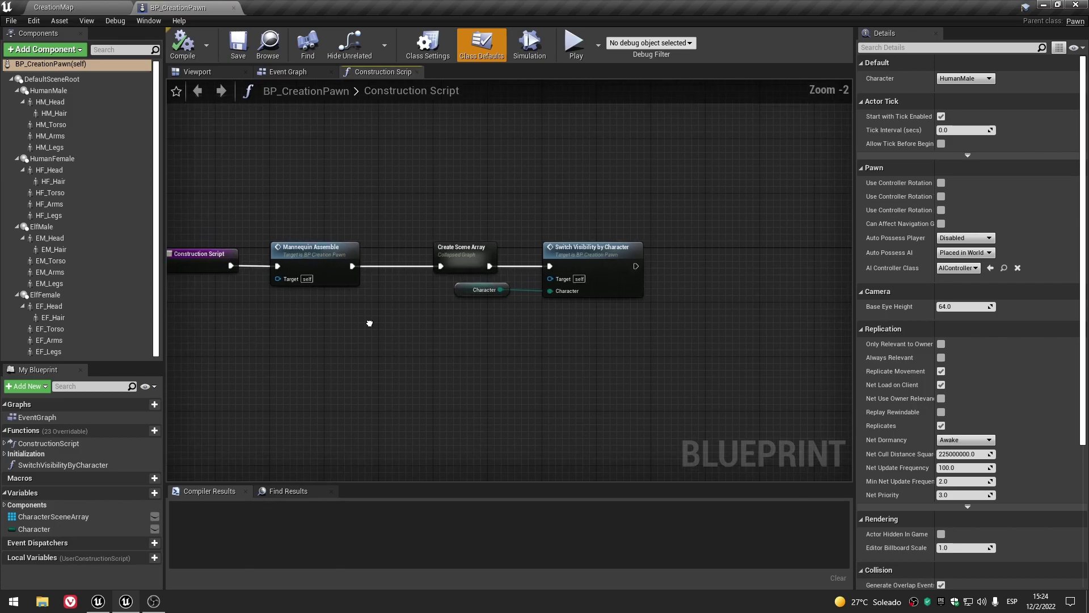
click(199, 76)
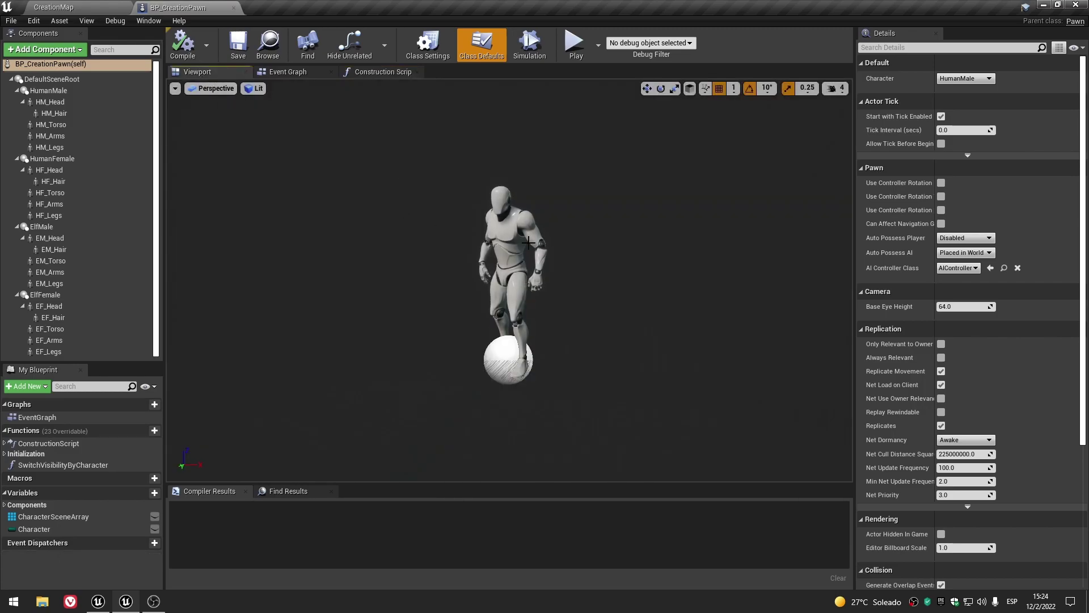
drag(535, 250, 518, 250)
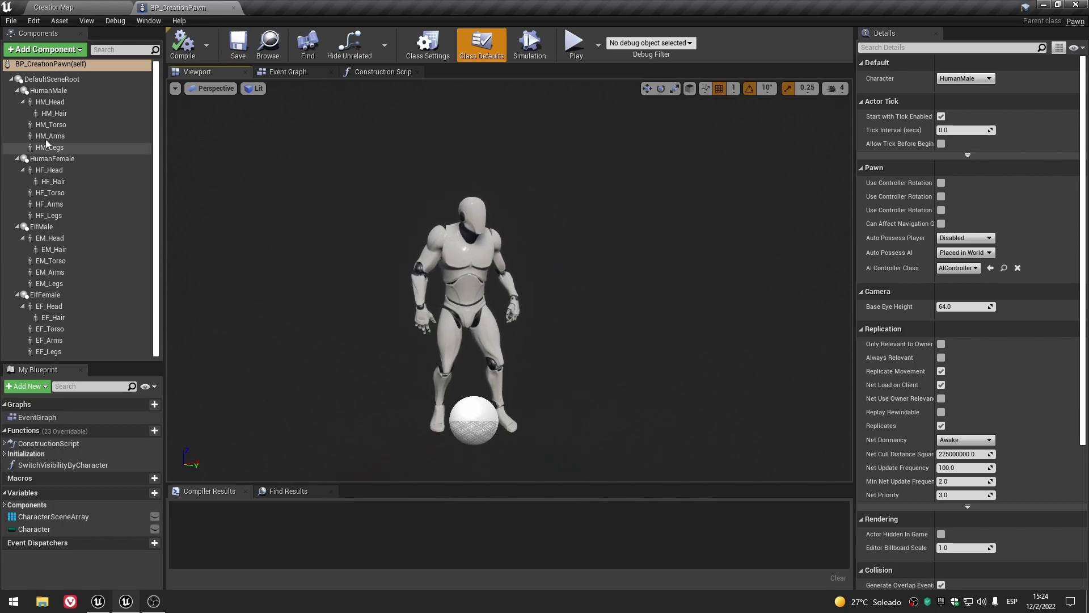
click(17, 90)
click(17, 102)
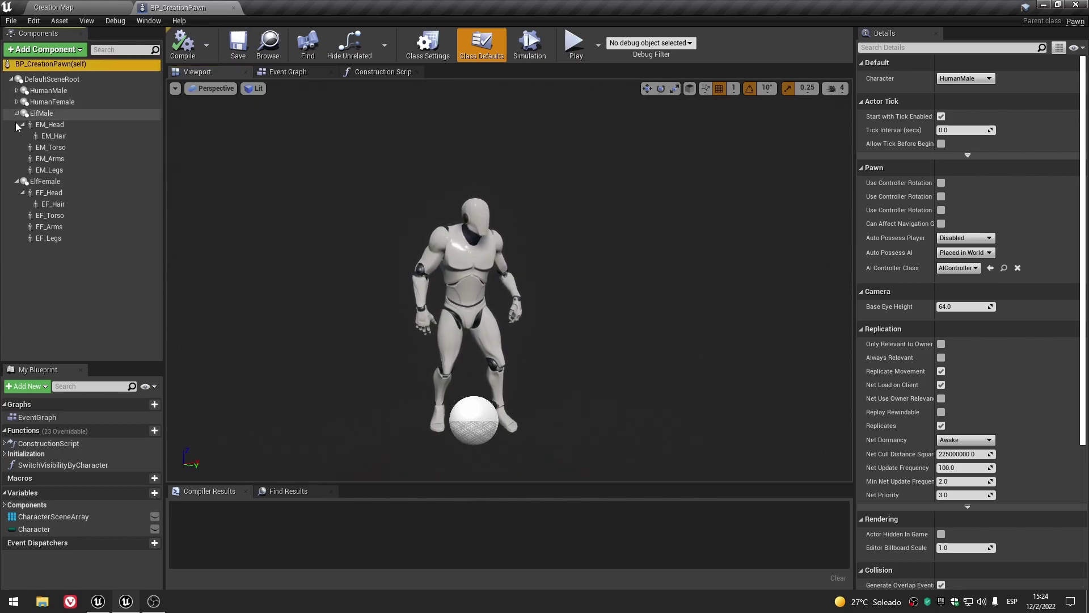
click(17, 182)
click(64, 233)
Step: Set the Character variable's default value to ElfMale
click(52, 114)
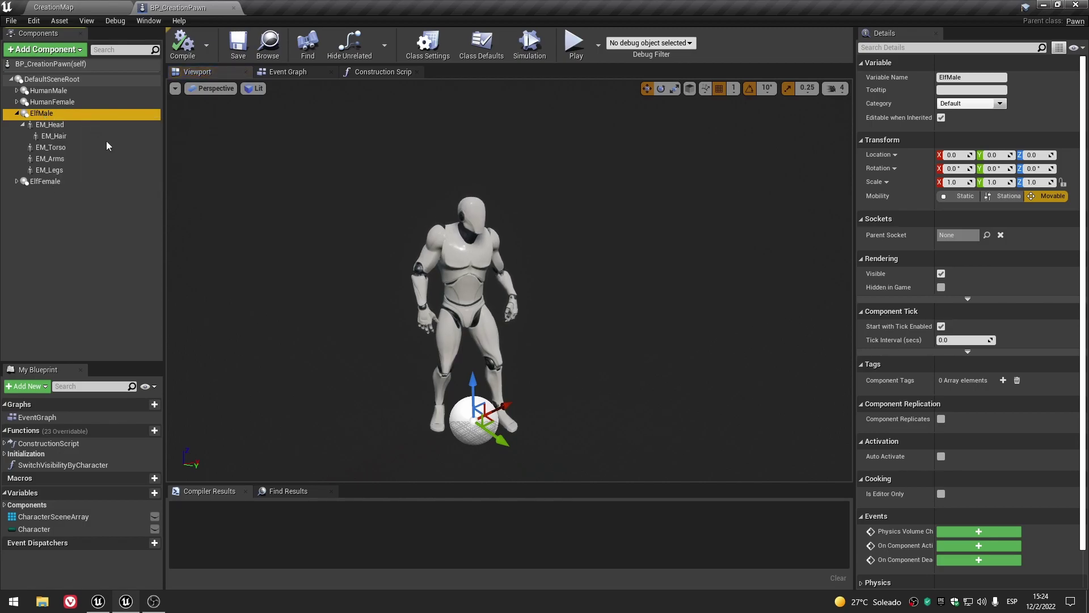
click(40, 529)
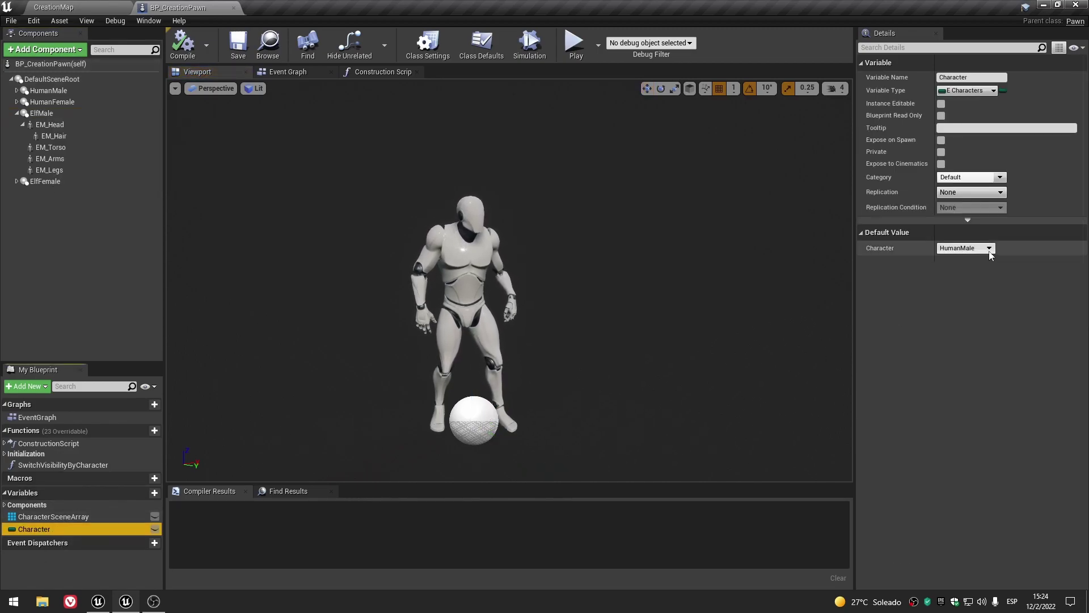
click(988, 248)
click(976, 272)
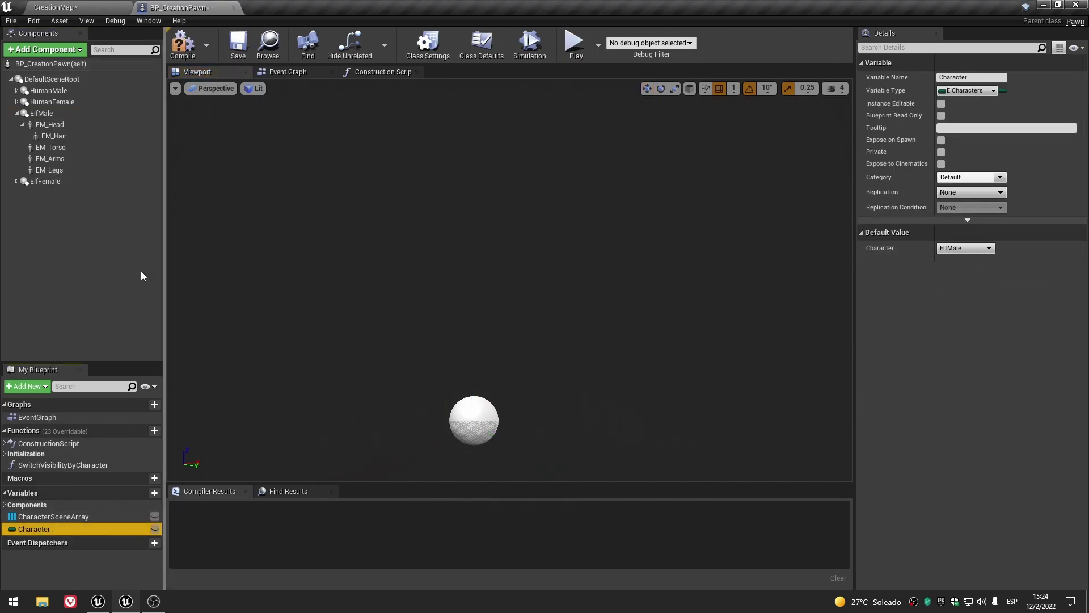
click(23, 125)
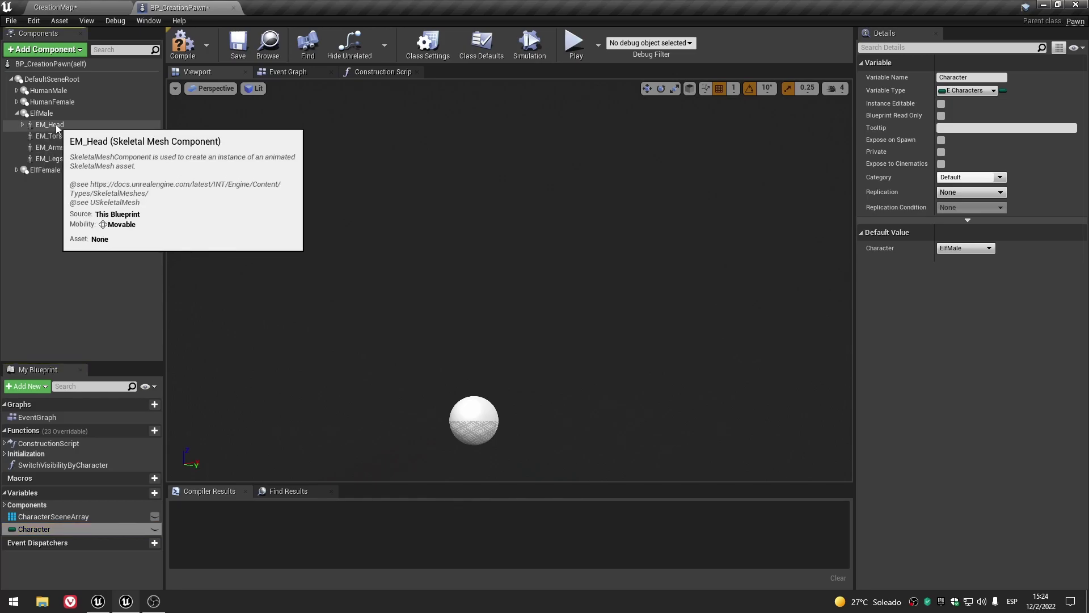
Step: Assign SK_Mannequin_ElfHead as EM_Head's skeletal mesh
click(54, 7)
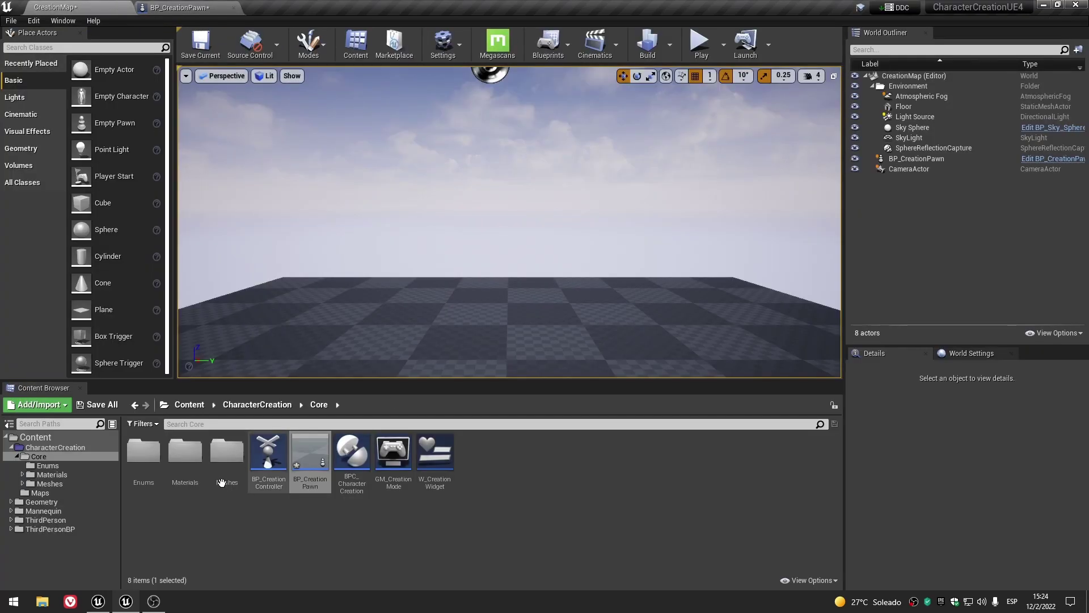
double_click(227, 451)
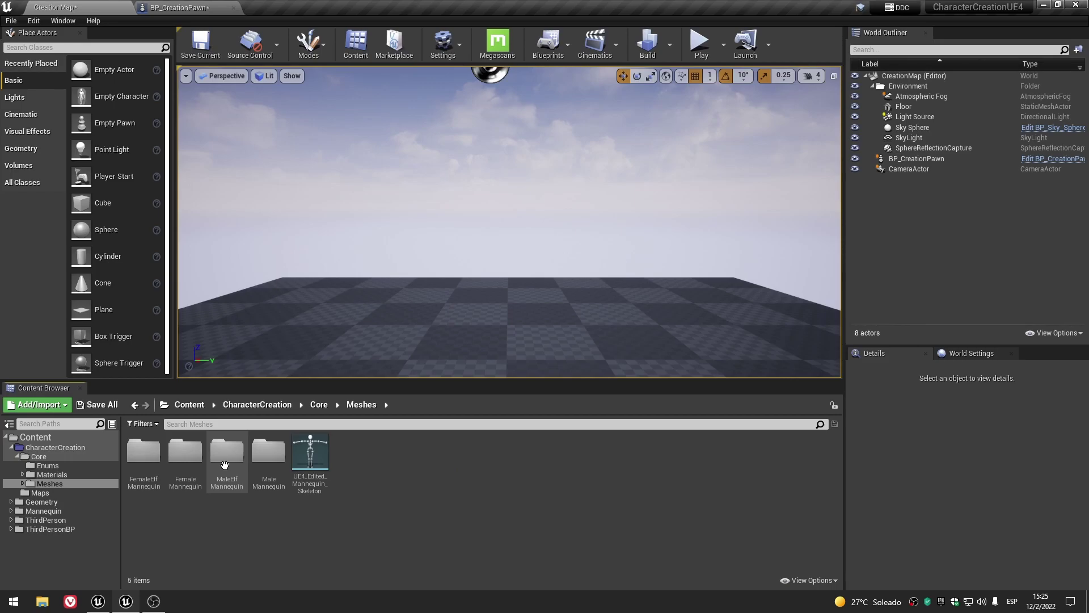
double_click(227, 451)
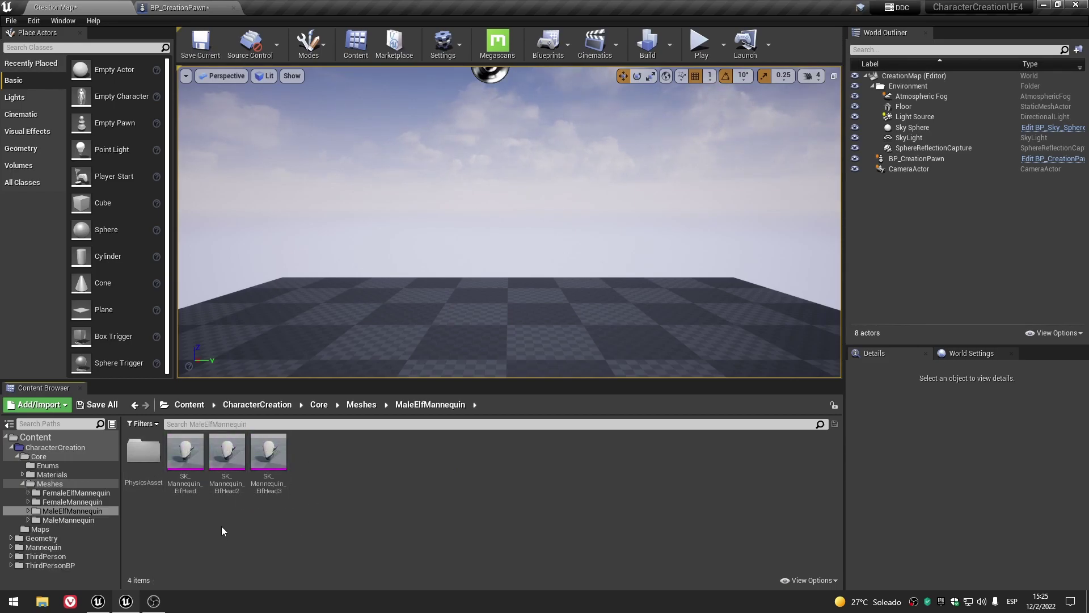
click(193, 465)
click(179, 7)
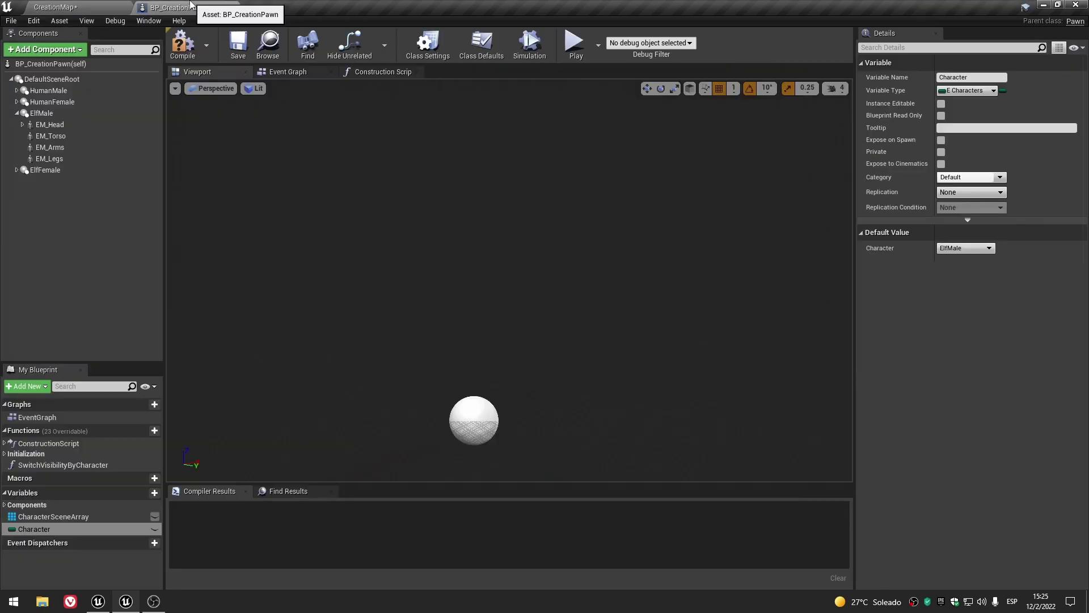
click(57, 125)
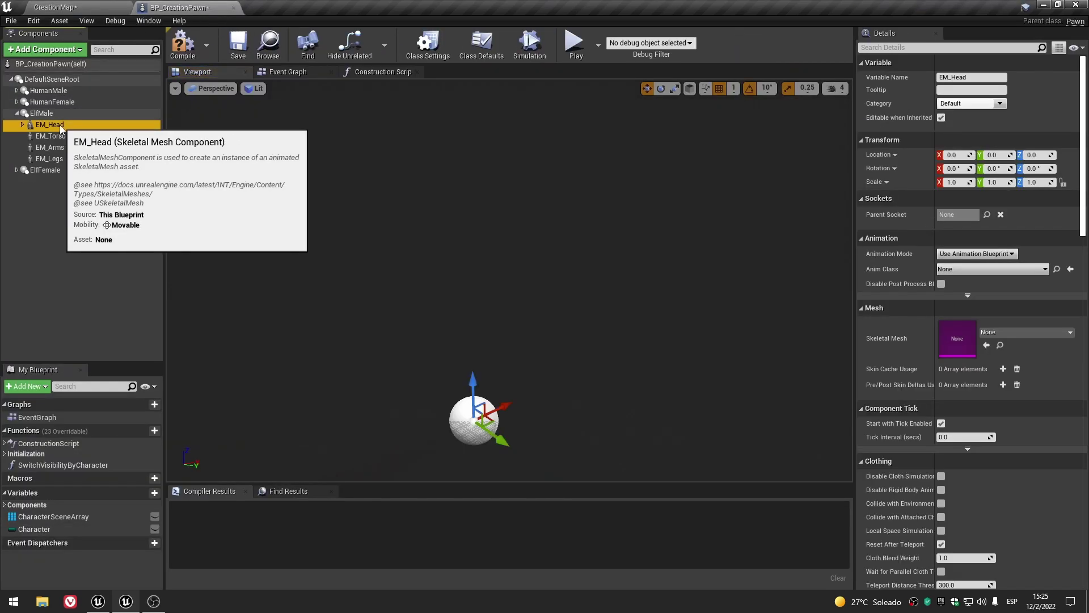
click(986, 345)
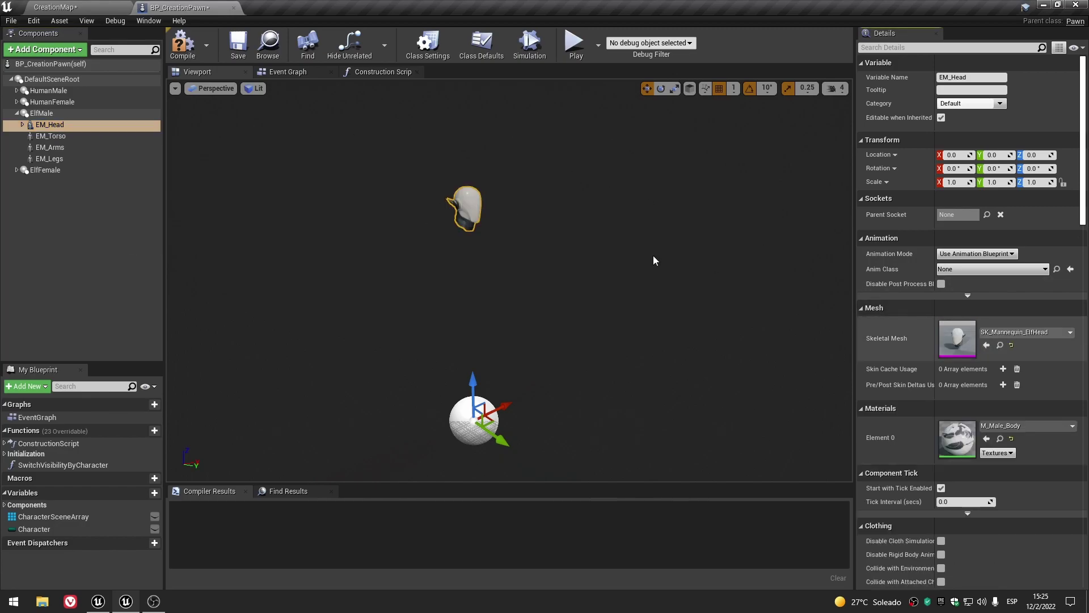
key(f)
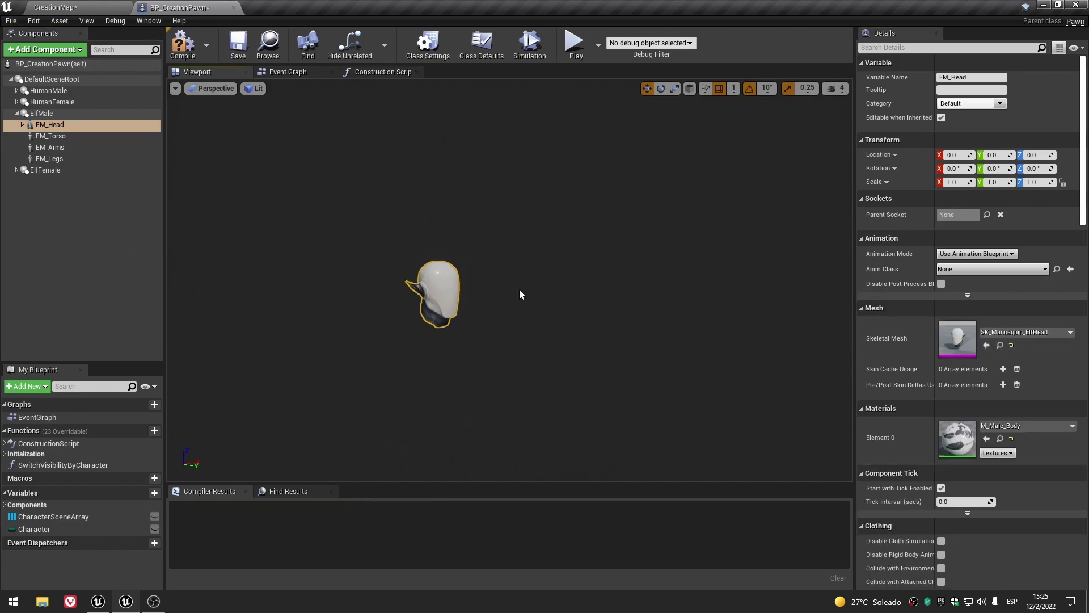
scroll(519, 294, up, 3)
scroll(519, 294, down, 3)
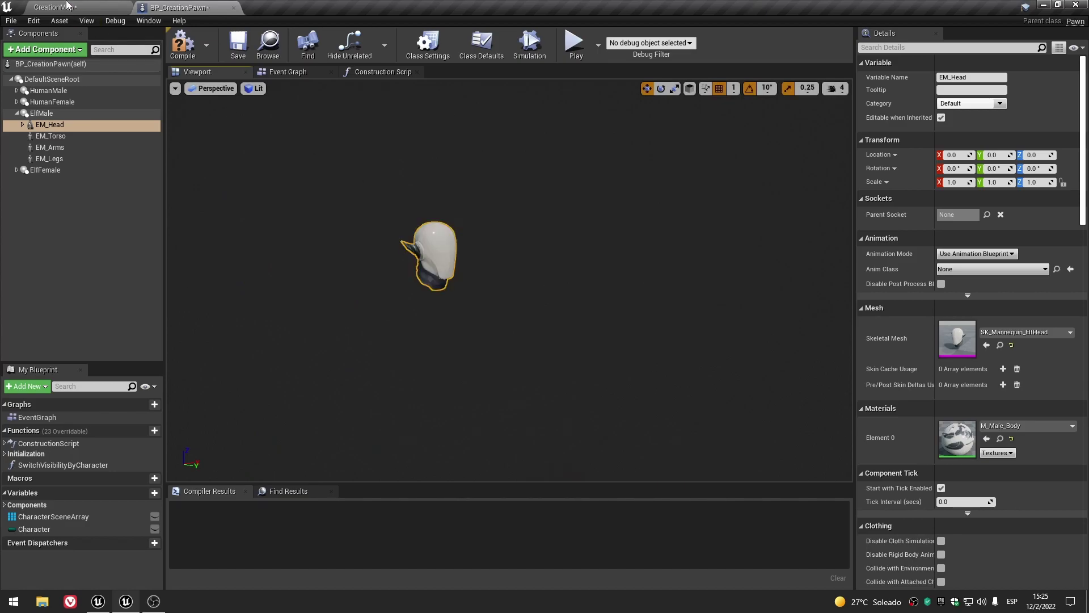
Step: Assign SK_Mannequin_Torso as EM_Torso's skeletal mesh
click(68, 137)
click(53, 7)
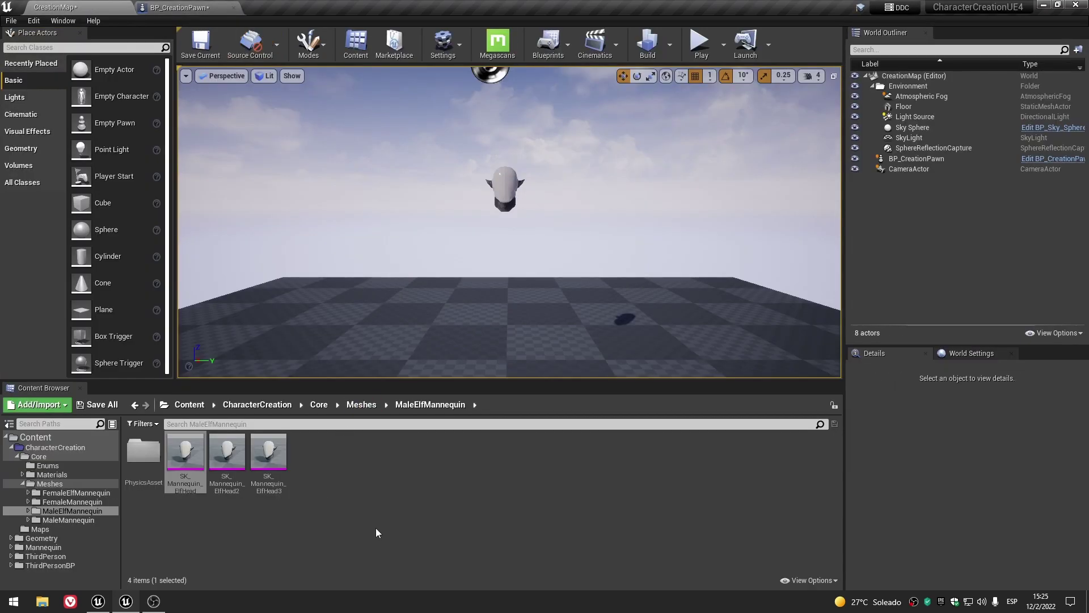
click(75, 519)
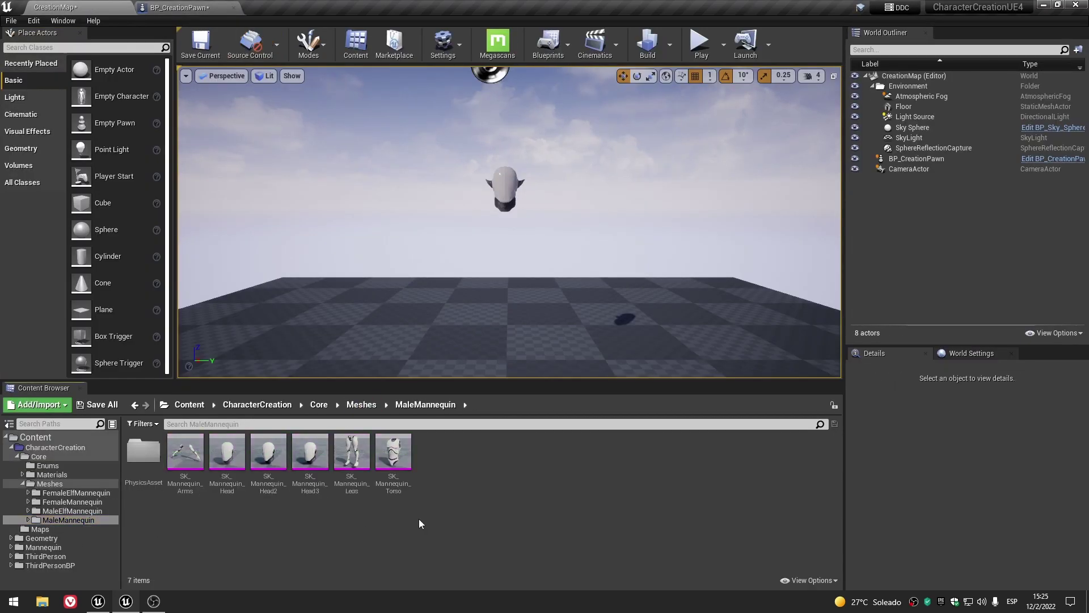
click(393, 452)
click(171, 5)
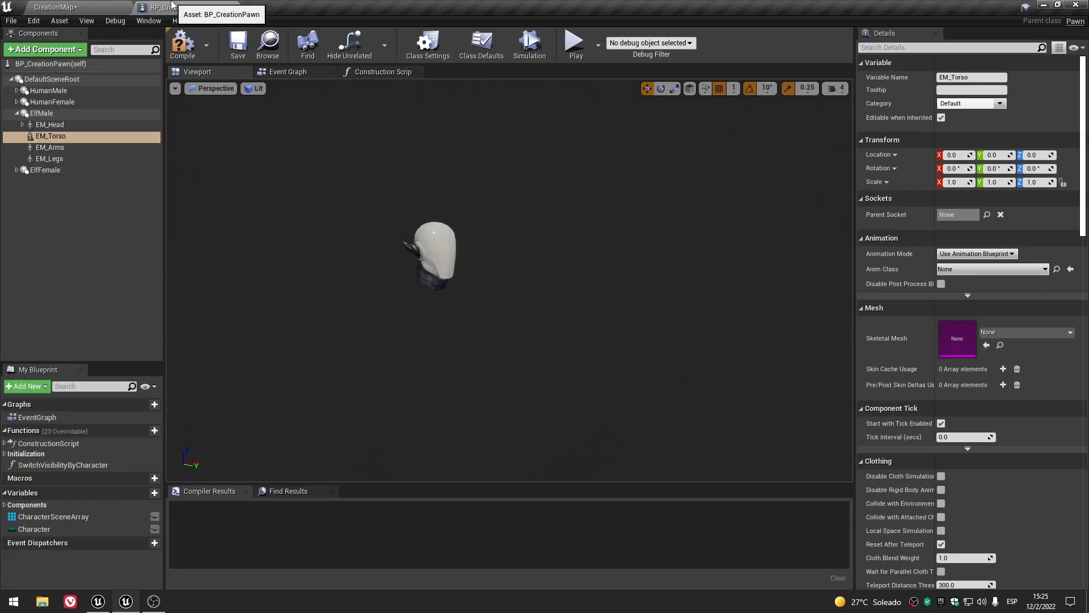
click(986, 345)
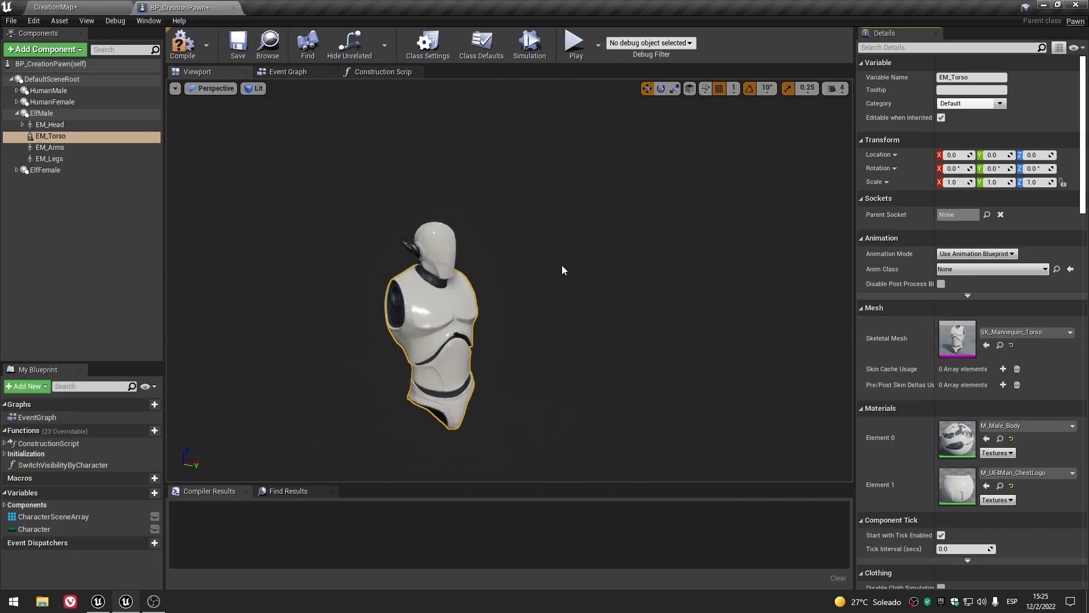
Step: Assign the mannequin arms and legs meshes to EM_Arms and EM_Legs
click(50, 148)
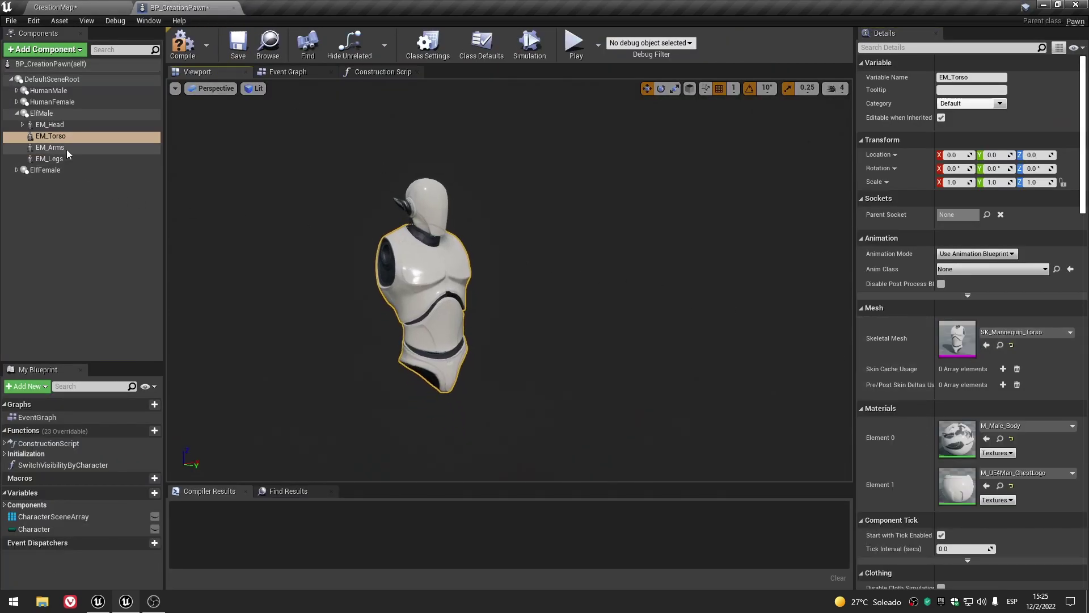
click(79, 6)
click(179, 7)
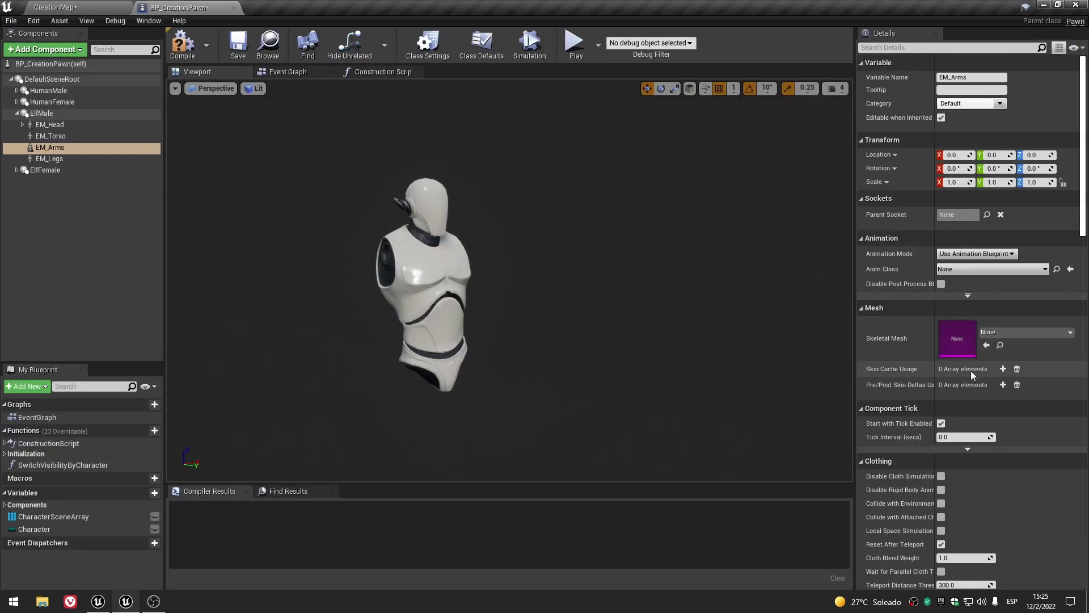
click(987, 345)
click(54, 7)
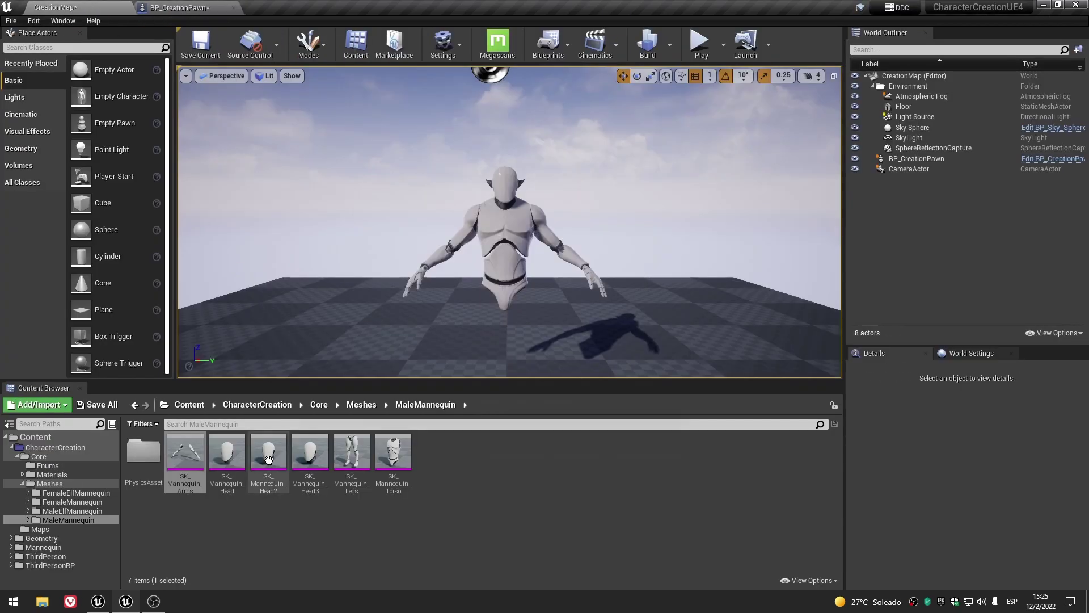
click(179, 6)
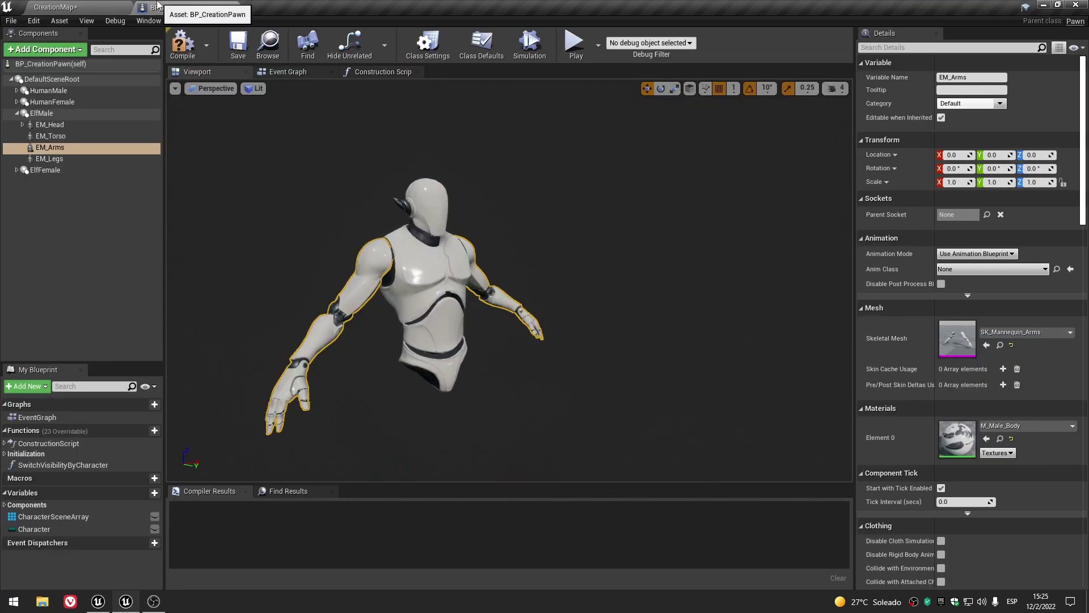
click(53, 159)
click(987, 345)
click(498, 248)
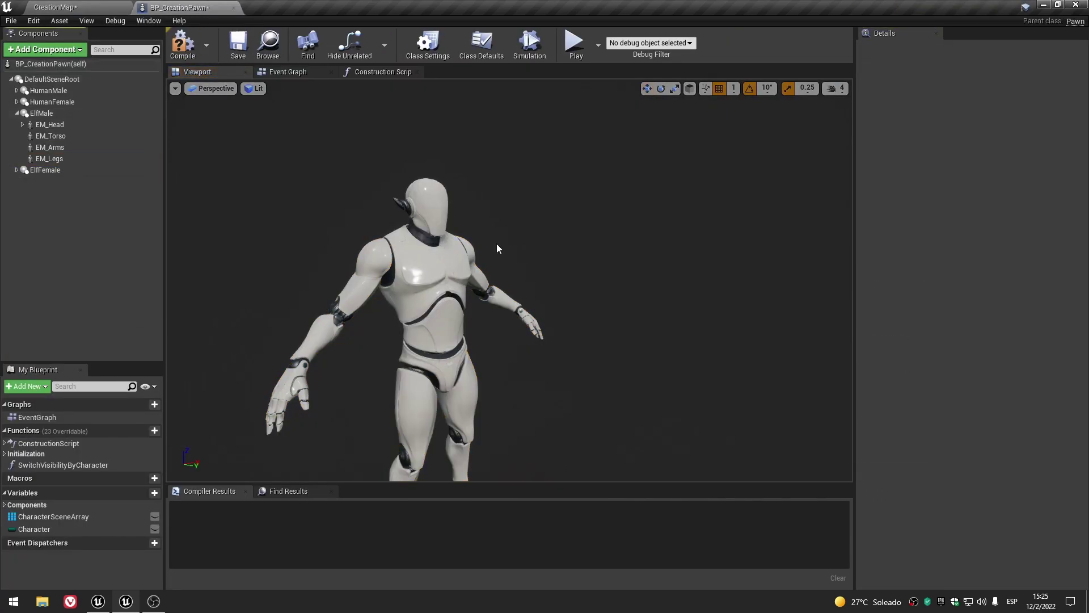
right_drag(498, 248, 526, 246)
scroll(524, 272, up, 5)
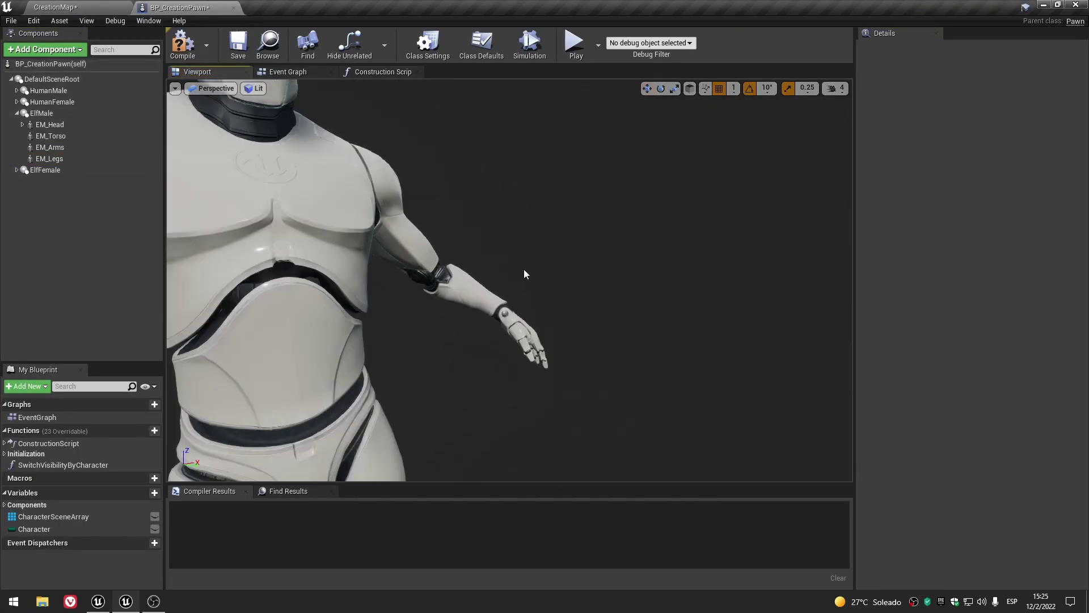
scroll(524, 274, down, 5)
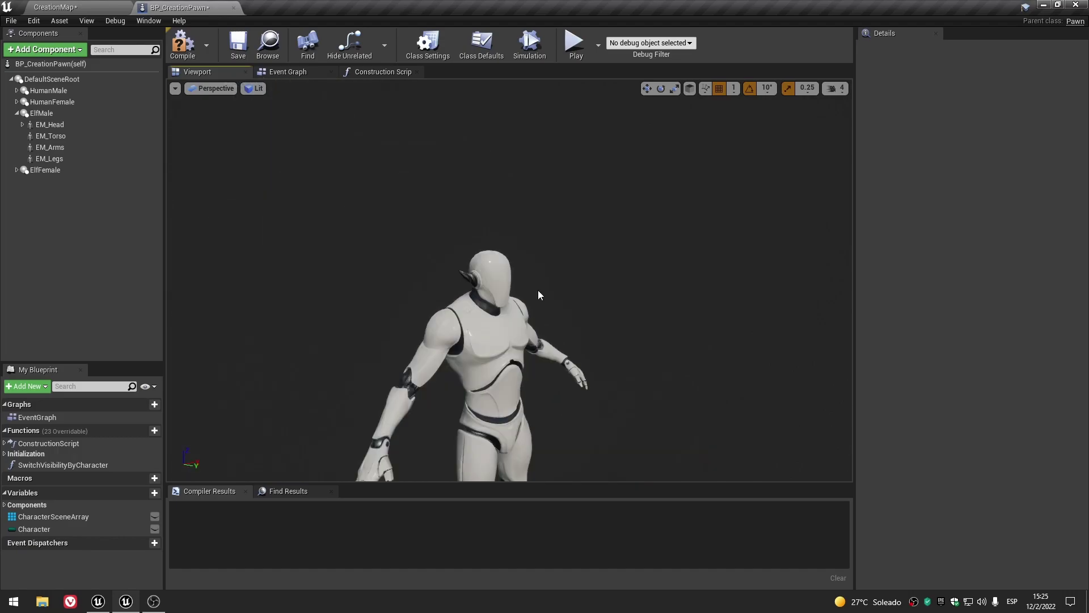
right_drag(539, 294, 542, 294)
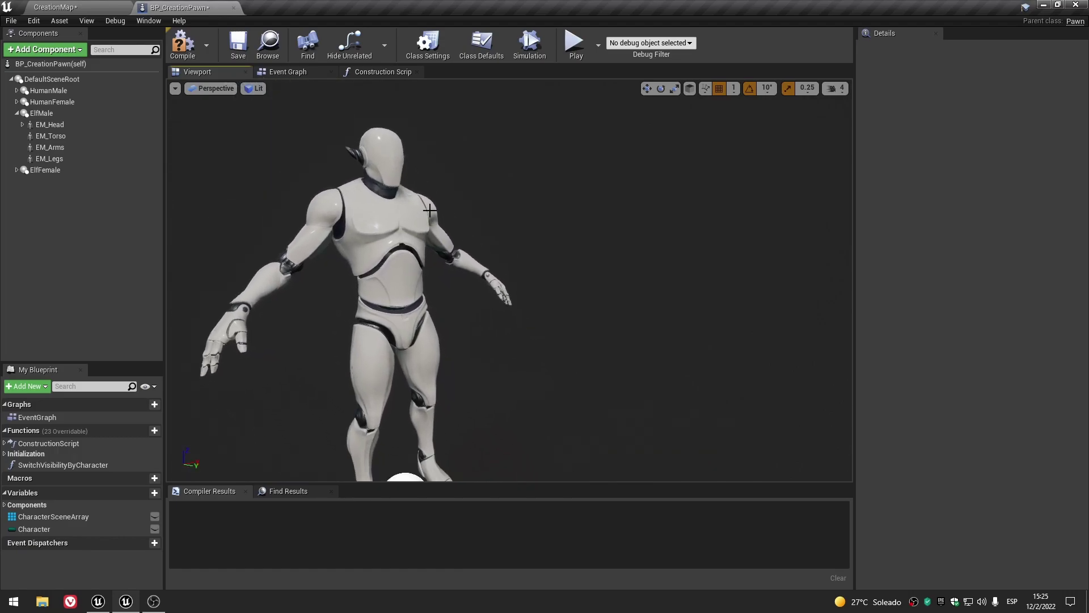
Step: Compile, then apply M_Male_Body_ElfDefault to EM_Head's material slot
click(183, 44)
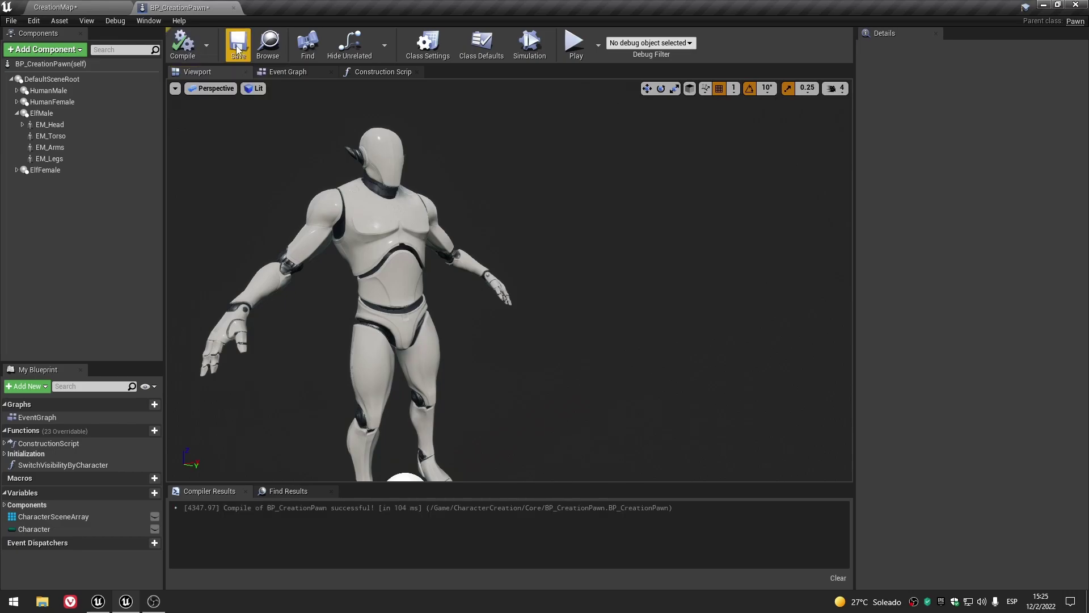
click(63, 124)
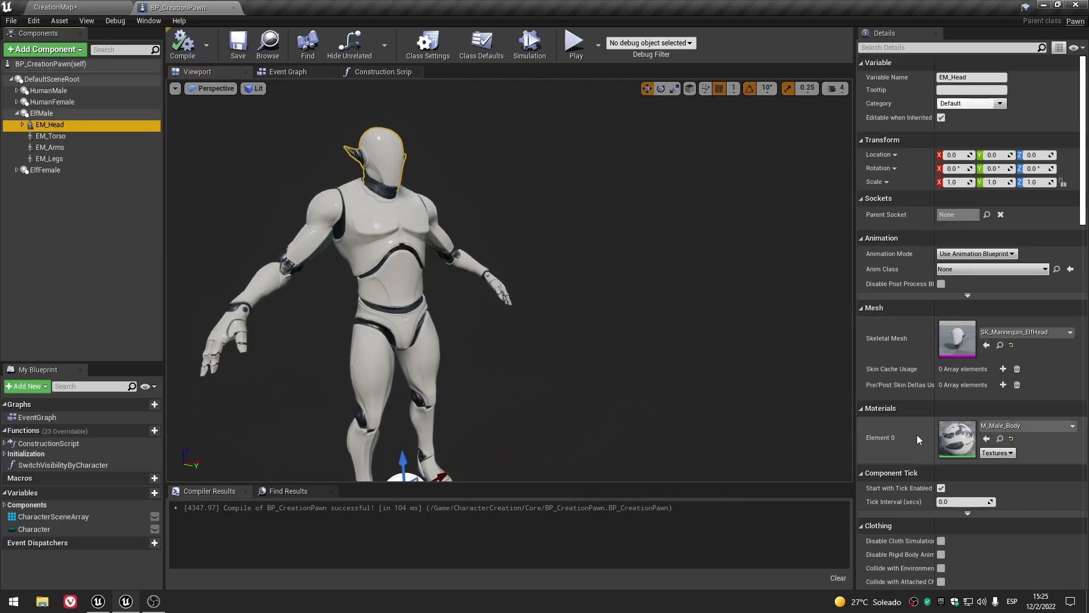
click(127, 4)
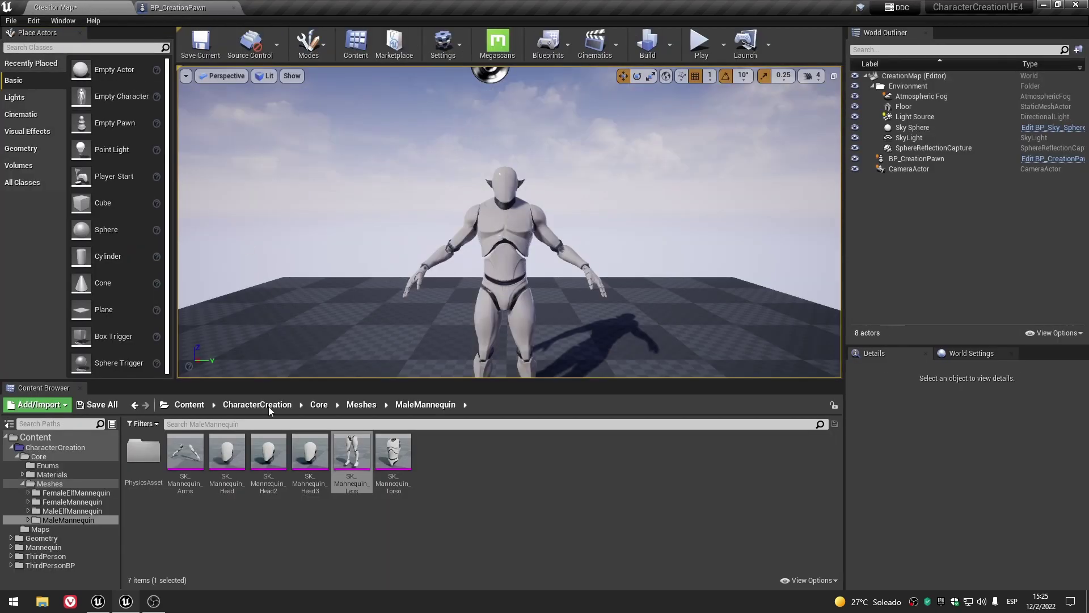
click(21, 484)
double_click(51, 474)
double_click(143, 451)
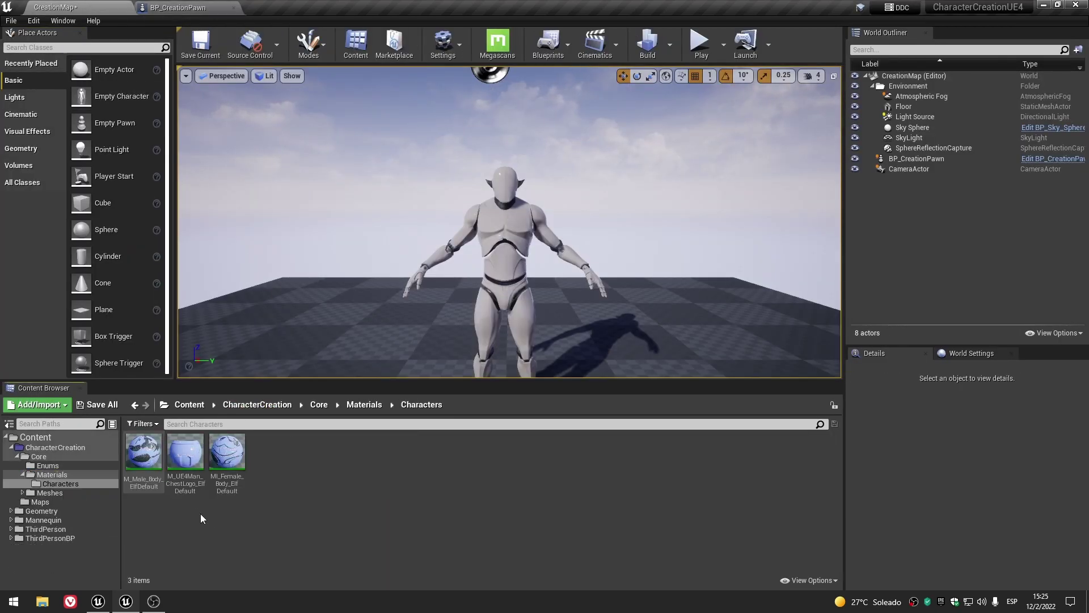
click(141, 448)
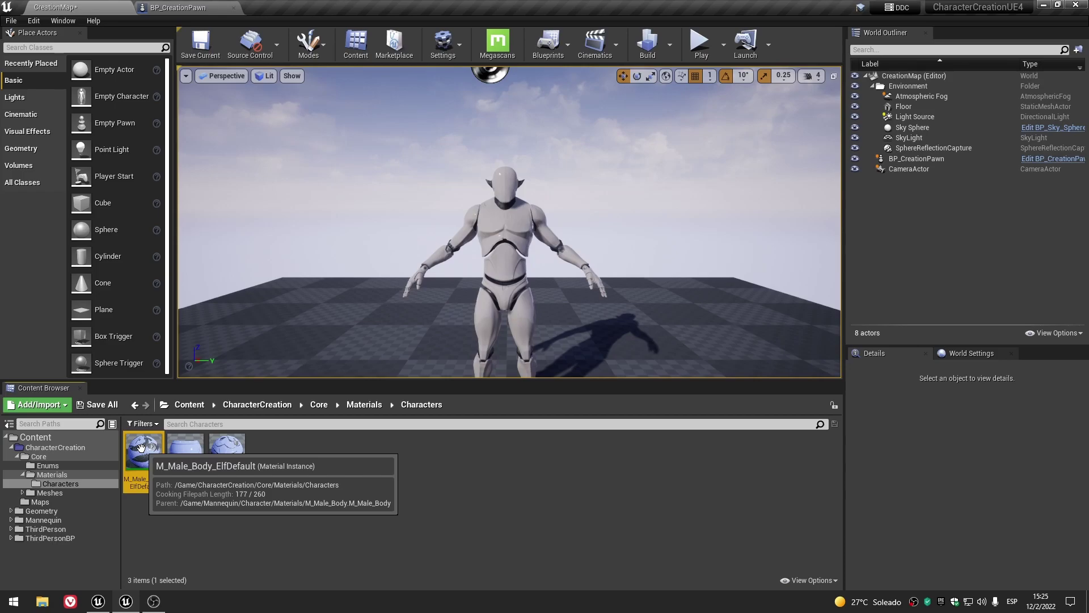
click(179, 6)
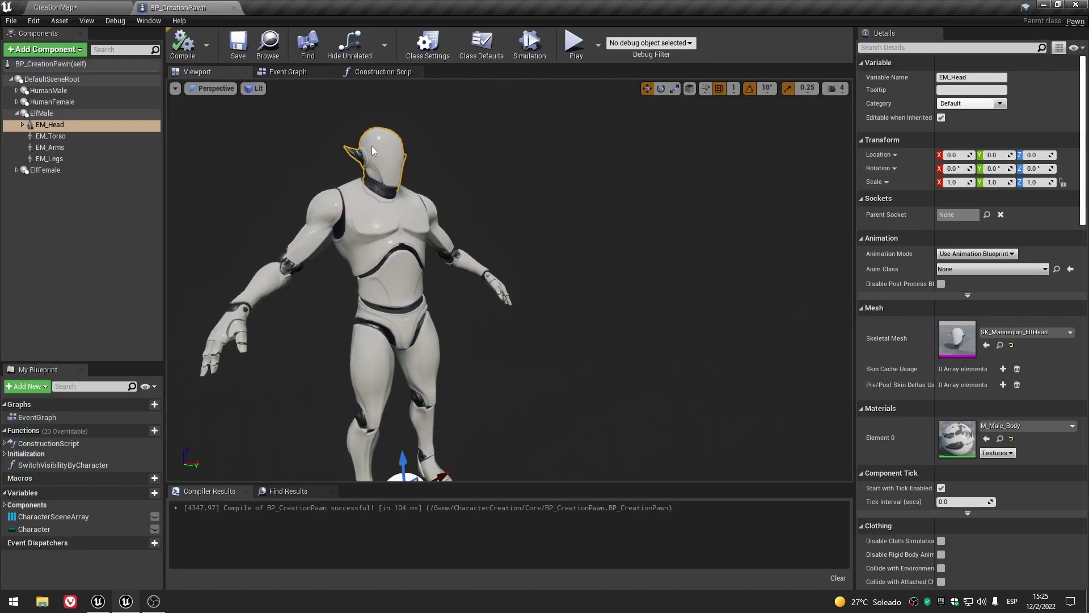
click(986, 439)
Step: Apply M_Male_Body_ElfDefault to the EM_Torso, EM_Arms and EM_Legs material slots
click(98, 135)
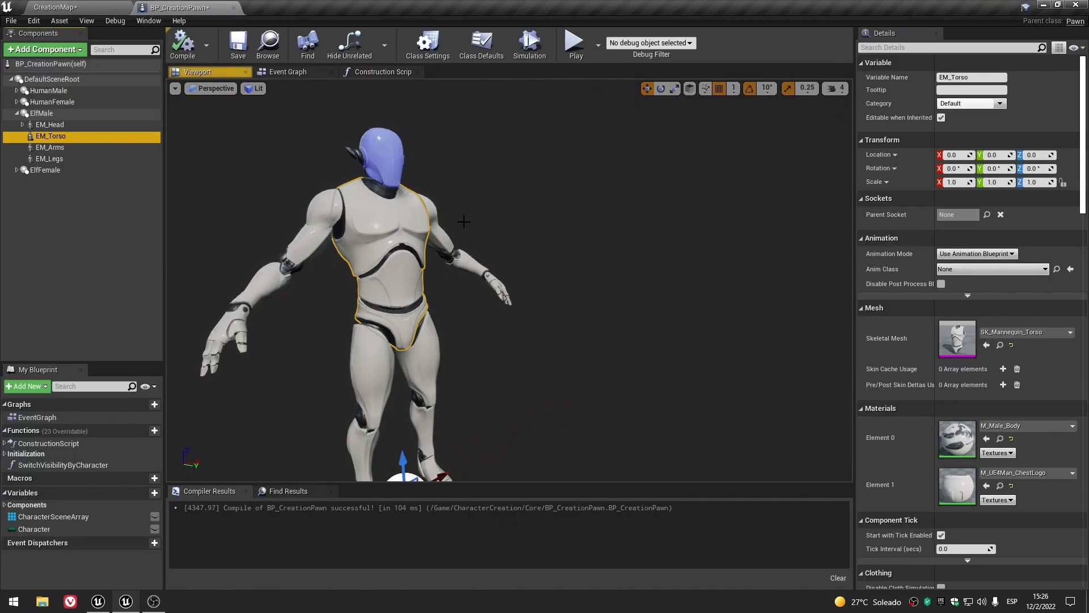
click(987, 439)
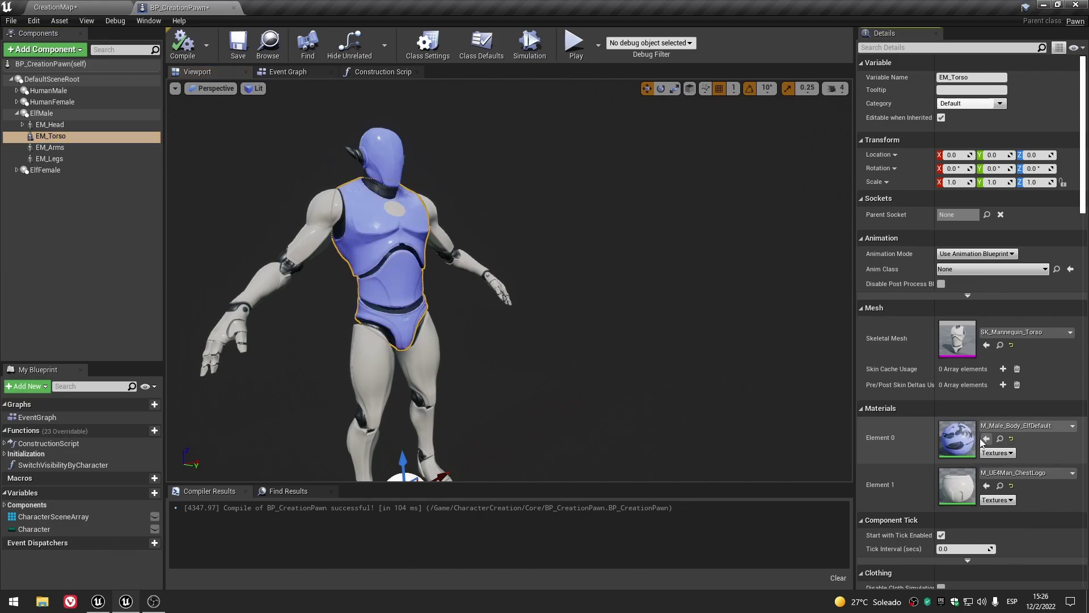
click(56, 148)
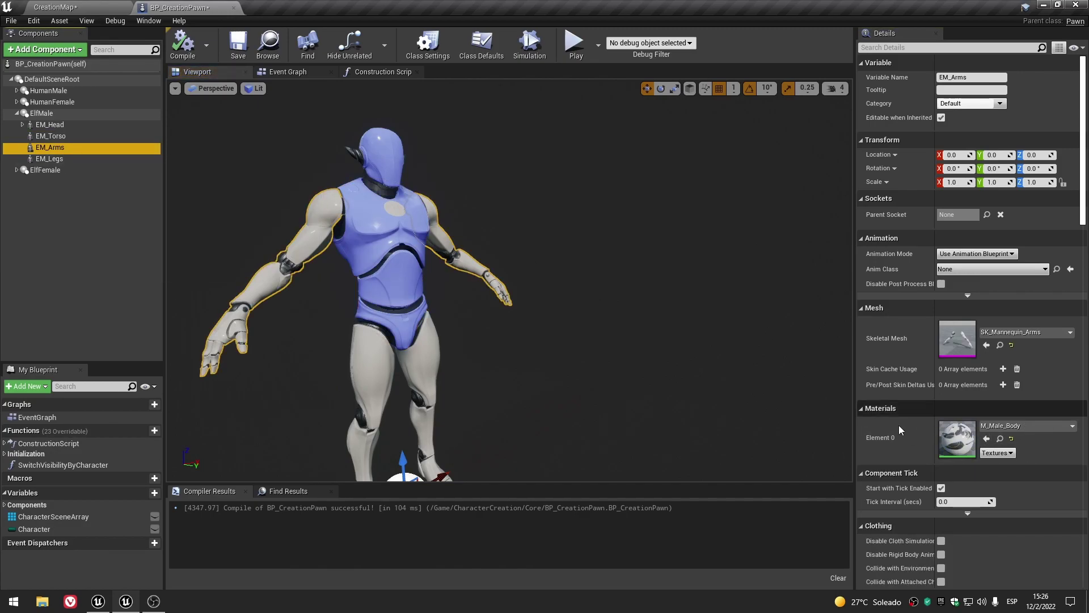
click(987, 439)
click(50, 158)
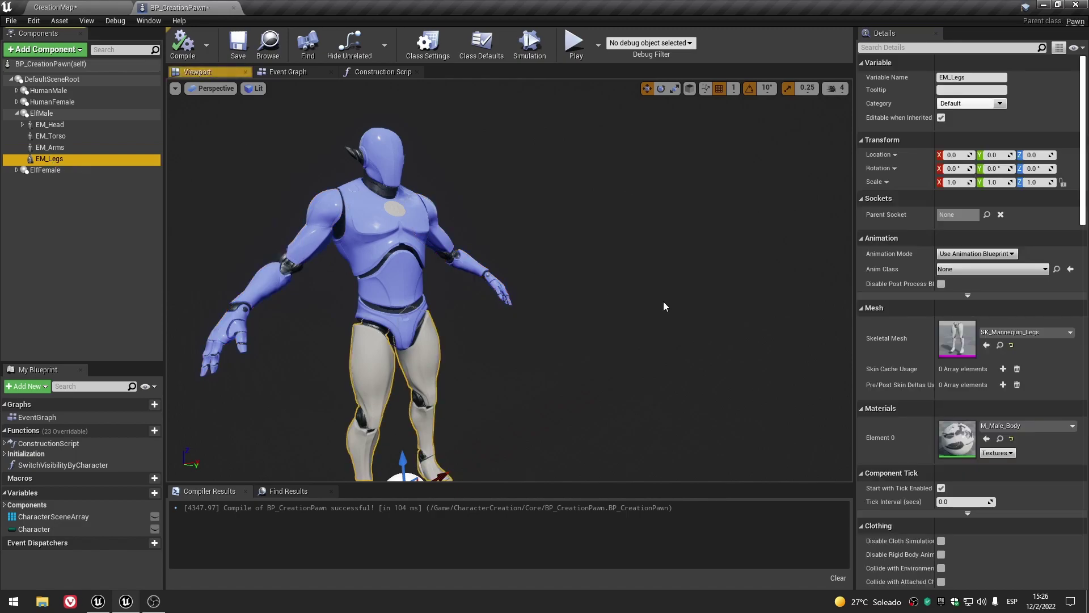
click(987, 438)
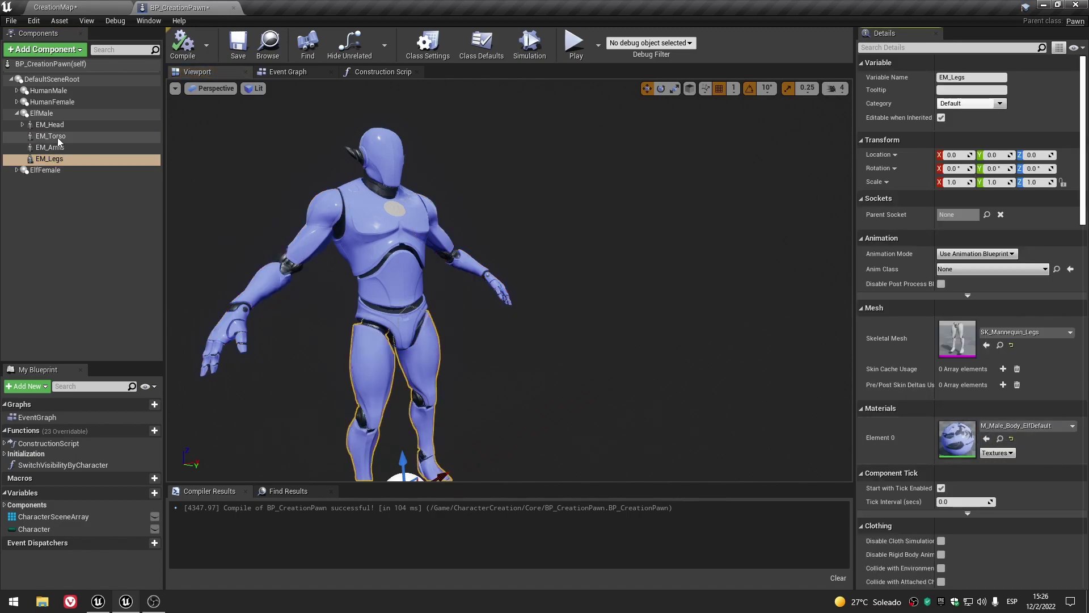
Step: Give EM_Torso Element 1 the ElfDefault chest logo material, then compile and save
click(51, 136)
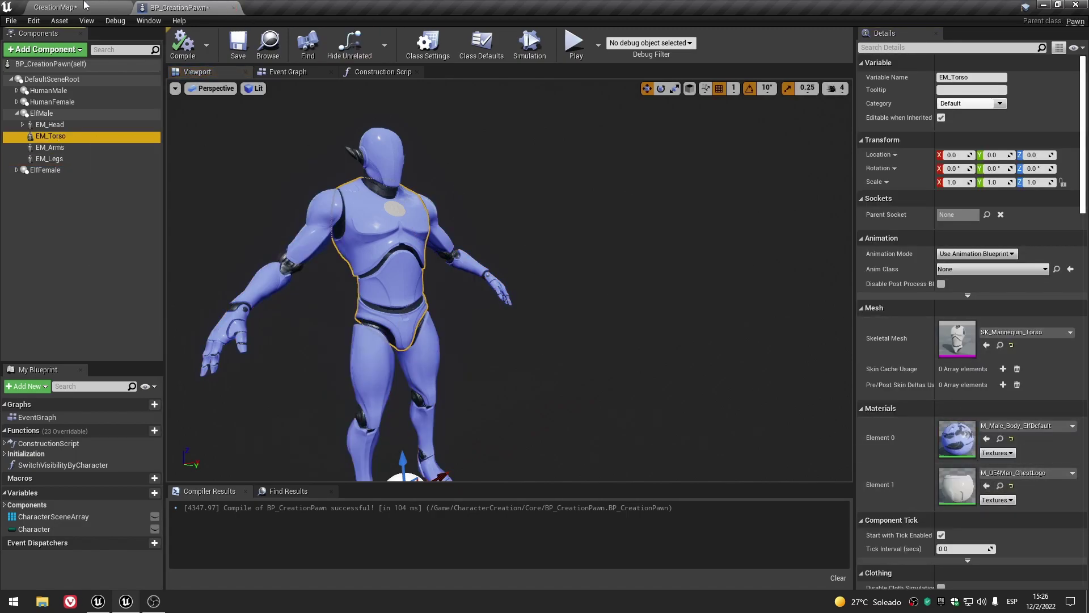
click(1000, 438)
click(181, 457)
click(176, 7)
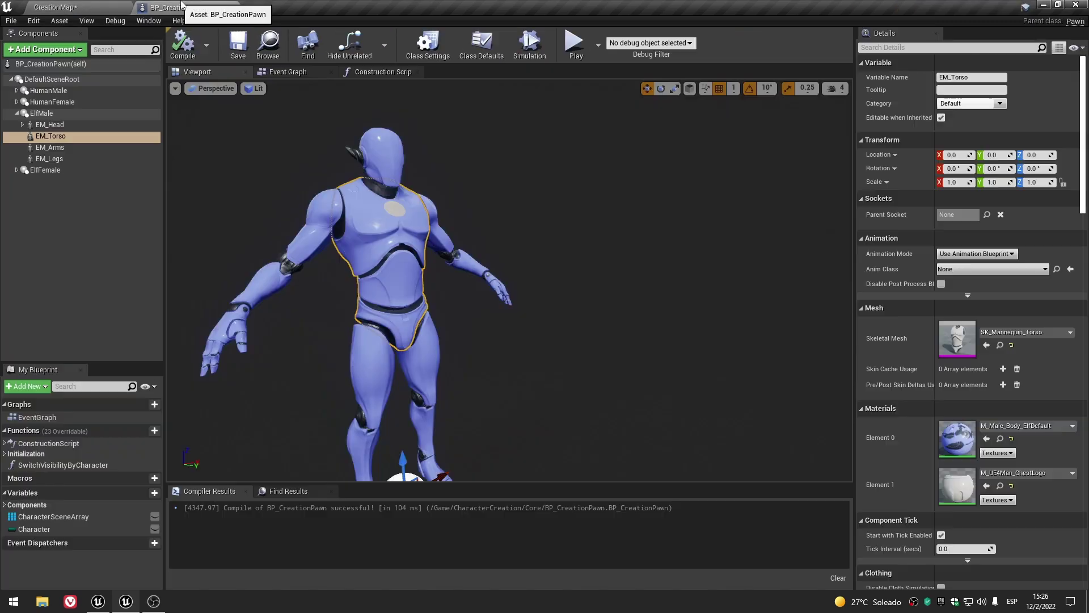
click(987, 485)
click(987, 486)
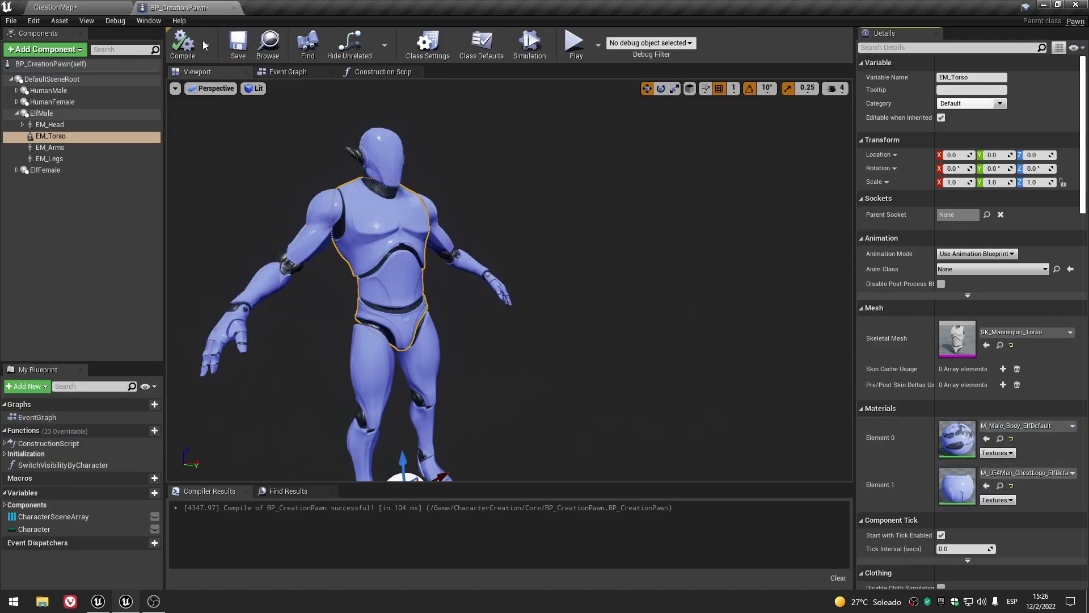
click(182, 42)
click(238, 44)
click(45, 253)
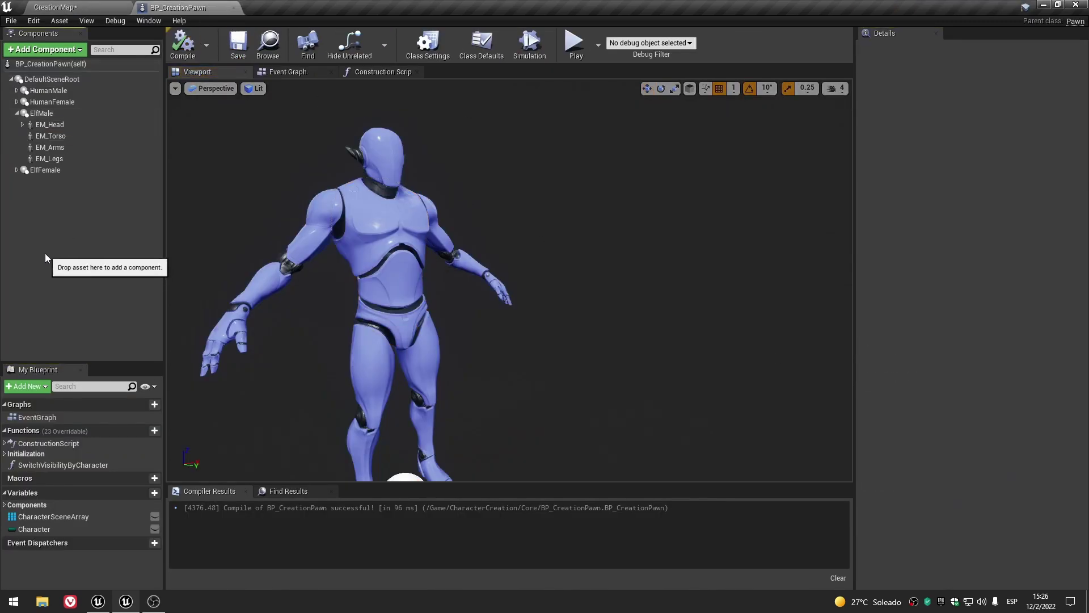
click(68, 126)
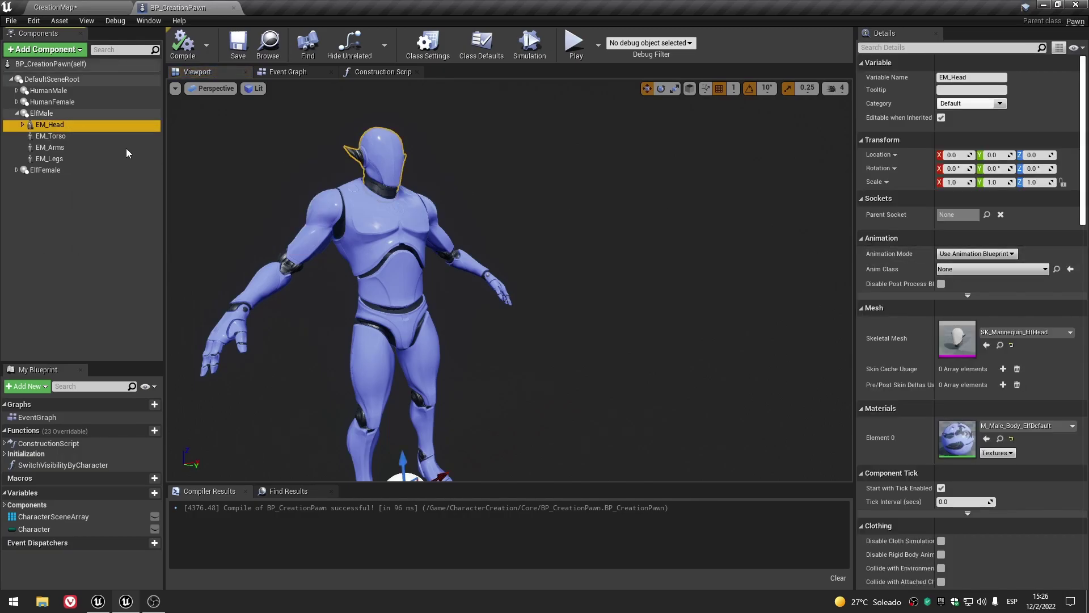
Step: Set EM_Head to Use Animation Asset with ThirdPersonIdle, save, and collapse ElfMale
click(983, 254)
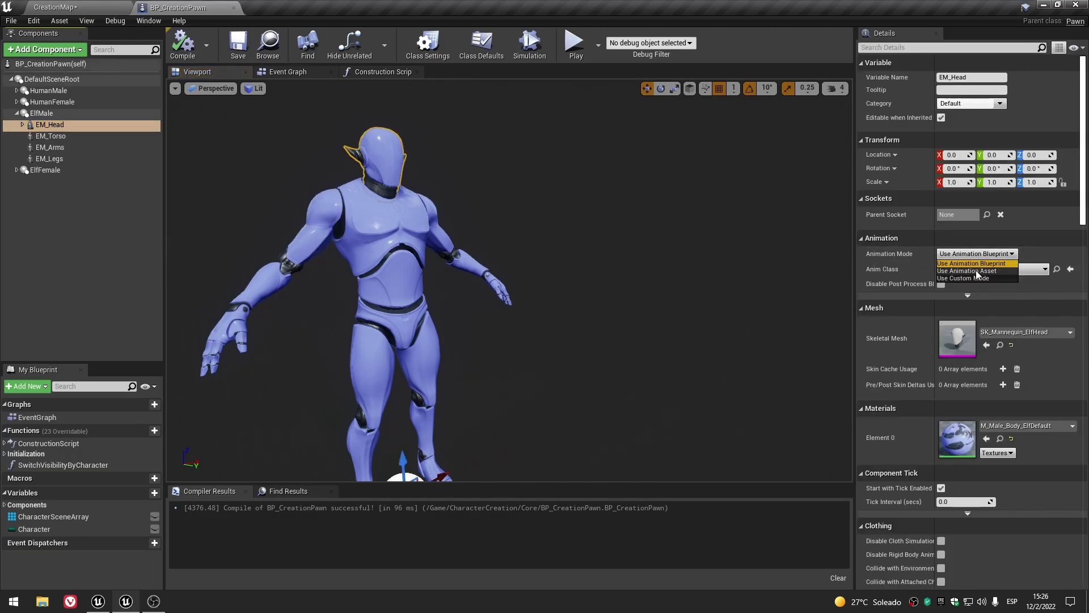
click(973, 270)
click(1019, 277)
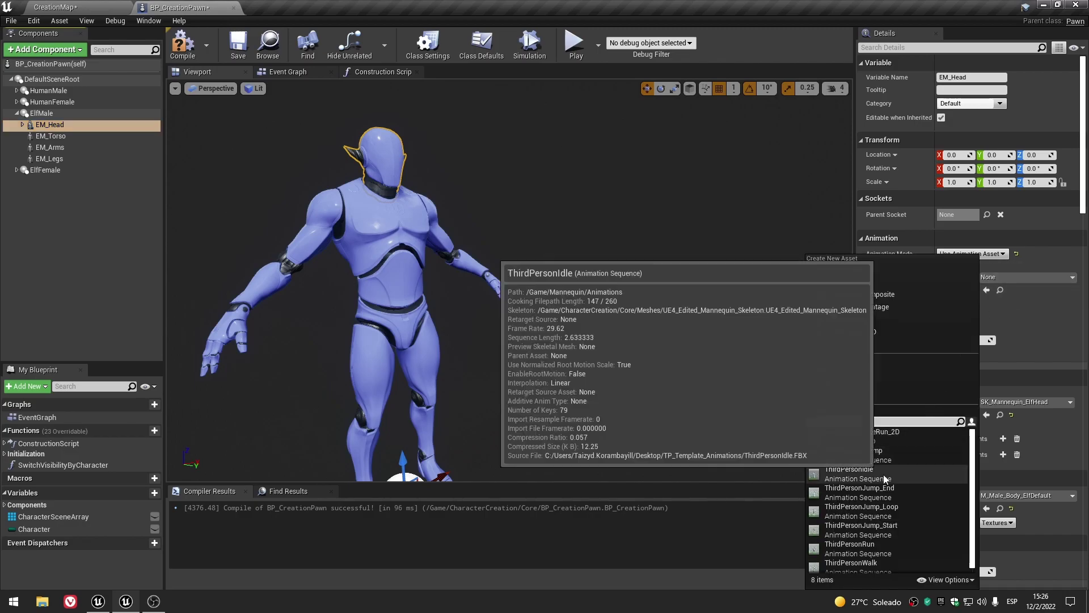
click(884, 476)
click(243, 45)
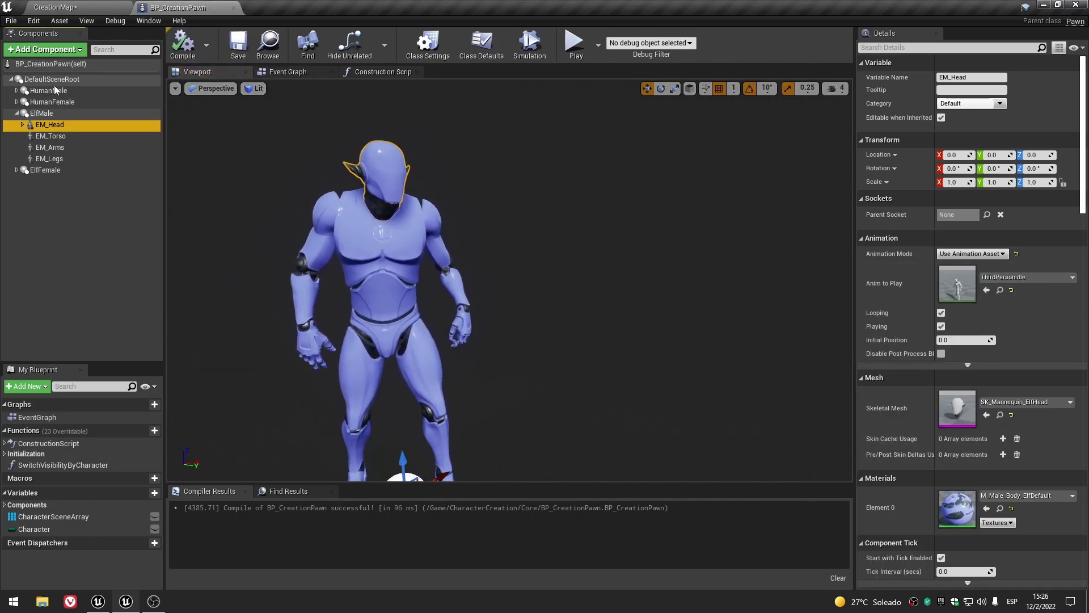
right_drag(508, 279, 488, 278)
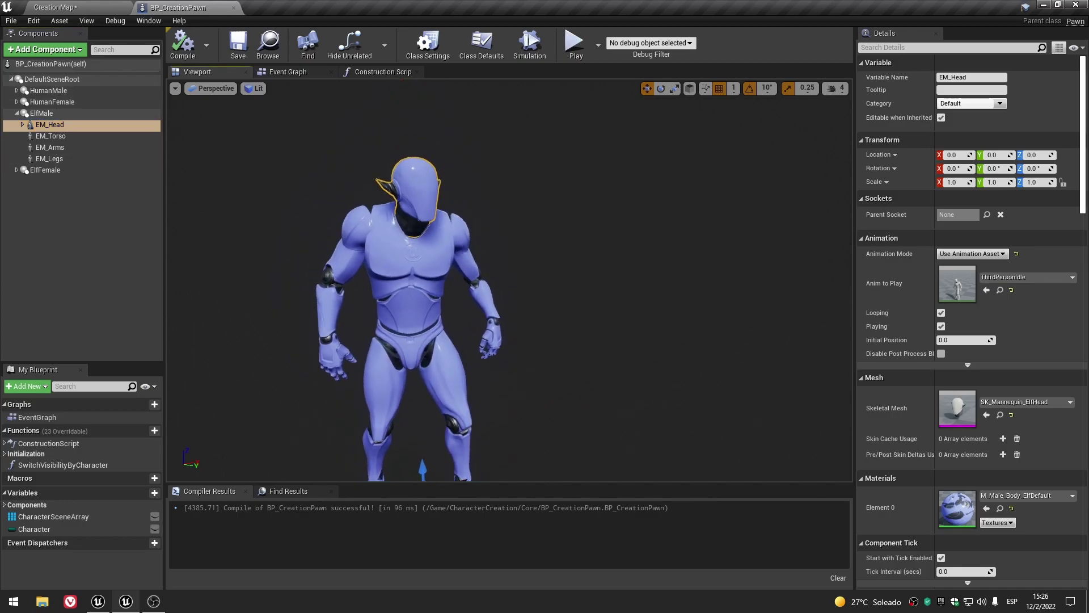
click(16, 113)
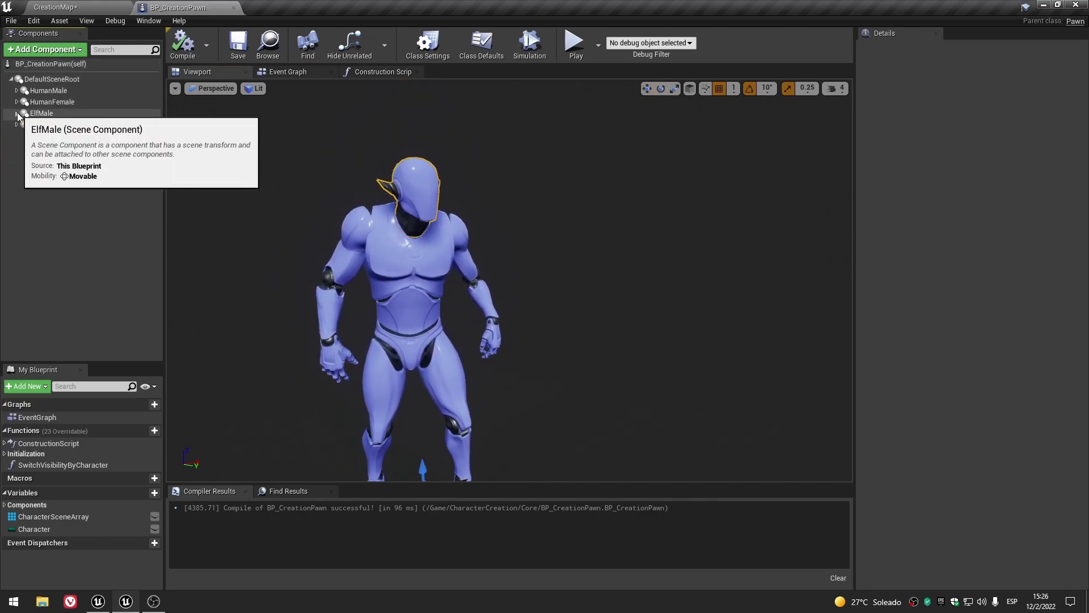
Step: Preview the Character default as HumanMale and HumanFemale, reset it to ElfMale, and view the Construction Script
click(60, 526)
click(966, 250)
click(964, 258)
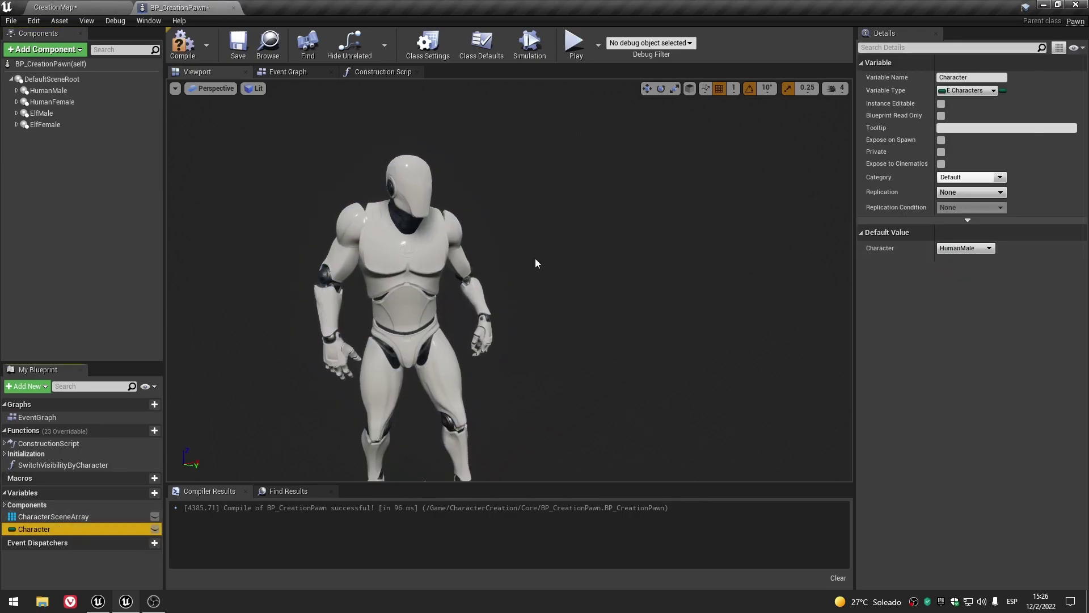
click(965, 249)
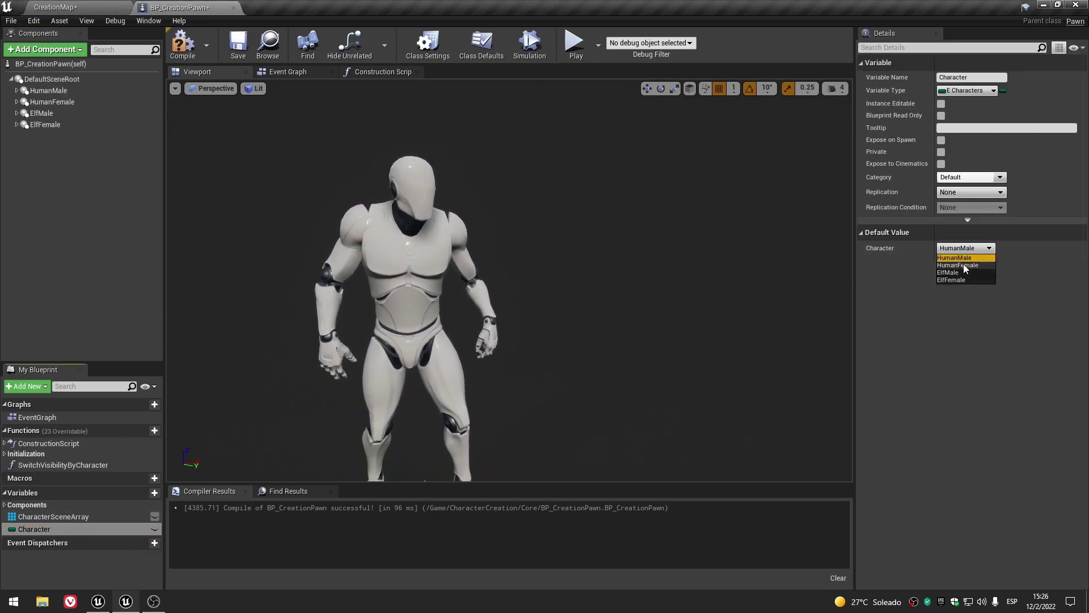
click(963, 264)
click(963, 253)
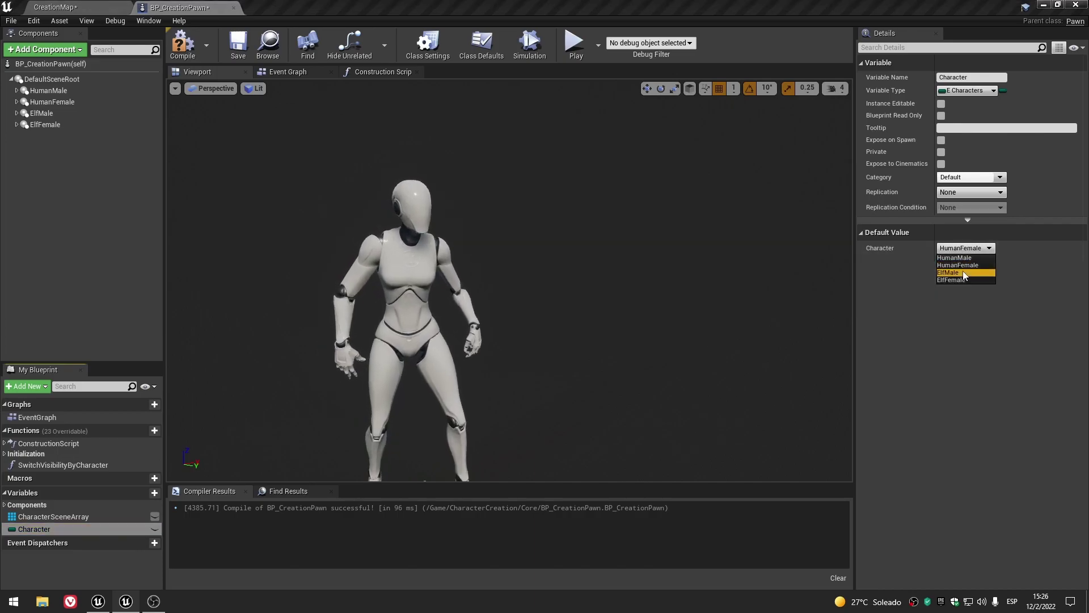
click(962, 271)
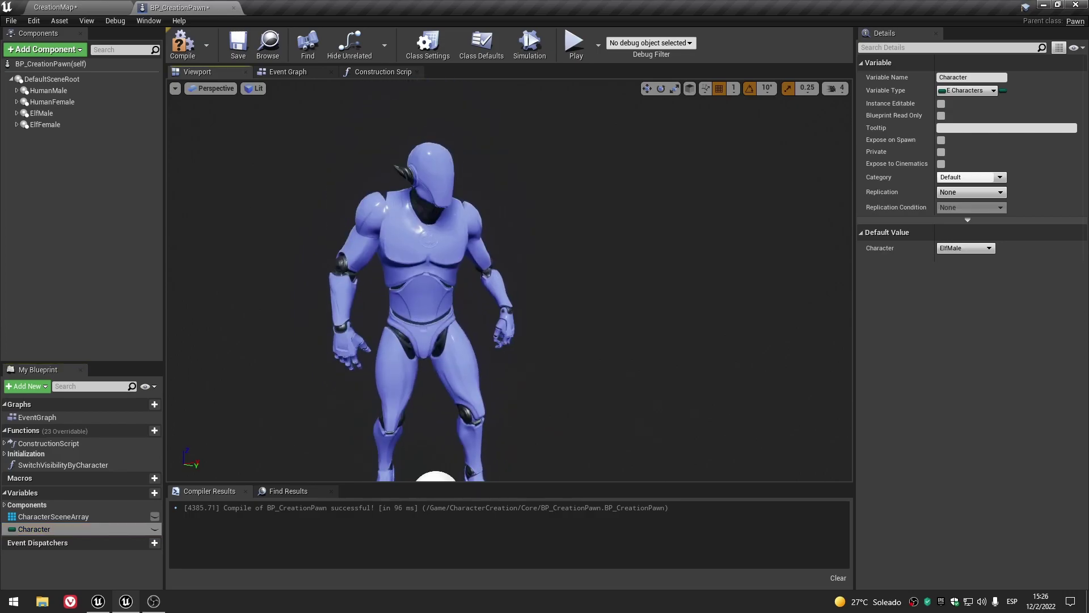
click(379, 69)
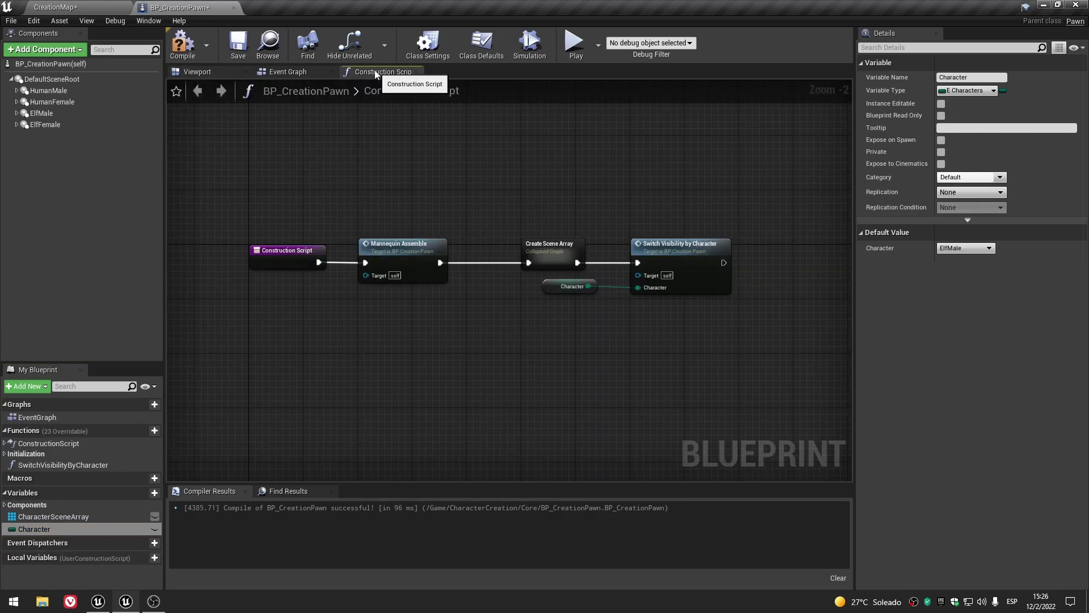
Step: Inspect the Mannequin Assemble and Create Scene Array graphs, then return to the Construction Script
double_click(392, 243)
scroll(447, 349, up, 1)
scroll(302, 175, up, 3)
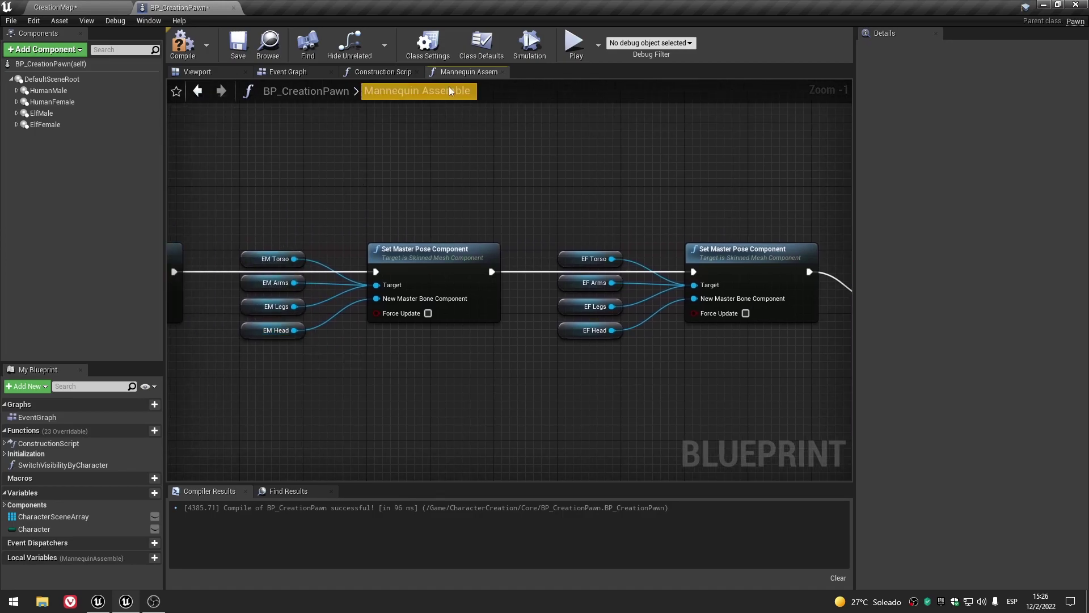
click(502, 72)
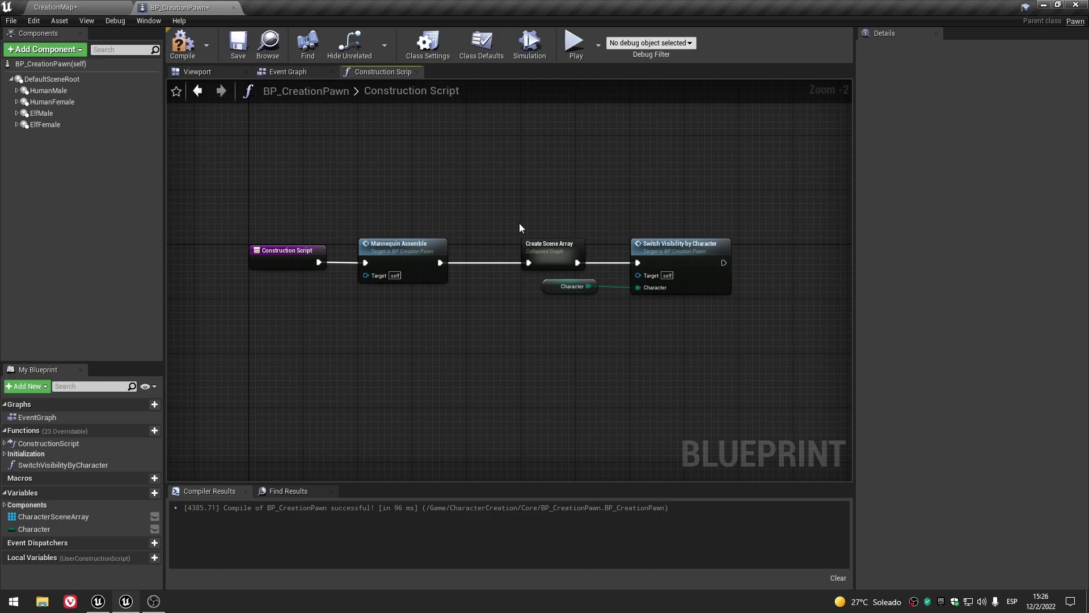
double_click(549, 244)
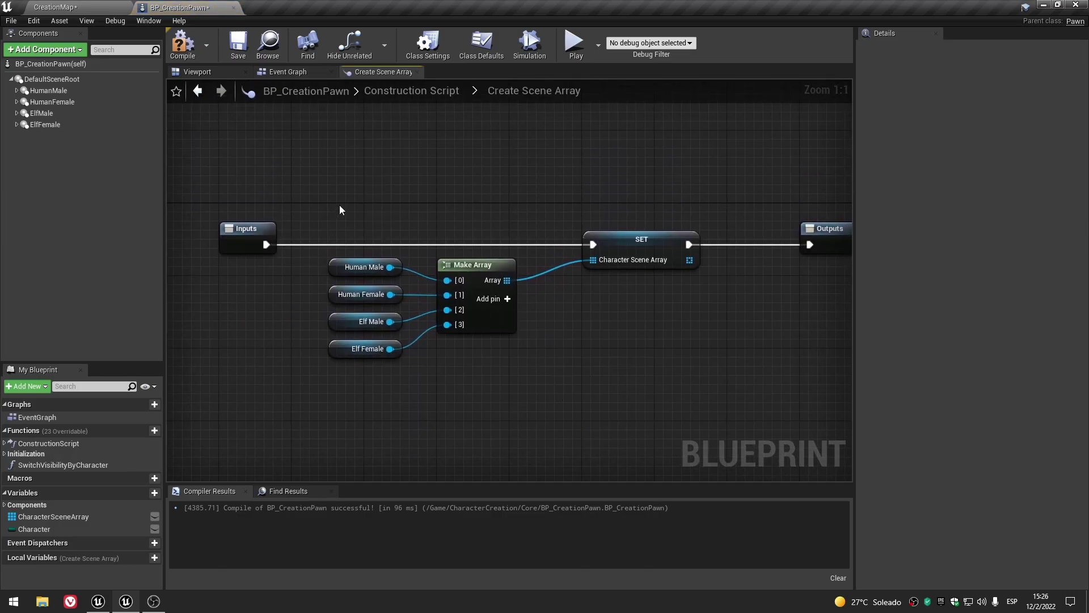
click(414, 71)
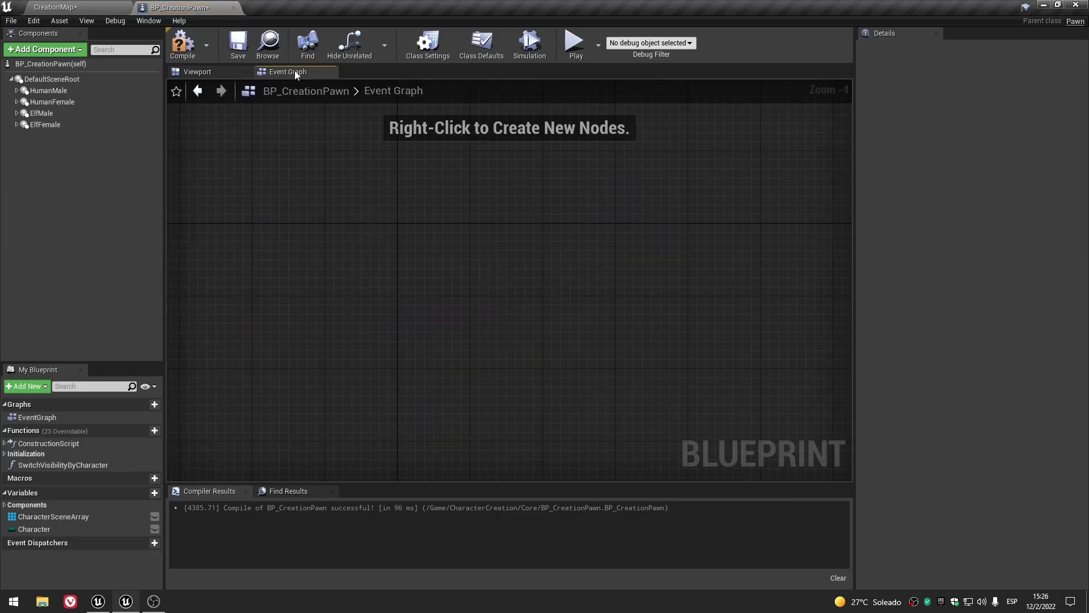
double_click(50, 444)
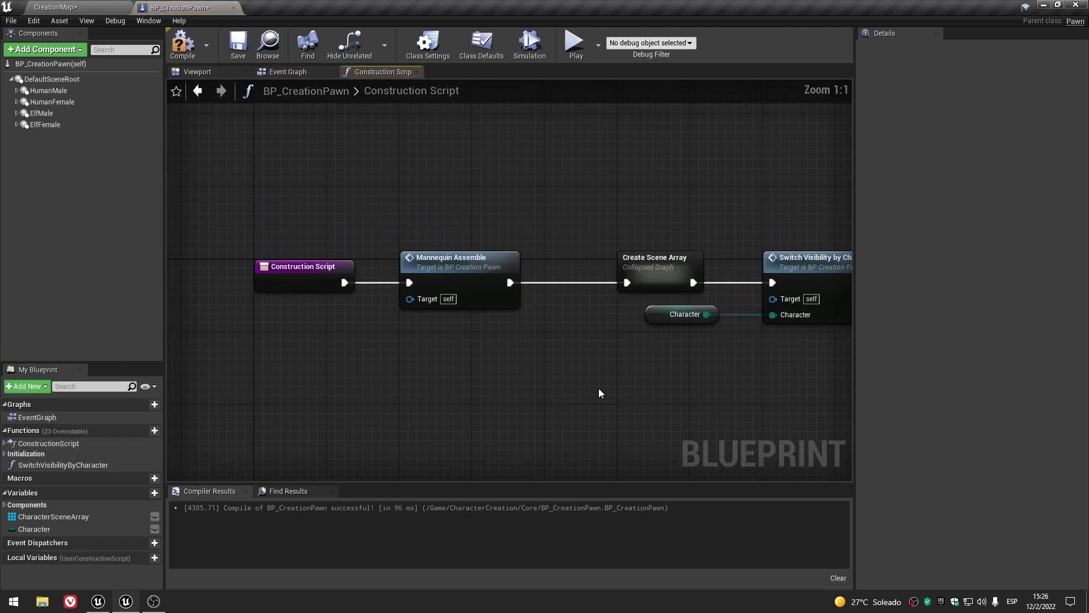
Step: Inspect the Switch Visibility by Character graph and its Branch node, then return to the Viewport
click(587, 259)
double_click(587, 259)
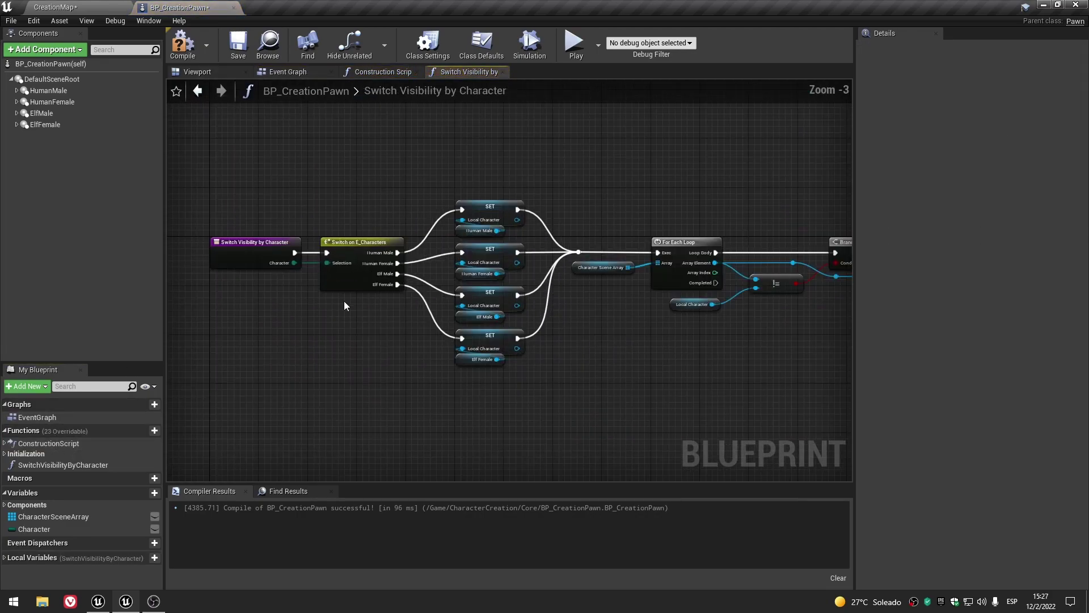
click(308, 71)
click(383, 71)
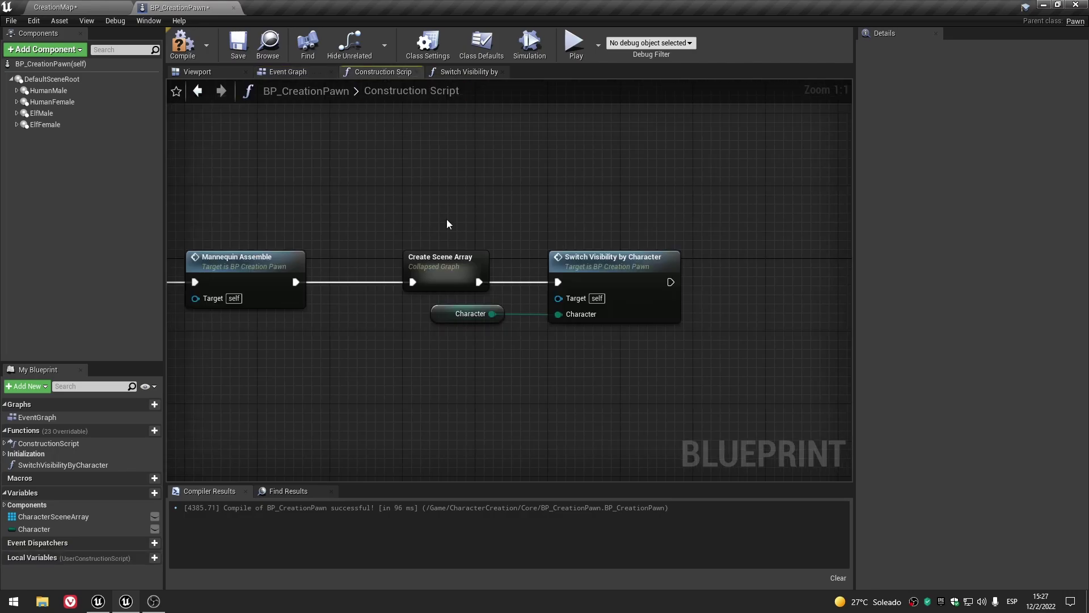
click(443, 318)
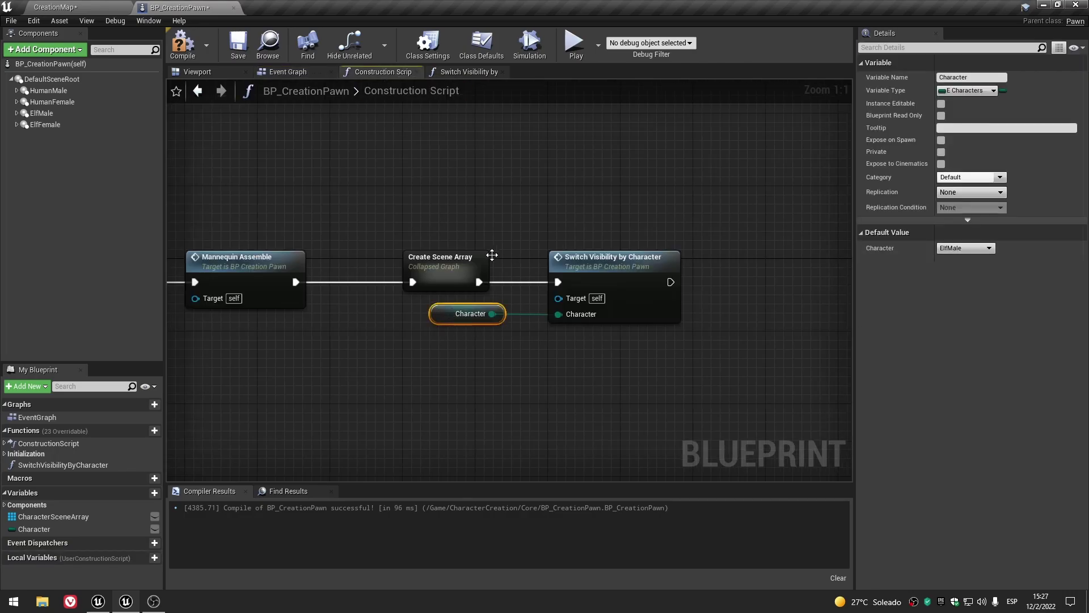
click(466, 73)
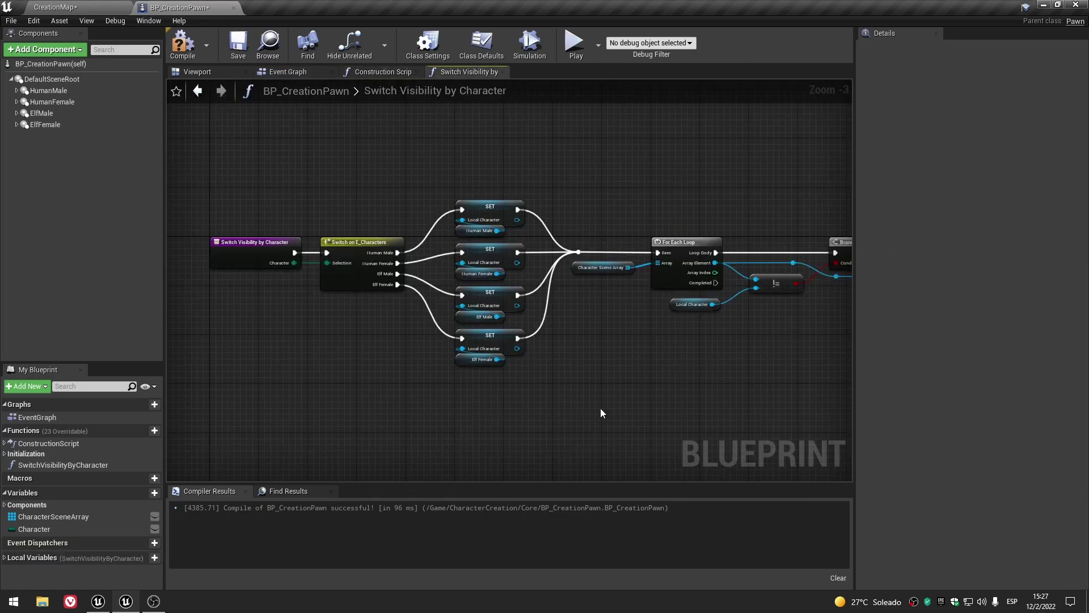
right_drag(602, 413, 509, 410)
click(503, 72)
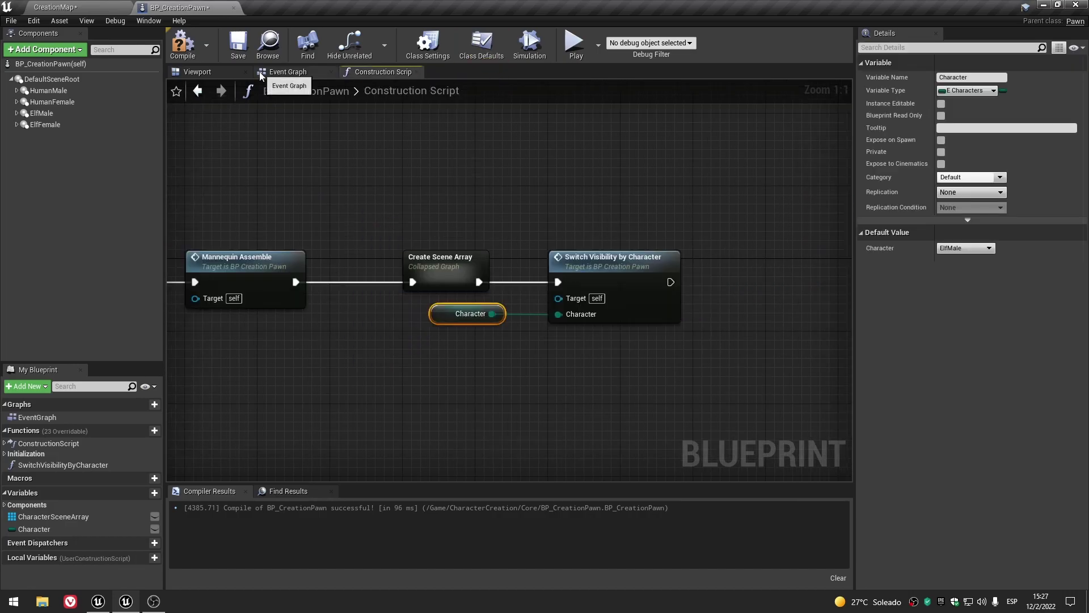
click(200, 73)
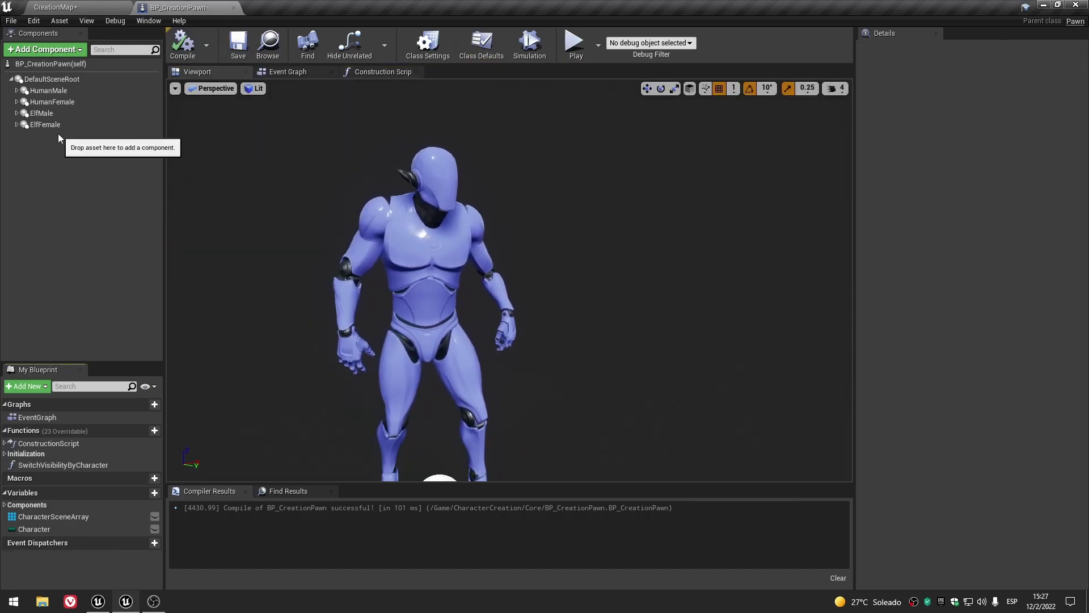
Step: Preview the pawn as ElfFemale and select its EF_Head component
click(73, 529)
click(990, 248)
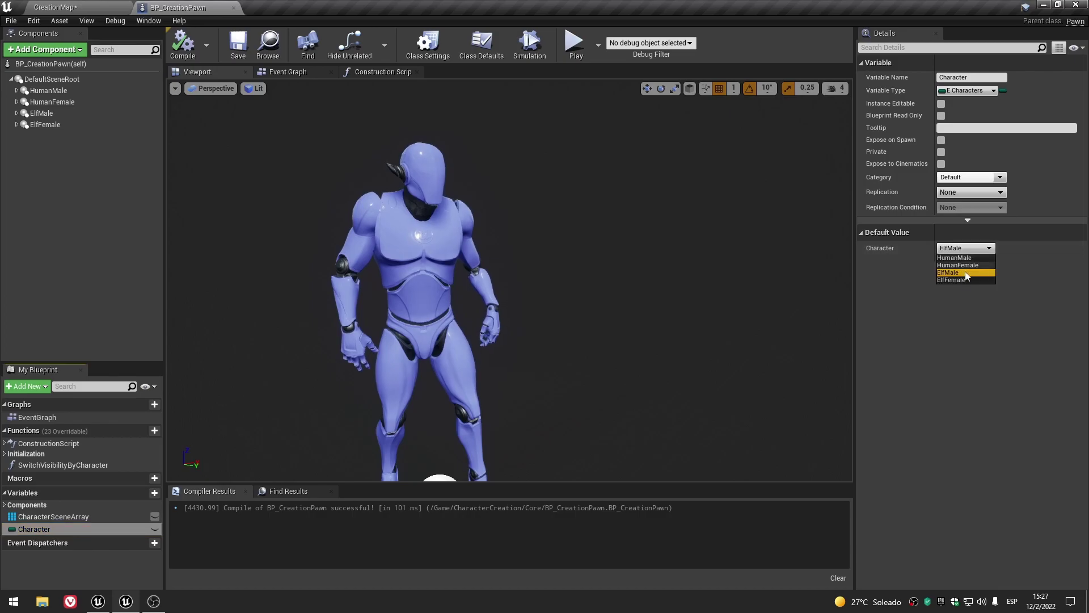
click(962, 280)
click(16, 124)
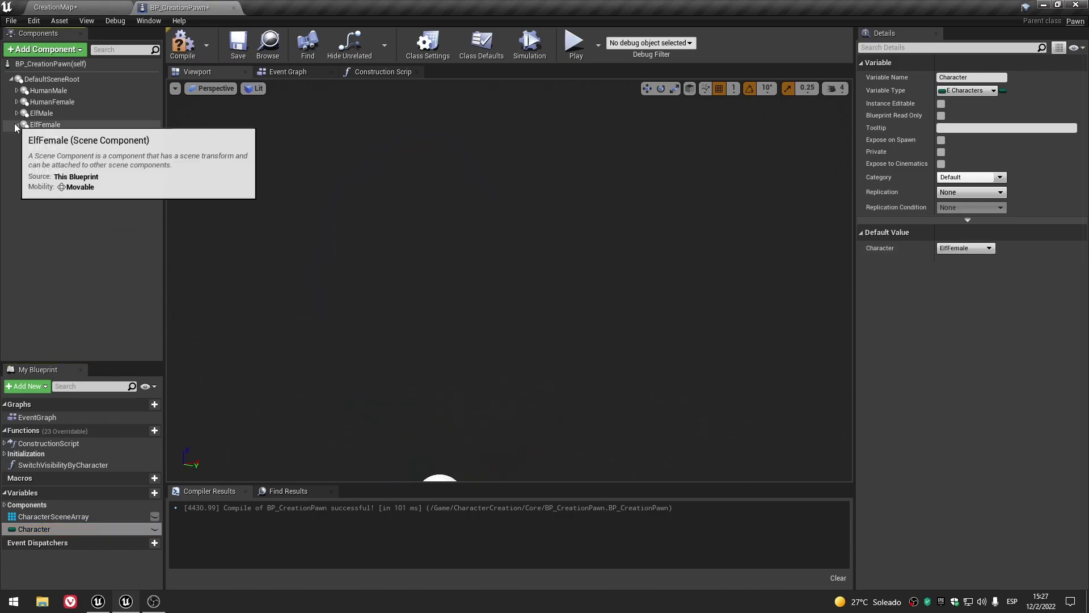
click(59, 134)
Step: Assign SK_Mannequin_Female_ElfHead from the FemaleElfMannequin folder to EF_Head
click(103, 5)
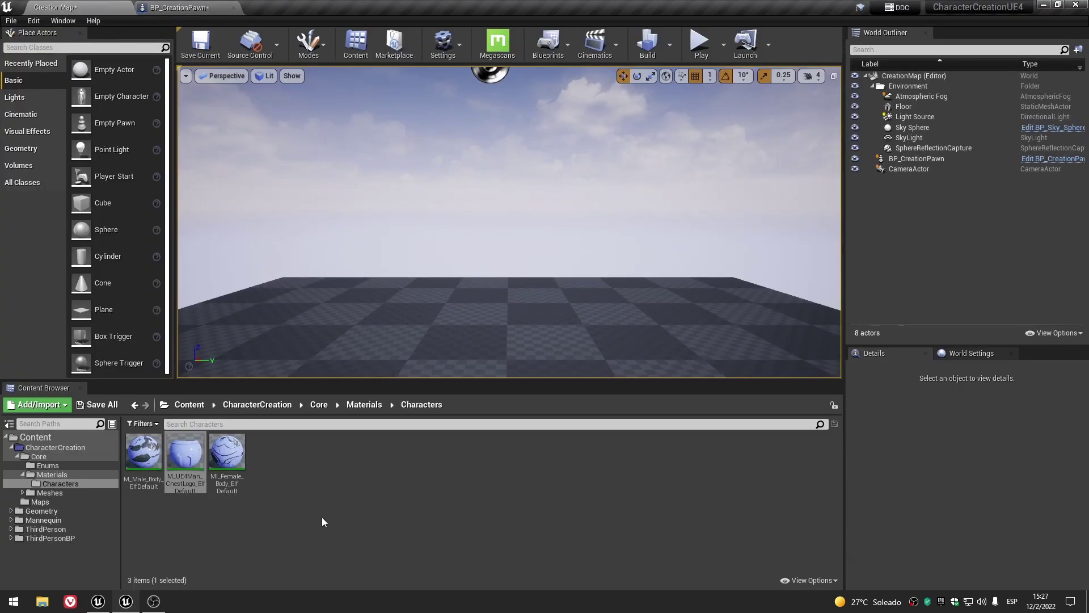
click(51, 492)
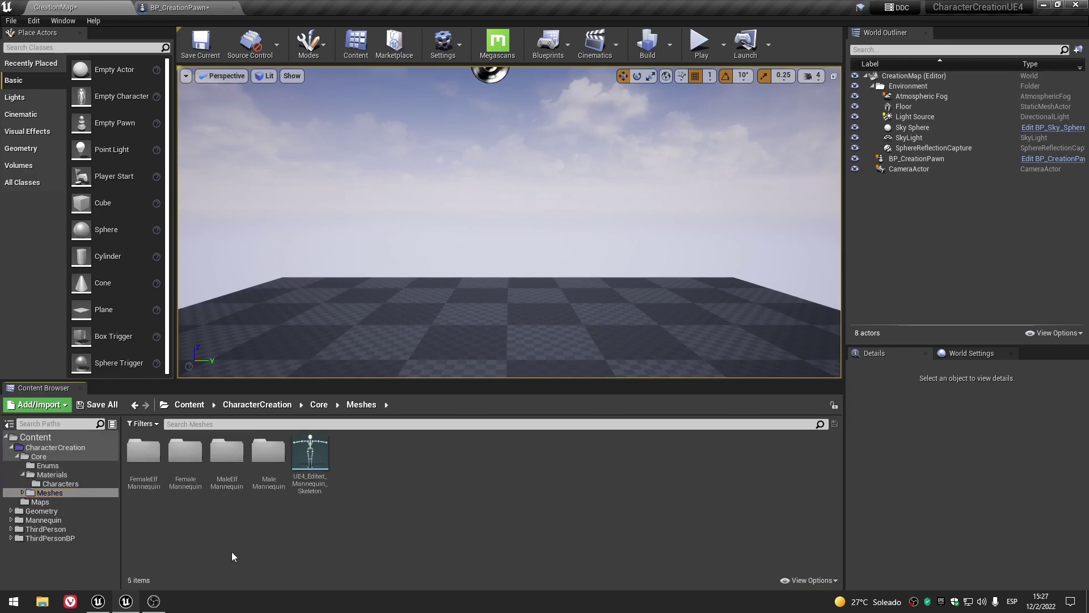
double_click(143, 454)
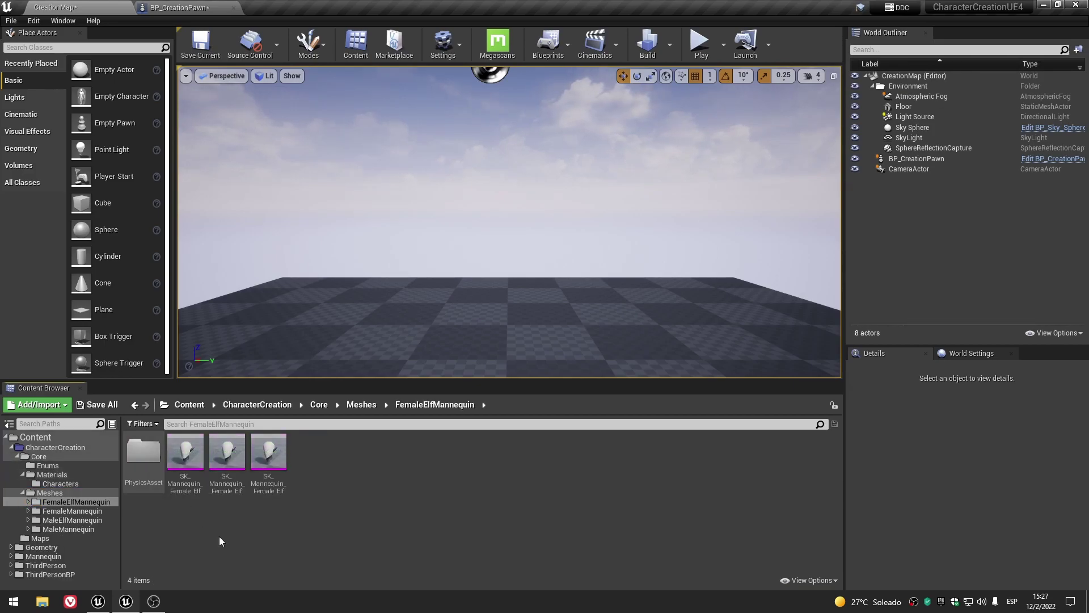
click(190, 452)
click(180, 7)
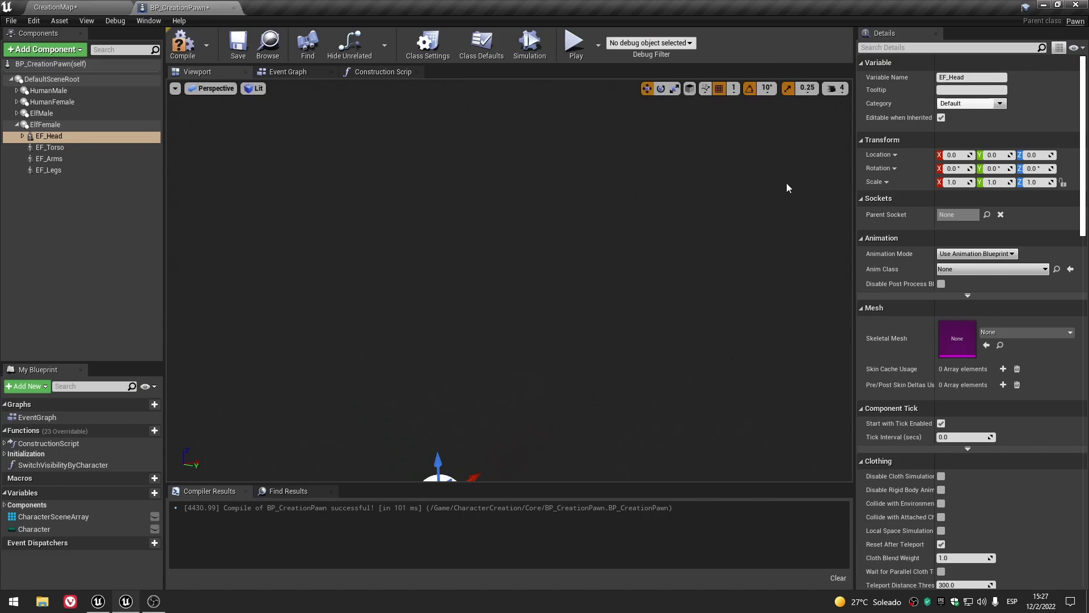
click(986, 345)
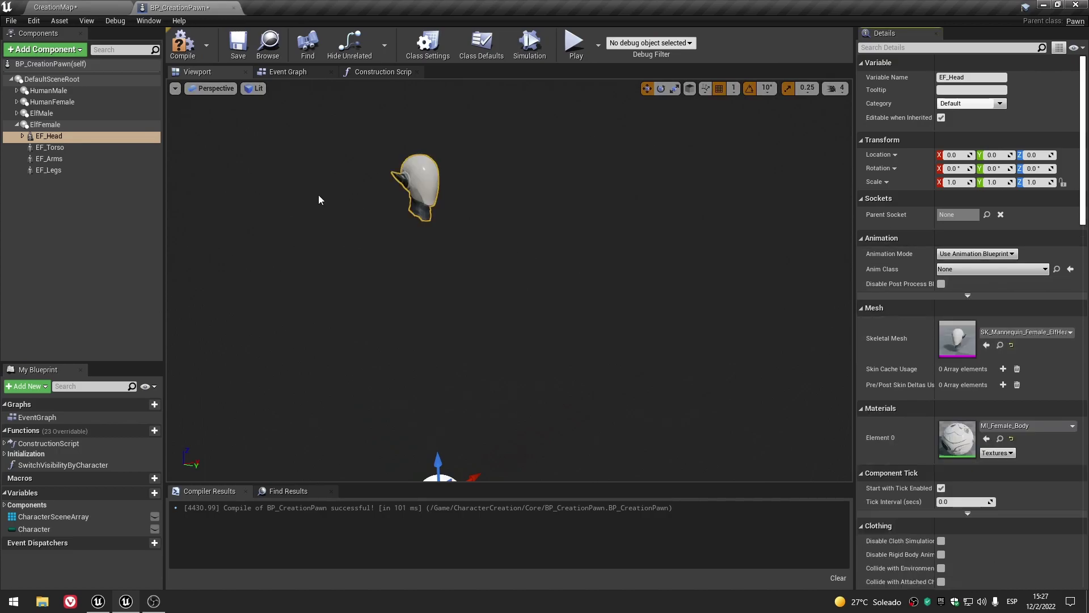
Step: Assign the female torso mesh from the FemaleMannequin folder to EF_Torso
click(55, 7)
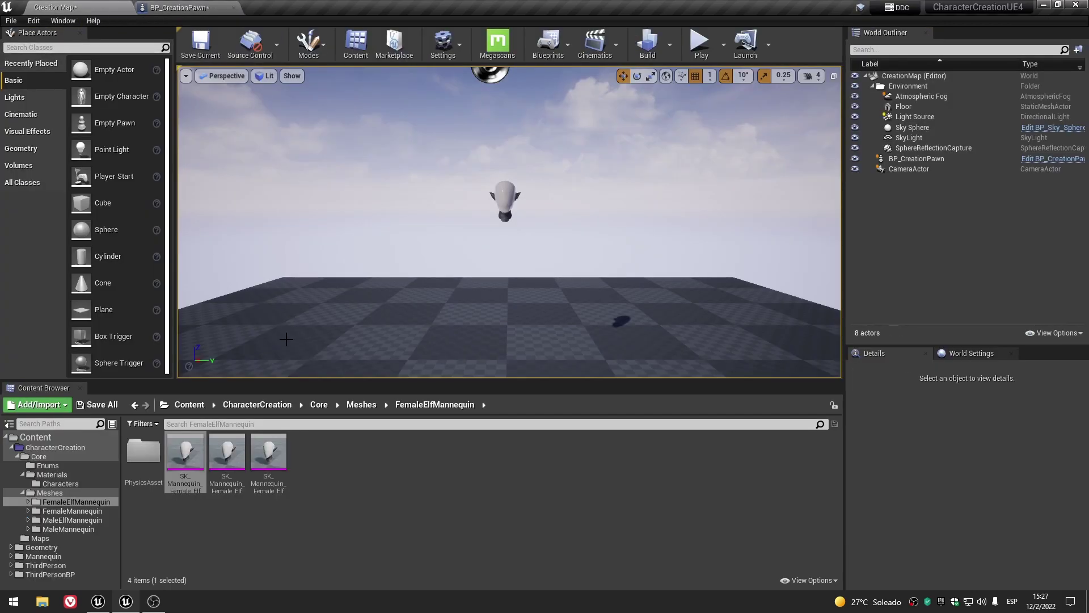
click(367, 404)
double_click(185, 451)
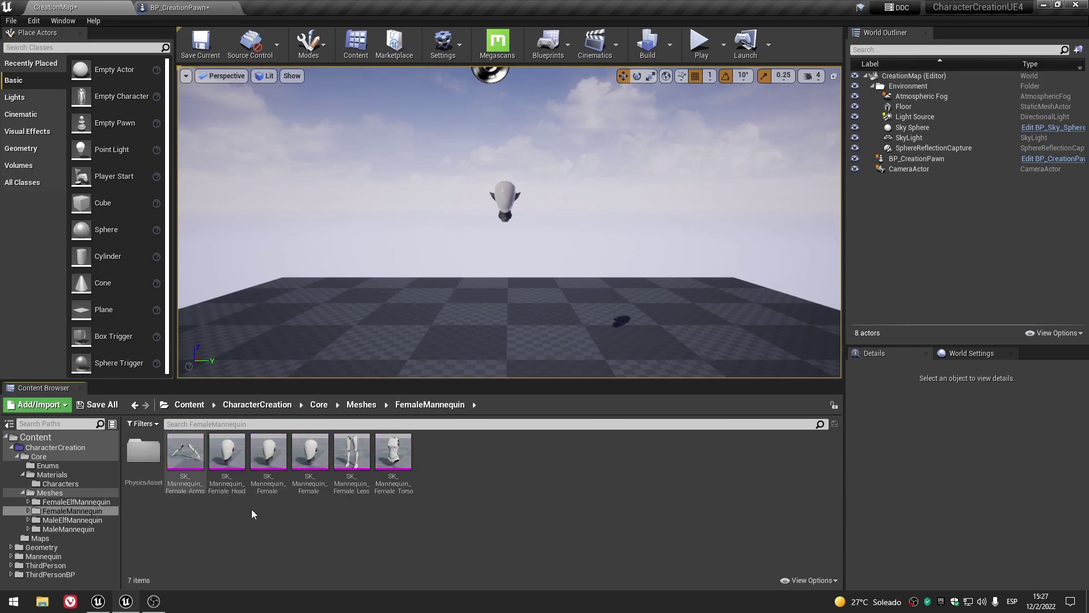
click(406, 474)
click(180, 7)
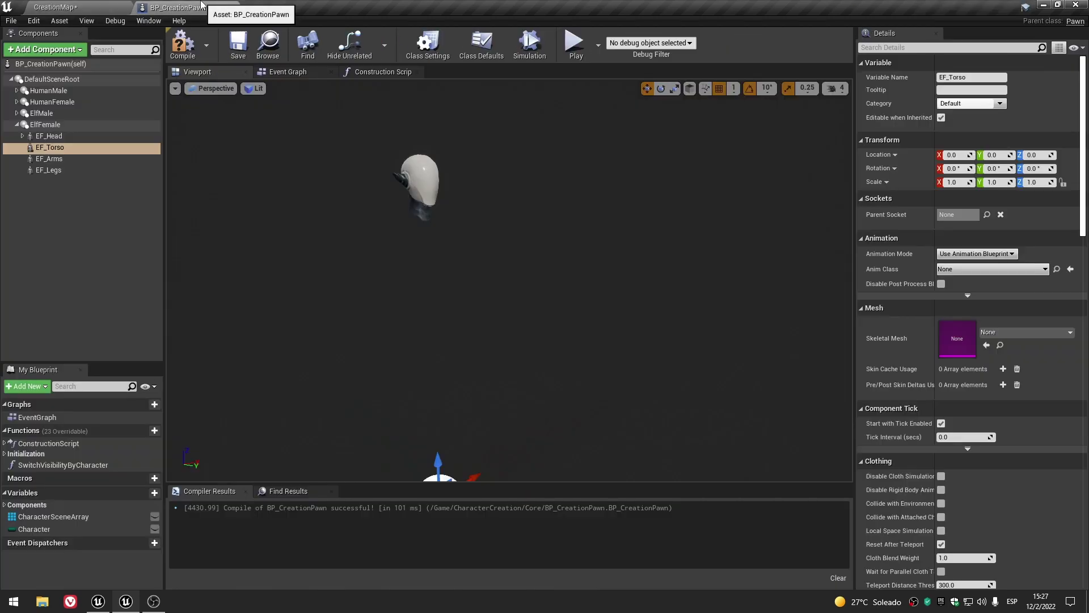
click(987, 345)
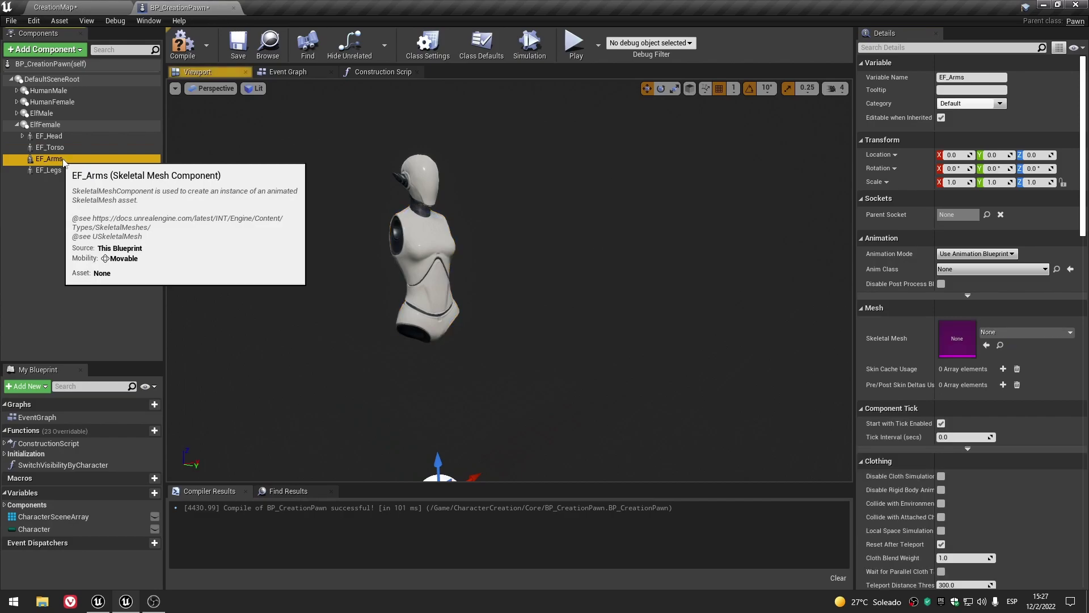
Step: Assign the female arms mesh to EF_Arms and SK_Mannequin_Female_Legs to EF_Legs
click(99, 8)
click(179, 476)
click(180, 7)
click(49, 158)
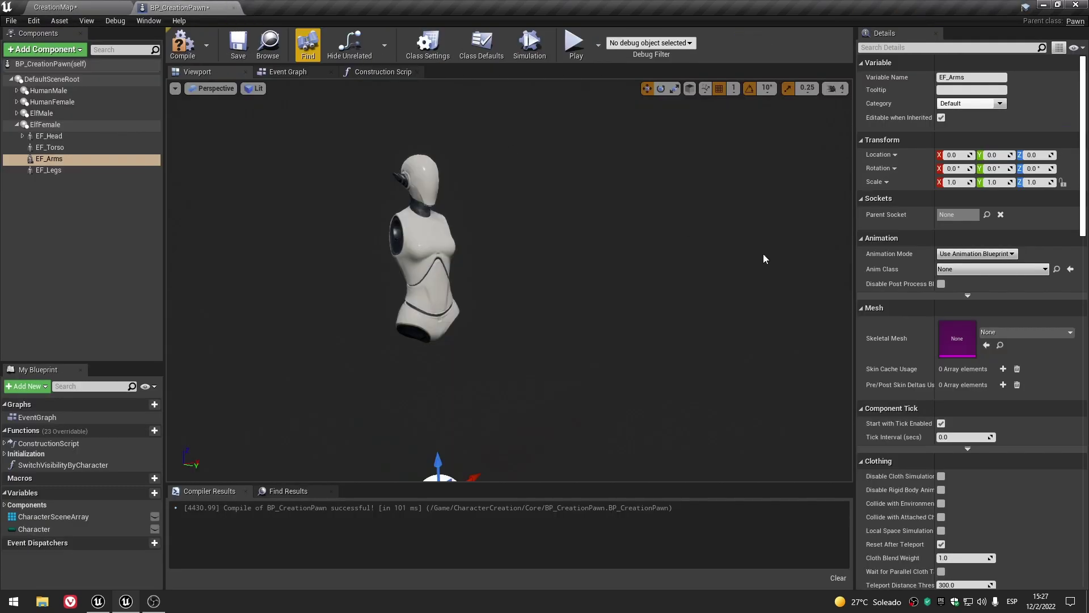
click(986, 345)
click(95, 170)
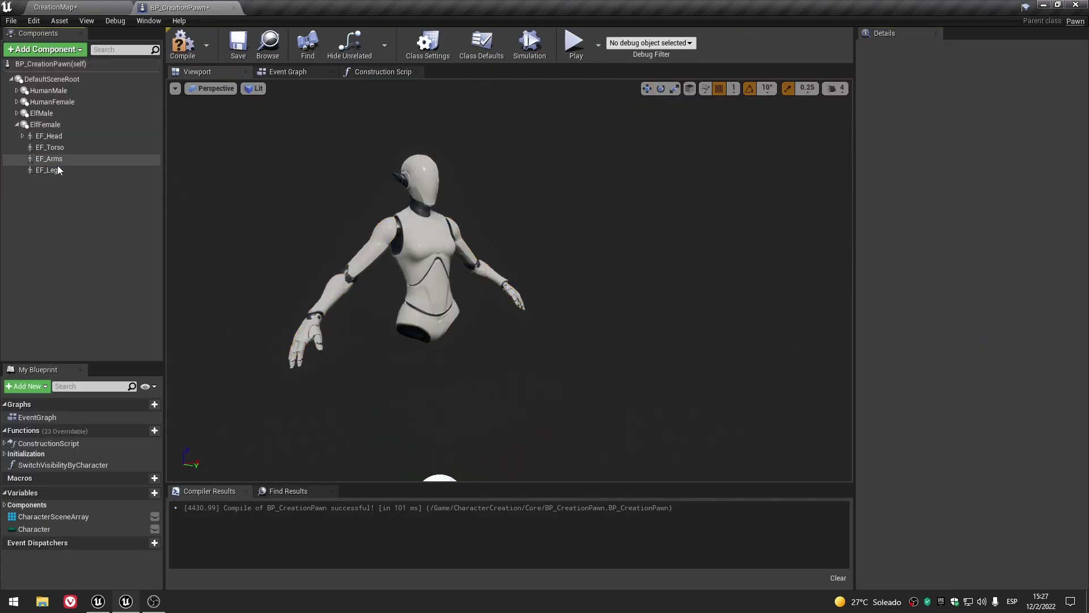
click(80, 5)
click(352, 454)
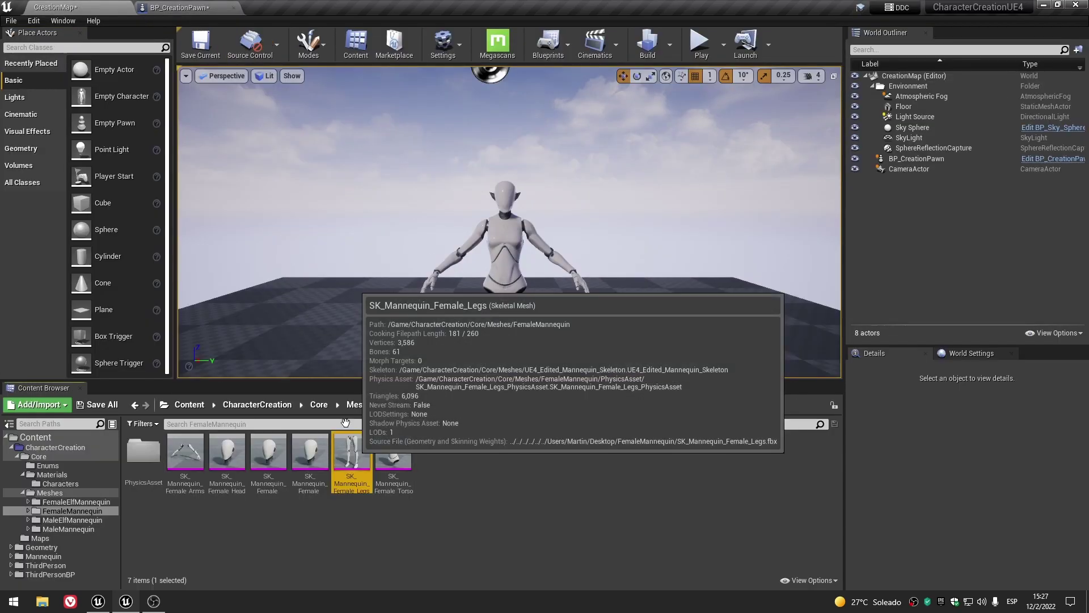
click(180, 7)
click(985, 346)
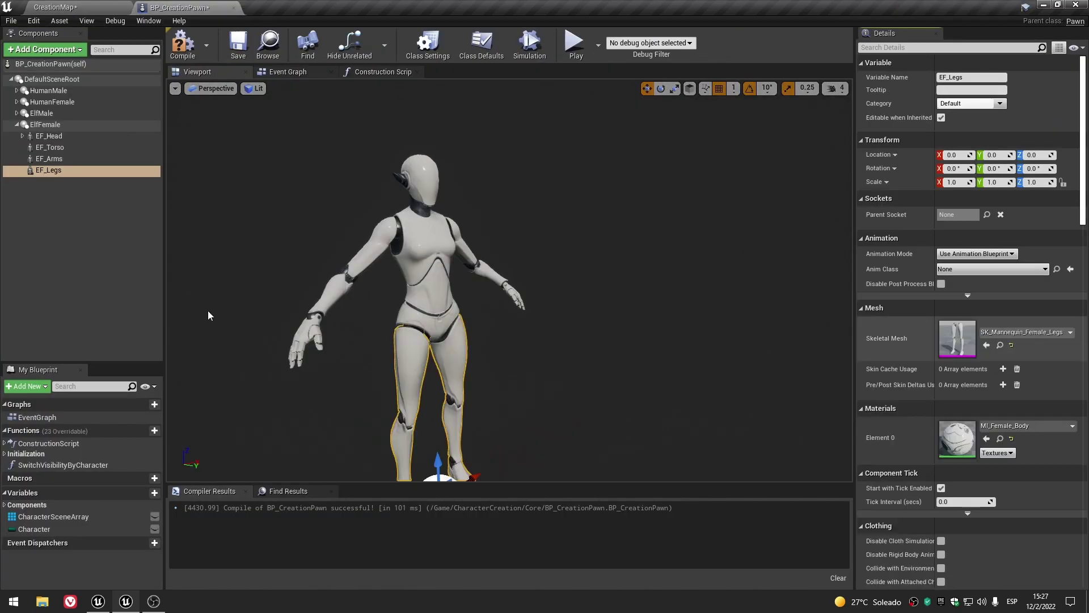
Step: Compile and save BP_CreationPawn
click(70, 287)
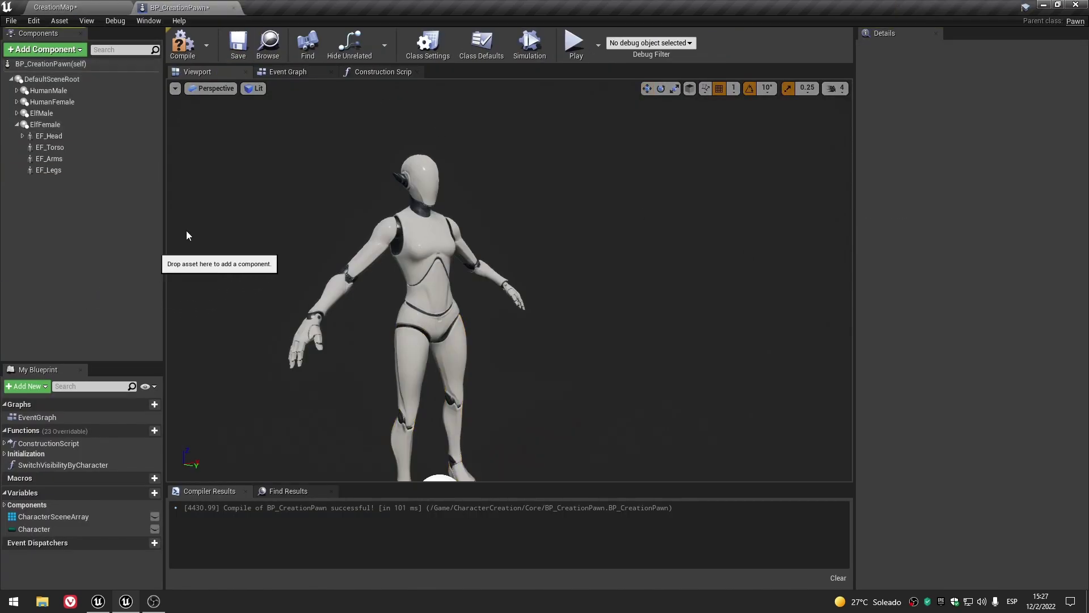
click(185, 51)
click(242, 47)
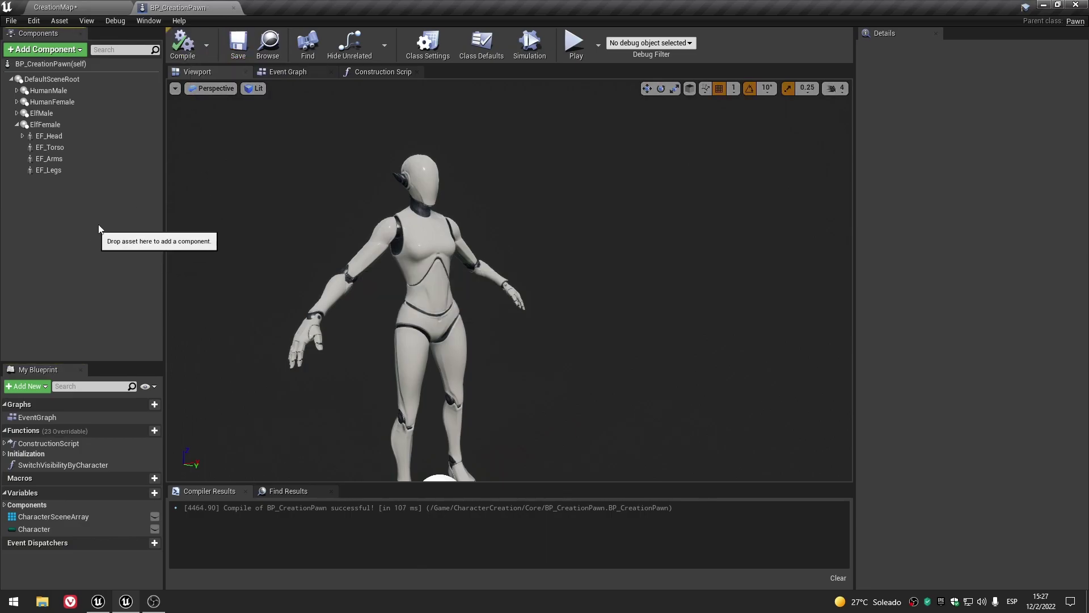
click(55, 7)
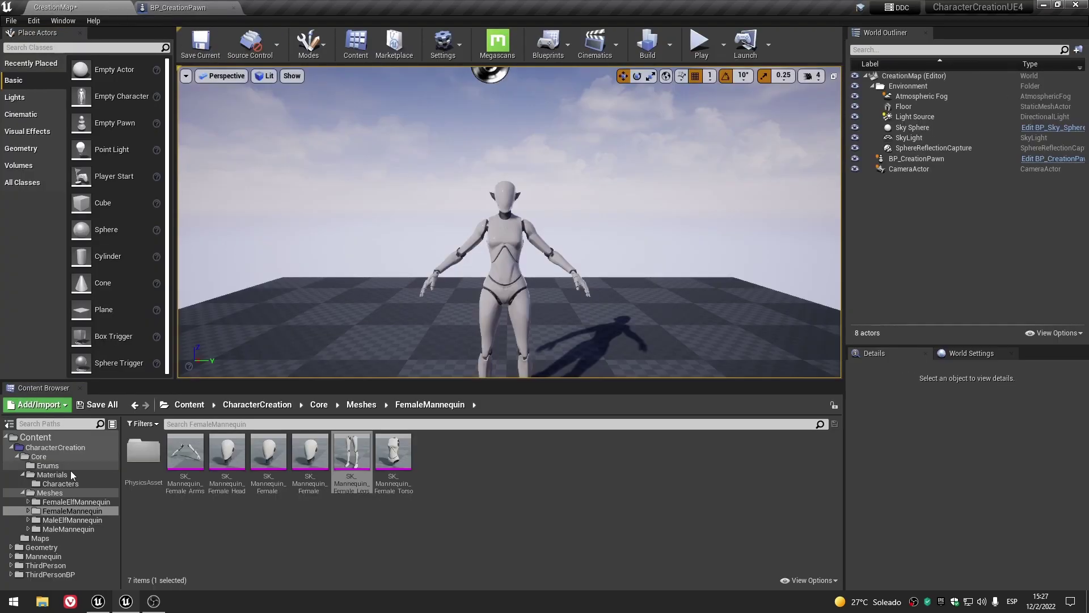
Step: Apply MI_Female_Body_ElfDefault to Element 0 of EF_Head, EF_Torso, EF_Arms and EF_Legs
click(23, 493)
click(52, 484)
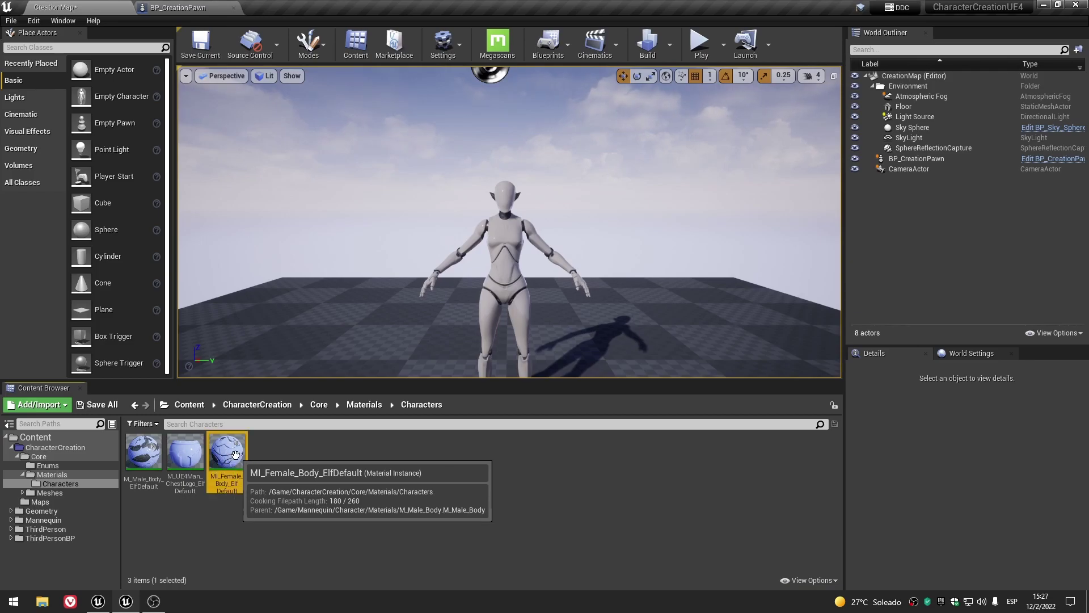
click(212, 5)
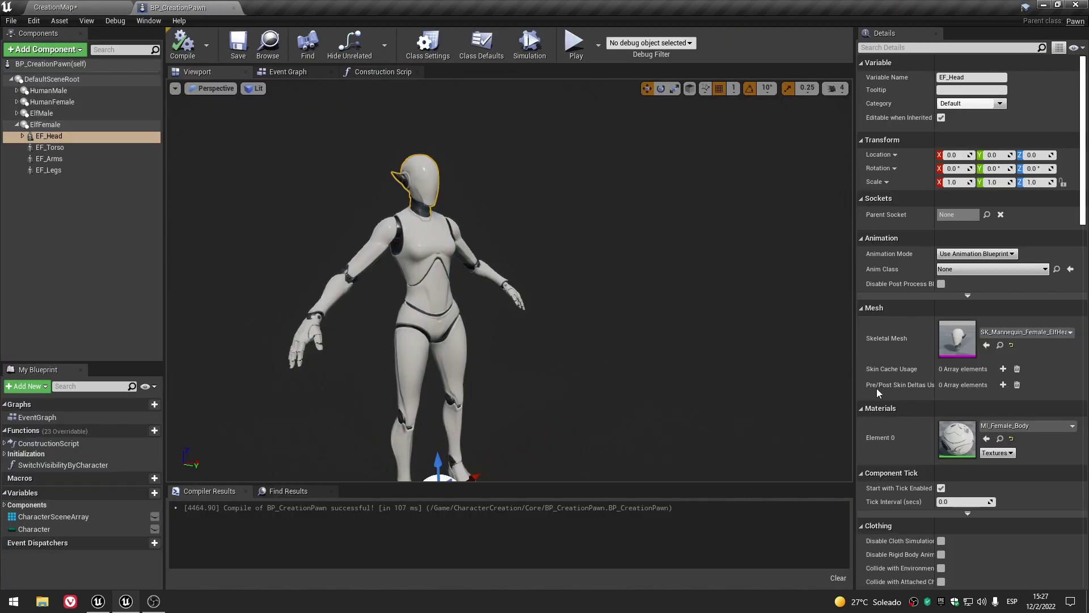
click(987, 438)
click(50, 147)
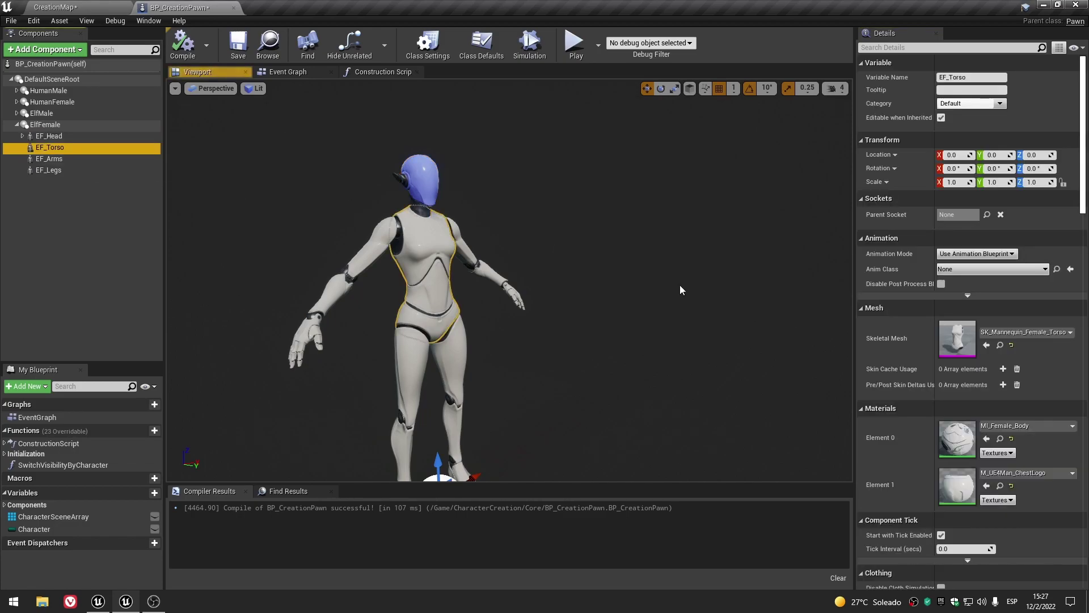
click(987, 439)
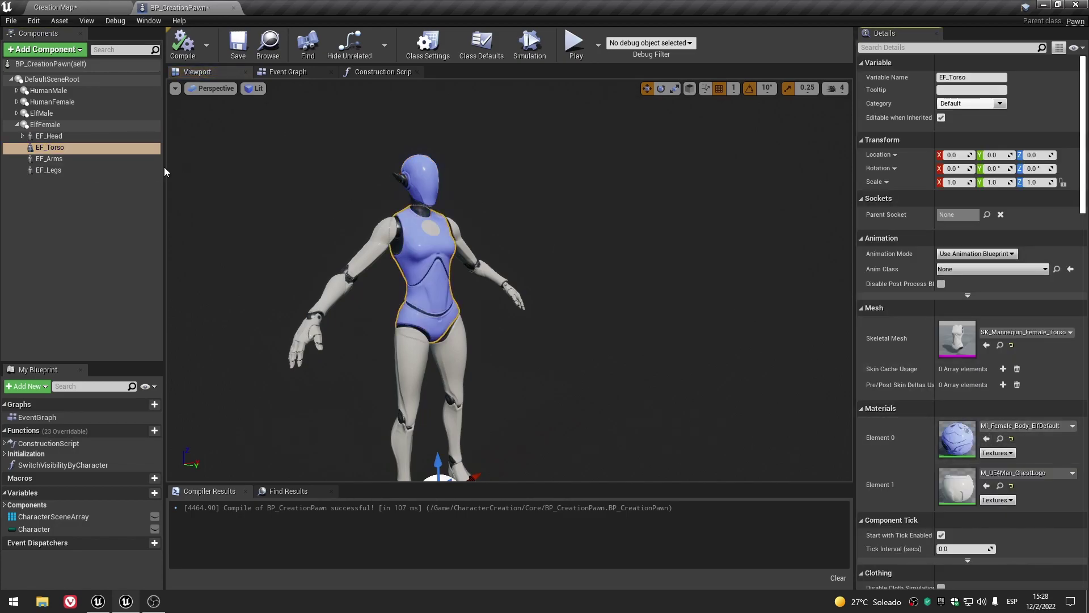
click(79, 161)
click(986, 439)
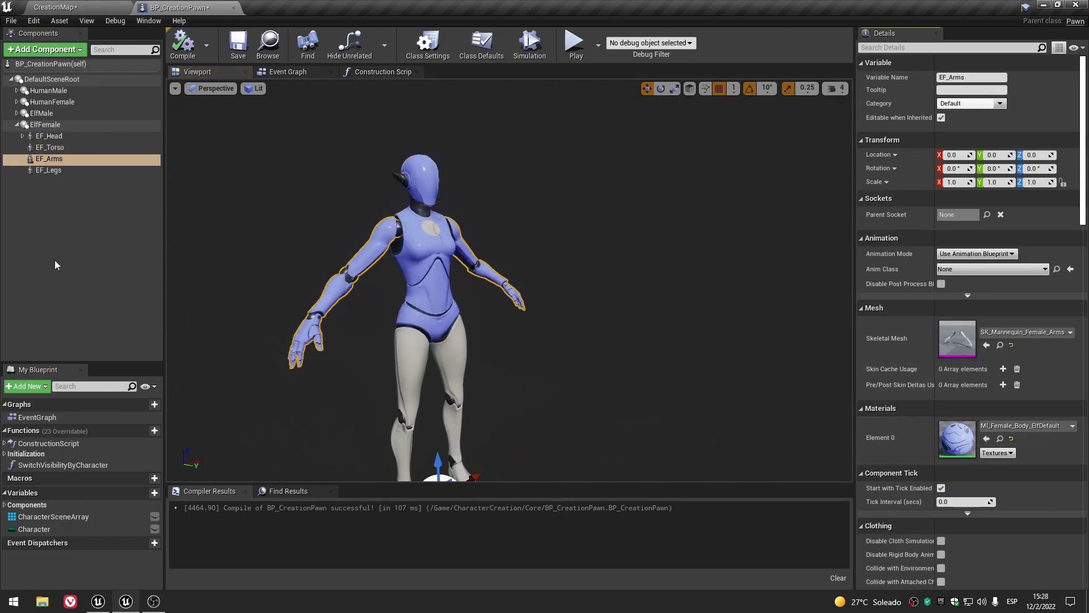
click(58, 172)
click(987, 438)
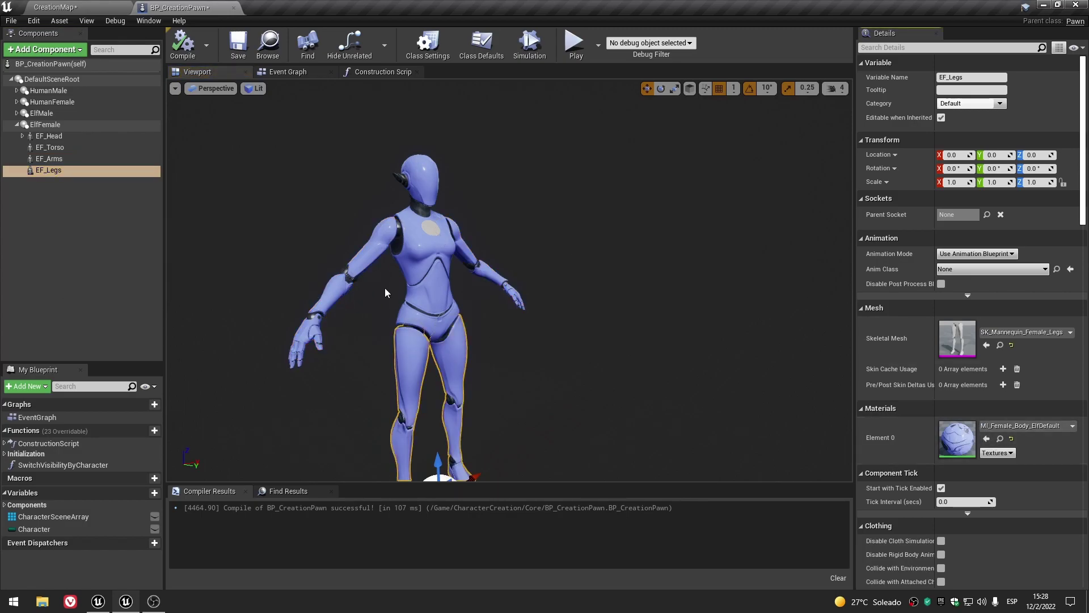
Step: Set EF_Torso's Element 1 to M_UE4Man_ChestLogo_ElfDefault and compile
click(50, 146)
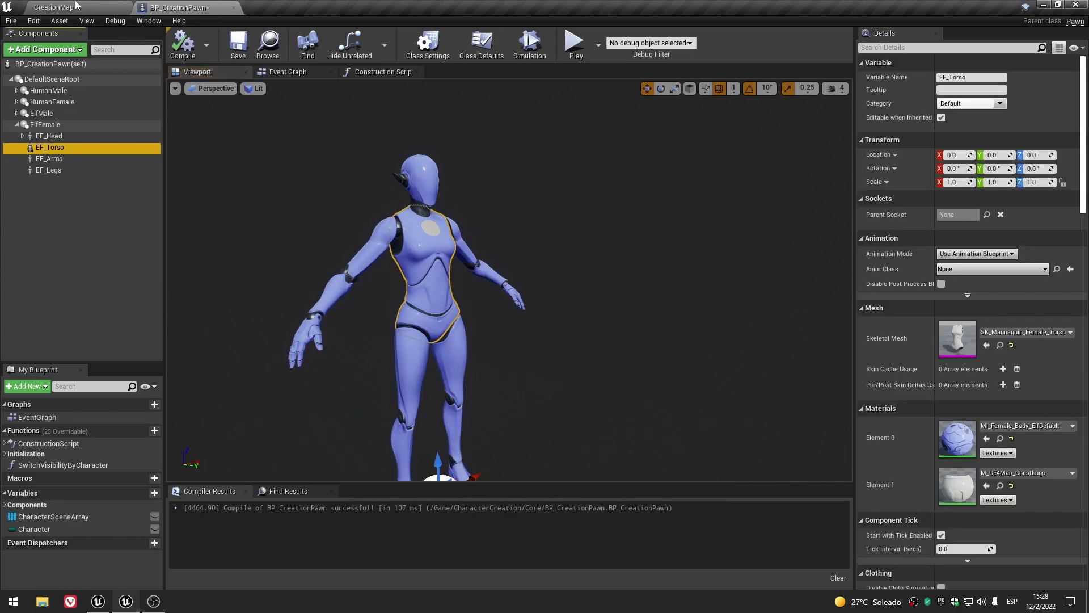
click(55, 6)
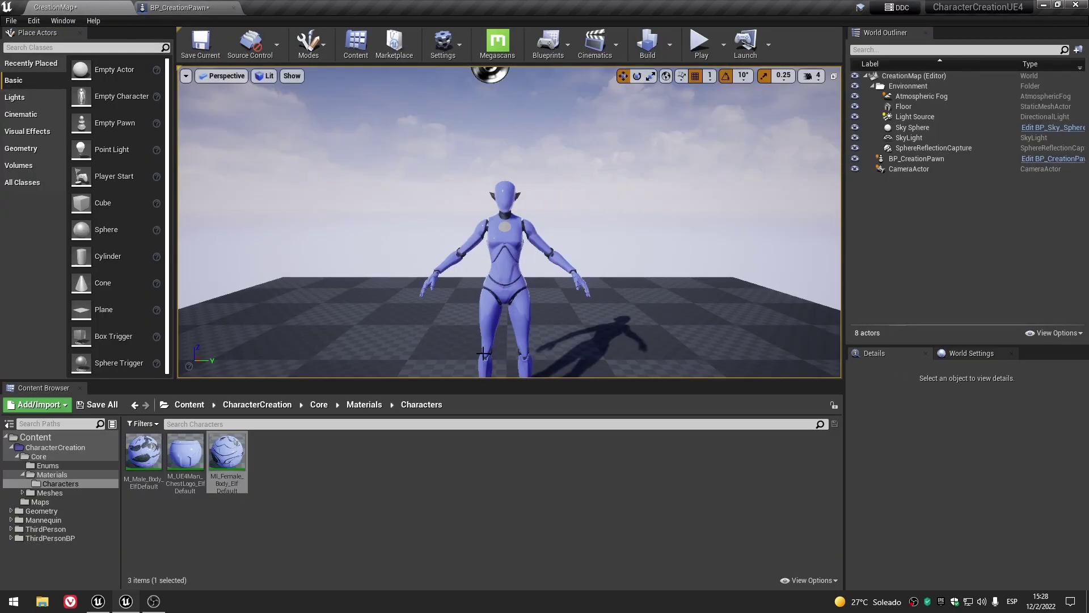
click(185, 454)
click(198, 6)
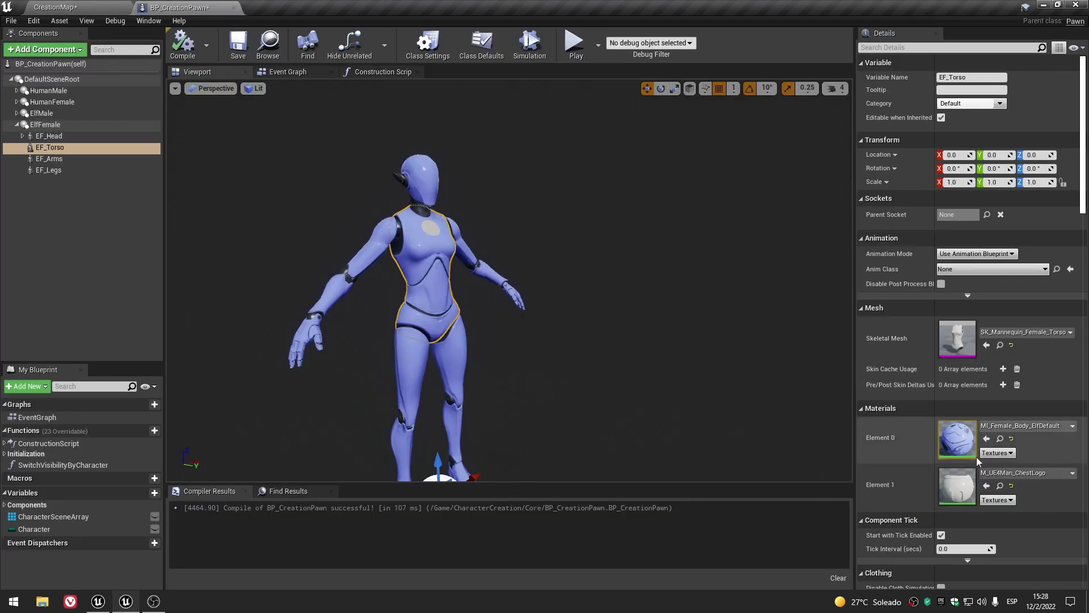
click(987, 486)
click(987, 487)
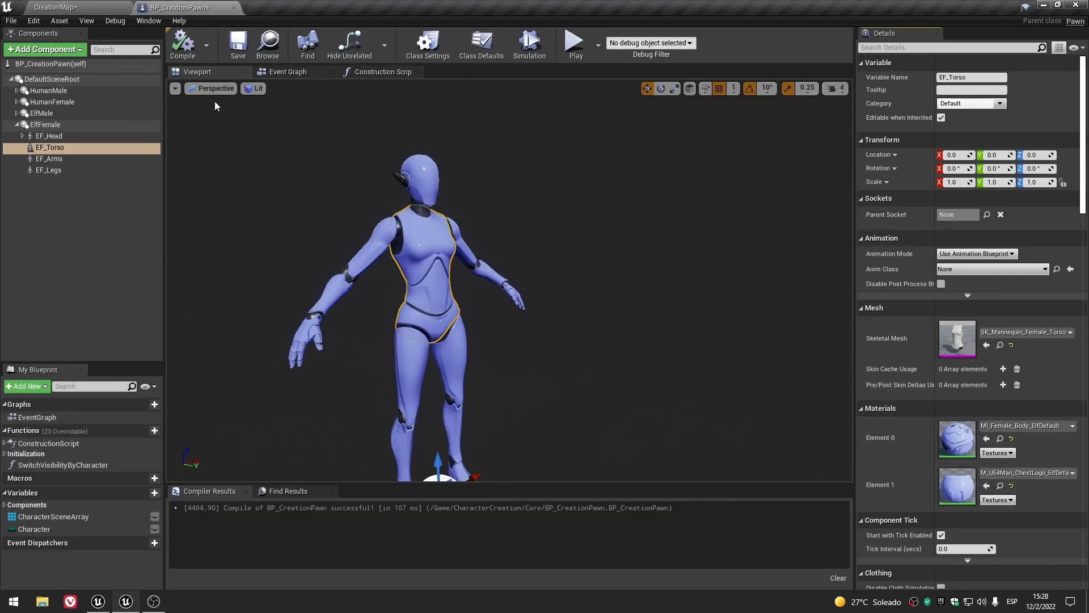
click(210, 52)
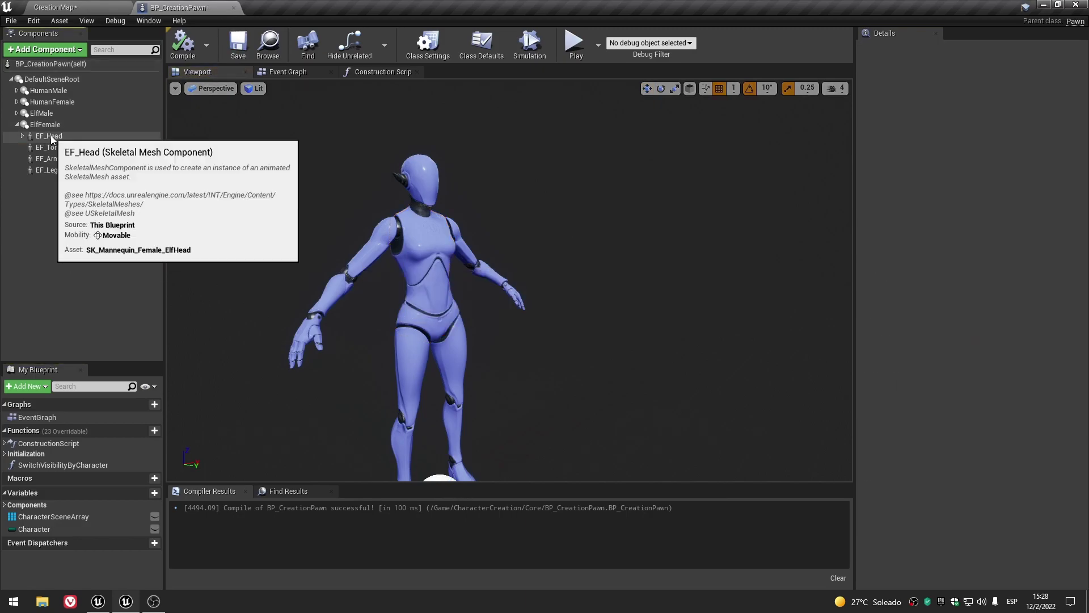
Step: Set EF_Head to Use Animation Asset playing ThirdPersonIdle, then compile and save
click(50, 135)
click(976, 254)
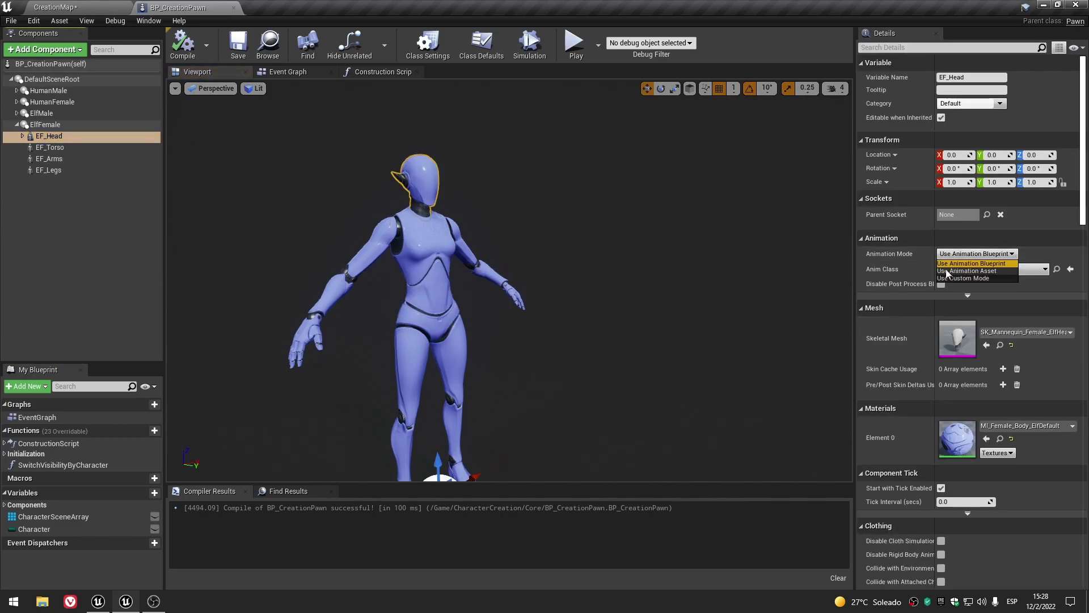
click(967, 271)
click(1008, 276)
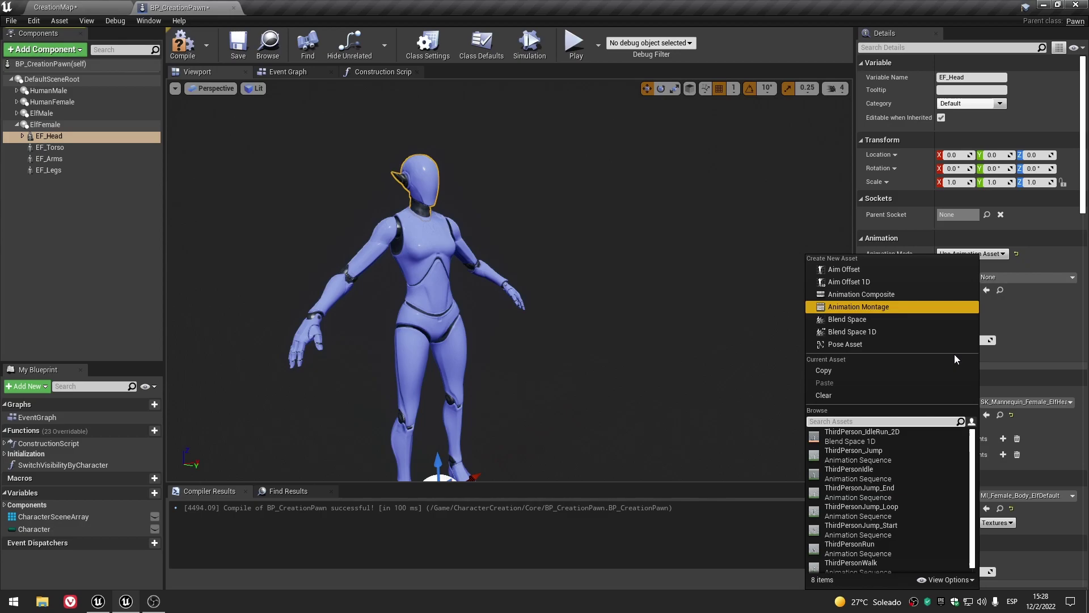
click(875, 475)
click(230, 55)
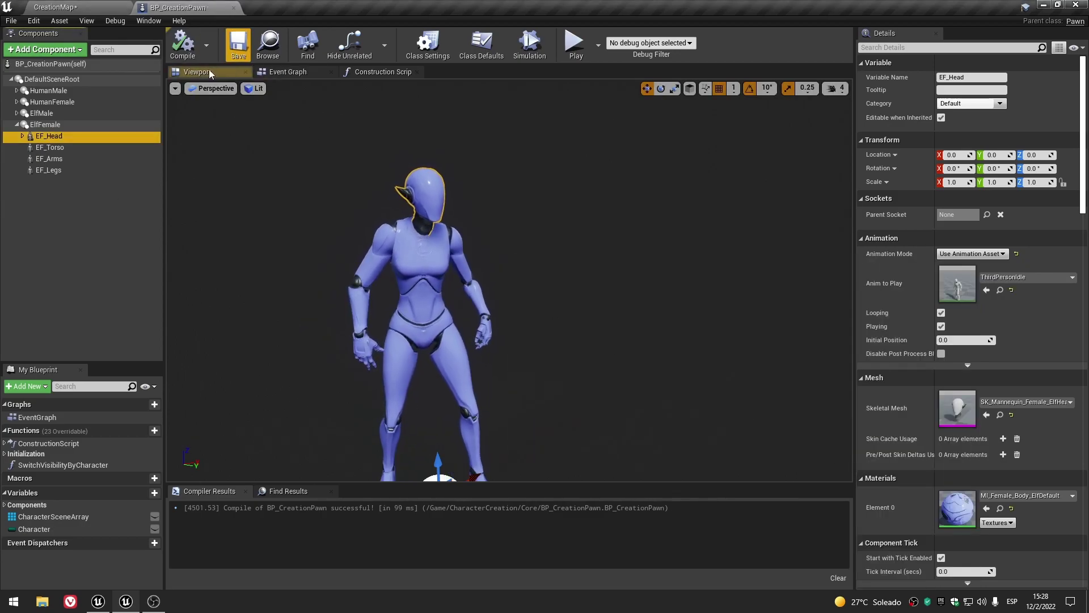
click(17, 113)
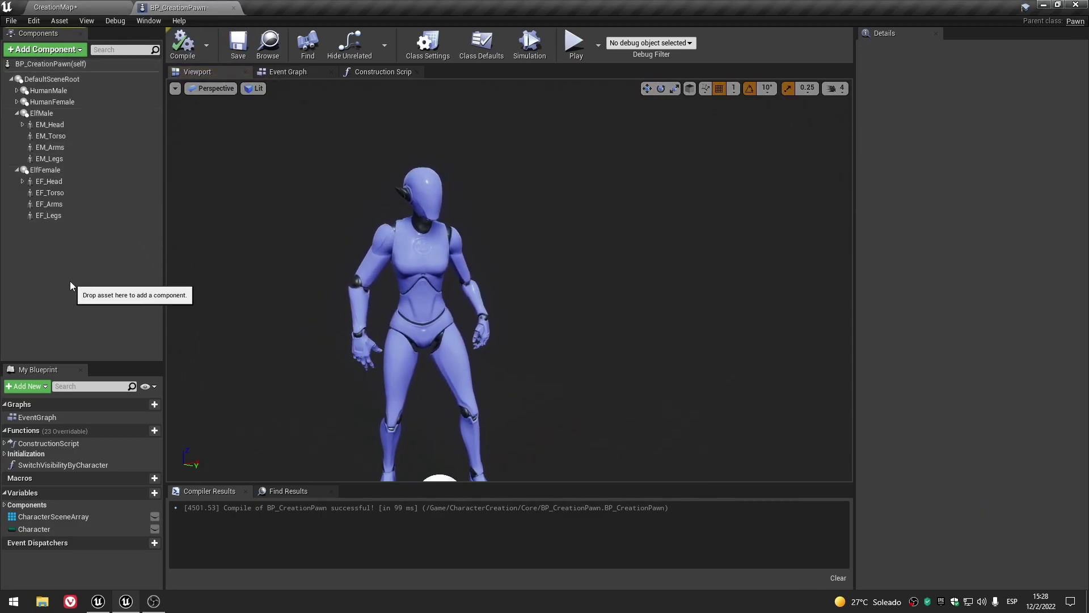
Step: Expand both elf heads to reveal their hair and preview the pawn as ElfMale
click(23, 124)
click(23, 193)
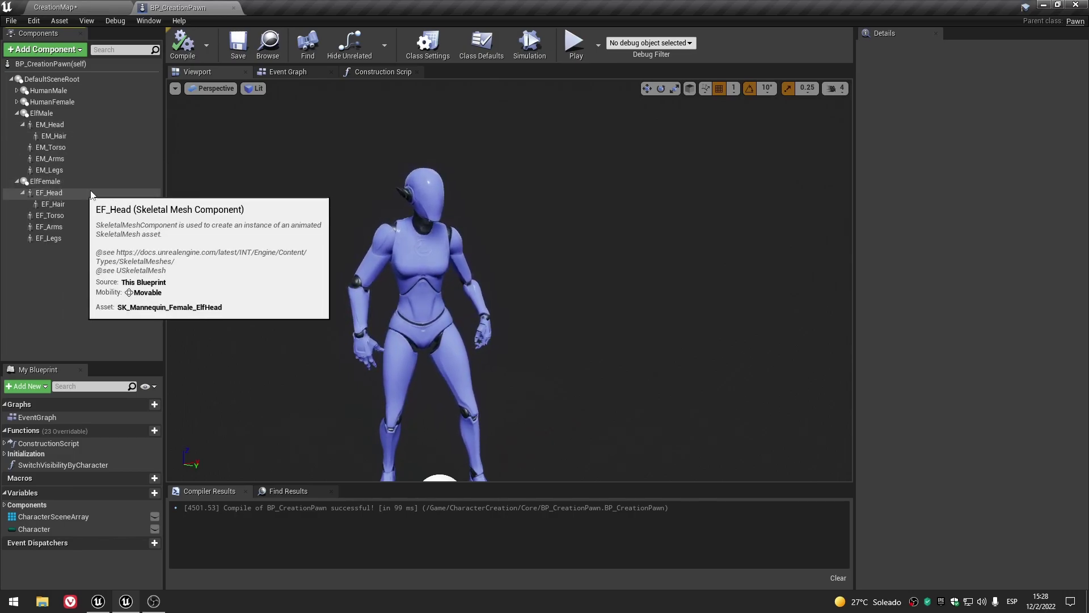
click(65, 136)
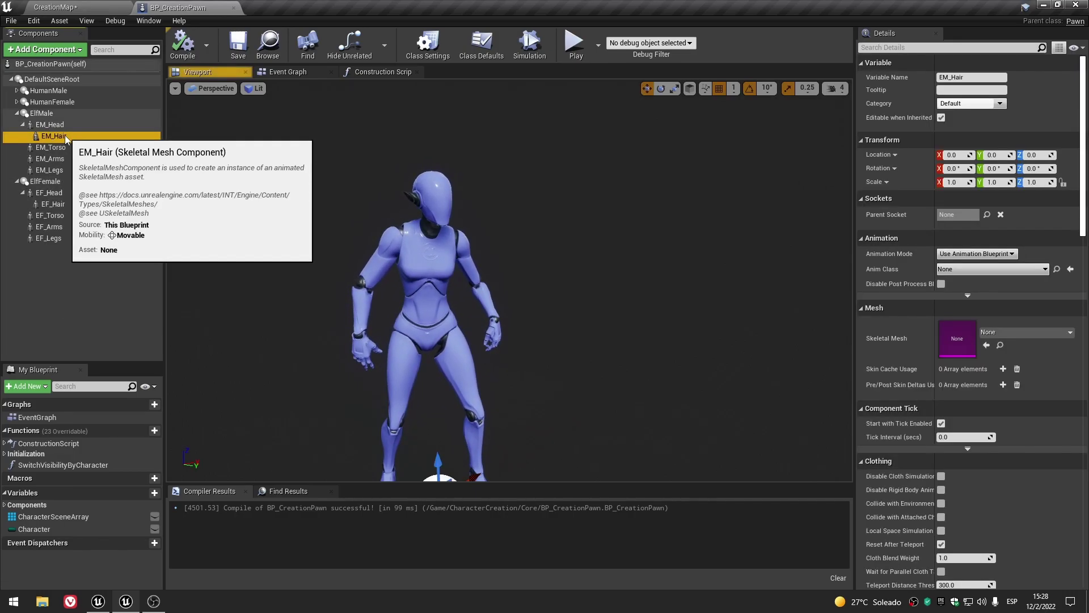
click(62, 530)
click(969, 250)
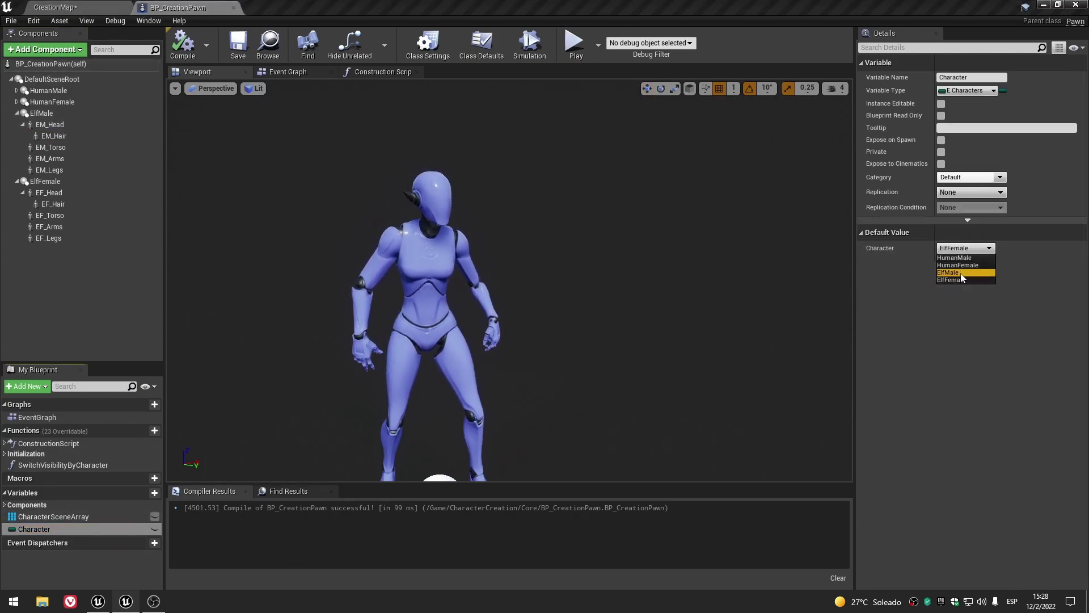
click(965, 273)
Step: Set EM_Hair's Parent Socket to headSocket and save BP_CreationPawn
click(61, 138)
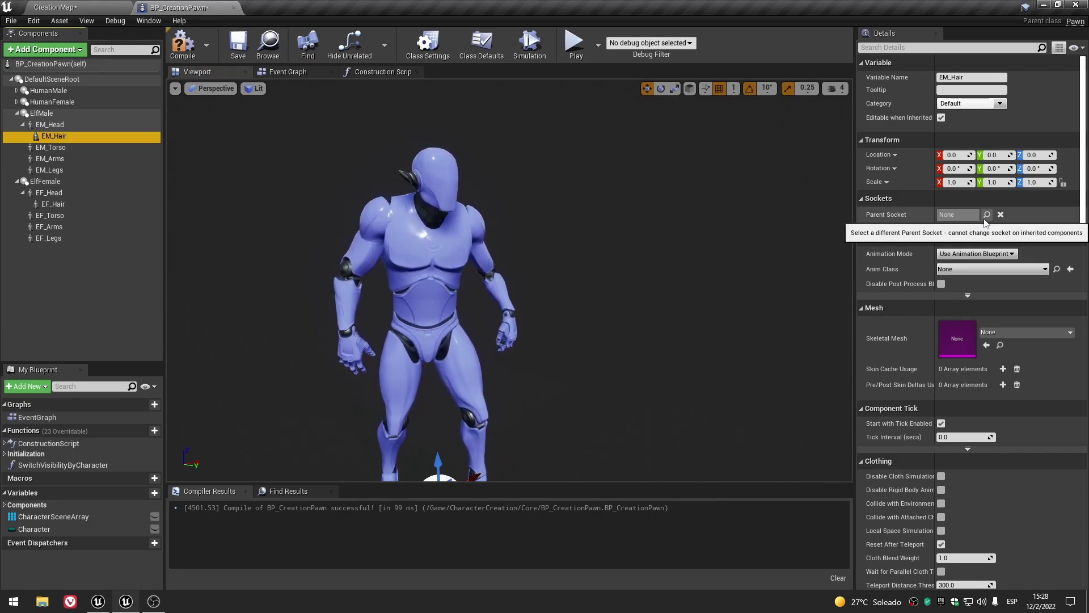
click(55, 125)
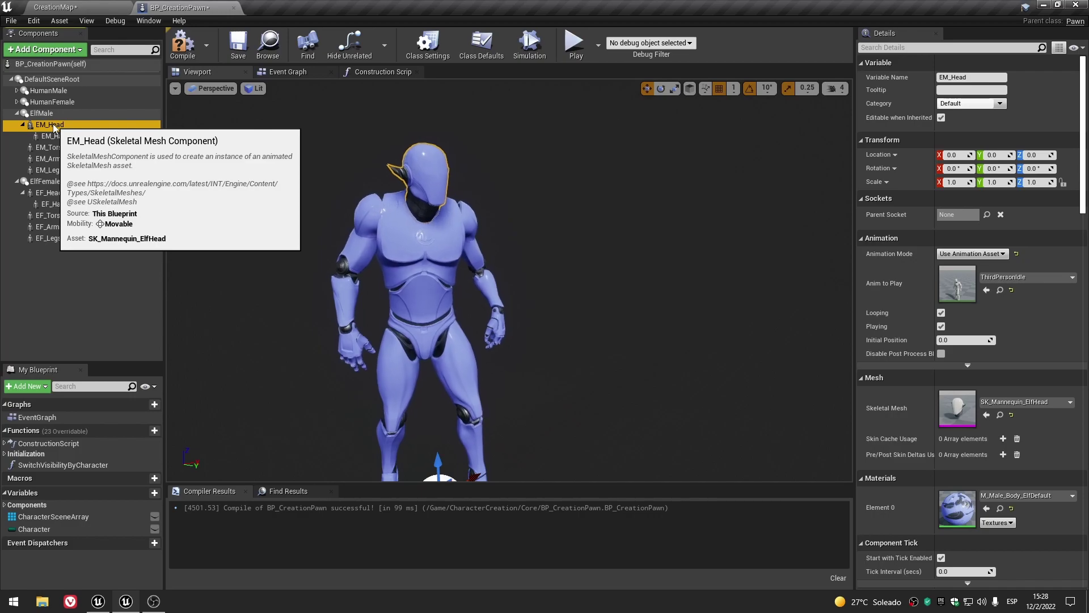
click(67, 136)
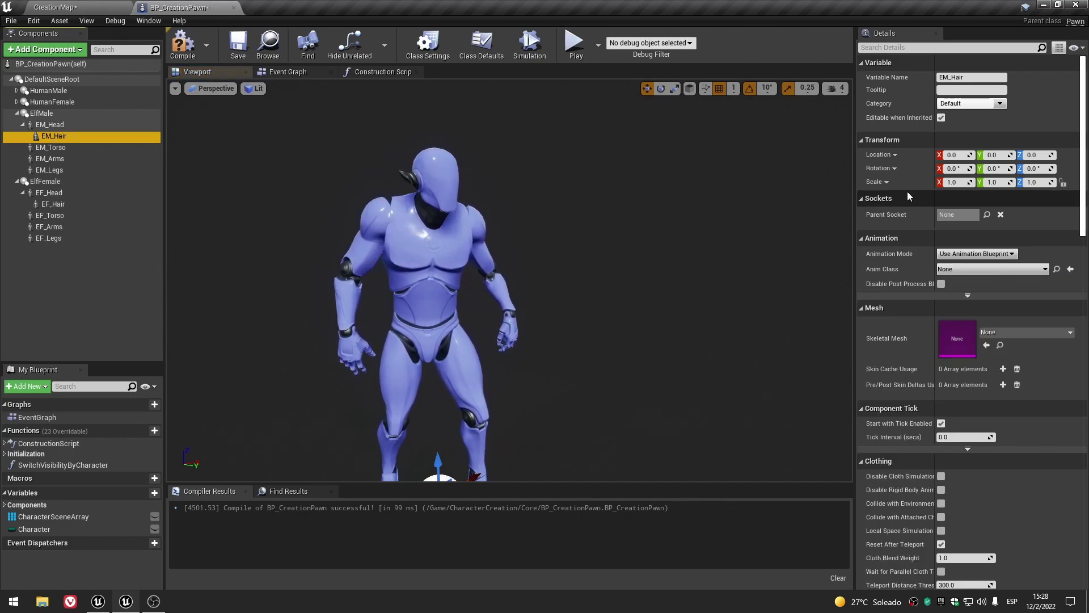
click(990, 216)
click(970, 255)
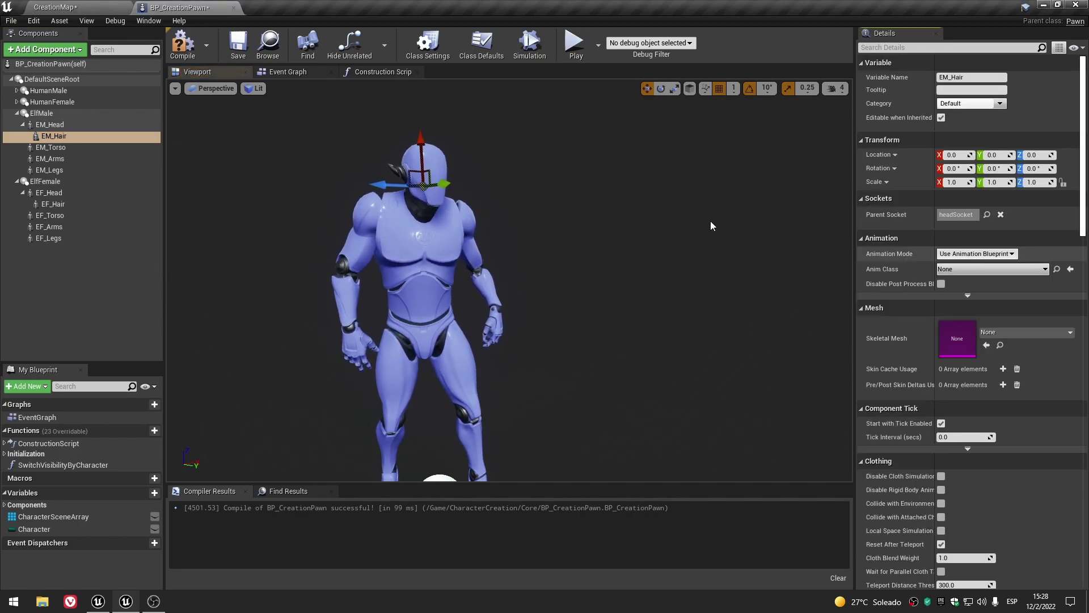
click(239, 47)
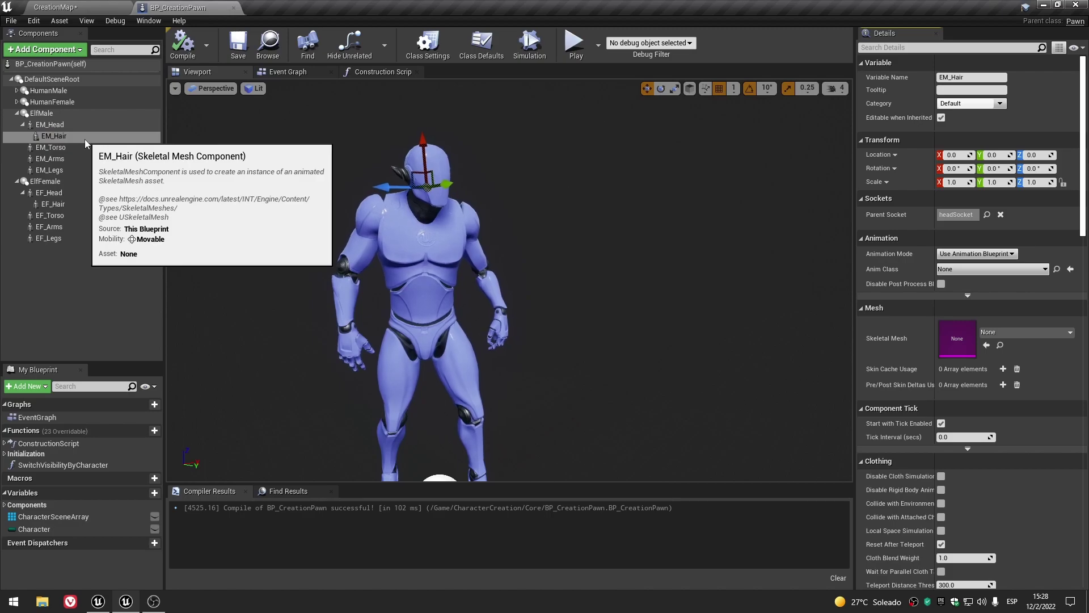
Step: Switch the Character default to ElfFemale
click(44, 529)
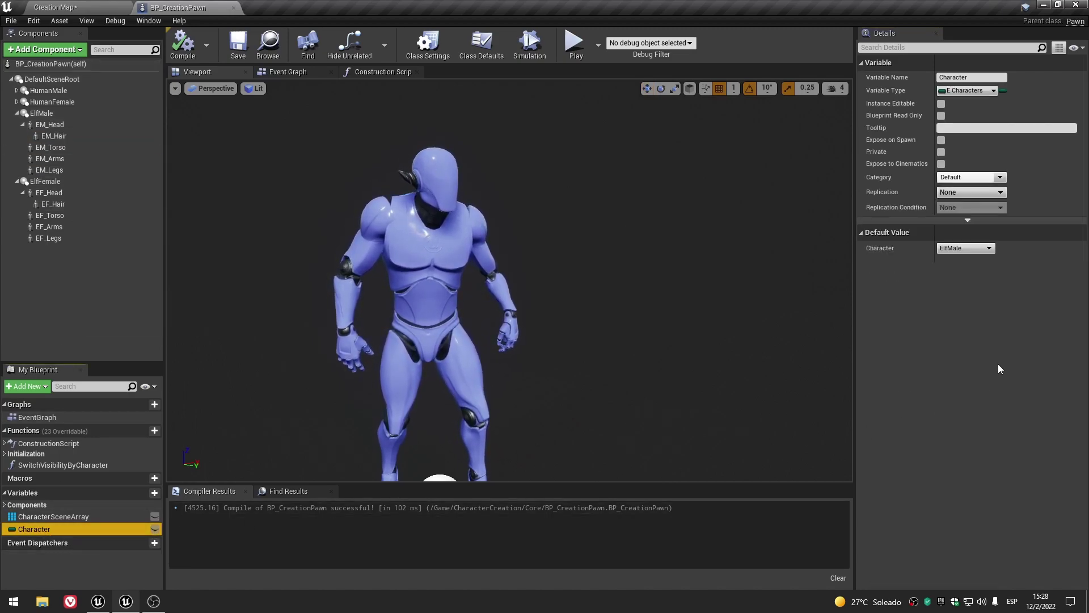
click(964, 248)
click(966, 280)
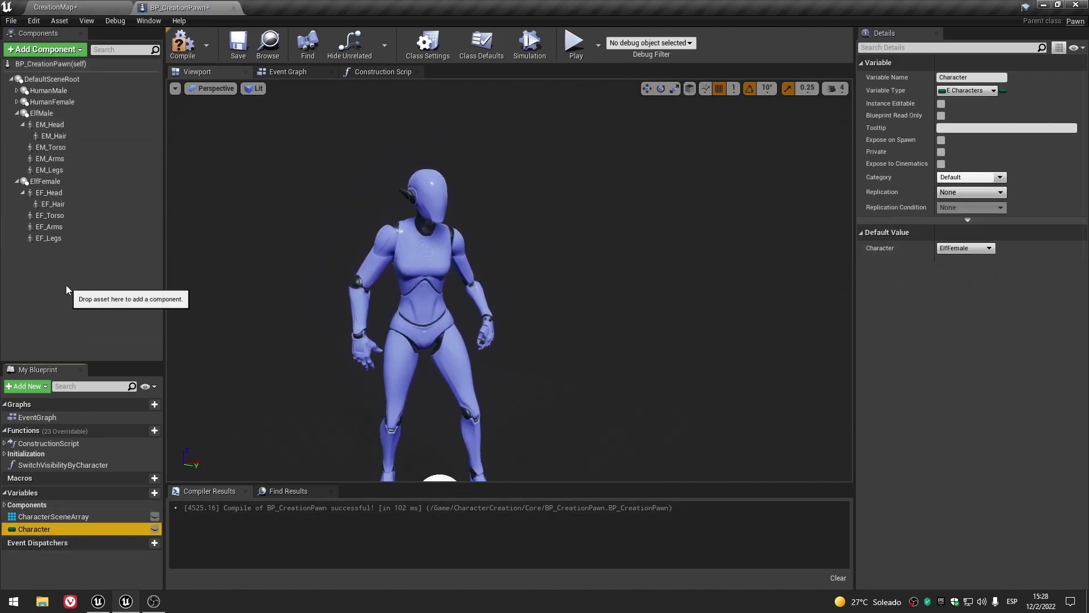
Step: Set EF_Hair's Parent Socket to headSocket, then compile and save
click(66, 207)
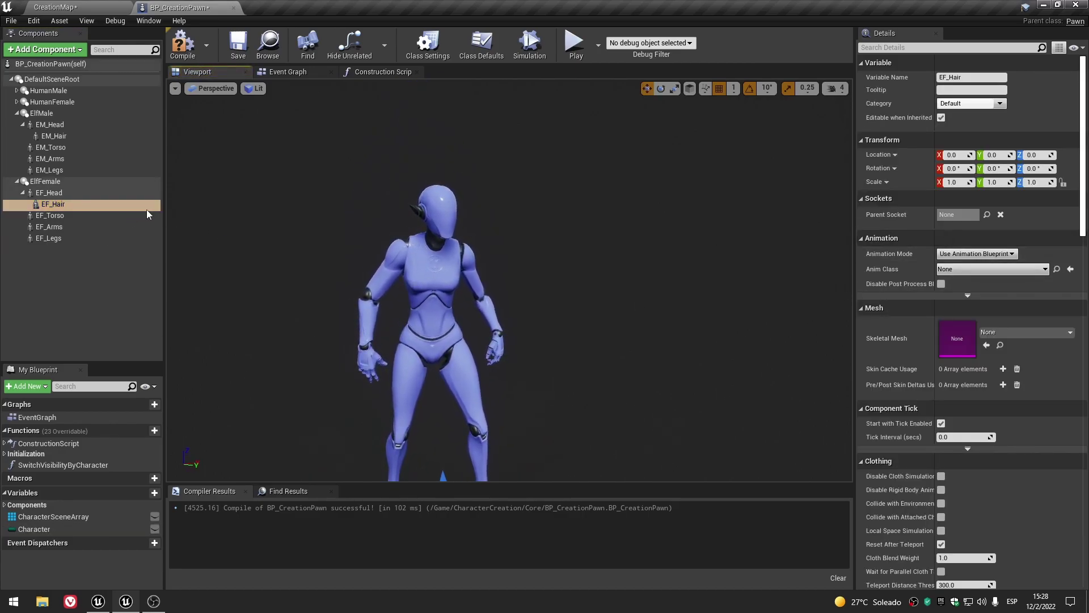
click(987, 211)
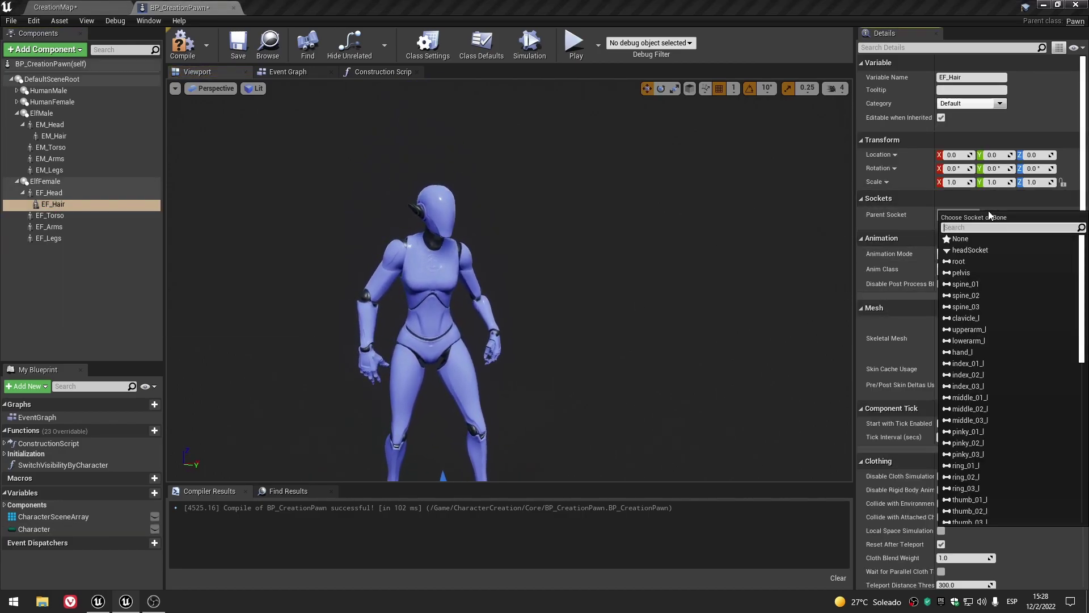
click(975, 248)
click(183, 46)
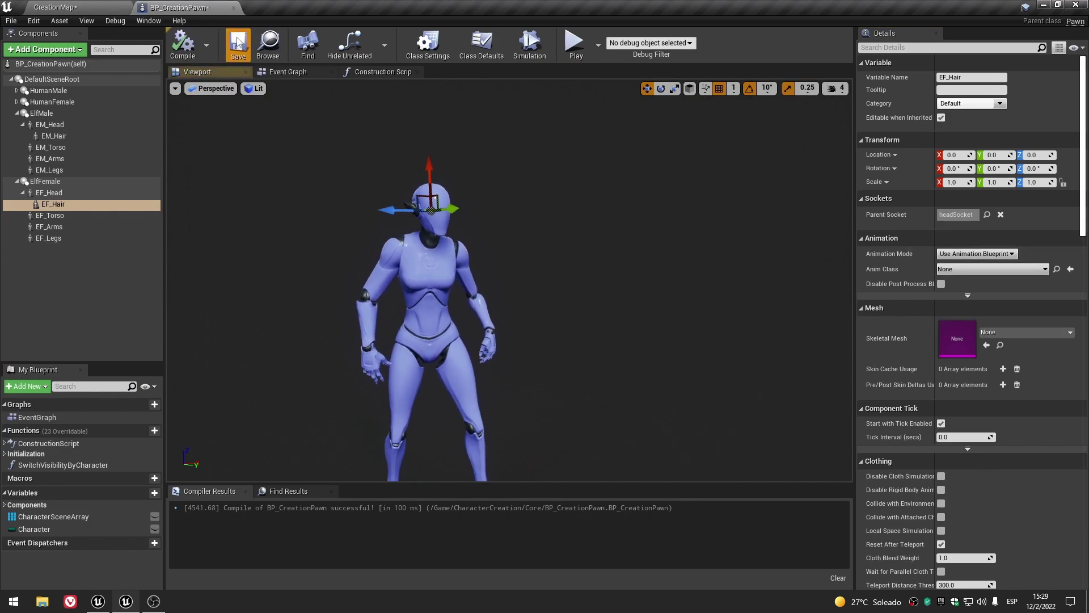
click(74, 278)
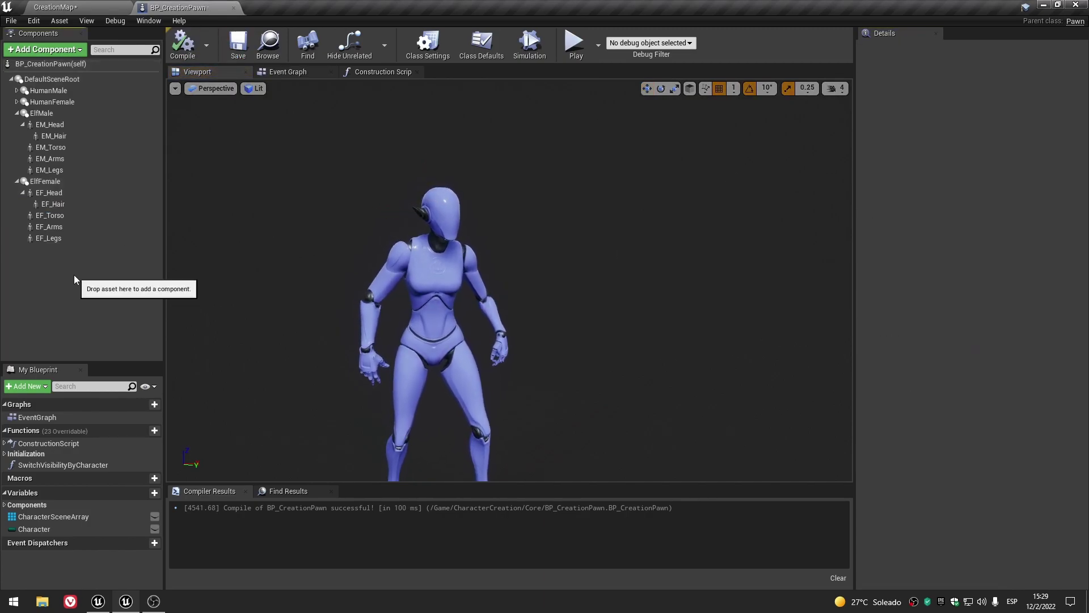
click(64, 203)
click(63, 306)
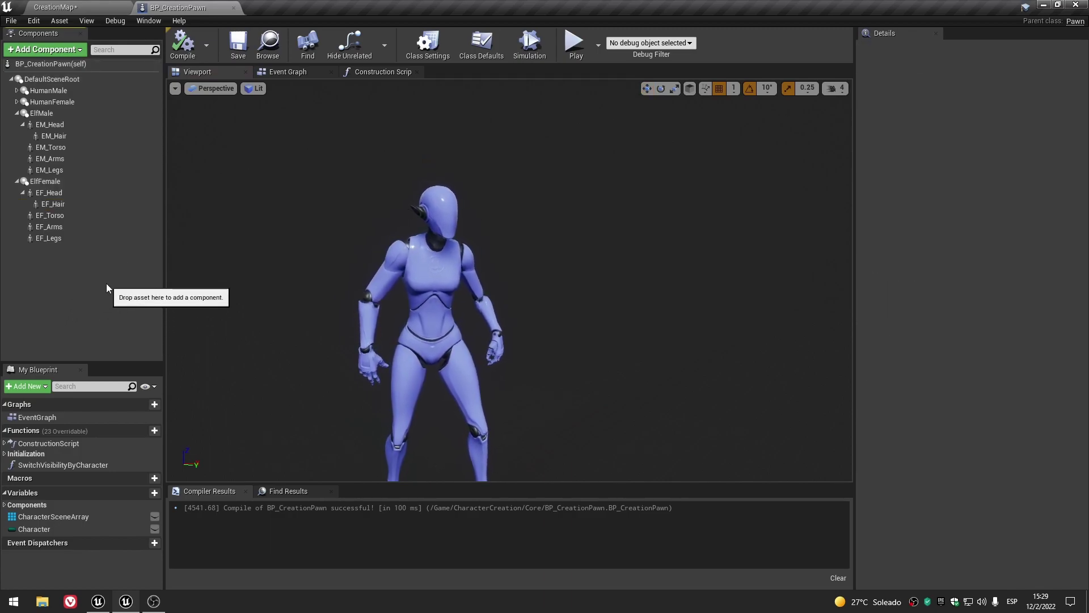
Step: Collapse the ElfFemale and ElfMale component groups and reframe the preview
right_drag(431, 284, 431, 266)
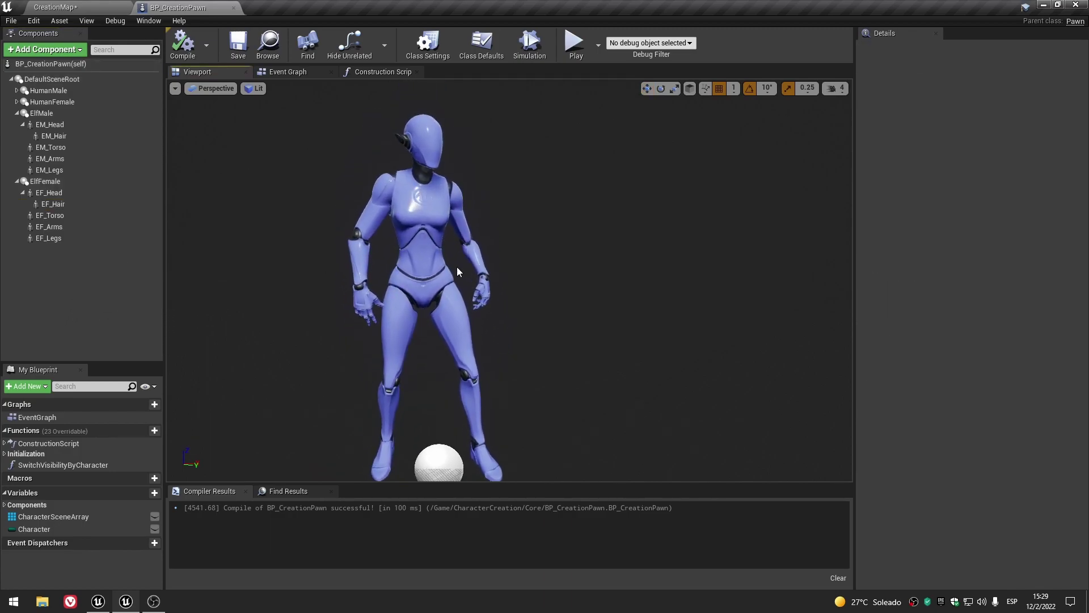
click(17, 181)
click(17, 113)
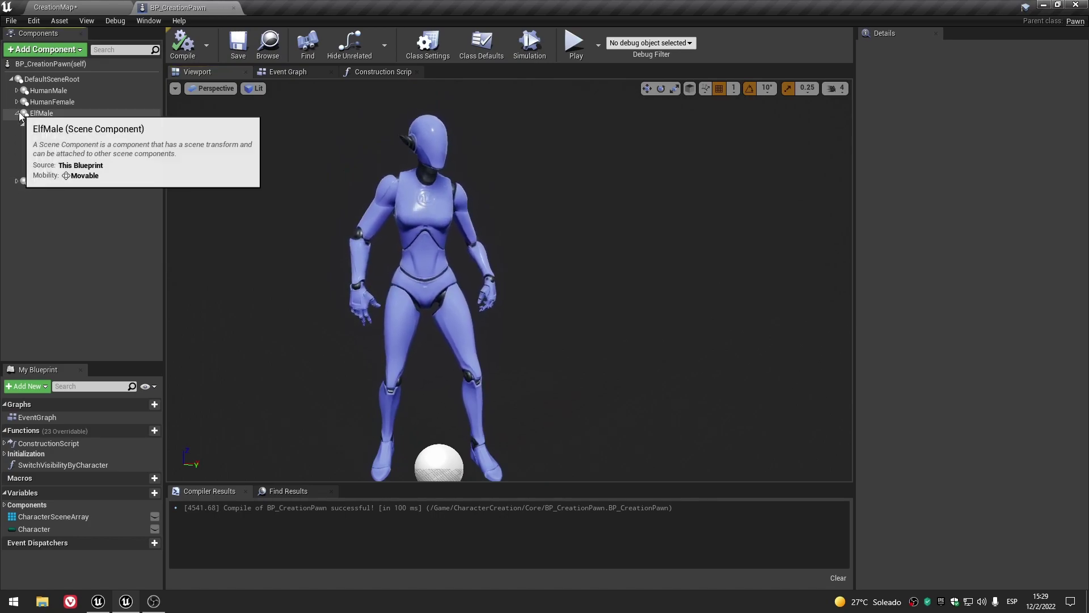
right_drag(424, 266, 424, 262)
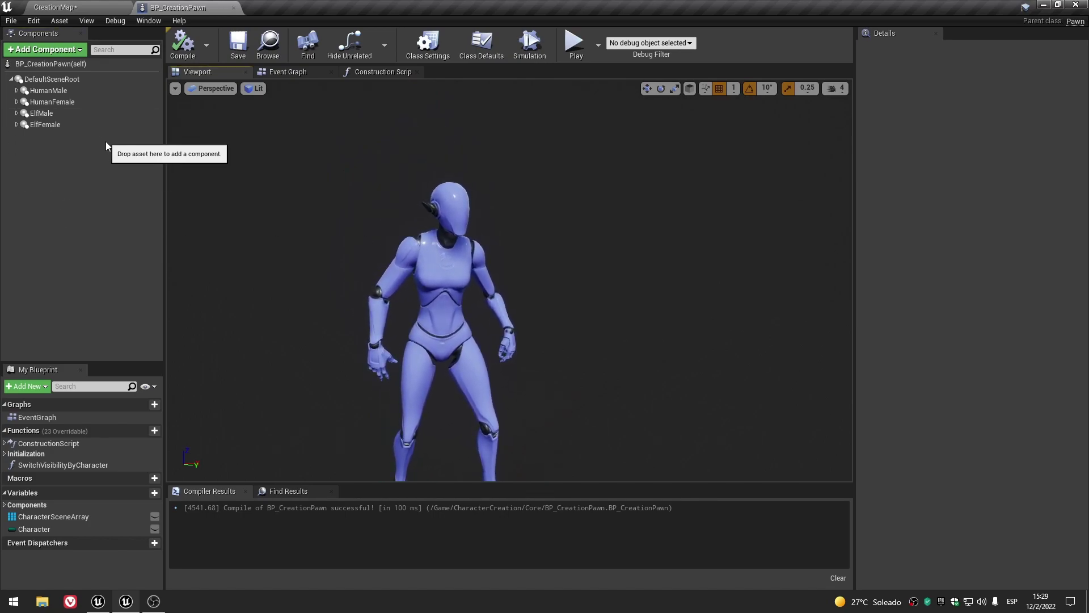
Step: Preview HumanMale and HumanFemale, leave ElfFemale as the Character default, and compile and save
click(55, 530)
click(969, 253)
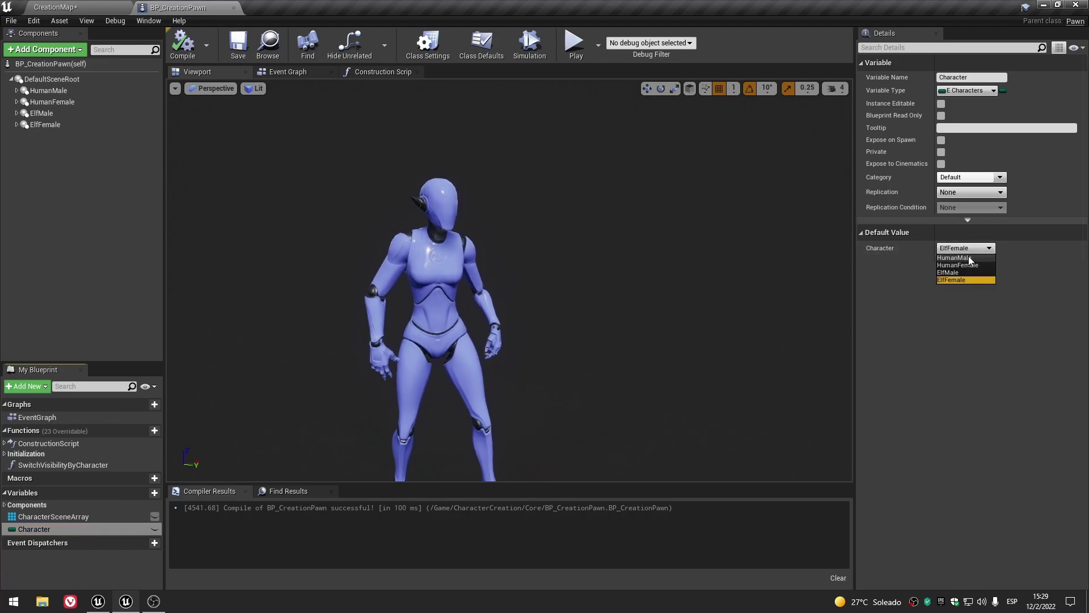
click(968, 258)
click(965, 251)
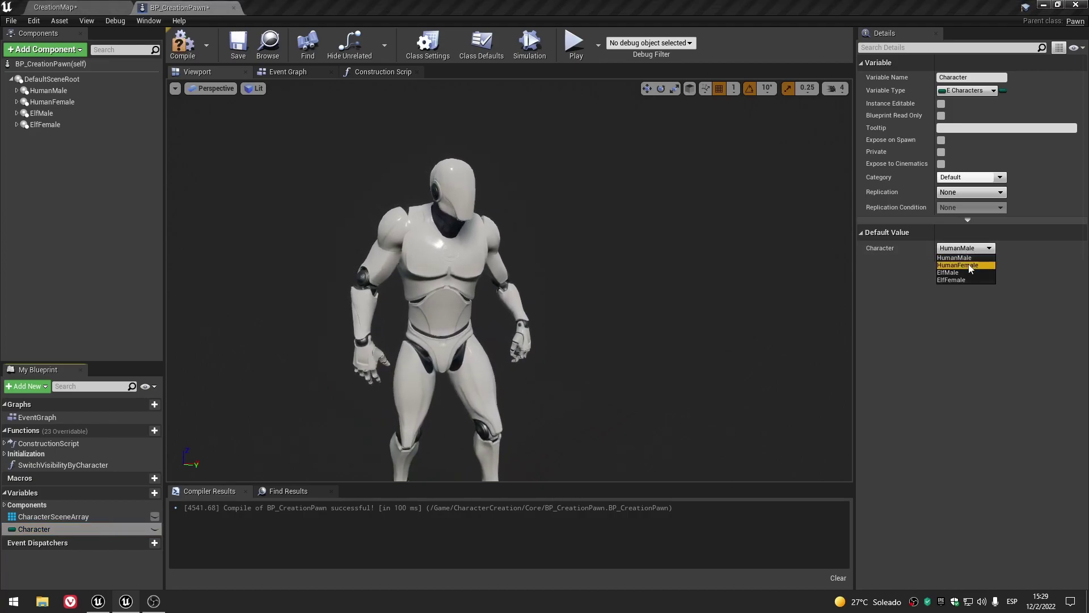
click(964, 265)
click(966, 250)
click(965, 248)
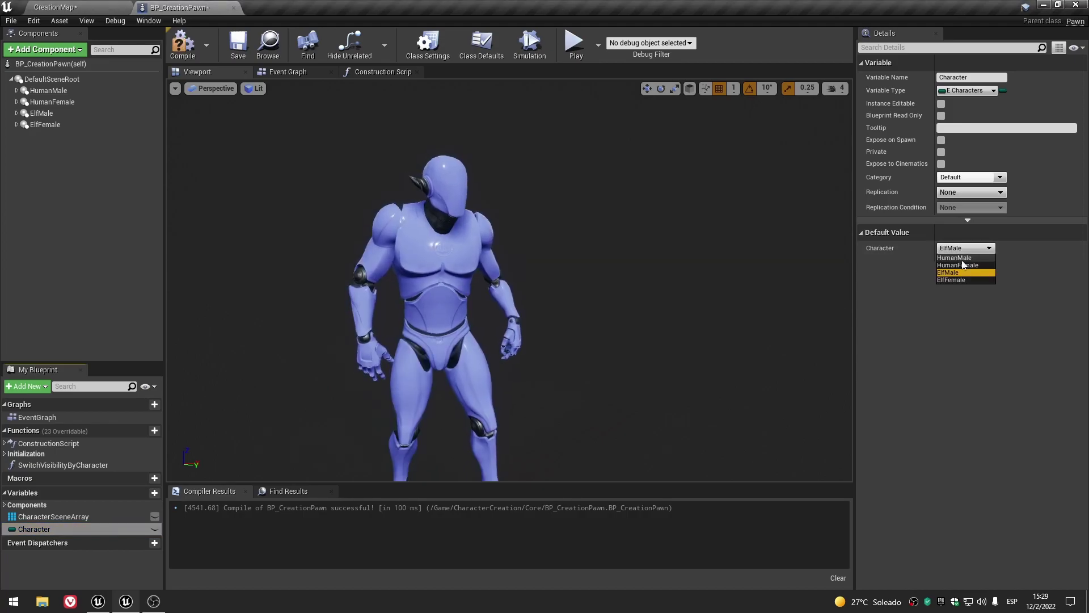
click(961, 278)
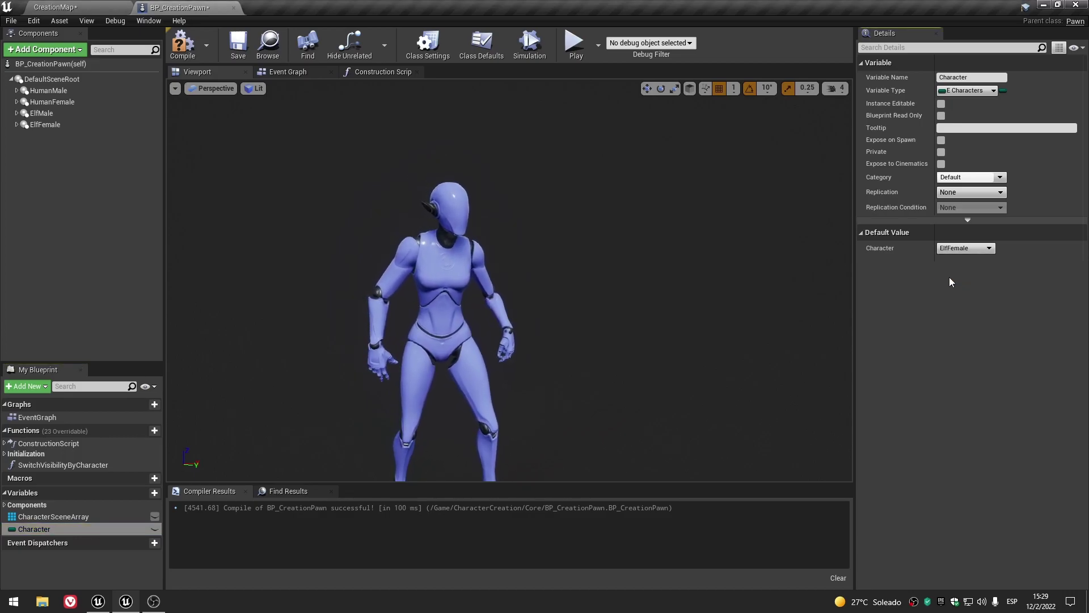
click(231, 49)
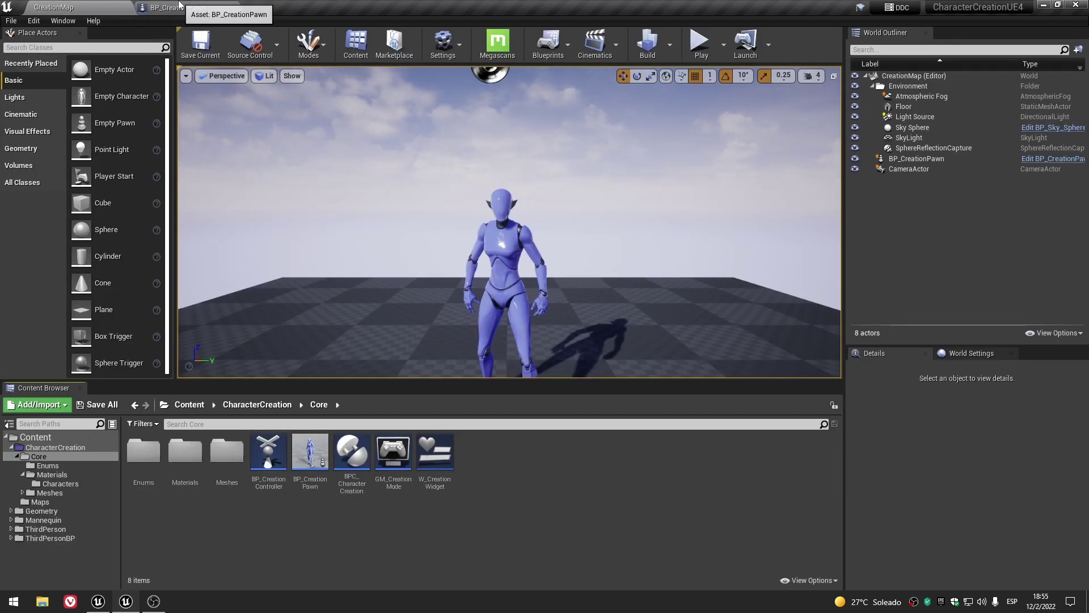
Step: Zoom and tilt the CreationMap viewport to look over the blue female elf
scroll(480, 238, up, 5)
scroll(481, 238, down, 5)
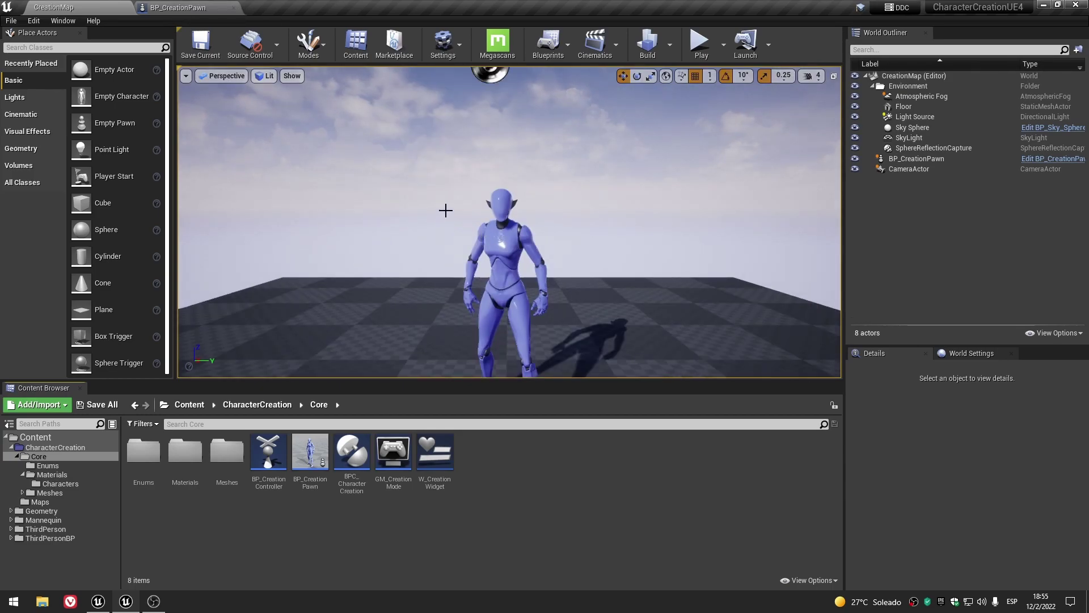
mouse_move(482, 210)
right_down()
mouse_move(505, 220)
mouse_move(502, 238)
right_up()
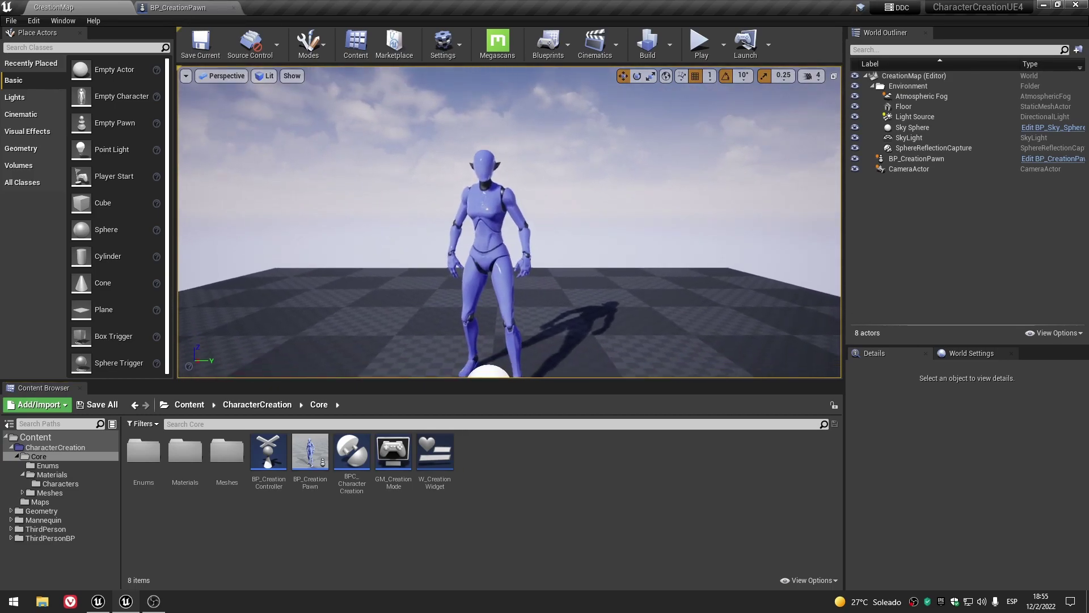
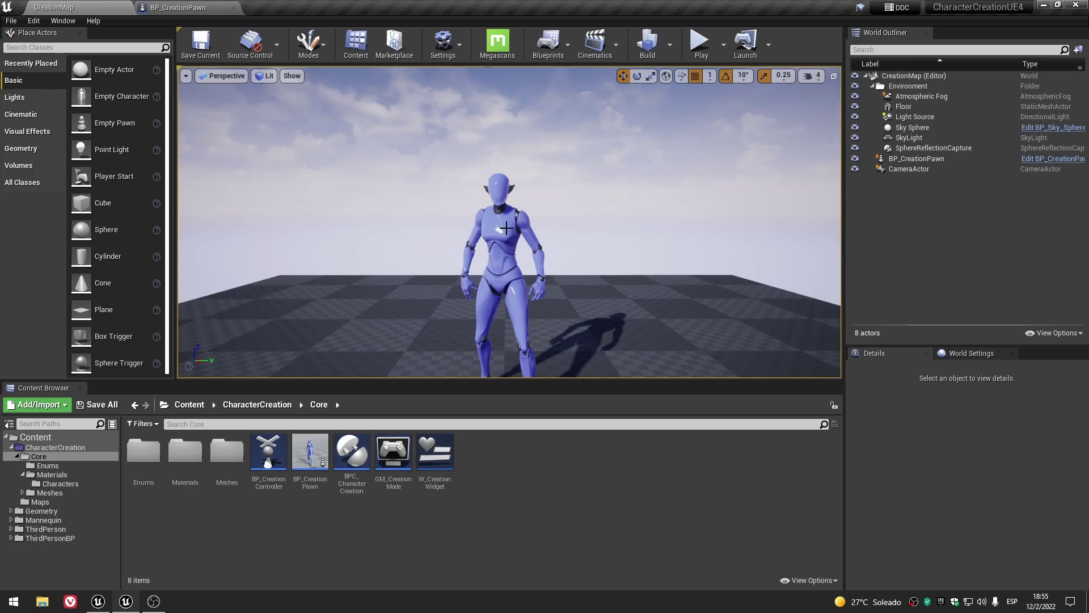
Step: Open Core/Enums and check E_Characters' entries: HumanMale, HumanFemale, ElfMale and ElfFemale
scroll(506, 228, up, 2)
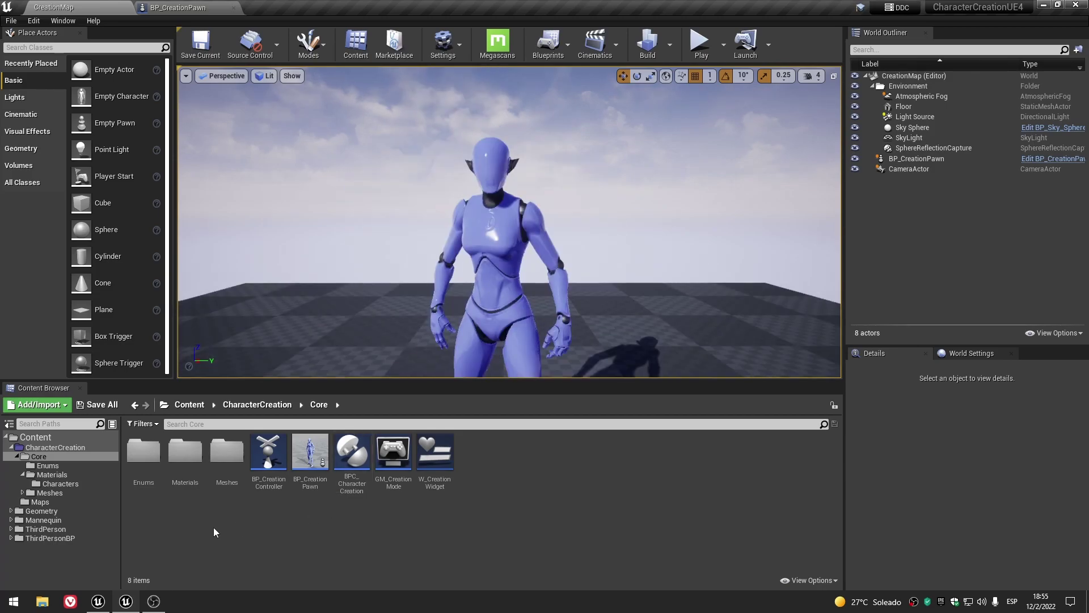
double_click(144, 451)
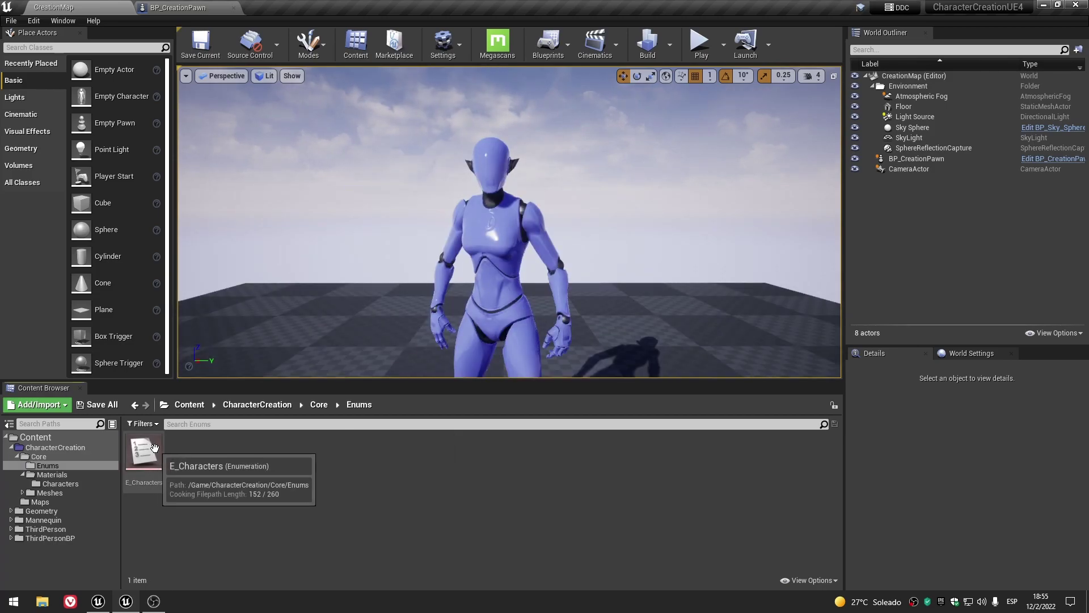
double_click(149, 463)
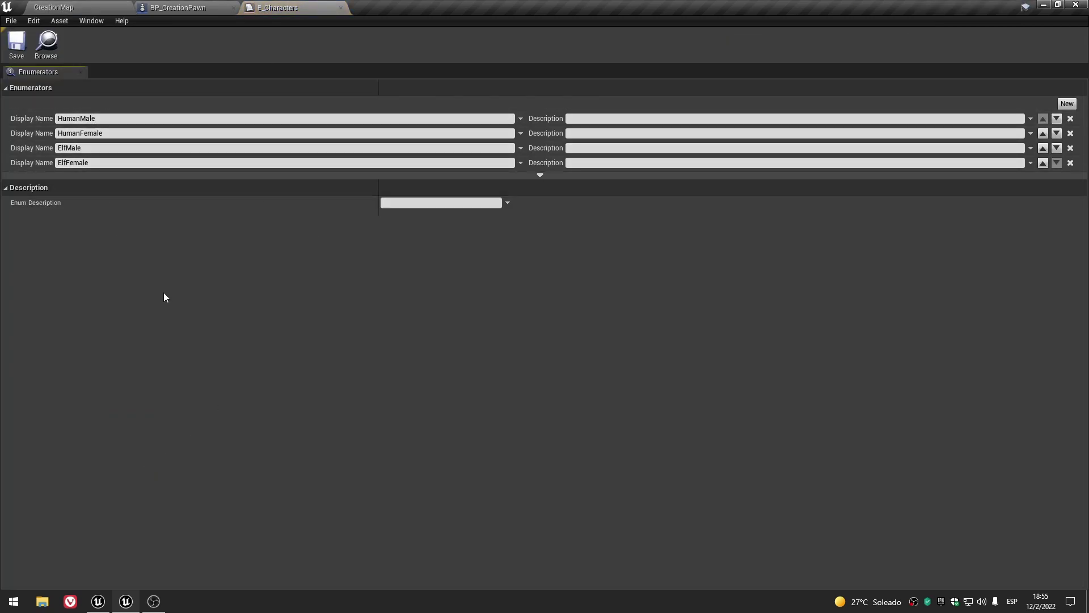
click(159, 6)
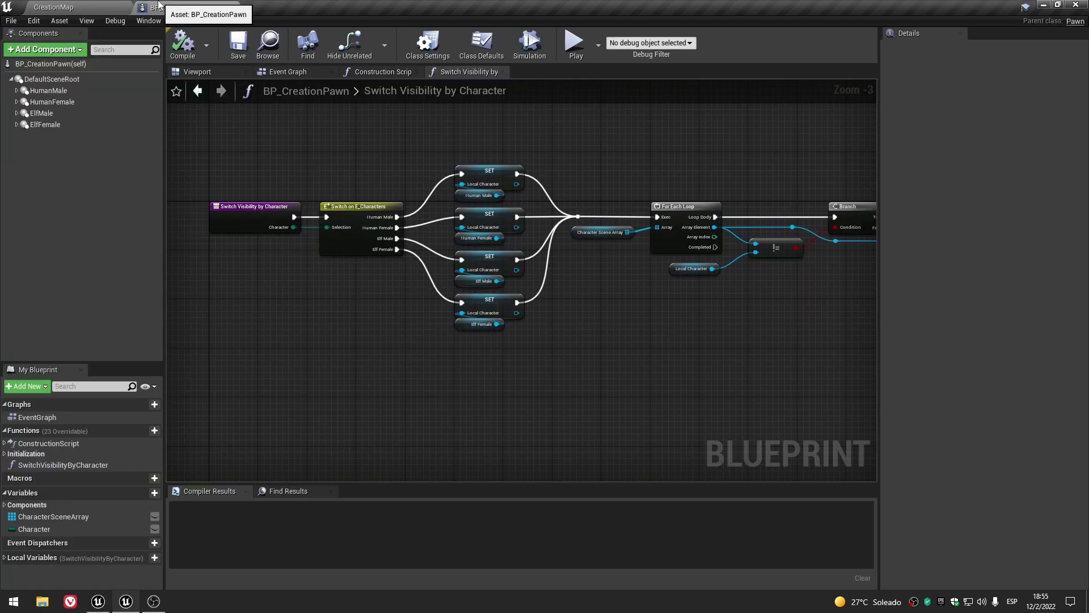
click(53, 7)
Step: Create a new Blueprint enumeration in the Enums folder named E_Gender
right_click(281, 489)
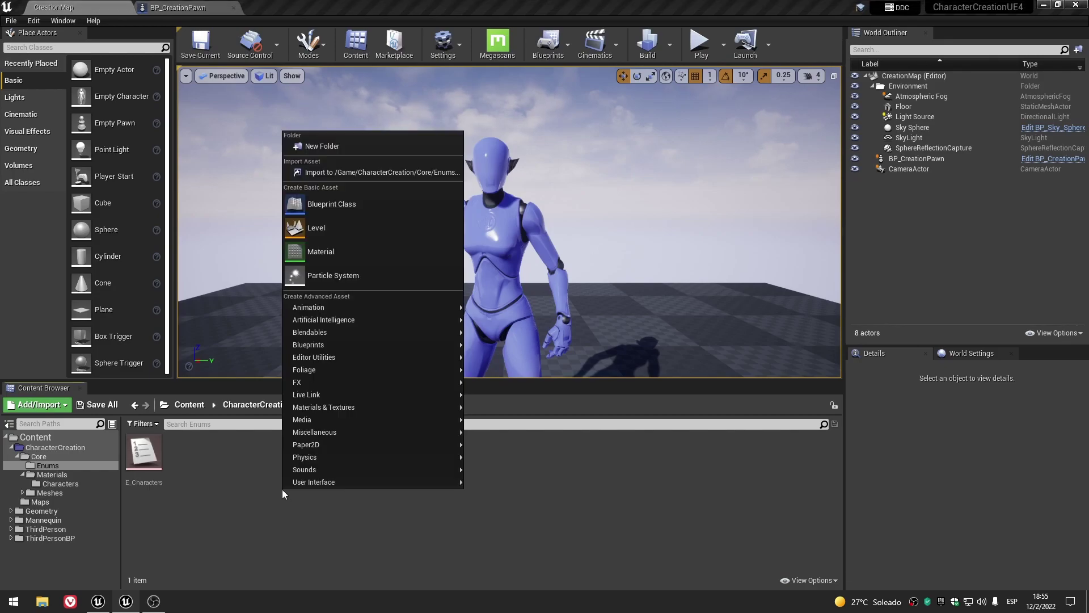
click(245, 491)
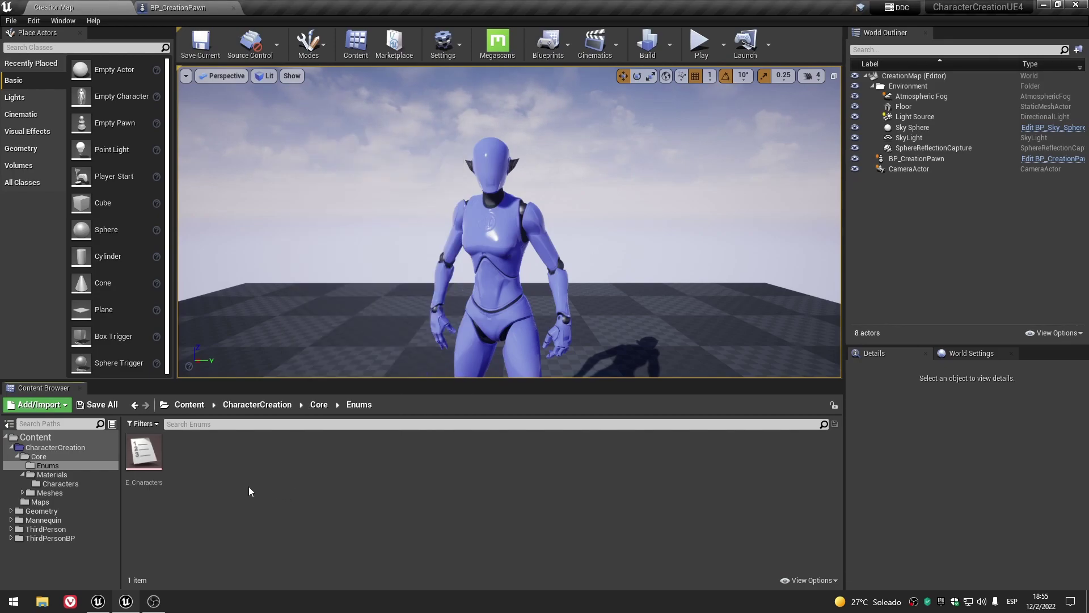
right_click(247, 486)
mouse_move(342, 340)
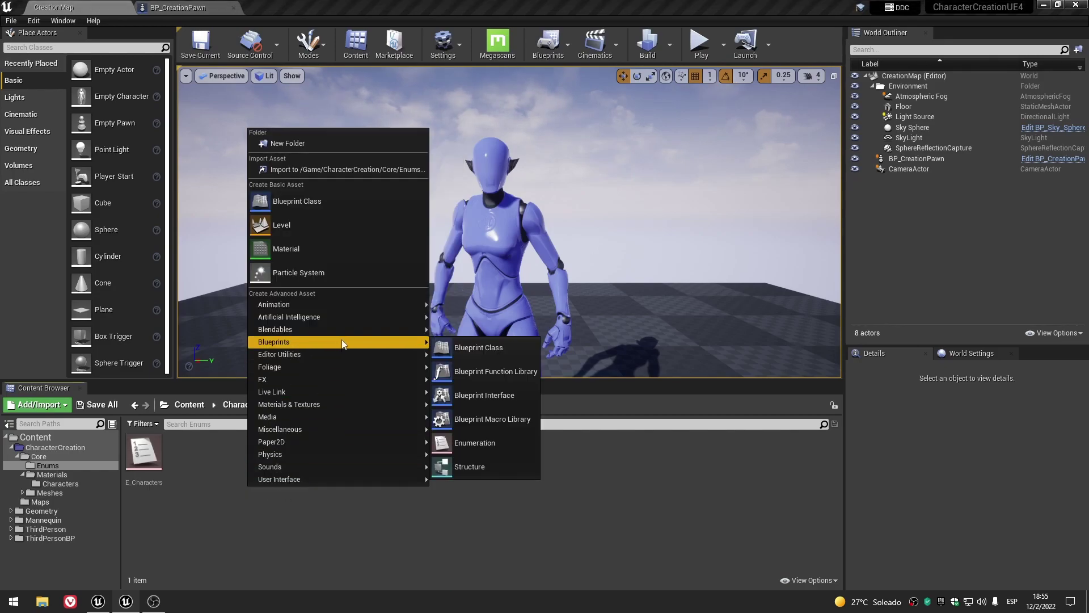
click(487, 442)
text(E_)
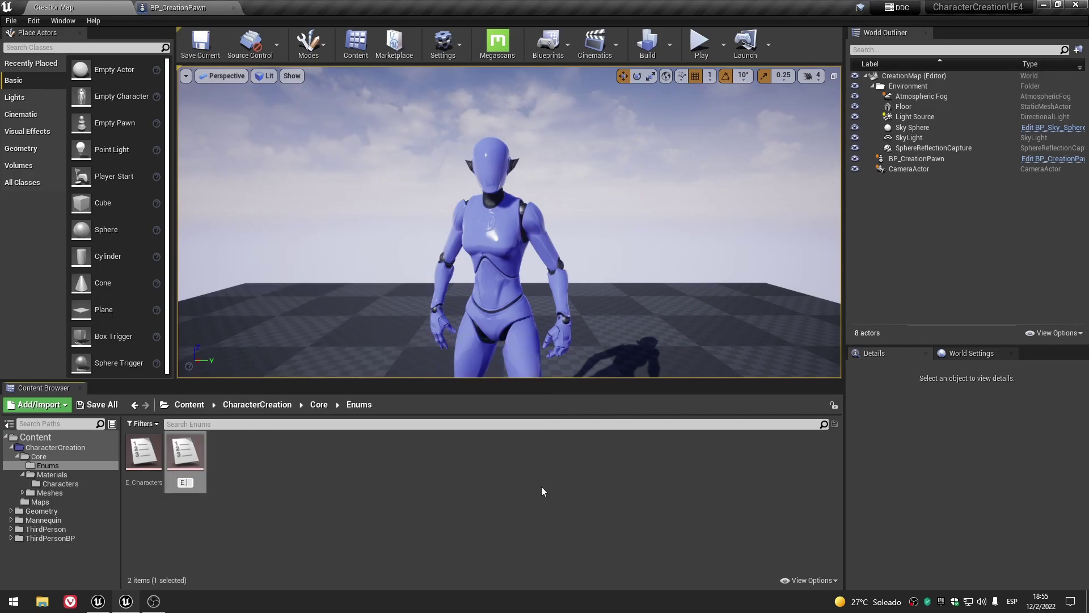
text(Gender)
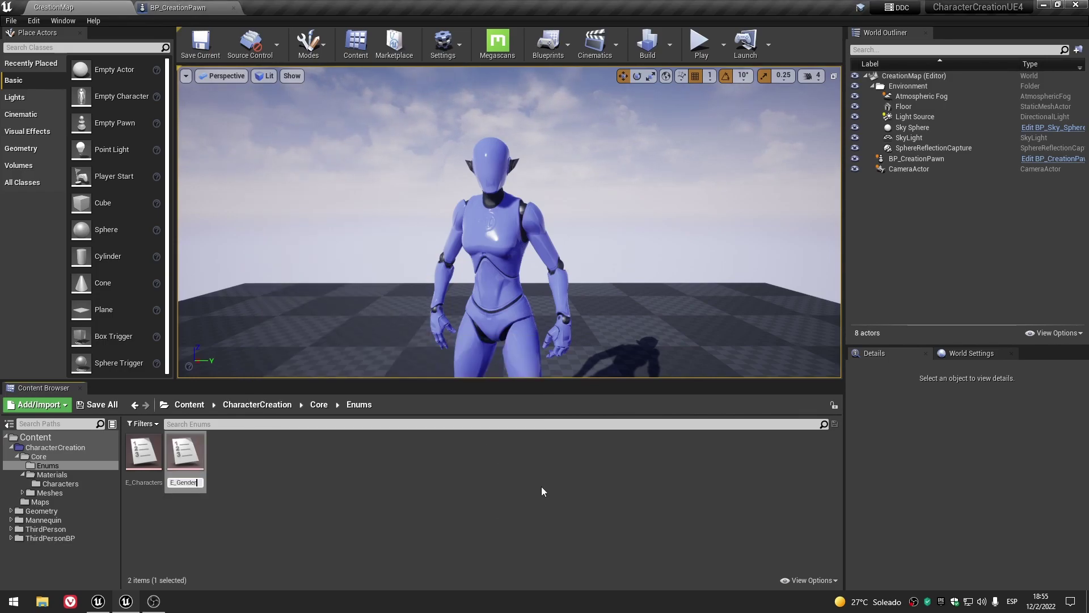
key(Return)
Step: Give E_Gender two enumerators named Male and Female
double_click(196, 448)
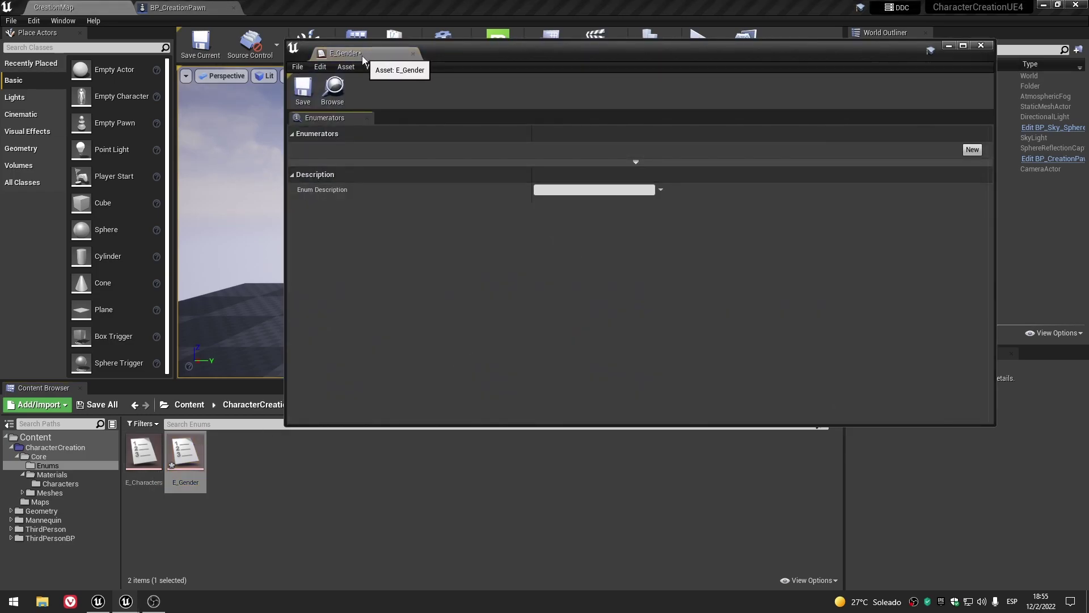
mouse_move(368, 53)
mouse_down()
mouse_move(295, 72)
mouse_move(309, 76)
mouse_up()
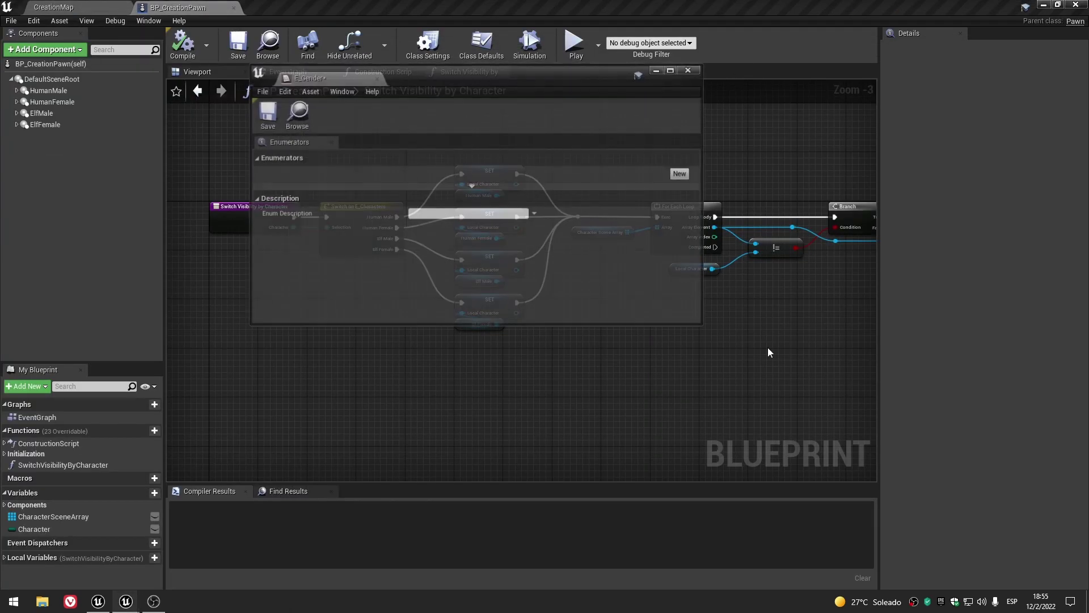
drag(702, 327, 900, 421)
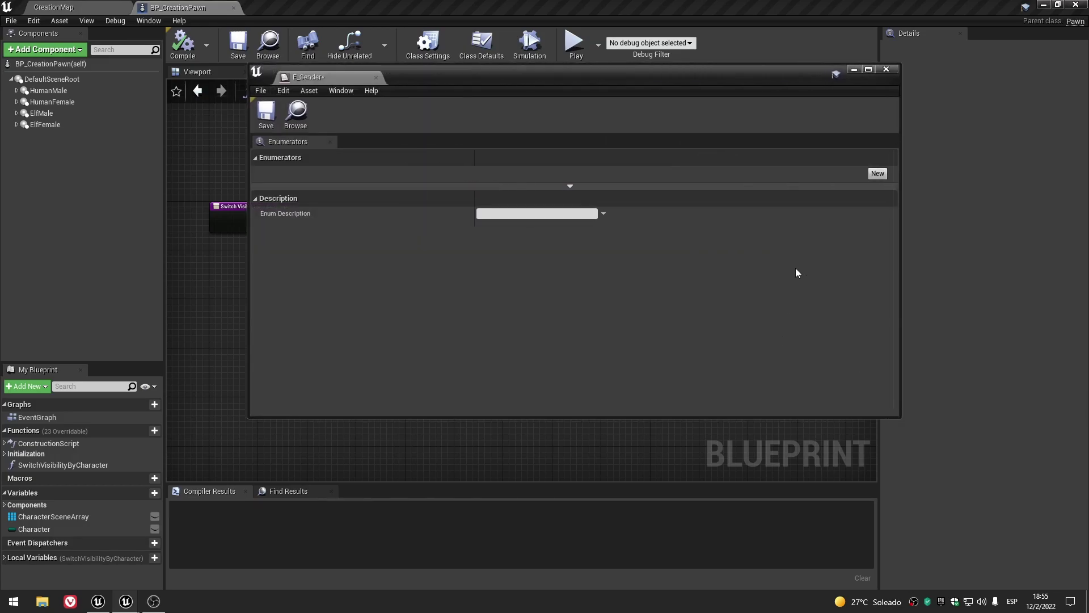
click(878, 173)
click(877, 173)
click(371, 189)
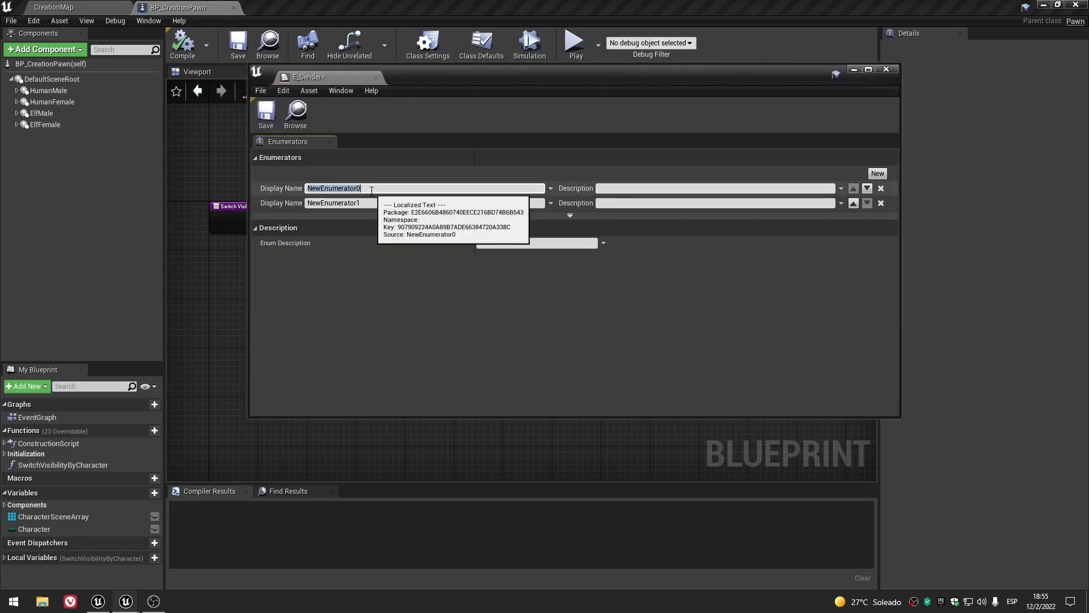
text(Male)
click(392, 204)
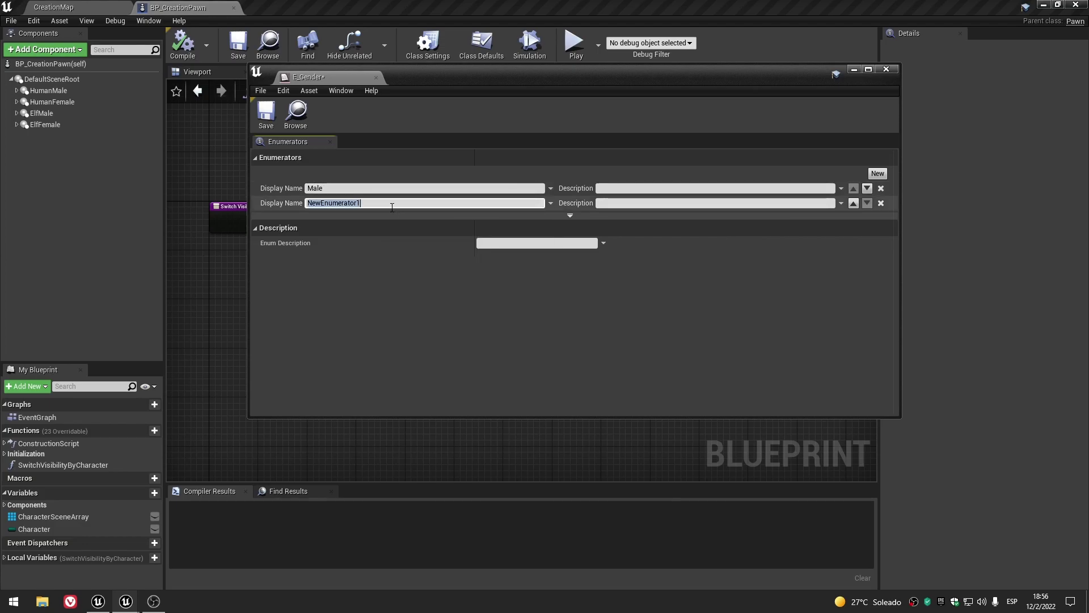
text(Female)
key(Return)
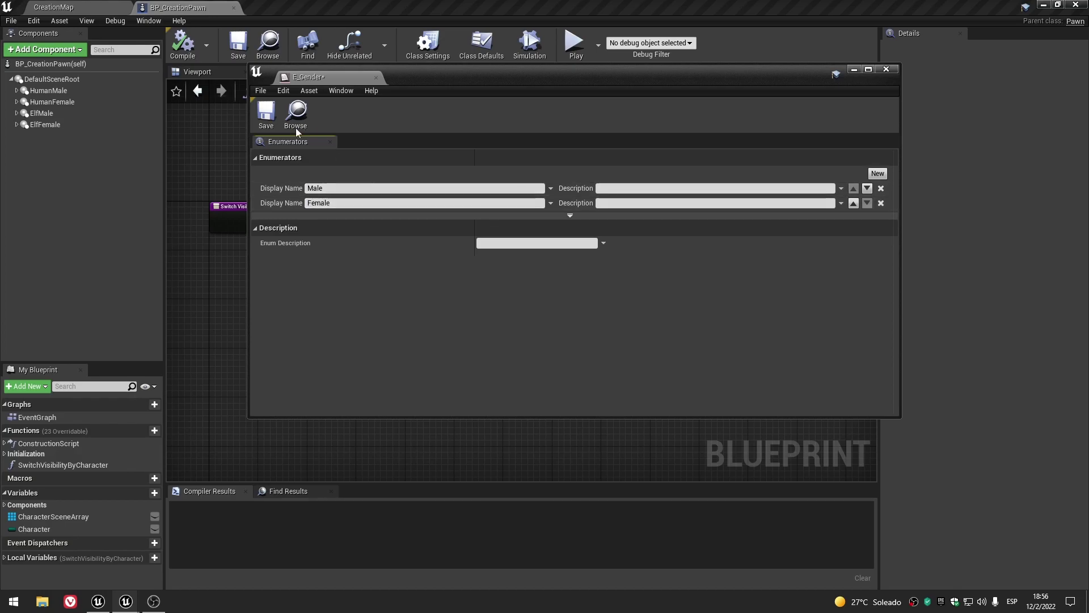
Step: Save E_Gender and return to the BP_CreationPawn graph
click(266, 114)
click(886, 69)
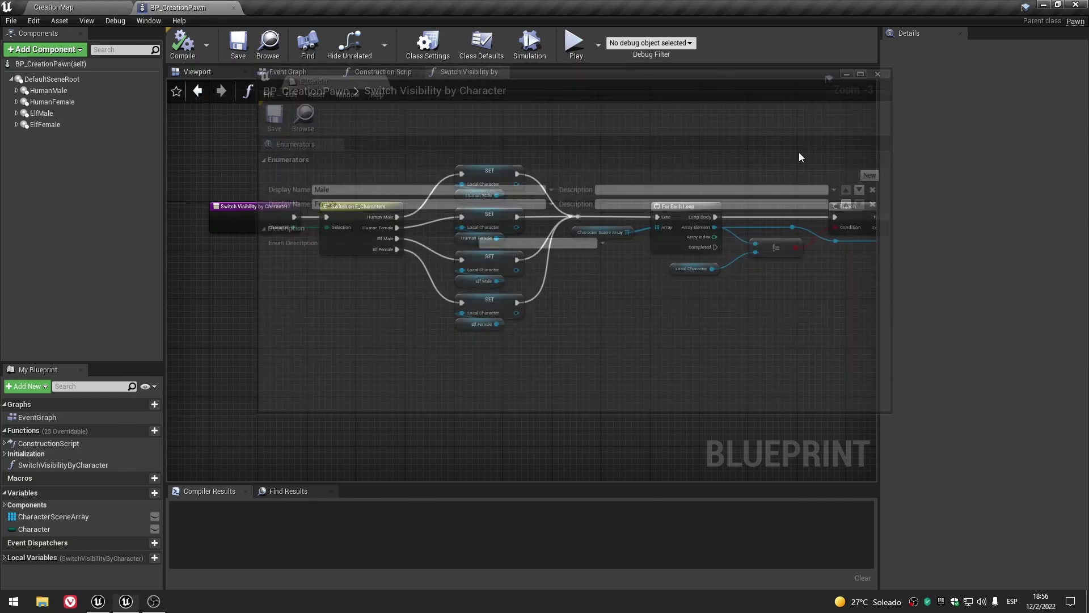
right_drag(345, 298, 318, 292)
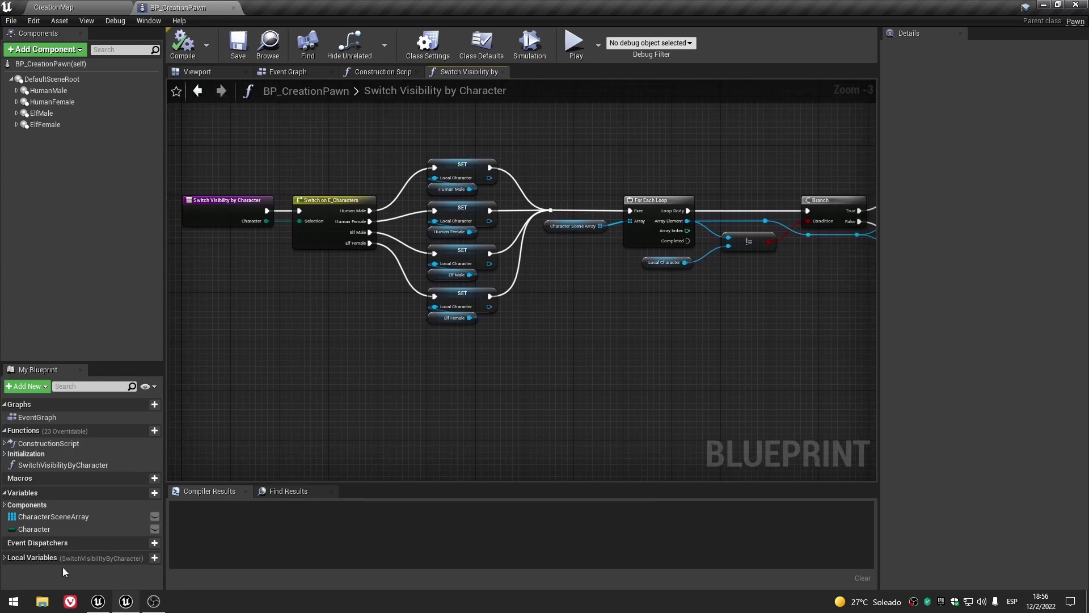
Step: Add a new variable NewVar_0 with a gender enum type, compile, and check its default values
click(153, 493)
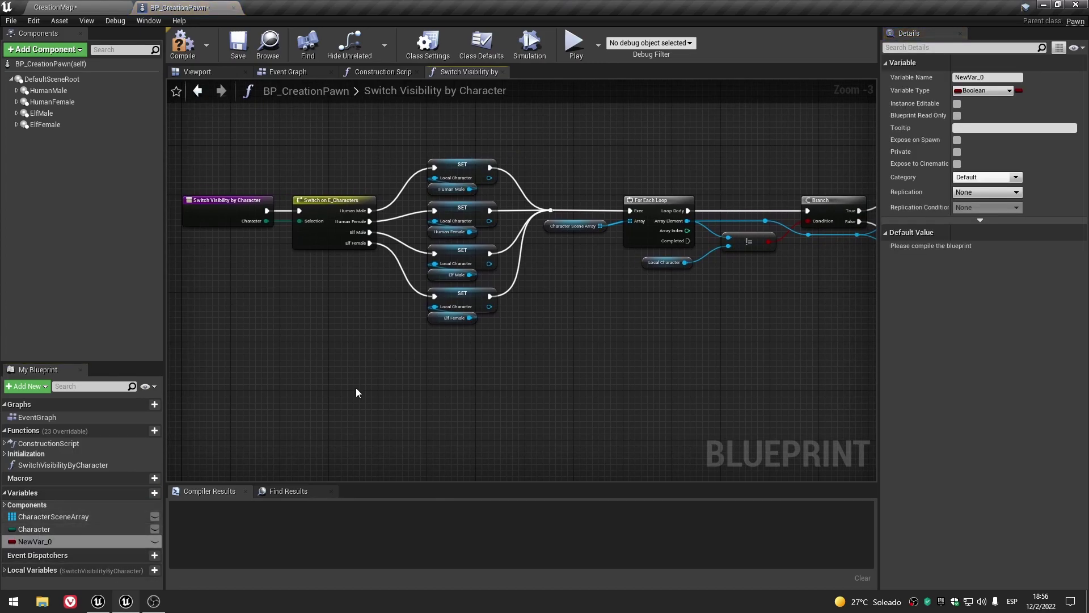
click(984, 90)
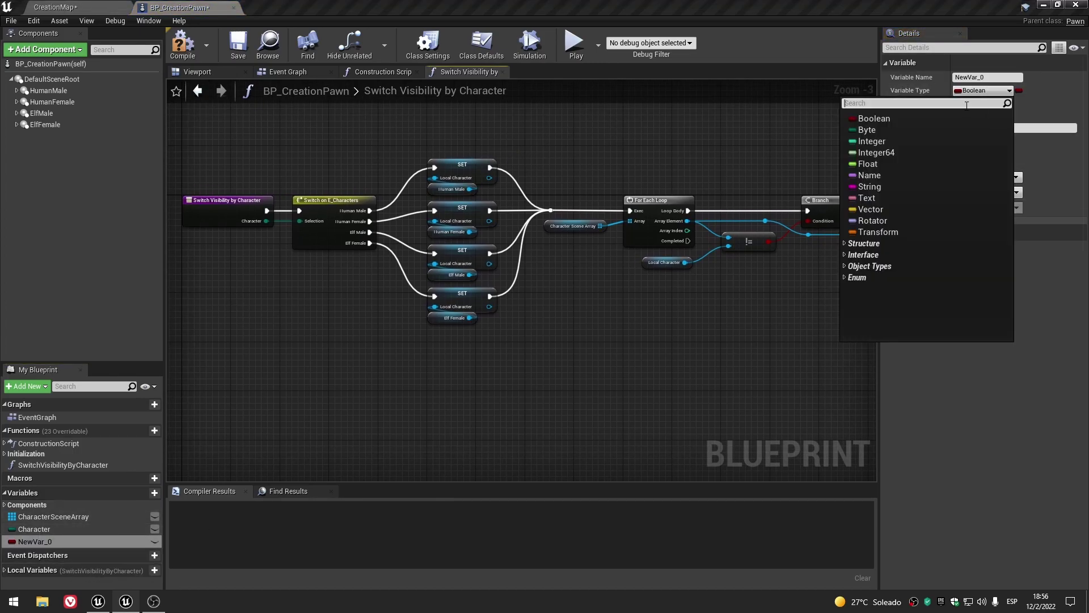
text(e gende)
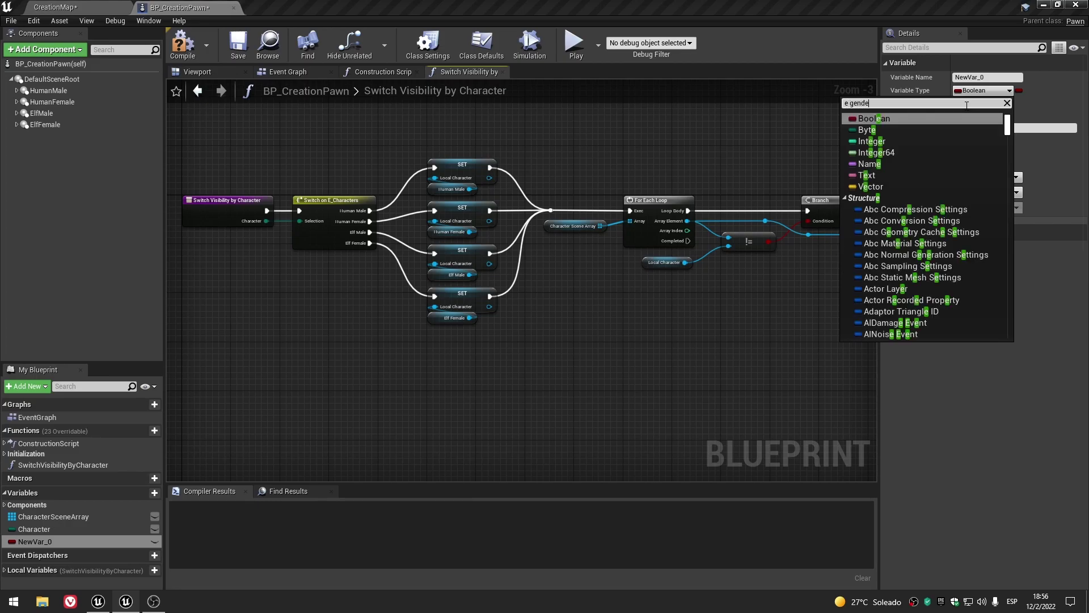
text(r)
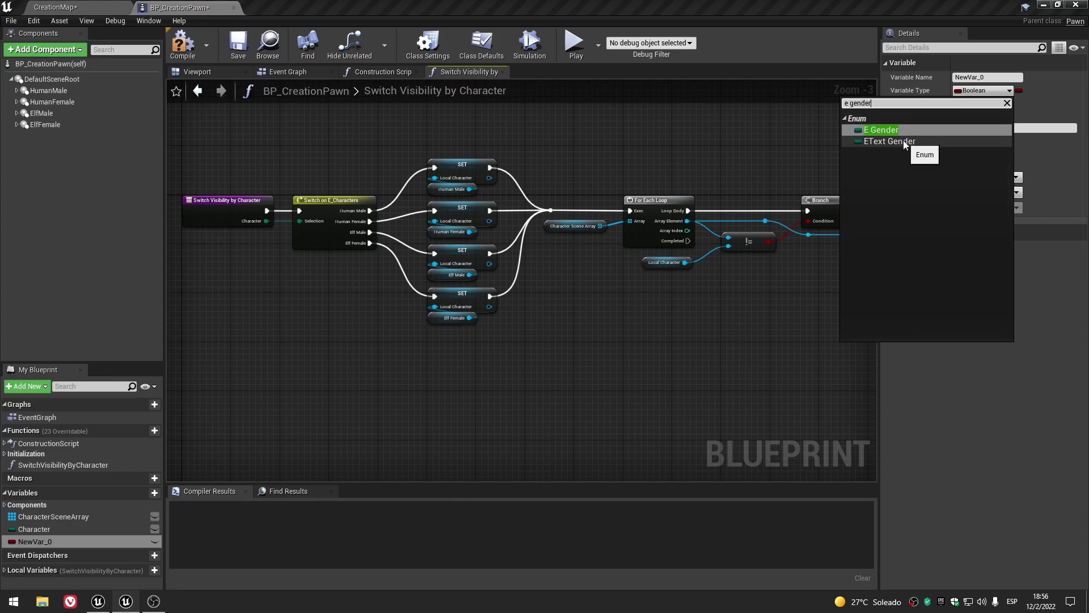
click(903, 141)
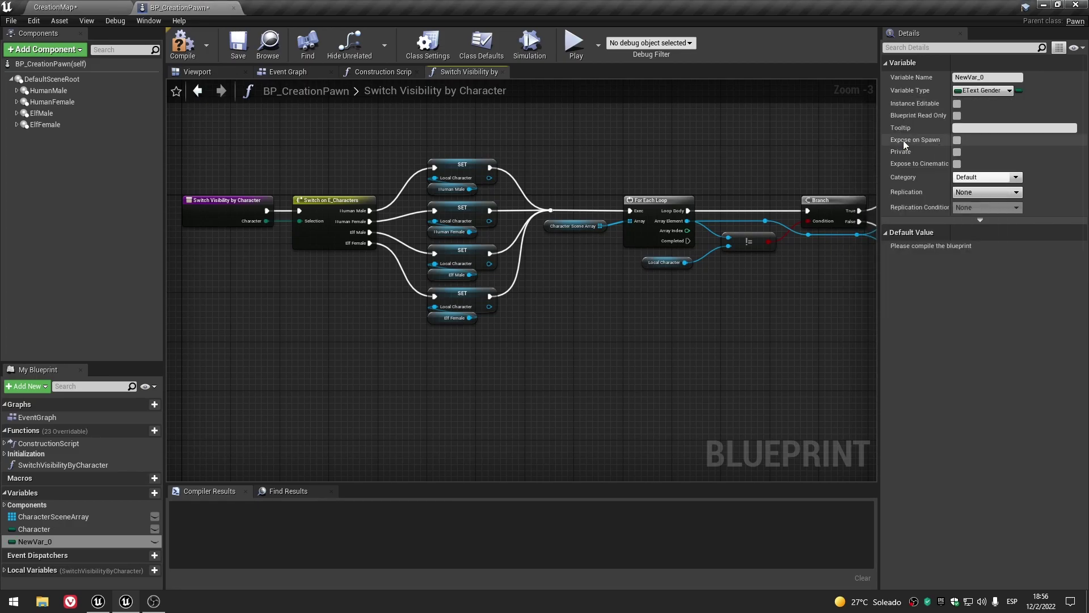
click(182, 44)
click(237, 43)
click(987, 248)
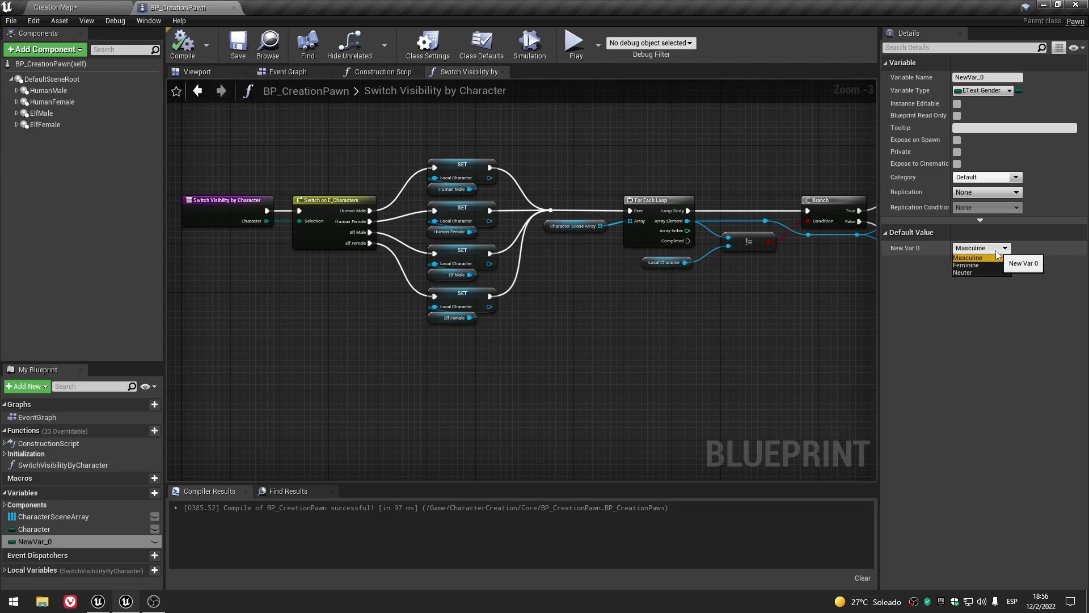
click(957, 319)
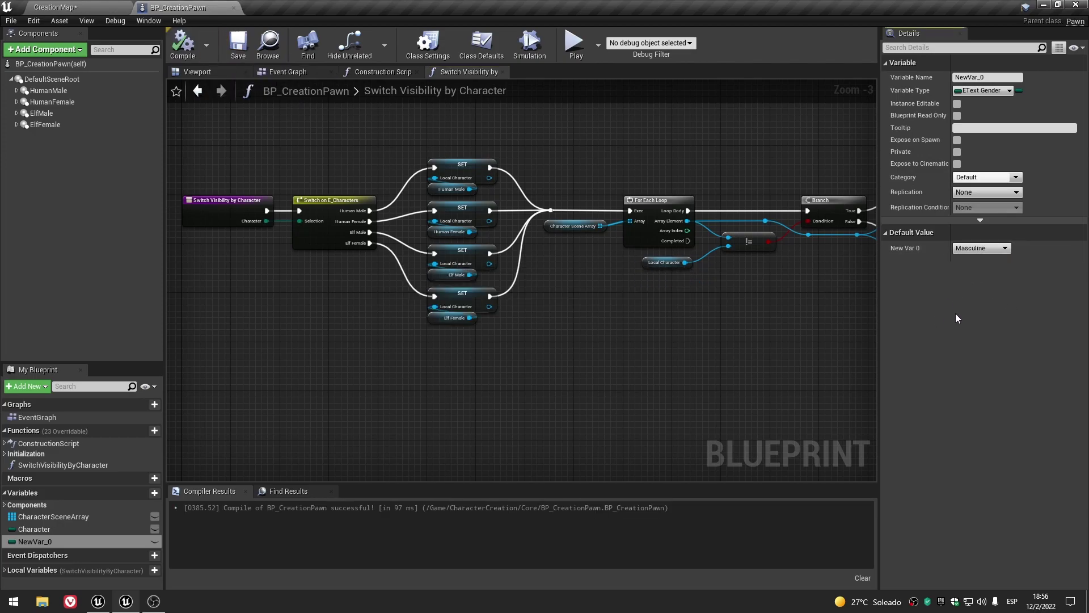
Step: Change NewVar_0's type to E_Gender and recompile
click(983, 92)
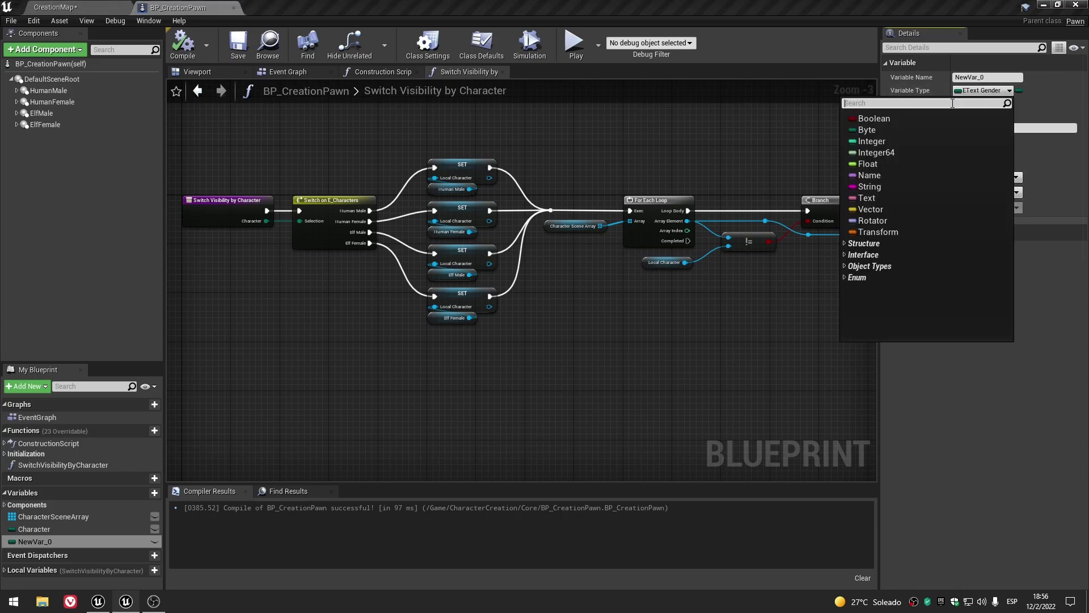
text(e gender)
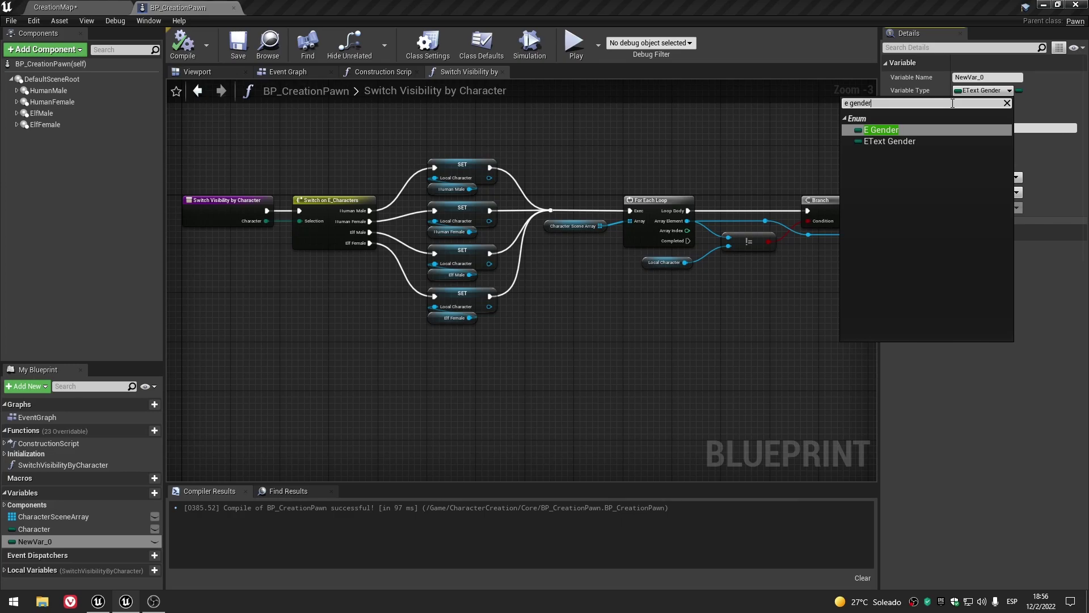
click(892, 130)
click(182, 45)
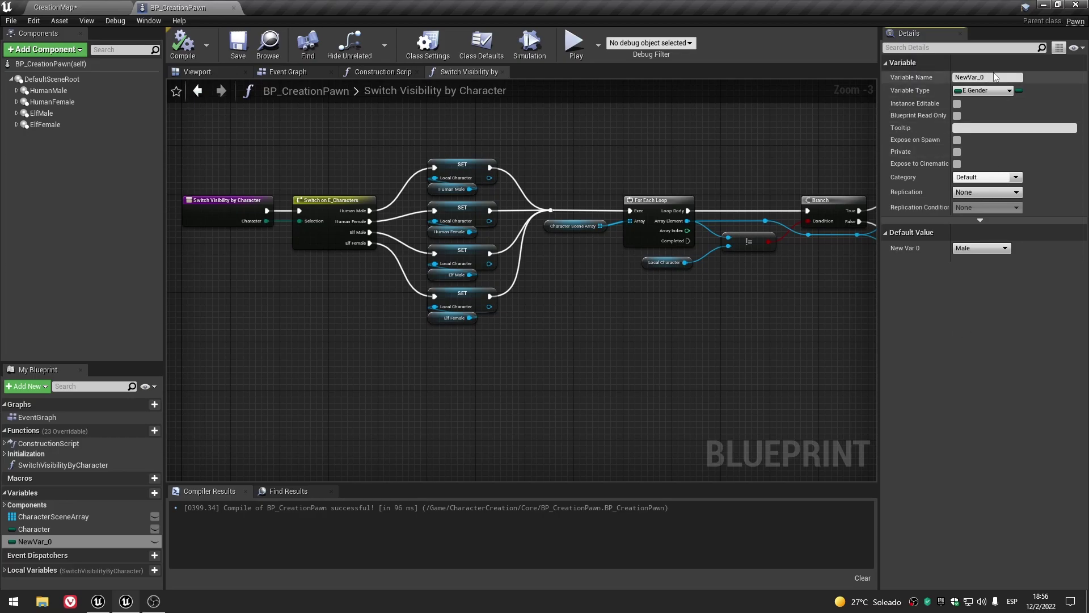
Step: Rename the variable to Gender, recompile and save BP_CreationPawn
click(992, 77)
text(Gender)
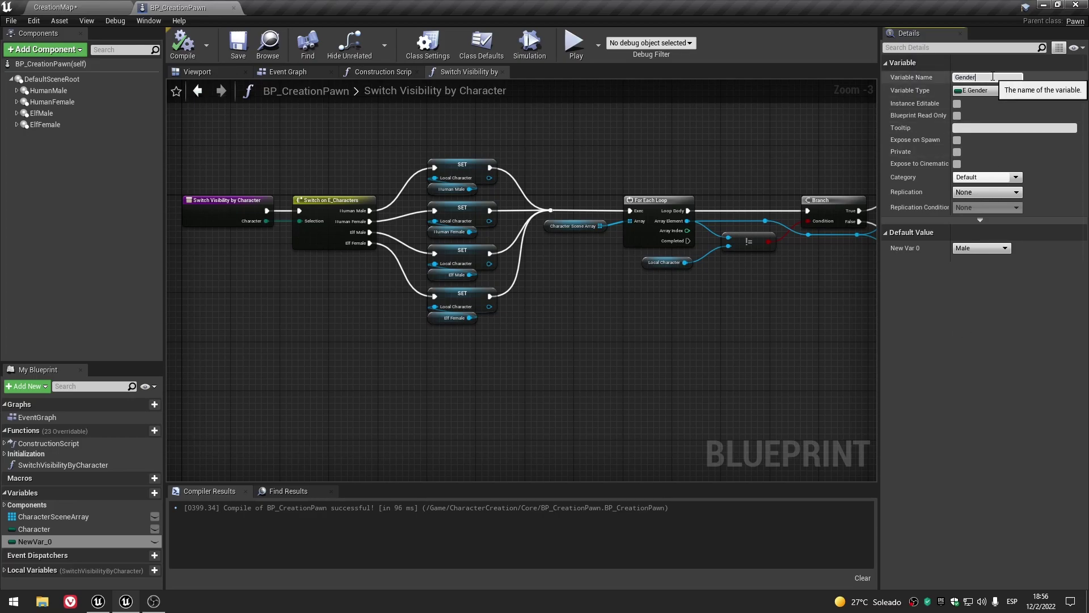
key(Return)
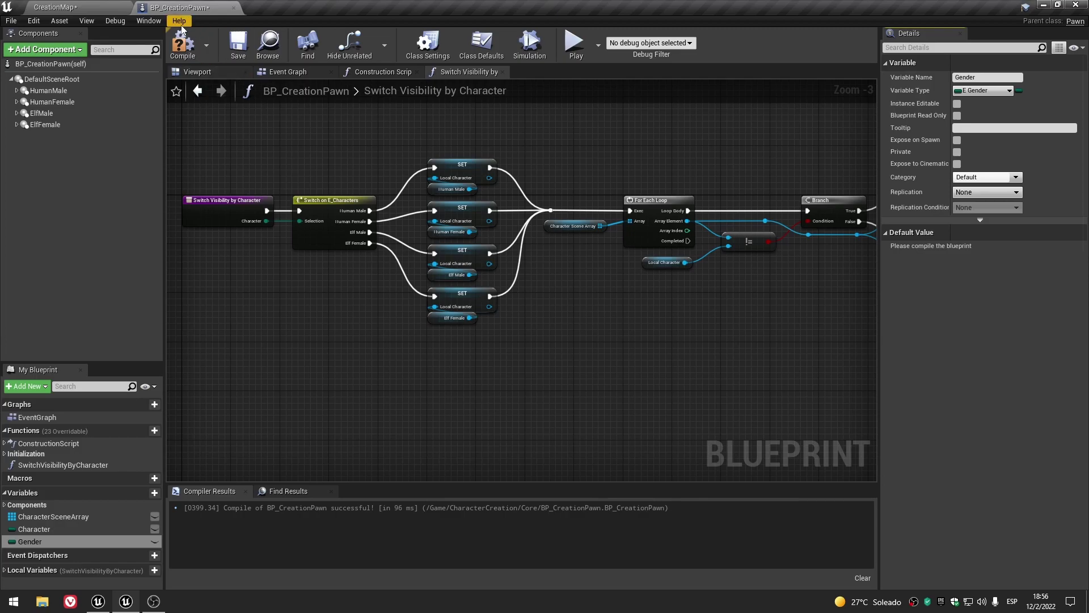
click(183, 45)
click(252, 45)
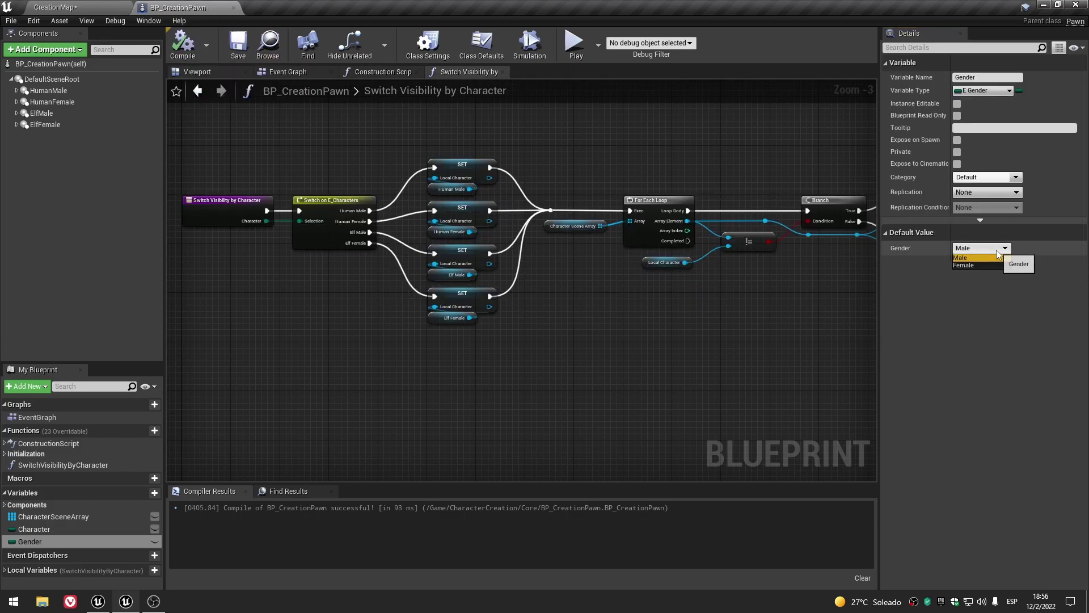
click(85, 7)
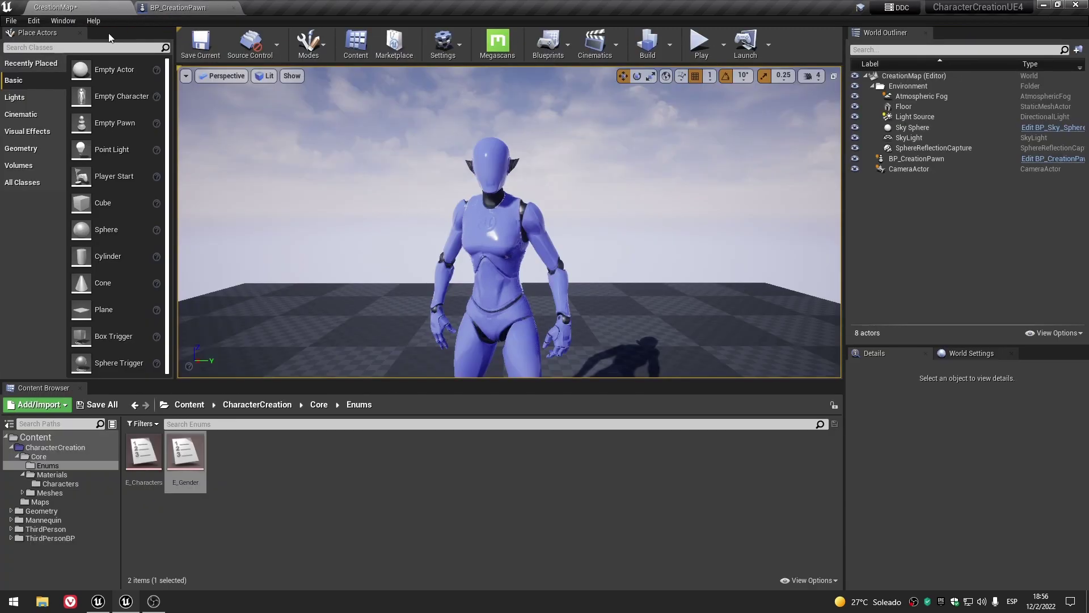
double_click(186, 454)
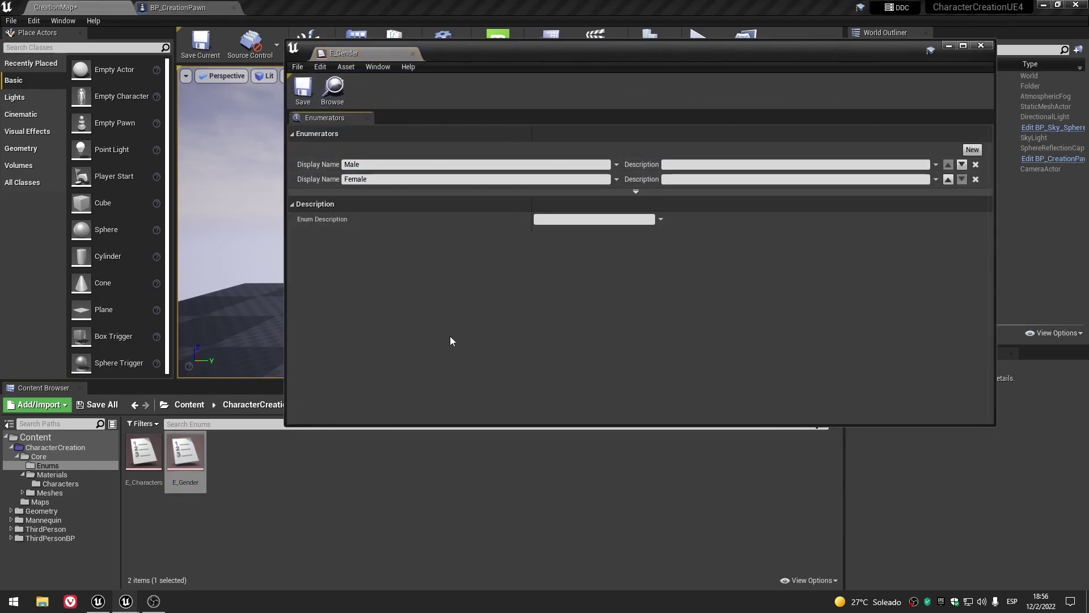
click(981, 47)
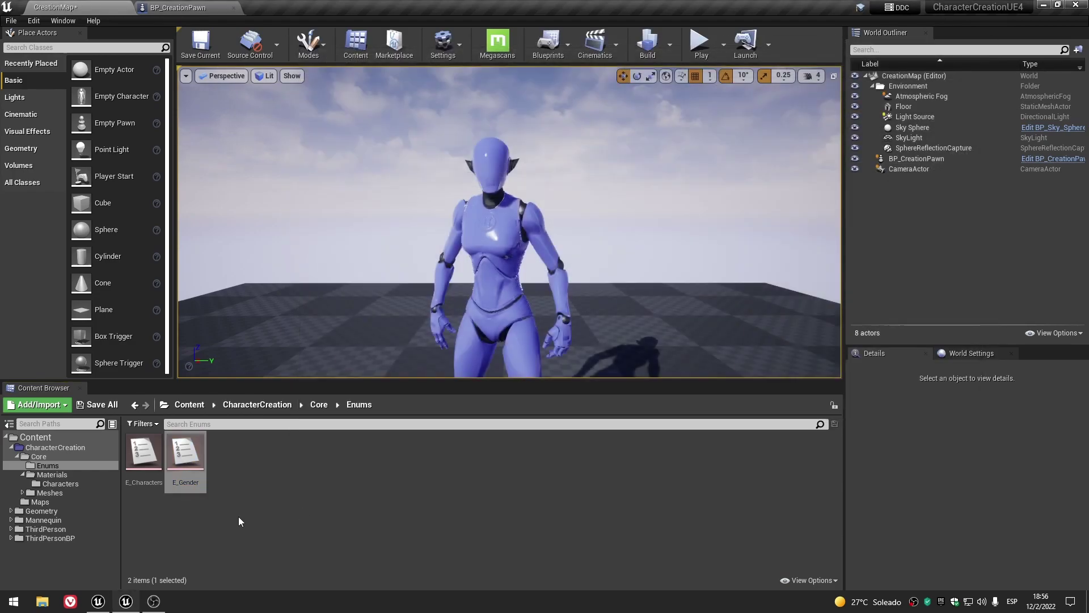
click(178, 7)
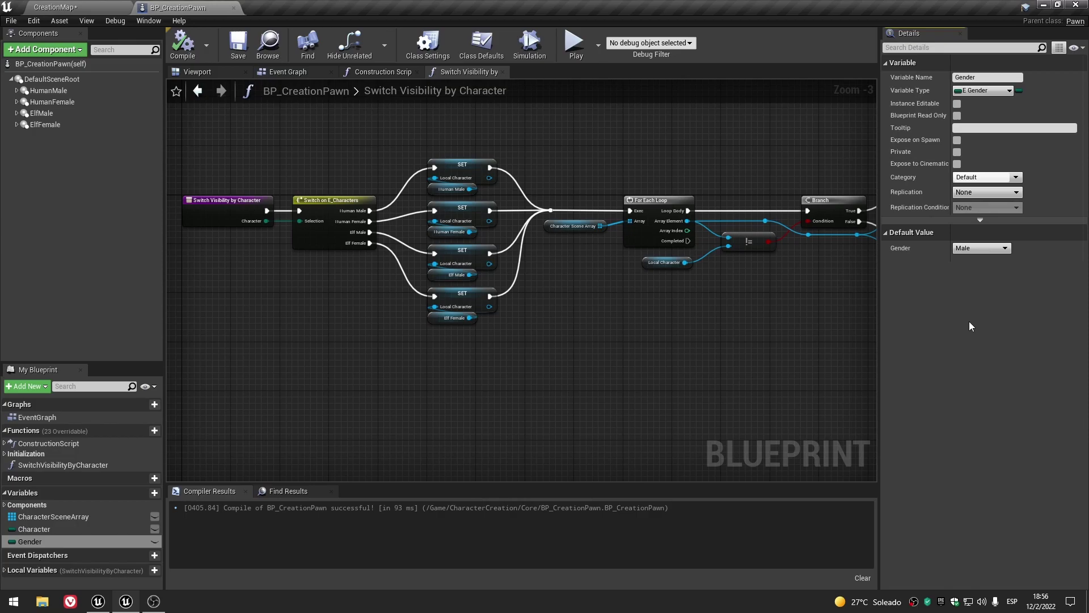
drag(879, 291, 868, 289)
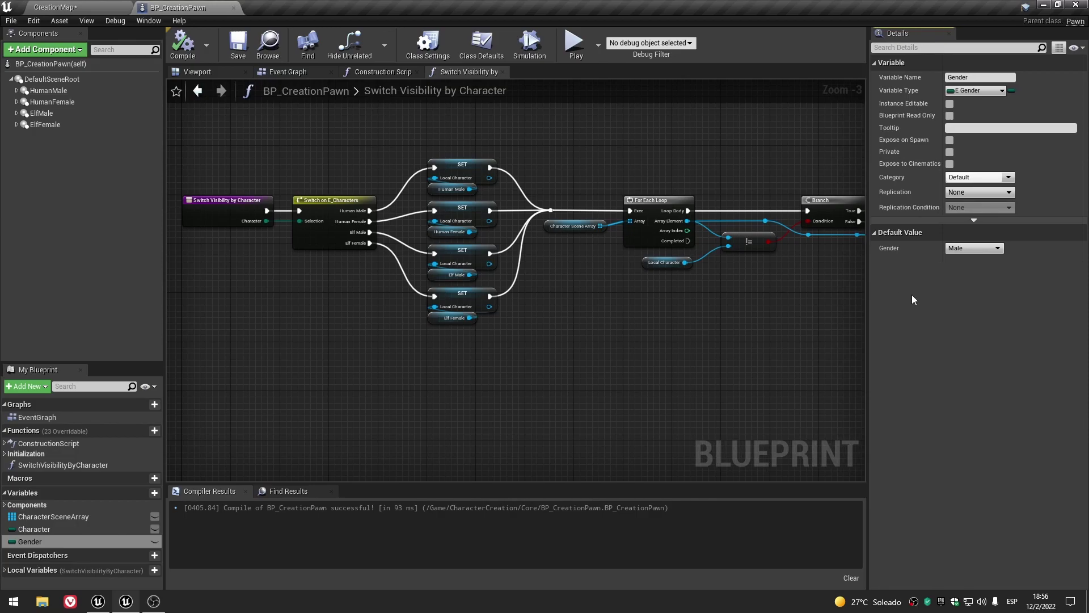
click(984, 250)
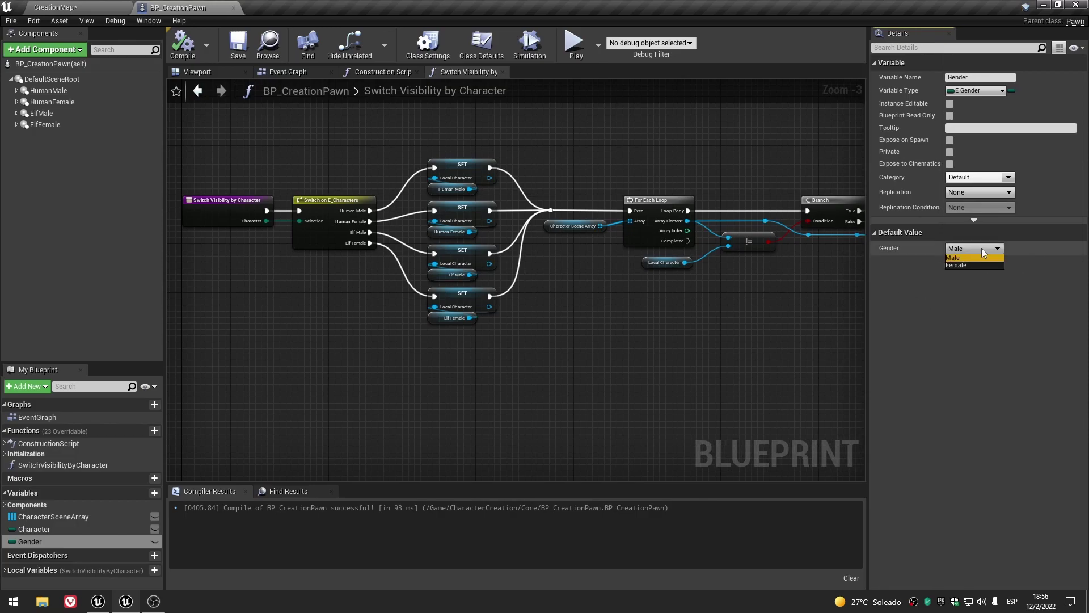
click(927, 316)
click(79, 7)
double_click(198, 452)
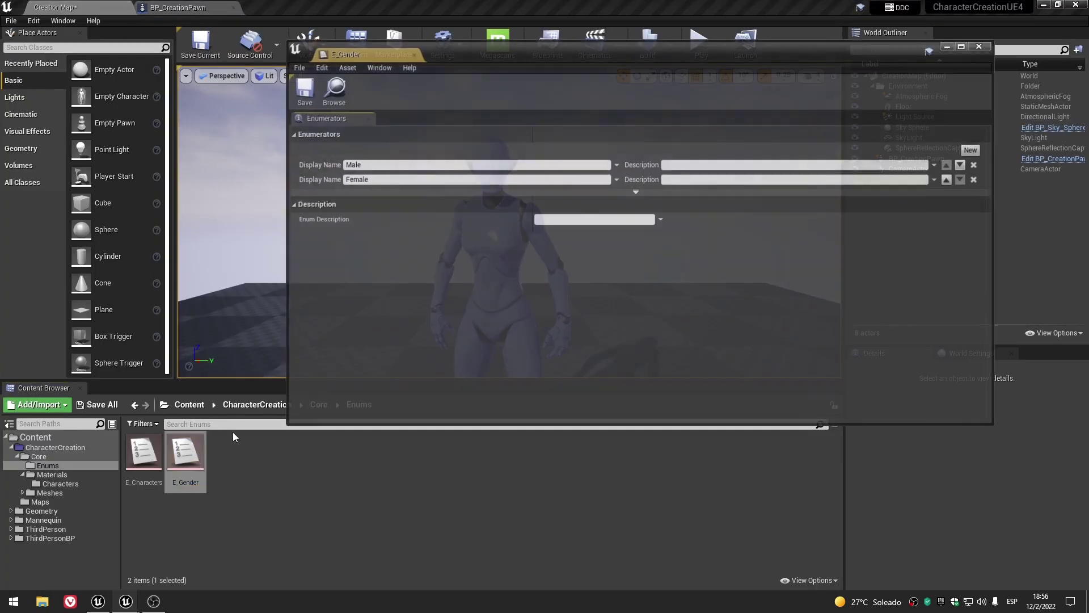
click(970, 150)
click(970, 150)
click(970, 149)
click(970, 150)
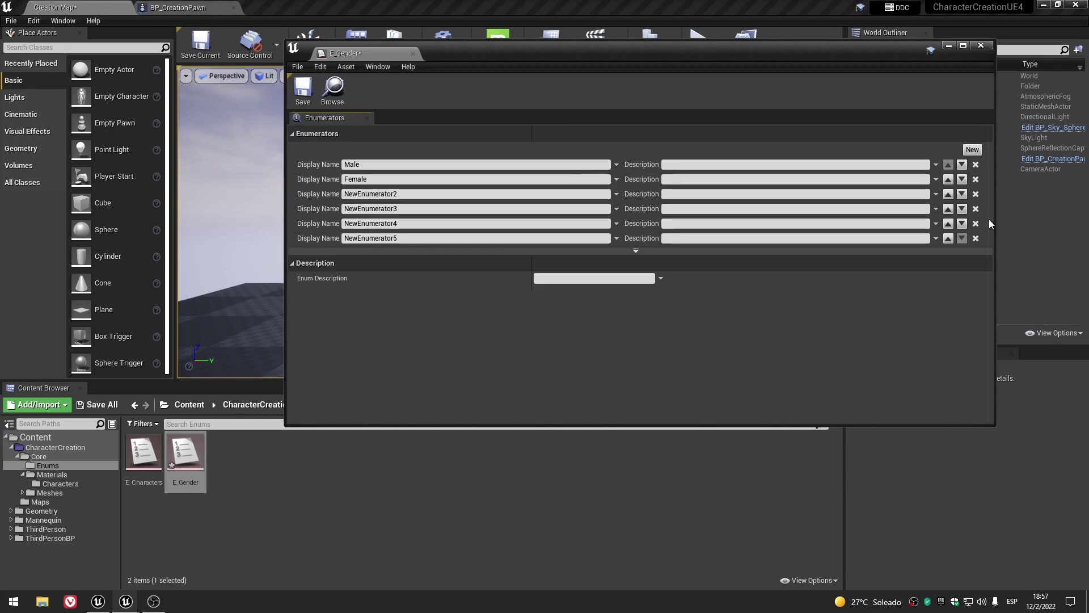
click(976, 238)
click(976, 223)
click(976, 209)
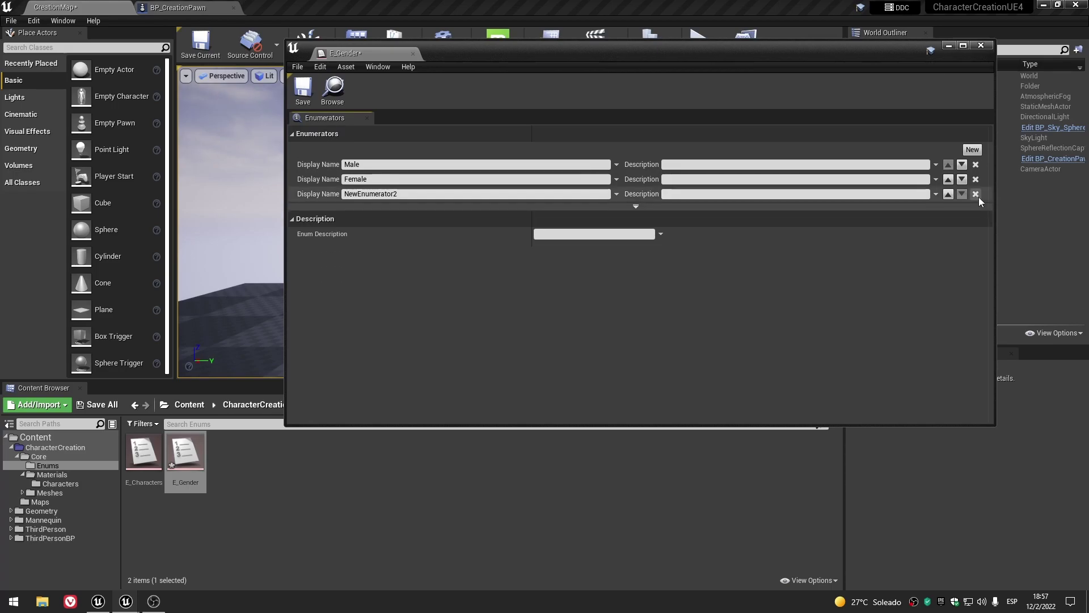
click(977, 194)
click(303, 91)
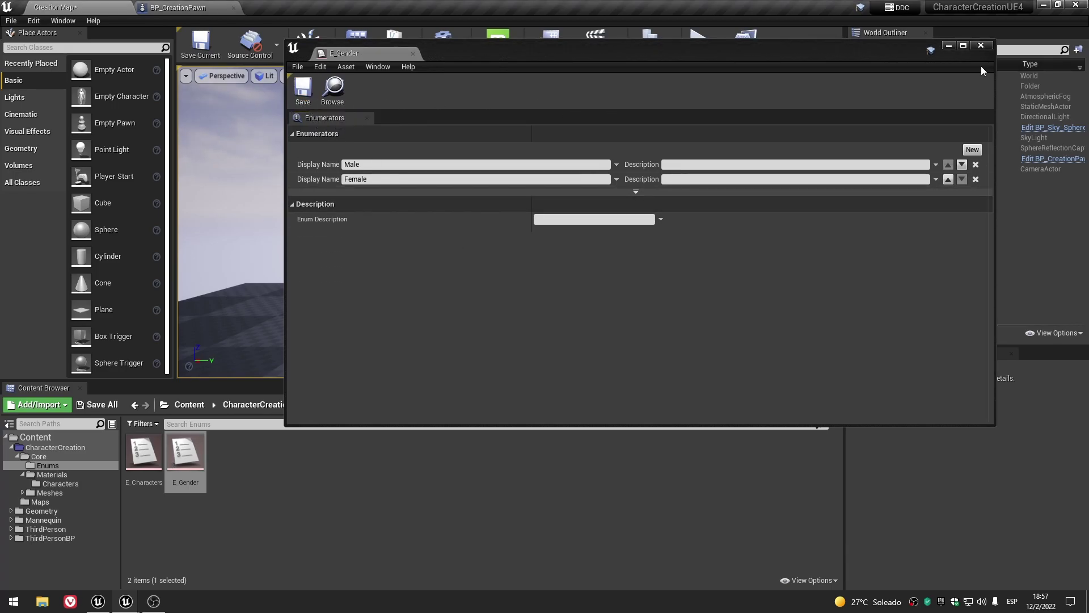
click(981, 45)
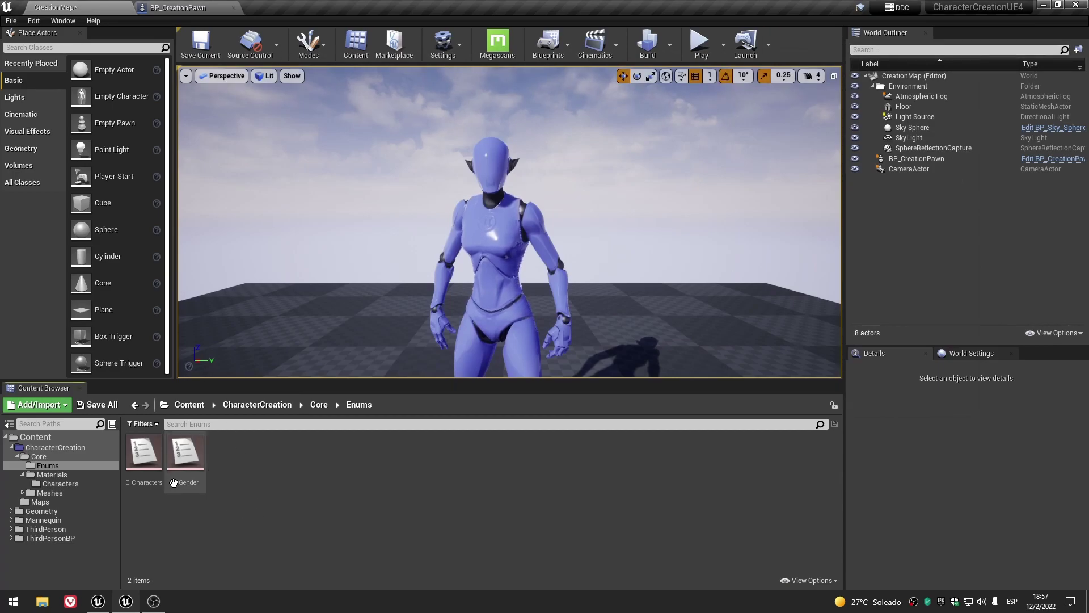
Step: Create a new Blueprint enumeration in the Enums folder named E_Race
right_click(315, 478)
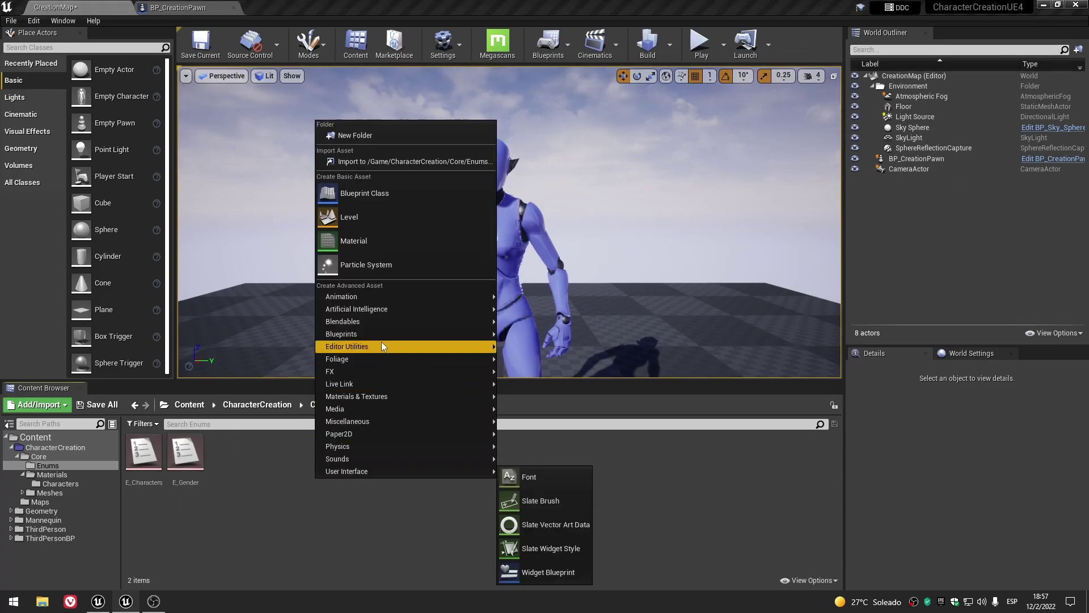
mouse_move(432, 335)
click(552, 431)
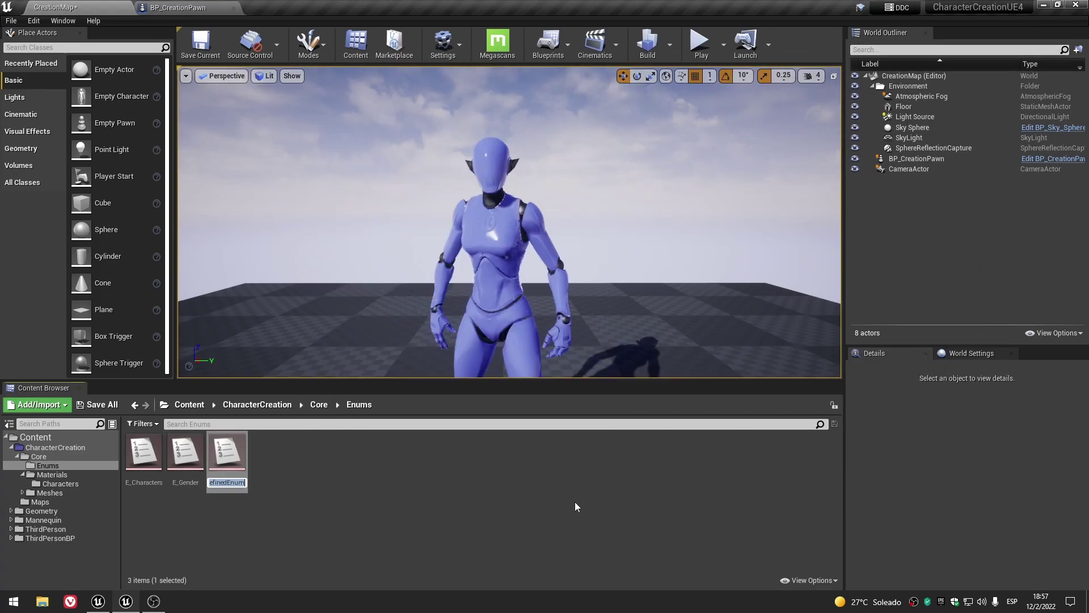
text(E_)
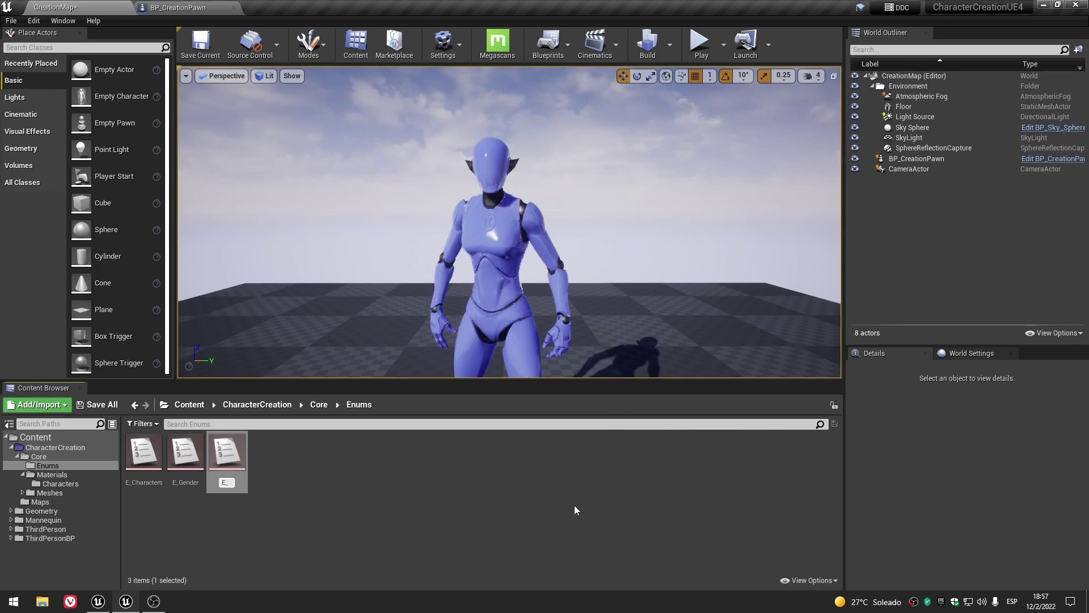
text(Race)
key(Return)
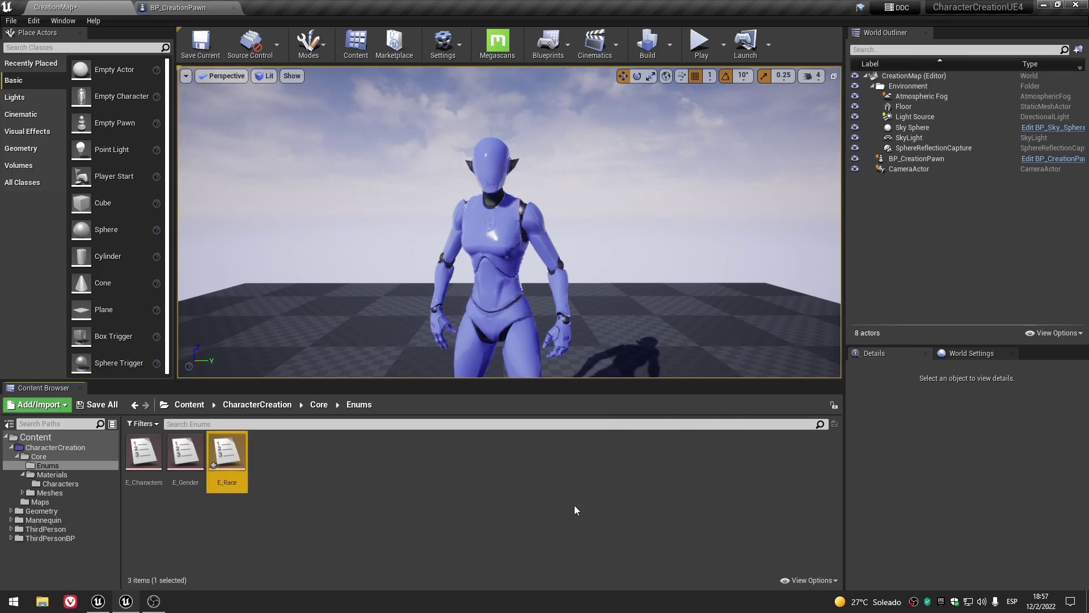
Step: Give E_Race the entries Human and Elf, save it and close the editor
double_click(227, 453)
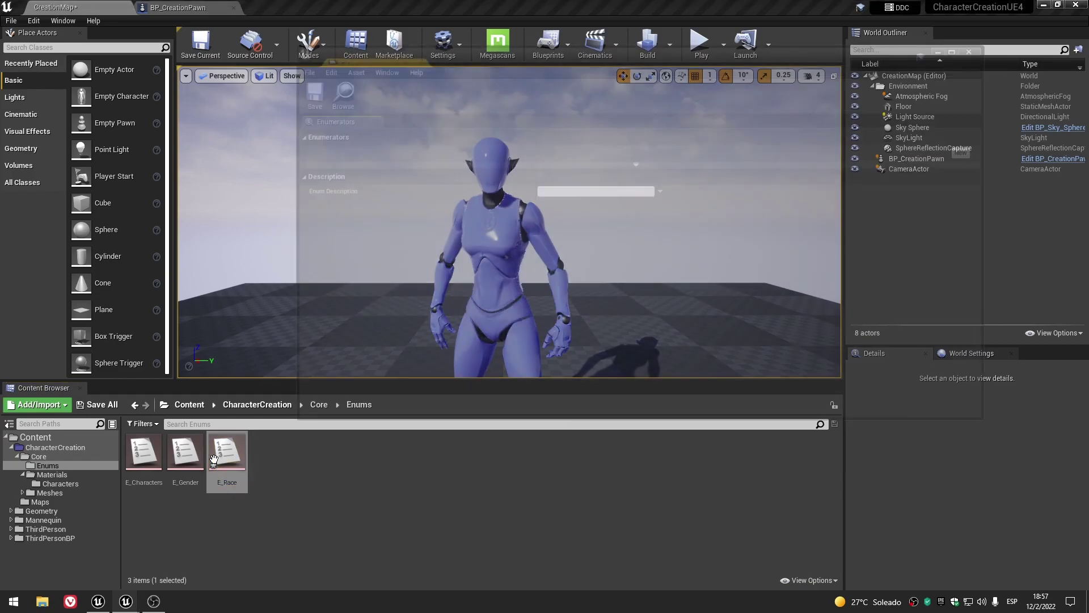
click(972, 149)
click(972, 150)
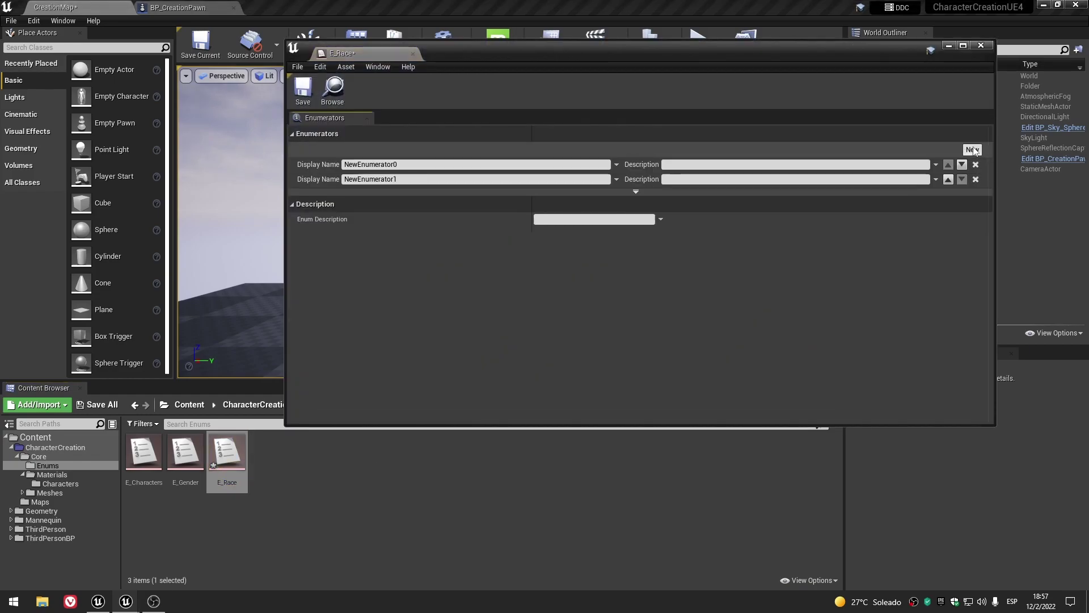
click(442, 164)
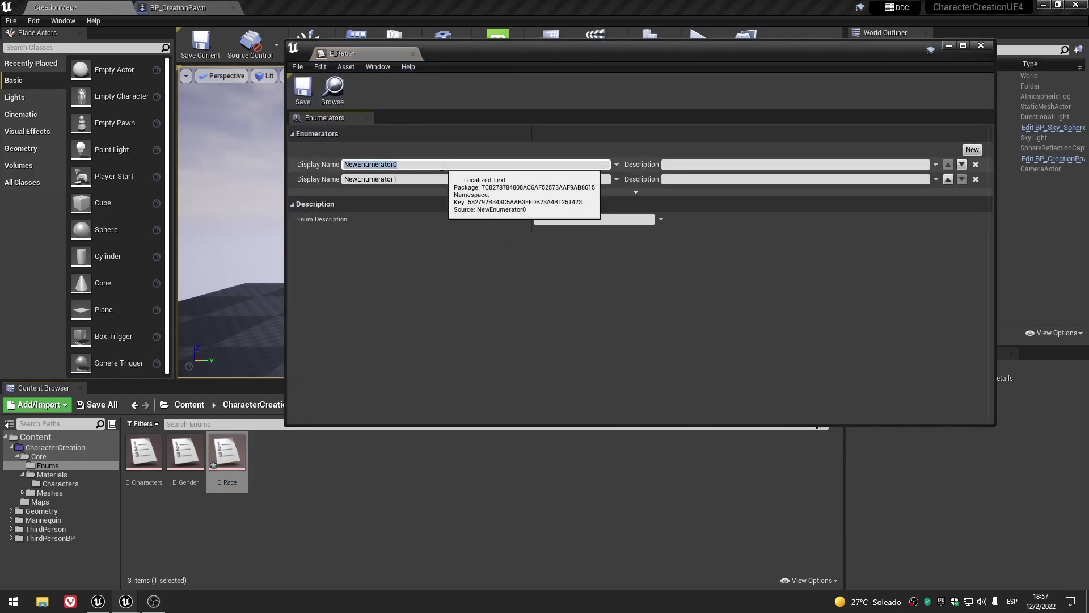
text(Human)
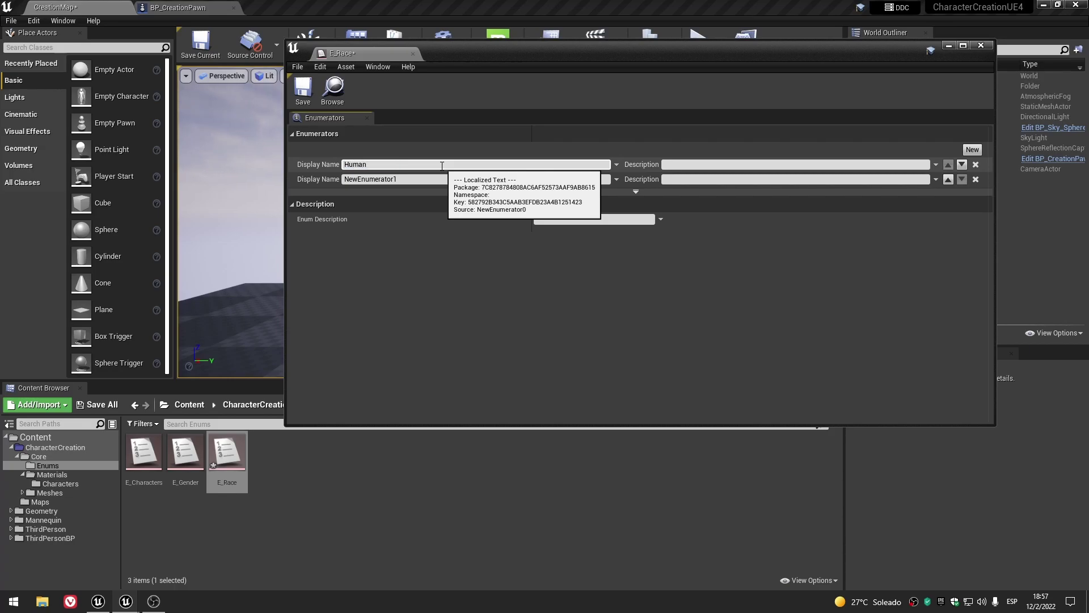
click(422, 179)
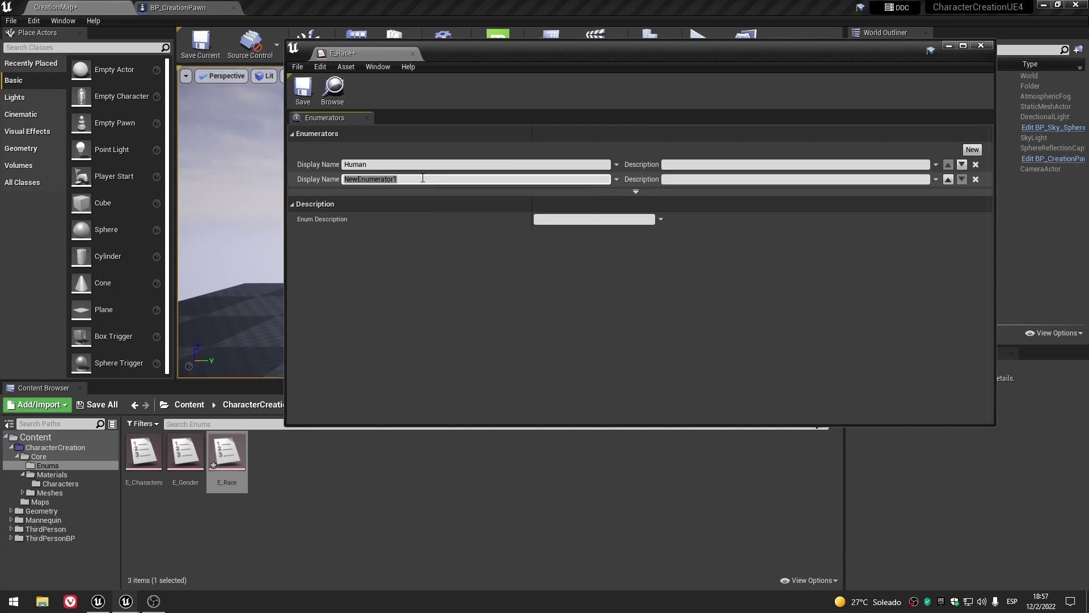
text(Elf)
key(Return)
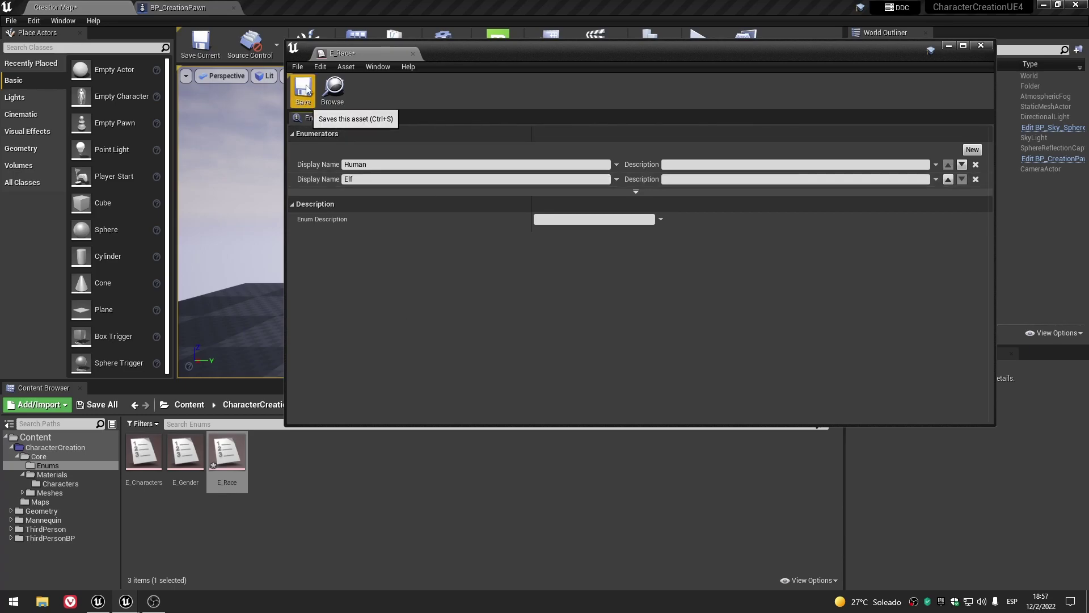
click(303, 89)
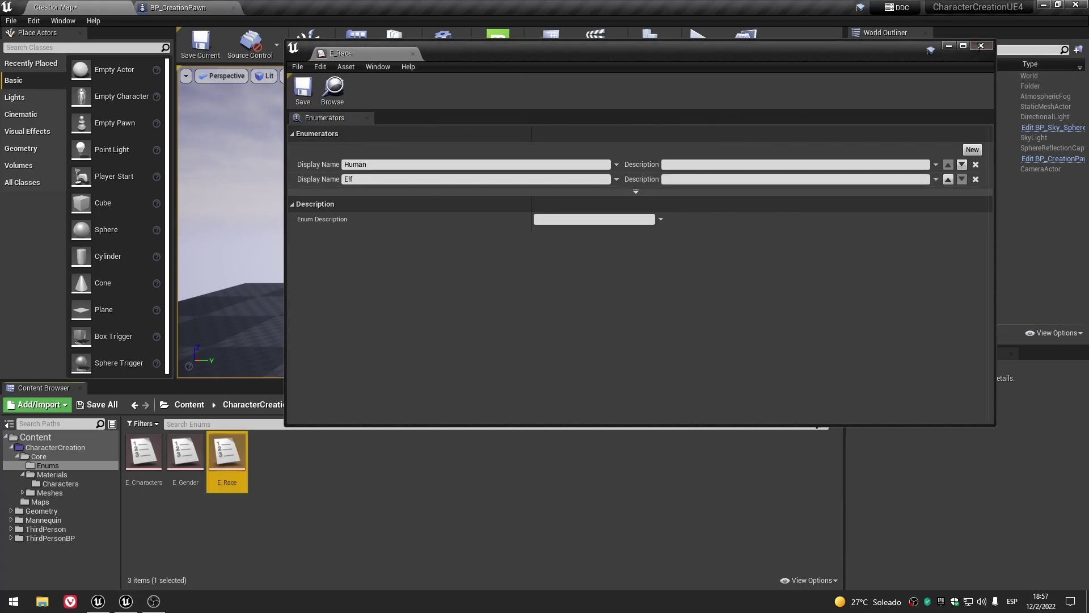
click(981, 44)
Step: Compare the Enums folder in the other project window and reopen E_Race to inspect it
click(285, 486)
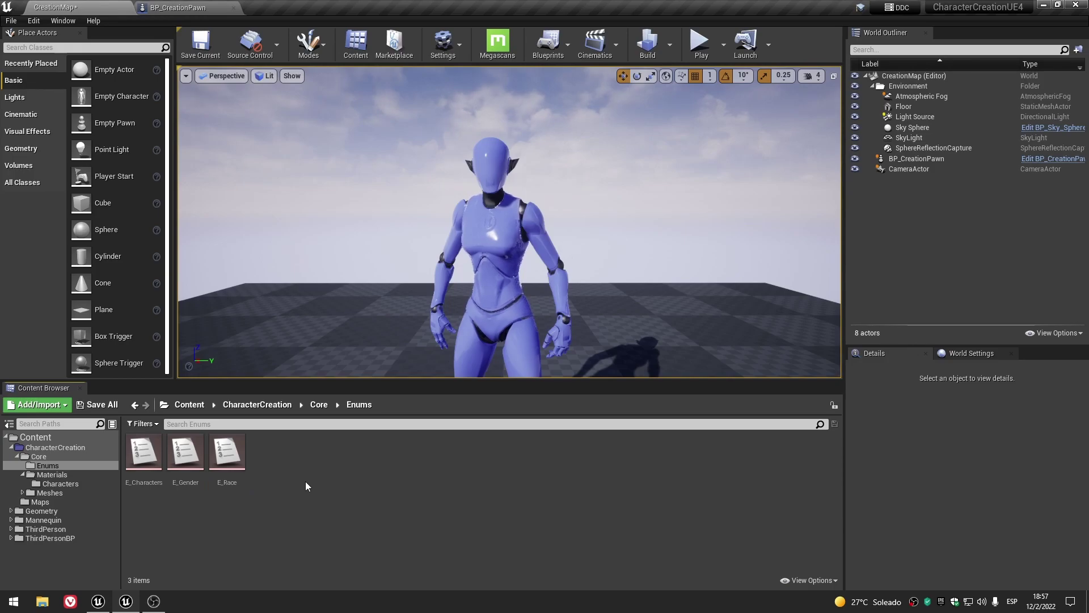
click(97, 604)
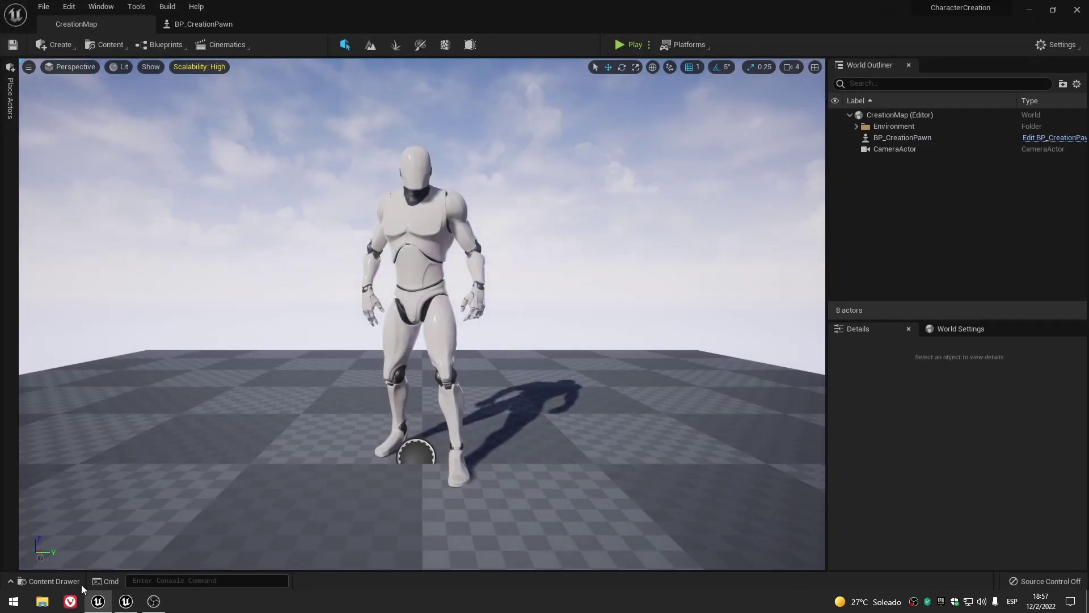
click(68, 581)
click(126, 597)
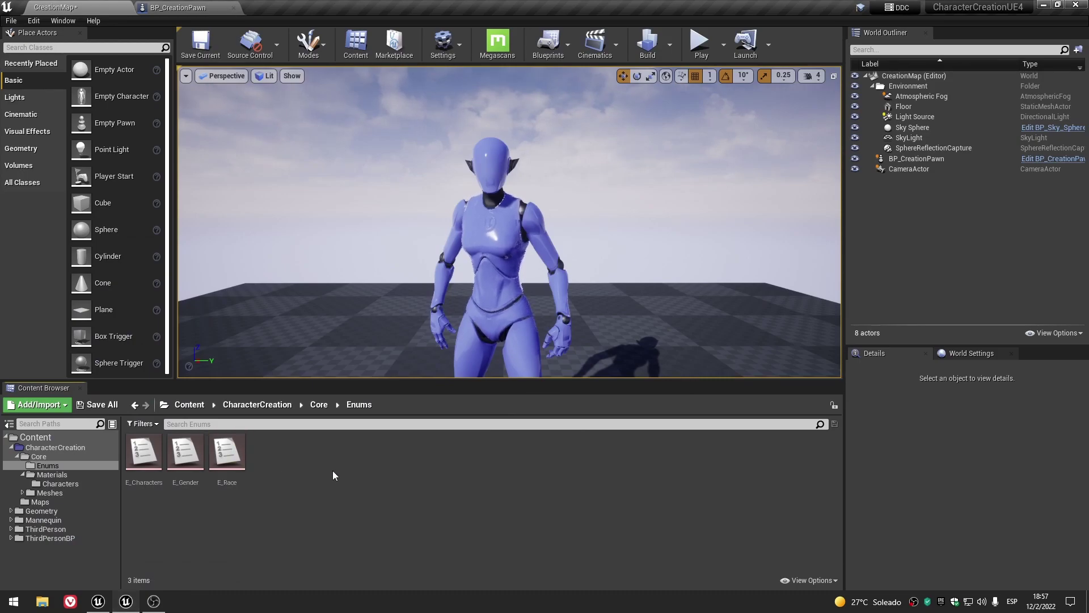
click(234, 465)
click(362, 475)
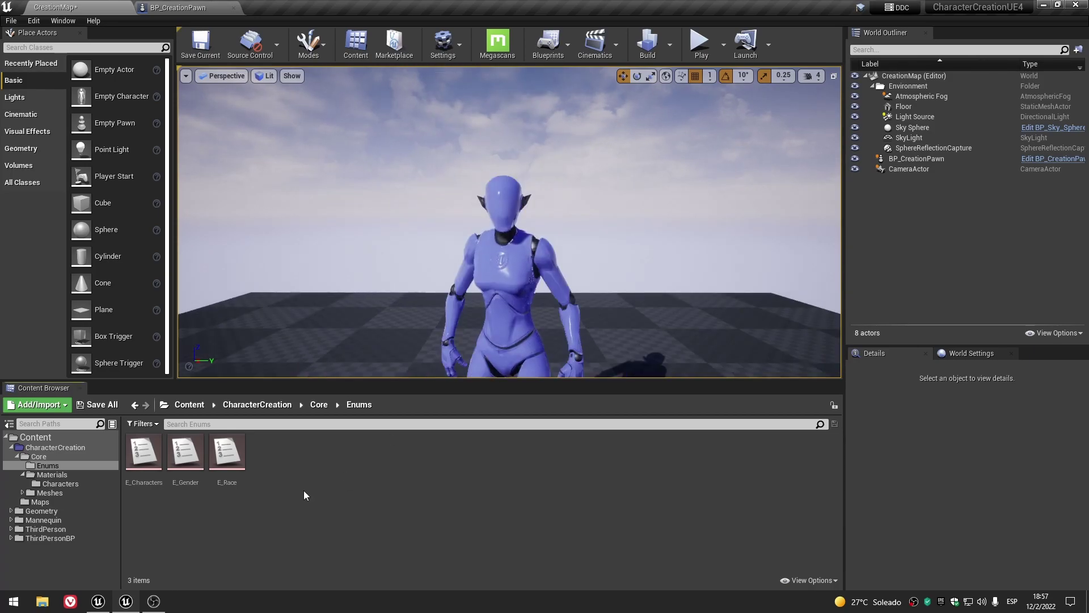
double_click(227, 454)
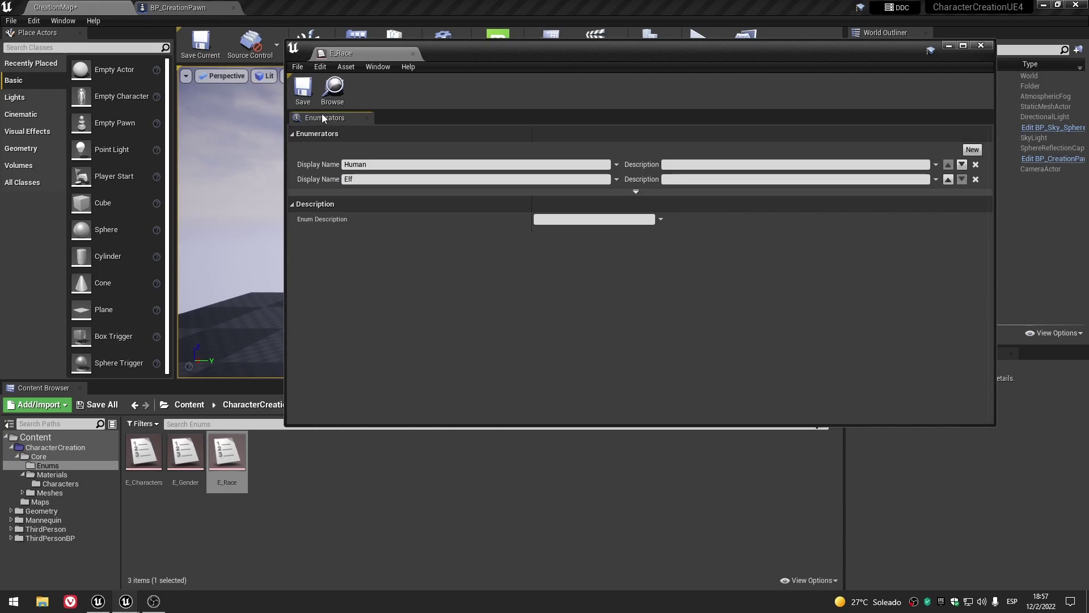
mouse_move(326, 57)
mouse_down()
mouse_move(297, 80)
mouse_move(293, 142)
mouse_up()
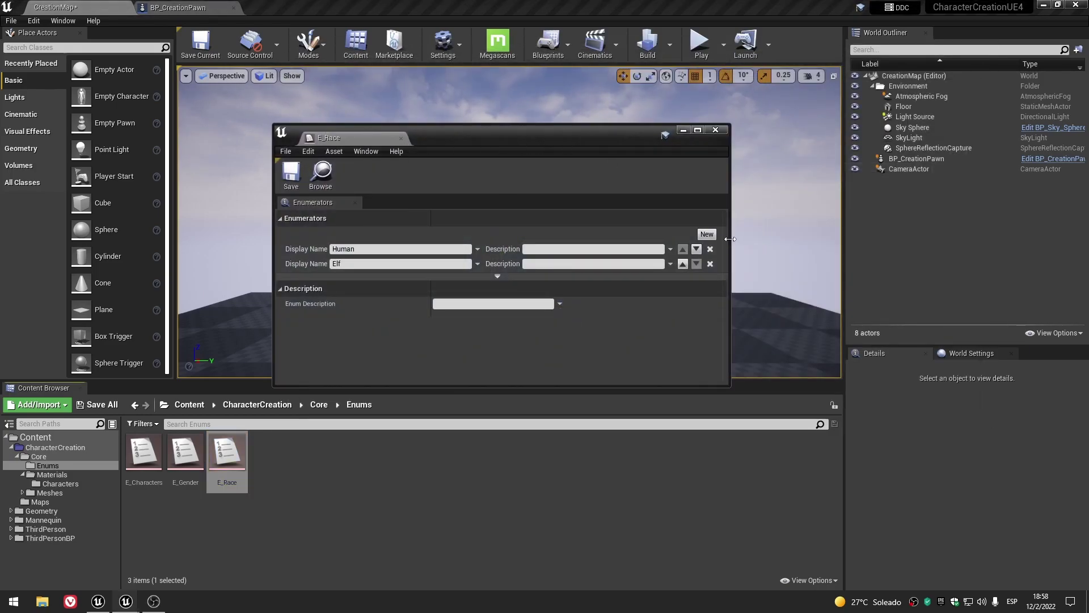
drag(730, 239, 871, 239)
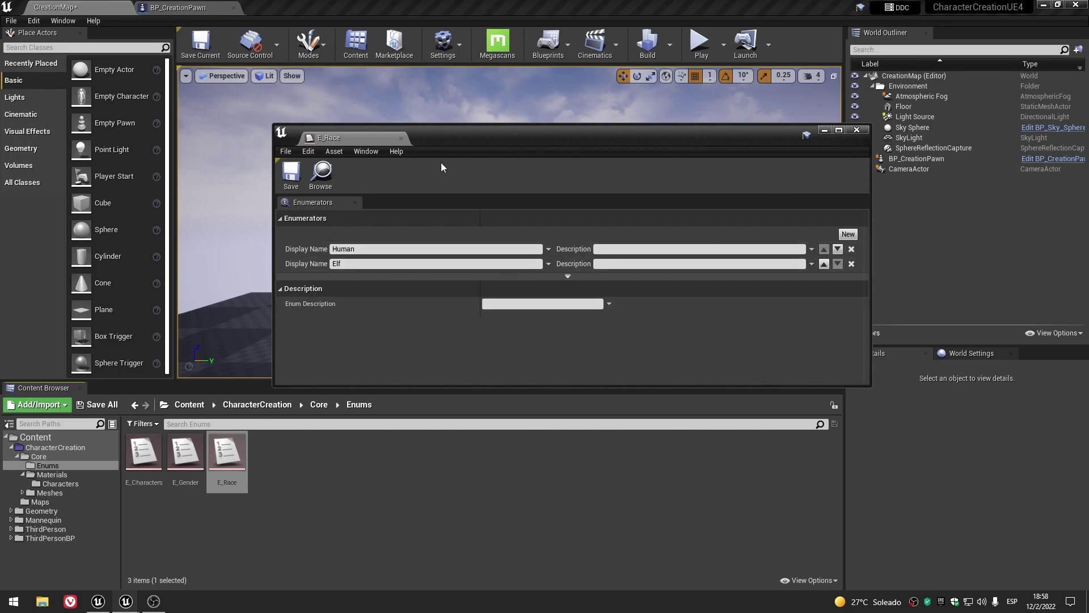
click(856, 130)
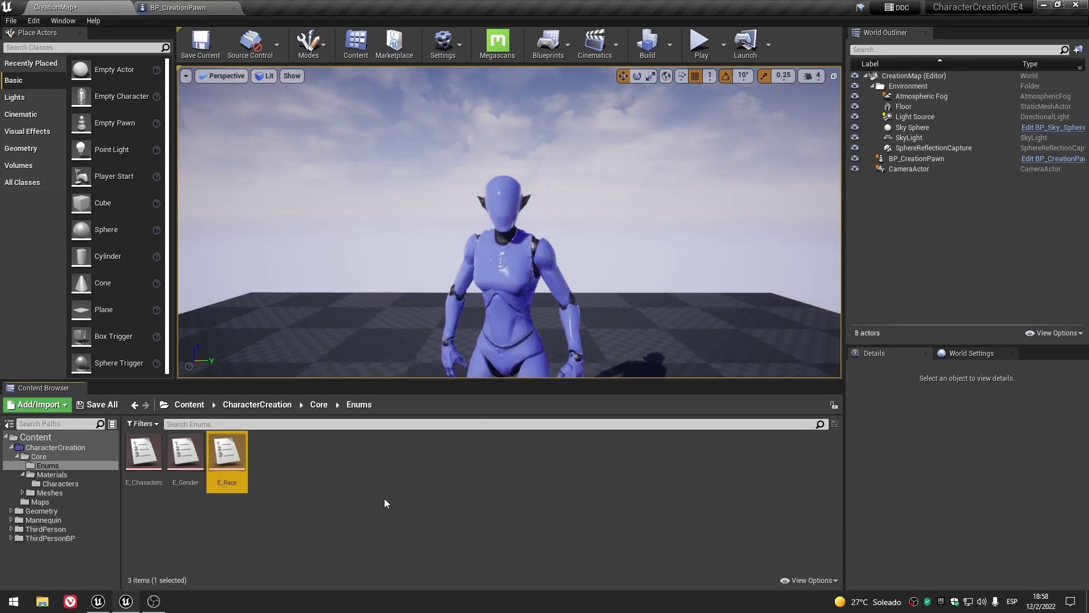
Step: Compile and save BP_CreationPawn after reviewing its Set Visibility nodes
click(164, 6)
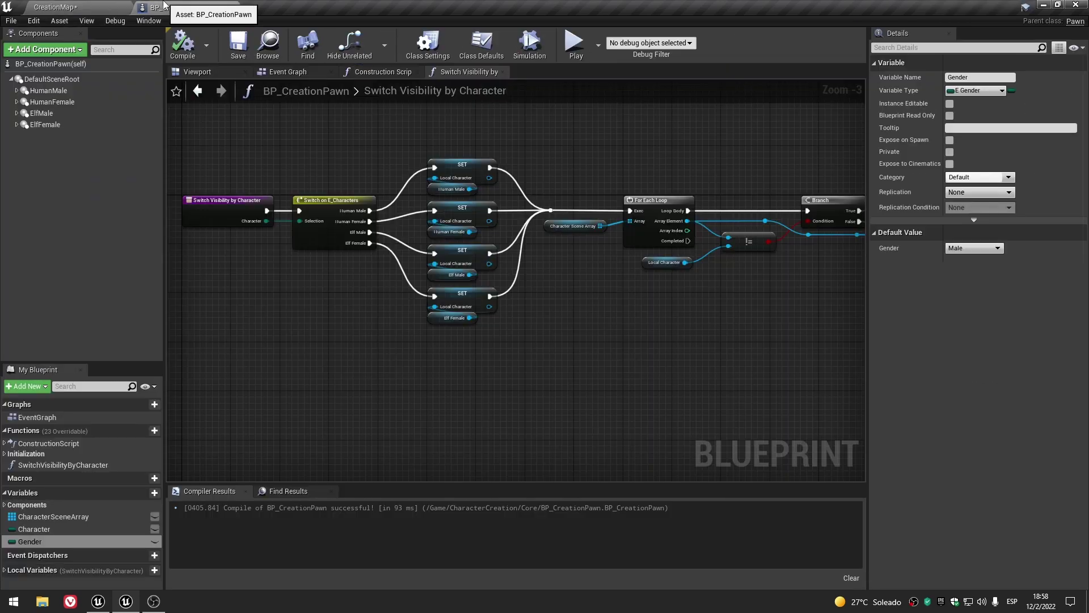
right_drag(315, 298, 238, 311)
scroll(533, 342, down, 1)
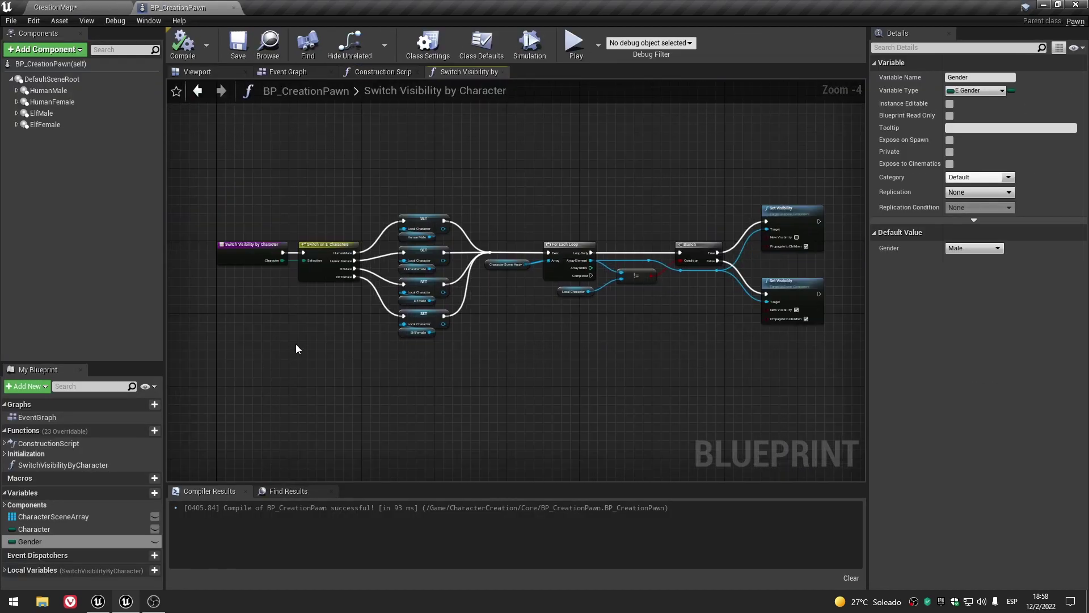
scroll(291, 332, up, 1)
scroll(291, 330, down, 1)
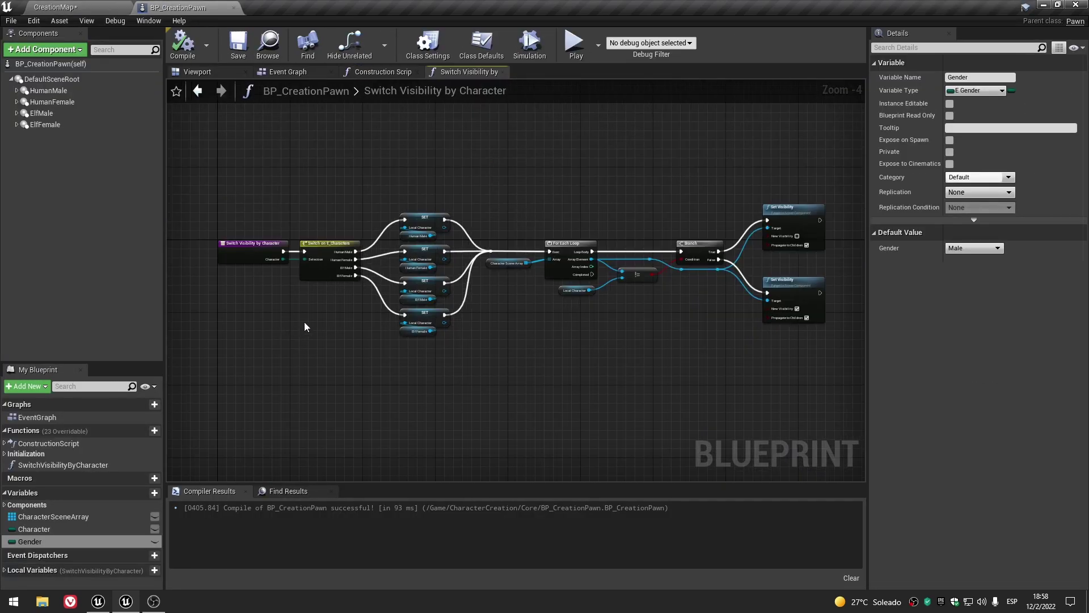
click(182, 45)
click(239, 45)
Step: Back in CreationMap, check the E_Gender and E_Race values, then start a Play test
click(54, 7)
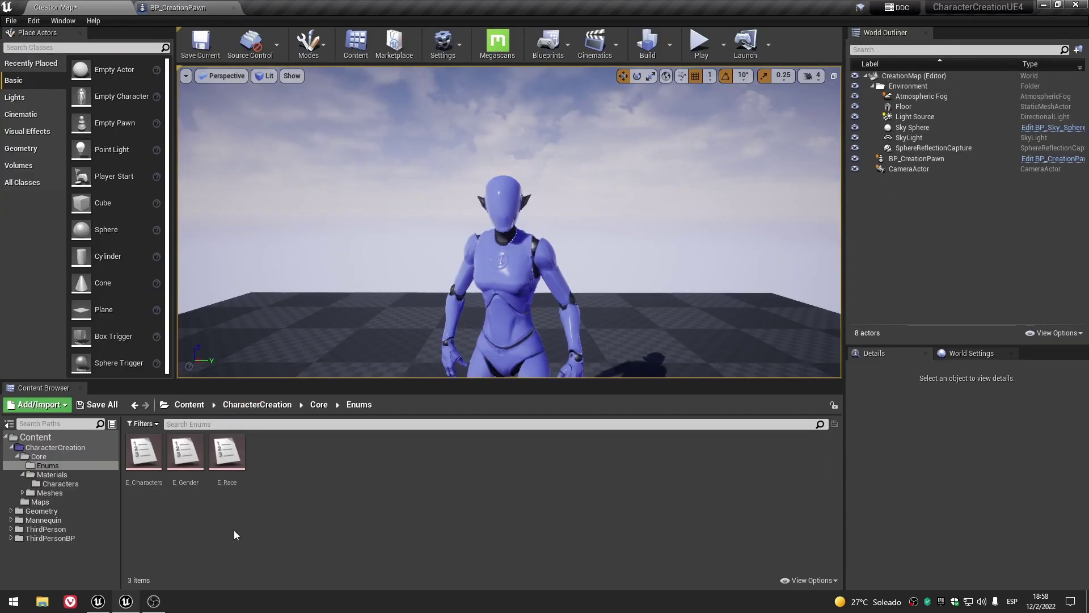
double_click(185, 452)
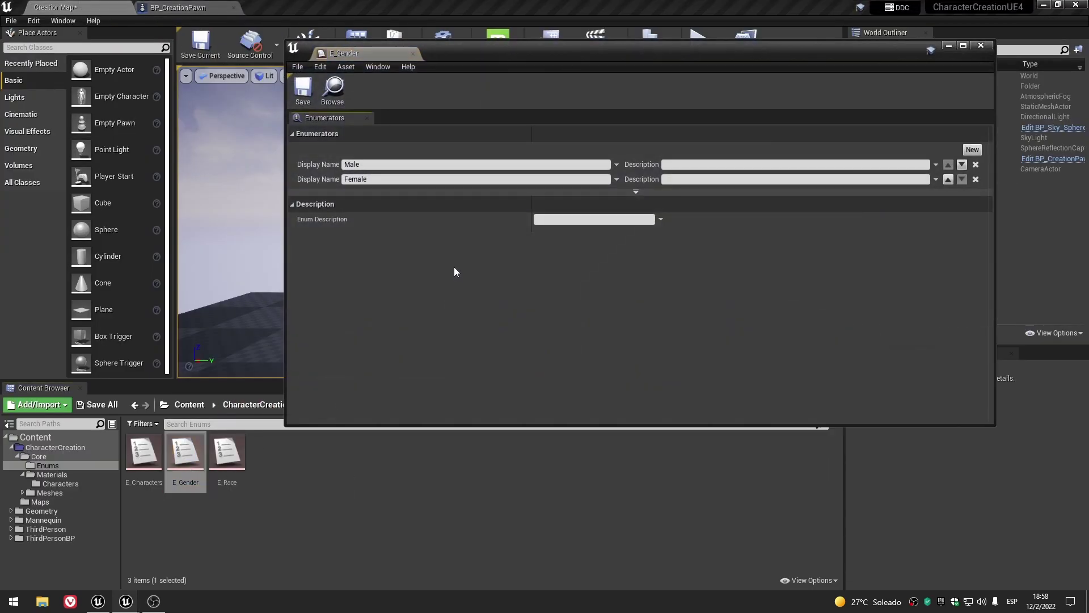
click(990, 49)
double_click(230, 456)
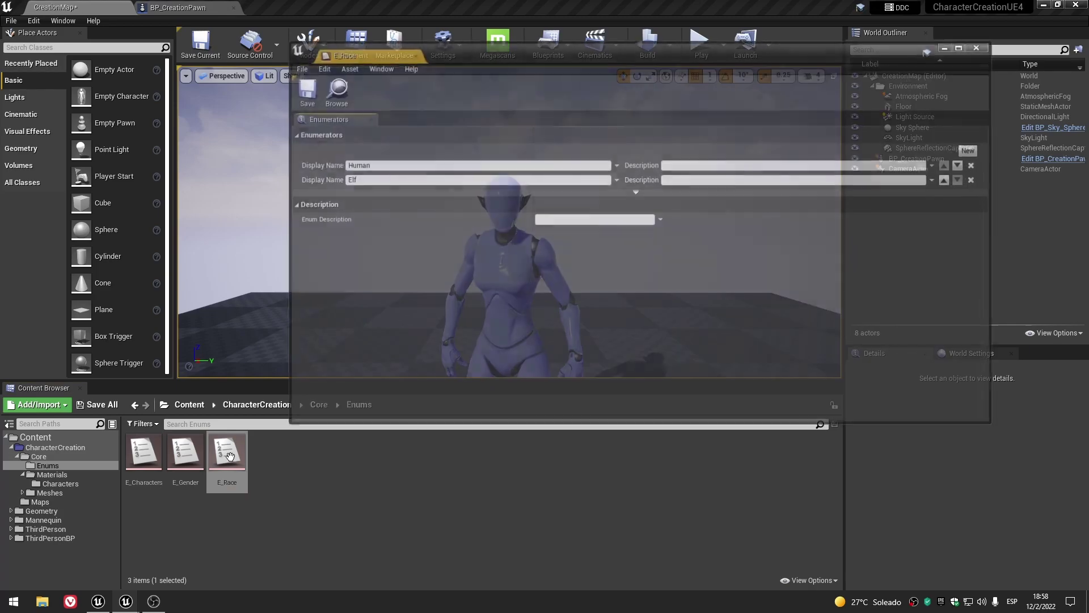
click(981, 46)
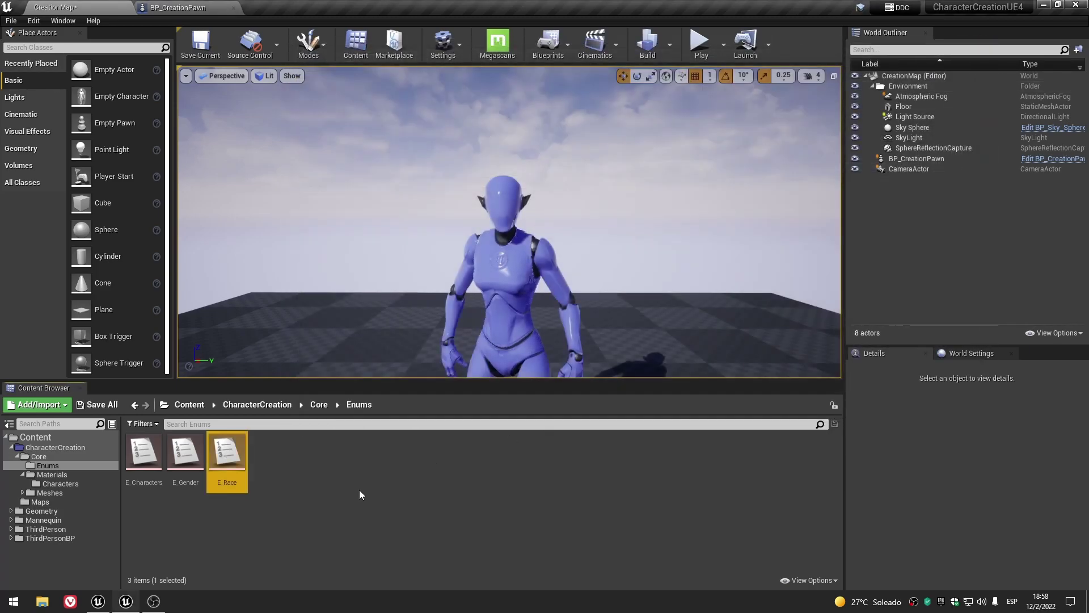
click(360, 494)
click(702, 47)
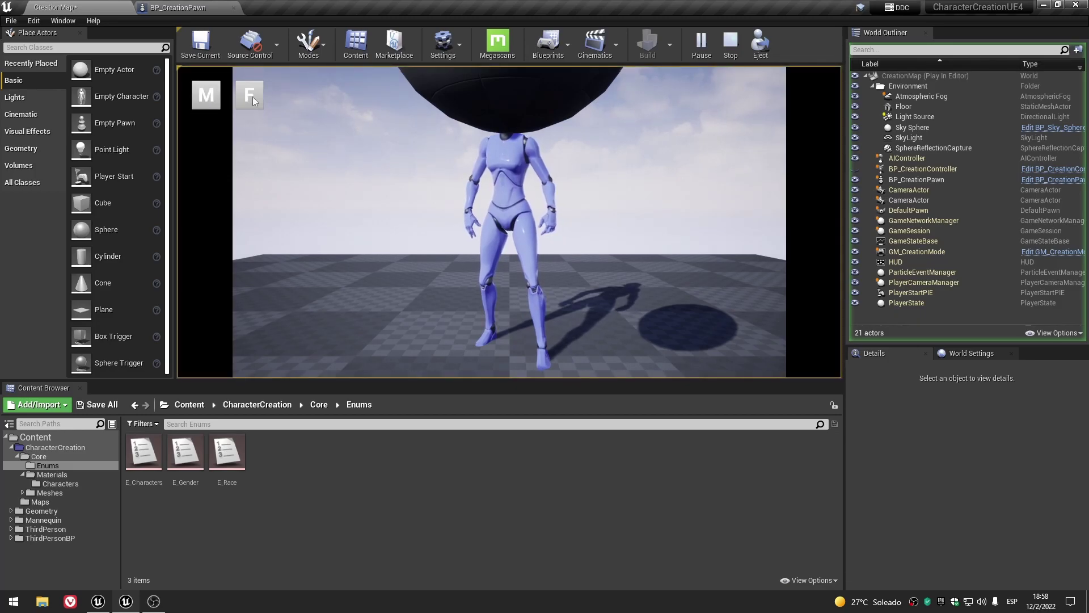
Step: Stop the play test and check the E_Gender and E_Characters enum values
click(729, 45)
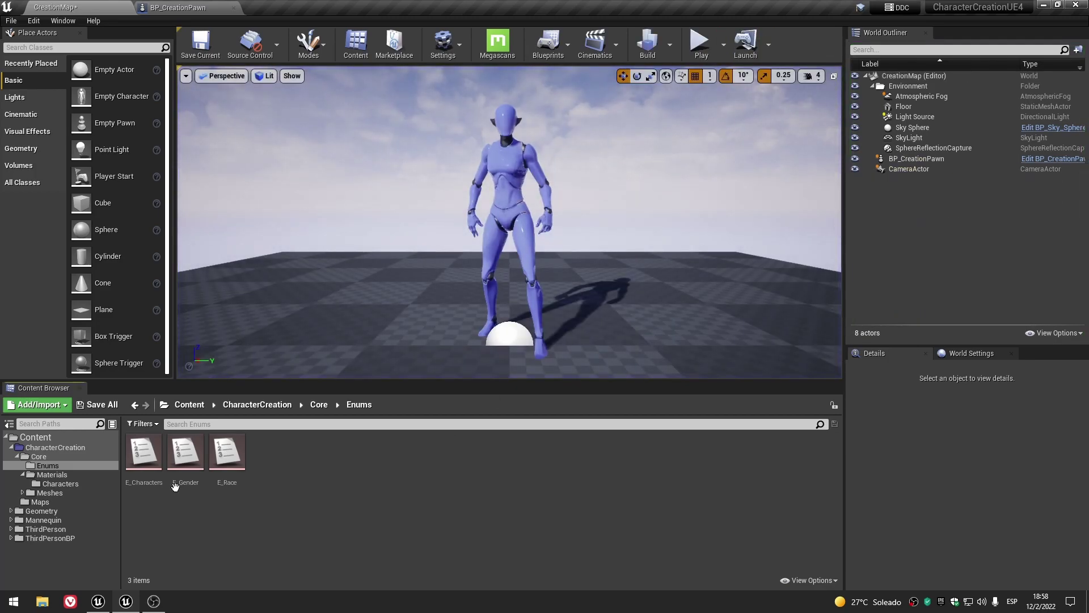
double_click(177, 480)
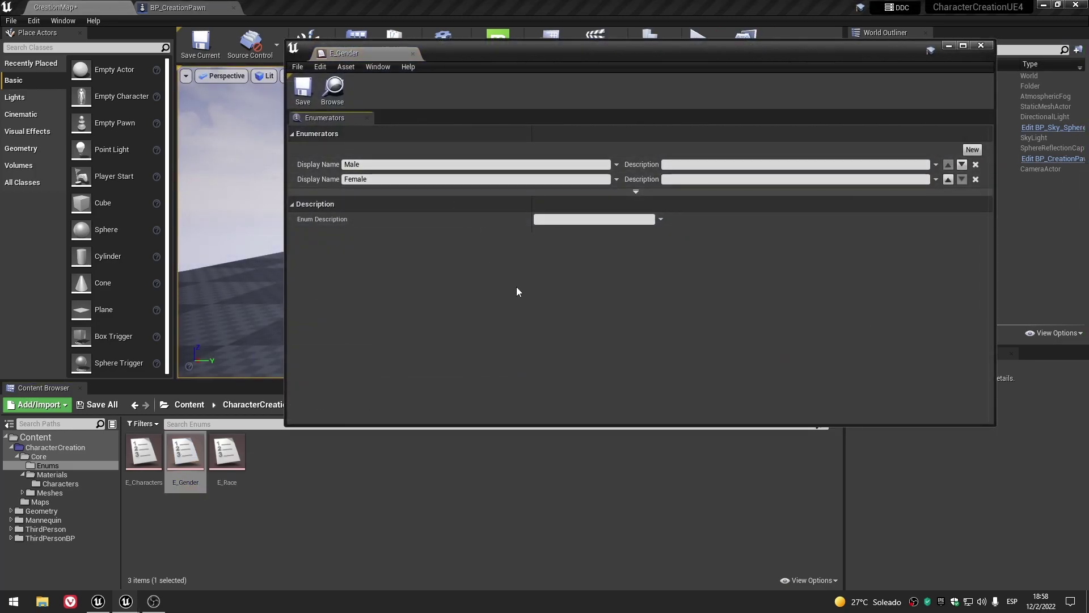
click(981, 46)
double_click(143, 454)
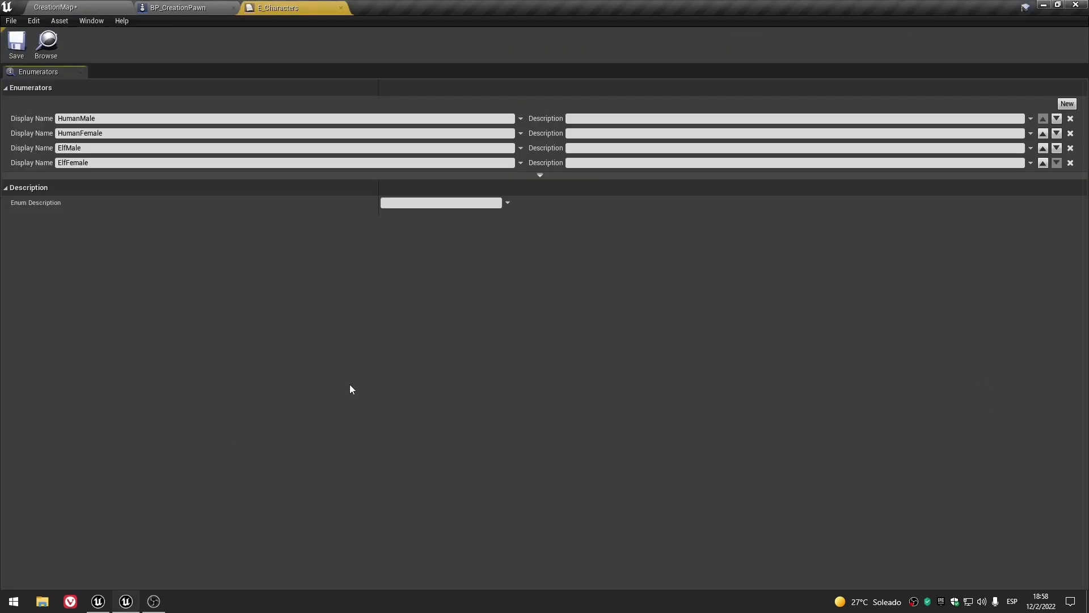
click(337, 8)
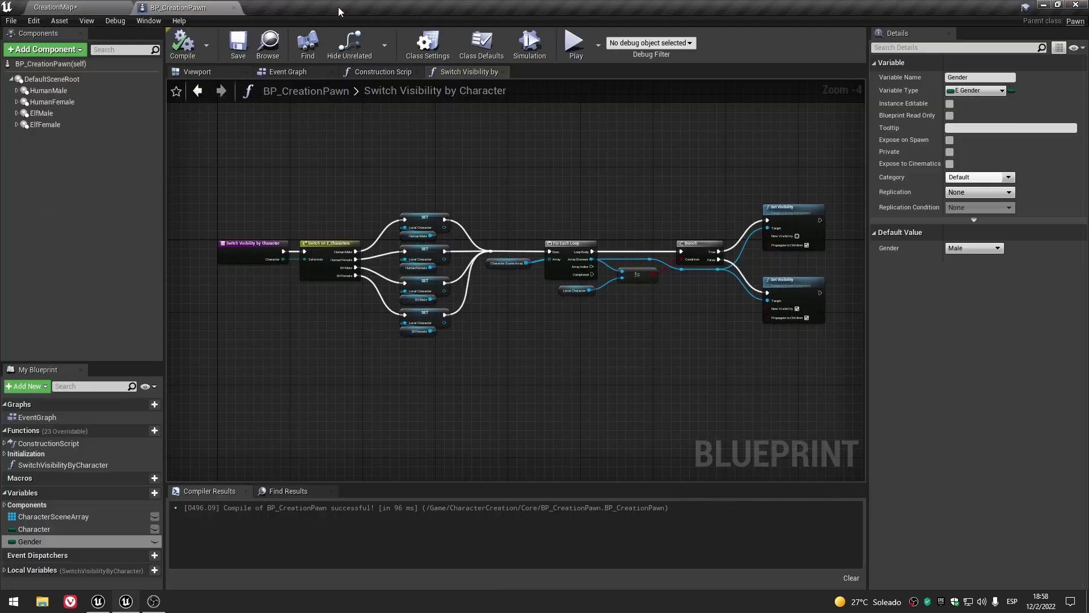
Step: Save all content including the CreationMap level, then go up to the Core folder
click(104, 5)
click(97, 404)
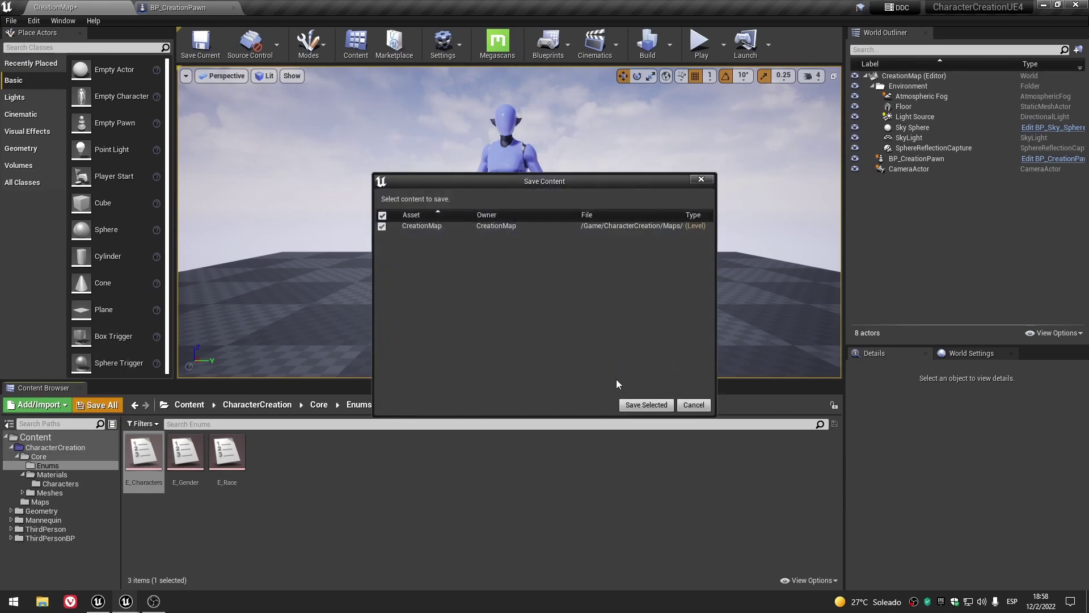
click(643, 401)
click(319, 404)
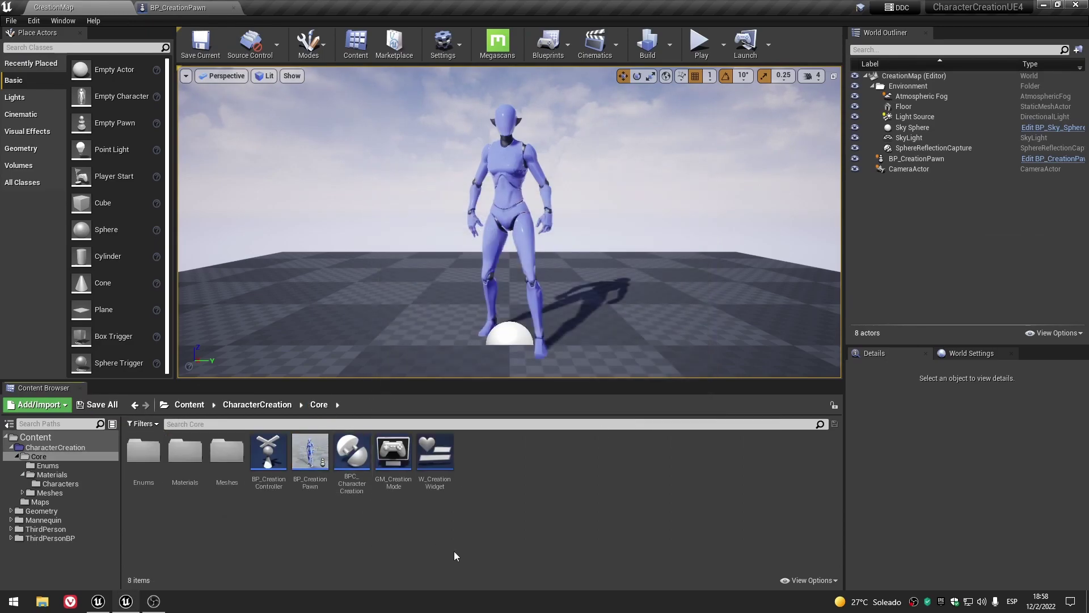
Step: In W_CreationWidget's graph, inspect On Clicked (Button_Male) calling Switch Visibility by Character with HumanMale
double_click(451, 466)
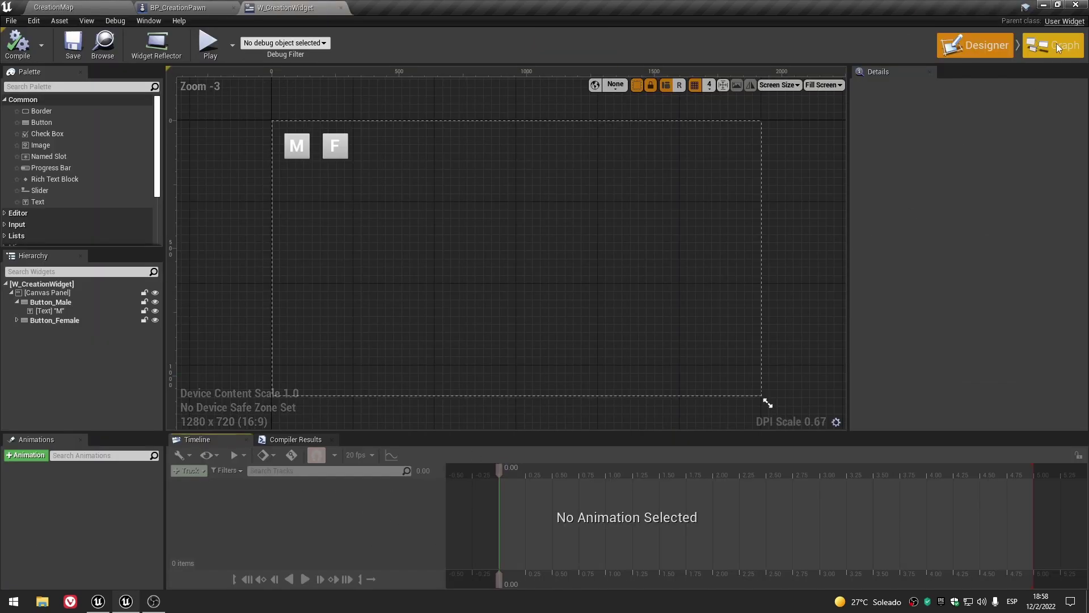
click(1058, 48)
scroll(662, 318, up, 4)
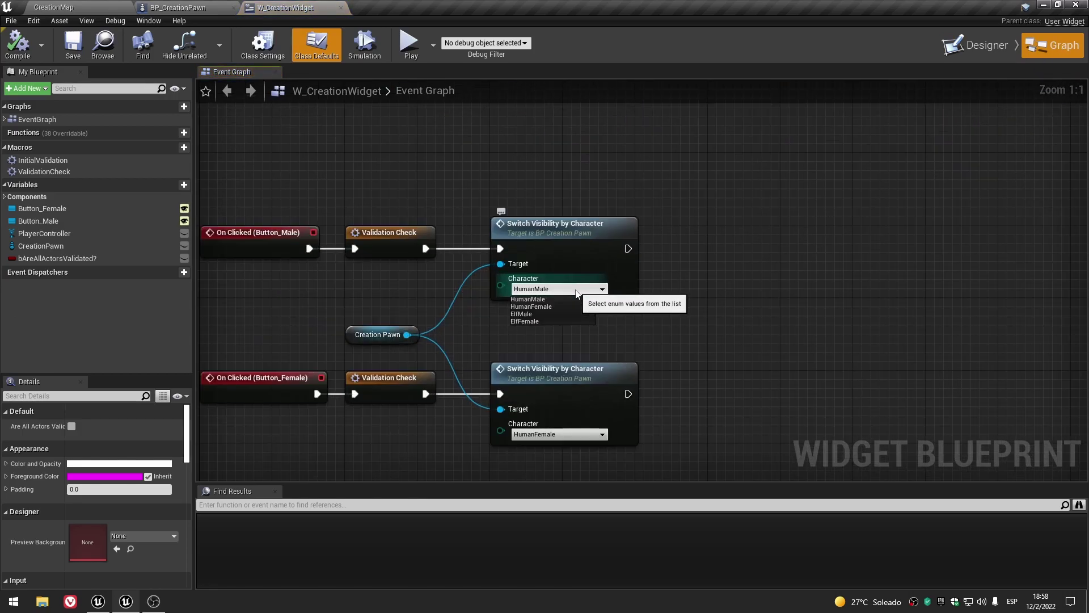
right_drag(598, 324, 688, 287)
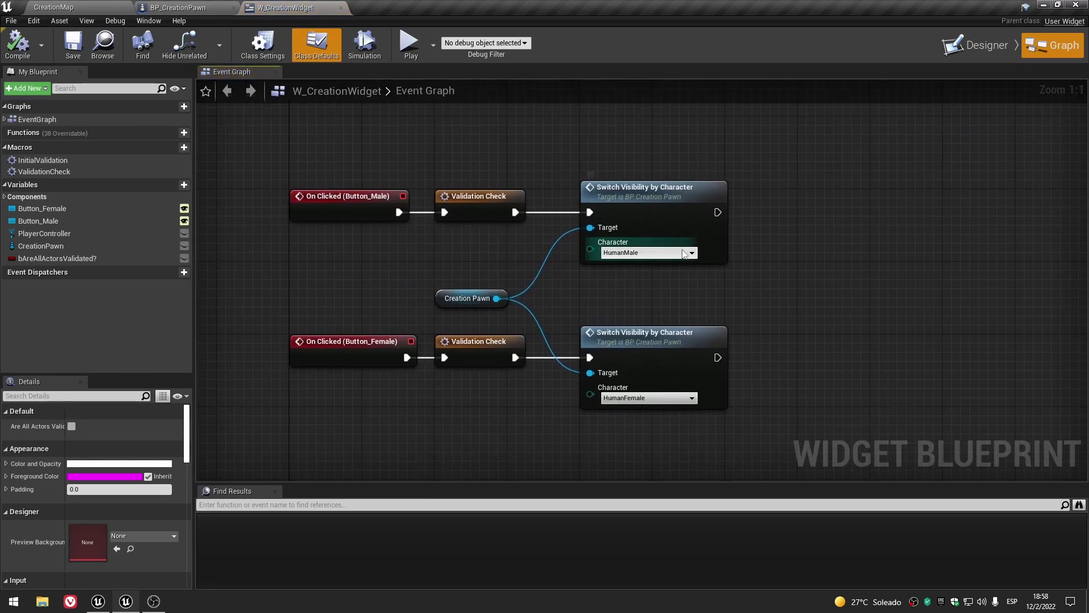
click(687, 254)
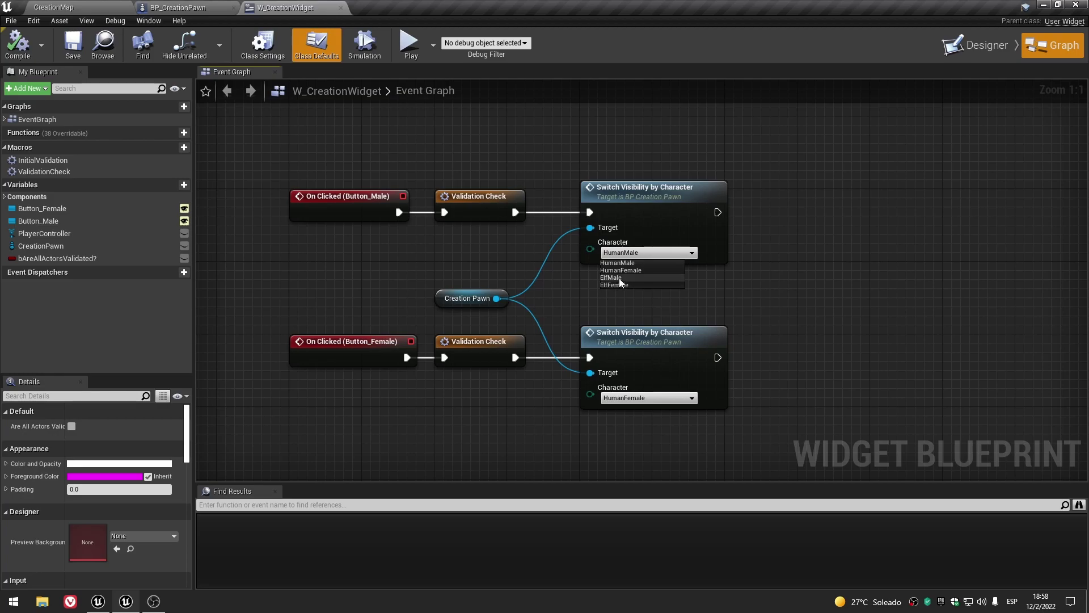
click(582, 319)
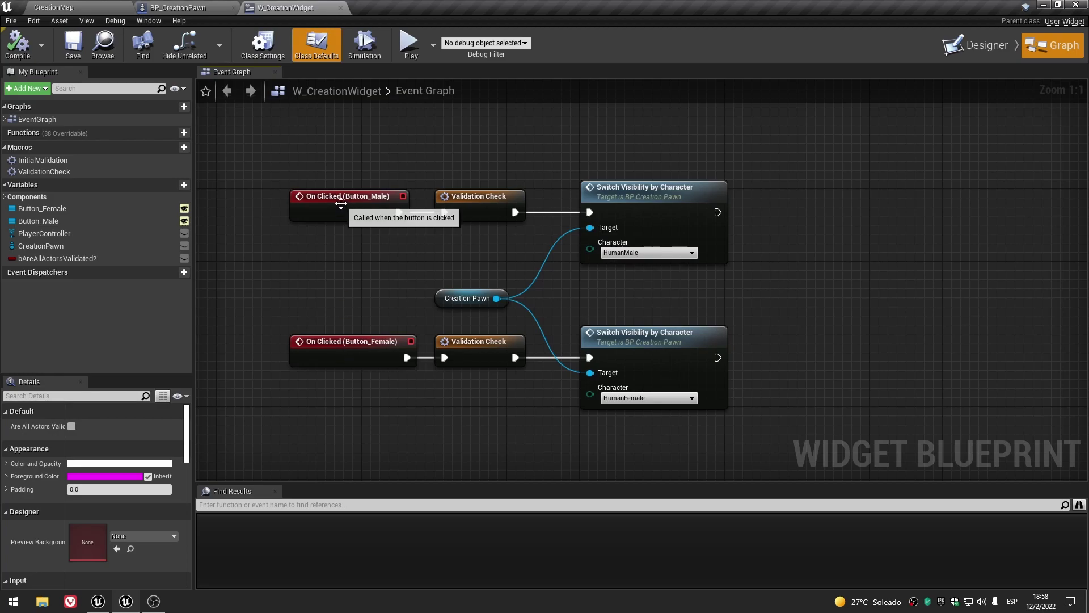
click(341, 204)
click(343, 339)
click(348, 258)
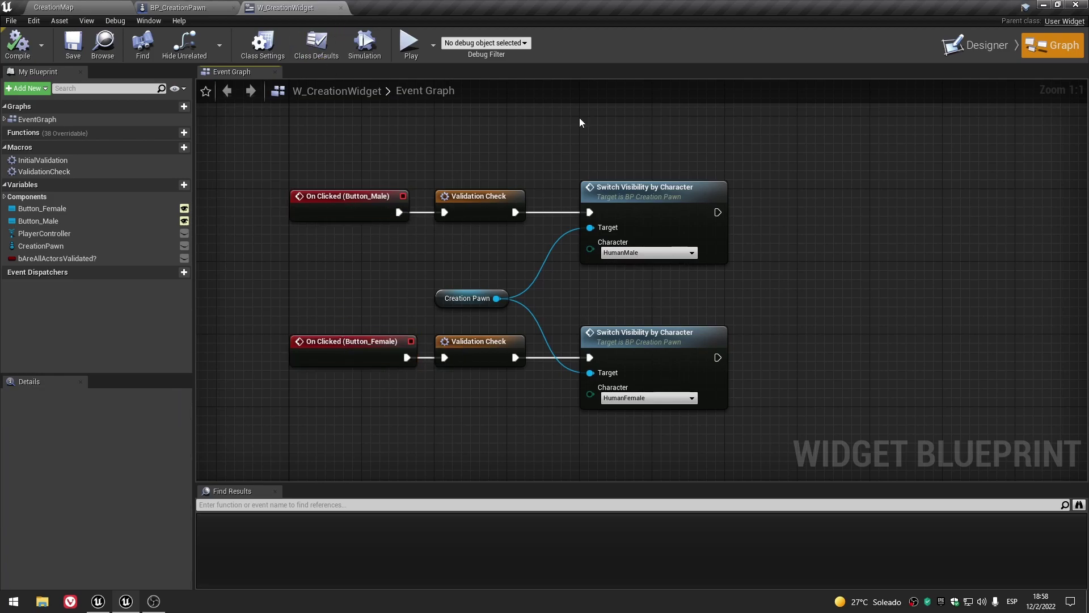
right_drag(649, 287, 581, 292)
Step: Review the Switch Visibility by Character inputs, Branch and Set Visibility nodes in BP_CreationPawn
click(341, 8)
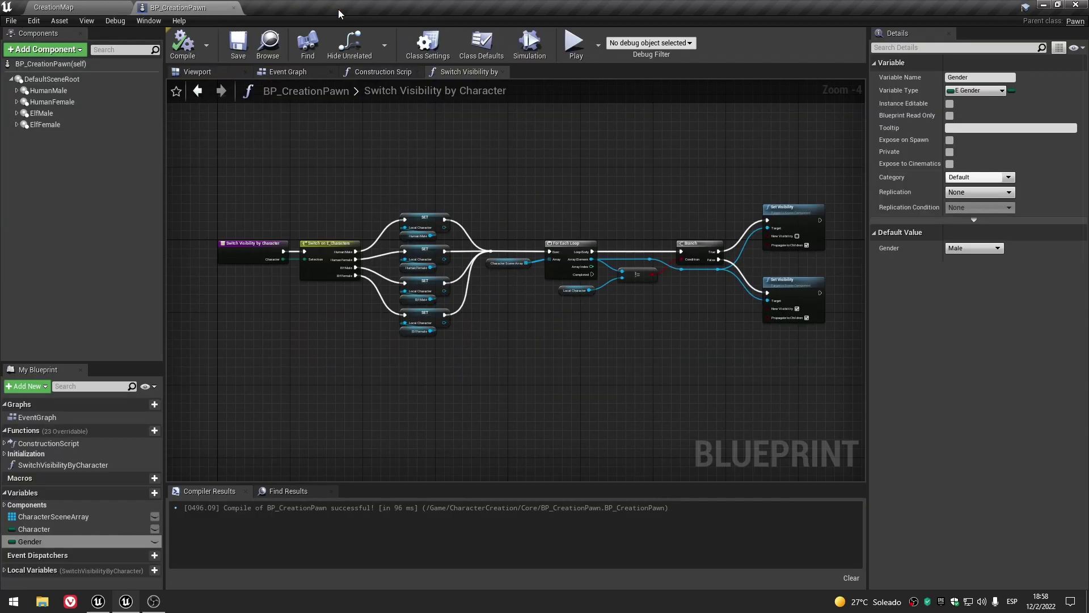
scroll(210, 223, up, 5)
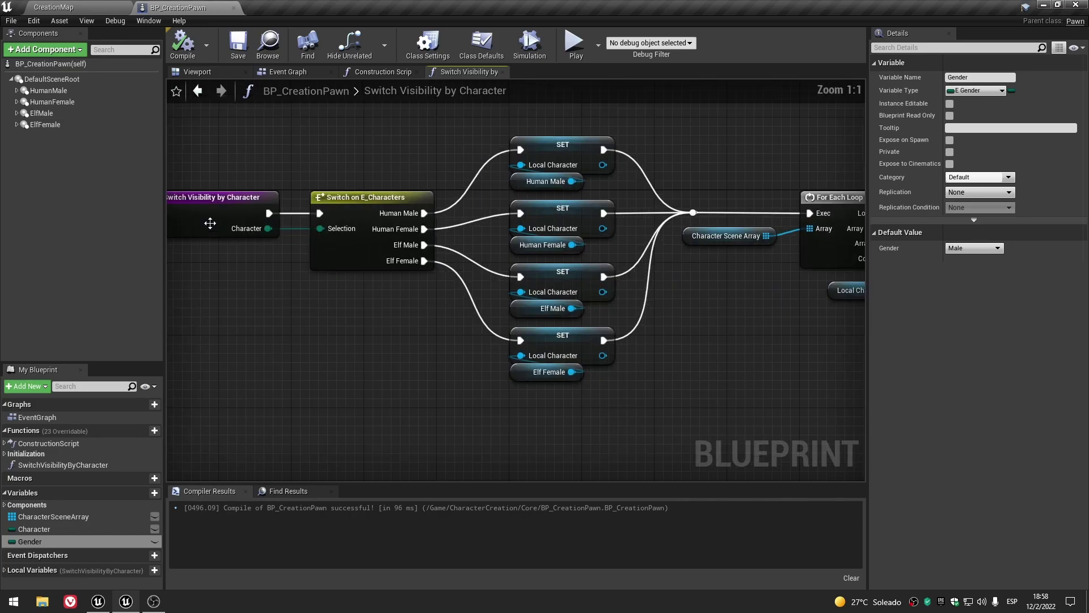
scroll(210, 223, down, 5)
click(201, 211)
scroll(201, 211, up, 2)
click(302, 224)
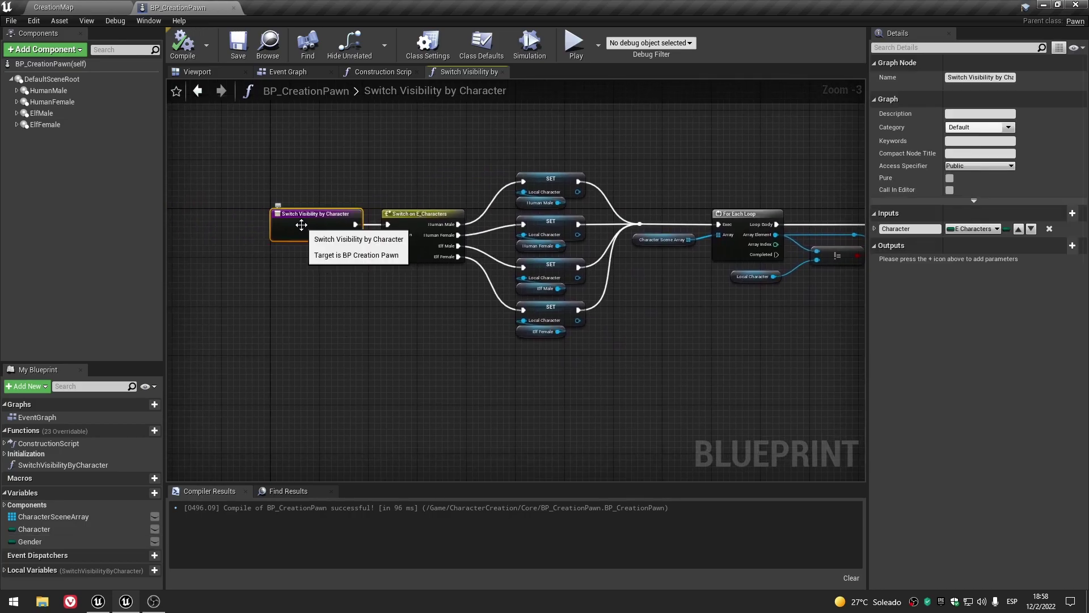
right_drag(380, 320, 301, 308)
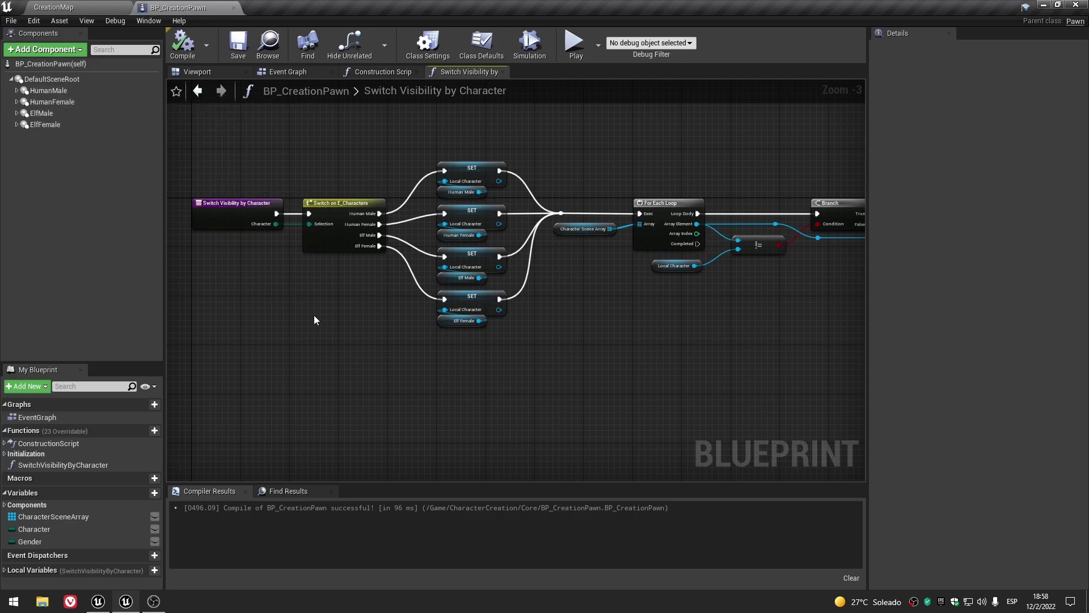
right_drag(629, 344, 401, 361)
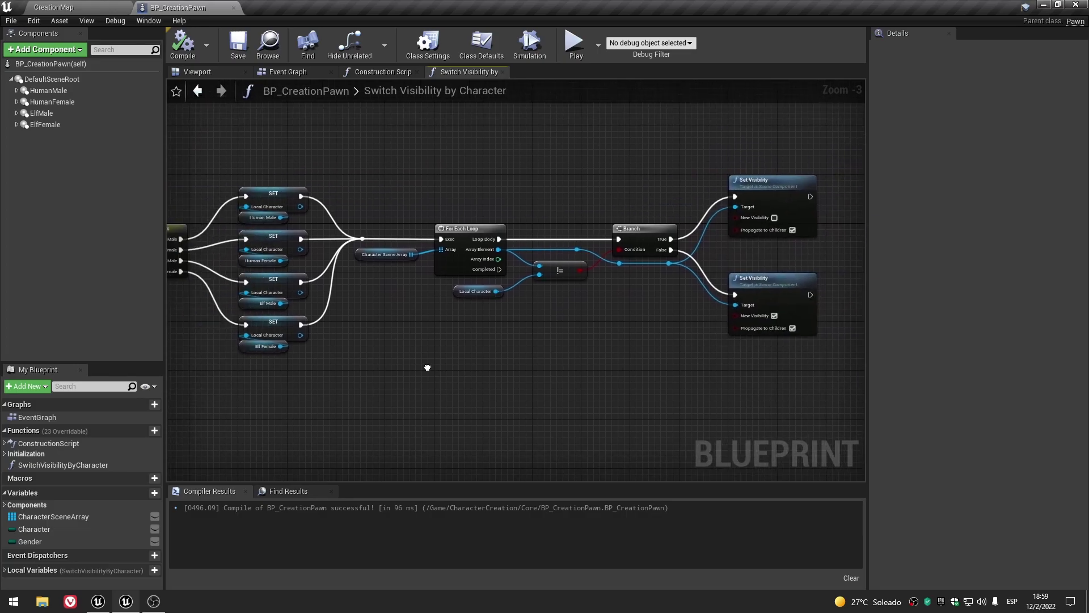
mouse_move(401, 361)
right_down()
mouse_move(349, 371)
mouse_move(455, 353)
right_up()
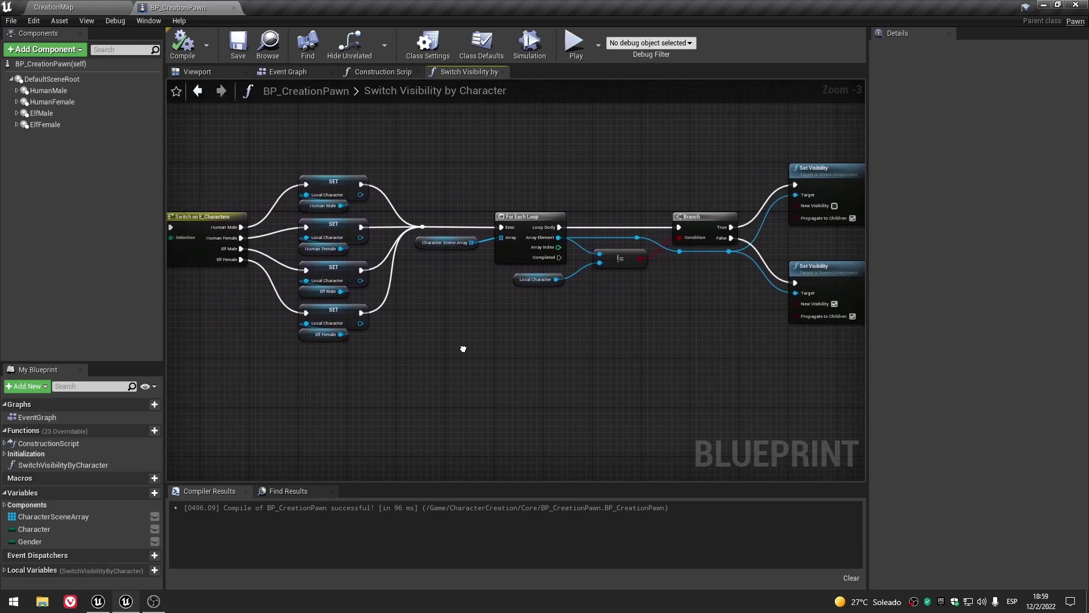
click(503, 73)
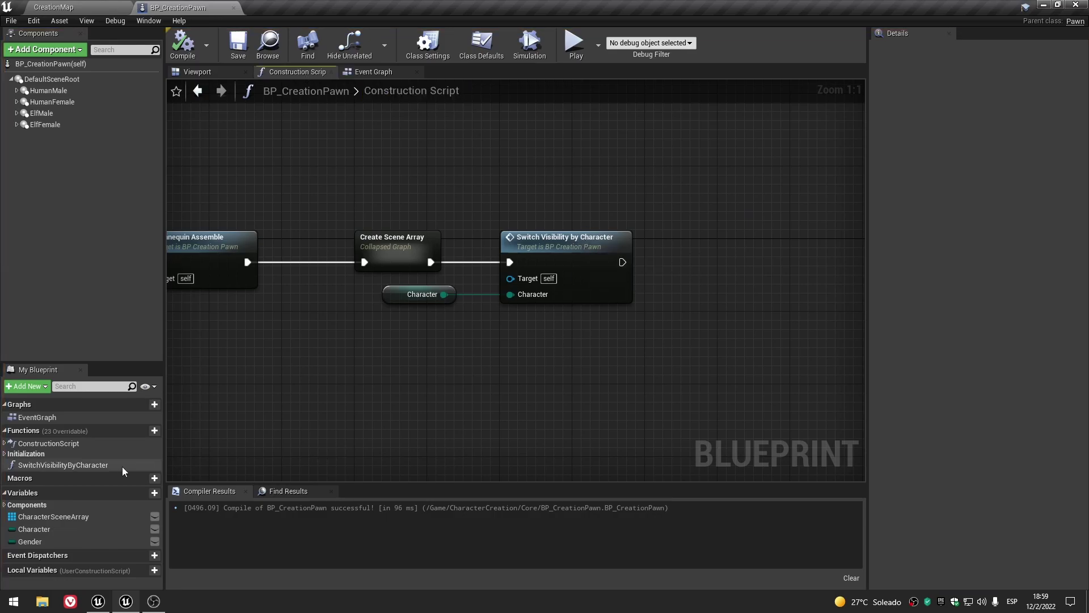
Step: Reopen SwitchVisibilityByCharacter and box-select its For Each Loop, comparison and Branch nodes
double_click(51, 465)
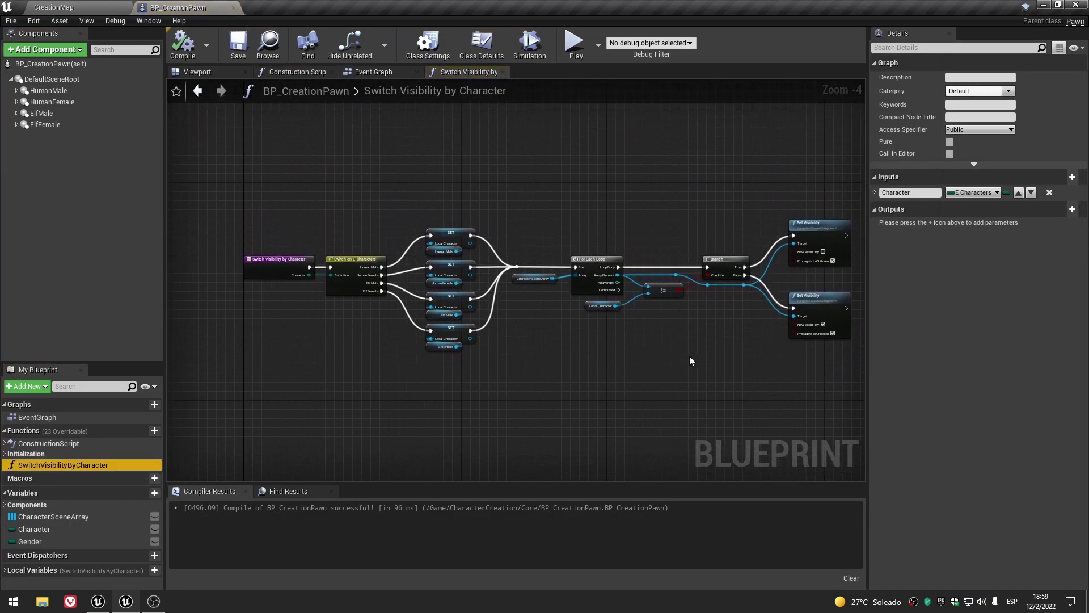
right_drag(689, 356, 546, 360)
drag(815, 145, 392, 345)
scroll(417, 334, up, 5)
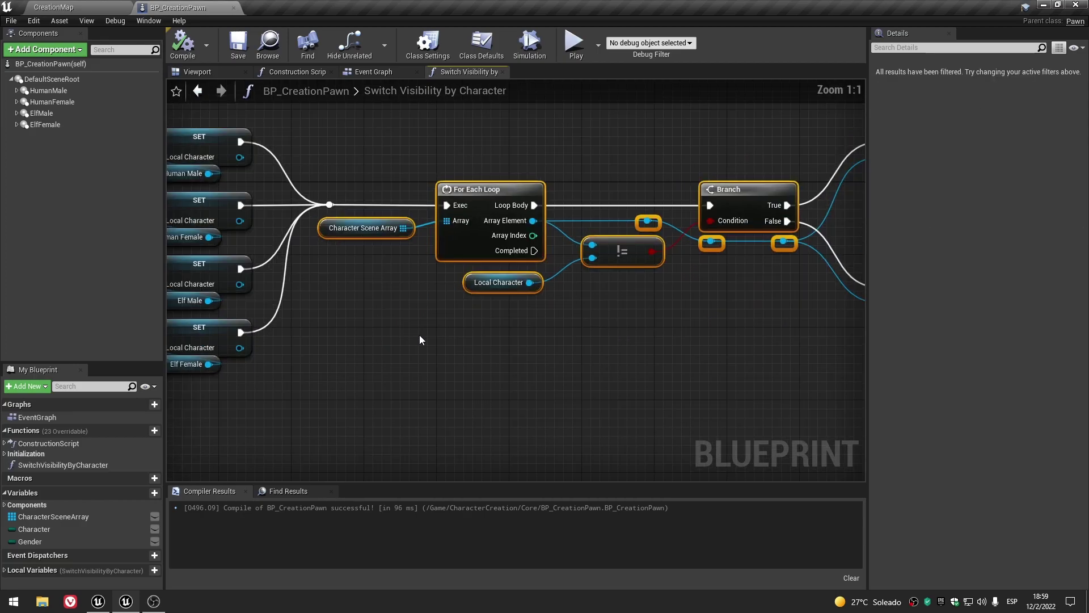
right_drag(439, 132, 326, 154)
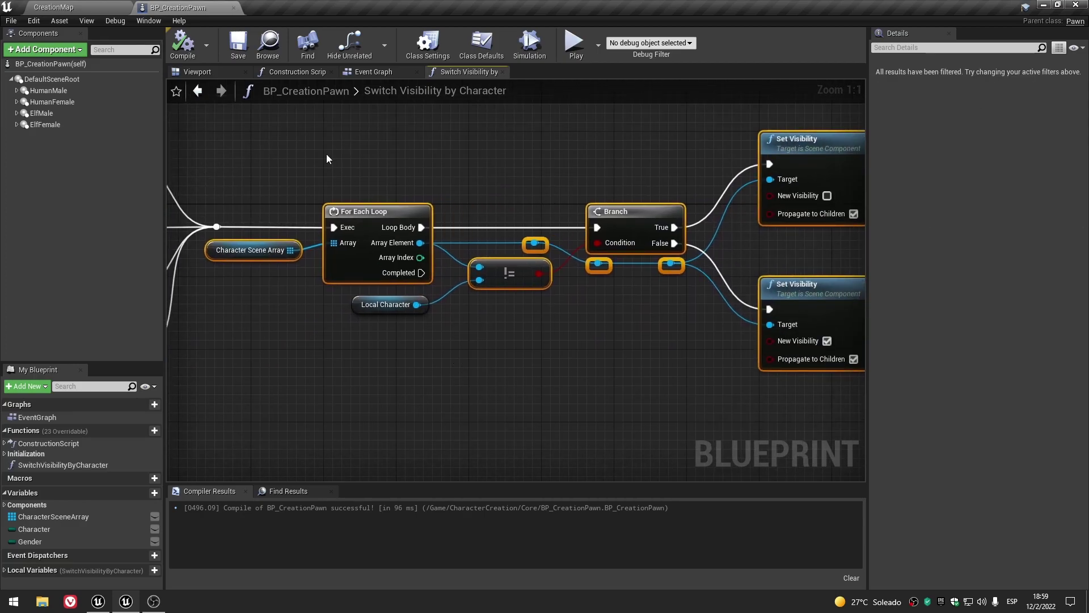
drag(258, 155, 828, 284)
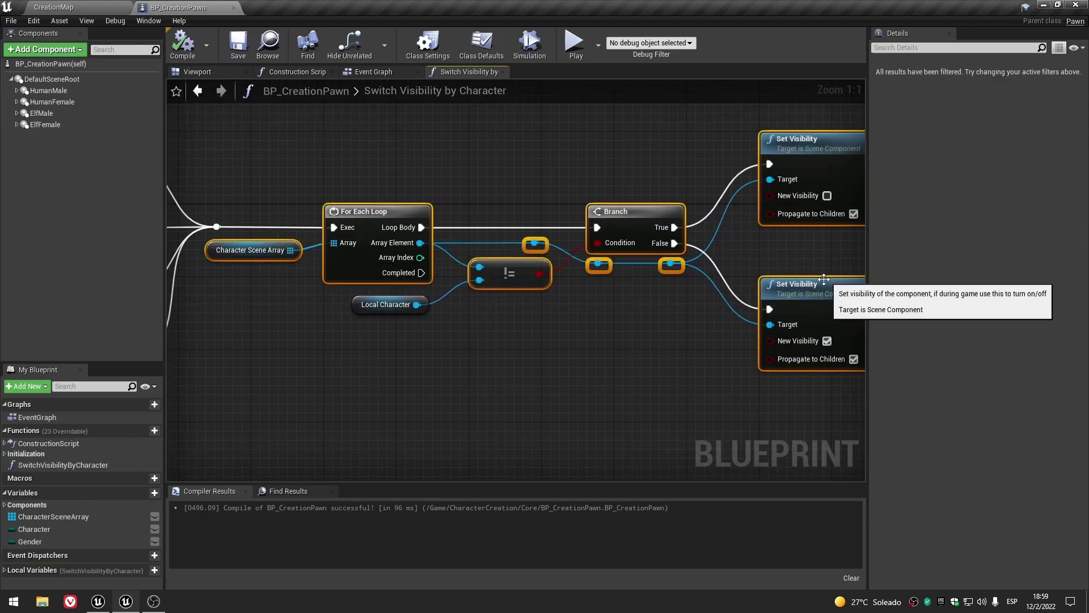
scroll(563, 349, down, 2)
mouse_move(563, 347)
right_down()
mouse_move(599, 334)
mouse_move(562, 339)
right_up()
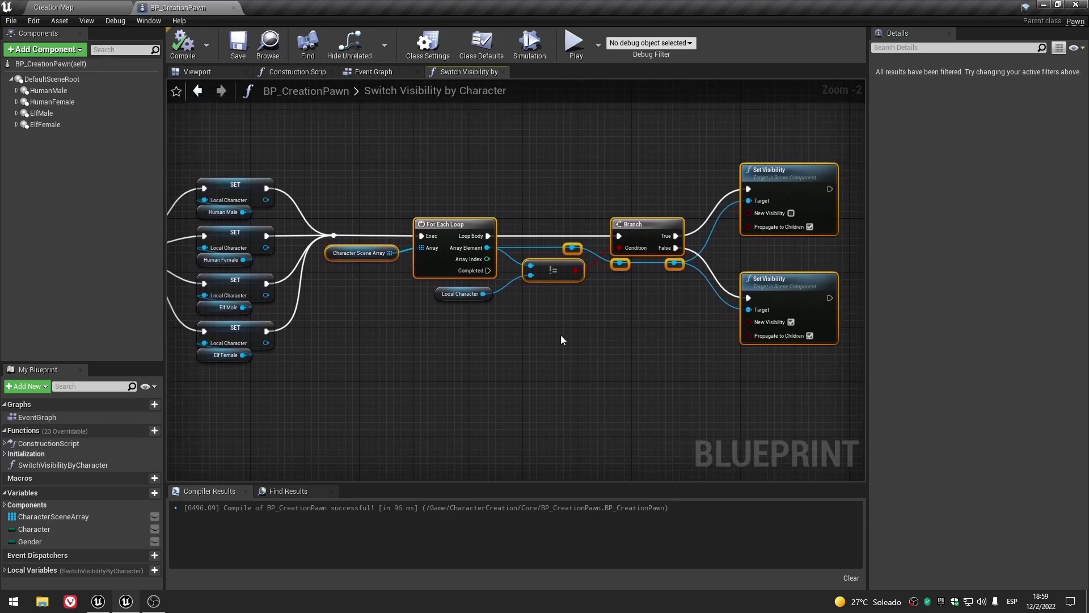
click(565, 337)
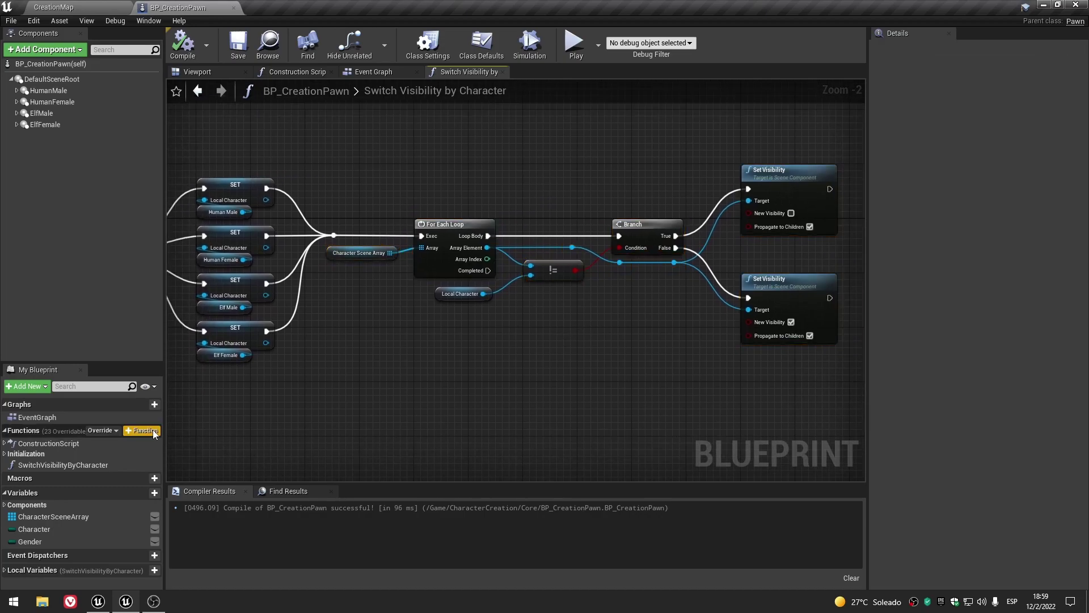
Step: Add a function NewFunction_0 and paste the copied loop, branch and compare nodes into it
click(152, 430)
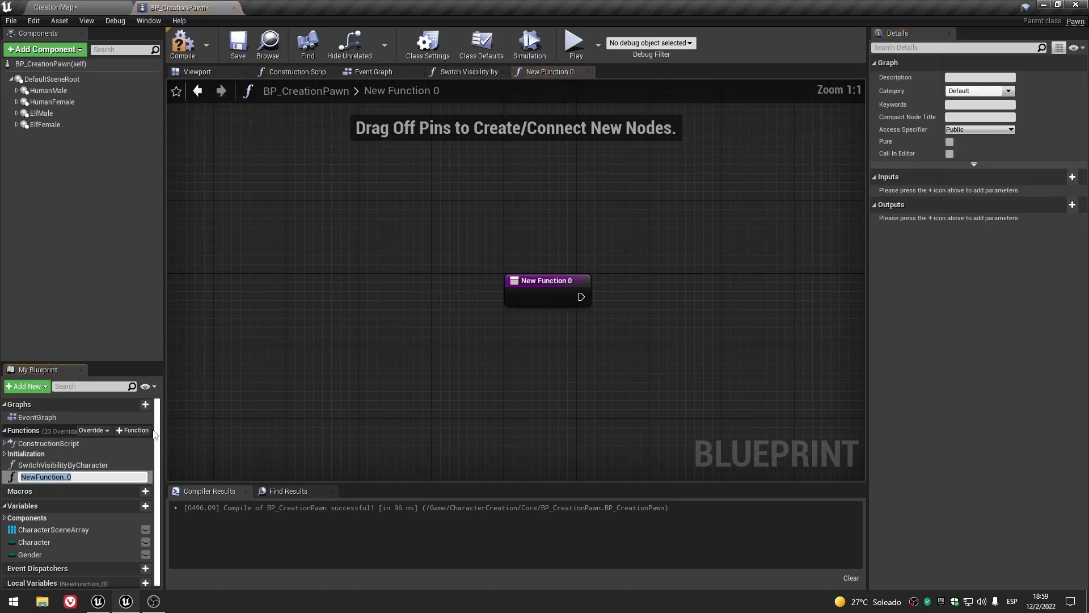
click(392, 391)
scroll(393, 390, down, 2)
key(ctrl+v)
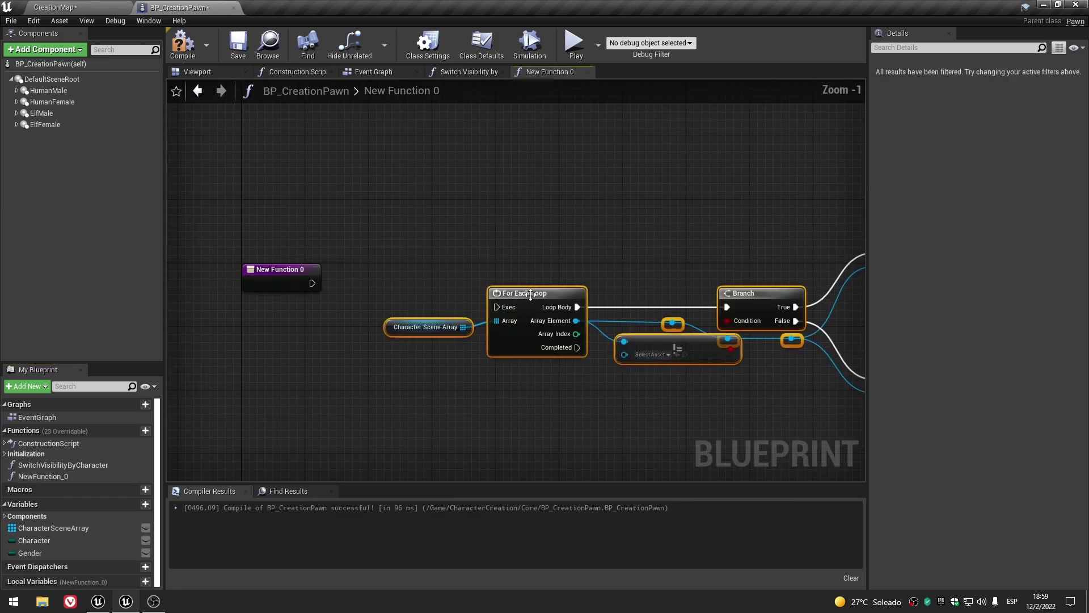
scroll(513, 265, up, 2)
click(317, 338)
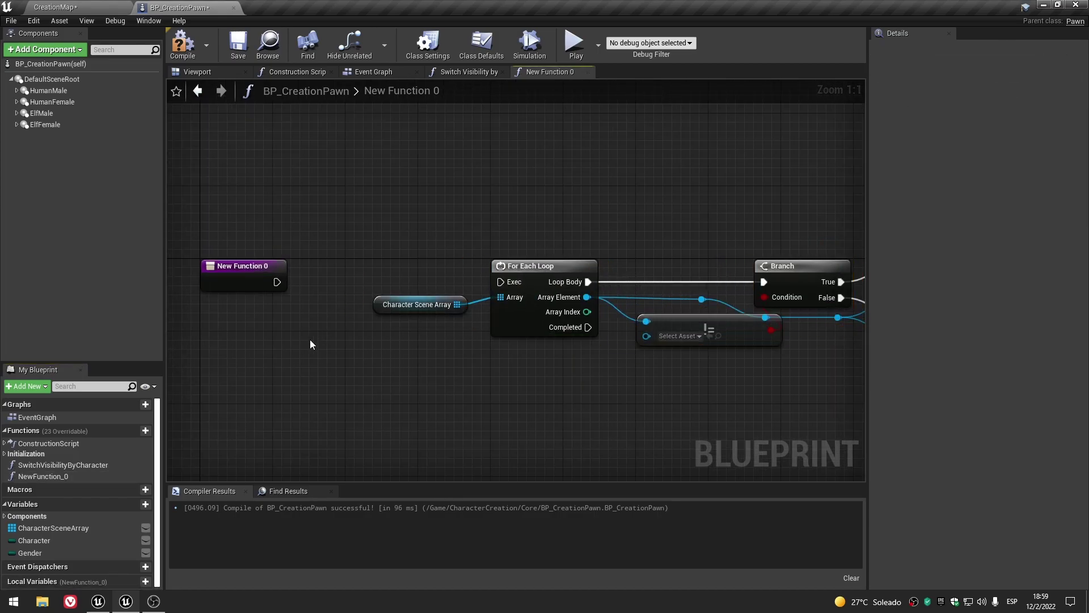
Step: Copy the SwitchVisibility function name from the reference project's BP_CreationPawn blueprint
right_drag(310, 339, 386, 328)
click(104, 606)
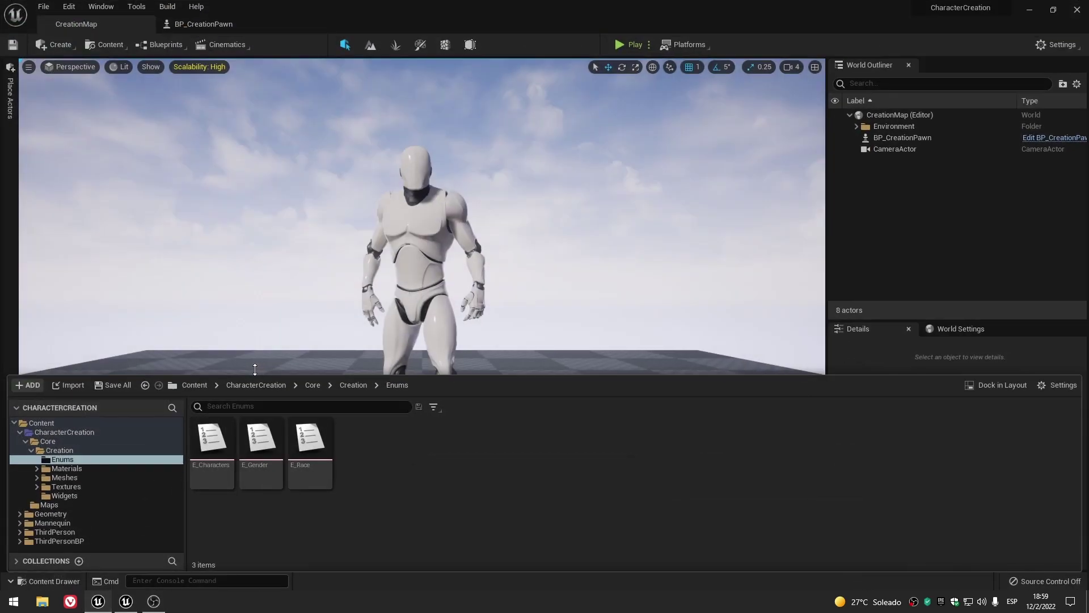
click(226, 26)
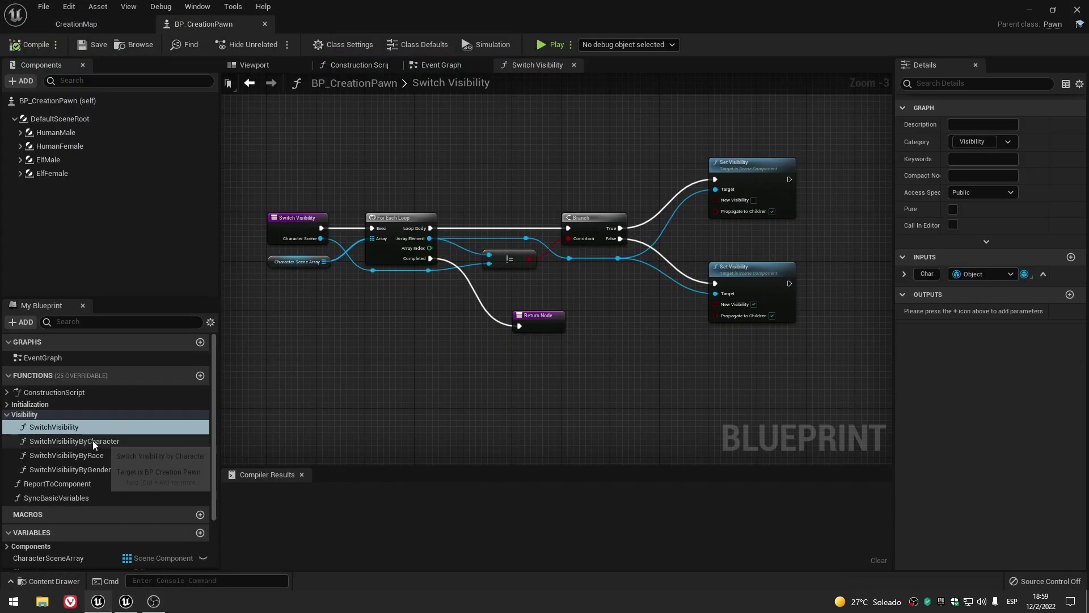
click(84, 457)
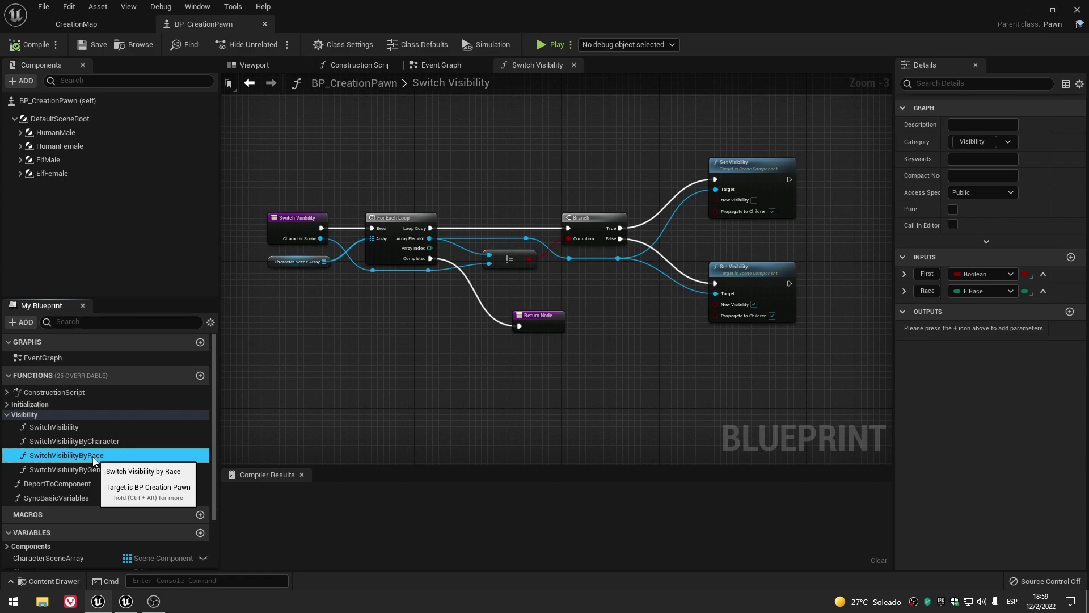
click(84, 457)
right_click(83, 457)
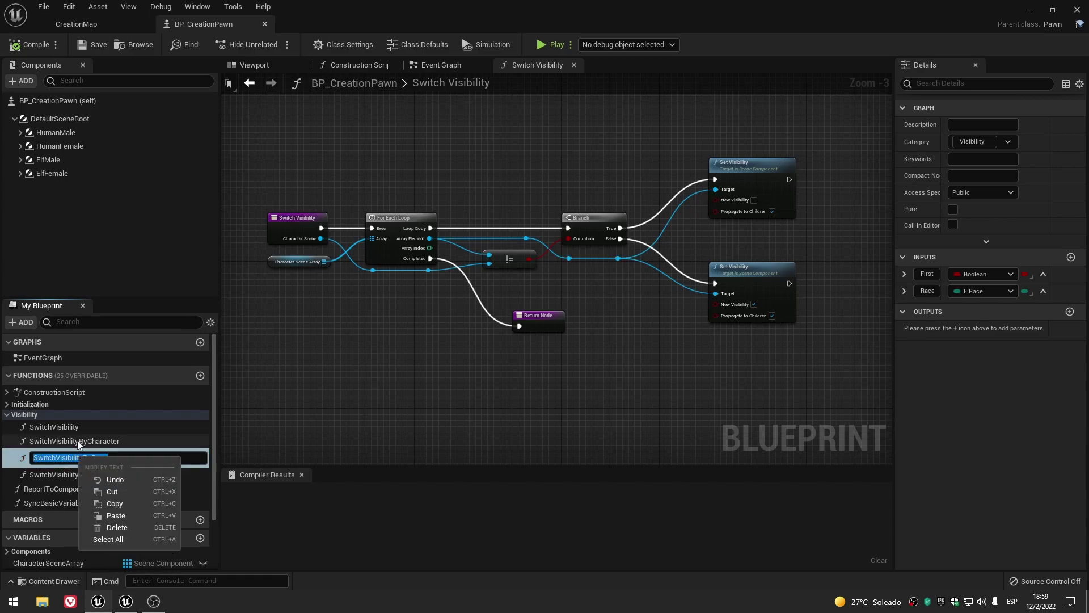
click(61, 427)
click(61, 426)
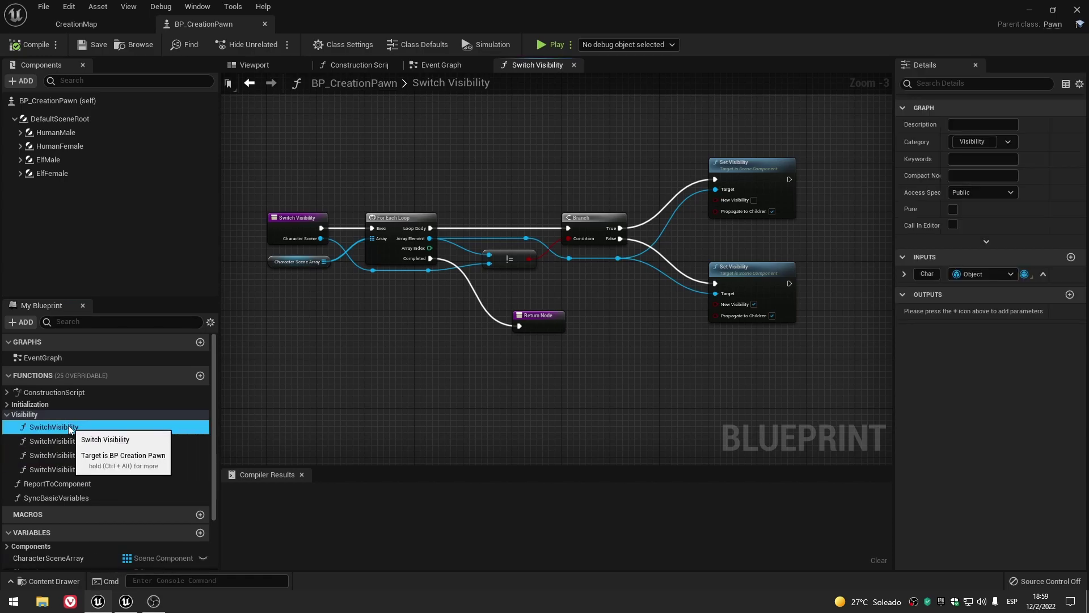
click(67, 428)
right_click(67, 428)
click(104, 469)
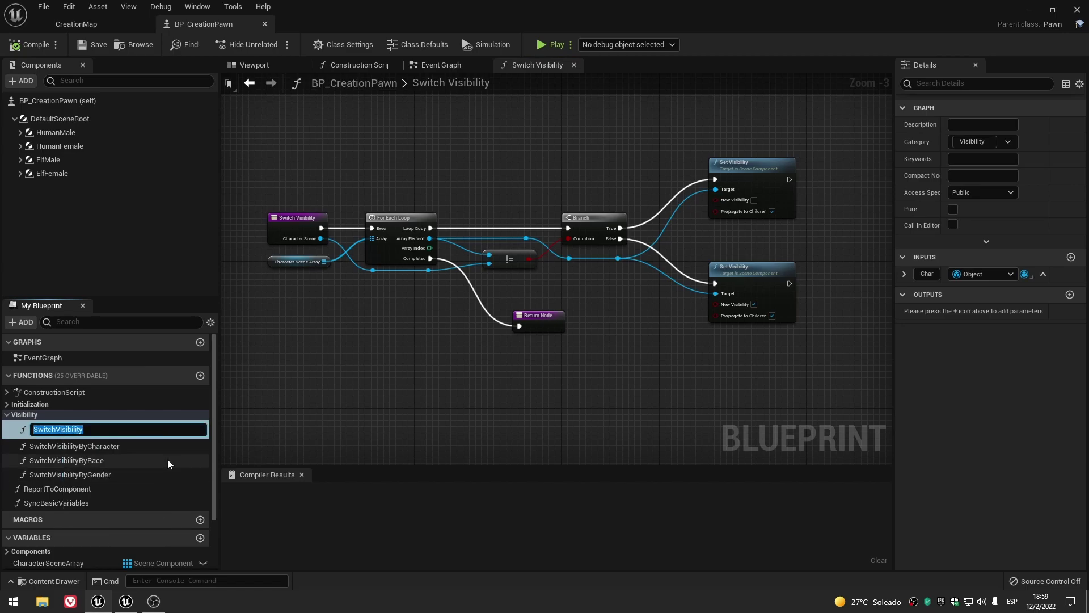
click(331, 356)
Step: Paste SwitchVisibility as NewFunction_0's new name and confirm it
click(98, 605)
right_click(307, 254)
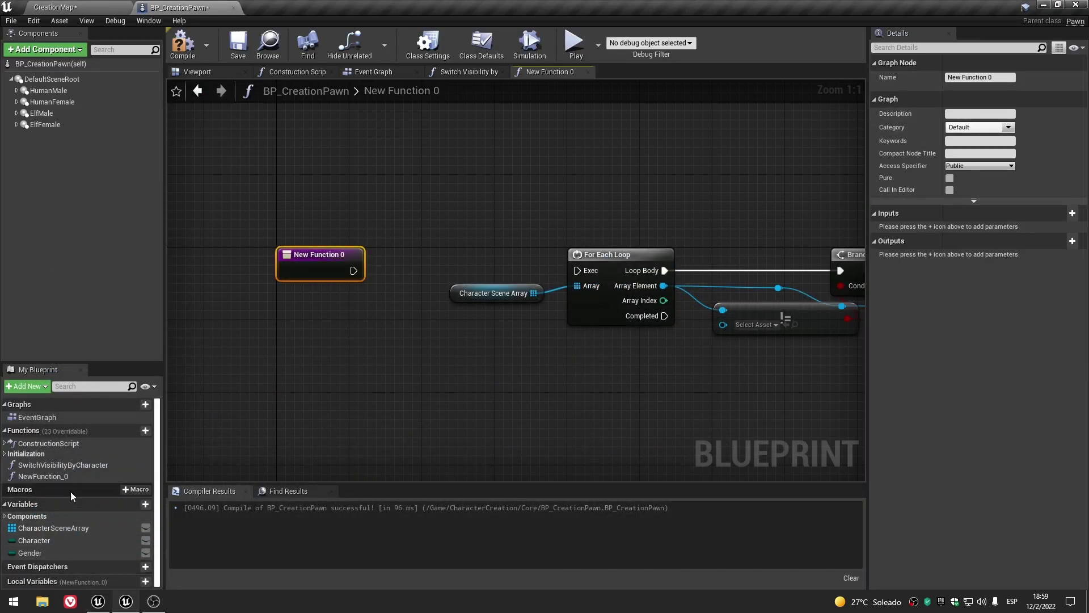
click(49, 479)
click(47, 479)
right_click(47, 478)
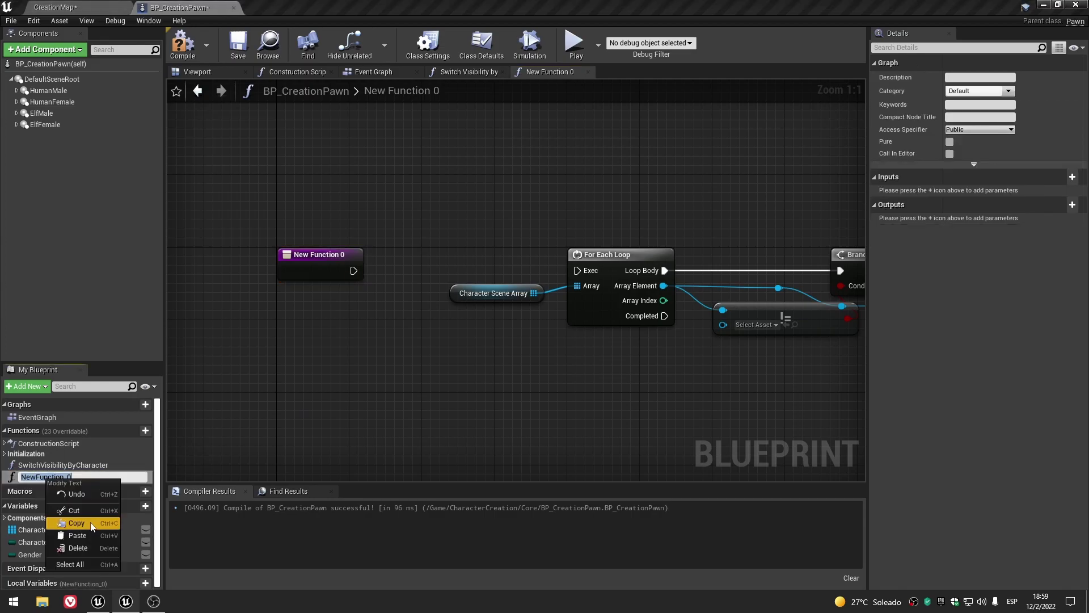
click(77, 535)
key(Return)
right_drag(447, 341, 422, 322)
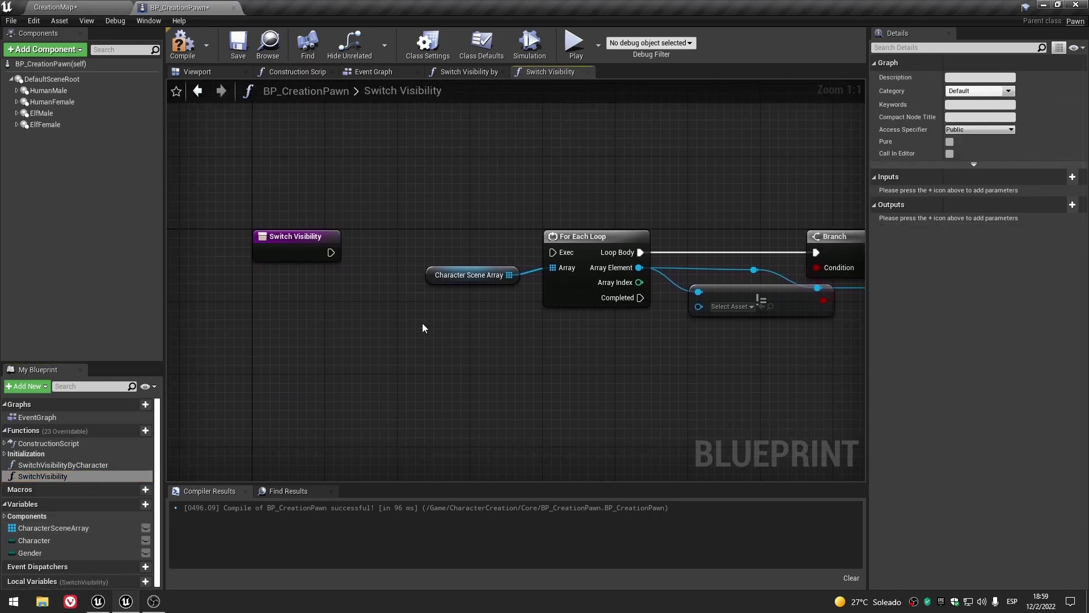
click(327, 256)
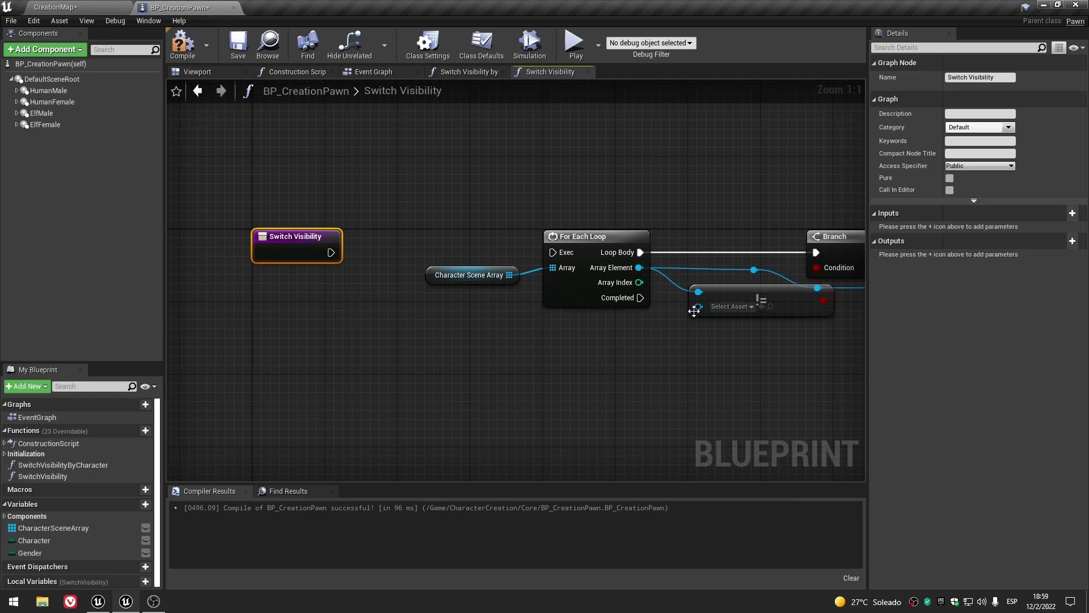
mouse_move(699, 307)
mouse_down()
mouse_move(553, 369)
mouse_move(579, 364)
mouse_up()
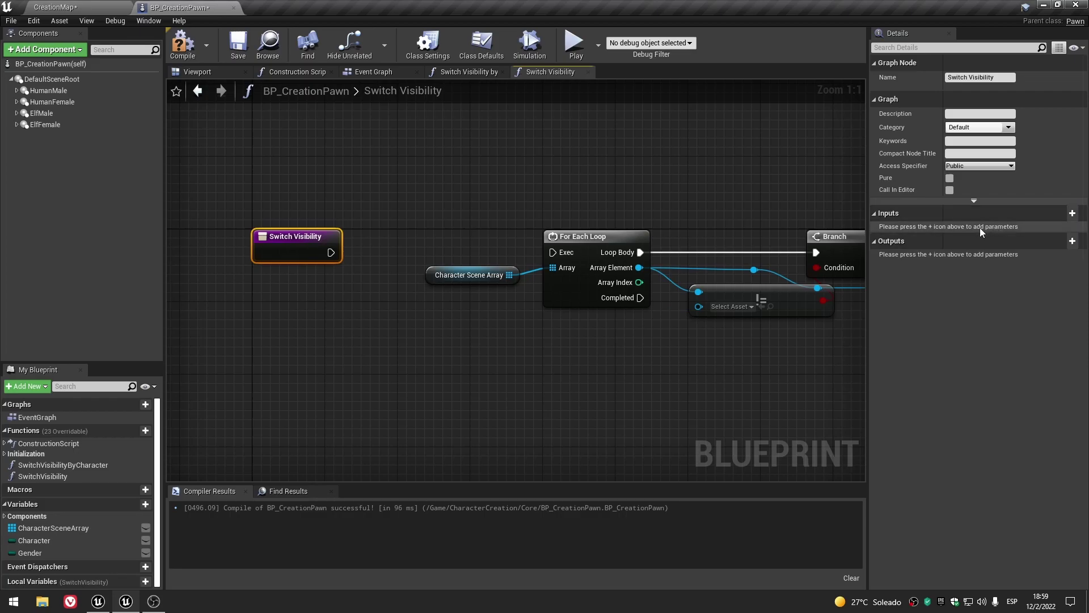
Step: Add input B to Switch Visibility from the != node's pin, then break its compare link
drag(698, 306, 286, 262)
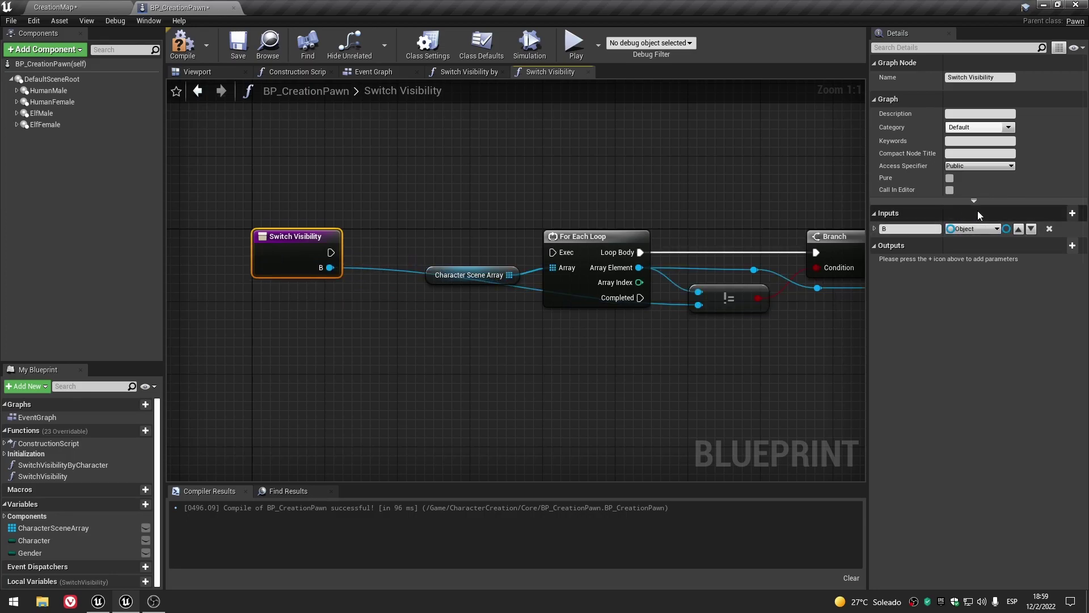
alt+click(699, 305)
click(553, 371)
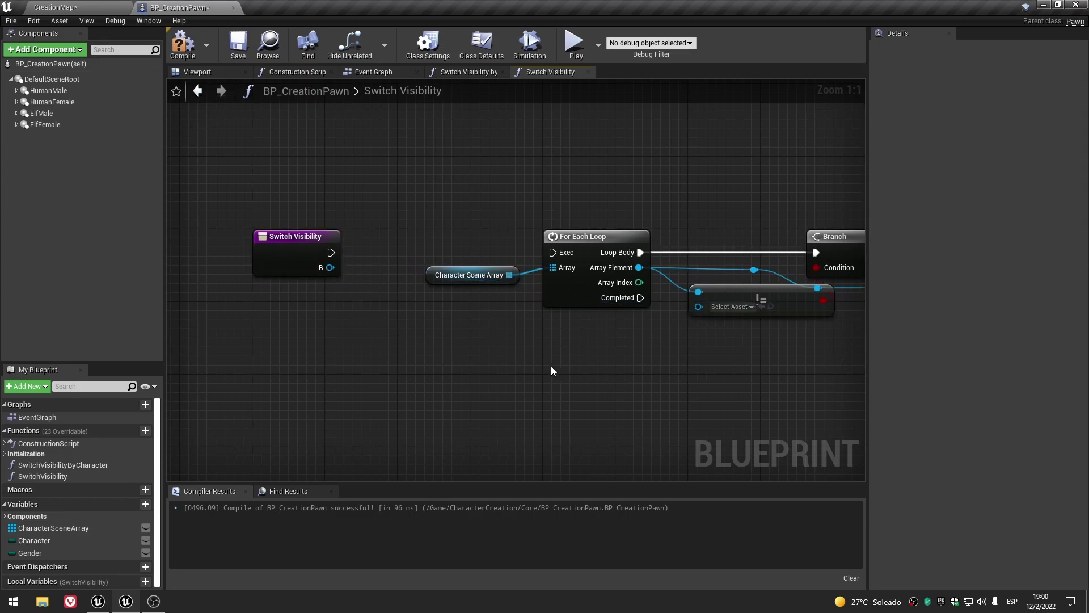
click(279, 260)
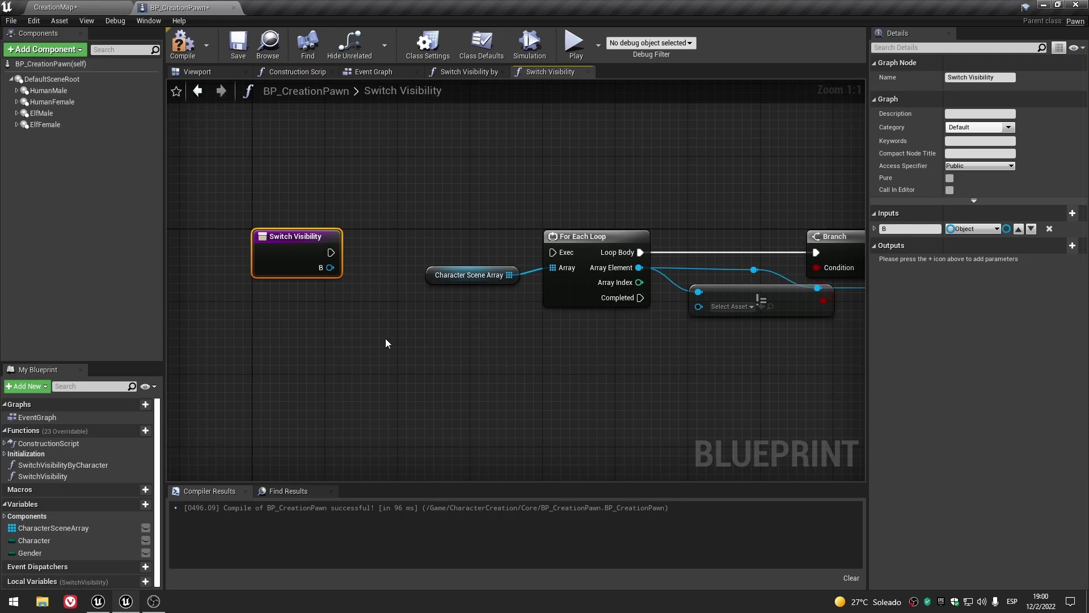
Step: Set input B's type to Scene Component Object Reference
click(988, 229)
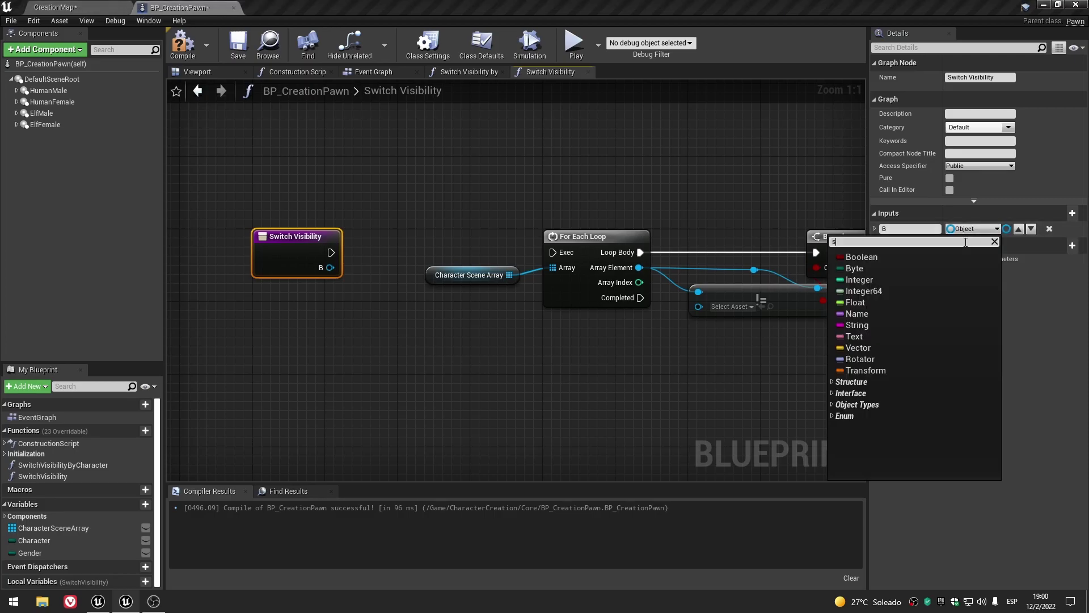
text(cene)
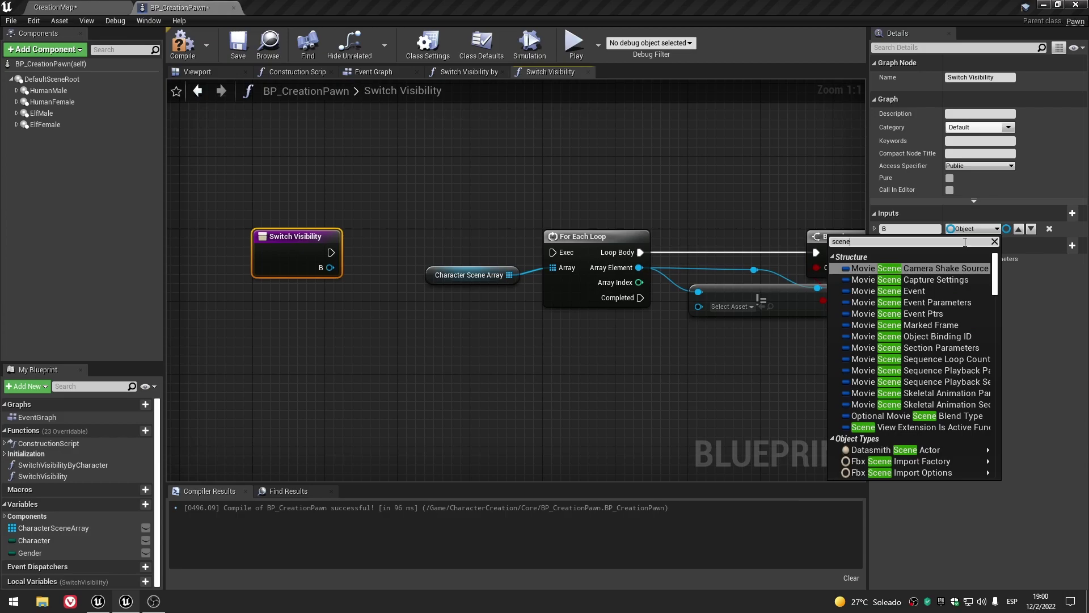
scroll(928, 322, down, 5)
scroll(927, 321, down, 5)
scroll(927, 321, down, 5)
scroll(926, 322, down, 5)
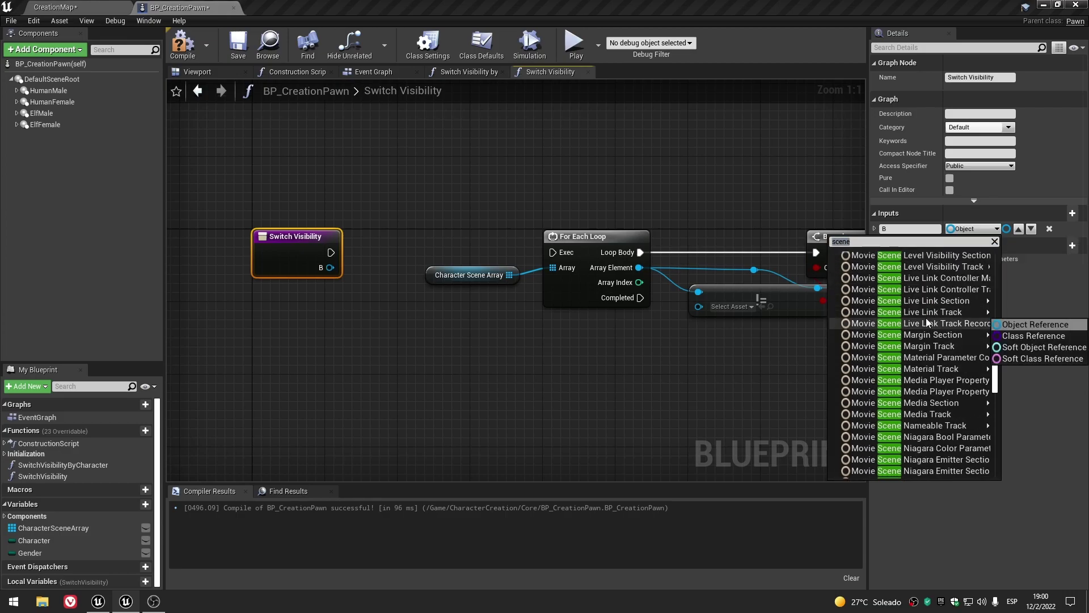
scroll(926, 318, down, 5)
scroll(924, 316, down, 5)
scroll(924, 316, down, 5)
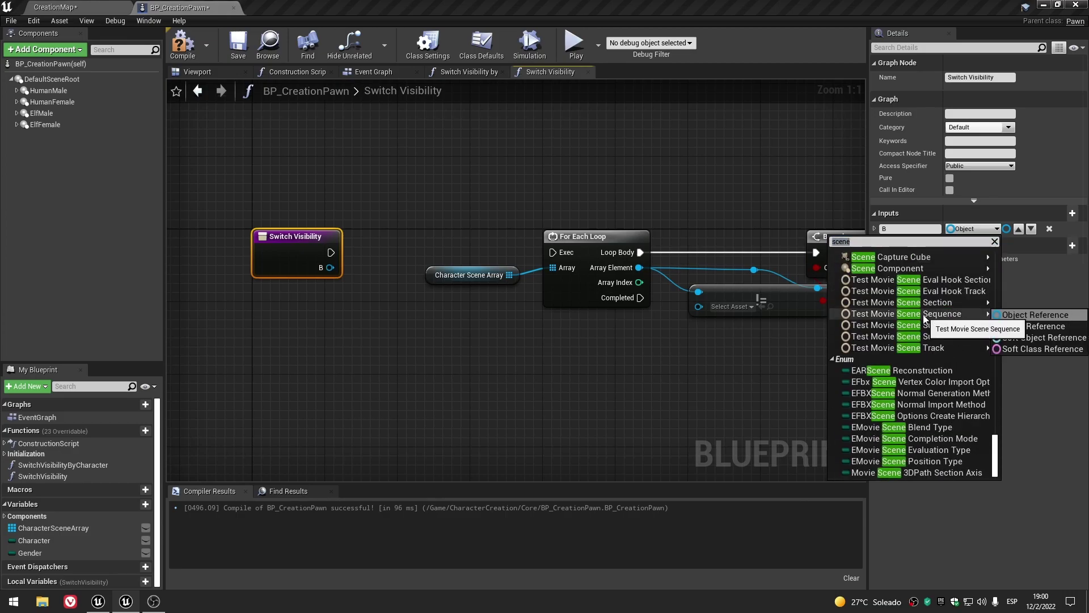
scroll(924, 317, up, 3)
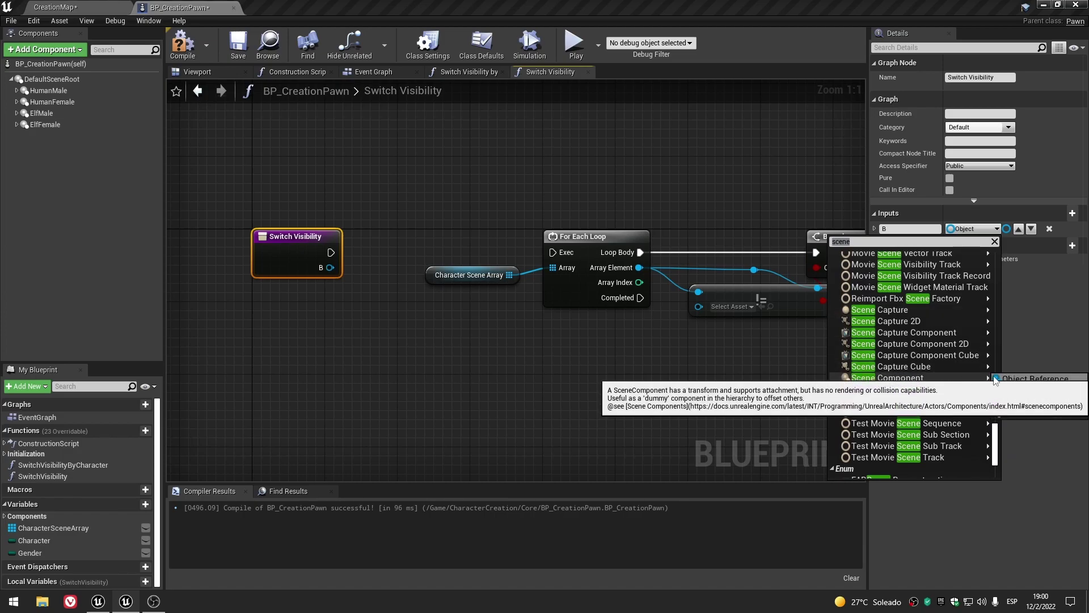
click(1019, 378)
Step: Reconnect input B to the != node's second input
click(436, 363)
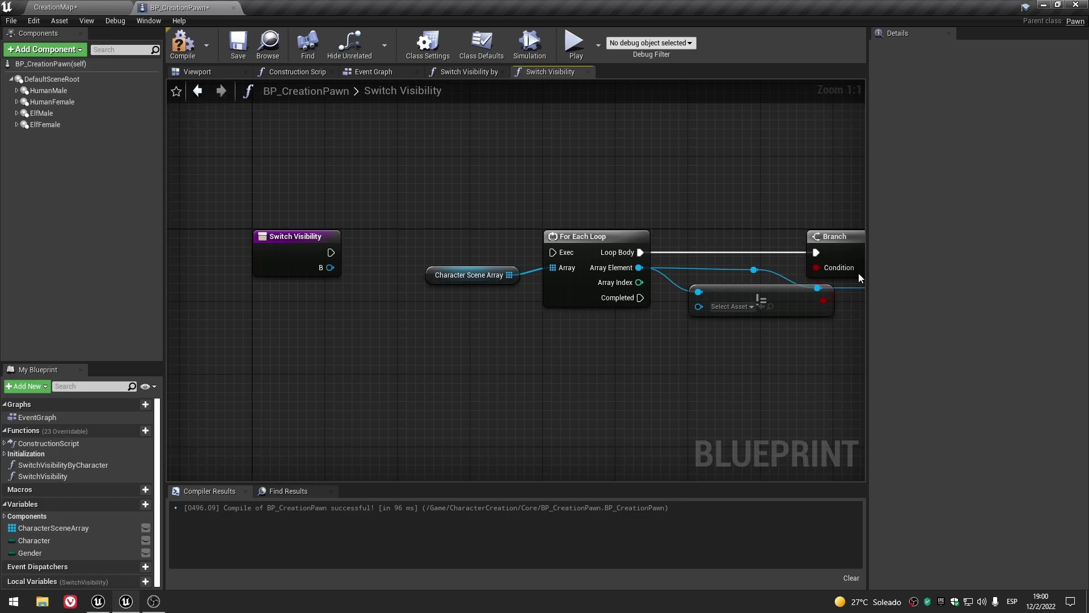
click(291, 252)
click(908, 228)
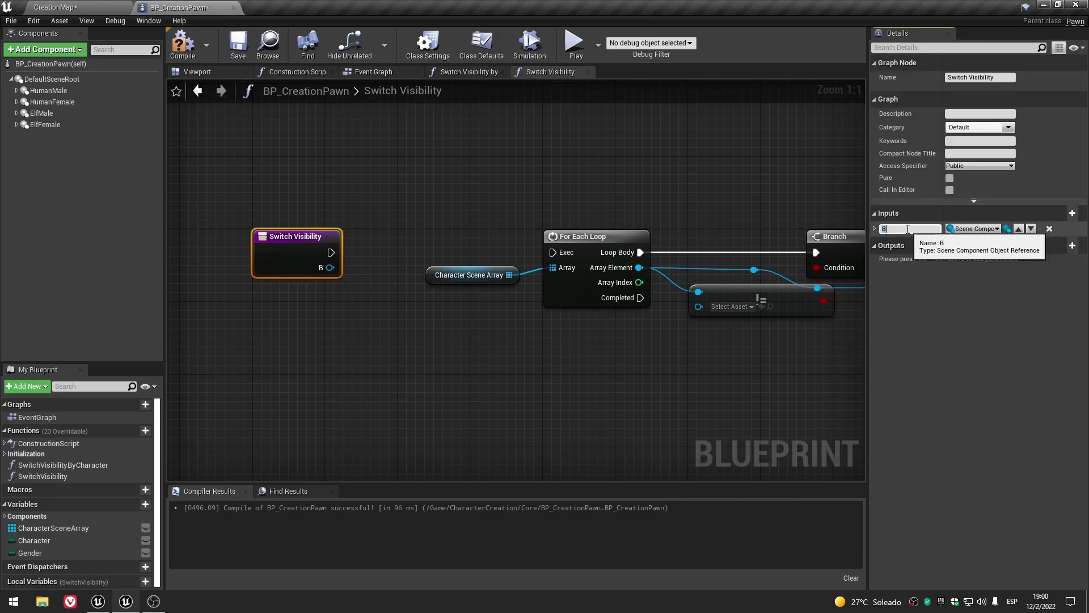
click(711, 315)
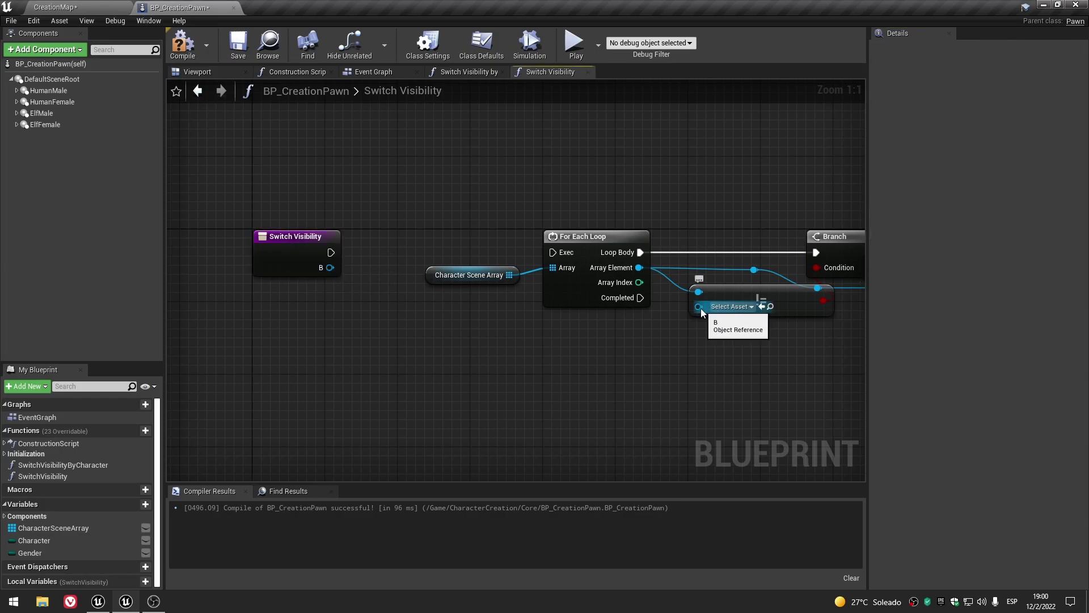
drag(698, 307, 330, 267)
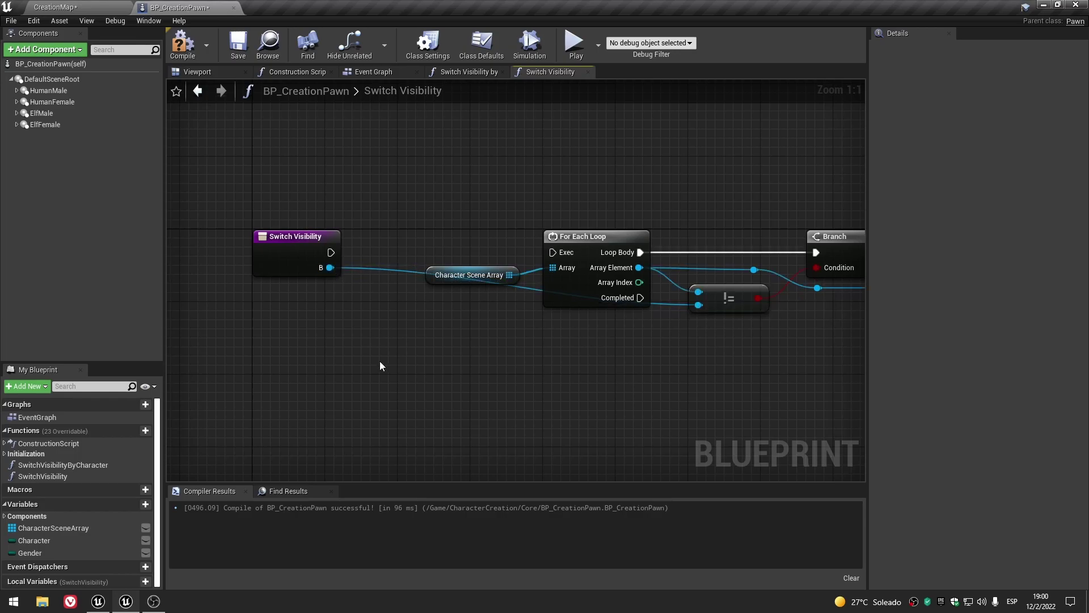
click(99, 602)
Step: In the entry node's Details Inputs, rename parameter B to CharacterScene
scroll(234, 217, up, 2)
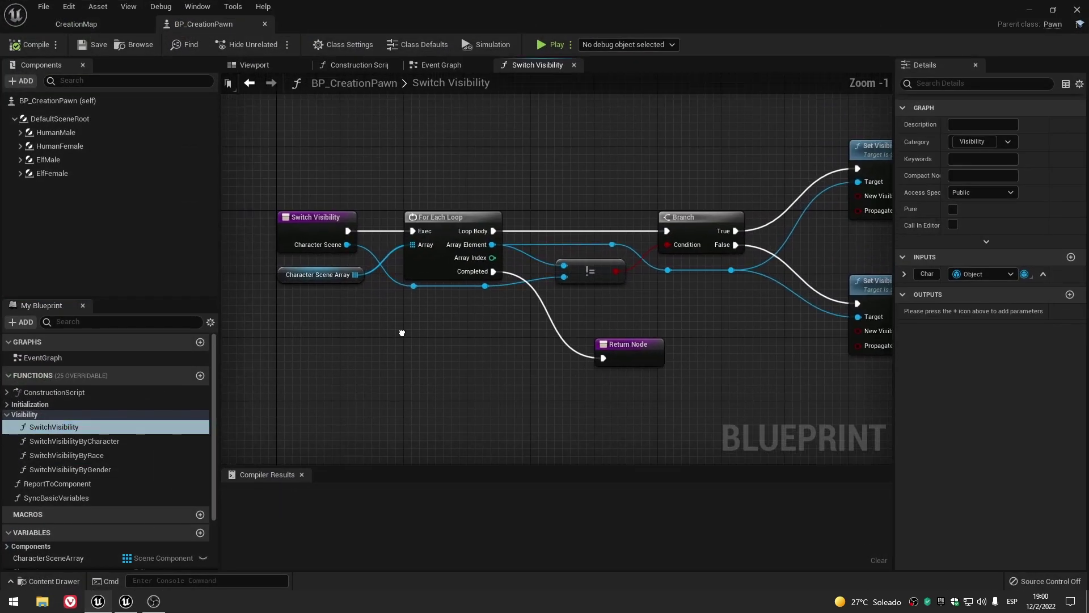
click(315, 218)
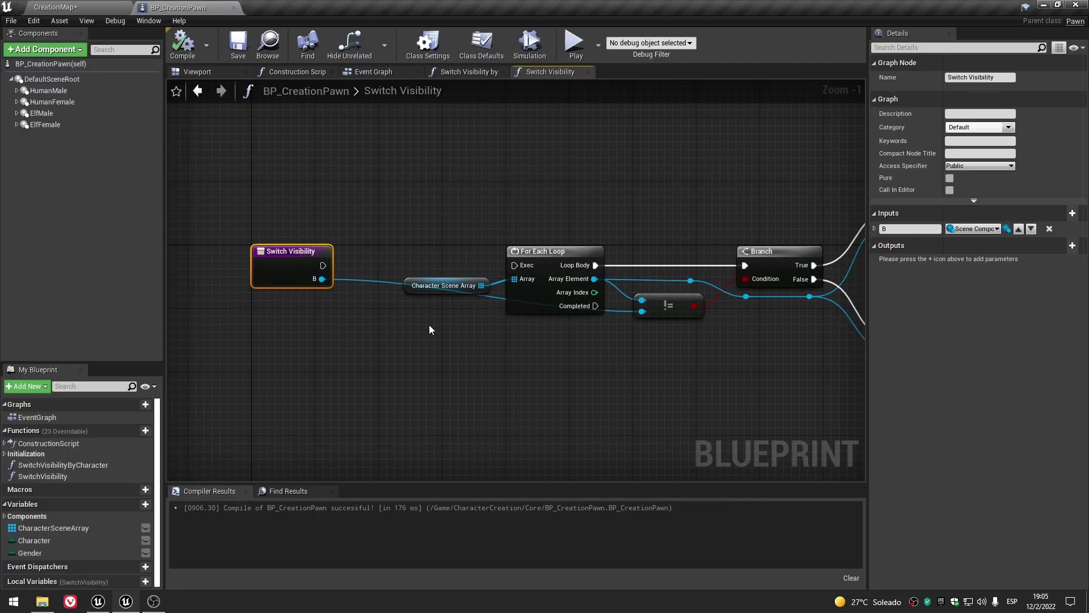
click(383, 322)
click(290, 275)
click(908, 228)
right_click(897, 230)
click(913, 283)
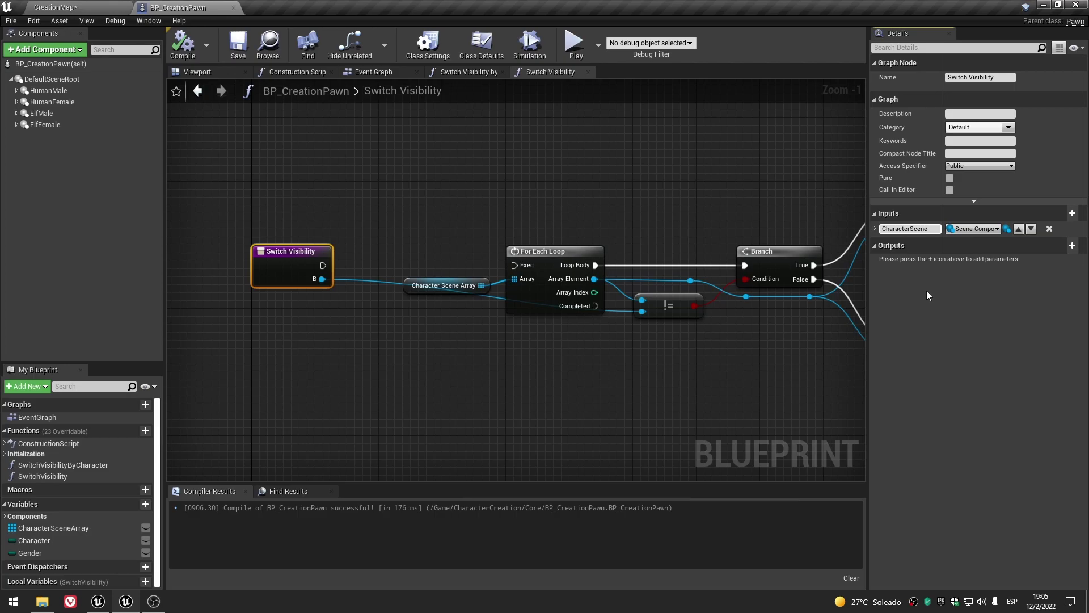
key(Return)
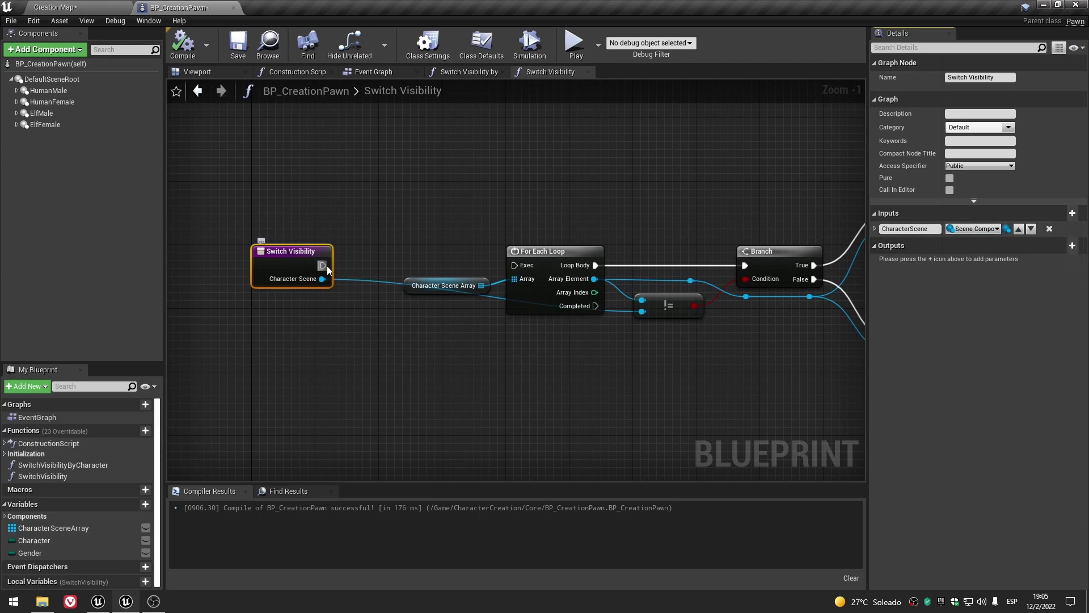
Step: Move the Character Scene Array getter up and add a reroute knot on its wire
mouse_move(466, 332)
right_down()
mouse_move(322, 310)
mouse_move(382, 293)
right_up()
drag(359, 276, 333, 246)
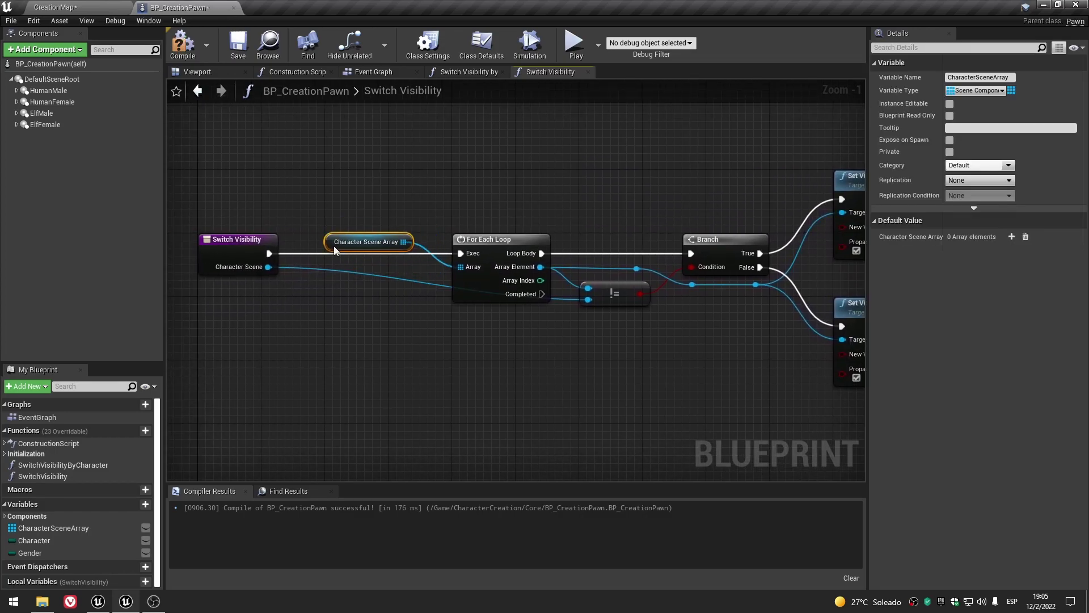
scroll(482, 375, down, 1)
scroll(406, 294, up, 2)
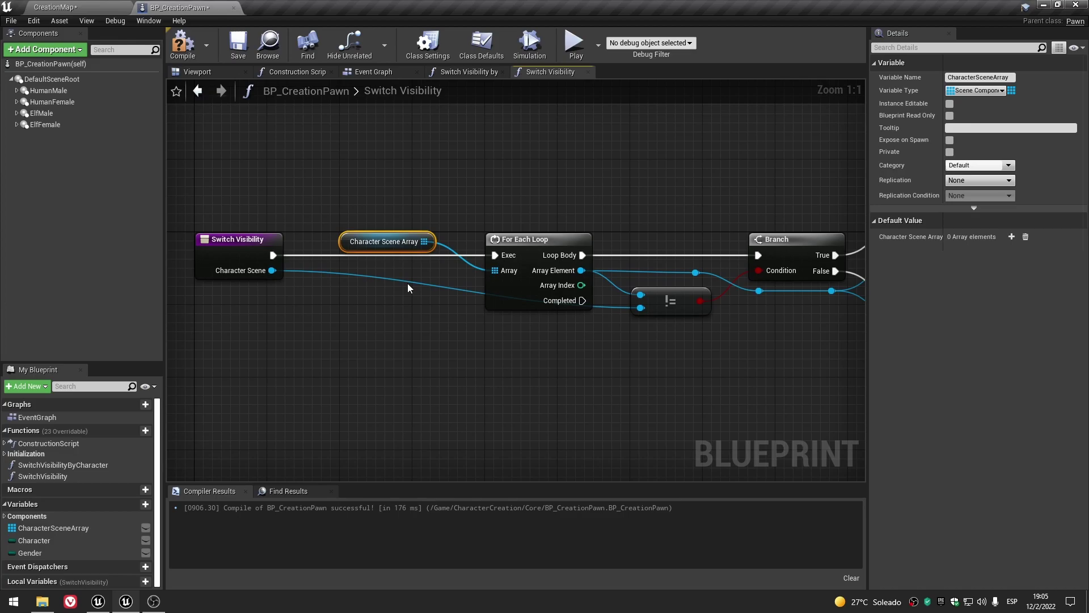
click(408, 284)
double_click(413, 289)
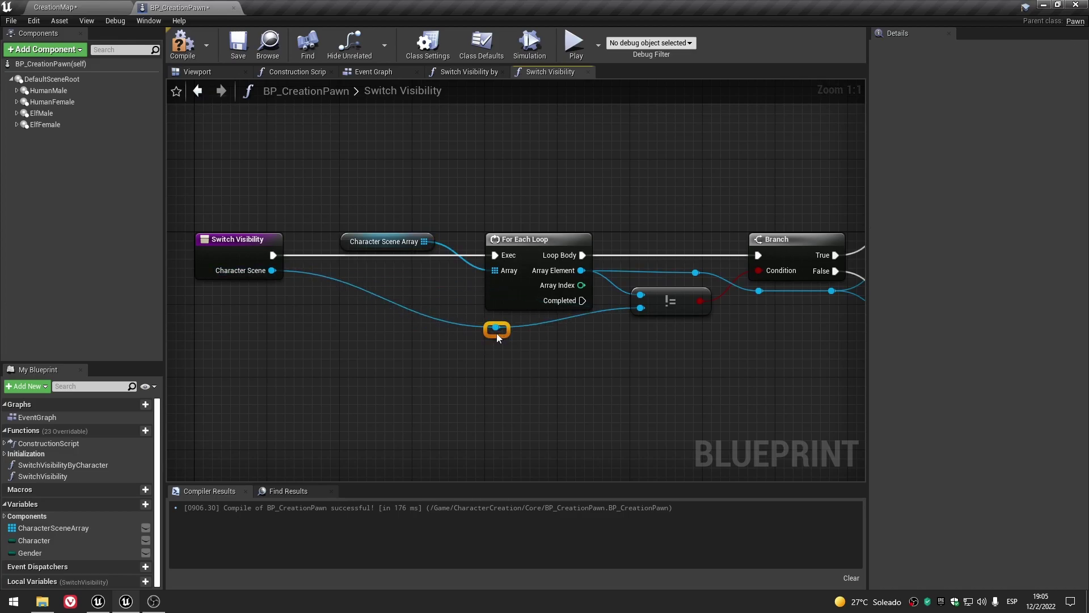
drag(689, 310, 684, 333)
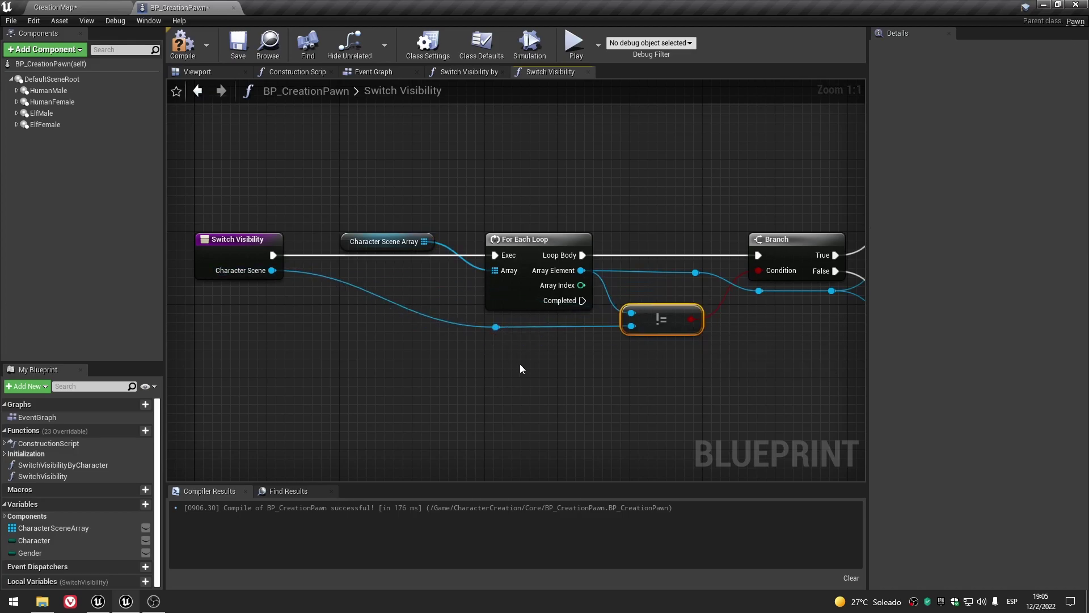
Step: Add a Return Node wired to the For Each Loop's Completed output
scroll(521, 368, down, 1)
right_drag(523, 370, 389, 315)
click(463, 285)
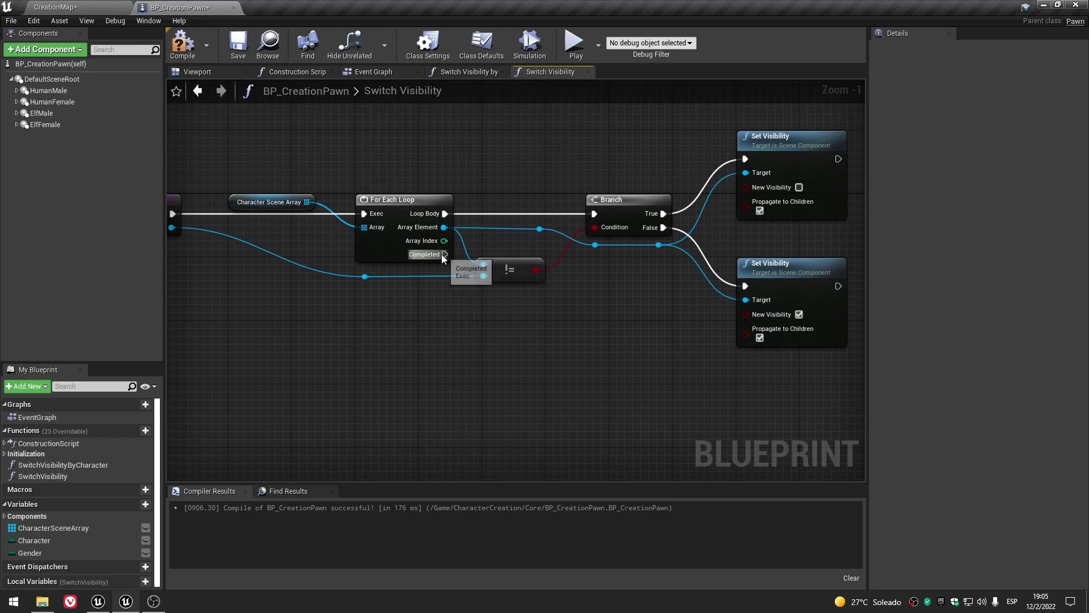
drag(445, 255, 502, 342)
text(return)
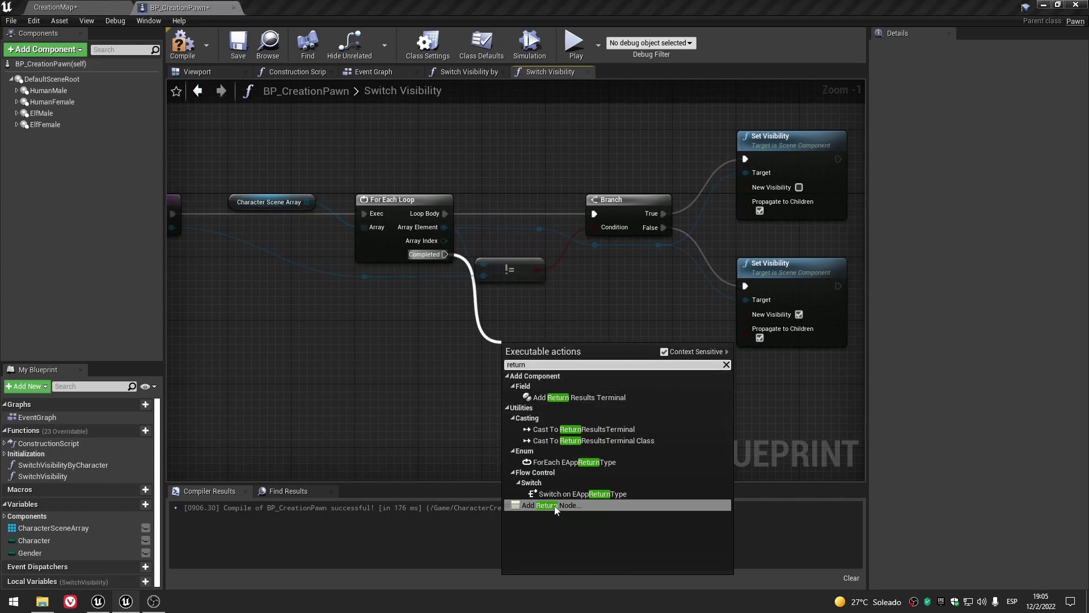
click(556, 510)
scroll(501, 329, down, 3)
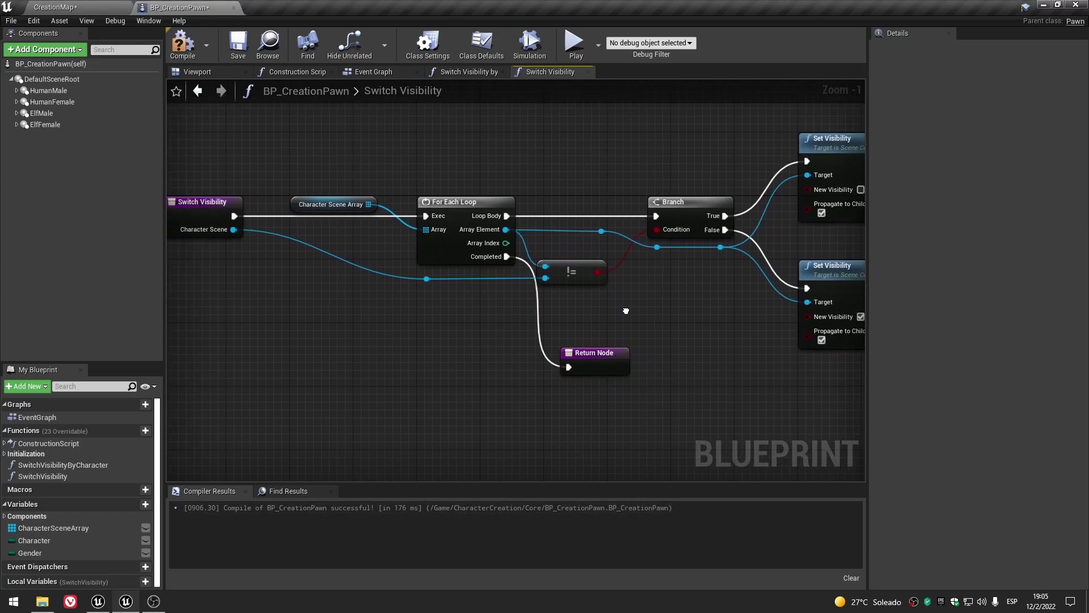
scroll(500, 329, up, 1)
right_drag(437, 189, 389, 195)
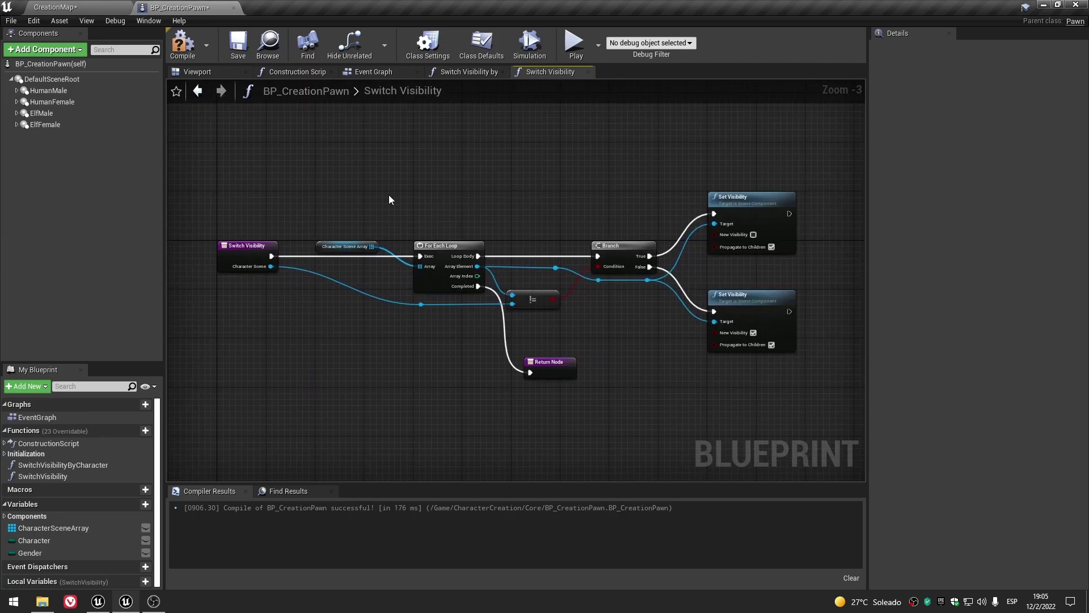
Step: Move the Character Scene Array getter below the entry node
drag(832, 193, 365, 348)
scroll(598, 291, up, 3)
right_drag(598, 292, 537, 352)
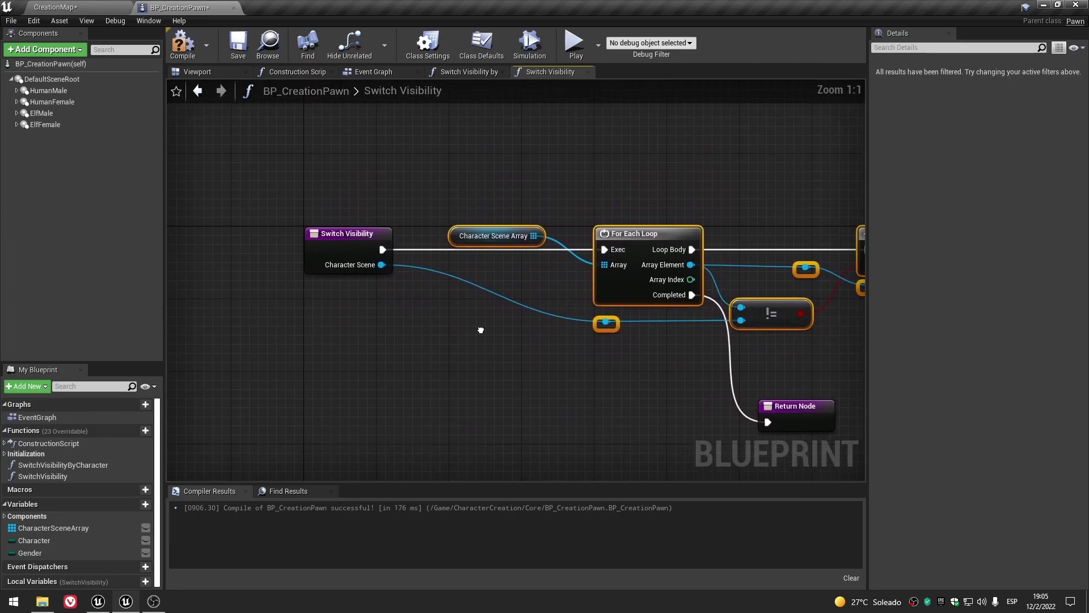
mouse_move(456, 248)
mouse_down()
mouse_move(369, 314)
mouse_move(328, 318)
mouse_up()
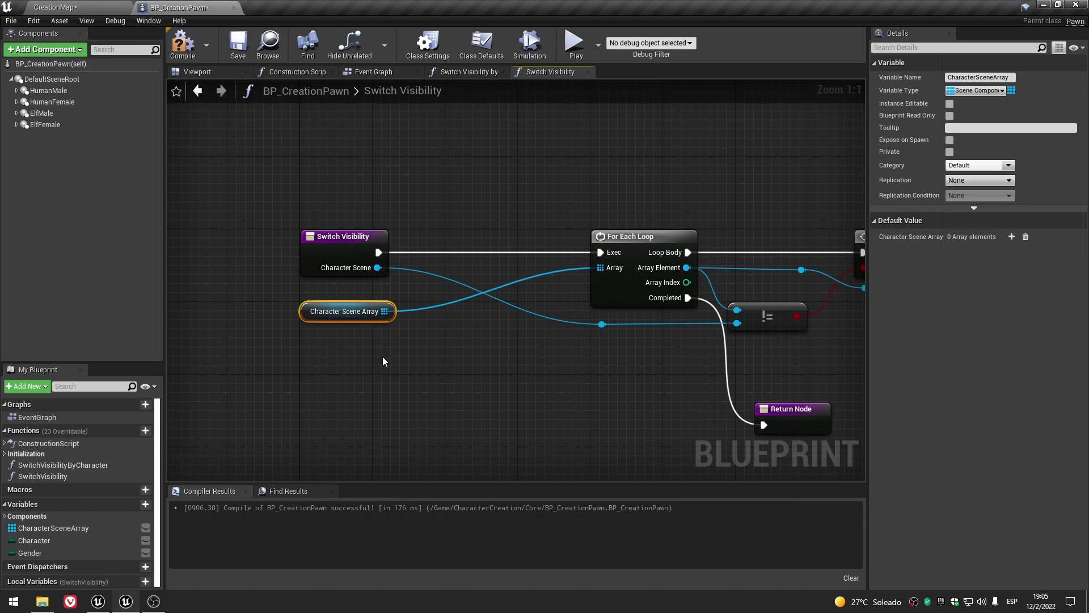
scroll(383, 361, down, 3)
right_drag(423, 382, 375, 380)
drag(352, 182, 747, 342)
right_drag(382, 371, 541, 361)
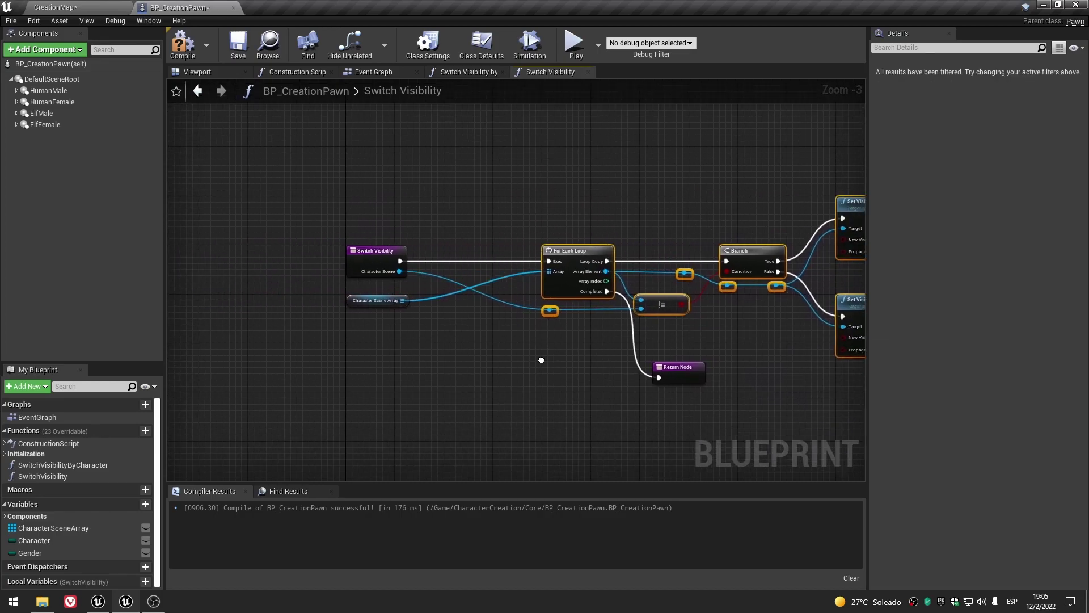
scroll(567, 346, up, 3)
right_drag(596, 212, 448, 204)
click(592, 405)
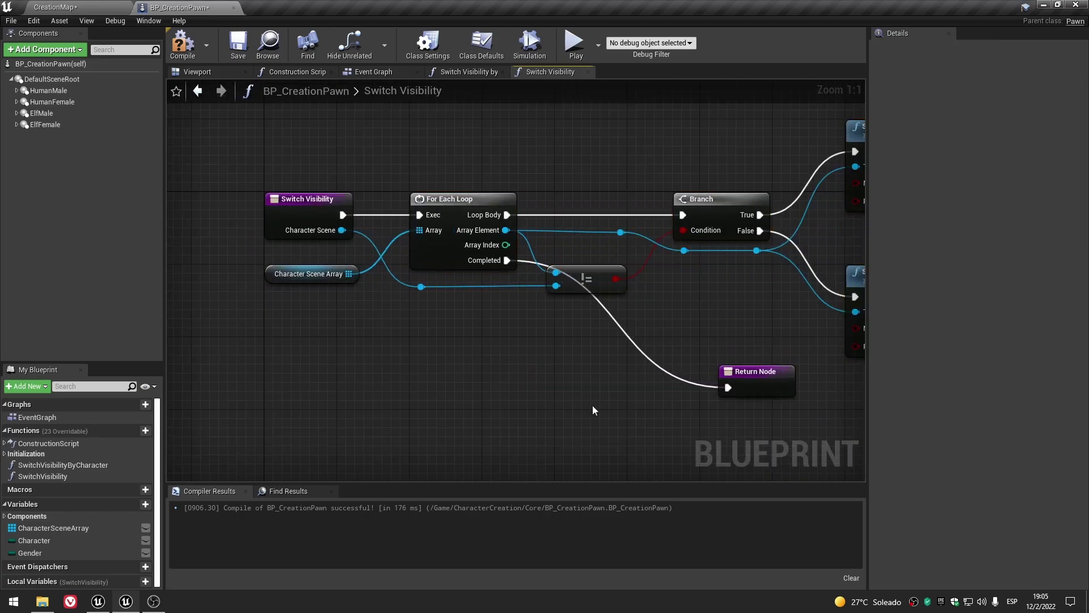
scroll(567, 340, down, 1)
scroll(568, 340, up, 1)
right_drag(592, 405, 532, 278)
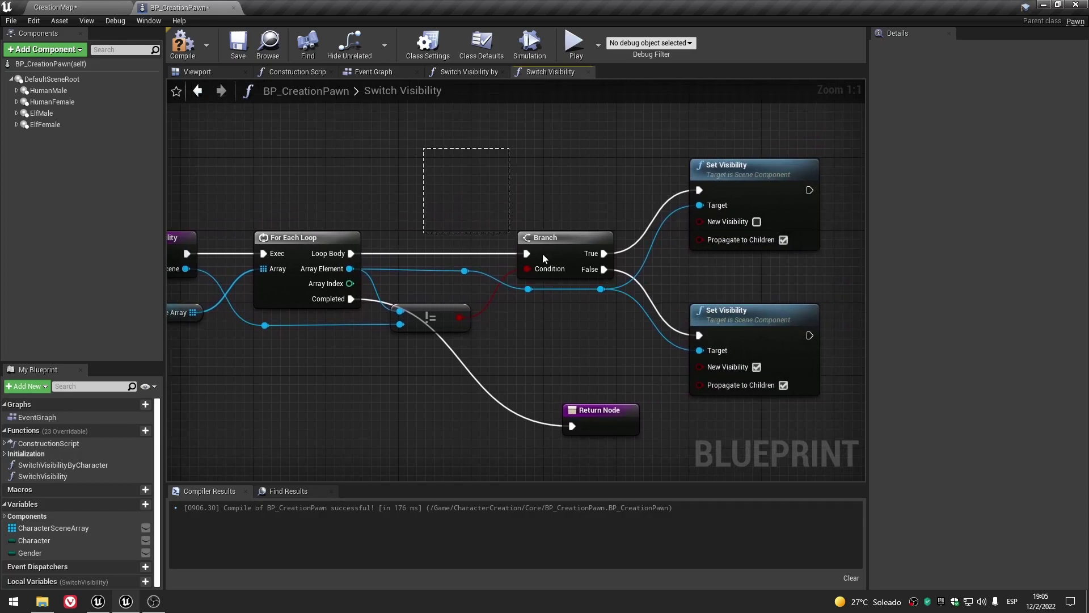
Step: Shift the Branch, != and Set Visibility nodes right and move the Return Node up-left
drag(542, 253, 820, 345)
drag(432, 318, 503, 318)
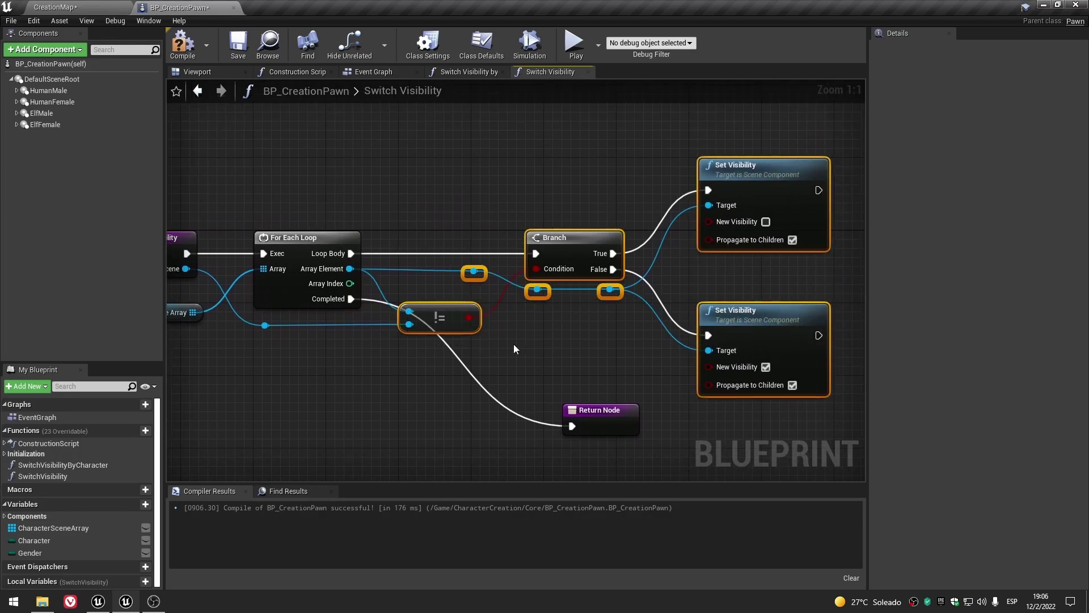
drag(599, 356, 624, 353)
click(594, 351)
right_drag(585, 361, 697, 348)
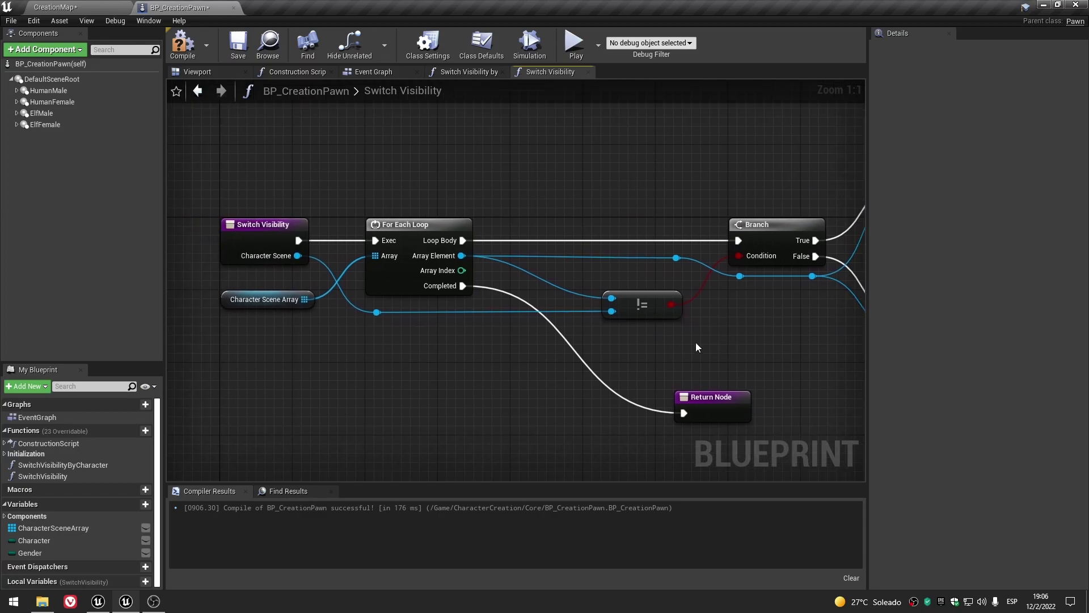
drag(376, 313, 377, 304)
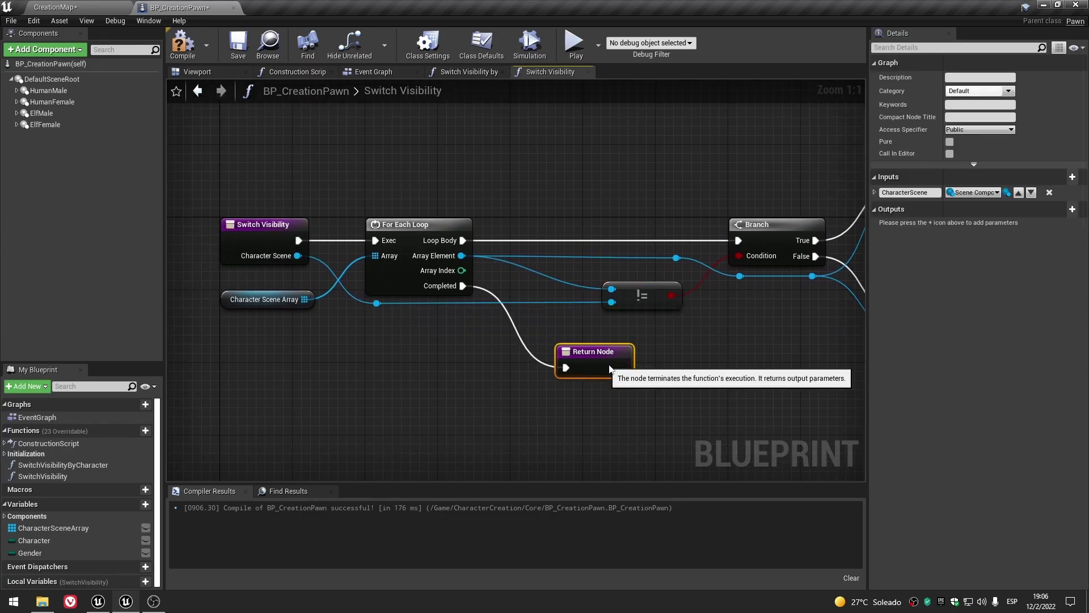
drag(720, 400, 629, 373)
mouse_move(732, 333)
right_down()
mouse_move(665, 367)
mouse_move(528, 349)
right_up()
drag(435, 180, 704, 340)
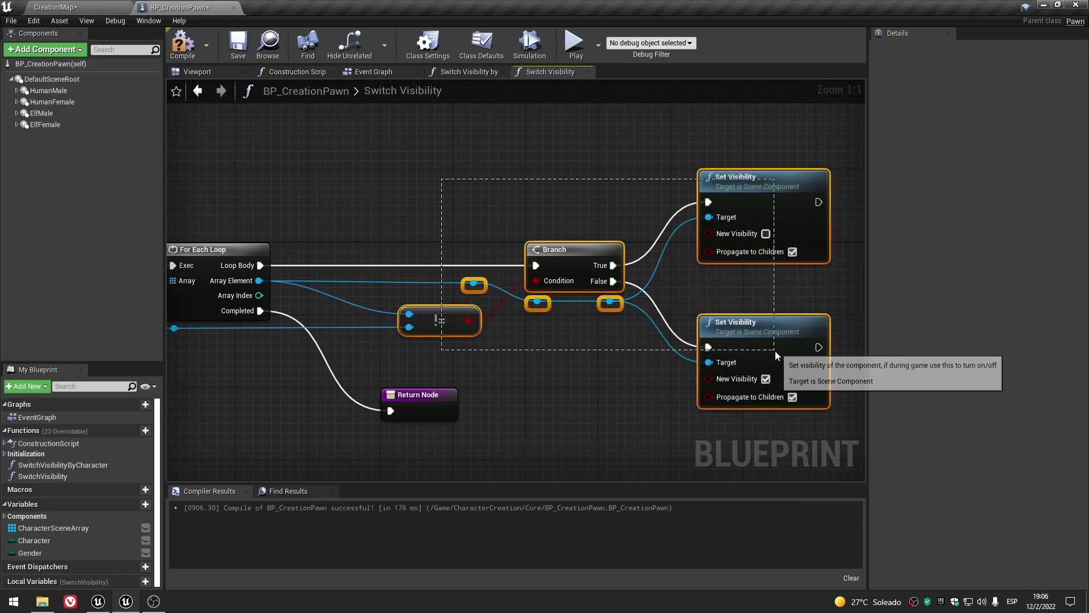
drag(536, 300, 518, 301)
click(517, 181)
mouse_move(516, 180)
mouse_down()
mouse_move(604, 328)
mouse_move(582, 301)
mouse_up()
drag(658, 163, 823, 414)
right_drag(216, 408, 419, 390)
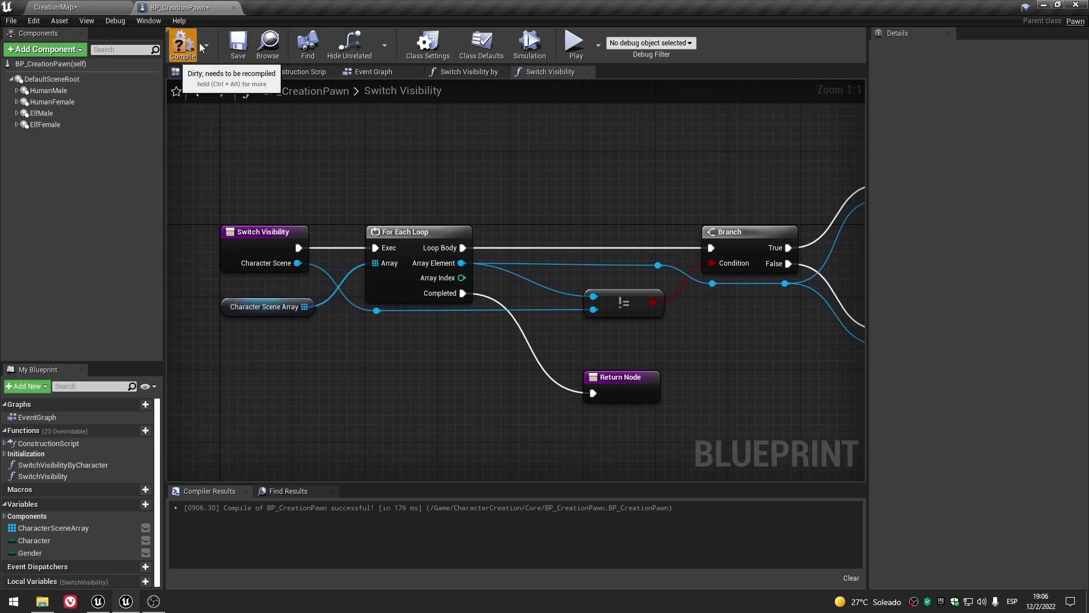
Step: Compile and save BP_CreationPawn, then close the Switch Visibility graph tab
click(183, 46)
click(238, 46)
click(588, 71)
scroll(575, 182, down, 1)
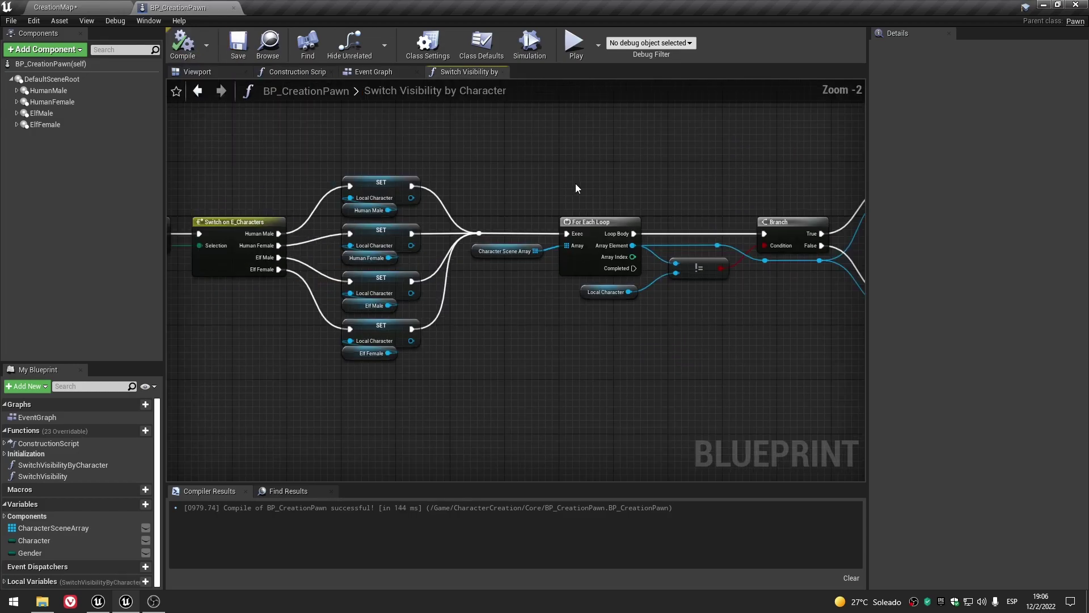
right_drag(575, 183, 439, 219)
scroll(439, 220, down, 2)
scroll(647, 209, up, 2)
scroll(642, 202, down, 1)
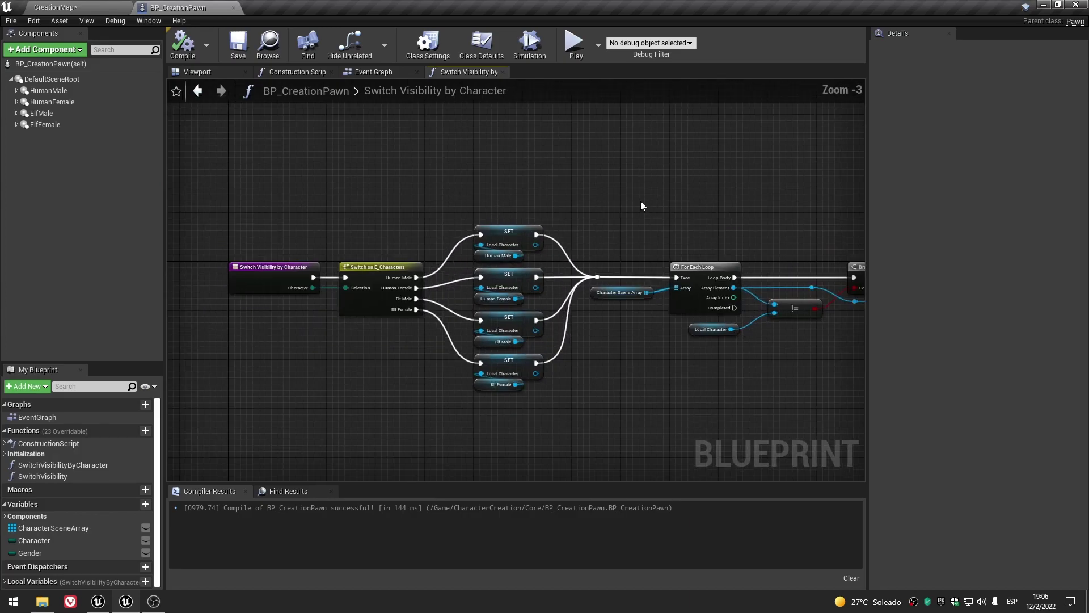
click(551, 202)
right_drag(550, 202, 430, 181)
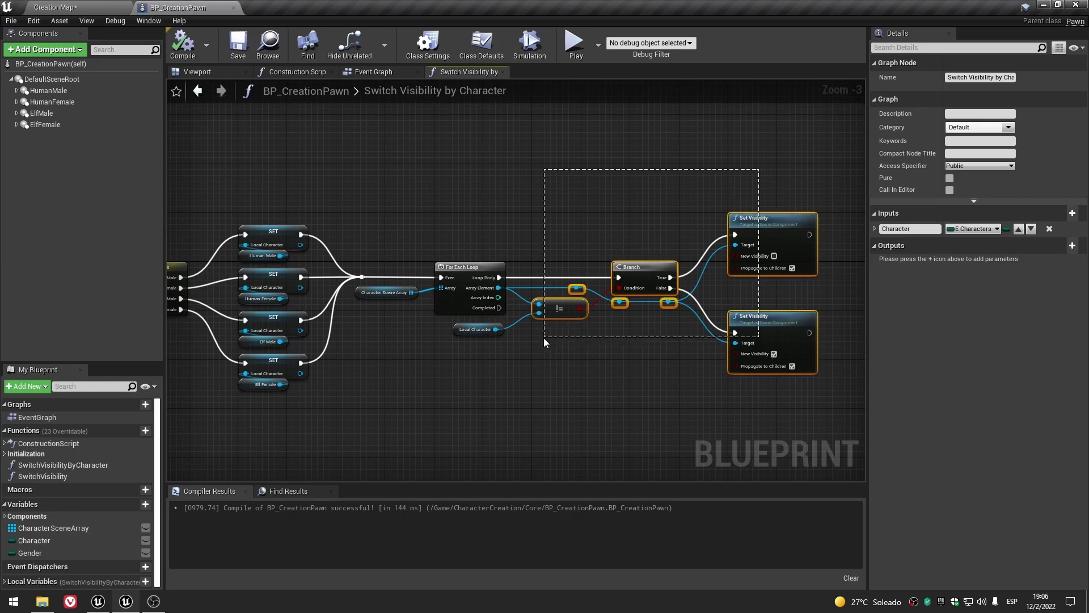
Step: Delete the For Each Loop, Branch, != and Set Visibility nodes
drag(547, 341, 400, 318)
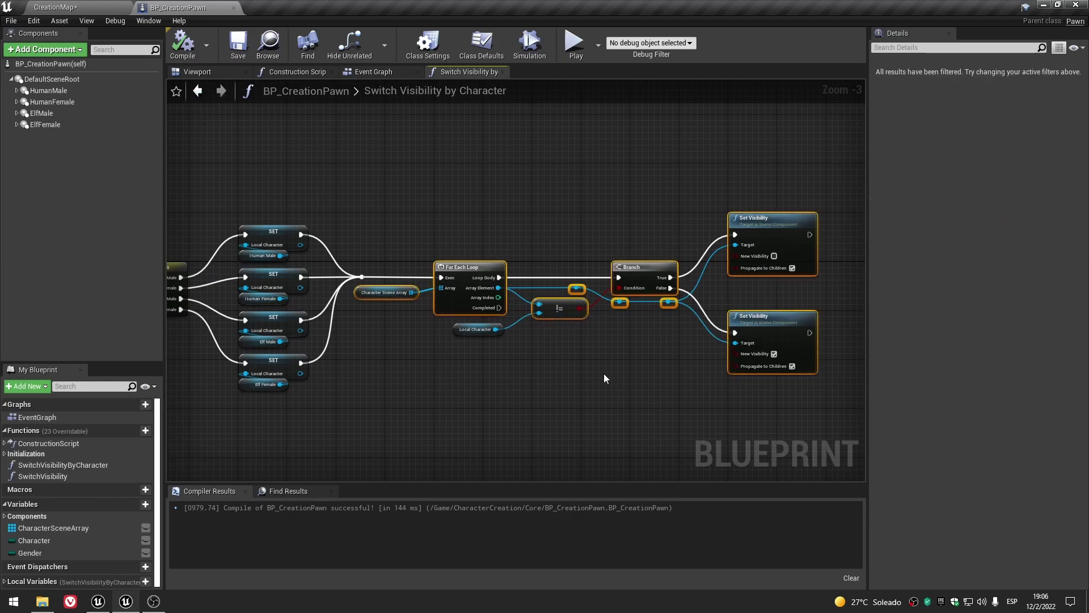
key(Delete)
right_drag(512, 356, 572, 359)
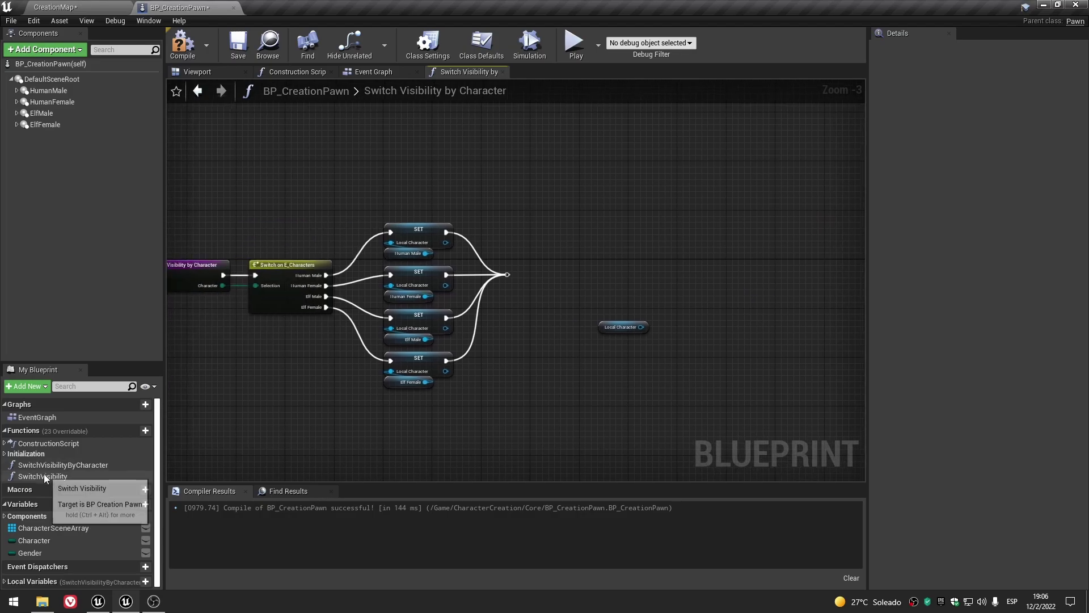
Step: Place a Switch Visibility function call to the right of the SET nodes
drag(43, 476, 685, 228)
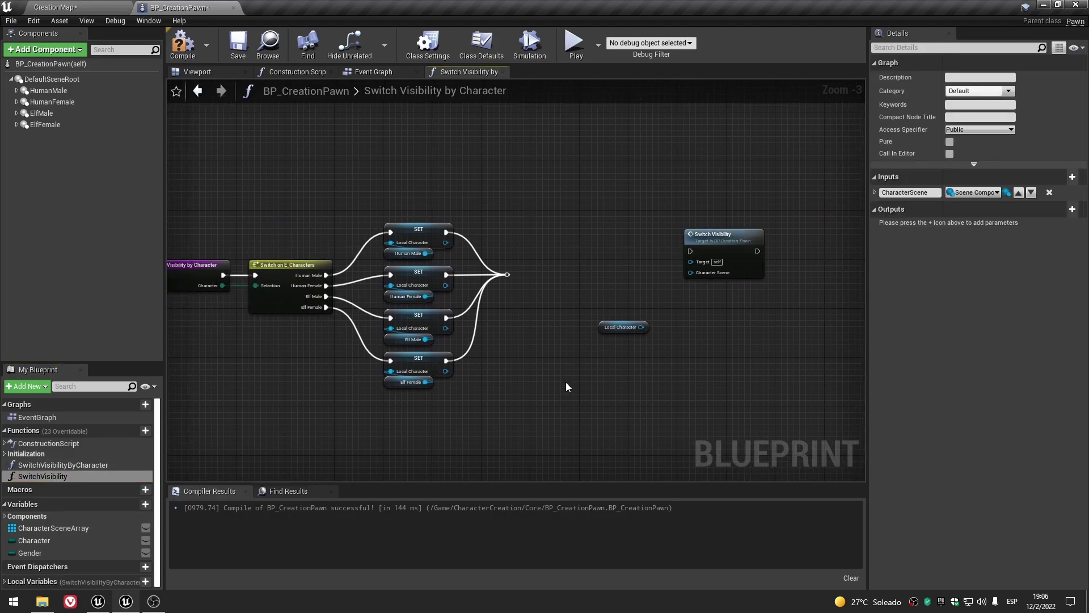
scroll(663, 271, up, 1)
drag(715, 218, 675, 226)
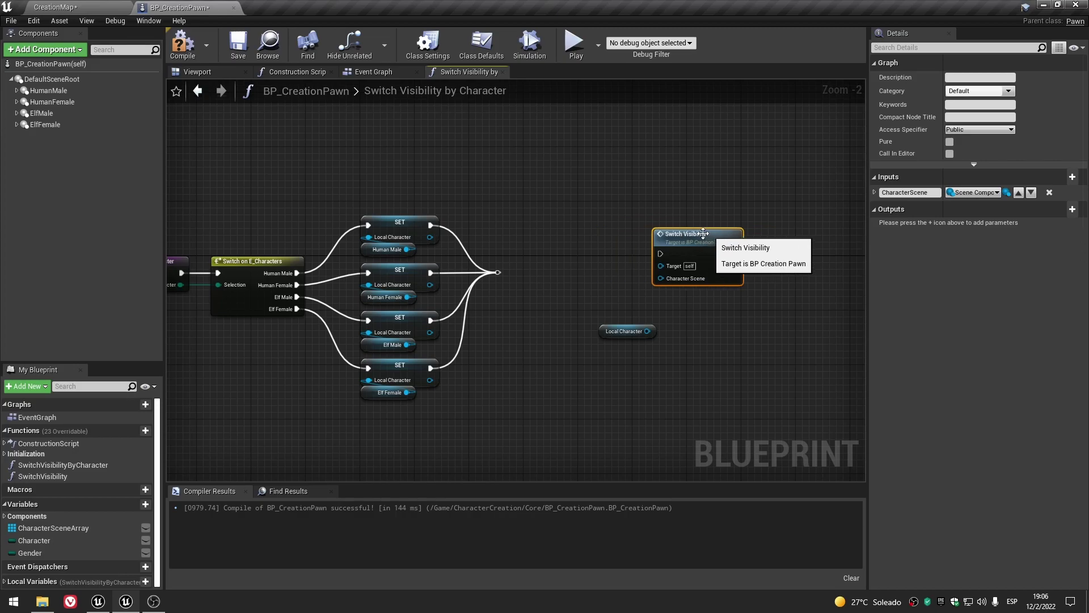
right_drag(557, 231, 639, 200)
scroll(639, 200, up, 2)
click(431, 183)
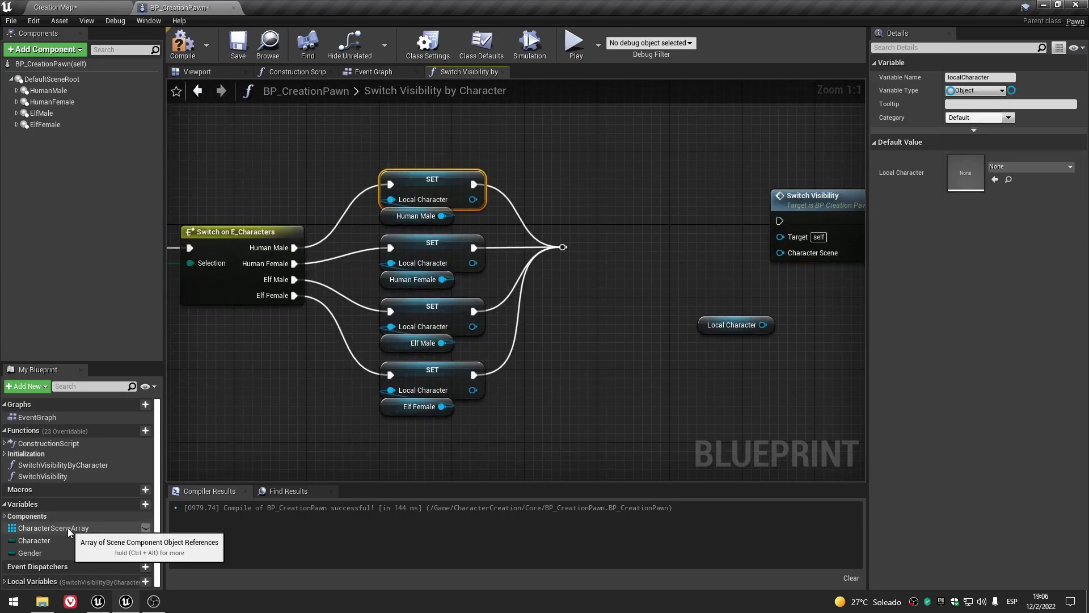
Step: Change localCharacter's type from Object to Scene Component Object Reference and confirm the change
click(4, 581)
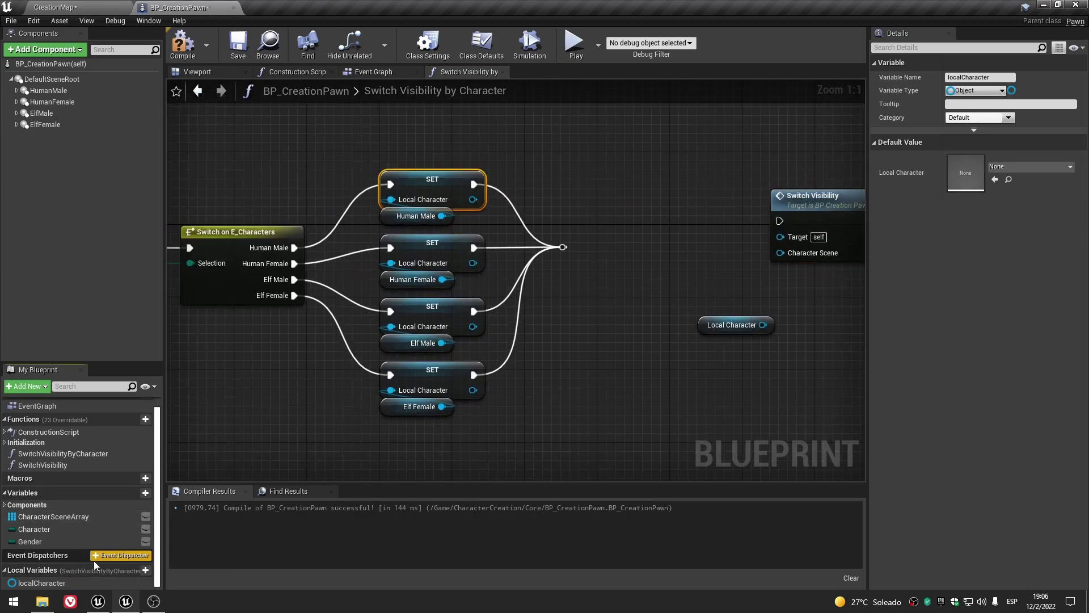
click(49, 584)
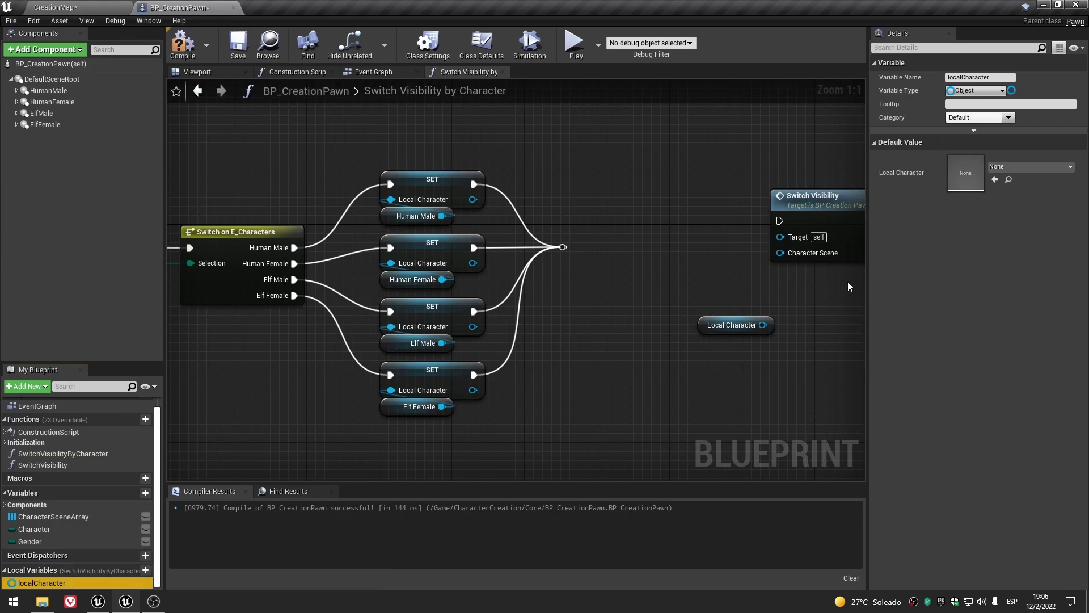
click(973, 90)
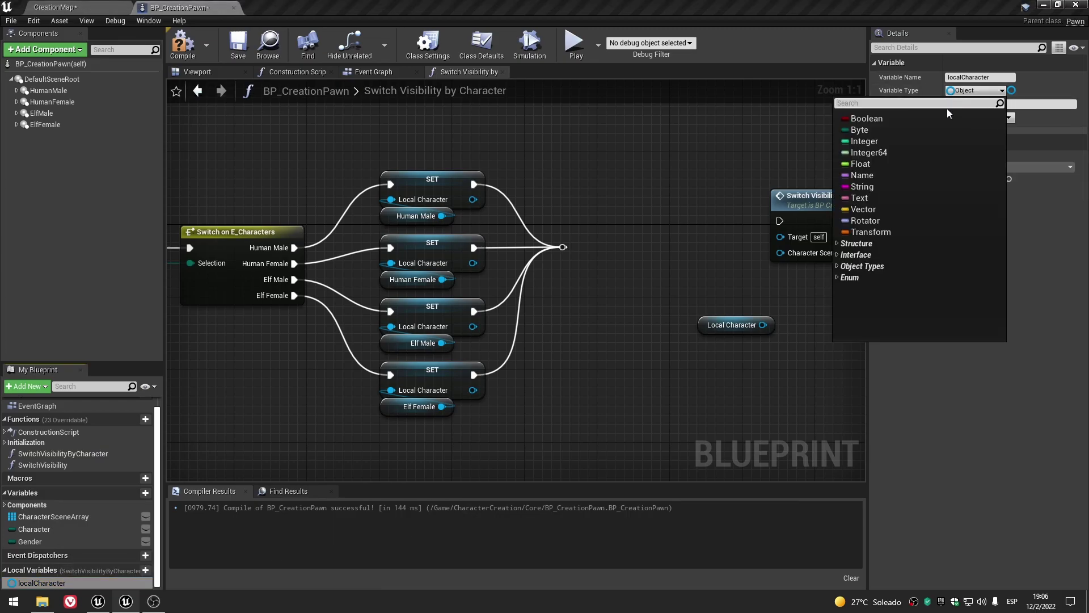
text(scene co)
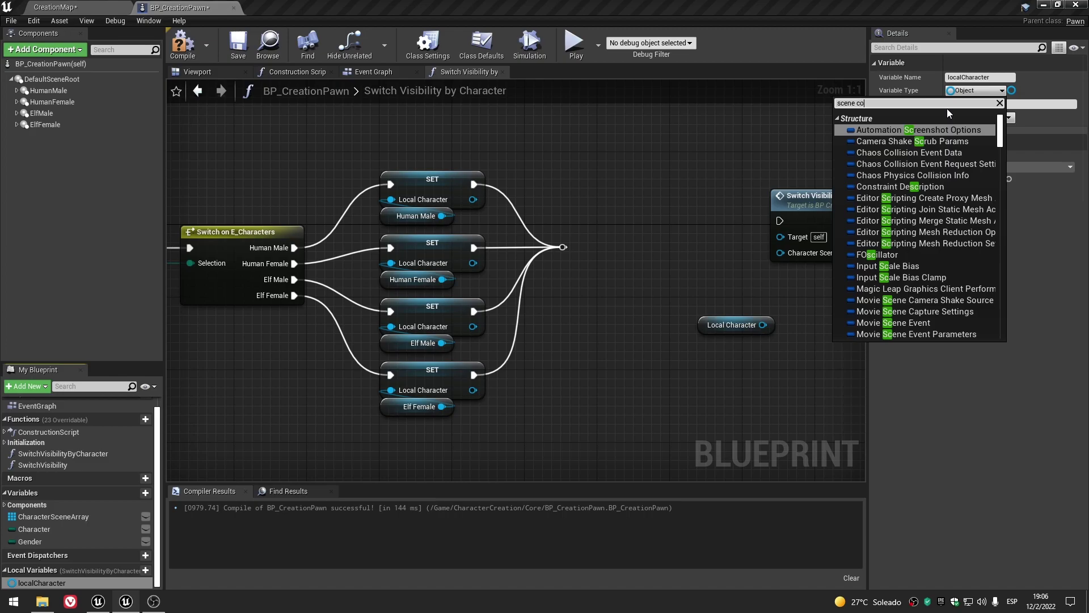
text(mponent)
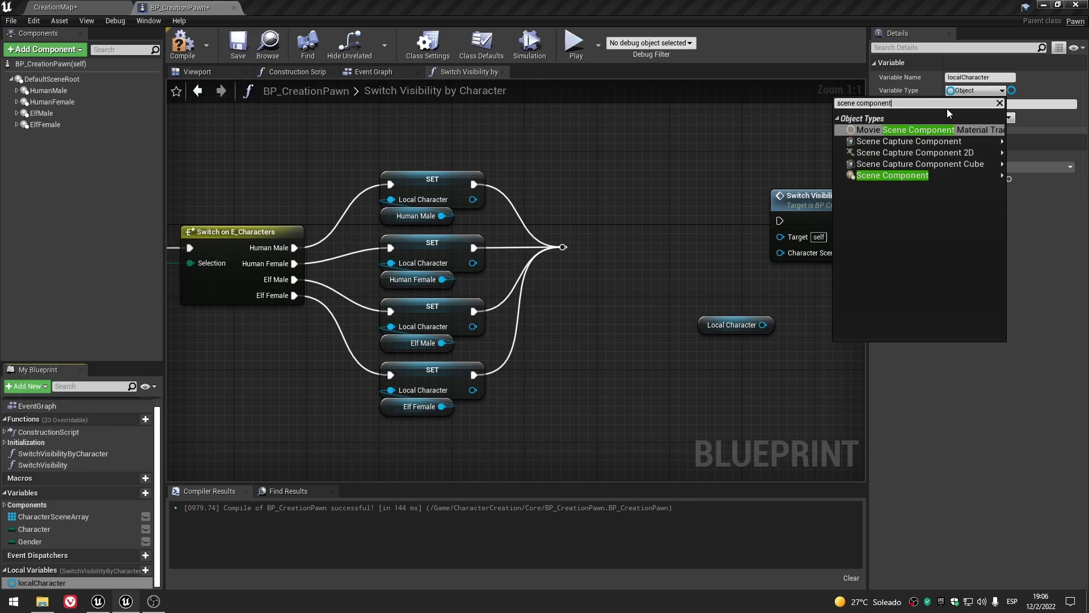
mouse_move(953, 174)
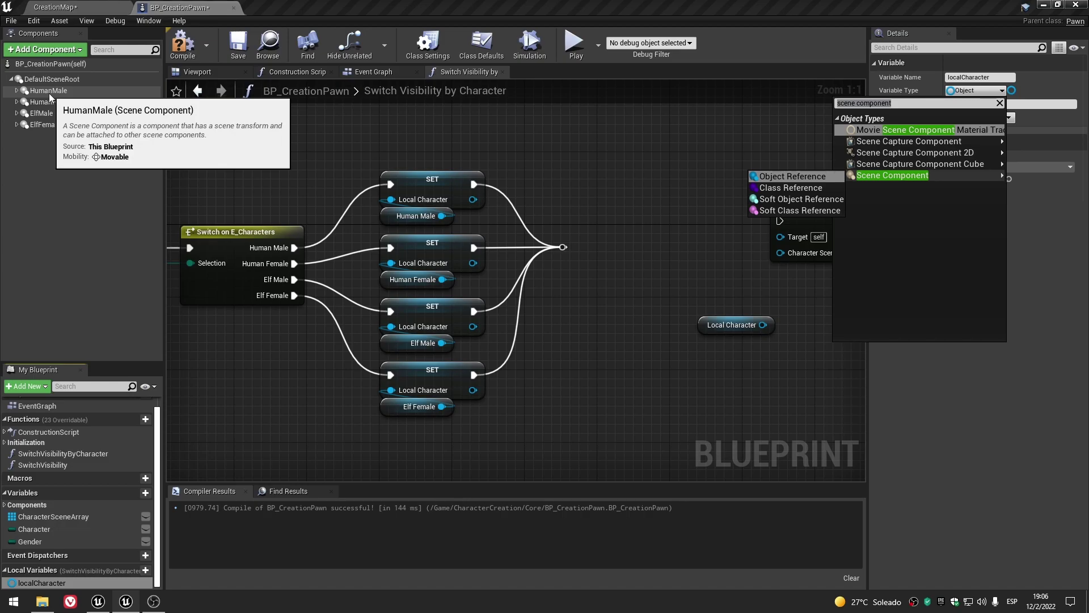
click(813, 177)
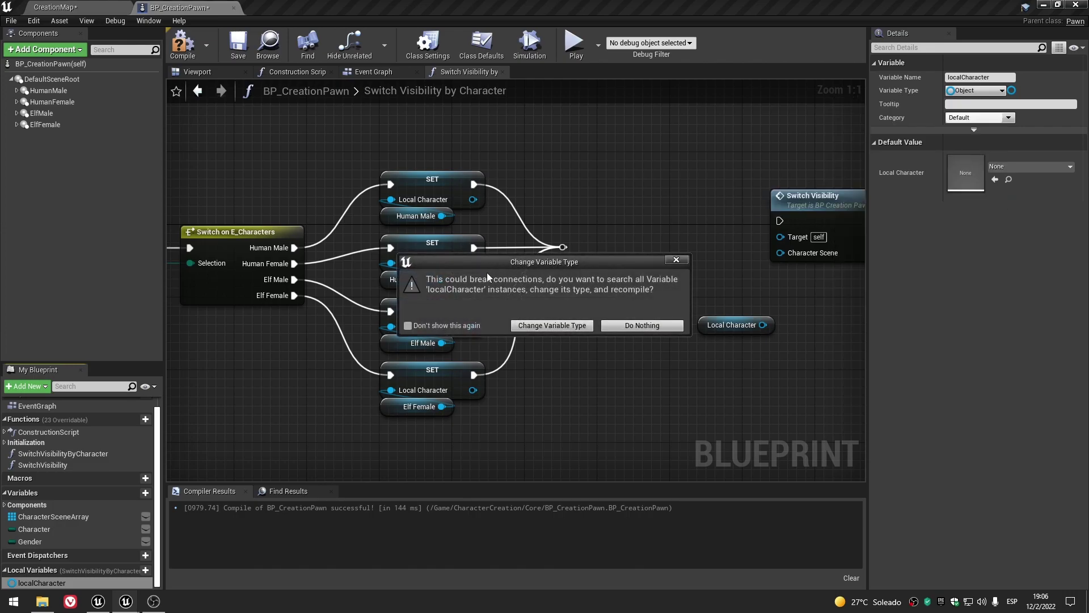
click(525, 327)
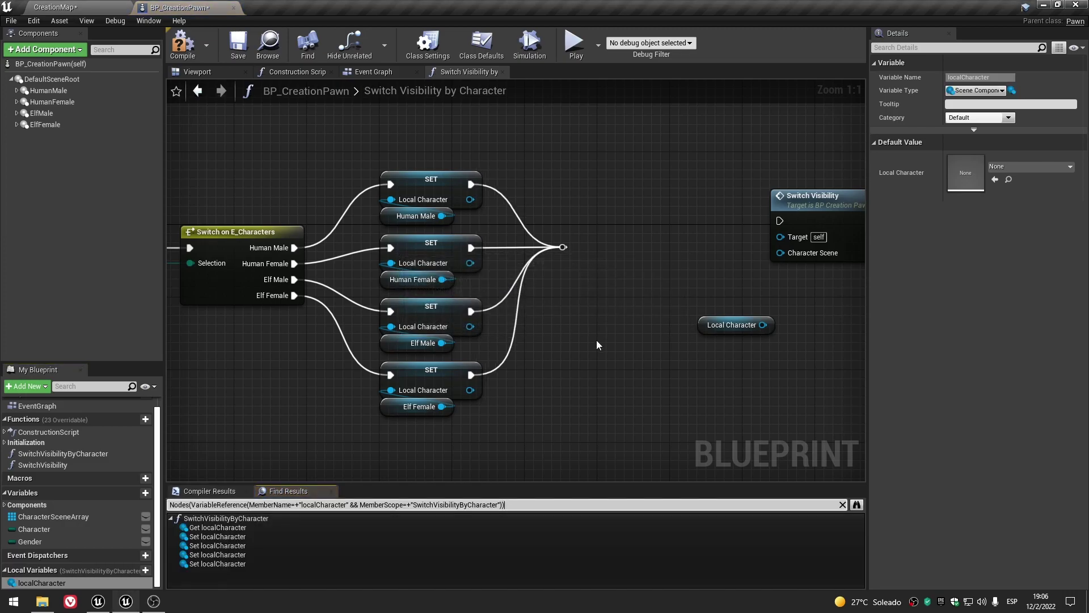
Step: Save the blueprint and wire Local Character into Switch Visibility's Character Scene input
click(235, 53)
right_drag(688, 200, 542, 193)
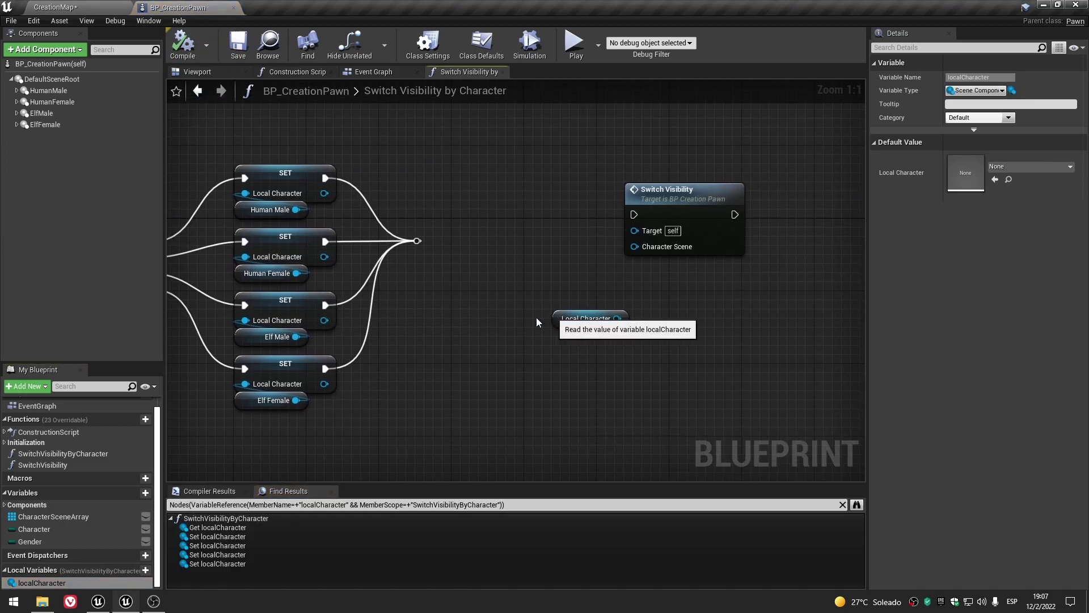
right_drag(440, 297, 501, 289)
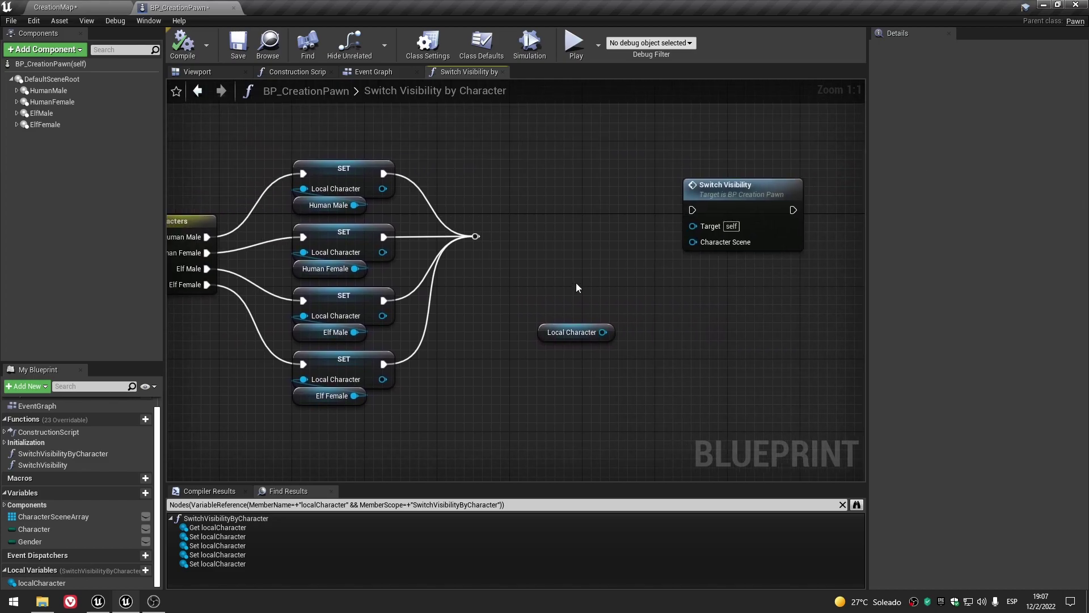
click(365, 236)
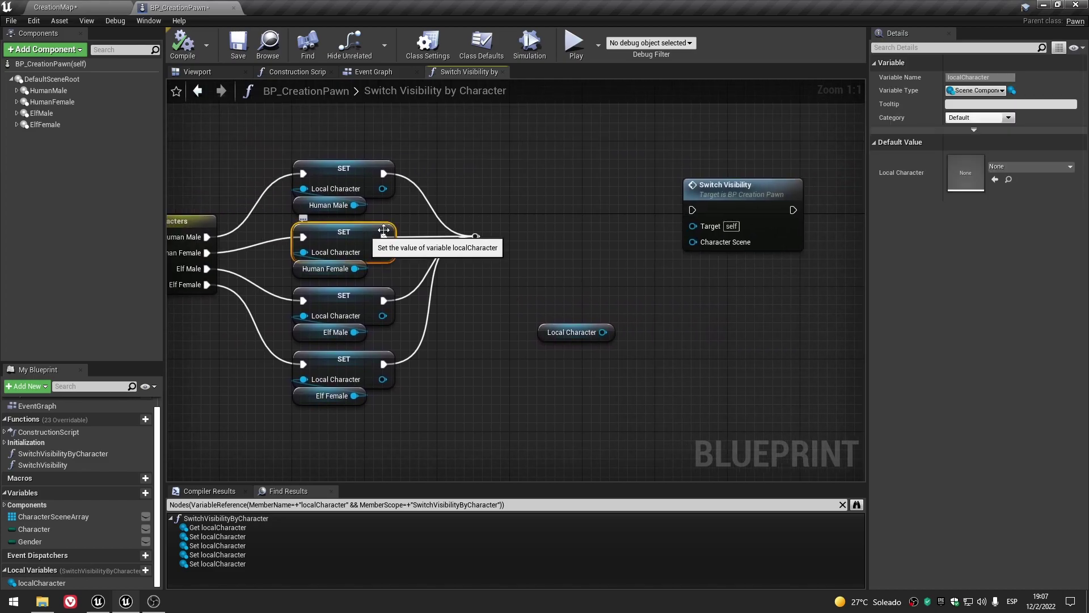
click(740, 194)
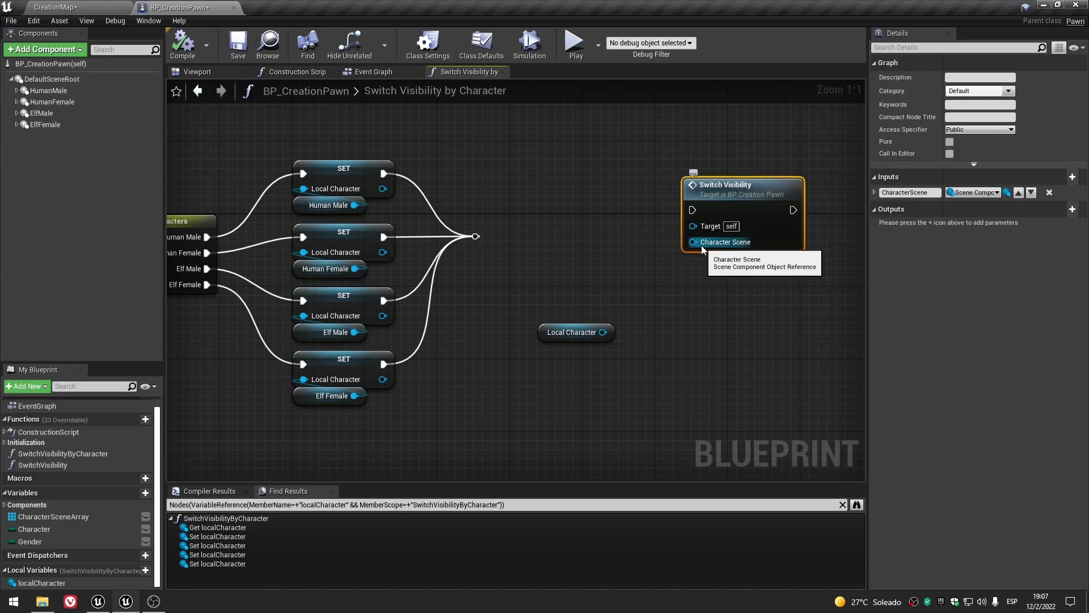
click(635, 303)
drag(601, 333, 645, 297)
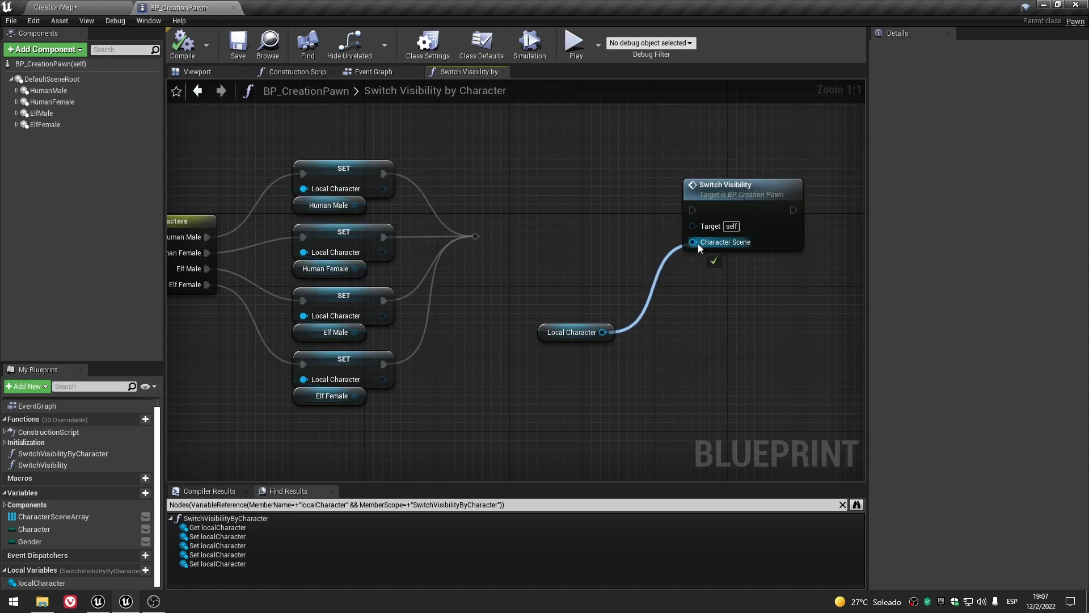
drag(698, 243, 698, 244)
Step: Place Local Character beside Switch Visibility and connect the reroute's execution wire to Switch Visibility
right_drag(572, 268, 553, 275)
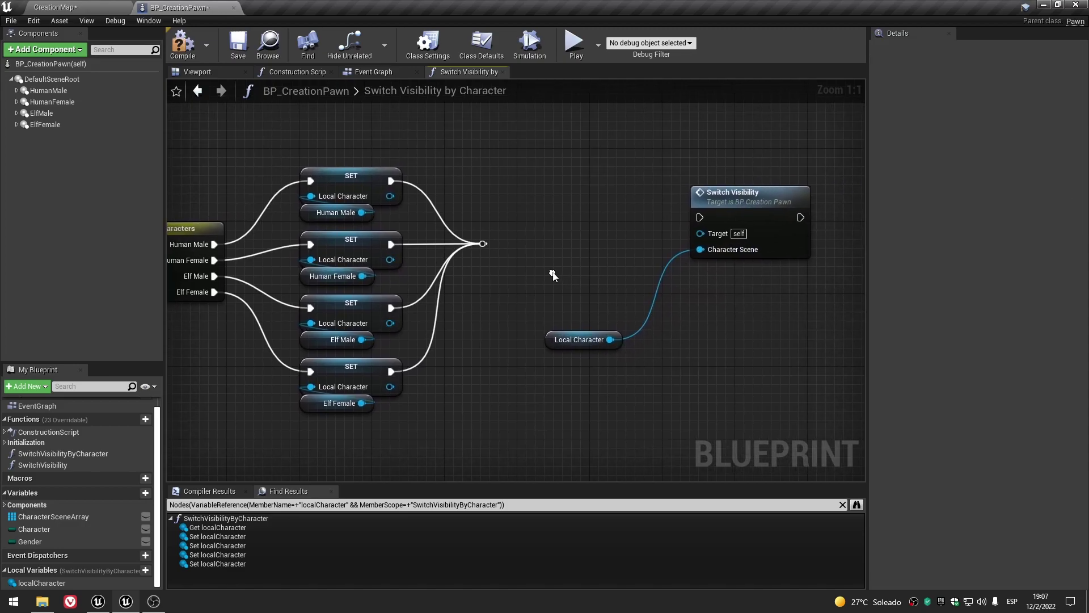
drag(743, 194, 716, 220)
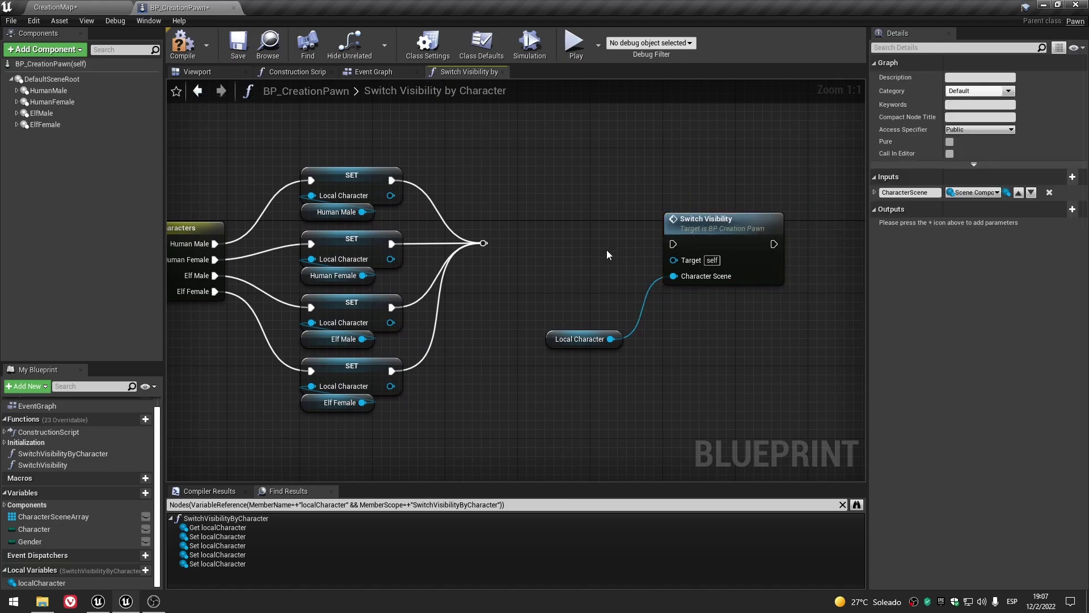
drag(549, 339, 566, 286)
click(550, 279)
key(Home)
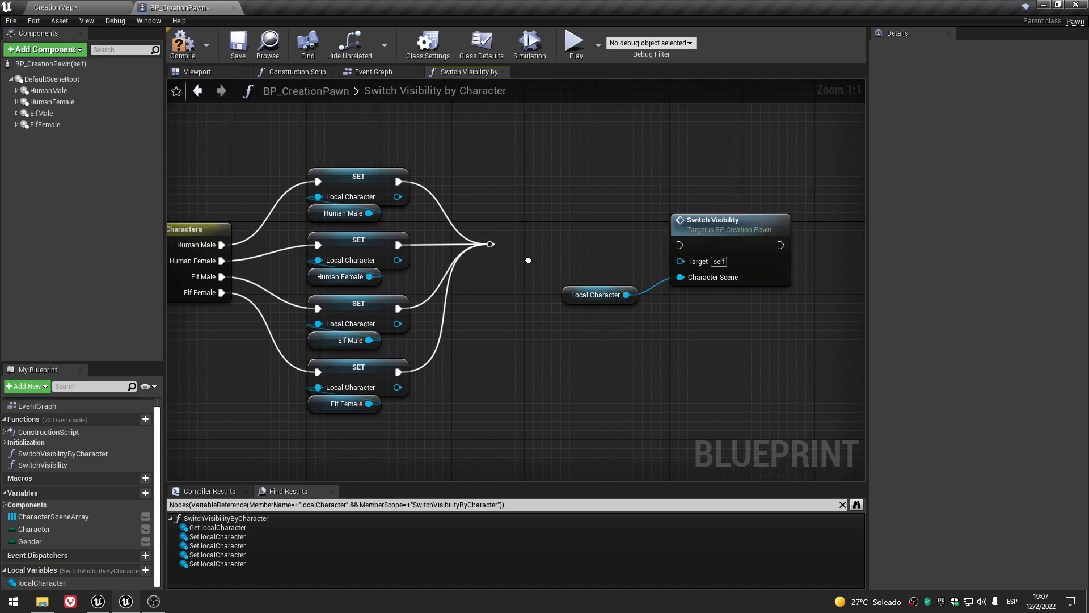
drag(552, 250, 658, 250)
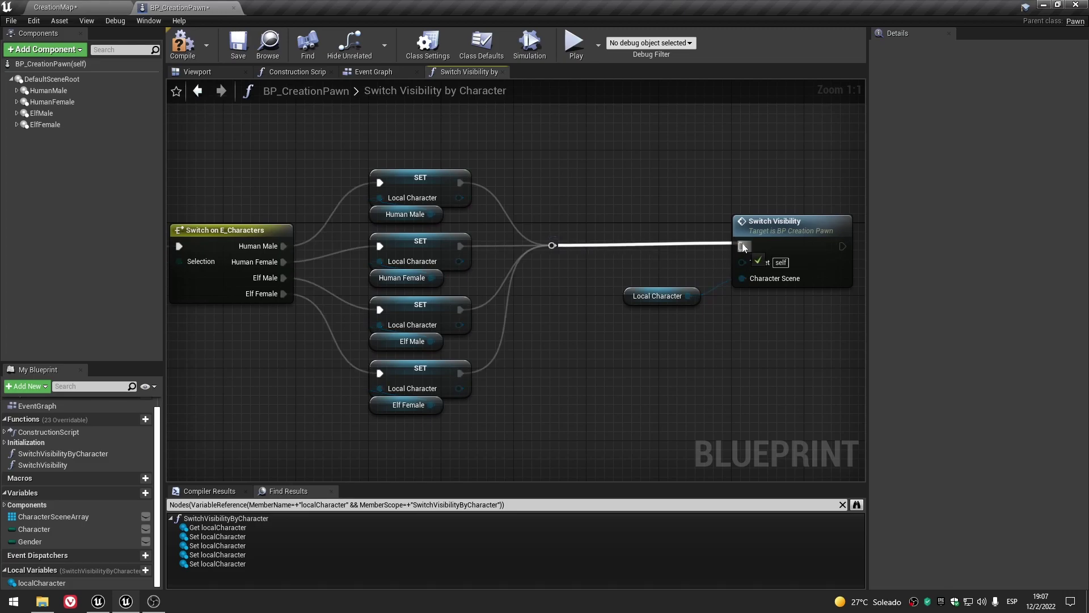
drag(743, 248, 744, 248)
Step: Move Switch Visibility and Local Character closer to the SET nodes, then select the Switch Visibility call
drag(632, 203, 752, 318)
drag(739, 264, 664, 265)
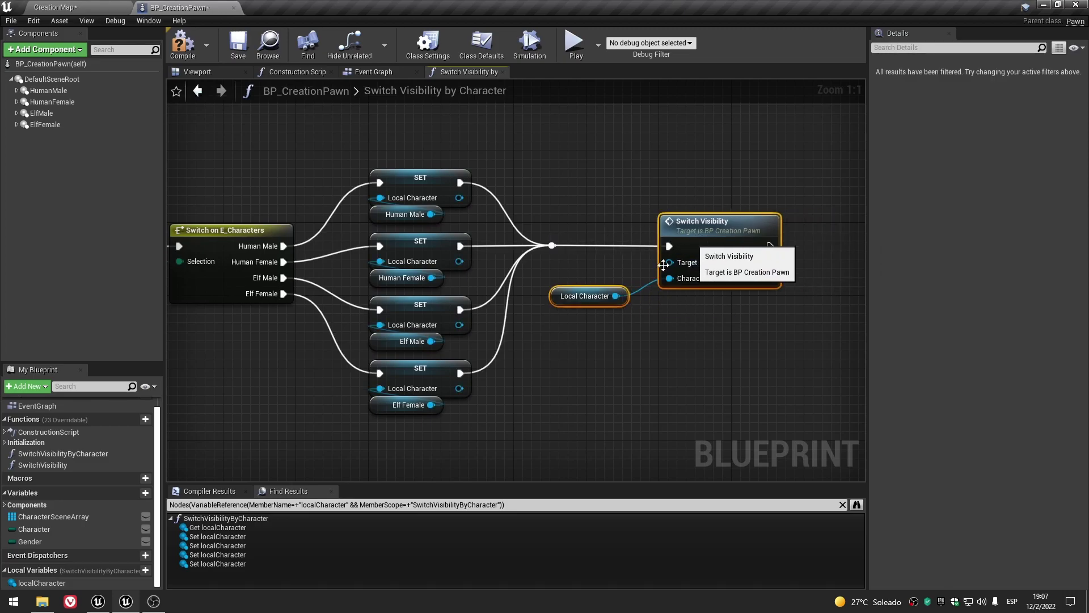
click(587, 295)
scroll(591, 294, down, 2)
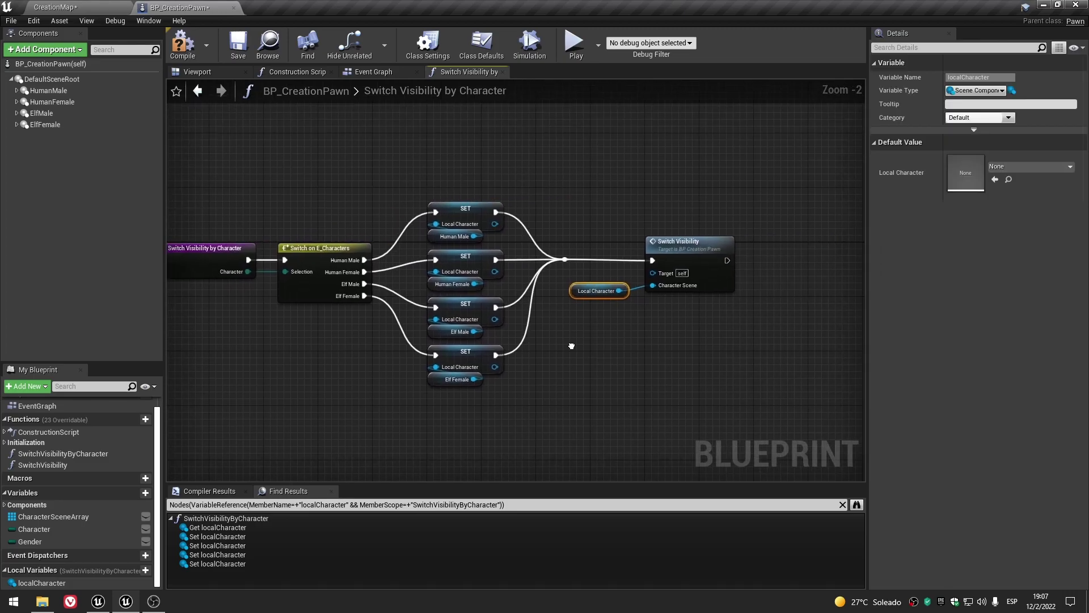
click(591, 350)
scroll(567, 244, down, 2)
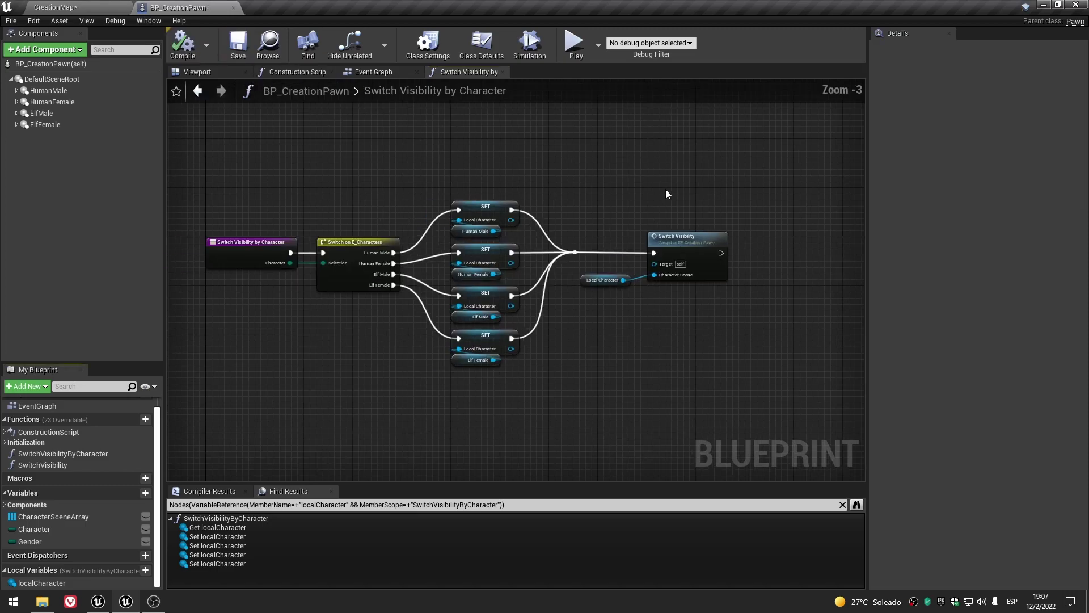
mouse_move(665, 189)
right_down()
mouse_move(423, 204)
mouse_move(668, 218)
right_up()
scroll(547, 317, up, 4)
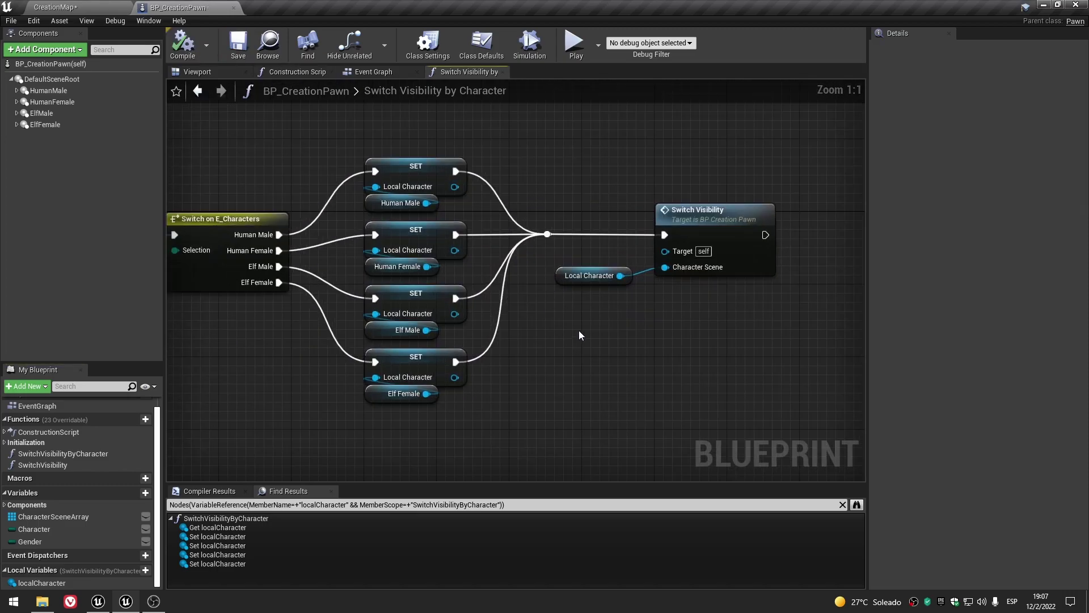
scroll(579, 335, down, 1)
scroll(579, 334, down, 1)
scroll(595, 336, up, 1)
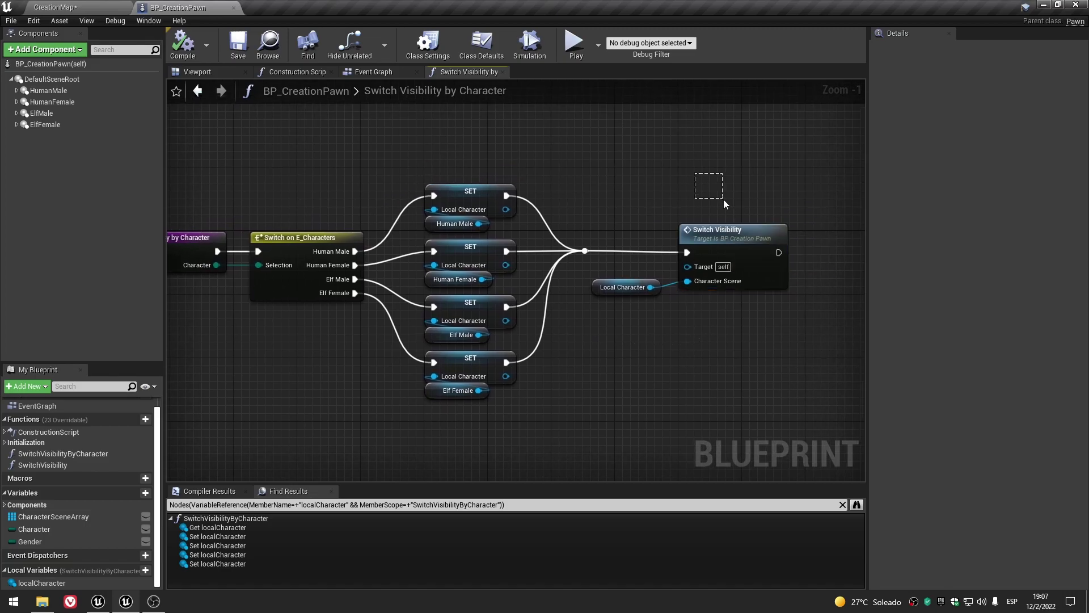
drag(723, 199, 746, 227)
Step: In Switch Visibility's graph, move the Return Node up-left and the Character Scene Array up, then close it
double_click(746, 229)
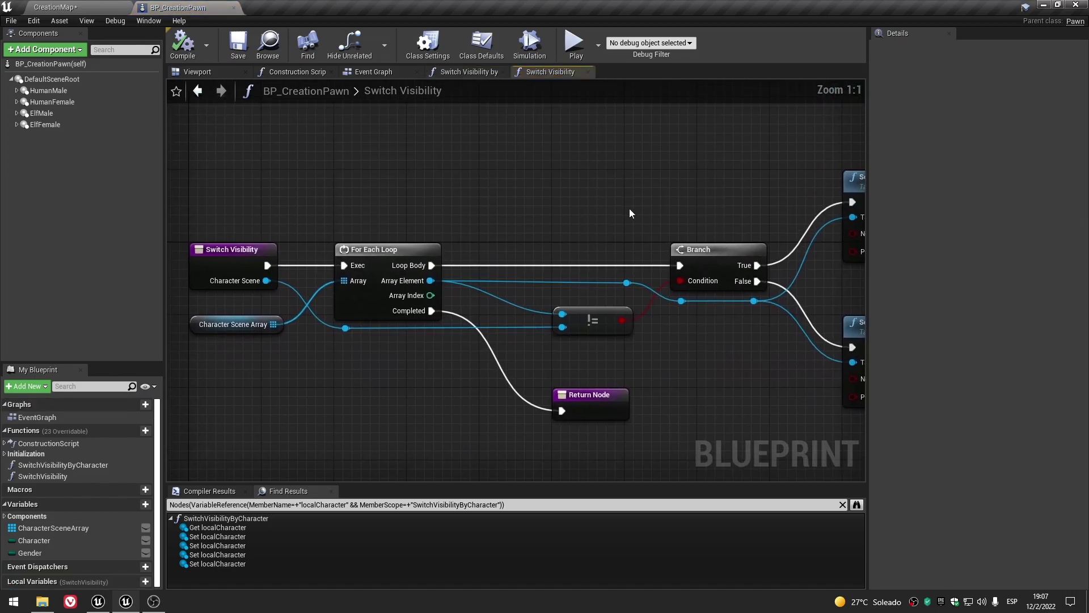
scroll(450, 331, down, 2)
scroll(450, 331, up, 1)
click(553, 343)
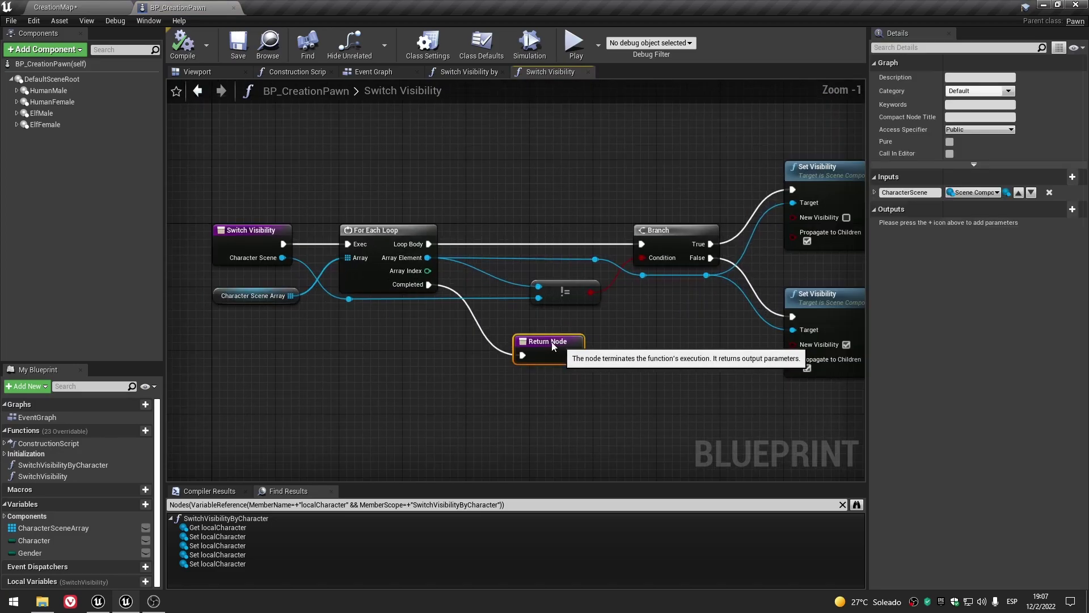
drag(552, 345, 518, 330)
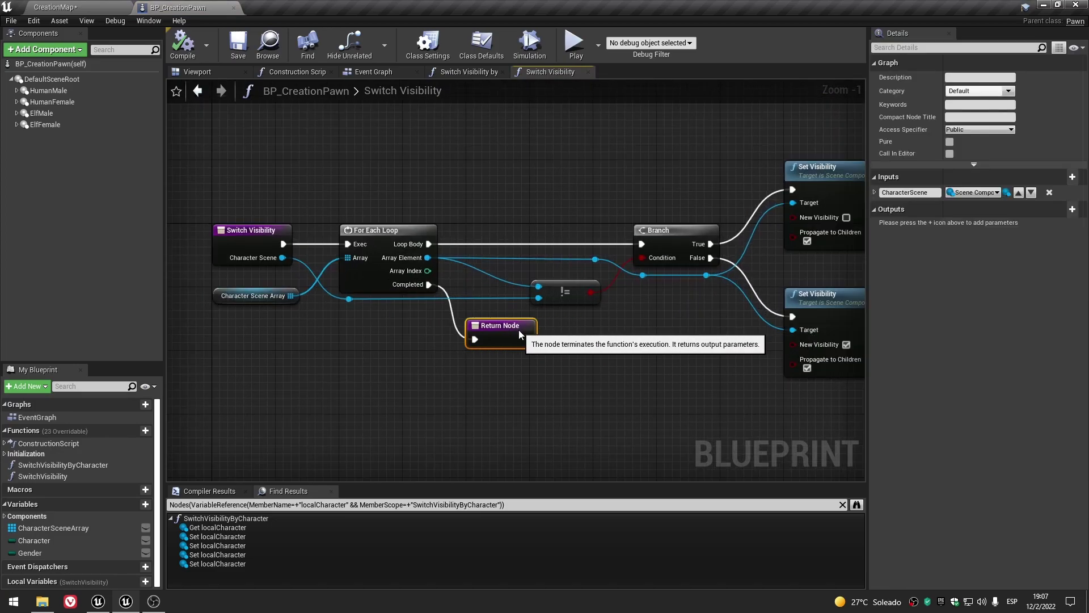
right_drag(642, 339, 628, 346)
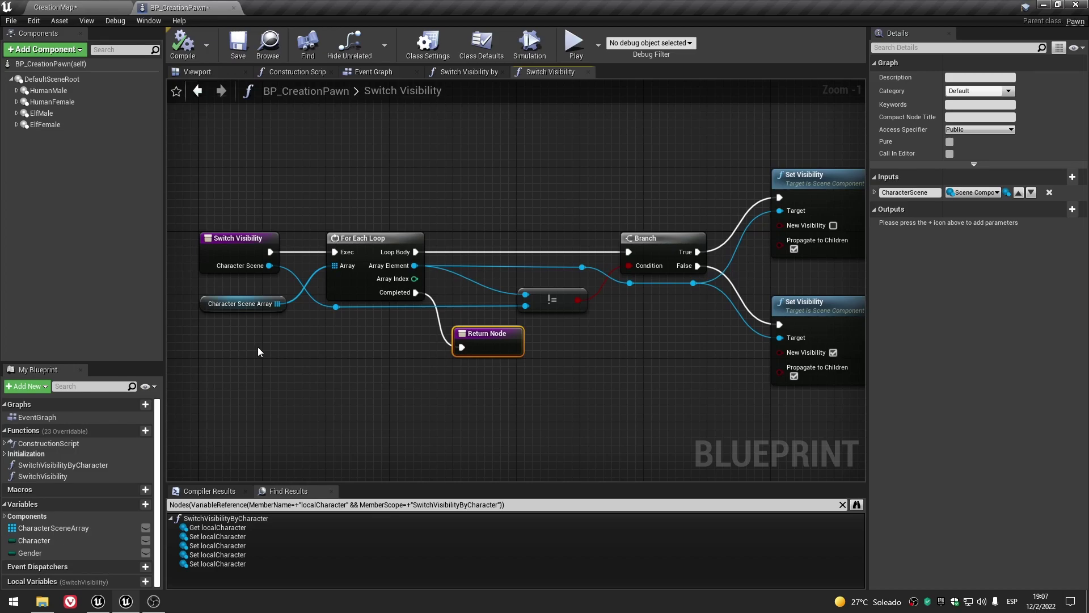
drag(256, 305, 255, 297)
click(480, 166)
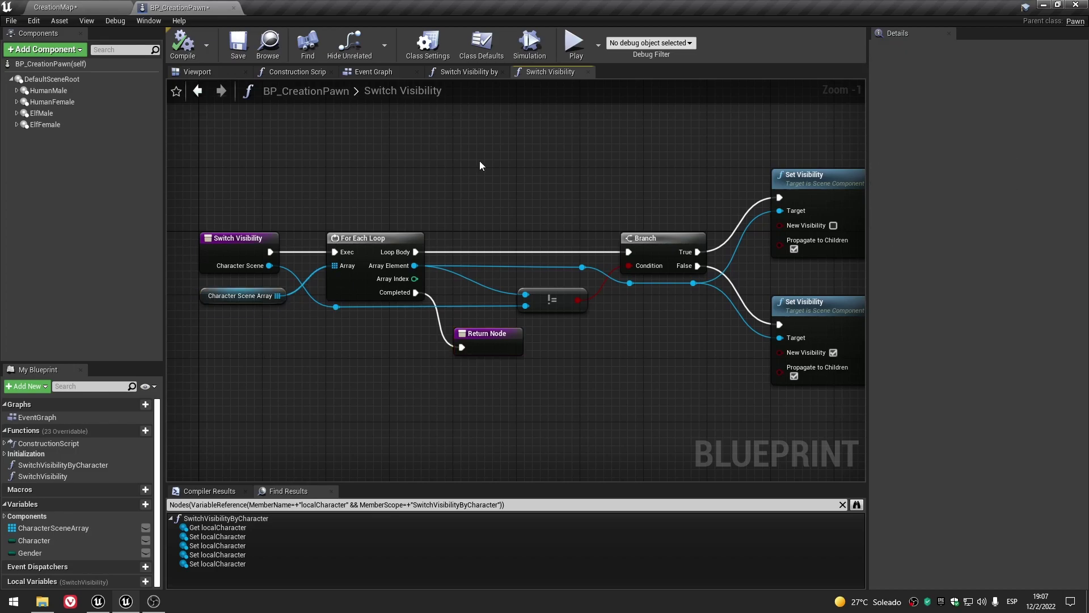
click(588, 72)
click(593, 288)
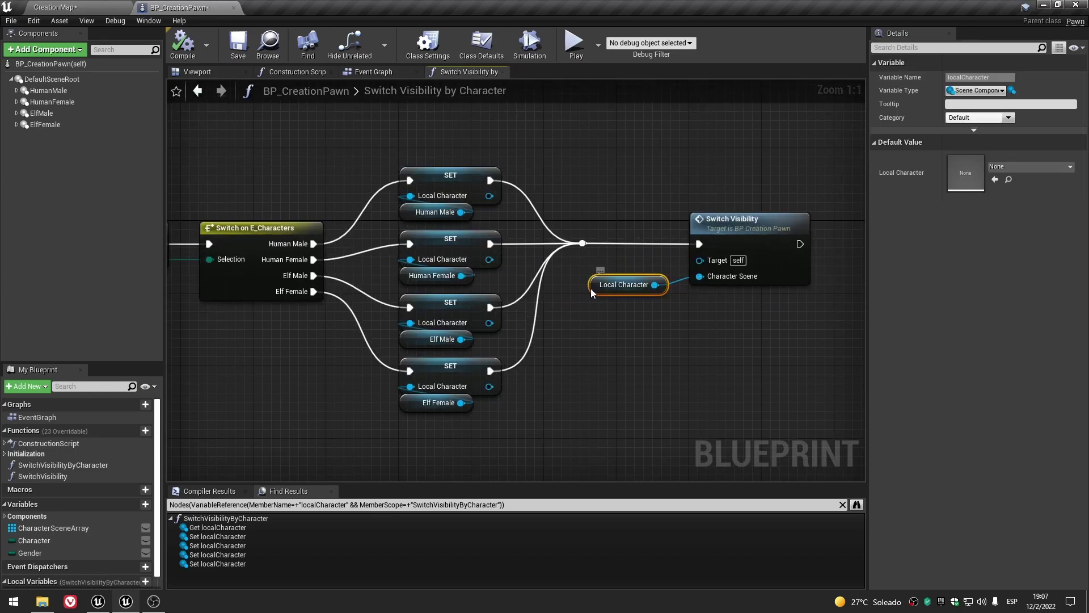
scroll(444, 168, down, 1)
right_drag(444, 168, 386, 171)
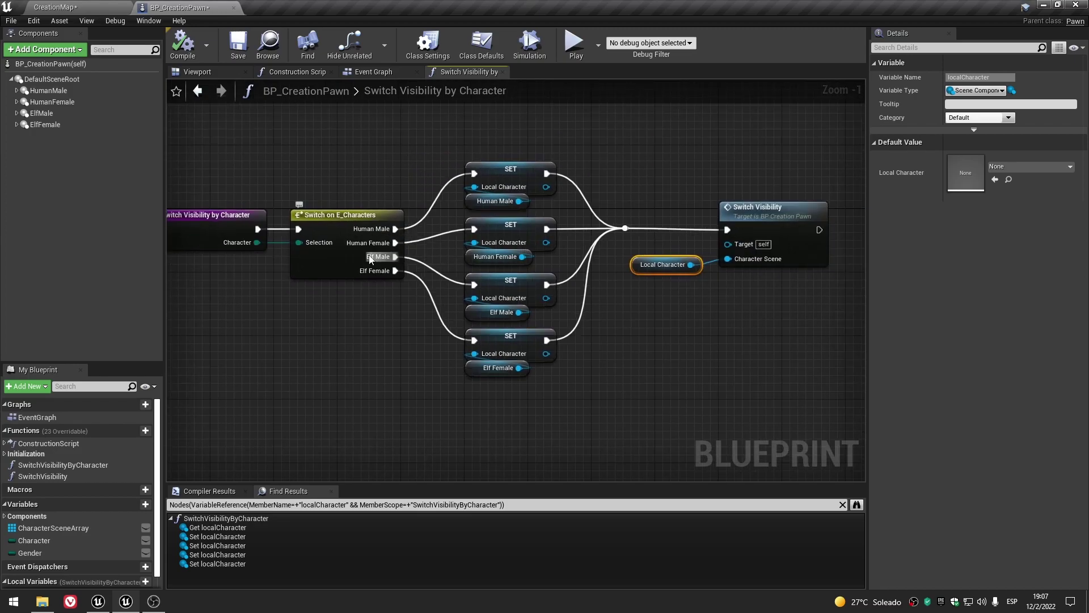
scroll(368, 235, up, 1)
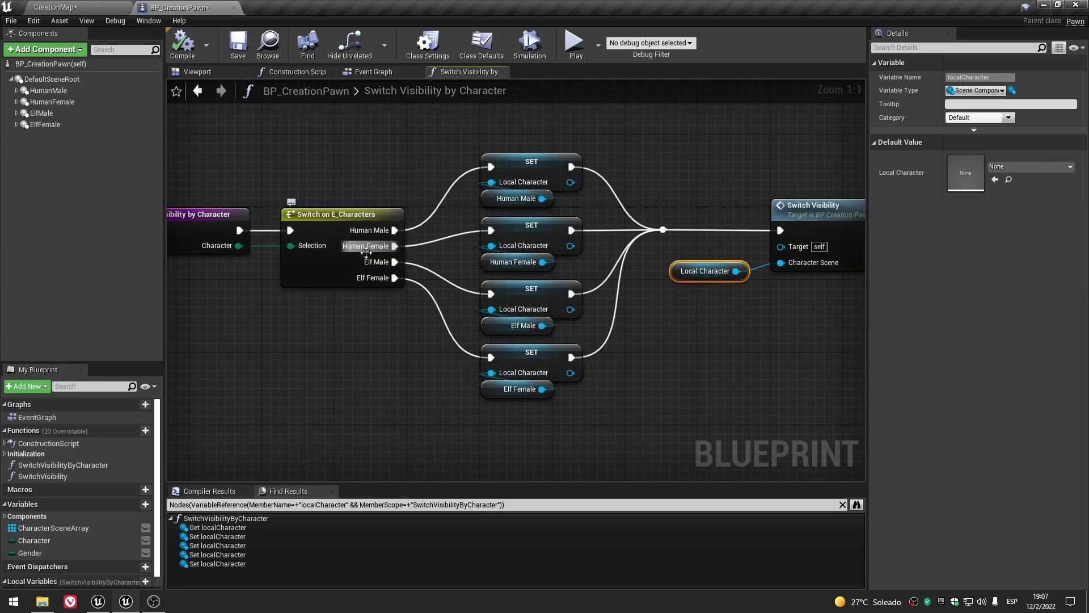
scroll(357, 329, down, 3)
click(242, 268)
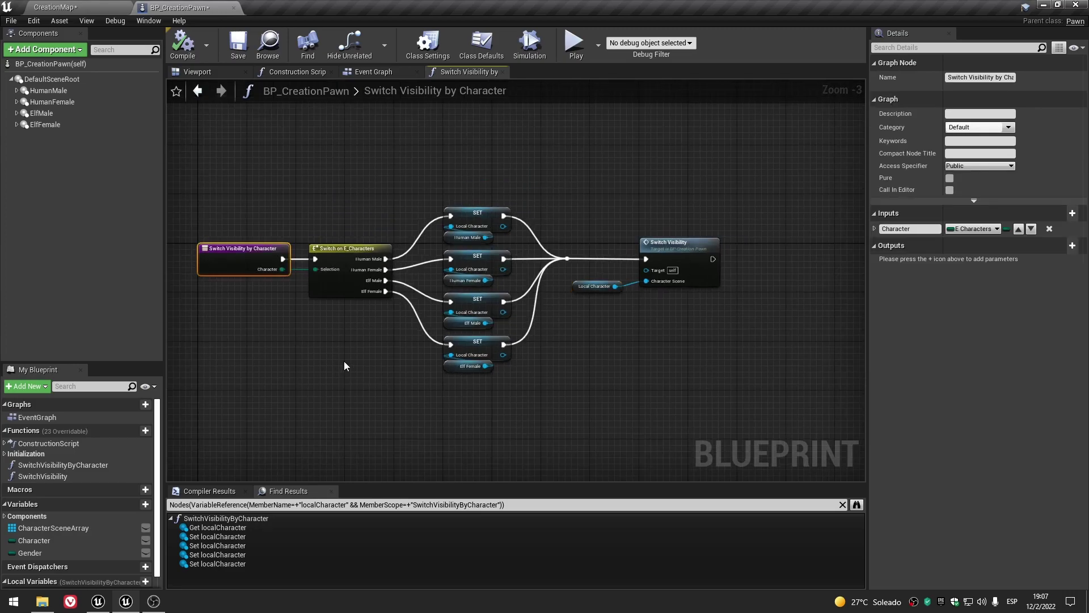
click(330, 345)
click(231, 262)
scroll(341, 327, up, 1)
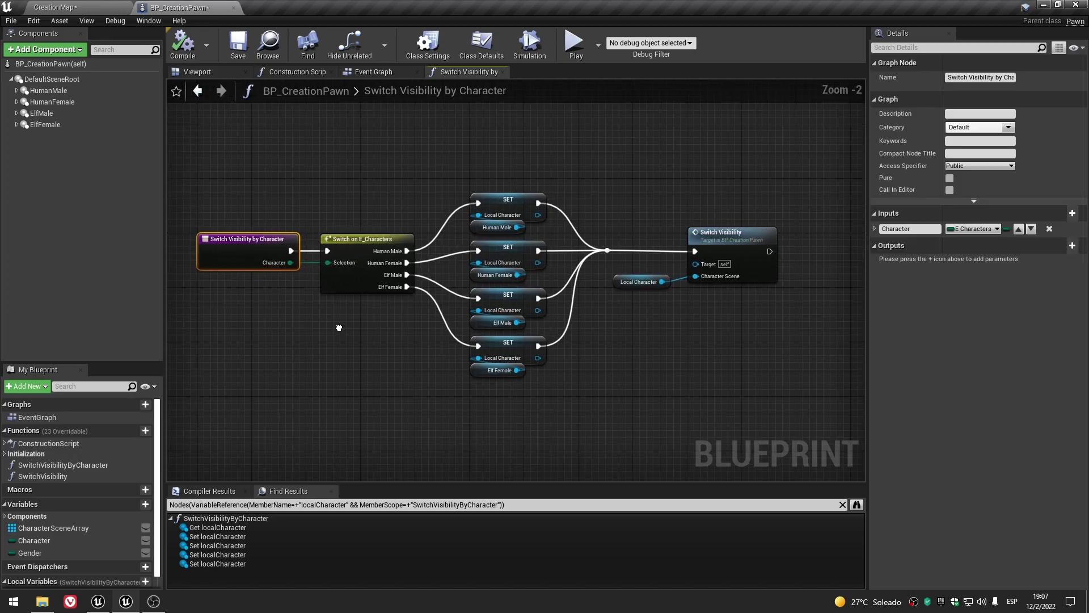
scroll(328, 326, up, 1)
click(358, 323)
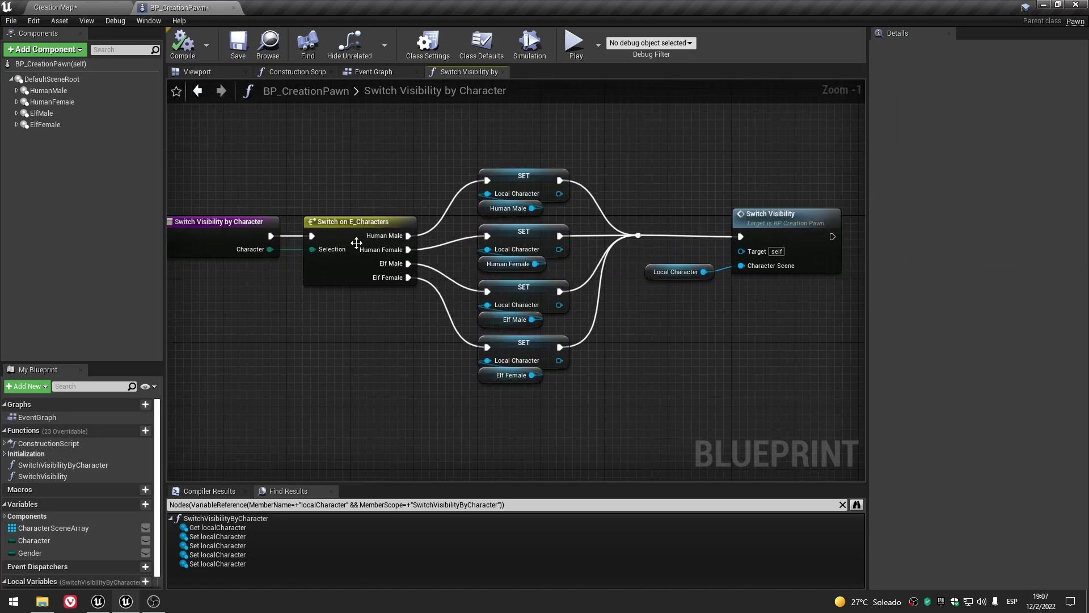
right_drag(579, 314, 529, 316)
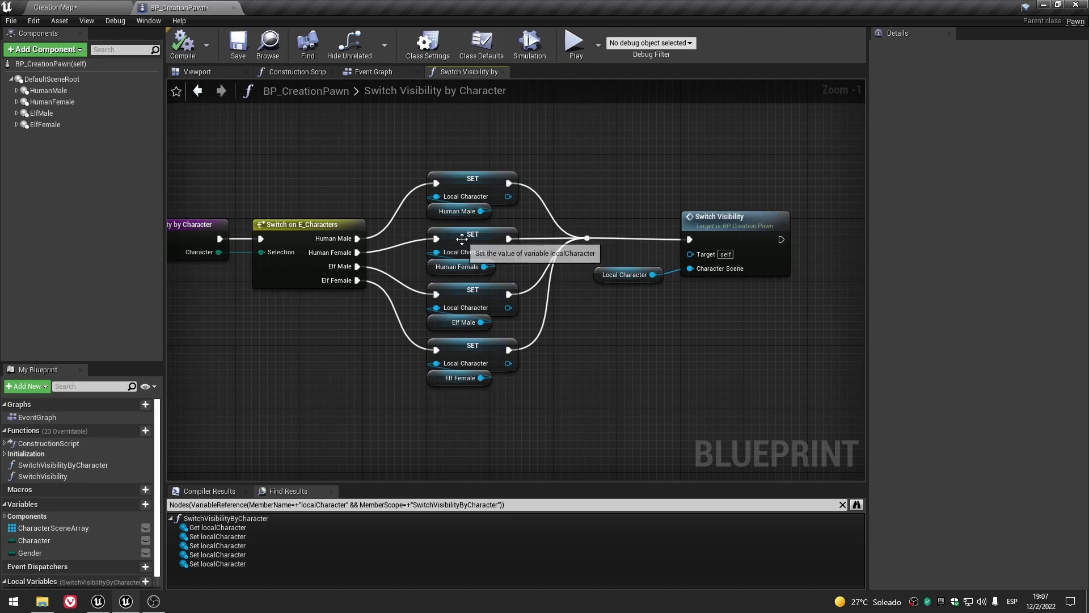
click(461, 239)
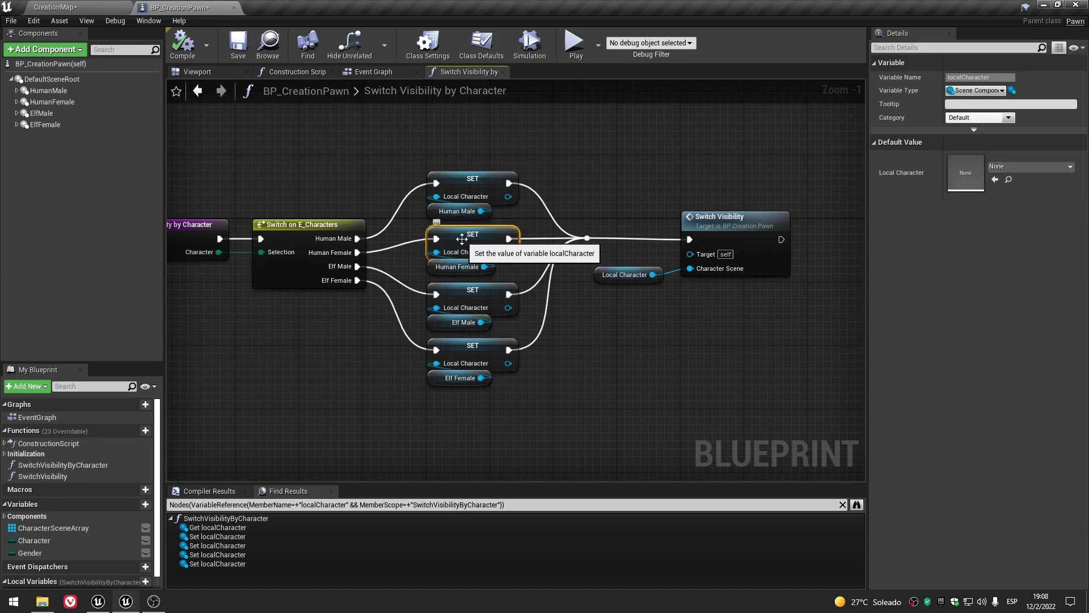
click(618, 345)
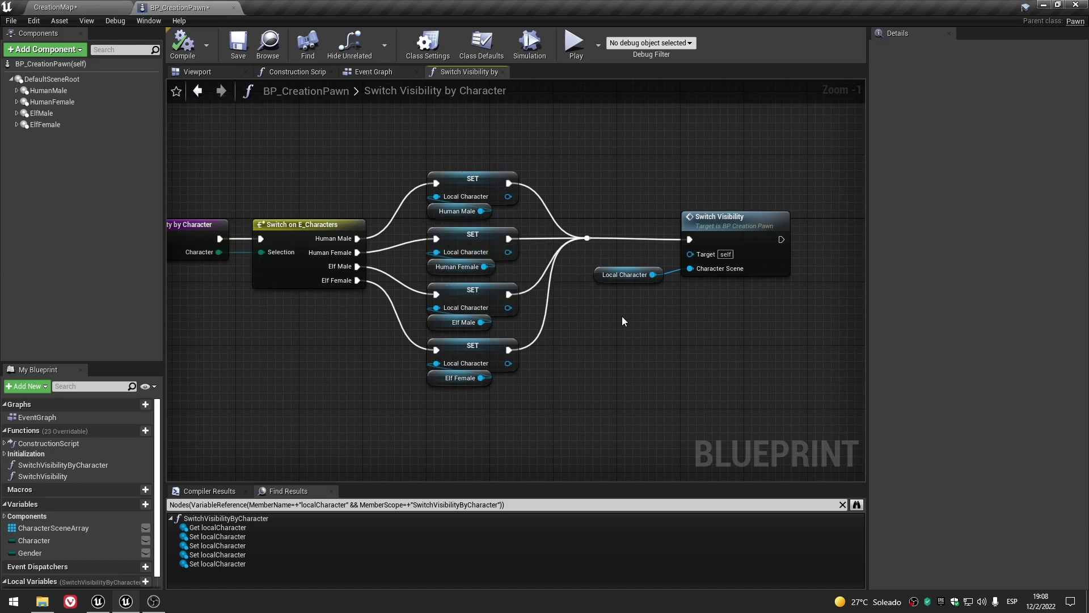
scroll(622, 316, down, 1)
right_drag(622, 316, 689, 319)
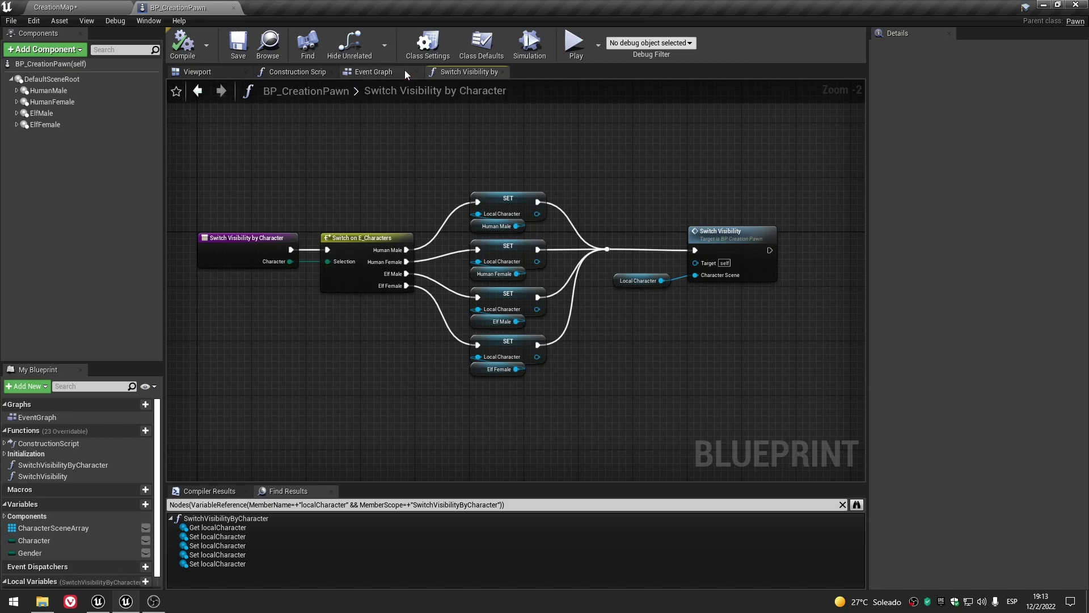
Step: Check the Switch Visibility by Character call in the Construction Script chain
click(307, 73)
click(548, 234)
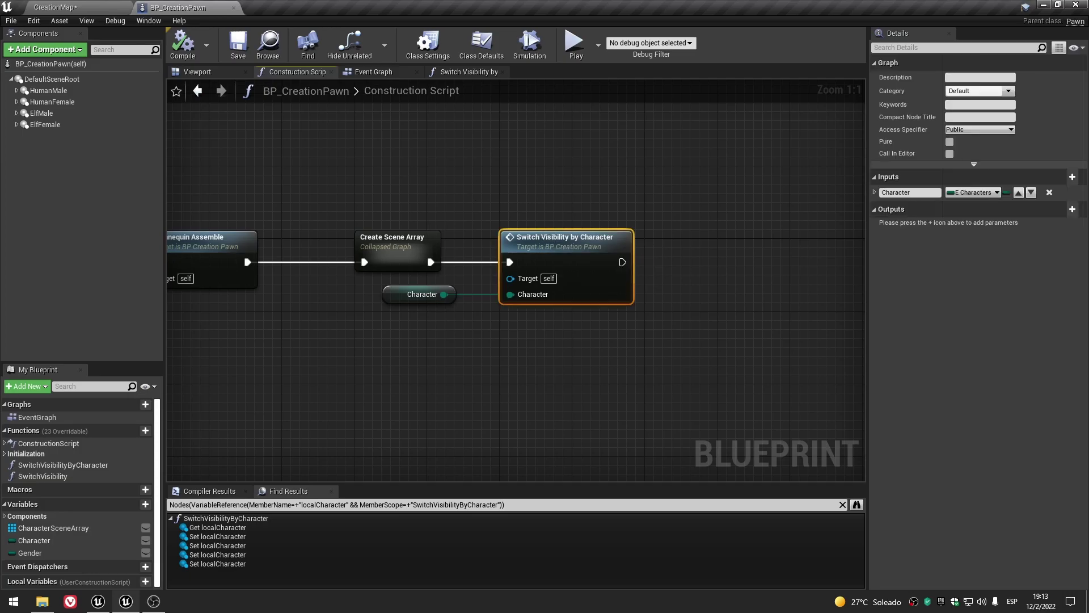
right_drag(468, 183, 513, 196)
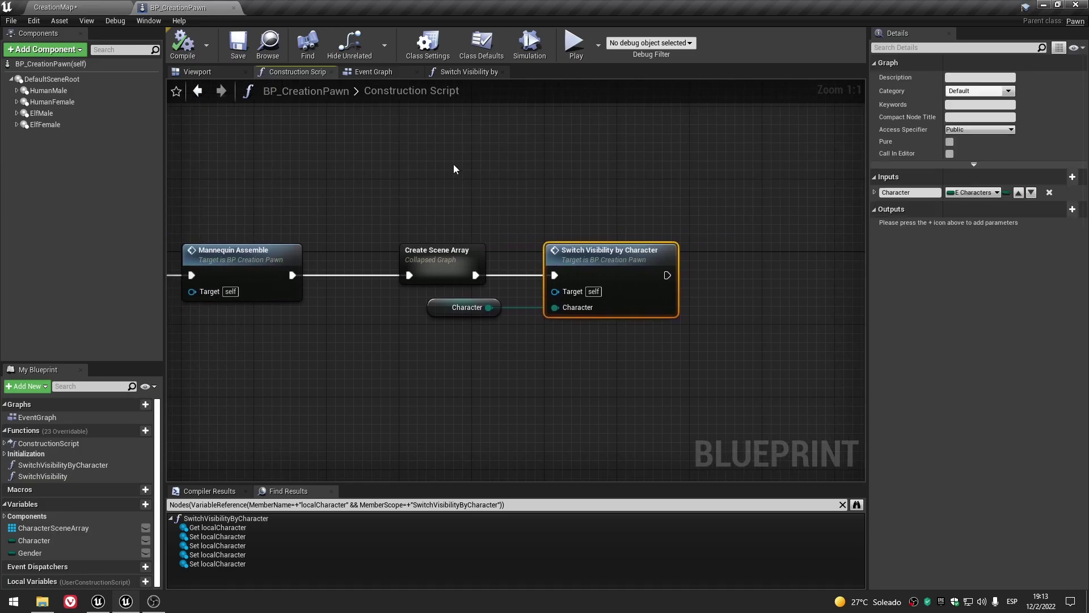
right_drag(411, 172, 416, 180)
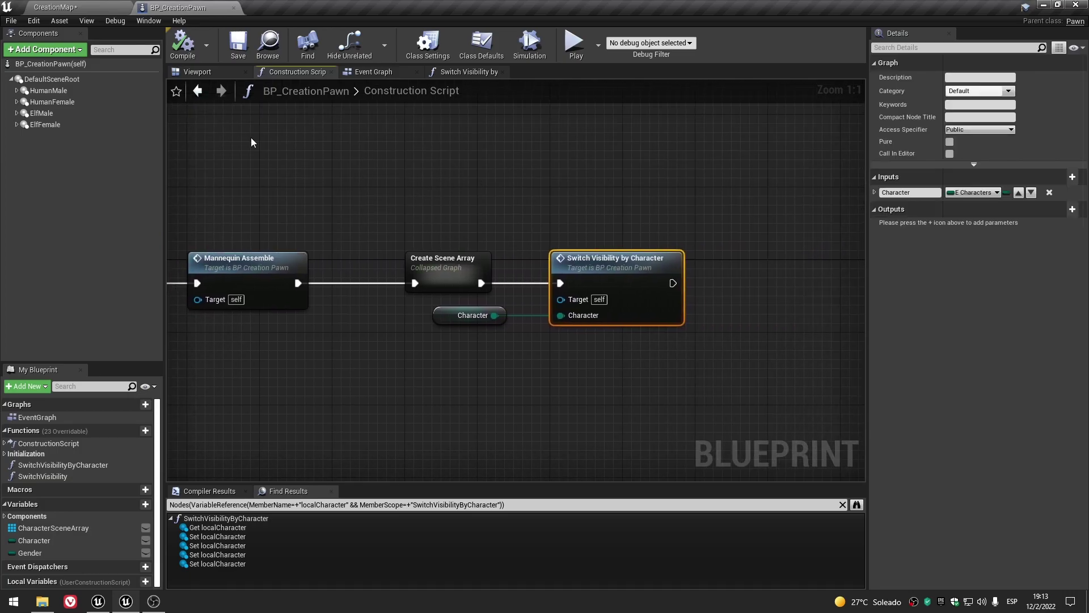
Step: Save the CreationMap level, then return to BP_CreationPawn's Viewport preview
click(55, 7)
click(97, 404)
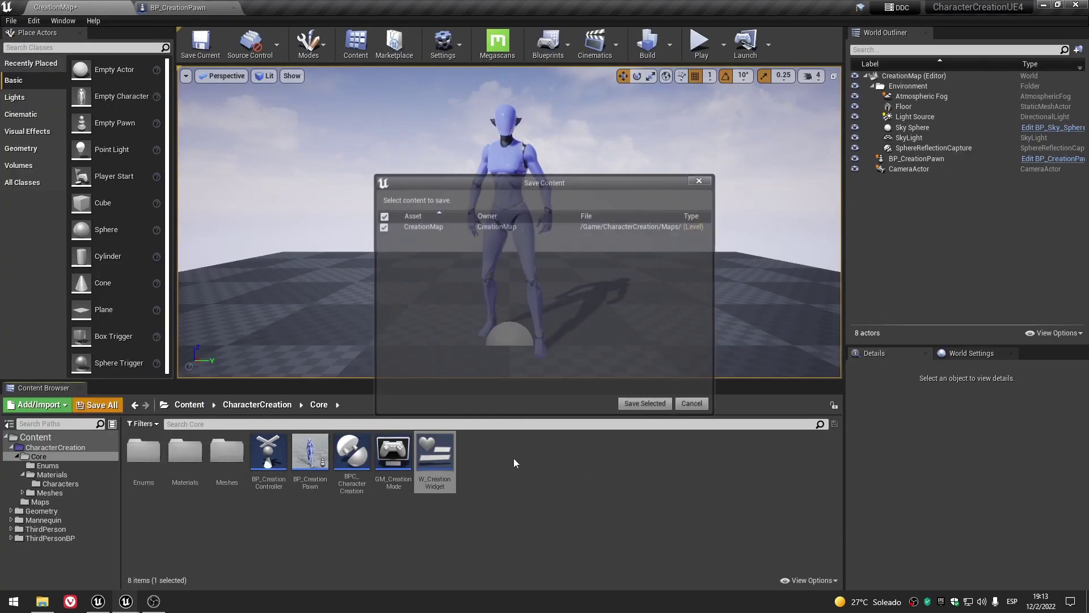
click(642, 406)
click(177, 8)
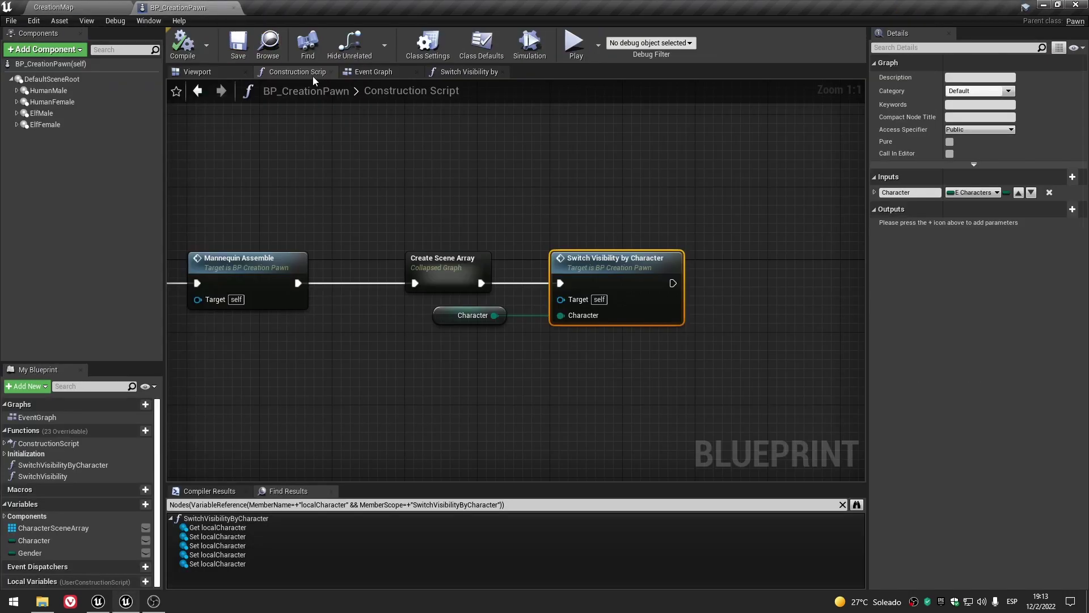
click(208, 74)
Step: Set the Character variable's default to HumanMale, then compile and save the blueprint
click(34, 540)
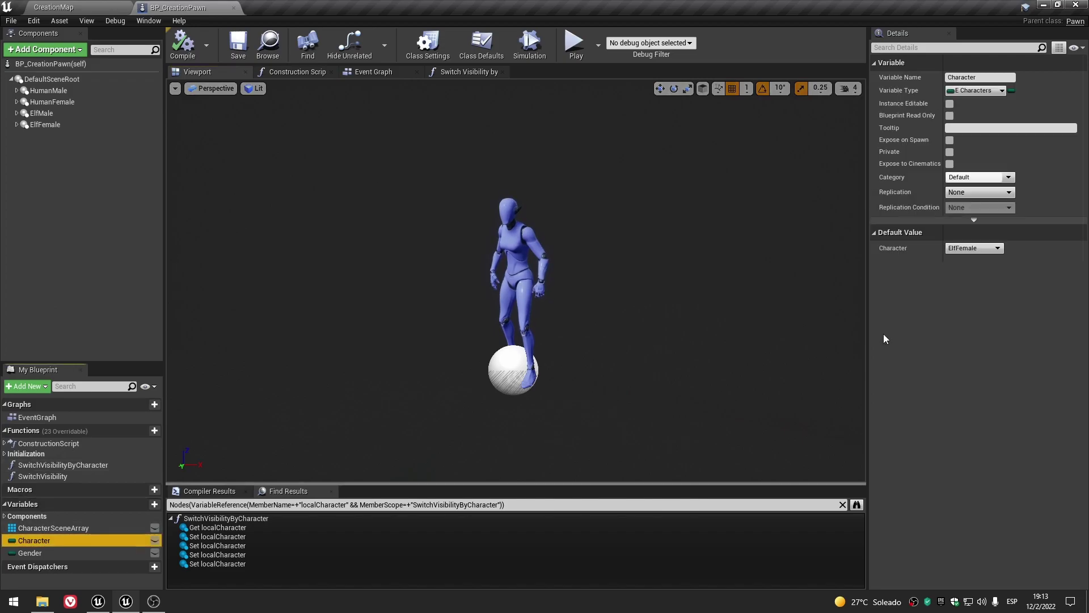
click(974, 248)
click(968, 260)
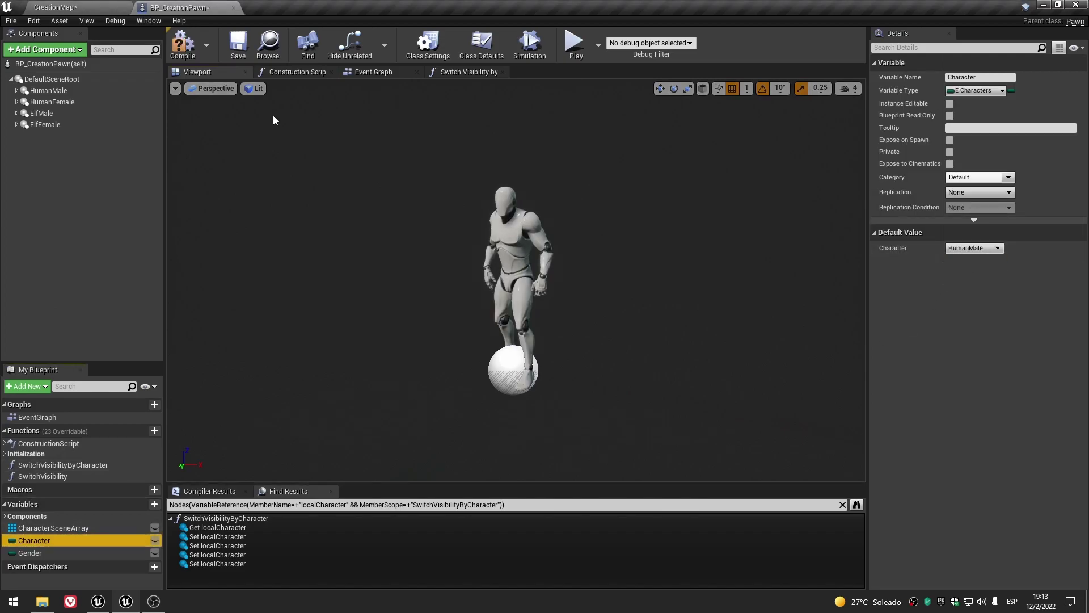
click(182, 46)
click(238, 44)
Step: Play the level, switch the character to female and back to male, then stop
click(574, 44)
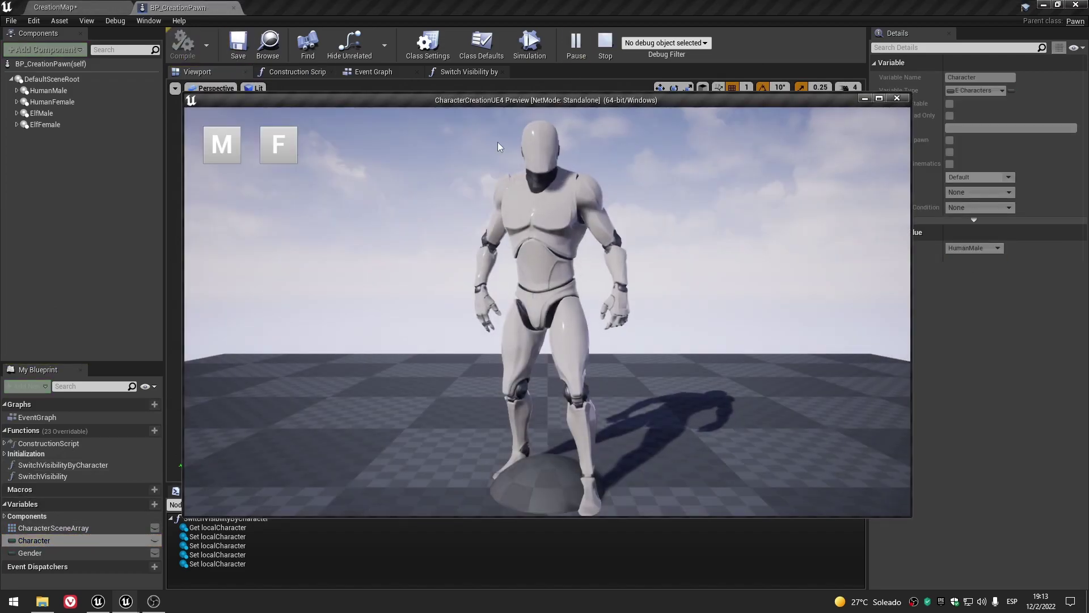
click(285, 144)
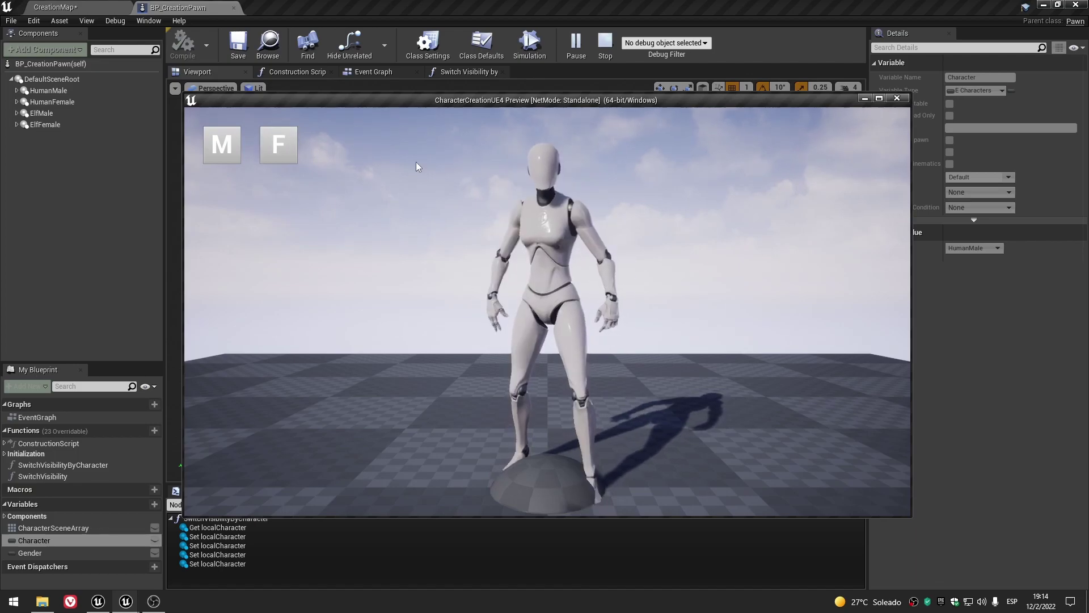
click(223, 151)
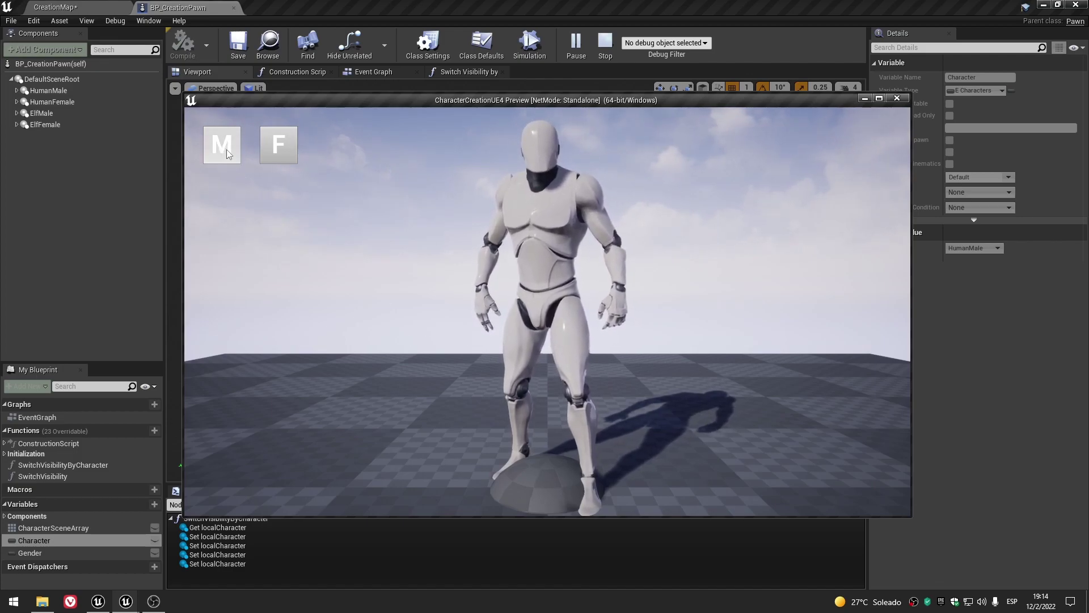
click(897, 98)
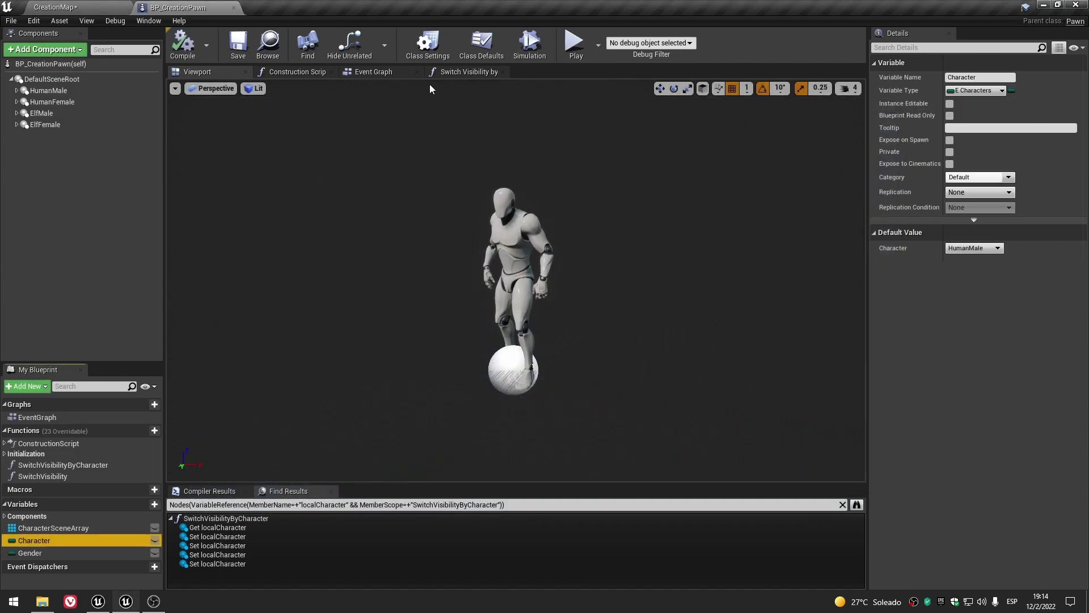
Step: Open W_CreationWidget's event graph, jump into Switch Visibility by Character, and glance at Switch Visibility
click(54, 7)
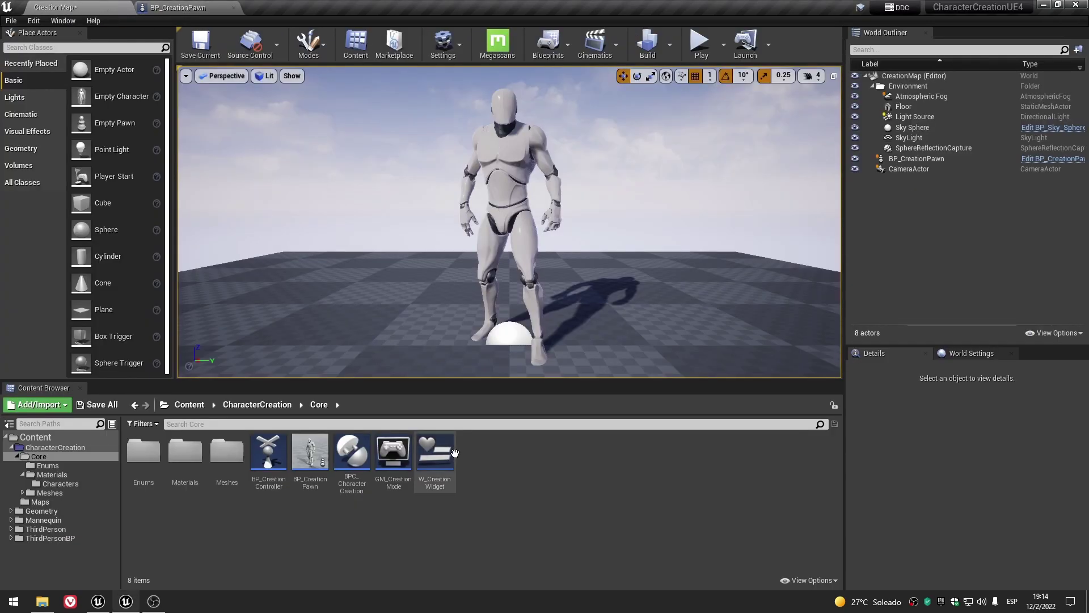
double_click(454, 453)
click(1053, 44)
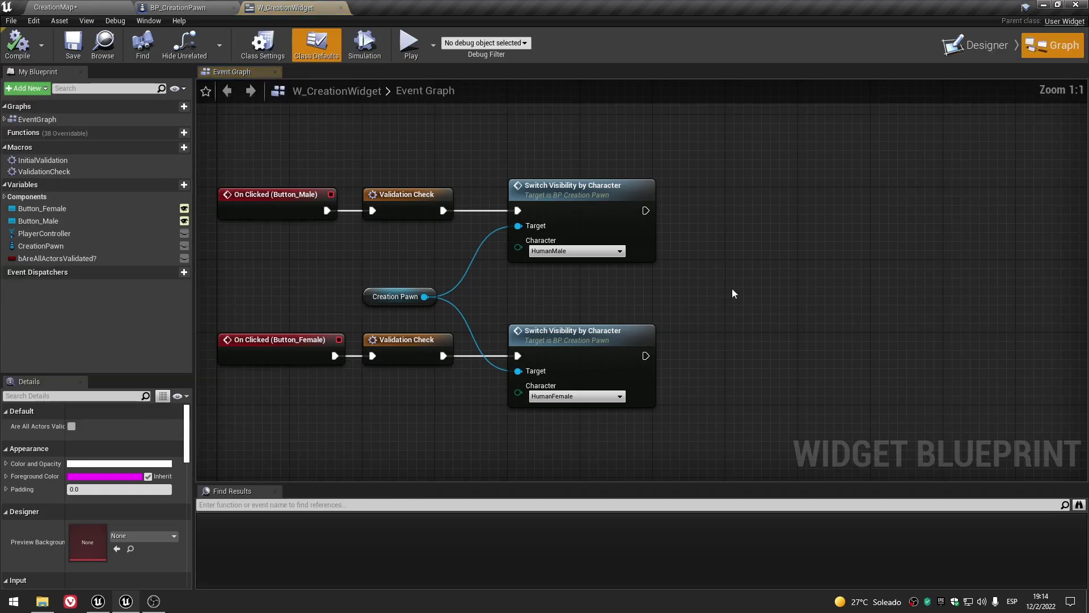
click(563, 188)
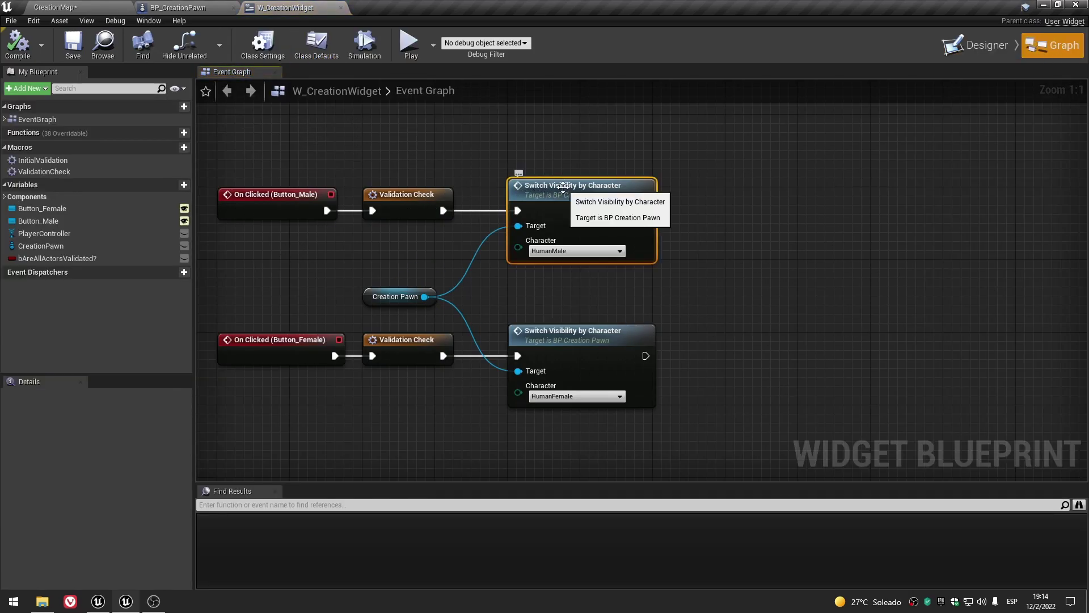
double_click(563, 187)
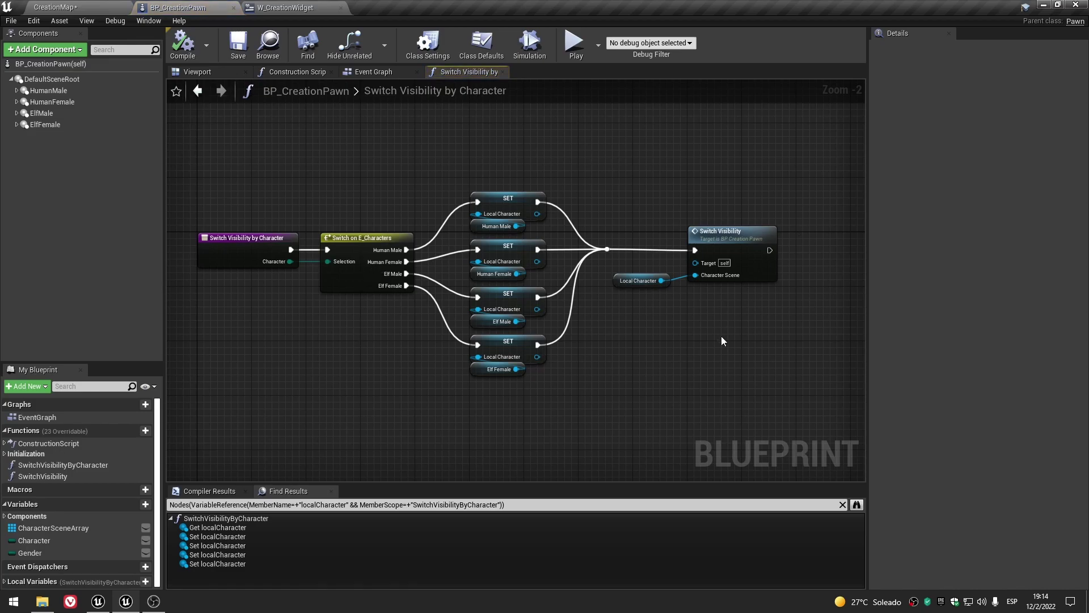
double_click(771, 227)
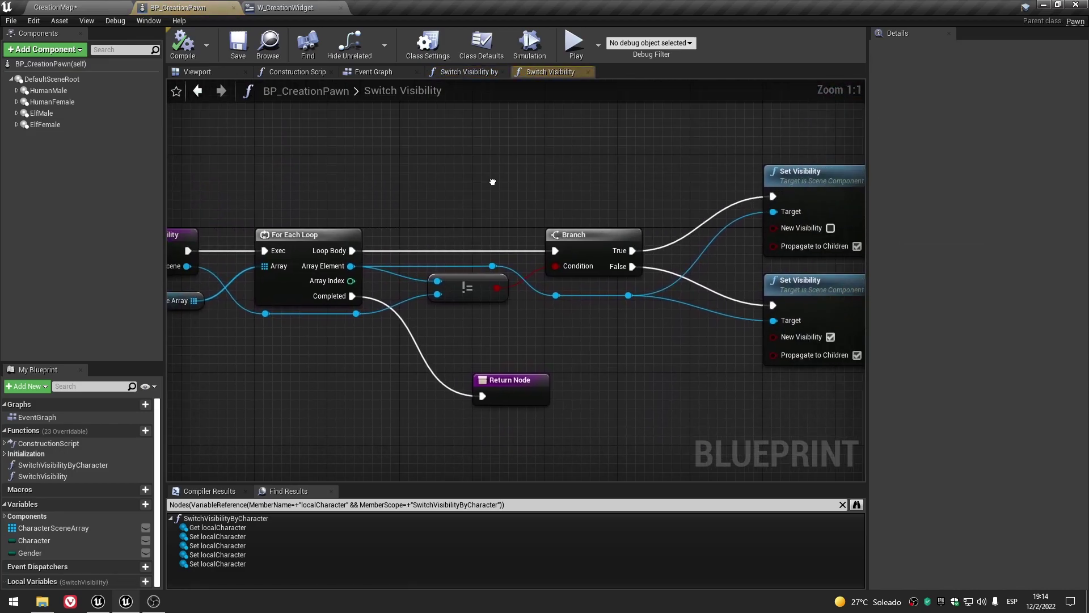
click(589, 74)
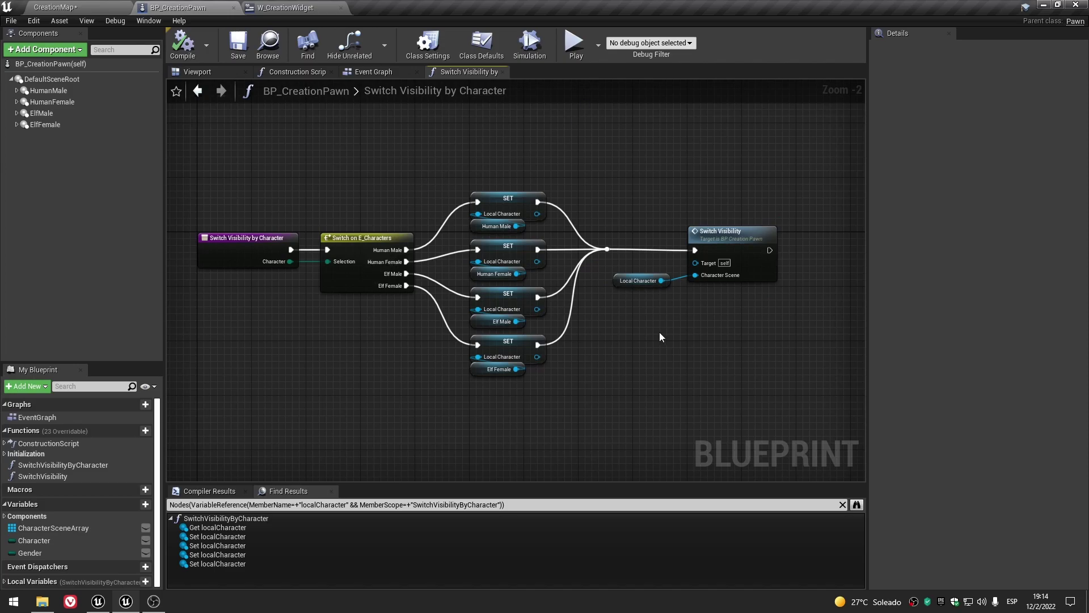
Step: Review the switch, SET and Switch Visibility nodes and confirm Character still defaults to HumanMale
drag(372, 167, 764, 393)
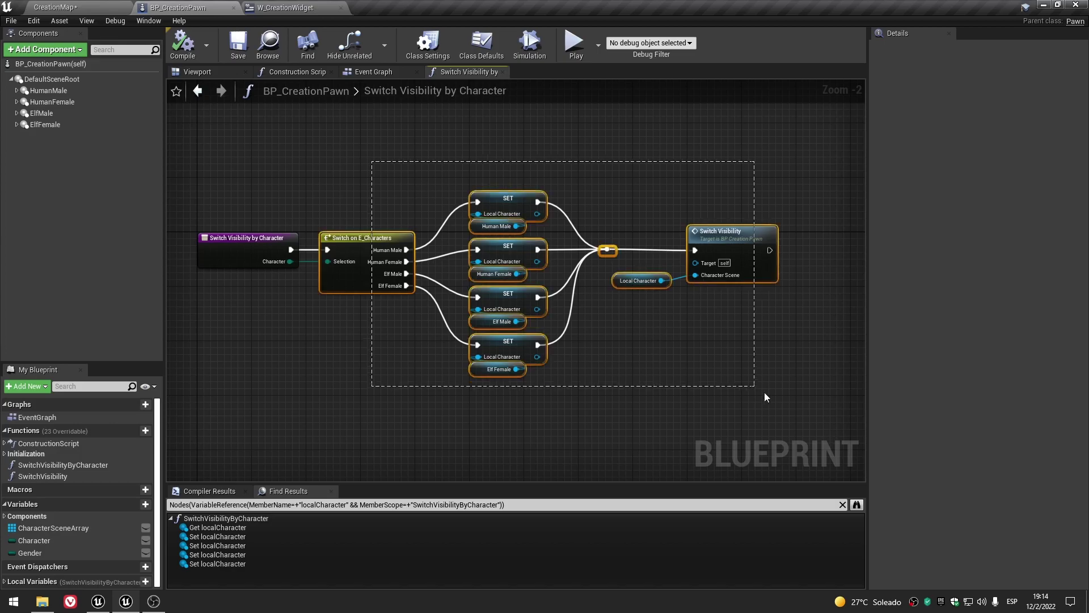
scroll(737, 391, down, 1)
scroll(731, 389, down, 1)
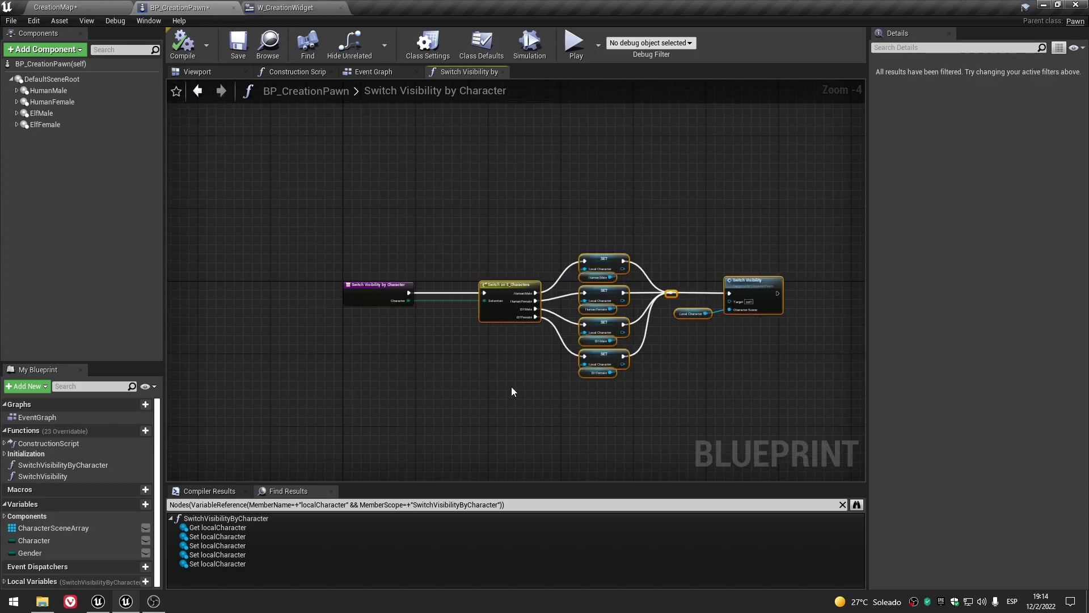
scroll(474, 338, up, 4)
mouse_move(475, 334)
right_down()
mouse_move(357, 336)
mouse_move(555, 348)
right_up()
click(461, 342)
mouse_move(461, 342)
right_down()
mouse_move(380, 304)
mouse_move(394, 315)
right_up()
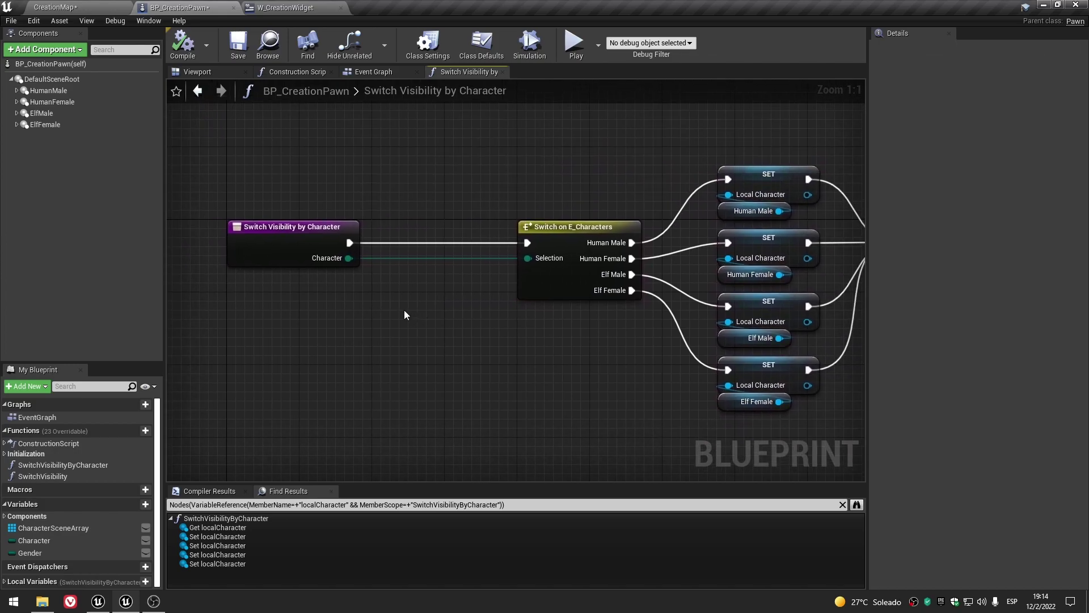
click(73, 540)
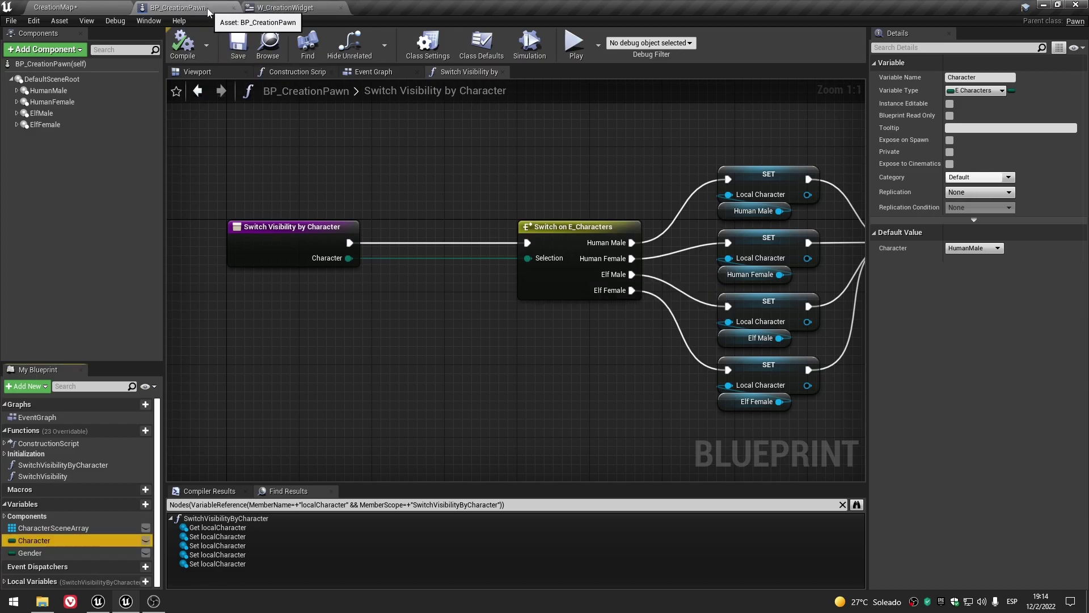
click(198, 71)
click(462, 72)
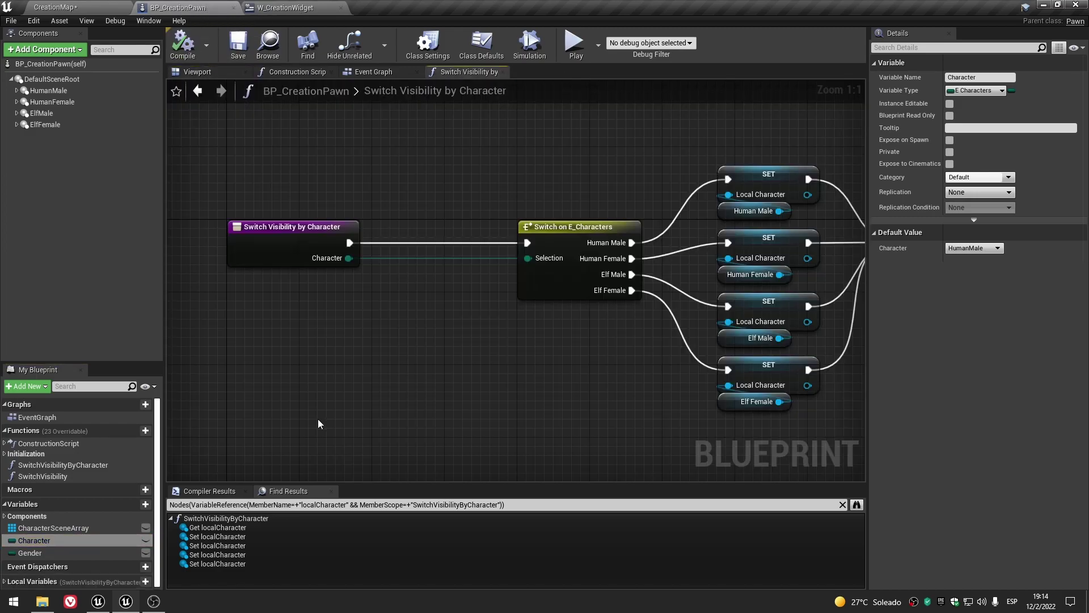
drag(56, 540, 111, 506)
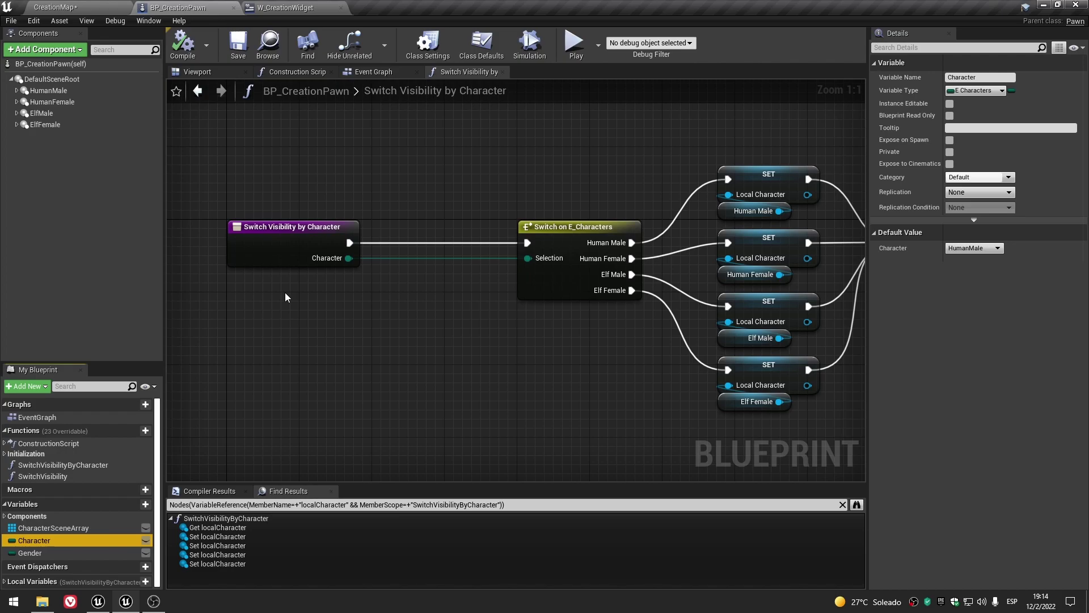
drag(287, 307, 285, 292)
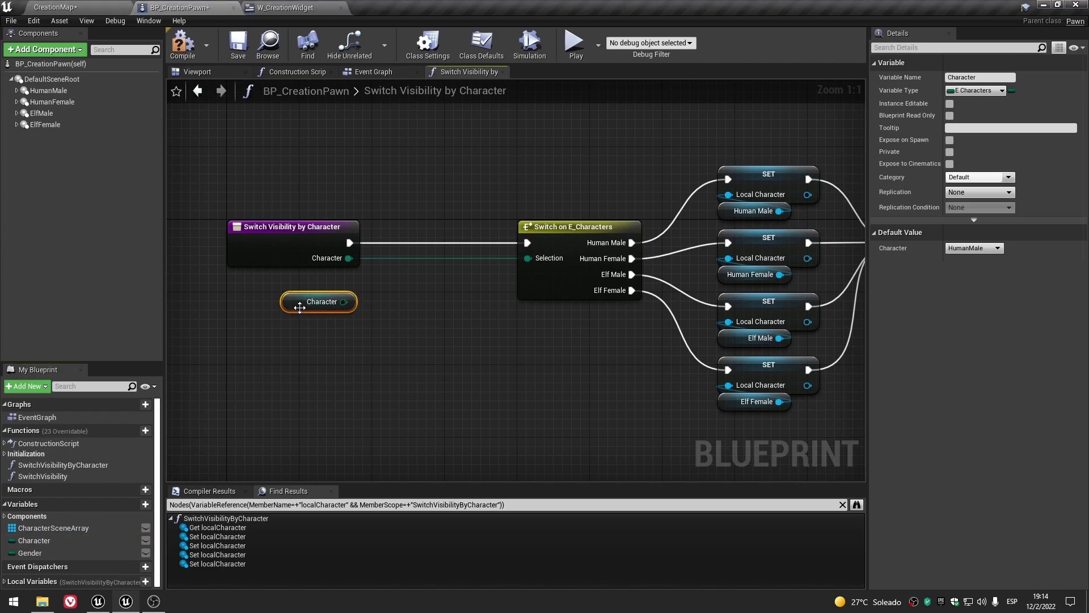
scroll(444, 352, down, 1)
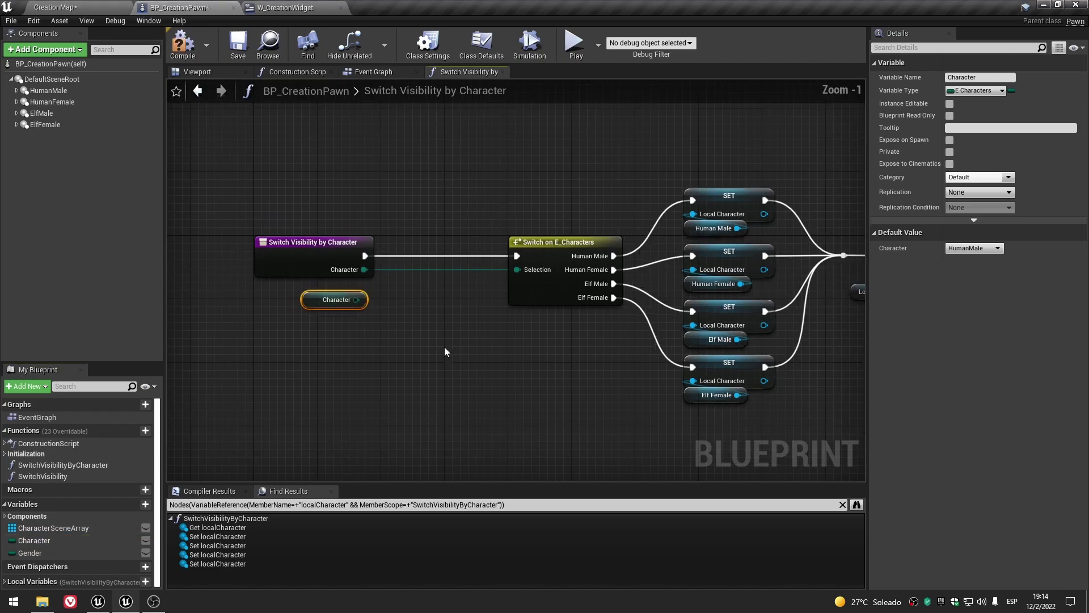
scroll(444, 346, up, 1)
click(363, 343)
click(315, 291)
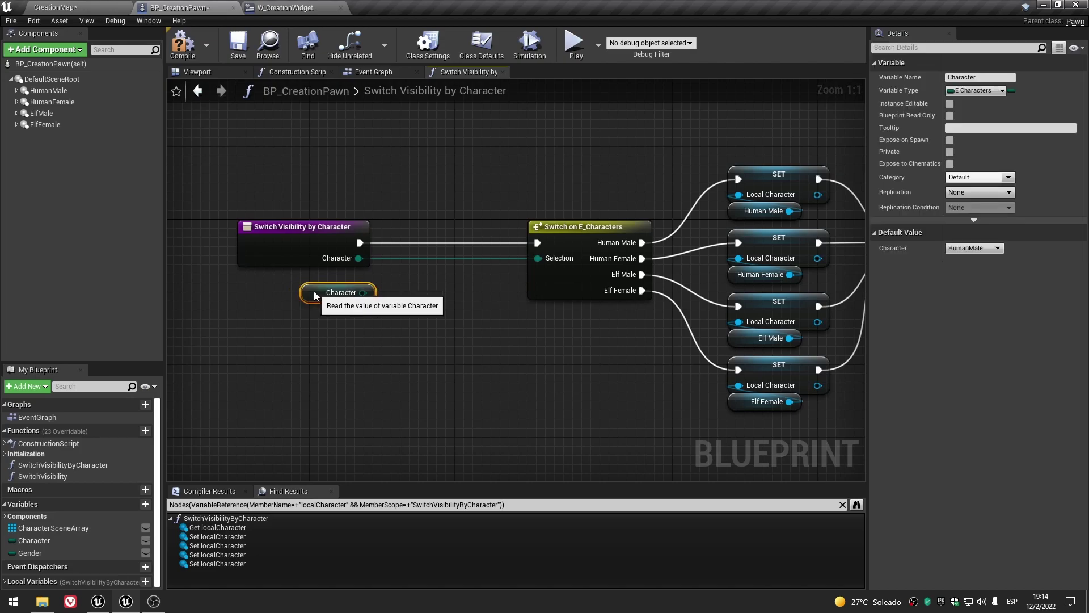
click(395, 320)
scroll(406, 325, down, 1)
scroll(337, 323, up, 1)
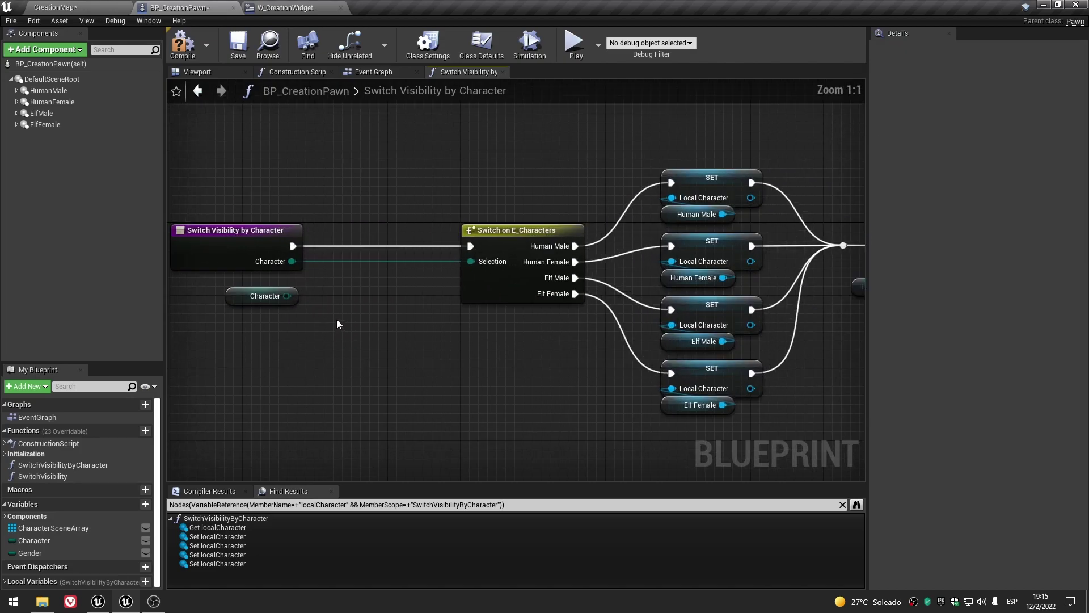
scroll(375, 311, down, 3)
drag(323, 223, 754, 380)
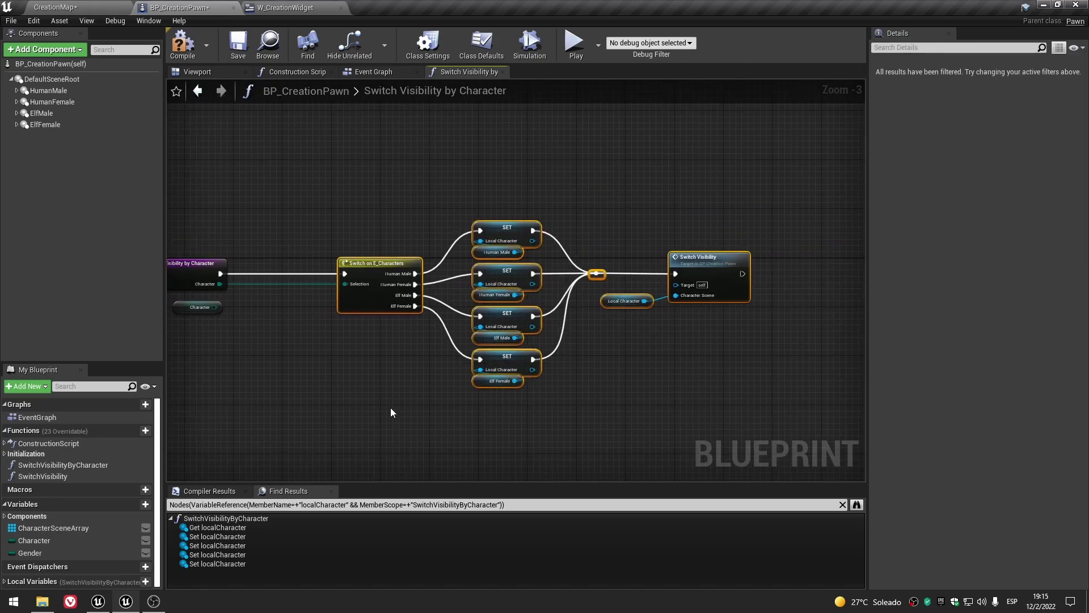
scroll(434, 315, up, 2)
scroll(399, 256, up, 1)
click(399, 256)
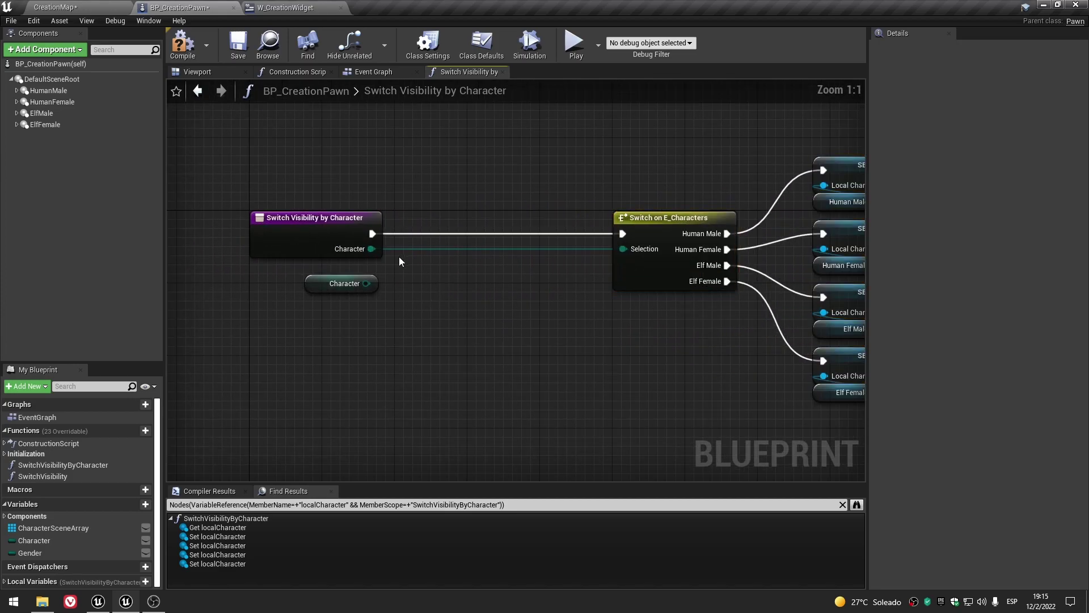
drag(371, 250, 440, 295)
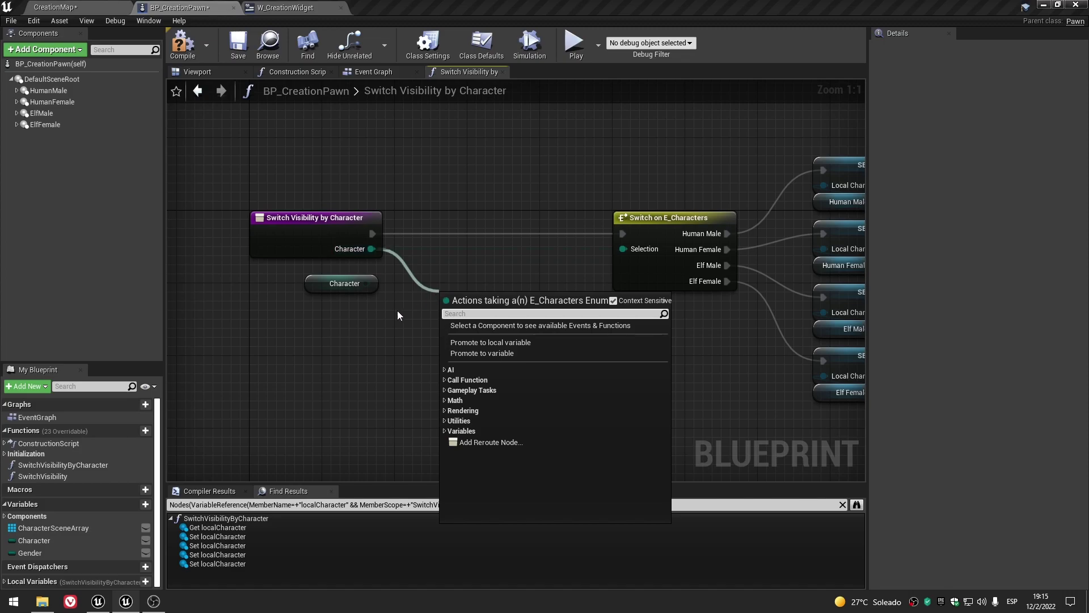
click(353, 250)
click(306, 247)
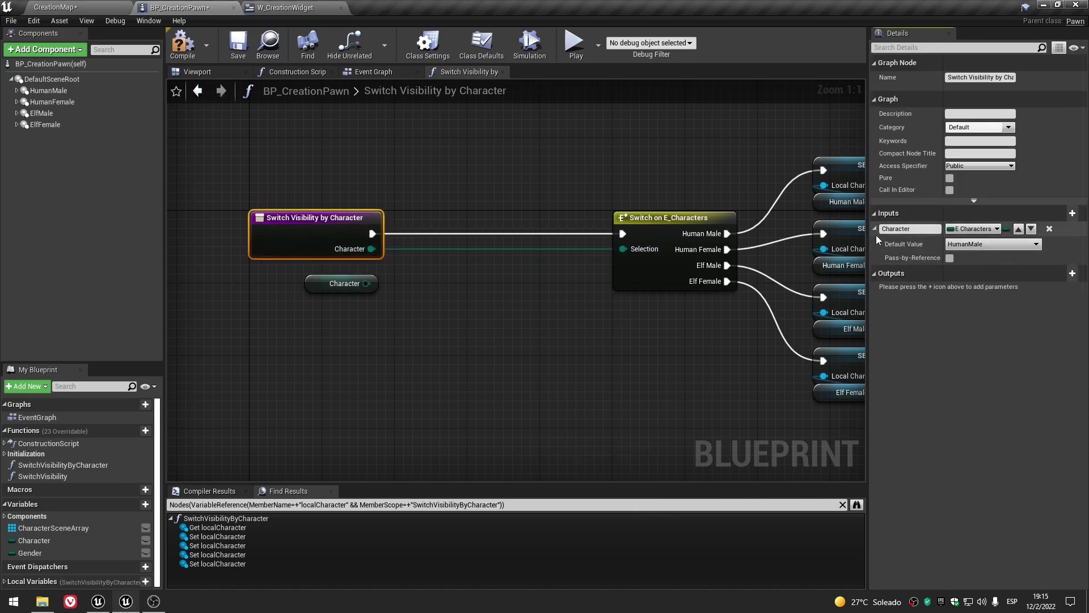
click(437, 352)
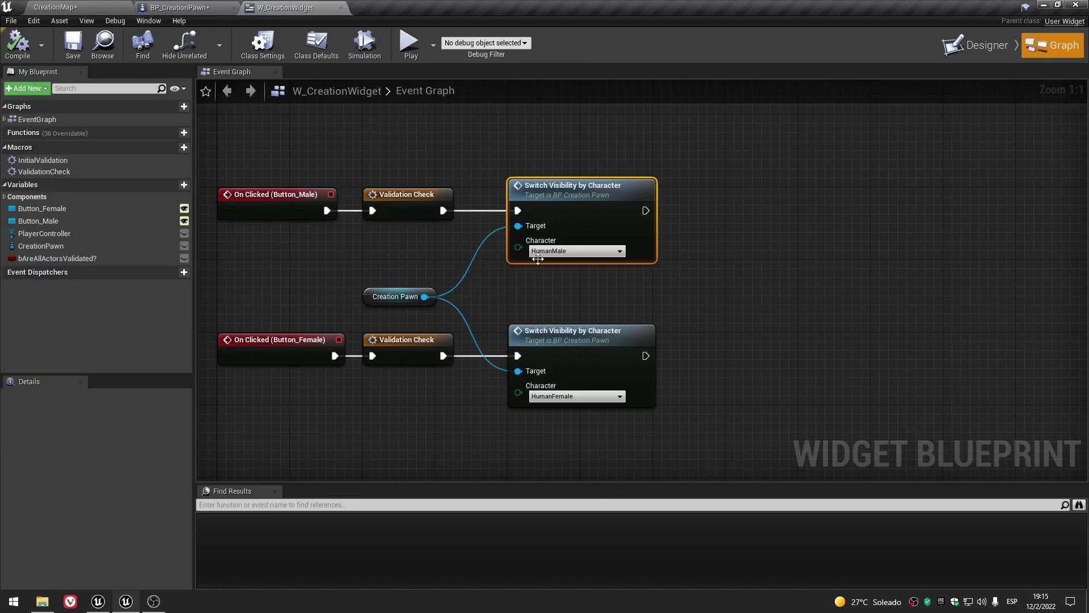
double_click(541, 241)
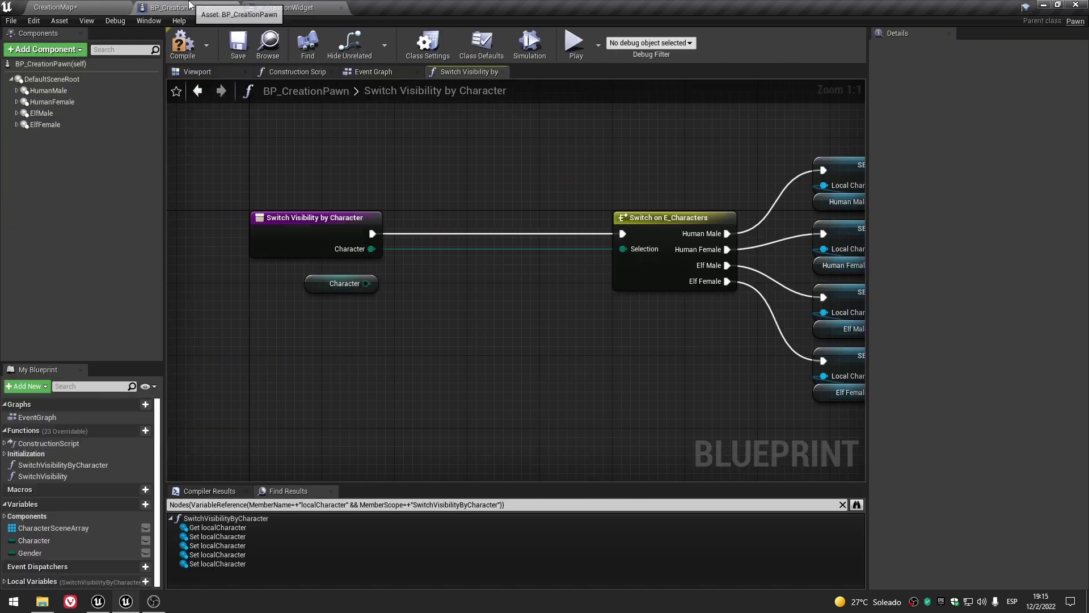
Step: Add a Not Equal (Enum) node from the Character input, wire it, then delete it
click(319, 285)
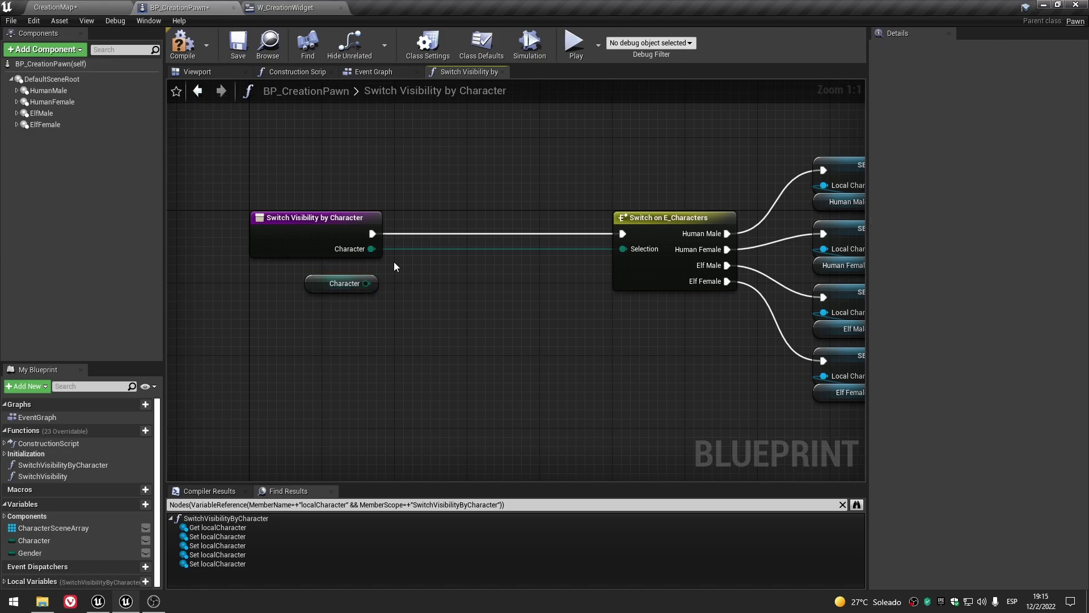
drag(371, 249, 430, 273)
text(not equal)
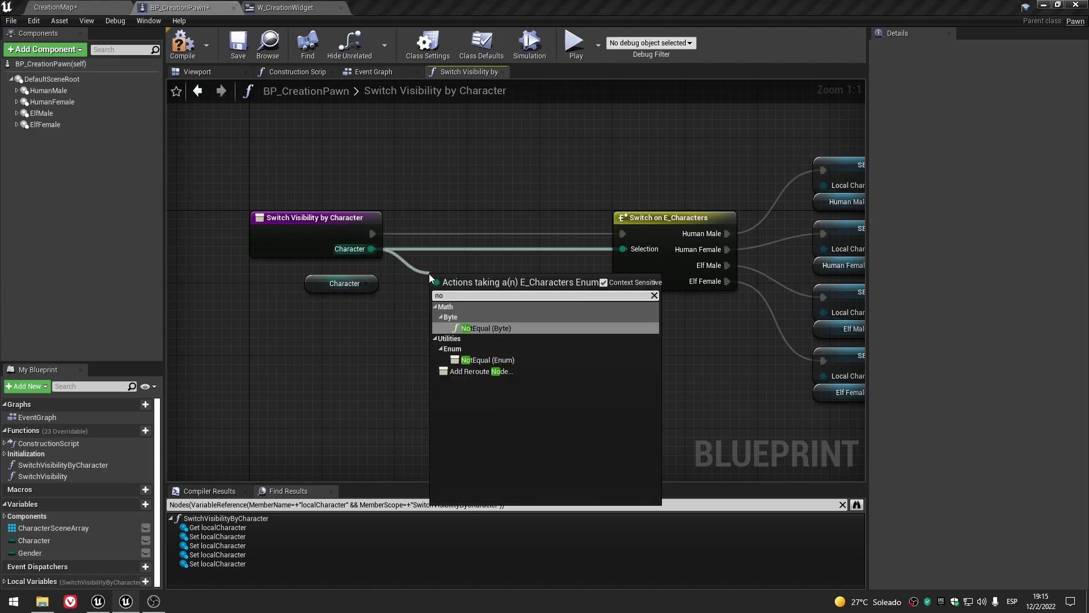
click(500, 360)
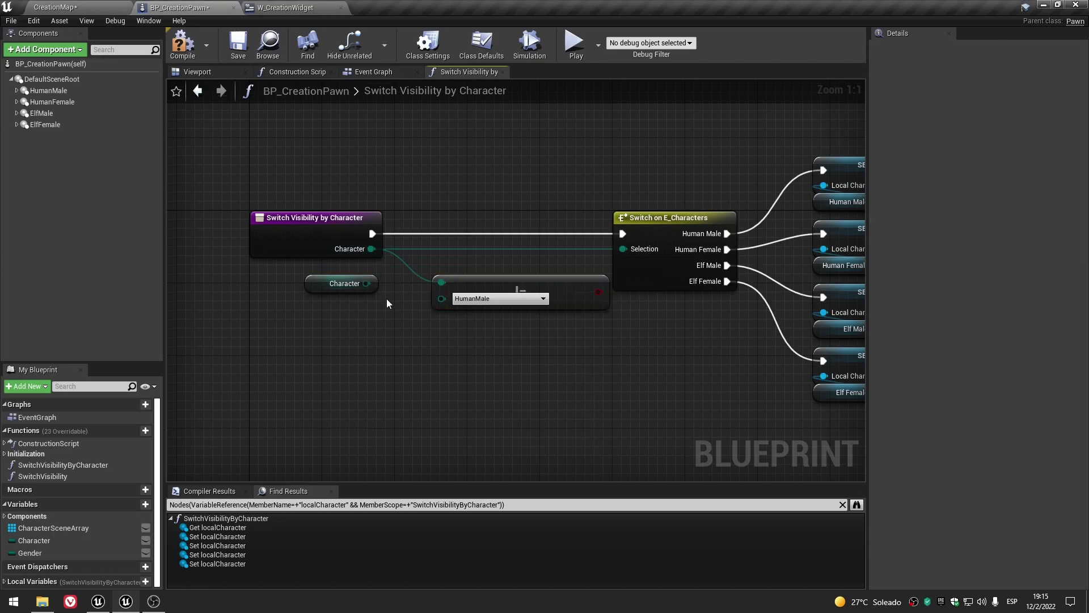
mouse_move(365, 283)
mouse_down()
mouse_move(442, 298)
mouse_move(470, 279)
mouse_up()
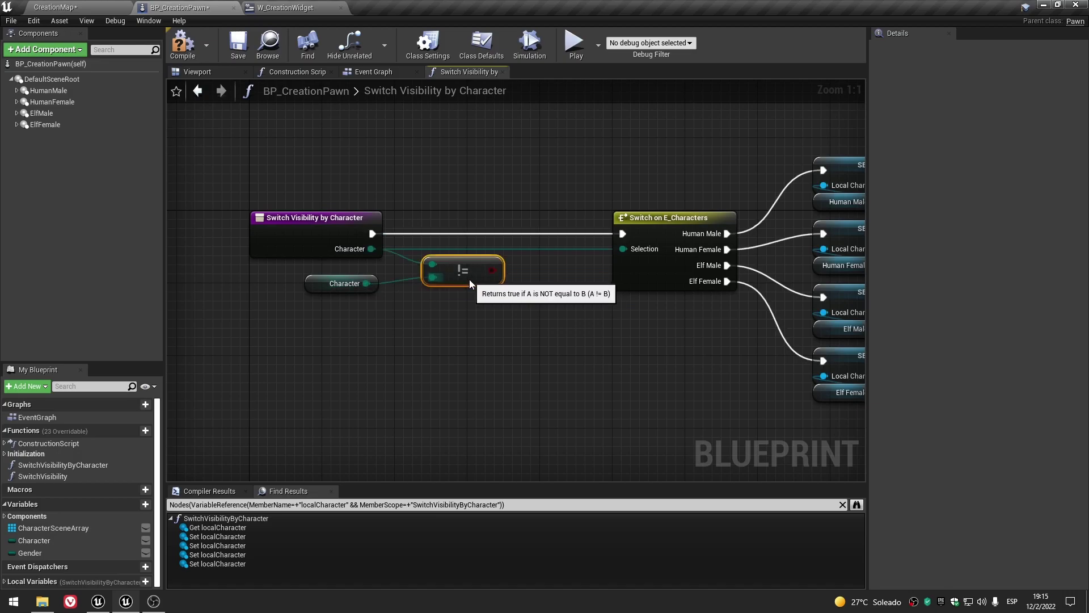
key(Delete)
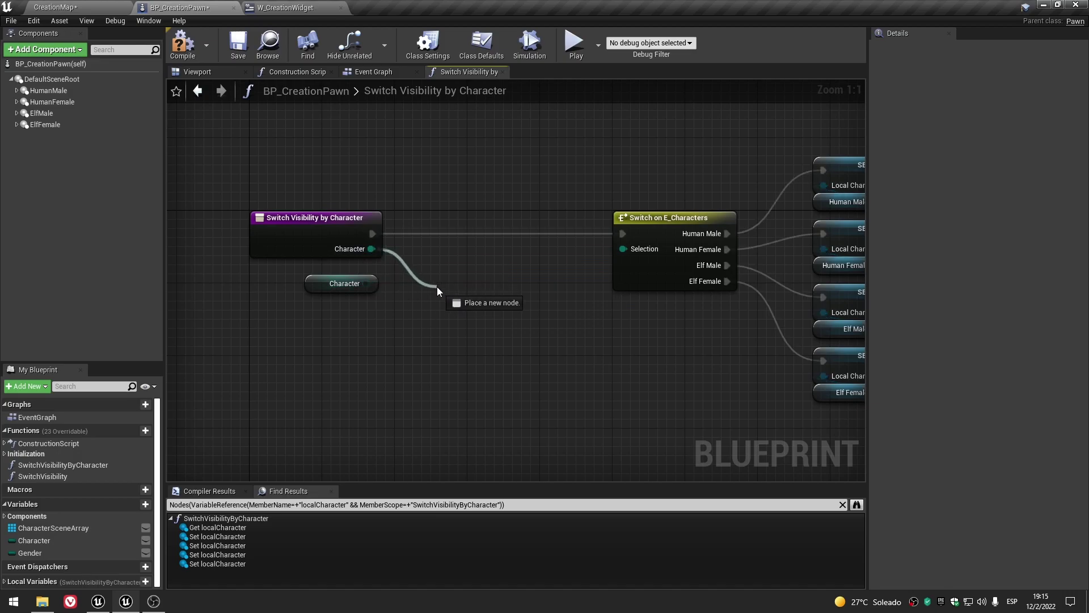
Step: Add an Equal (Enum) node comparing the Character input with the Character variable
drag(371, 249, 437, 287)
text(equ)
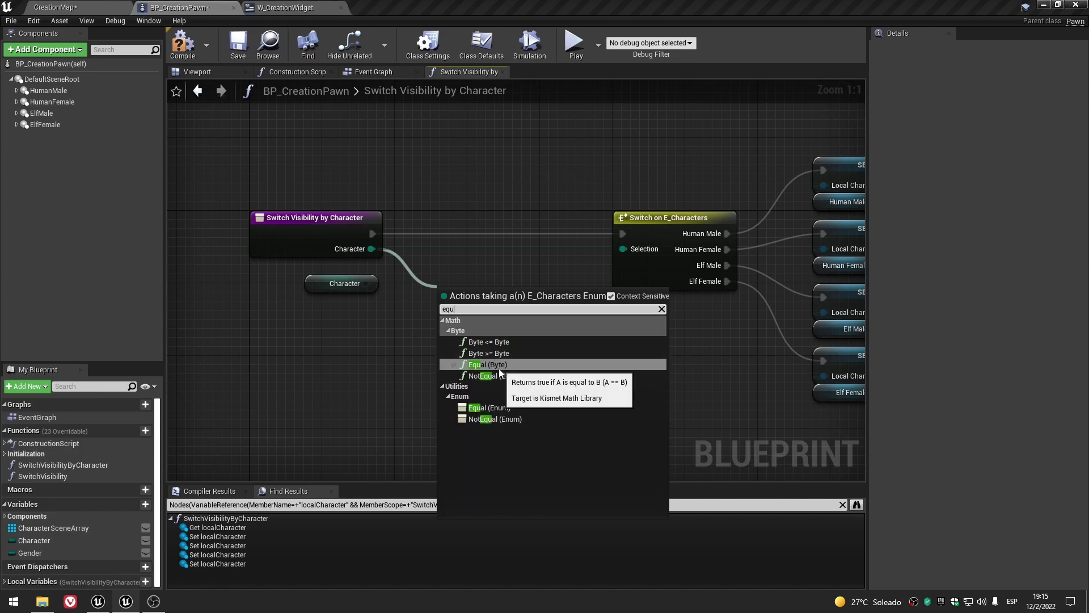
click(506, 406)
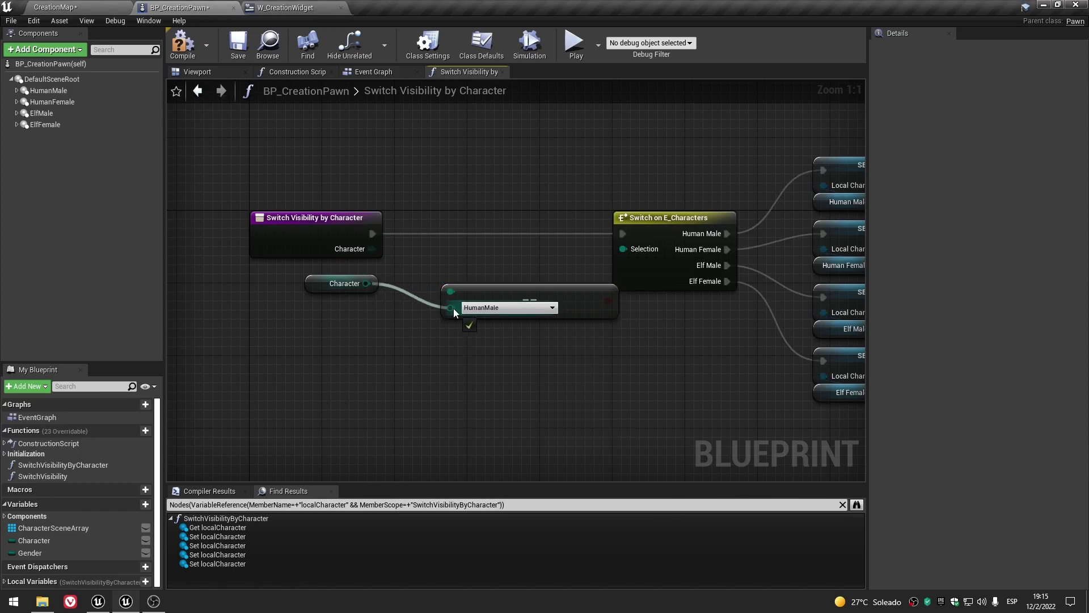
mouse_move(368, 283)
mouse_down()
mouse_move(451, 307)
mouse_move(474, 265)
mouse_up()
click(466, 321)
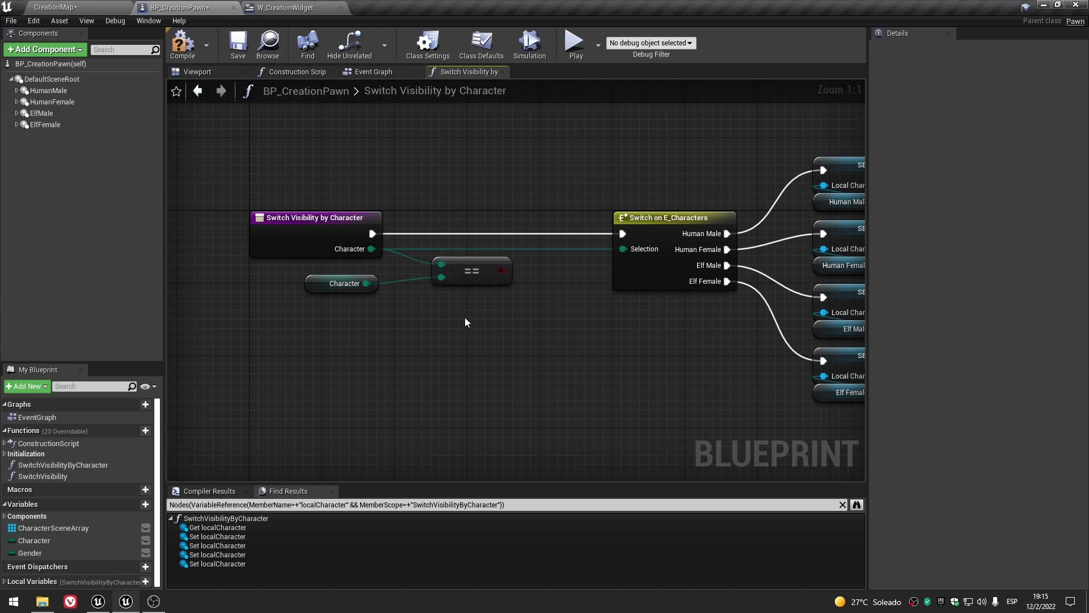
Step: Nudge the Character variable node up, check the function inputs, then return to W_CreationWidget
click(326, 284)
drag(326, 284, 326, 275)
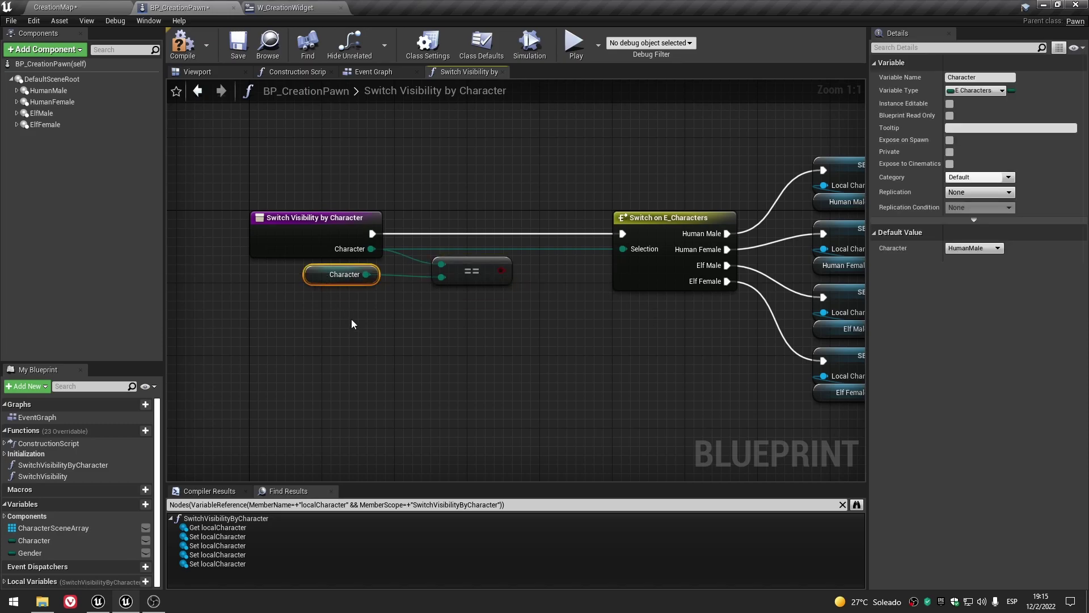
click(351, 319)
click(296, 248)
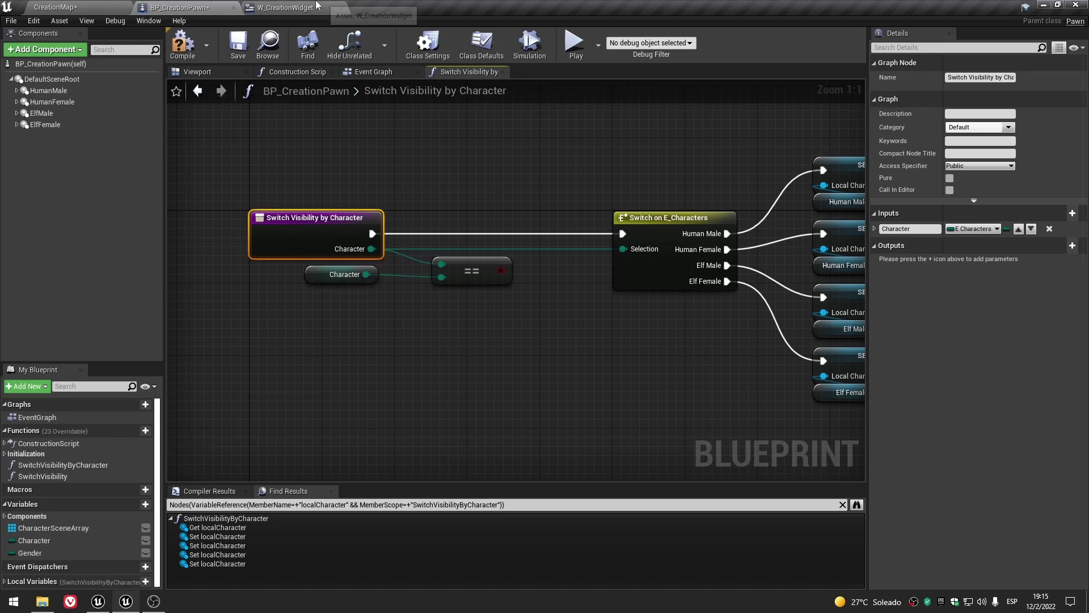
click(326, 279)
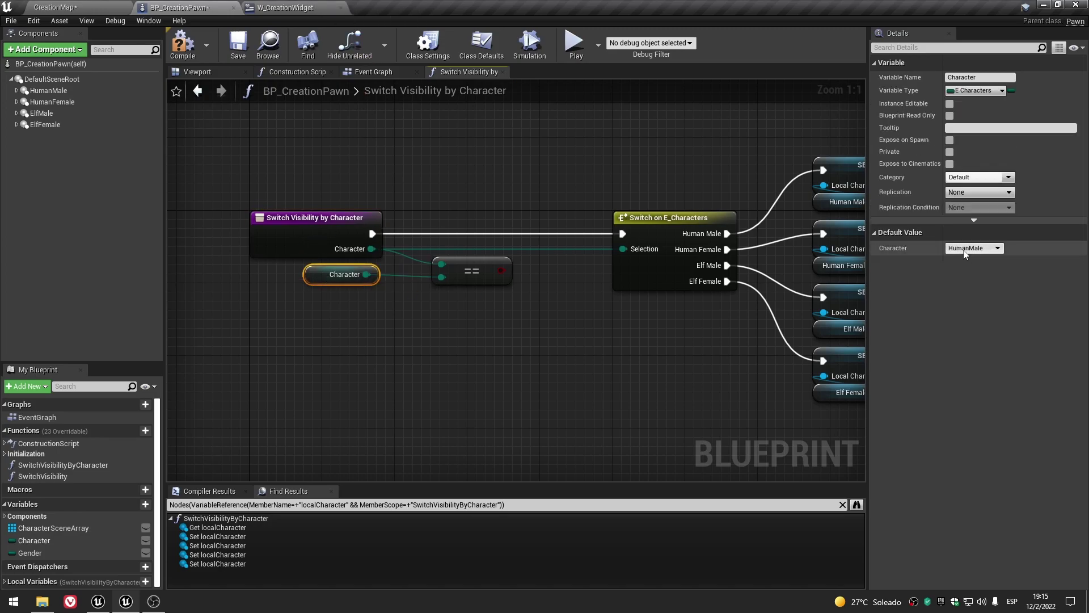
click(295, 8)
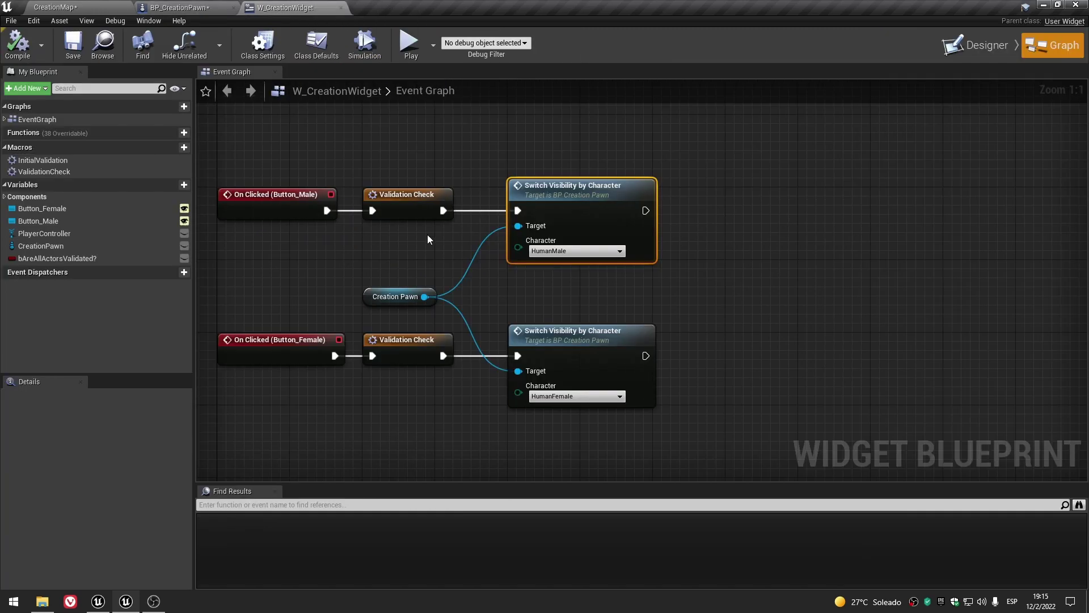
Step: From W_CreationWidget's graph, reopen the Switch Visibility by Character function in BP_CreationPawn
click(260, 200)
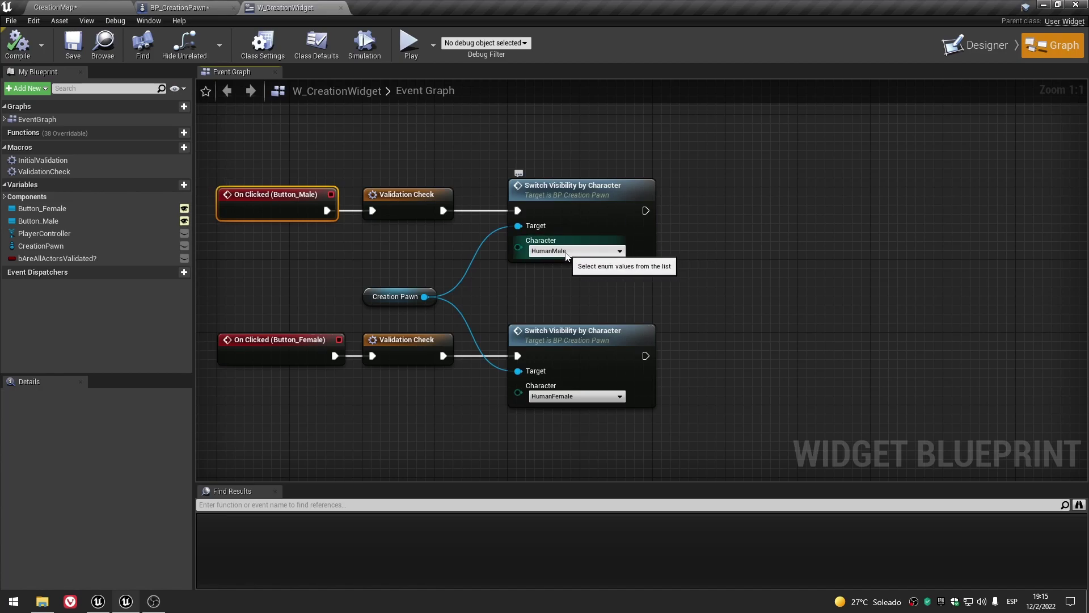
click(321, 257)
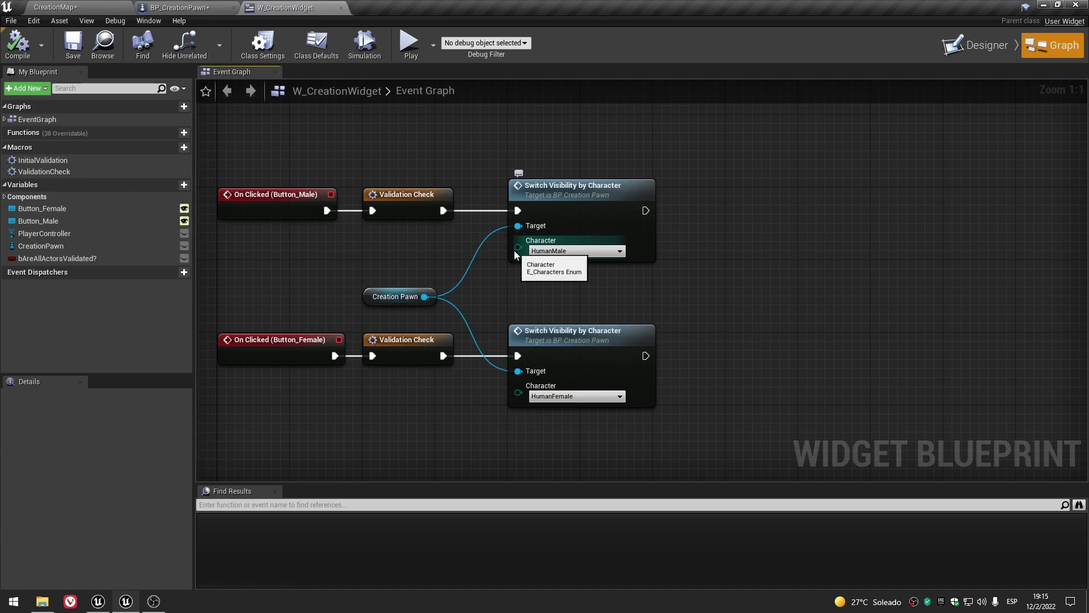
double_click(521, 183)
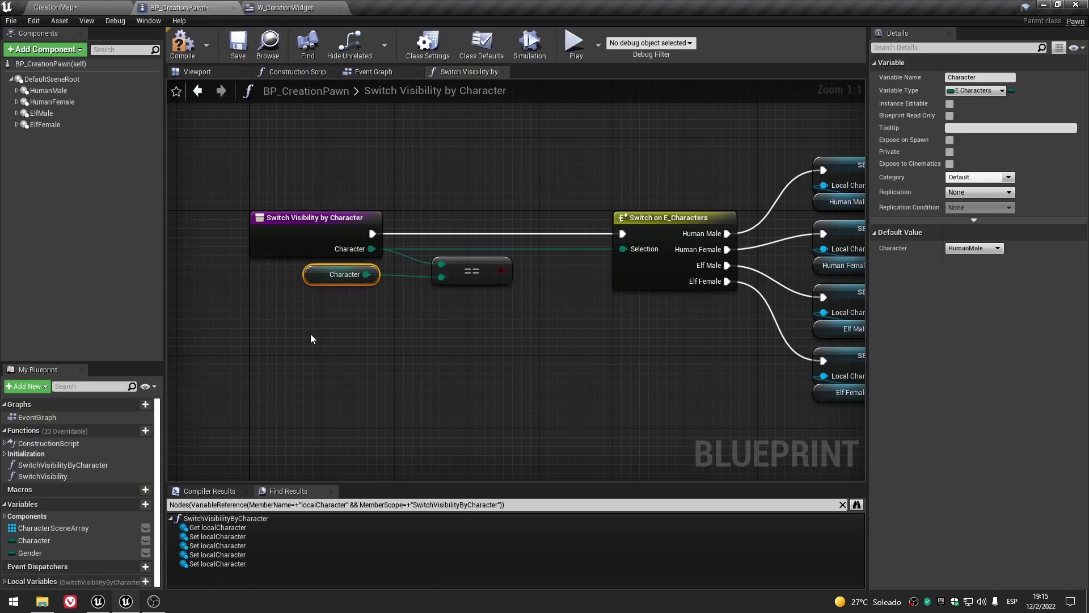
click(211, 77)
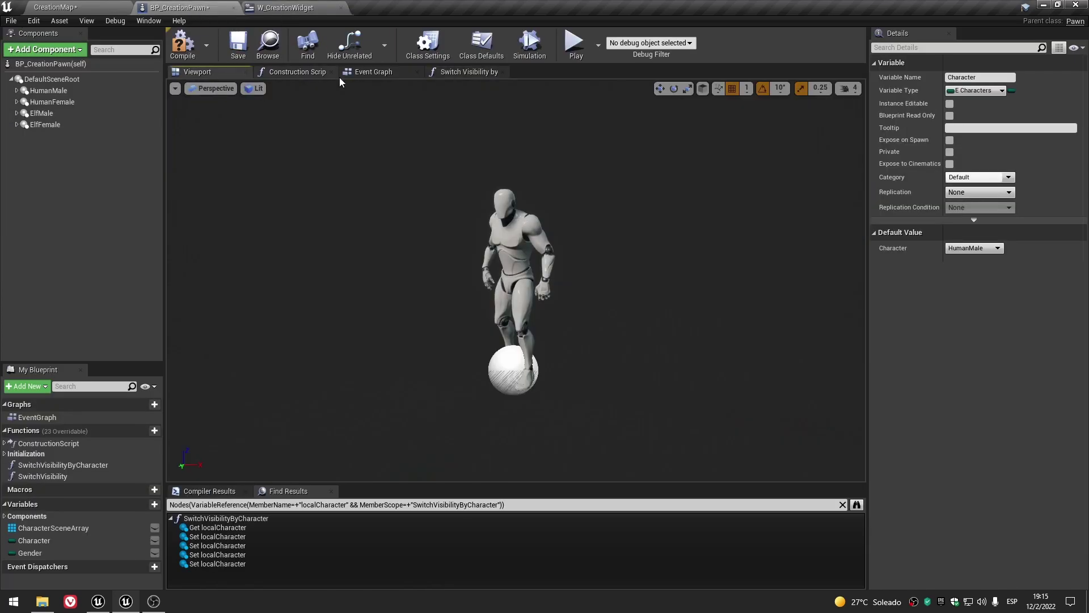
click(470, 72)
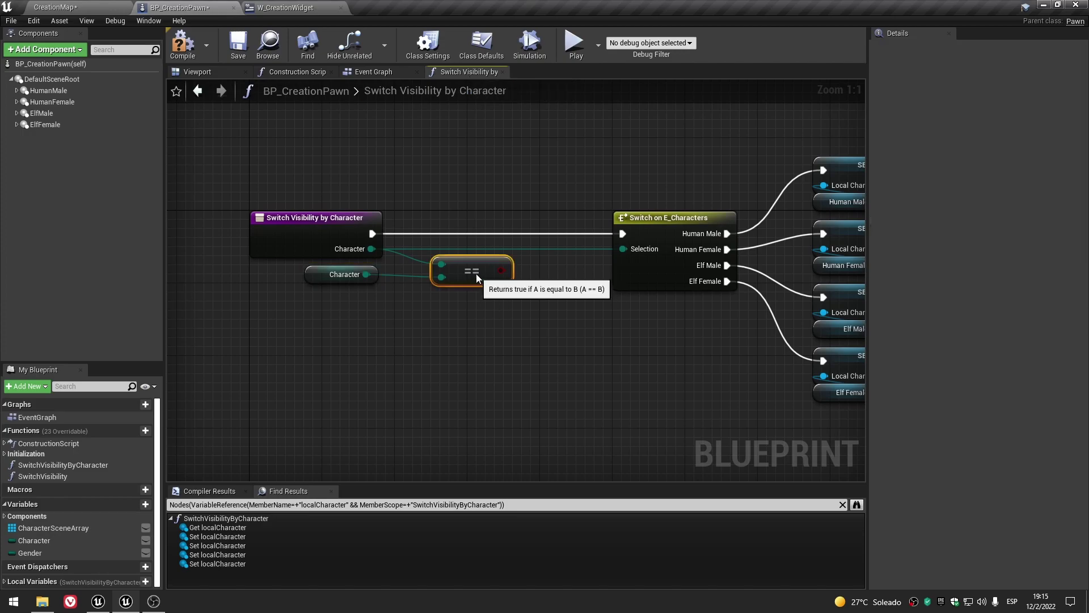
Step: Align the == node beside Switch on E_Characters and pan to show the SET nodes
drag(476, 281, 477, 274)
click(399, 329)
click(316, 277)
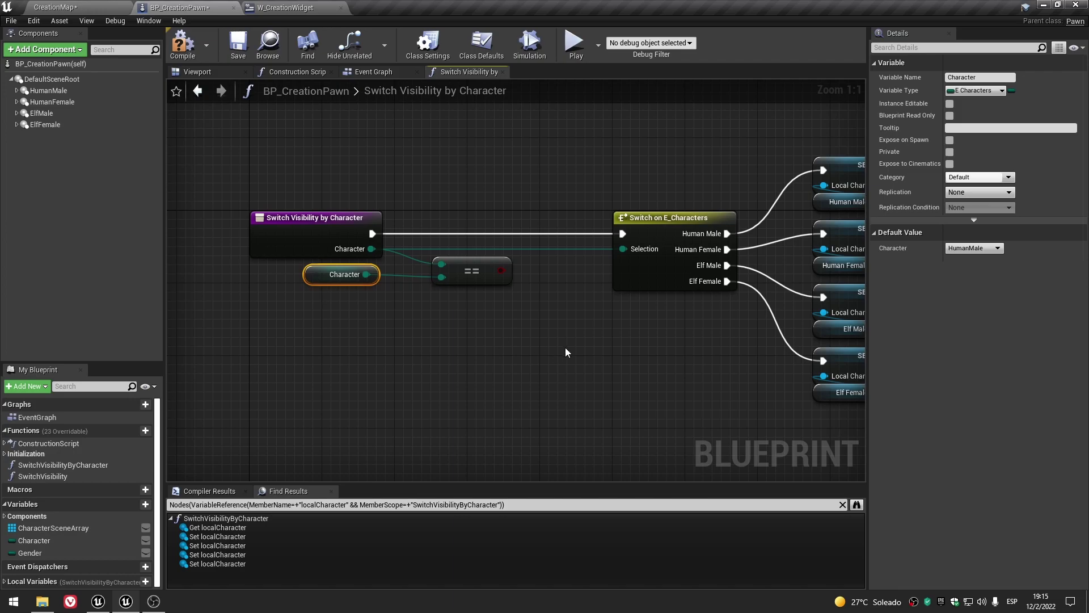
right_drag(544, 346, 461, 334)
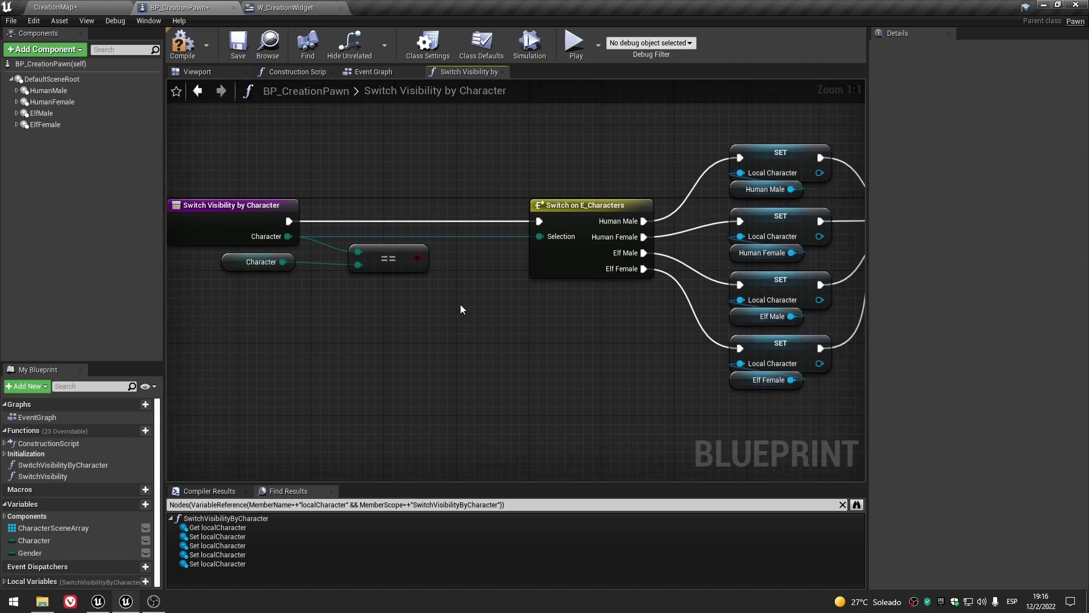
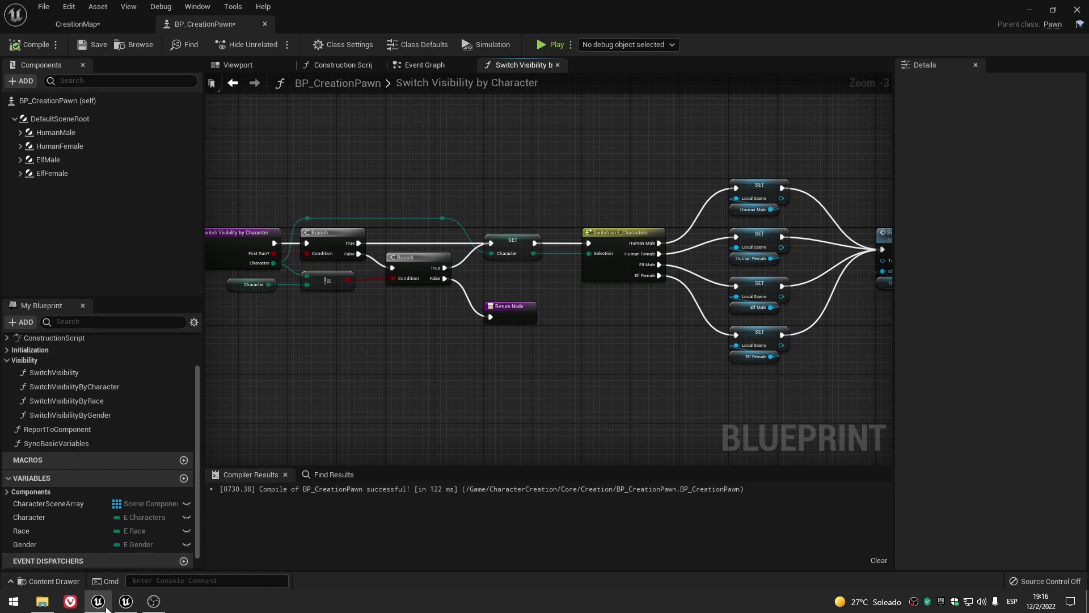
Step: Delete the old == comparison node in Switch Visibility by Character
click(106, 607)
scroll(397, 329, down, 5)
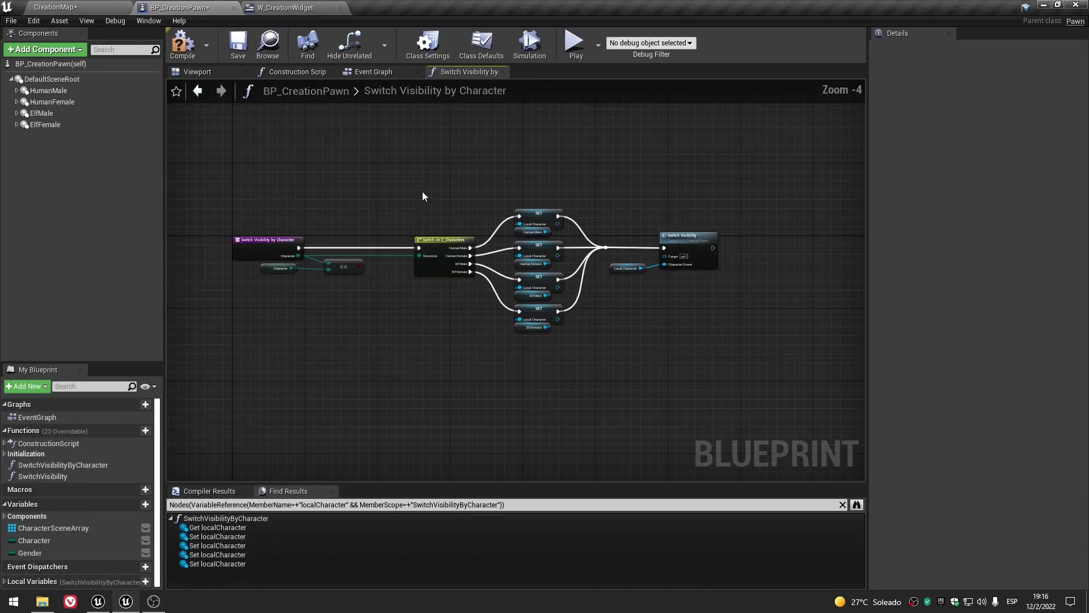
drag(422, 197, 763, 368)
scroll(448, 320, up, 3)
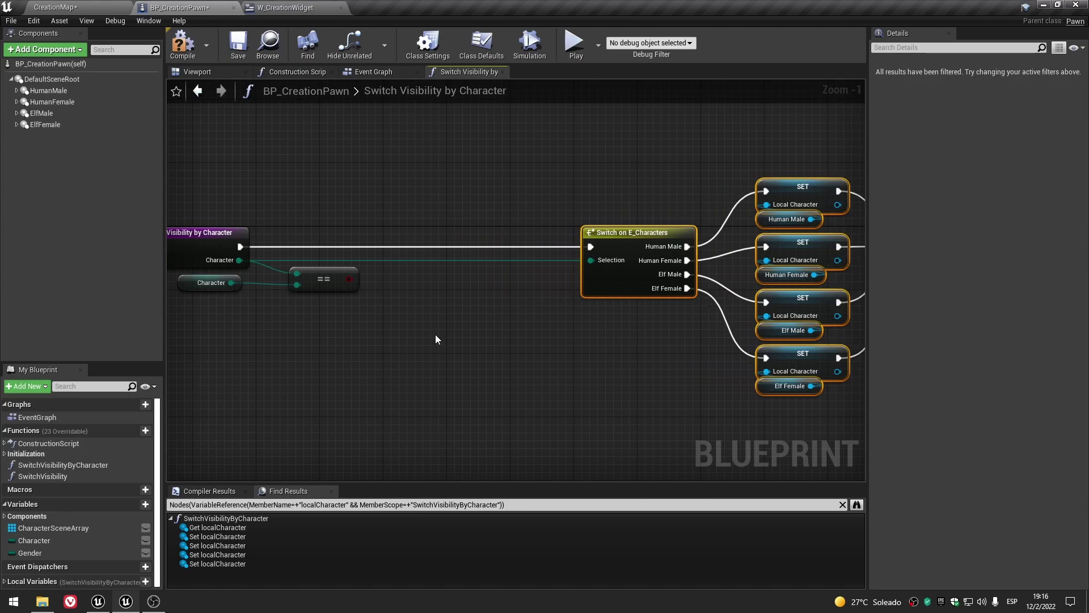
scroll(355, 328, up, 1)
right_drag(356, 328, 475, 289)
click(475, 281)
key(Delete)
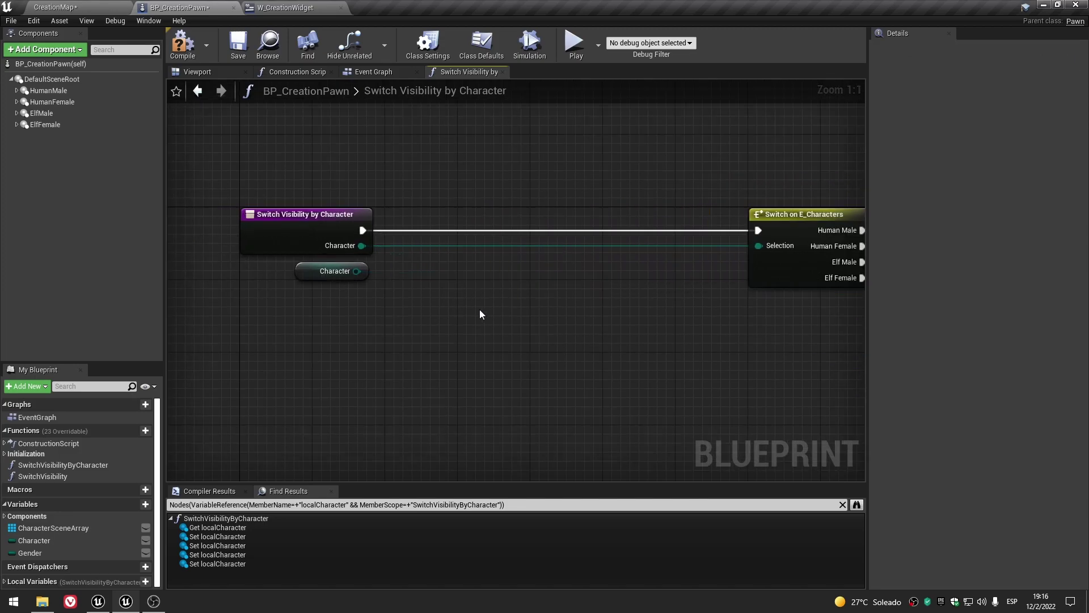
Step: Add a NotEqual (Enum) node comparing the Character input with the stored Character variable
drag(362, 246, 454, 305)
text(not)
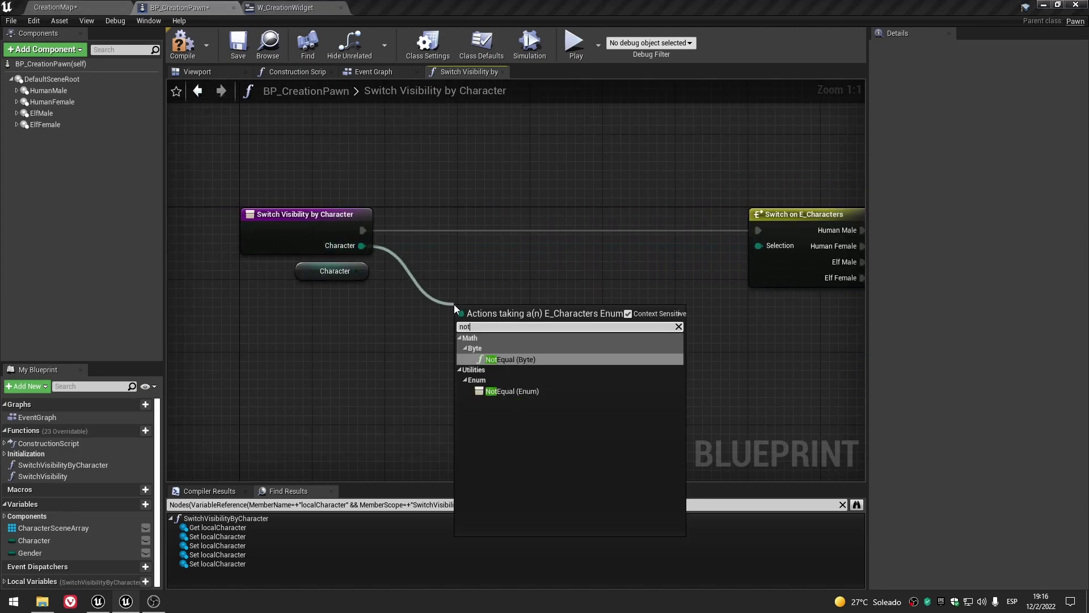
click(517, 391)
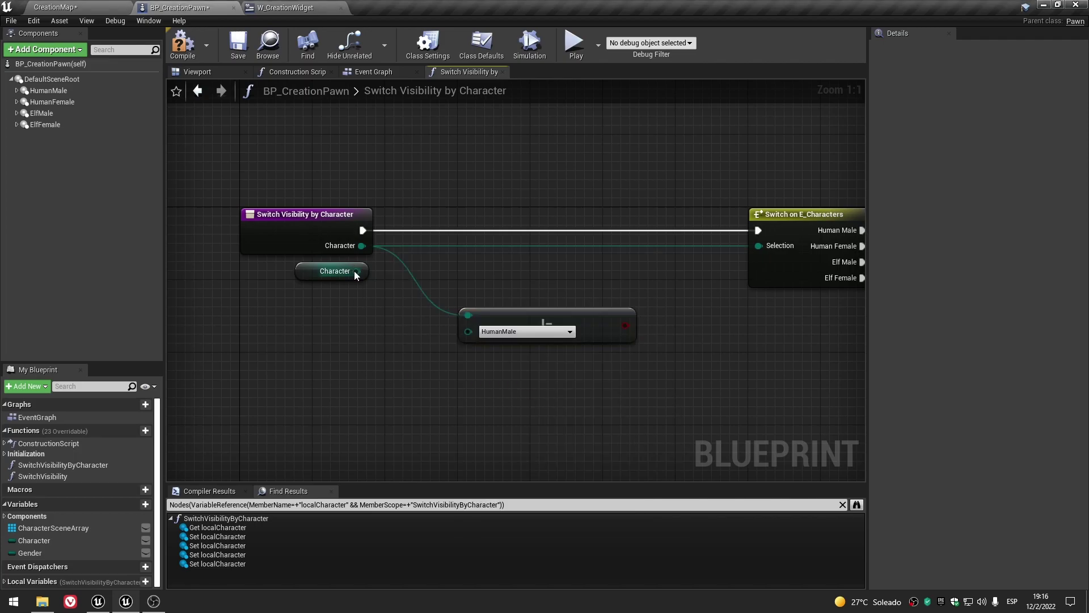
mouse_move(356, 271)
mouse_down()
mouse_move(468, 331)
mouse_move(468, 271)
mouse_up()
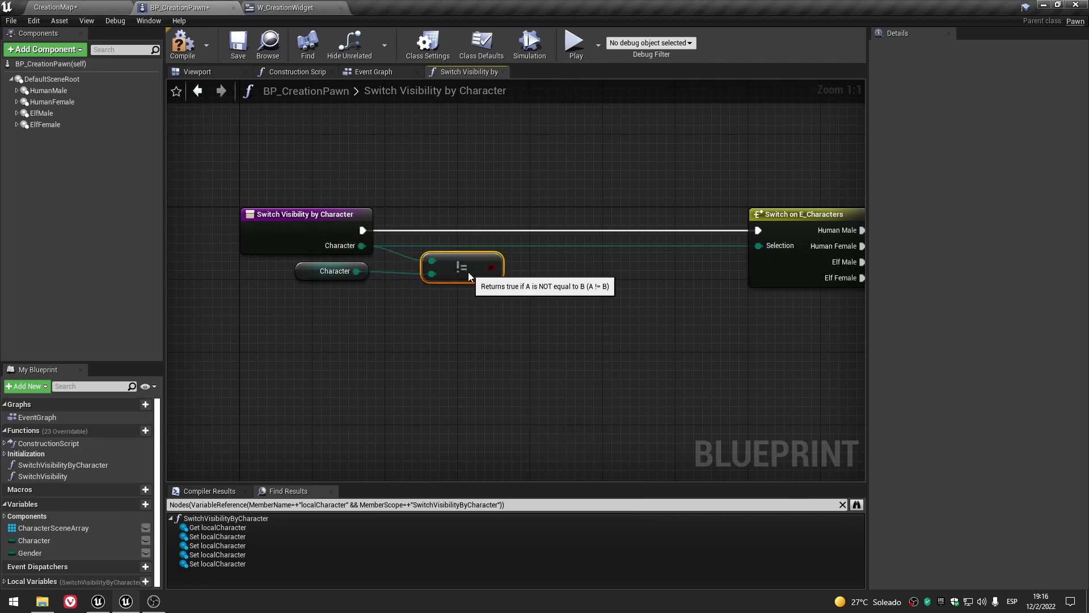
click(528, 308)
Step: Insert a Branch on the function's execution line, driven by the not-equal result
click(545, 284)
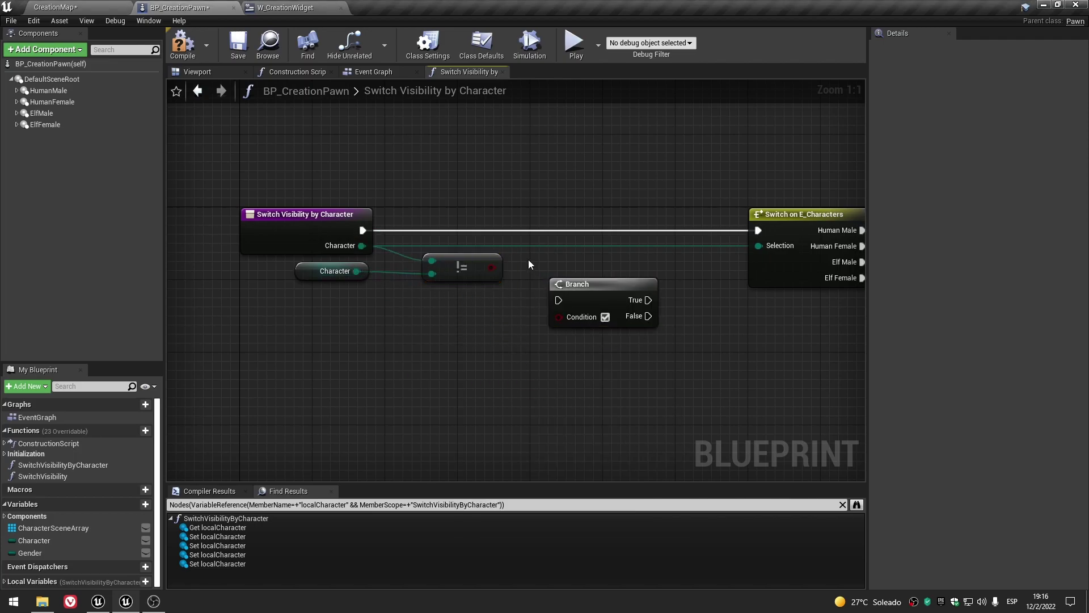
mouse_move(361, 230)
mouse_down()
mouse_move(559, 299)
mouse_move(562, 227)
mouse_up()
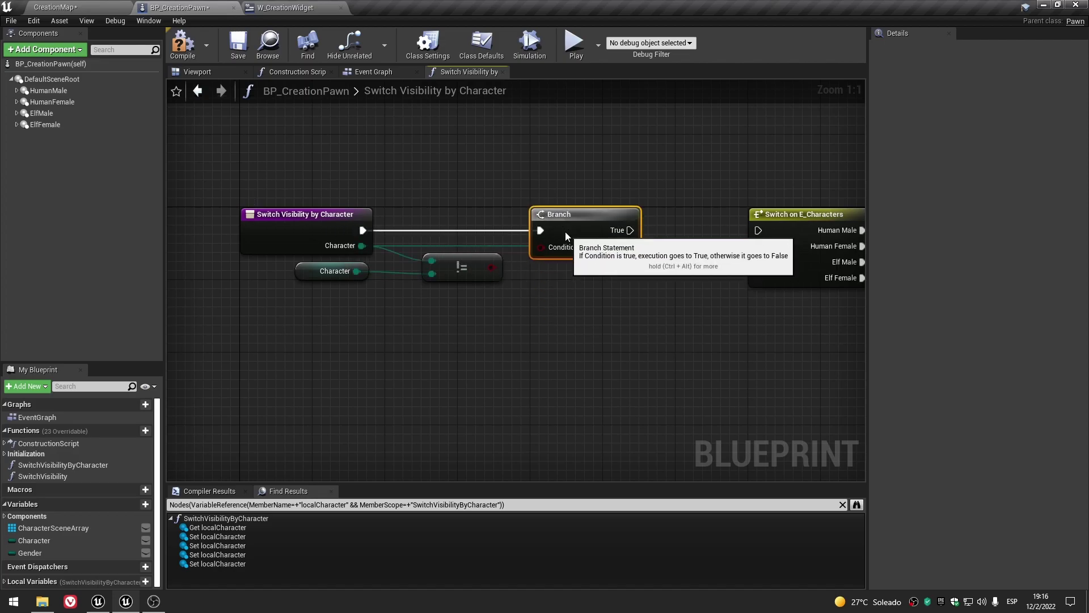
click(508, 280)
drag(491, 267, 544, 246)
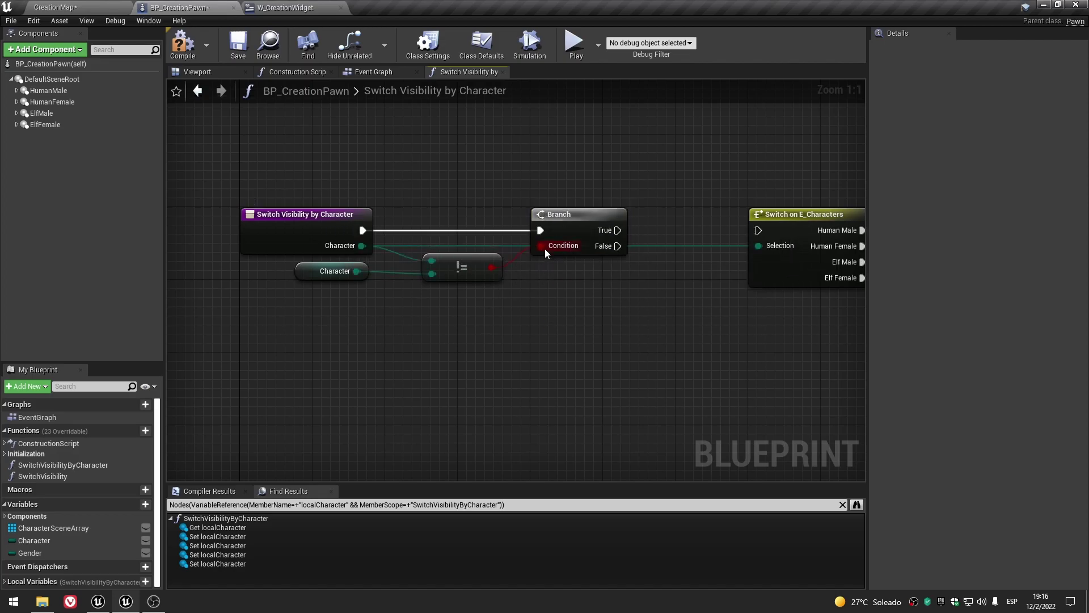
click(321, 241)
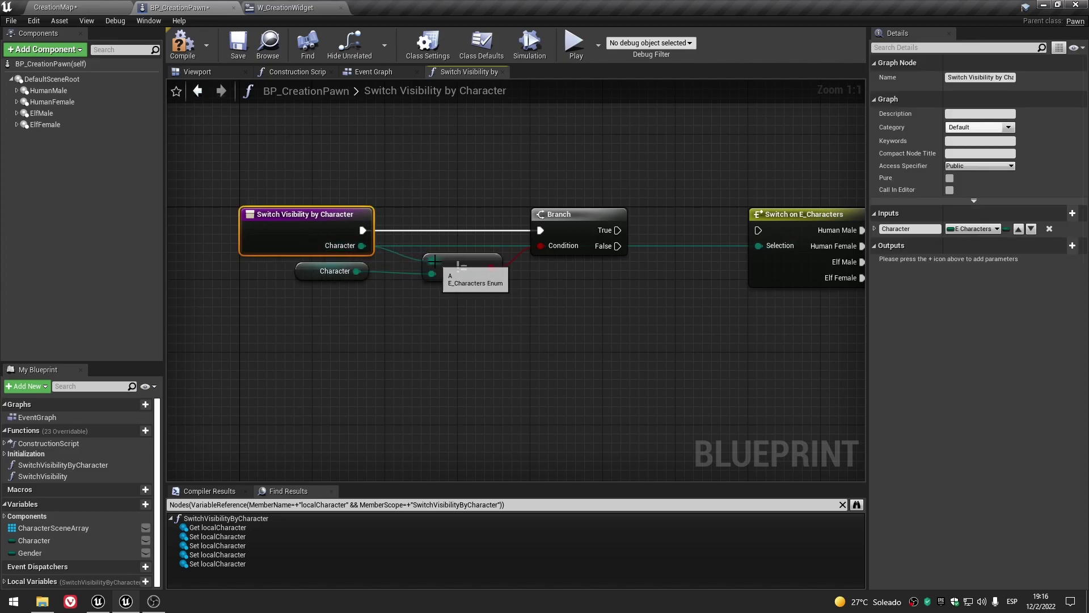
click(463, 276)
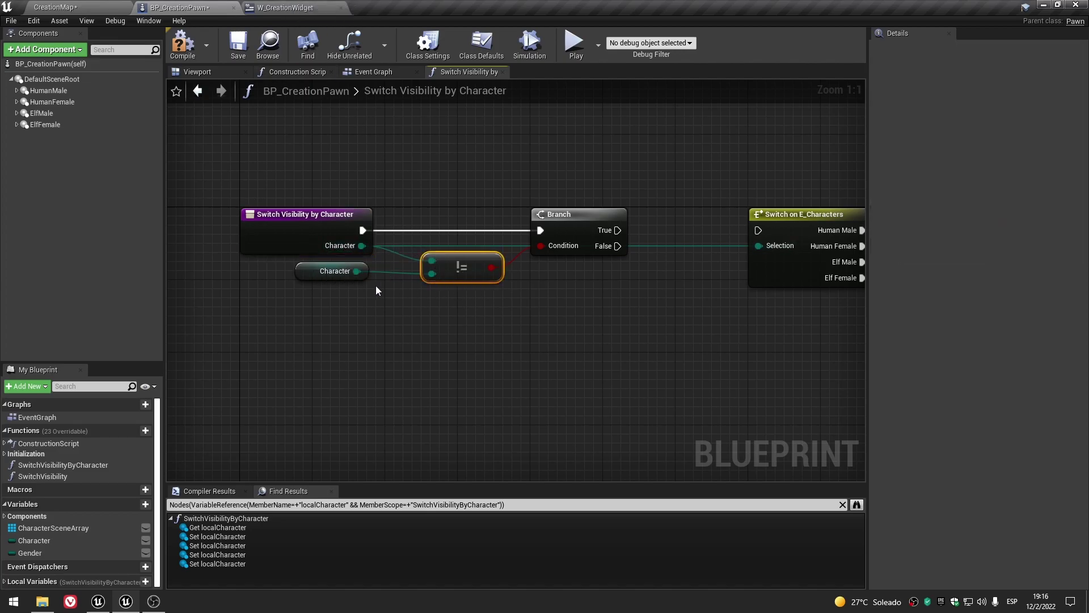
click(318, 271)
click(547, 311)
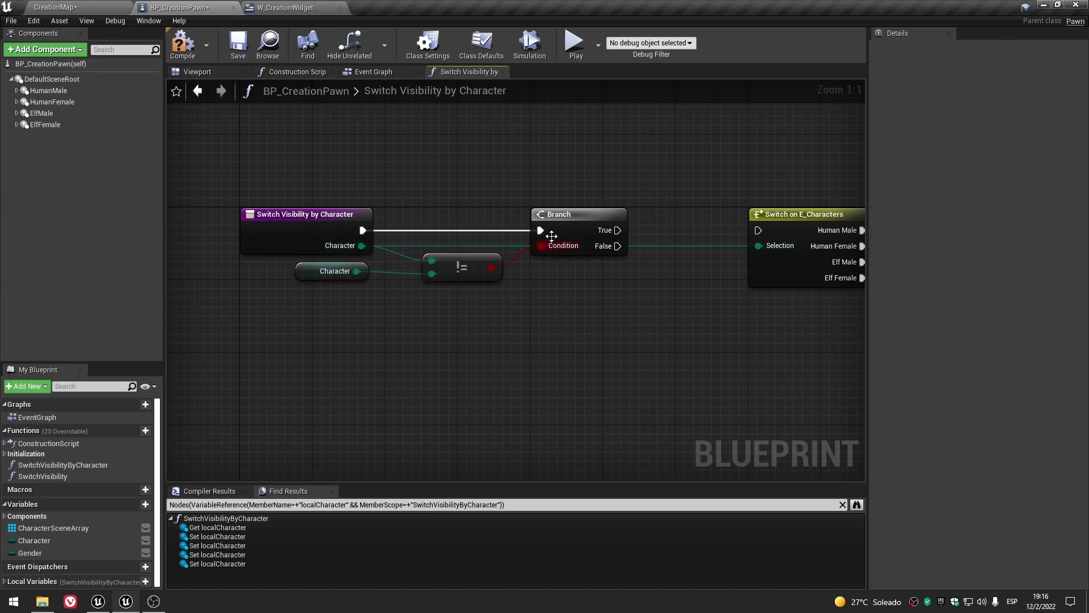
Step: Route Branch True to Switch on E_Characters and False to a new Return Node
drag(617, 231, 758, 230)
mouse_move(655, 303)
right_down()
mouse_move(408, 302)
mouse_move(464, 250)
right_up()
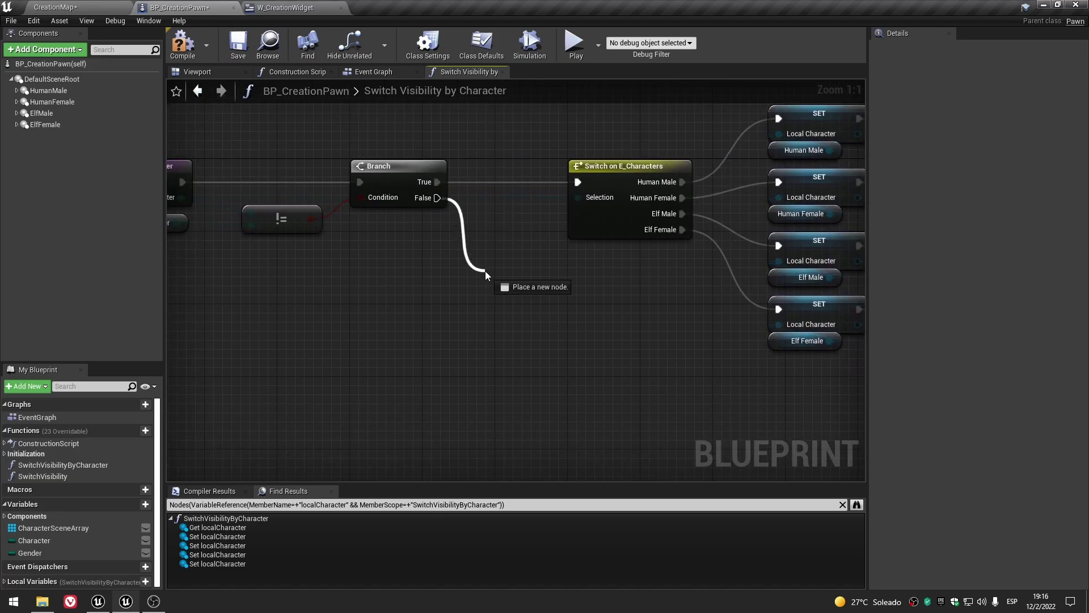
drag(437, 198, 485, 271)
text(return)
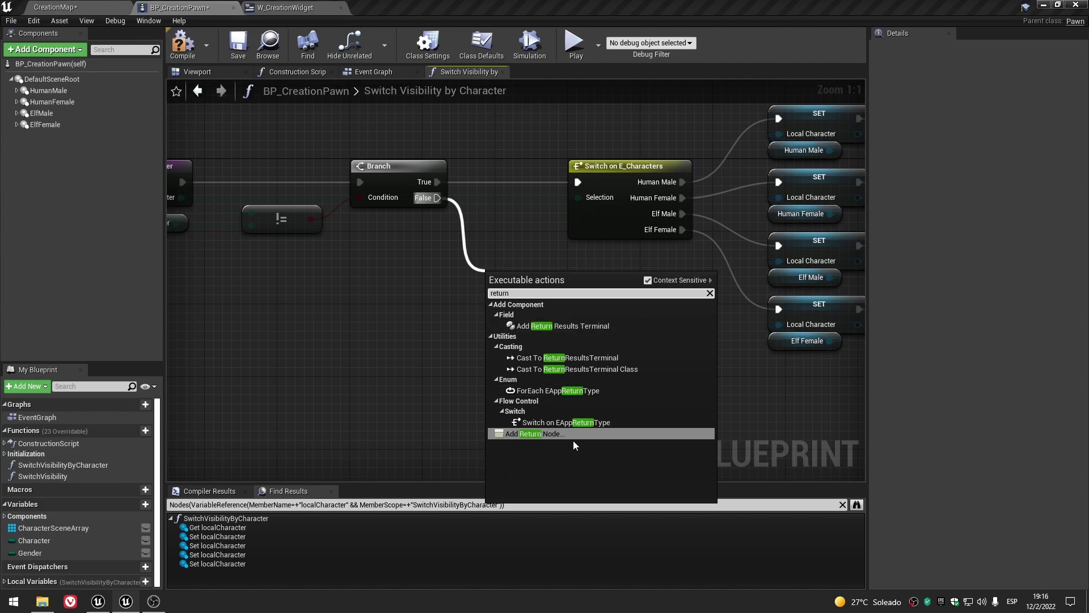
click(567, 434)
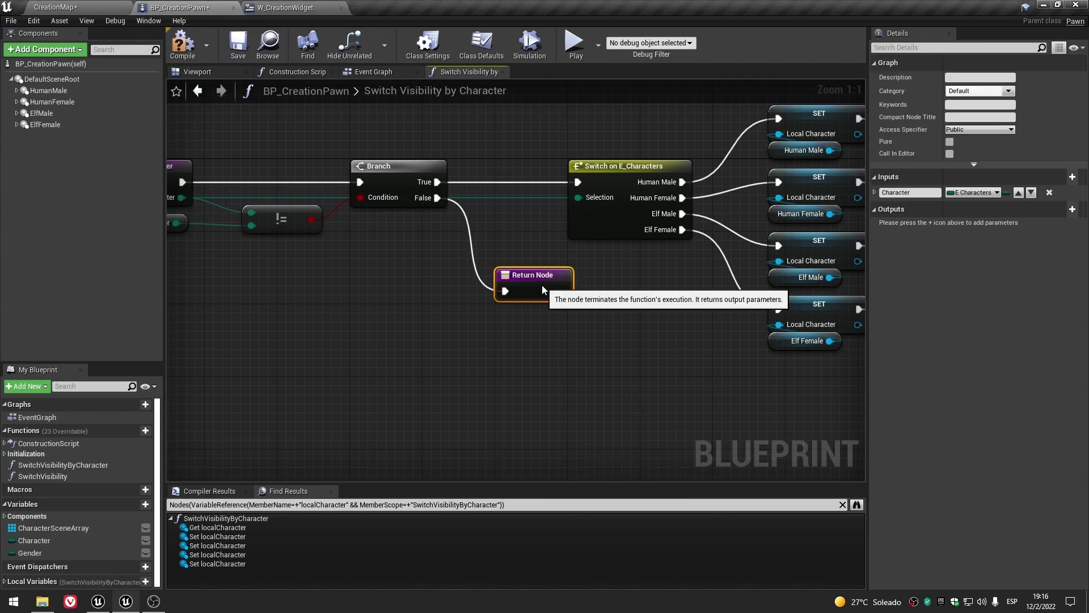
Step: Nudge the Character getter lower and recheck the entry and comparison nodes
right_drag(396, 281, 527, 312)
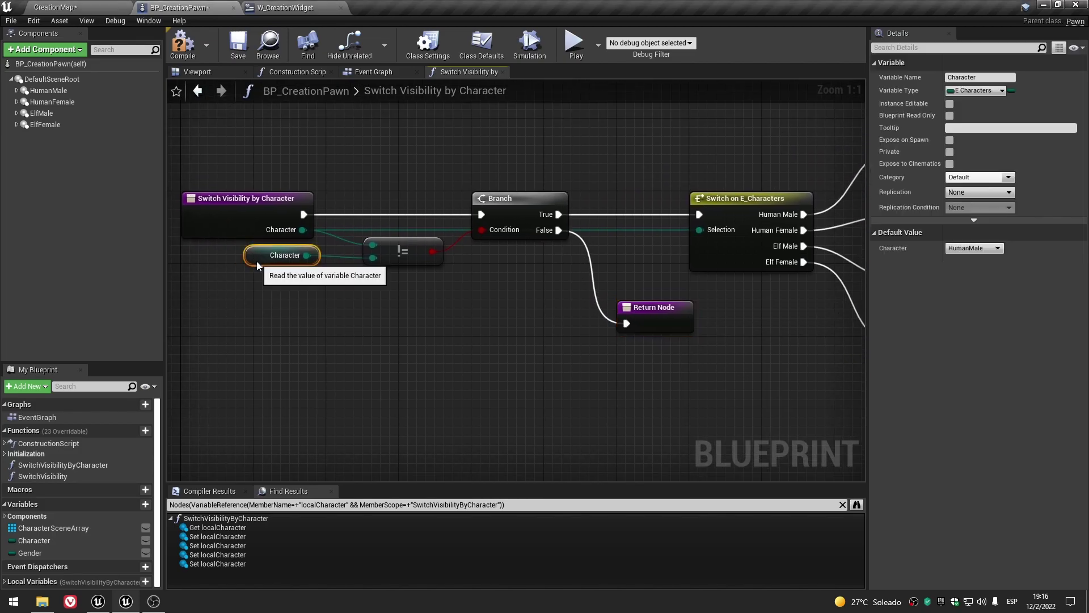
drag(259, 261, 258, 270)
click(399, 318)
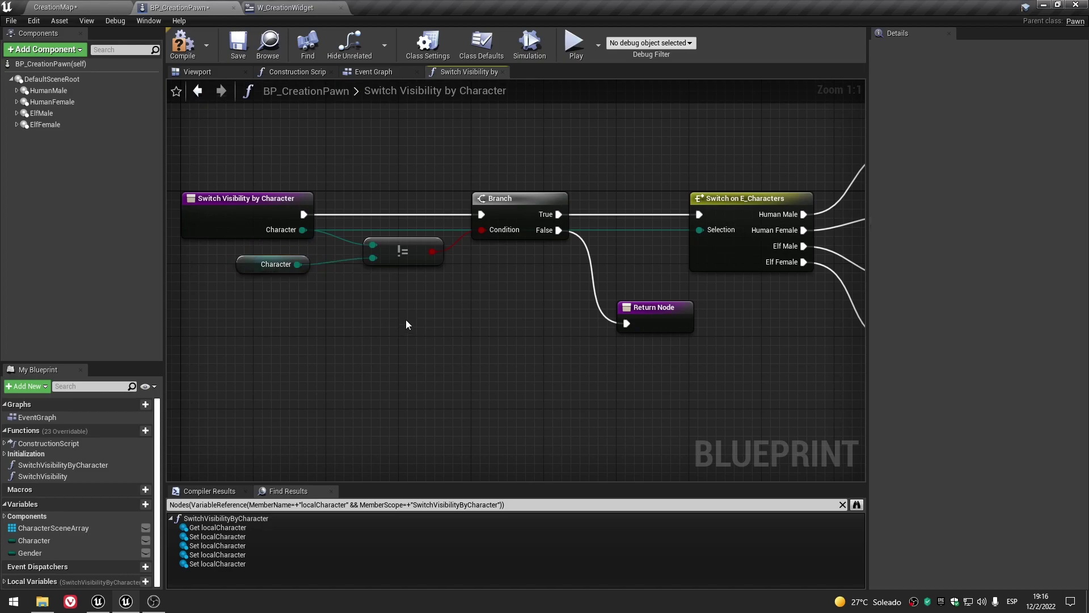
click(229, 221)
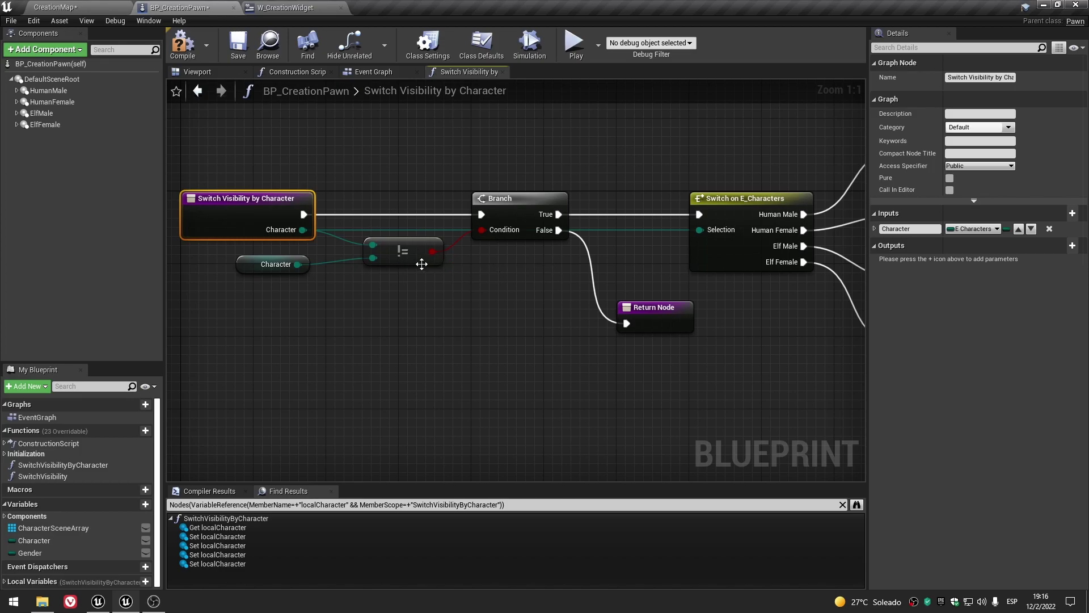
click(418, 264)
Step: Check how W_CreationWidget's Button_Male click event calls the visibility function
click(286, 7)
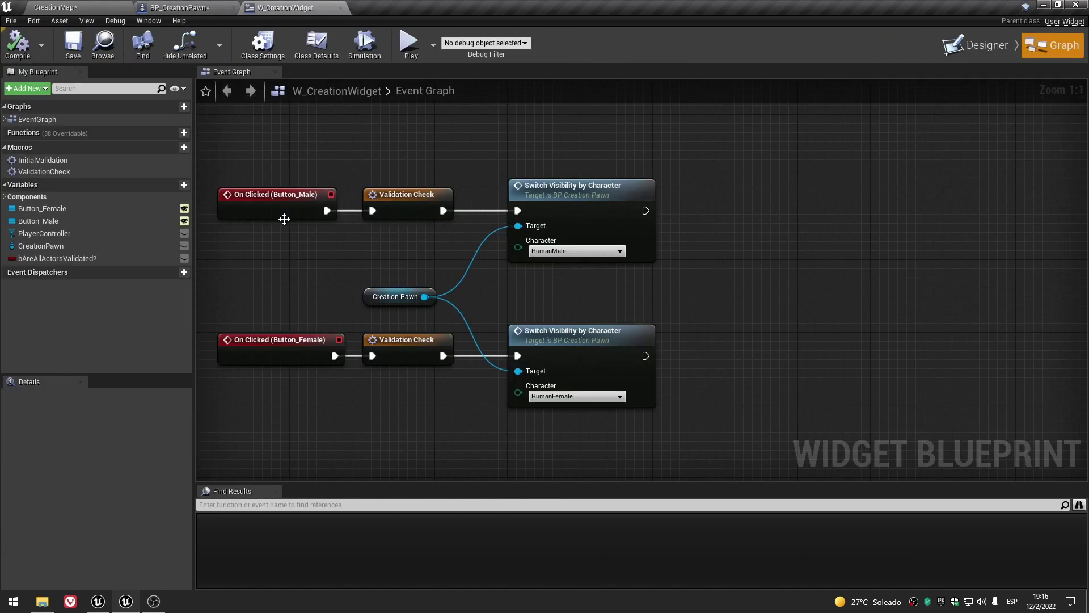
click(283, 215)
click(589, 193)
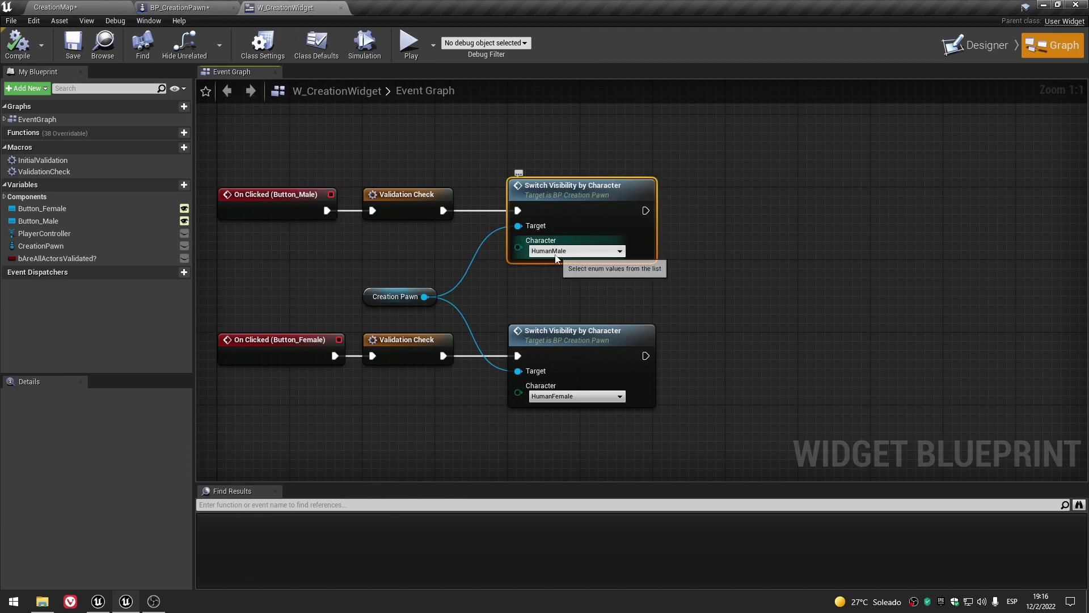
Step: Review the BP_CreationPawn function graph again and compile the blueprint
click(192, 6)
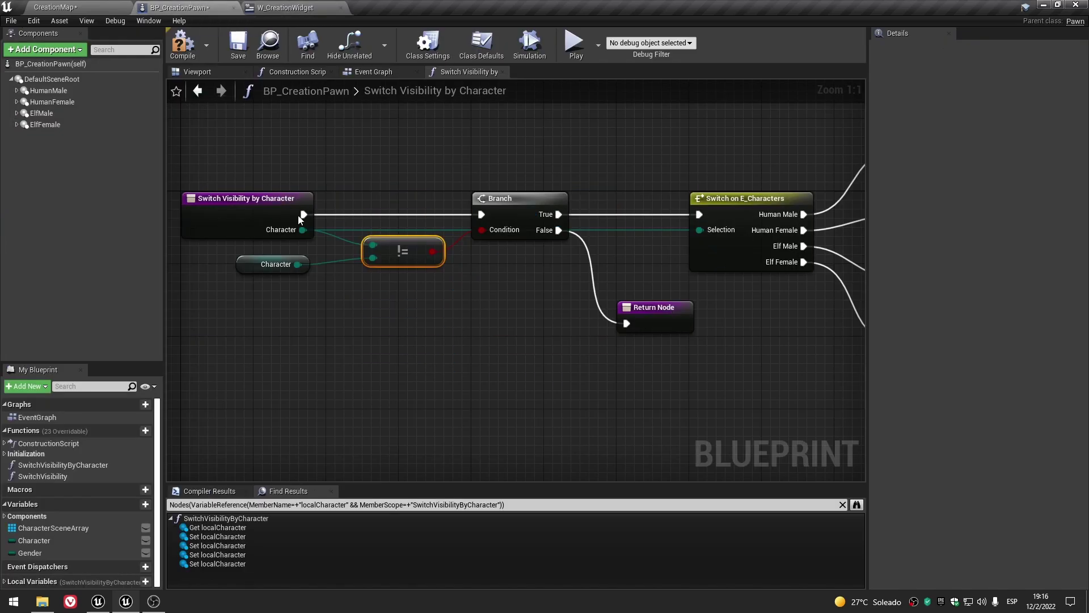
click(244, 264)
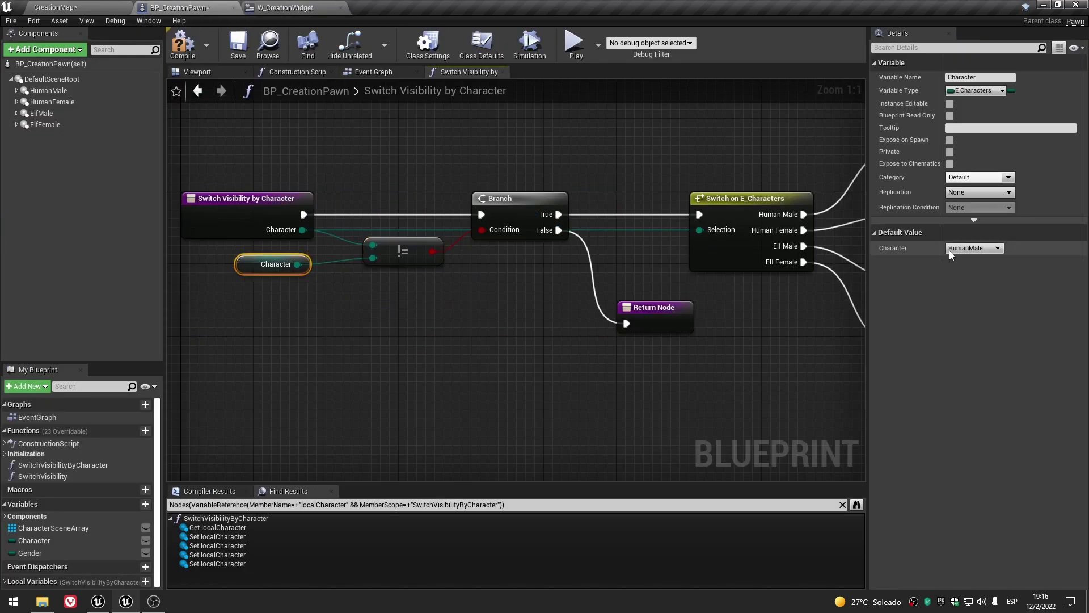
click(401, 262)
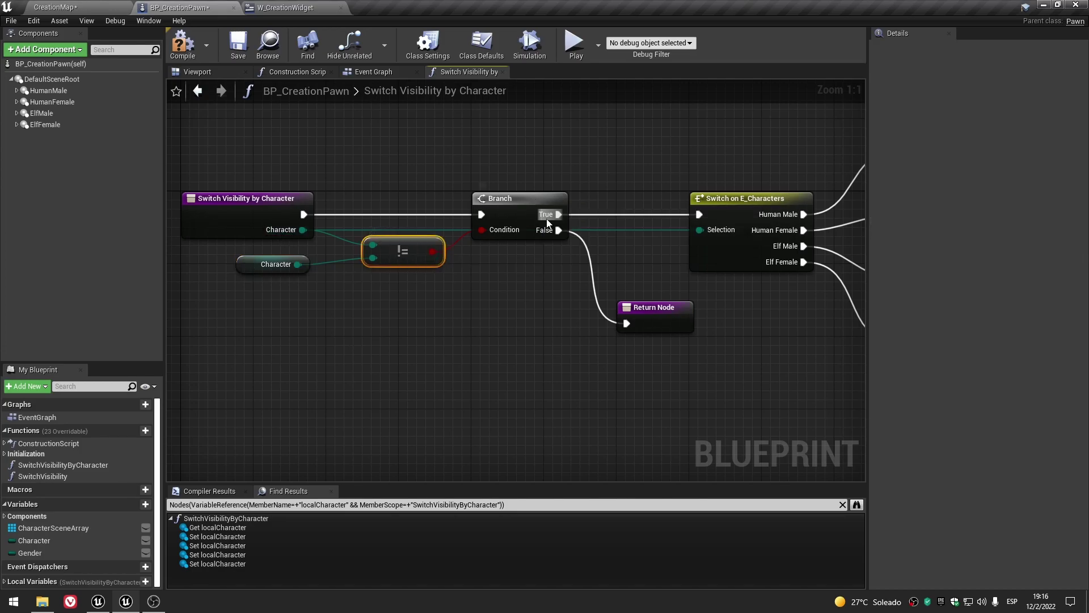
right_drag(794, 318, 356, 333)
scroll(356, 333, down, 1)
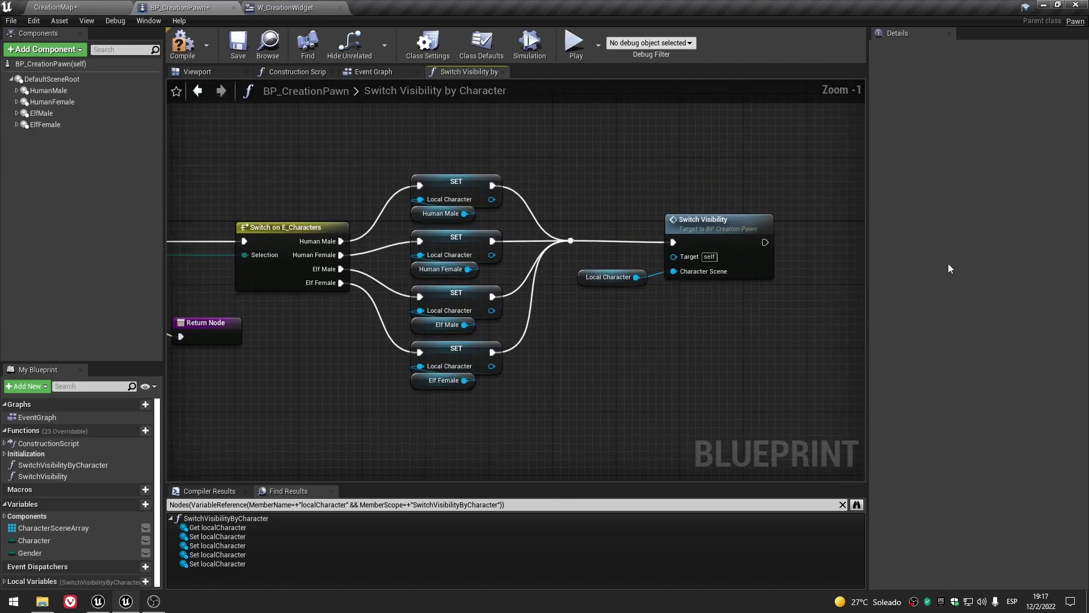
right_drag(332, 384, 427, 334)
scroll(365, 278, up, 1)
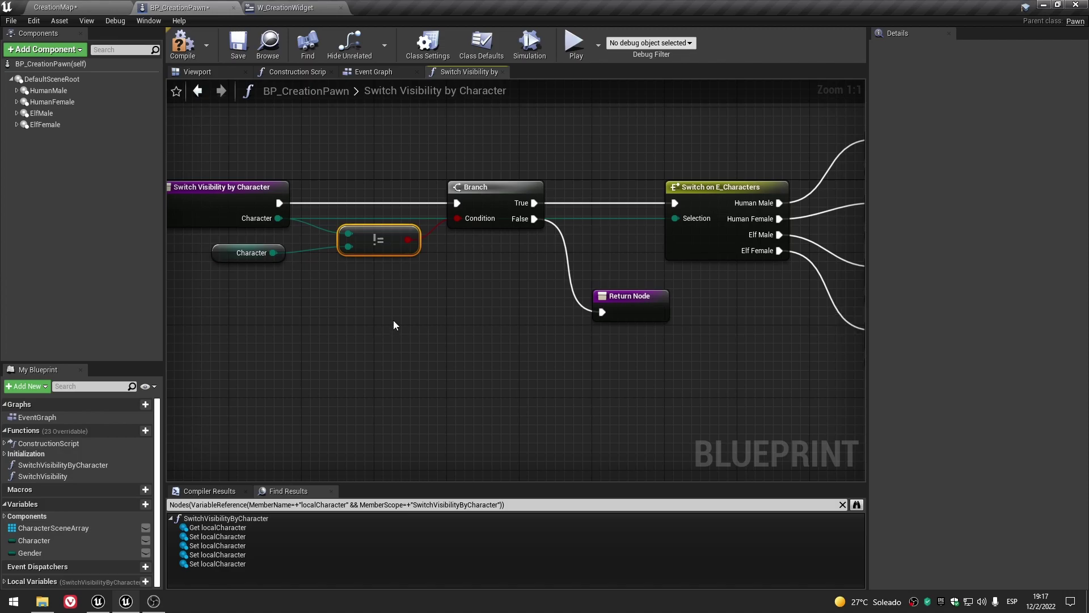
click(454, 307)
scroll(455, 306, down, 3)
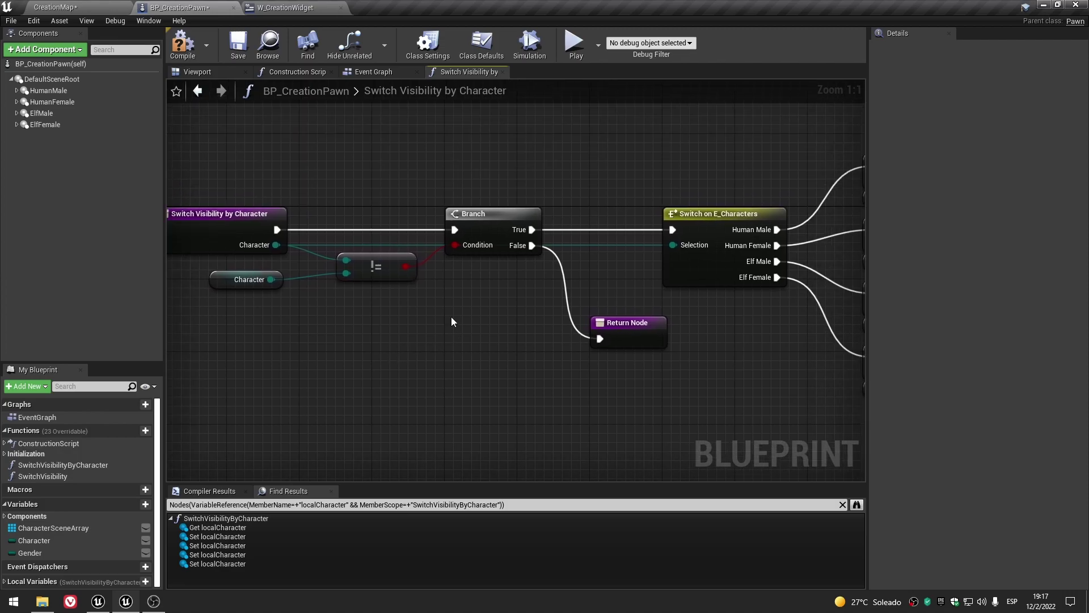
scroll(452, 321, up, 2)
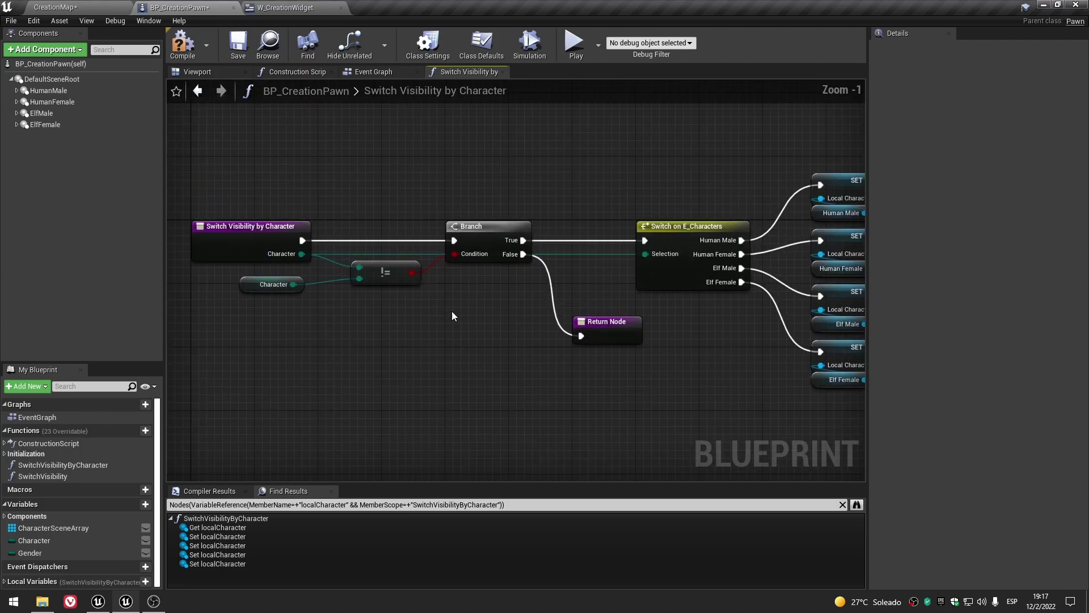
click(183, 55)
Step: Preview the pawn in the viewport, framing the character front-on
click(205, 77)
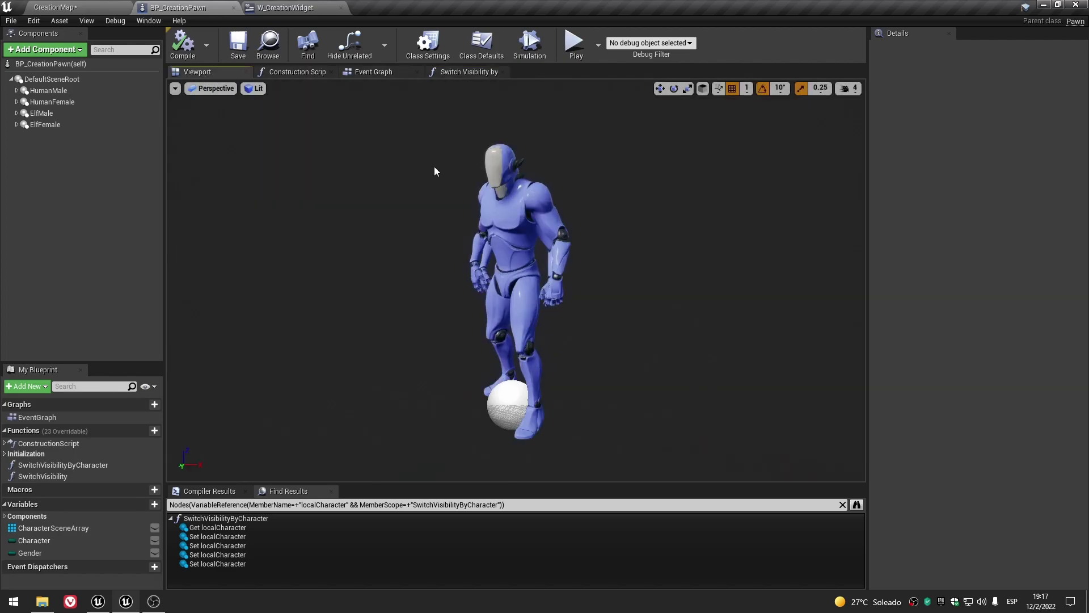
drag(437, 170, 449, 136)
mouse_move(536, 213)
mouse_down()
mouse_move(536, 239)
mouse_move(564, 226)
mouse_up()
scroll(564, 226, up, 3)
scroll(563, 226, down, 3)
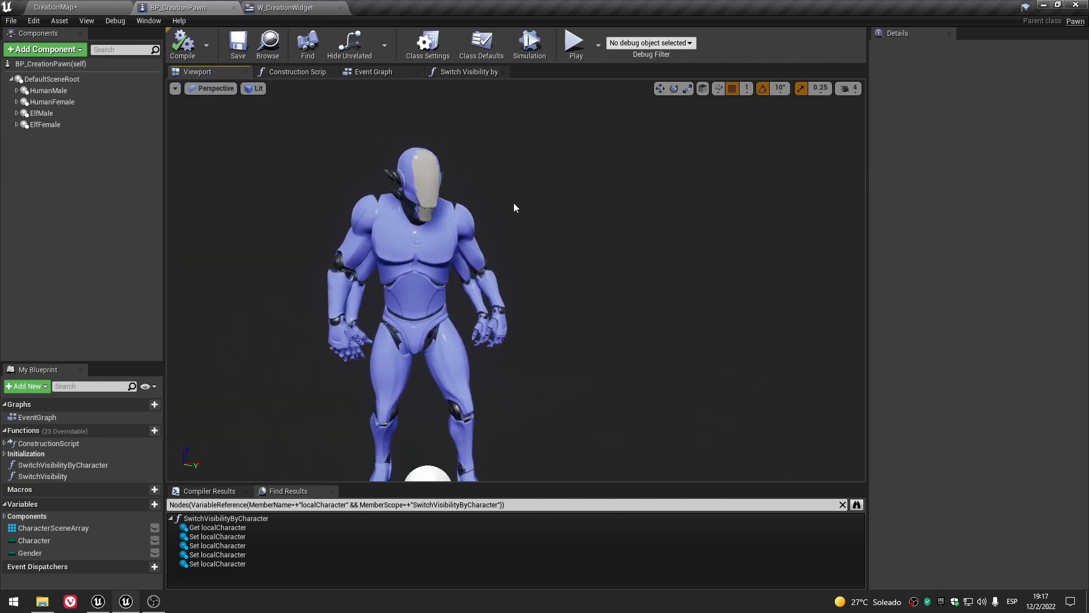
Step: Inspect the Switch Visibility by Character call and Character getter in the Construction Script
click(287, 72)
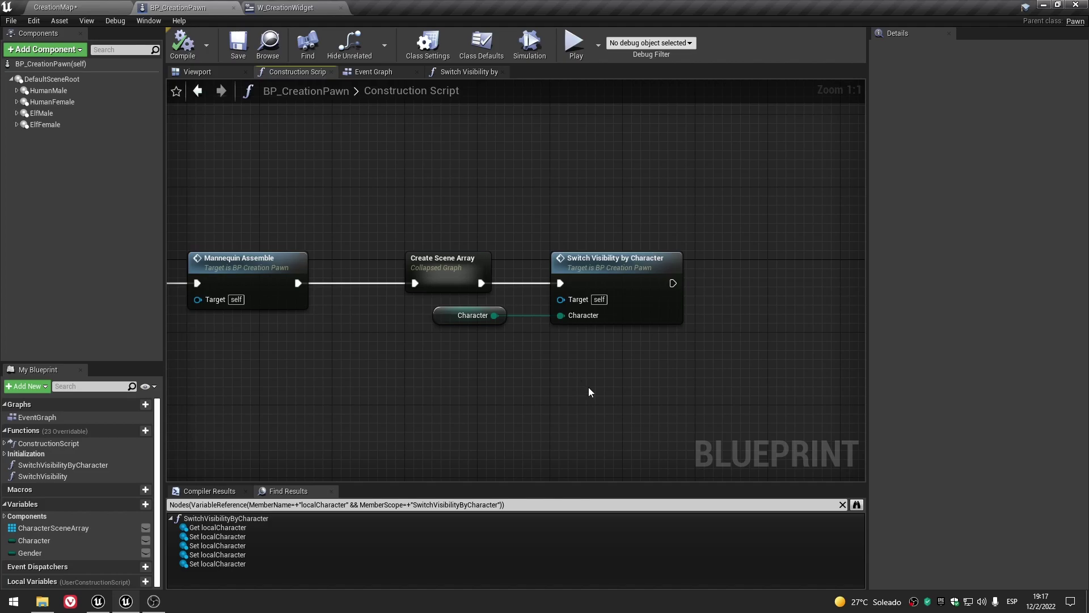
right_drag(574, 382, 486, 366)
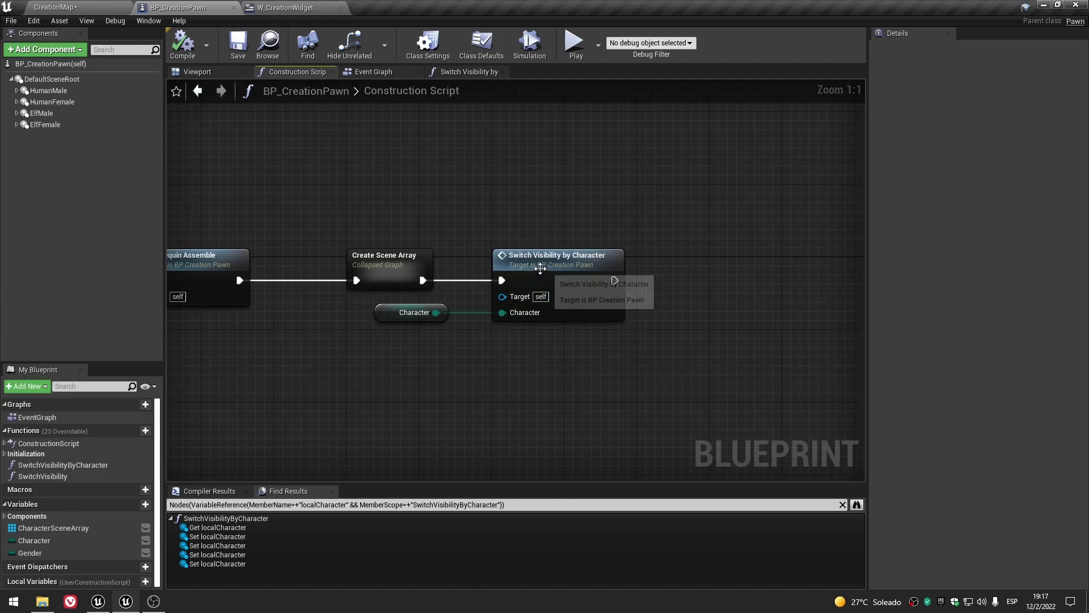
click(541, 271)
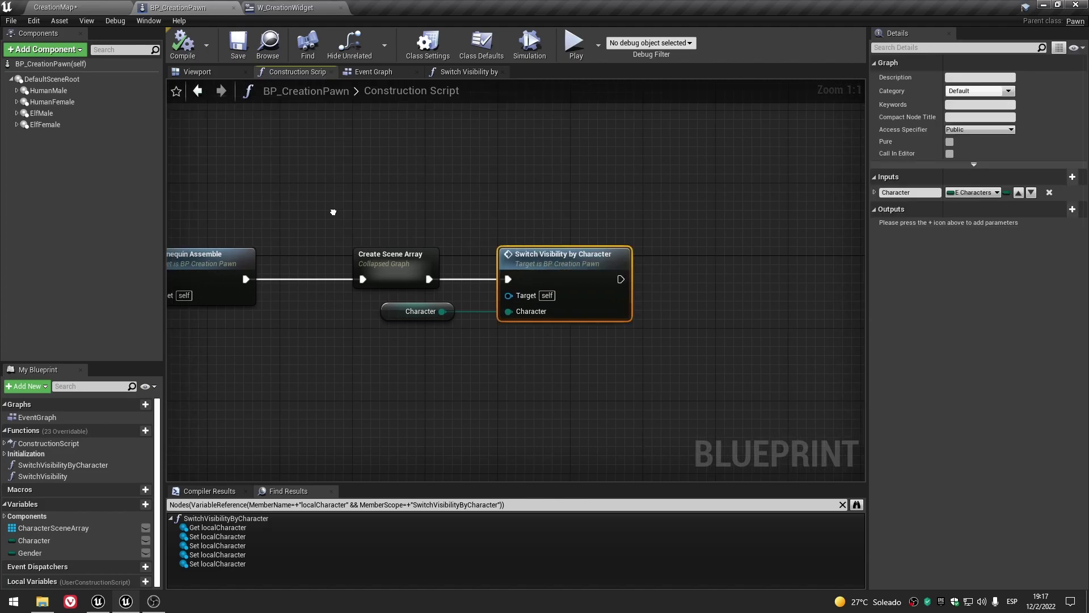
mouse_move(333, 211)
right_down()
mouse_move(749, 184)
mouse_move(324, 215)
right_up()
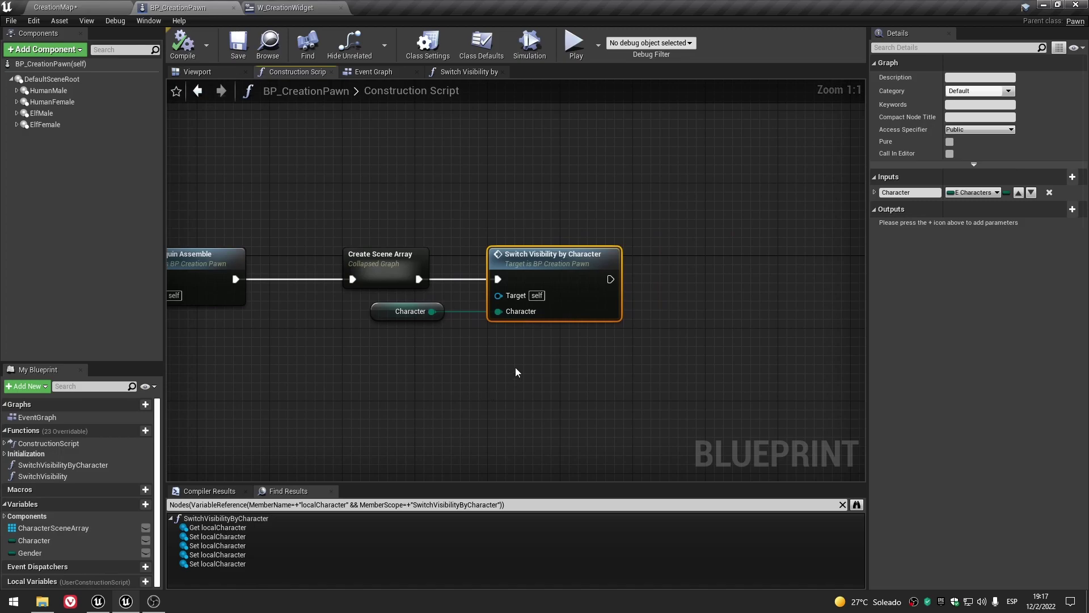
click(377, 311)
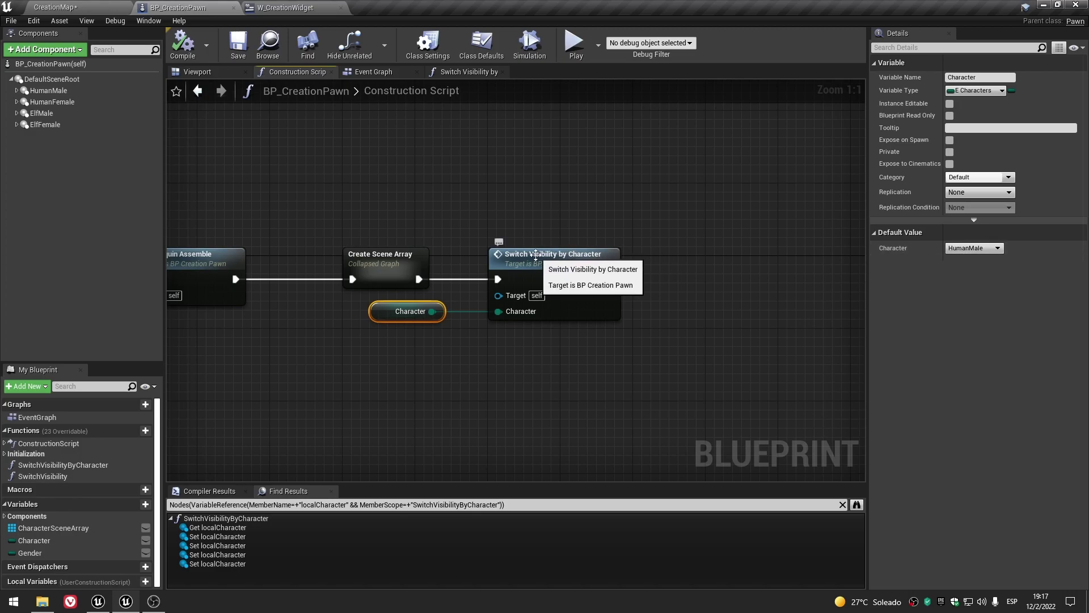
click(536, 254)
Step: Compare the Character getter in the function graph with the one in the Construction Script
click(471, 73)
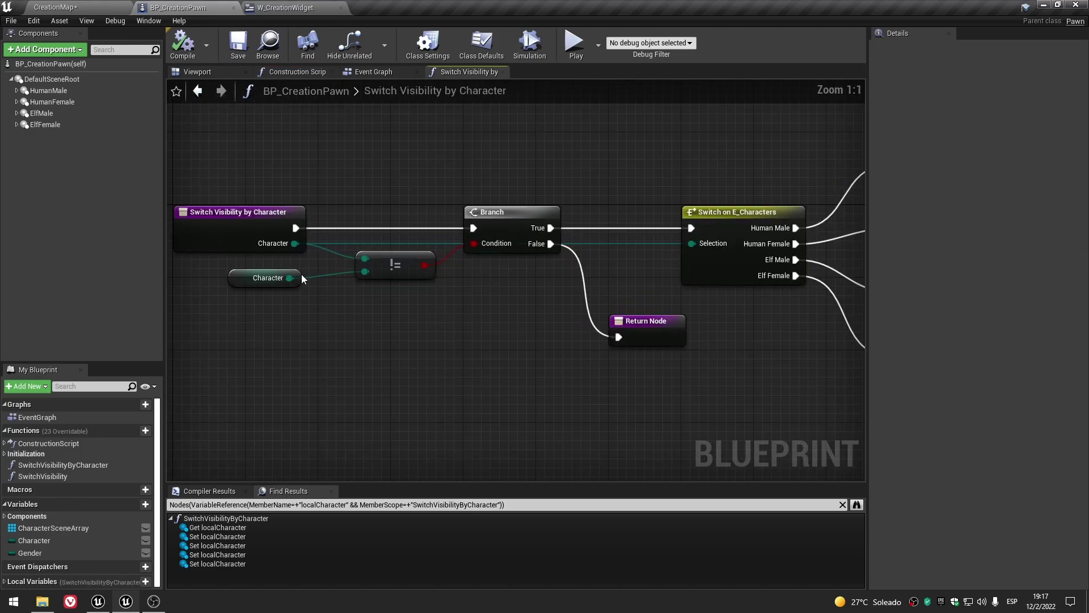
click(426, 268)
right_drag(369, 339, 452, 346)
click(322, 288)
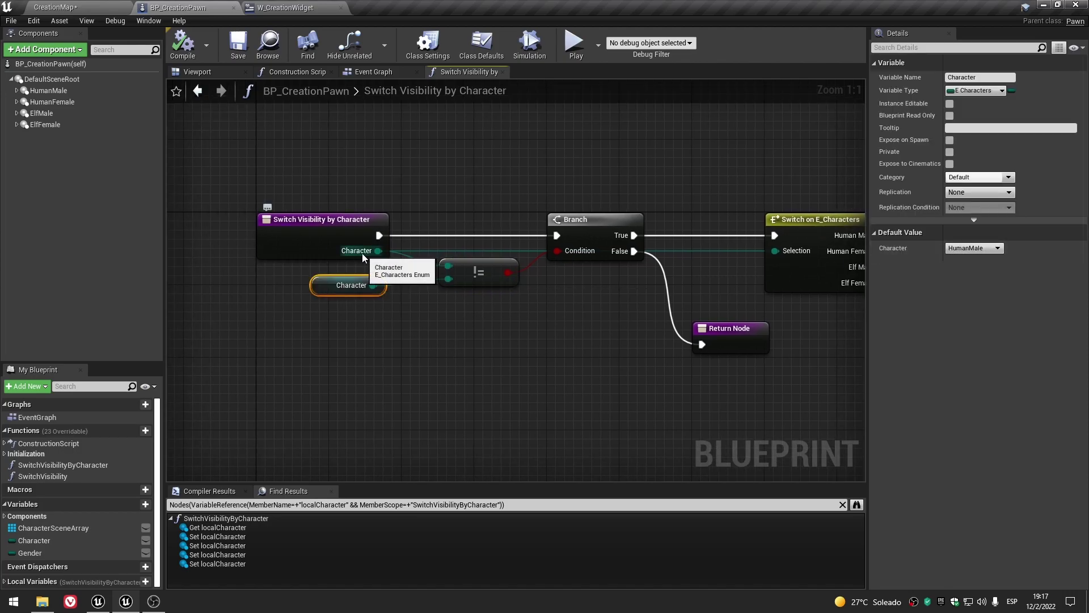
click(332, 74)
click(400, 309)
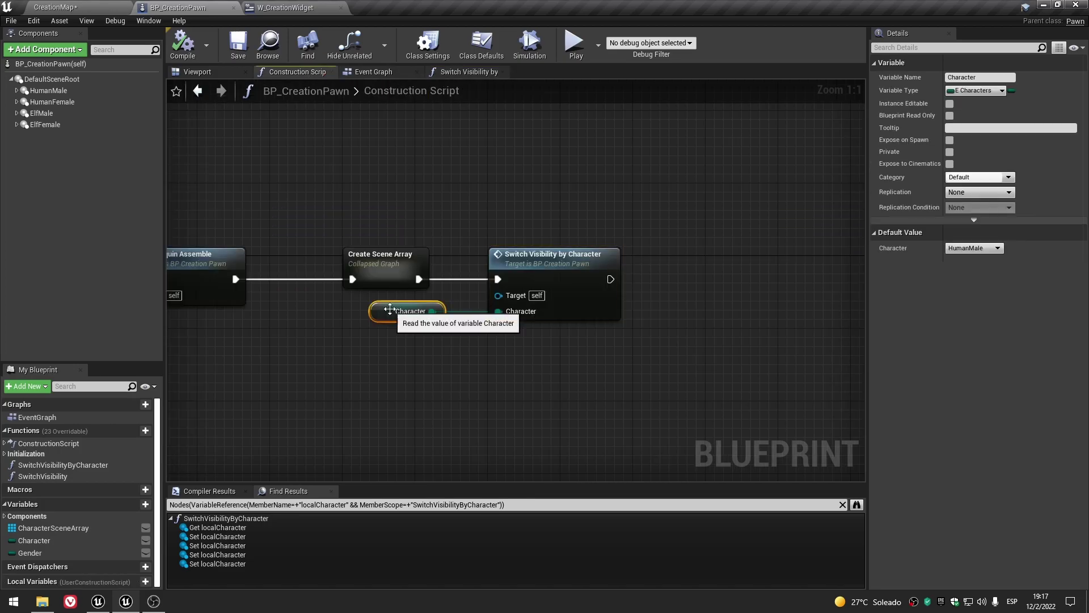
click(474, 72)
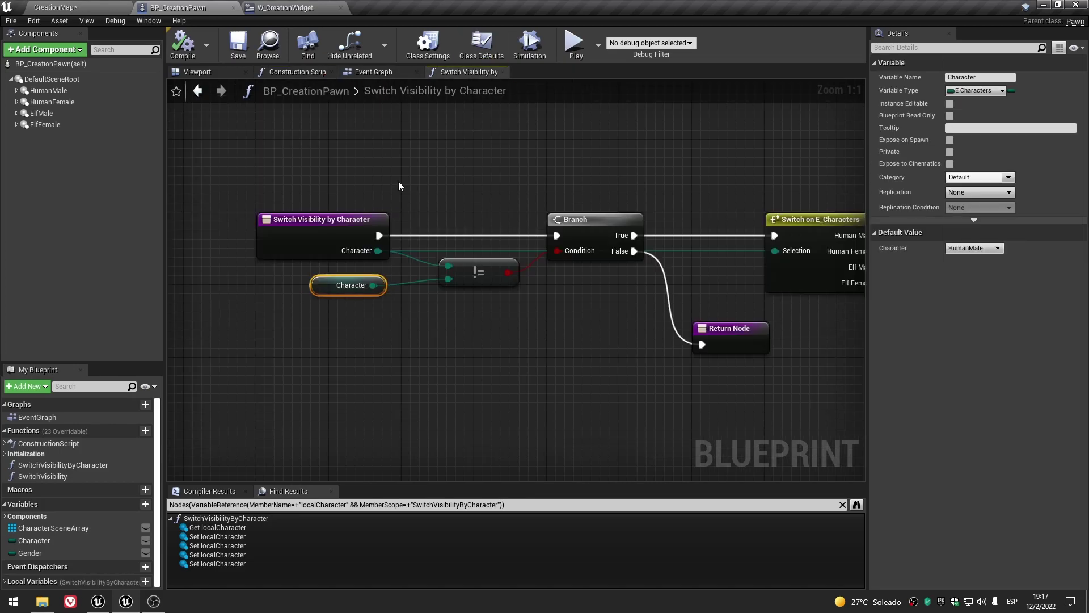
click(492, 328)
click(283, 71)
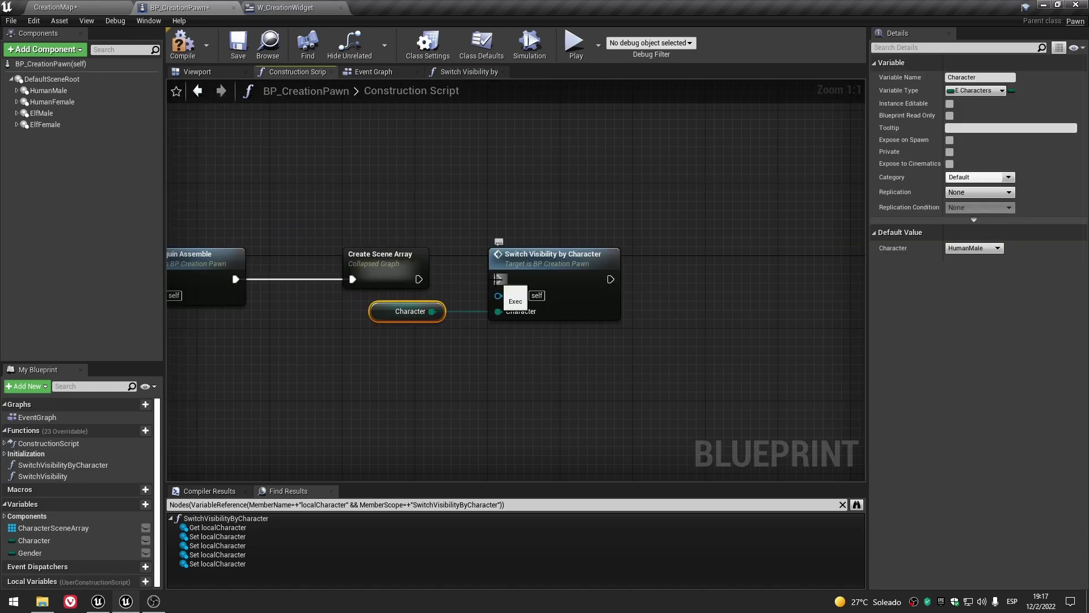
click(406, 178)
Step: Compile and check a character component in the viewport preview
click(183, 45)
click(197, 72)
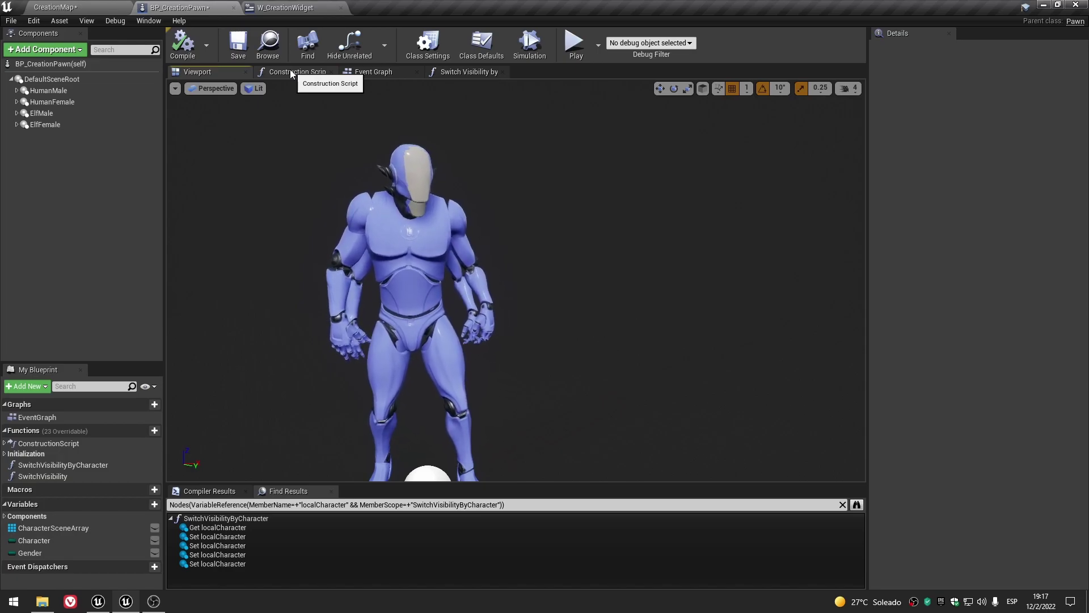
click(86, 92)
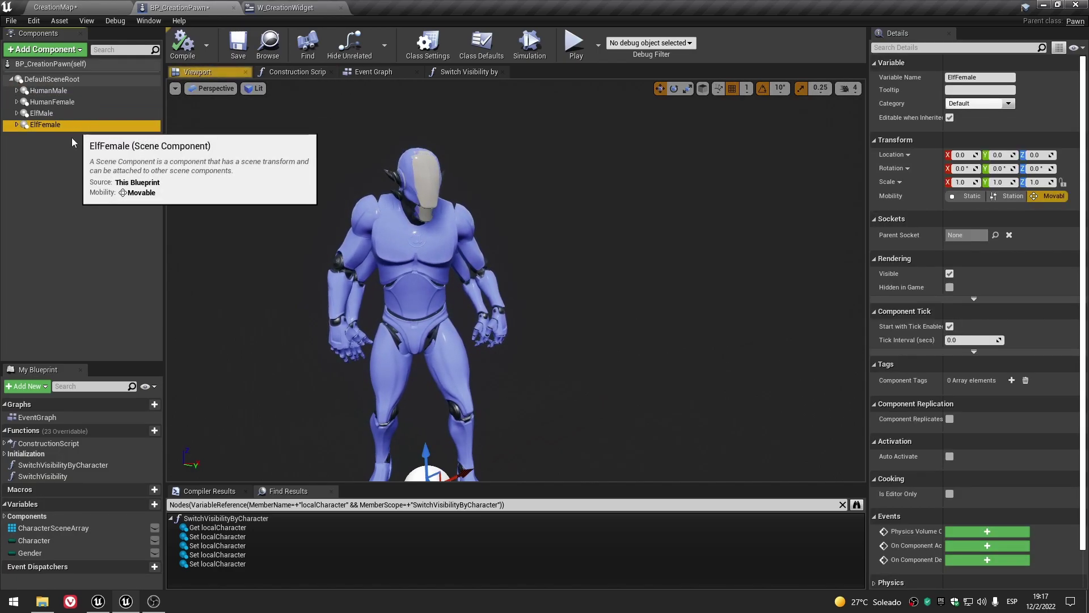
click(296, 73)
Step: Connect Create Scene Array's execution into Switch Visibility by Character, compile and save
drag(419, 279, 502, 277)
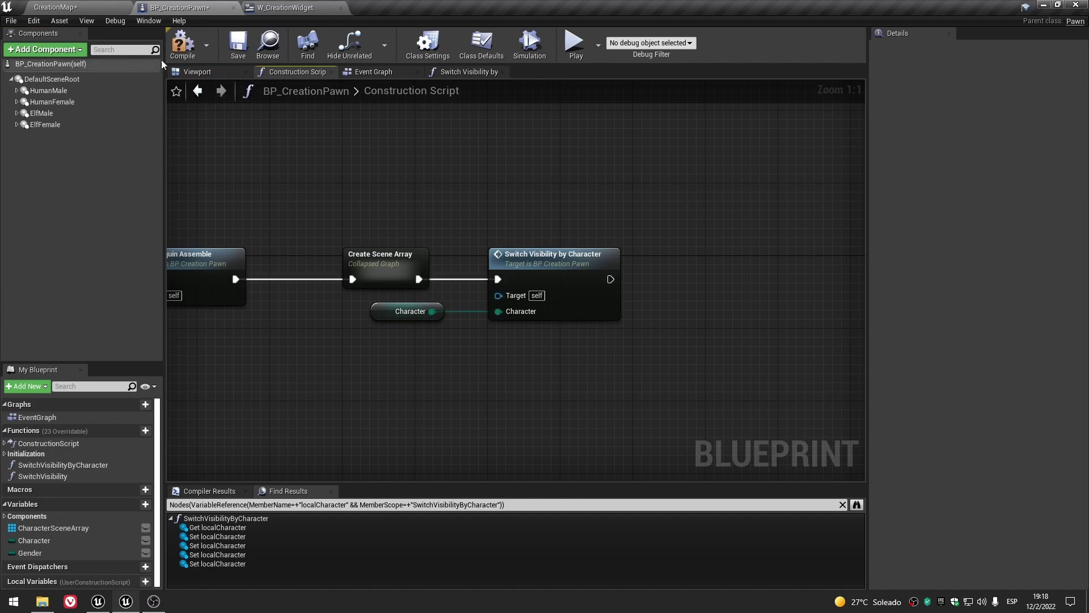
click(182, 46)
click(239, 45)
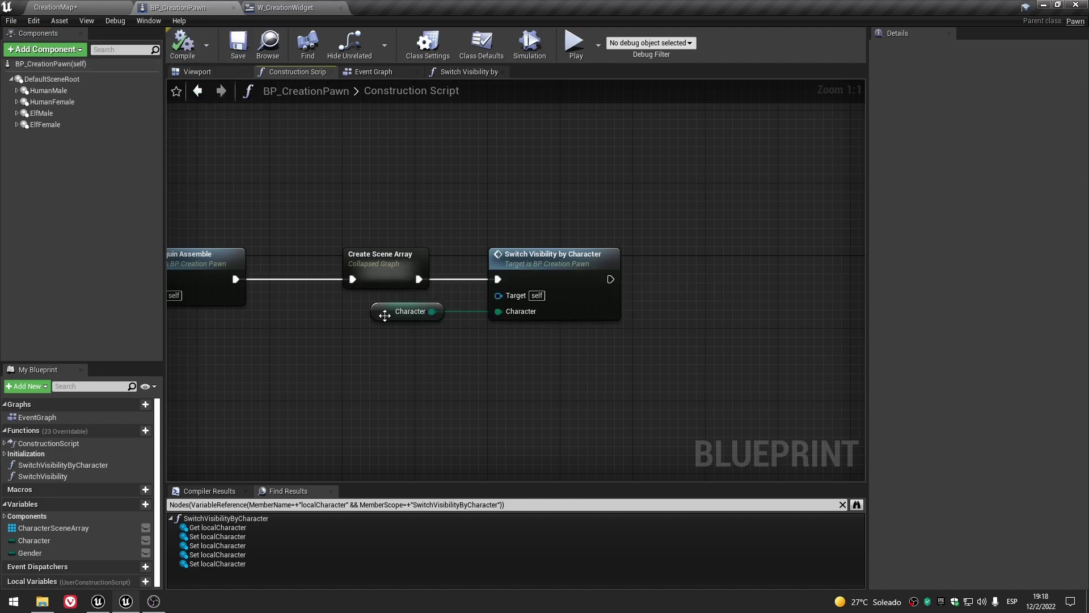
Step: Set the Character default to ElfMale, compile, and check the result in the viewport
click(406, 311)
click(963, 248)
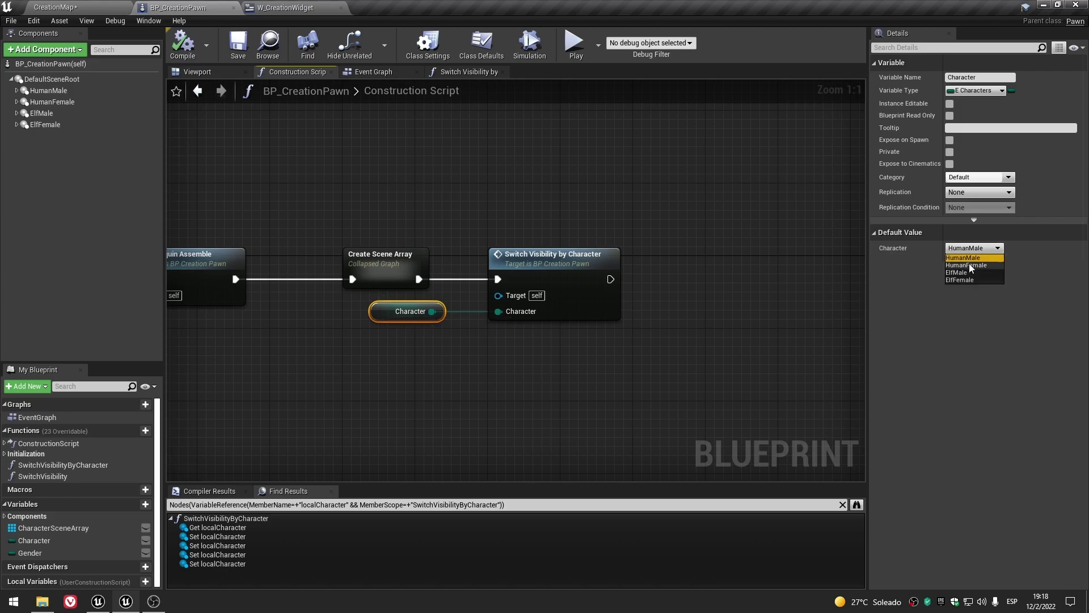
click(966, 273)
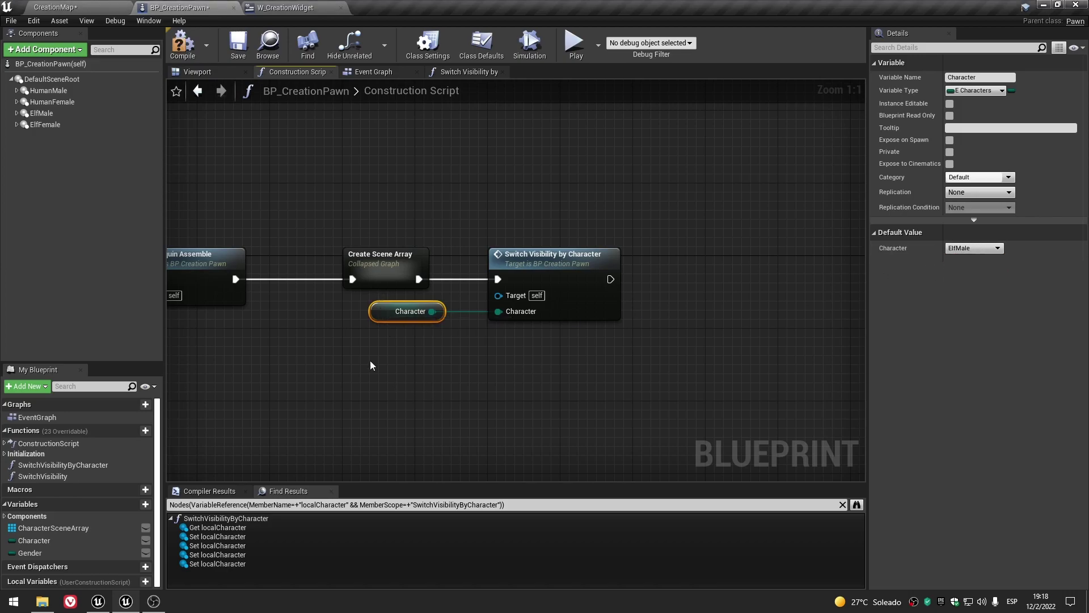
click(178, 55)
click(215, 77)
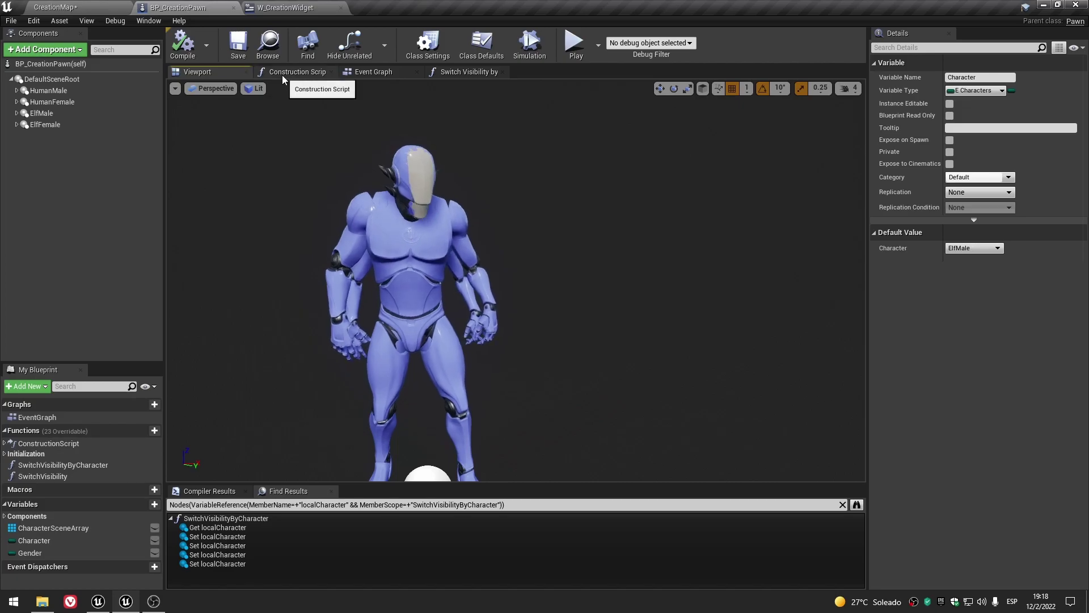
click(281, 75)
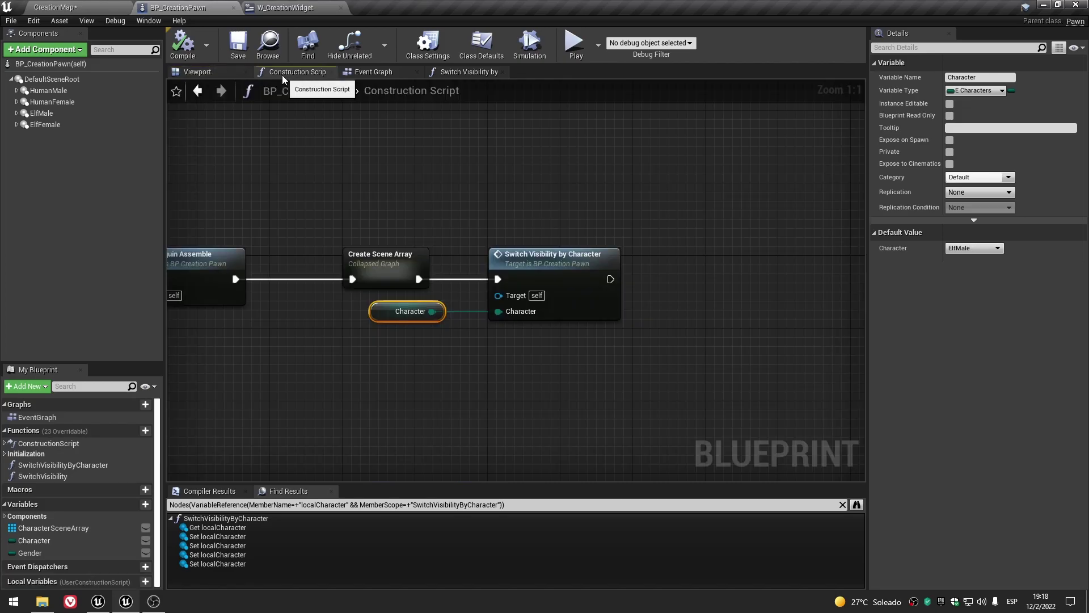
click(537, 200)
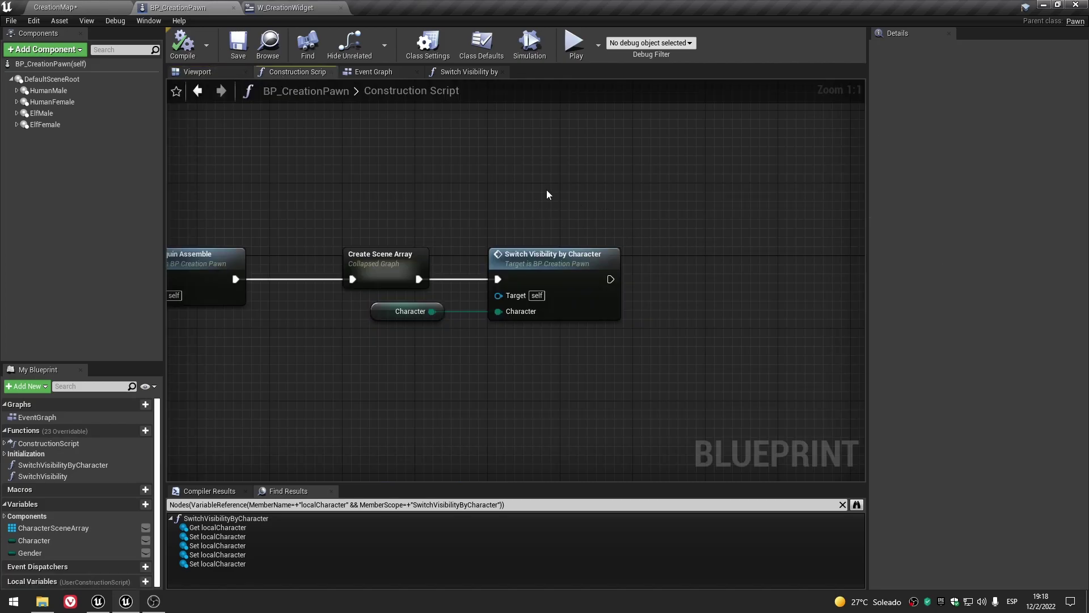
Step: Compare the Character getters in the function and Construction Script graphs again
click(470, 72)
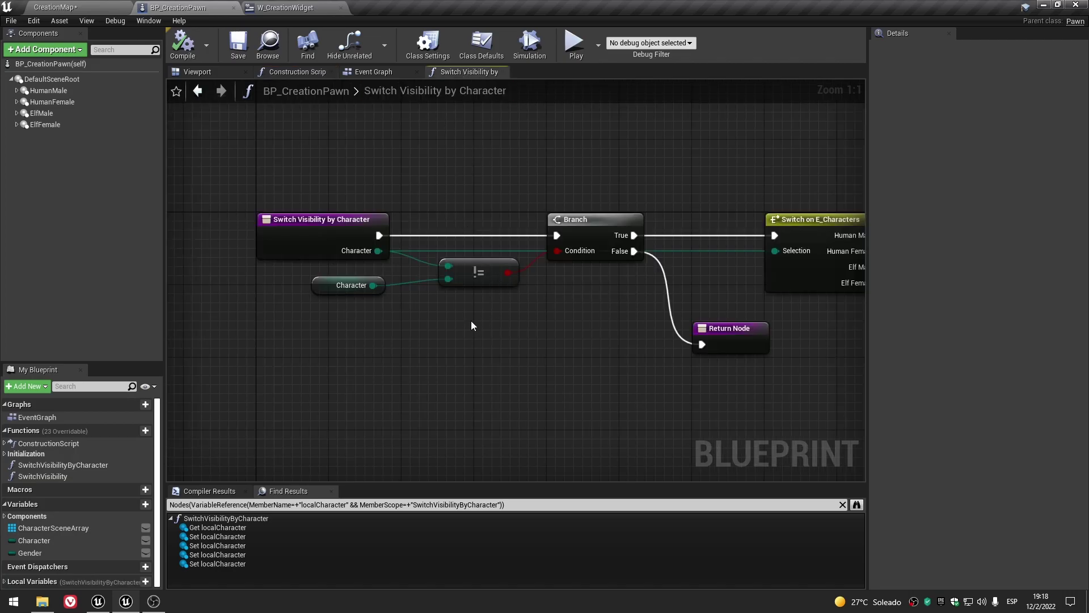
click(350, 291)
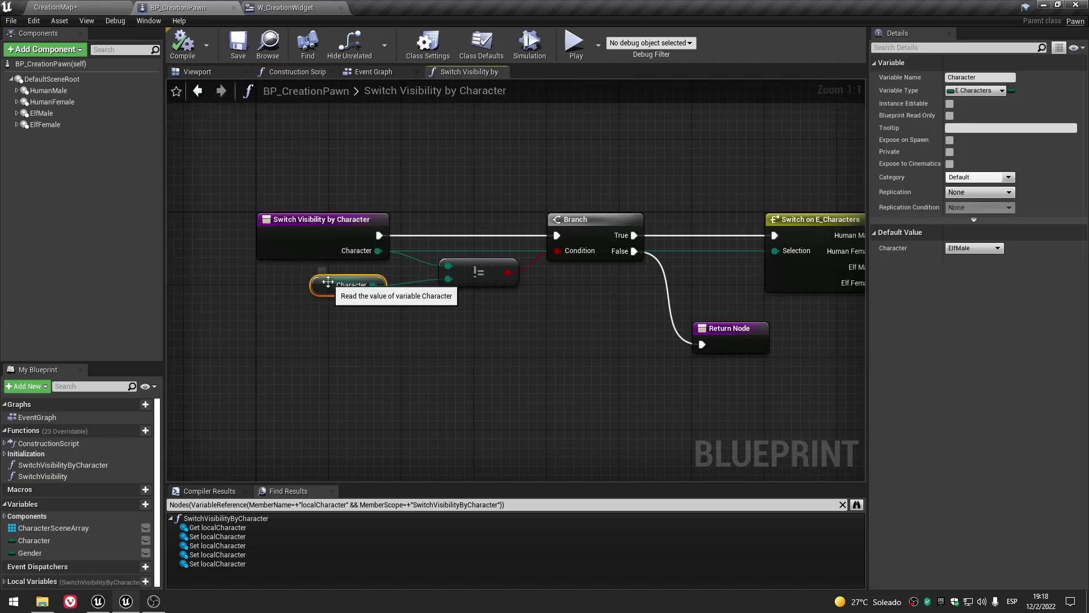
click(335, 70)
click(389, 312)
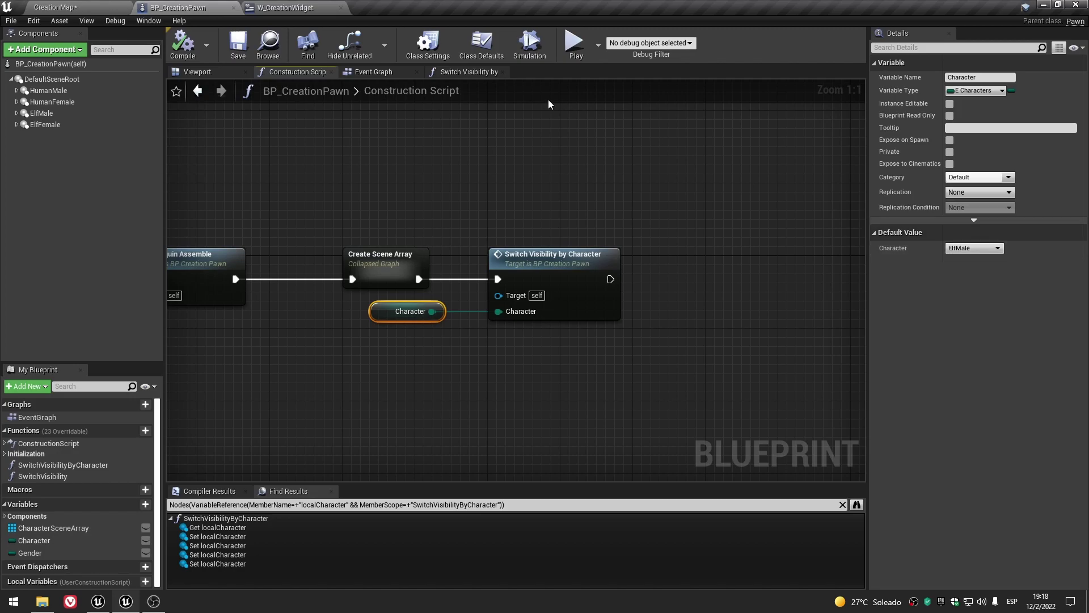
click(475, 72)
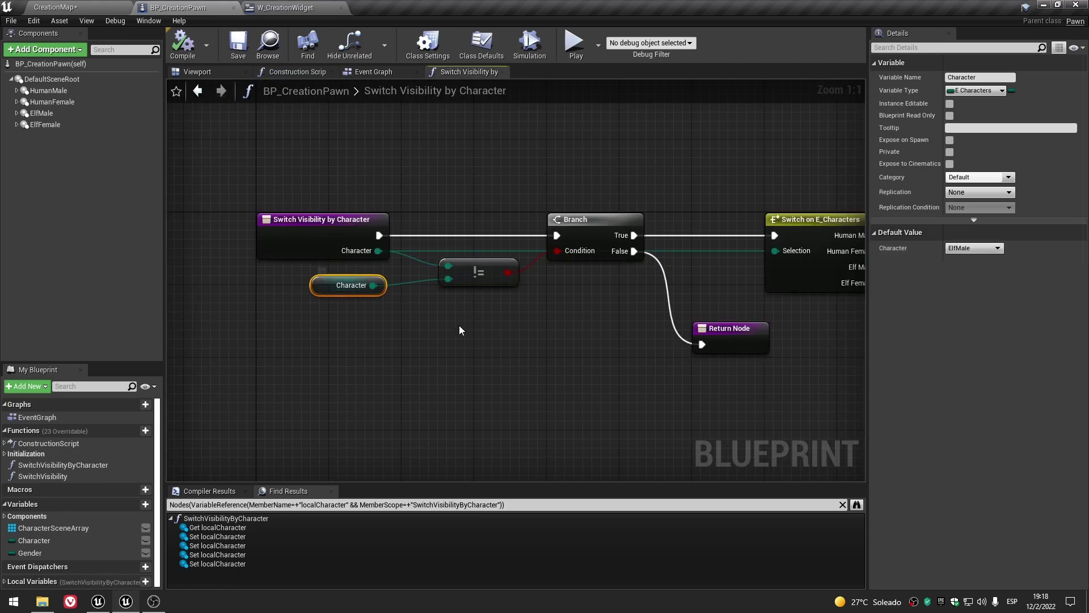
Step: Change the Character default to HumanMale, save BP_CreationPawn, and switch to W_CreationWidget
click(974, 251)
click(973, 259)
click(400, 391)
click(234, 45)
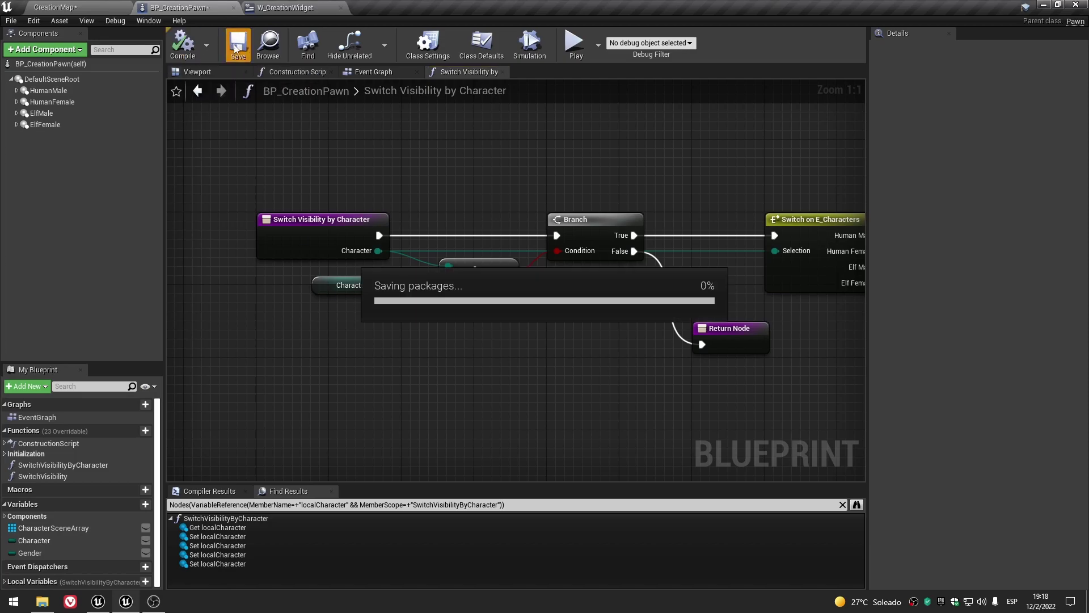
click(301, 9)
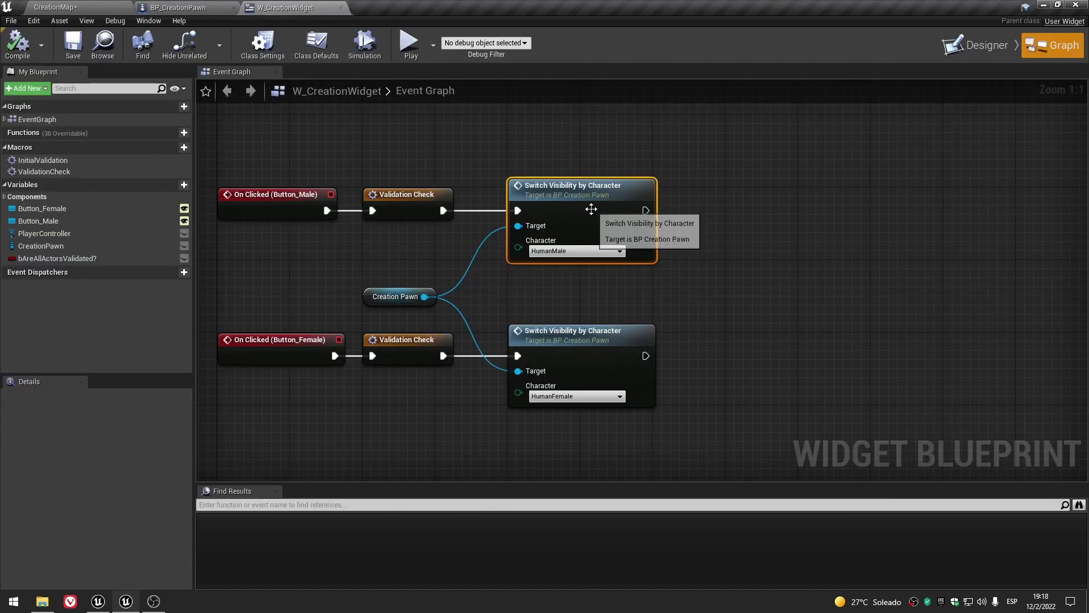
Step: Open Switch Visibility by Character from the Button_Female event and compare its Character getters
click(592, 267)
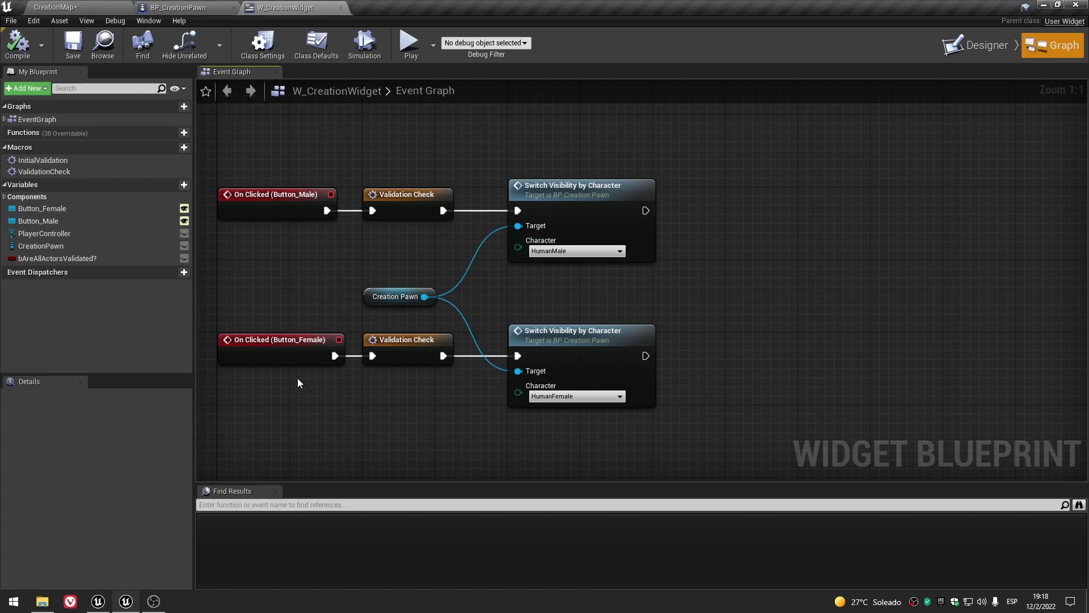
click(271, 358)
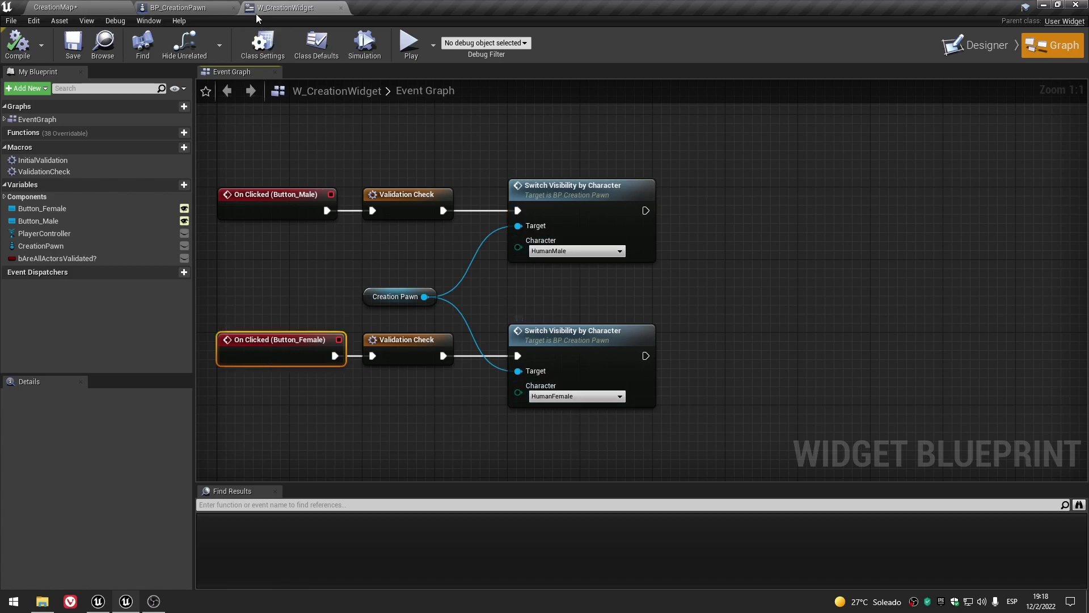
double_click(573, 334)
click(340, 285)
click(418, 335)
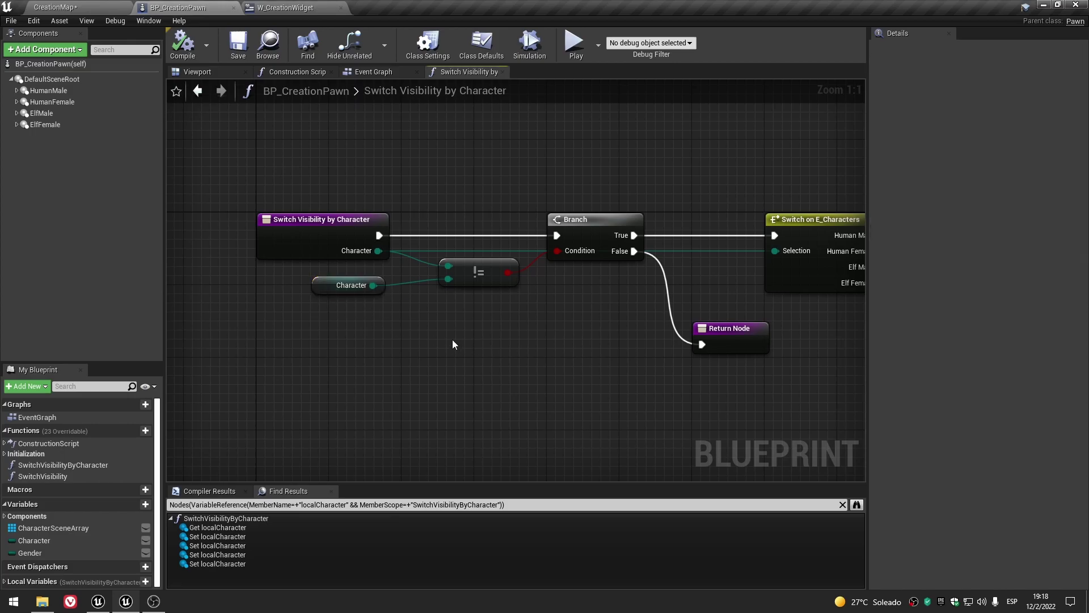
click(307, 76)
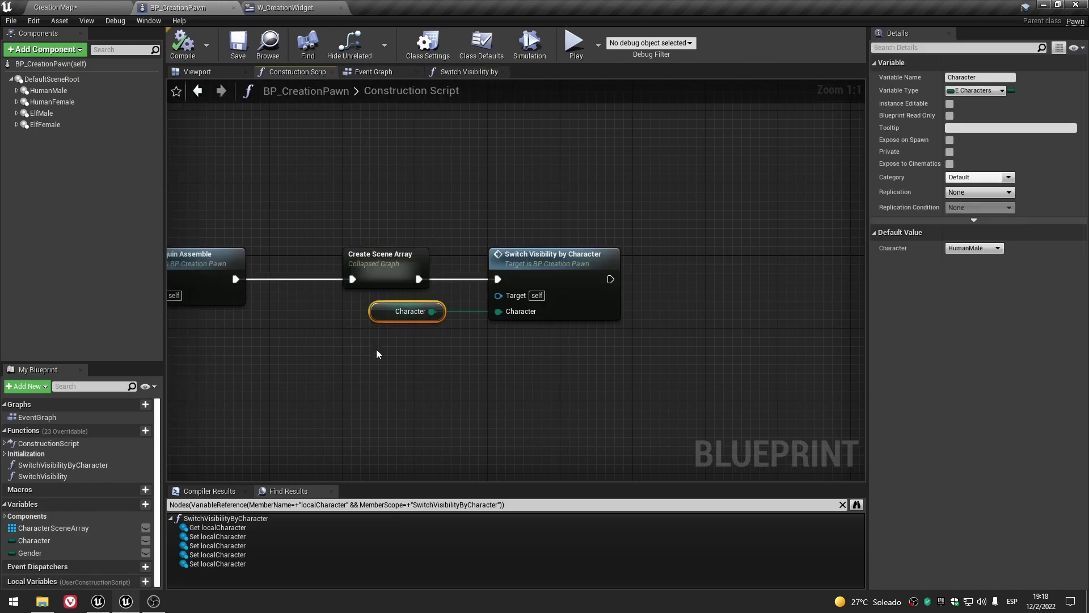
click(391, 312)
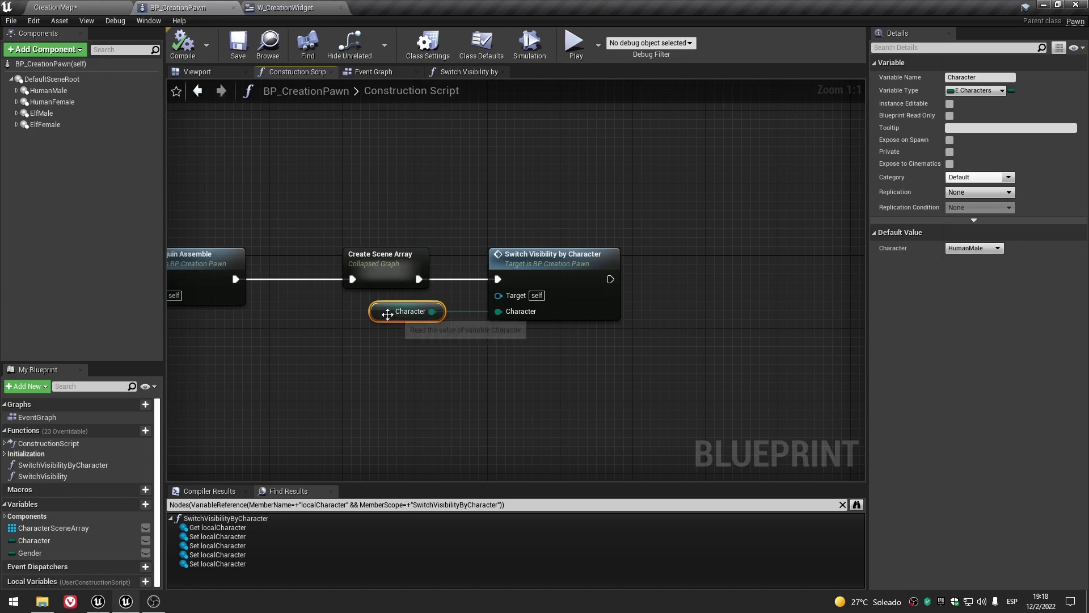
click(469, 71)
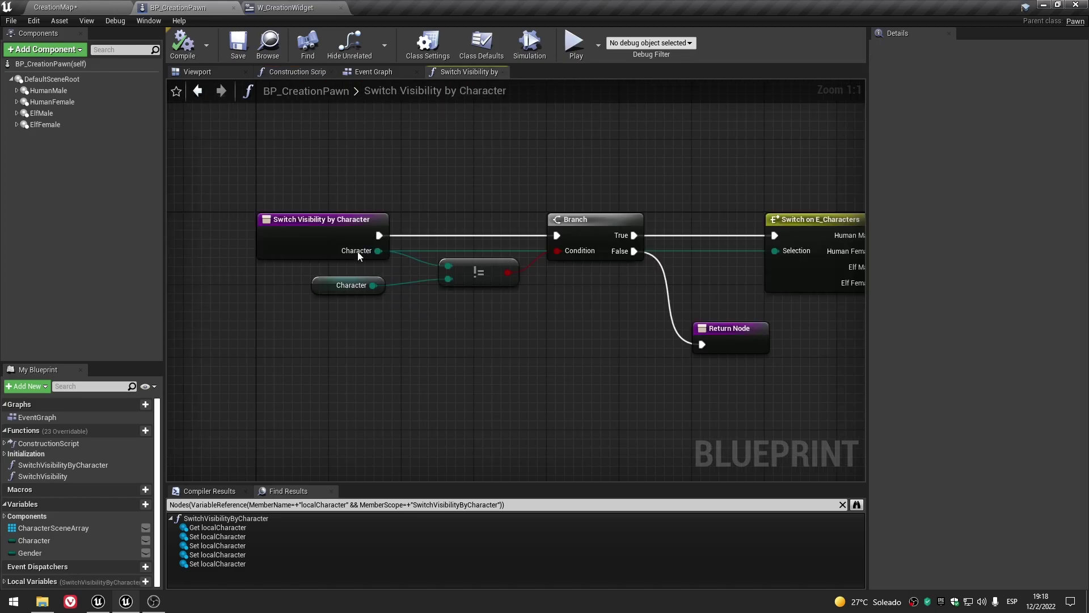
click(329, 285)
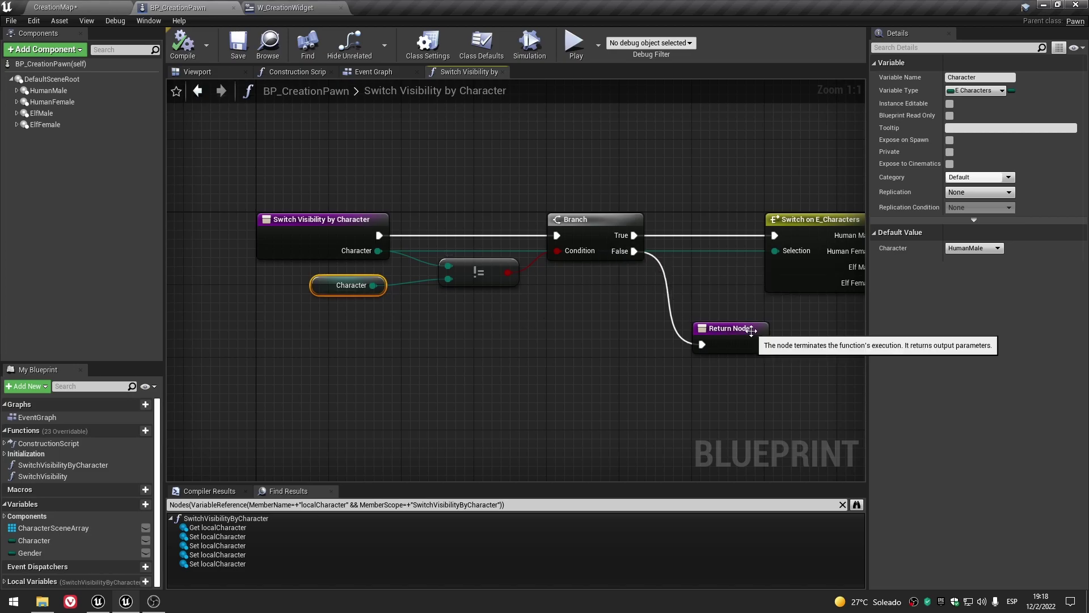
Step: Box-select the Switch, four SET nodes and the Switch Visibility node
right_drag(666, 347, 283, 260)
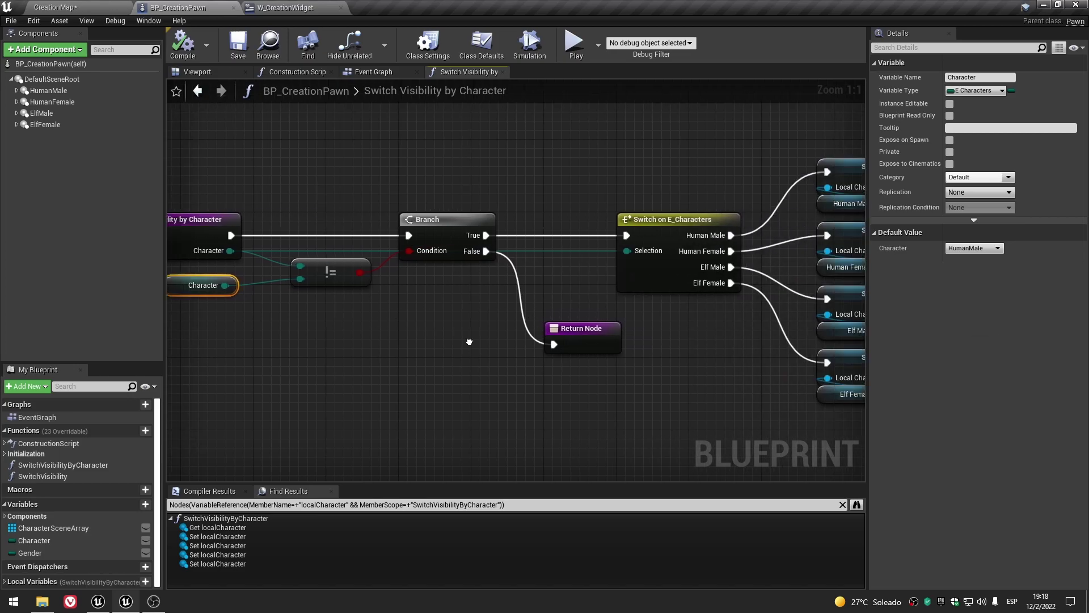
scroll(397, 340, down, 2)
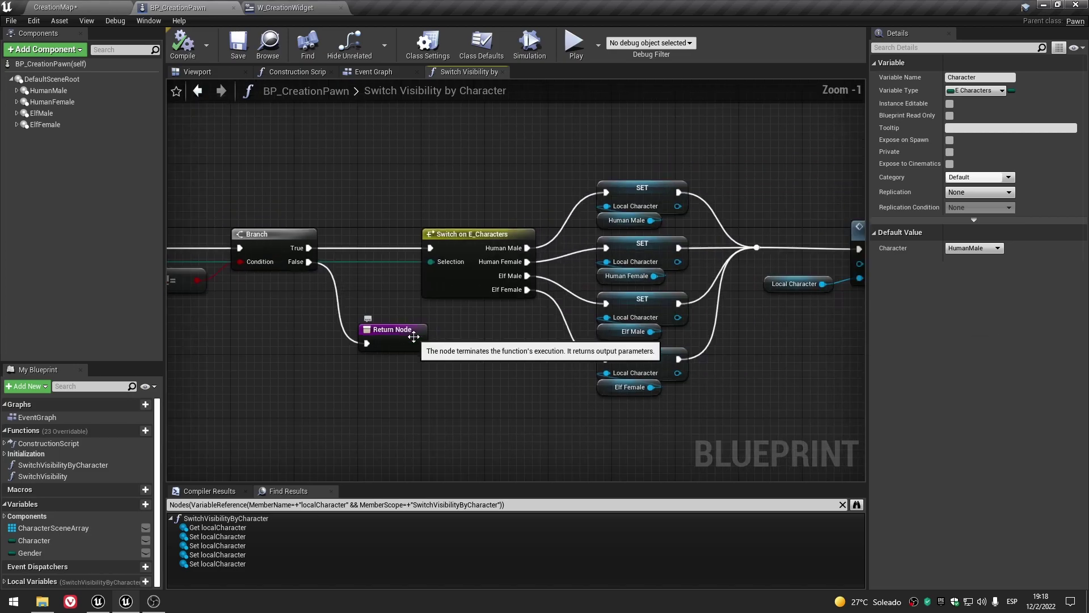
right_drag(333, 377, 420, 369)
drag(401, 134, 801, 414)
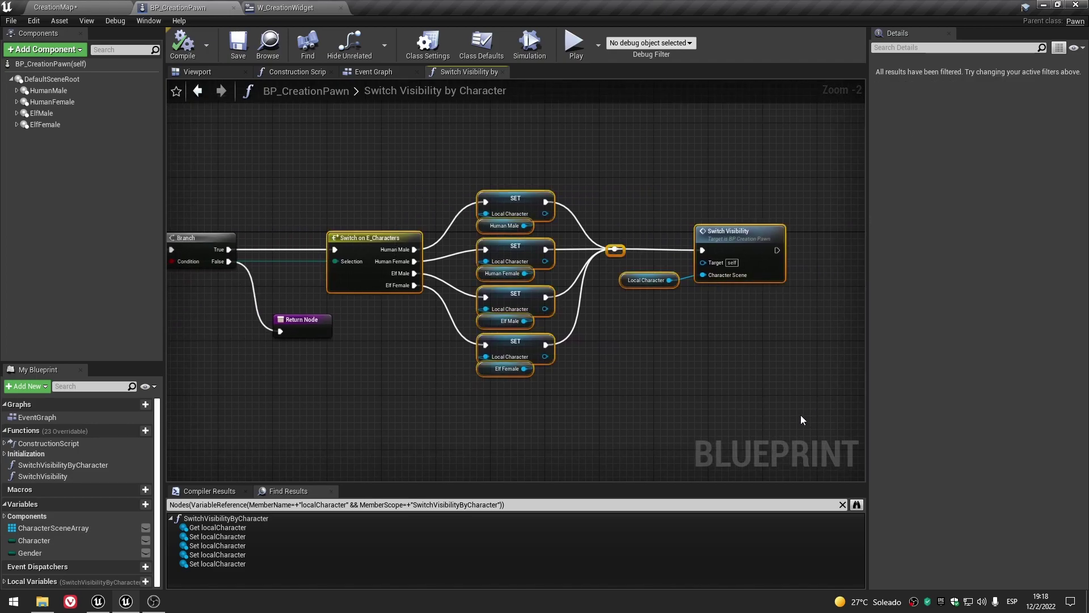
Step: Add a Return Node after Switch Visibility's execution output and align it
click(536, 386)
right_drag(536, 386, 286, 383)
scroll(475, 246, up, 2)
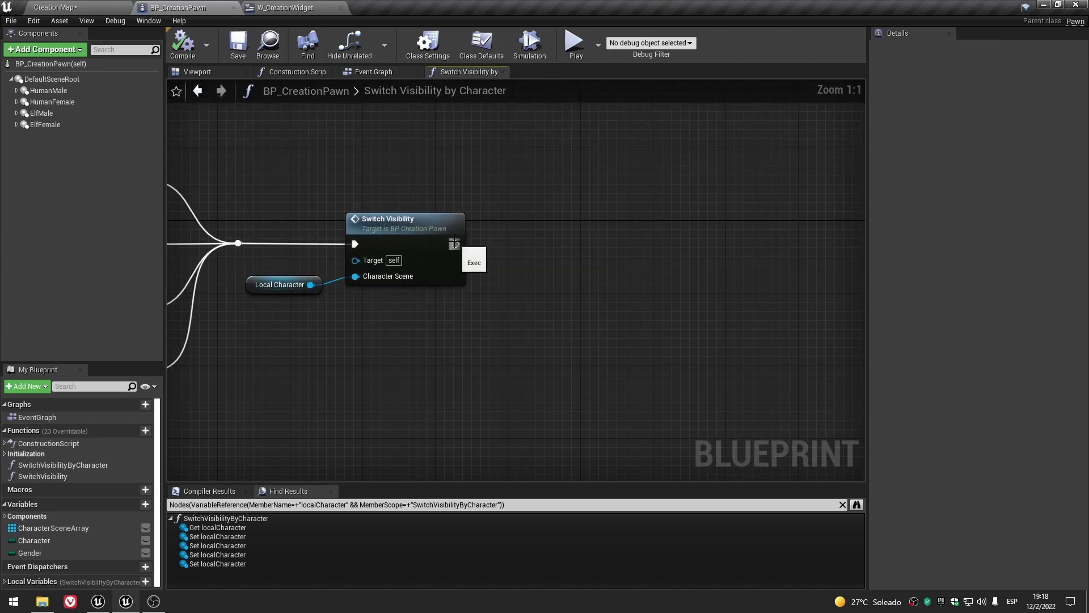
drag(455, 244, 576, 300)
text(ret)
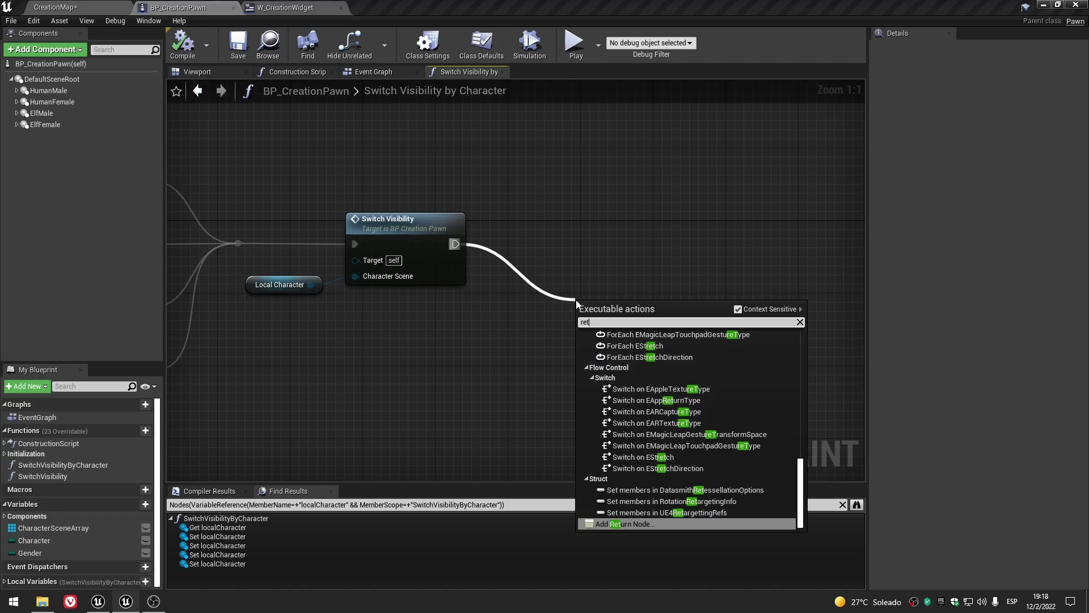
text(urn)
key(Return)
drag(624, 318, 627, 282)
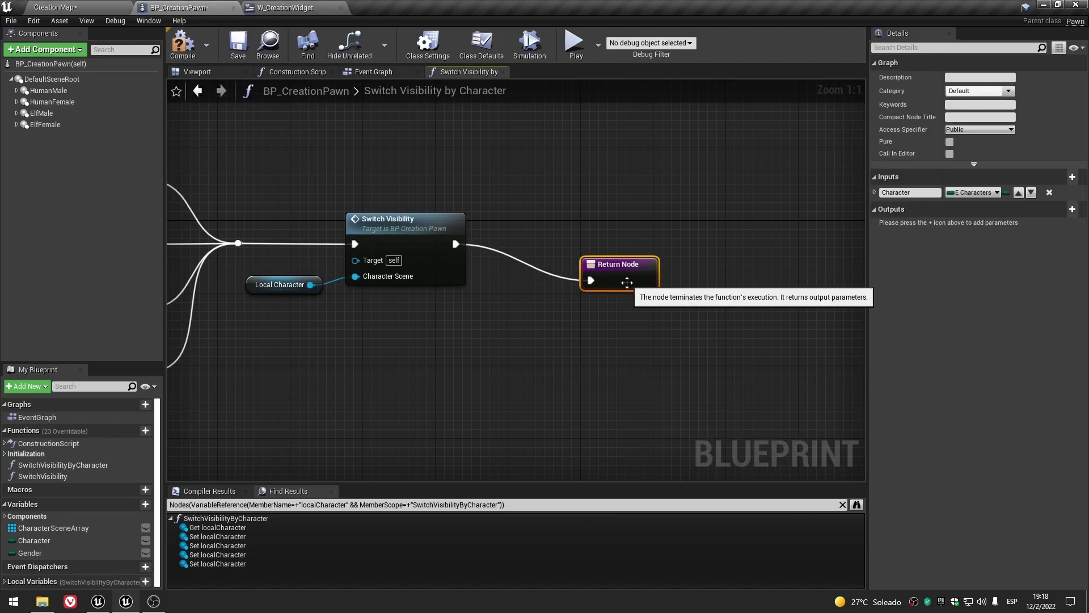
scroll(746, 343, down, 5)
Step: Review the SET nodes, Construction Script, comparison node and Character getter
drag(423, 185, 560, 350)
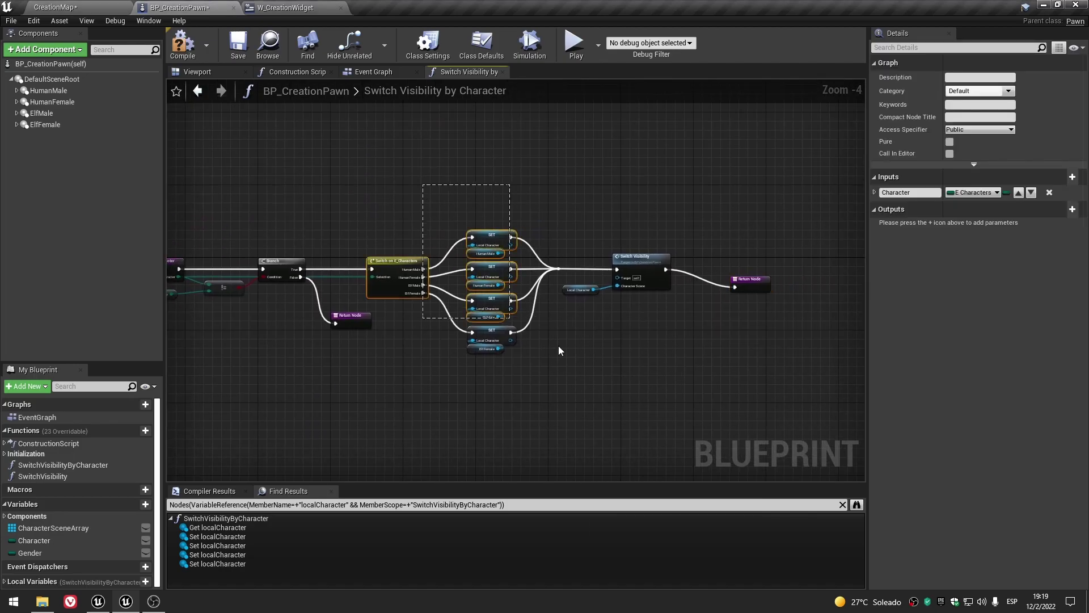
scroll(488, 351, up, 3)
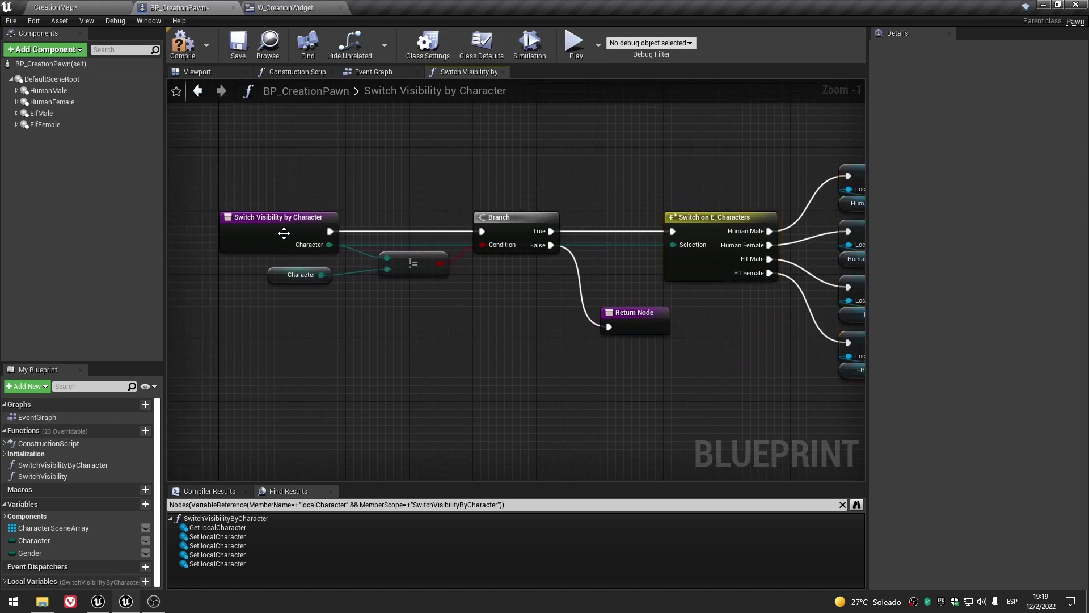
click(297, 73)
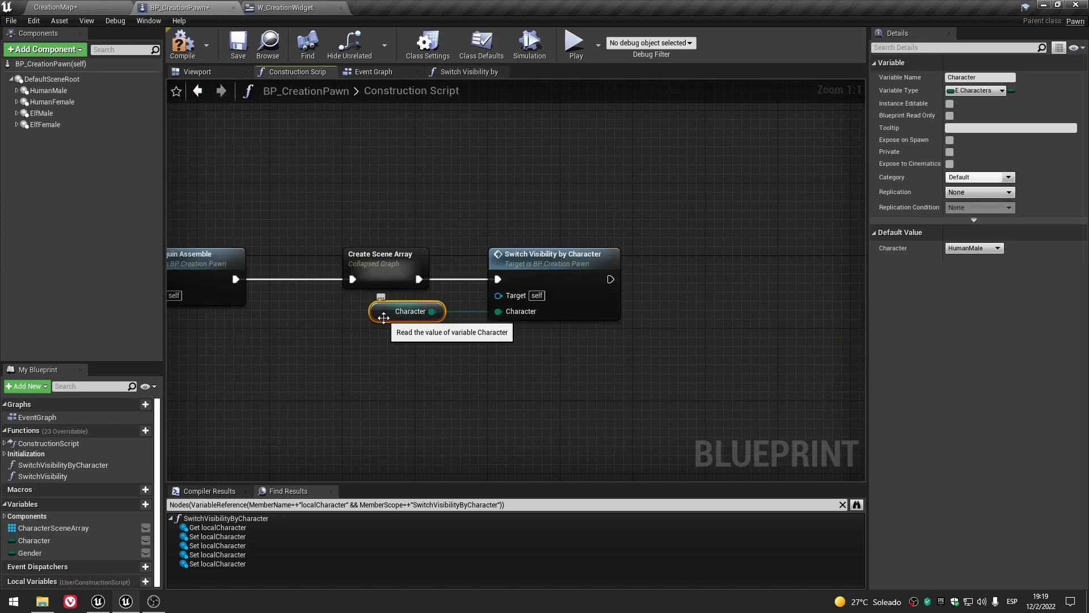
click(471, 73)
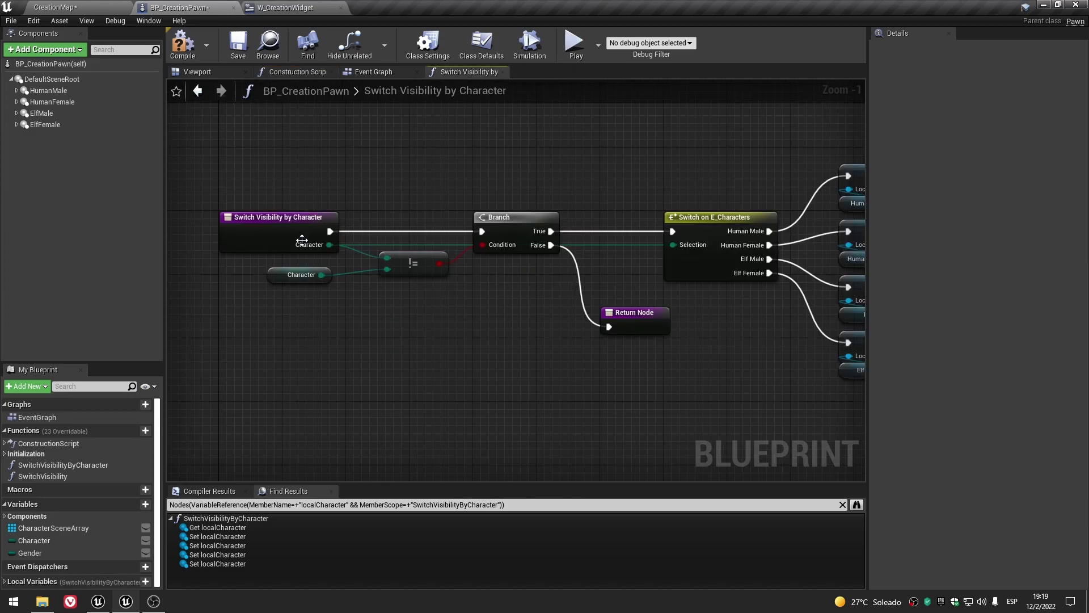
click(417, 265)
click(271, 277)
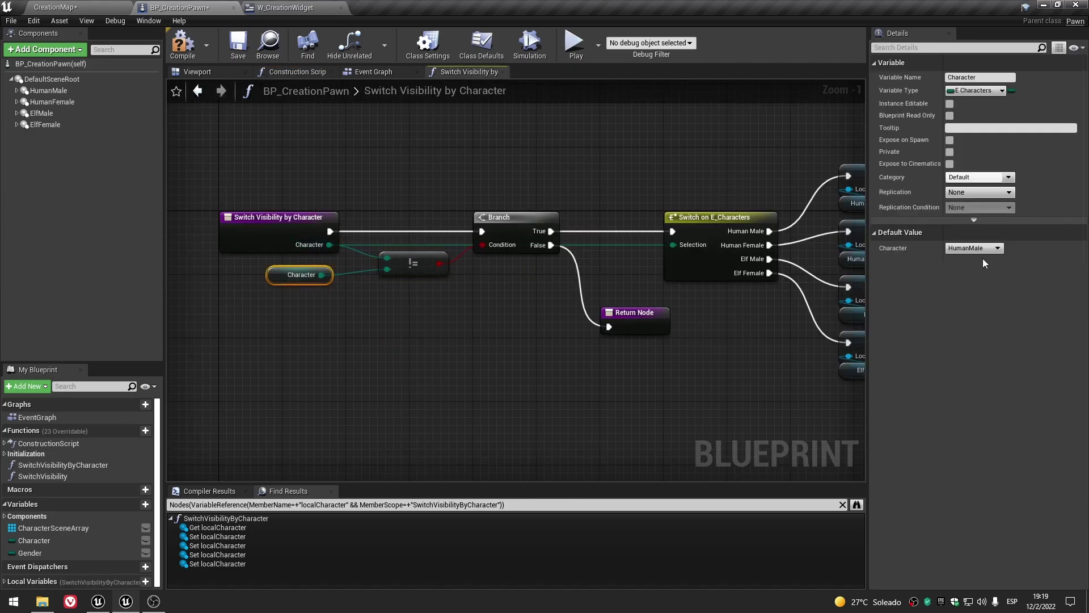
click(466, 315)
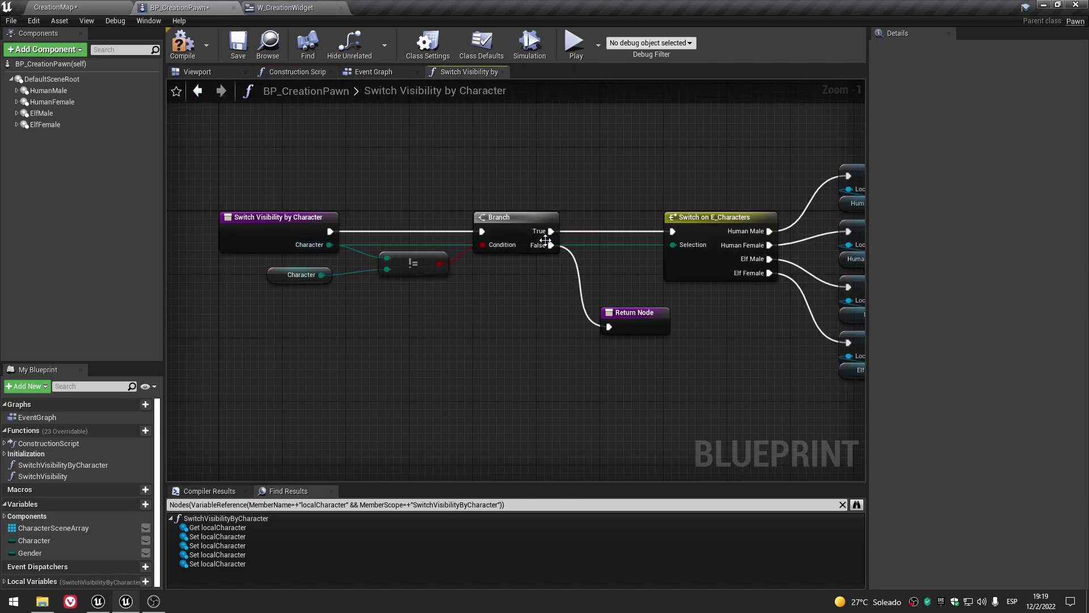
right_drag(394, 347, 186, 354)
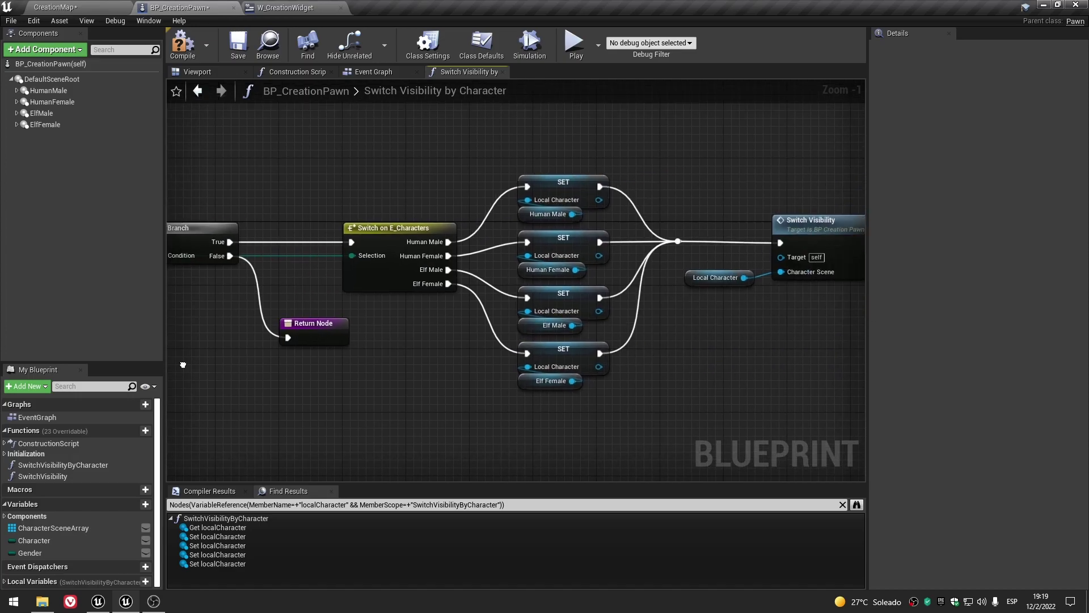
scroll(186, 354, down, 2)
scroll(186, 354, up, 1)
Step: Show the character preview and save the blueprint
click(193, 72)
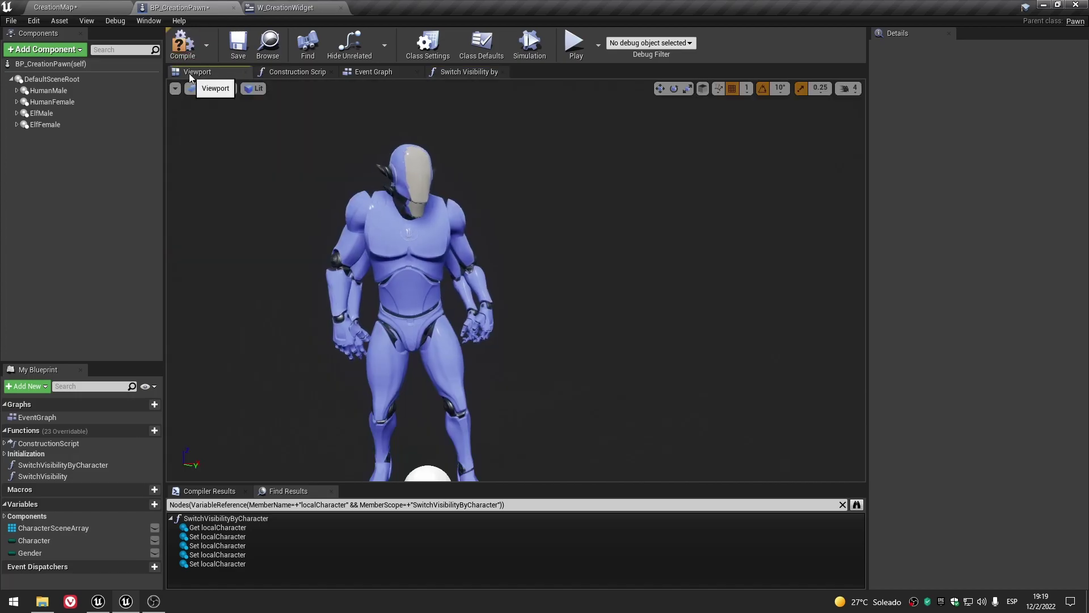
click(234, 47)
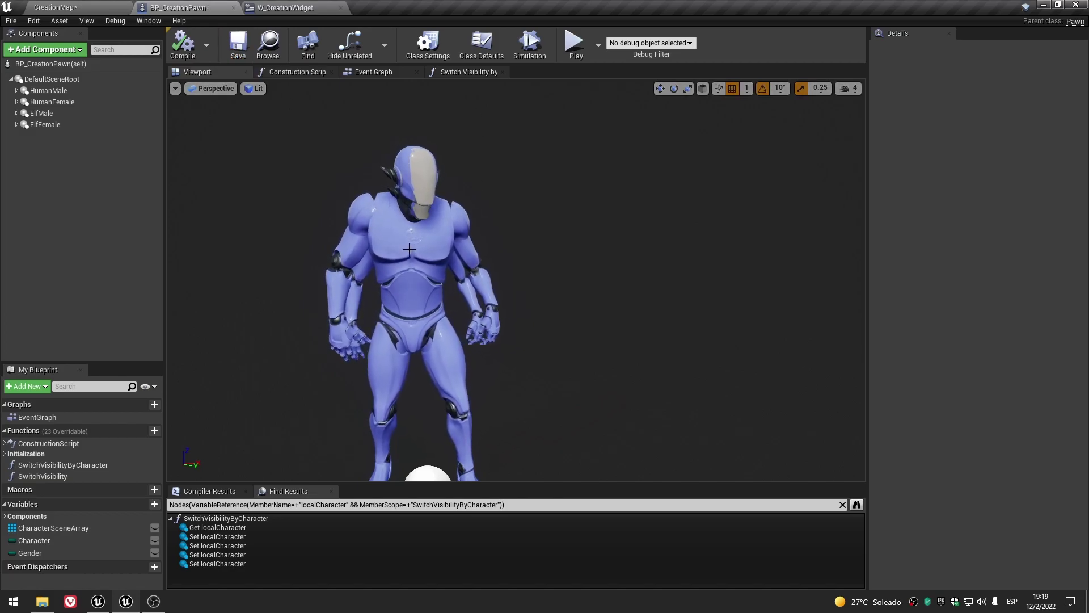
scroll(477, 103, up, 5)
scroll(488, 96, down, 5)
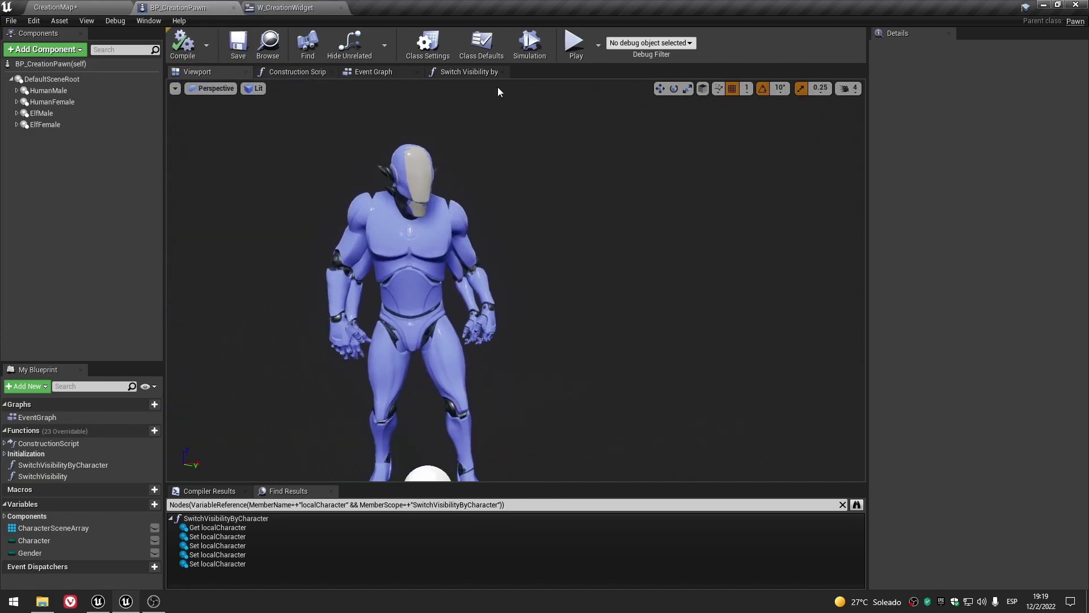
Step: Return to Switch Visibility by Character and select its entry node to edit inputs
click(468, 72)
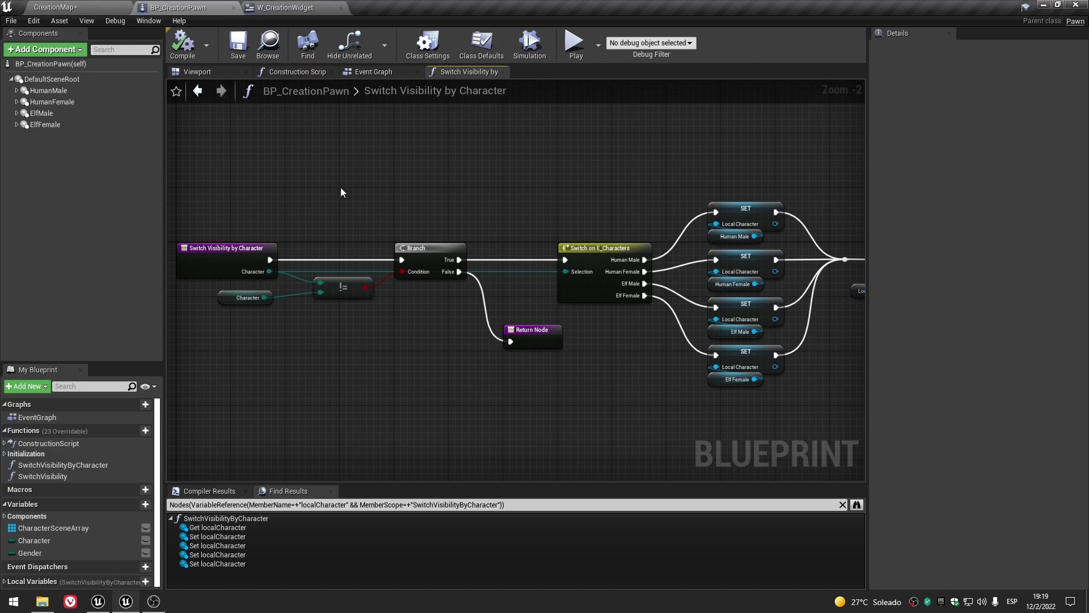
right_drag(362, 182, 385, 276)
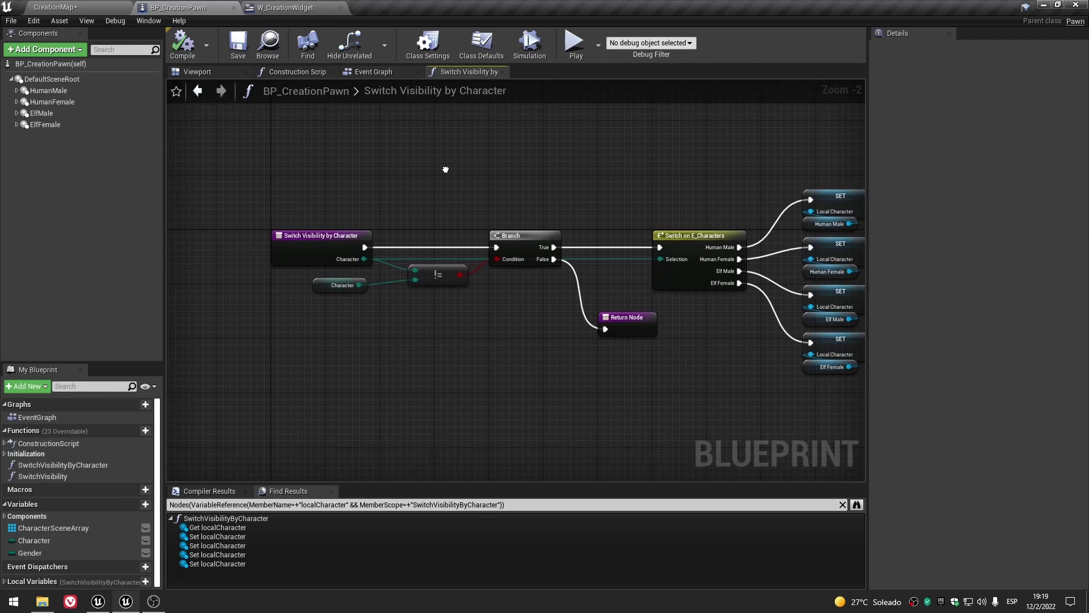
scroll(415, 328, up, 2)
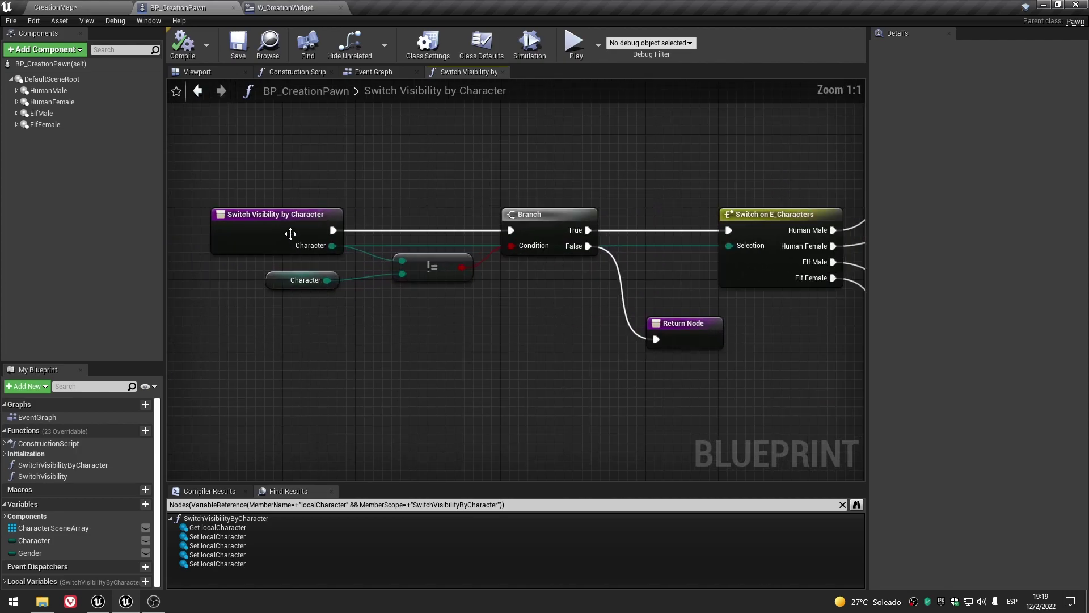
click(287, 233)
Step: Add a Boolean input named bFirstTime to the Switch Visibility by Character function
click(1069, 214)
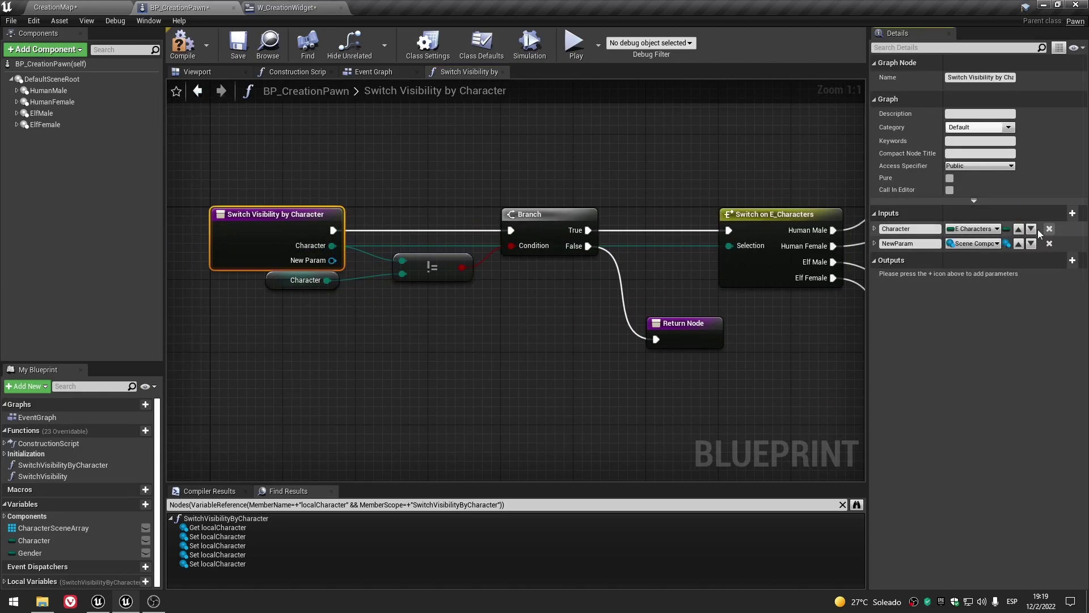
click(969, 244)
click(888, 271)
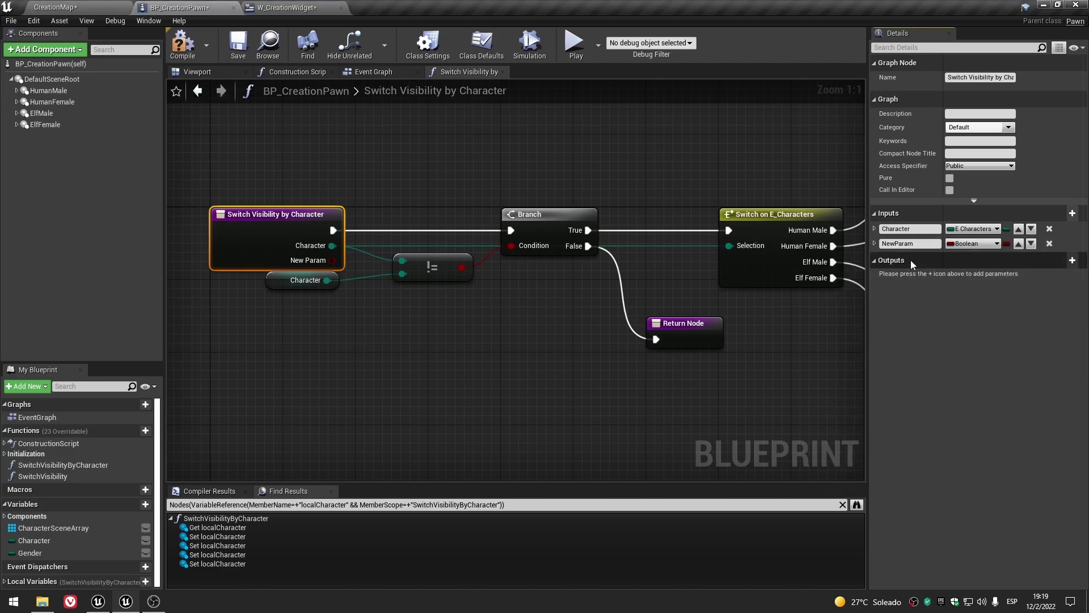
click(910, 244)
text(b)
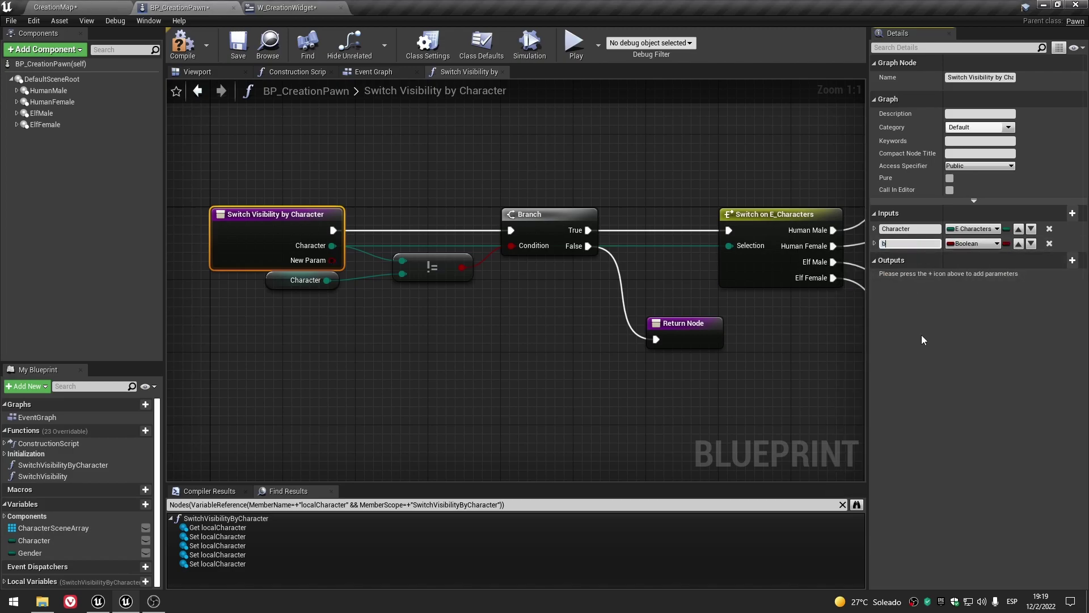
text(FirstT)
text(iem)
key(BackSpace)
key(BackSpace)
key(BackSpace)
text(ime)
key(Return)
Step: Rename the Boolean input to bFirstRun? and move it above the Character input
click(433, 407)
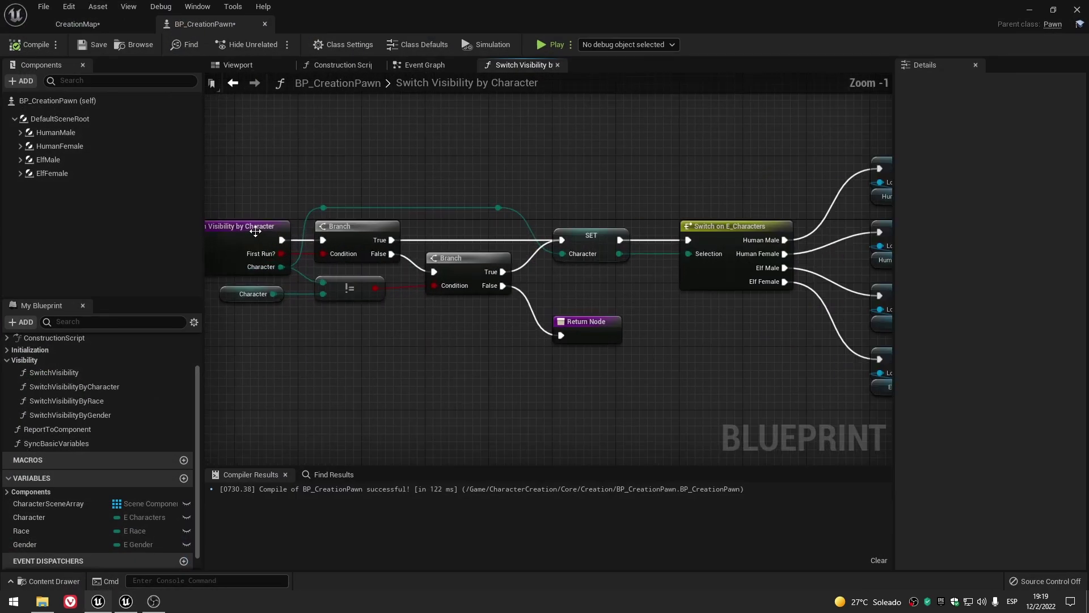
click(255, 231)
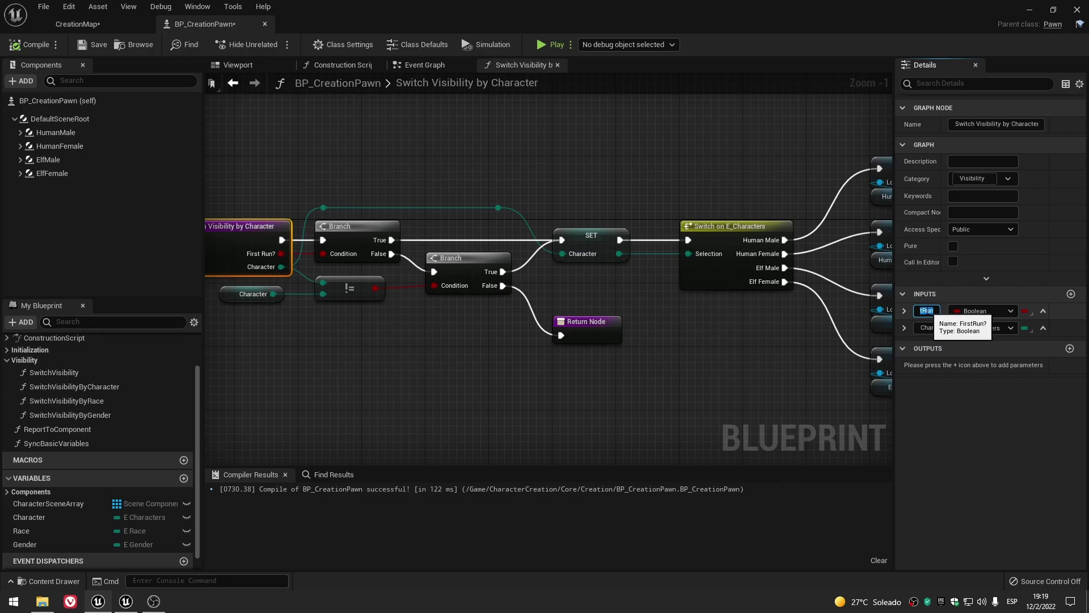
right_click(926, 310)
click(503, 418)
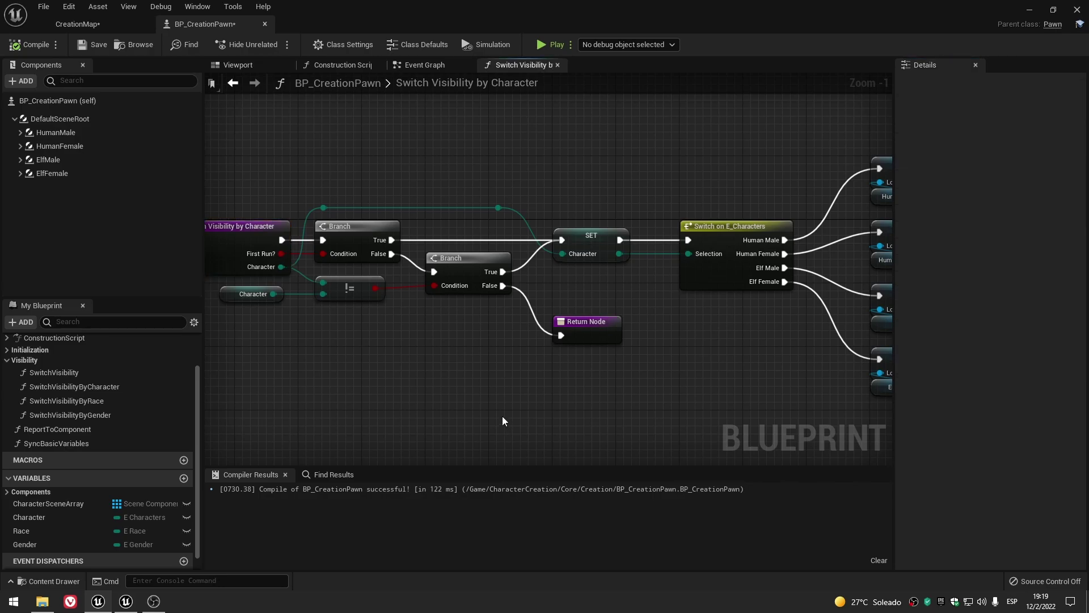
click(105, 605)
click(321, 240)
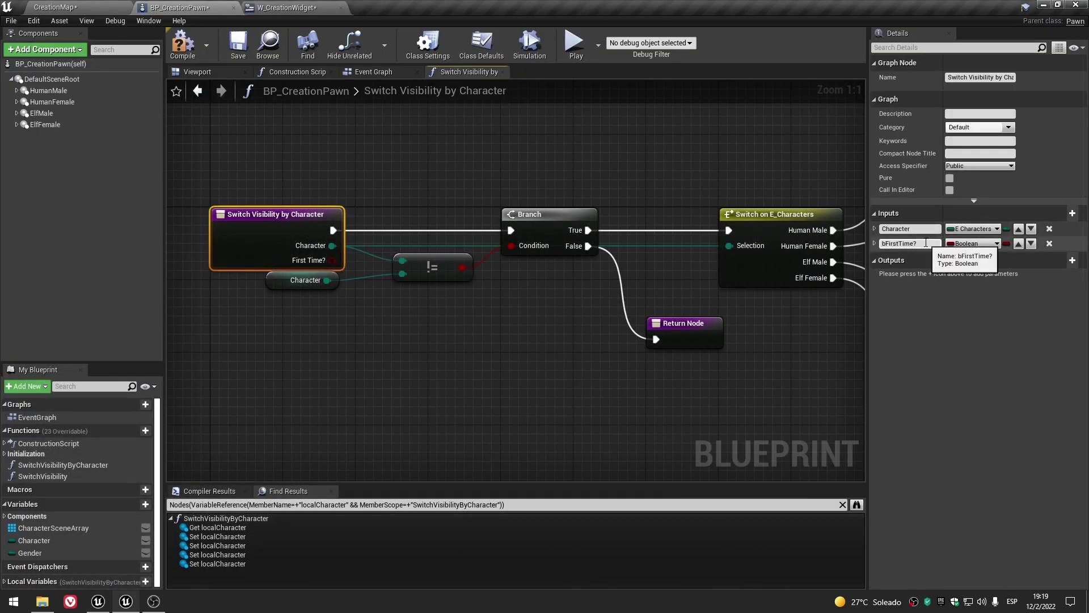
right_click(926, 243)
click(933, 304)
text(FirstRun)
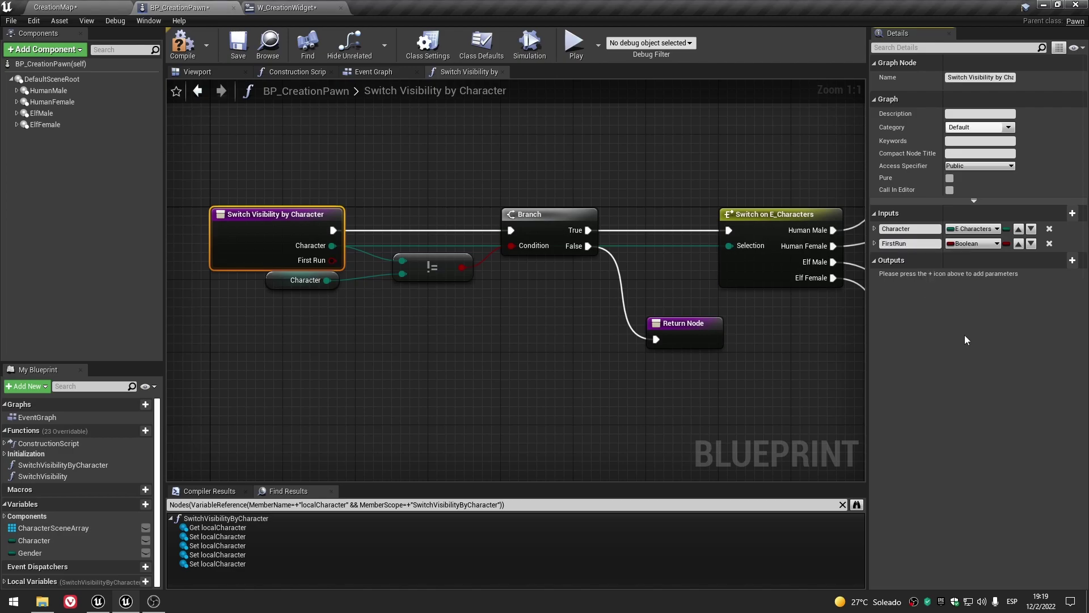
click(919, 244)
text(b)
key(Return)
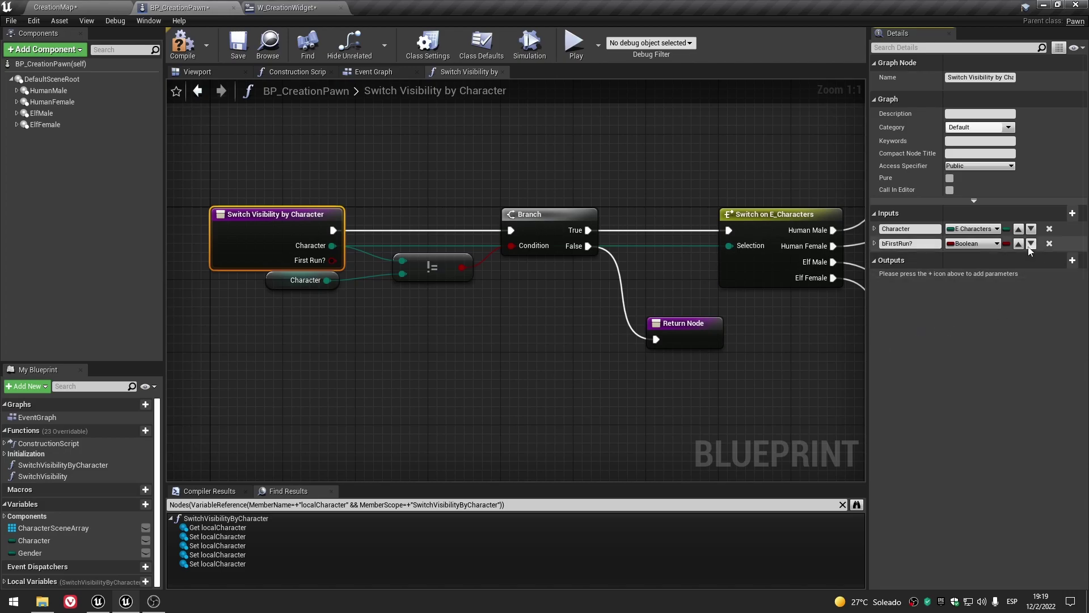
click(1029, 247)
click(307, 425)
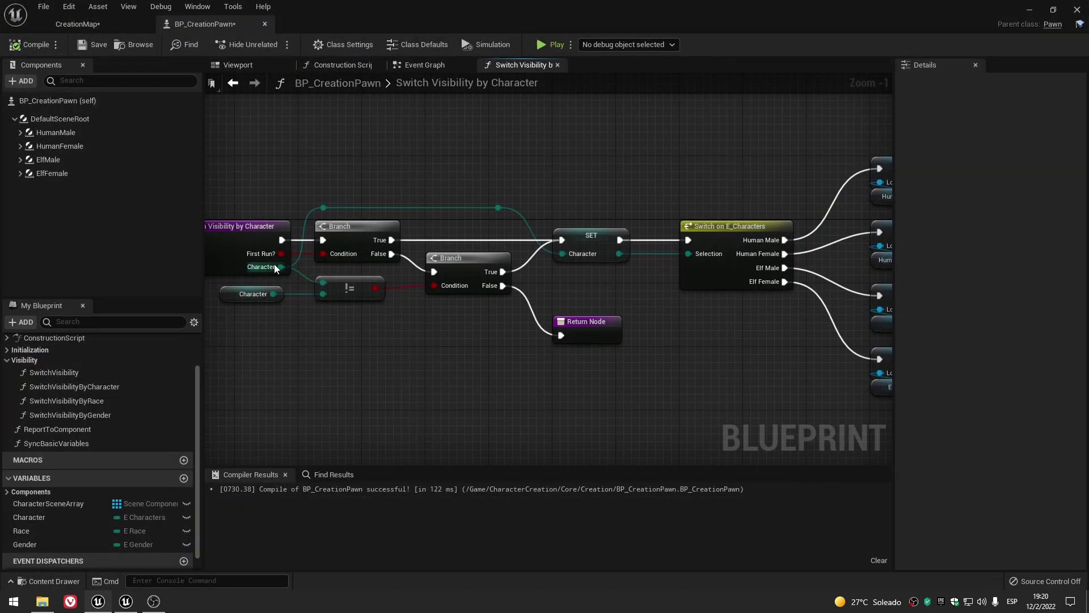
Step: Save all changes with Ctrl+S
click(274, 264)
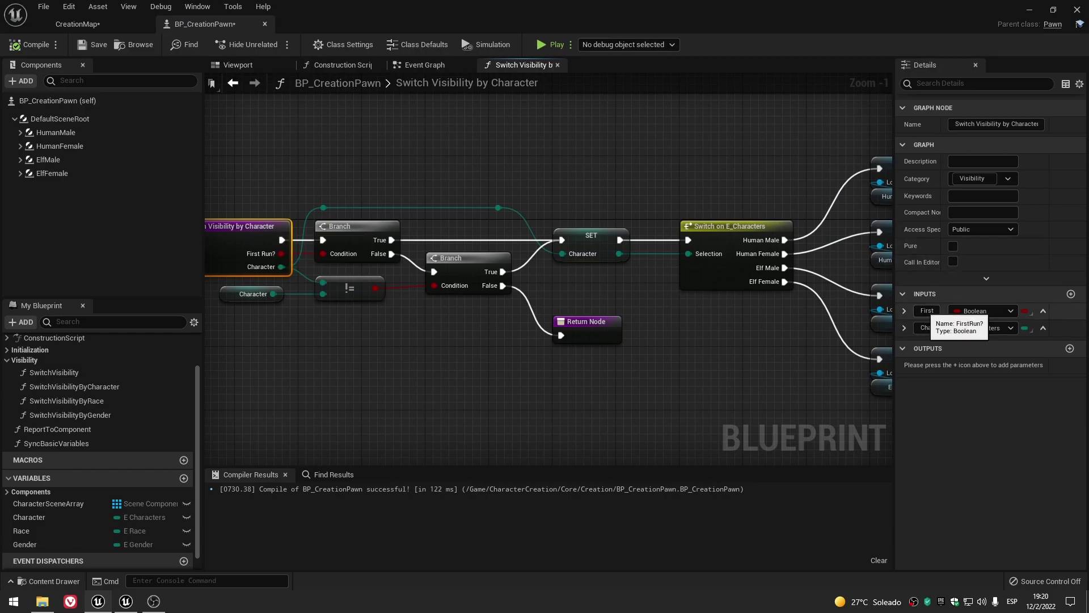
key(End)
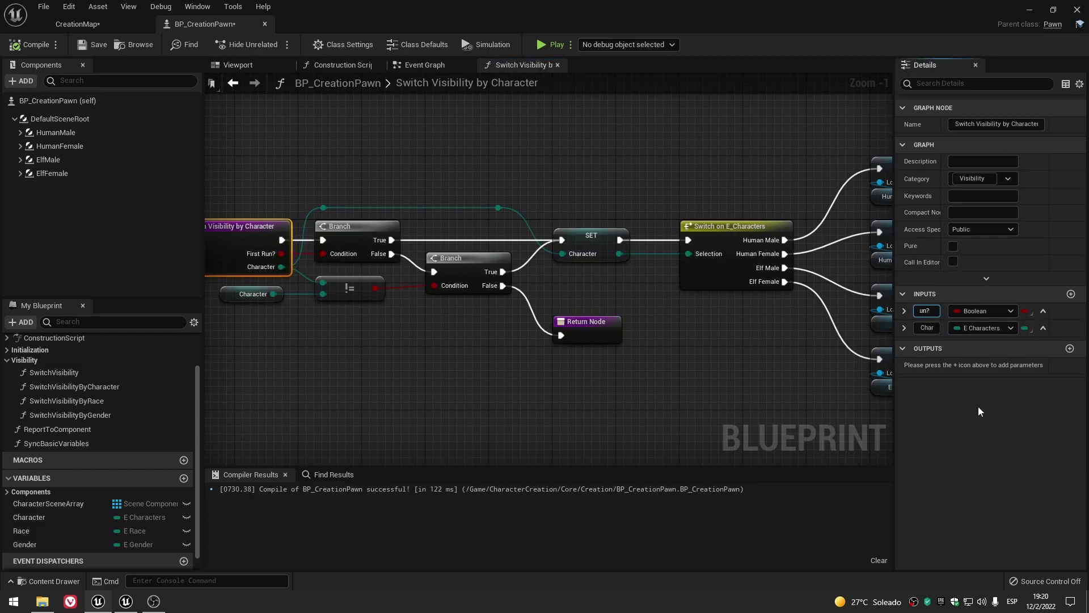
click(352, 355)
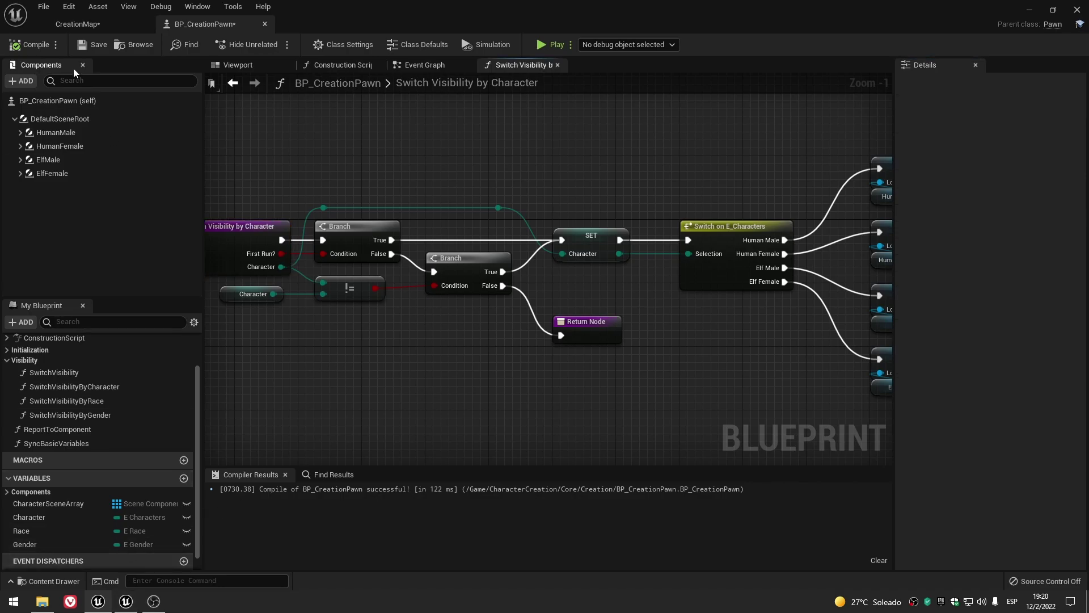
key(ctrl+s)
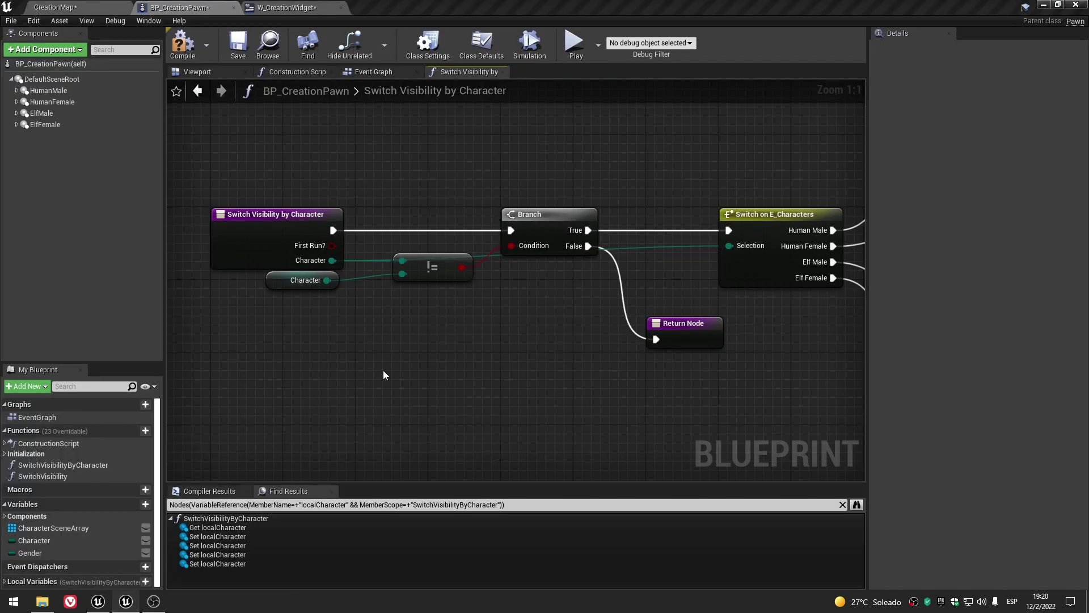
Step: Shift the Branch, Switch, SET and return nodes, put the Character getter below !=, and add a Branch
key(alt+Tab)
click(278, 225)
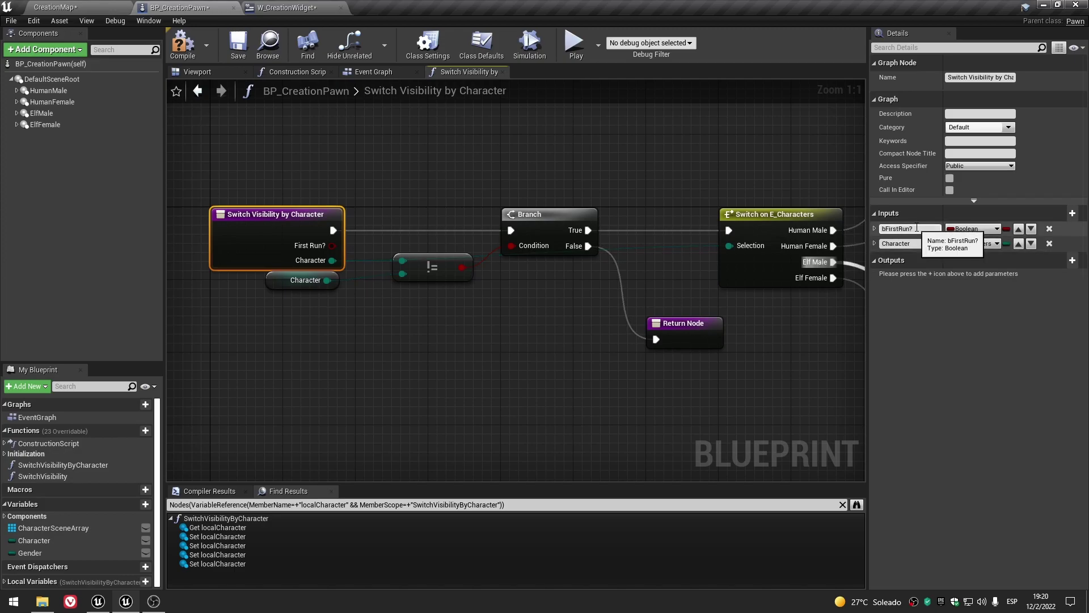
click(875, 228)
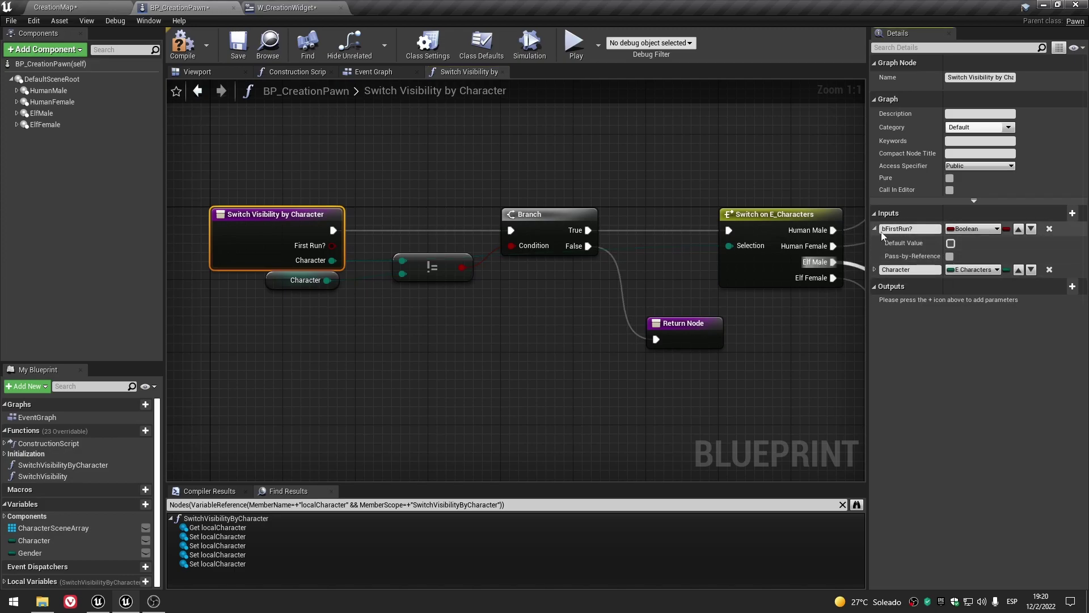
click(396, 321)
scroll(395, 321, down, 5)
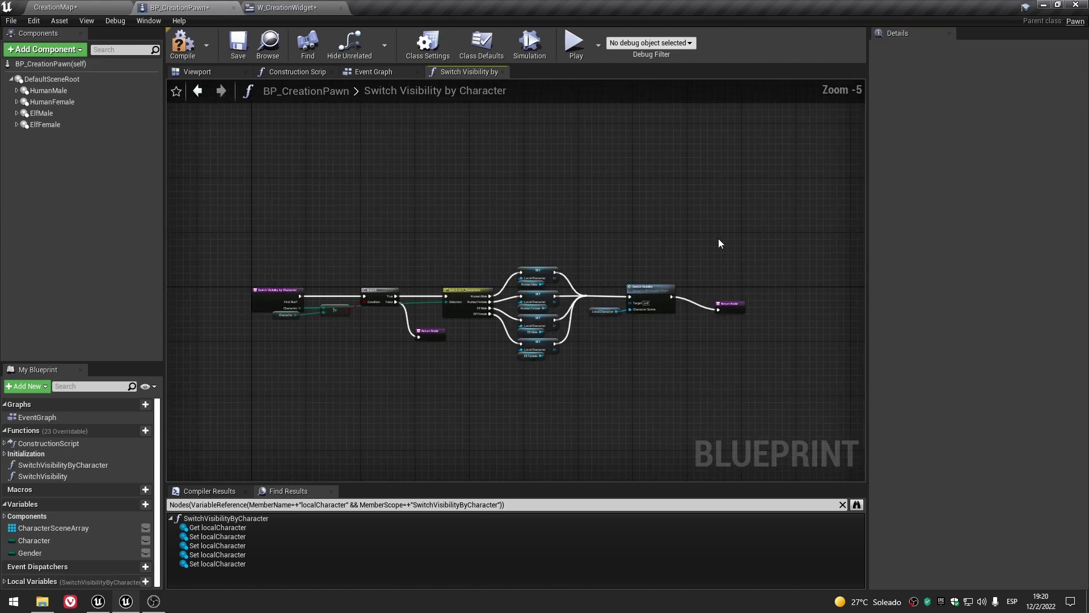
drag(754, 256, 331, 354)
scroll(348, 328, up, 5)
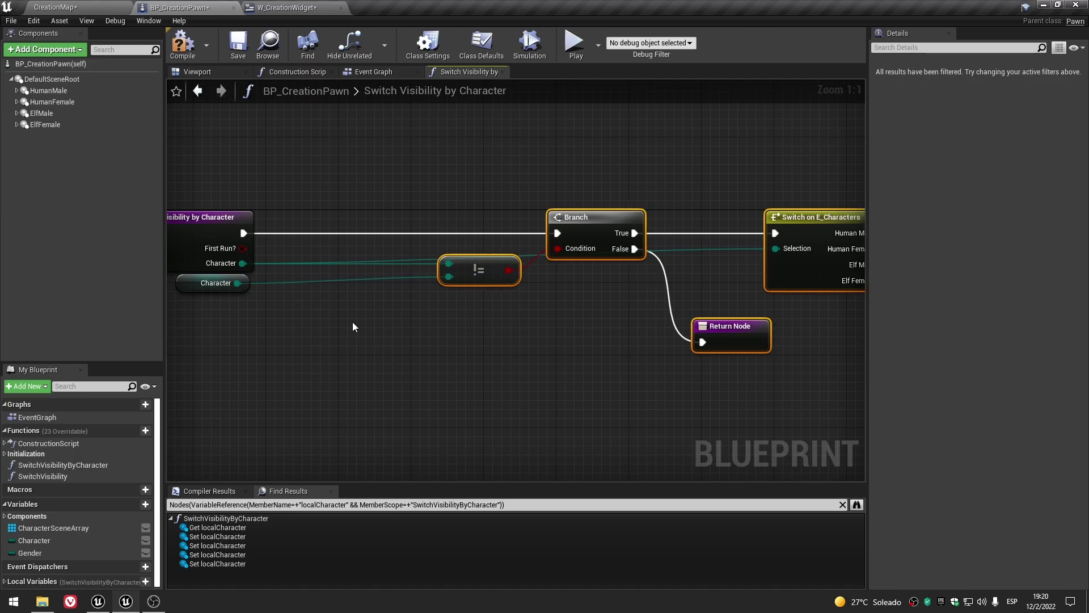
drag(187, 283, 362, 331)
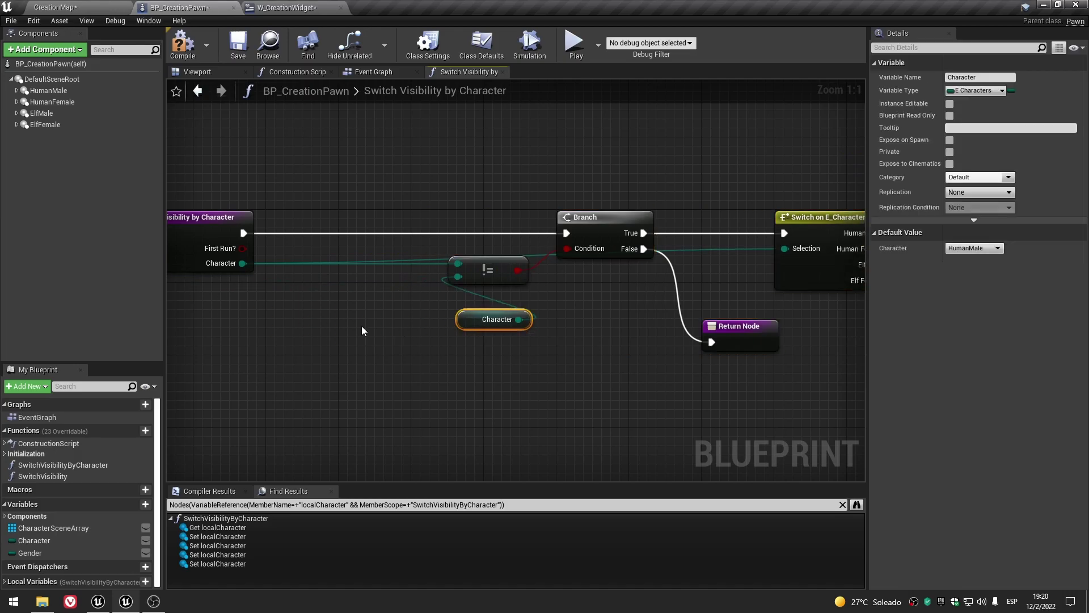
click(362, 331)
right_drag(362, 330, 438, 346)
click(421, 176)
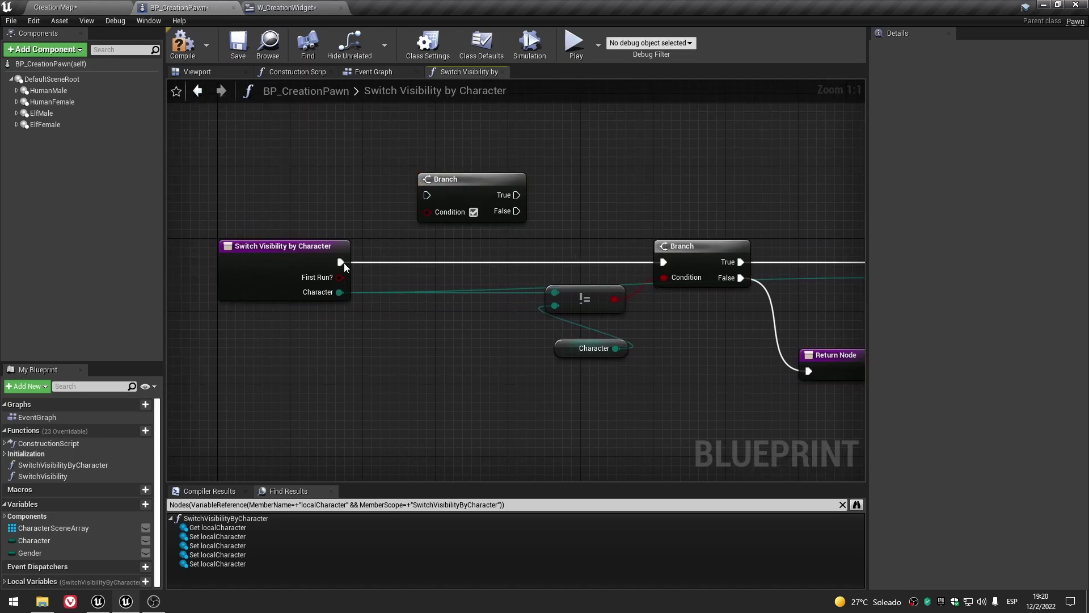
Step: Wire First Run? into the new Branch: True to Switch on E_Characters, False to the old Branch
drag(341, 262, 426, 195)
mouse_move(339, 277)
mouse_down()
mouse_move(428, 212)
mouse_move(463, 214)
mouse_move(456, 268)
mouse_up()
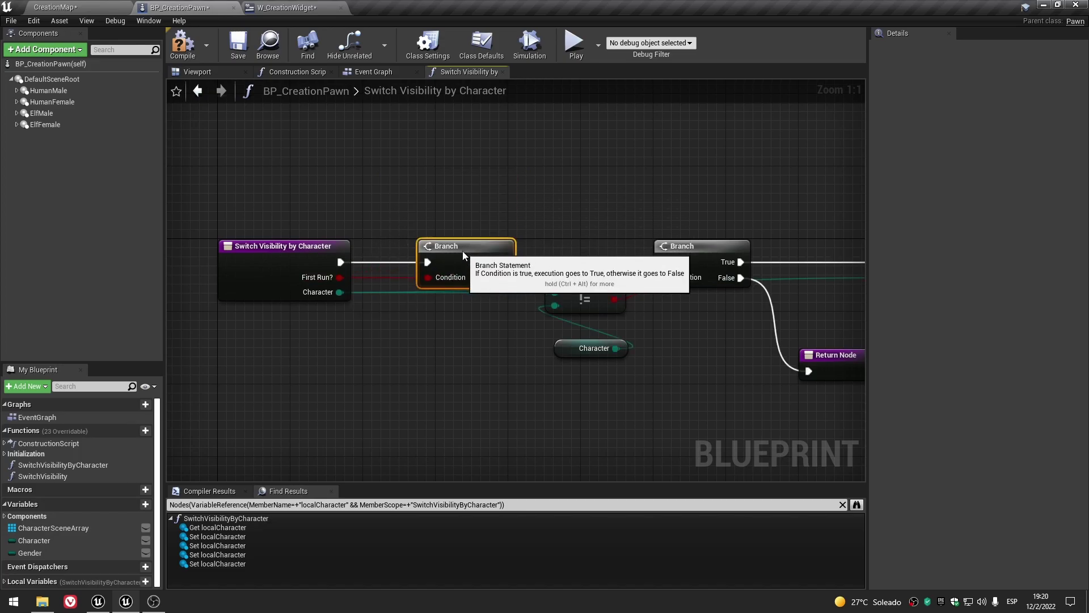
right_drag(607, 201, 507, 190)
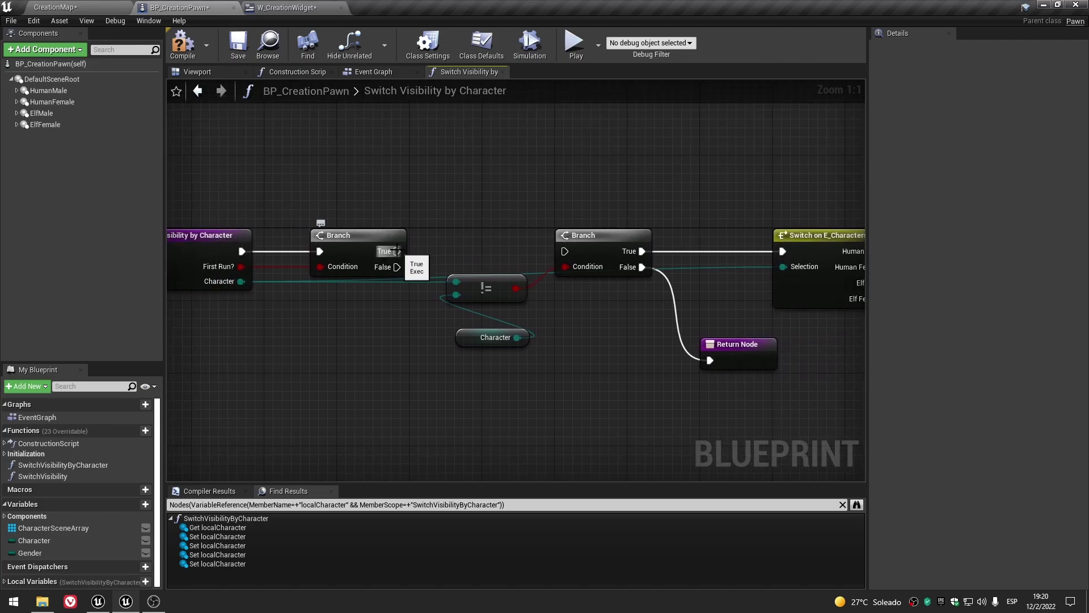
drag(500, 220, 604, 351)
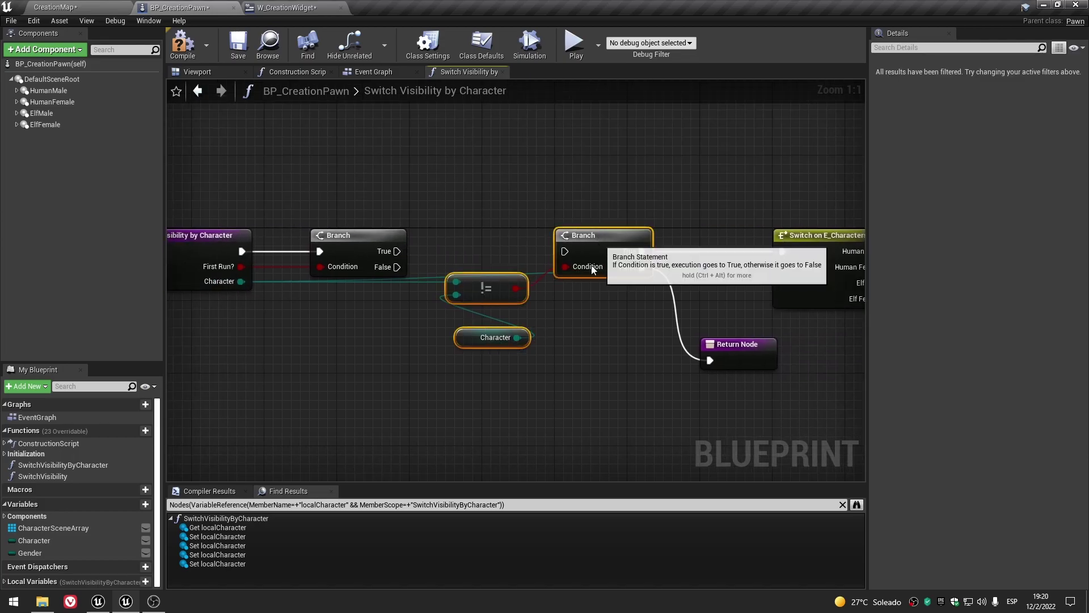
drag(596, 237, 532, 337)
drag(400, 251, 782, 251)
mouse_move(752, 229)
right_down()
mouse_move(168, 207)
mouse_move(786, 162)
right_up()
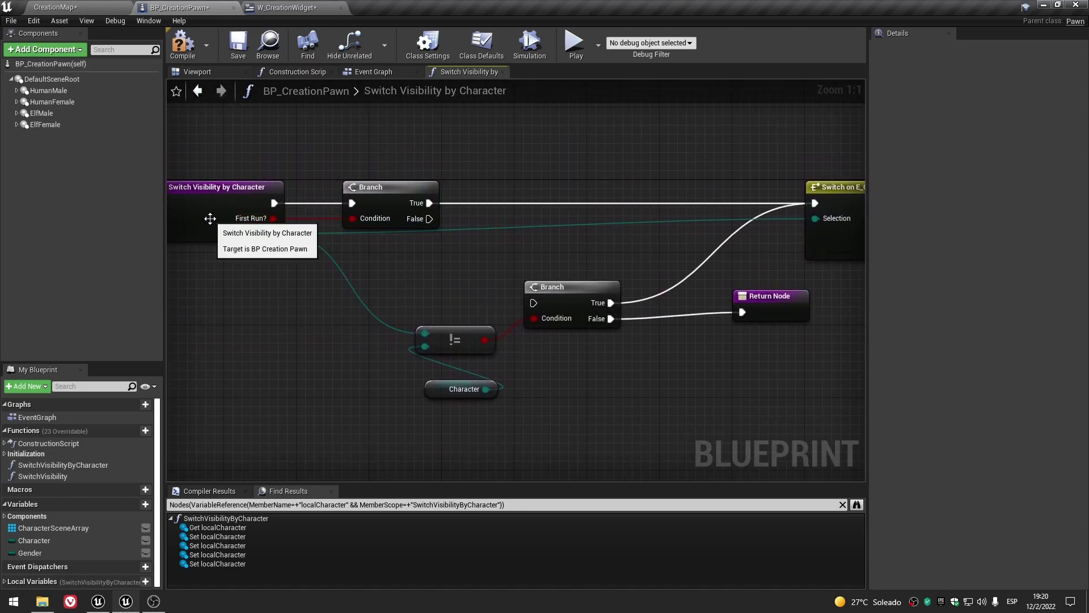
click(251, 219)
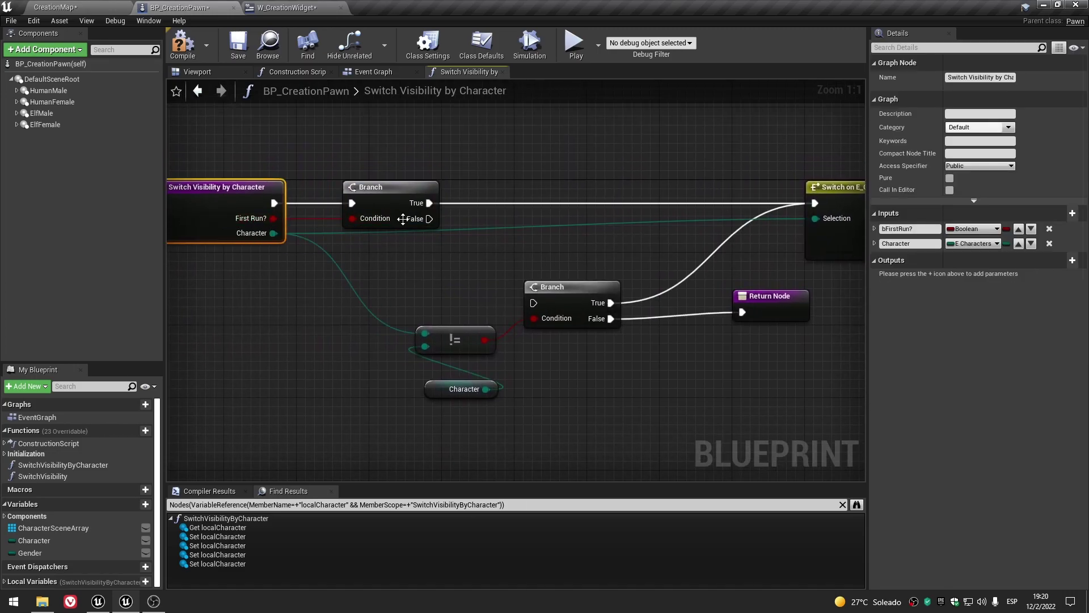
drag(429, 219, 534, 302)
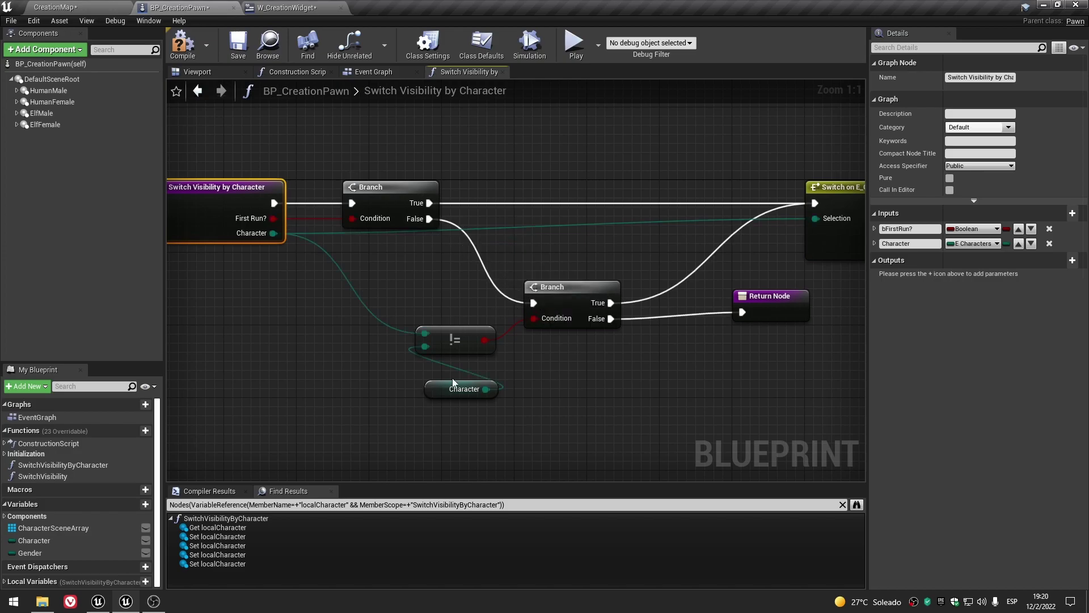
Step: Move the Character getter, != node and second Branch up-left so they sit together
drag(435, 391, 334, 357)
ctrl+click(459, 339)
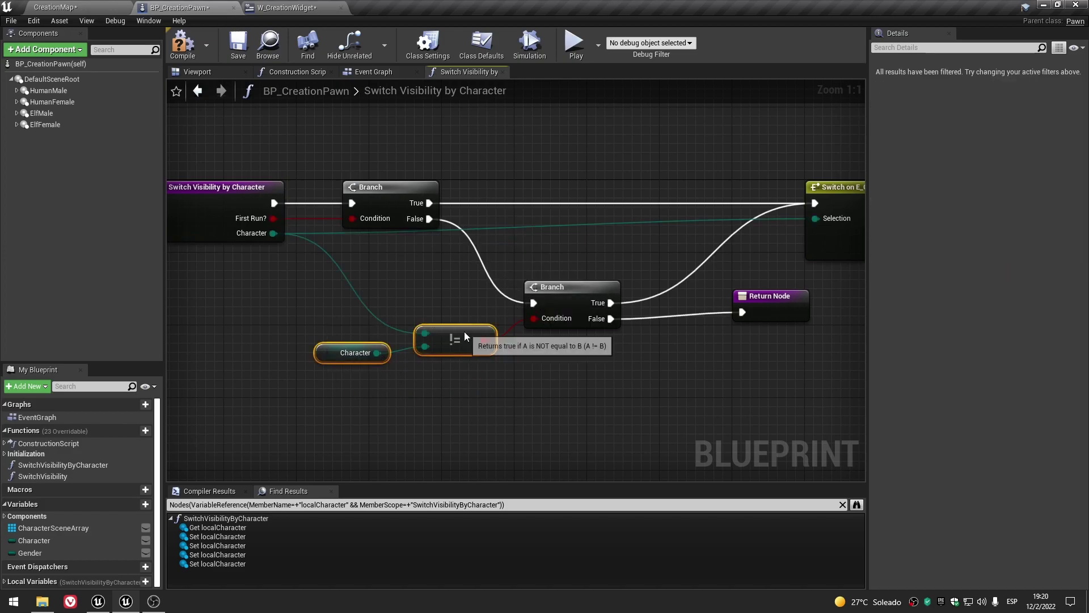
drag(465, 338, 391, 255)
drag(575, 290, 566, 253)
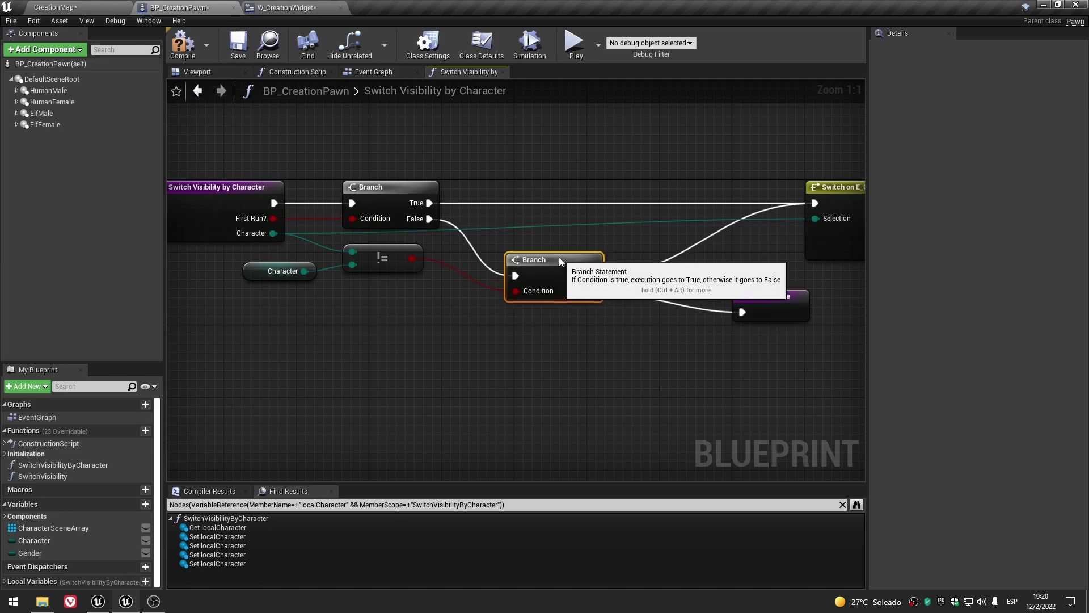
right_drag(580, 349, 478, 360)
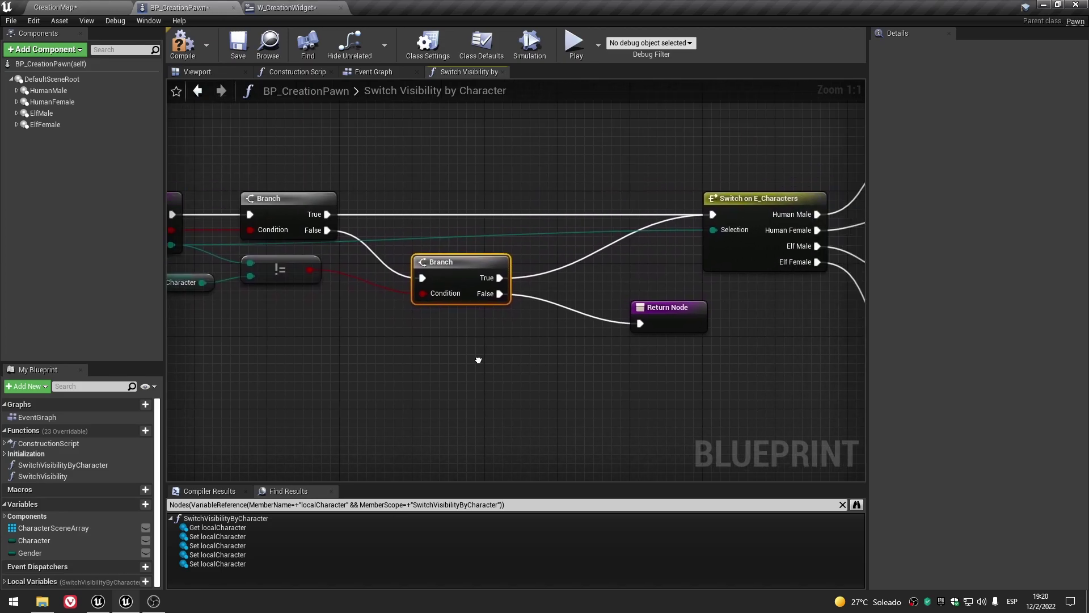
right_drag(468, 355, 567, 349)
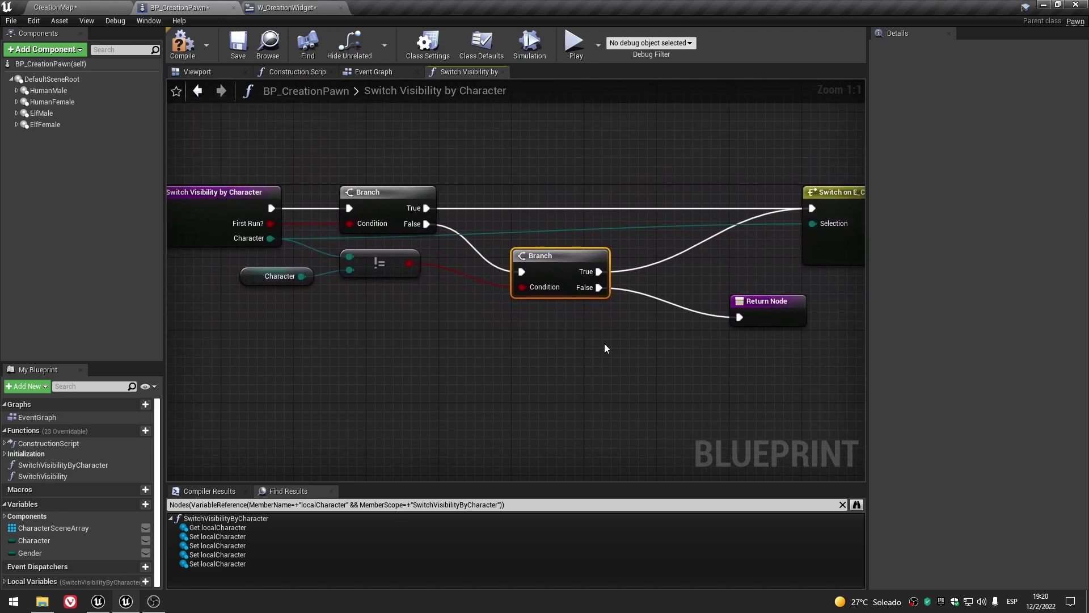
click(790, 316)
right_drag(675, 318, 107, 349)
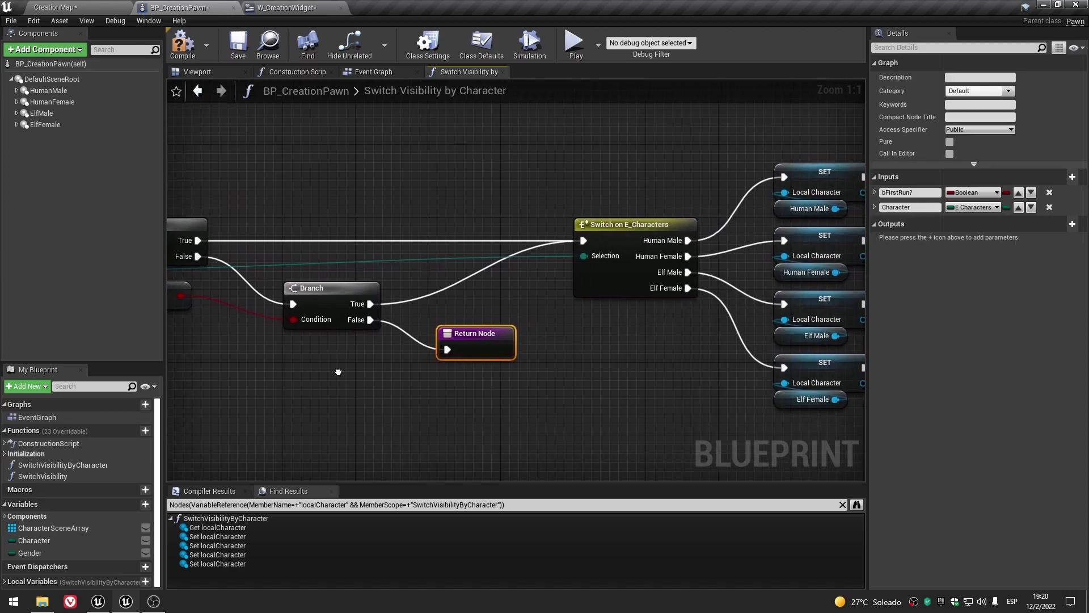
mouse_move(170, 329)
right_down()
mouse_move(441, 326)
mouse_move(473, 314)
right_up()
scroll(393, 314, down, 2)
scroll(420, 307, up, 2)
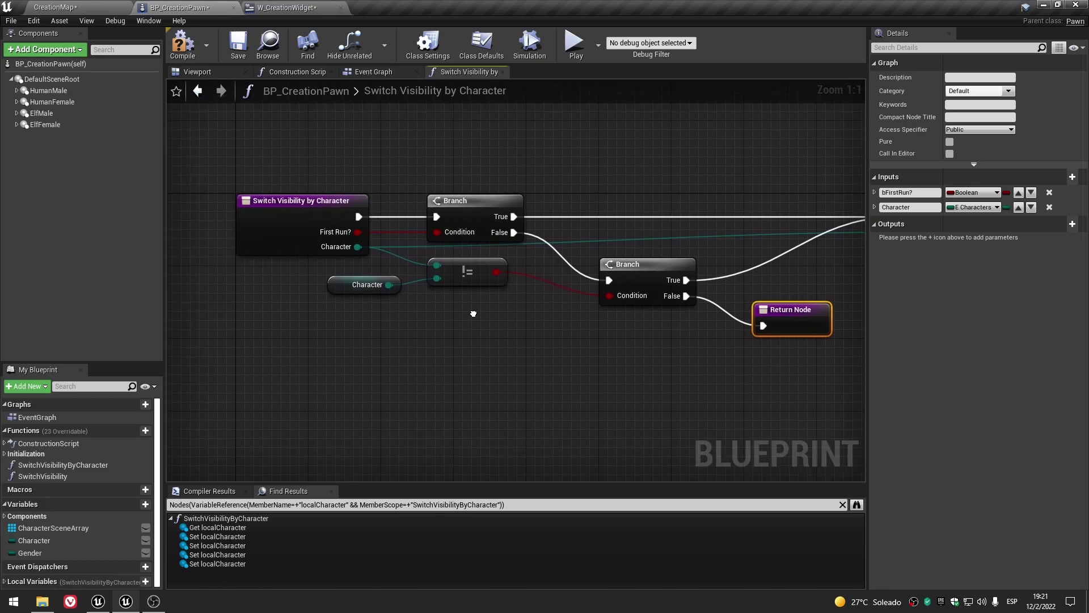
Step: Check the entry node and Character getter settings, then go to the W_CreationWidget event graph
click(291, 243)
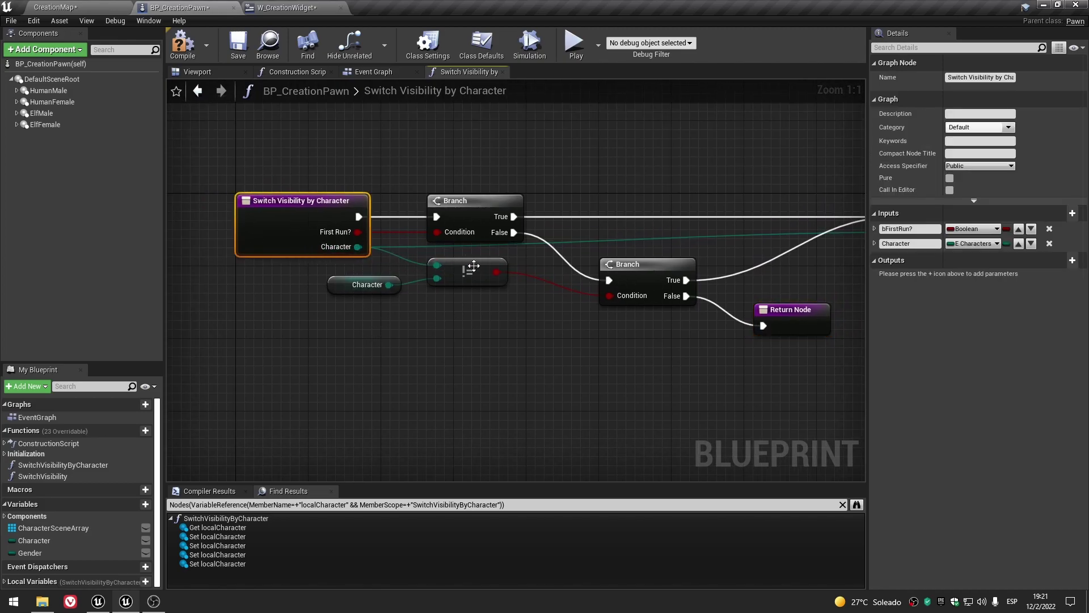
click(356, 285)
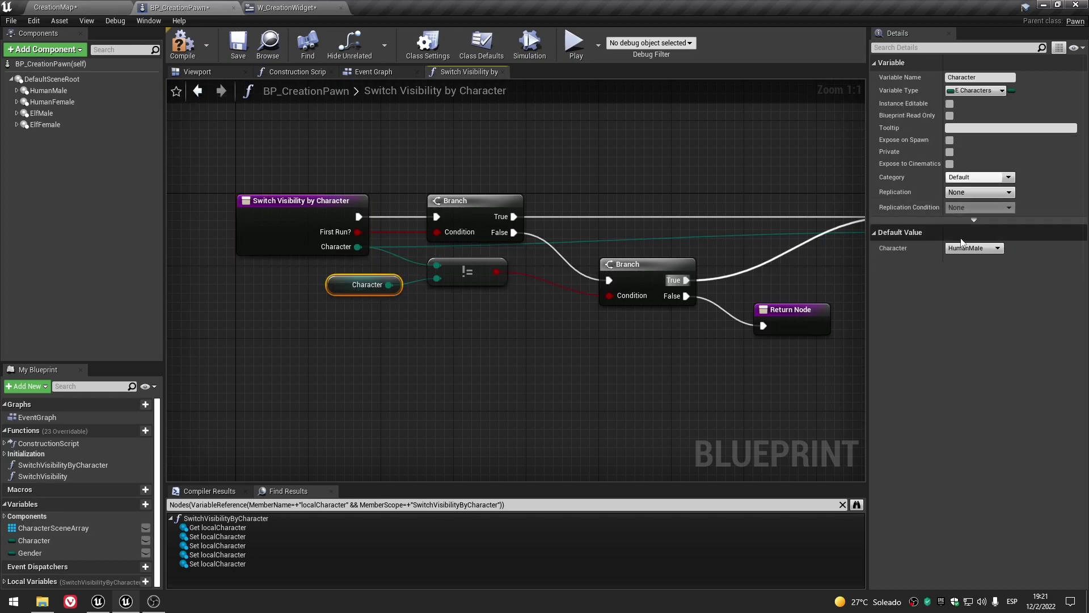
click(316, 284)
click(287, 7)
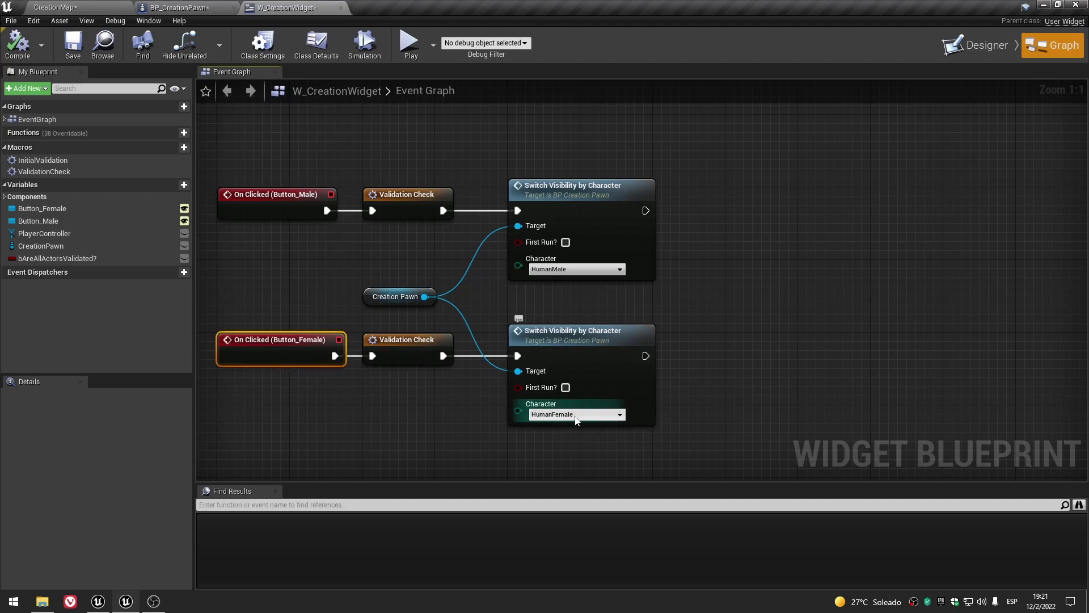
Step: Add a SET Character node fed by the first Branch's True and the incoming Character value
click(210, 9)
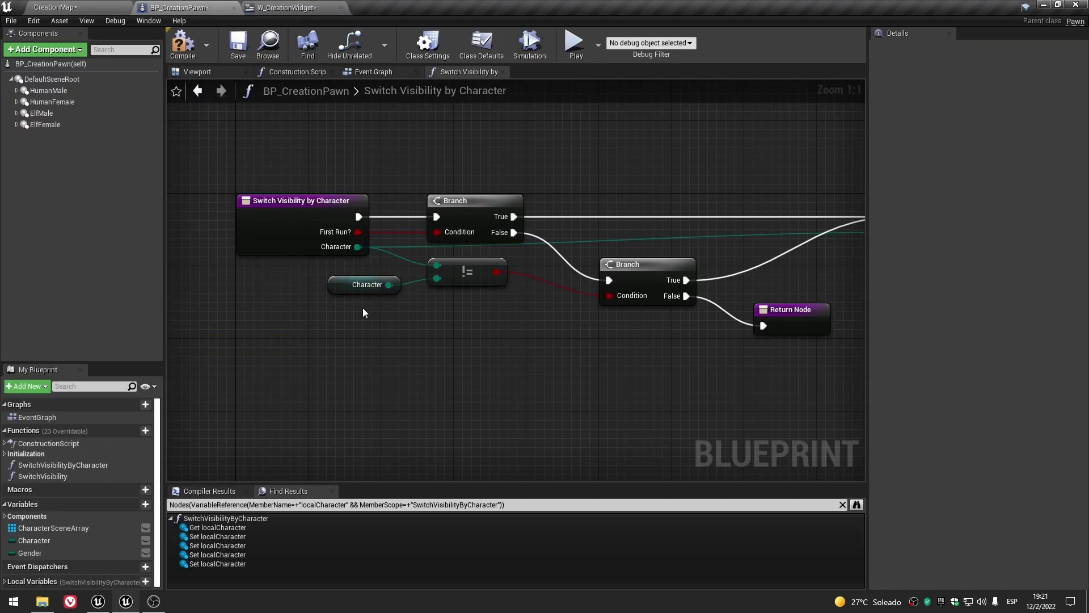
click(340, 282)
right_drag(586, 345, 516, 369)
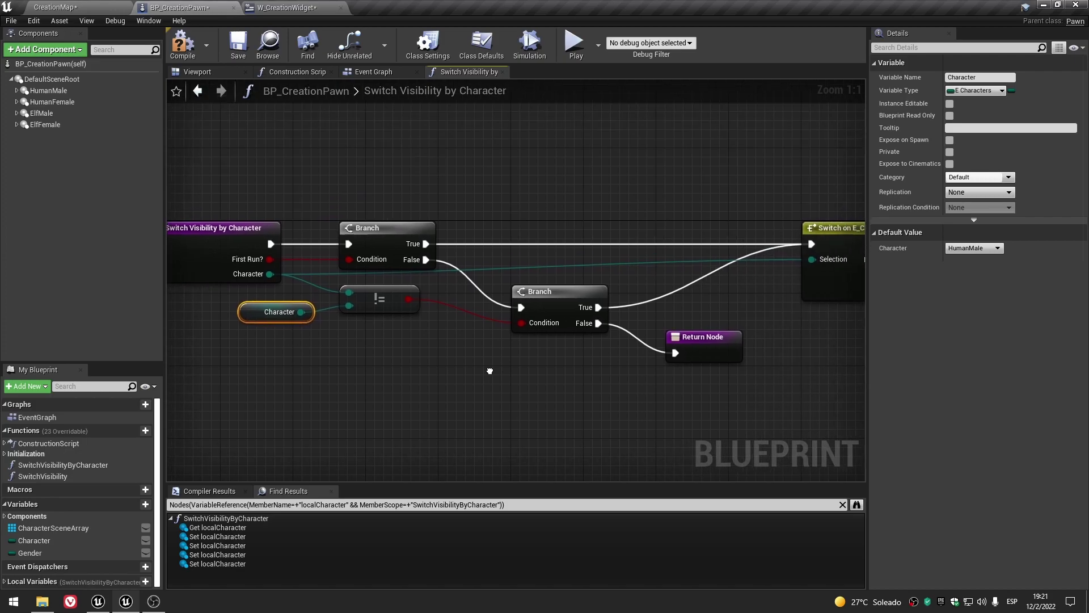
click(391, 356)
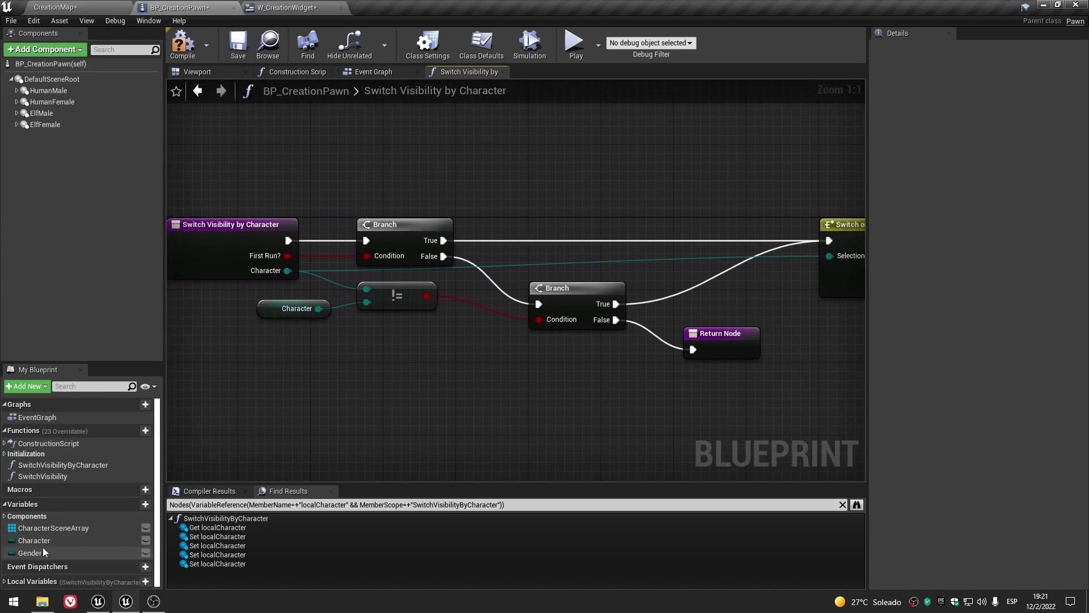
drag(49, 538, 560, 145)
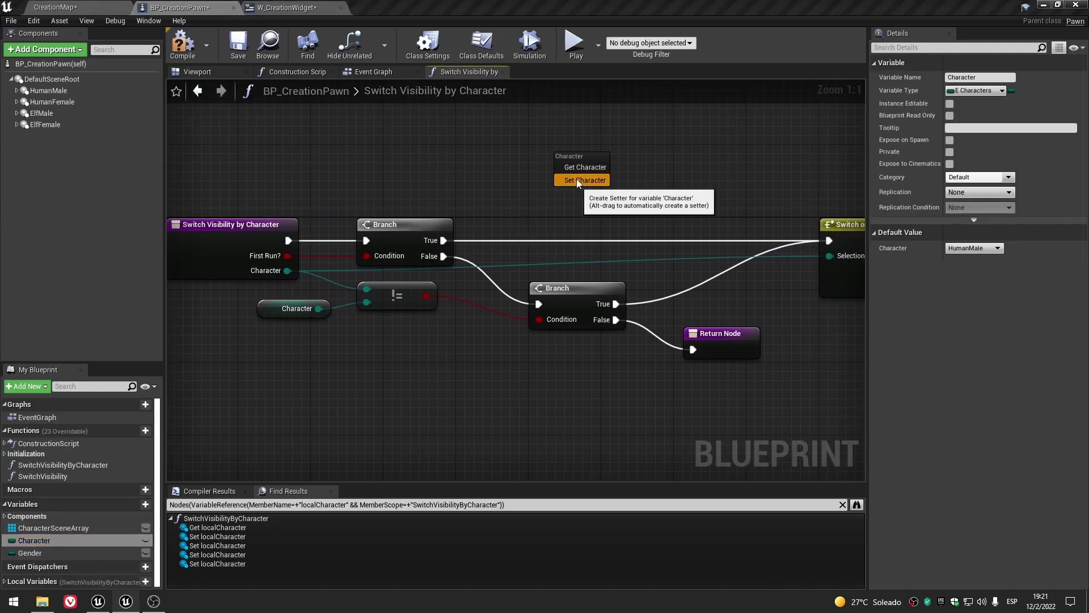
click(576, 178)
drag(443, 240, 567, 172)
drag(287, 270, 568, 183)
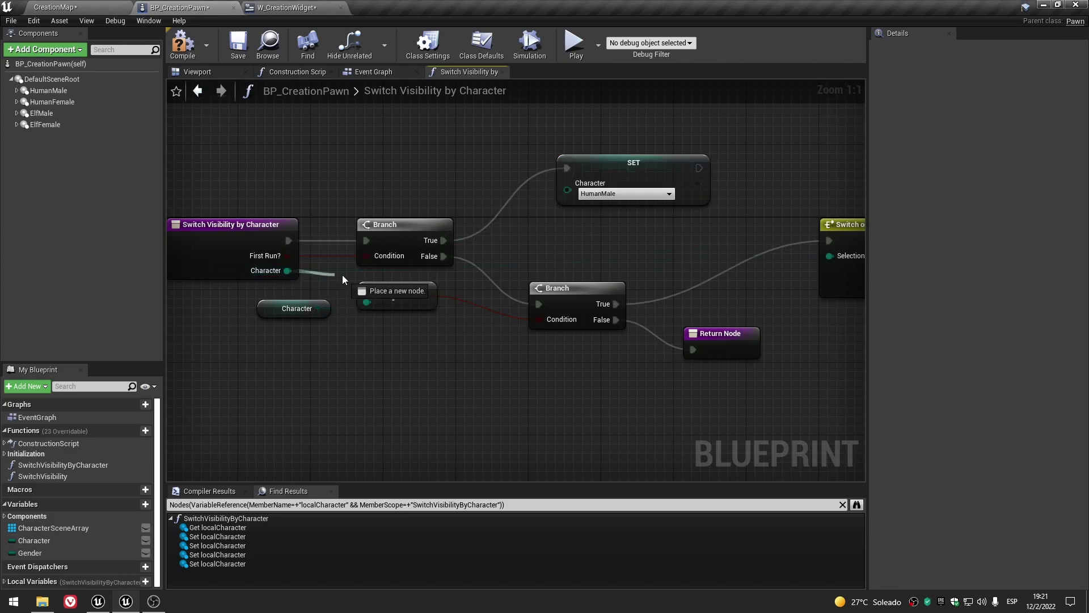
Step: Disconnect the Switch's Selection, align SET with the Branch, and add a straightened reroute knot
right_drag(571, 237, 480, 230)
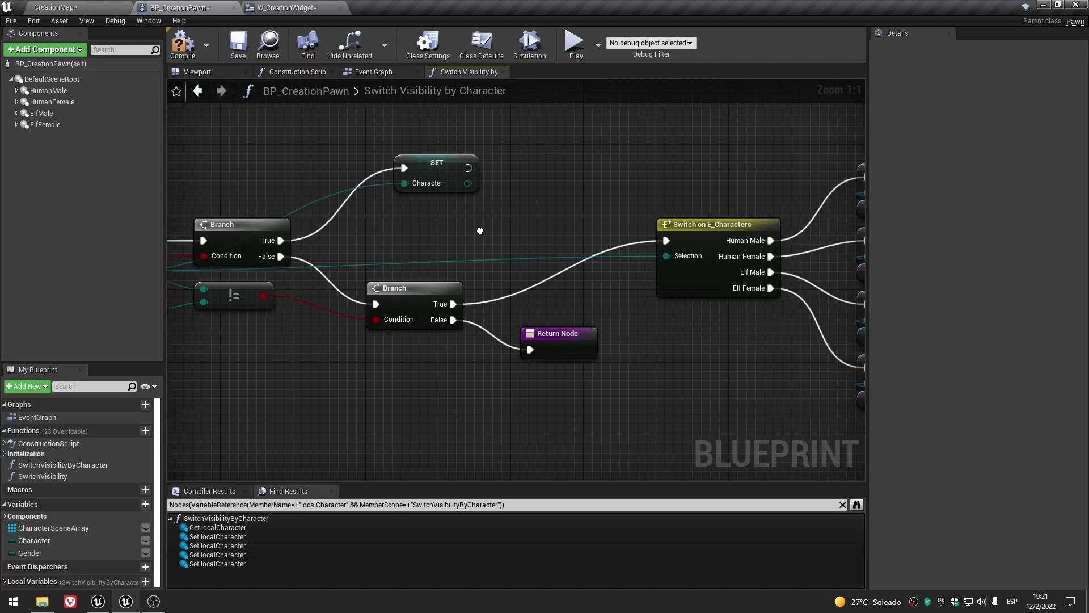
right_click(680, 260)
click(698, 278)
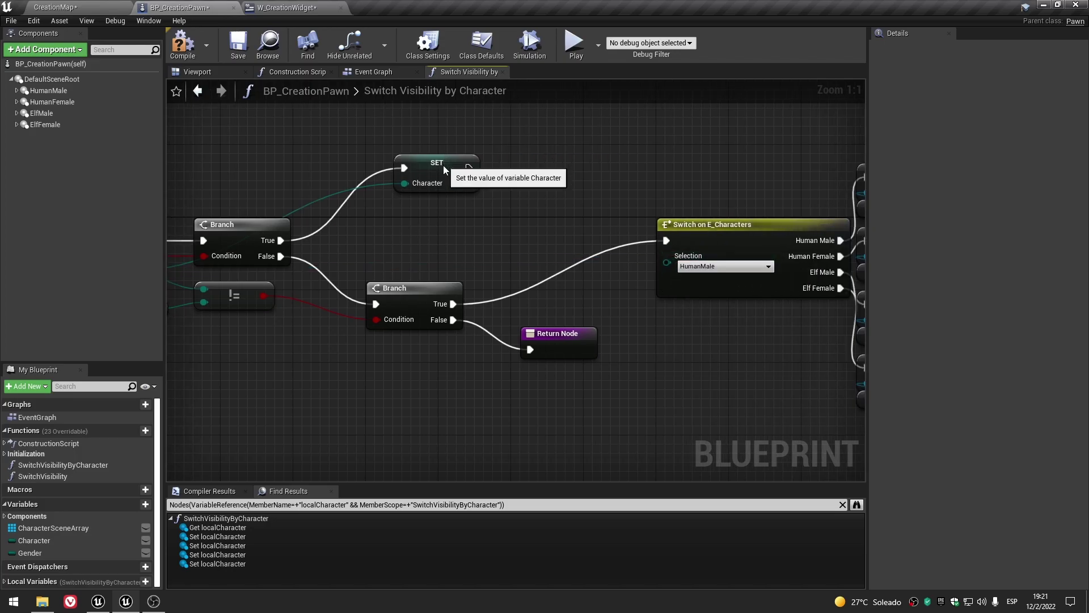
mouse_move(443, 162)
mouse_down()
mouse_move(447, 233)
mouse_move(429, 236)
mouse_up()
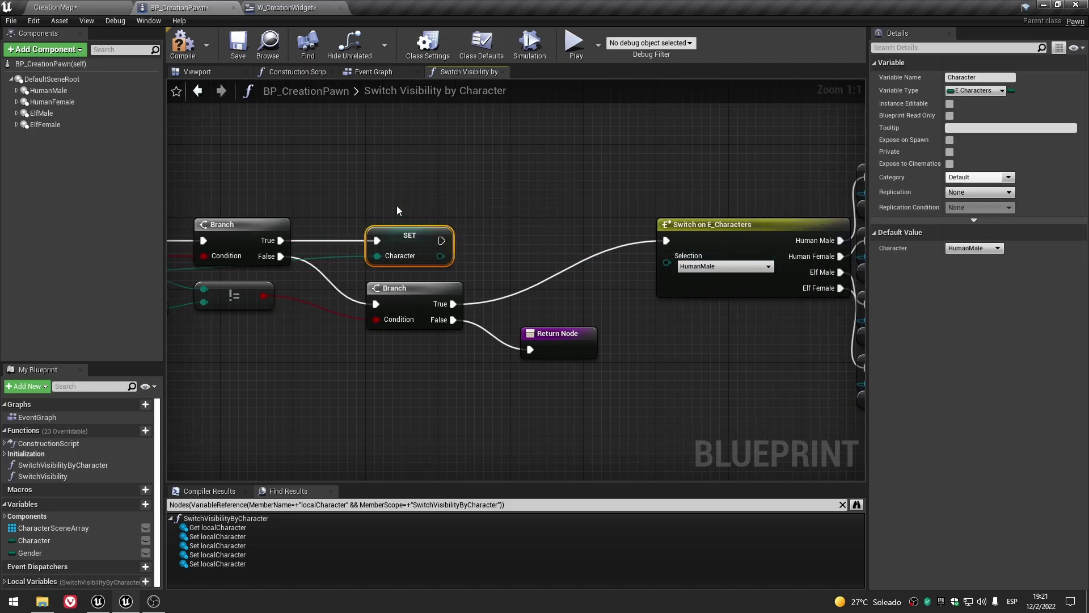
right_drag(312, 248, 511, 237)
double_click(522, 248)
mouse_move(521, 248)
mouse_down()
mouse_move(520, 259)
mouse_move(474, 266)
mouse_up()
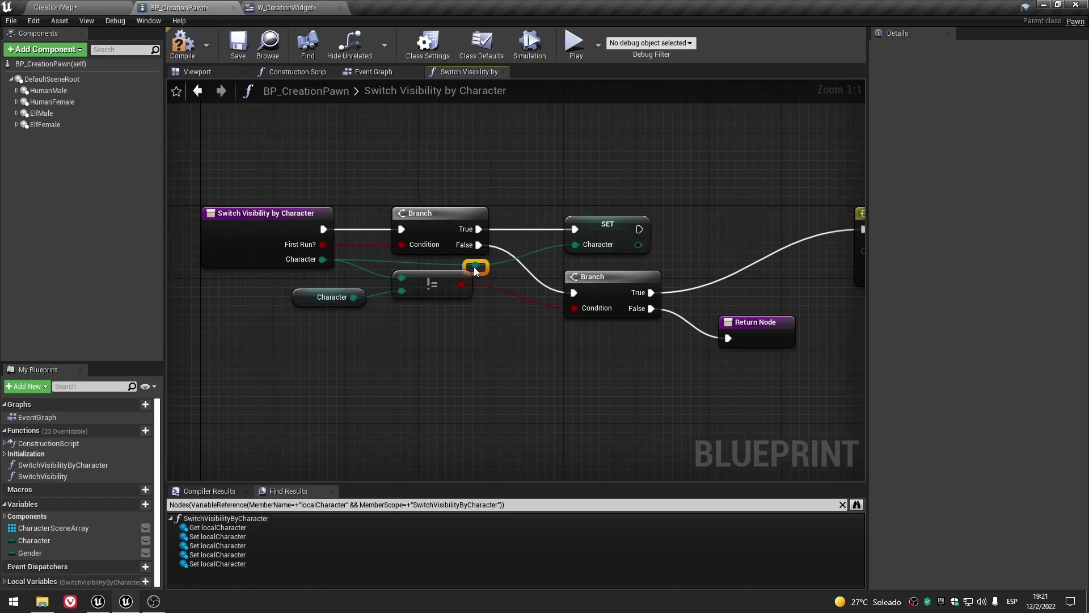
right_click(322, 260)
mouse_move(375, 303)
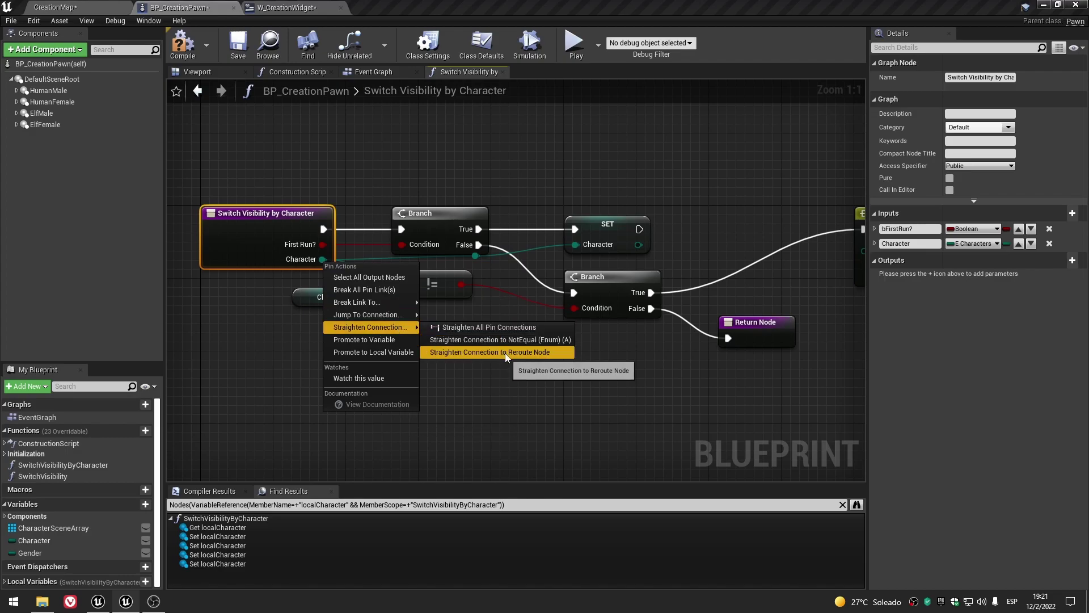
click(488, 348)
right_drag(649, 235, 416, 245)
drag(408, 240, 559, 243)
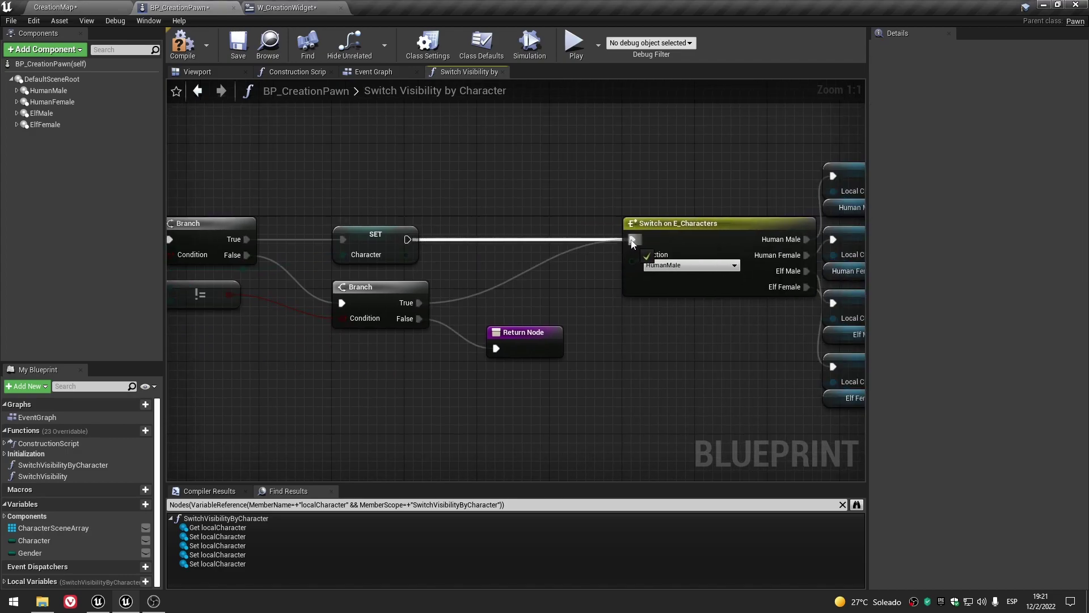
Step: Connect SET's execution and Character output to Switch on E_Characters and its Selection
drag(632, 243, 632, 243)
right_drag(425, 262, 603, 232)
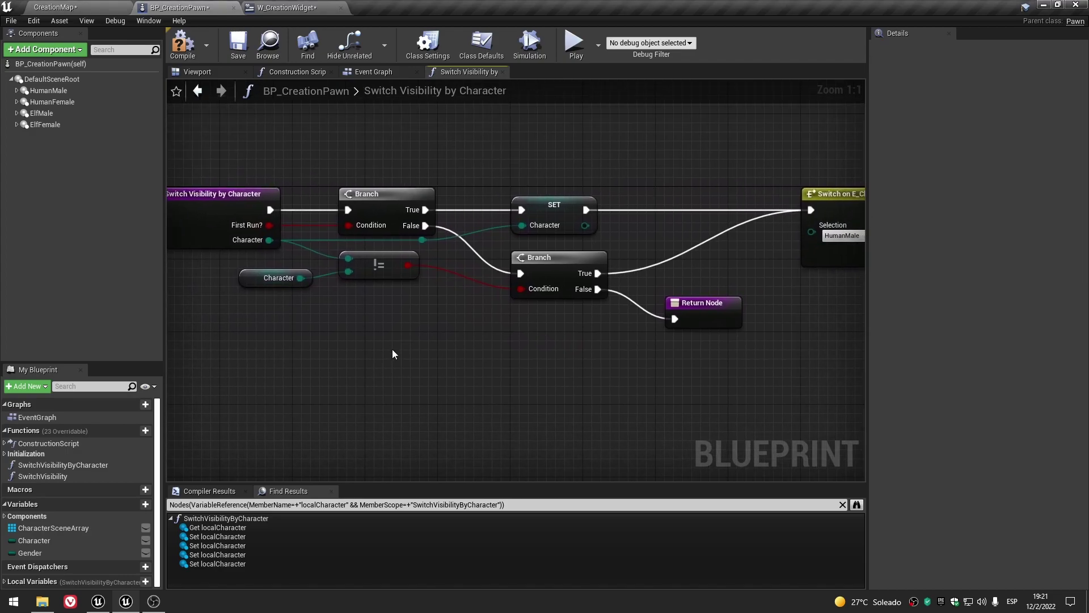
right_drag(423, 335, 367, 350)
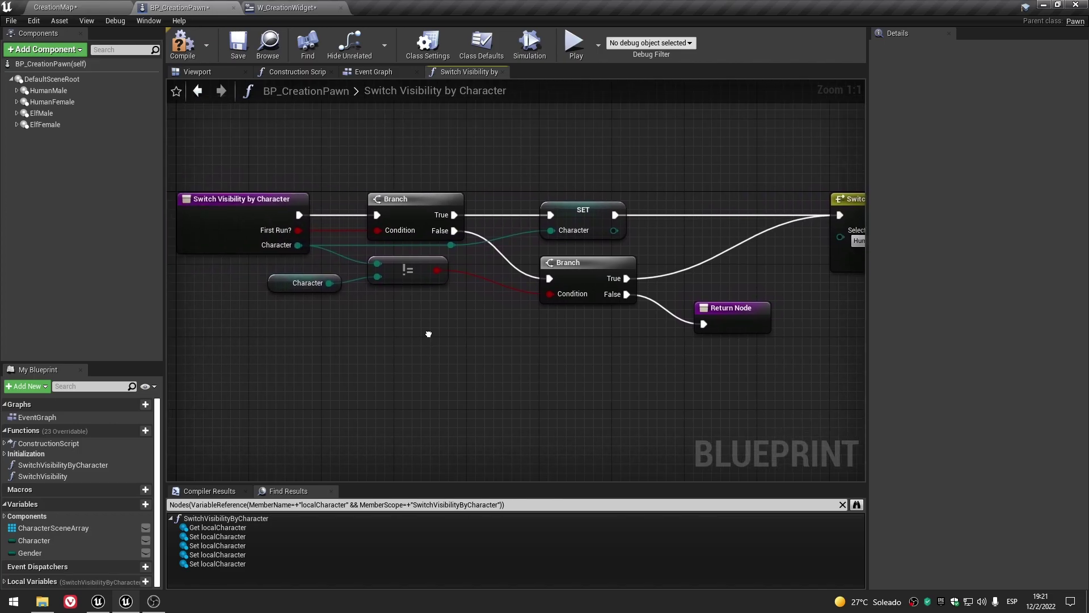
right_drag(368, 350, 247, 355)
drag(432, 252, 659, 258)
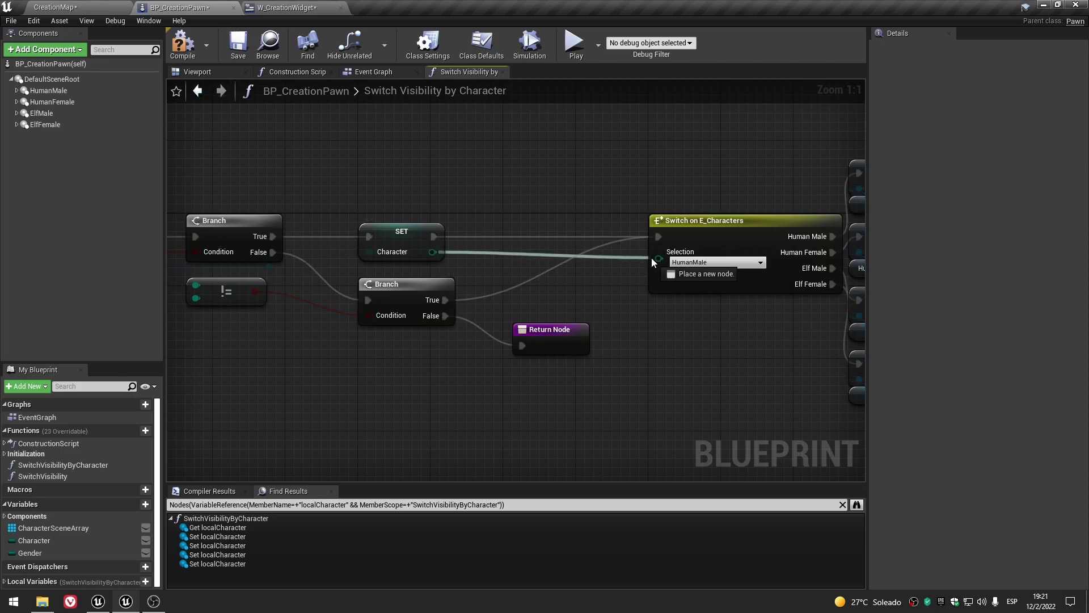
right_drag(596, 295, 719, 272)
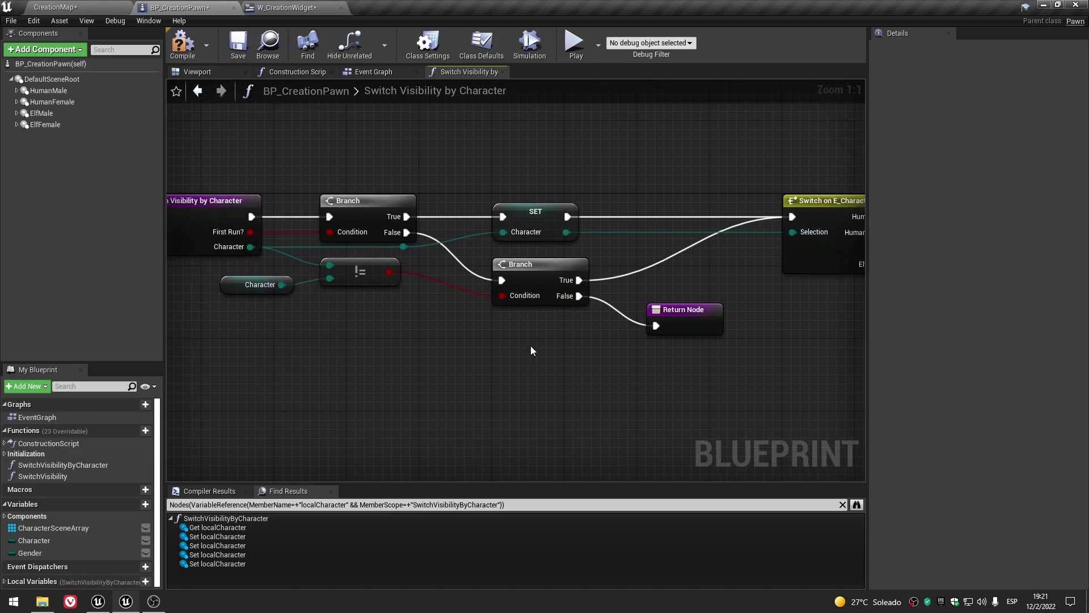
scroll(532, 350, down, 1)
scroll(529, 345, up, 1)
right_drag(529, 345, 417, 369)
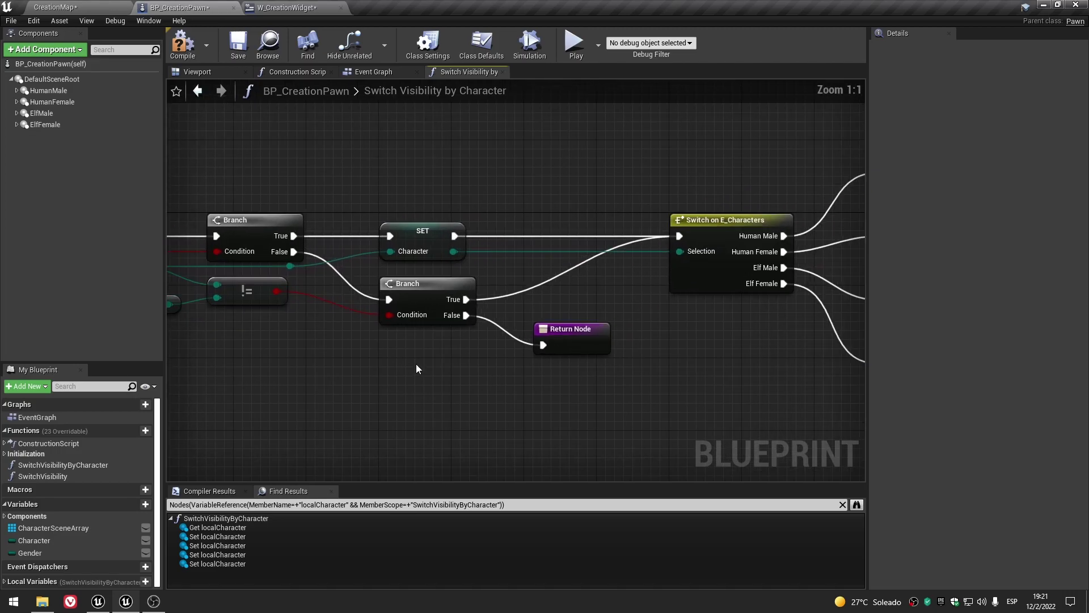
key(ctrl+z)
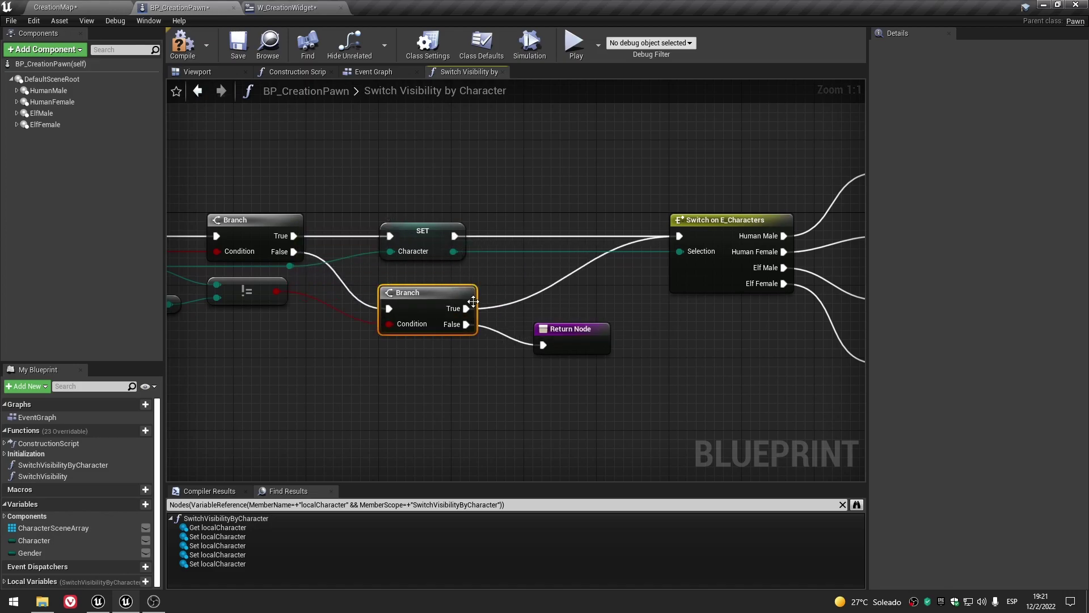
Step: Wire the second Branch's True into SET and straighten the Character wire through a reroute point
mouse_move(467, 308)
mouse_down()
mouse_move(392, 237)
mouse_move(564, 238)
mouse_up()
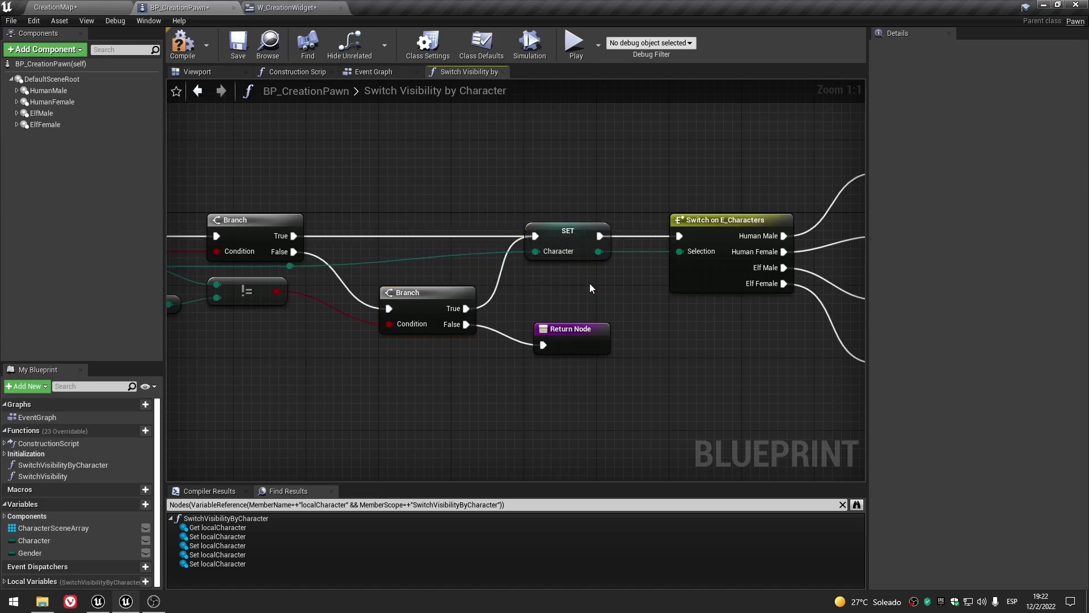
right_drag(590, 283, 696, 284)
double_click(523, 255)
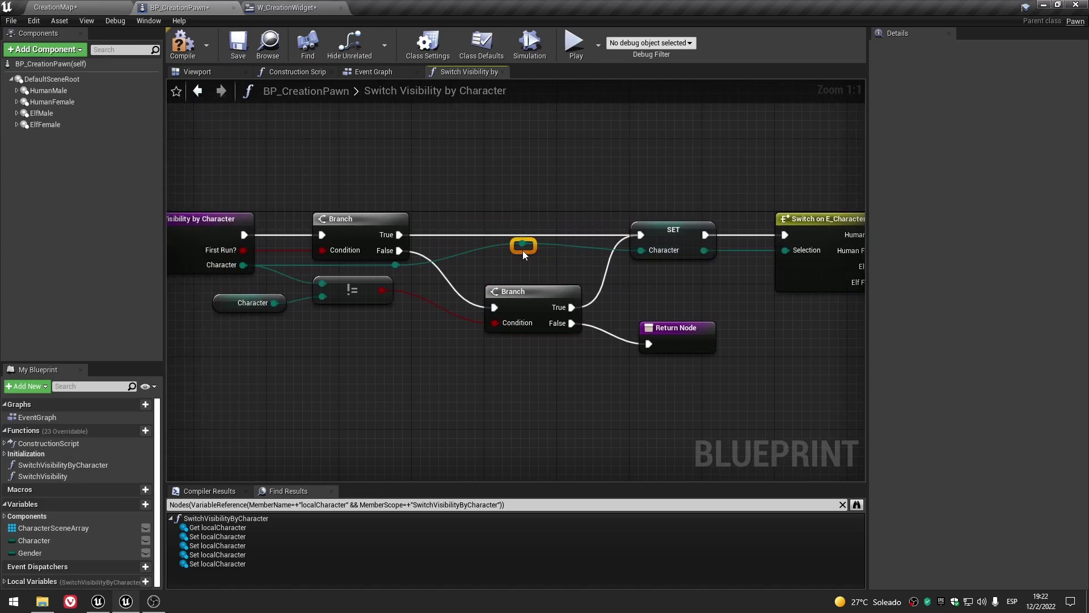
drag(523, 255, 486, 261)
right_click(642, 251)
mouse_move(701, 321)
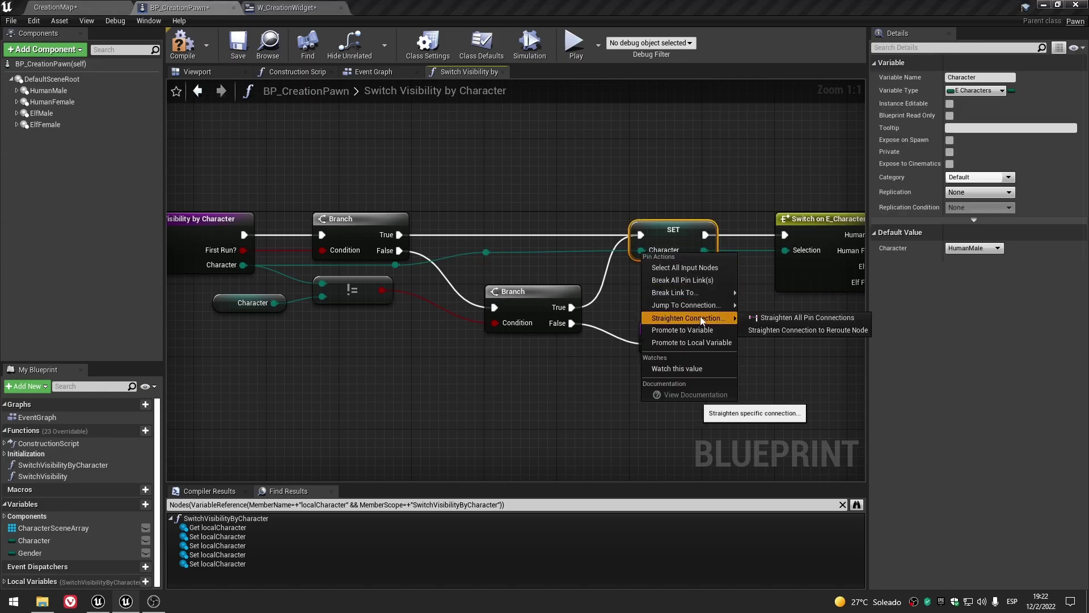
click(808, 330)
Step: Line up the lower Branch and reroute point, and straighten the Condition wire from the != node
drag(530, 294, 530, 267)
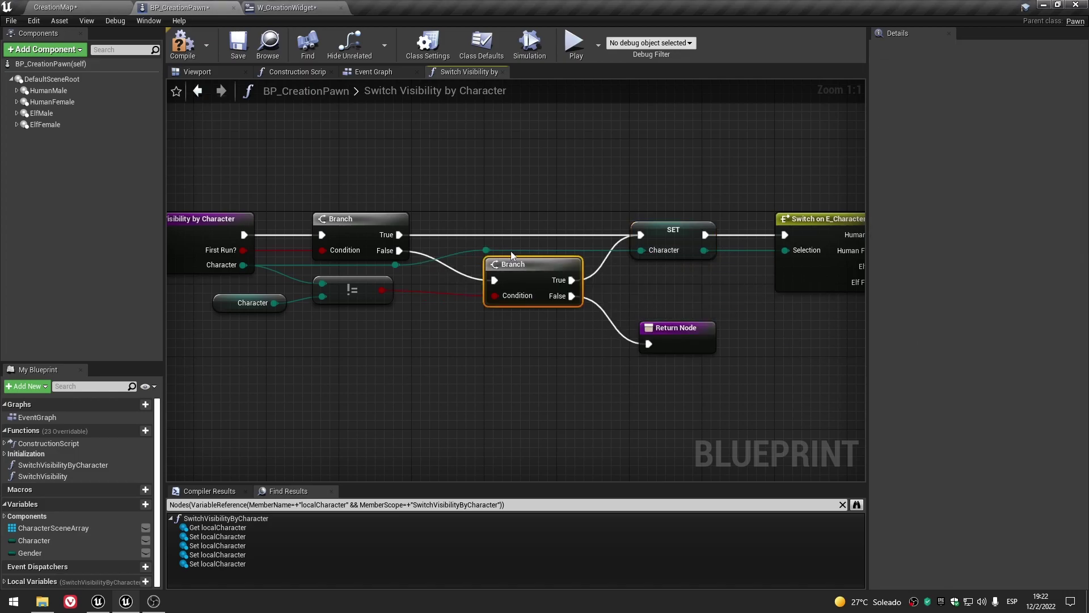
drag(481, 214, 504, 259)
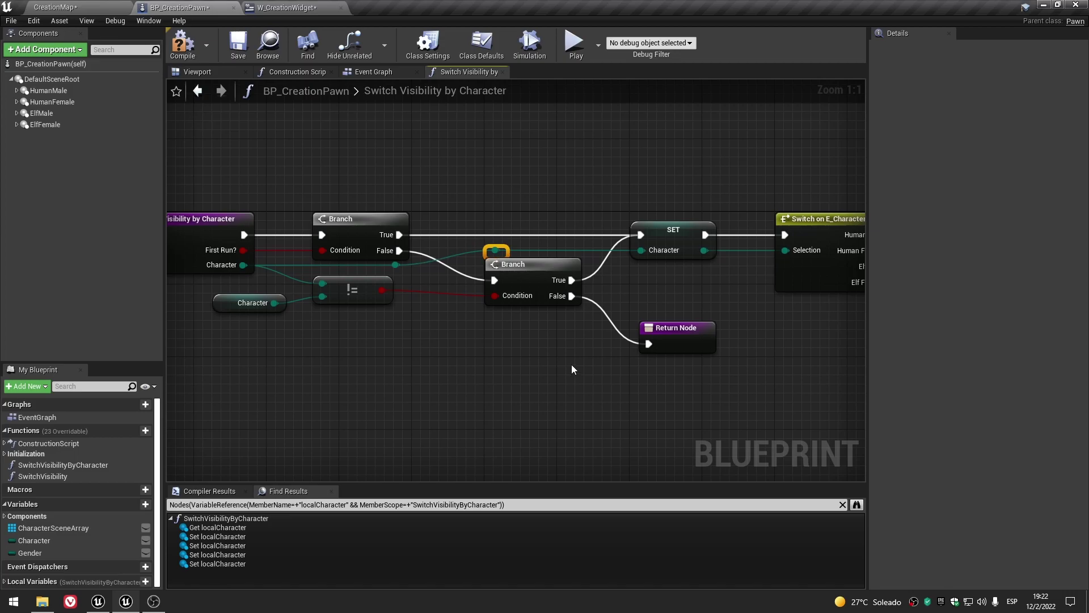
right_drag(570, 369, 578, 357)
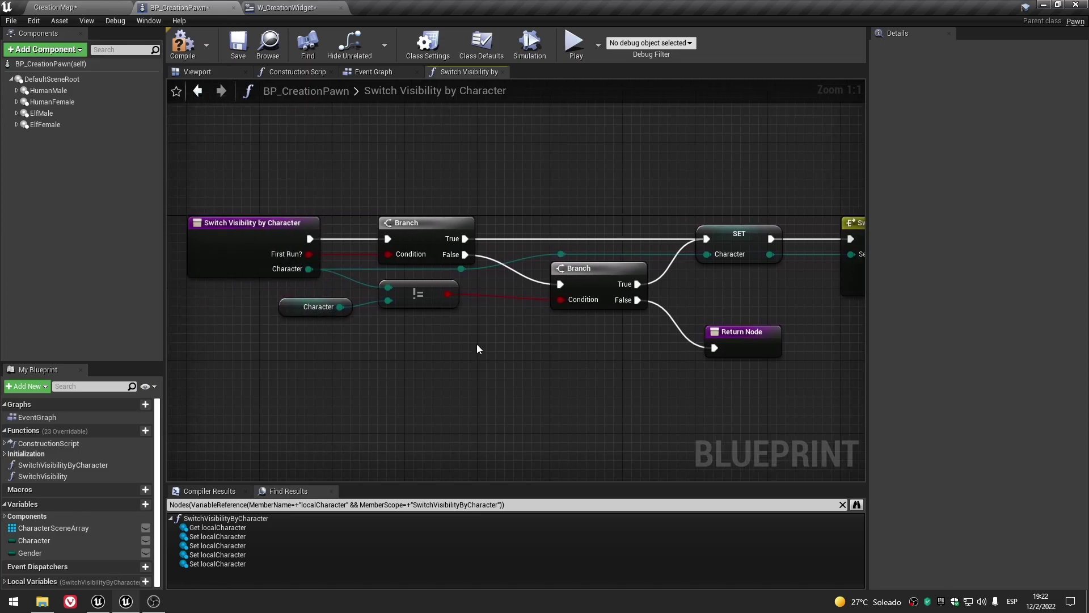
right_click(555, 303)
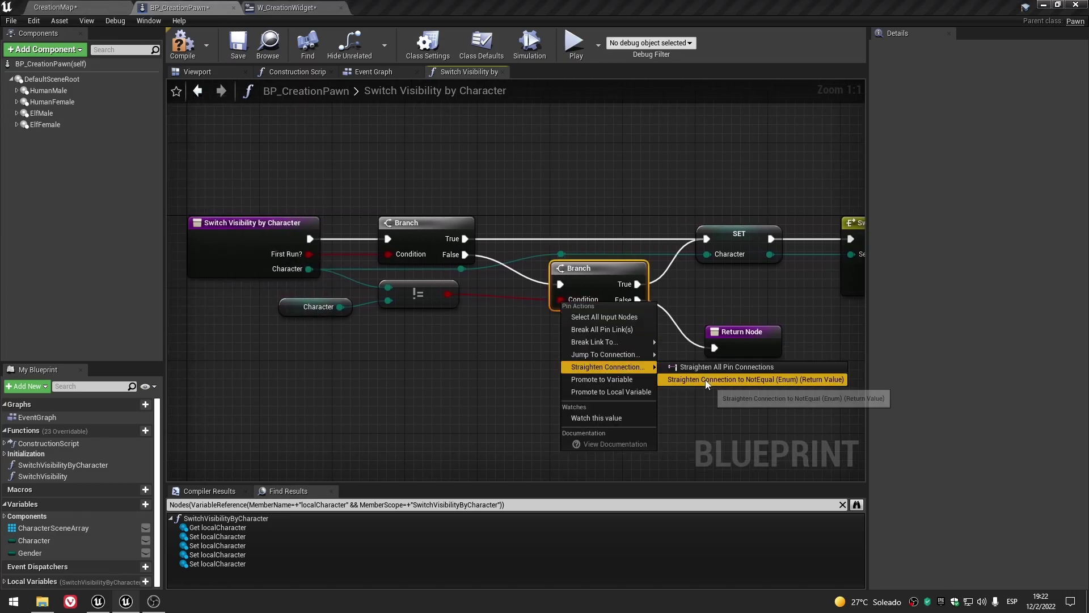
click(738, 378)
click(423, 293)
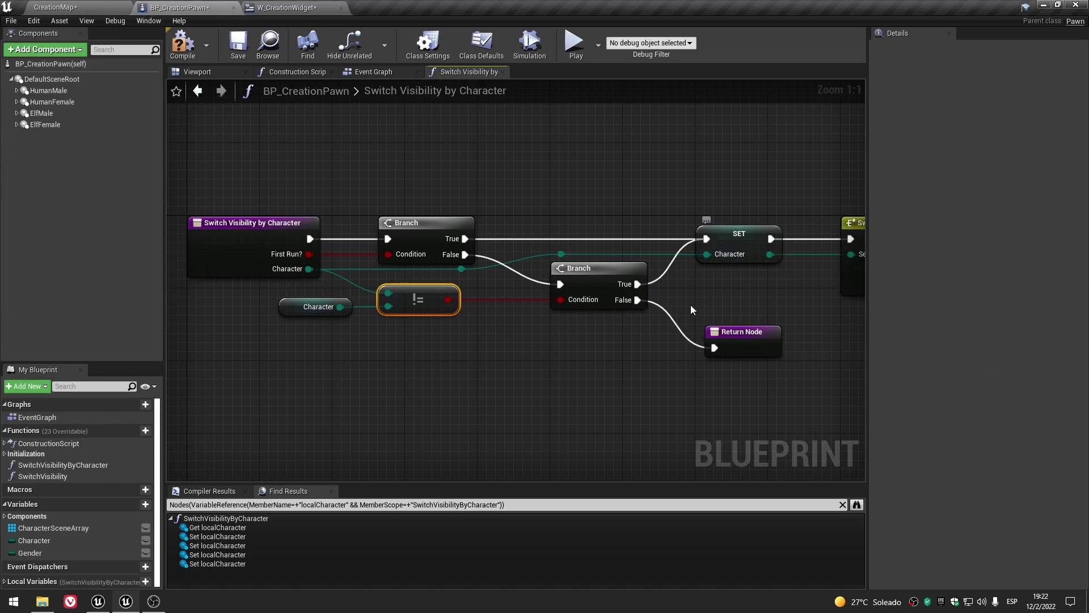
right_drag(690, 305, 598, 311)
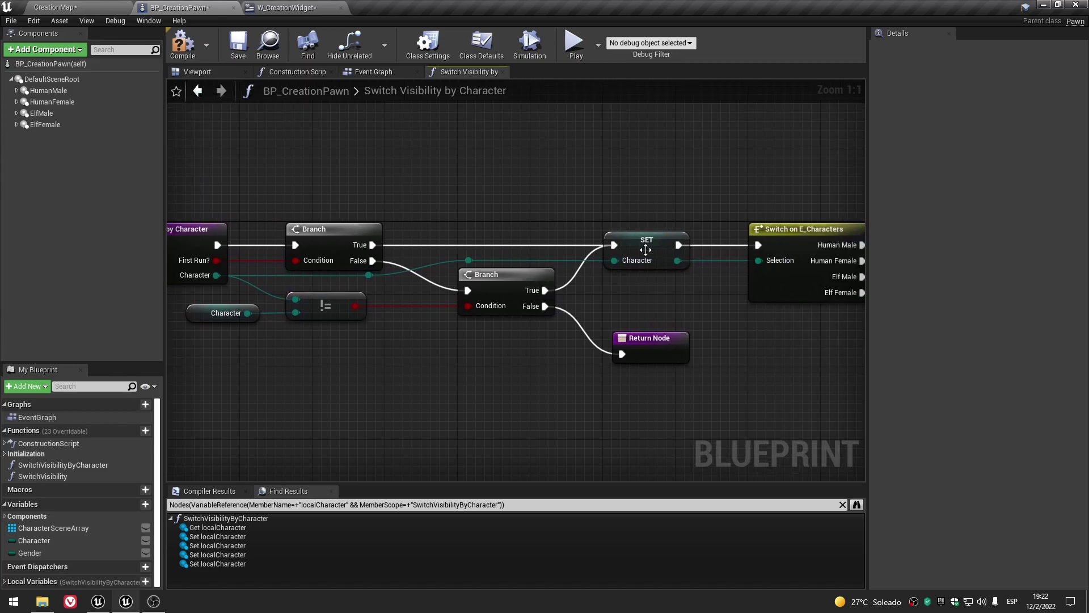
right_drag(246, 195, 338, 186)
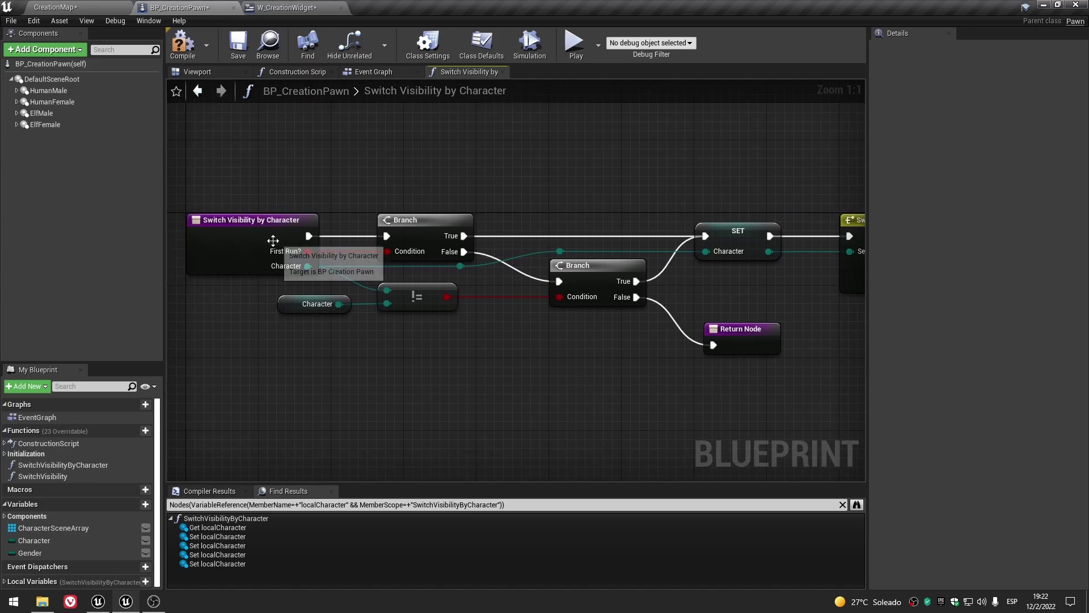
right_drag(455, 274, 477, 333)
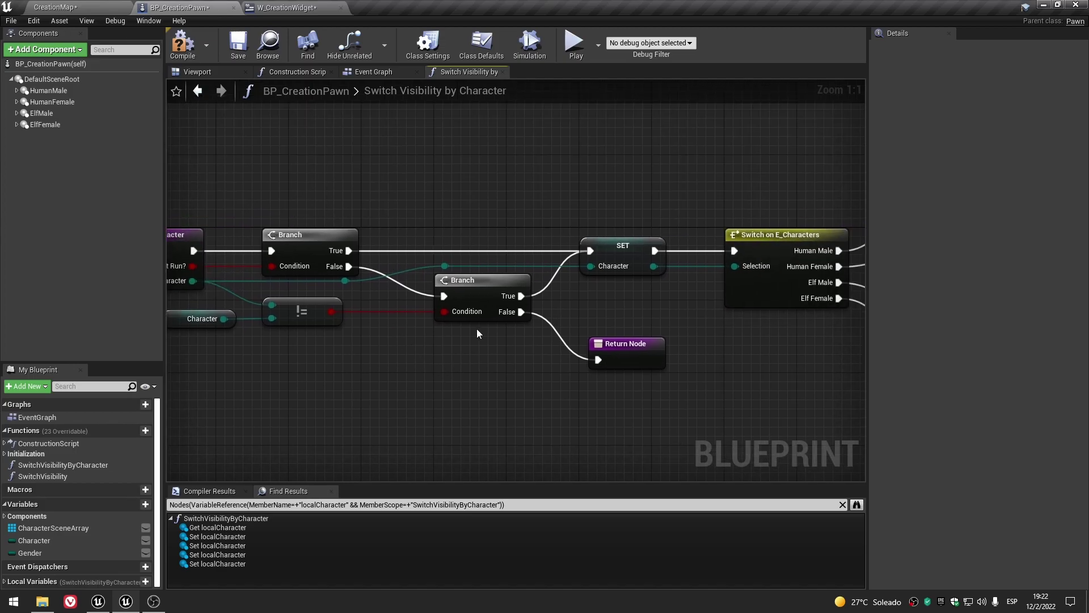
click(103, 602)
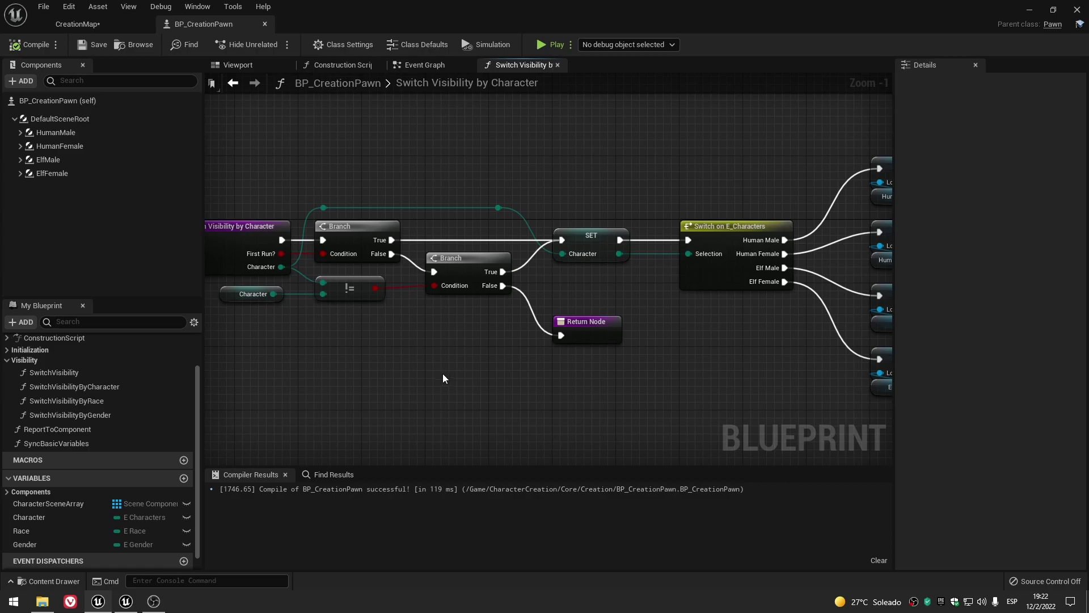
Step: Align the second Branch, reroute point, first Branch and Return Node in the function graph
click(125, 601)
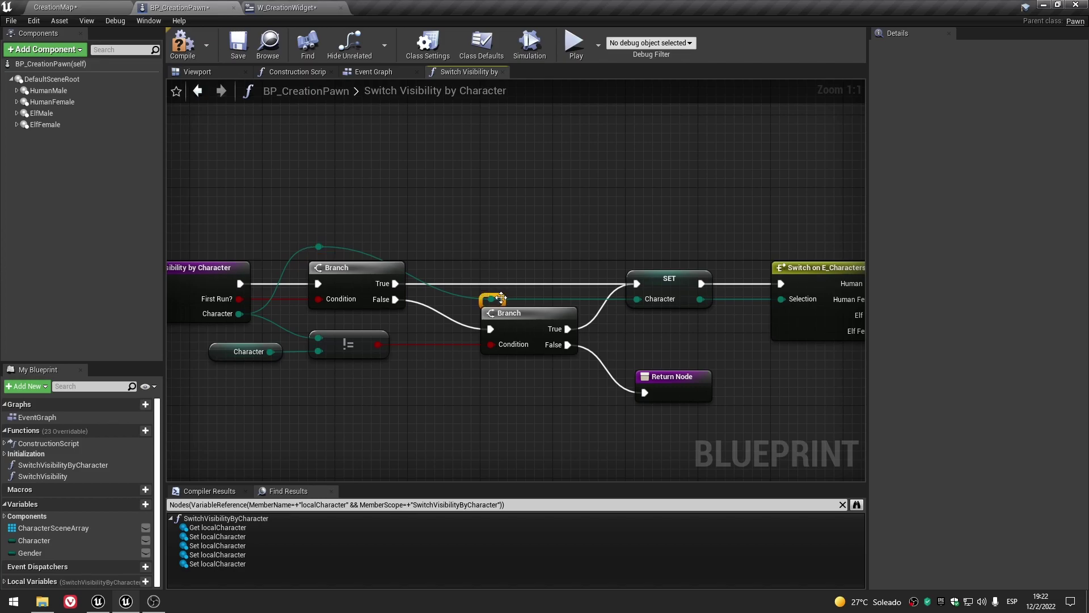
drag(525, 313, 498, 295)
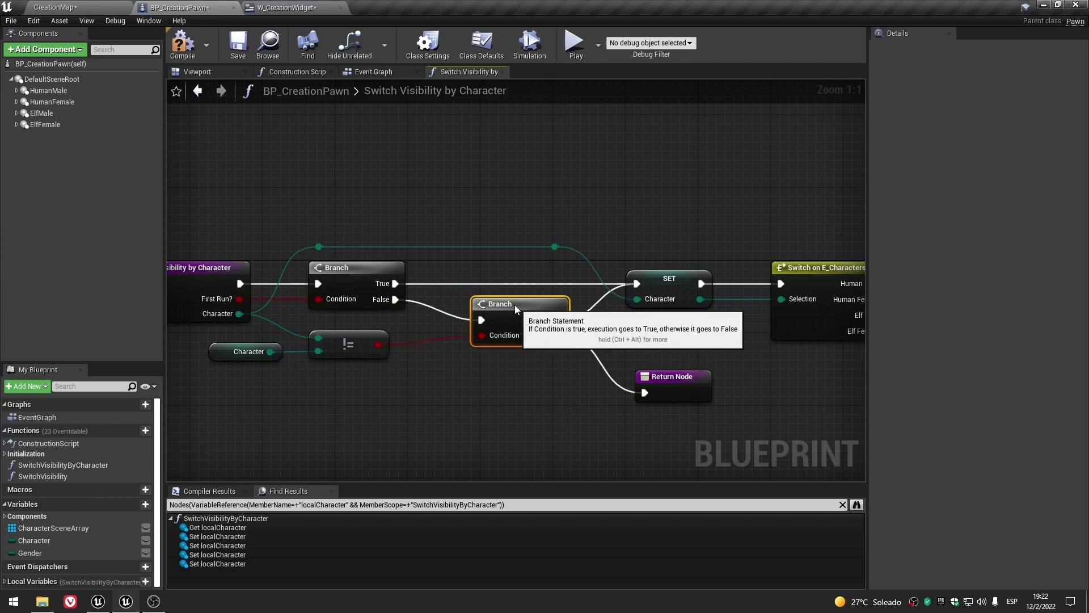
drag(499, 218, 560, 254)
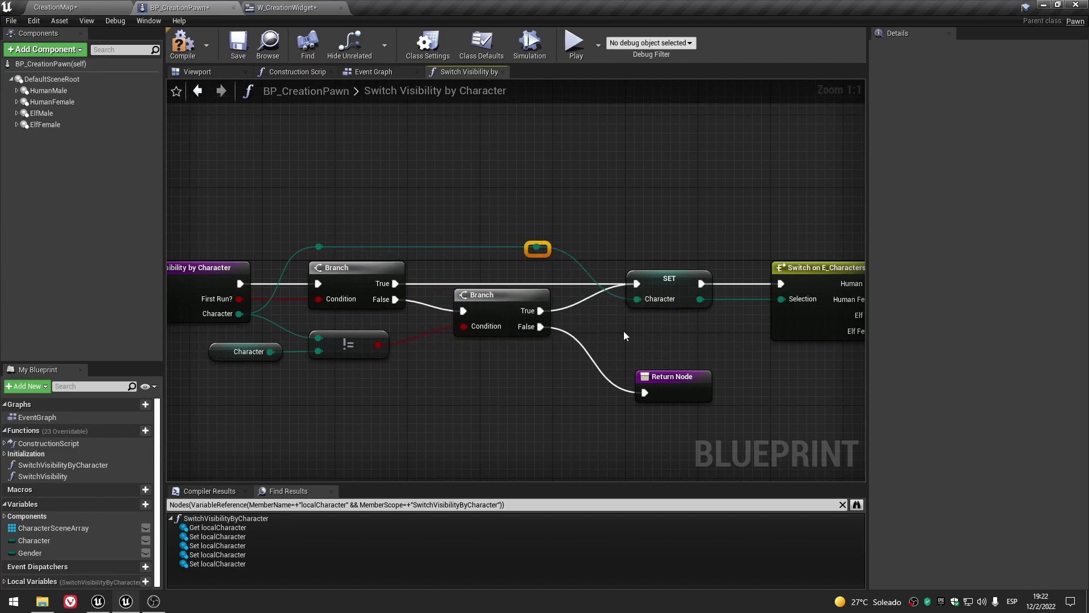
drag(682, 383, 674, 383)
right_drag(384, 383, 508, 380)
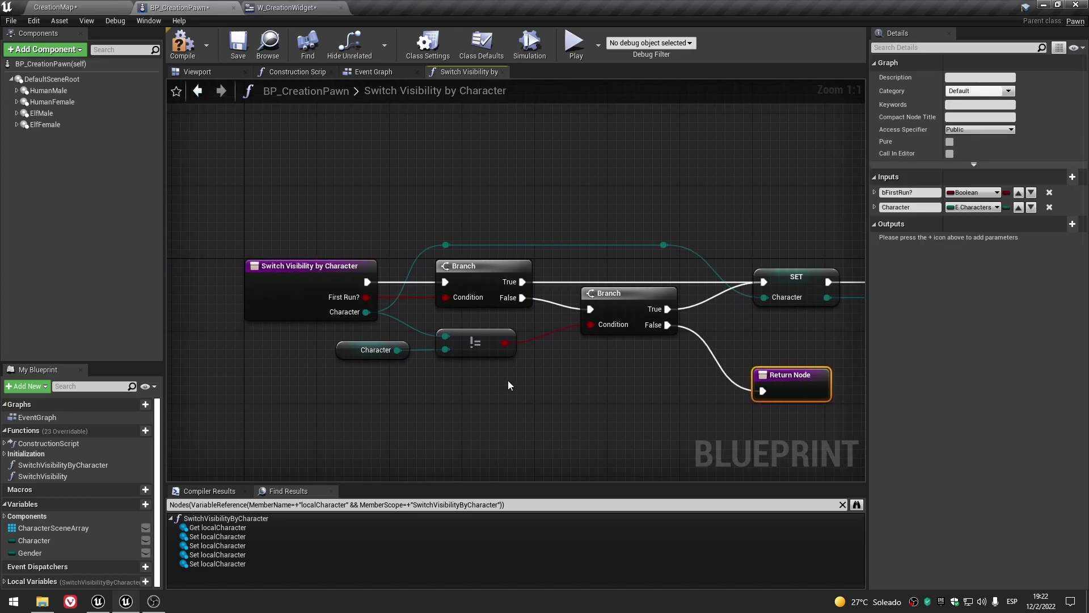
drag(476, 344, 493, 344)
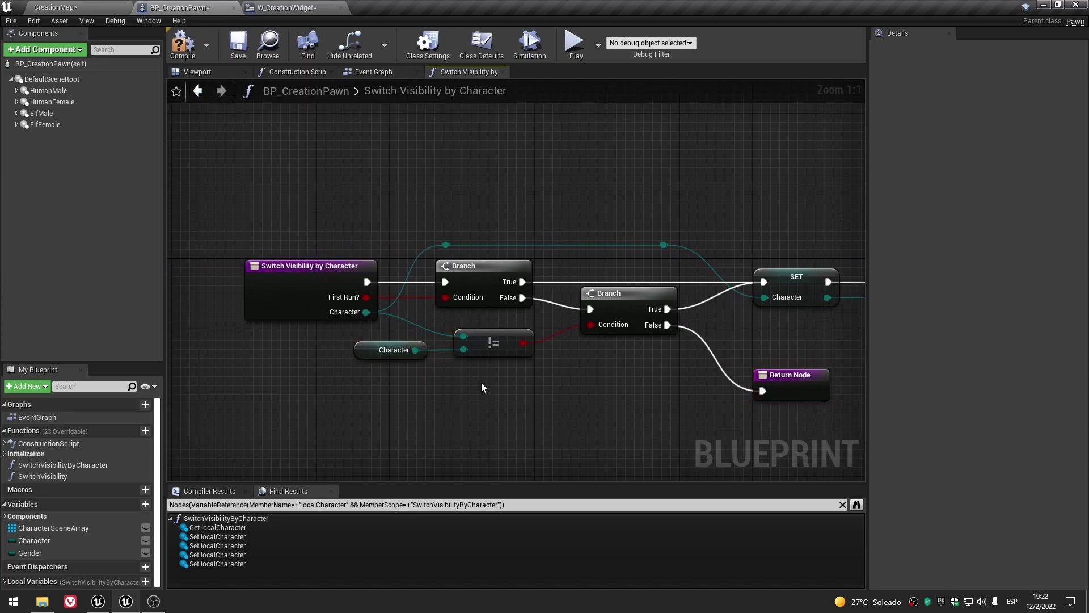
mouse_move(426, 215)
mouse_down()
mouse_move(470, 284)
mouse_move(497, 279)
mouse_up()
click(544, 375)
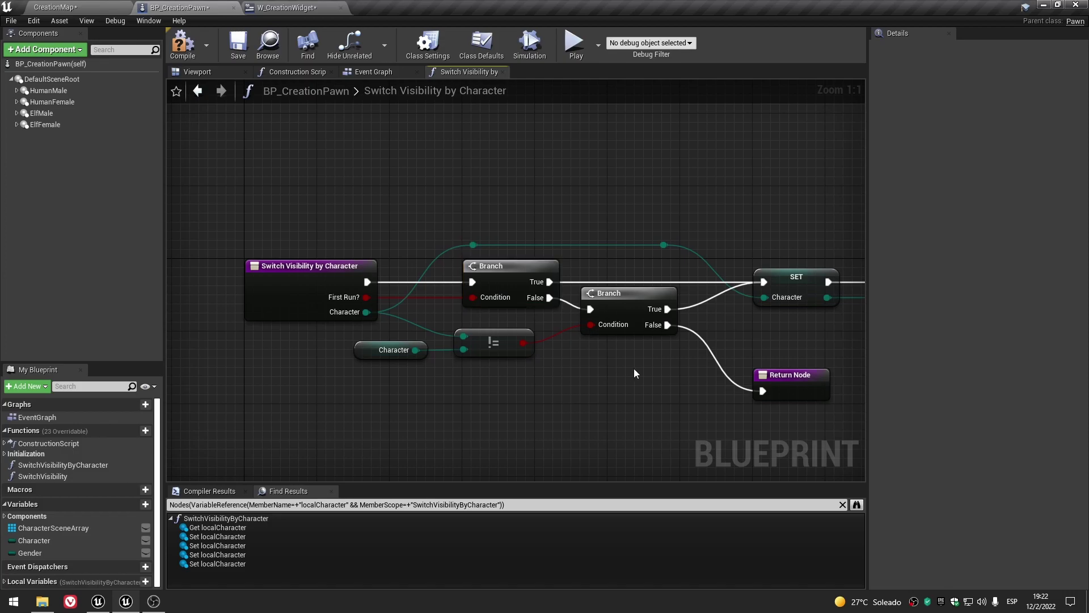
Step: Fine-tune the positions of the second Branch, reroute point, and Character and != nodes
right_drag(638, 345, 478, 366)
drag(478, 348, 505, 349)
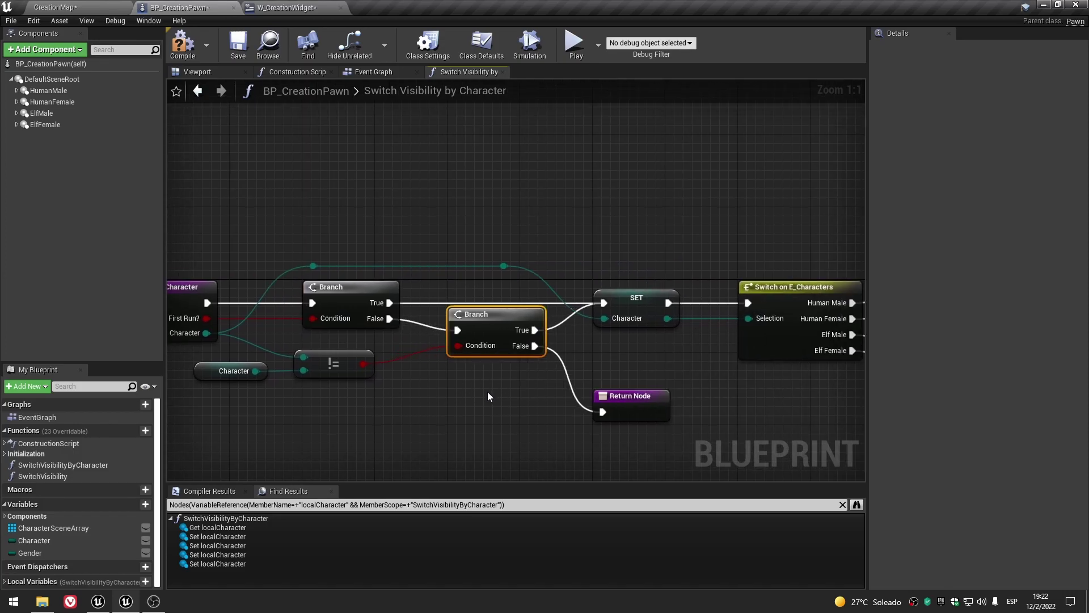
click(478, 242)
drag(503, 266, 532, 268)
right_drag(614, 349, 424, 350)
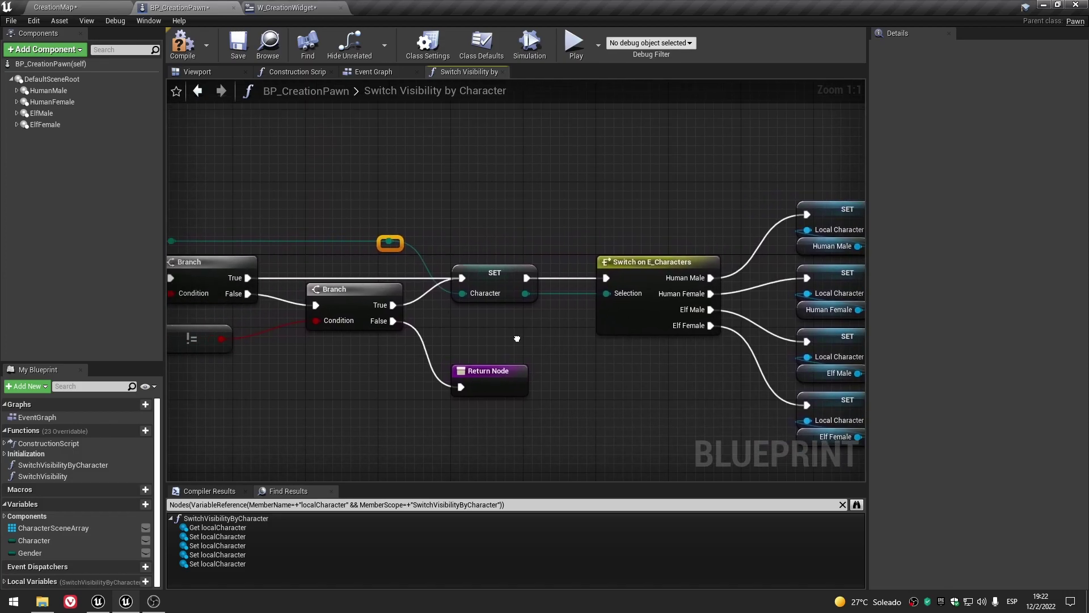
right_drag(302, 402, 571, 349)
scroll(516, 358, down, 1)
drag(372, 297, 454, 335)
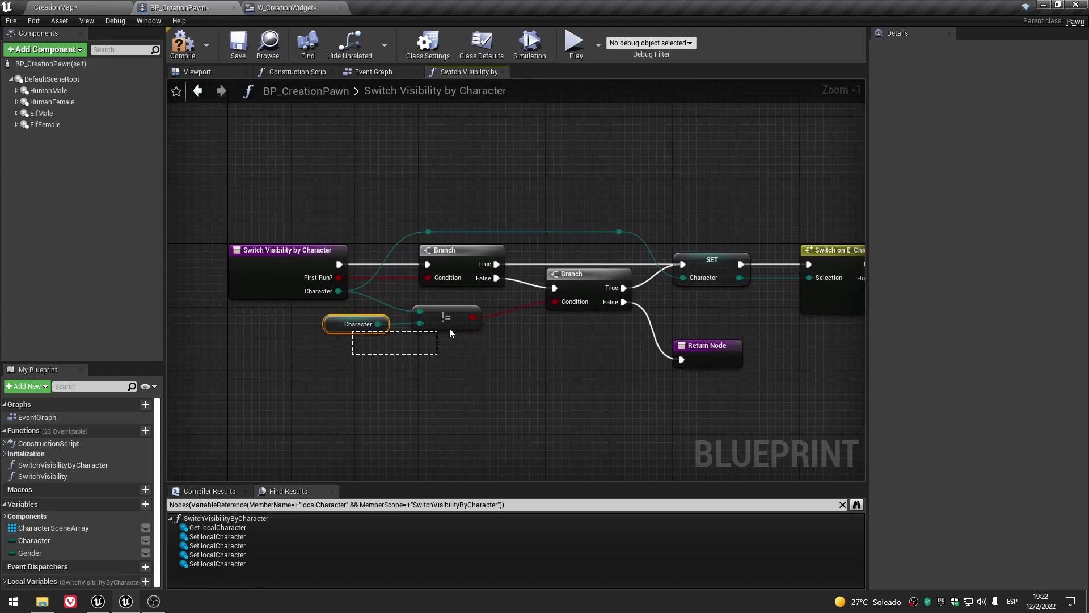
click(467, 359)
scroll(529, 363, down, 1)
right_drag(529, 363, 451, 373)
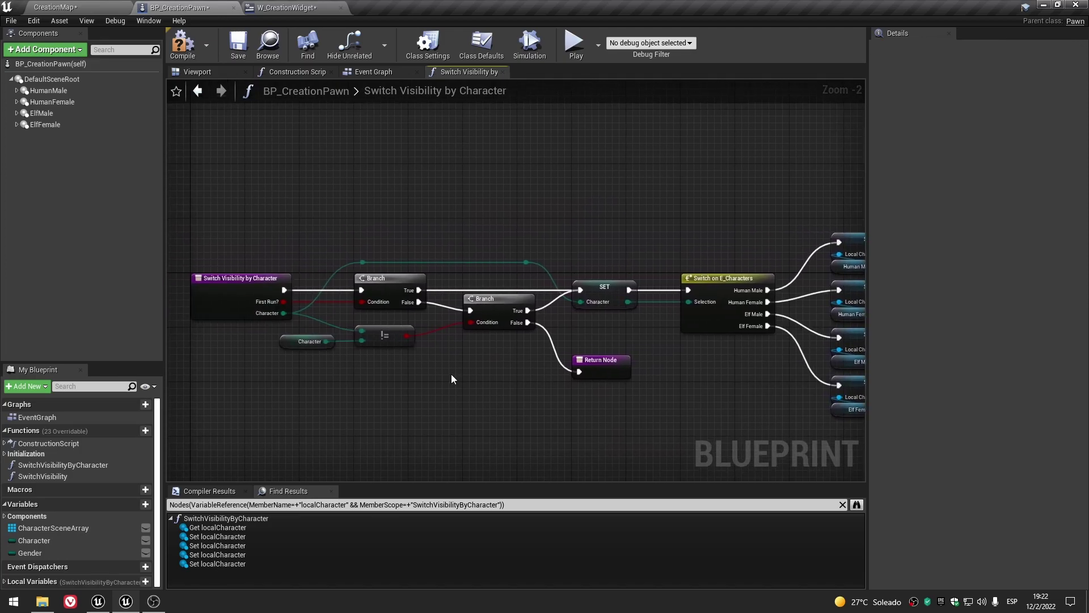
Step: Compile and save BP_CreationPawn, then switch to the Construction Script graph
click(182, 44)
scroll(288, 242, up, 2)
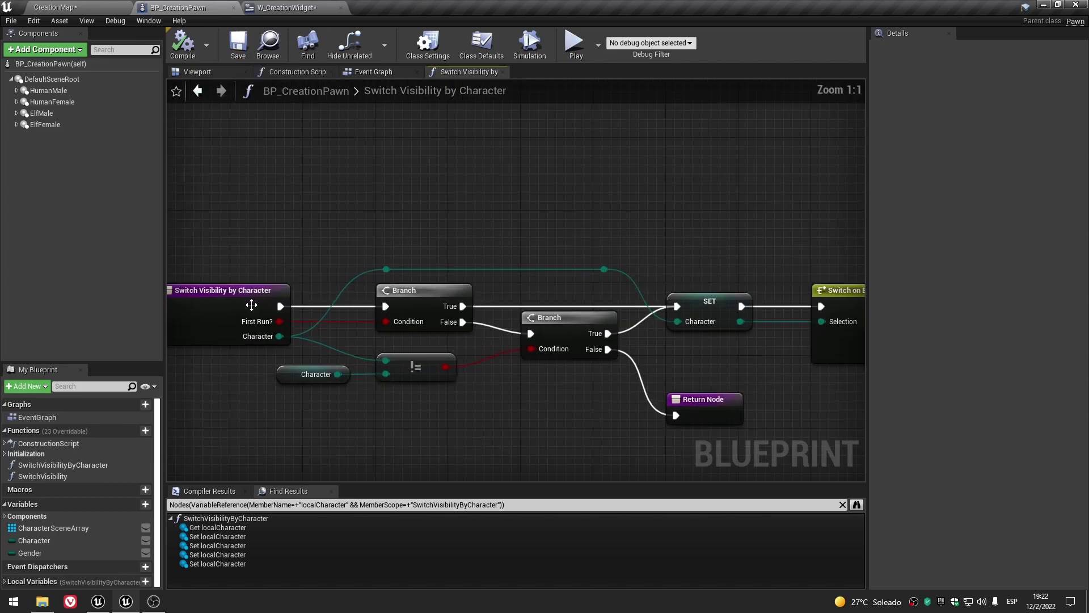
click(213, 308)
right_drag(267, 244, 332, 215)
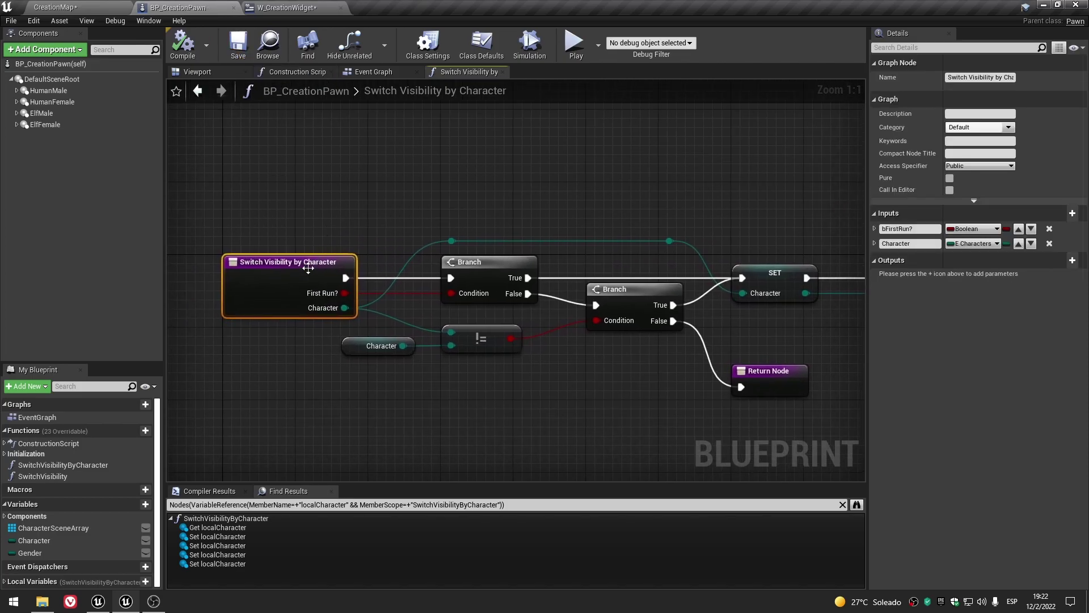
click(301, 73)
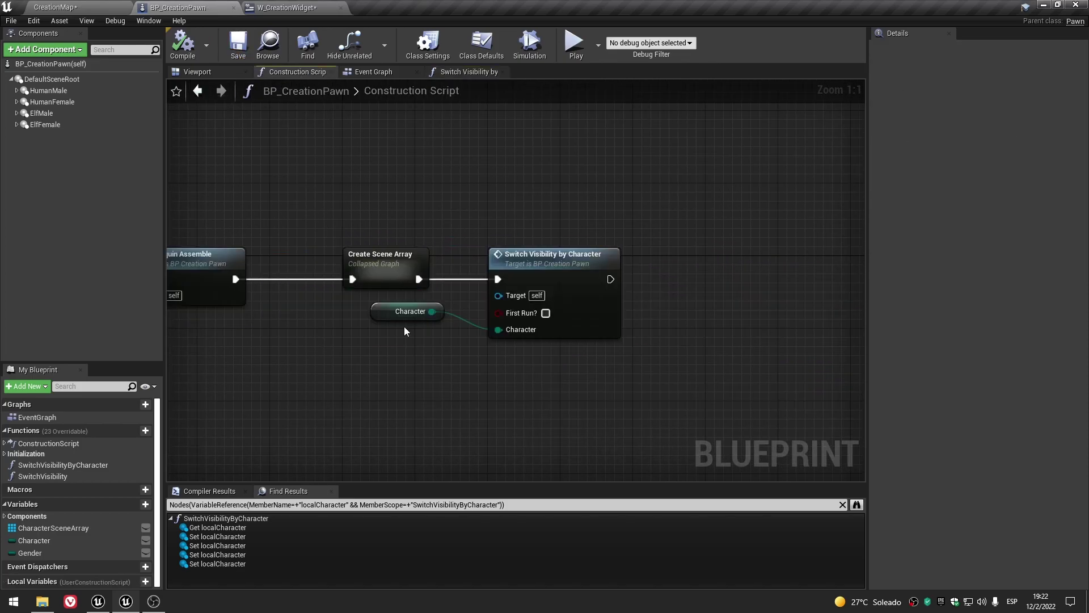
Step: Check the Character getter's default, then review the preview, Event Graph and Switch Visibility by Character graph
click(386, 328)
drag(383, 332, 373, 331)
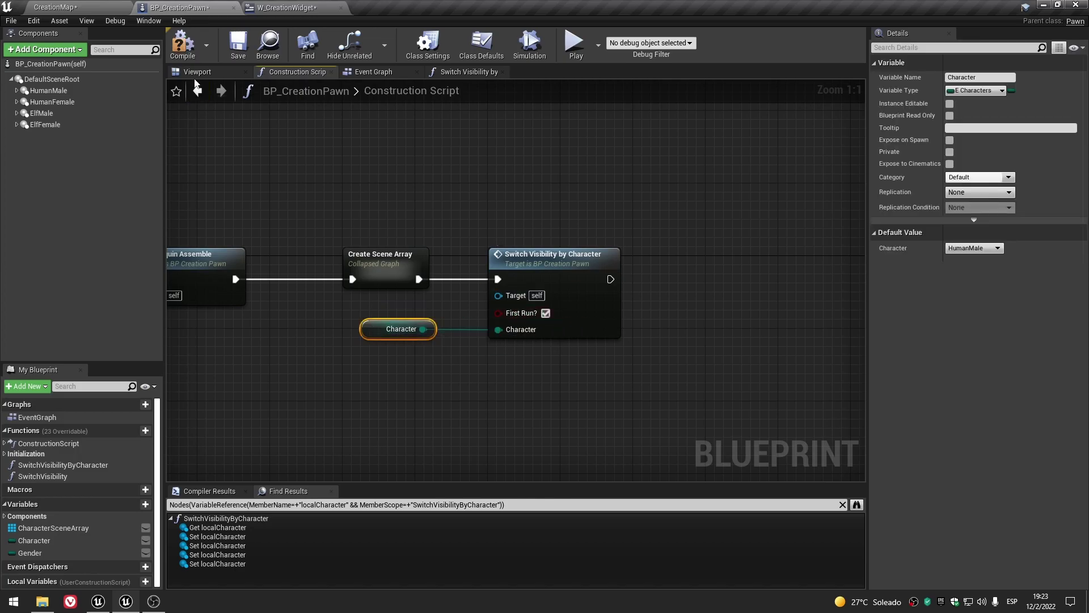
click(195, 75)
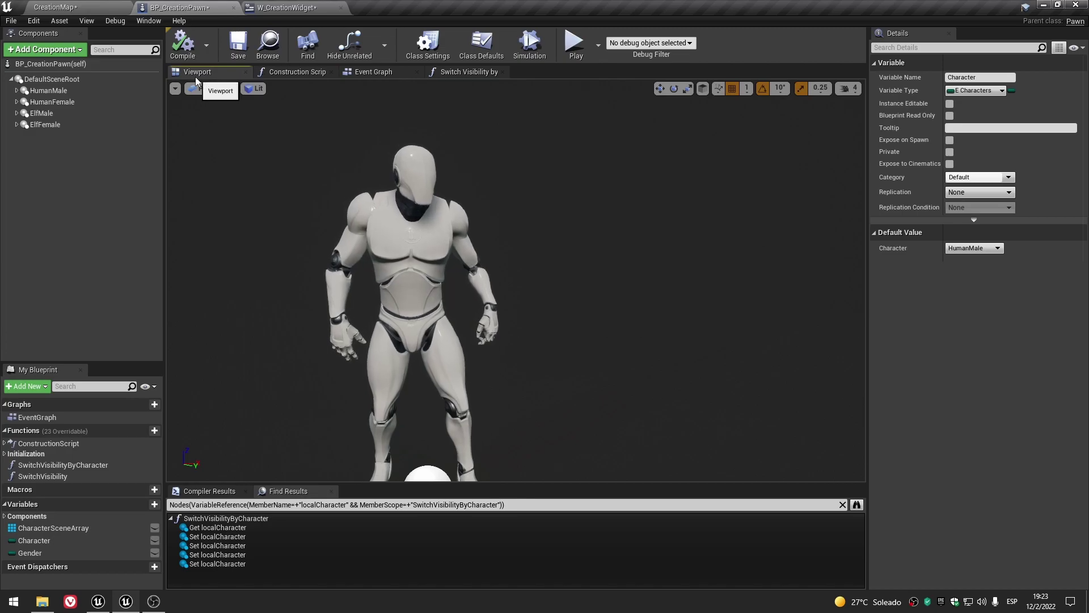
click(374, 71)
click(301, 72)
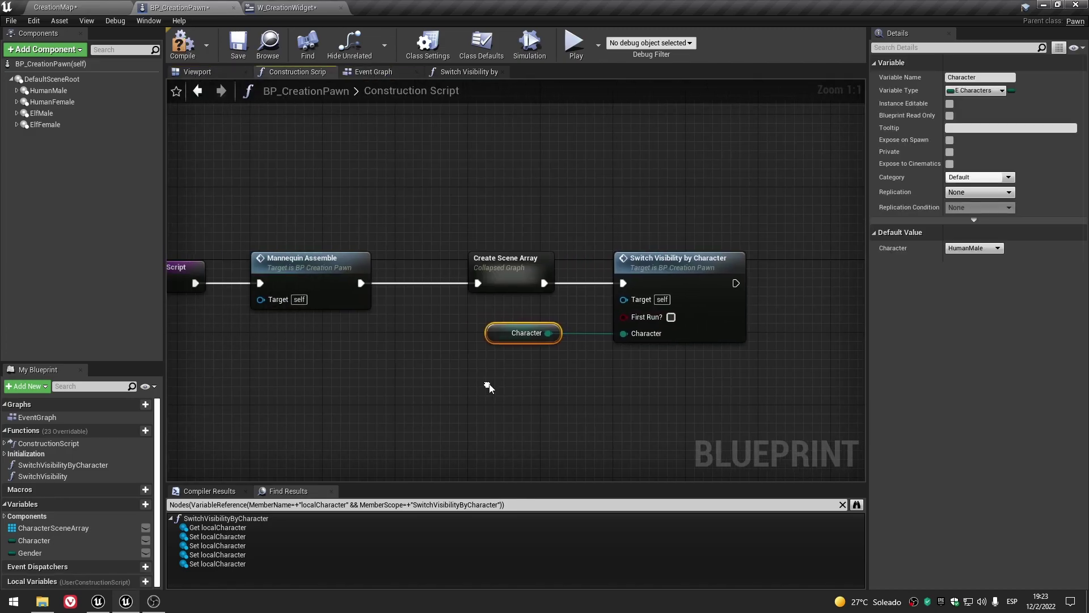
click(468, 72)
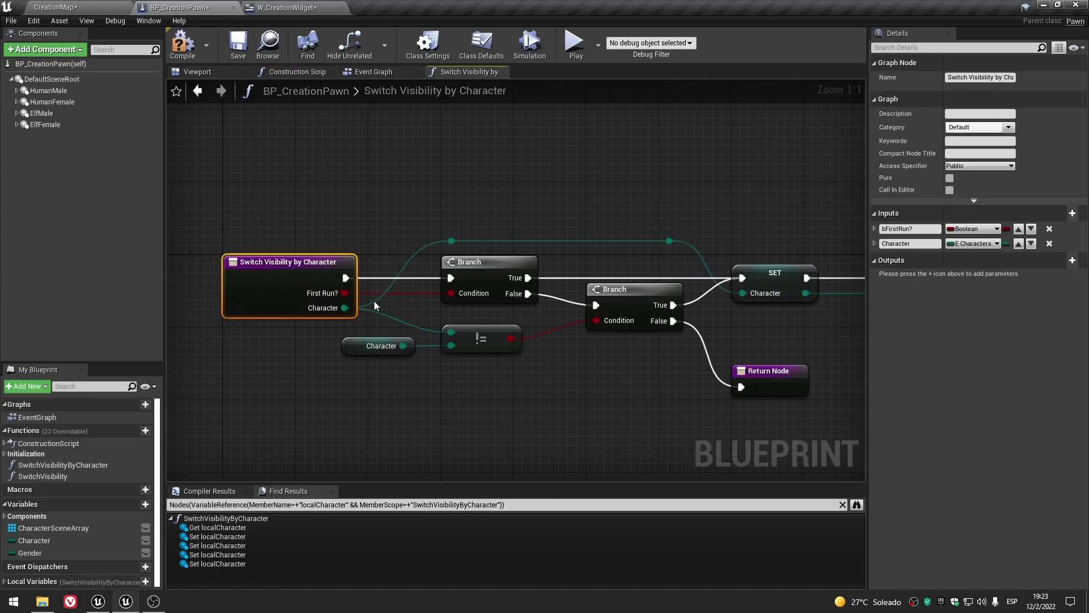
click(639, 302)
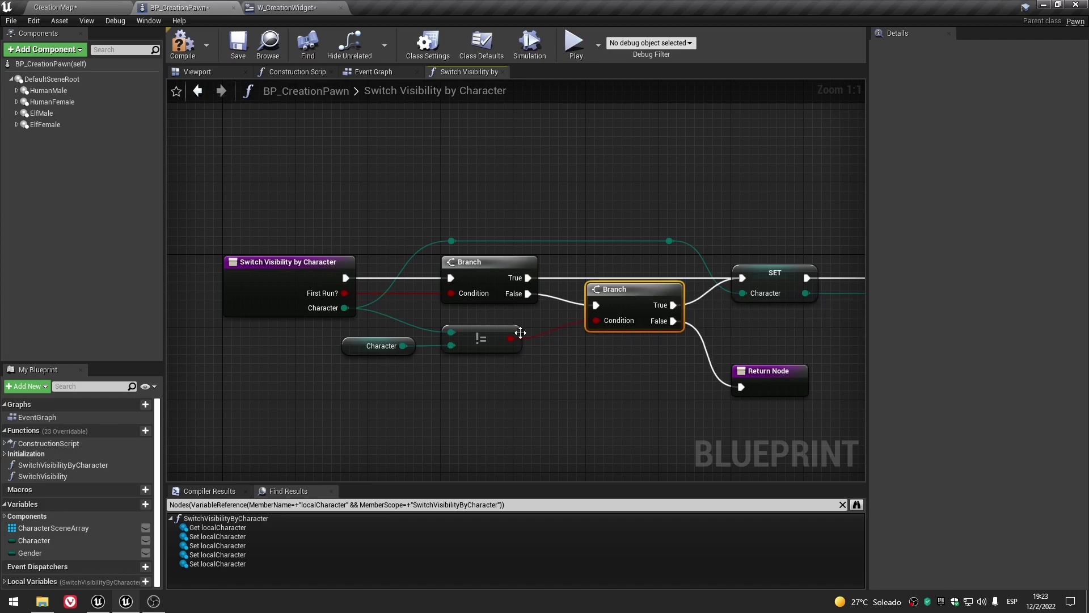
Step: In the Construction Script, tick First Run? on the Switch Visibility by Character call and compile
click(304, 73)
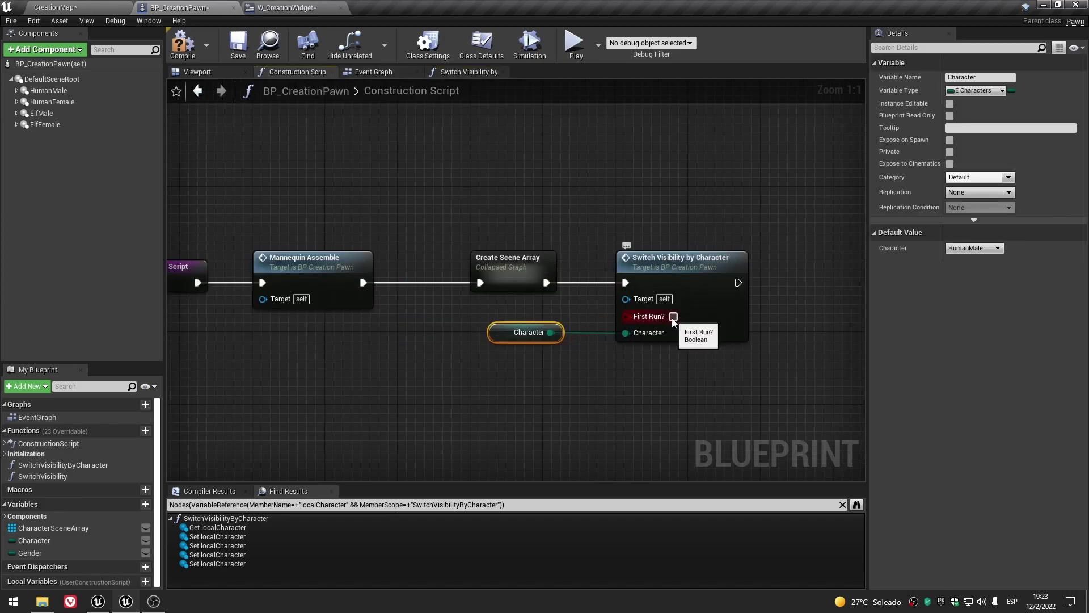
click(237, 75)
click(193, 46)
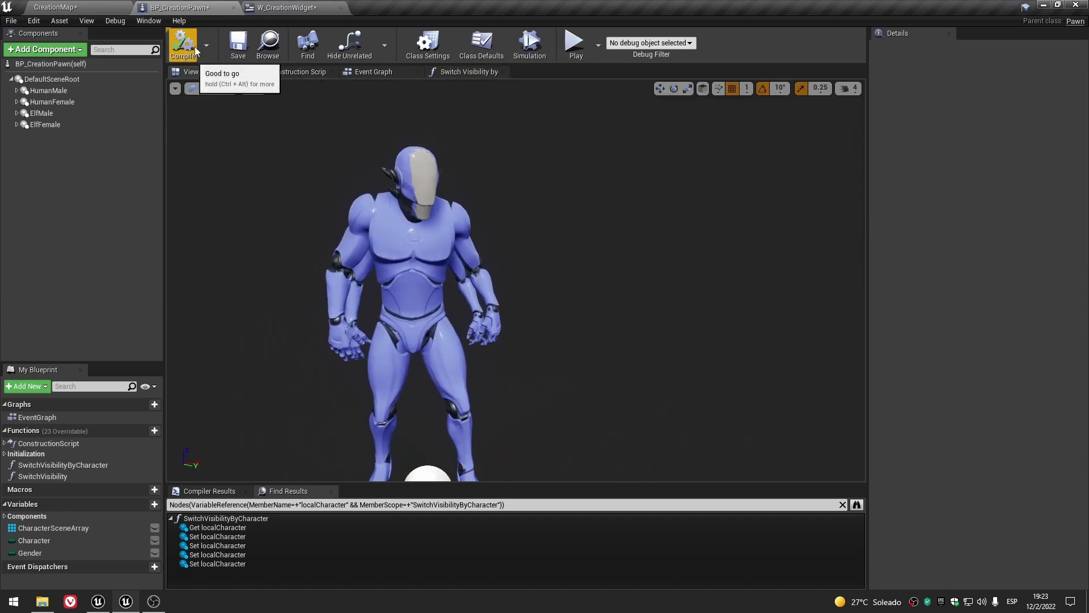
click(301, 73)
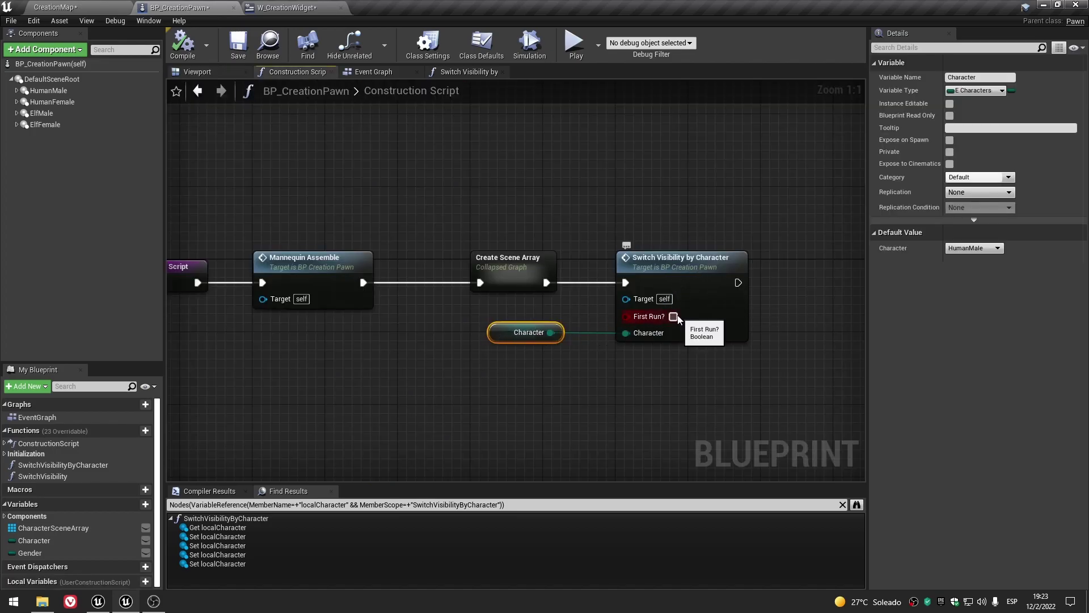
right_drag(636, 322, 481, 361)
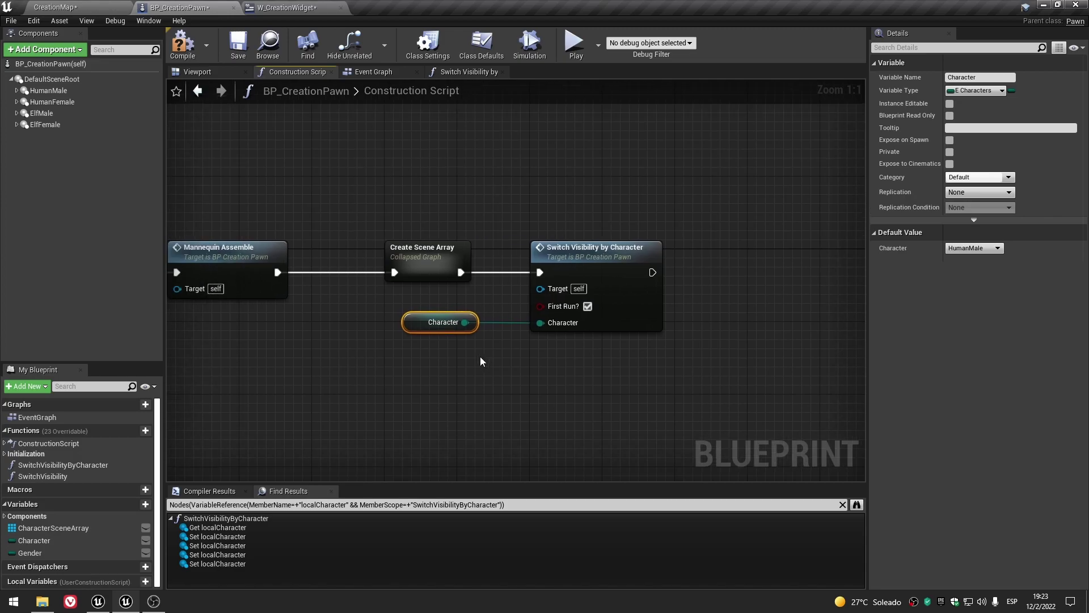
click(189, 54)
click(503, 134)
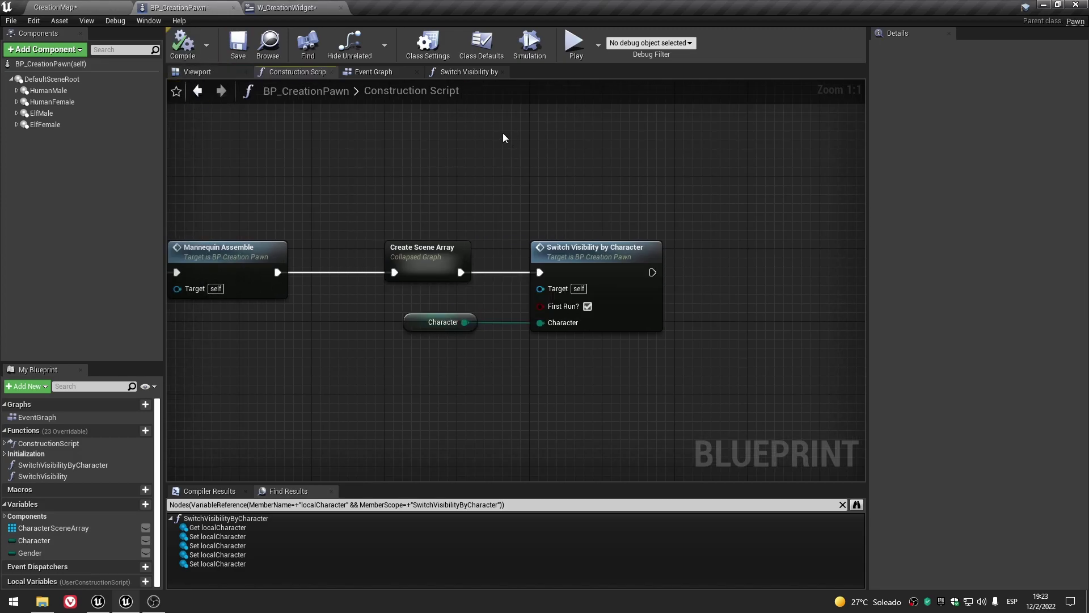
Step: Review the function's Return Node, entry node and the second Branch's Character != check
click(483, 69)
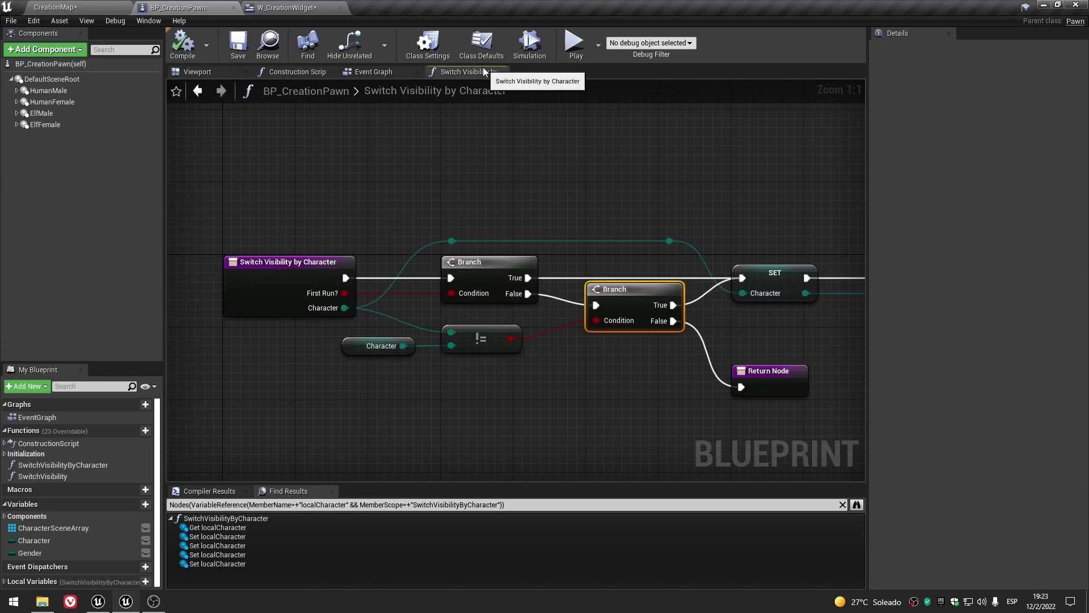
right_drag(587, 180, 488, 169)
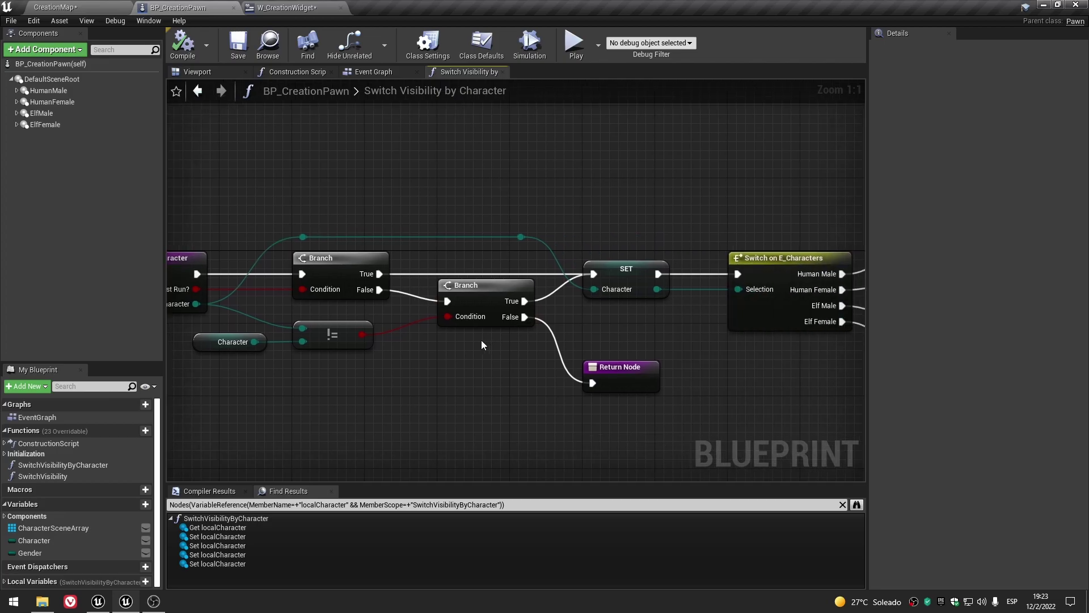
mouse_move(474, 343)
right_down()
mouse_move(289, 363)
mouse_move(583, 338)
mouse_move(441, 347)
right_up()
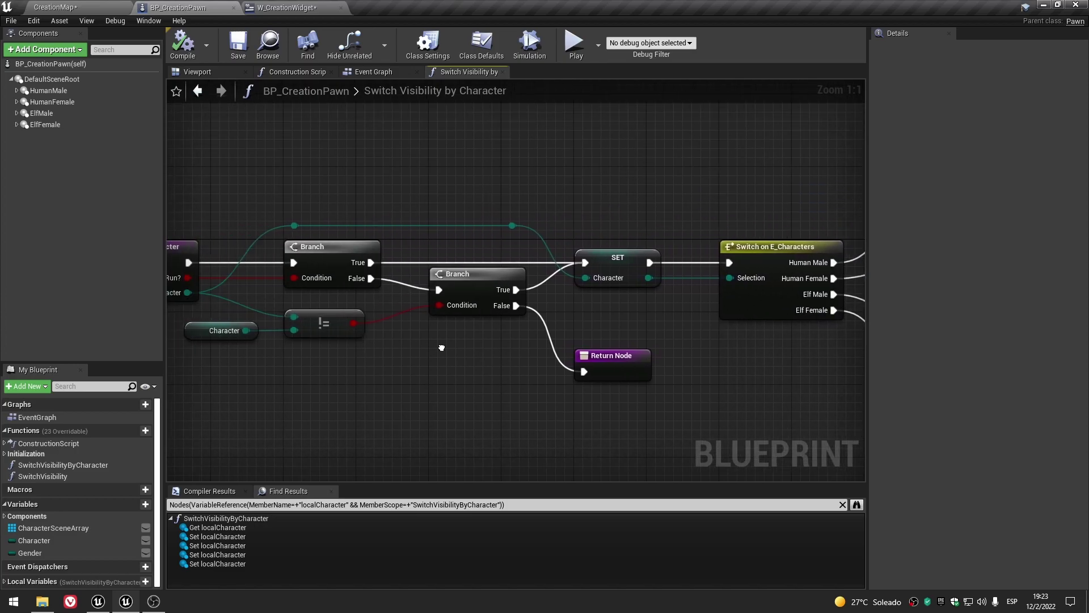
click(610, 353)
scroll(426, 362, down, 2)
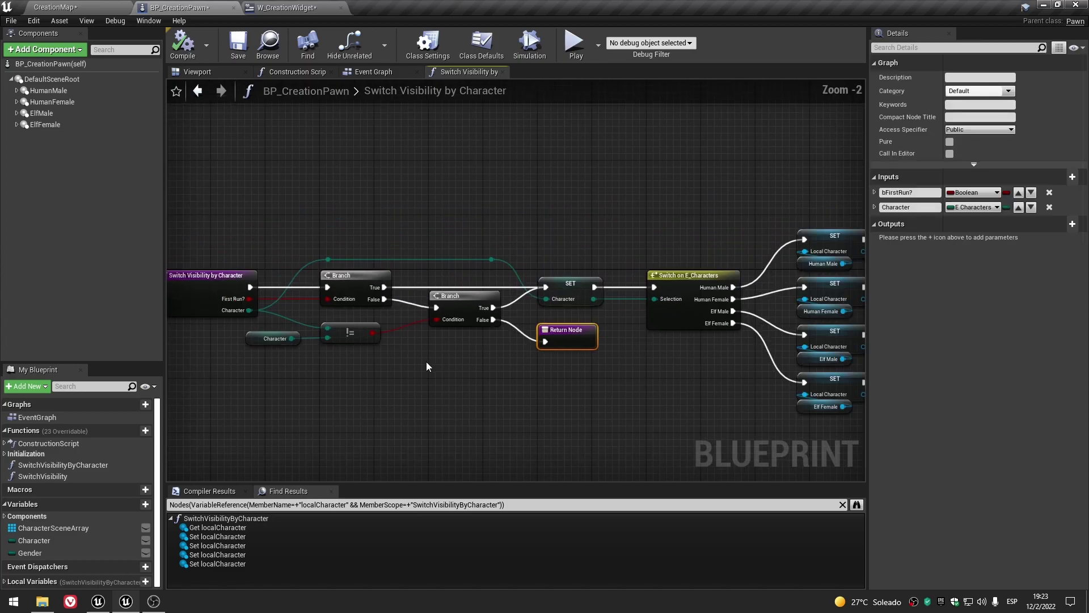
mouse_move(426, 362)
right_down()
mouse_move(532, 348)
mouse_move(455, 347)
right_up()
scroll(520, 345, up, 1)
click(449, 359)
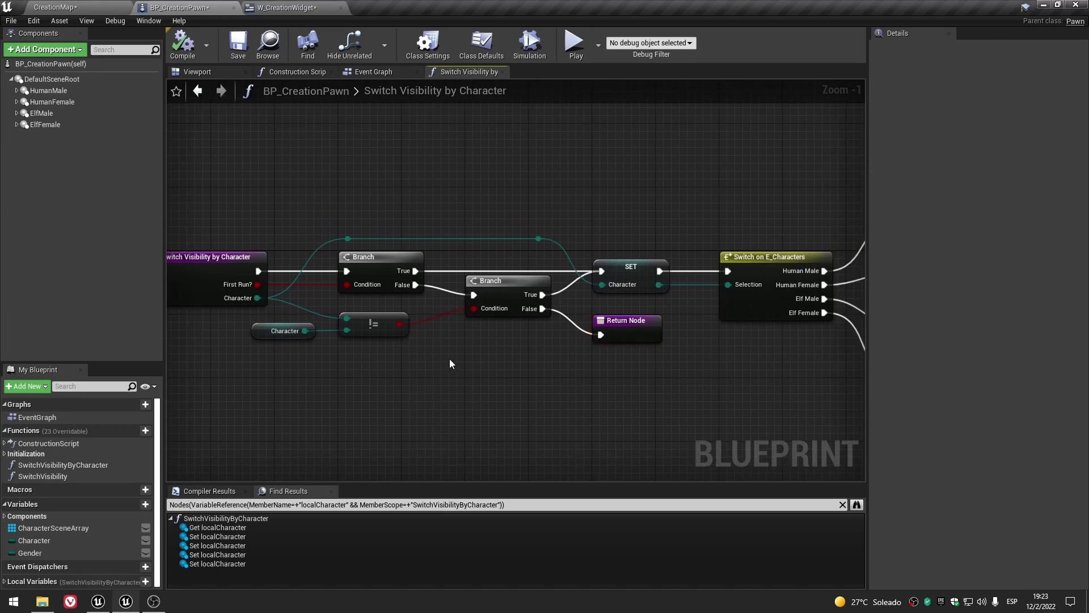
click(248, 257)
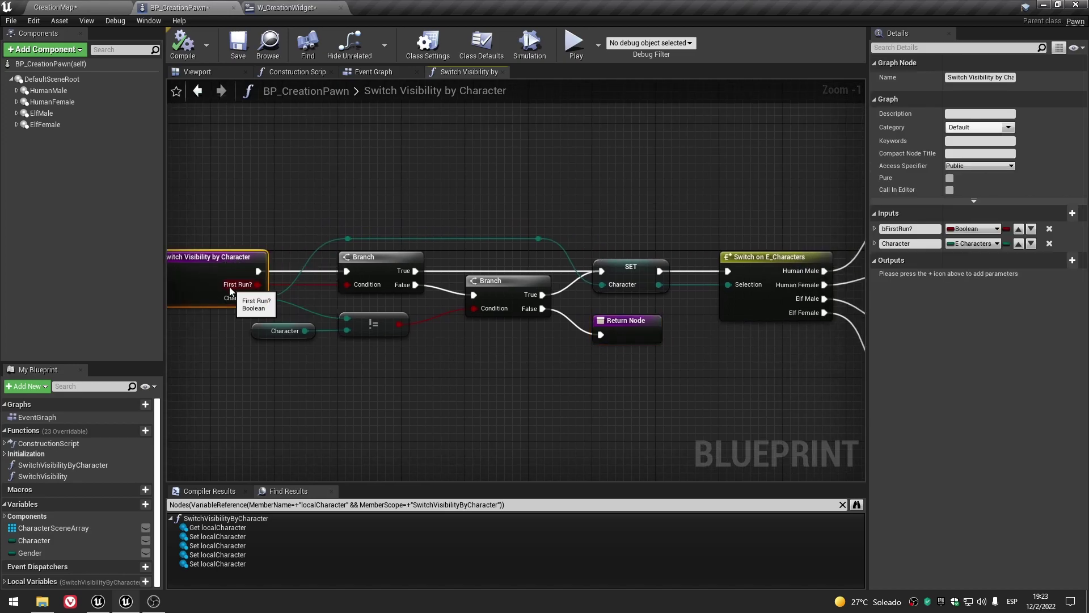
click(373, 267)
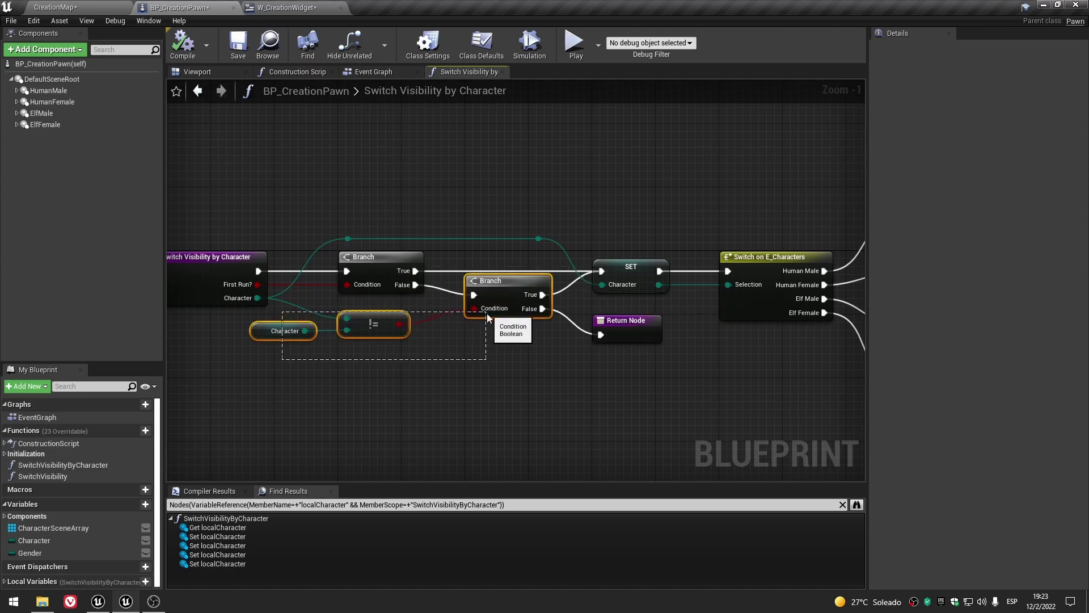
drag(492, 318, 492, 319)
right_drag(493, 375, 569, 357)
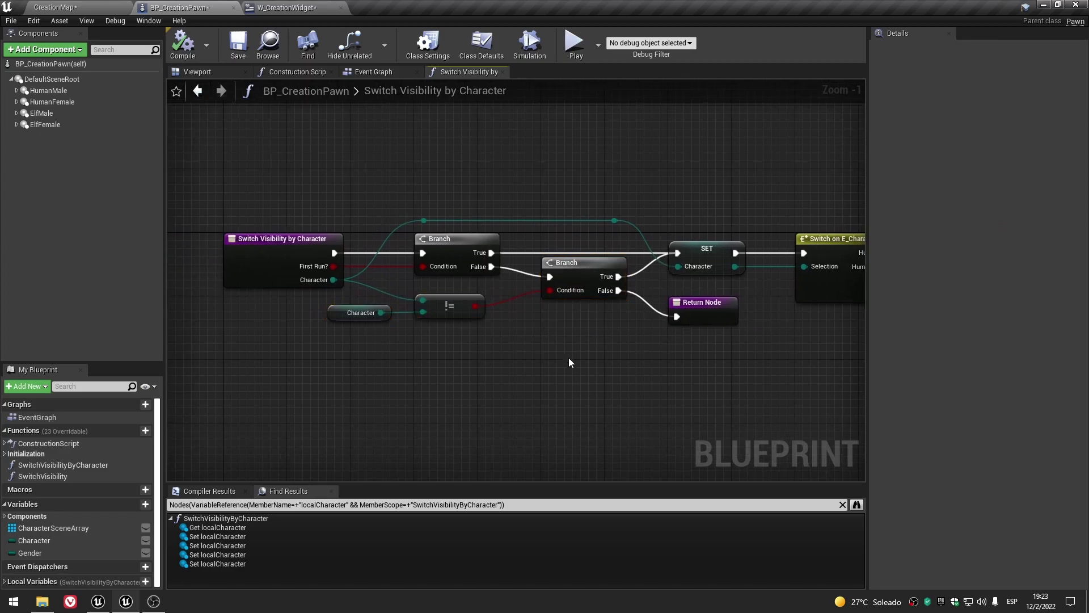
drag(383, 288, 383, 290)
click(371, 386)
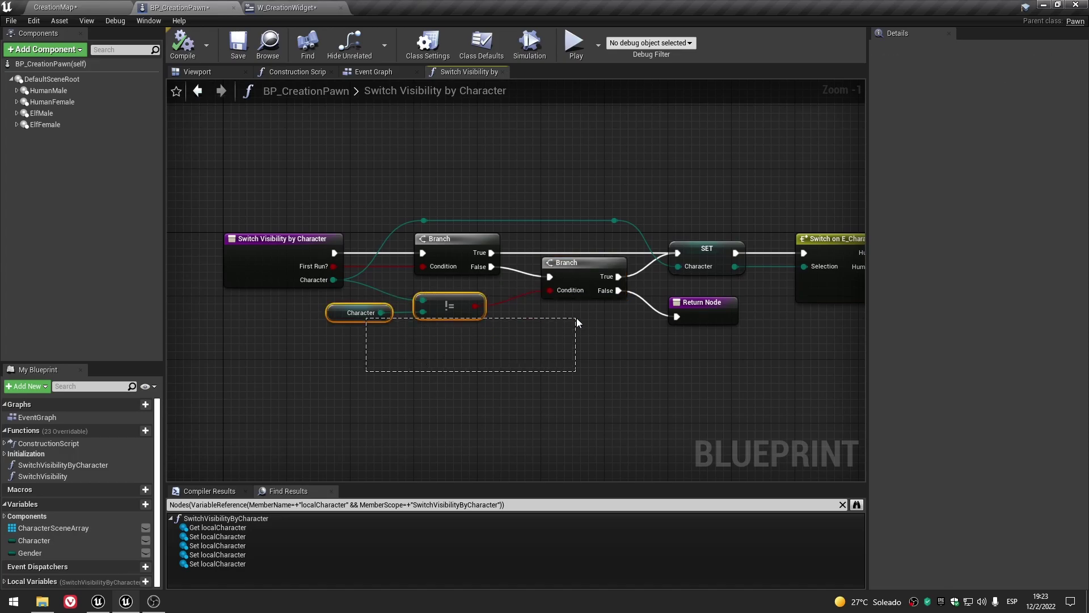
Step: Shift the Switch on E_Characters, SET and Switch Visibility chain right, and move the Return Node right and down
drag(491, 337, 577, 318)
right_drag(577, 317, 357, 351)
scroll(356, 352, down, 3)
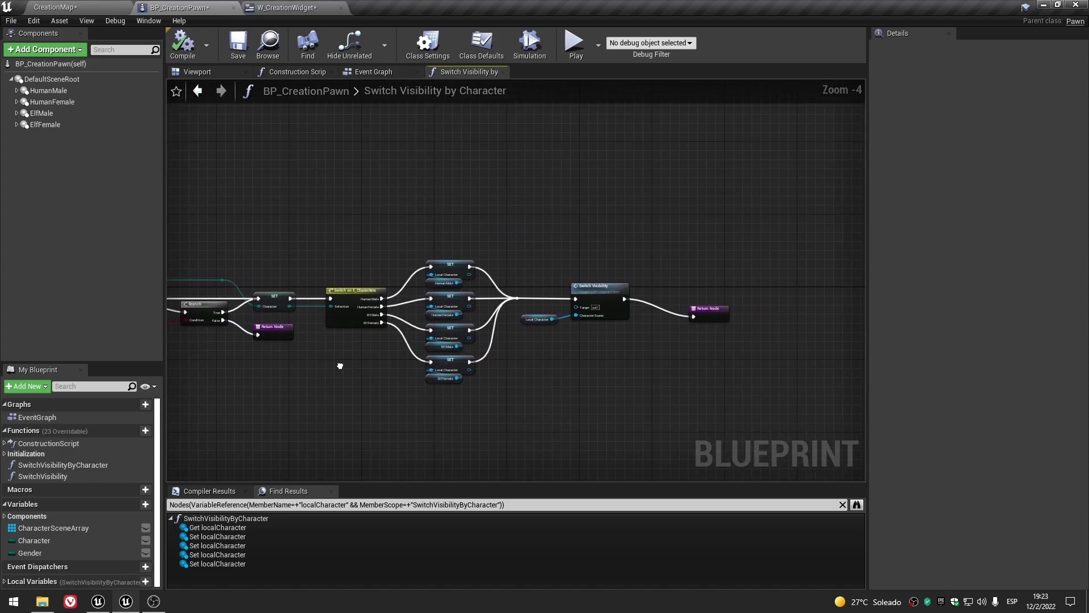
drag(364, 212, 790, 413)
scroll(357, 366, up, 2)
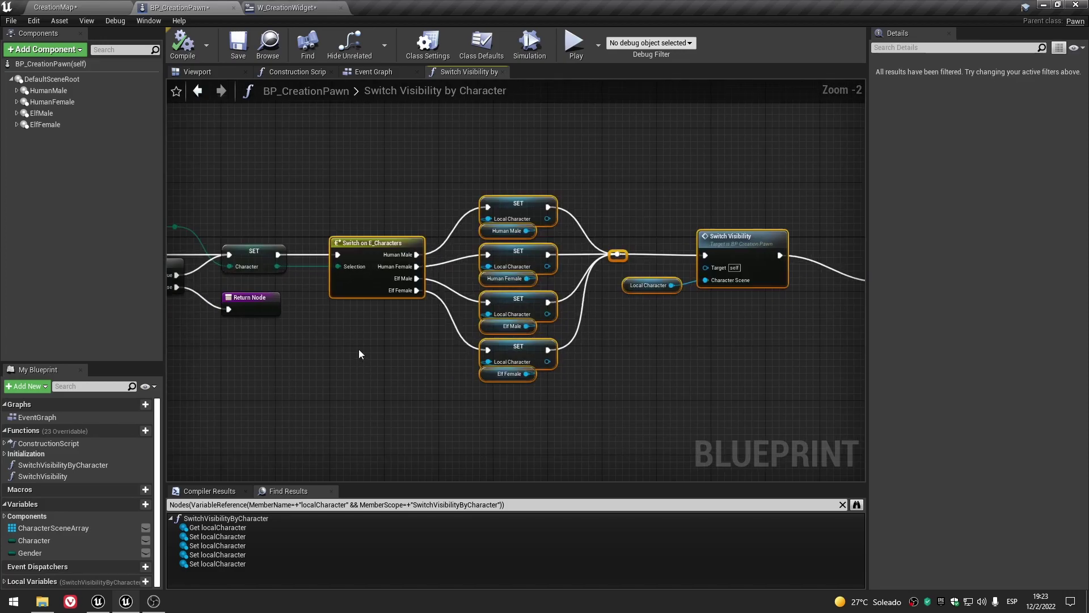
right_drag(332, 342, 559, 335)
drag(535, 301, 665, 341)
click(428, 368)
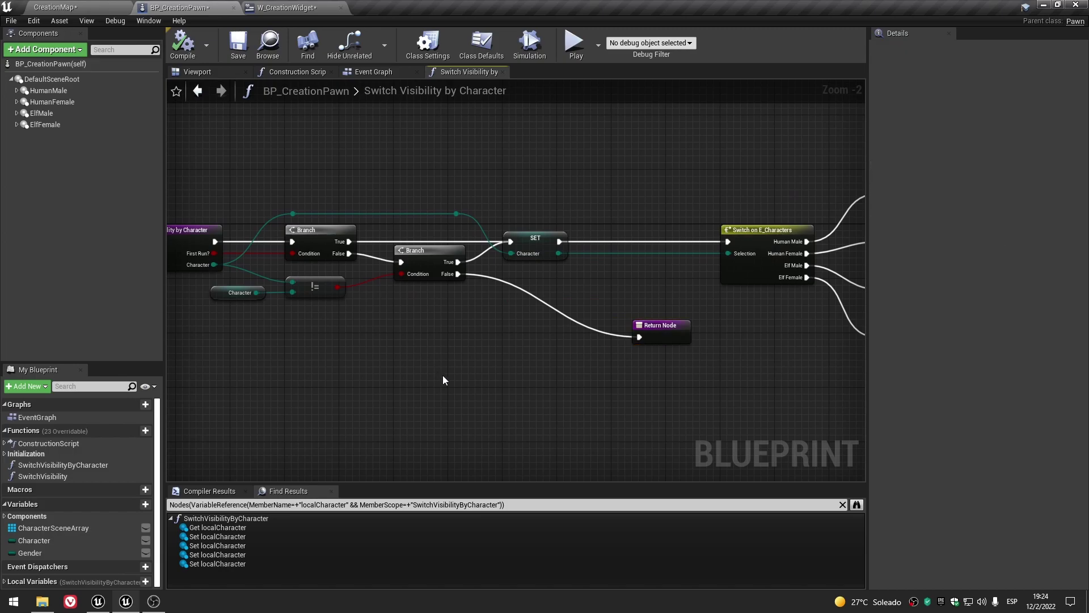
Step: Insert a Print String node between the second Branch's False output and the Return Node
right_click(443, 377)
text(print)
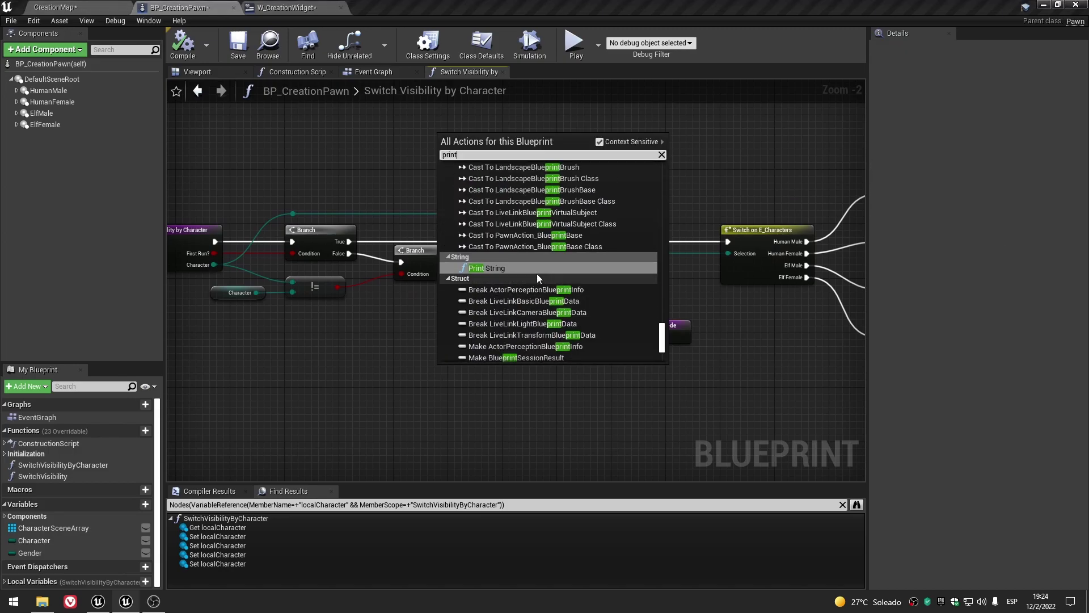
click(505, 269)
scroll(475, 335, up, 2)
drag(481, 200, 458, 347)
drag(536, 347, 722, 285)
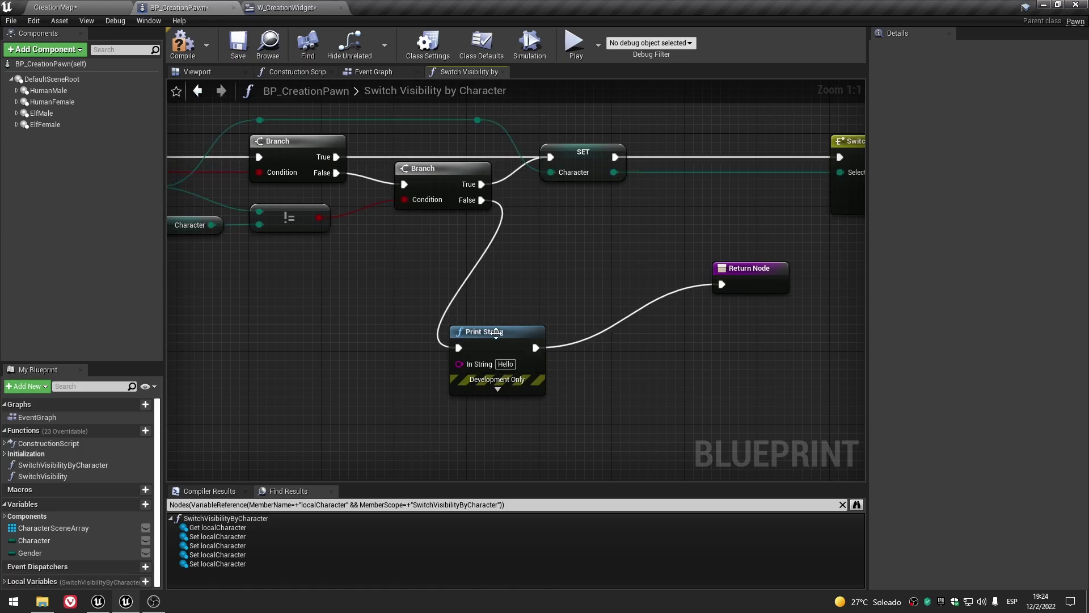
drag(496, 333, 523, 270)
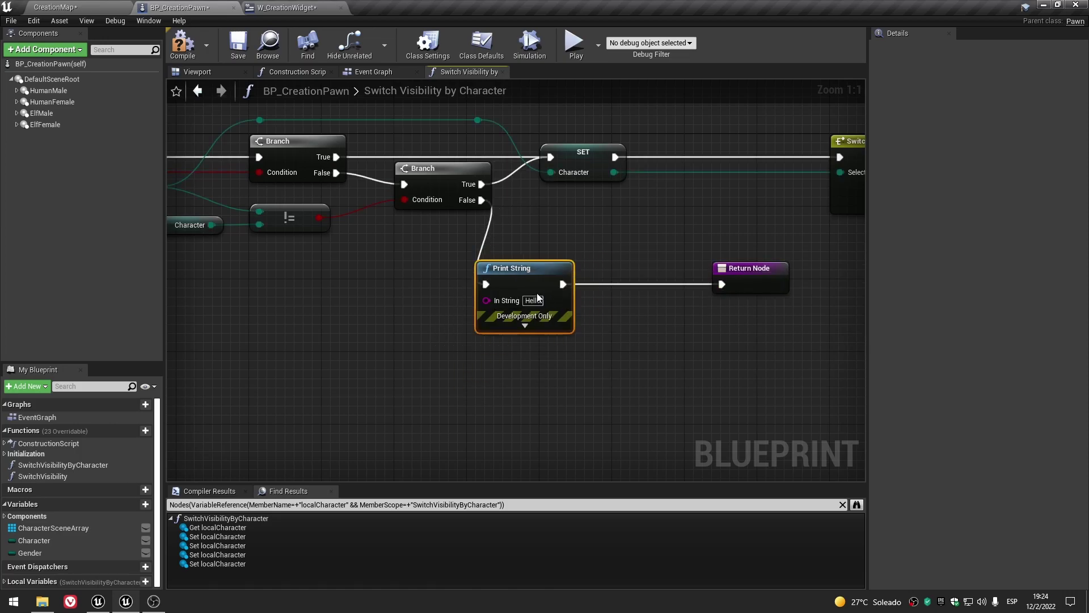
Step: Set the Print String message to 'Same Character' with a pure red text colour
click(538, 299)
text(Same Characte)
text(r)
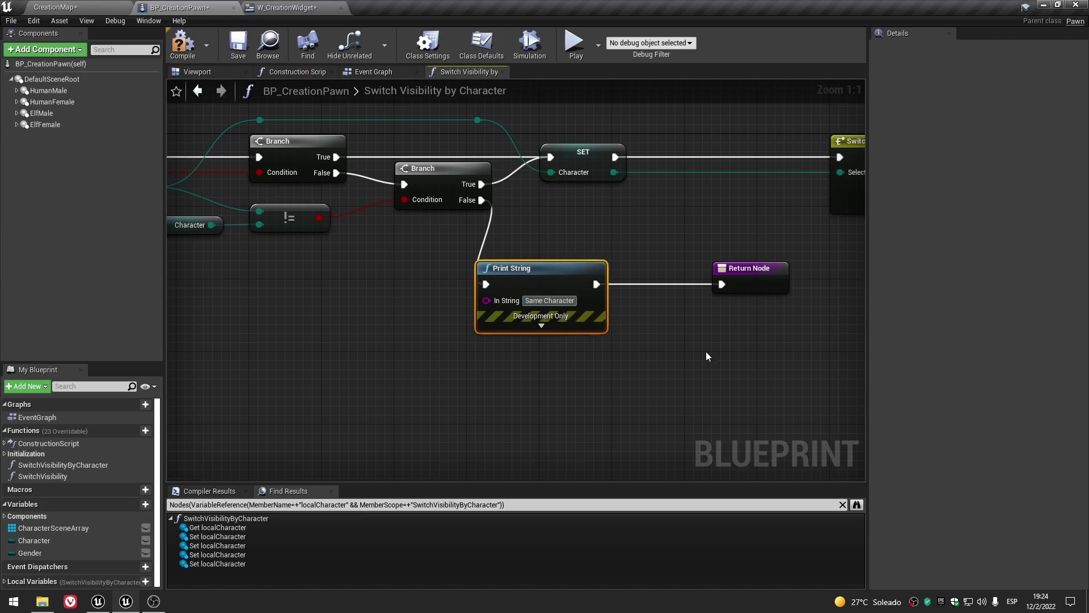
click(540, 325)
click(533, 354)
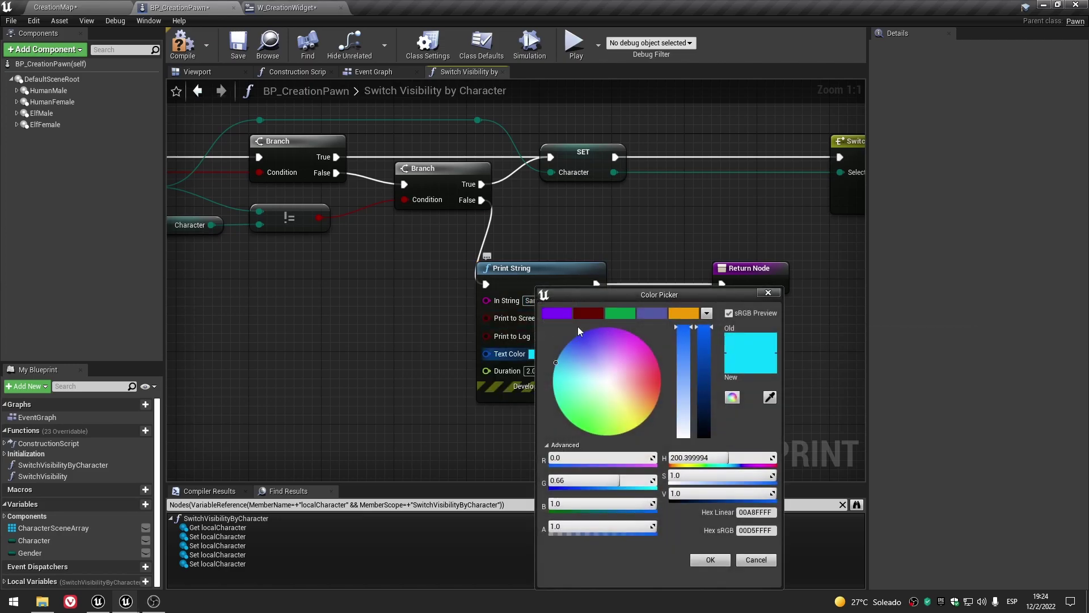
click(662, 381)
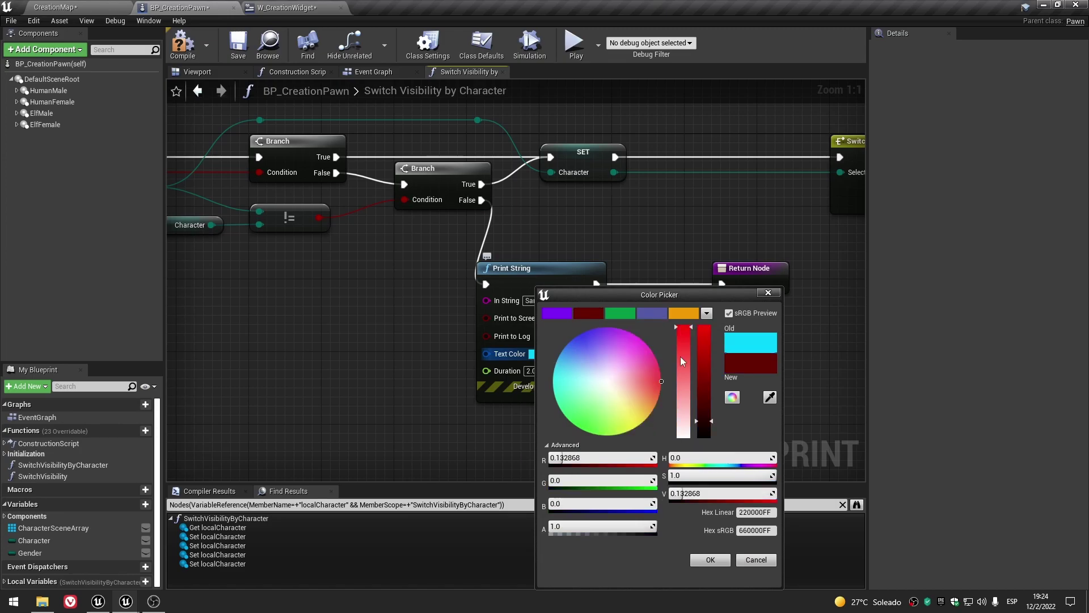
click(710, 560)
click(541, 395)
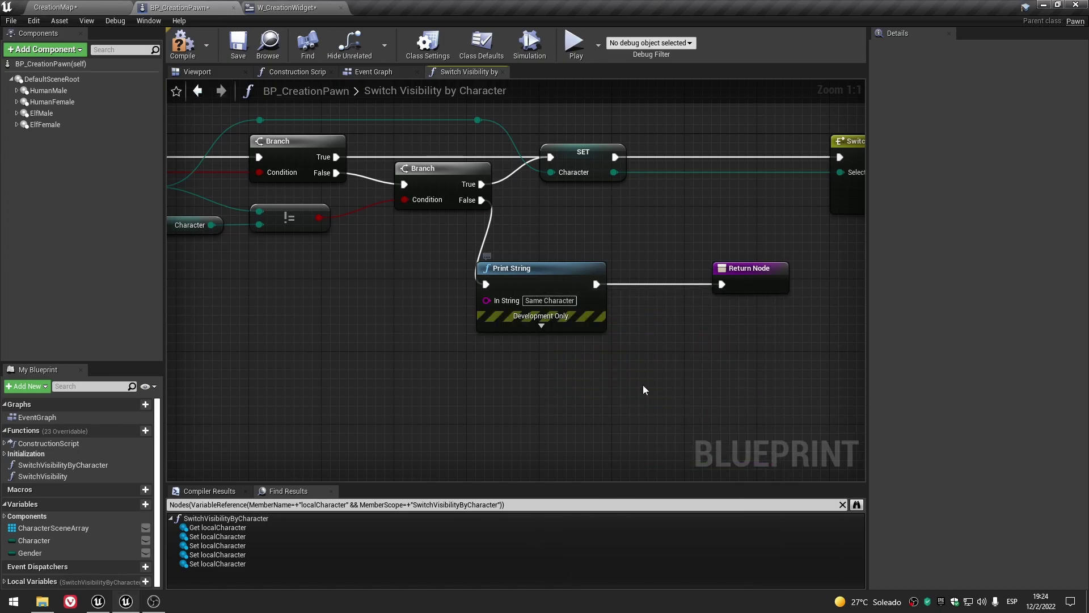
drag(513, 268, 556, 267)
scroll(458, 200, down, 3)
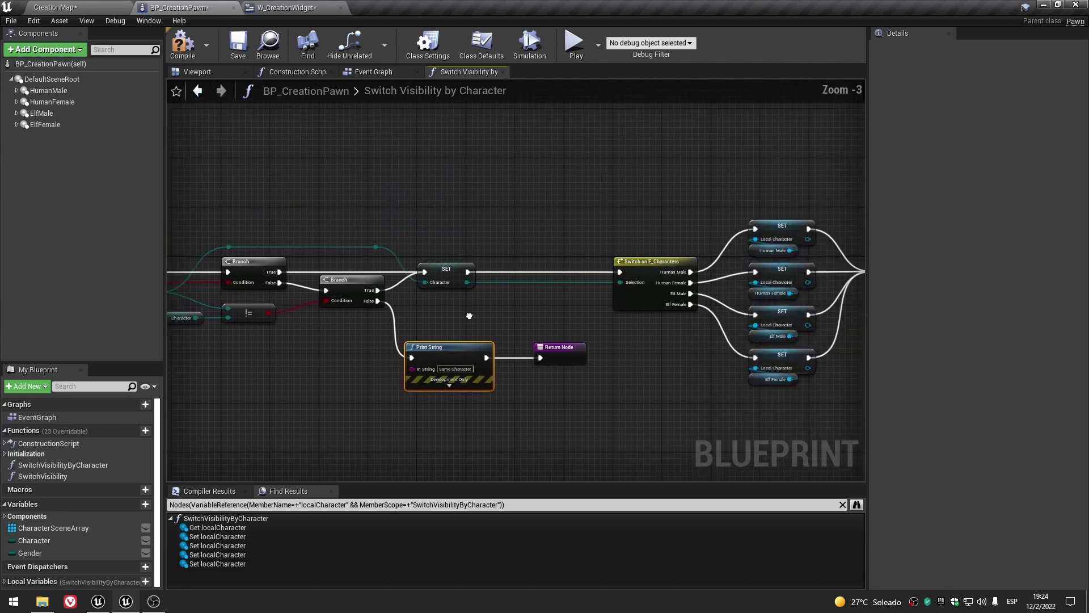
Step: Add a second Print String between the SET node and Switch on E_Characters
right_click(456, 195)
text(print)
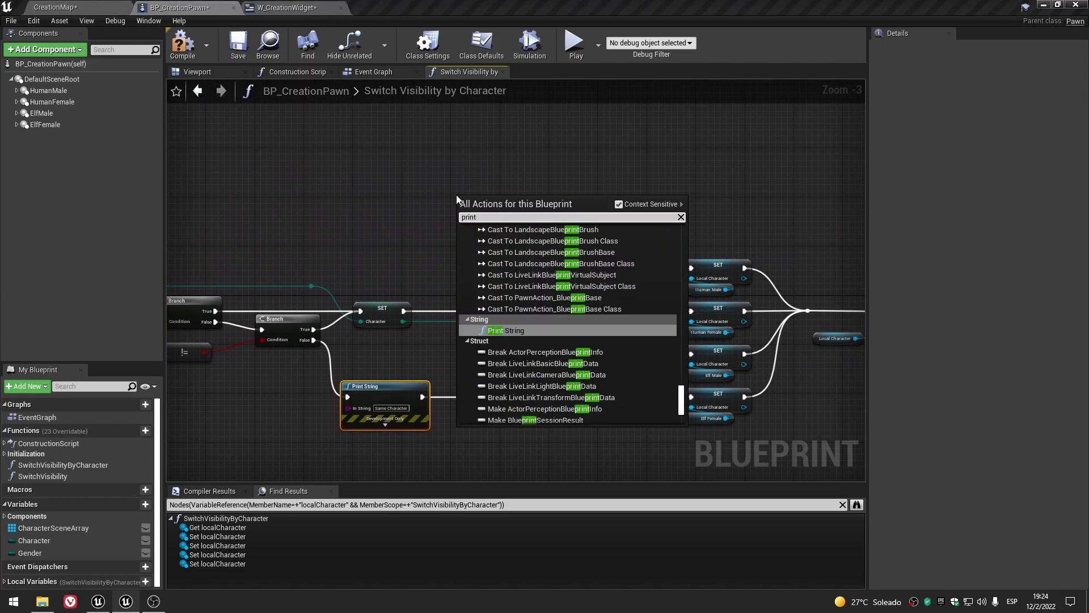
click(515, 329)
scroll(457, 274, up, 3)
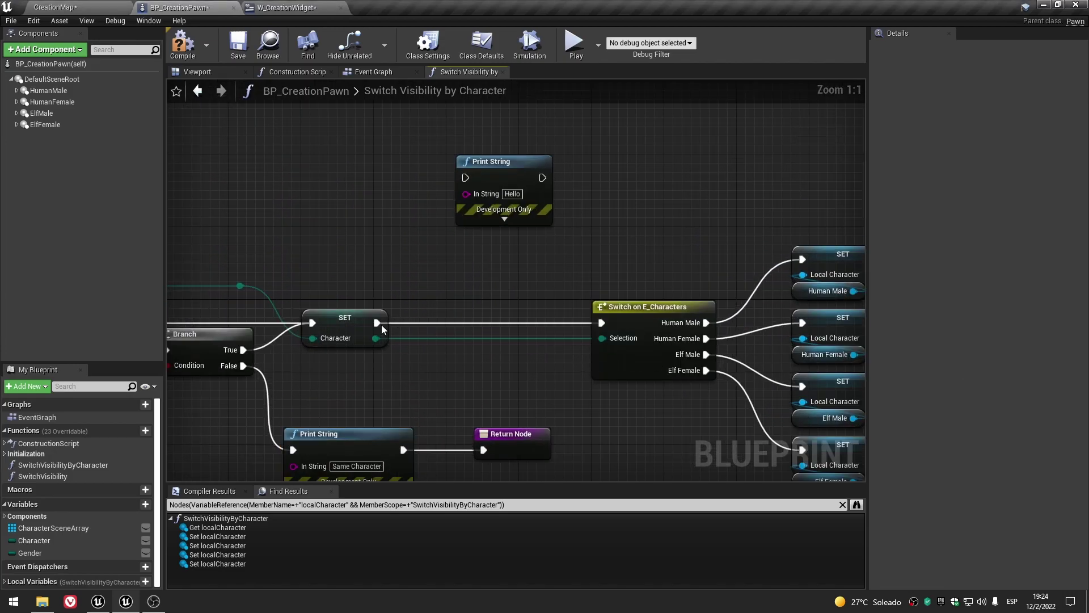
drag(377, 322, 466, 178)
drag(543, 178, 602, 323)
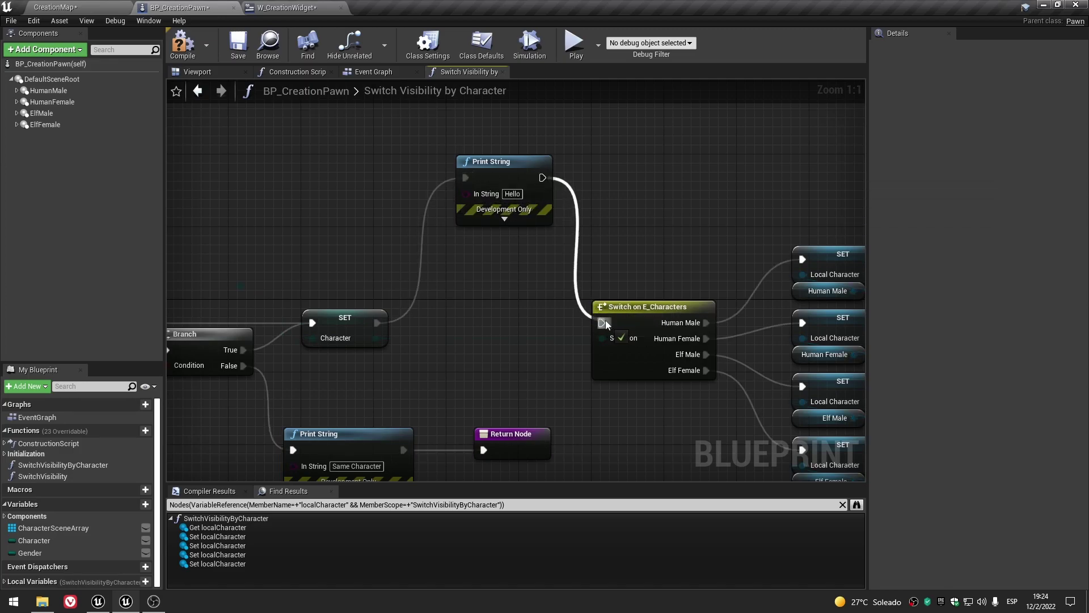
click(504, 219)
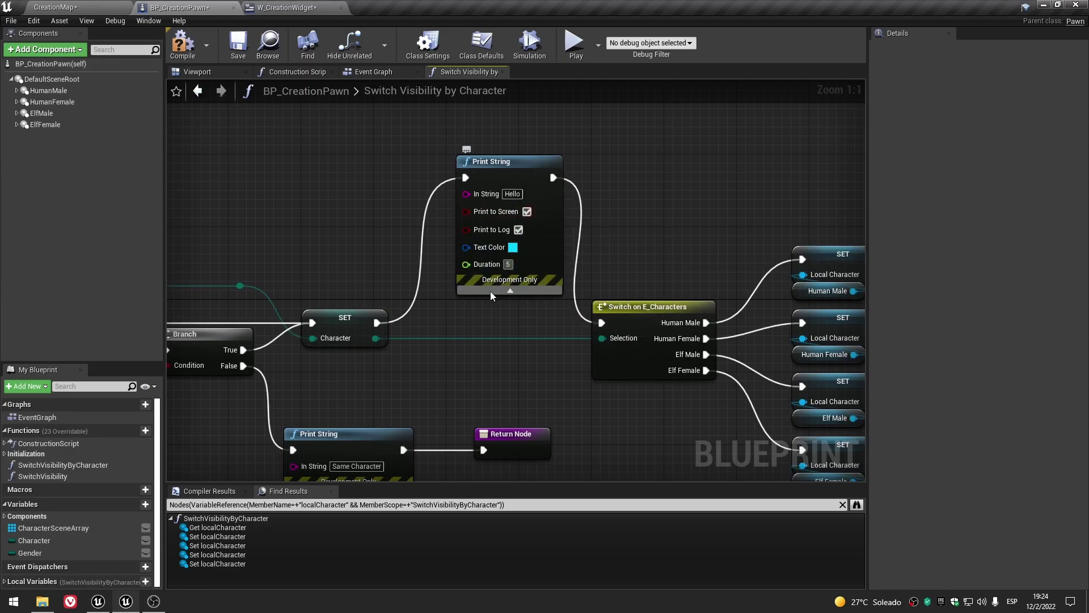
click(510, 290)
Step: Give the upper Print String a green text colour
right_drag(467, 322, 494, 198)
click(401, 369)
click(409, 441)
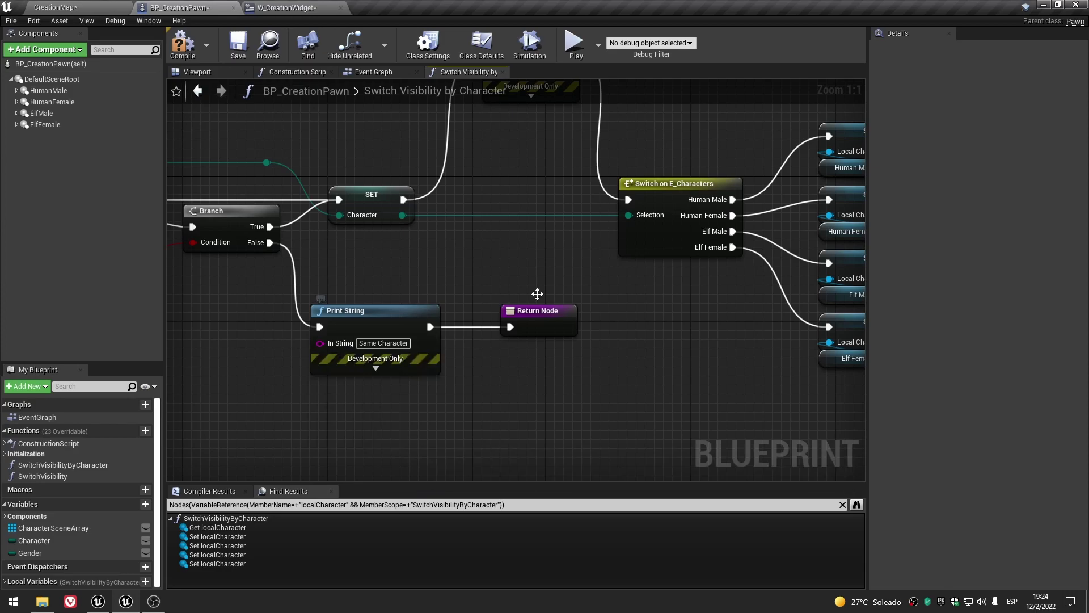
right_drag(537, 294, 521, 393)
click(522, 213)
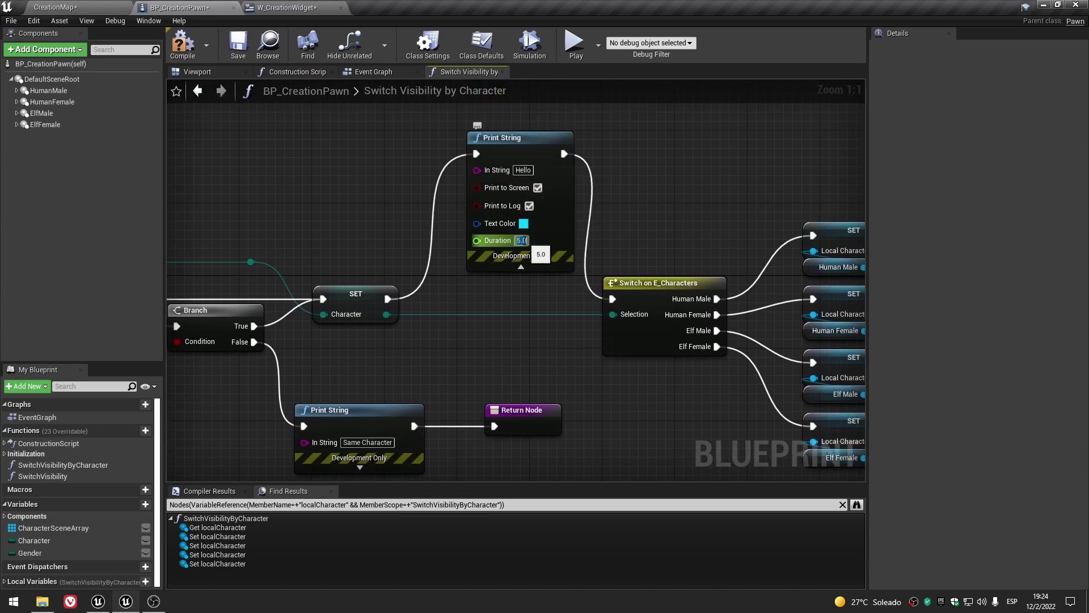
click(524, 223)
click(605, 248)
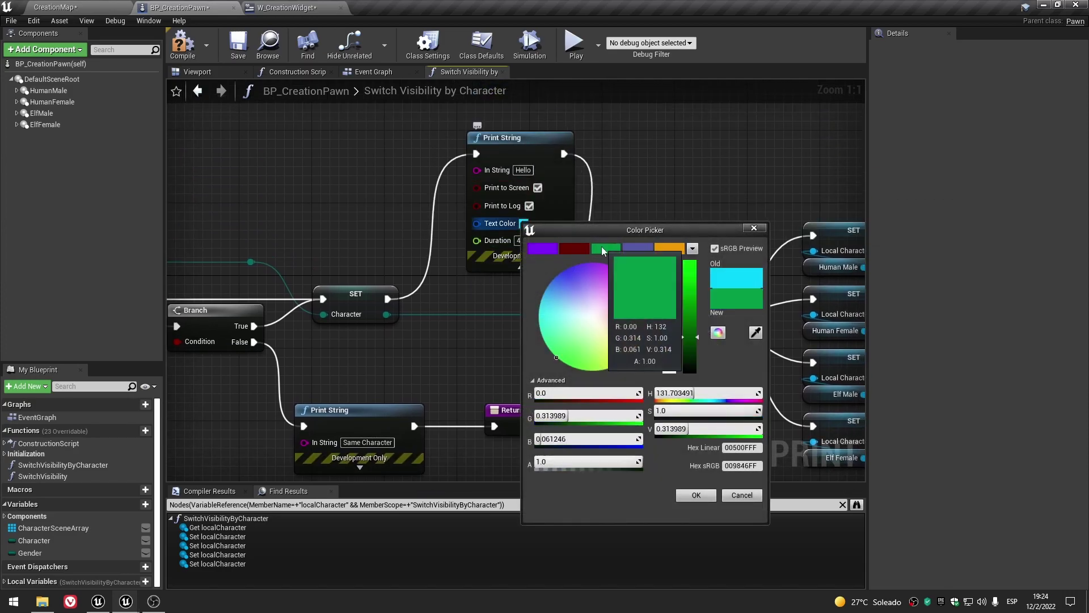
click(695, 496)
Step: Feed SET's Character into In String through an enum-to-string conversion node and tidy the layout
drag(386, 314, 476, 170)
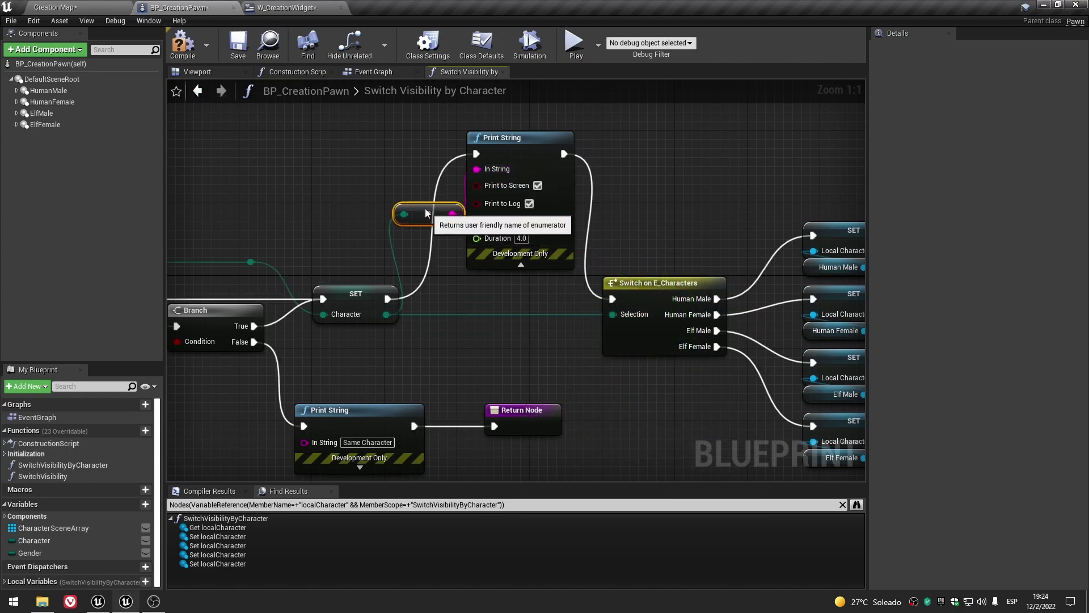
drag(423, 221, 383, 160)
scroll(382, 159, down, 4)
right_drag(439, 267, 516, 284)
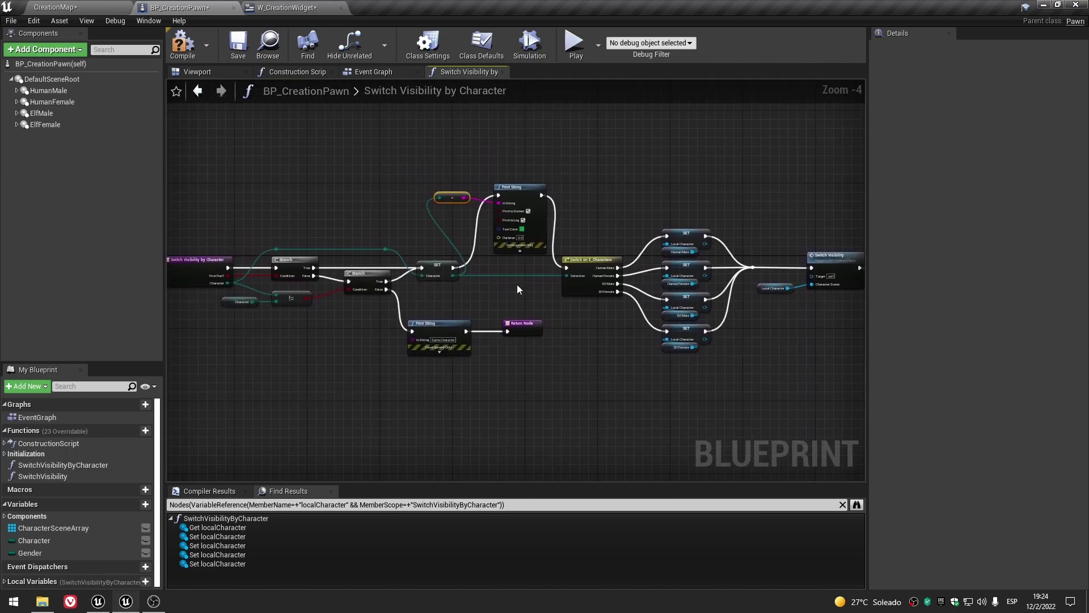
scroll(520, 253, up, 1)
click(520, 250)
drag(519, 166, 511, 227)
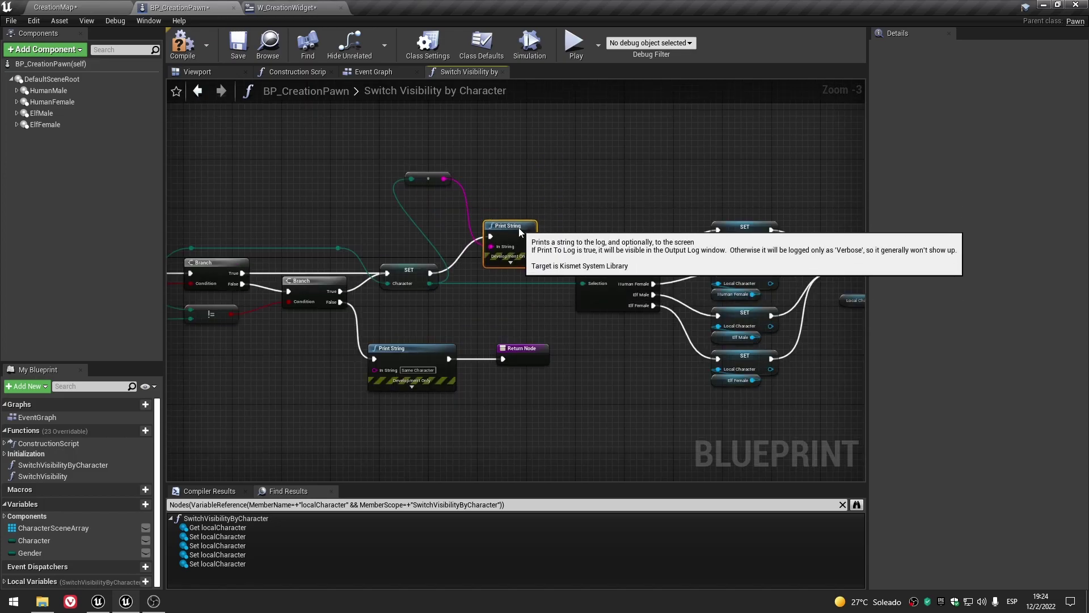
drag(434, 182, 520, 211)
right_drag(398, 197, 512, 174)
Step: Compile the pawn blueprint and check the function entry node's inputs
click(186, 53)
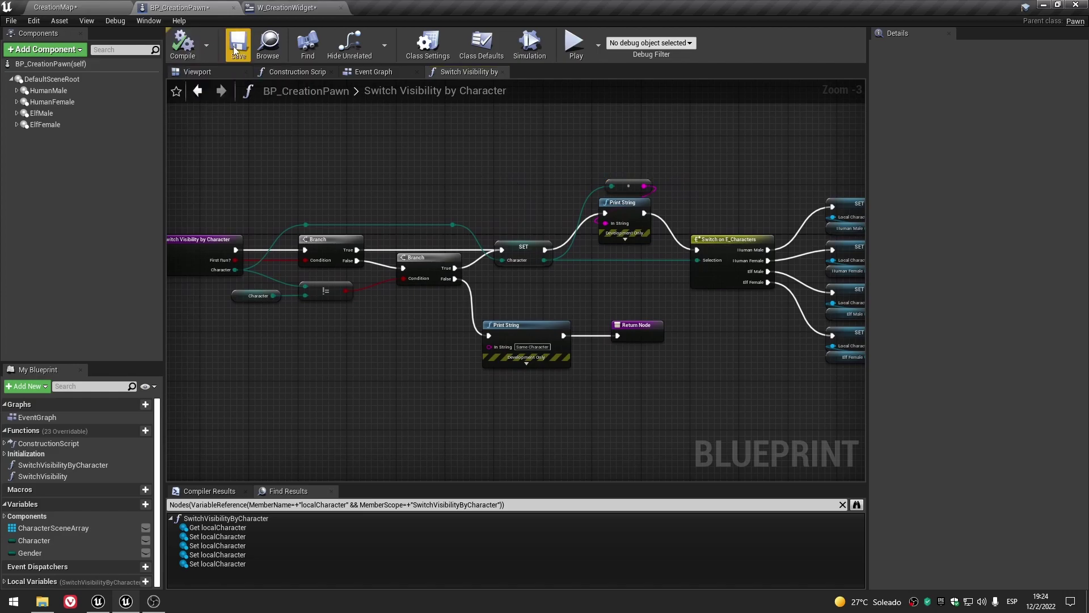
click(216, 258)
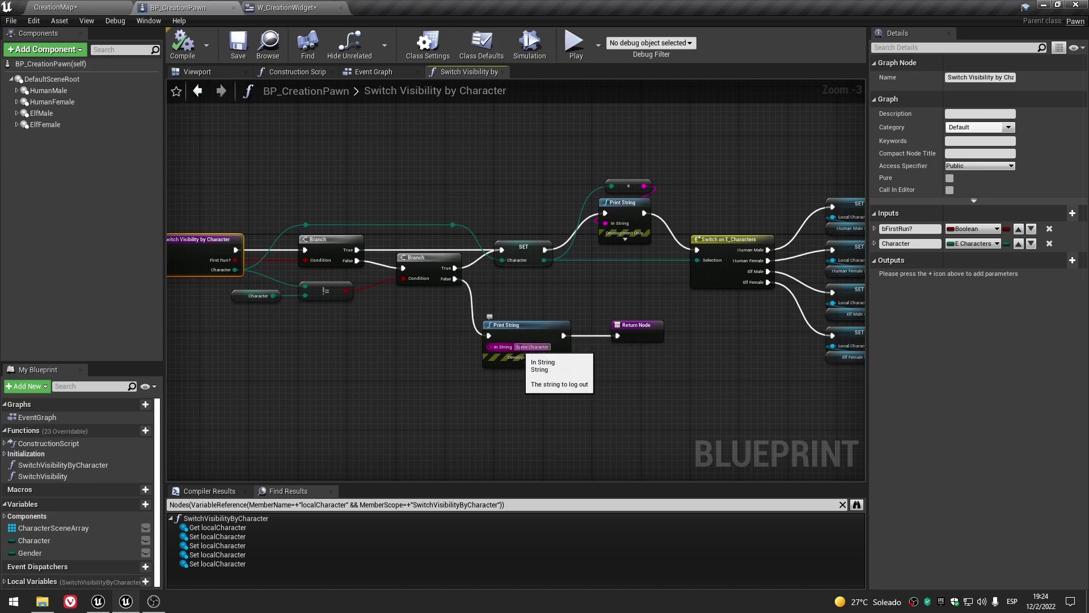
mouse_move(432, 337)
right_down()
mouse_move(527, 340)
mouse_move(492, 349)
right_up()
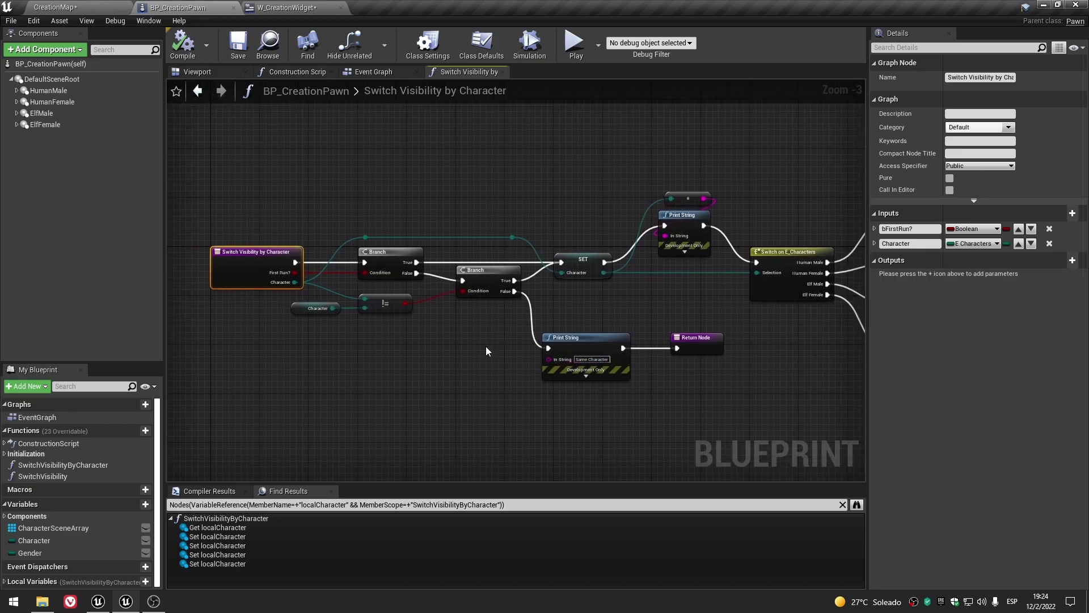
click(443, 342)
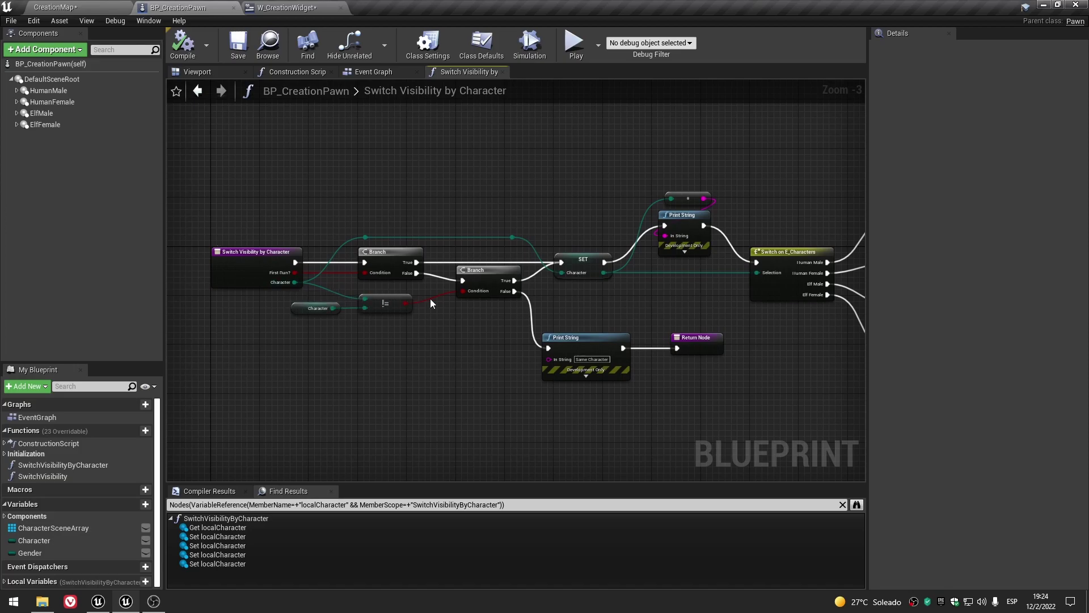
right_drag(657, 287, 457, 311)
scroll(487, 242, up, 3)
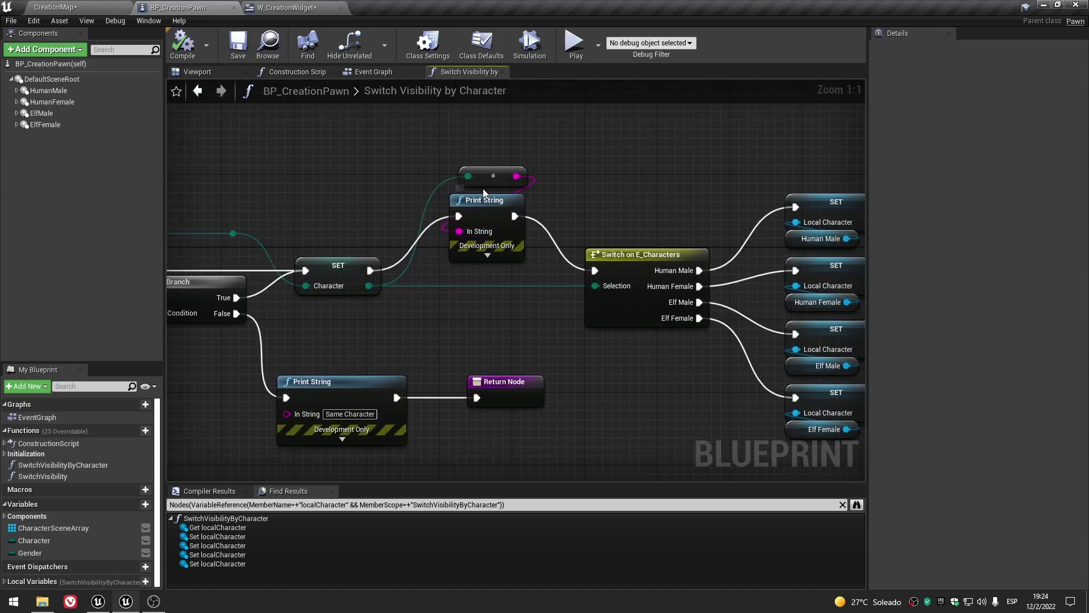
scroll(484, 193, down, 3)
click(286, 8)
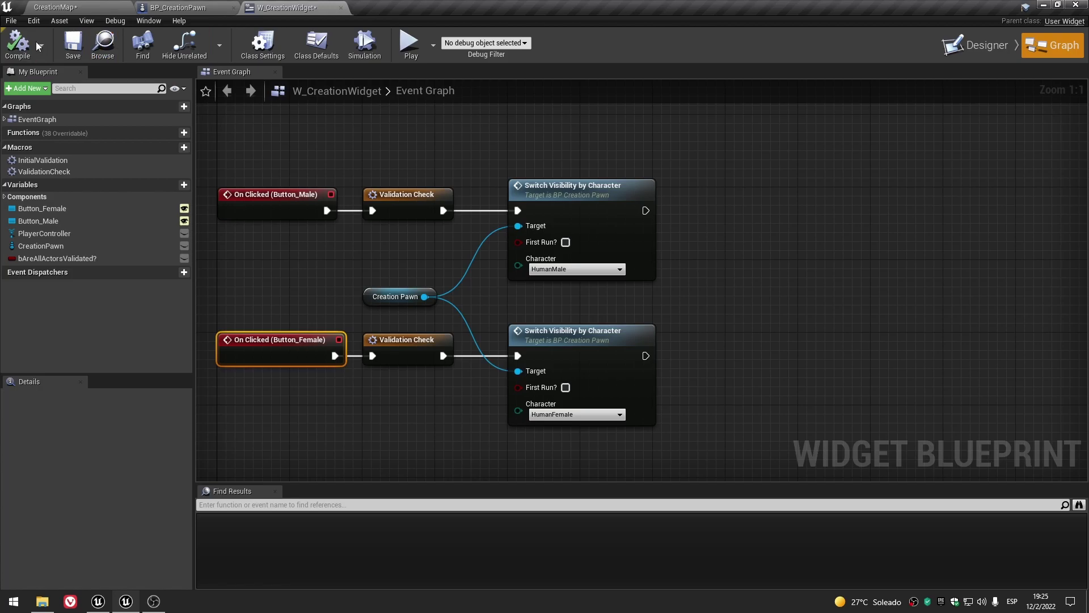
Step: Save the widget, run Play, and click M repeatedly to print red 'Same Character' messages
click(82, 43)
click(409, 45)
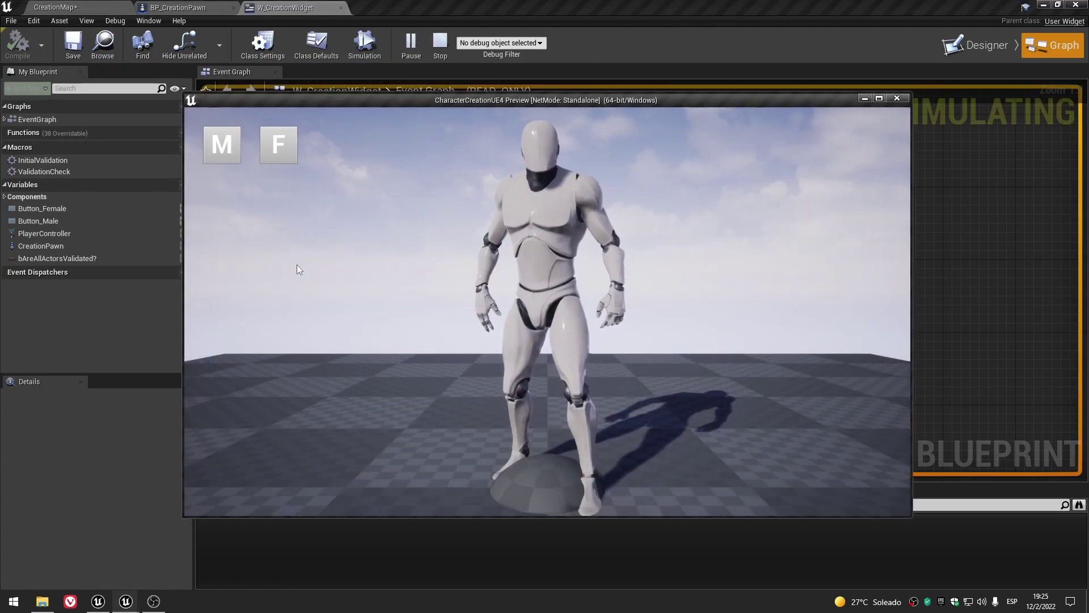
click(228, 148)
click(228, 148)
click(228, 148)
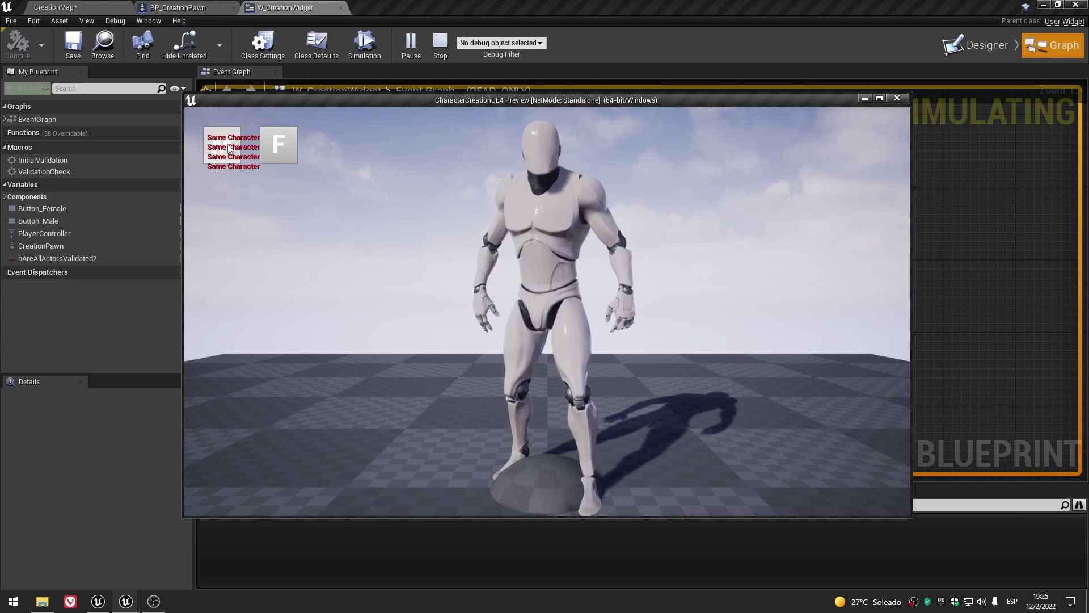
triple_click(228, 149)
triple_click(229, 148)
triple_click(229, 149)
click(229, 149)
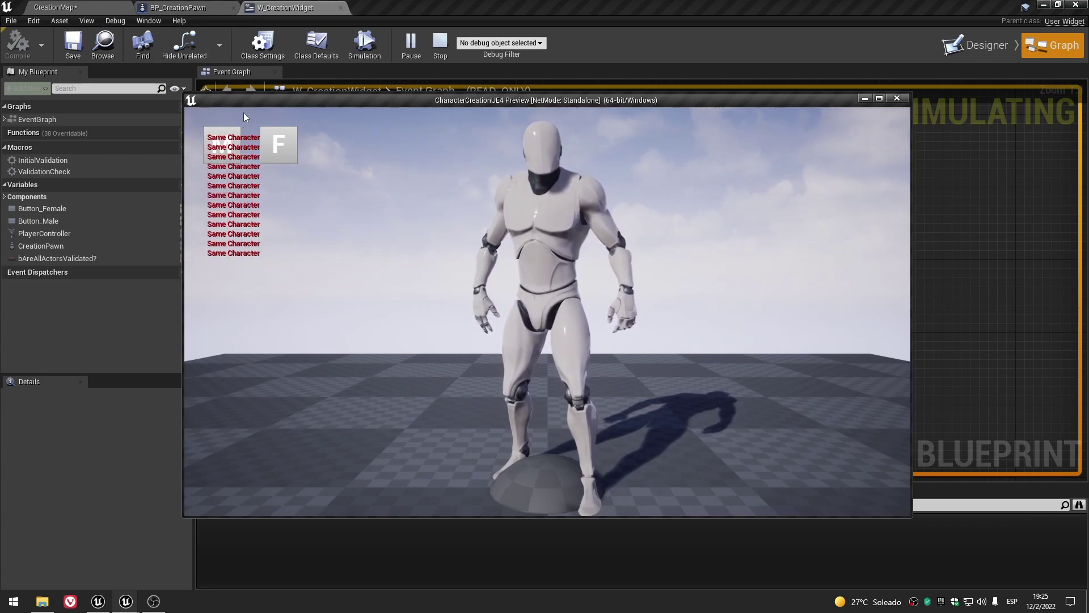
drag(245, 100, 268, 92)
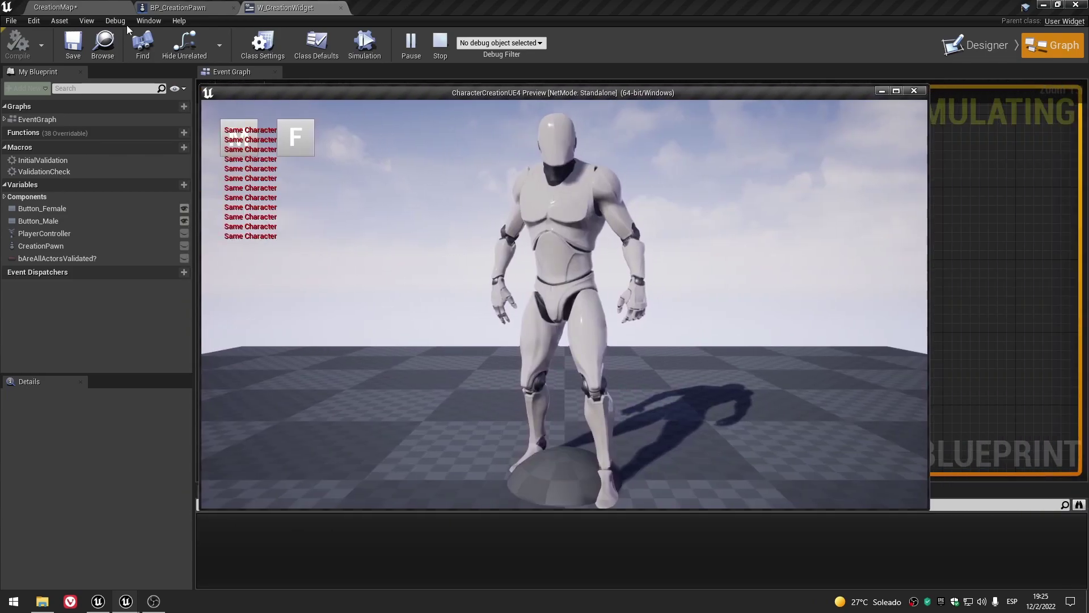
click(172, 7)
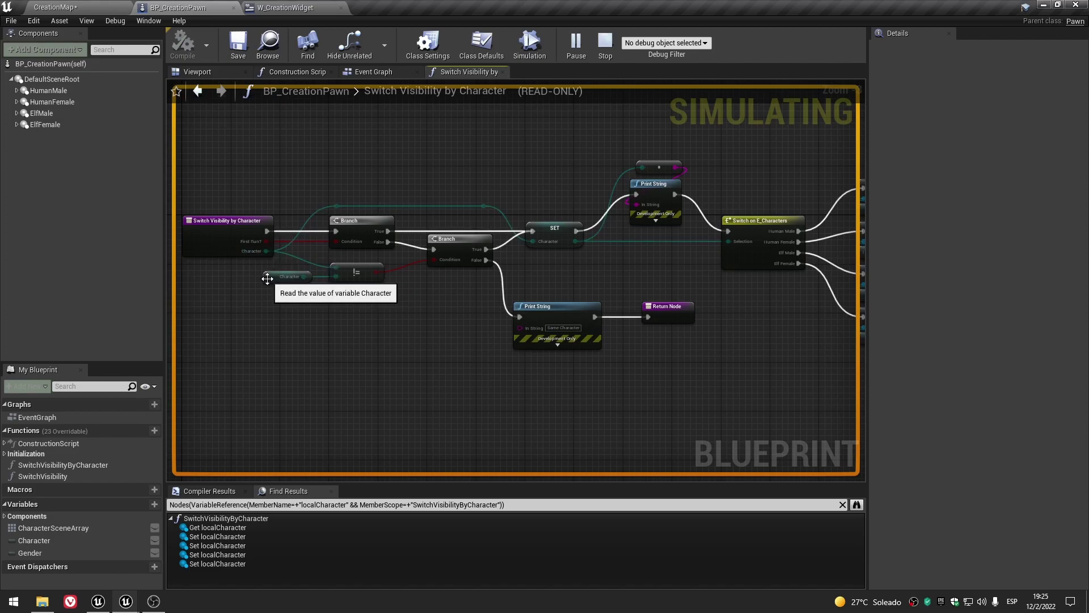
Step: Confirm the Character getter defaults to HumanMale, then switch the running preview to the female mannequin
click(268, 279)
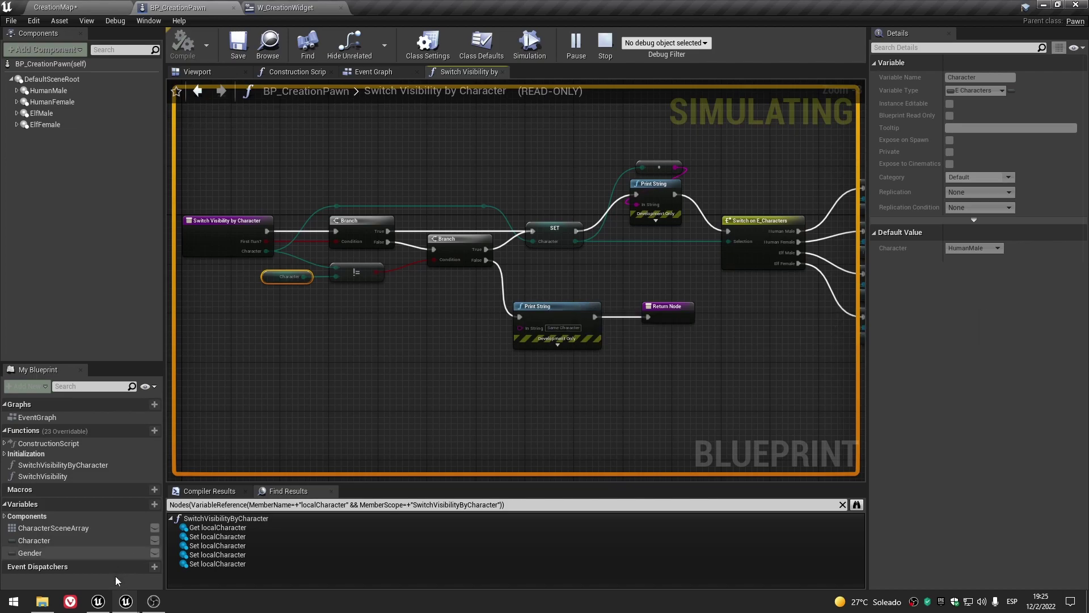
mouse_move(129, 604)
click(199, 553)
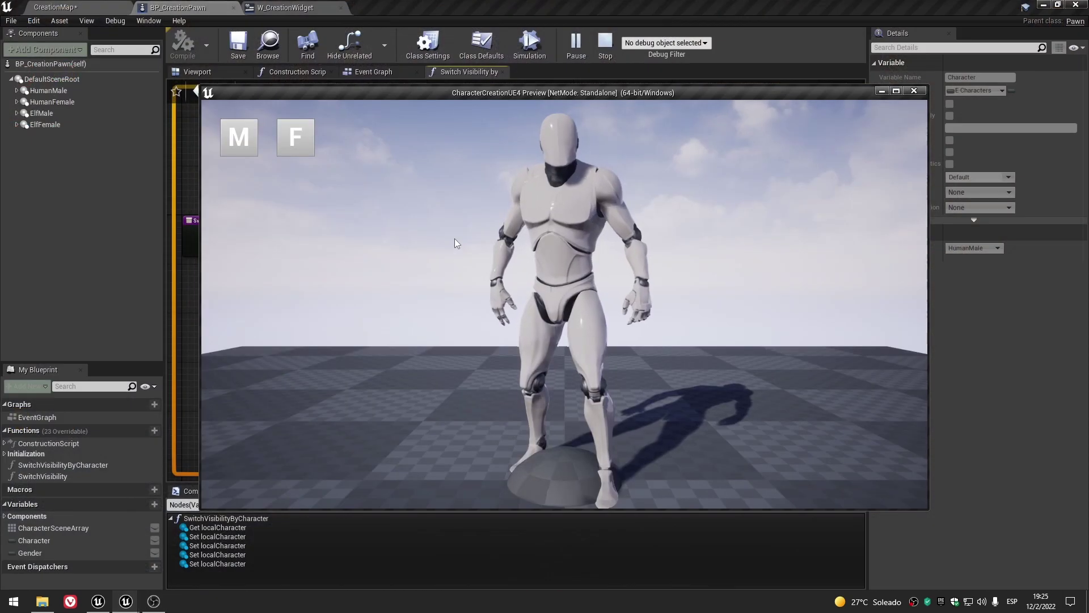
click(302, 132)
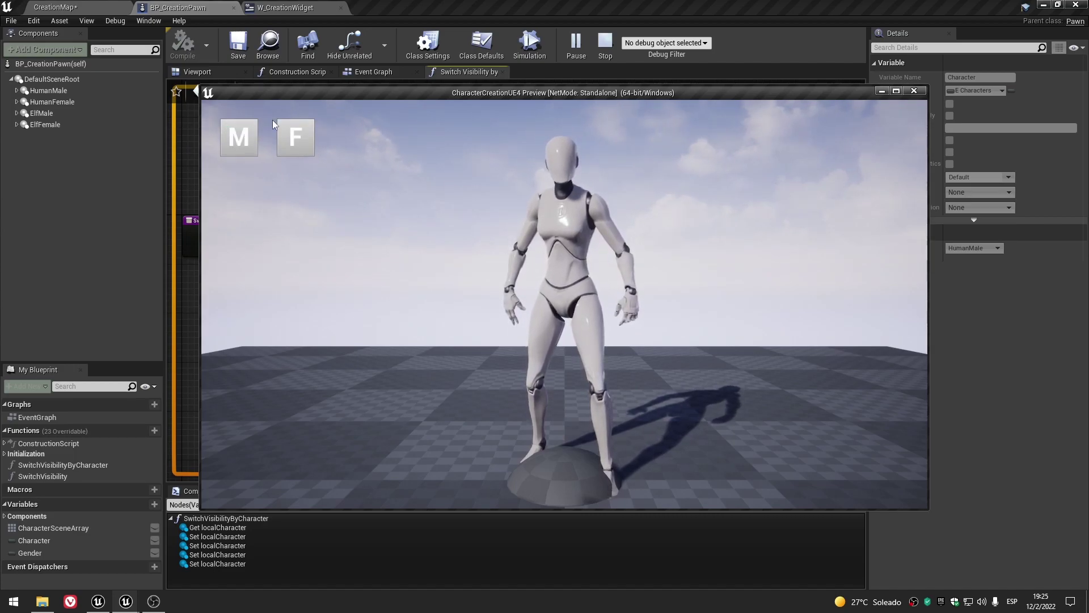
drag(267, 93, 733, 88)
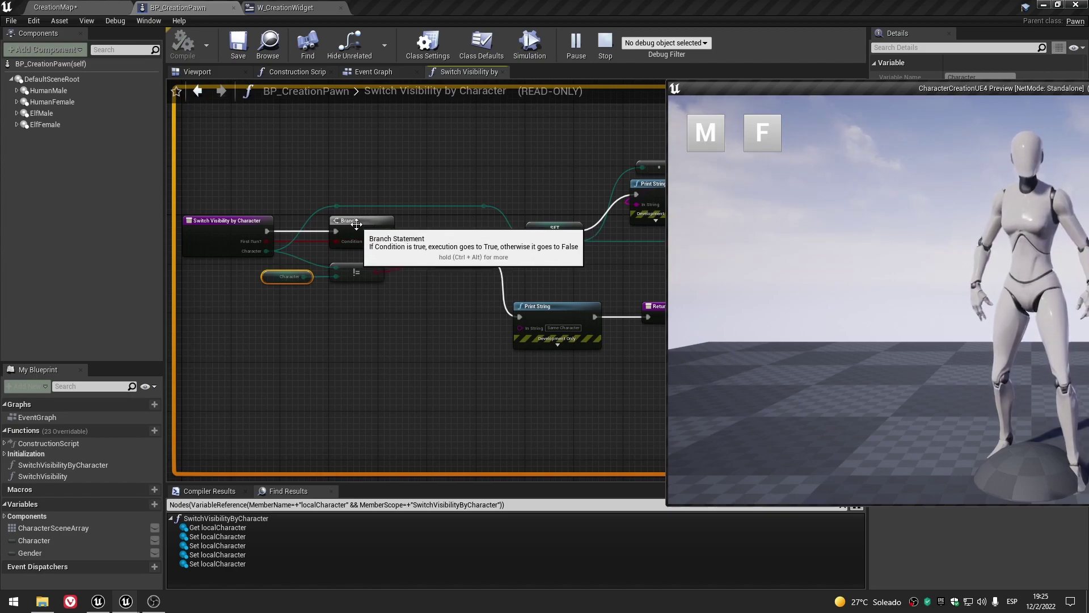
click(301, 6)
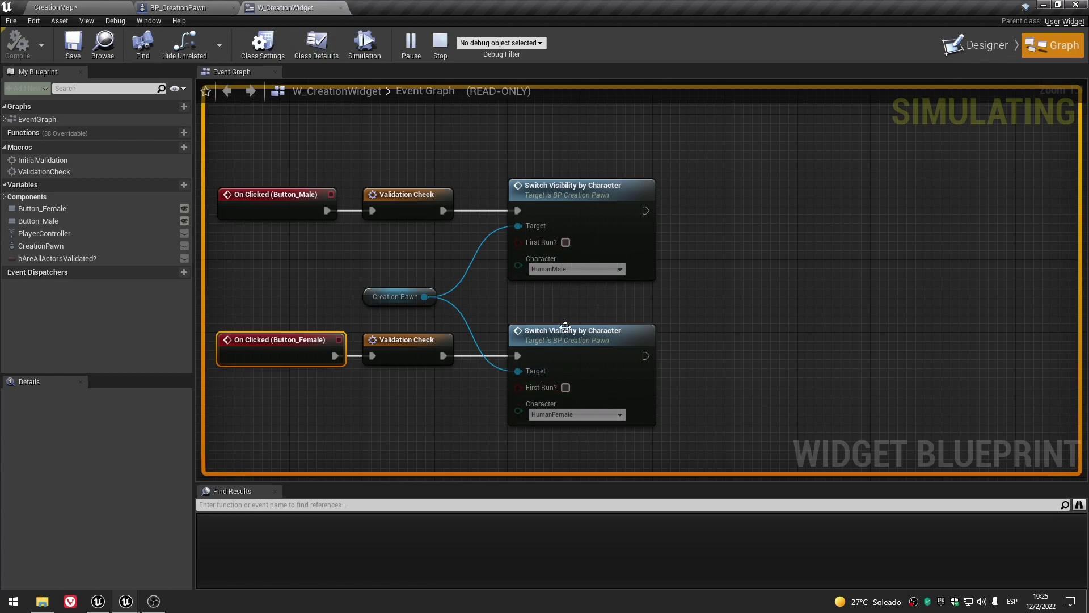
Step: Switch between the pawn graph, widget event graph and game preview, repositioning the preview window
click(178, 6)
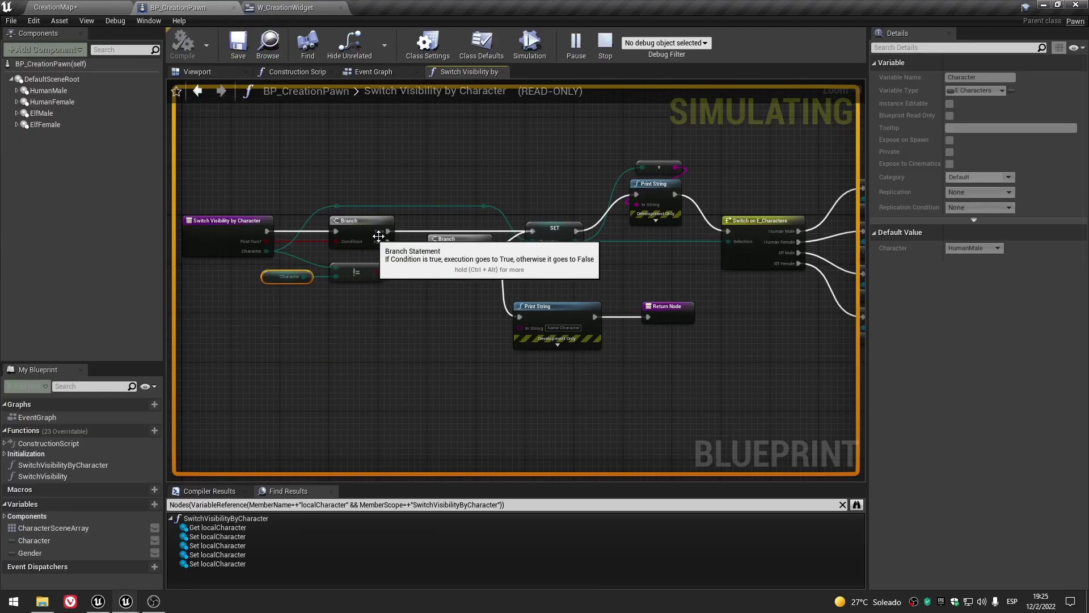
mouse_move(129, 607)
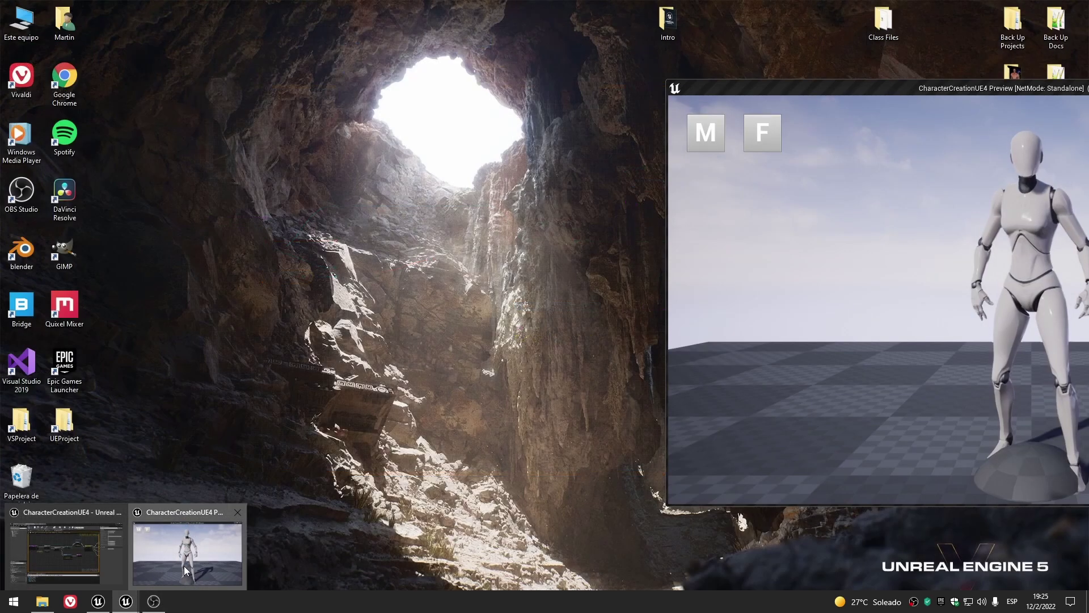
click(191, 554)
mouse_move(811, 90)
mouse_down()
mouse_move(361, 96)
mouse_move(604, 95)
mouse_up()
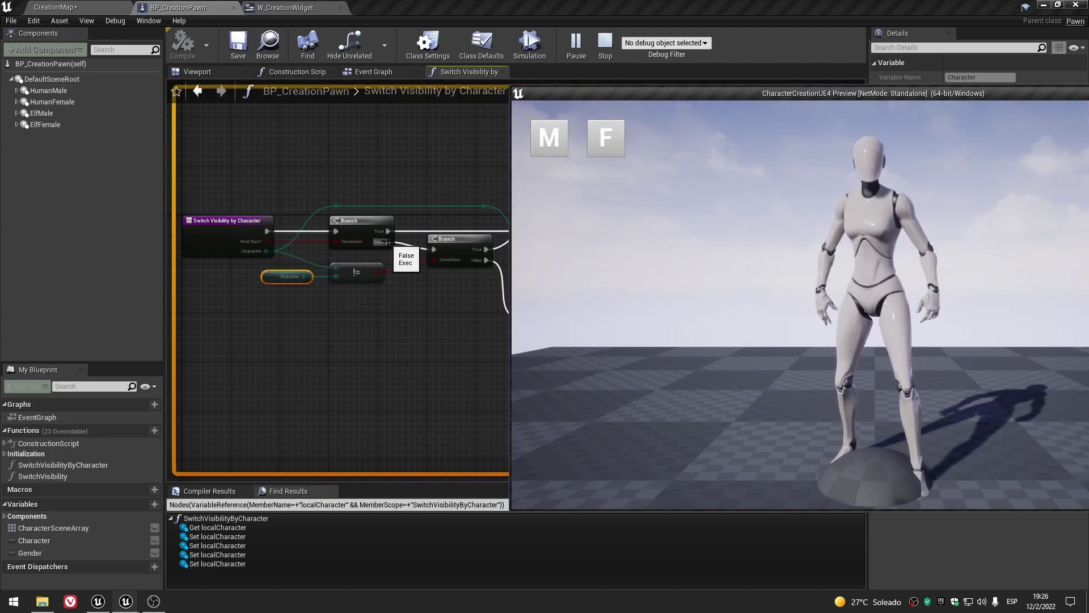
click(277, 12)
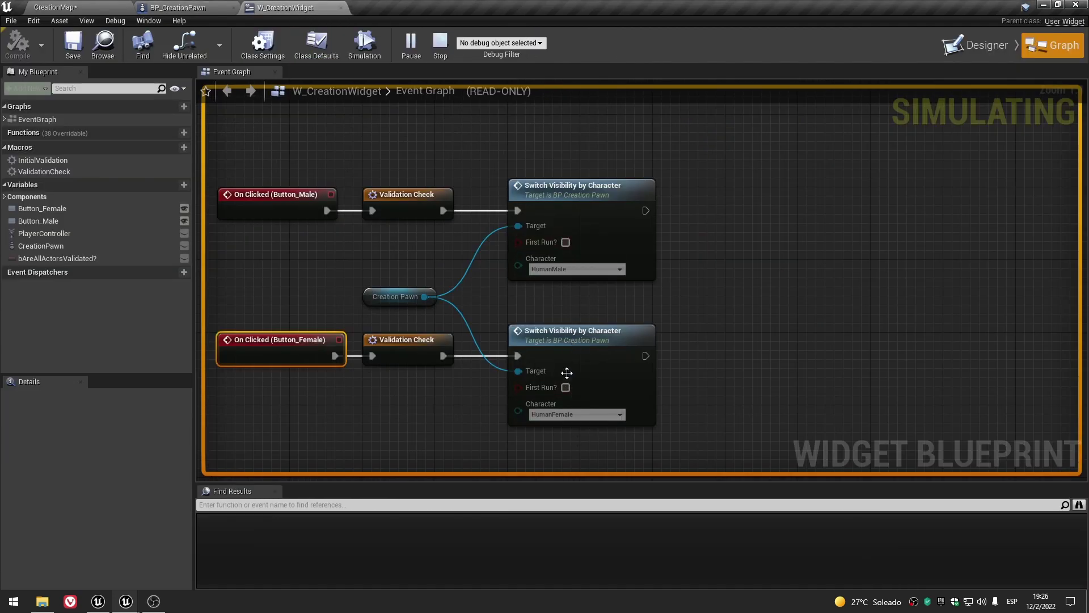
click(169, 7)
click(125, 600)
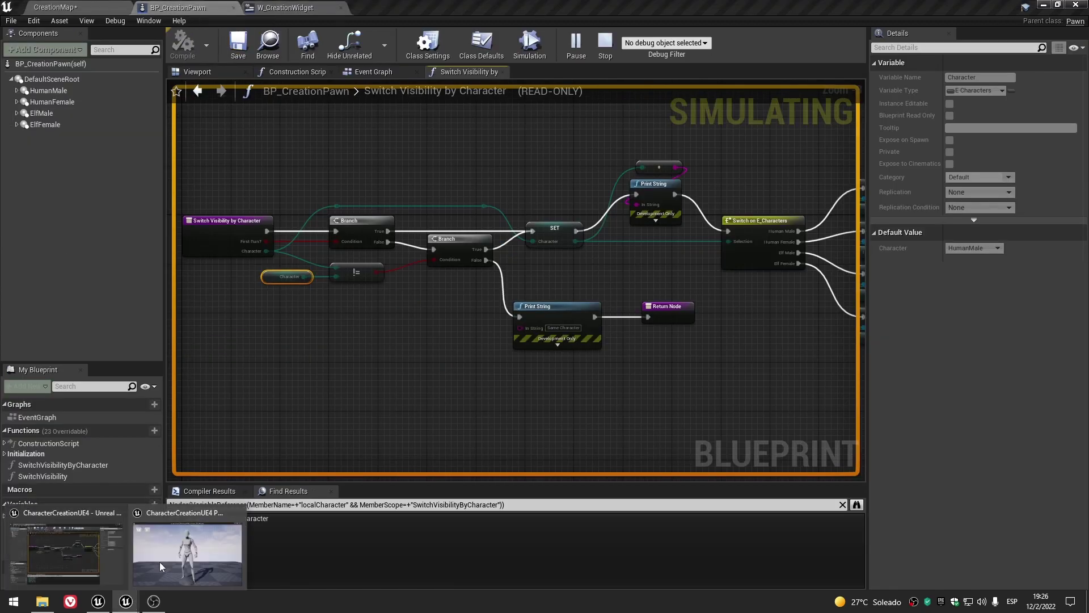
click(196, 513)
mouse_move(706, 97)
mouse_down()
mouse_move(489, 97)
mouse_move(919, 97)
mouse_up()
Step: Select the Character SET node and pick female again in the preview to trigger 'Same Character'
click(545, 231)
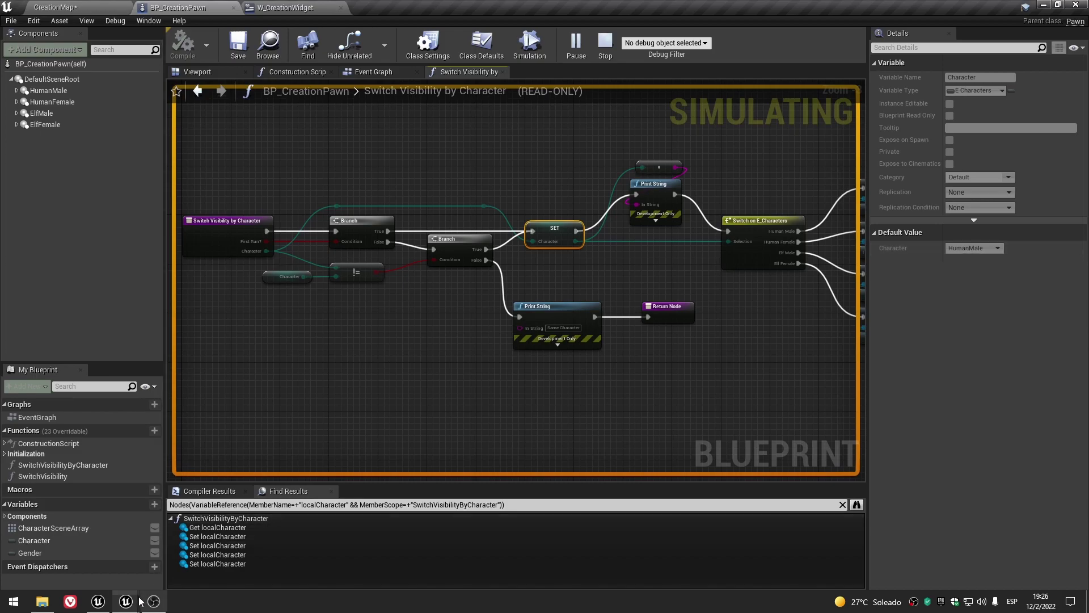
mouse_move(126, 601)
click(188, 553)
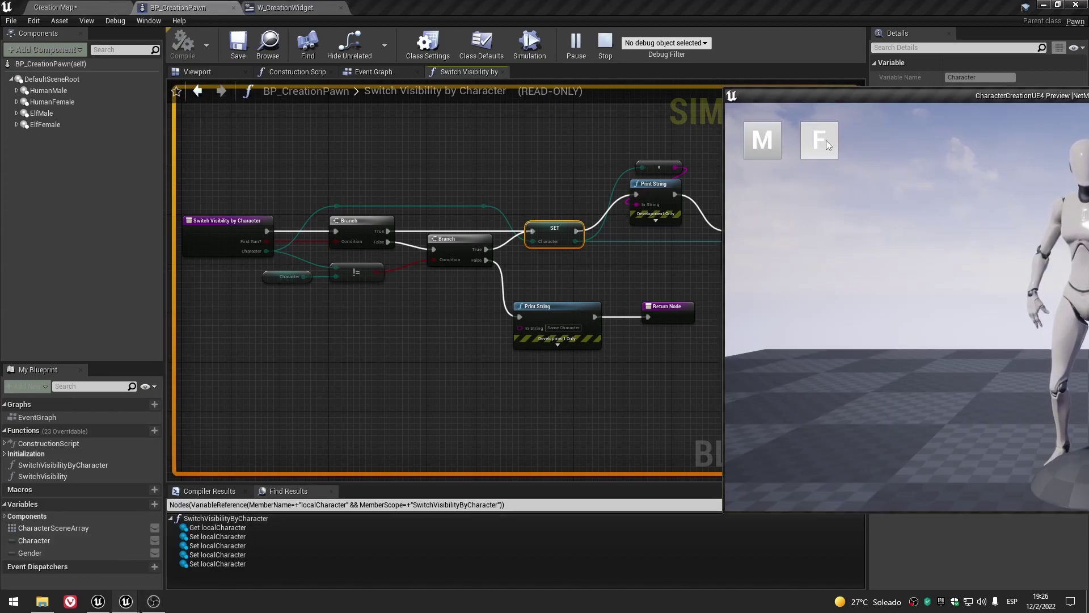
mouse_move(885, 98)
mouse_down()
mouse_move(482, 101)
mouse_move(604, 99)
mouse_up()
drag(527, 96, 813, 94)
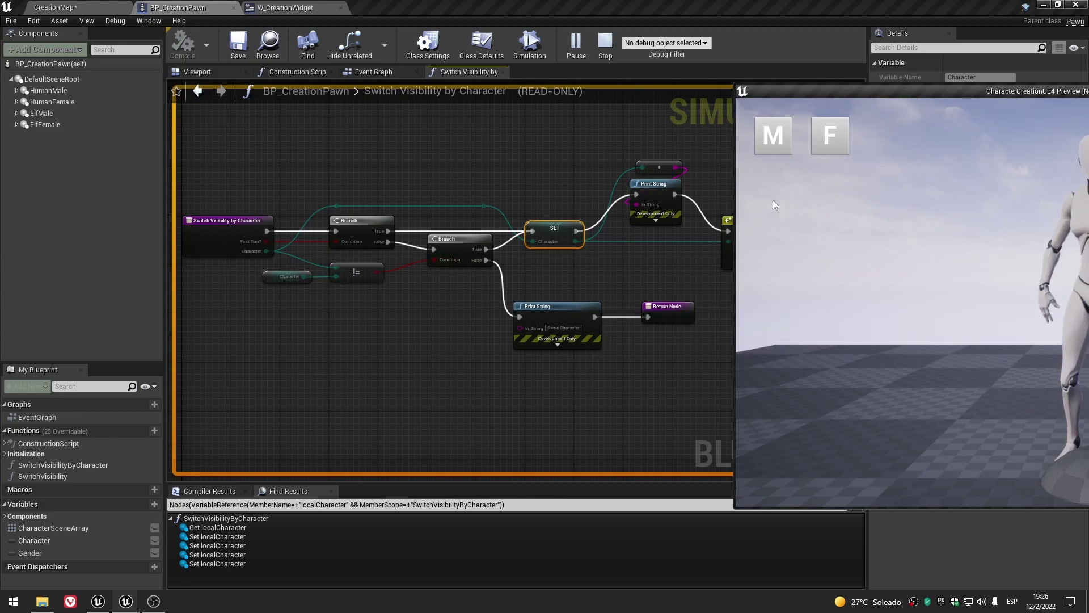
drag(897, 96, 378, 96)
click(319, 141)
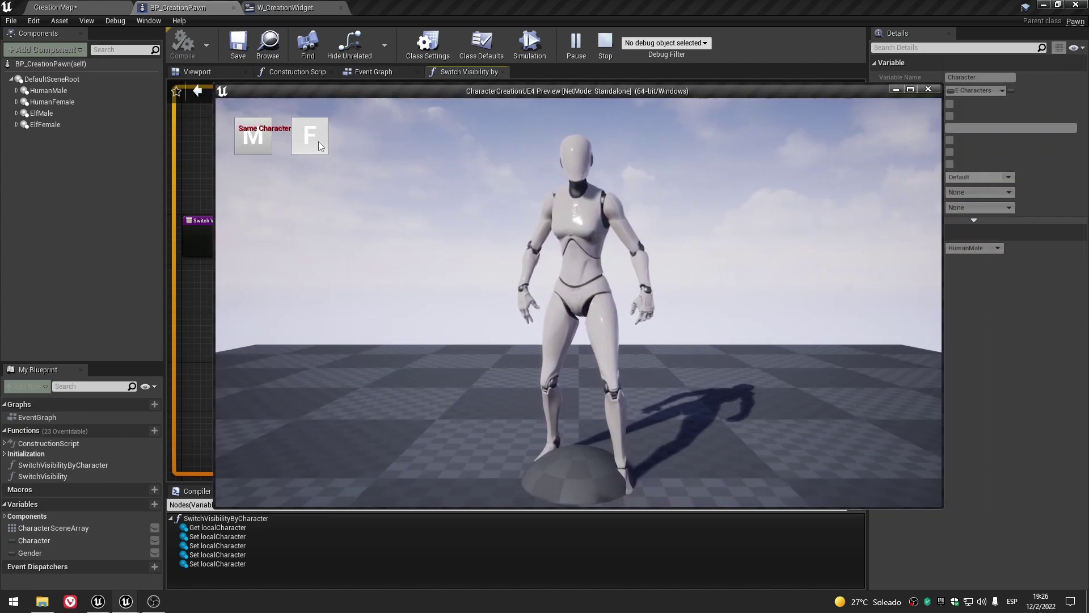
mouse_move(262, 91)
mouse_down()
mouse_move(726, 90)
mouse_move(335, 230)
mouse_move(327, 324)
mouse_up()
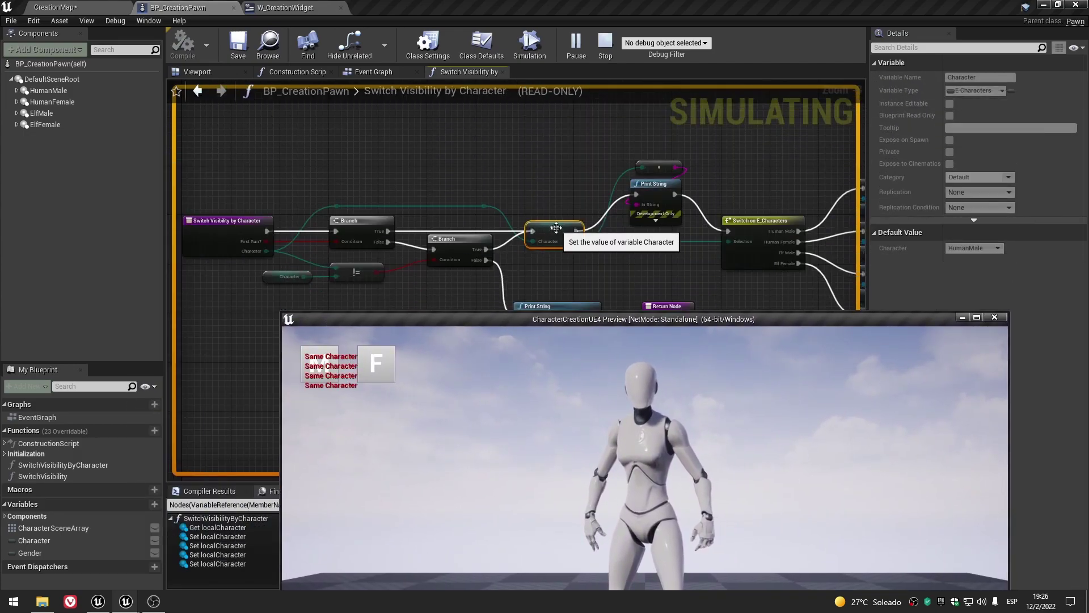
click(904, 292)
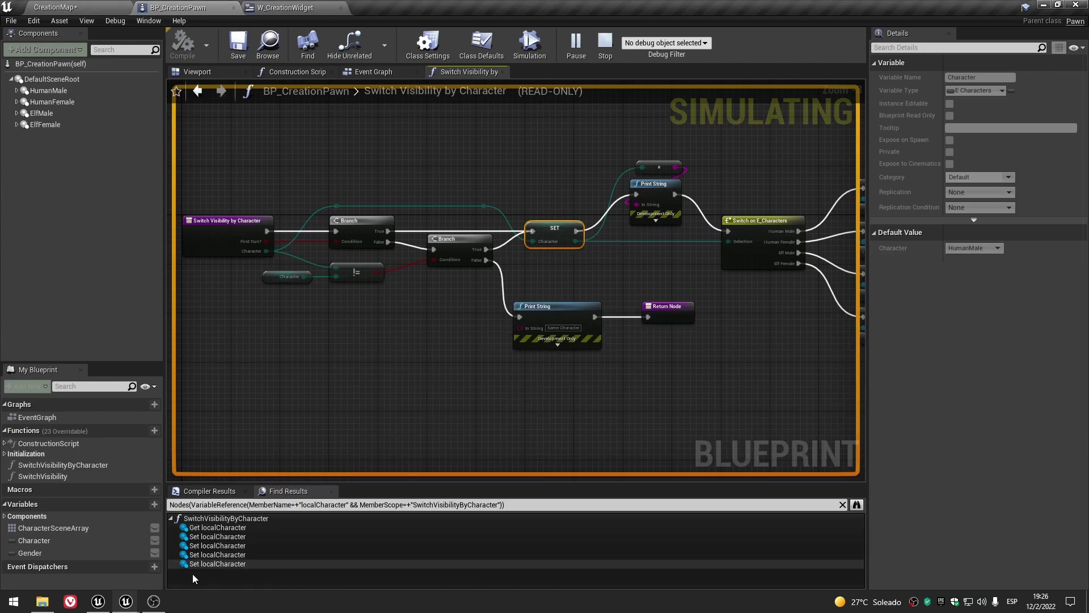
mouse_move(126, 601)
click(187, 517)
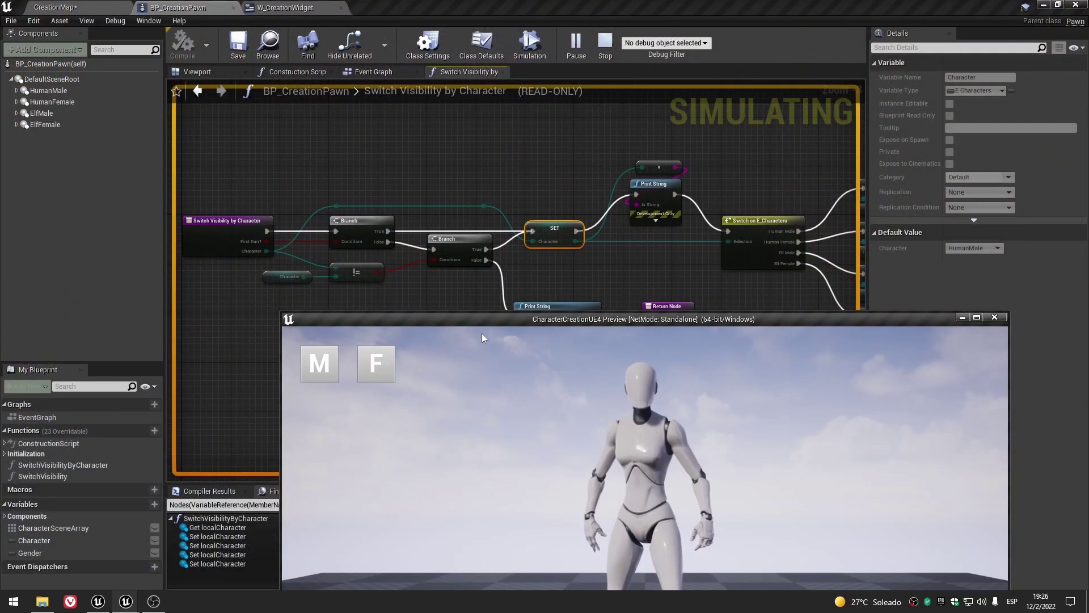
drag(480, 319, 474, 88)
Step: Close the game preview to stop play and select the Character SET node
click(990, 86)
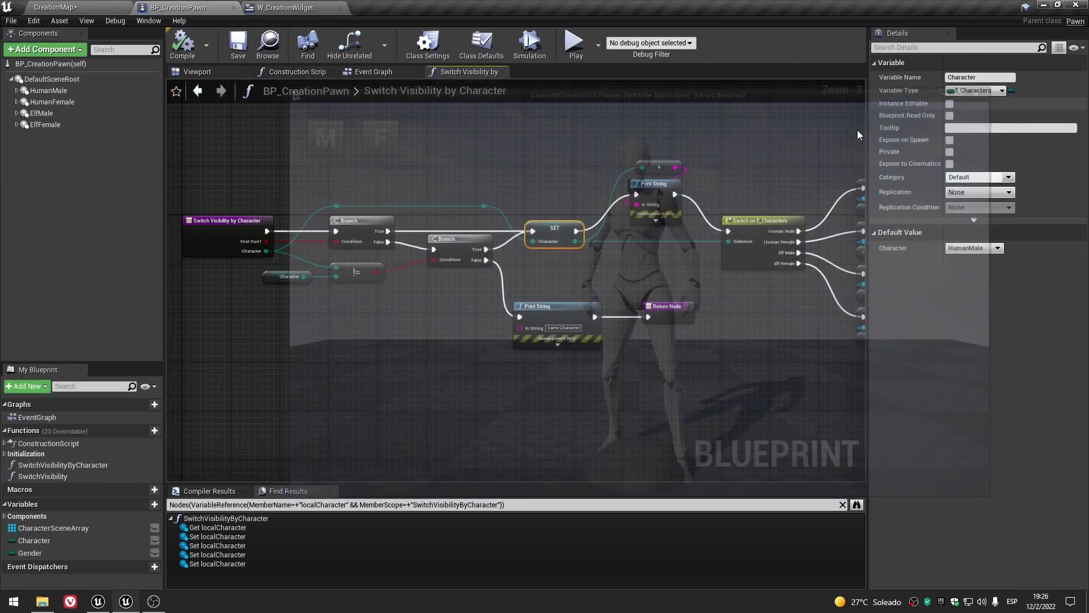
scroll(540, 200, up, 1)
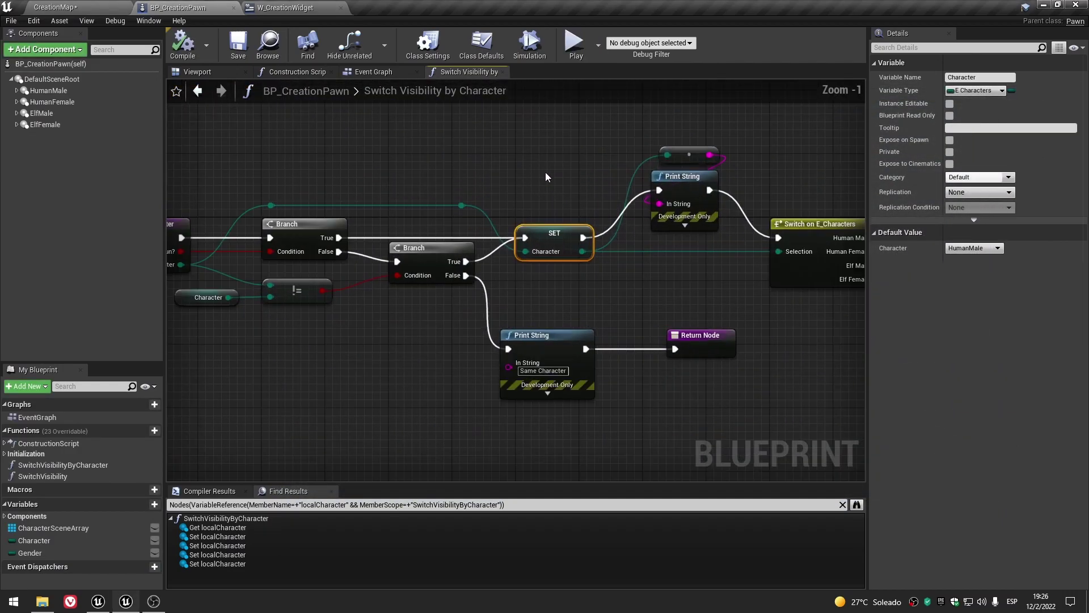
click(546, 234)
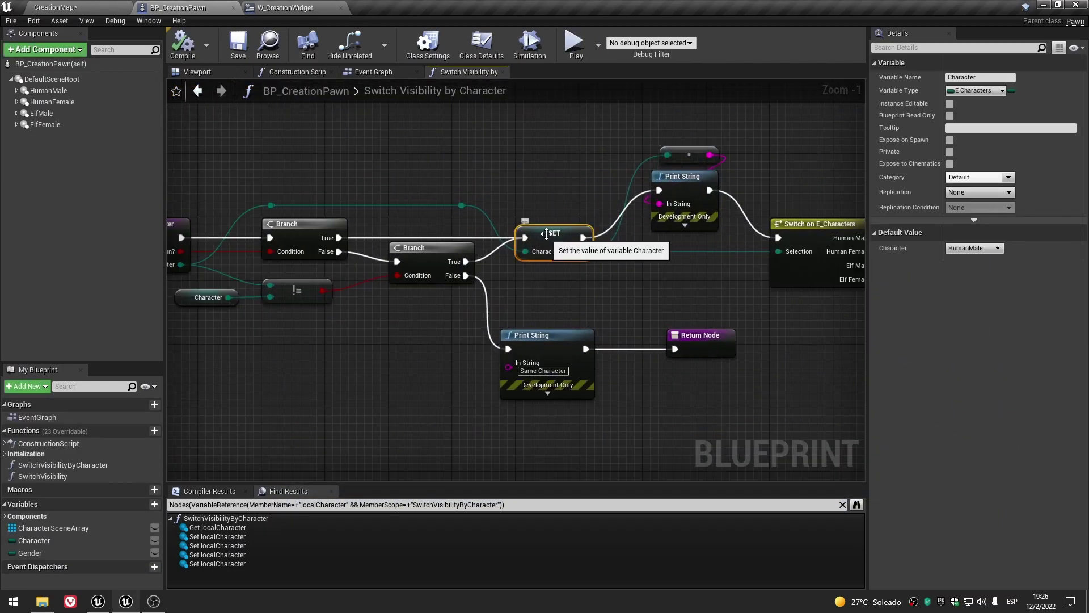
Step: Enable component simulation, run a short Play session, stop it, and recentre the function graph
click(531, 46)
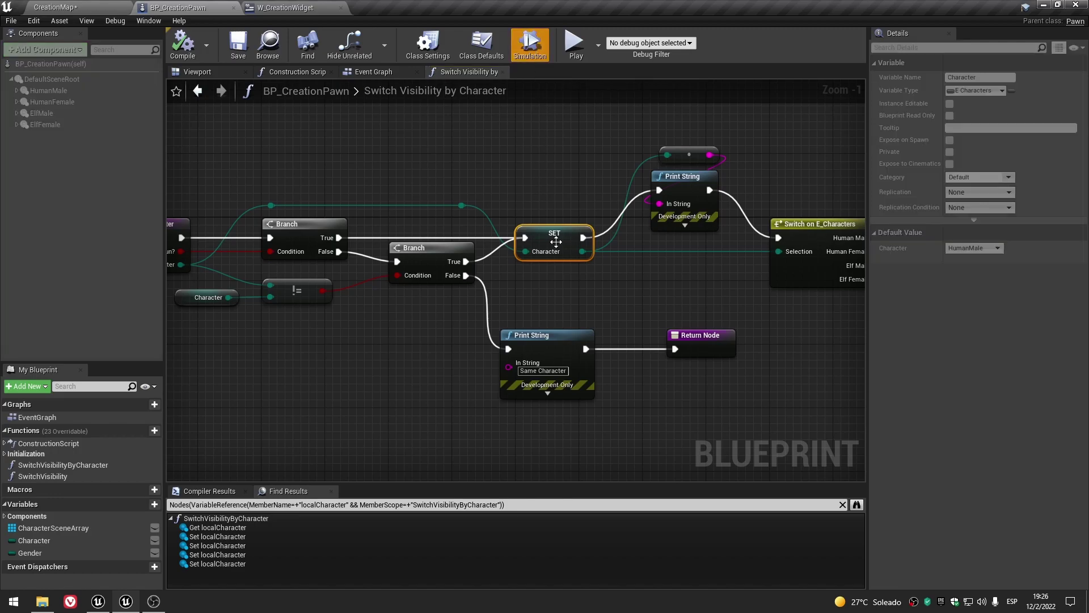
click(572, 51)
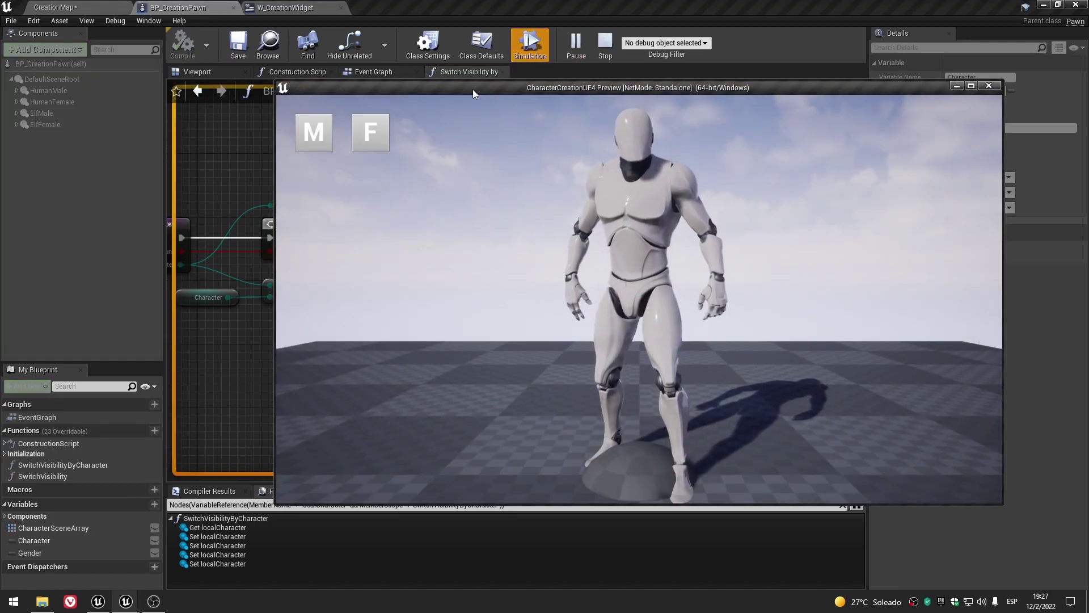
mouse_move(472, 90)
mouse_down()
mouse_move(613, 306)
mouse_move(609, 323)
mouse_up()
click(548, 238)
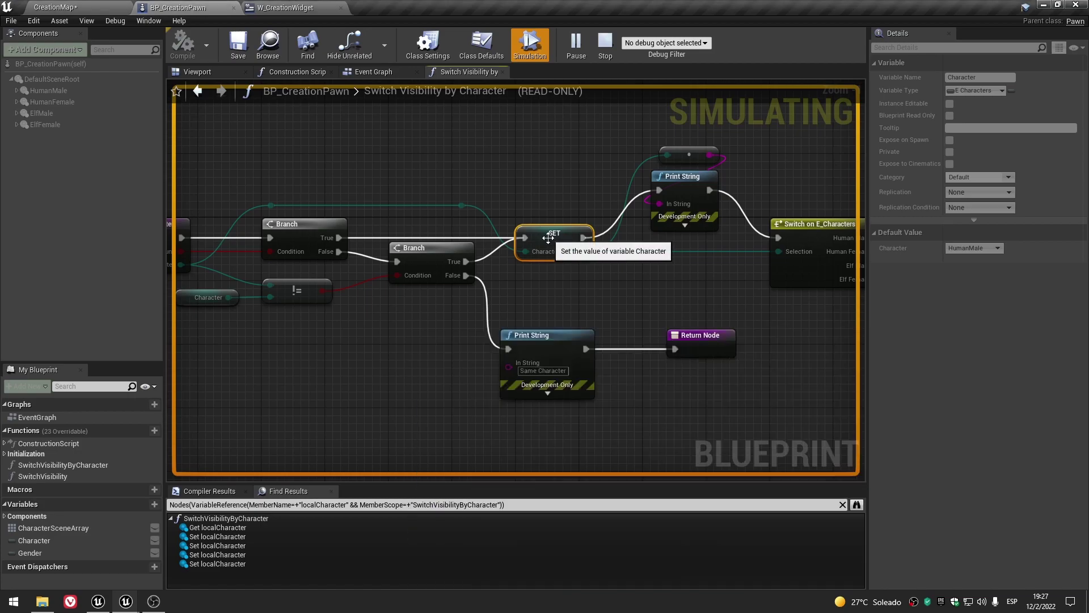
click(601, 50)
click(136, 603)
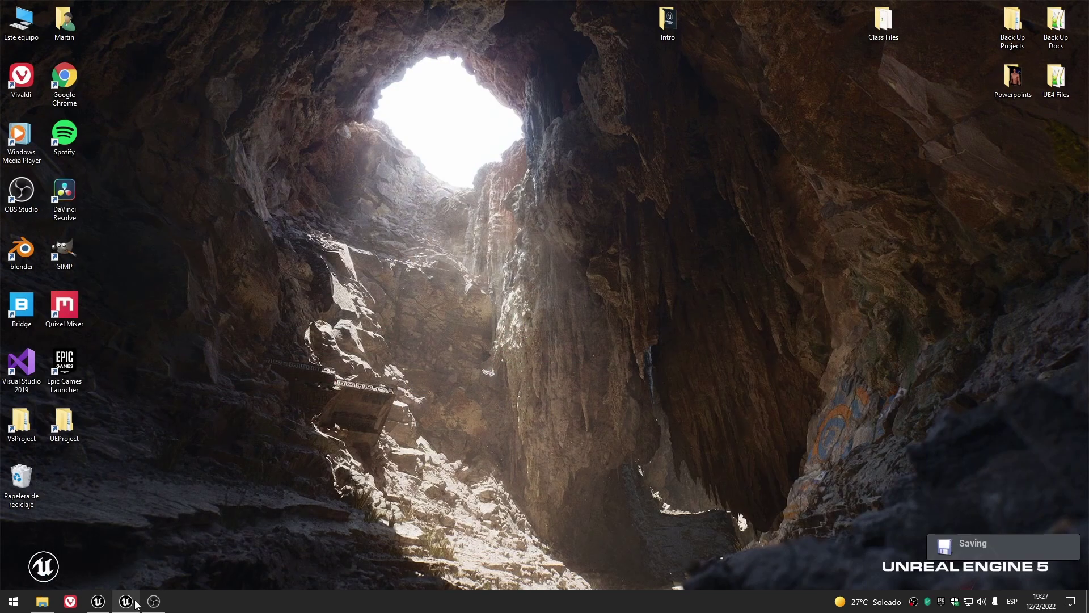
click(136, 603)
mouse_move(362, 396)
right_down()
mouse_move(418, 375)
mouse_move(471, 324)
right_up()
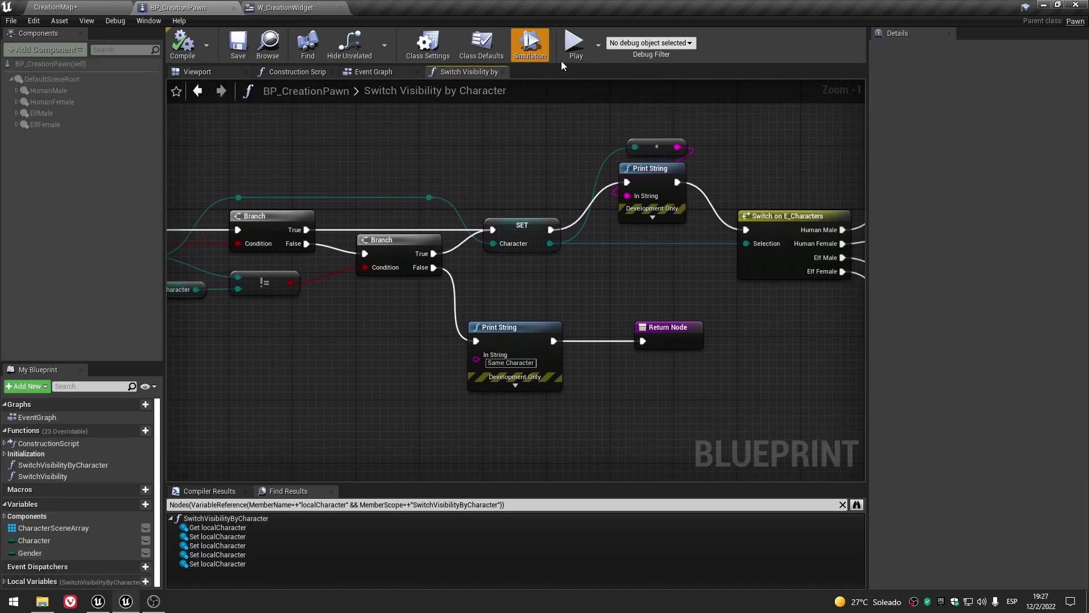
click(574, 43)
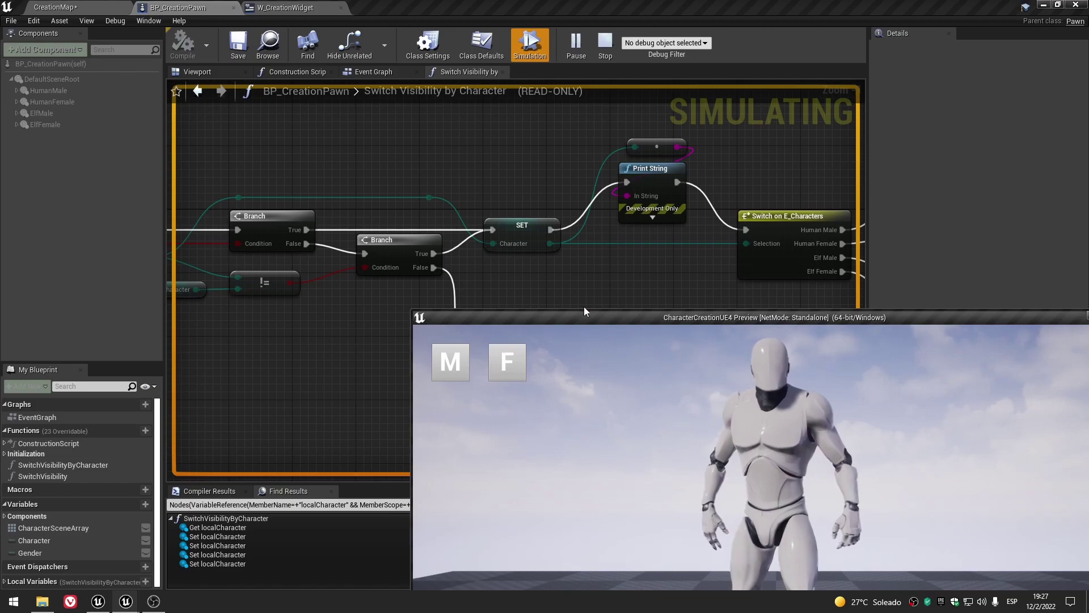
mouse_move(584, 311)
mouse_down()
mouse_move(421, 97)
mouse_move(395, 98)
mouse_up()
click(316, 150)
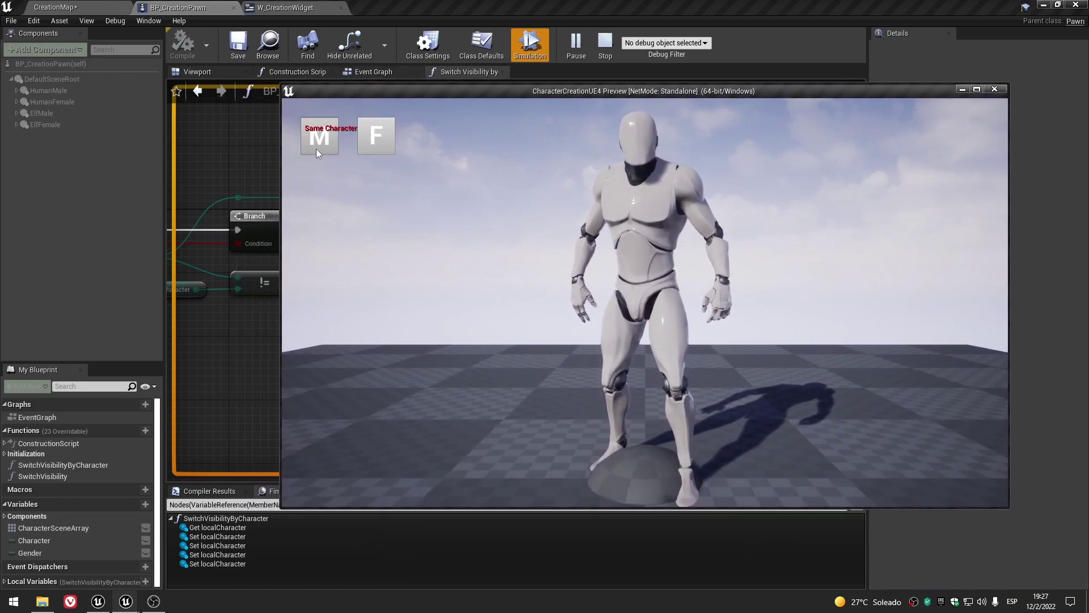
double_click(316, 150)
double_click(316, 149)
double_click(316, 150)
double_click(316, 150)
double_click(316, 150)
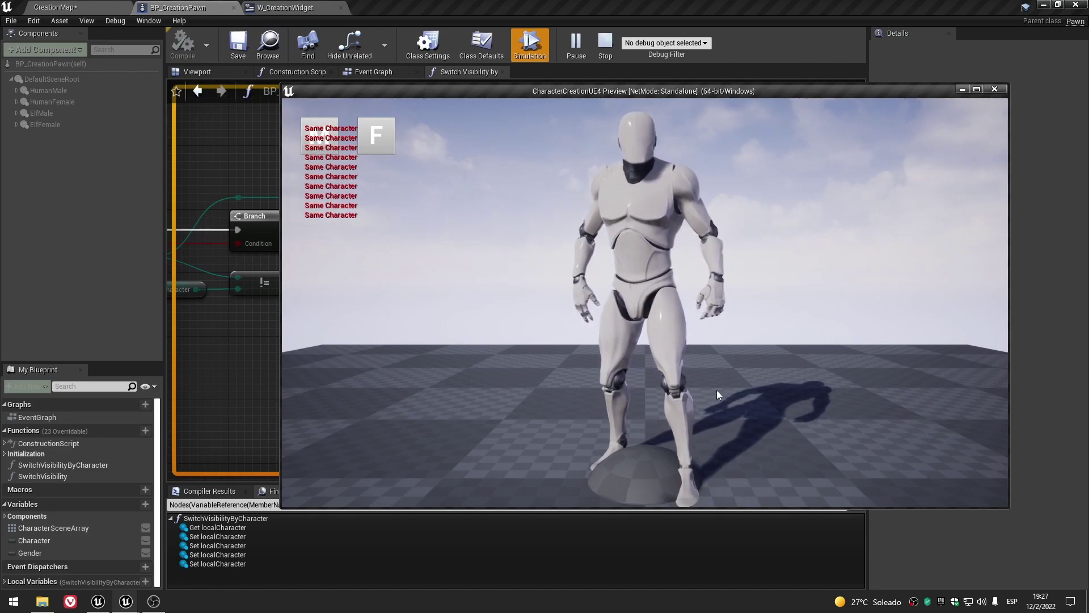
mouse_move(474, 95)
mouse_down()
mouse_move(573, 94)
mouse_move(467, 134)
mouse_up()
click(389, 175)
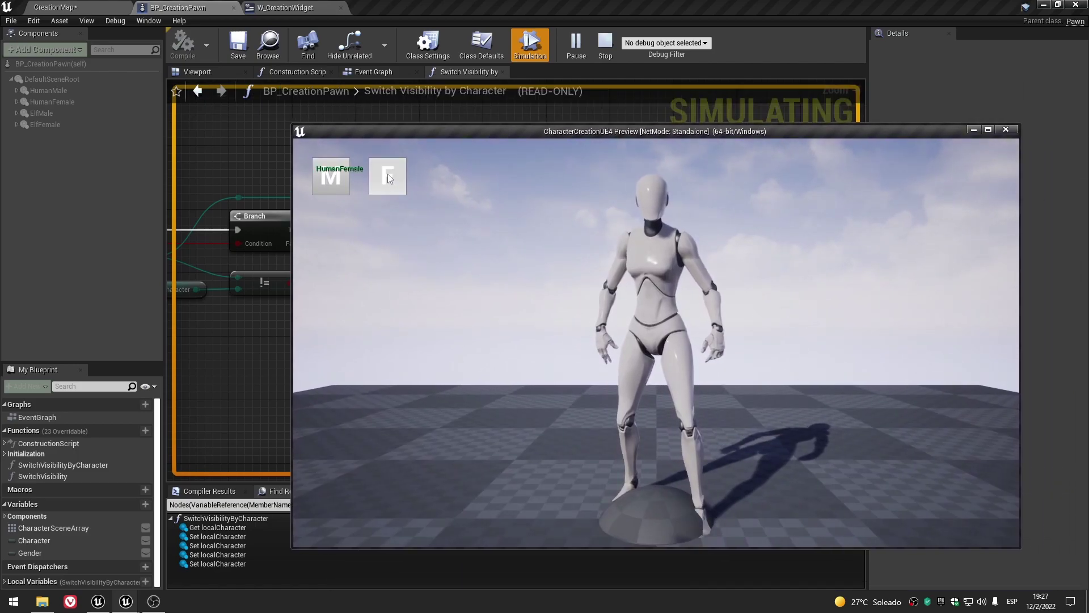
triple_click(388, 176)
click(388, 176)
triple_click(388, 176)
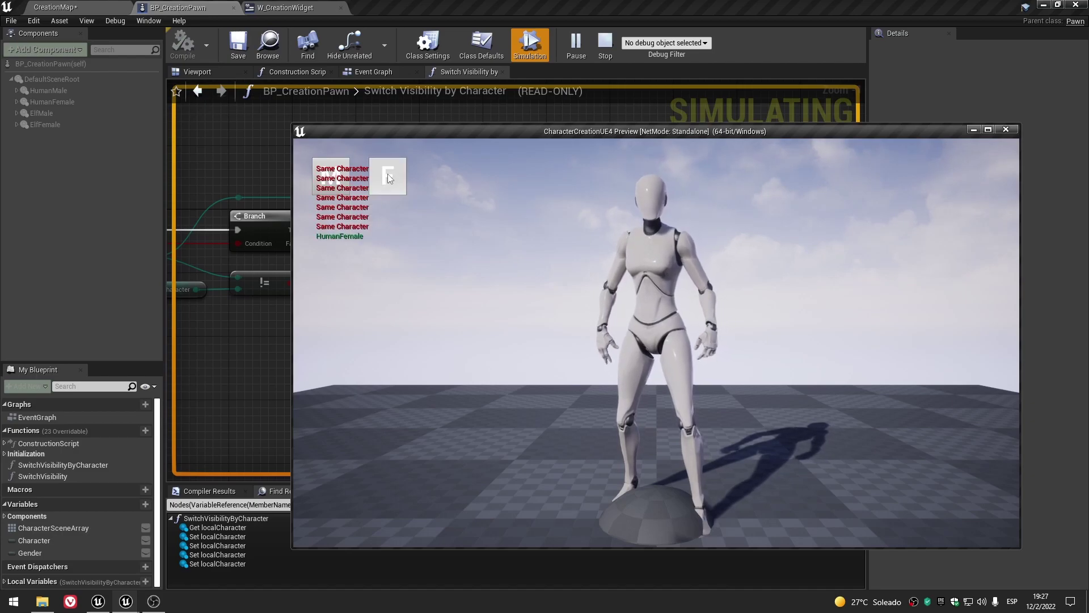
triple_click(388, 176)
triple_click(388, 175)
click(388, 176)
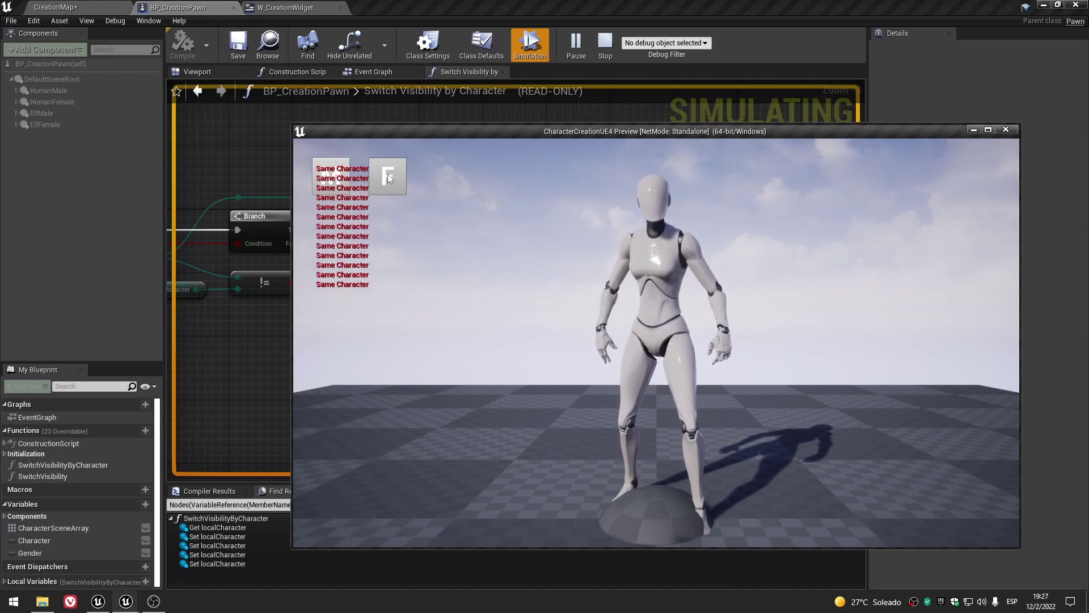
click(338, 178)
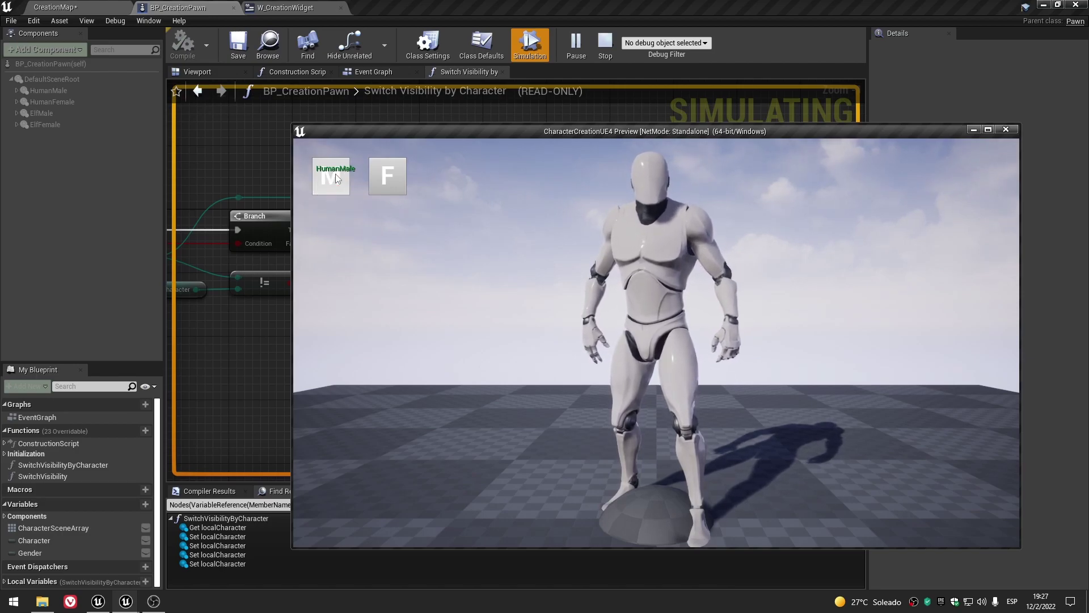
double_click(337, 178)
double_click(338, 178)
double_click(338, 178)
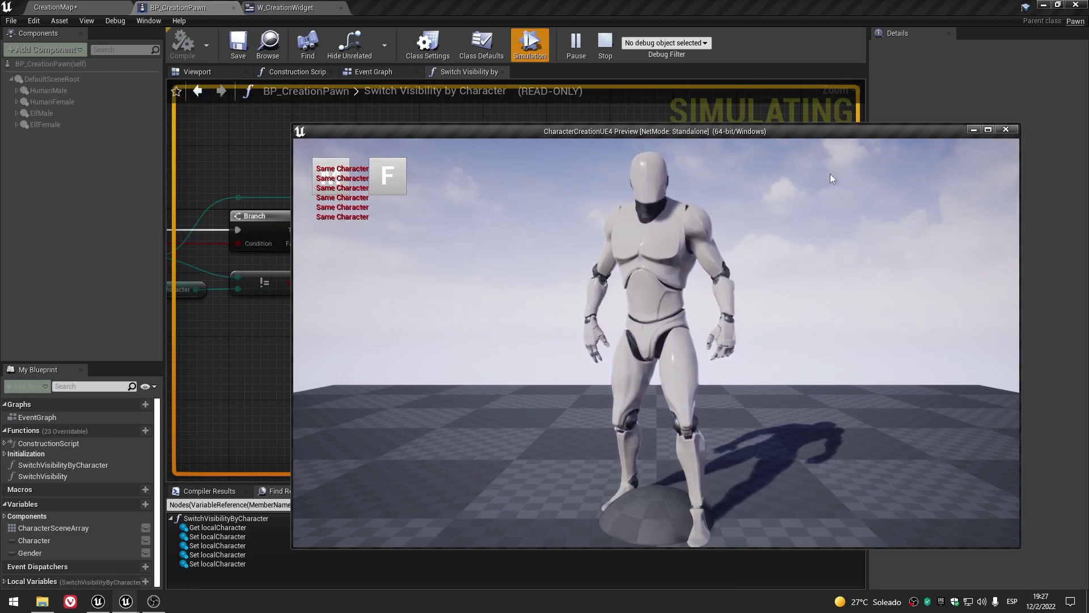
click(1012, 132)
scroll(360, 328, down, 1)
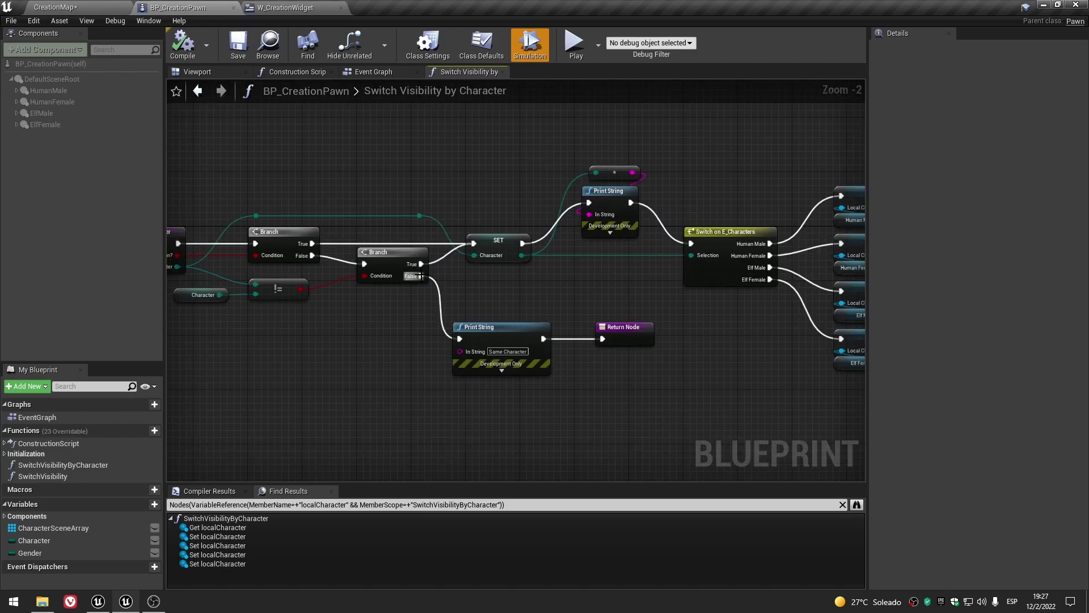
Step: Delete both Print String debug nodes, wiring Branch False to Return Node and SET to the Switch
mouse_move(420, 277)
mouse_down()
mouse_move(601, 340)
mouse_move(499, 322)
mouse_up()
click(511, 334)
key(Delete)
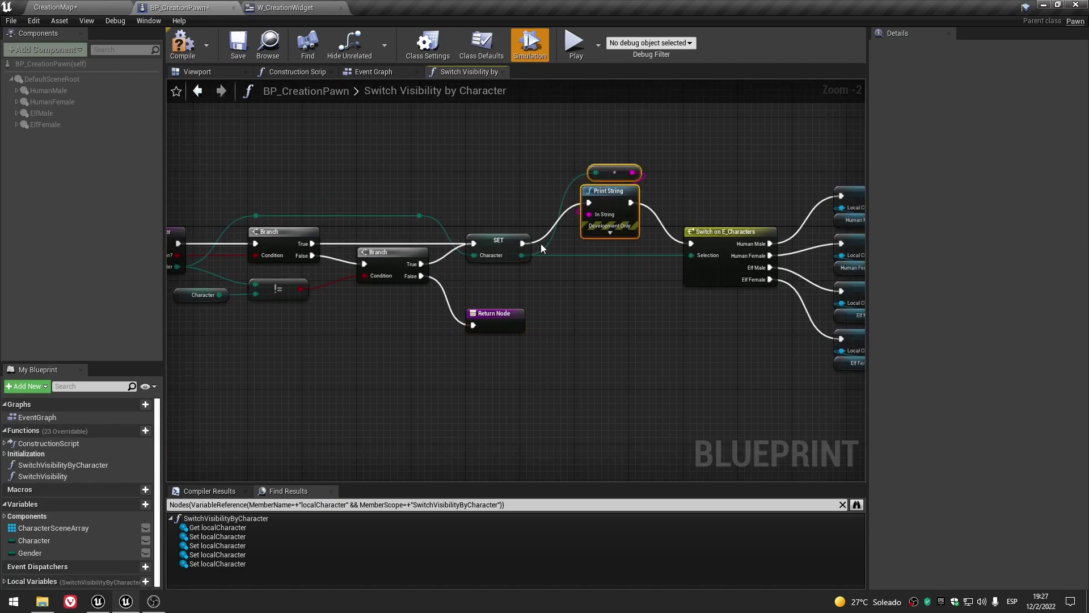
key(Delete)
drag(523, 243, 692, 243)
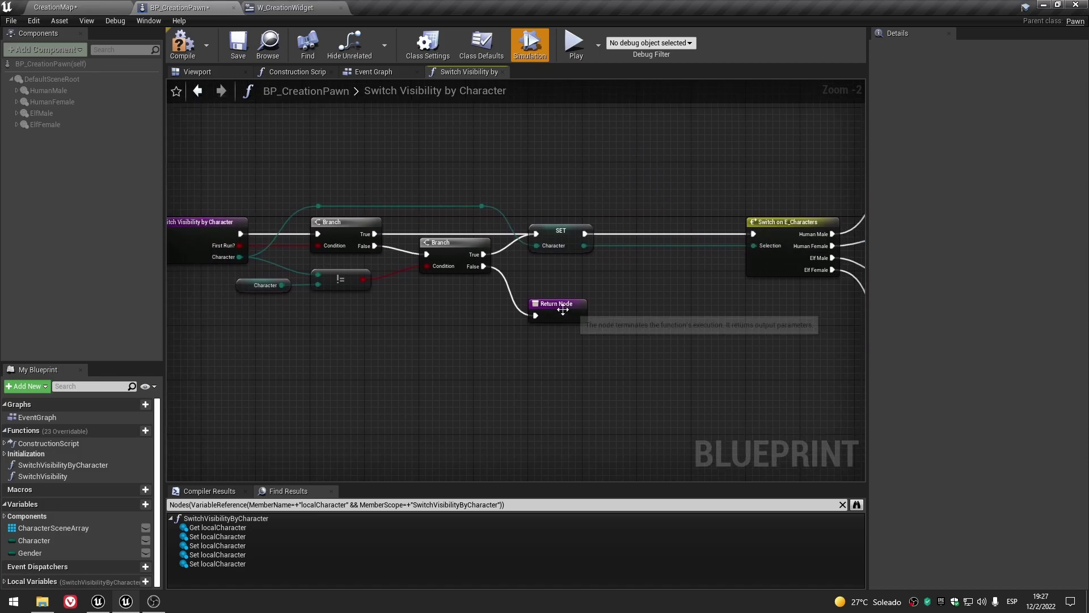
Step: Move the Return Node up beside the second Branch
click(560, 280)
right_drag(488, 323, 191, 359)
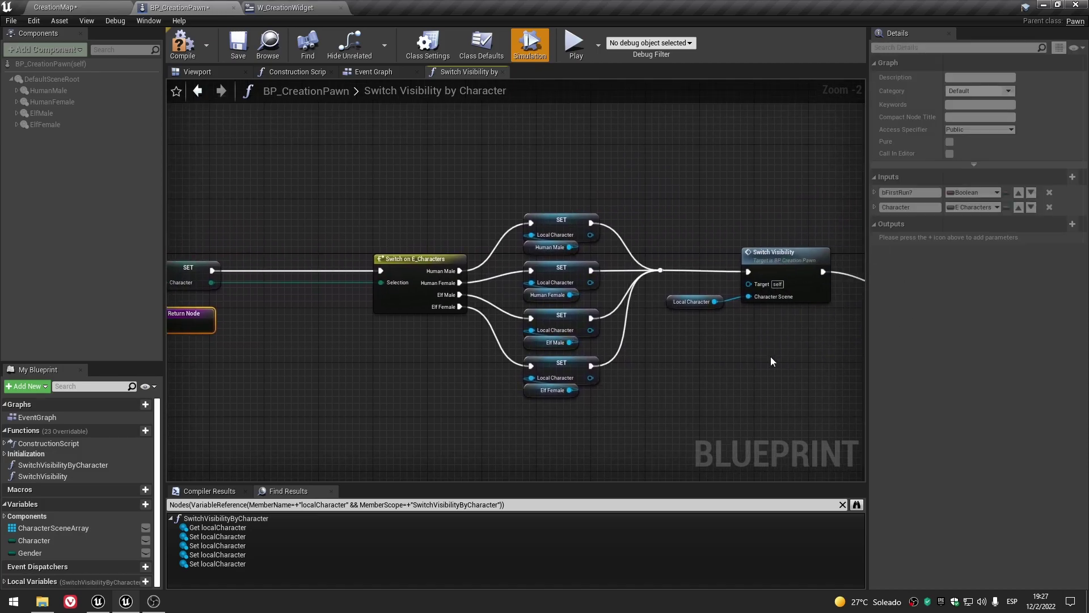
scroll(771, 361, down, 3)
scroll(377, 375, up, 3)
right_drag(378, 376, 538, 363)
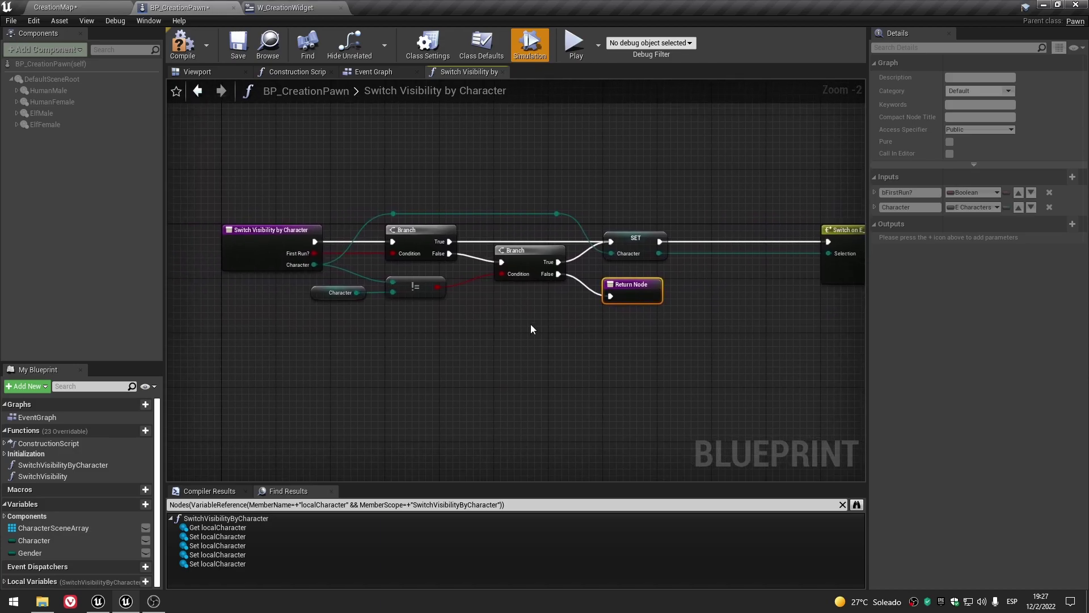
scroll(530, 325, up, 2)
scroll(532, 326, down, 2)
mouse_move(532, 326)
right_down()
mouse_move(585, 358)
mouse_move(544, 263)
right_up()
scroll(544, 263, up, 3)
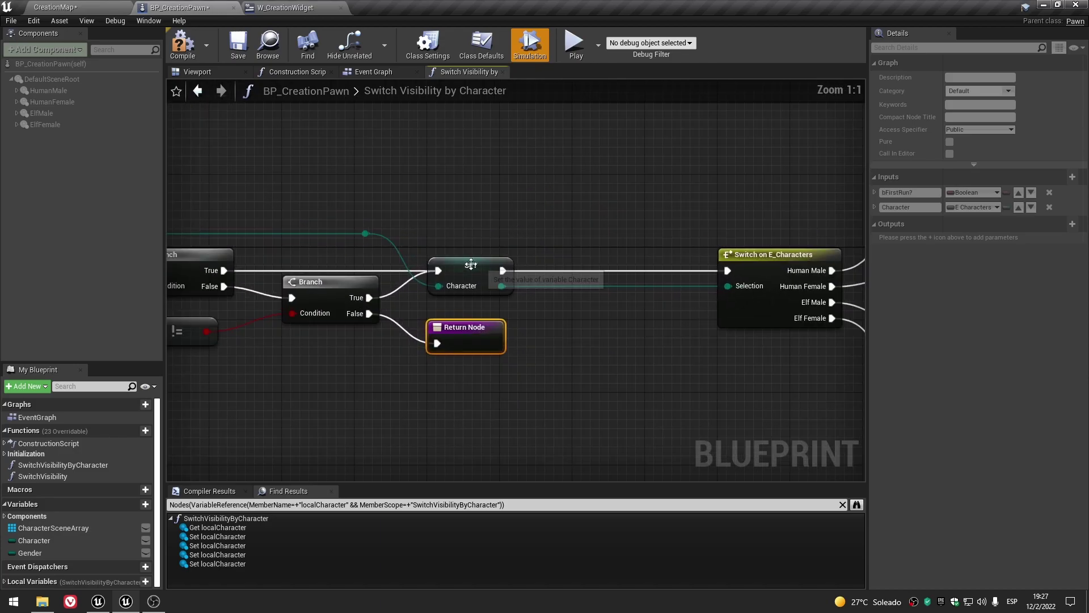
scroll(564, 168, down, 5)
Step: Reposition the Switch on E_Characters and its four SET nodes, then compile the blueprint
click(594, 168)
right_drag(594, 168, 523, 170)
drag(766, 187, 367, 294)
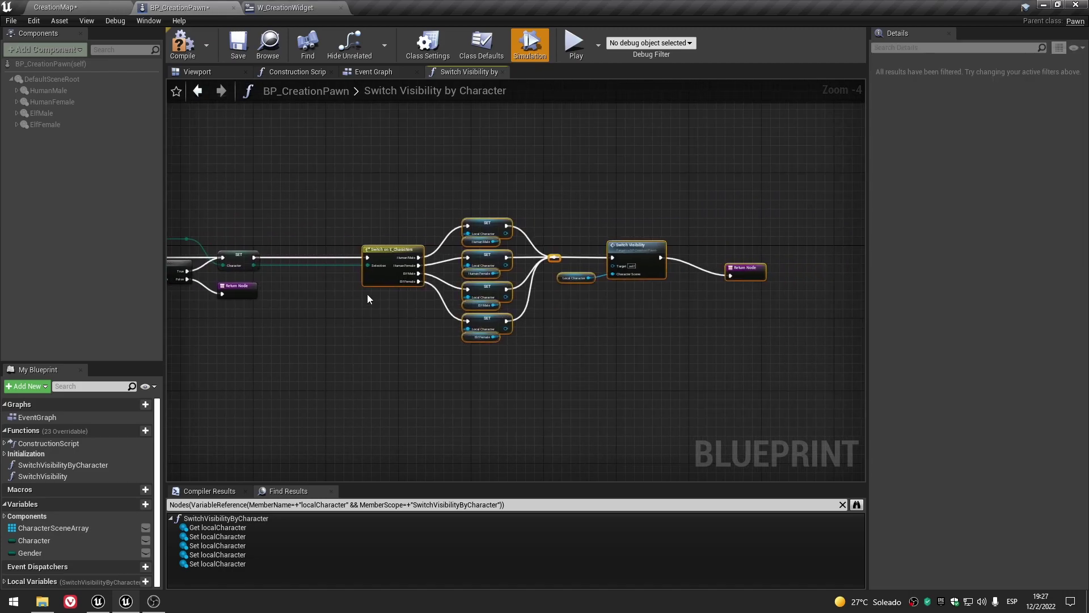
scroll(556, 316, up, 5)
key(ctrl+z)
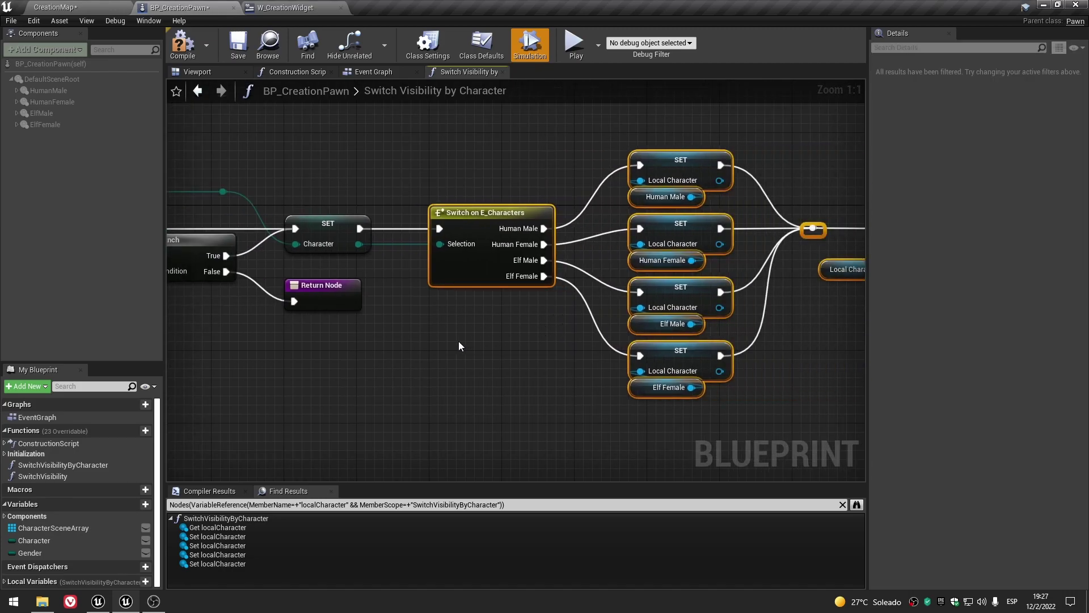
click(461, 346)
scroll(462, 346, down, 1)
mouse_move(462, 346)
right_down()
mouse_move(269, 347)
mouse_move(486, 327)
right_up()
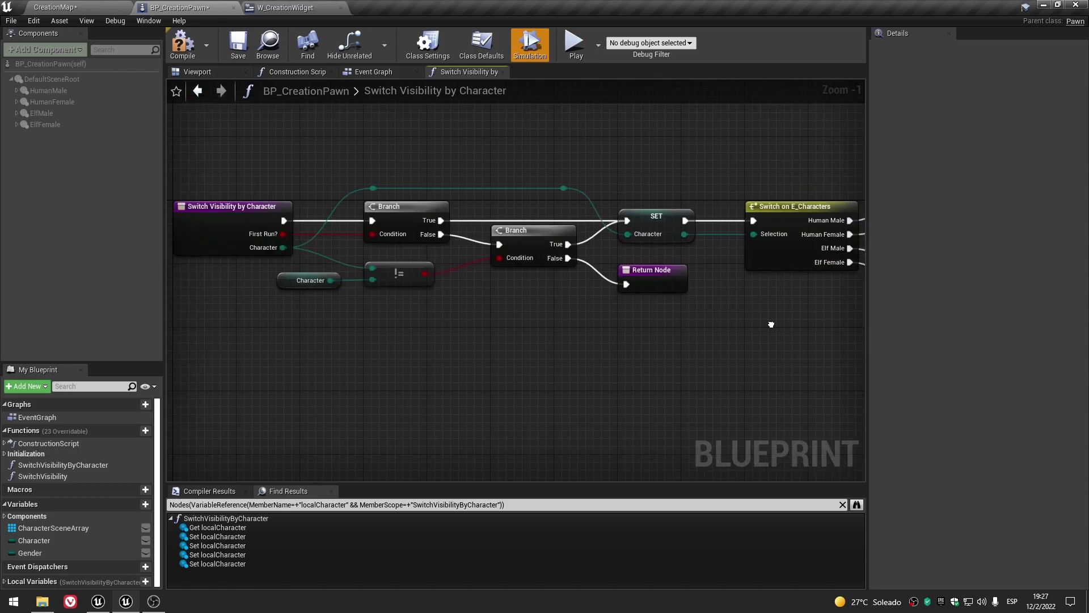
click(193, 58)
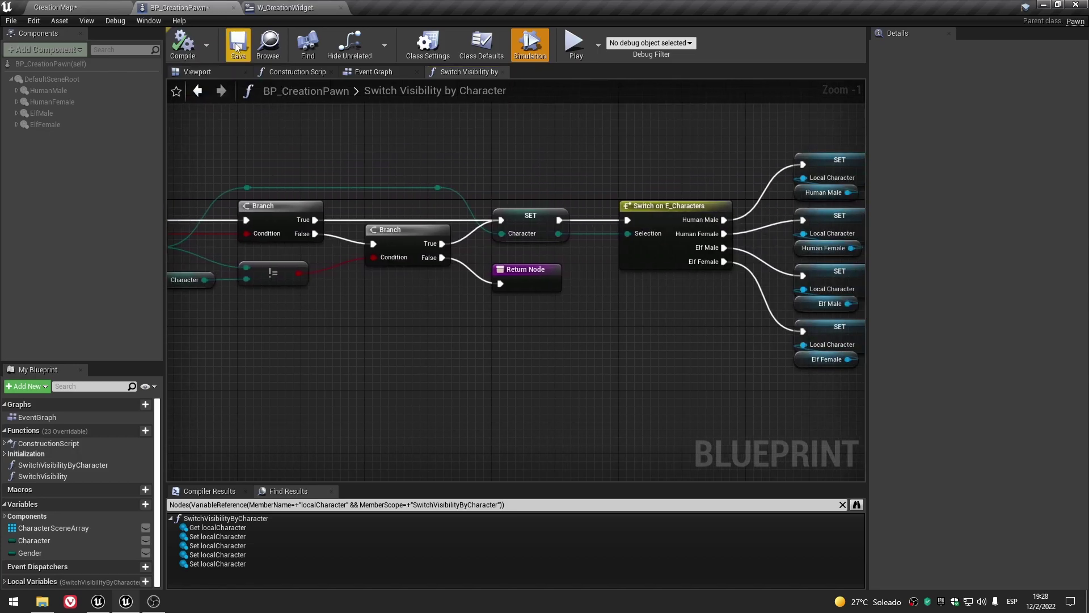
Step: Show W_CreationWidget's Designer and collapse Button_Female in the widget hierarchy
click(292, 7)
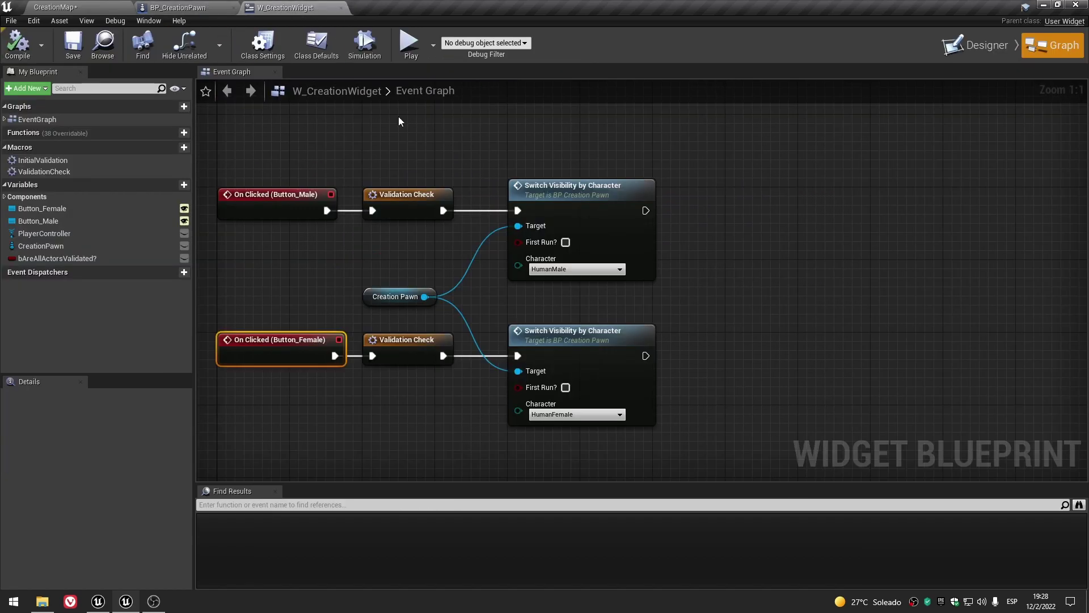
click(998, 54)
scroll(290, 144, up, 5)
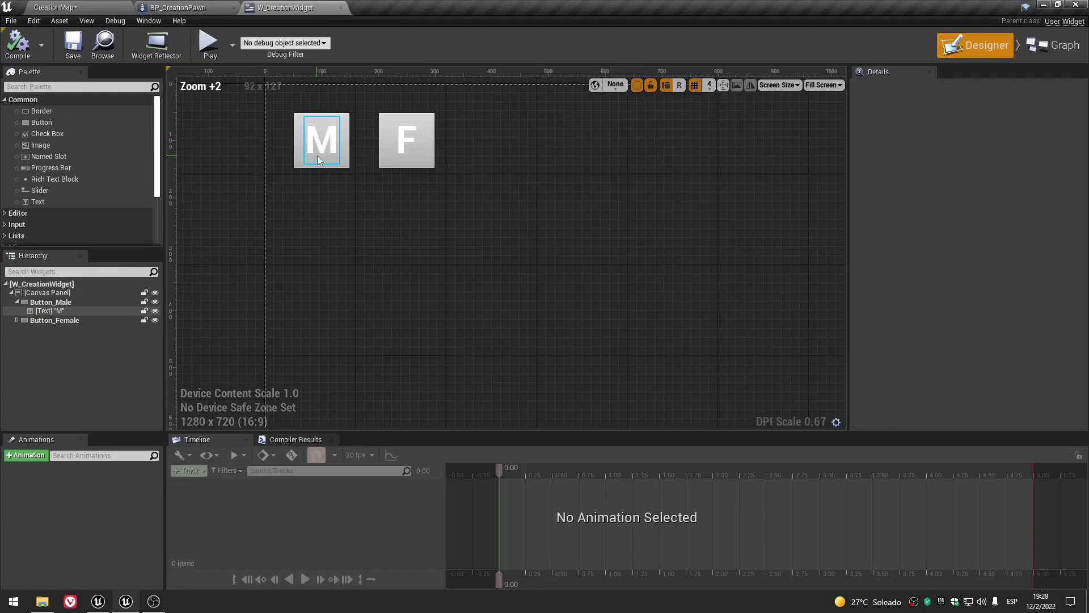
click(55, 380)
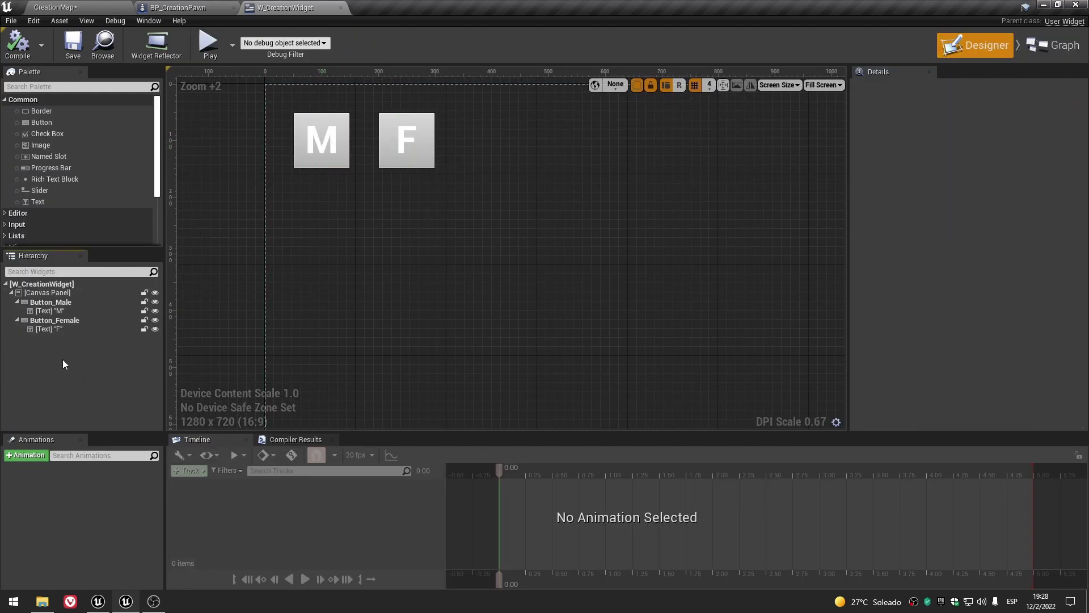
click(17, 320)
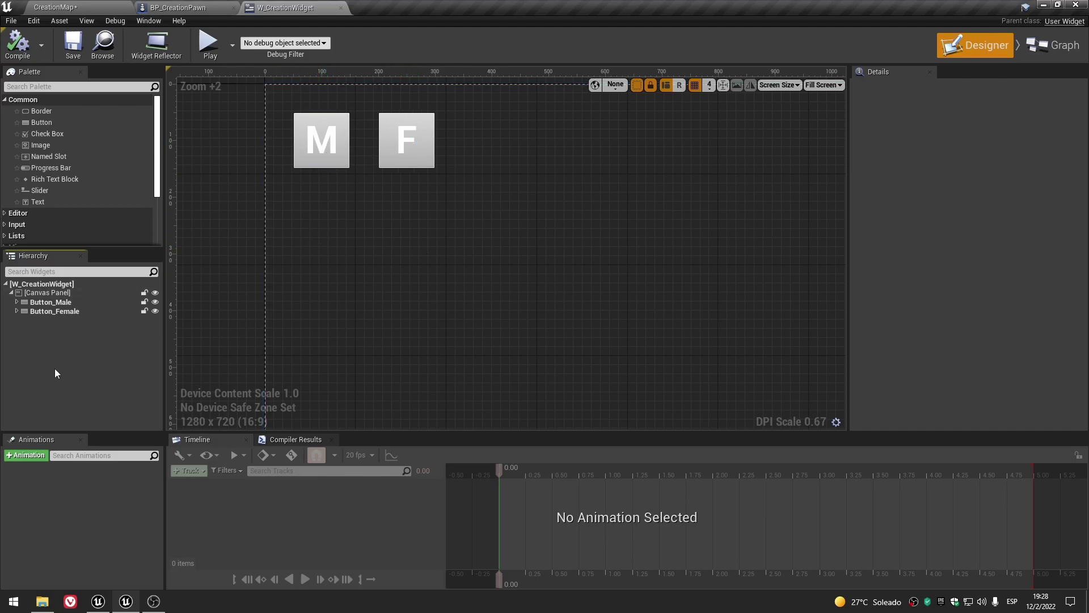
Step: Duplicate Button_Female twice to create Button_Human and Button_Elf
right_click(59, 312)
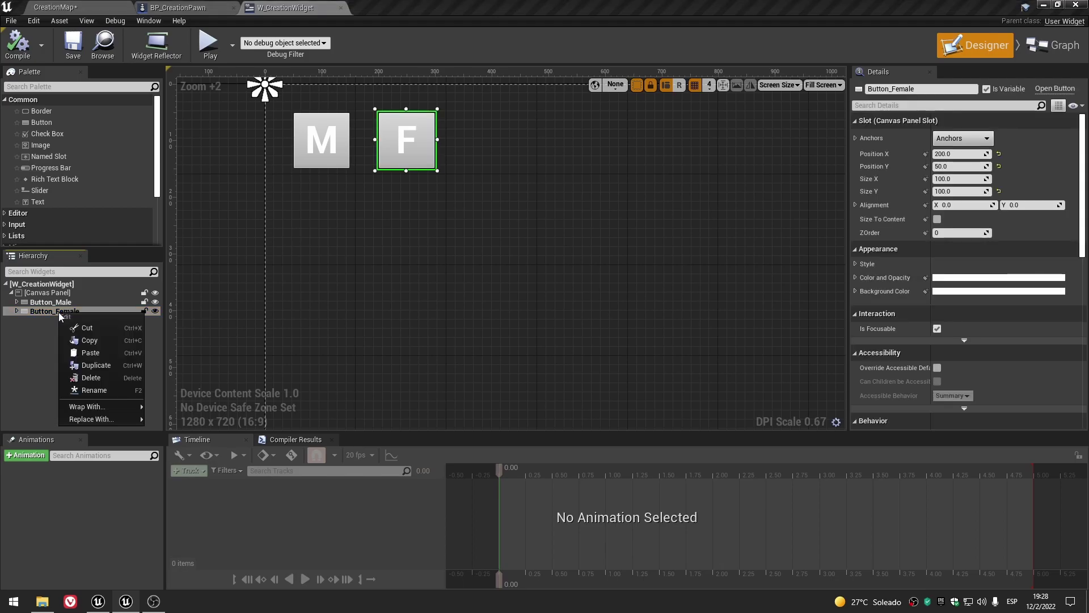
click(92, 361)
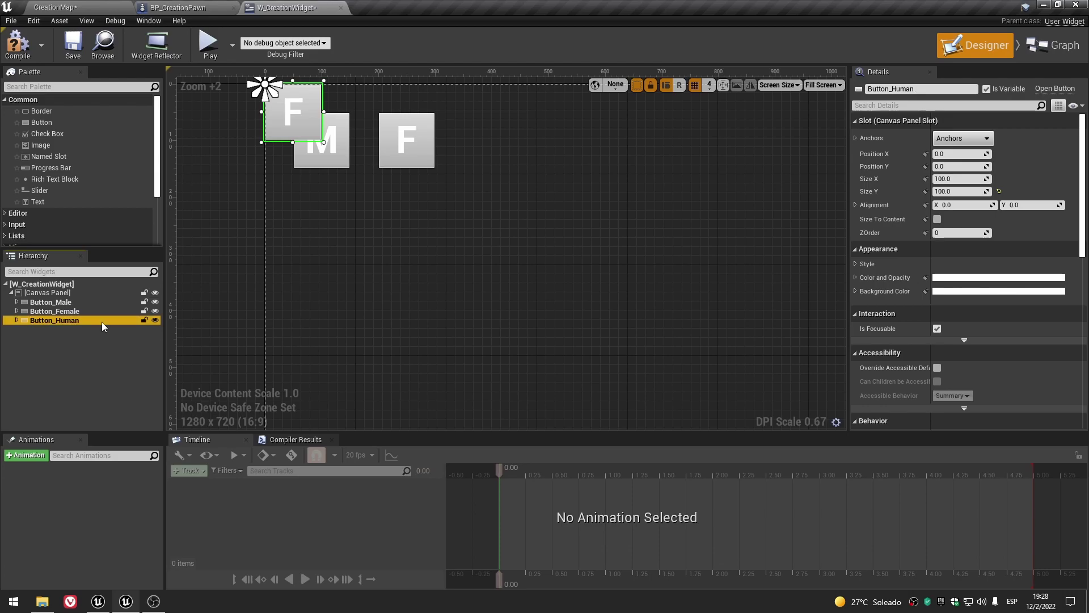
right_click(102, 326)
click(127, 381)
text(Button_Elf)
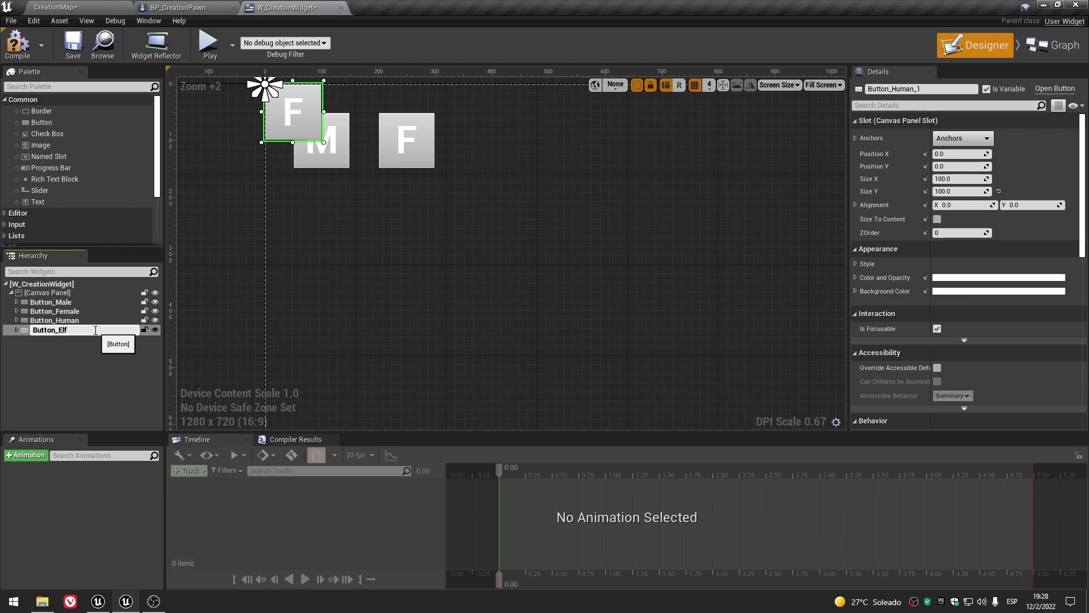
Step: Undo the stray F label move and drag Button_Elf lower on the canvas
click(48, 320)
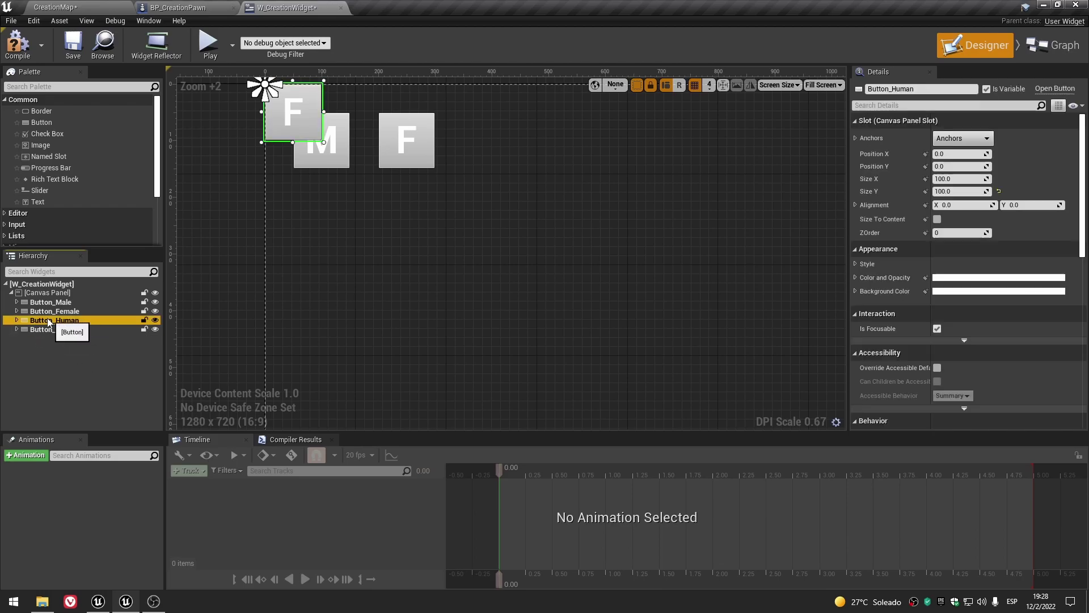
drag(299, 112, 337, 274)
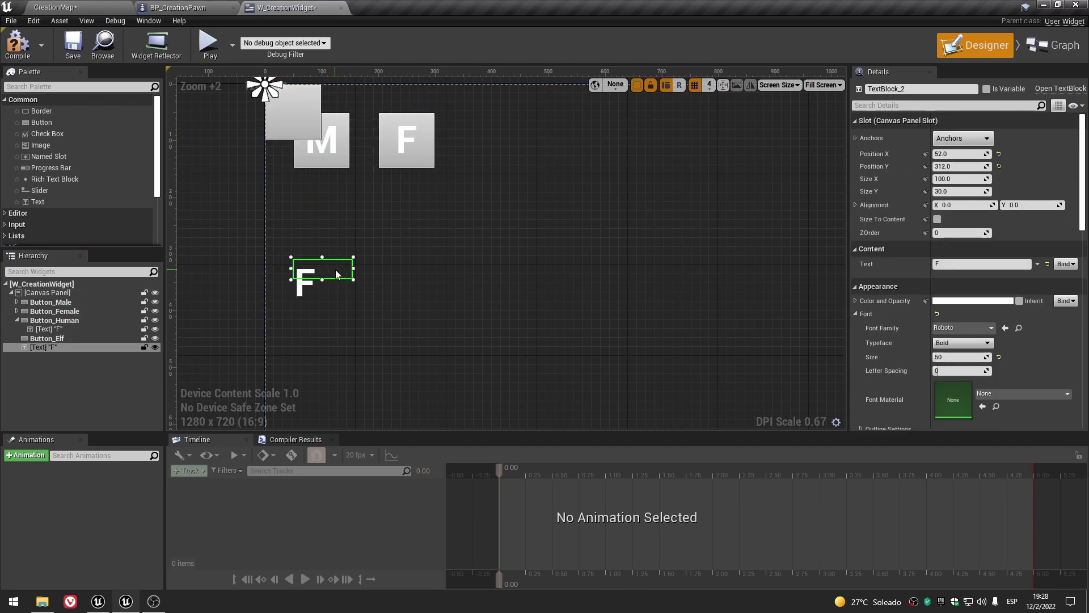
click(34, 21)
click(42, 33)
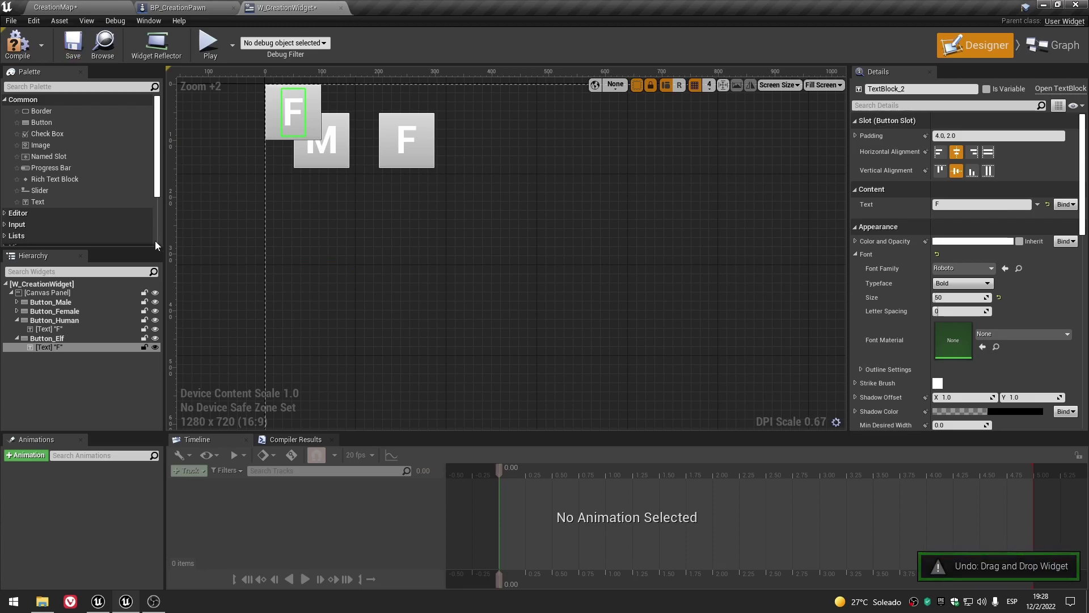
click(67, 338)
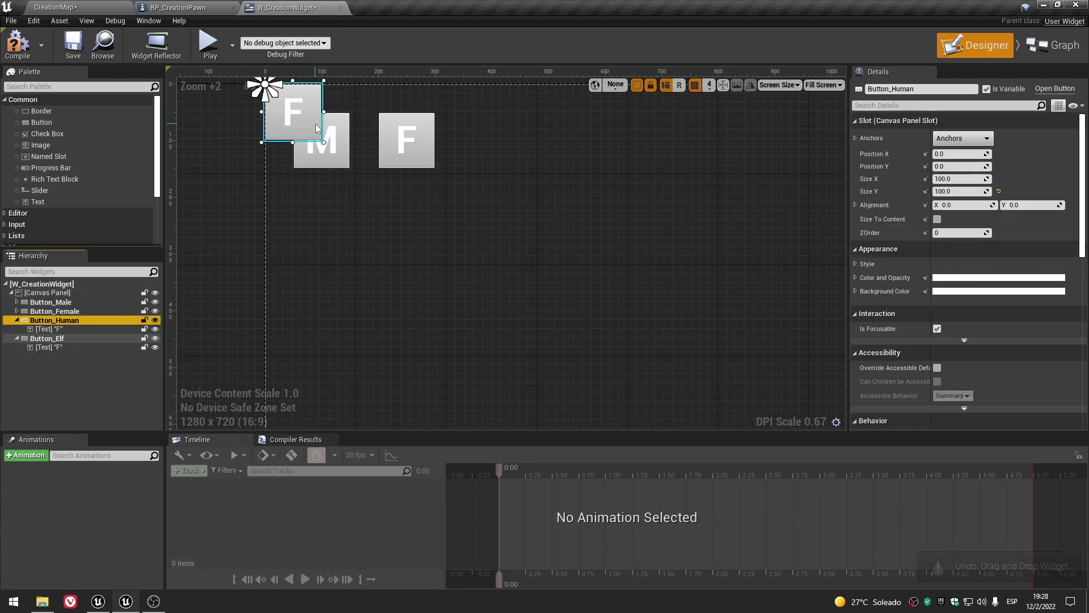
drag(321, 138, 347, 240)
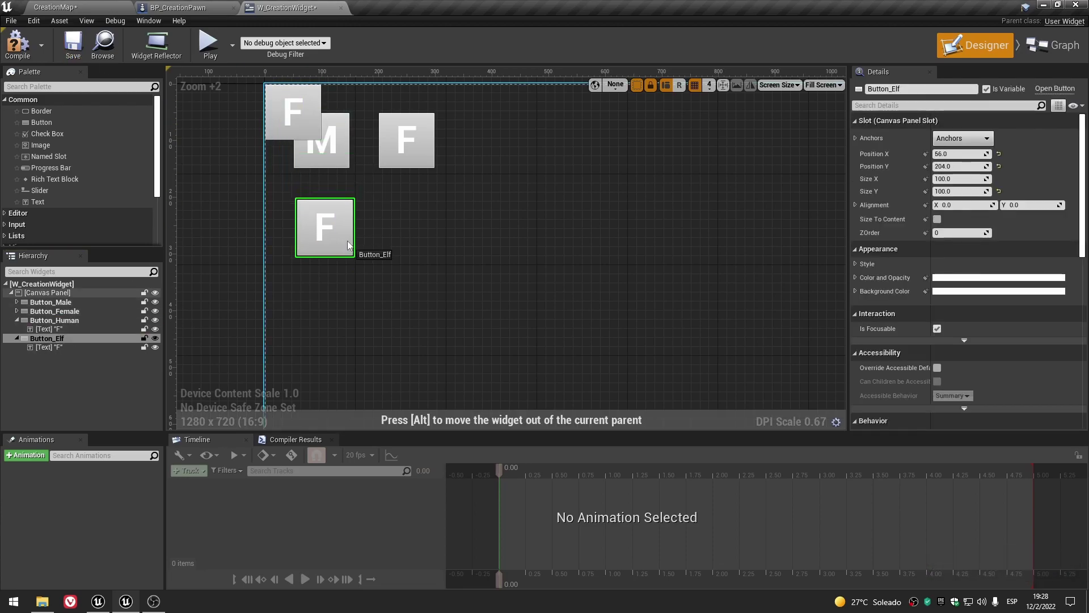
Step: Check where the Human, Elf and Female buttons sit on the canvas
click(67, 322)
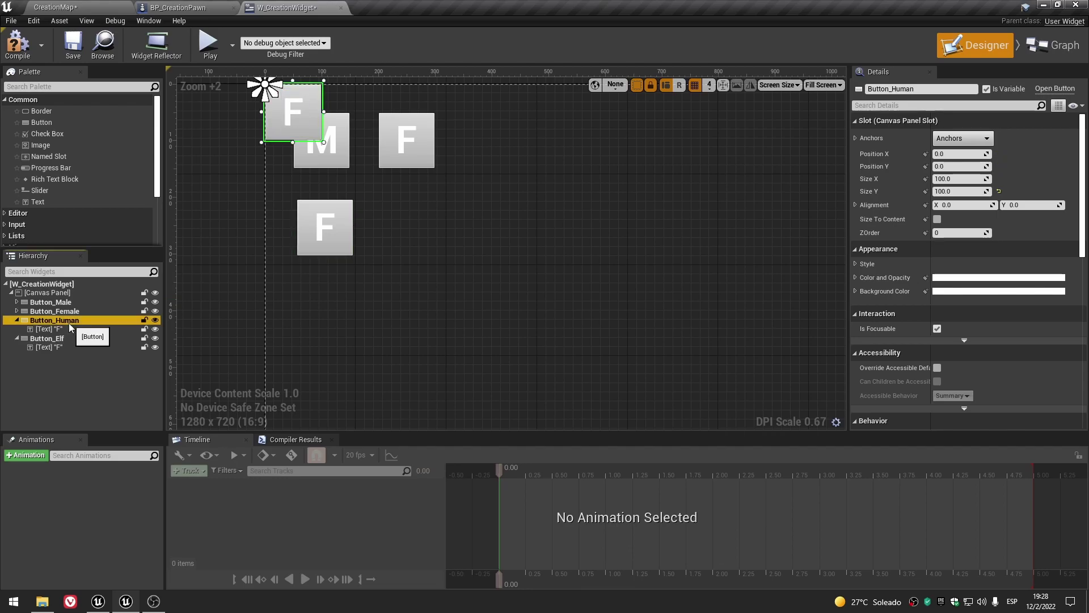
click(72, 328)
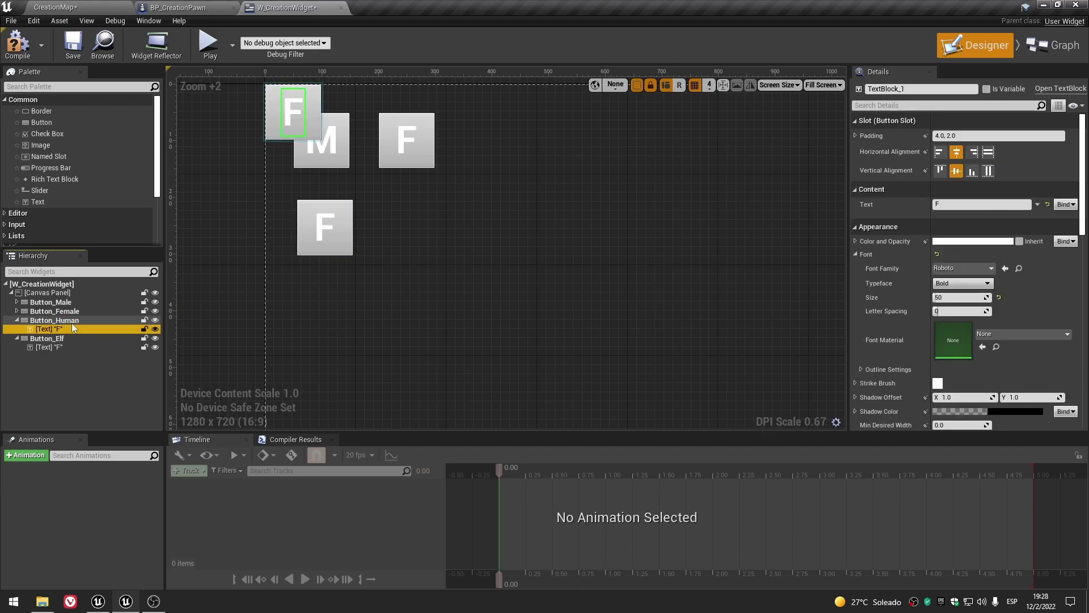
click(87, 322)
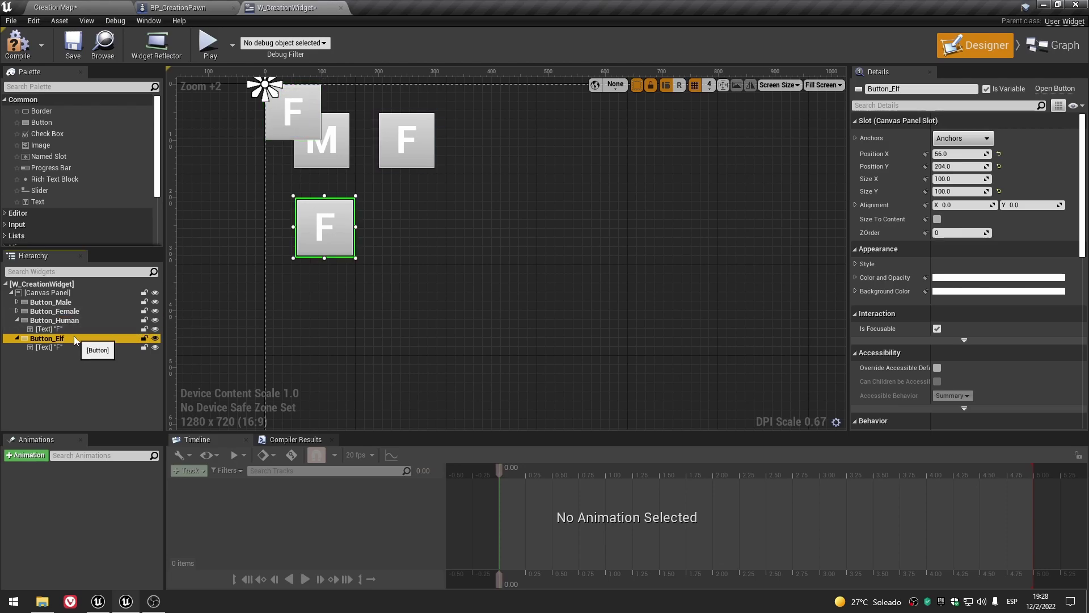
click(68, 323)
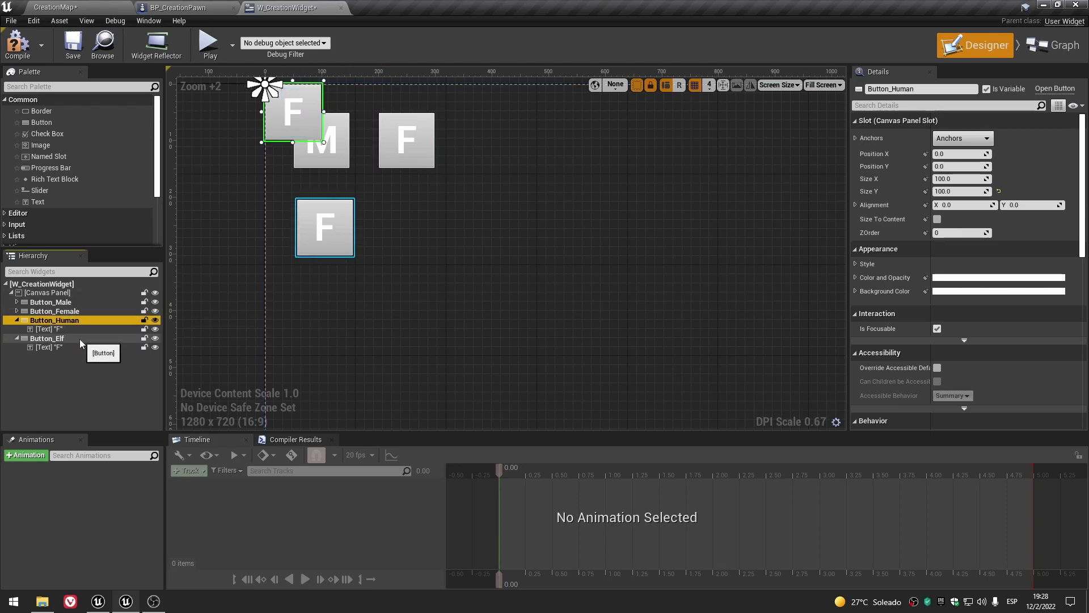
click(79, 339)
click(389, 136)
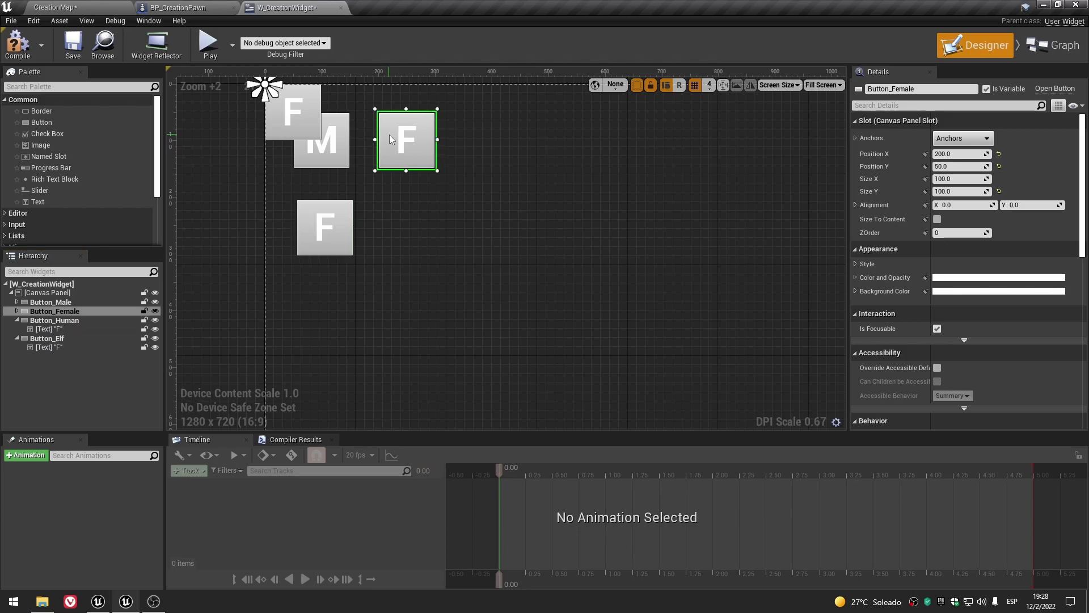
Step: Set Button_Elf's slot position to X 200, Y 200
click(87, 338)
click(959, 154)
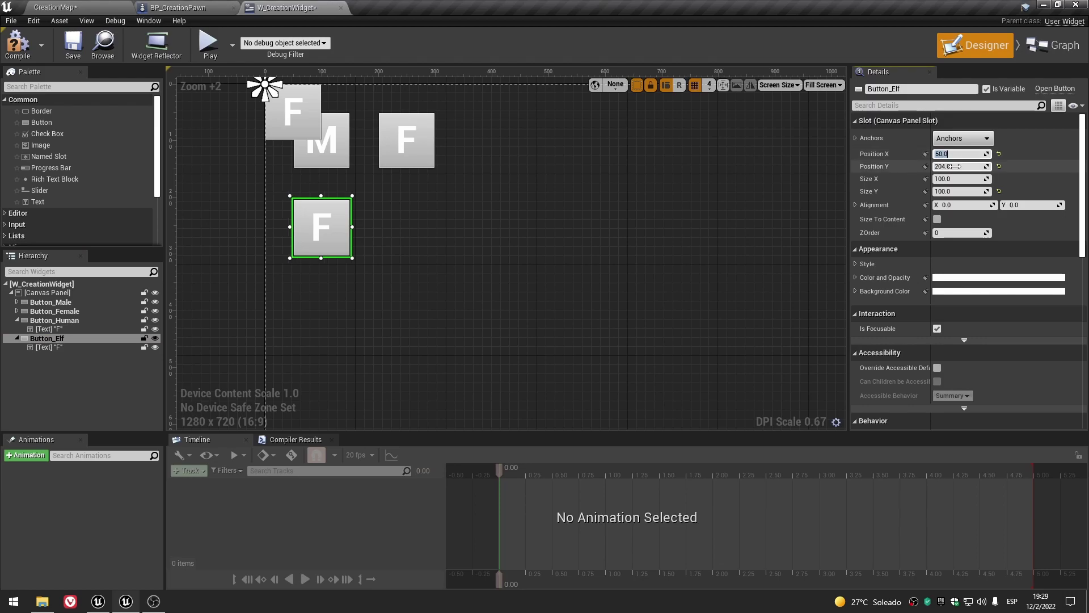
key(Return)
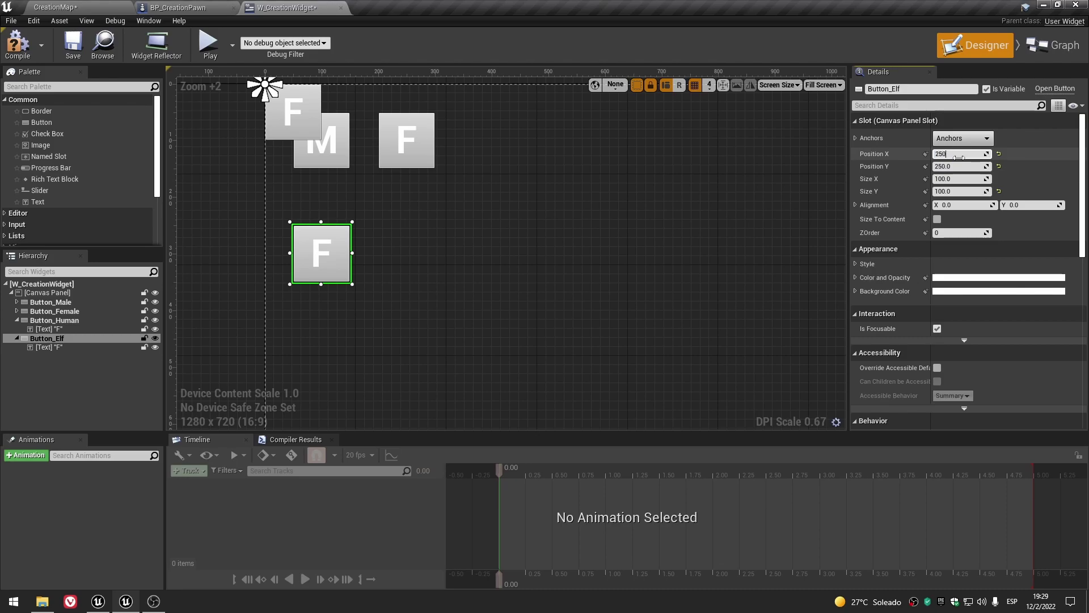
key(Return)
key(Return)
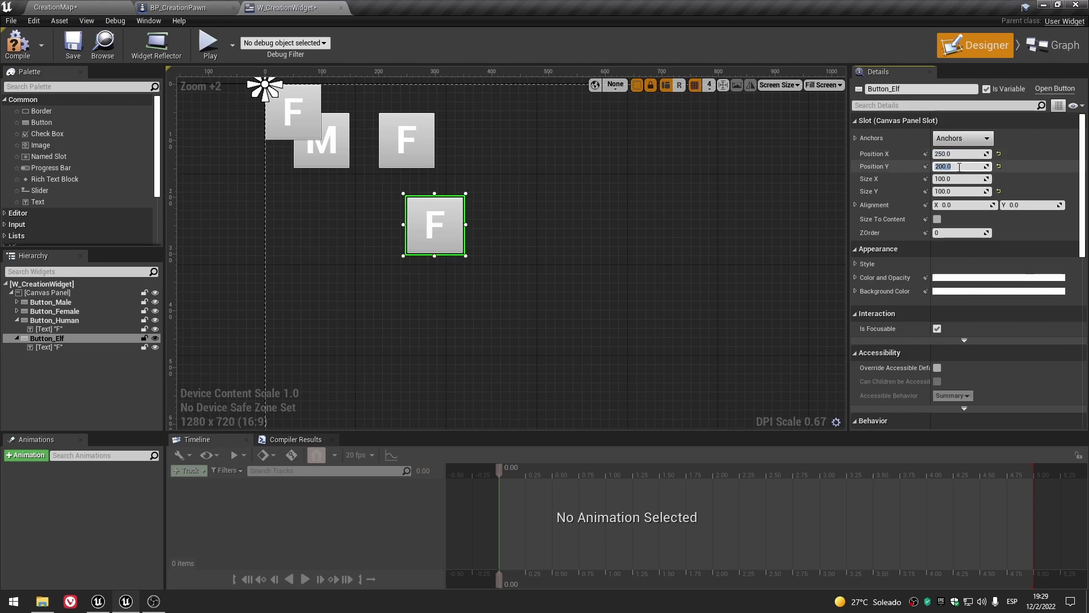
click(79, 313)
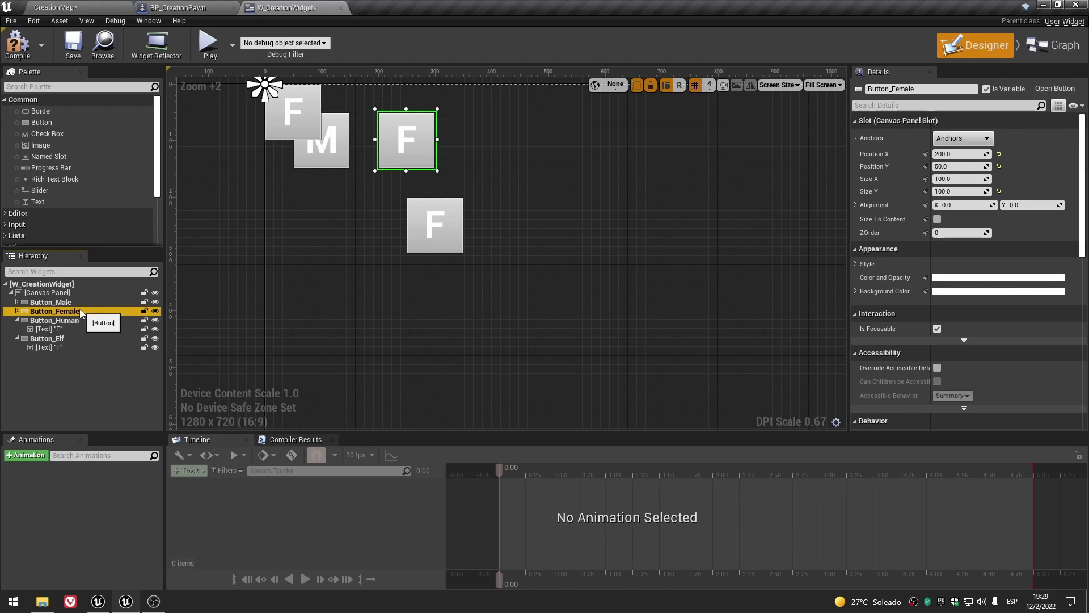
click(65, 339)
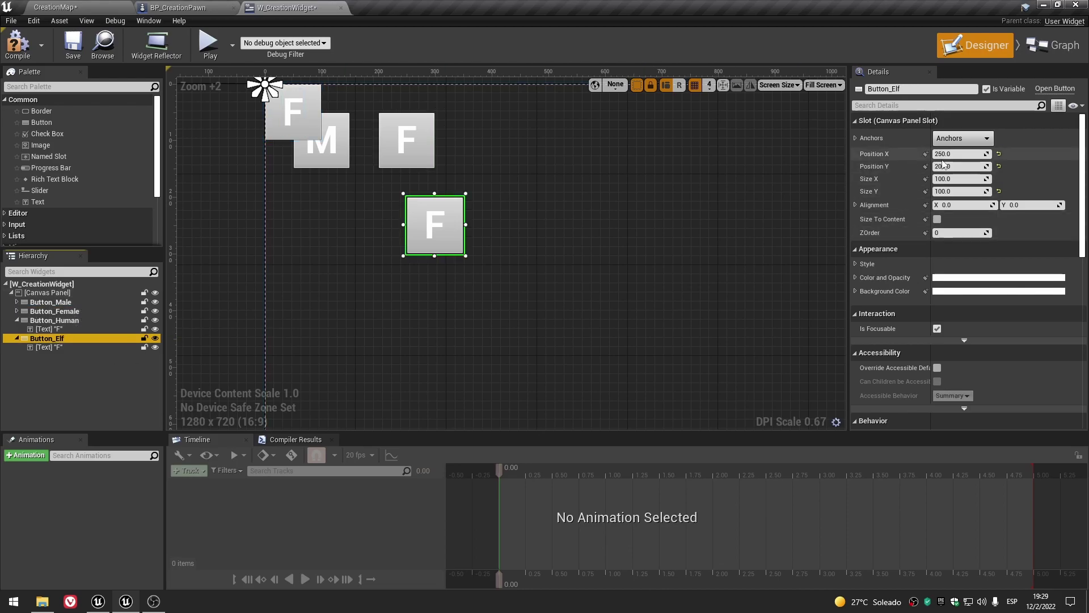
click(964, 154)
key(Return)
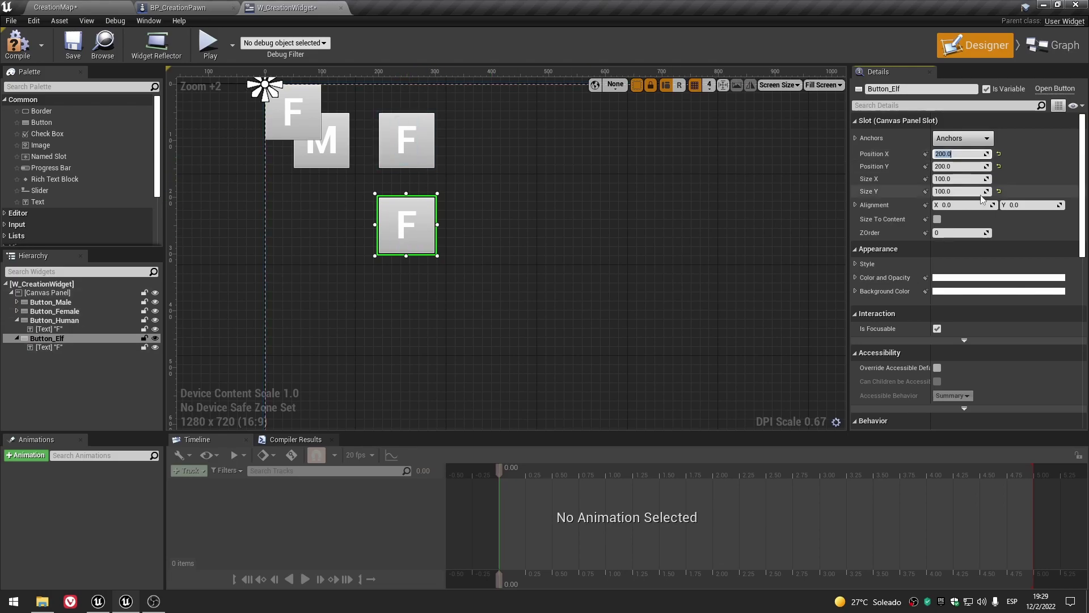
Step: Set Button_Human's slot position to X 50, Y 200
click(67, 320)
click(965, 167)
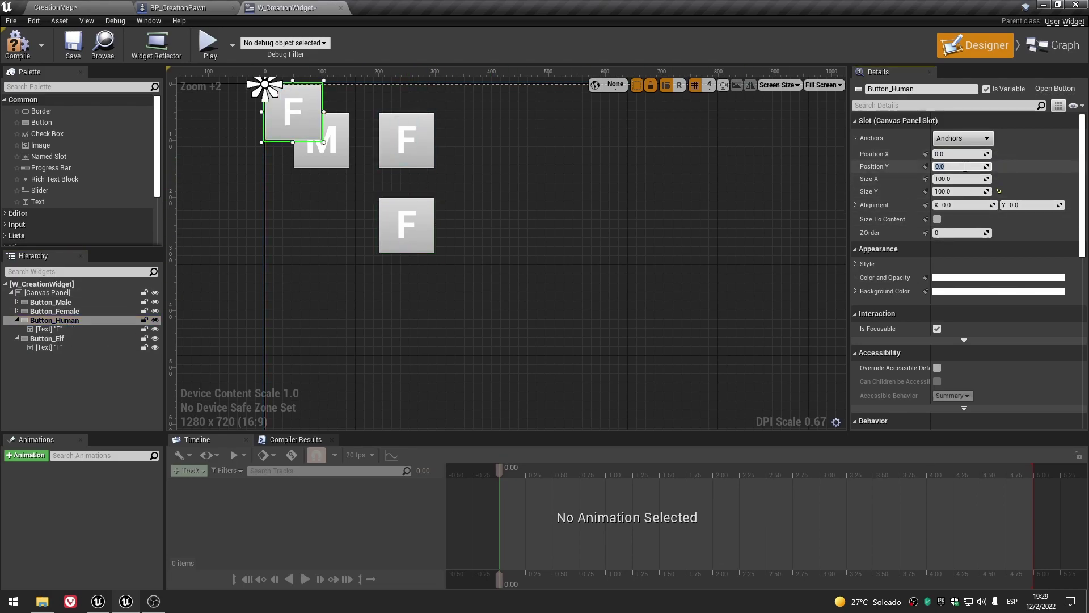
text(00)
key(Return)
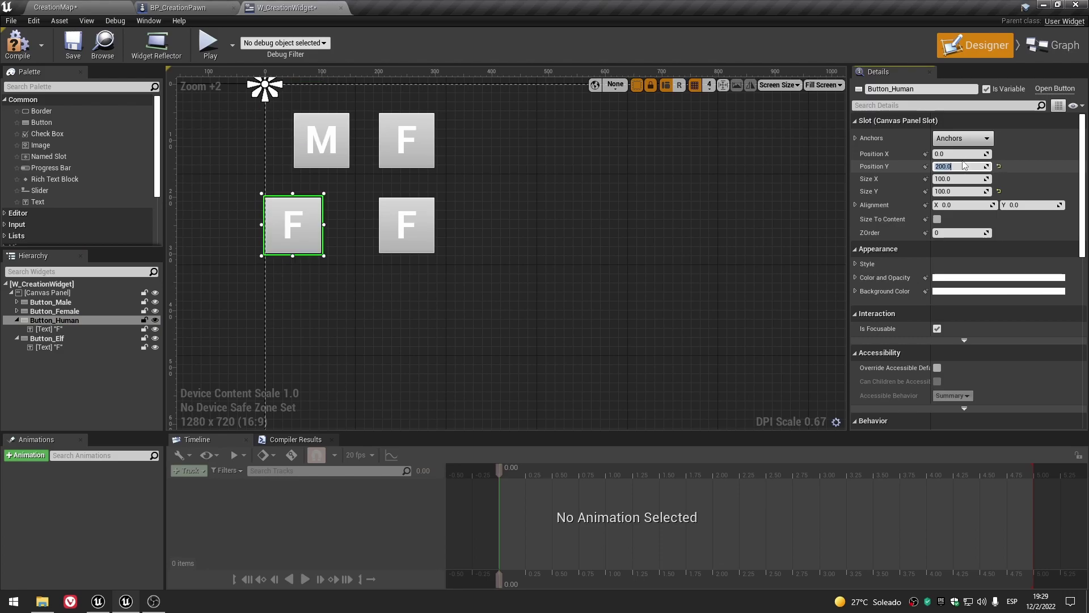
click(959, 154)
text(50)
key(Return)
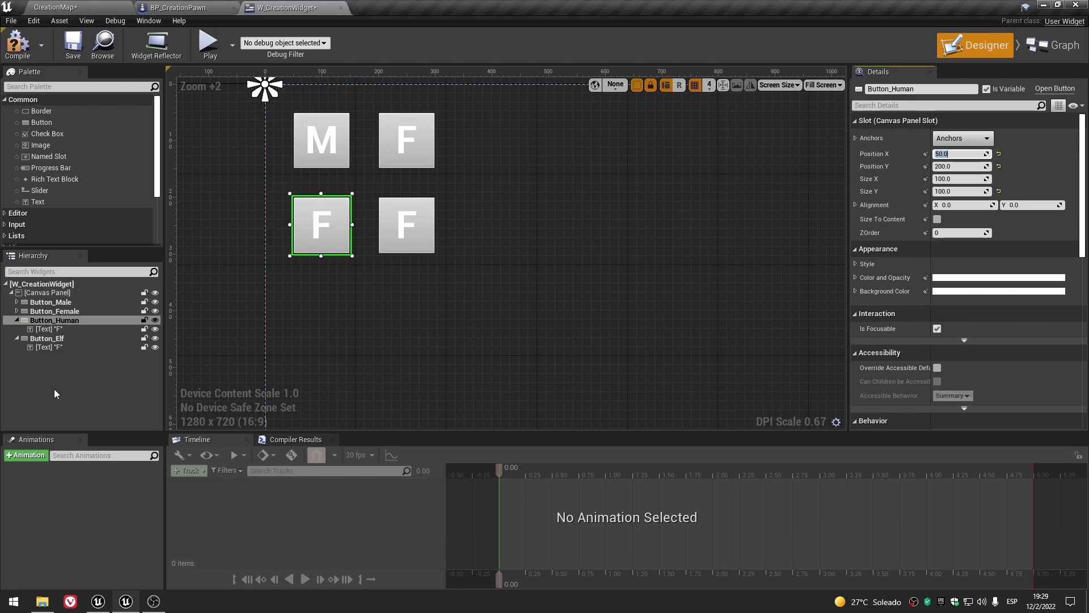
click(54, 392)
click(69, 331)
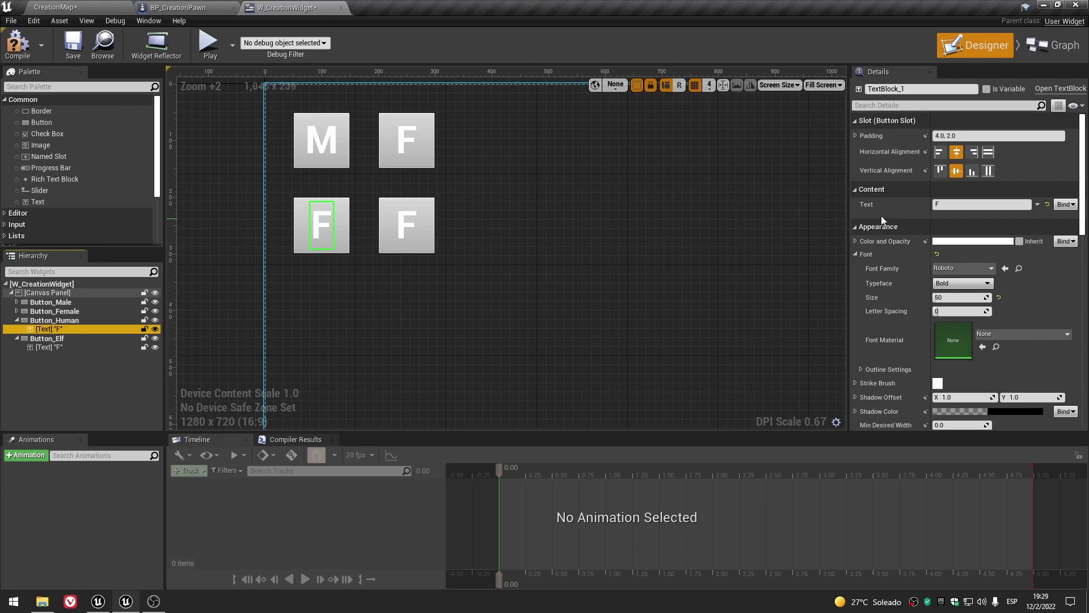
Step: Change the Human button's label to Hu and the Elf button's label to Ef
click(943, 203)
text(Hu)
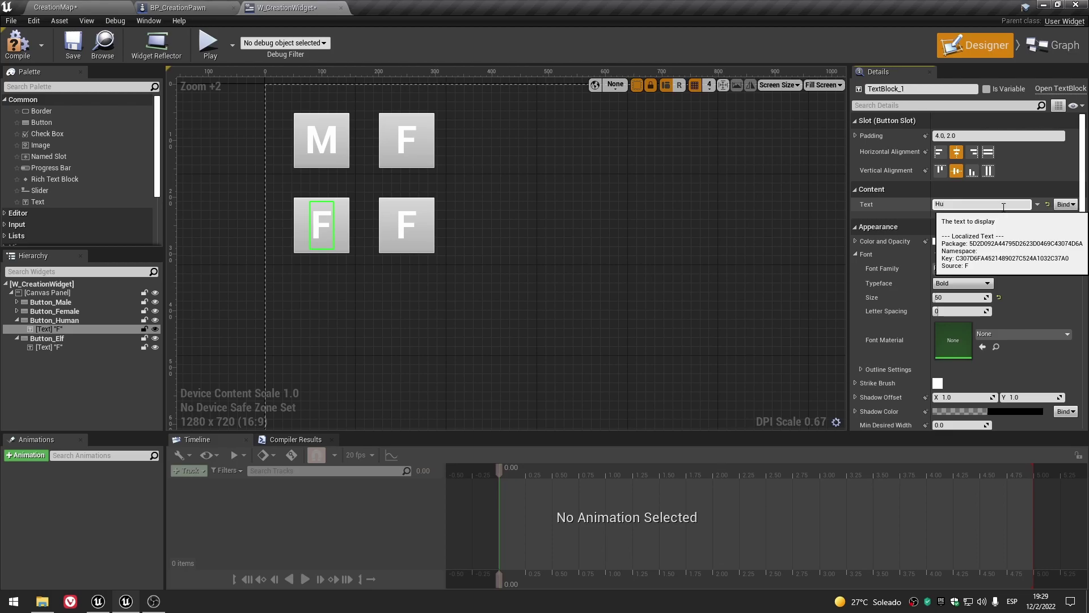
key(Return)
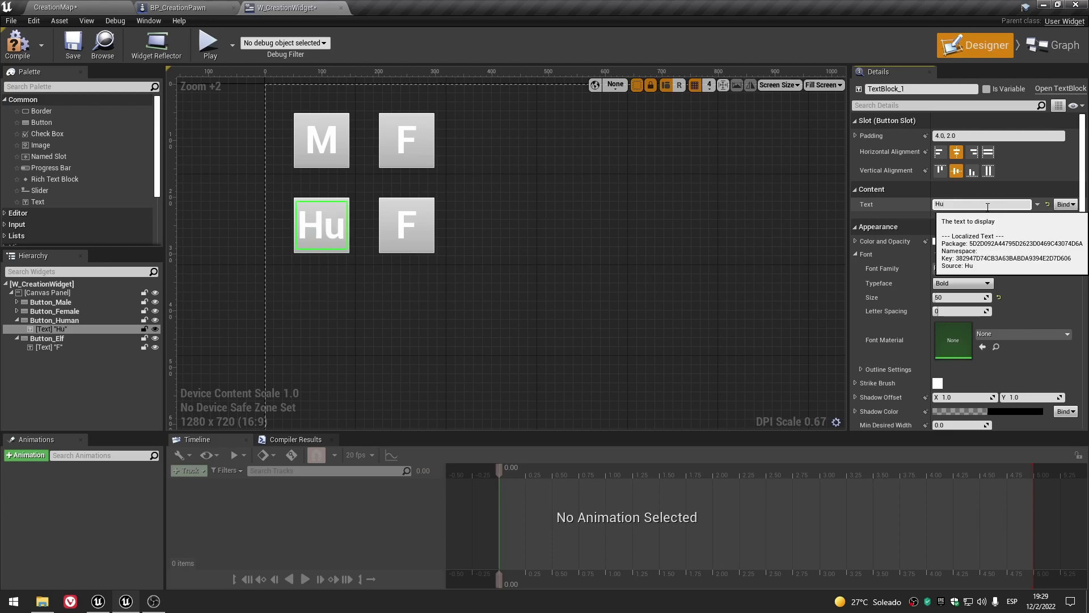
click(56, 347)
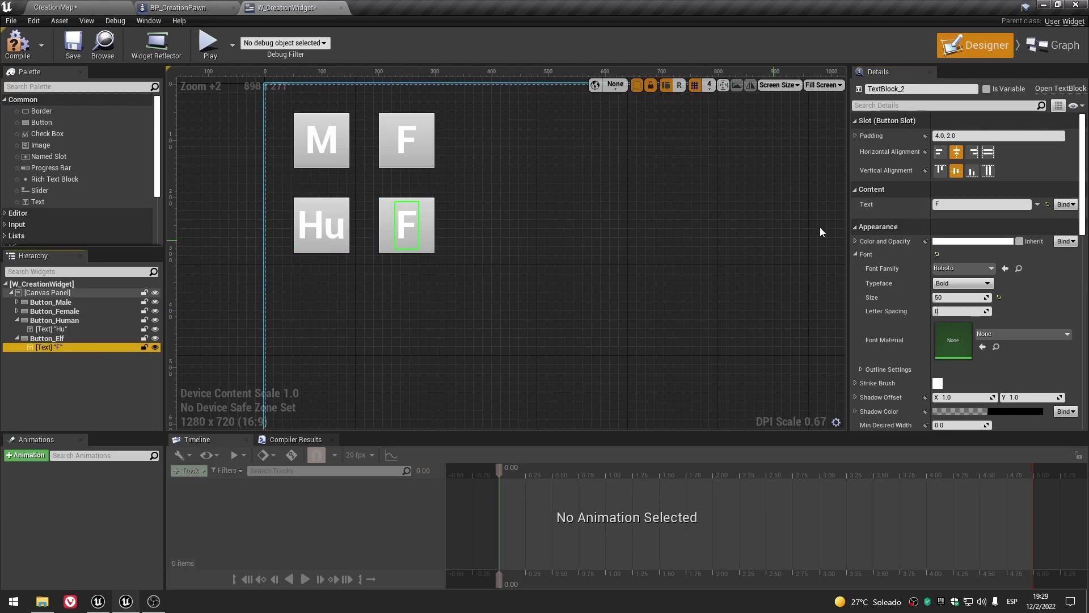
click(951, 204)
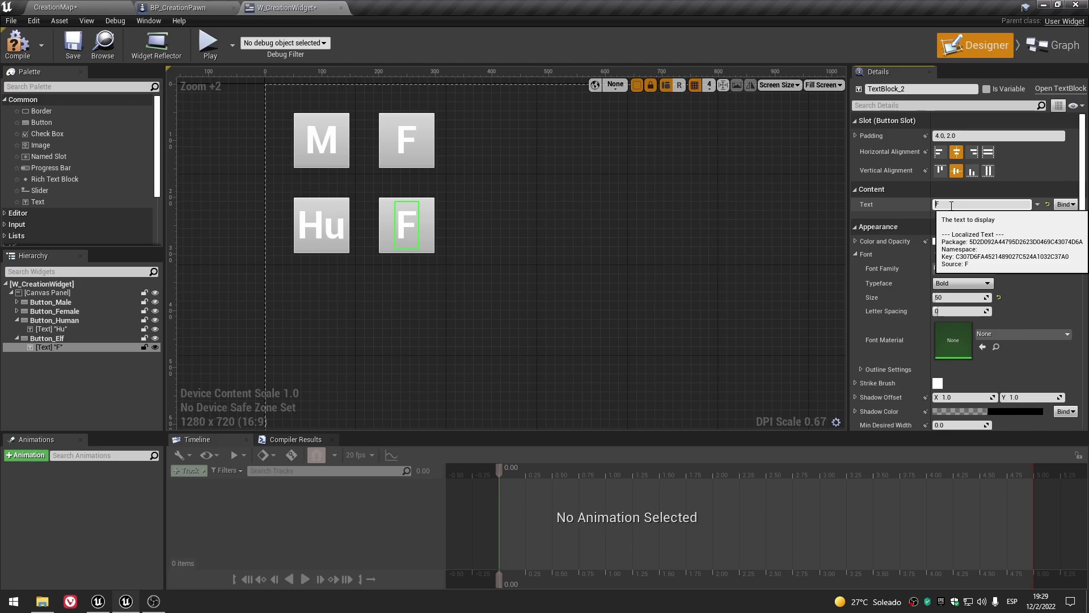
text(f)
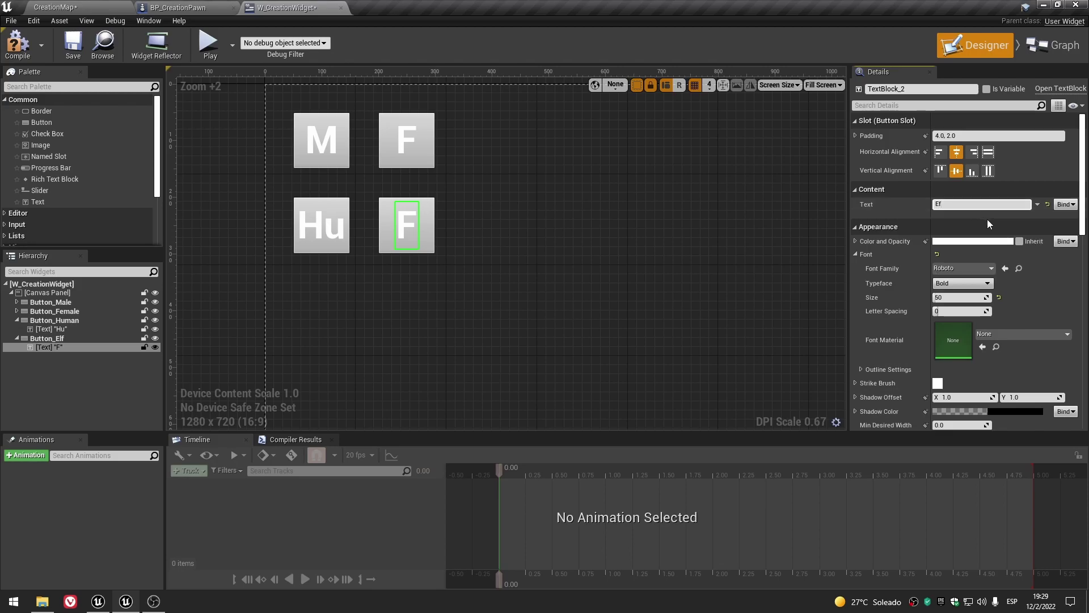
Step: Review the M, F, Hu and Ef labels on the canvas
click(83, 383)
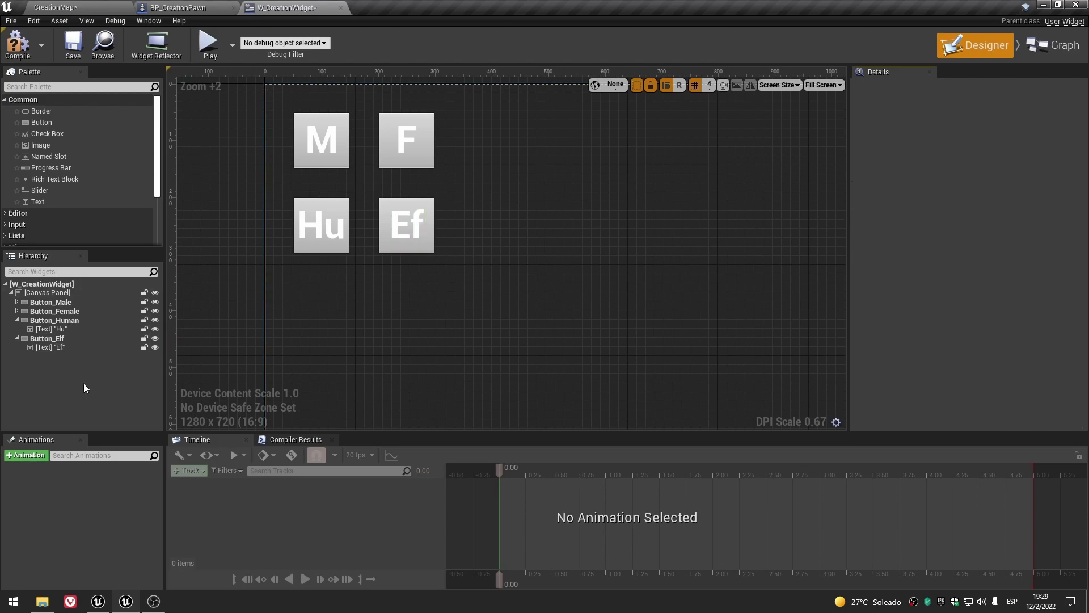
click(334, 145)
click(396, 144)
click(328, 208)
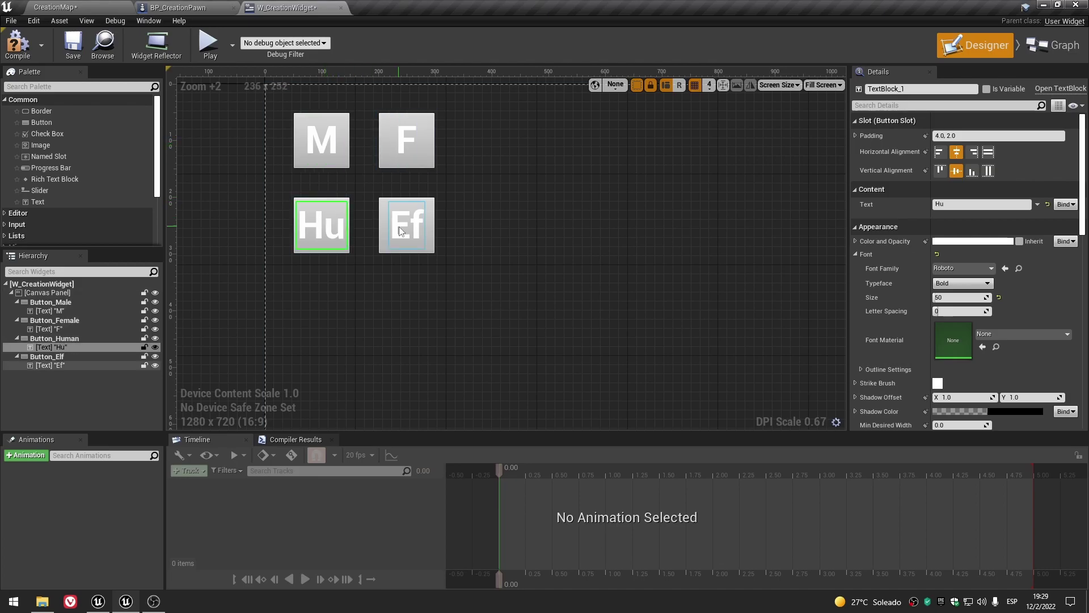
click(403, 228)
click(53, 388)
Step: Compile and save W_CreationWidget
click(74, 7)
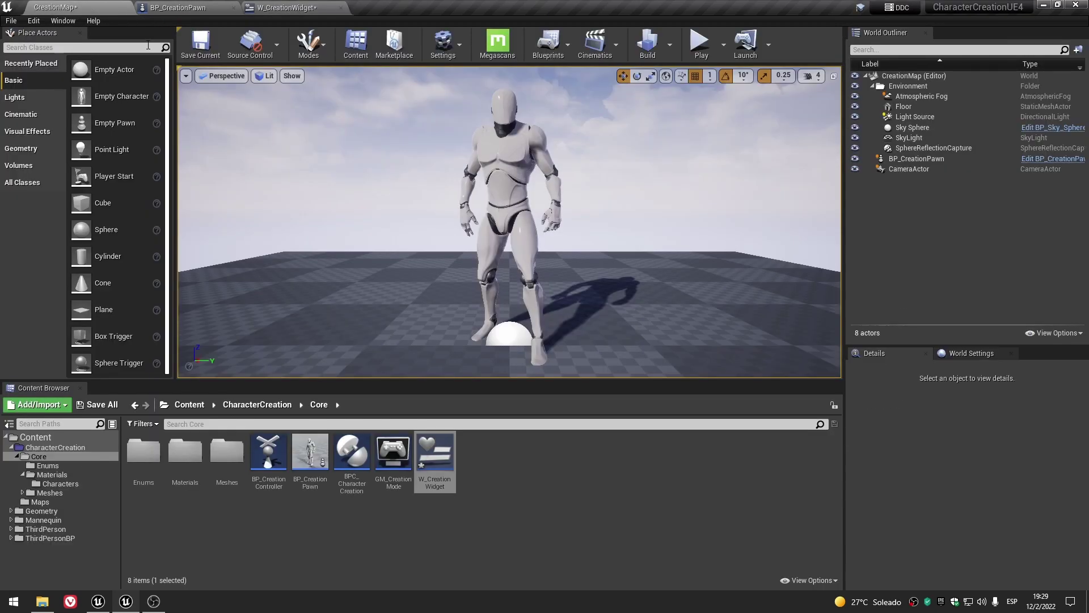
click(278, 8)
click(8, 43)
click(72, 44)
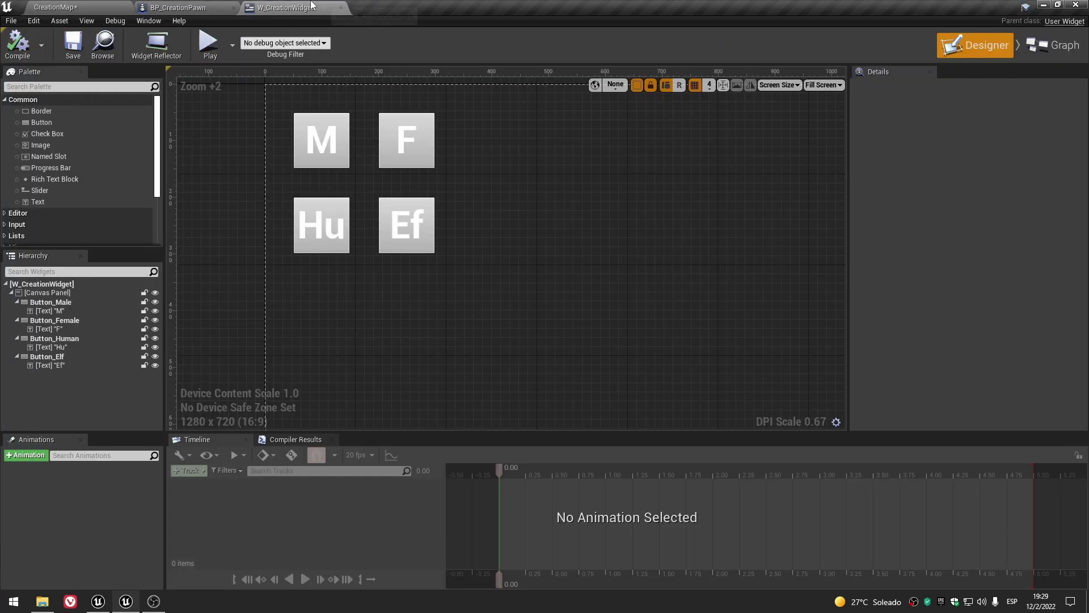
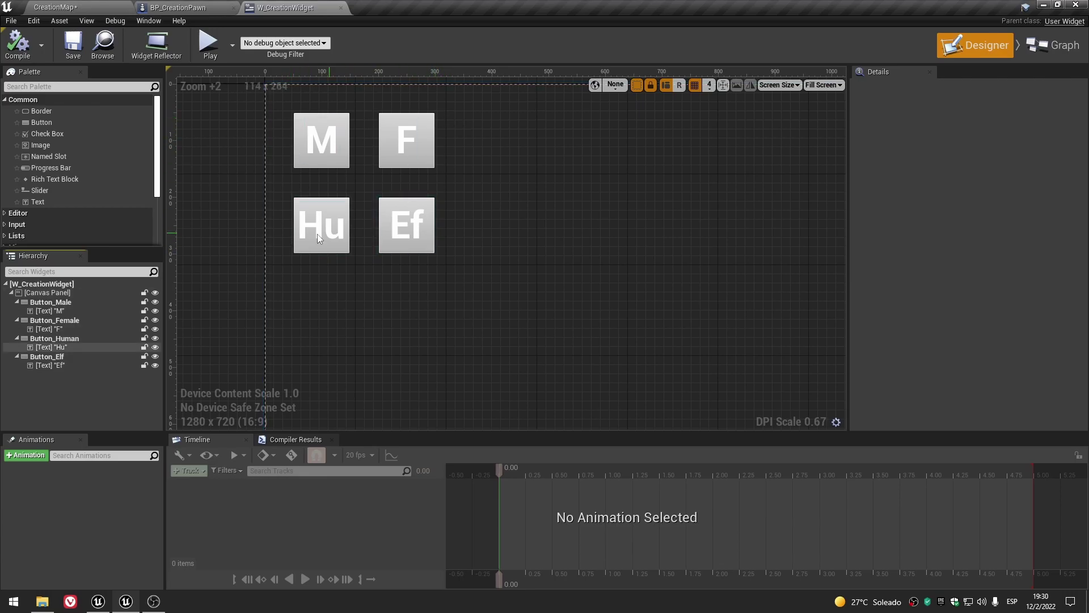
Step: Add On Clicked events for Button_Human and Button_Elf
click(88, 339)
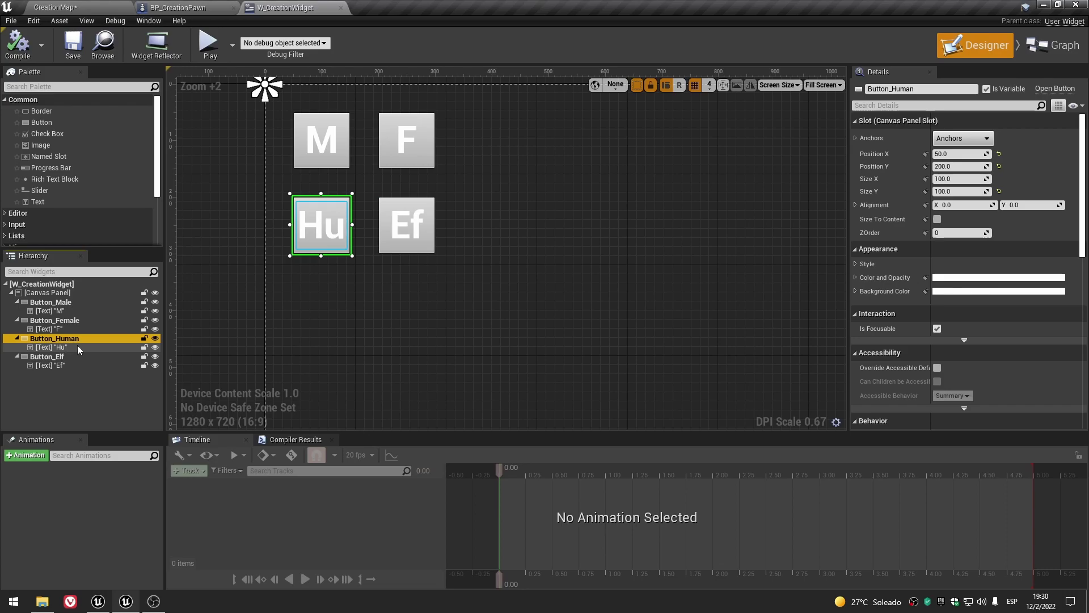
scroll(918, 234, down, 10)
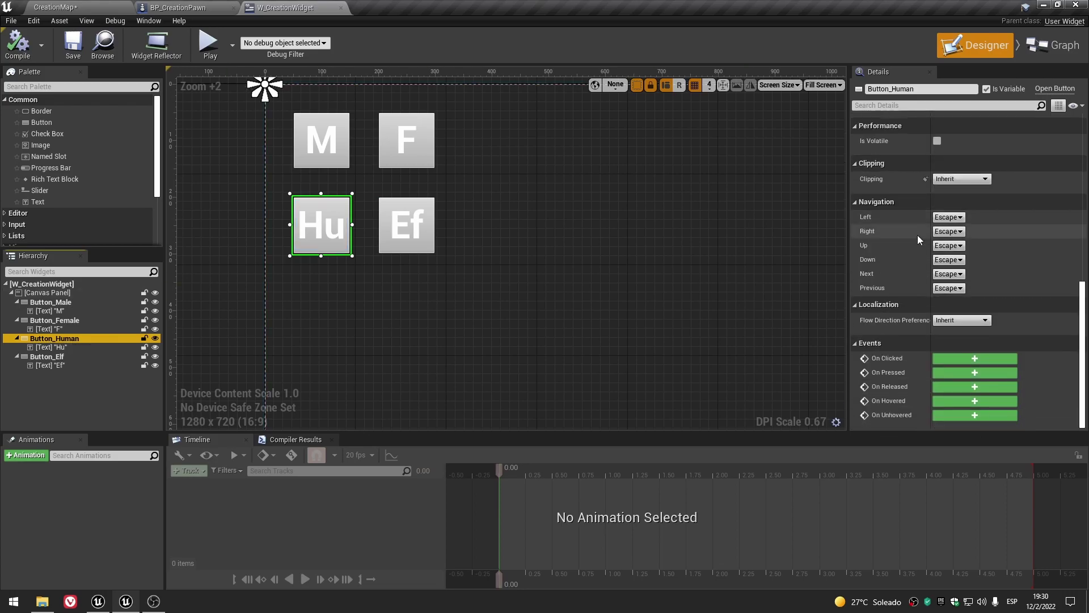
click(961, 360)
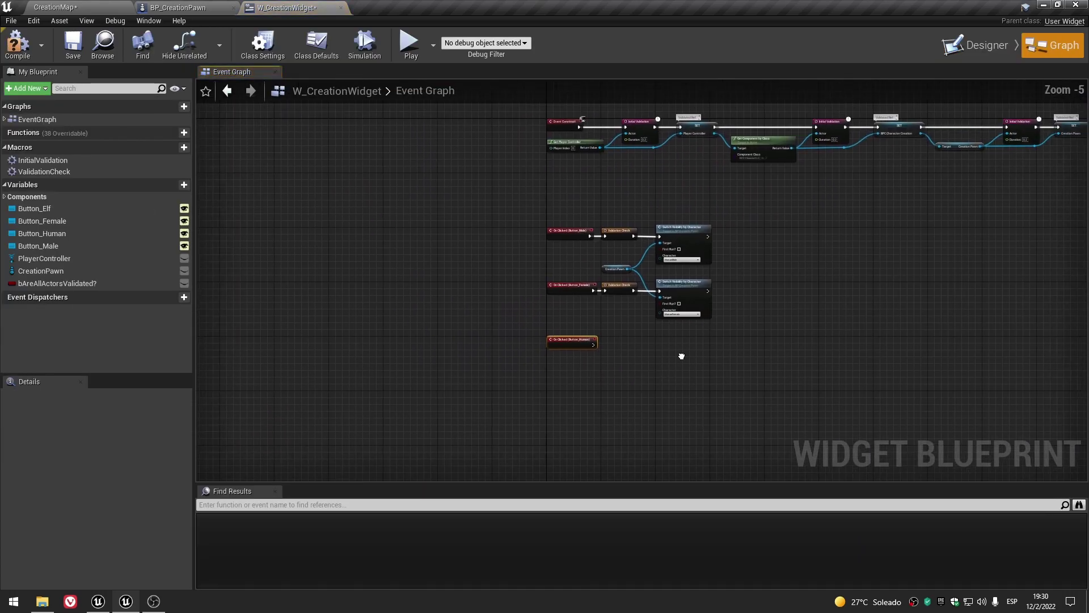
click(53, 209)
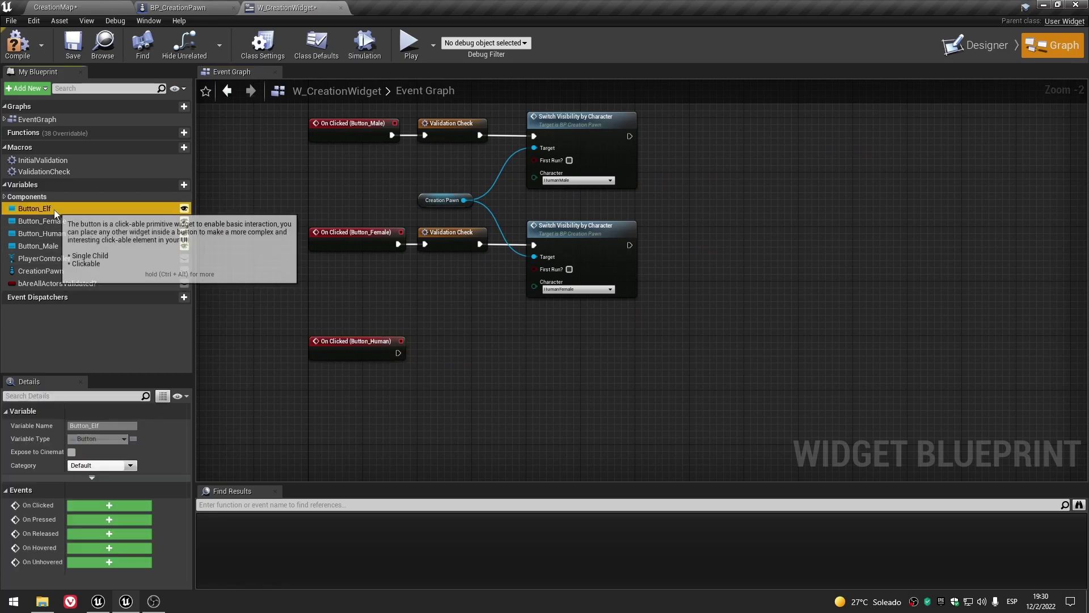
click(109, 505)
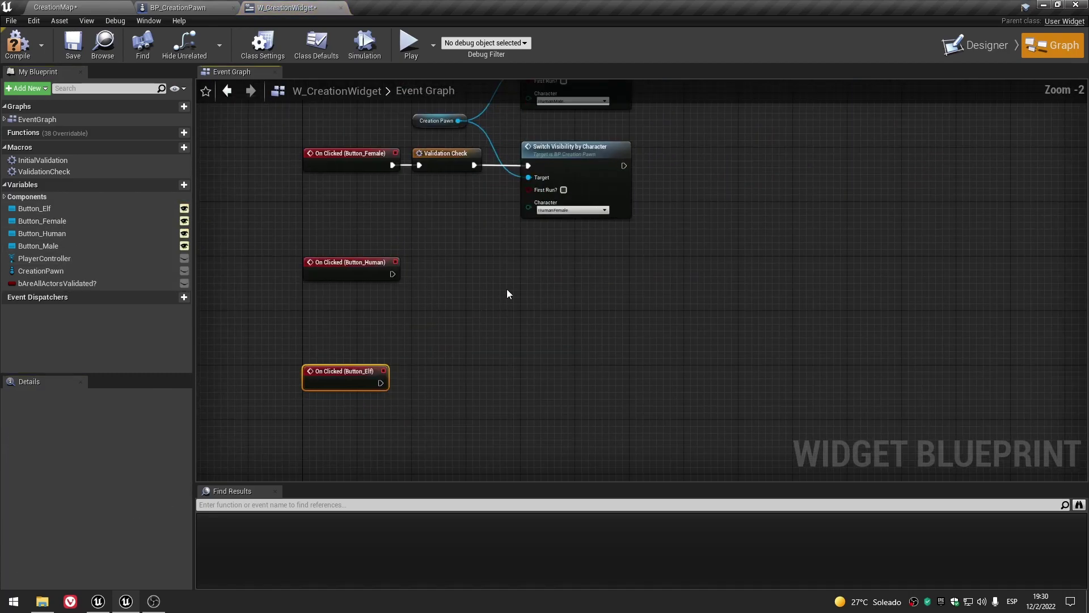
Step: Copy the Validation Check, Creation Pawn and Switch Visibility by Character nodes and paste a duplicate set
click(364, 139)
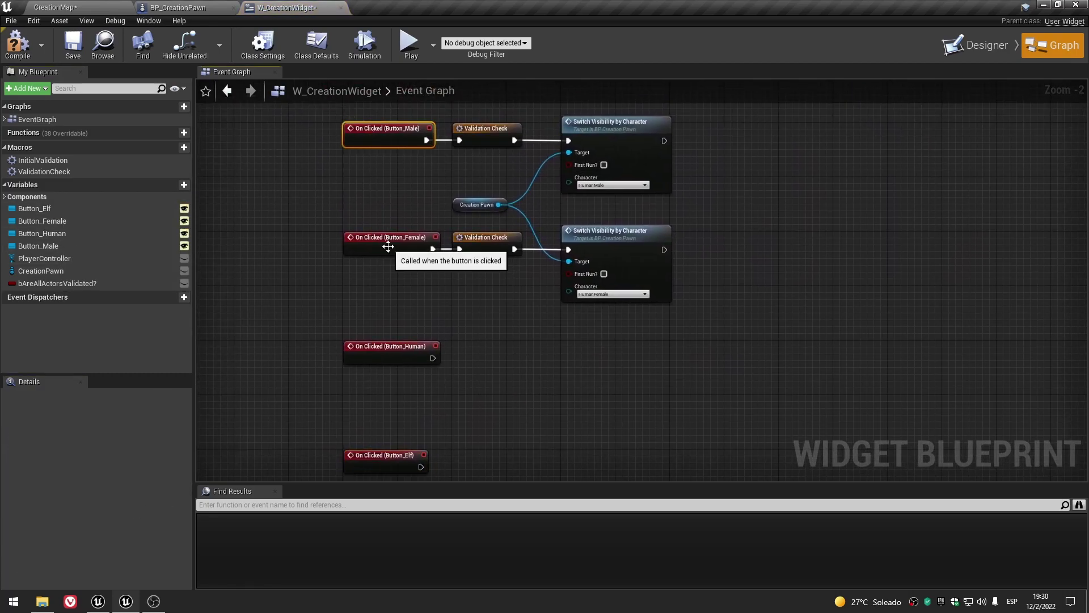
click(388, 247)
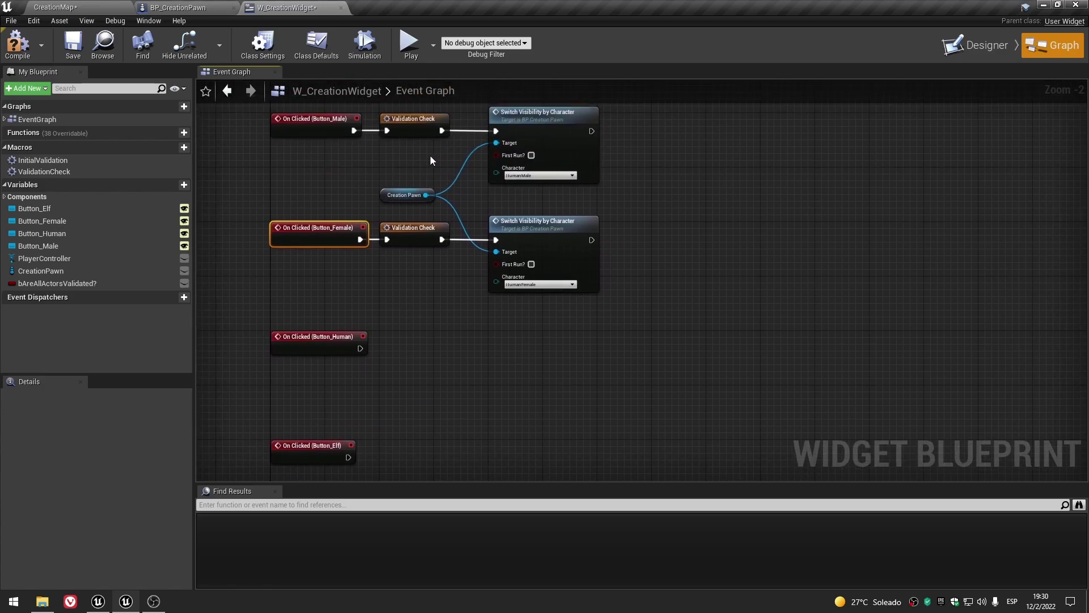
right_drag(673, 267, 683, 299)
drag(644, 379, 406, 152)
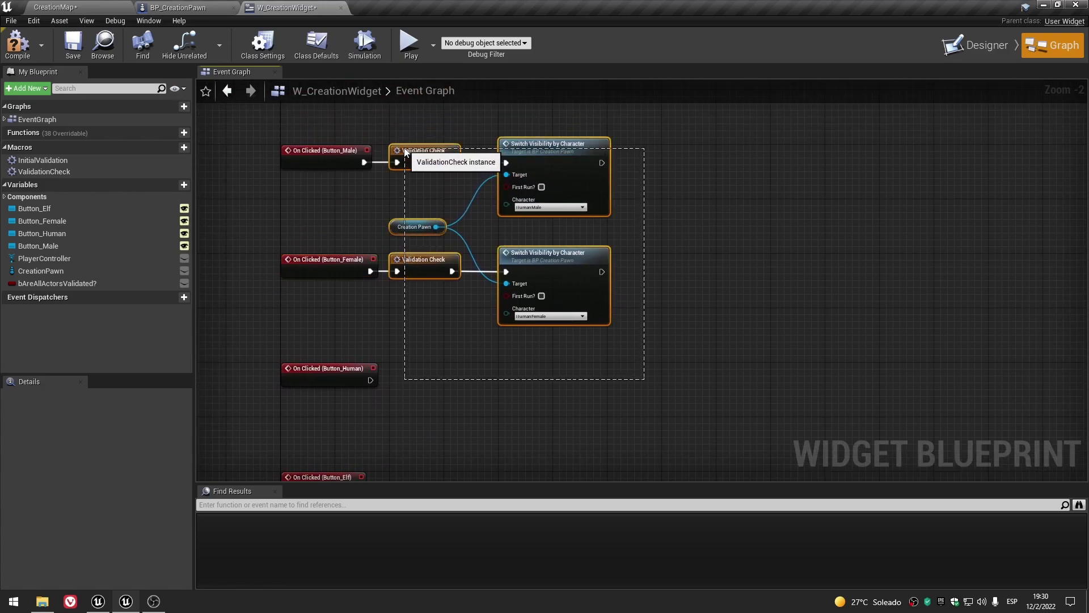
key(ctrl+c)
scroll(492, 251, up, 2)
key(ctrl+v)
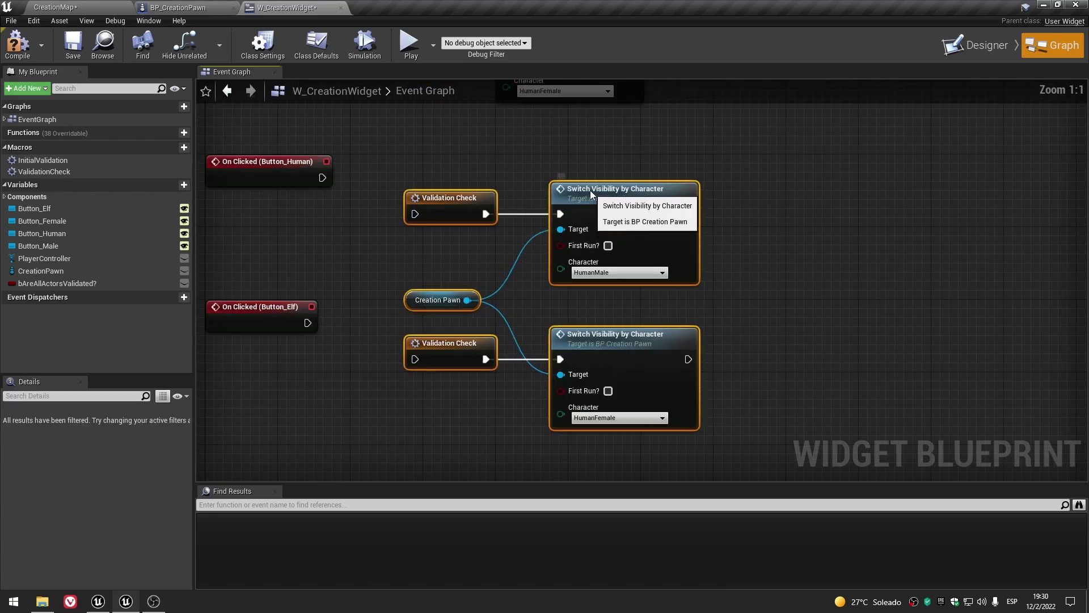
Step: Wire the Human and Elf click events into the pasted Validation Check nodes
drag(590, 193, 536, 157)
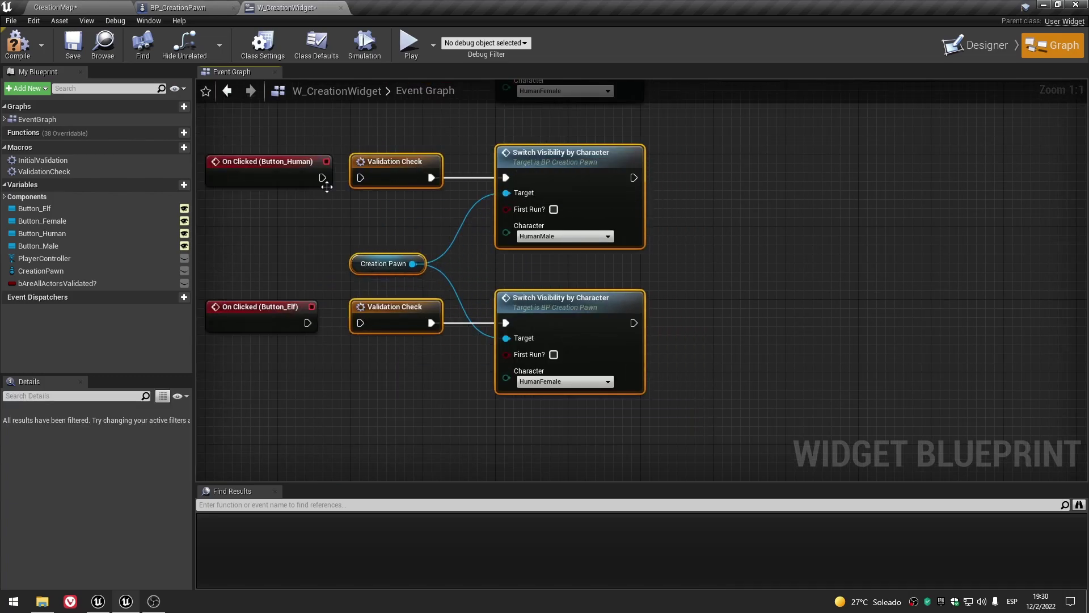
drag(323, 177, 361, 177)
drag(307, 323, 360, 323)
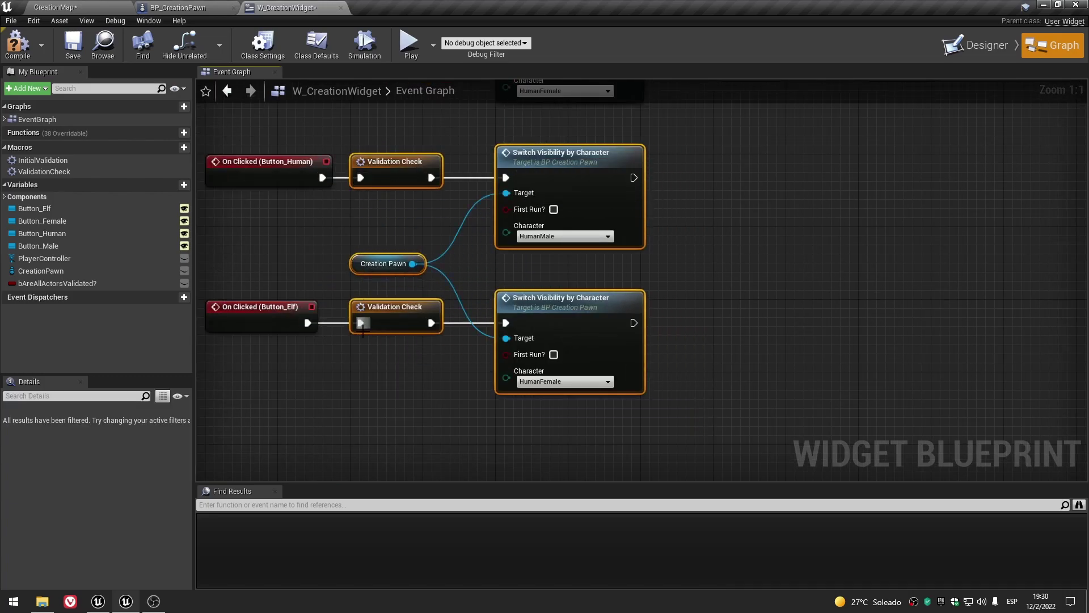
click(399, 357)
right_drag(520, 275, 598, 318)
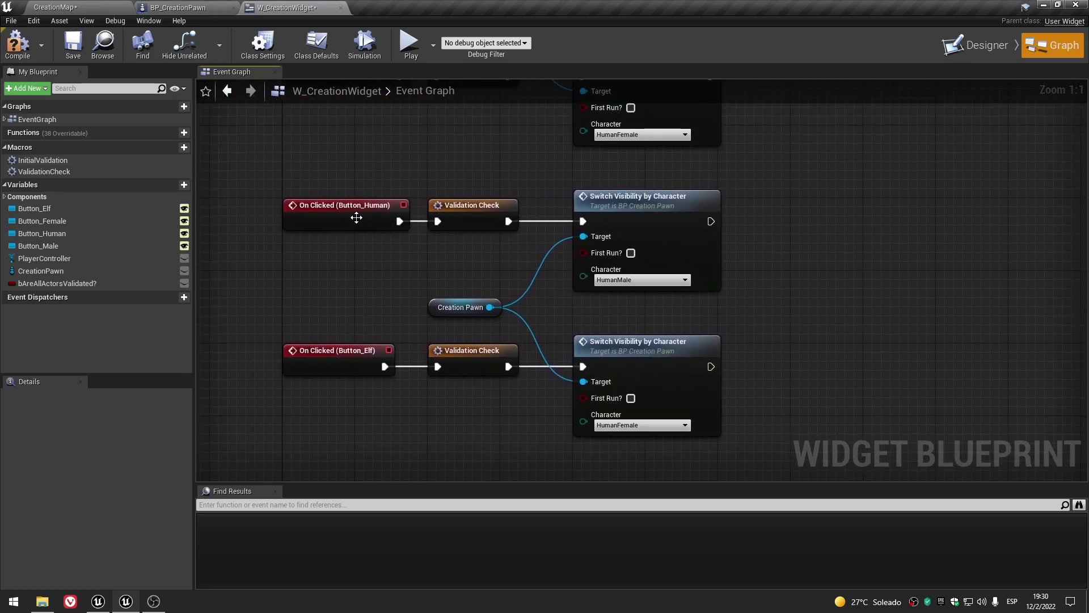
Step: Keep HumanMale as the Human chain's character and frame all four click-event chains
click(356, 218)
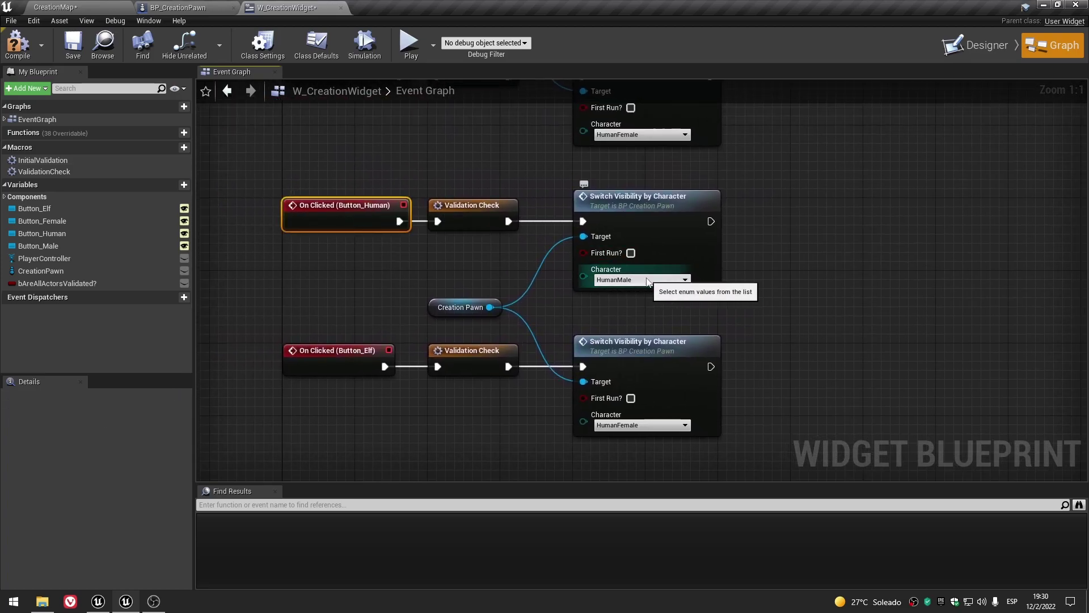
click(633, 282)
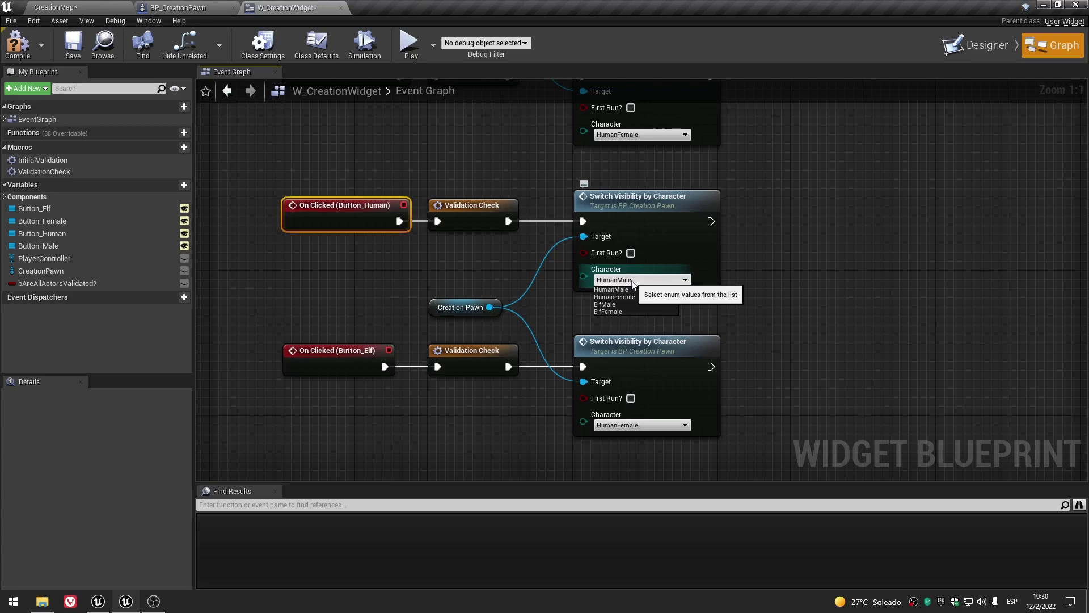
click(815, 243)
scroll(785, 242, down, 2)
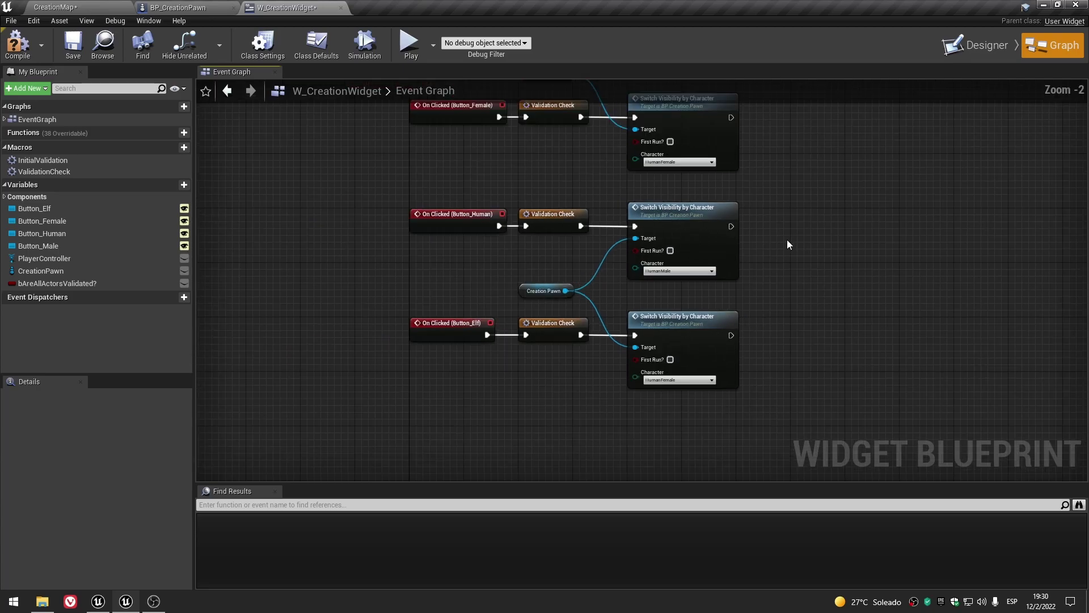
right_drag(655, 258, 686, 350)
scroll(545, 323, down, 5)
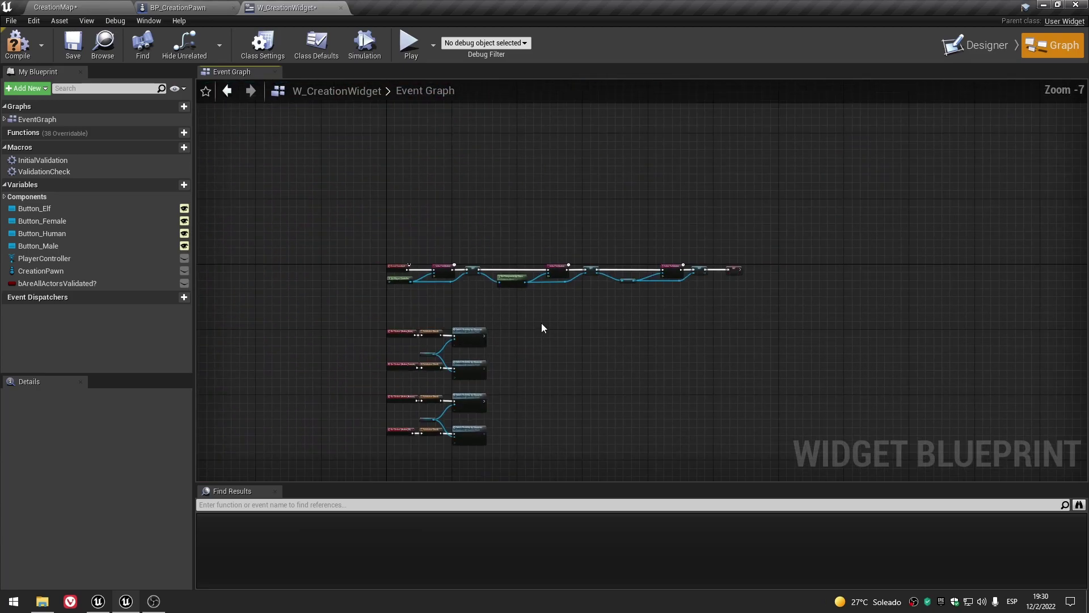
scroll(586, 311, up, 5)
right_drag(535, 346, 703, 199)
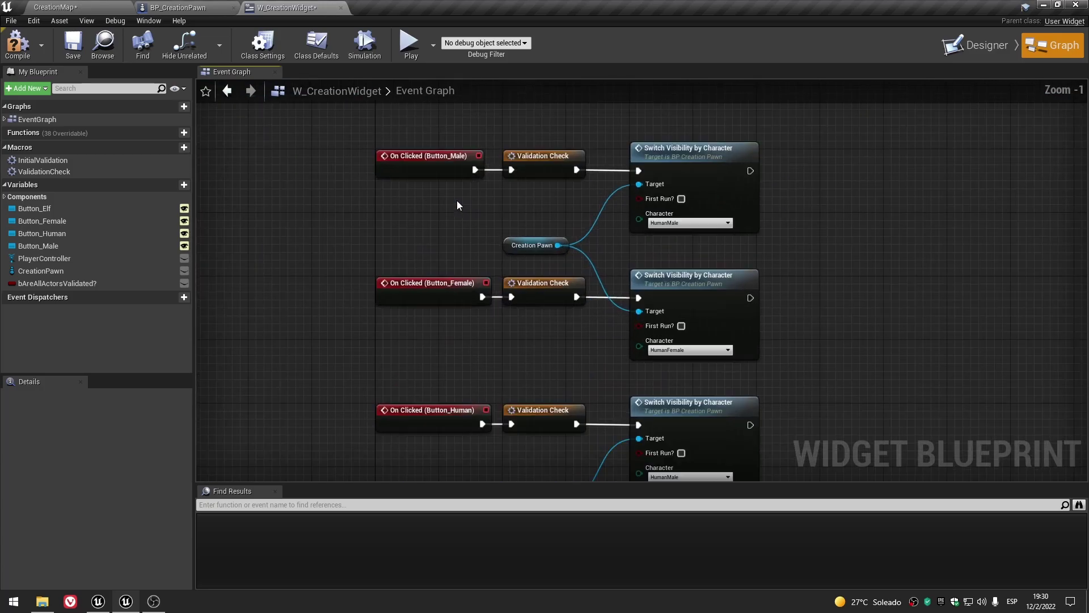
scroll(344, 229, down, 1)
right_drag(343, 229, 373, 213)
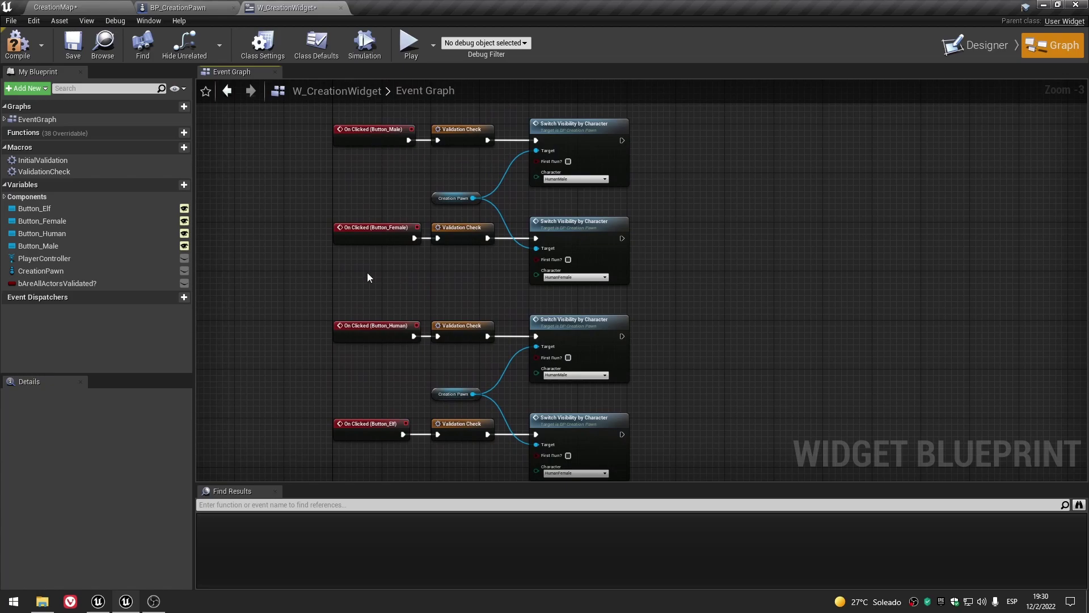
Step: Compile the widget blueprint and review the Male, Female and Elf chains
click(16, 45)
scroll(562, 169, up, 3)
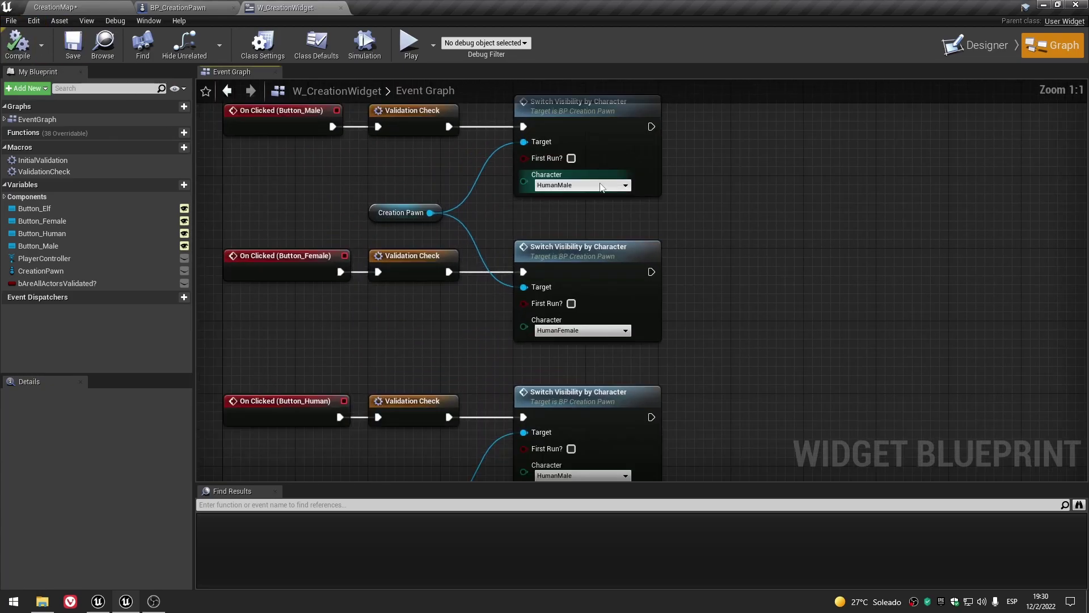
click(579, 185)
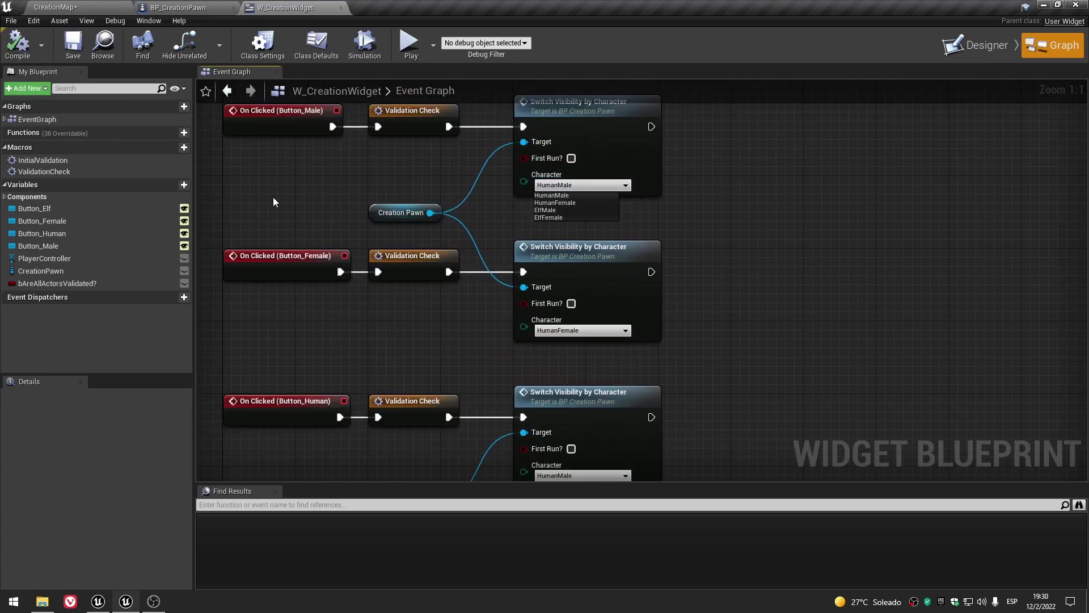
scroll(285, 200, down, 3)
mouse_move(284, 200)
right_down()
mouse_move(339, 135)
mouse_move(317, 179)
right_up()
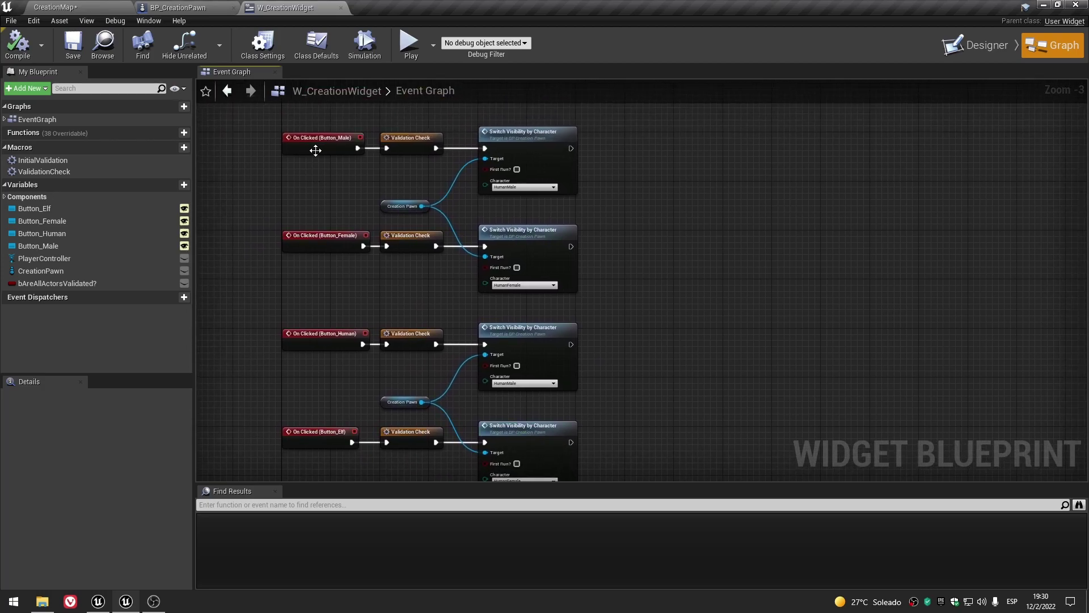
click(325, 240)
click(315, 438)
Step: In BP_CreationPawn, look over the Switch on E_Characters, SET and Switch Visibility nodes
click(177, 7)
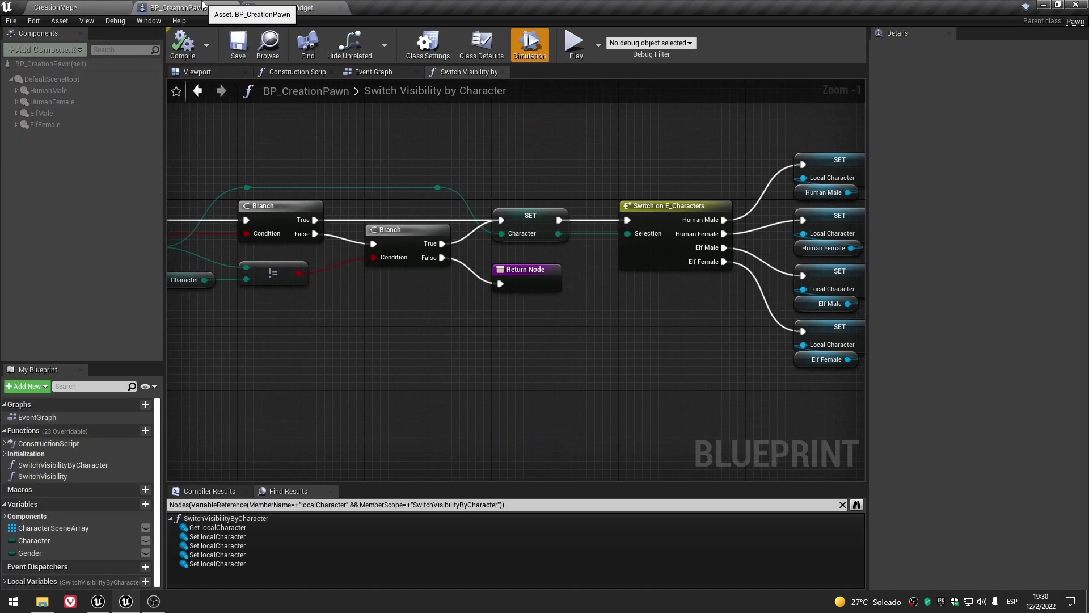
scroll(357, 370, down, 1)
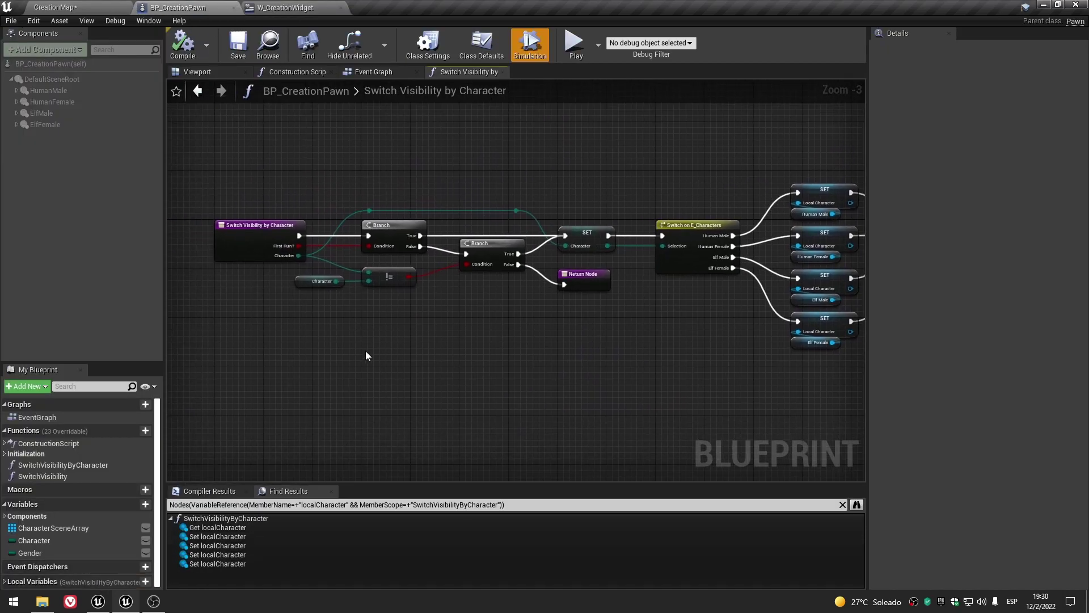
scroll(261, 271, up, 3)
right_drag(364, 302, 175, 348)
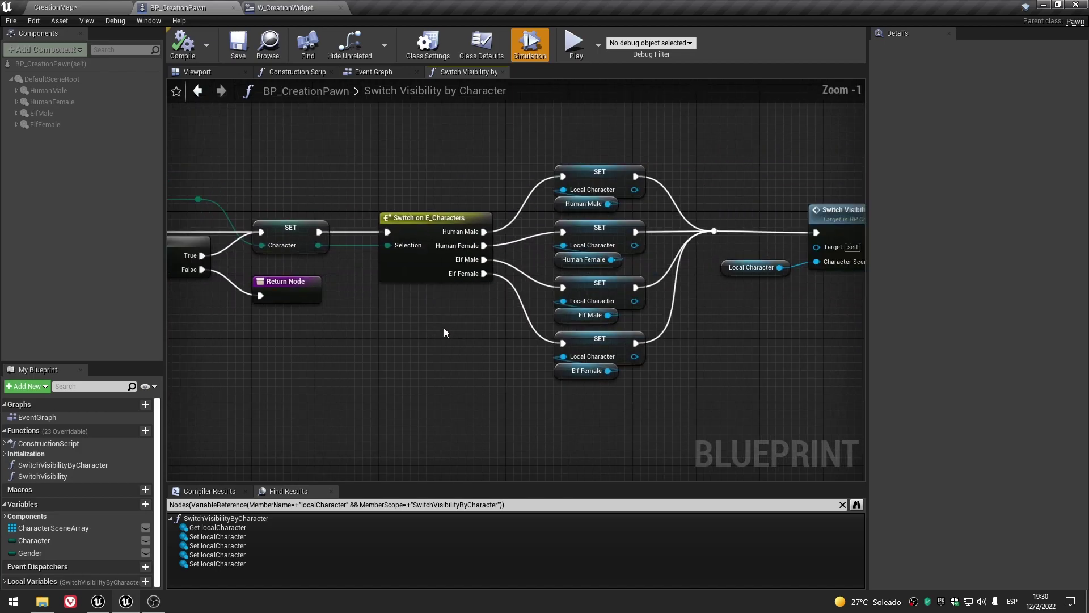
right_drag(443, 327, 328, 325)
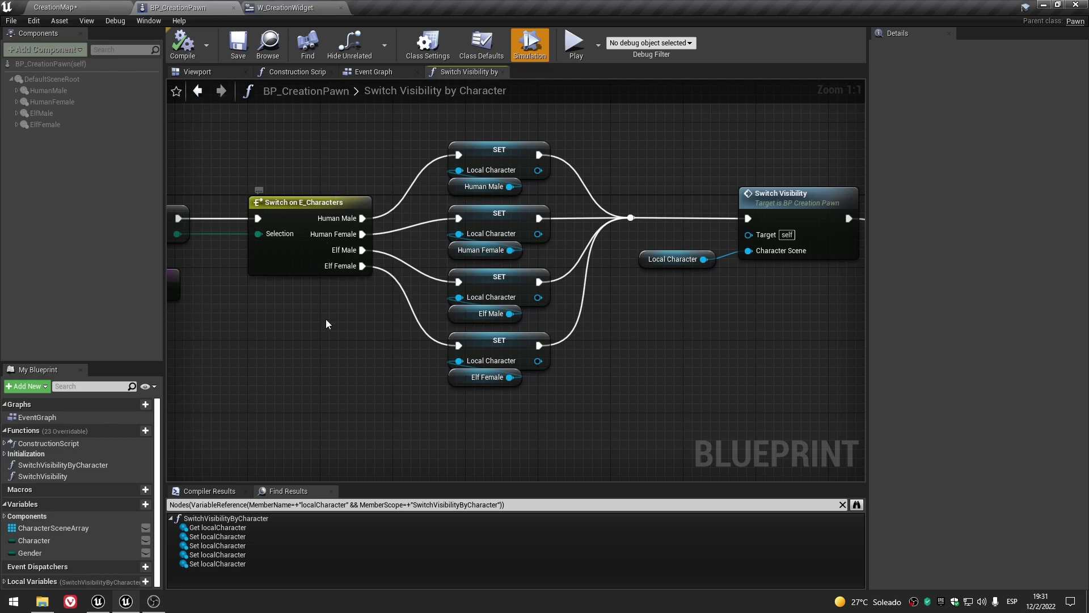
right_drag(325, 319, 398, 298)
Step: Check the Switch Visibility by Character function's inputs, then return to W_CreationWidget
click(94, 464)
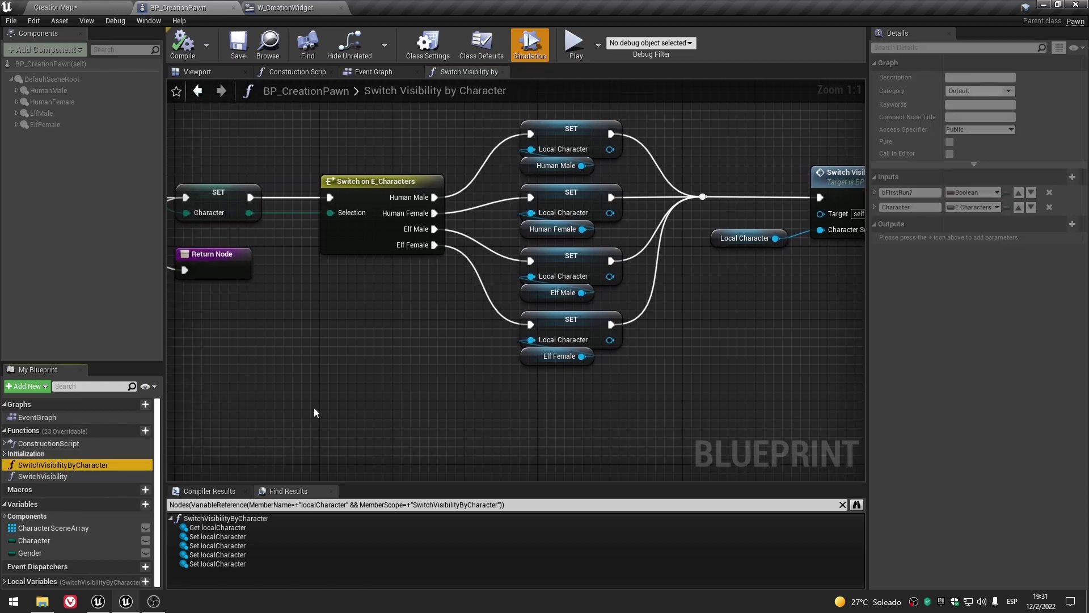
scroll(378, 312, down, 2)
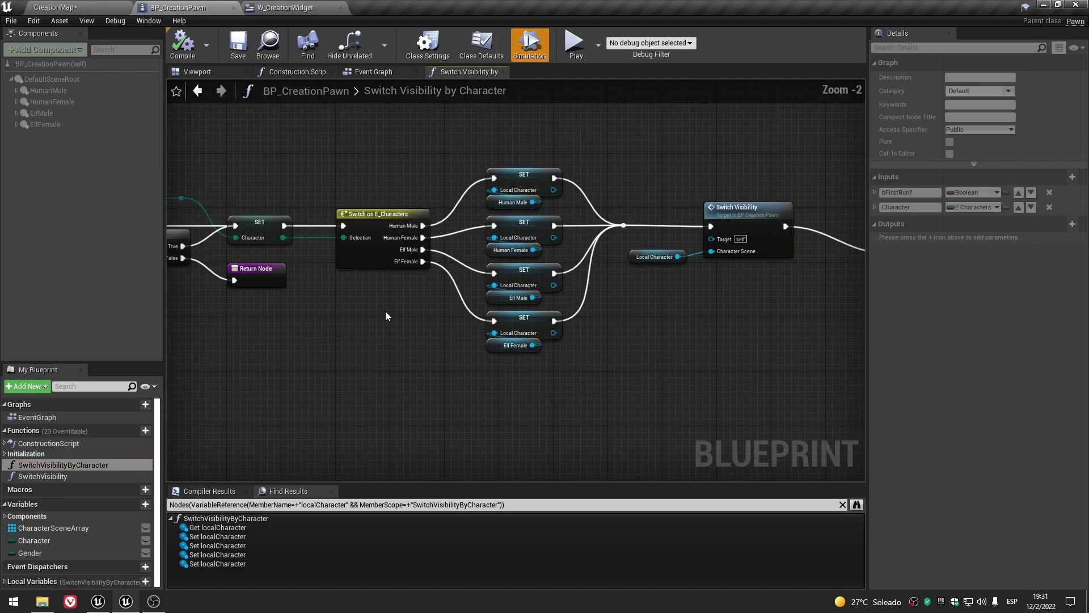
mouse_move(384, 313)
right_down()
mouse_move(230, 319)
mouse_move(487, 323)
right_up()
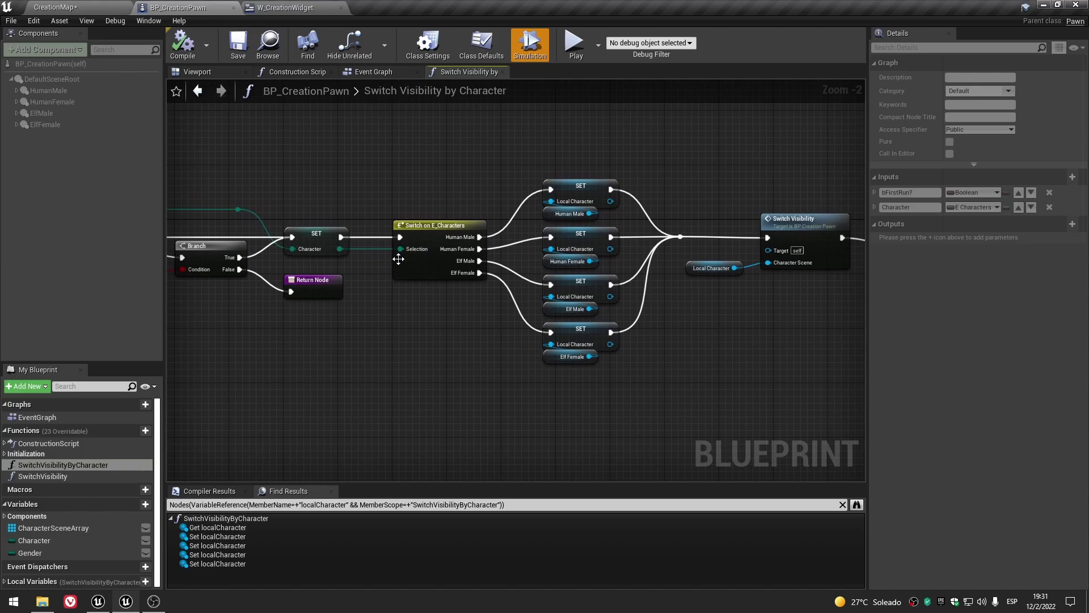
click(311, 8)
scroll(523, 277, up, 2)
Step: Set the Human button's Switch Visibility by Character call to ElfMale
right_drag(293, 267, 332, 313)
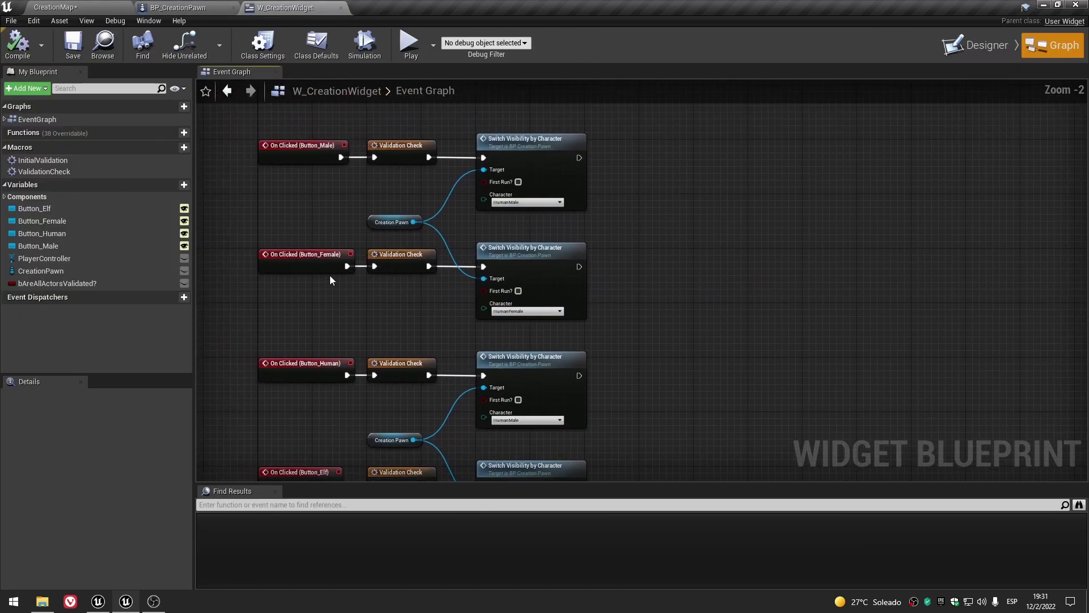
click(313, 277)
right_drag(375, 353, 373, 241)
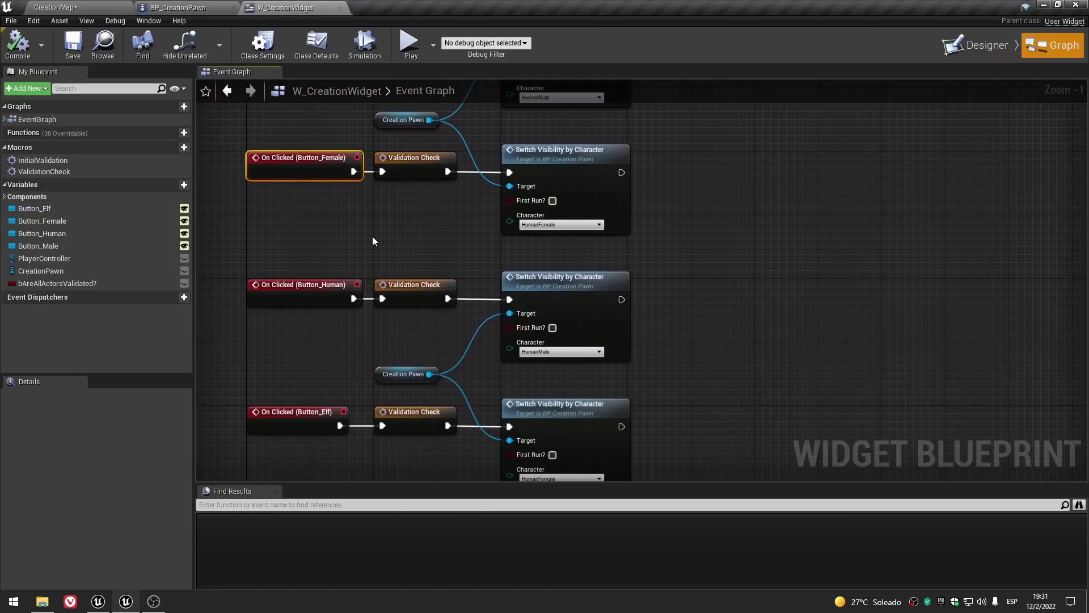
right_drag(457, 258, 437, 169)
click(289, 205)
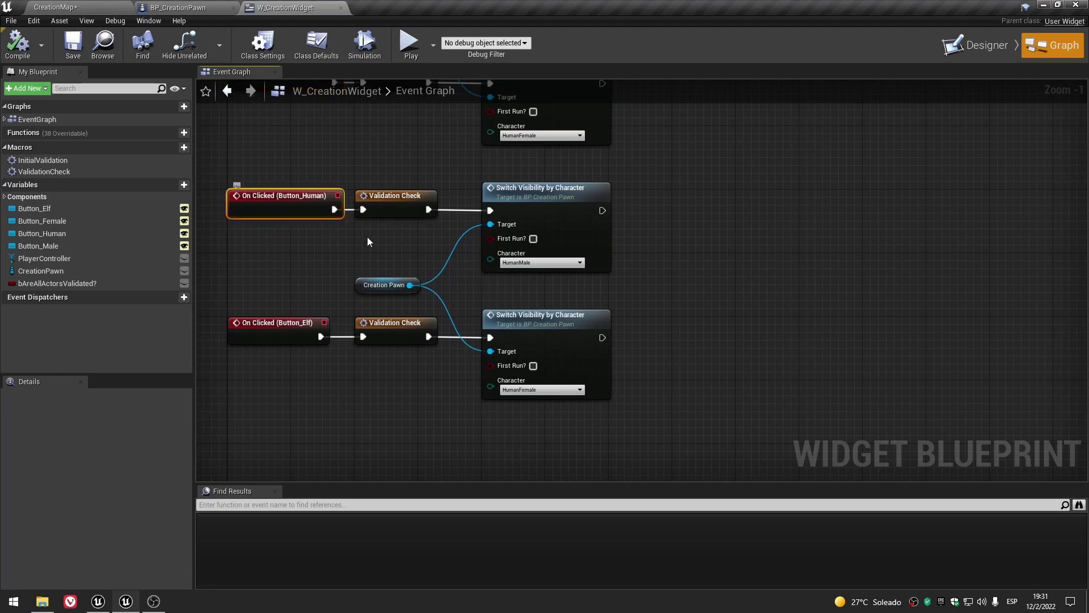
click(535, 264)
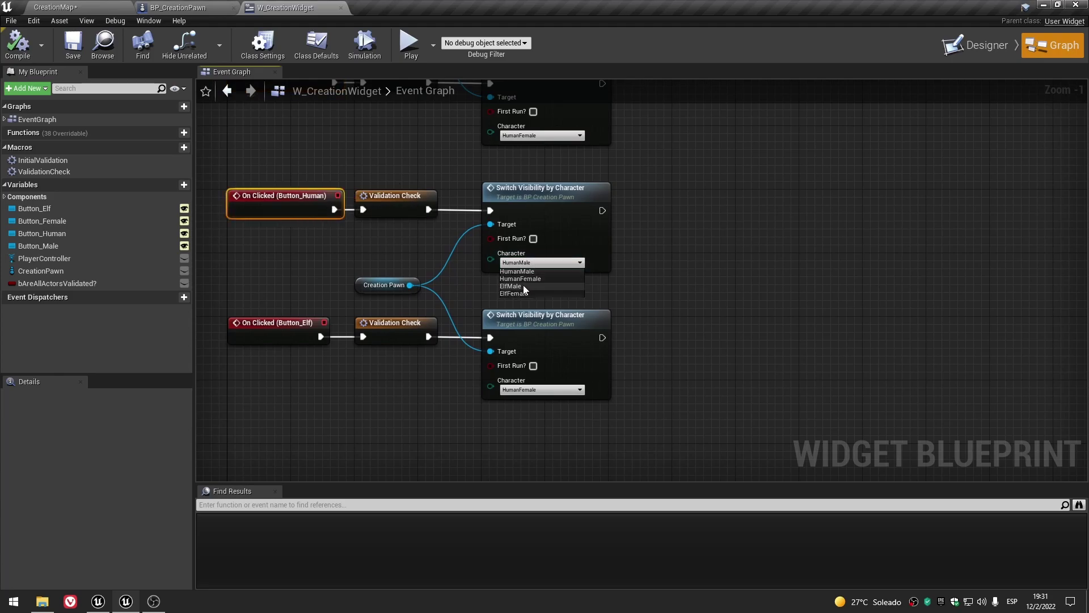
click(523, 285)
Step: Set the Elf button's call to ElfFemale, compile, and start a Play preview
click(285, 333)
click(541, 389)
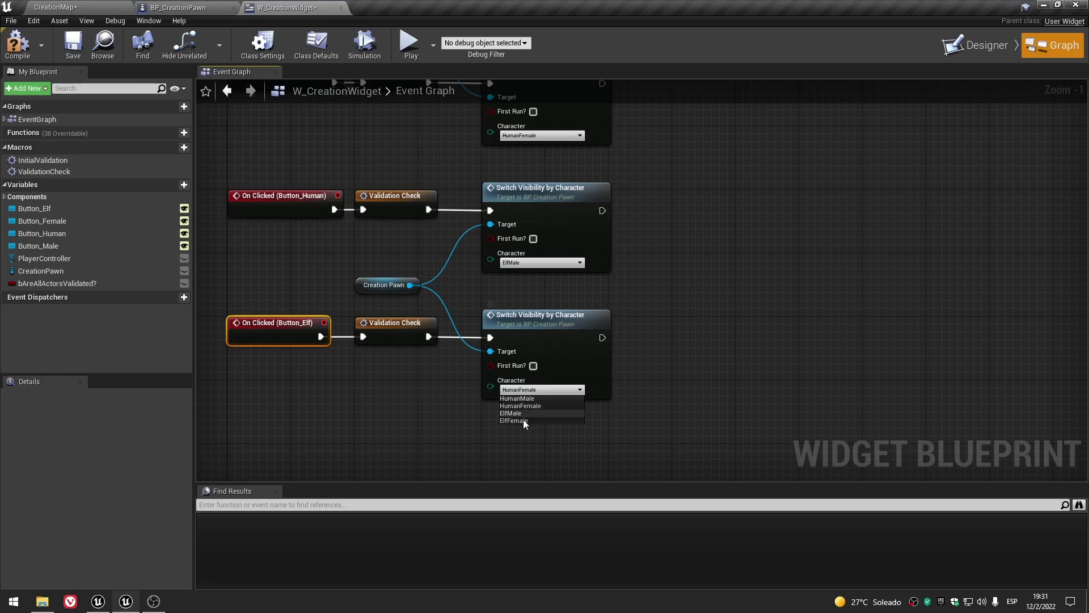
click(521, 420)
click(9, 54)
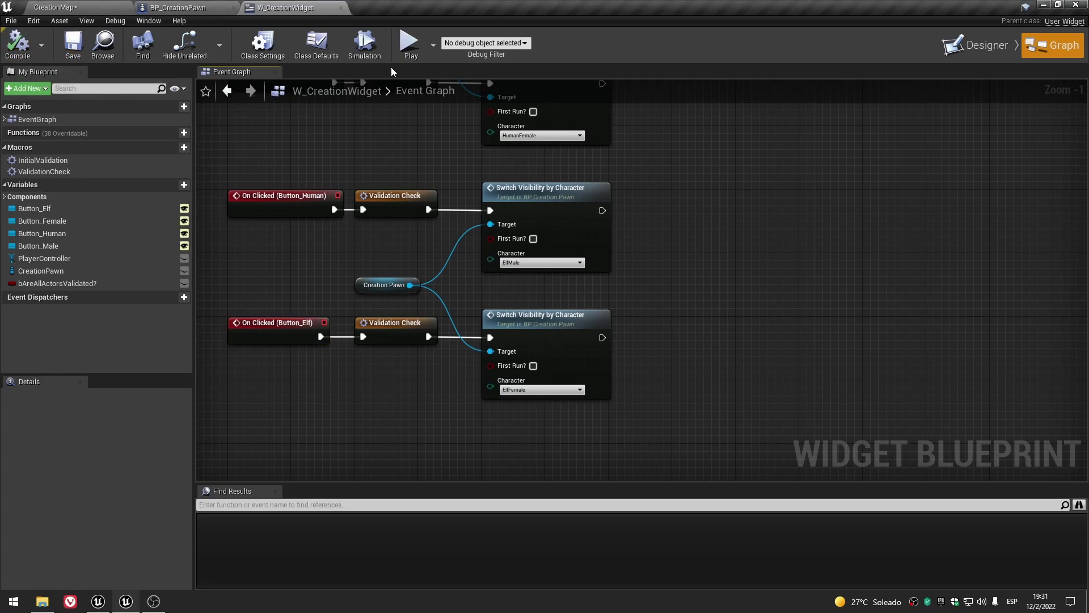
click(410, 44)
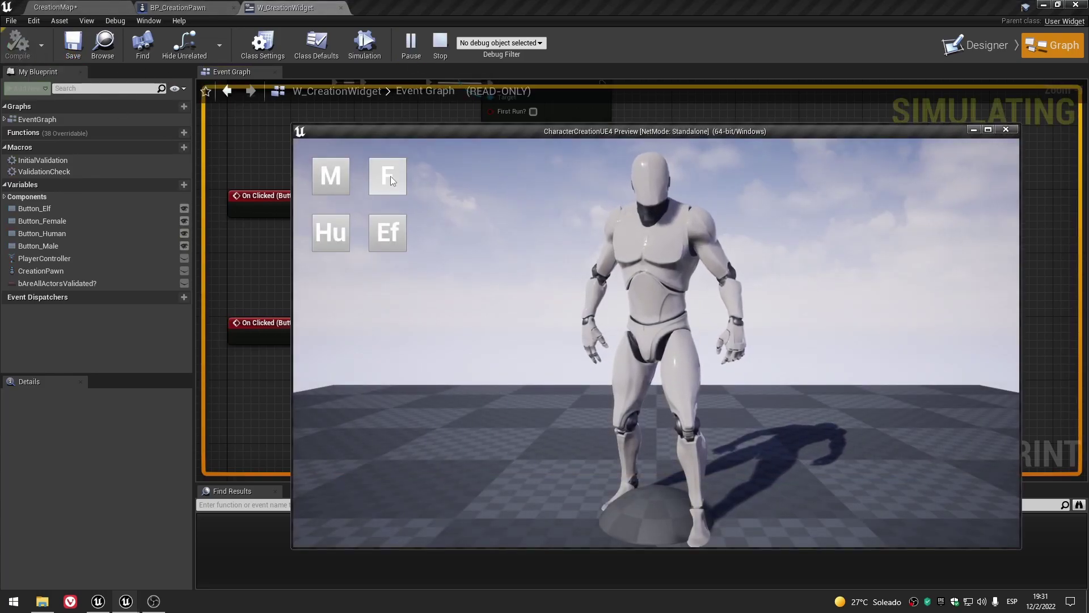
Step: Try the M, F, Hu and Ef buttons repeatedly, ending on the elf model, then stop play
click(390, 176)
click(396, 234)
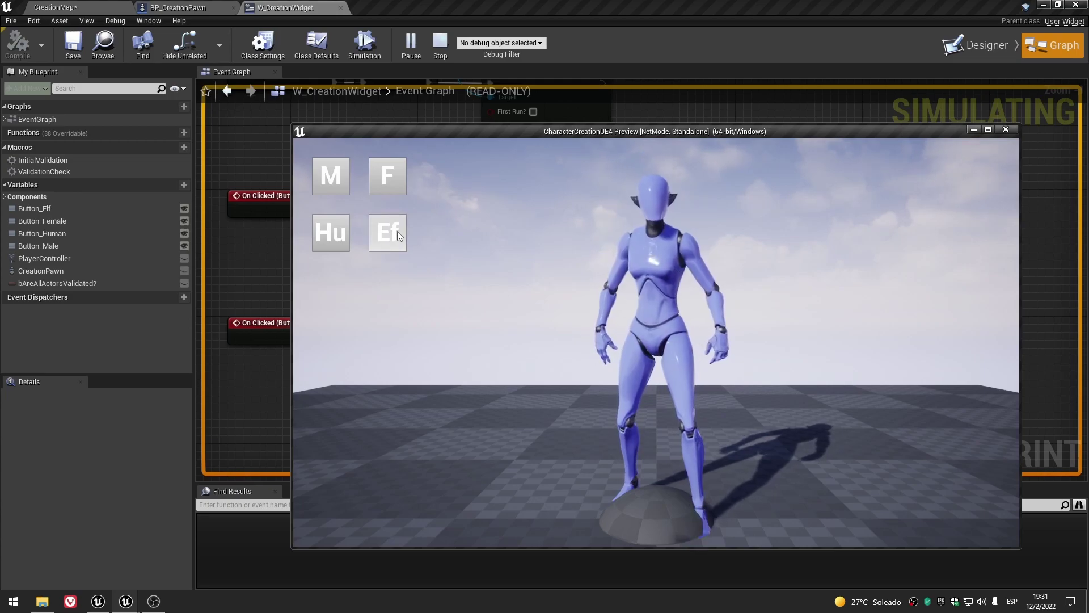
click(333, 238)
click(396, 233)
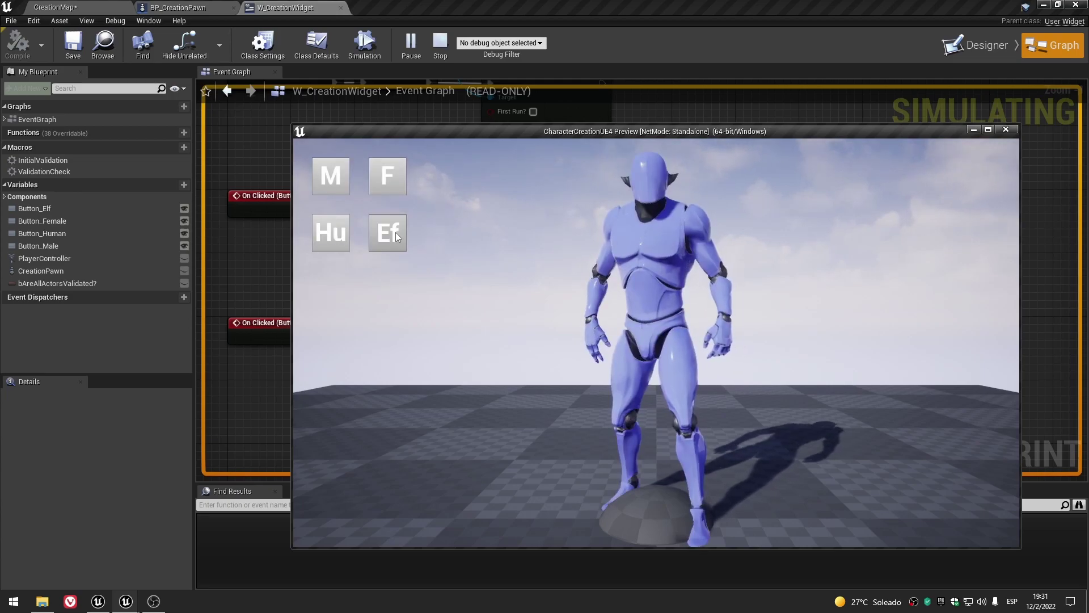
click(345, 186)
click(387, 179)
click(345, 240)
click(346, 178)
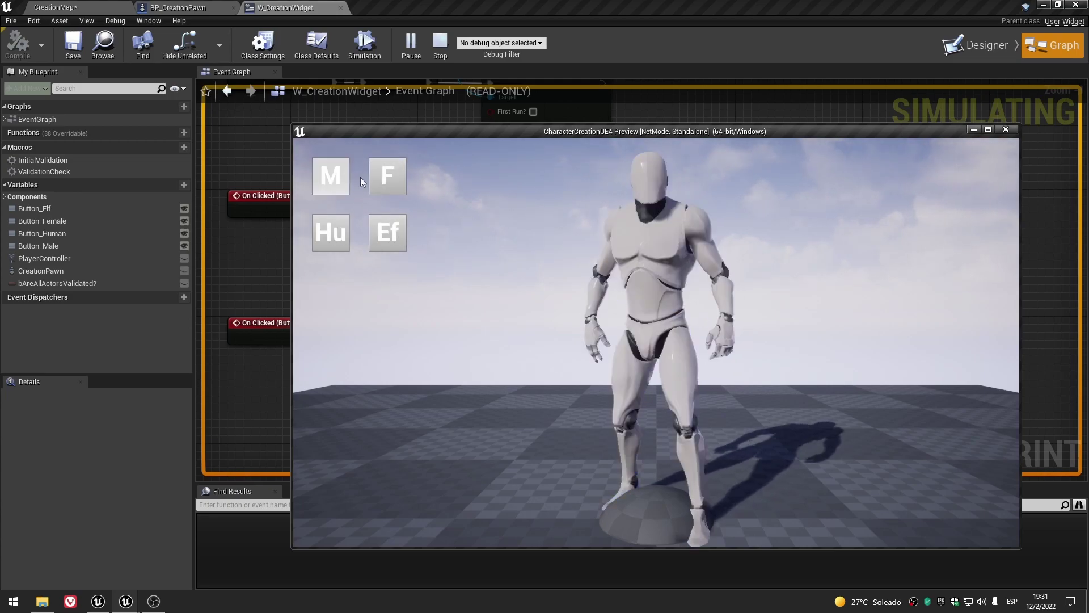
click(374, 175)
click(392, 241)
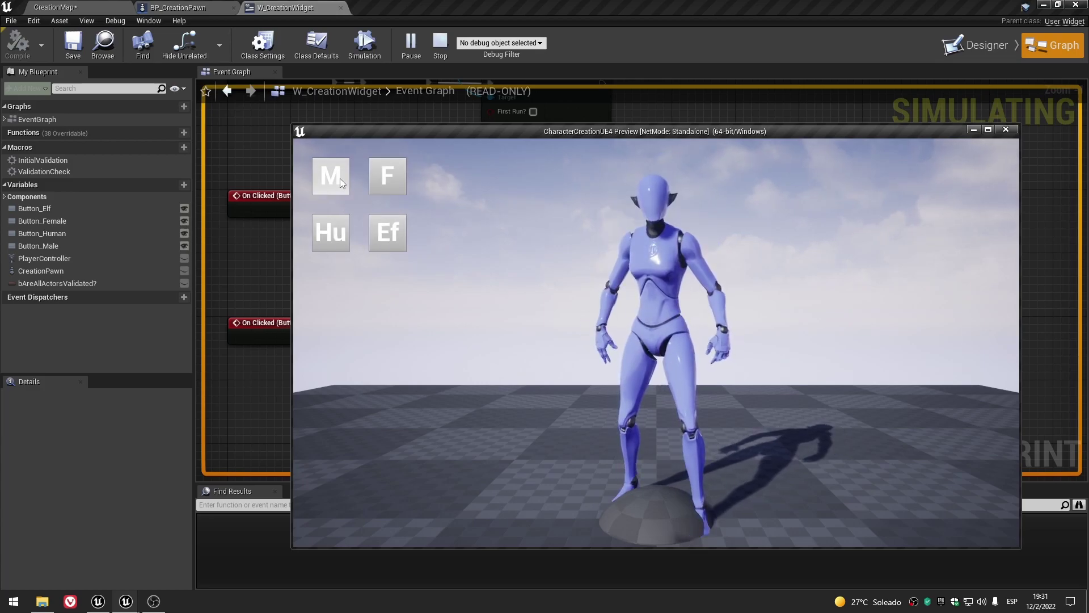
key(Escape)
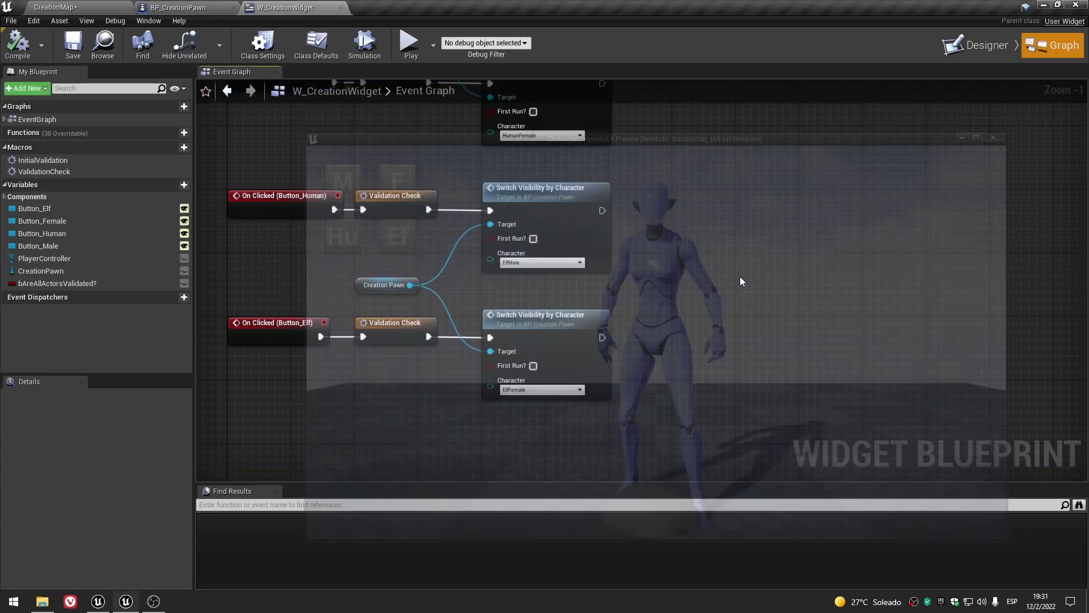
right_drag(370, 393, 380, 434)
scroll(380, 433, down, 2)
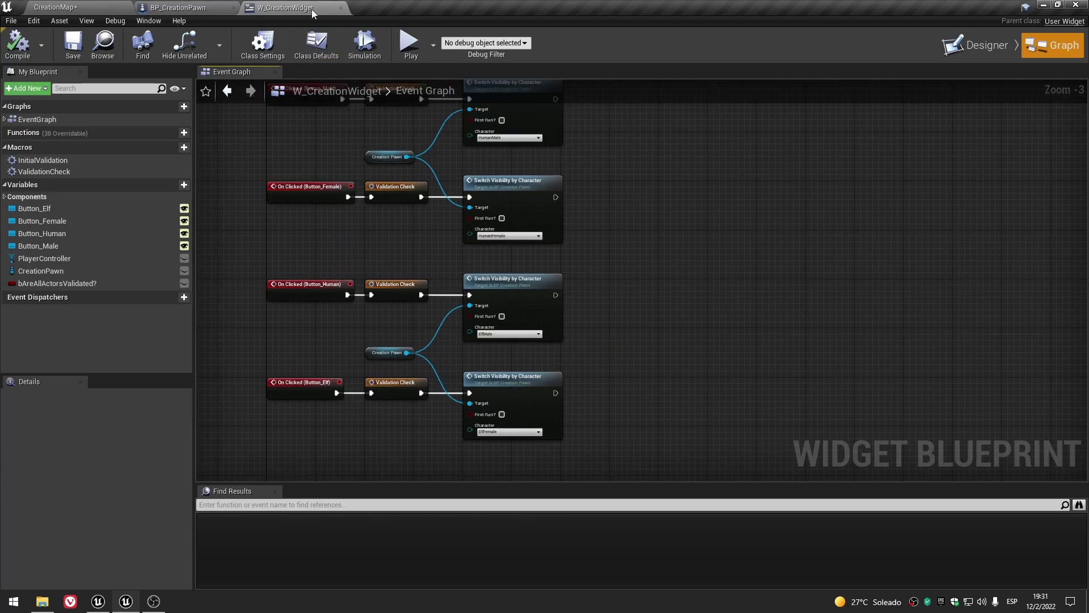
click(340, 7)
scroll(473, 371, down, 2)
mouse_move(473, 371)
right_down()
mouse_move(489, 341)
mouse_move(464, 345)
right_up()
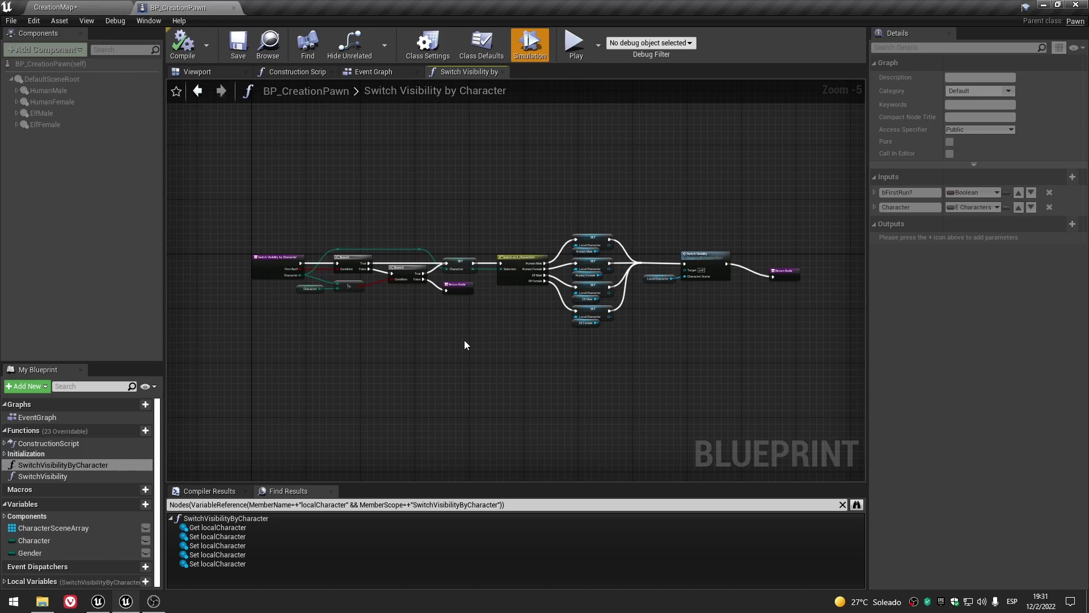
scroll(465, 340, up, 2)
scroll(423, 357, down, 4)
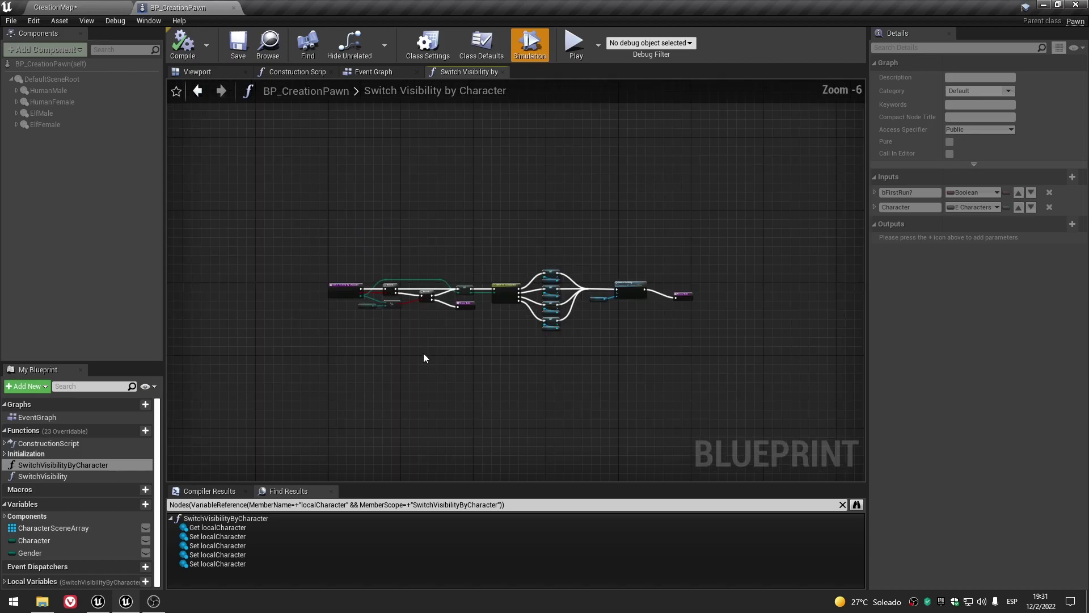
scroll(482, 356, up, 2)
scroll(440, 318, up, 3)
scroll(528, 316, down, 1)
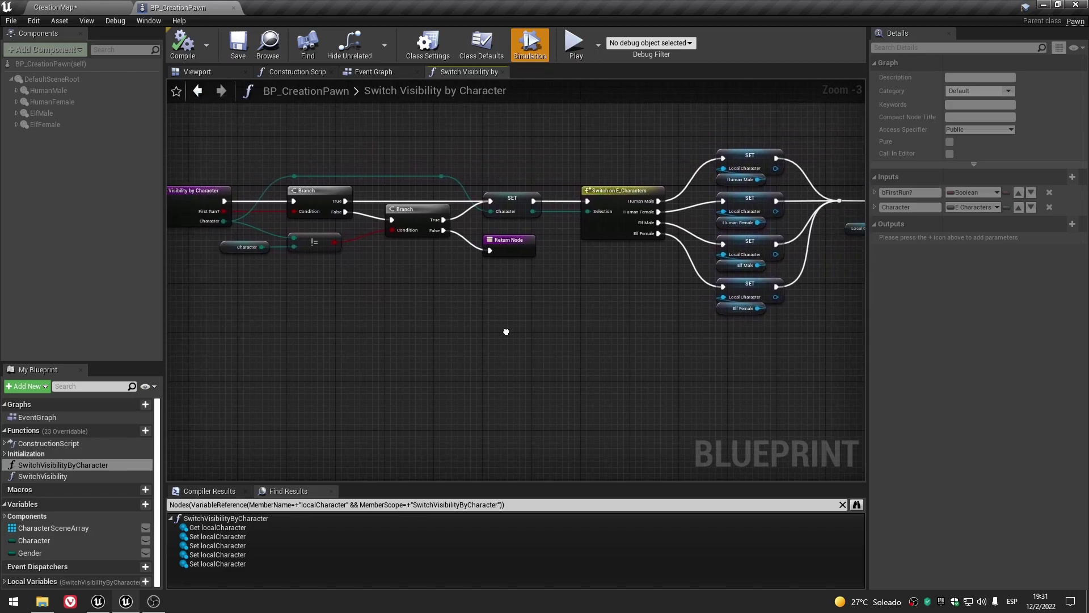
scroll(498, 330, down, 1)
right_drag(499, 330, 442, 343)
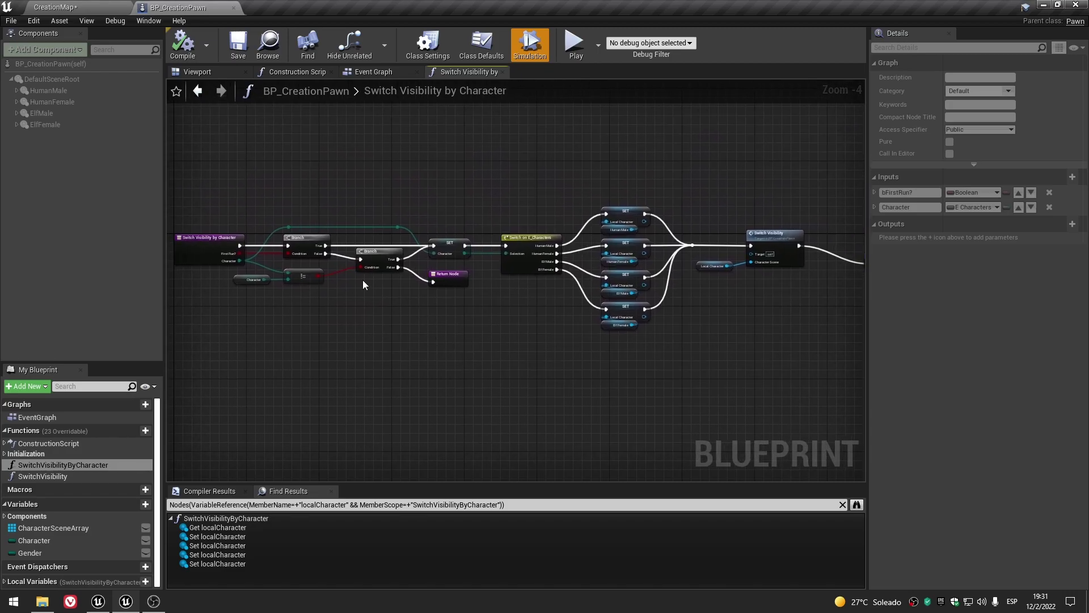
click(77, 6)
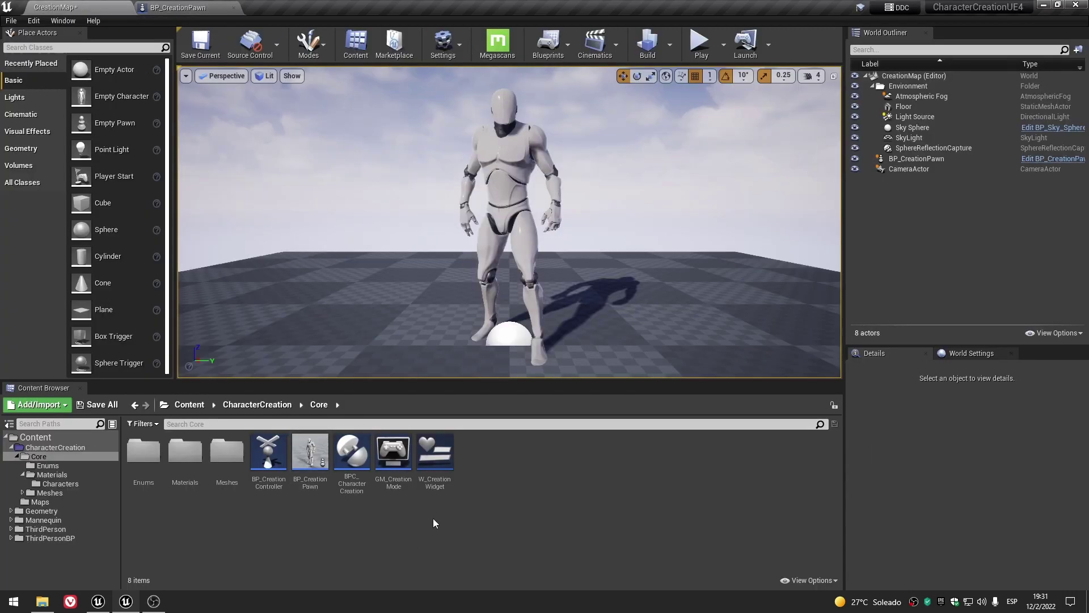
double_click(433, 448)
Step: Flip W_CreationWidget between Designer and Graph views, then go to BP_CreationPawn
click(1054, 46)
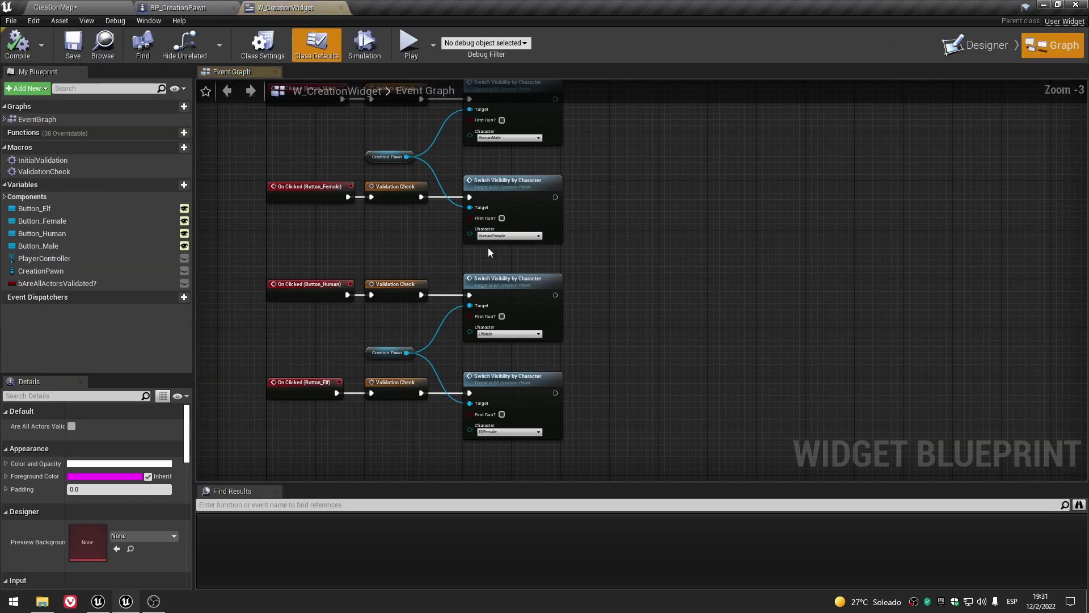
right_drag(422, 288, 423, 243)
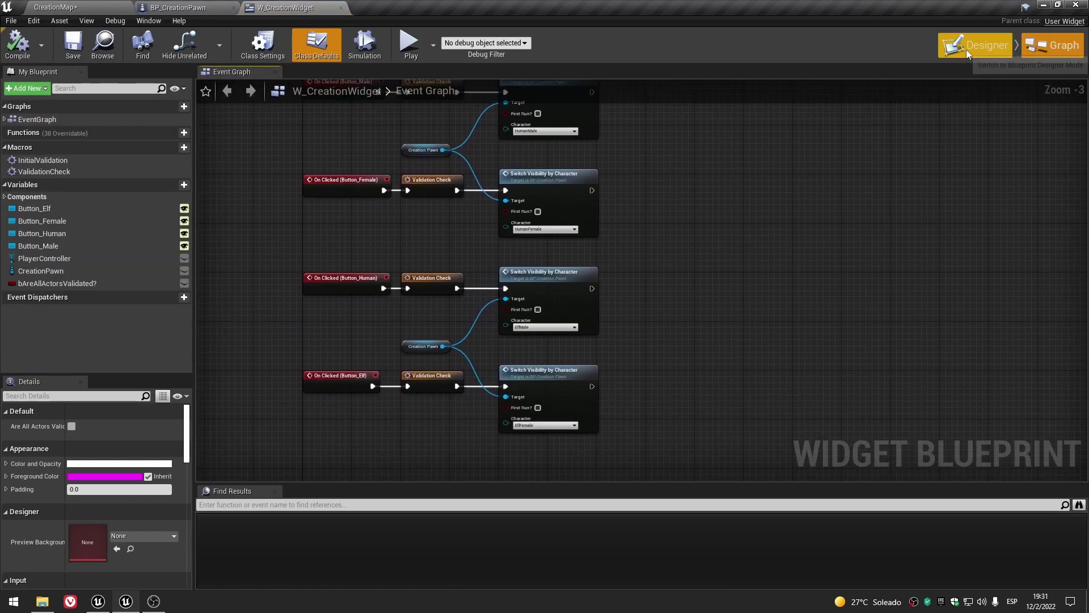
click(976, 44)
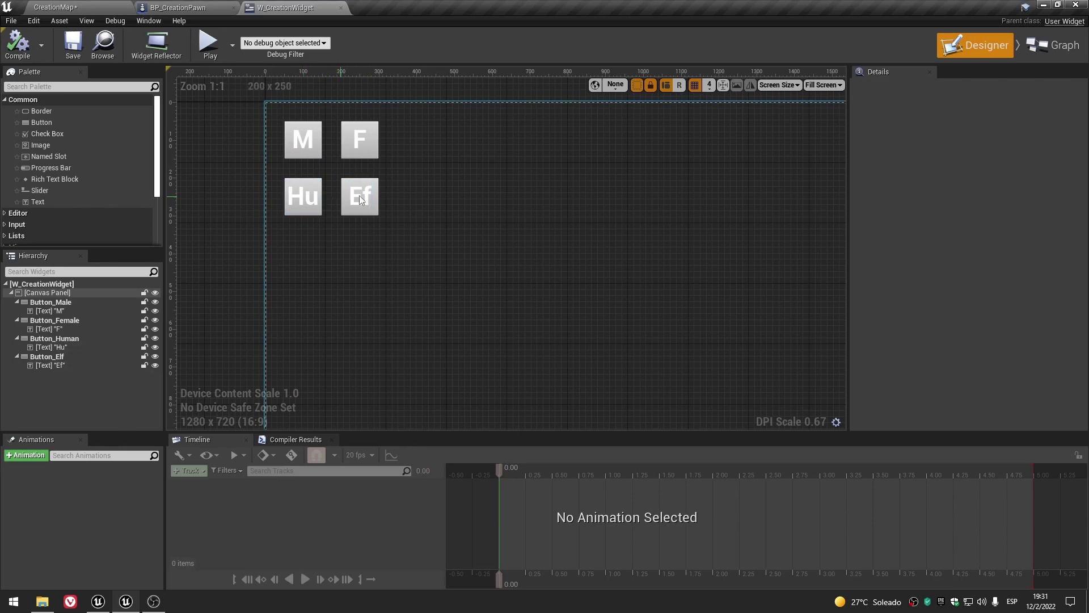
click(1054, 46)
click(990, 47)
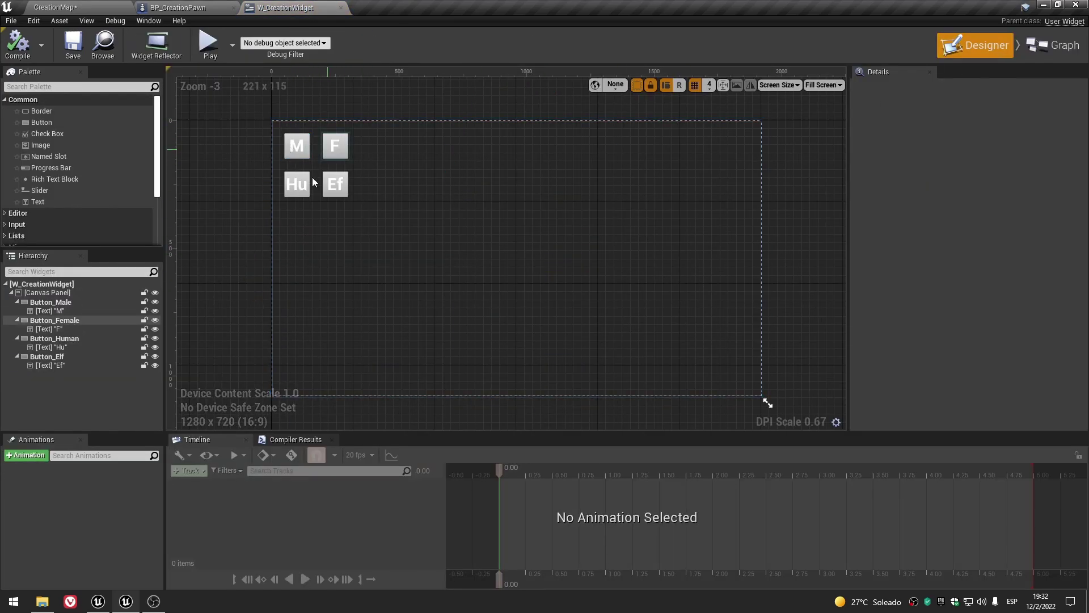
click(1053, 46)
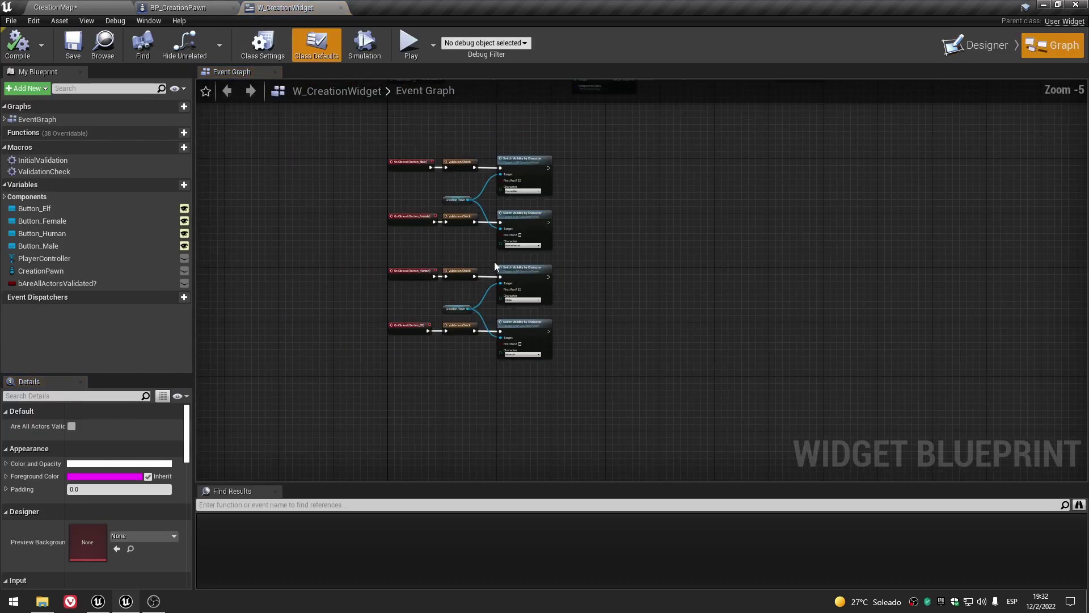
scroll(528, 267, down, 2)
click(197, 5)
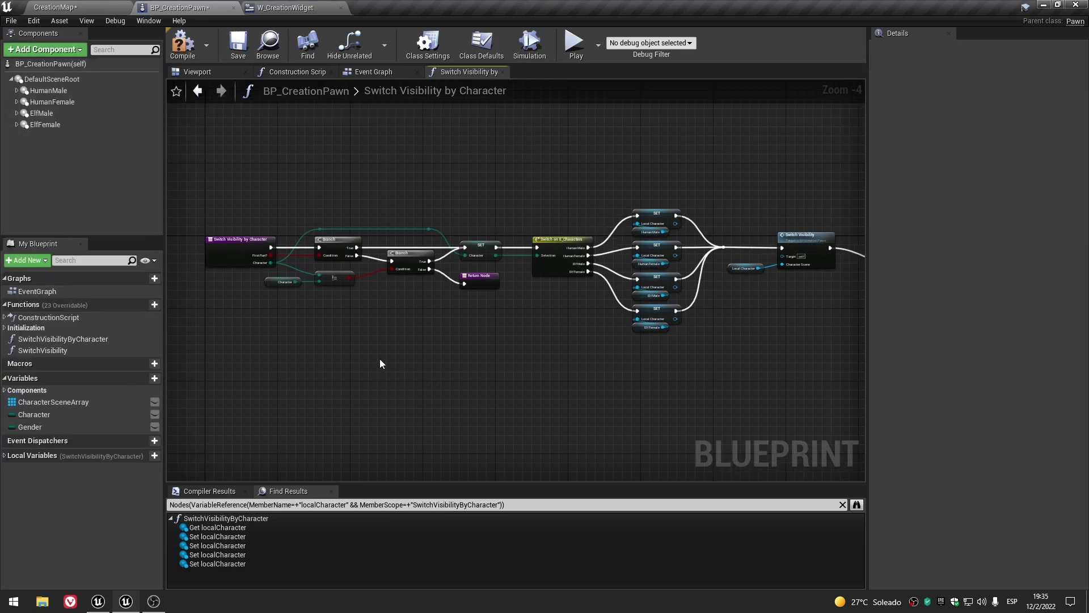
Step: Save BP_CreationPawn and inspect the Switch Visibility by Character entry node
right_drag(379, 359, 413, 345)
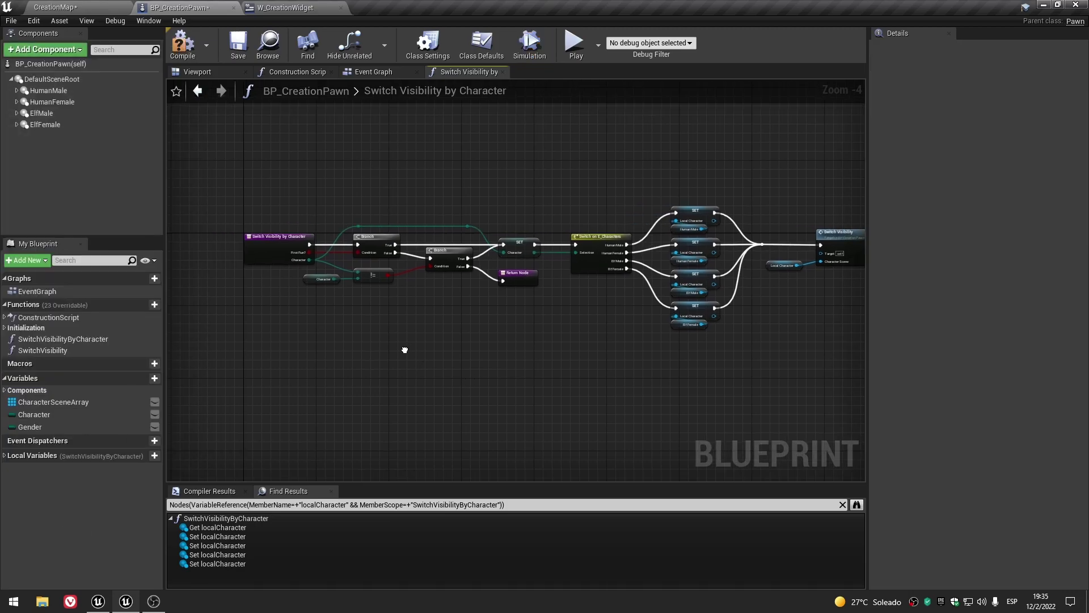
click(303, 6)
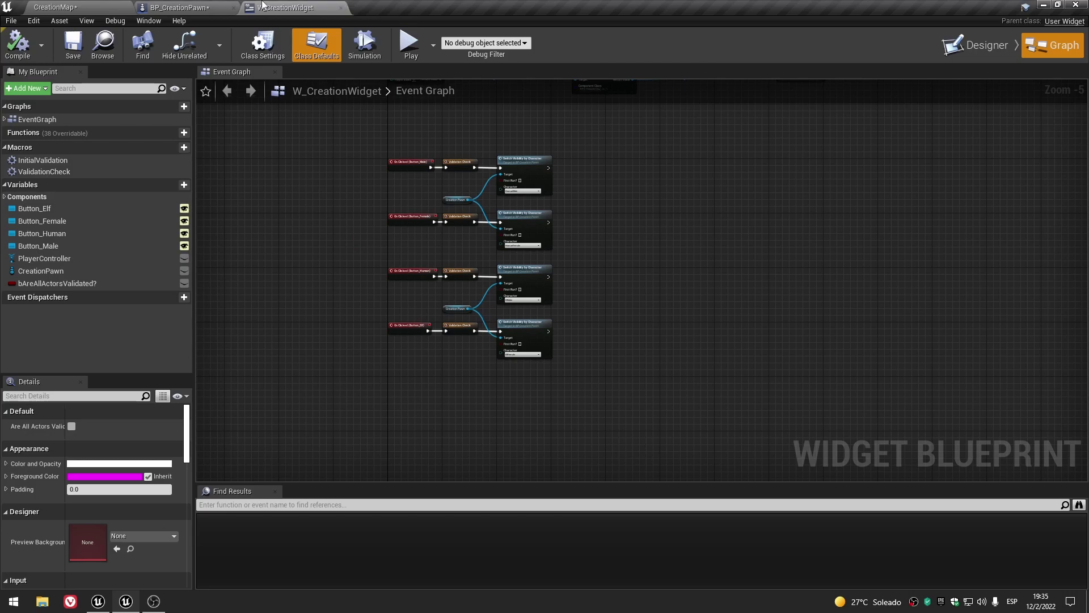
click(181, 8)
click(238, 47)
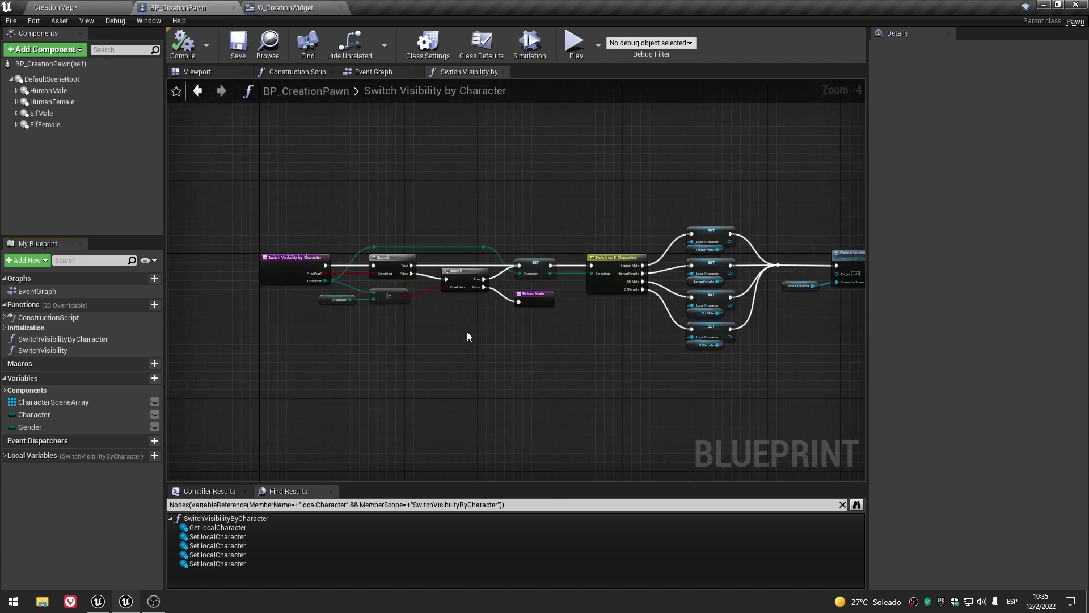
right_drag(457, 329, 539, 323)
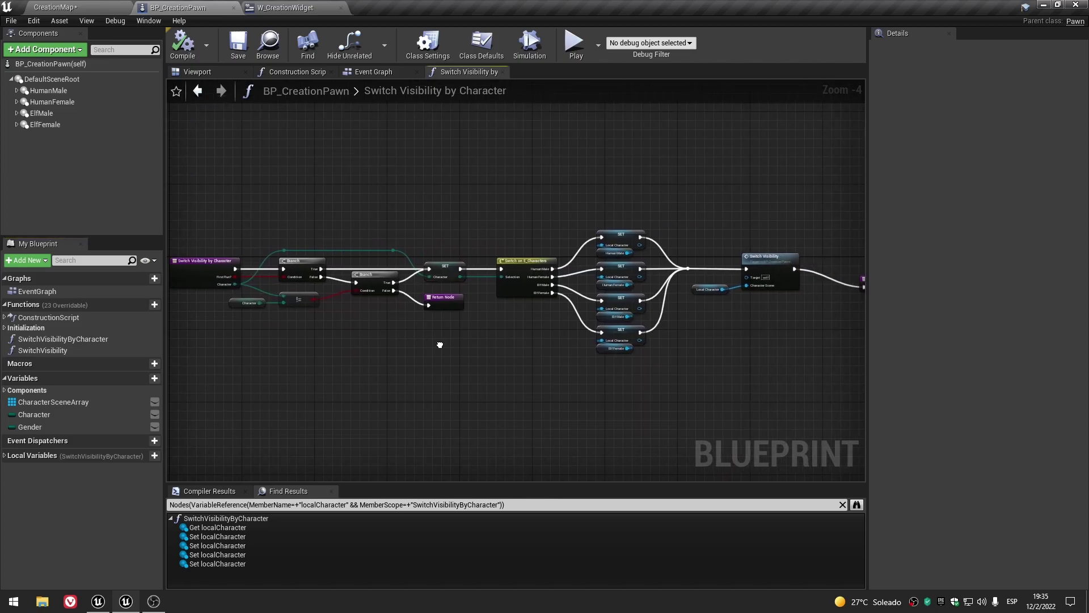
scroll(308, 305, up, 4)
click(291, 206)
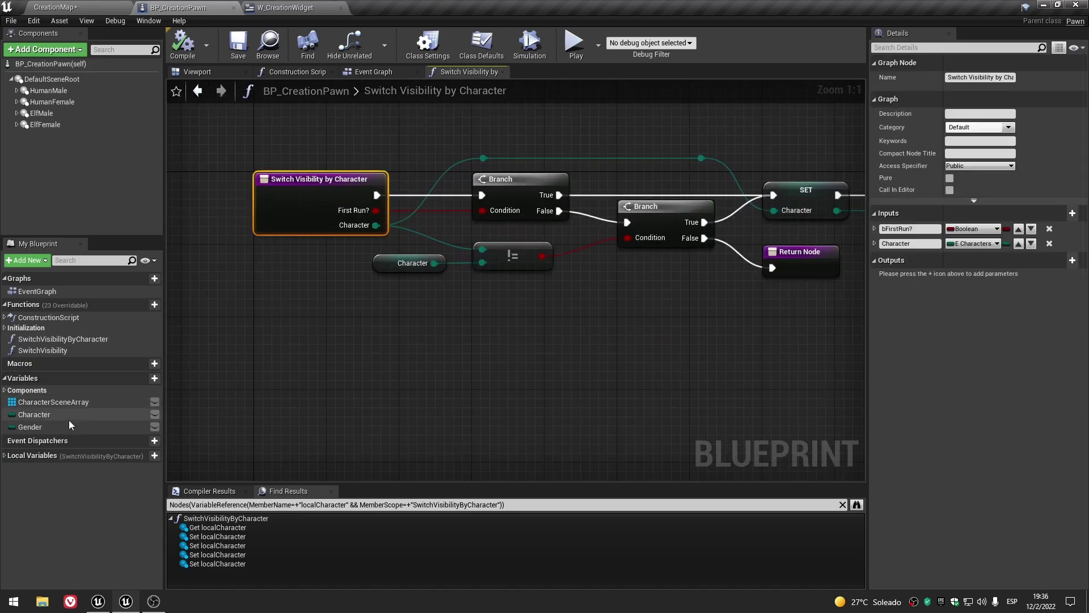
click(374, 355)
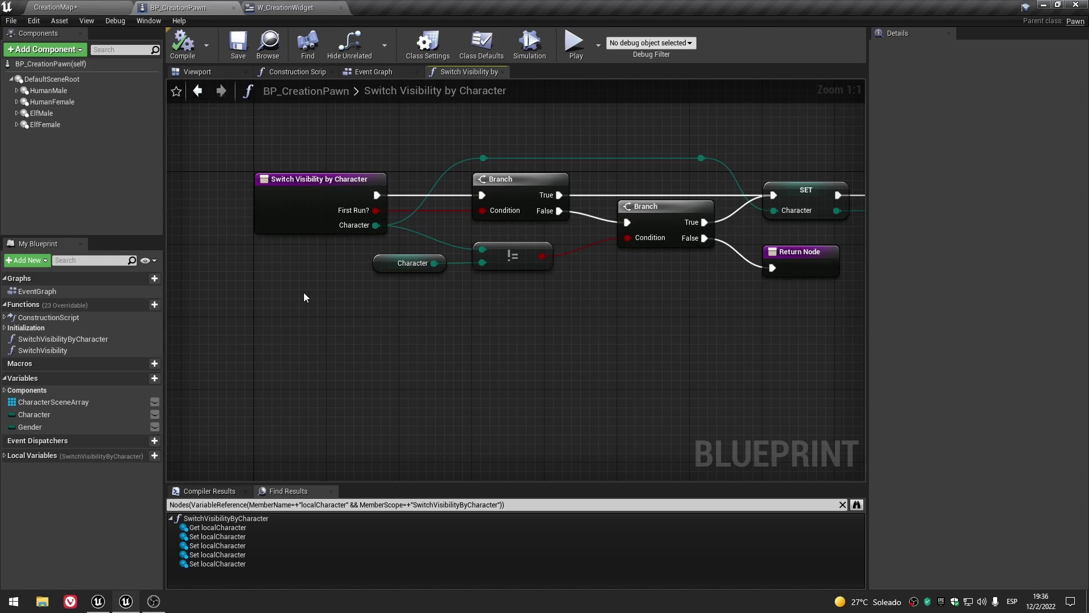
Step: Review the function's SET nodes, Return Node and Branch, and show its properties
click(309, 7)
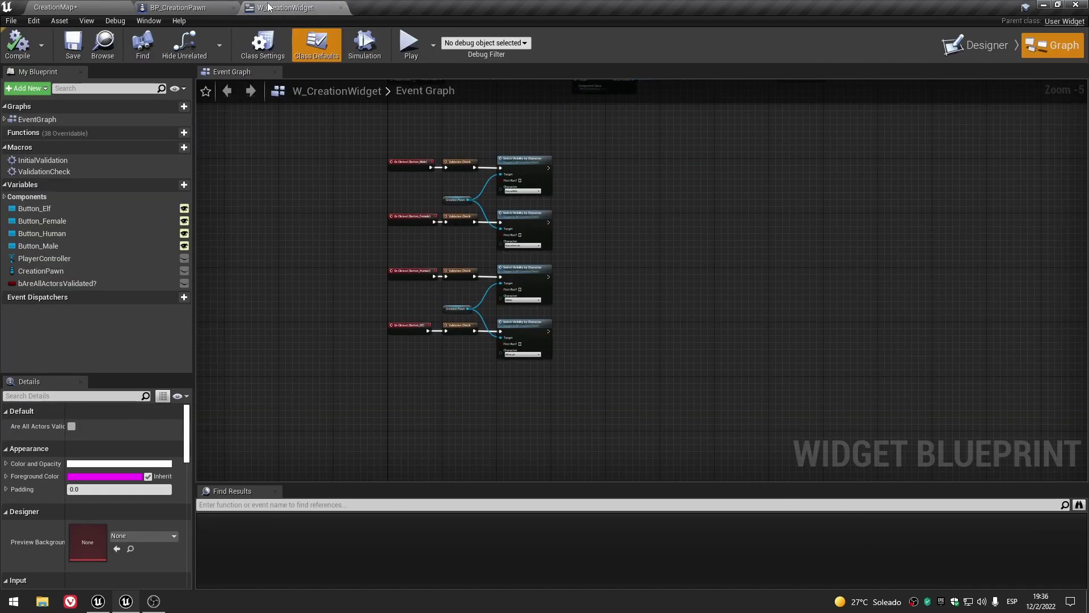
click(182, 7)
scroll(615, 339, down, 3)
scroll(619, 328, down, 3)
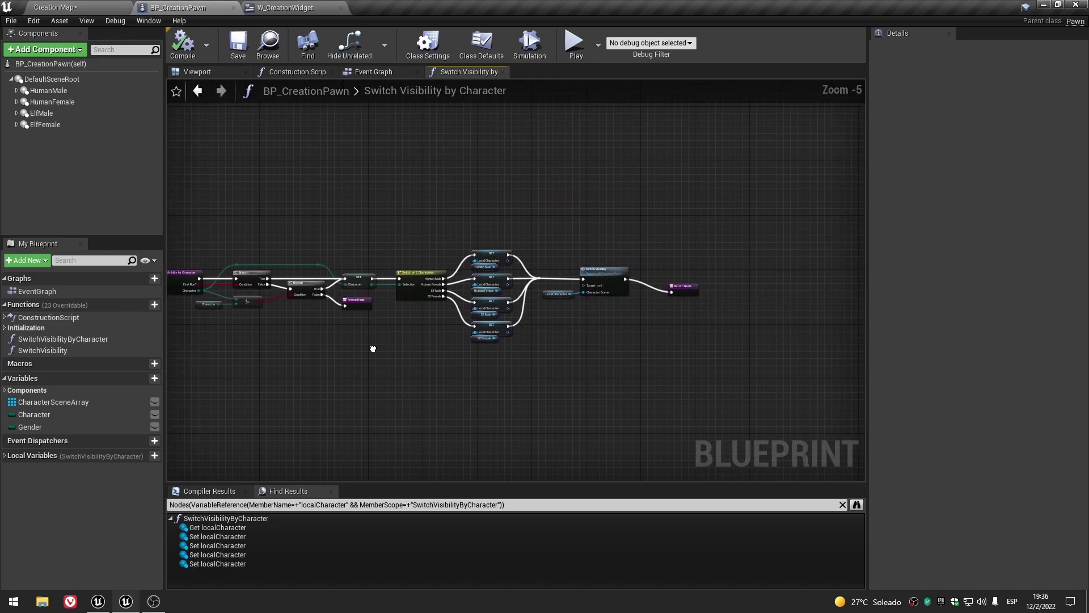
right_drag(618, 328, 465, 358)
scroll(480, 338, up, 2)
right_drag(582, 183, 335, 131)
drag(343, 126, 451, 374)
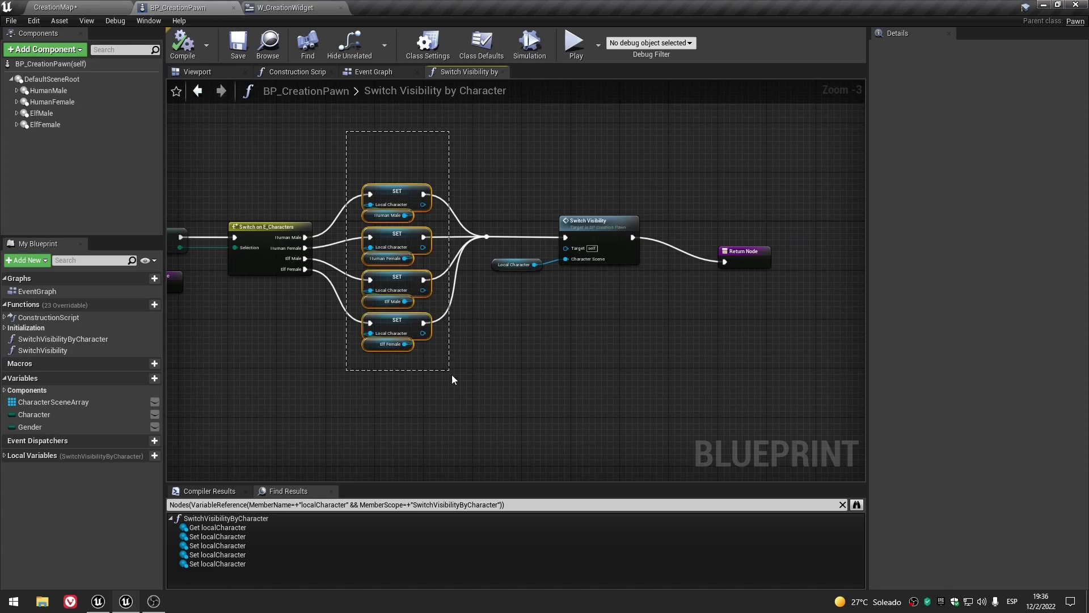
click(461, 386)
right_drag(497, 377, 637, 341)
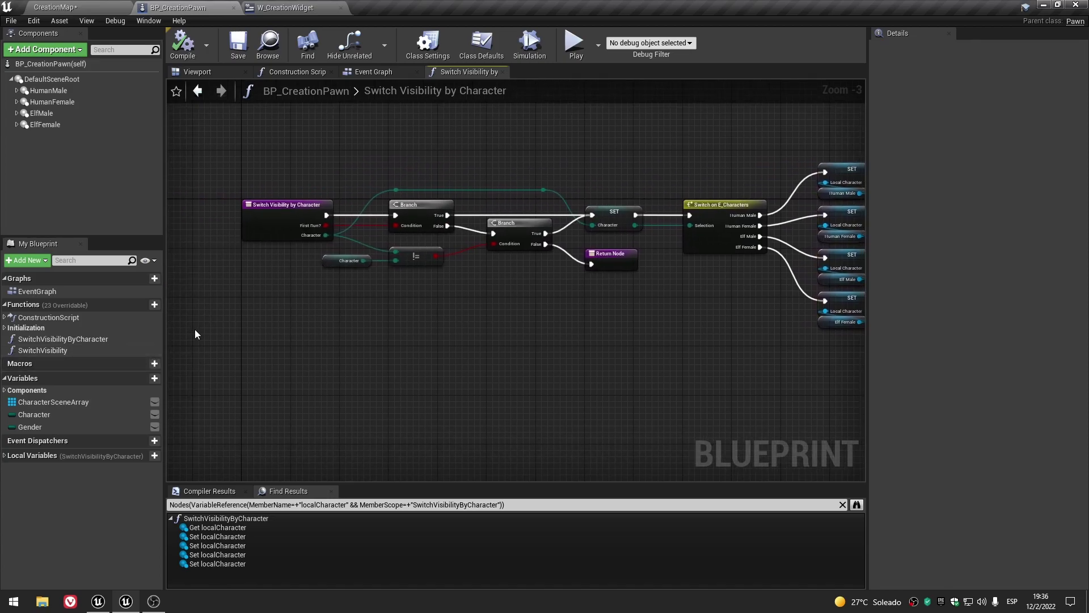
click(80, 338)
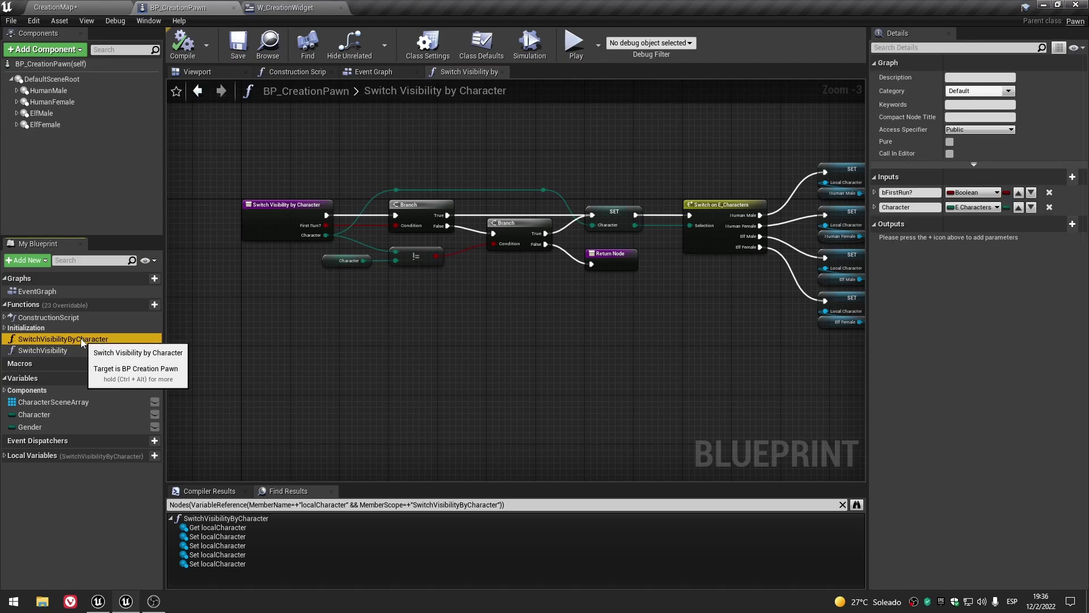
Step: Create a new function named SwitchVisibilityByGender
click(154, 304)
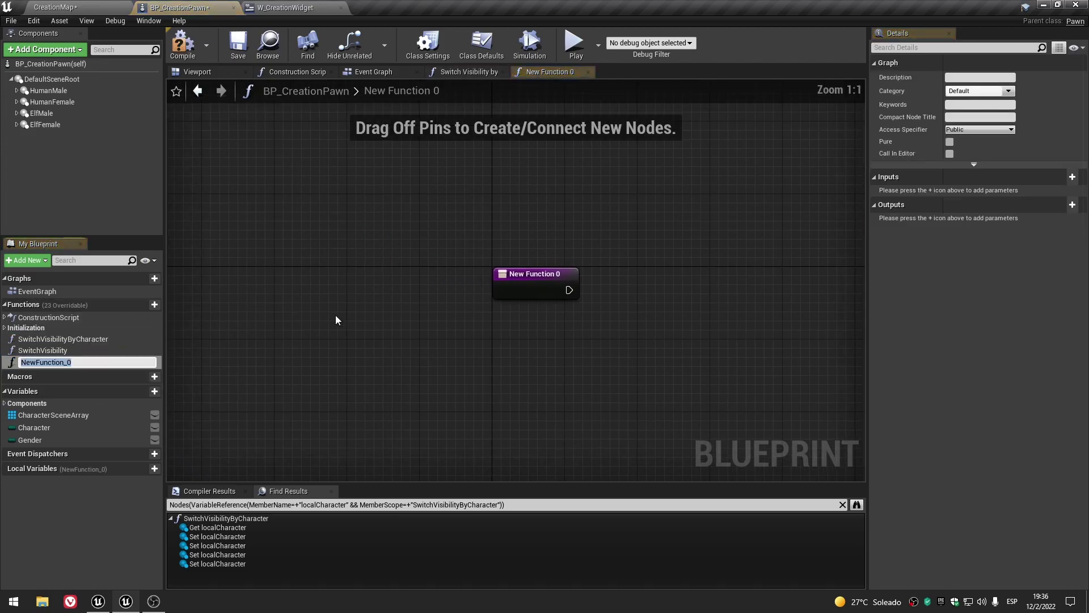
text(SwitchVisi)
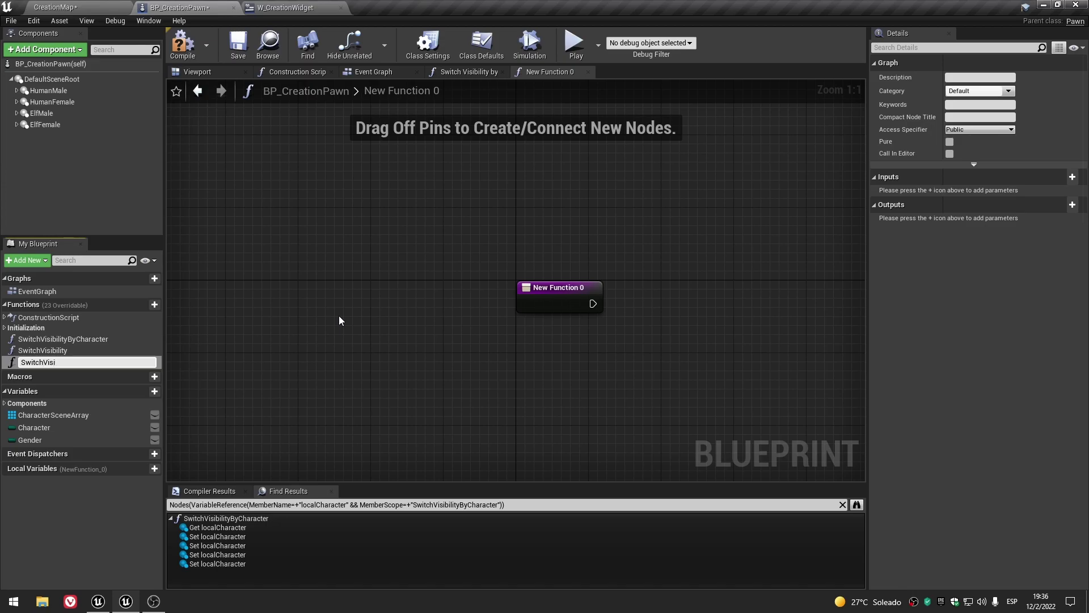
text(lity)
text(ByGender)
key(Return)
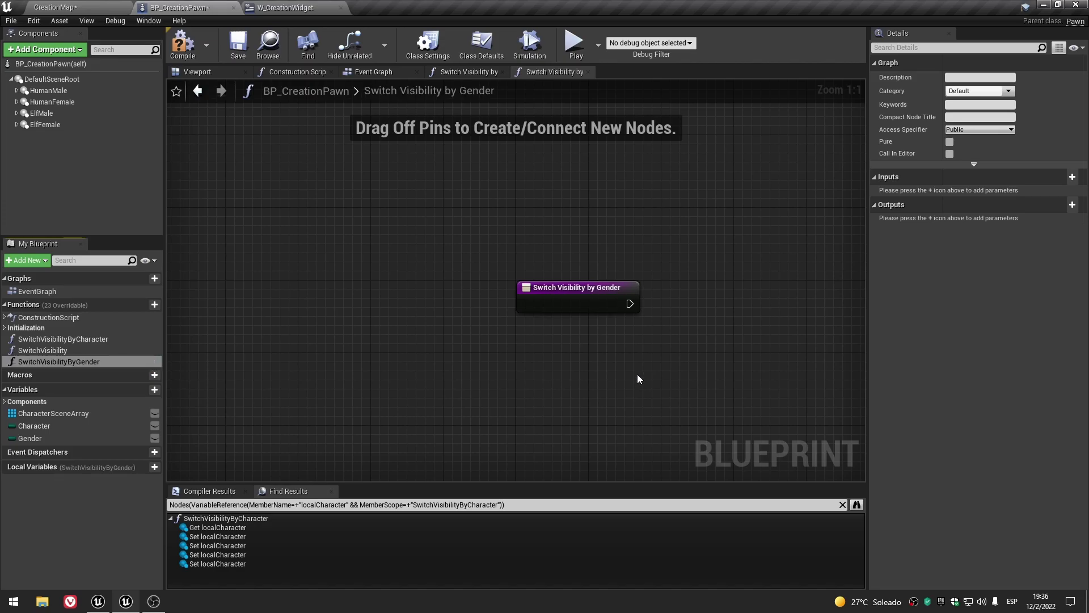
Step: Copy the bFirstRun? input name from the Switch Visibility by Character function
right_drag(618, 352, 440, 339)
click(404, 295)
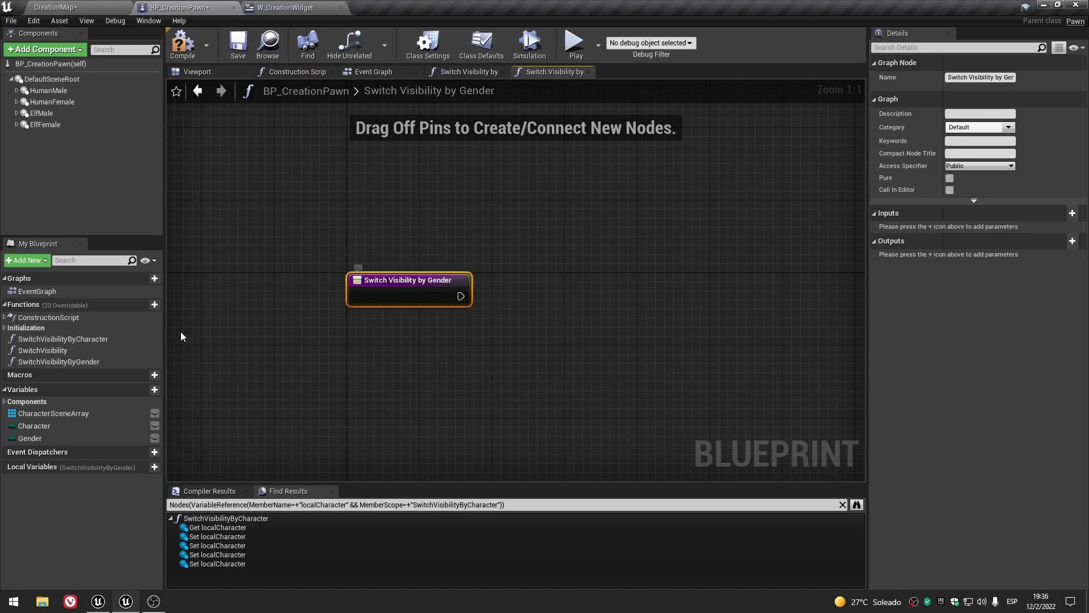
click(70, 362)
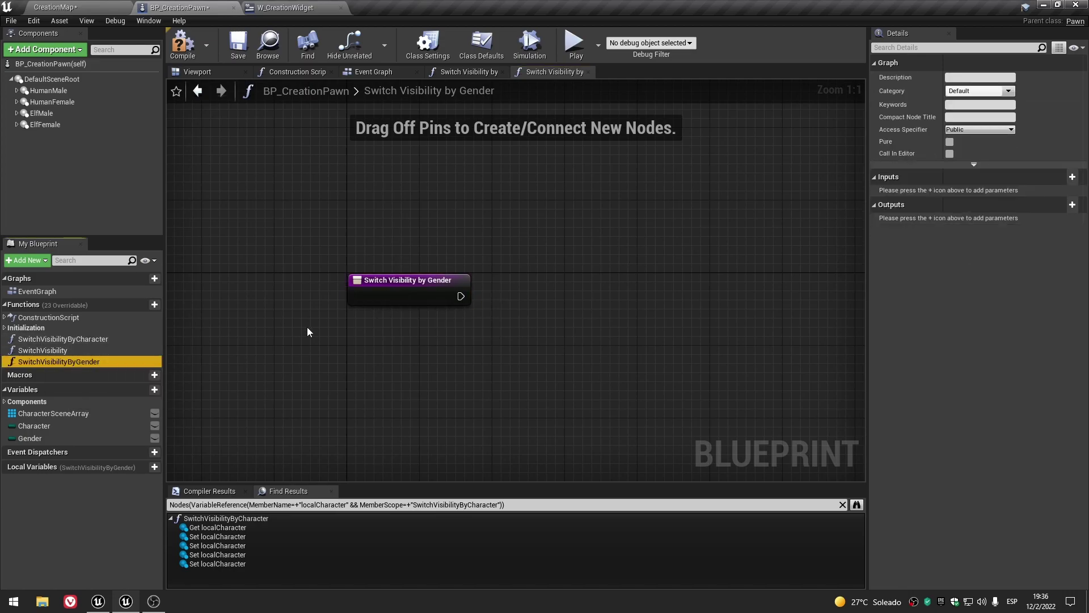
click(89, 340)
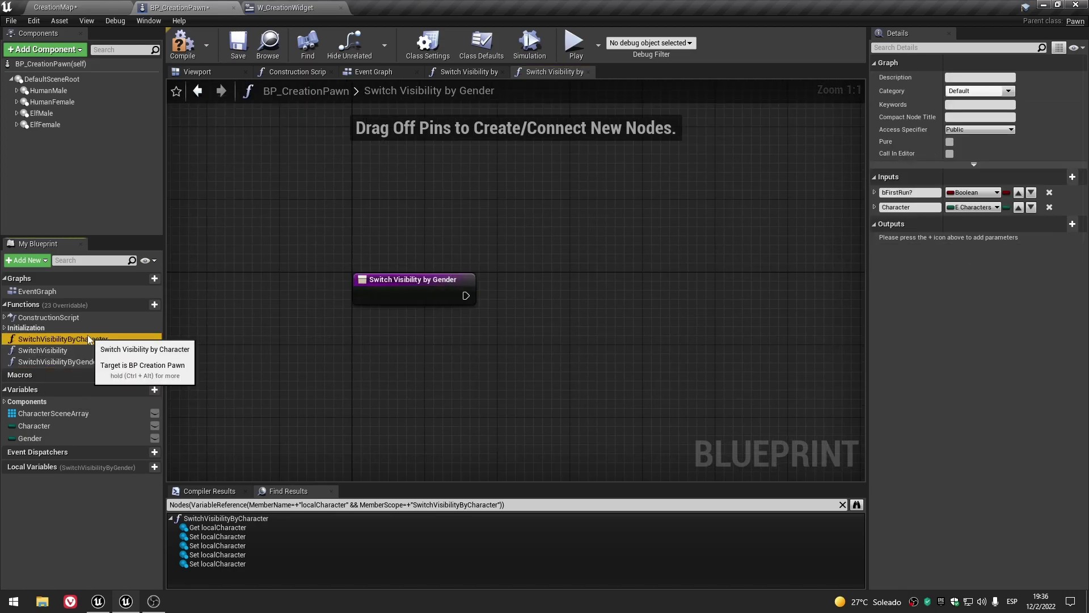
double_click(89, 339)
right_drag(282, 292, 337, 362)
click(309, 267)
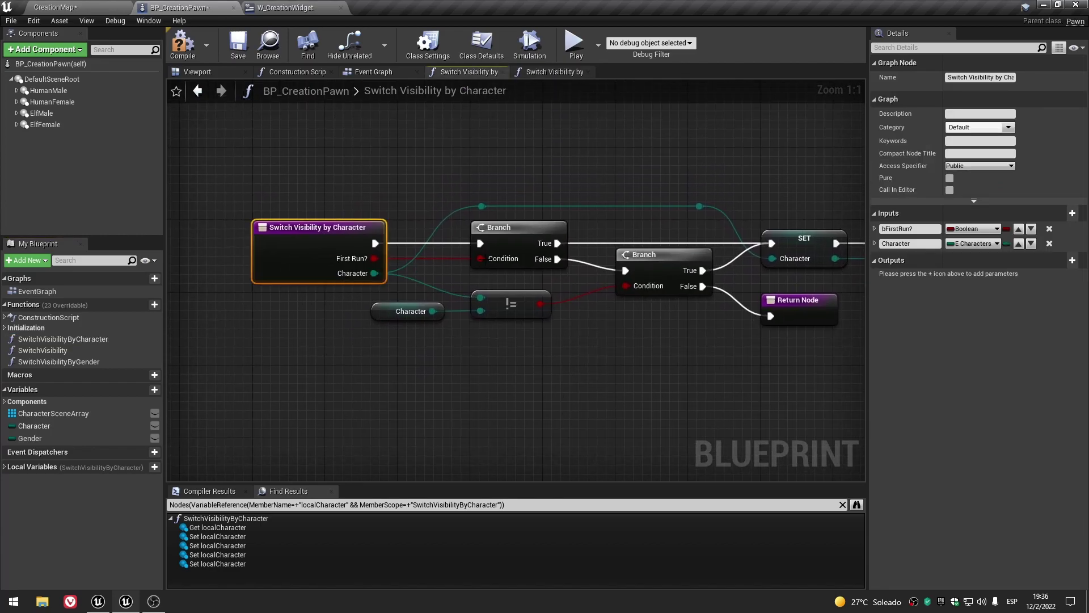
right_click(908, 232)
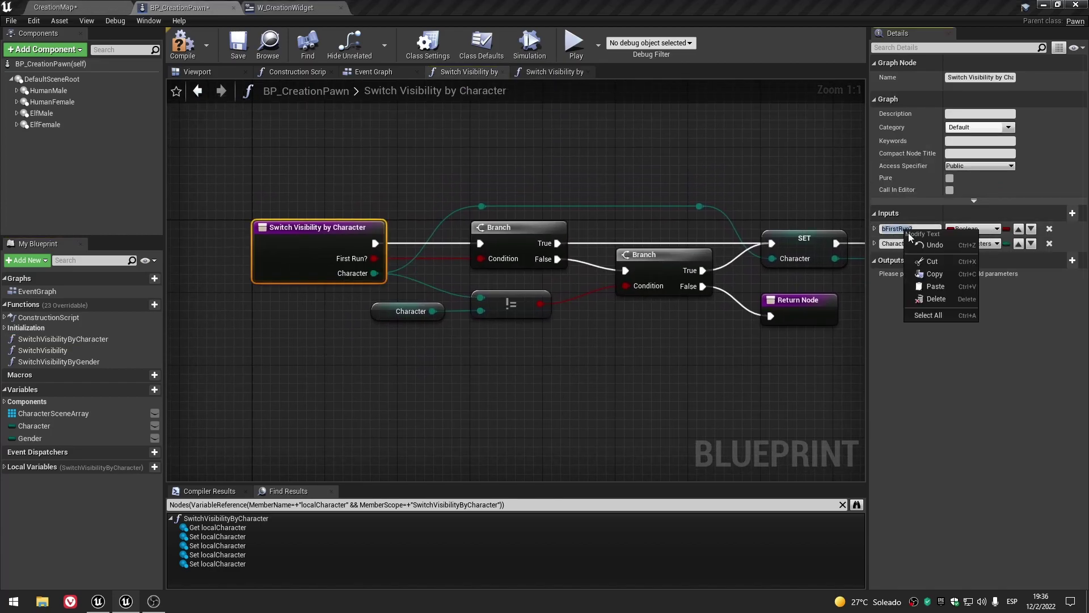
click(934, 274)
click(415, 397)
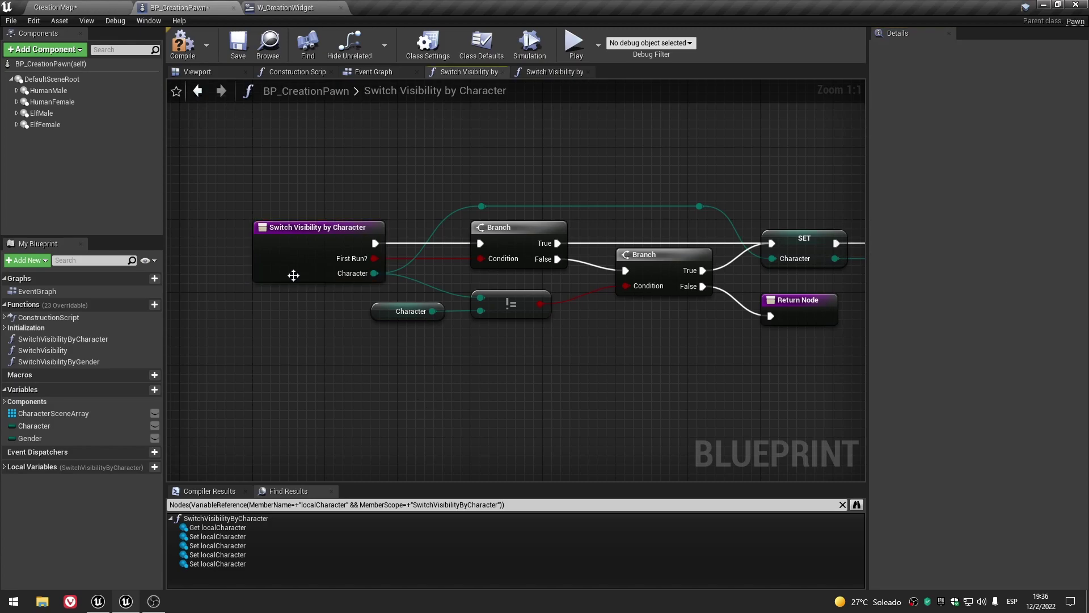
click(293, 275)
Step: Add a bFirstRun? Boolean input to the Gender function, then compile and save
click(557, 72)
click(423, 286)
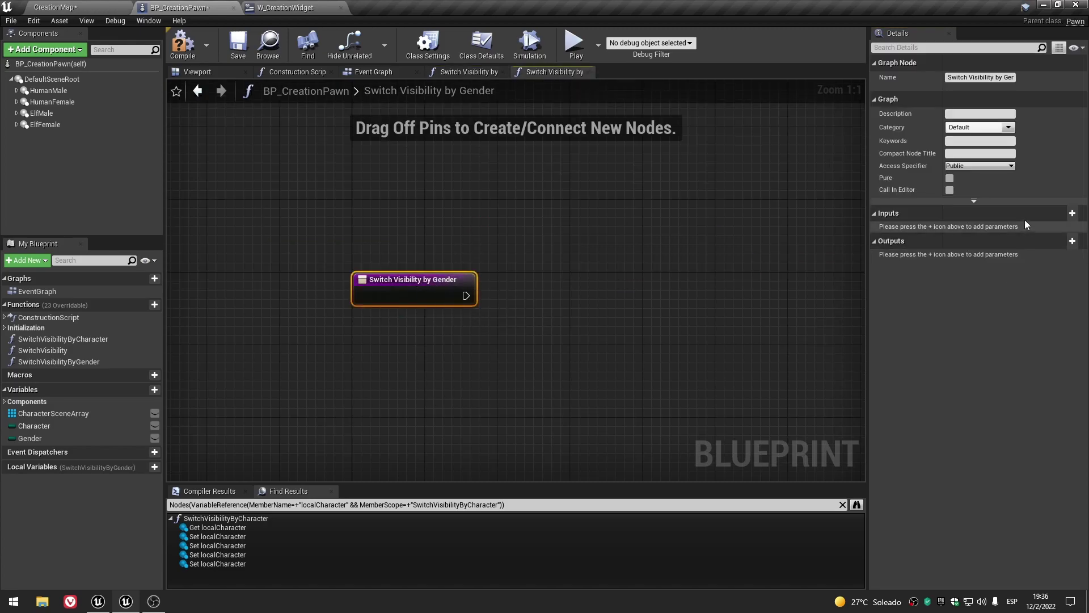
click(1072, 213)
click(915, 229)
right_click(915, 229)
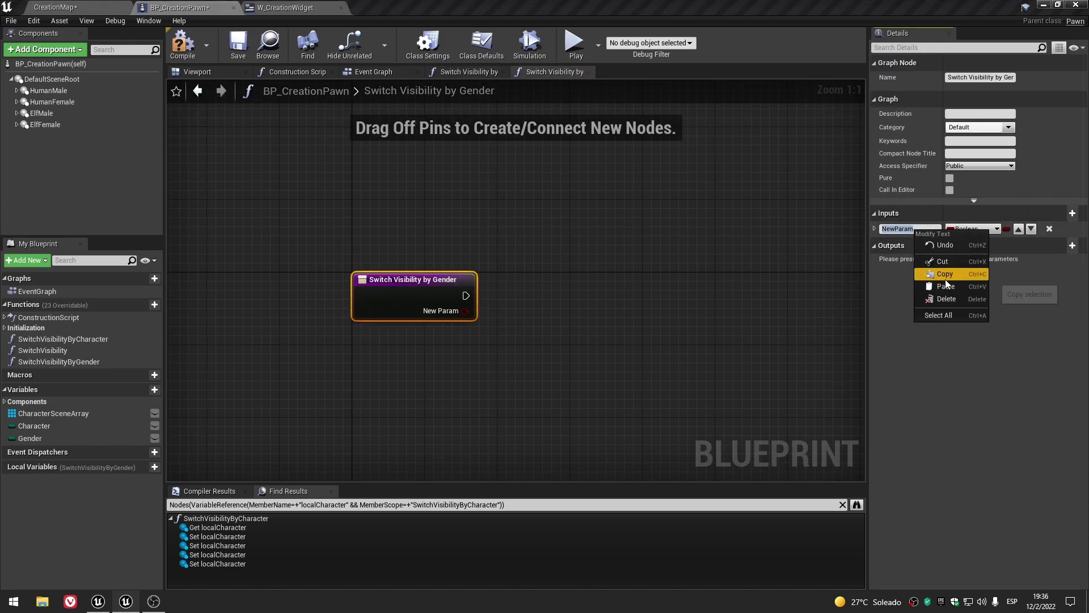
click(953, 288)
click(570, 345)
right_drag(483, 297, 393, 271)
click(377, 275)
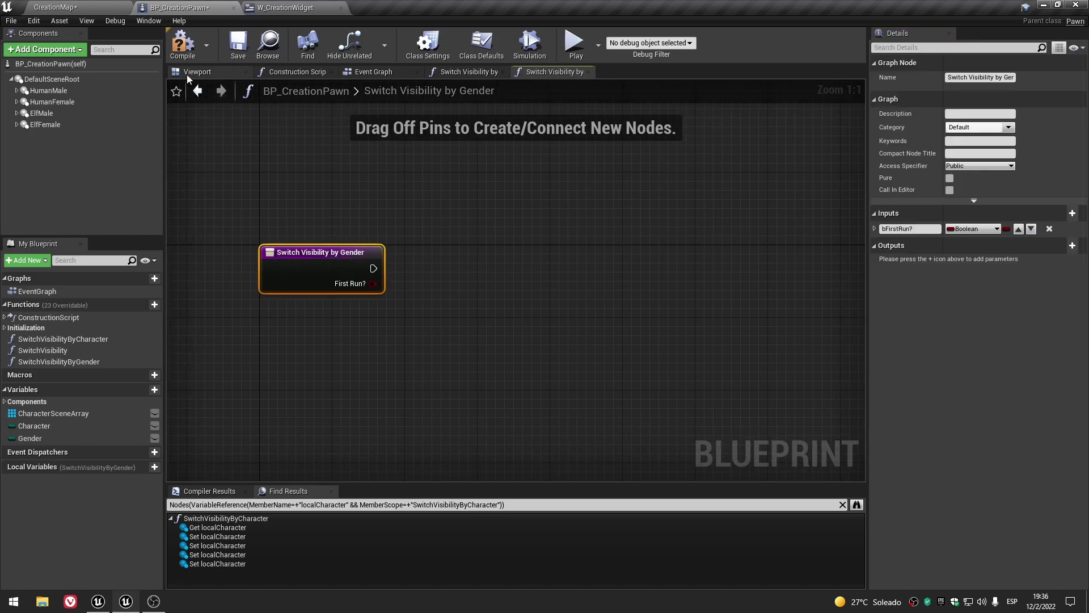
click(183, 46)
Step: Add a second input named Gender of type E Gender and save
click(238, 45)
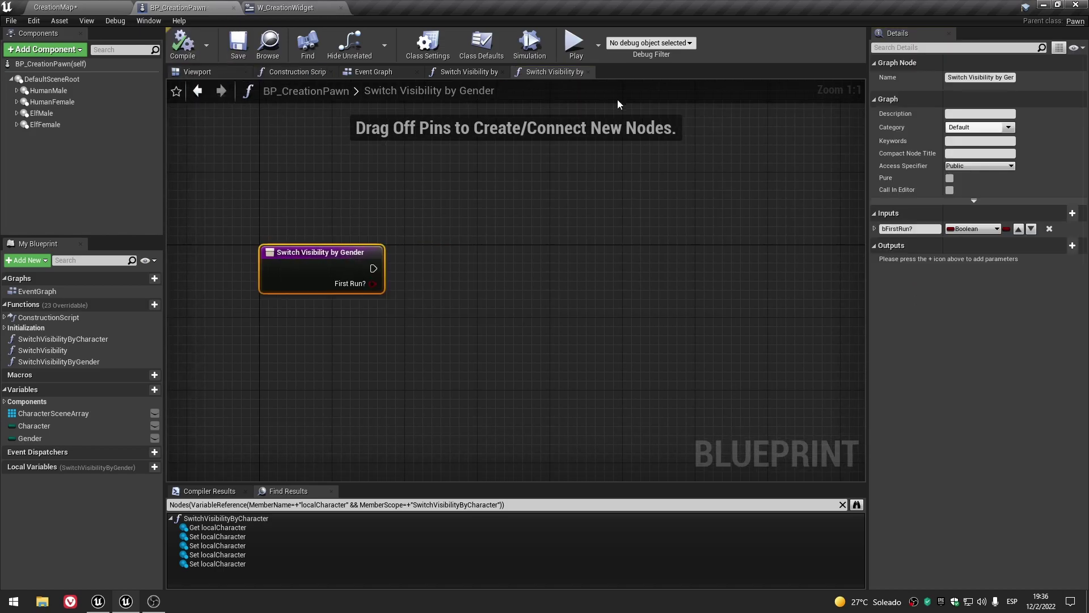
click(1072, 212)
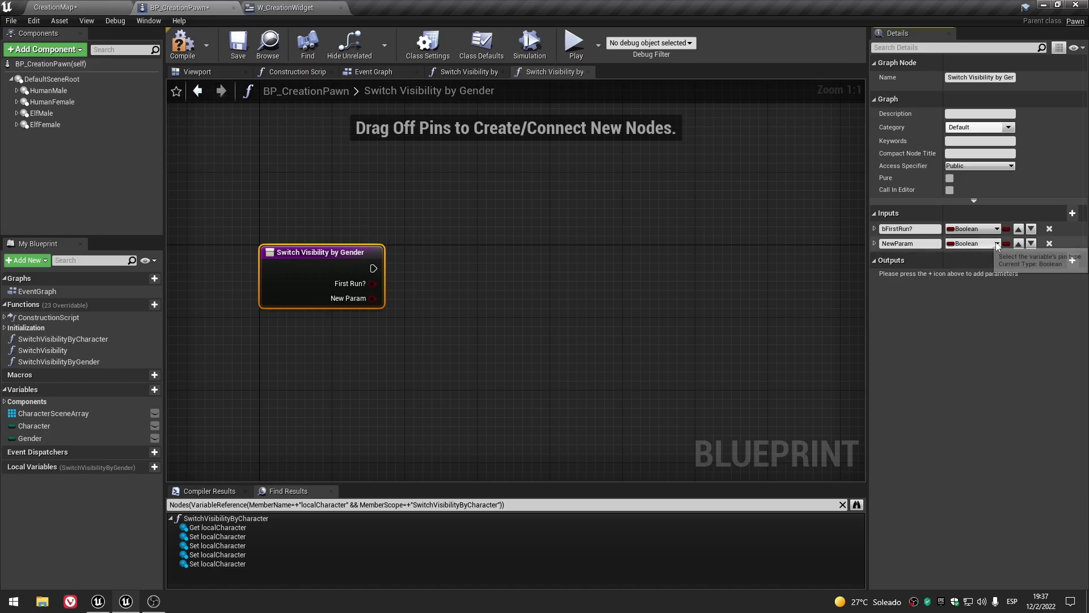
click(975, 243)
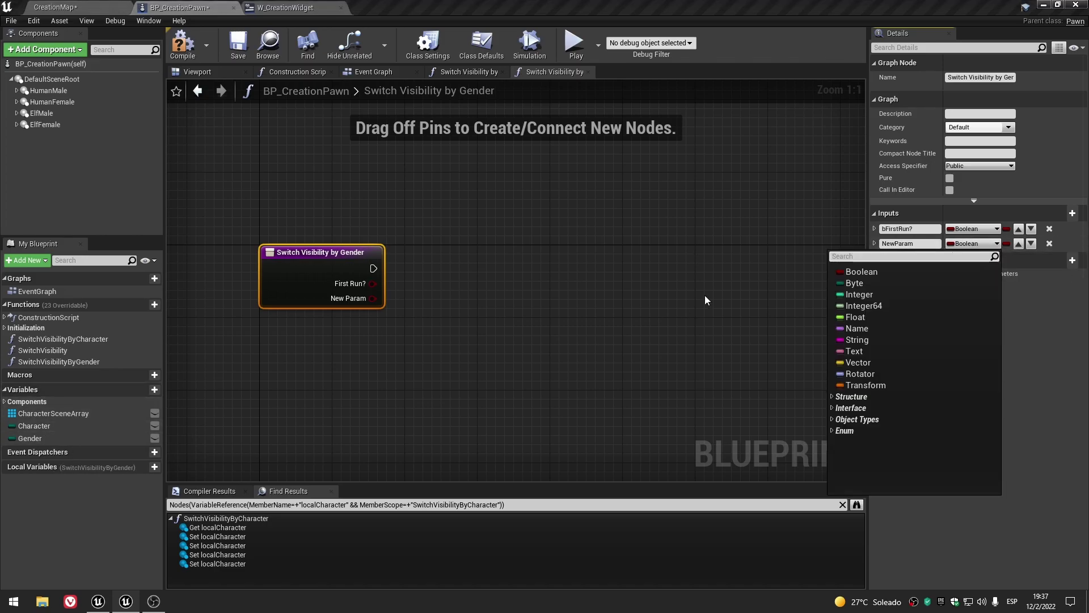
text(e gender)
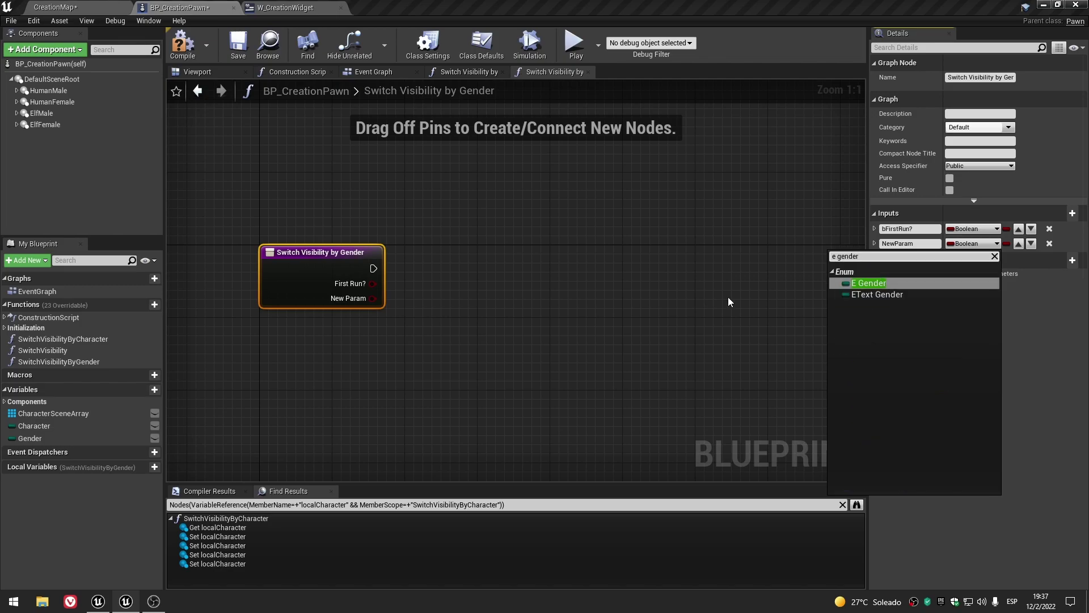
click(879, 290)
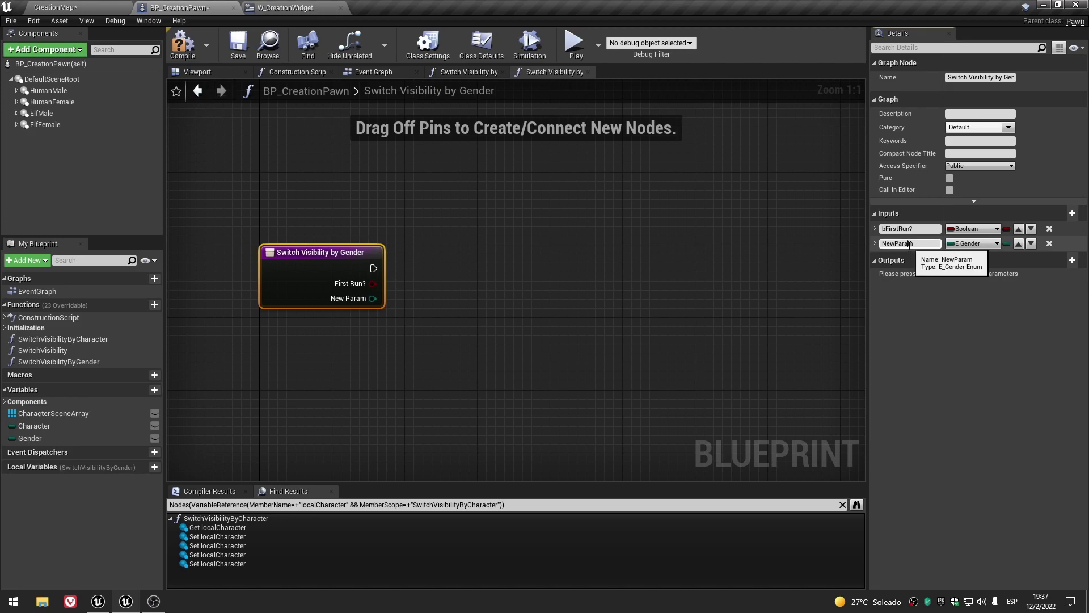
text(Gender)
key(Return)
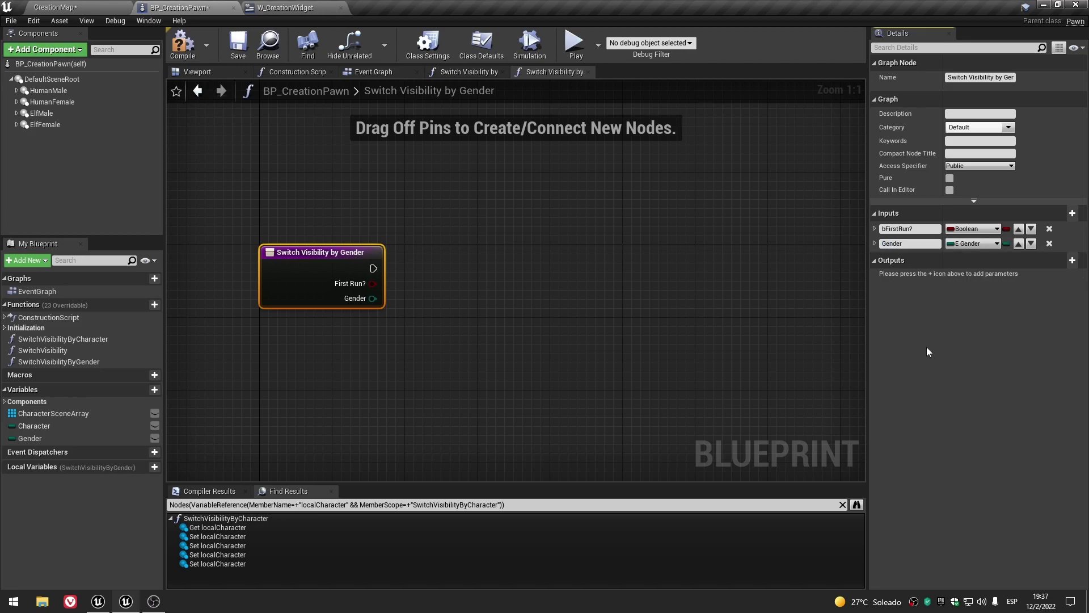
click(238, 44)
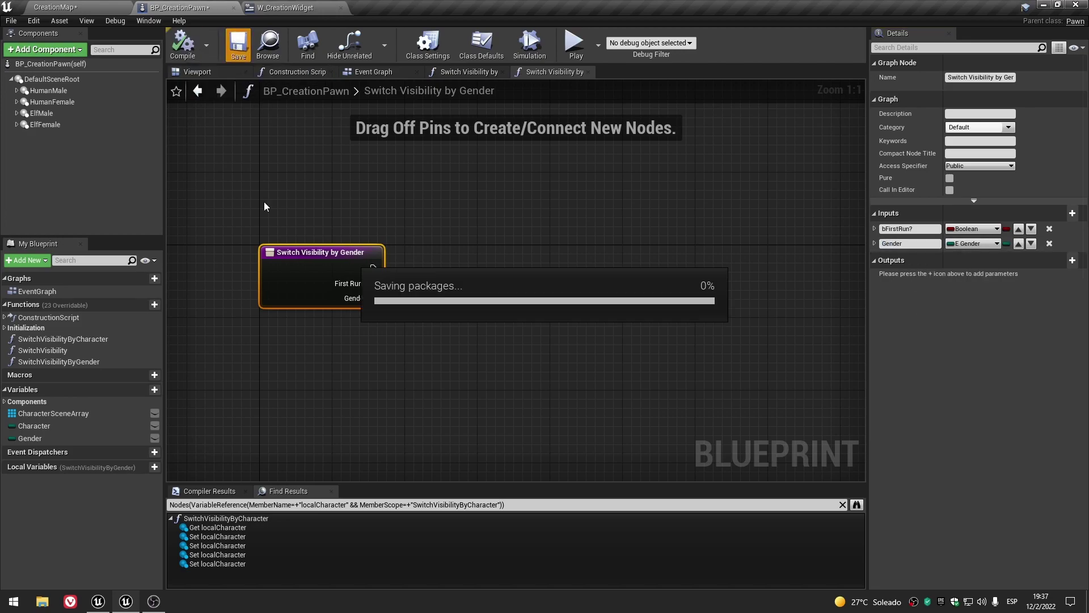
Step: Copy 'SwitchVisibility' from the function's name and add another new function
click(274, 437)
click(296, 278)
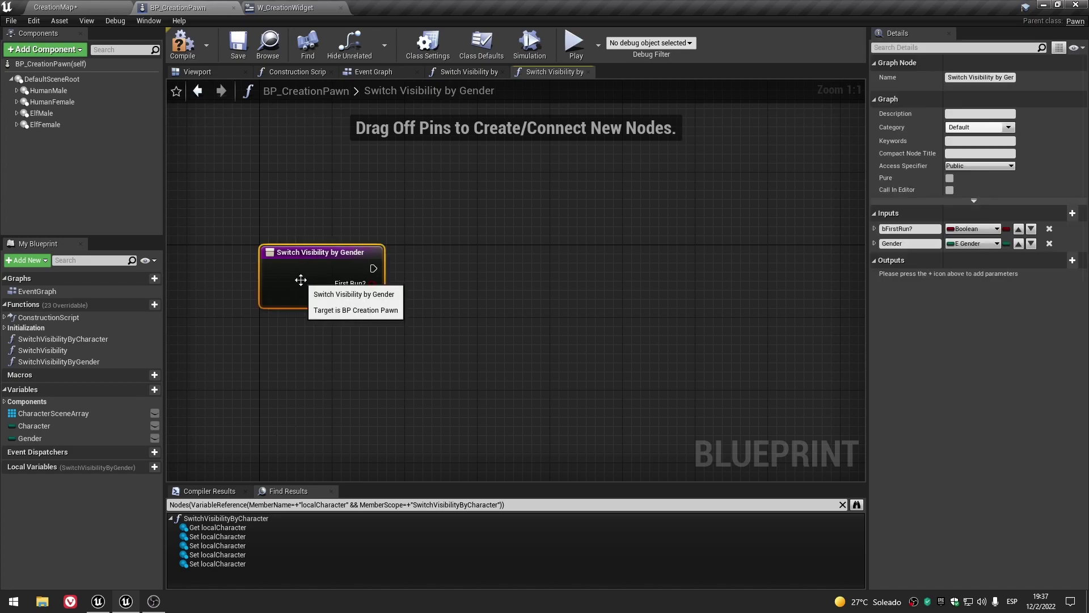
click(328, 351)
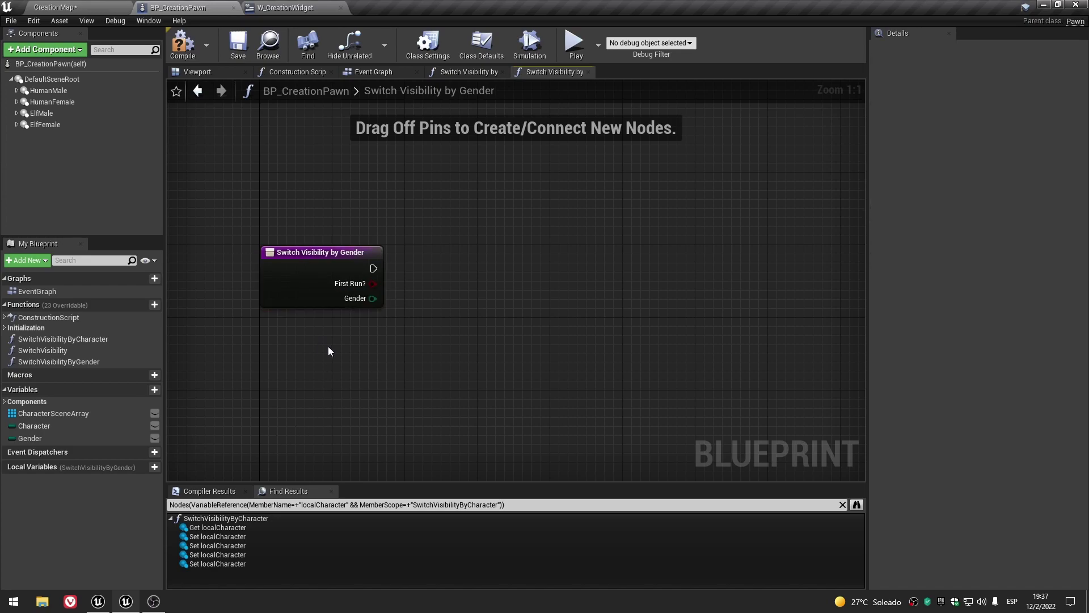
click(64, 361)
click(73, 363)
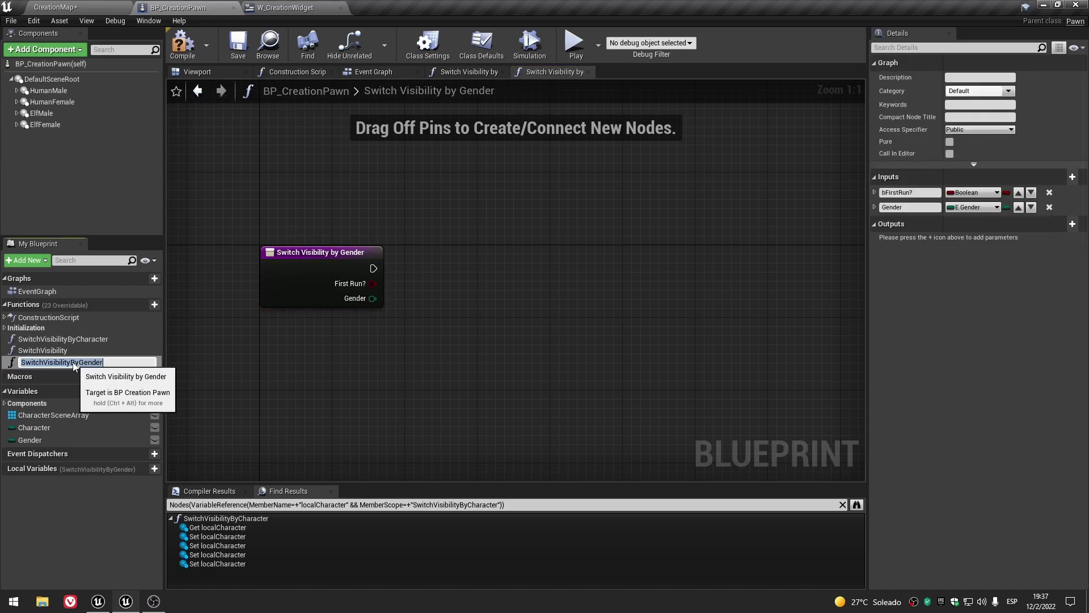
drag(70, 362, 21, 363)
right_click(38, 363)
click(63, 406)
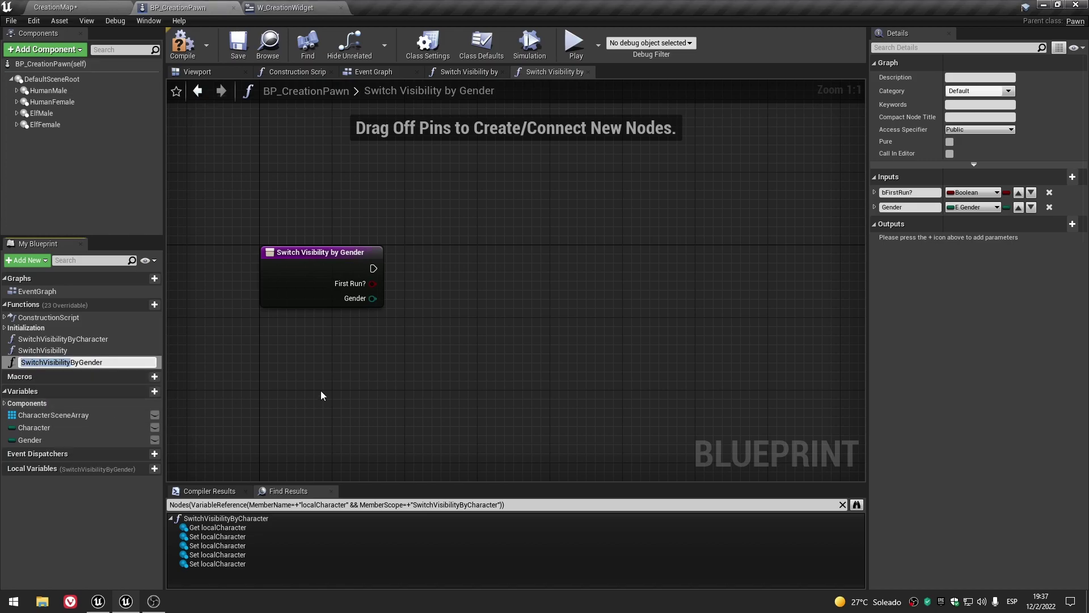
key(Return)
click(157, 305)
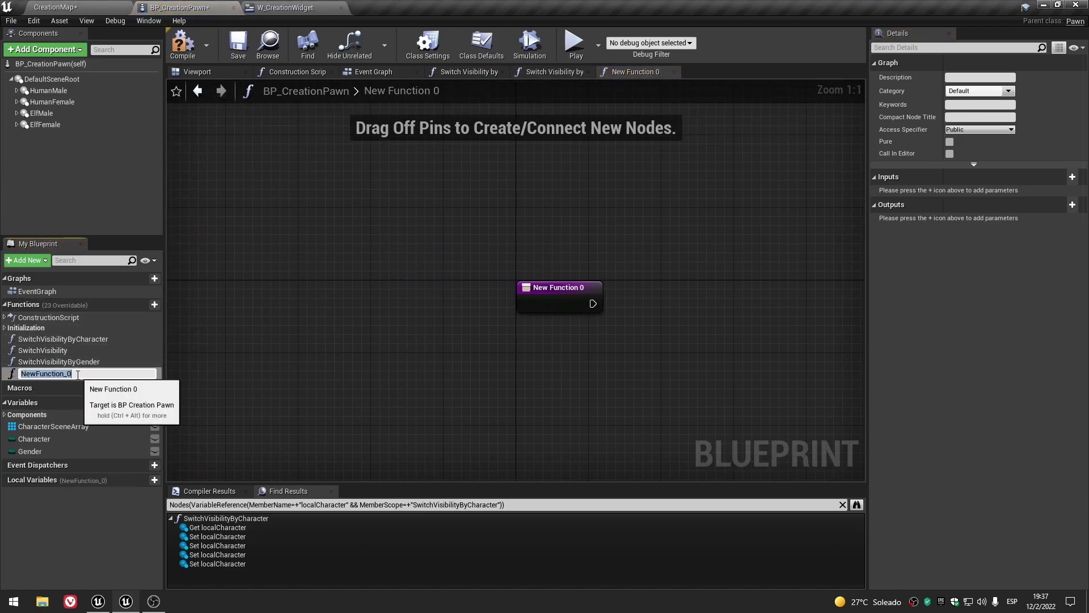
Step: Rename the new function to SwitchVisibilityByRace
right_click(79, 373)
click(105, 428)
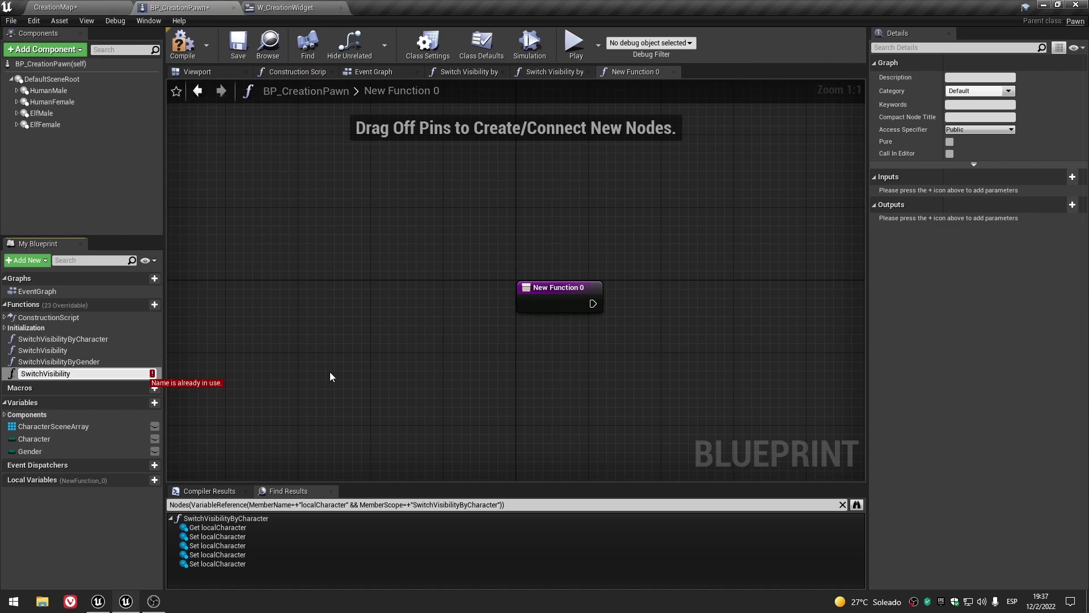
text(ByRa)
text(ce)
key(Return)
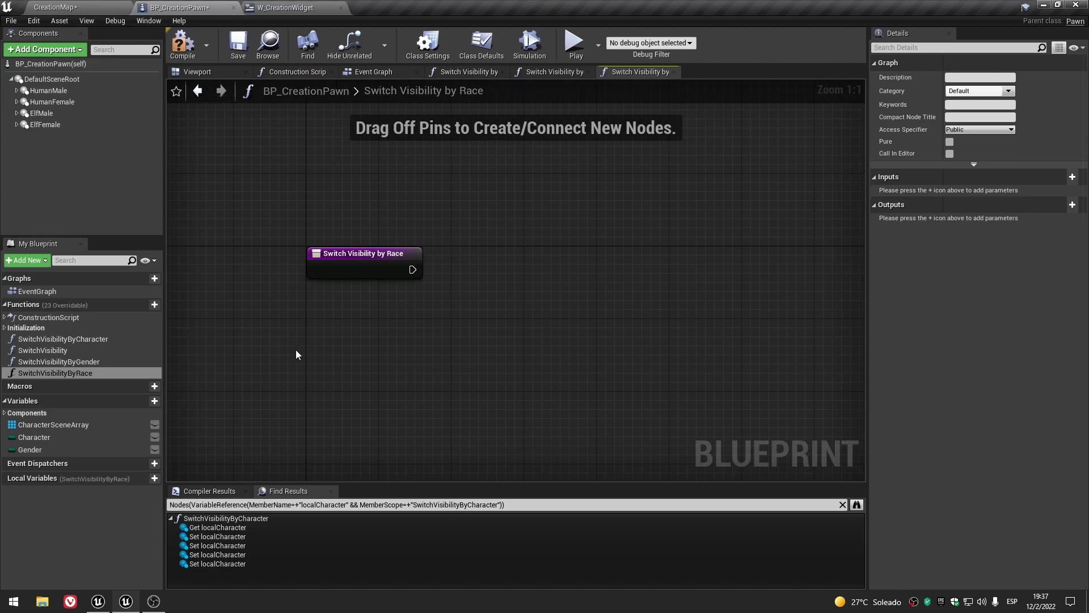
Step: Add a Boolean input named SwitchVisibility to the Race function
click(341, 253)
click(1070, 213)
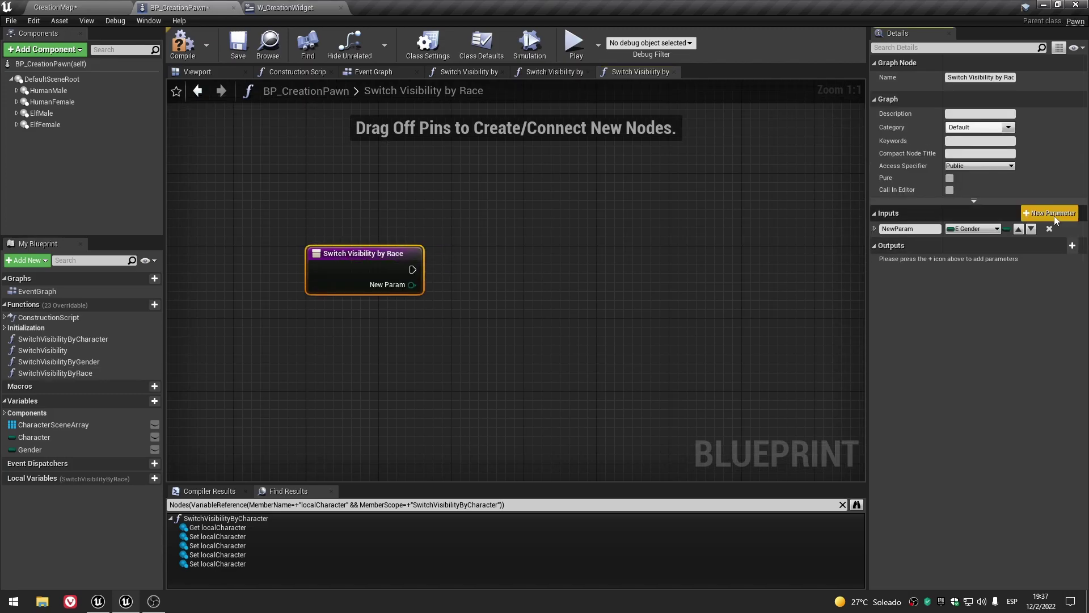
click(973, 229)
click(903, 253)
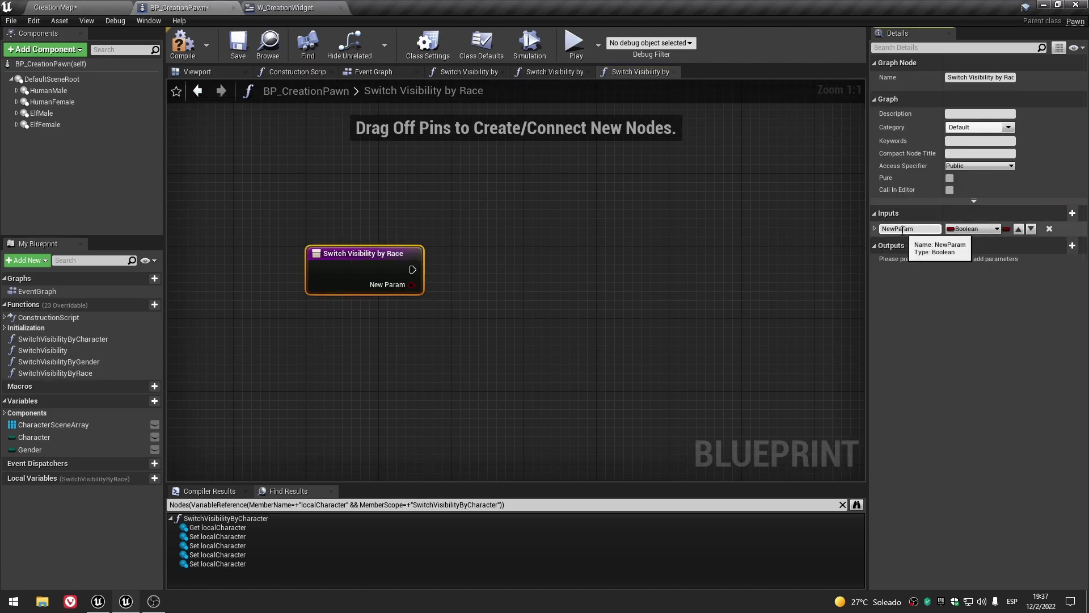
double_click(902, 230)
right_click(902, 230)
click(945, 286)
key(Return)
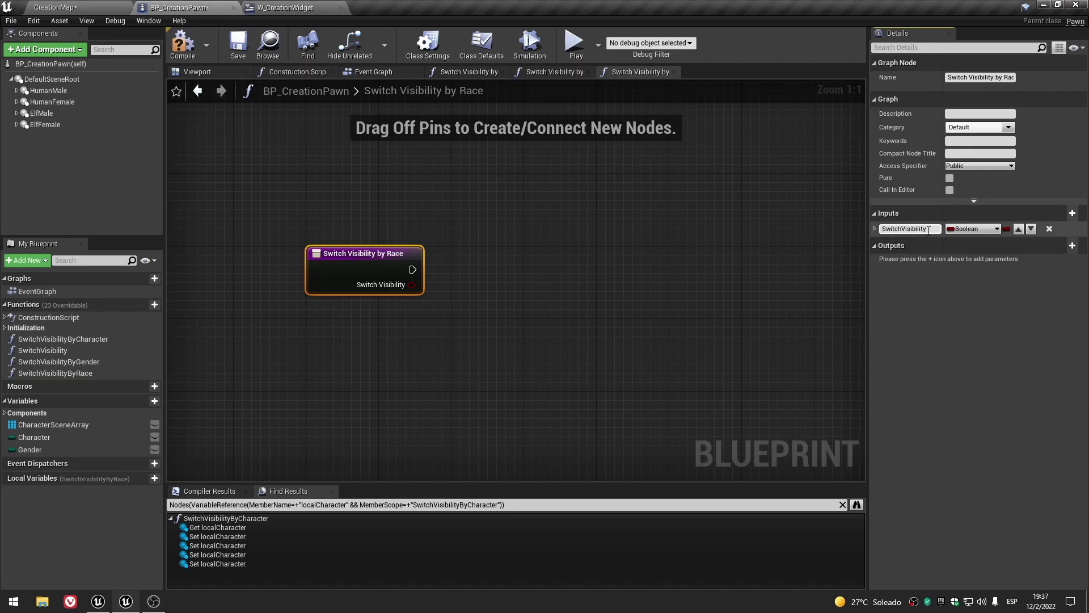
Step: Copy the bFirstRun? input name from the Switch Visibility by Gender function
click(540, 78)
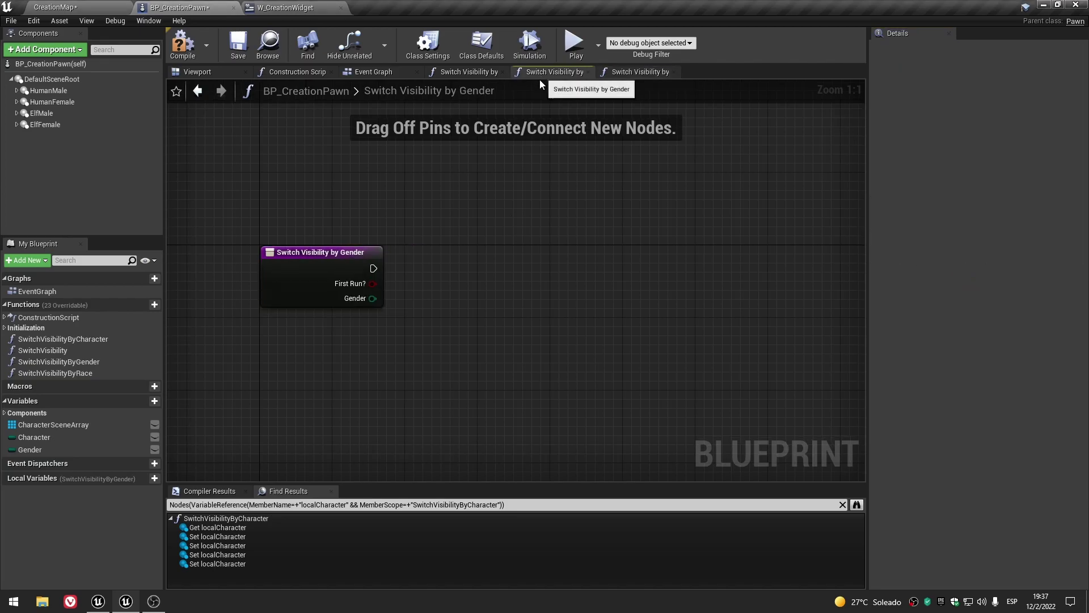
click(334, 265)
double_click(902, 229)
right_click(902, 228)
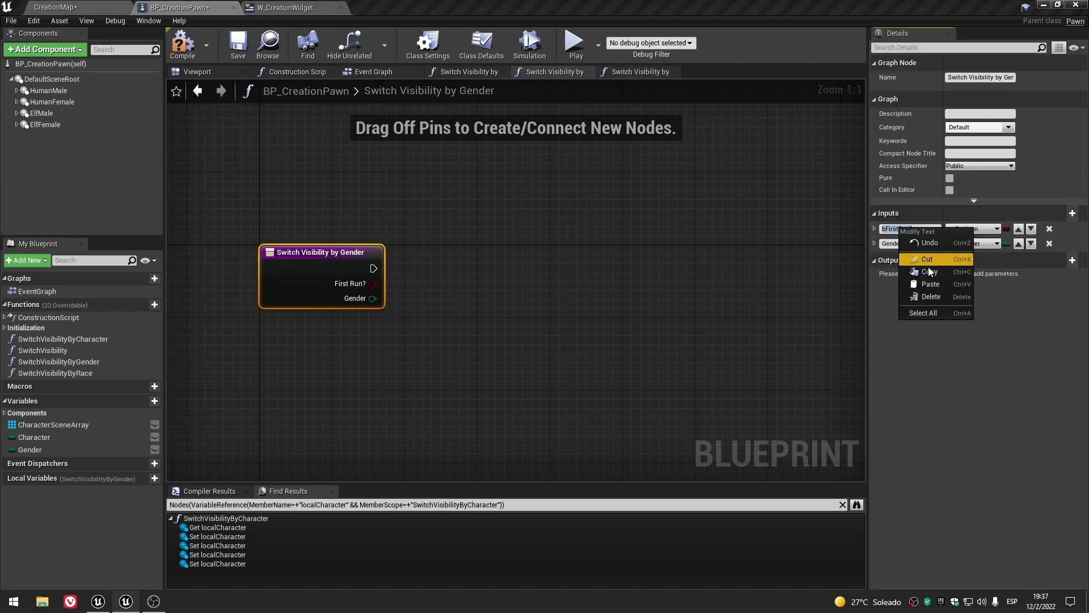
Step: Rename the Race function's Boolean input to bFirstRun? and compile the blueprint
click(583, 282)
click(635, 72)
click(356, 262)
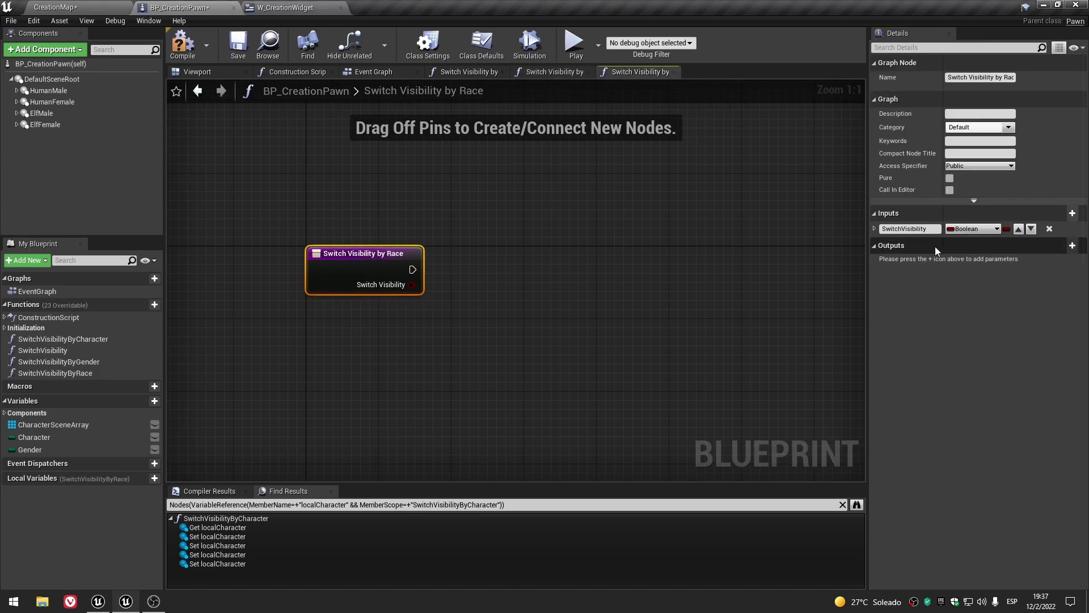
double_click(902, 228)
right_click(902, 228)
click(908, 282)
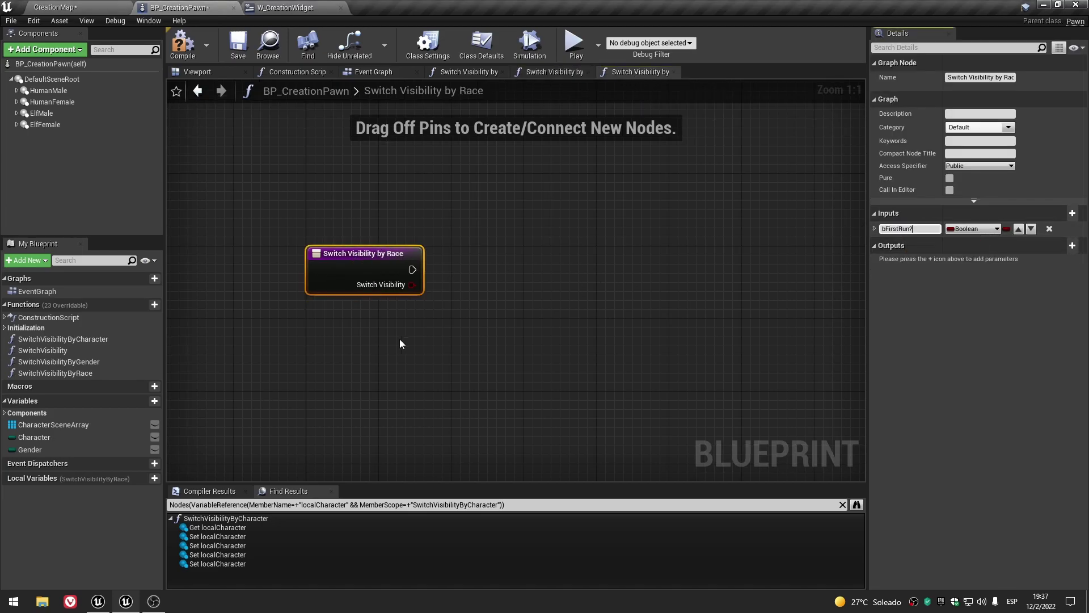
click(381, 339)
click(340, 275)
click(182, 45)
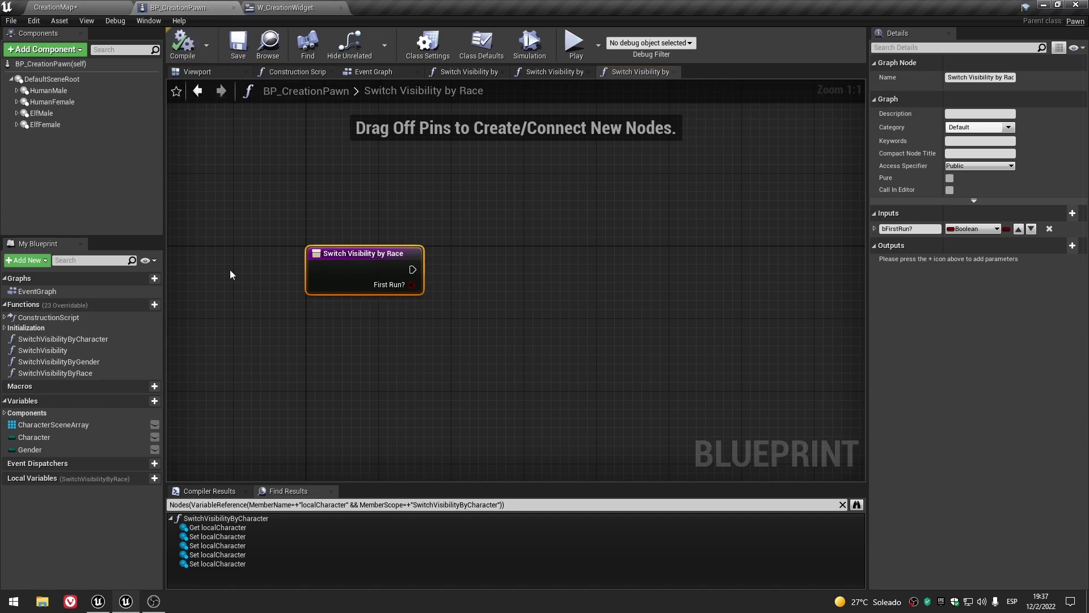
click(253, 355)
click(55, 437)
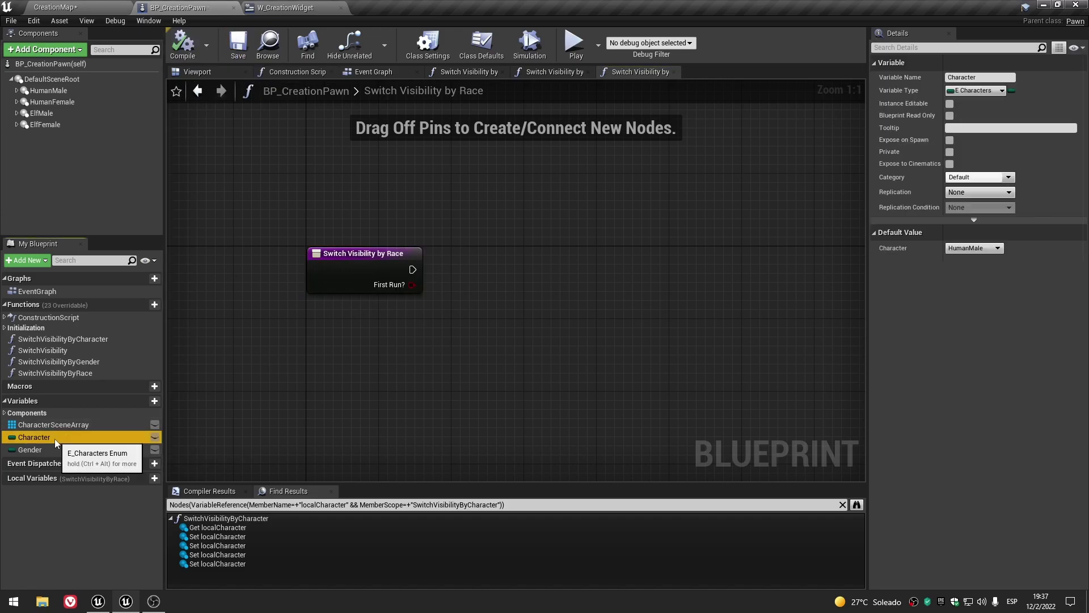
click(102, 6)
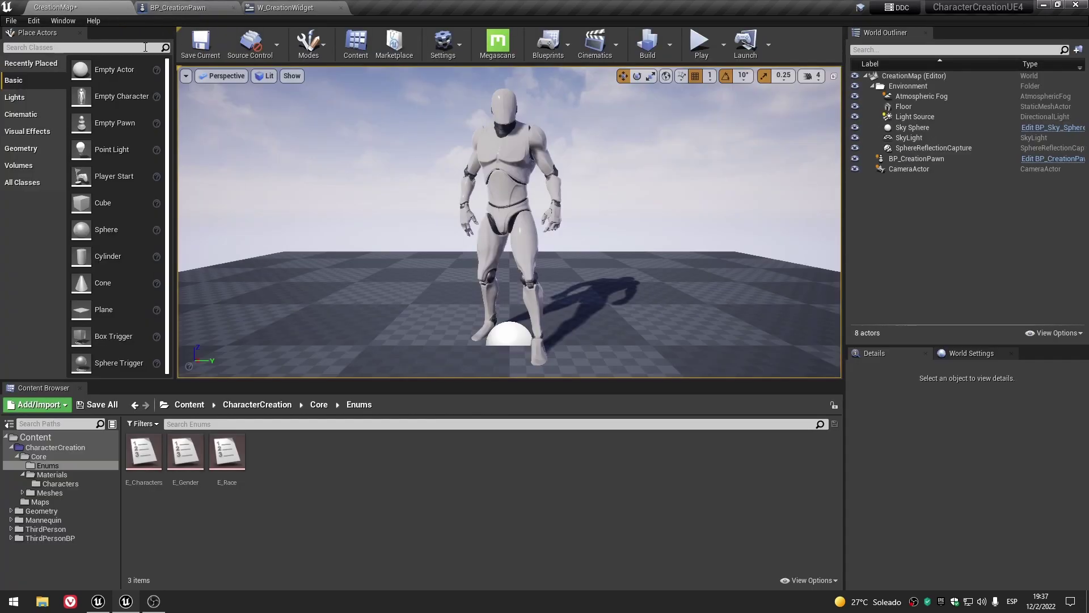
double_click(227, 452)
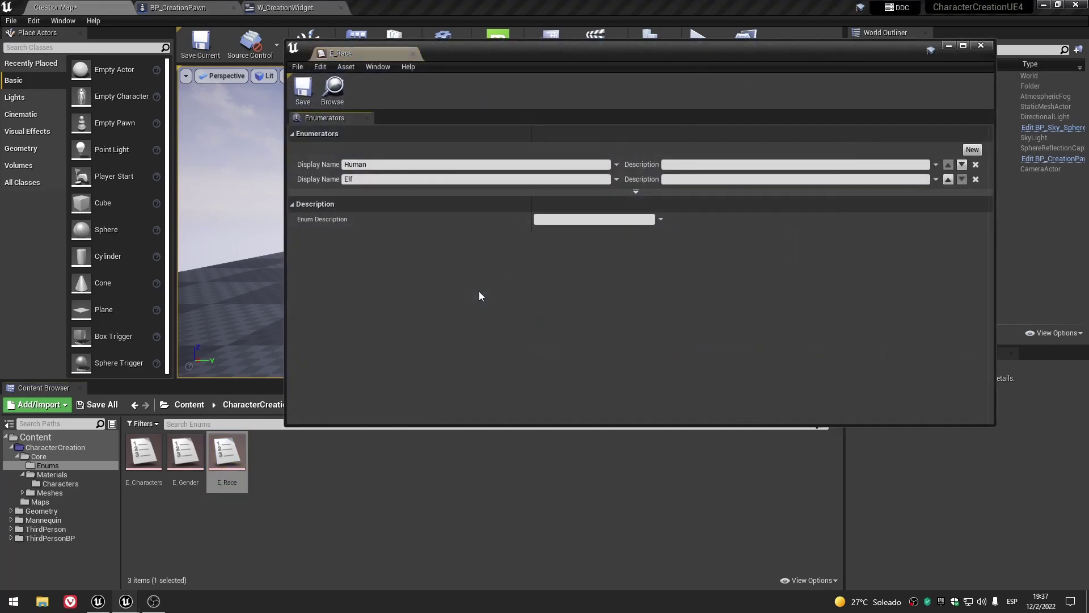
click(981, 45)
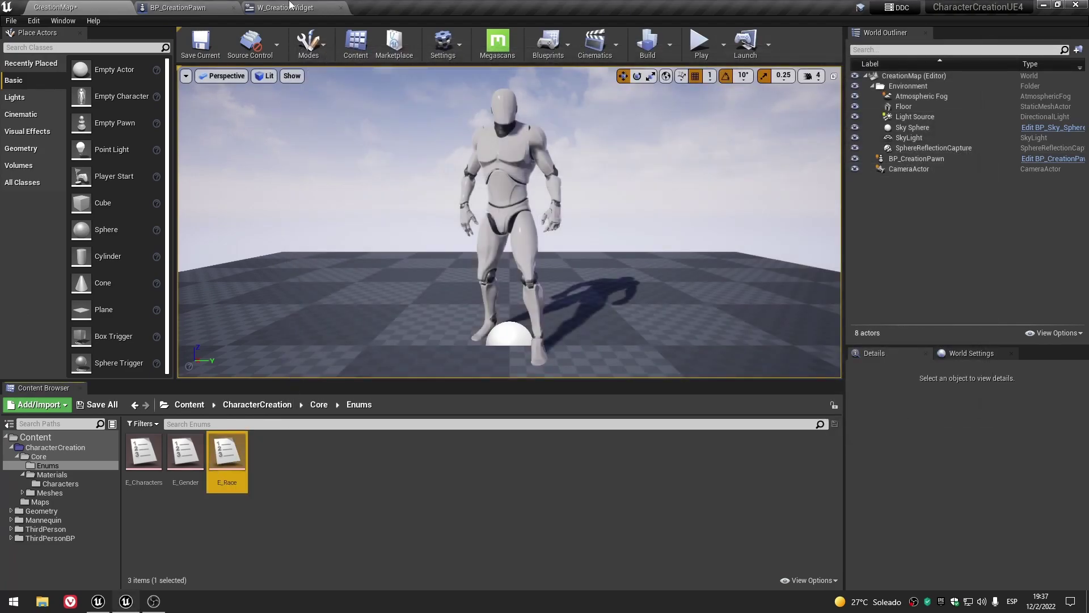
click(290, 4)
click(215, 5)
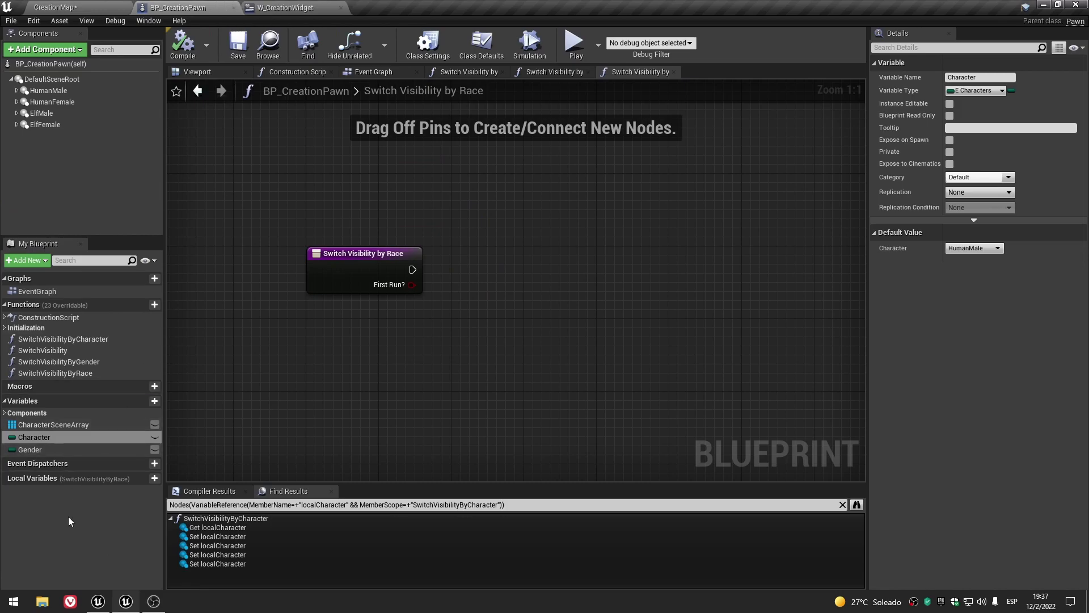
click(148, 403)
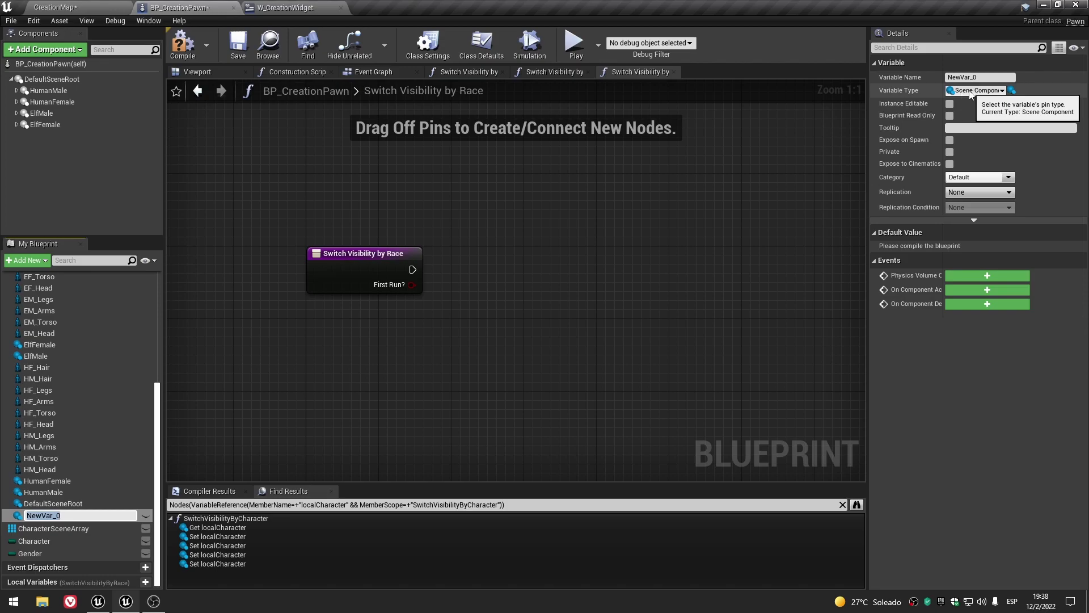
click(974, 92)
click(972, 92)
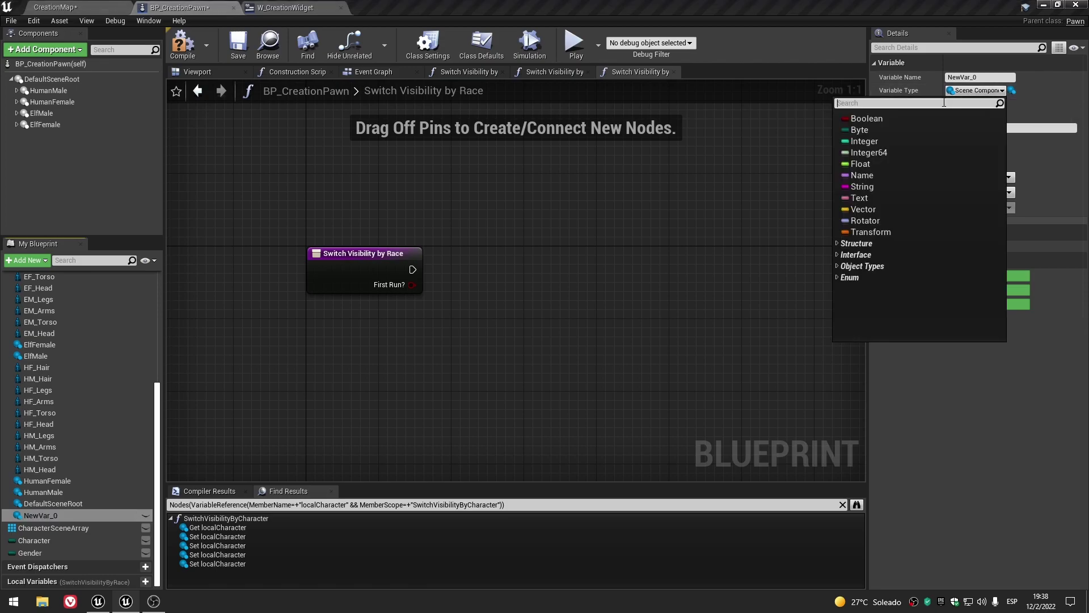
text(elac)
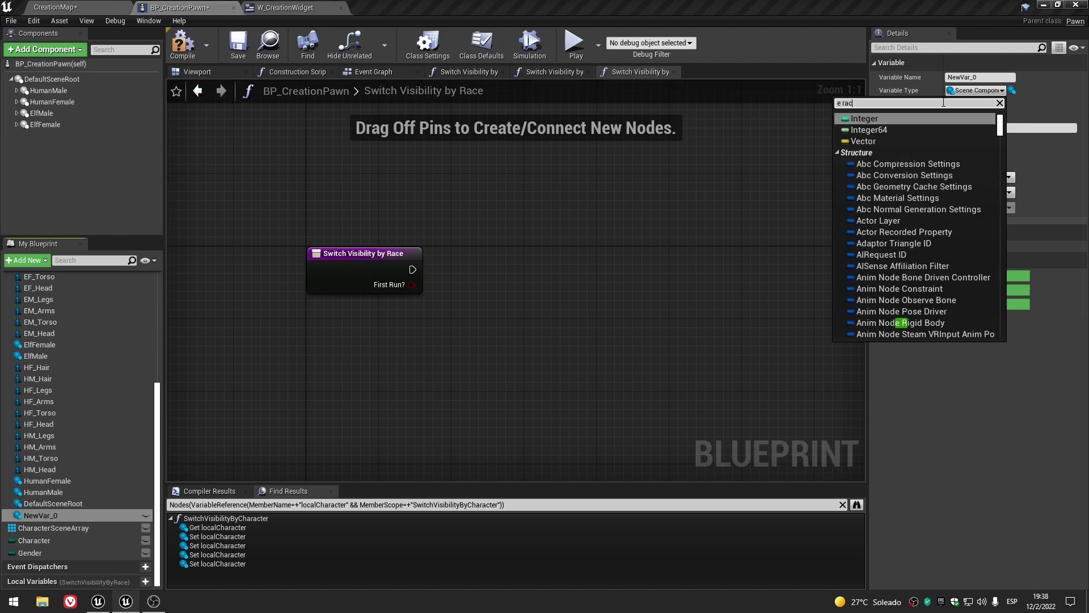
text(e)
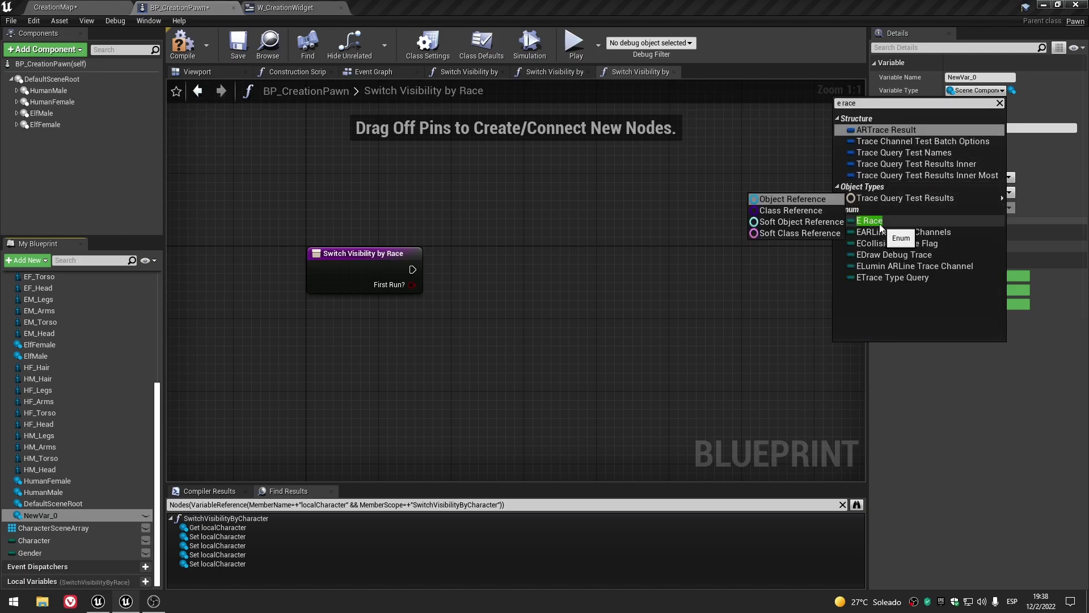
click(979, 423)
click(998, 91)
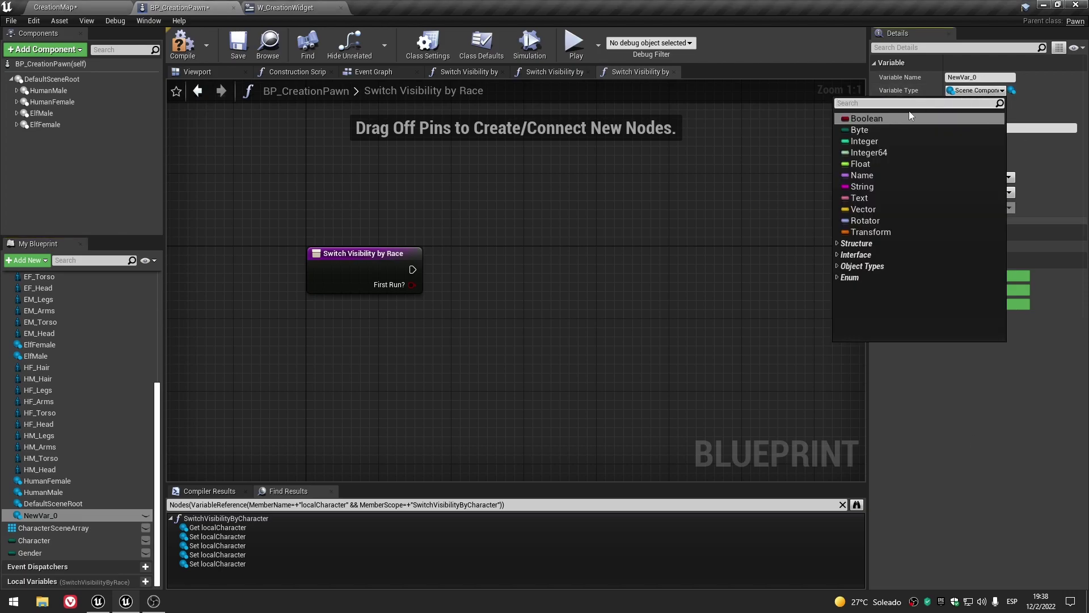
click(888, 119)
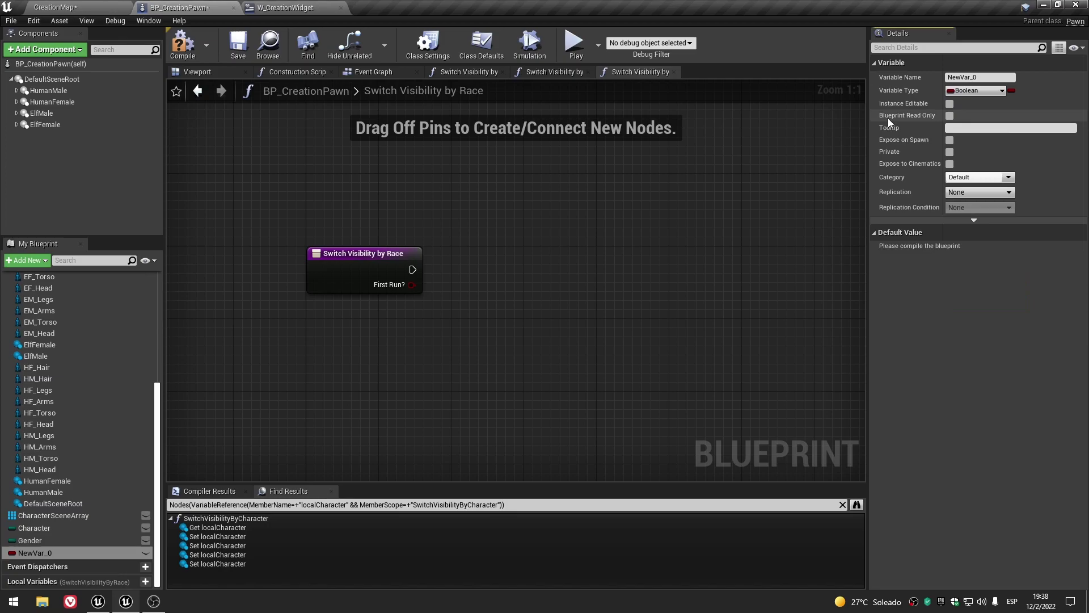
click(182, 45)
scroll(85, 454, up, 6)
click(5, 414)
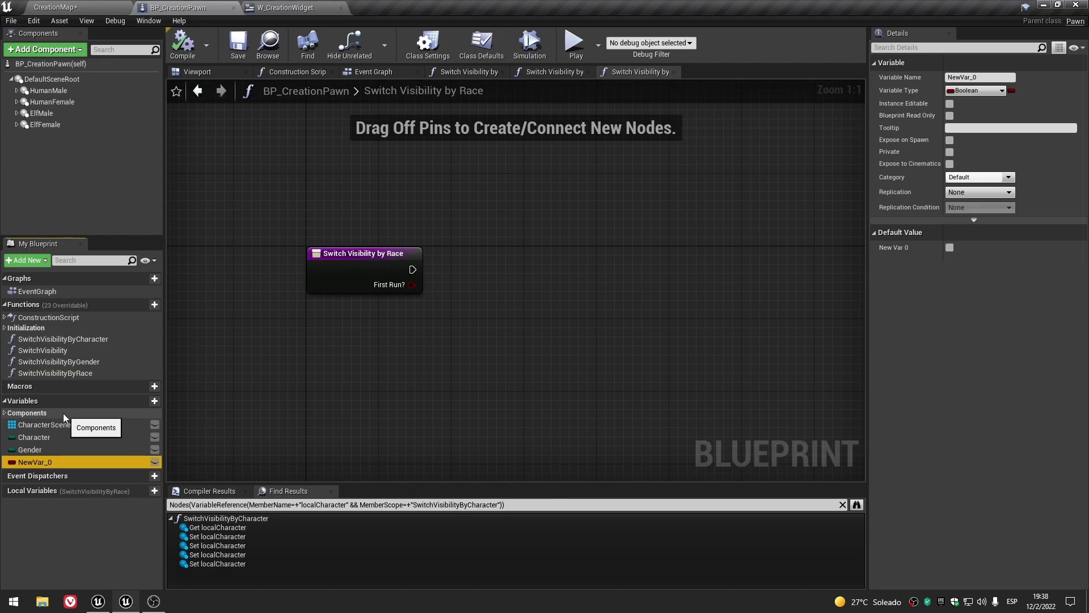
click(60, 449)
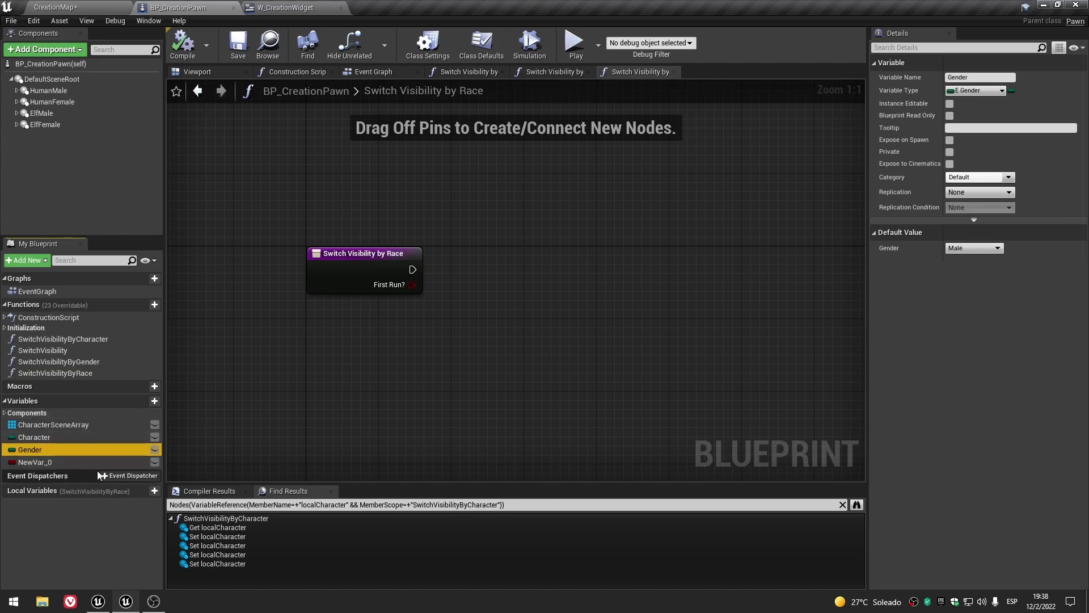
click(53, 461)
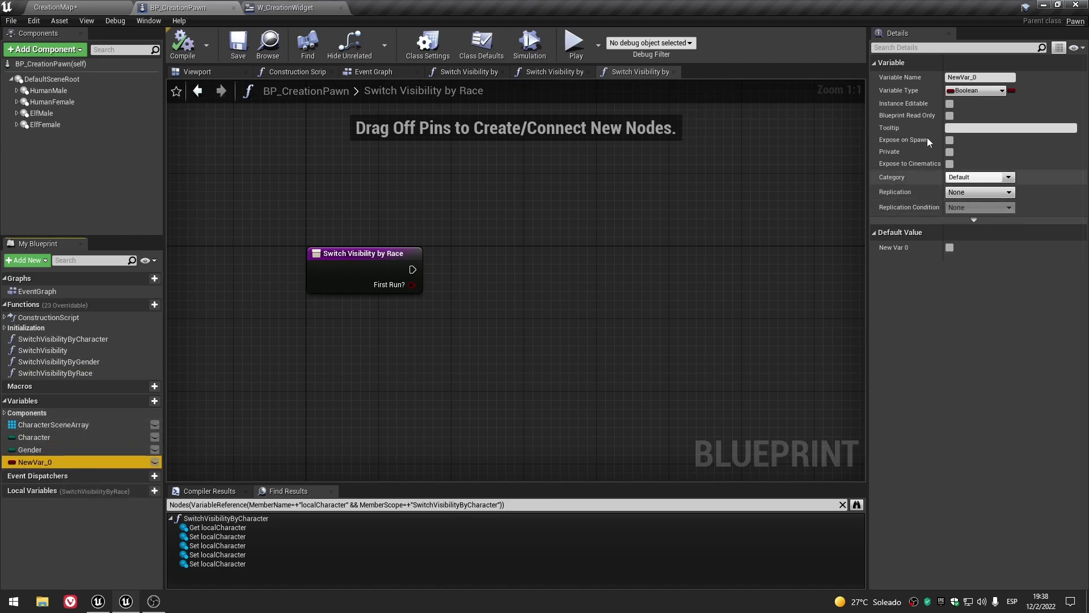
click(977, 92)
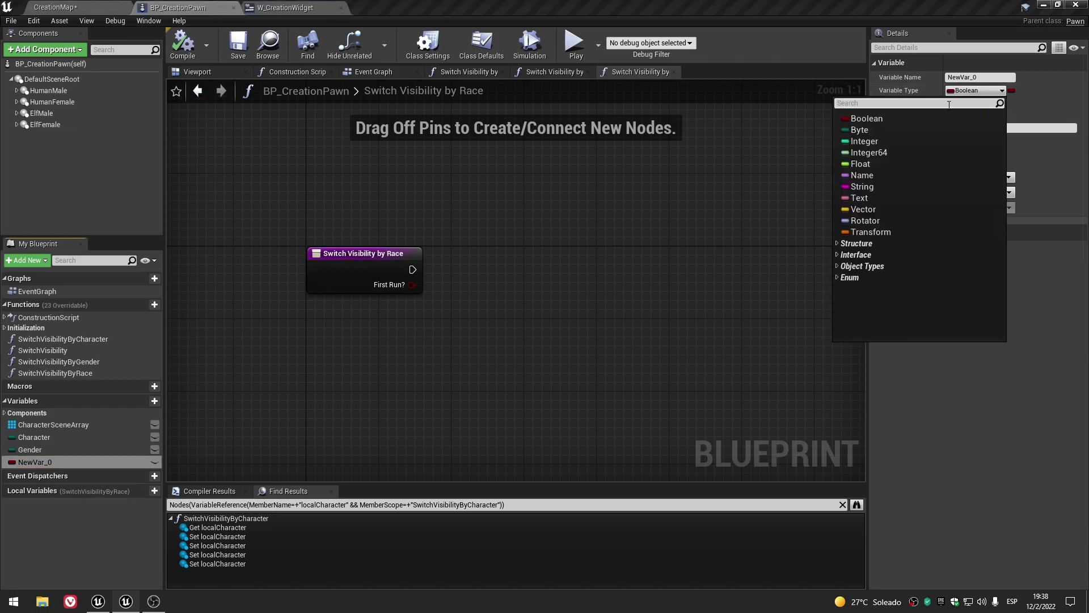
text(egen)
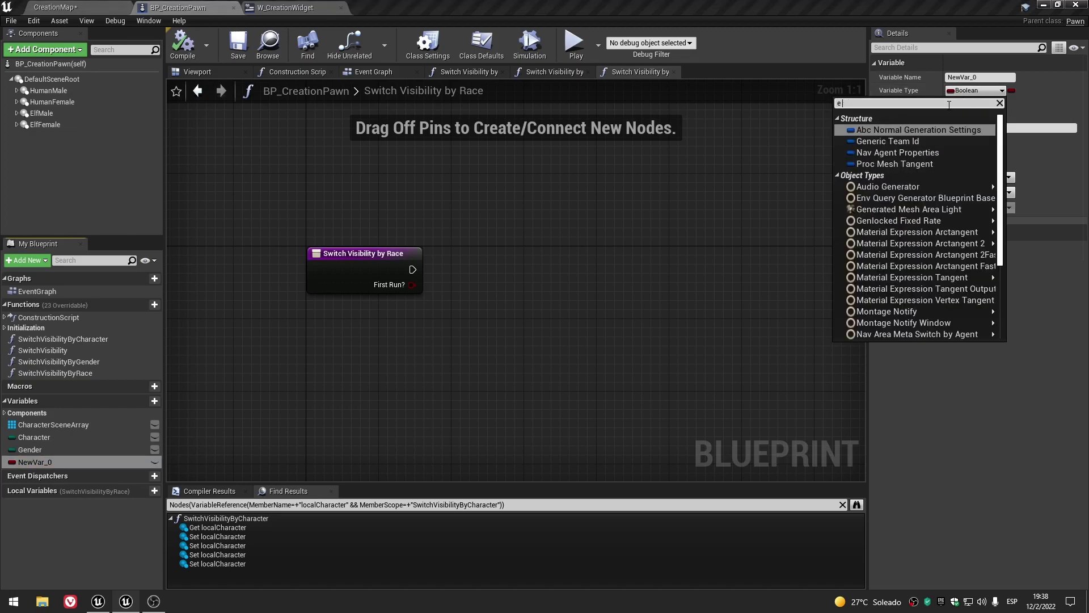
text(ce)
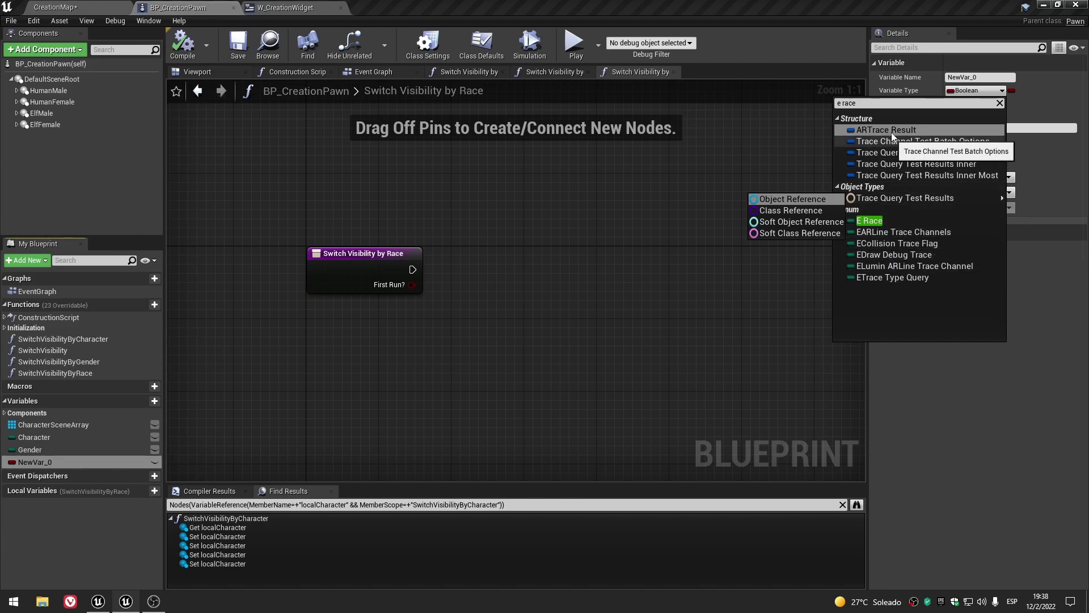
click(993, 413)
click(976, 91)
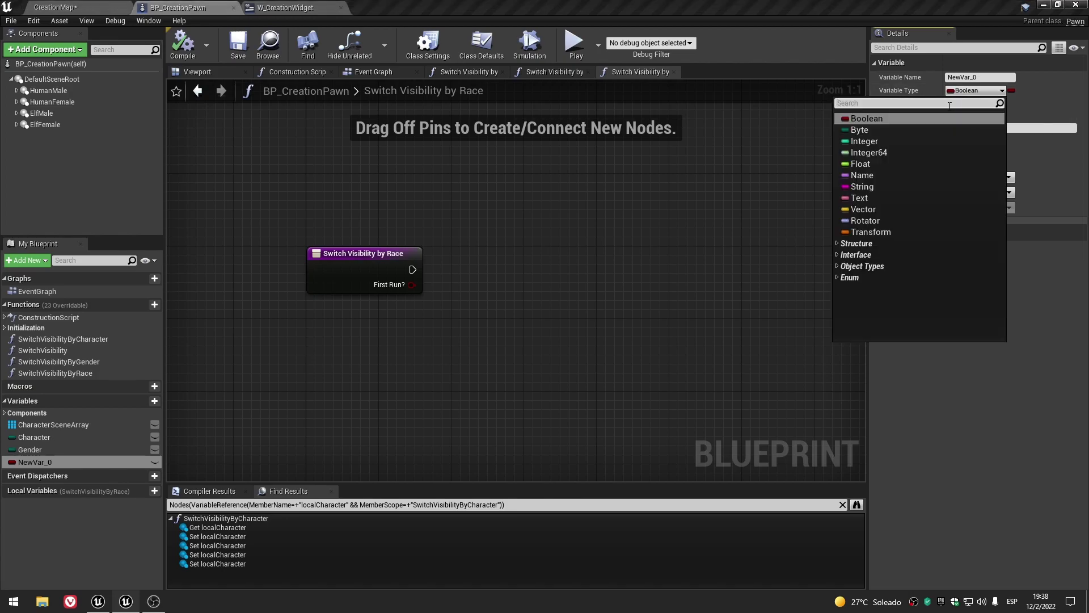
text(e race)
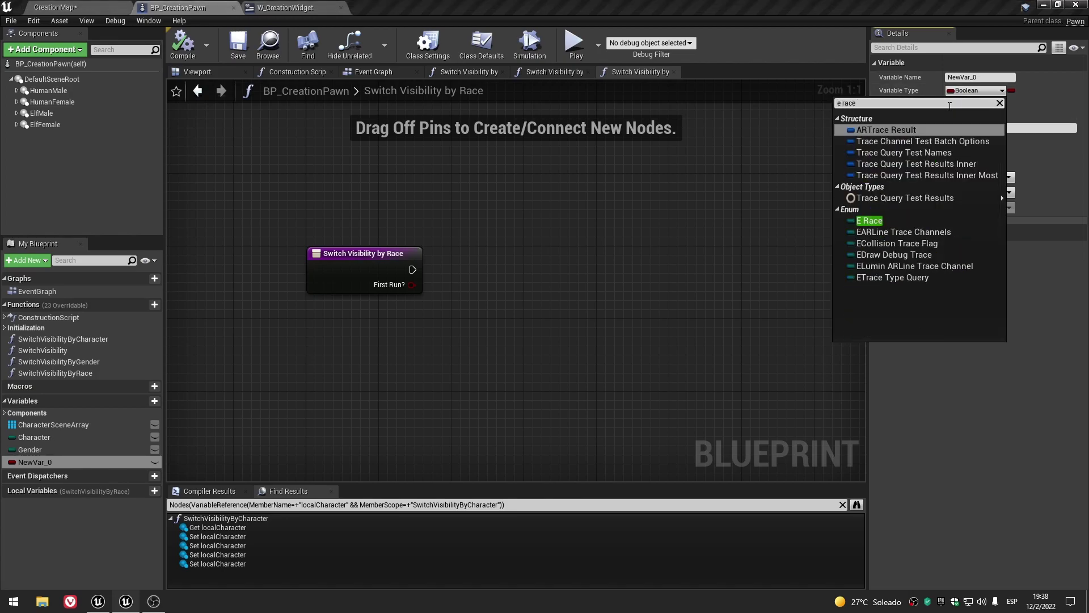
mouse_move(919, 198)
click(799, 202)
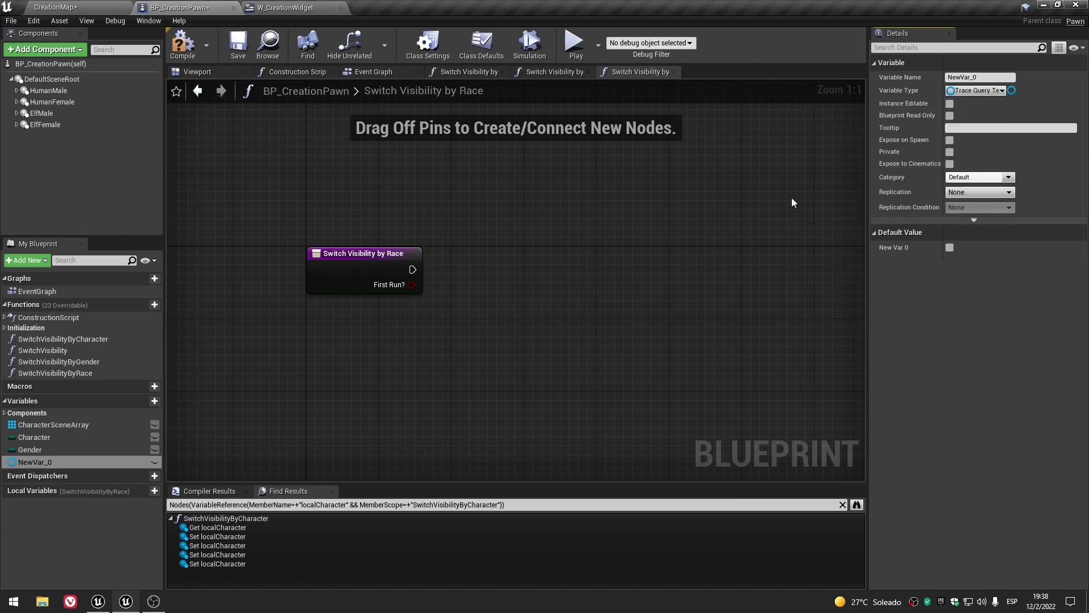
click(975, 90)
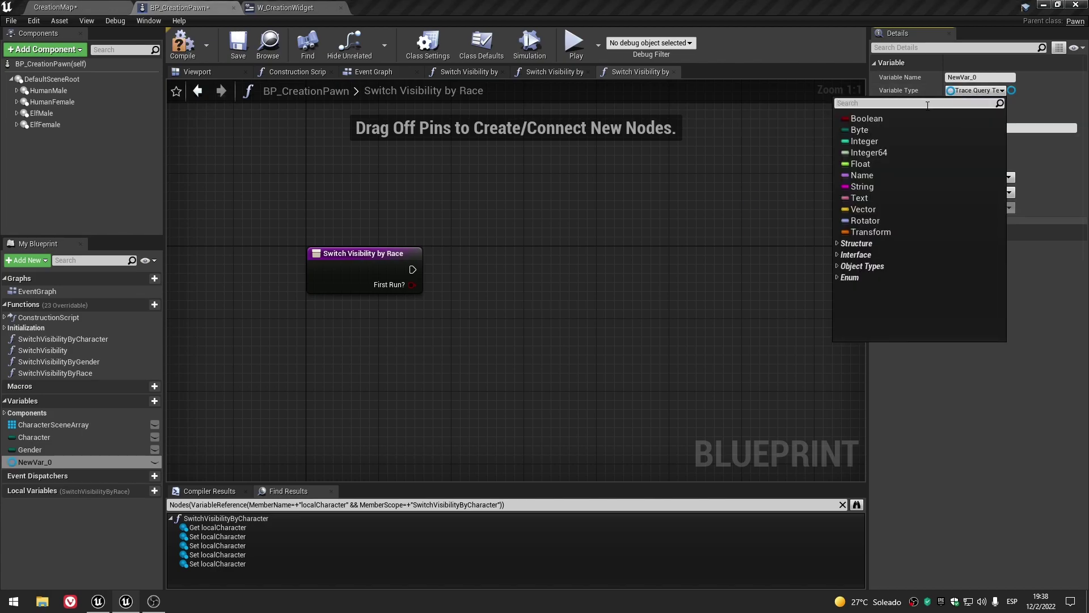
text(e race)
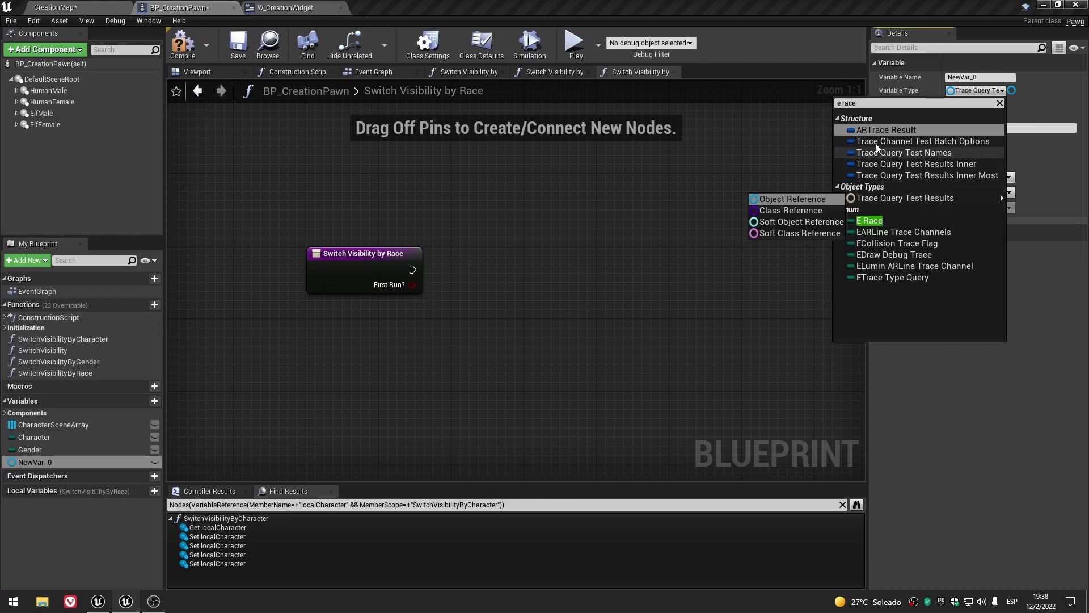
click(1026, 372)
click(982, 91)
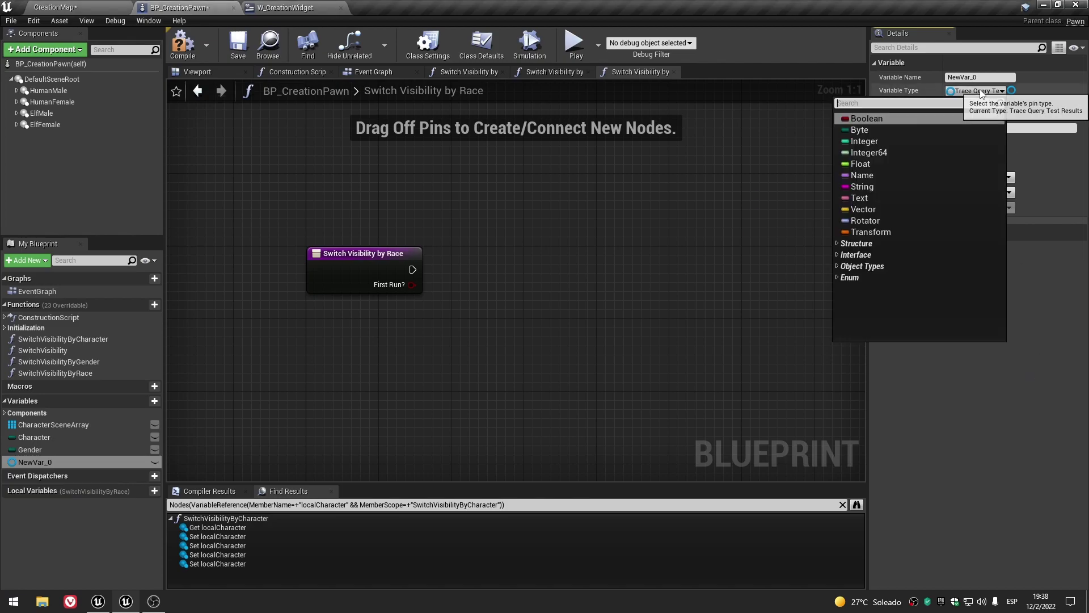
text(E_Race)
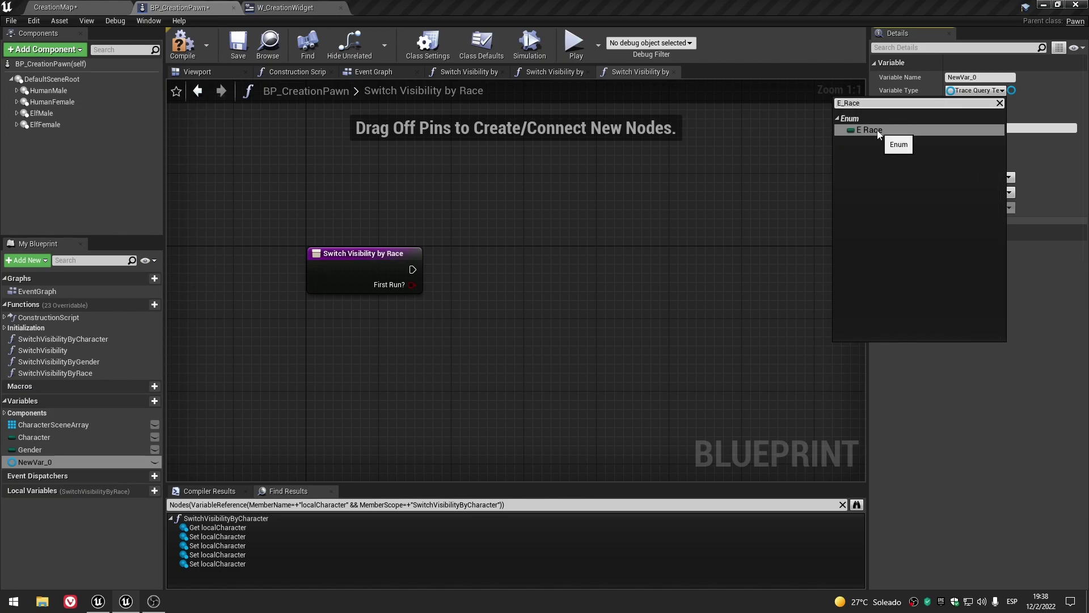
click(877, 130)
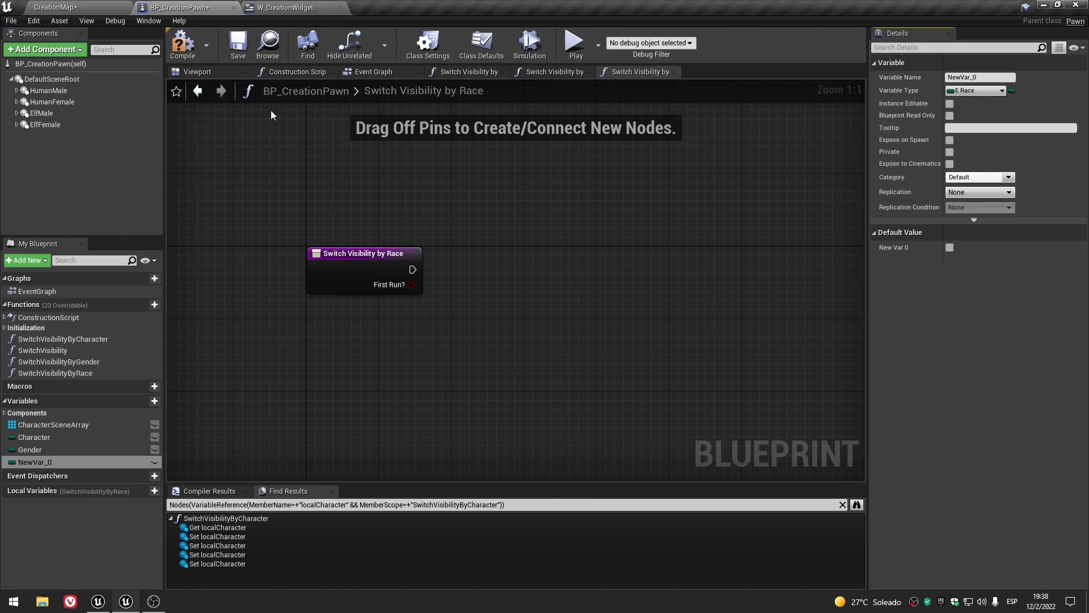
click(183, 44)
click(238, 44)
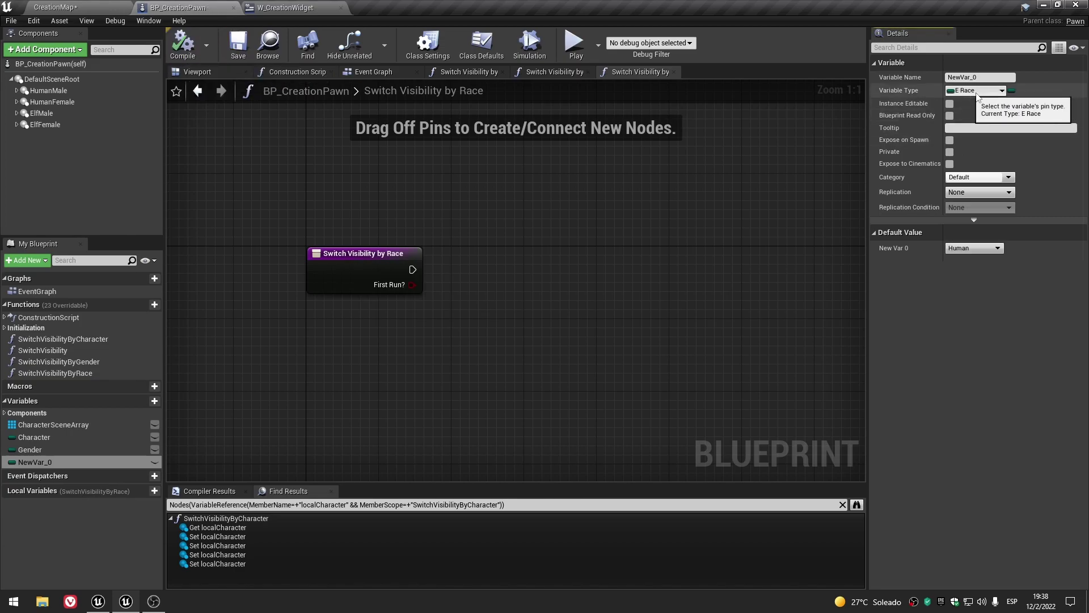
click(61, 462)
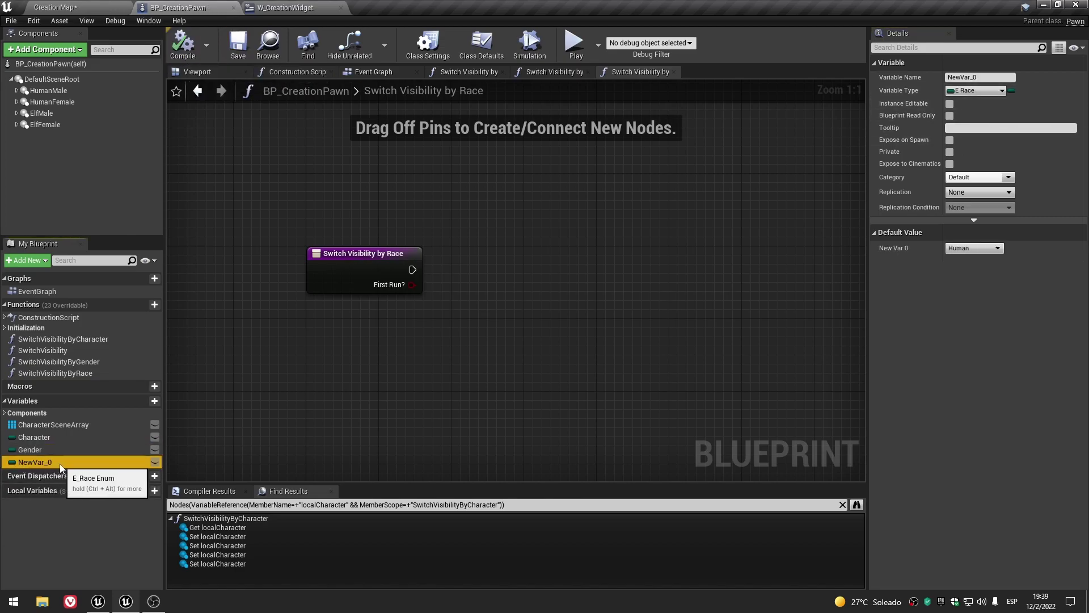
click(61, 464)
text(Race)
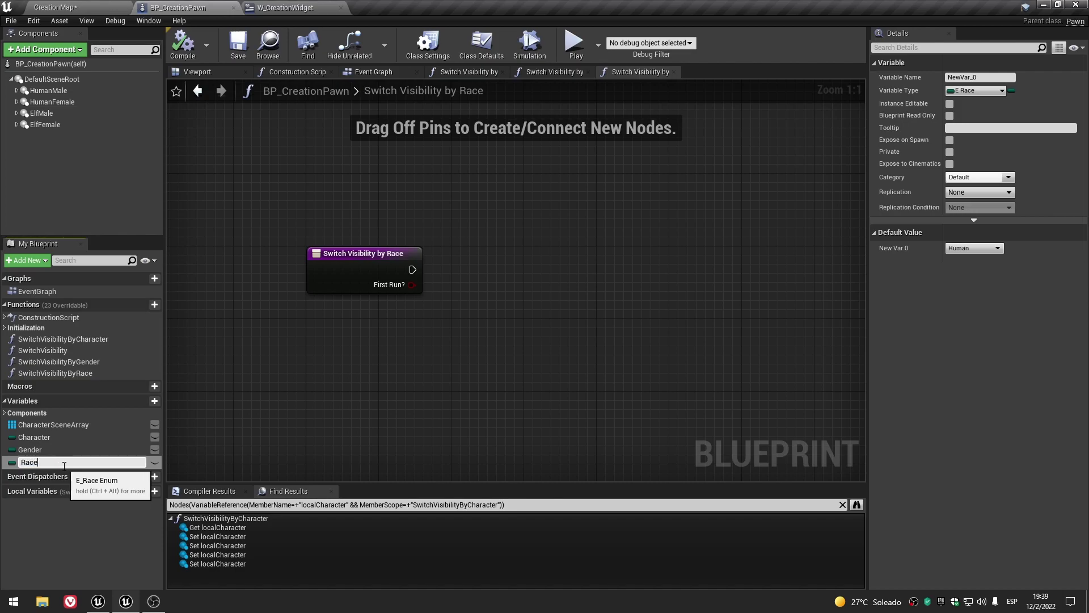
key(Return)
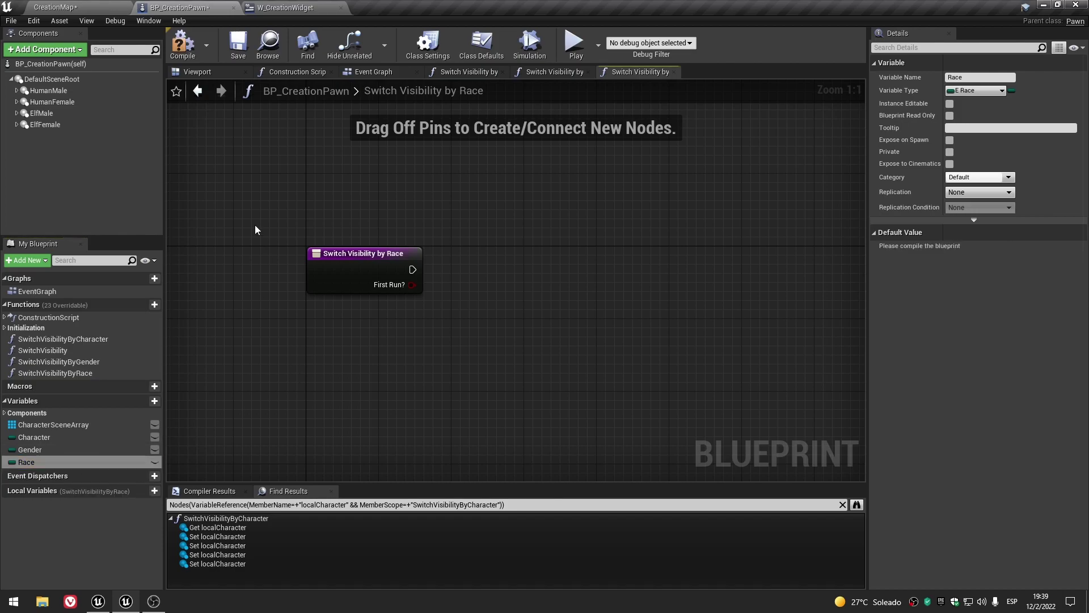
click(183, 44)
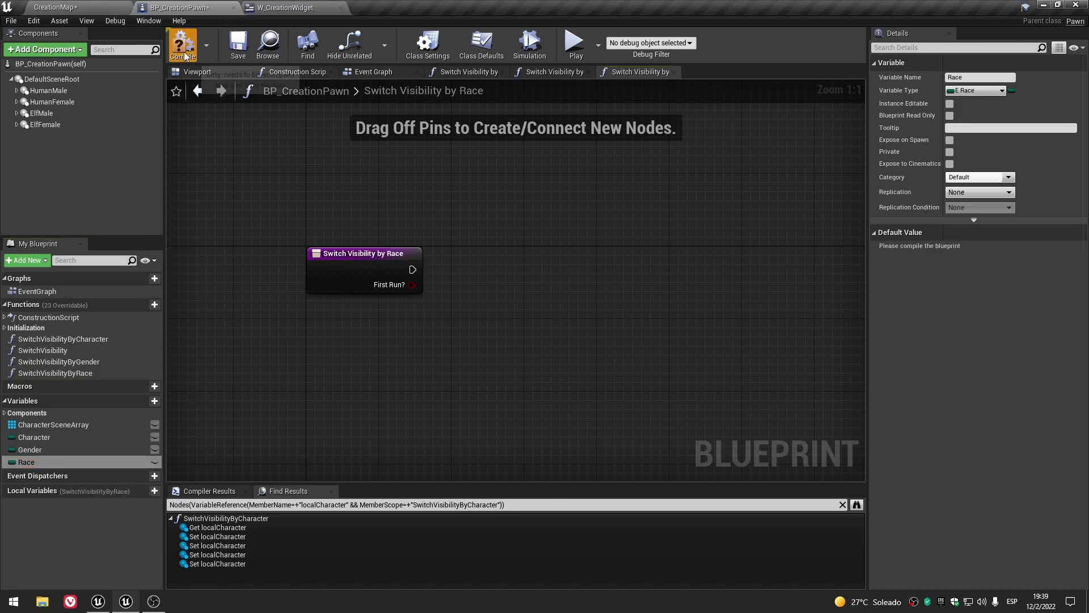
click(34, 437)
click(970, 247)
click(960, 254)
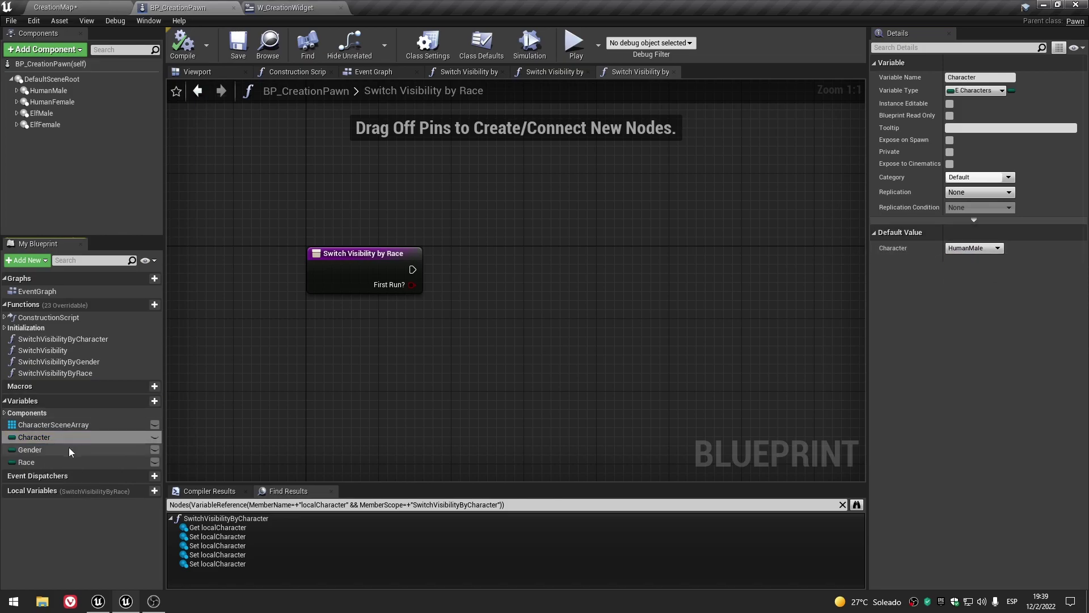
click(34, 449)
click(979, 248)
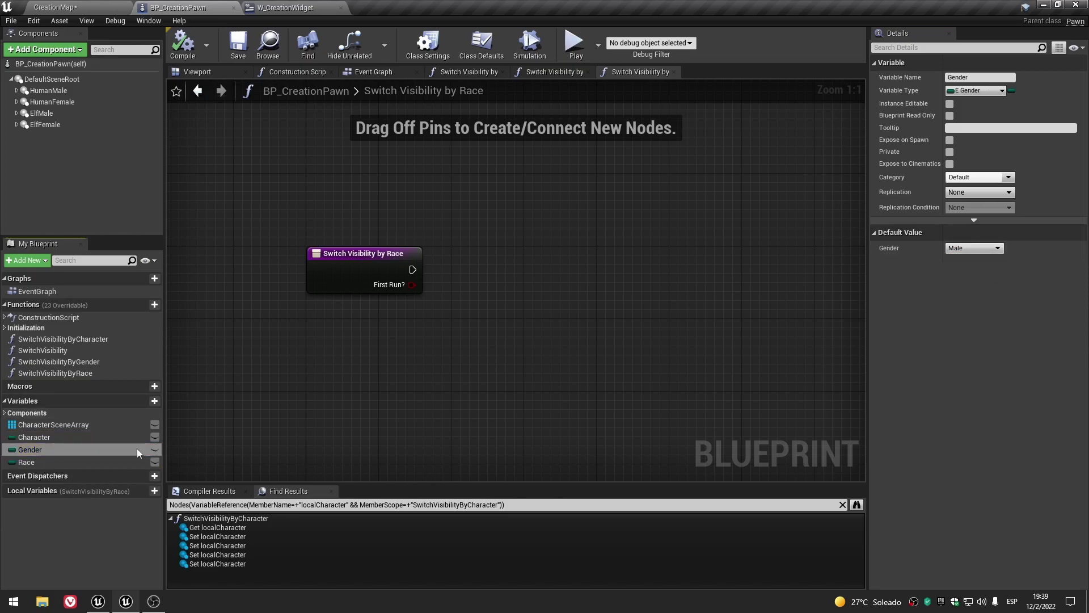
click(26, 461)
click(990, 250)
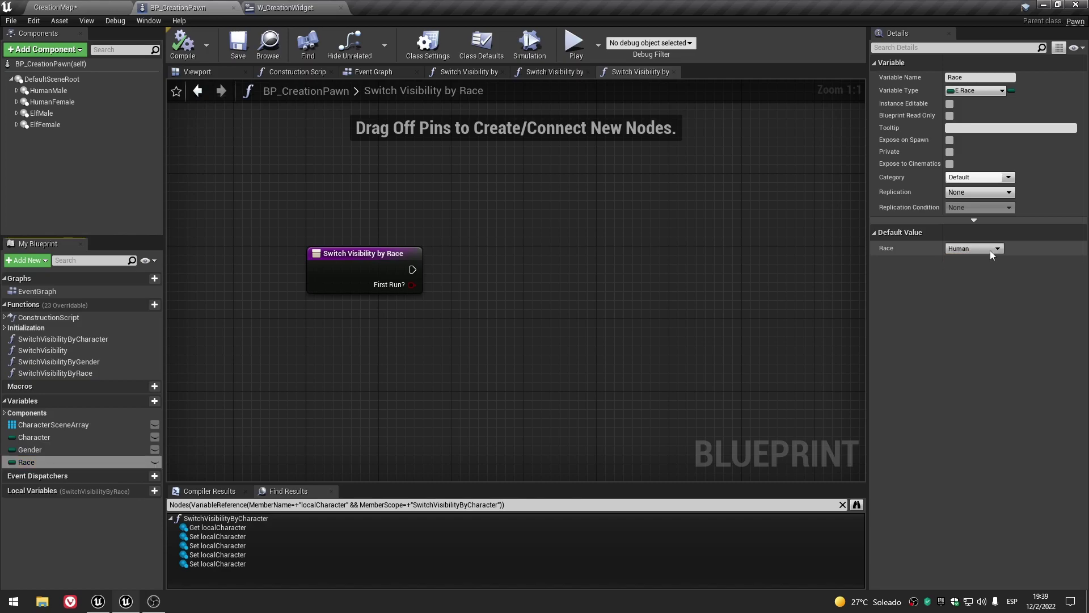
click(366, 254)
Step: Add a Race input of type E Race to Switch Visibility by Race and save the blueprint
click(368, 307)
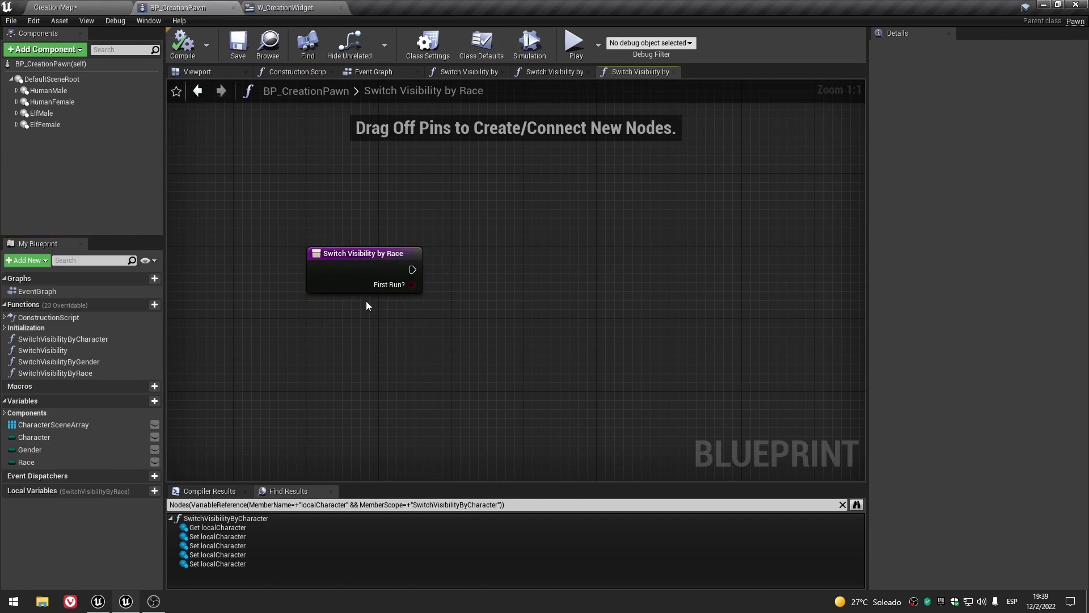
click(369, 281)
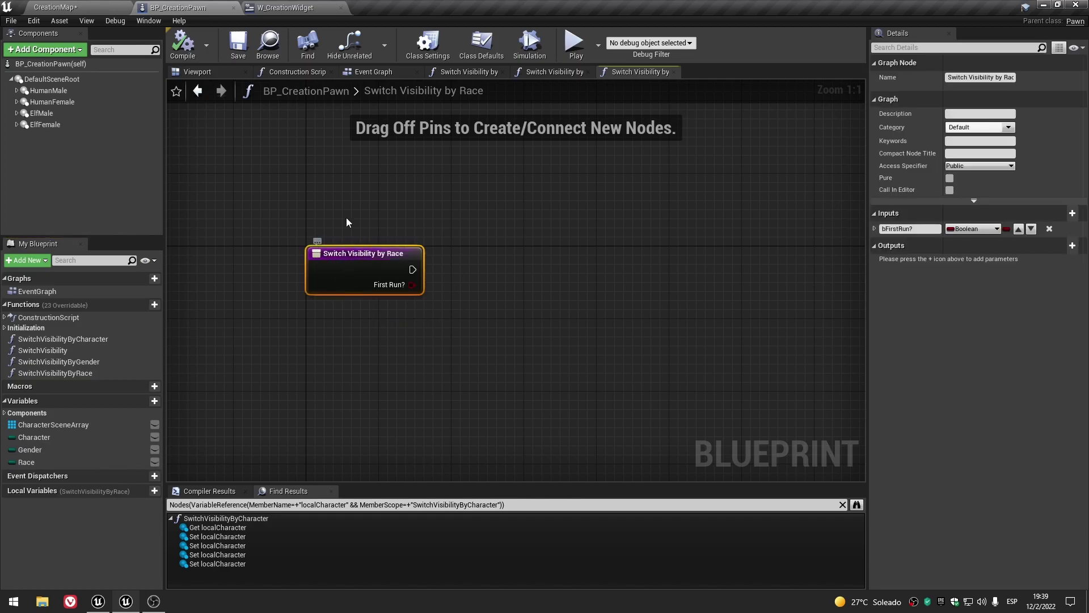
click(1073, 213)
click(973, 243)
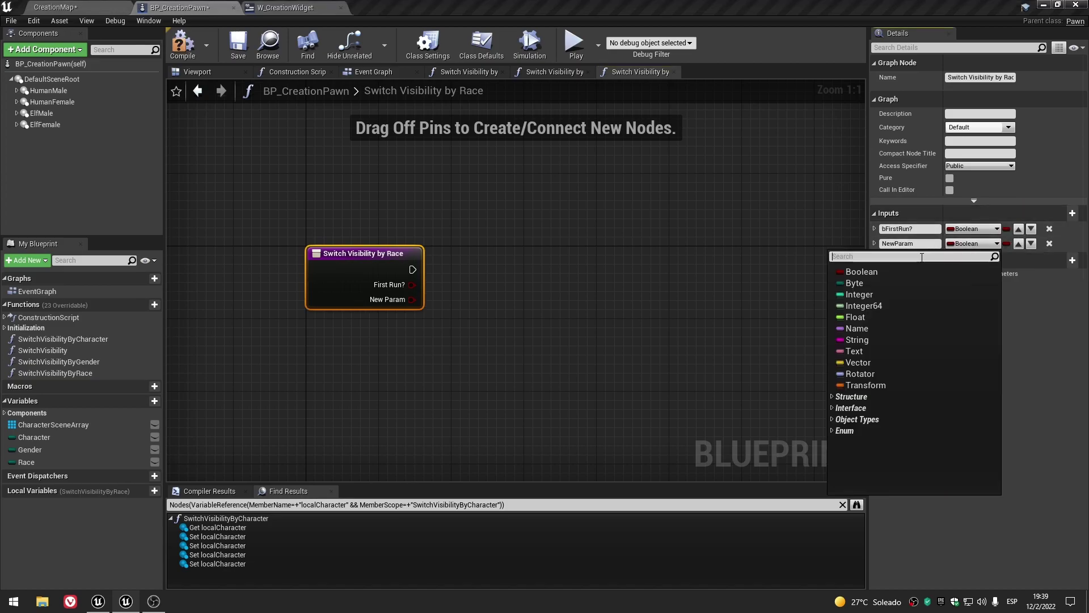
text(E_Race)
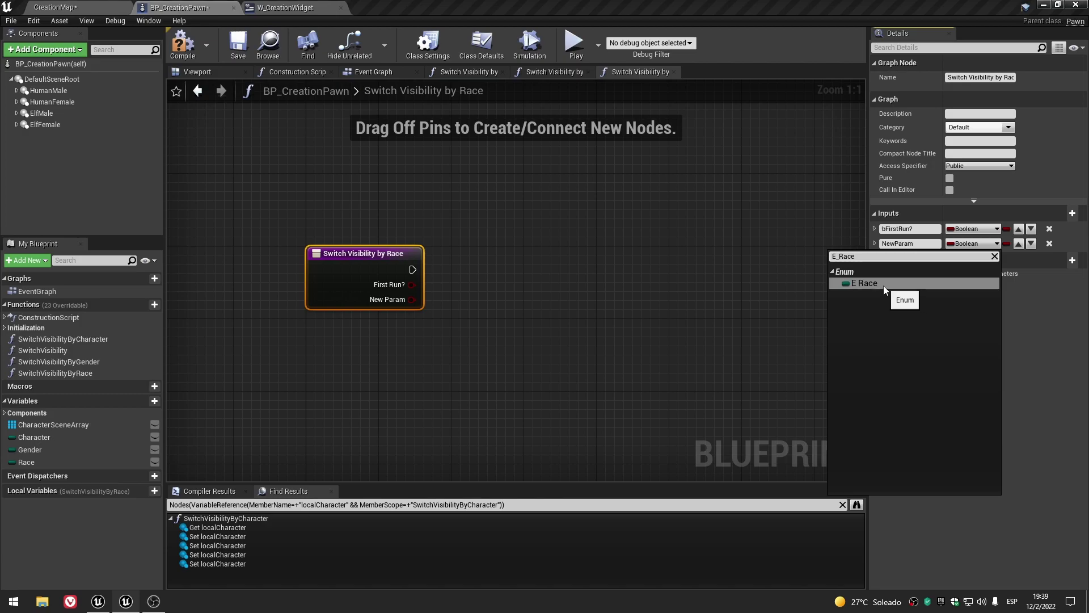
click(887, 281)
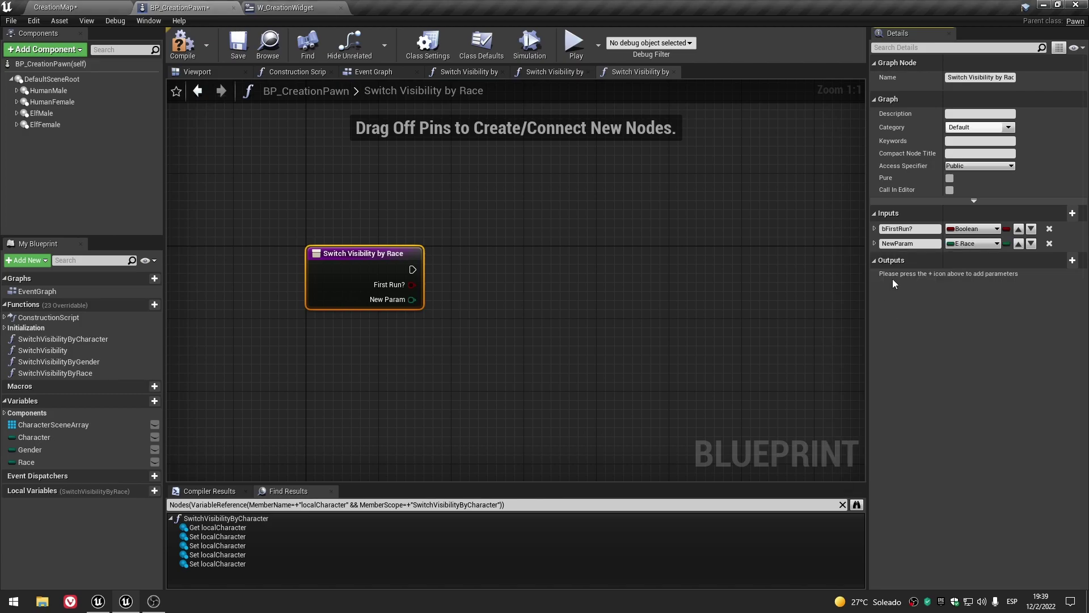
click(917, 244)
text(Race)
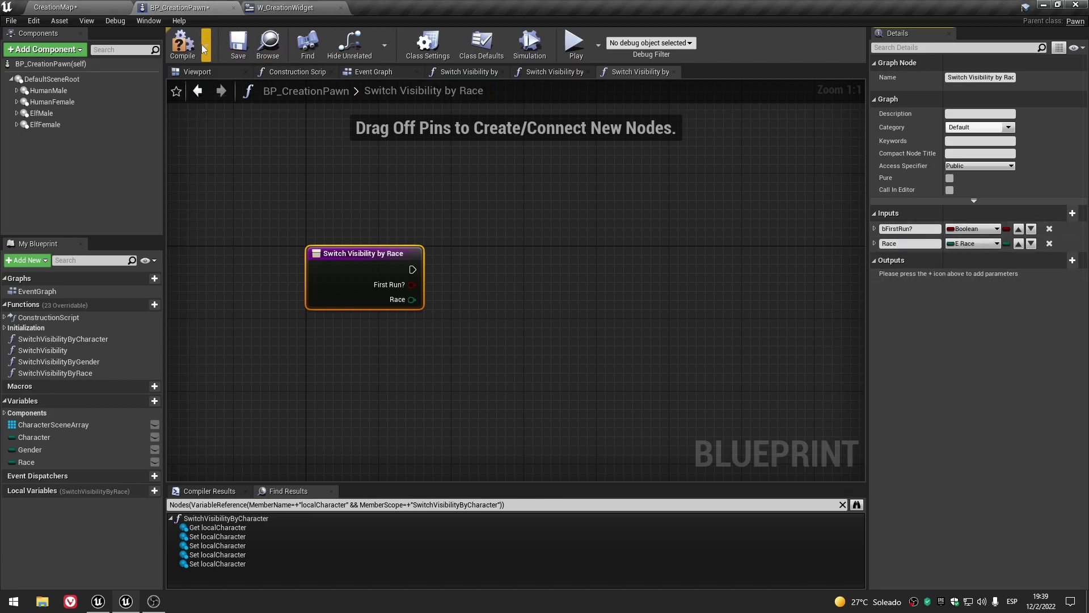
click(238, 45)
click(551, 71)
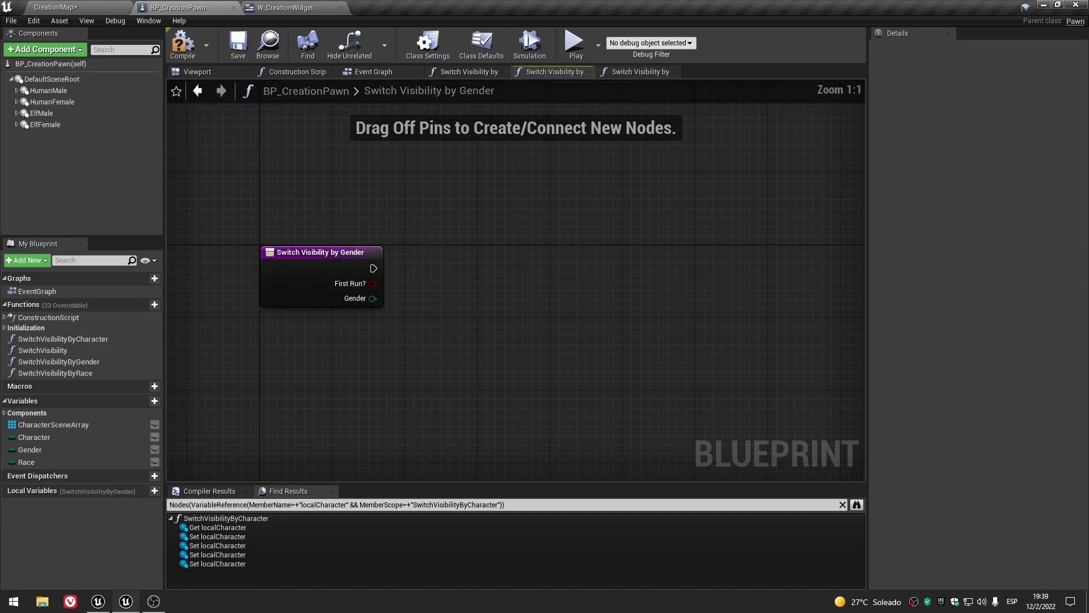
right_drag(340, 253, 353, 248)
click(334, 295)
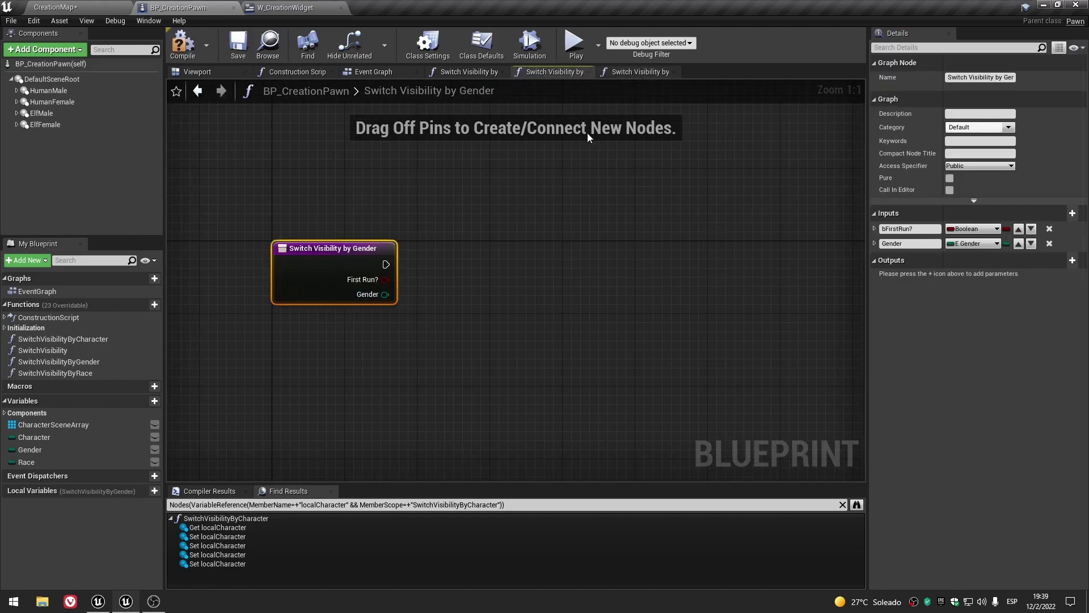
click(874, 244)
click(874, 244)
click(640, 72)
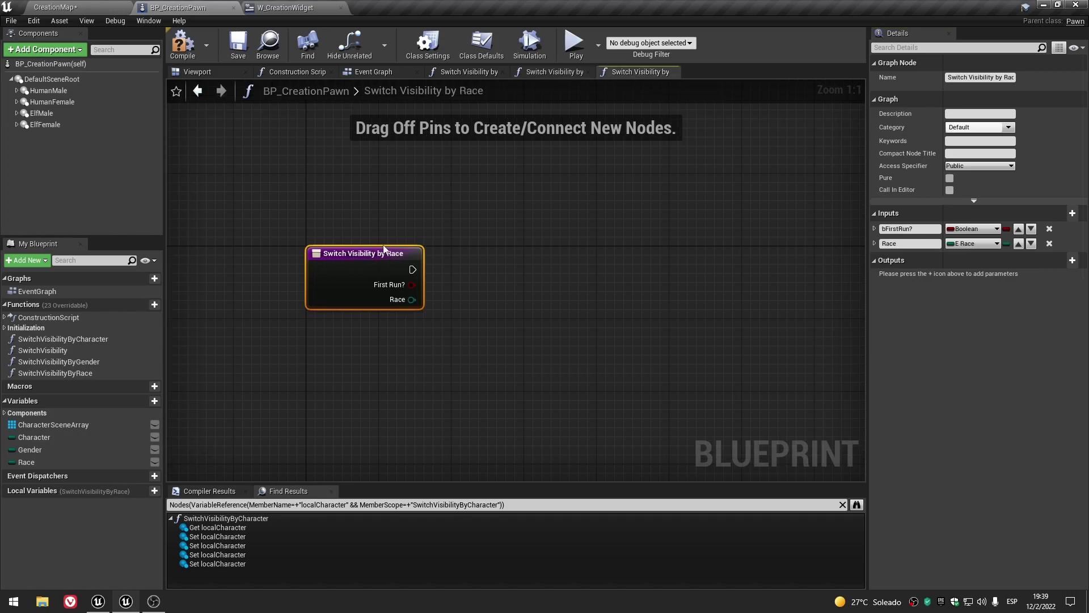
click(874, 245)
click(875, 244)
click(543, 277)
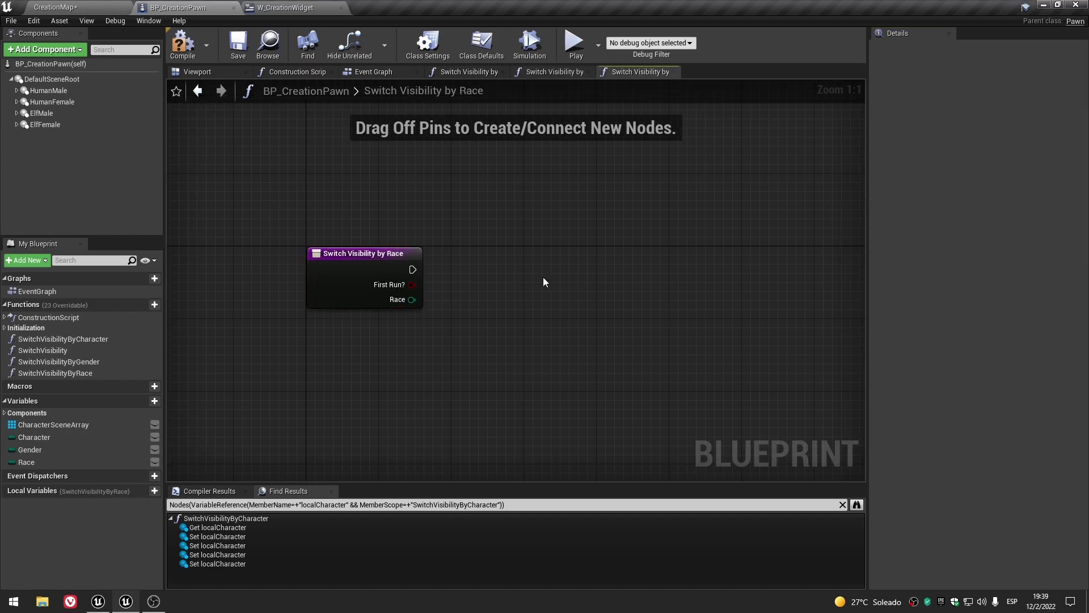
right_drag(543, 277, 471, 282)
click(465, 72)
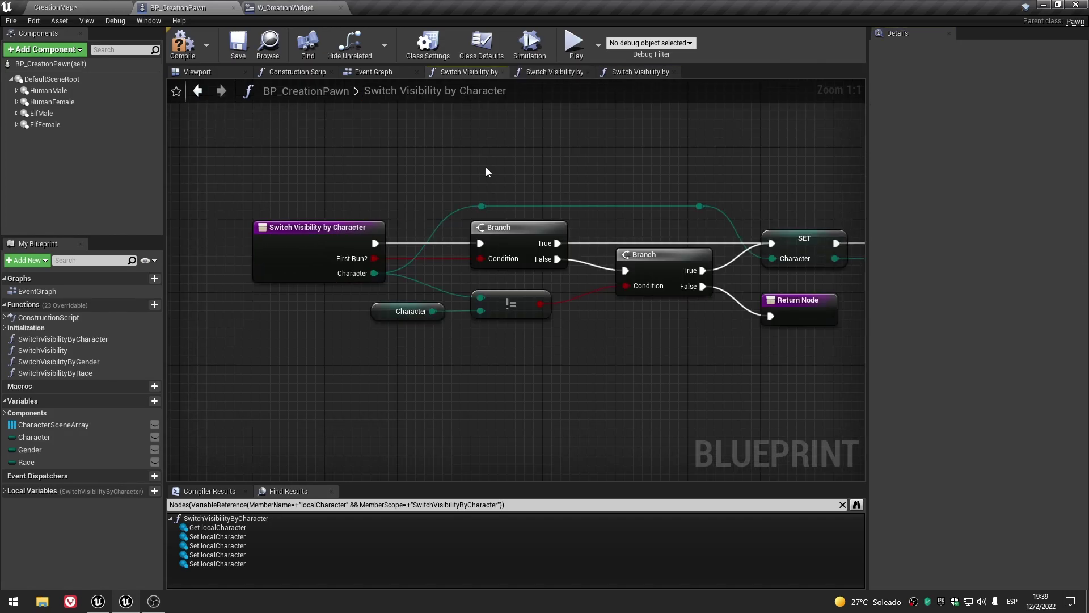
click(555, 72)
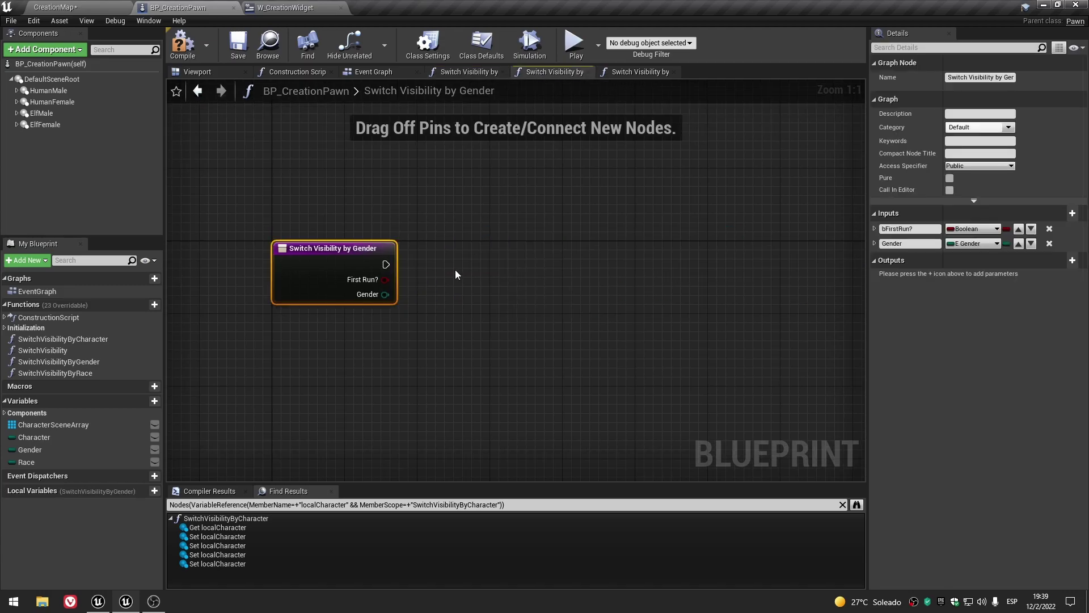
click(456, 271)
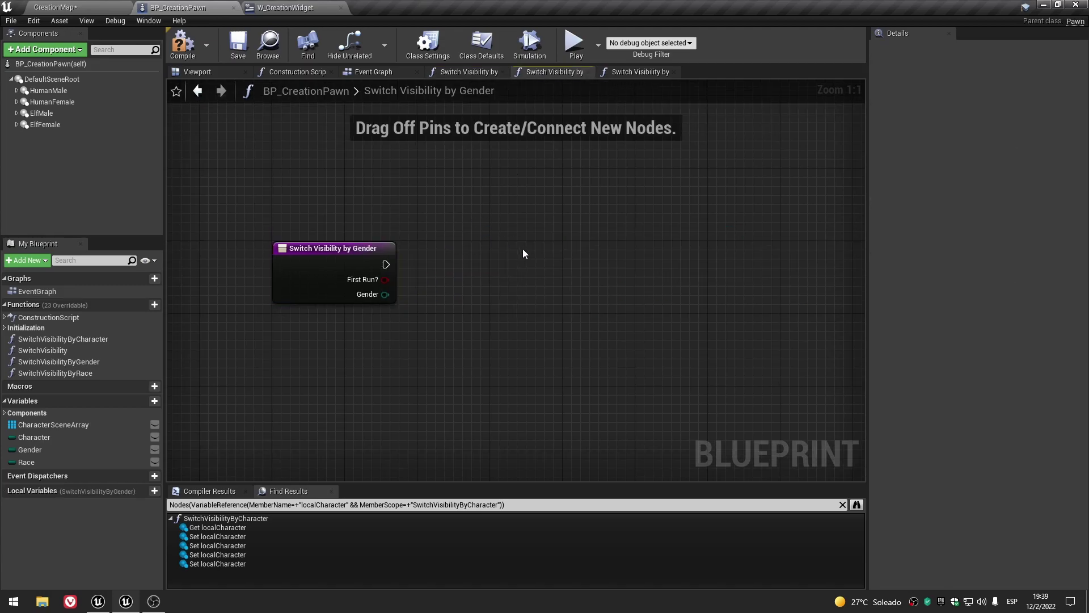
Step: Paste a Branch into the Gender function, wiring the entry exec and First Run? into it
key(ctrl+v)
drag(398, 283, 532, 287)
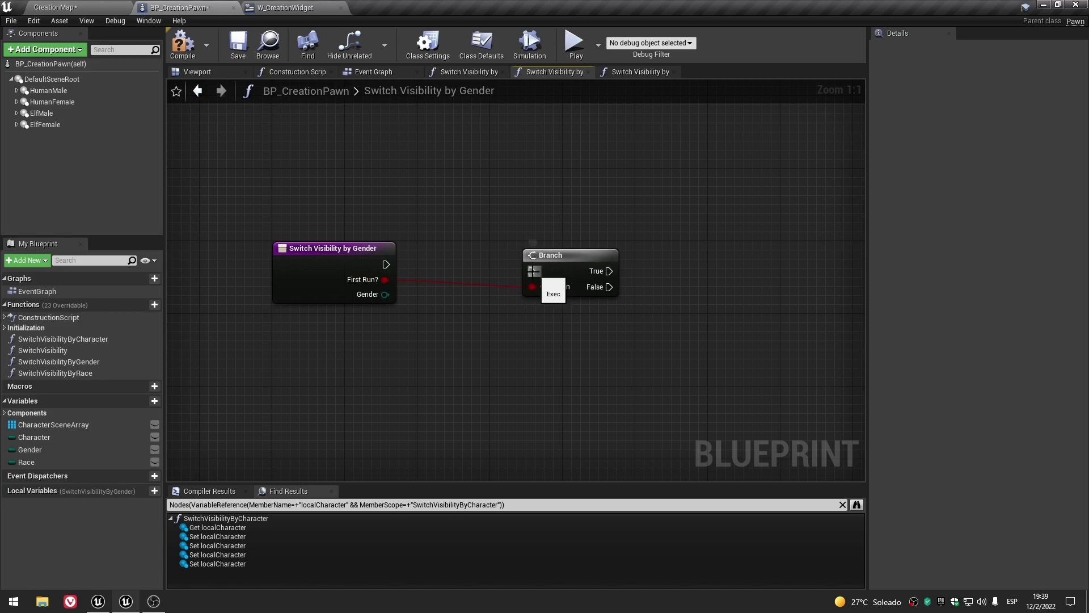
mouse_move(386, 264)
mouse_down()
mouse_move(532, 271)
mouse_move(495, 246)
mouse_up()
click(466, 70)
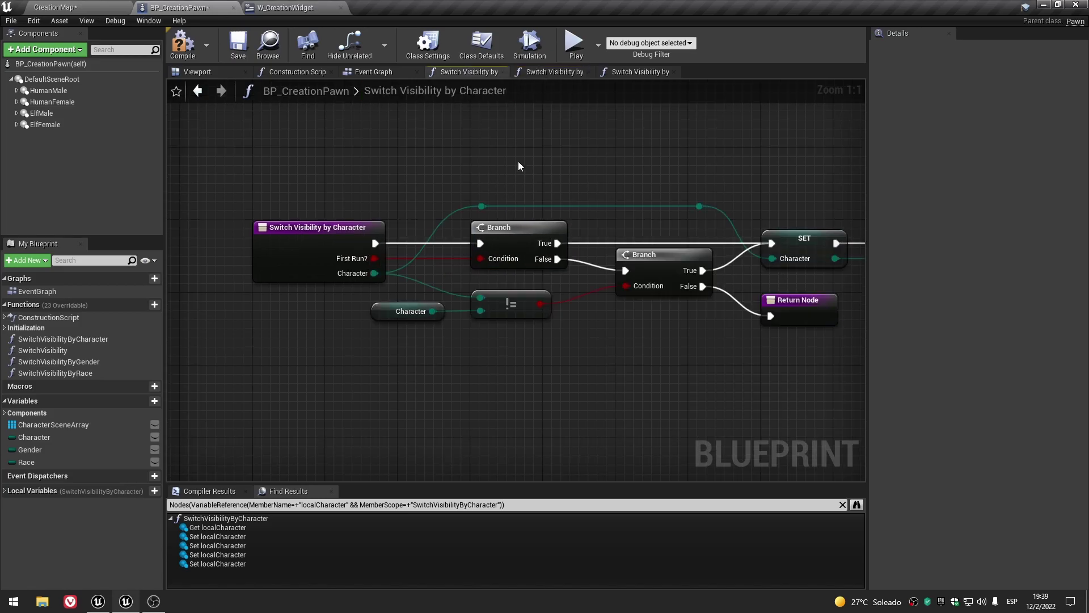
click(536, 73)
drag(509, 249, 533, 251)
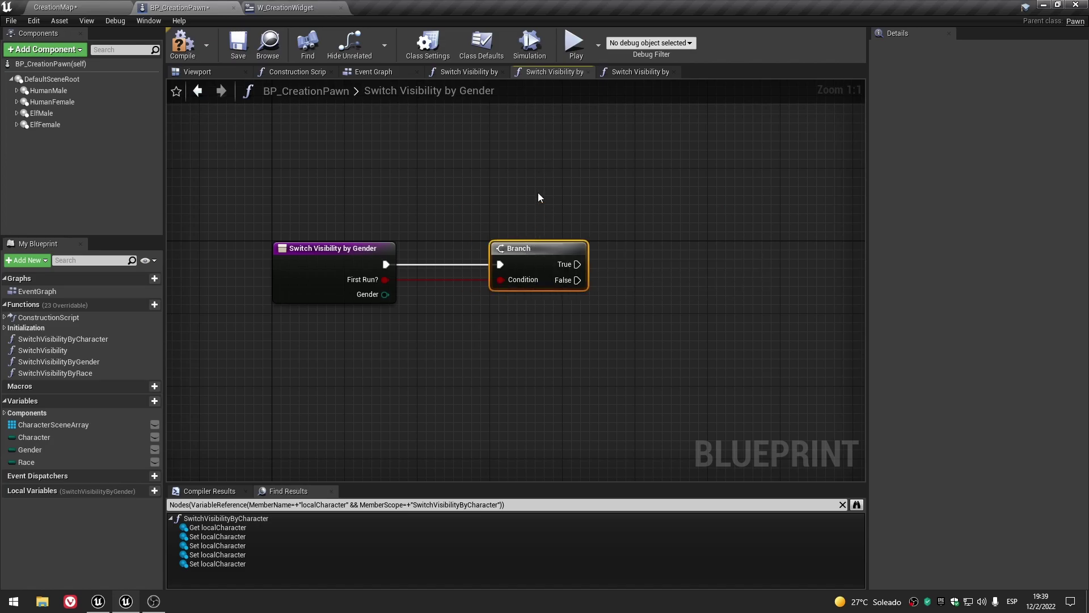
right_drag(538, 192, 442, 186)
click(464, 72)
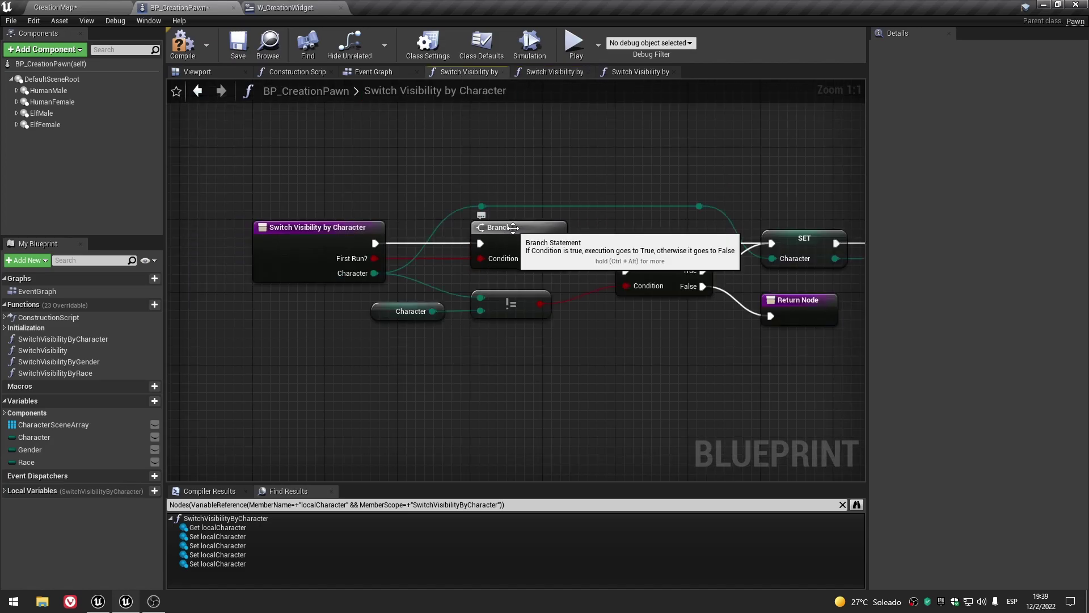
right_drag(609, 164, 519, 186)
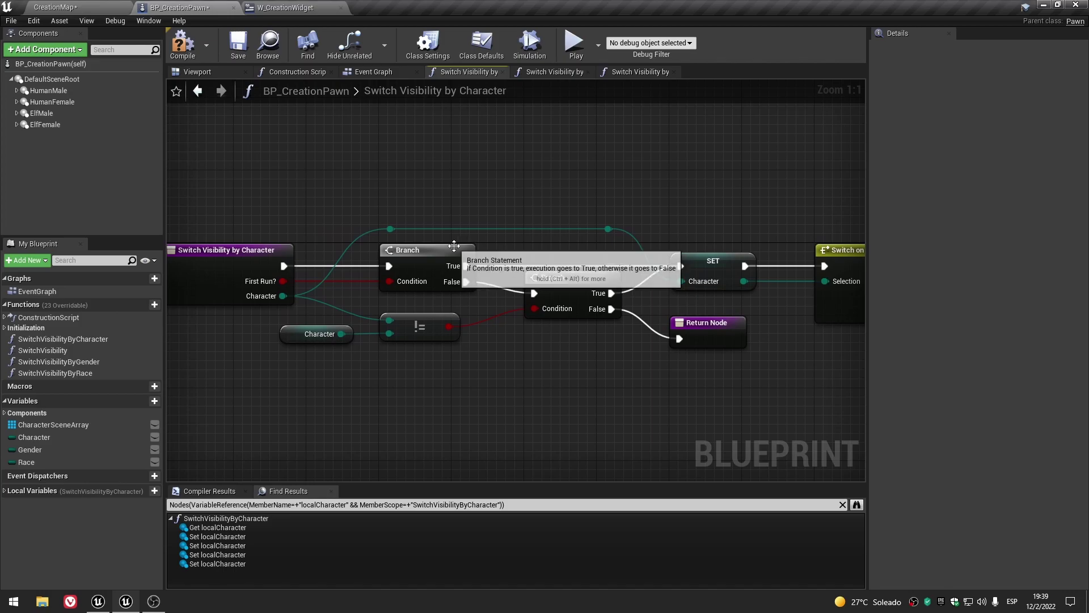
click(555, 73)
Step: Add a First Run? Branch after the Race function's entry and compile
click(637, 74)
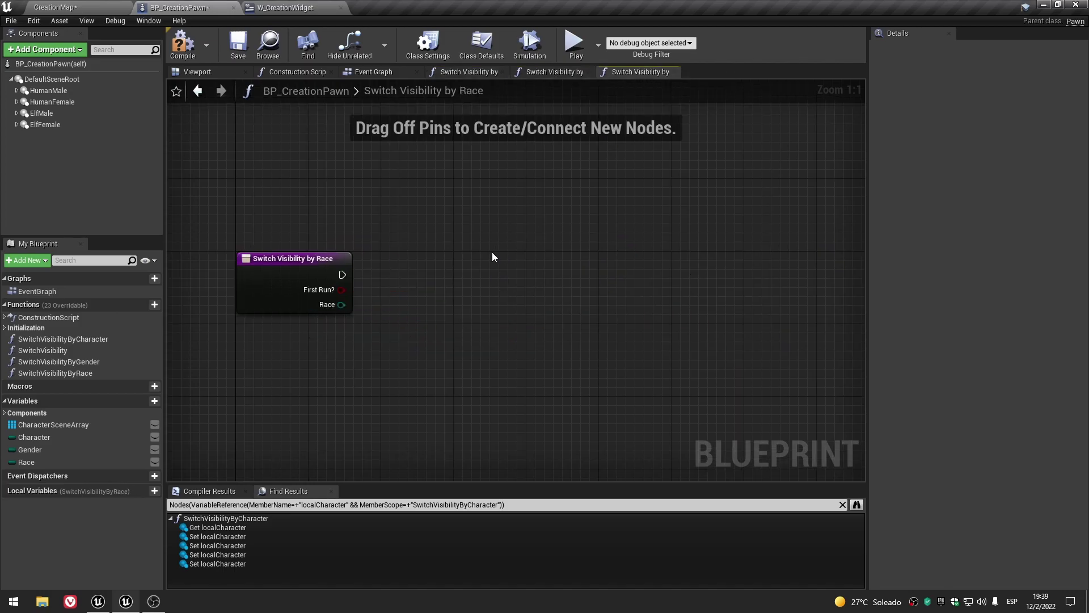
click(474, 274)
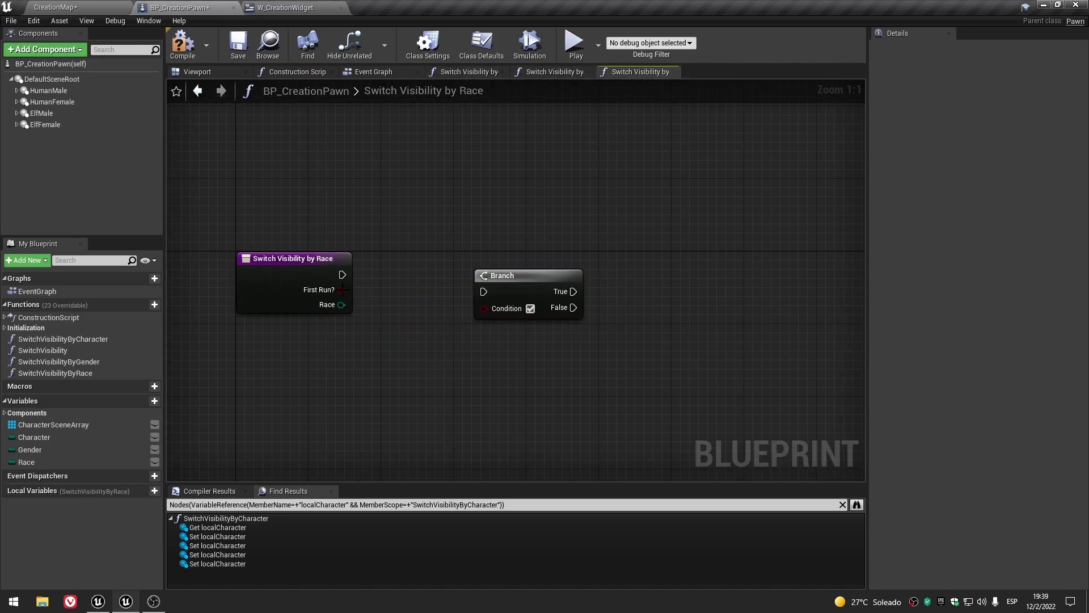
mouse_move(342, 290)
mouse_down()
mouse_move(484, 307)
mouse_move(473, 255)
mouse_up()
right_drag(495, 244, 562, 244)
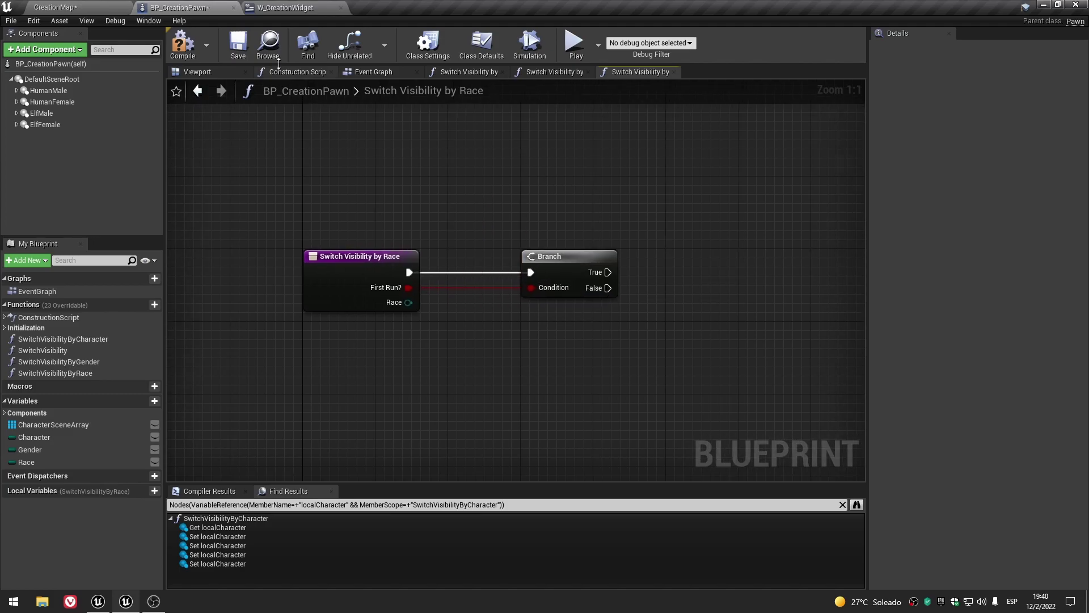
click(186, 43)
right_drag(595, 194, 554, 199)
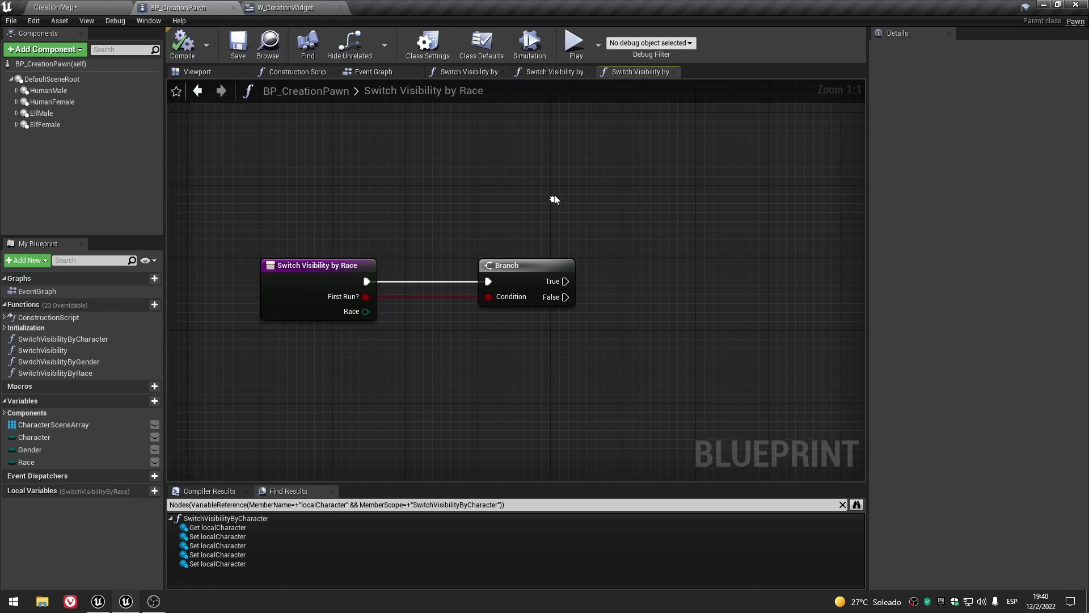
click(547, 74)
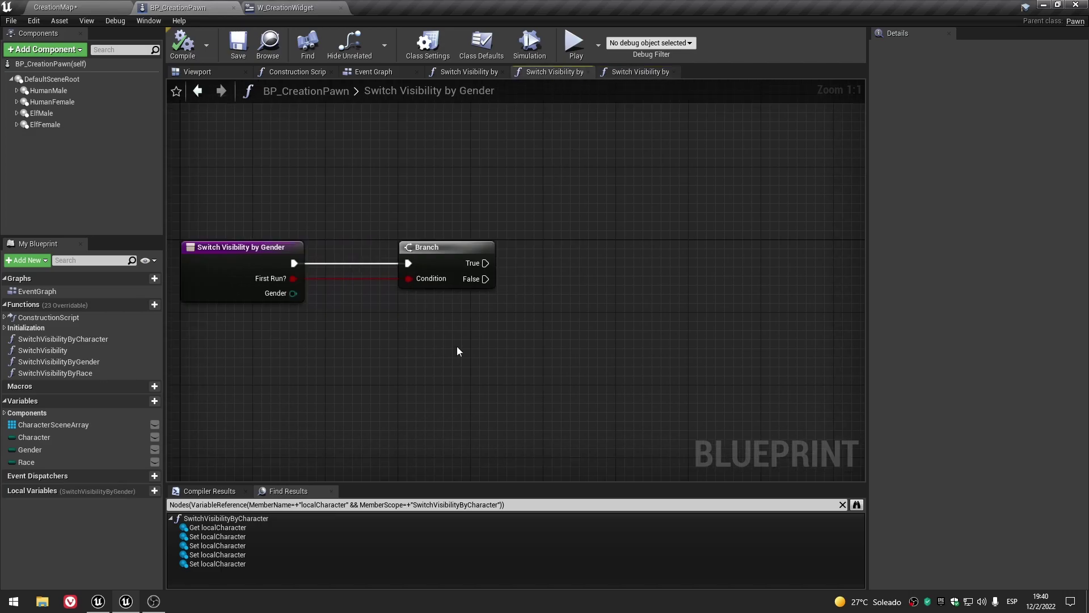
click(479, 74)
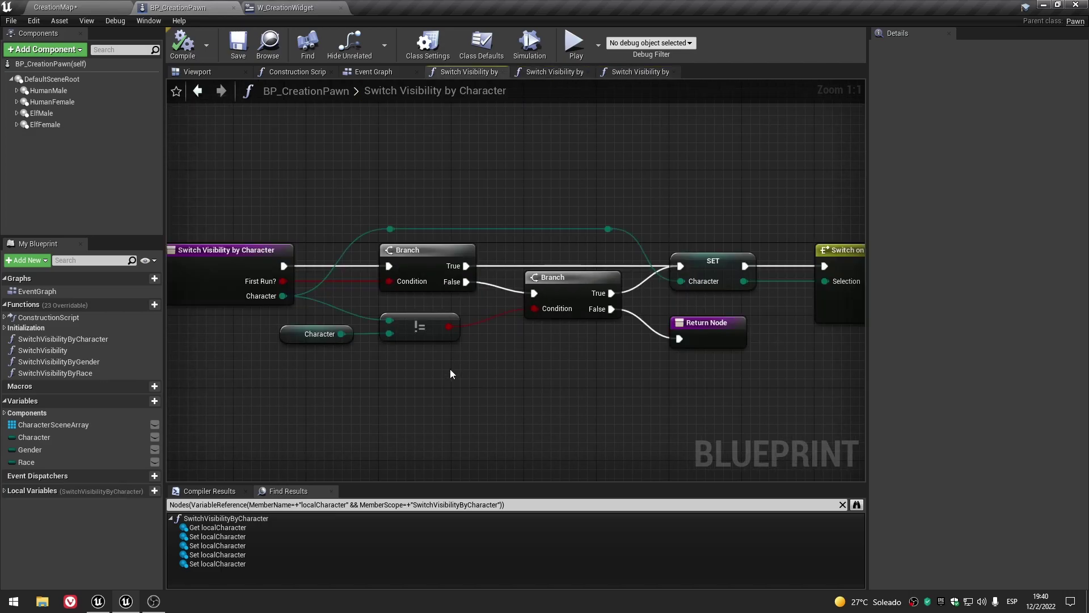
right_drag(428, 377, 483, 367)
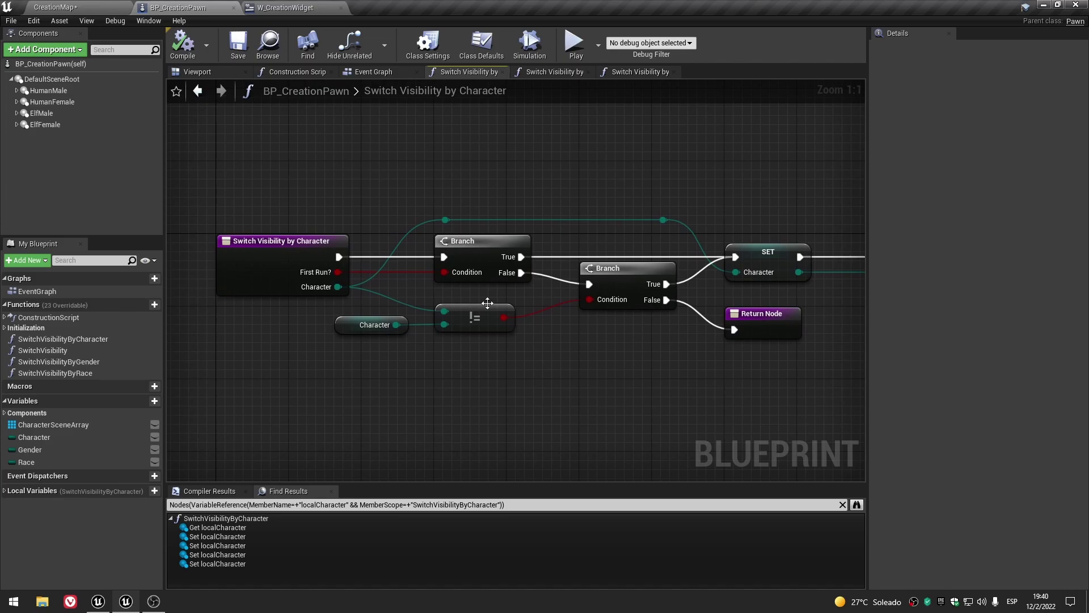
click(533, 76)
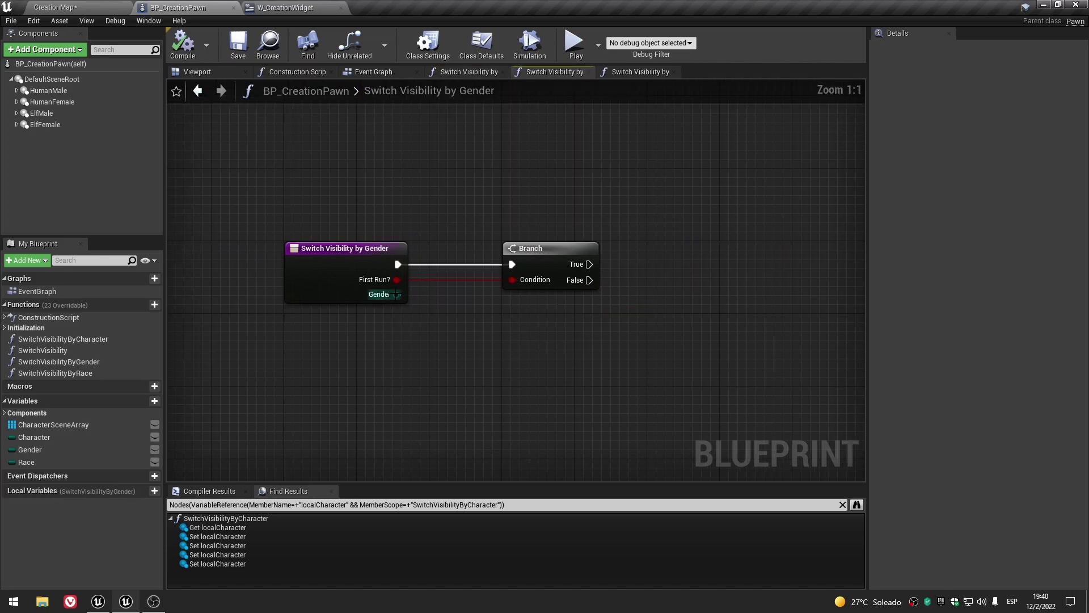
Step: Add a NotEqual (Enum) node comparing the Gender input with the Gender variable
drag(396, 294, 499, 349)
text(no)
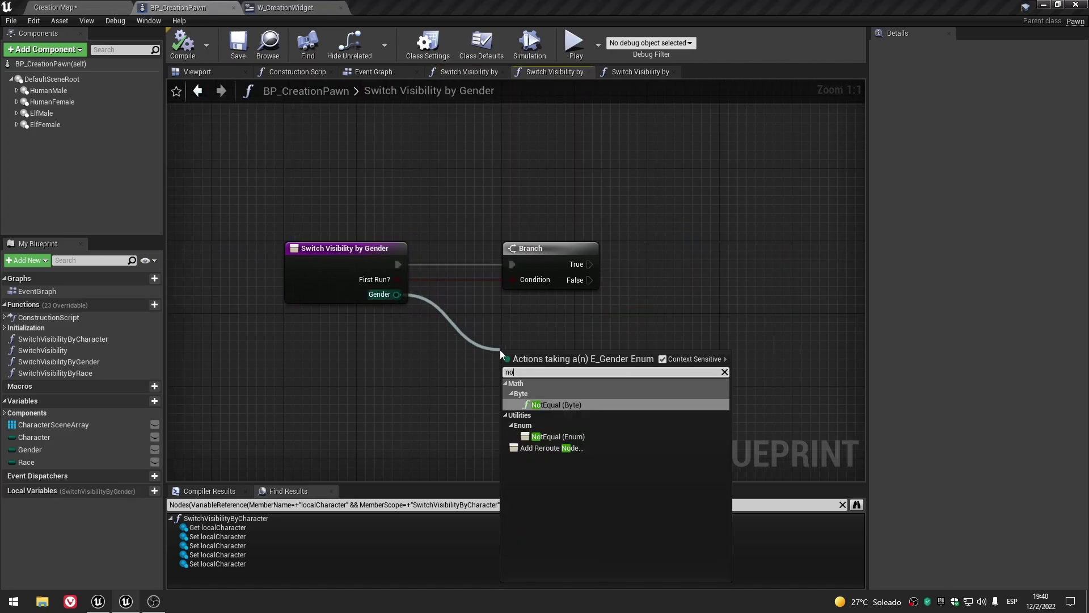
click(558, 436)
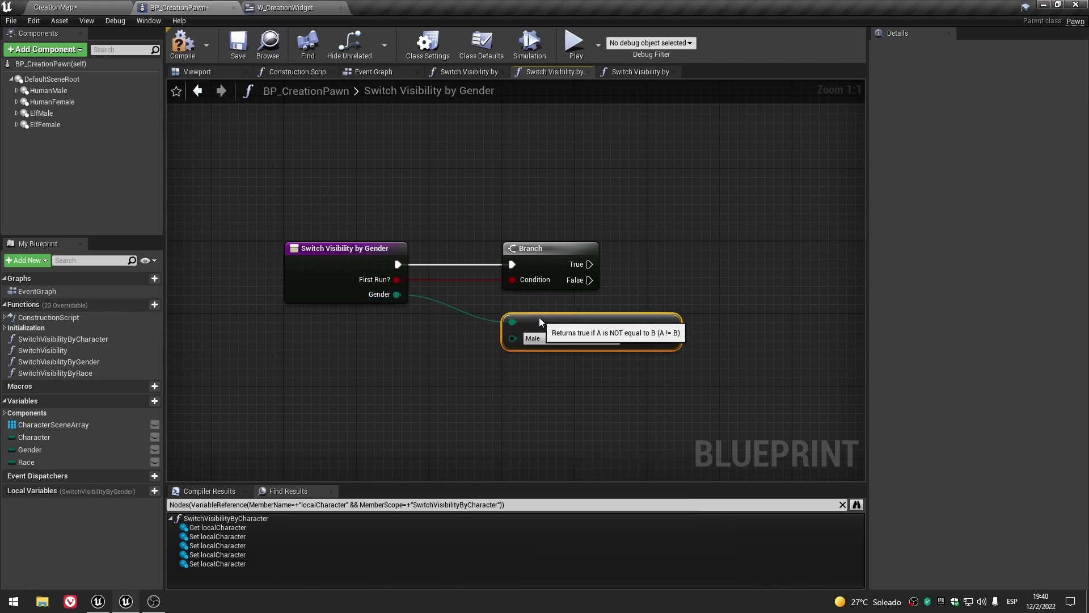
click(343, 281)
mouse_move(29, 449)
mouse_down()
mouse_move(366, 334)
mouse_move(508, 322)
mouse_up()
click(379, 335)
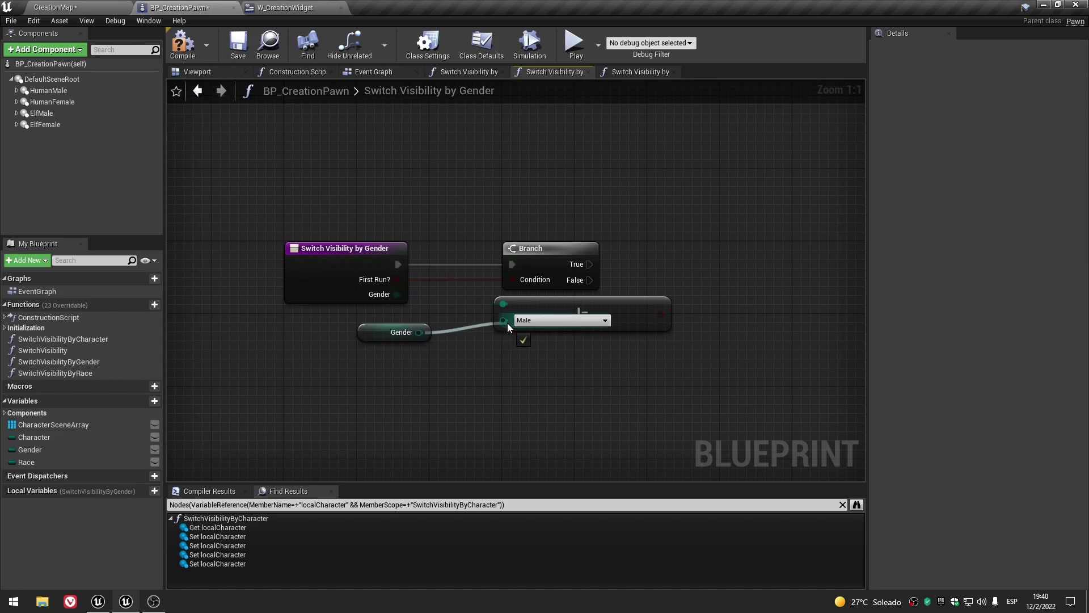
Step: Add a second Branch on the first Branch's False output, conditioned on the inequality result
right_drag(680, 348, 529, 358)
click(565, 339)
click(451, 300)
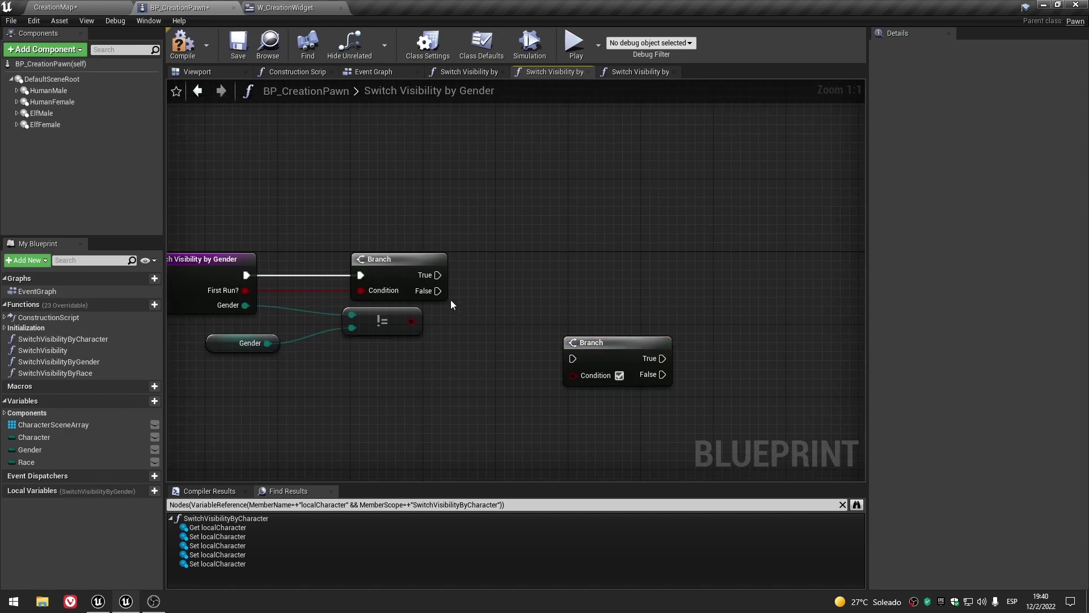
mouse_move(438, 291)
mouse_down()
mouse_move(572, 358)
mouse_move(560, 302)
mouse_up()
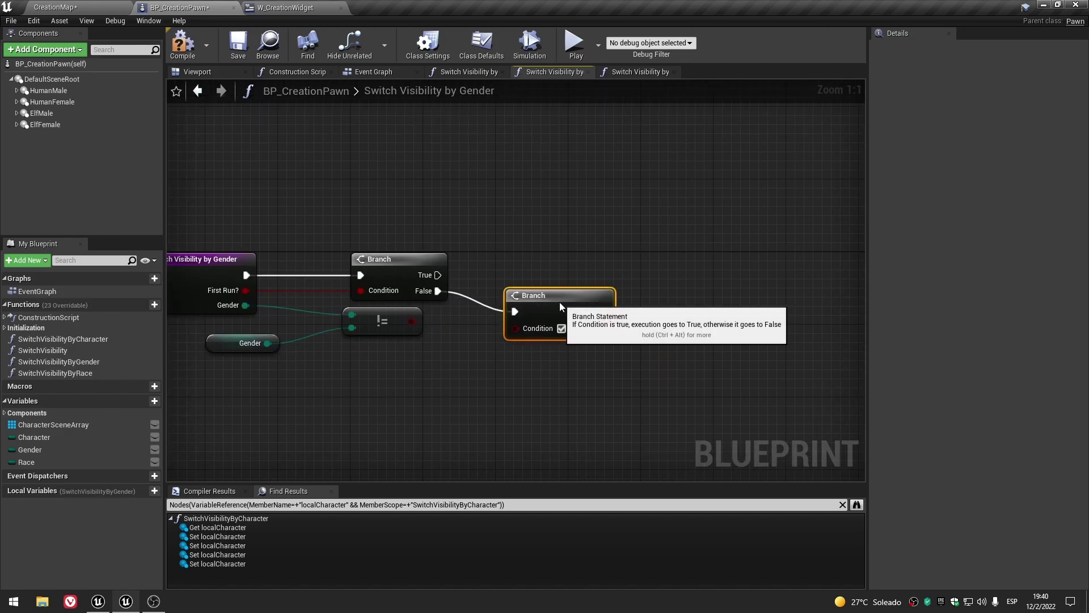
drag(412, 321, 516, 328)
right_drag(421, 354, 481, 350)
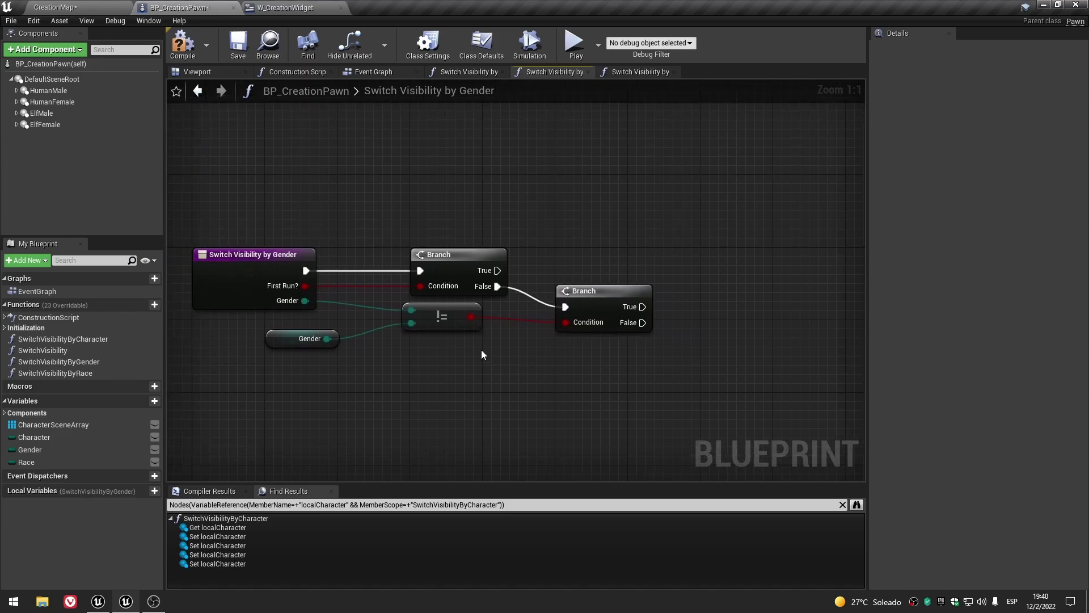
drag(462, 323, 471, 332)
drag(279, 348, 279, 339)
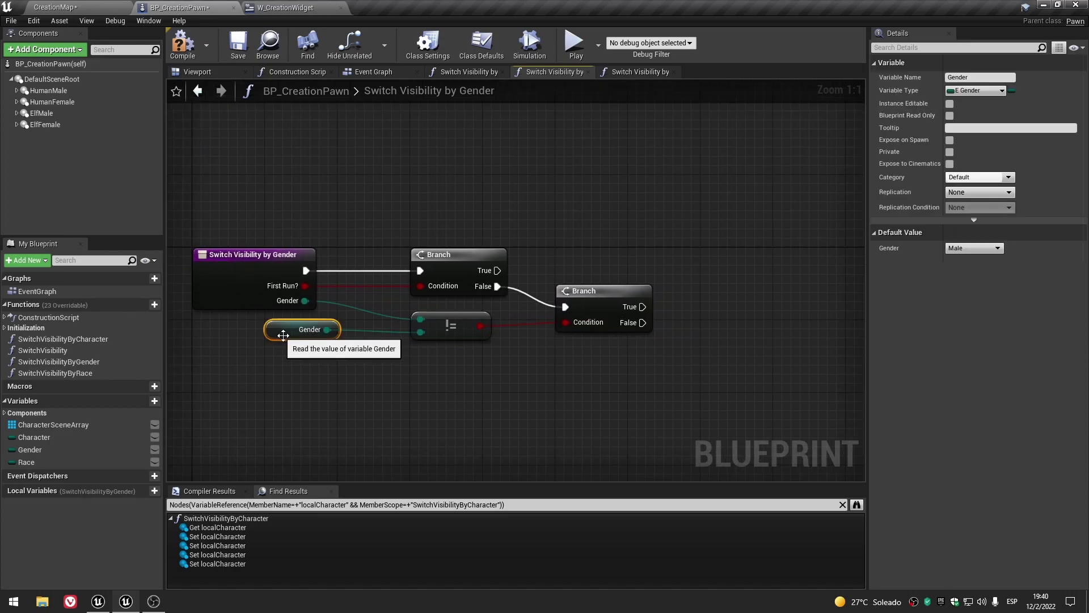
Step: Place a SET Gender node in the Gender function graph
click(464, 72)
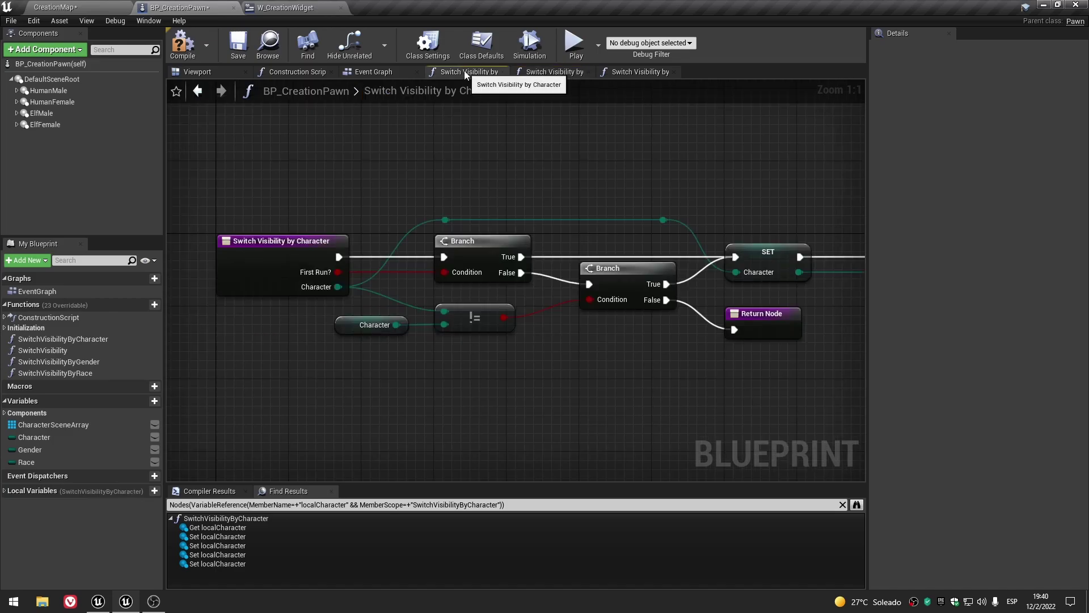
click(573, 73)
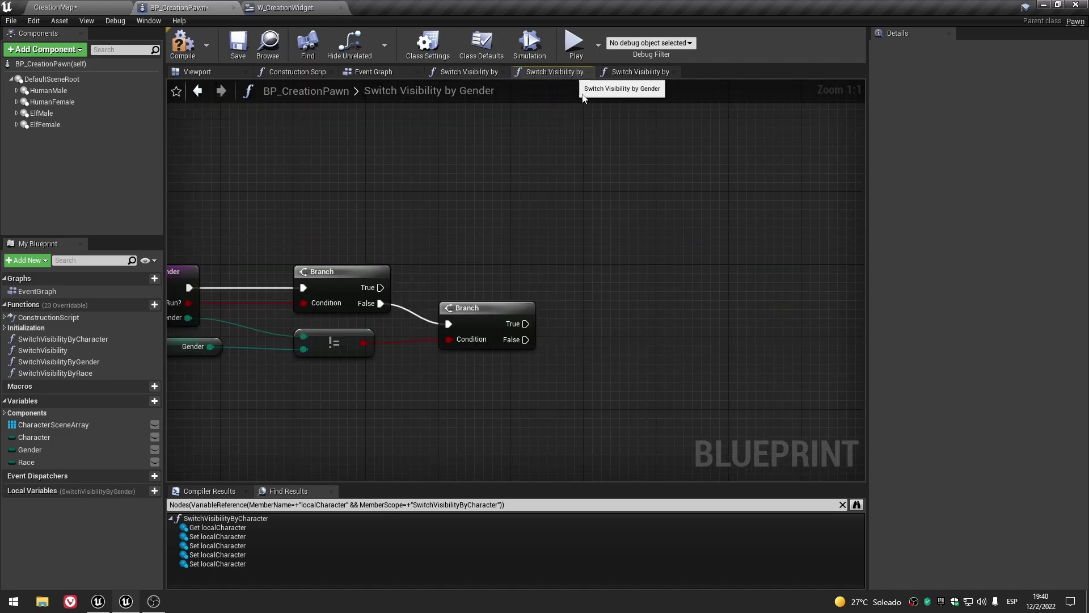
right_drag(353, 191, 353, 194)
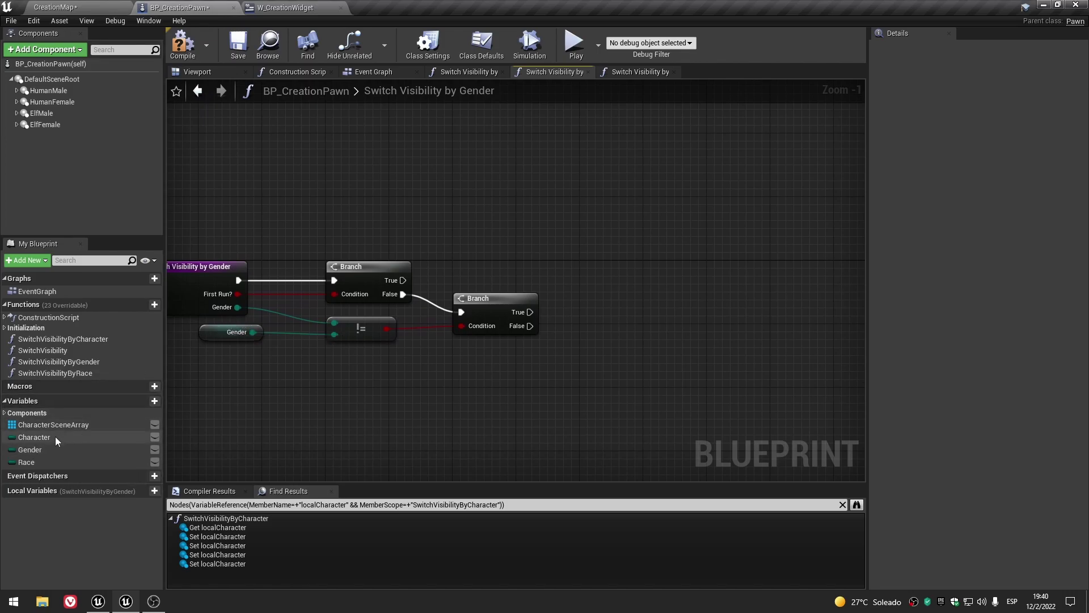
drag(55, 450, 299, 385)
drag(618, 243, 624, 250)
click(649, 267)
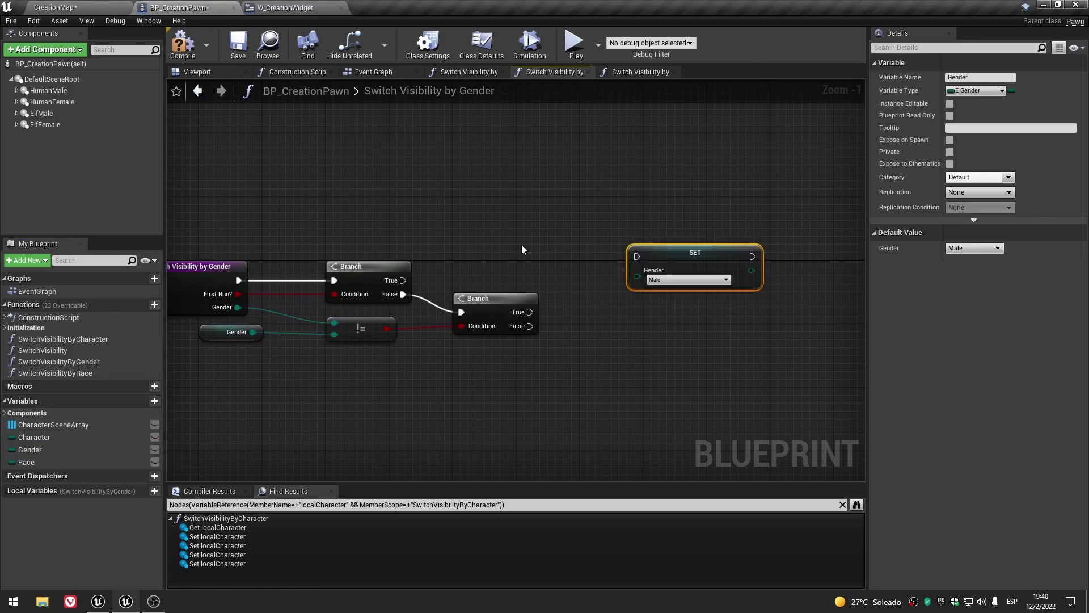
Step: Feed the input Gender into SET Gender via a reroute, triggered by the first run
drag(238, 306, 637, 276)
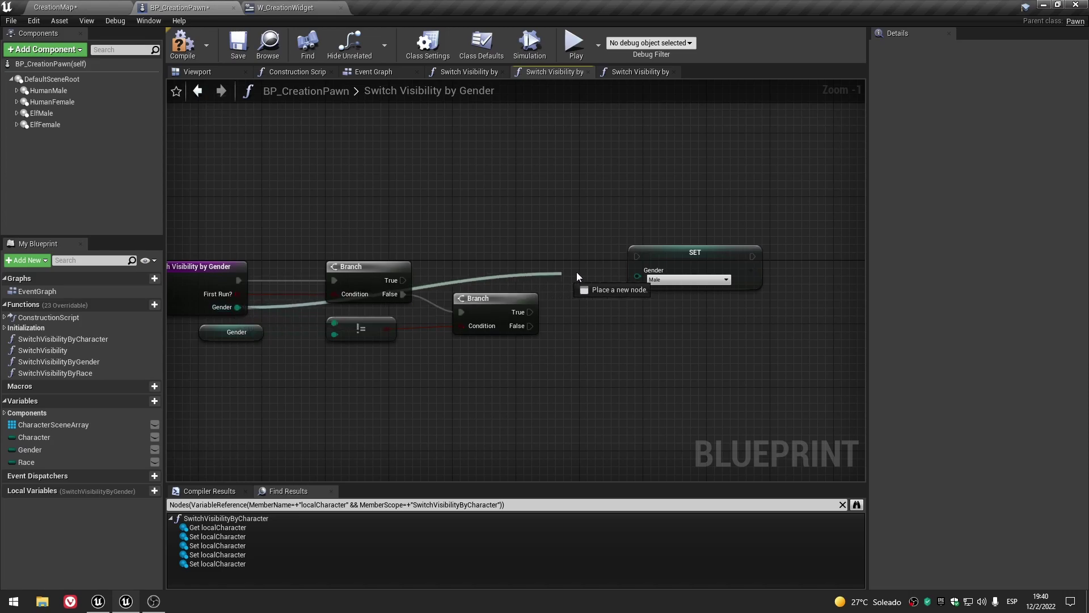
double_click(562, 273)
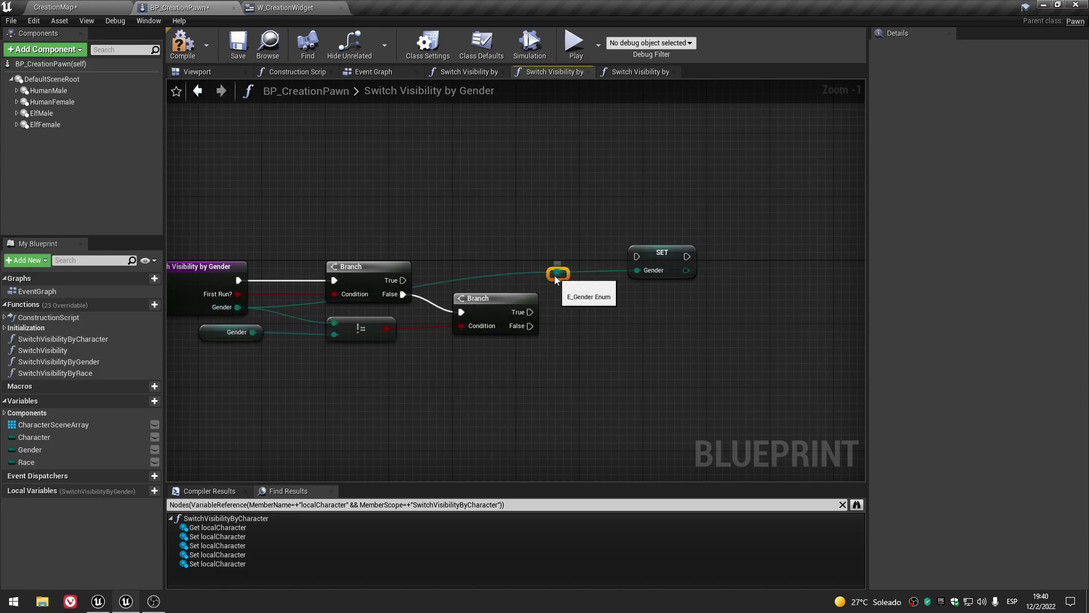
mouse_move(553, 274)
mouse_down()
mouse_move(337, 256)
mouse_move(517, 251)
mouse_move(372, 254)
mouse_up()
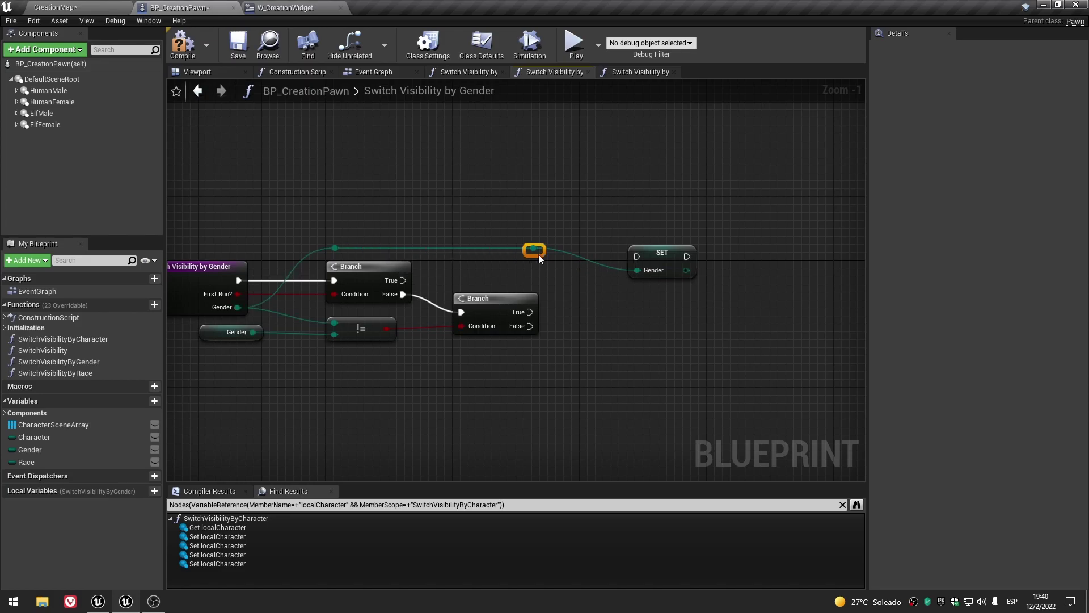
drag(661, 253, 677, 277)
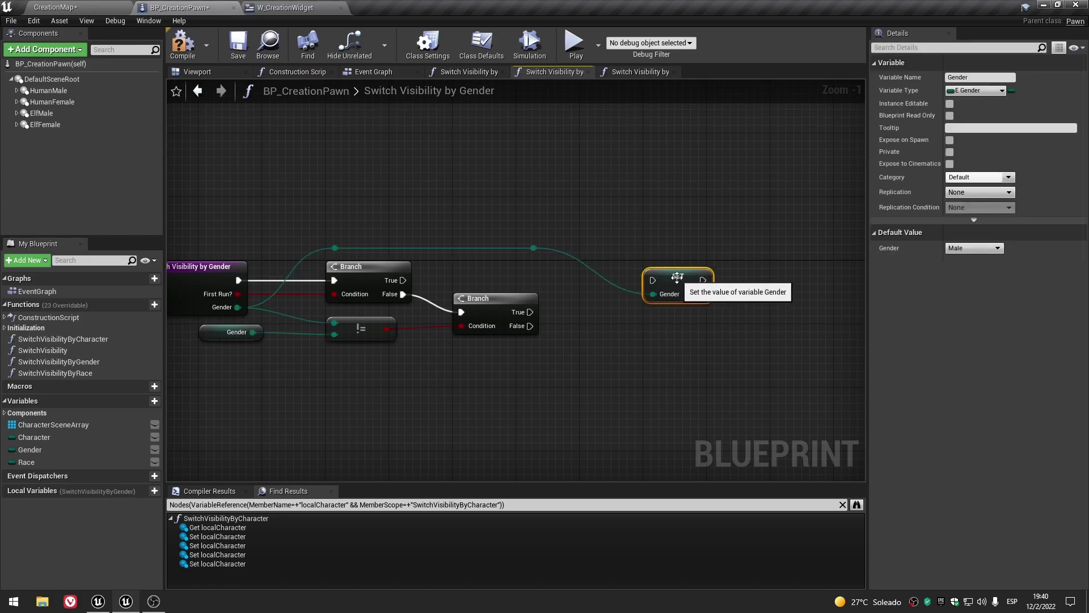
drag(402, 280, 653, 280)
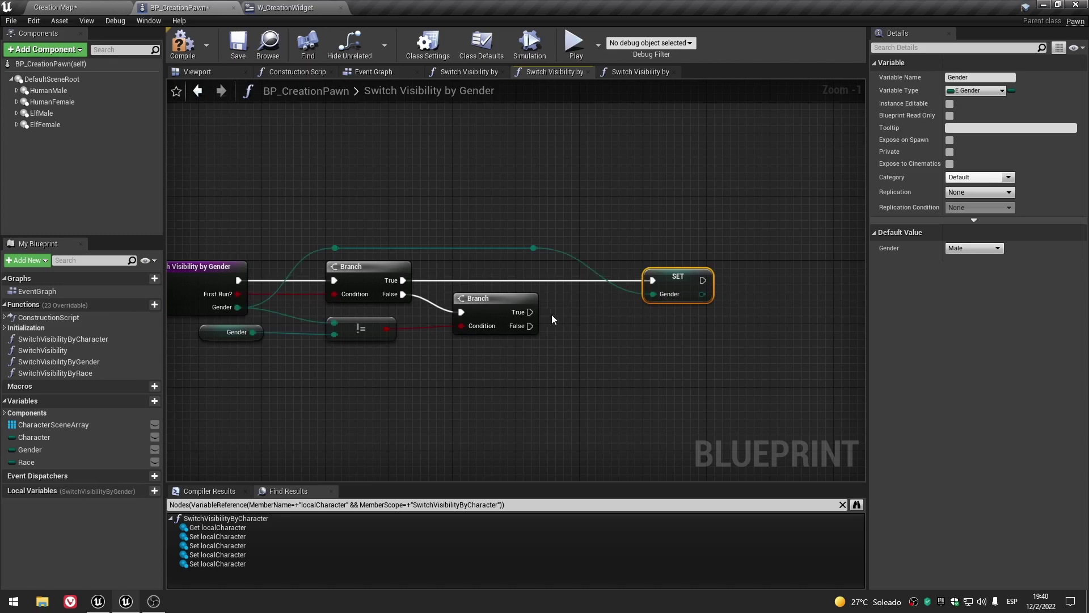
drag(530, 312, 652, 280)
Step: Connect the second Branch's True to SET Gender and end its False path with a Return Node
right_drag(627, 339, 523, 253)
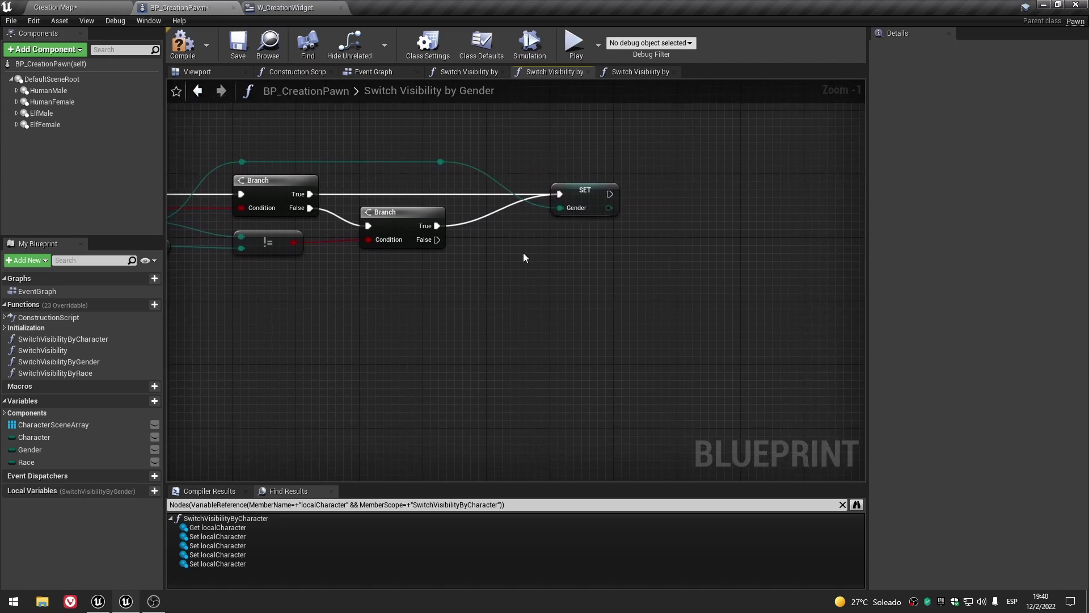
drag(440, 243, 552, 296)
text(ret)
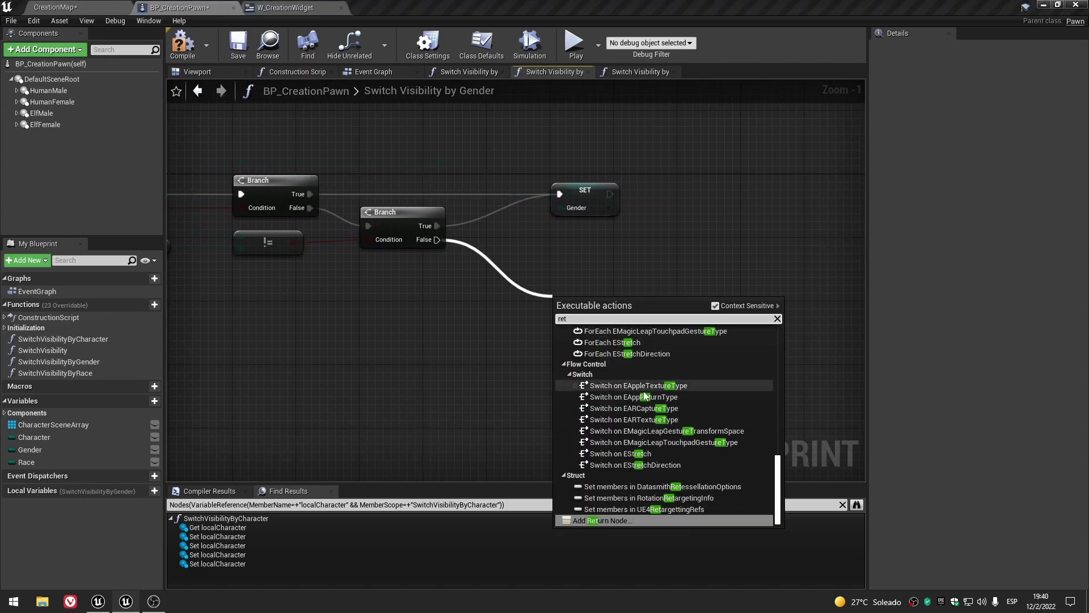
click(615, 517)
Step: Reposition the SET Gender node, second Branch and Return Node into a tidy layout
right_drag(461, 379, 587, 387)
scroll(560, 369, up, 1)
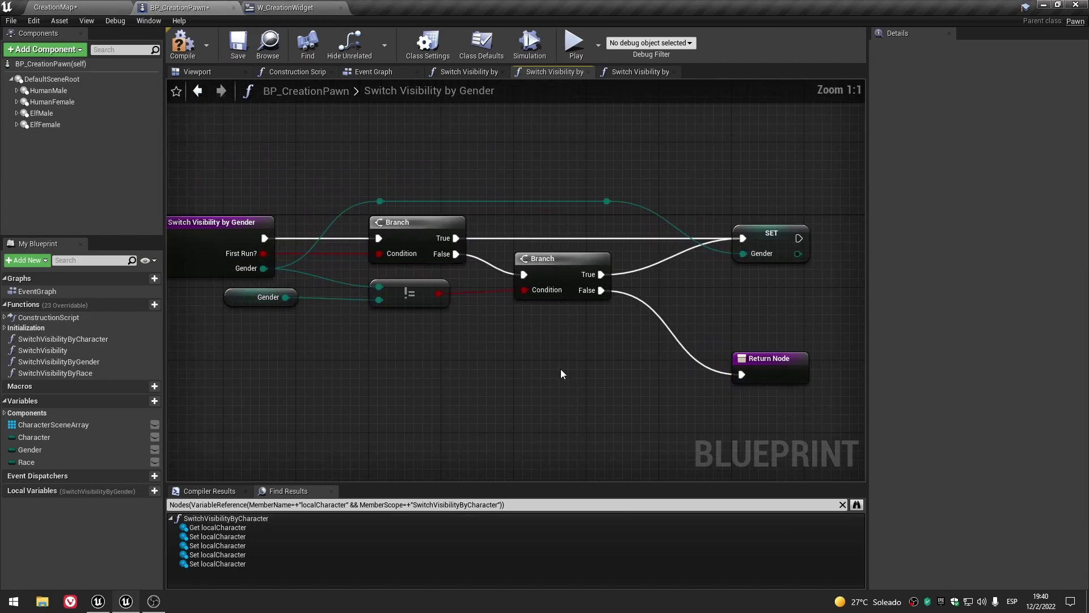
drag(737, 247, 666, 248)
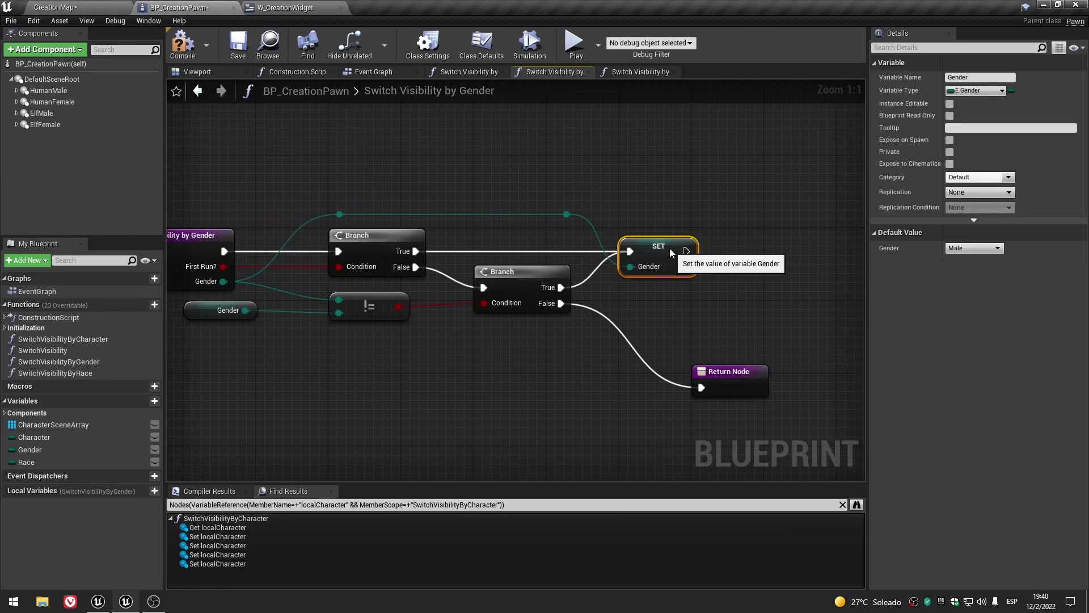
click(543, 353)
drag(524, 270, 513, 270)
right_drag(414, 376, 505, 336)
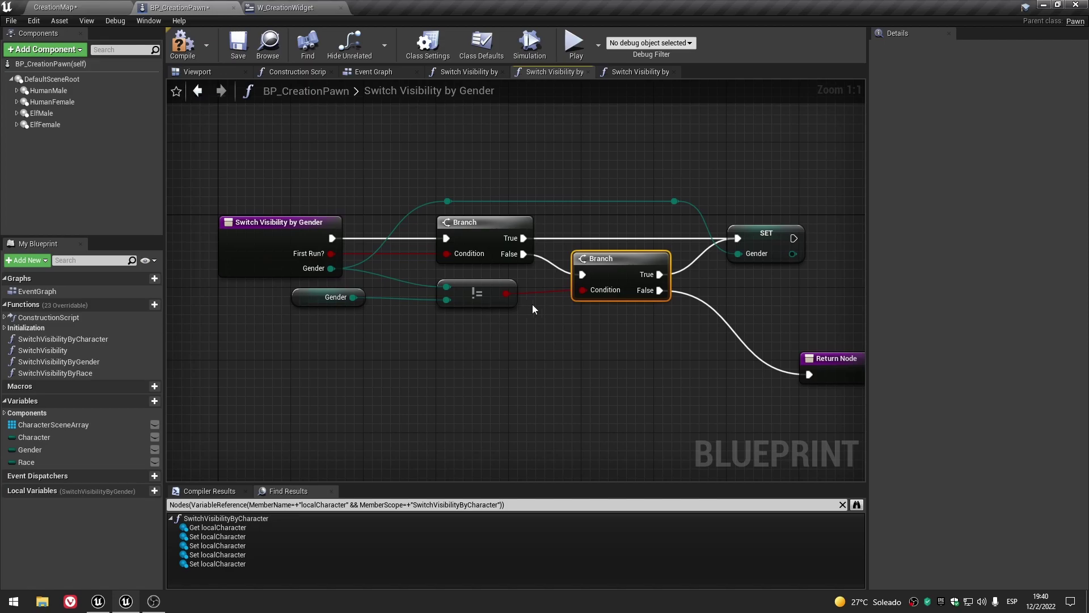
right_drag(832, 345, 651, 371)
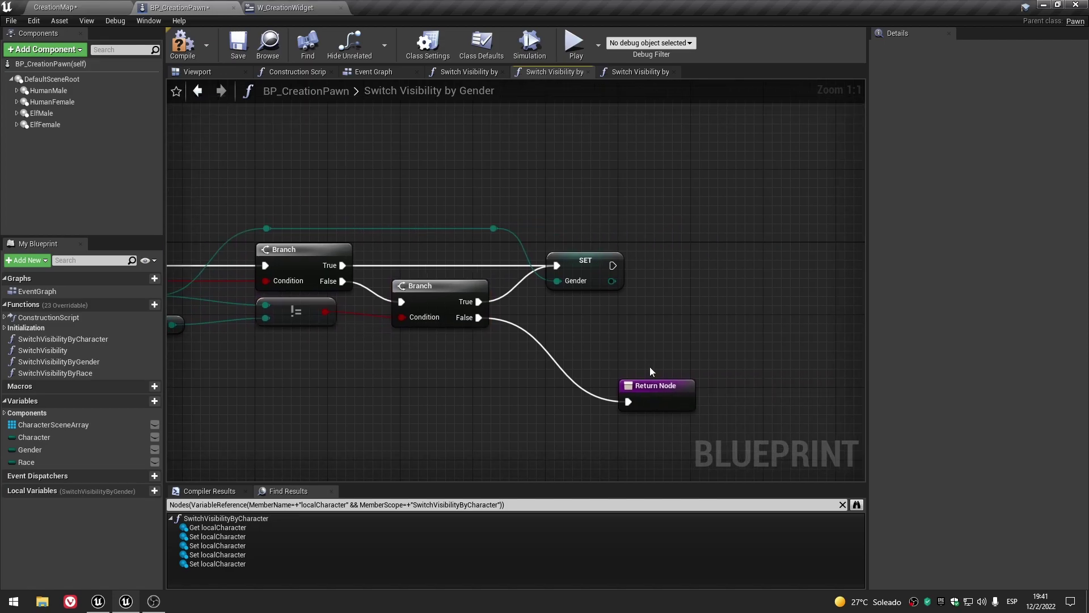
drag(652, 386, 579, 322)
right_drag(388, 376, 492, 369)
click(491, 368)
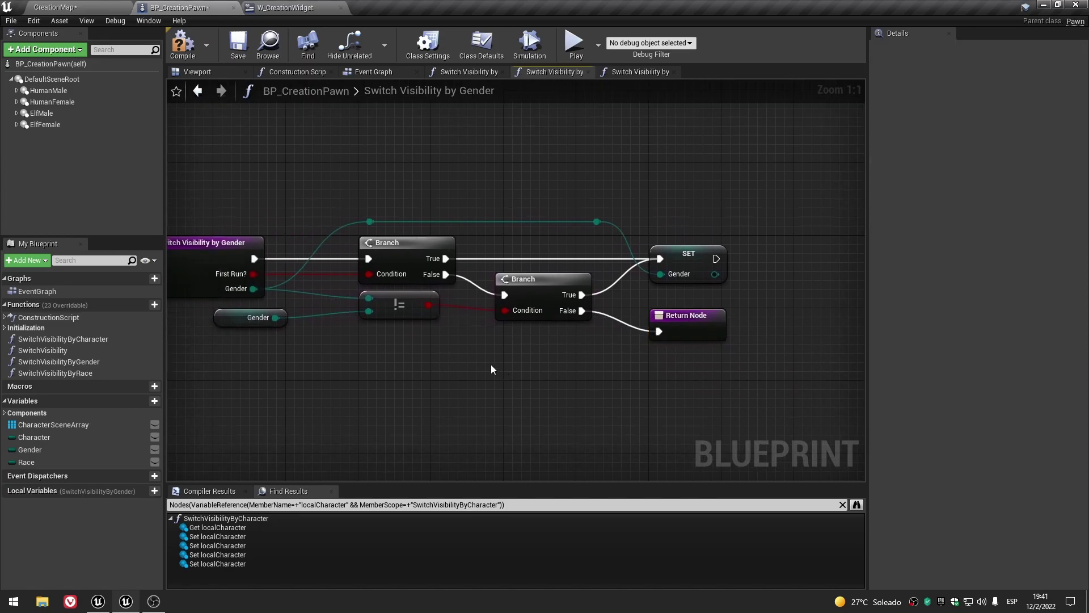
scroll(475, 360, down, 1)
scroll(475, 360, up, 1)
Step: Rearrange the entry, Branch and comparison nodes, then compile and save the blueprint
click(227, 278)
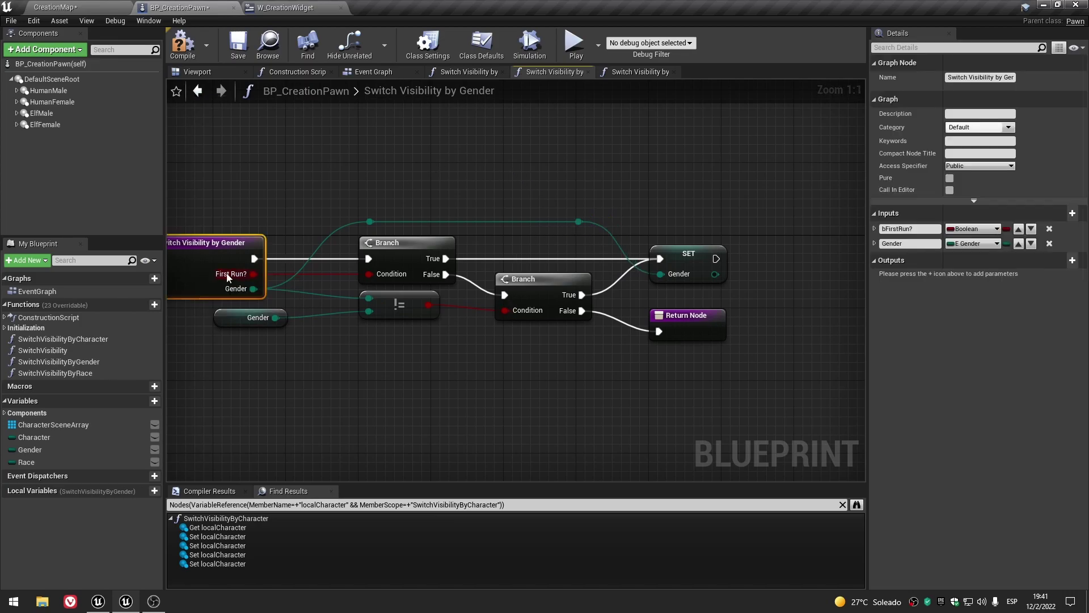
click(425, 248)
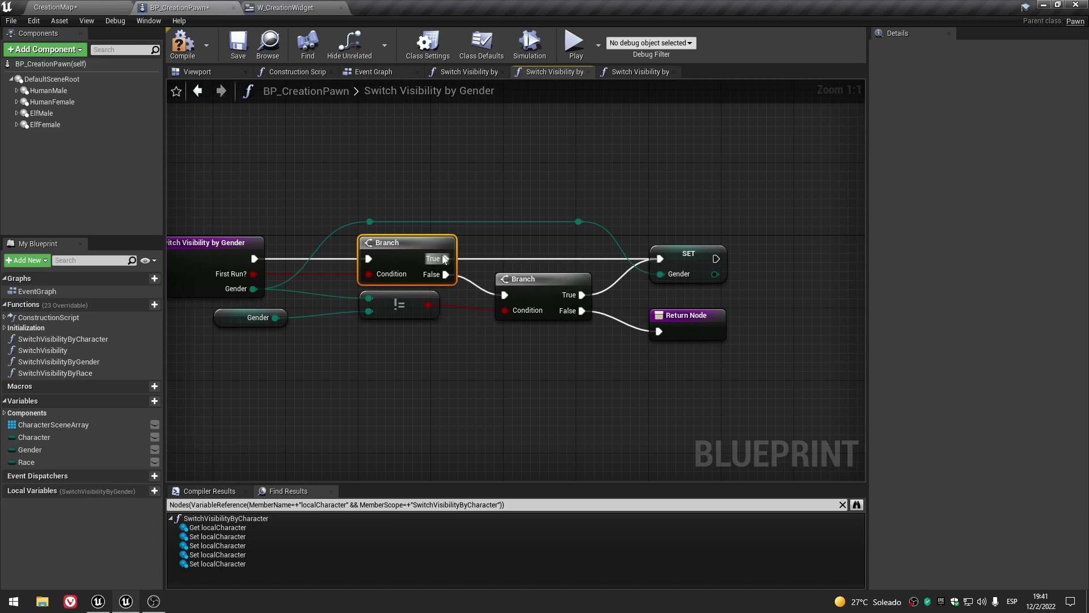
drag(327, 331, 286, 318)
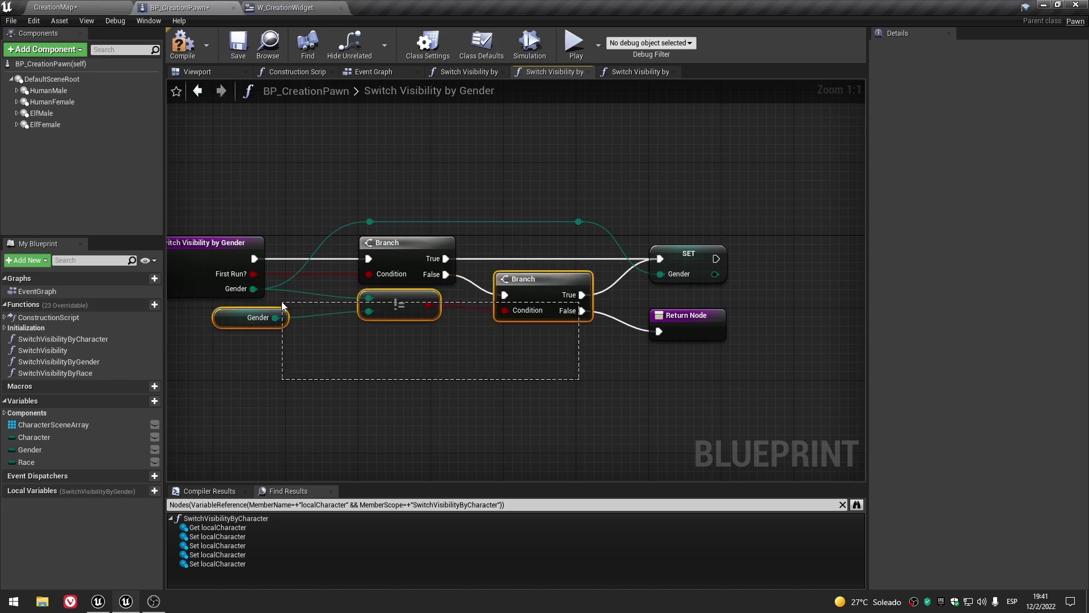
mouse_move(572, 366)
mouse_down()
mouse_move(297, 319)
mouse_move(322, 325)
mouse_up()
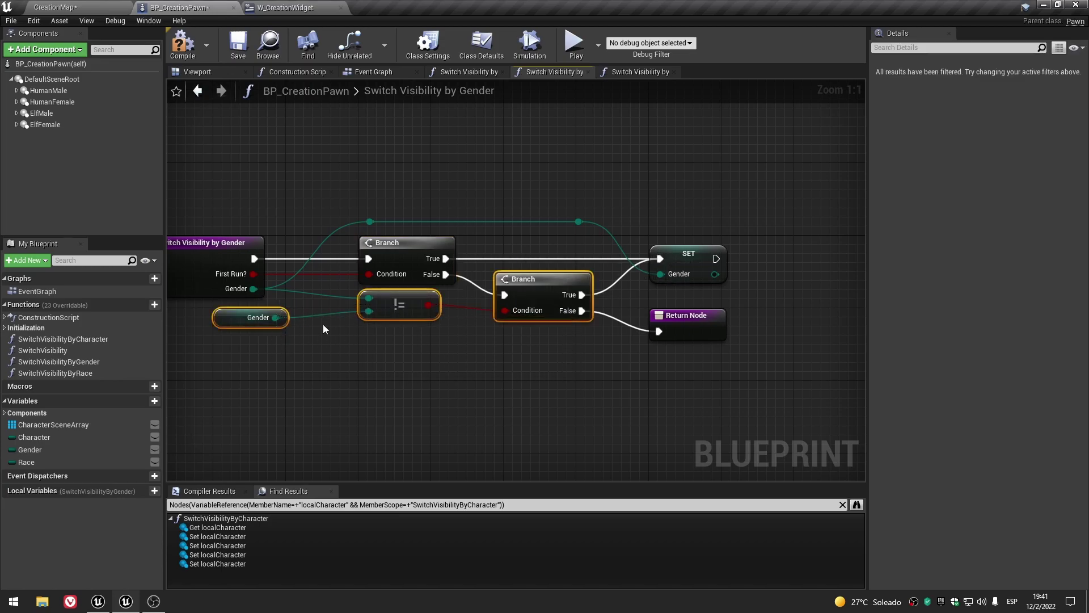
click(499, 368)
right_drag(499, 369, 589, 358)
click(336, 269)
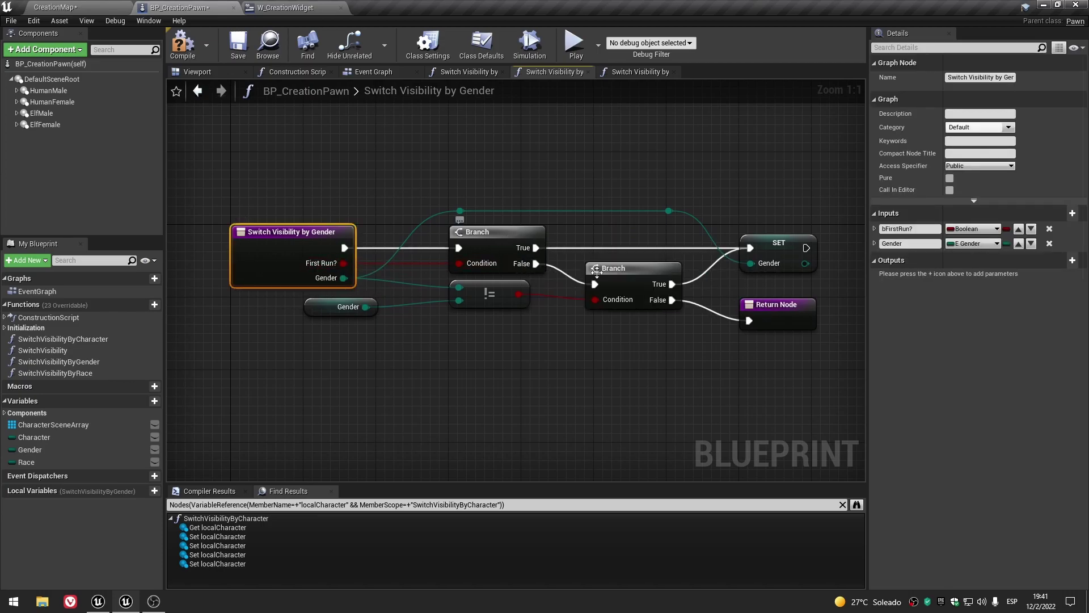
mouse_move(354, 354)
mouse_down()
mouse_move(489, 307)
mouse_move(483, 331)
mouse_up()
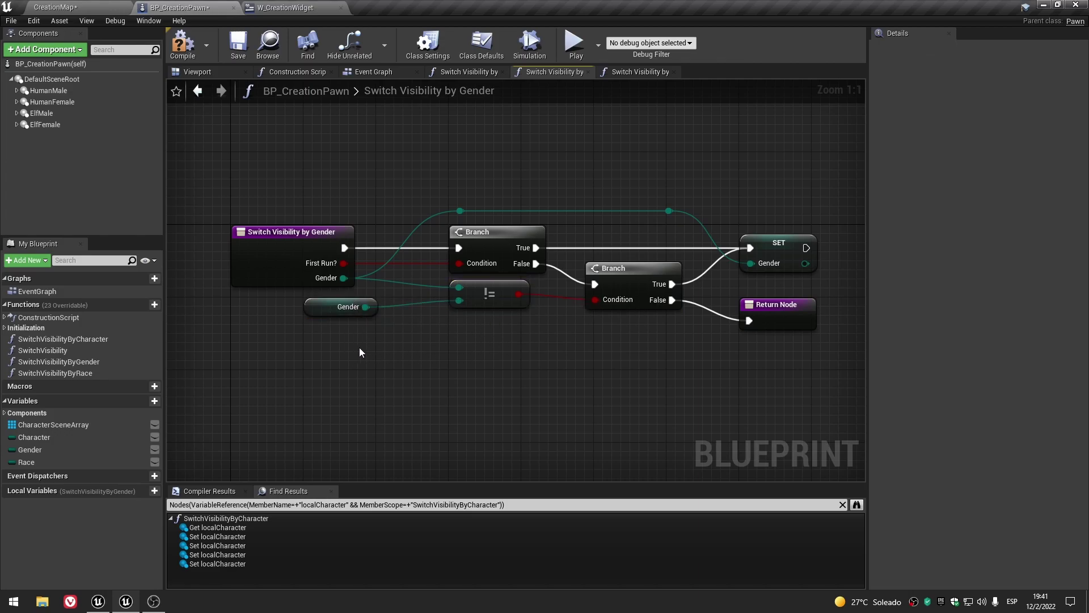
mouse_move(584, 343)
right_down()
mouse_move(345, 364)
mouse_move(513, 355)
right_up()
click(175, 50)
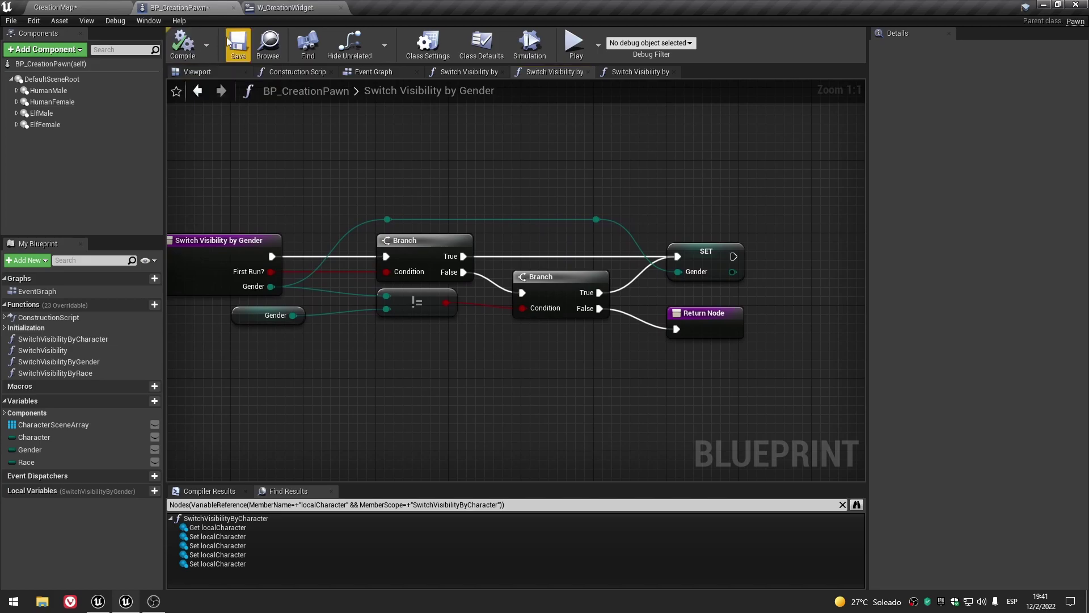
right_drag(624, 183, 584, 197)
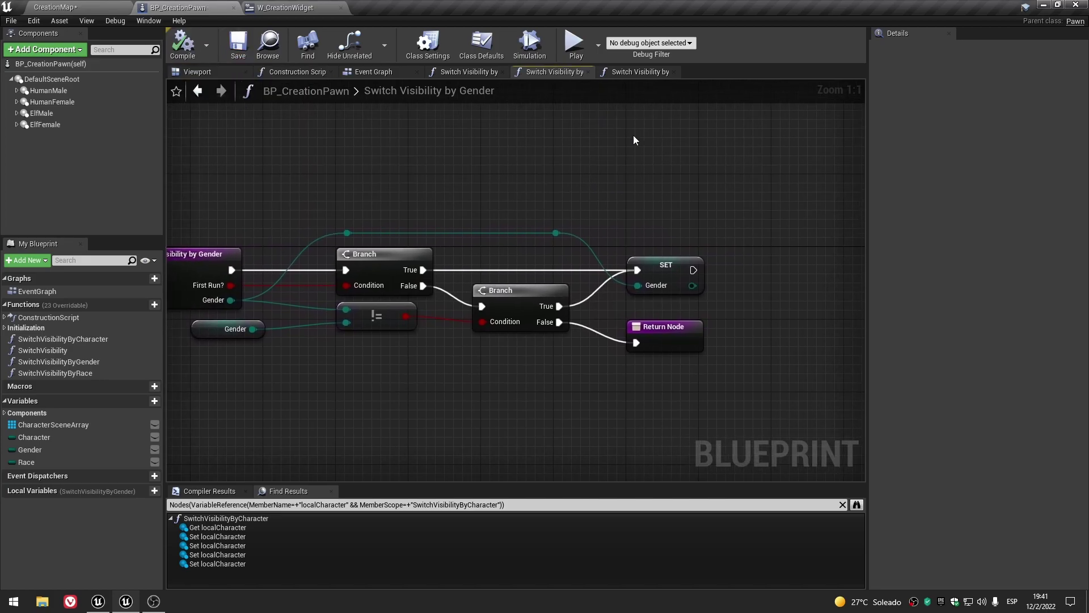
Step: In Switch Visibility by Race, add a not-equal node and wire a Race getter into it
click(638, 76)
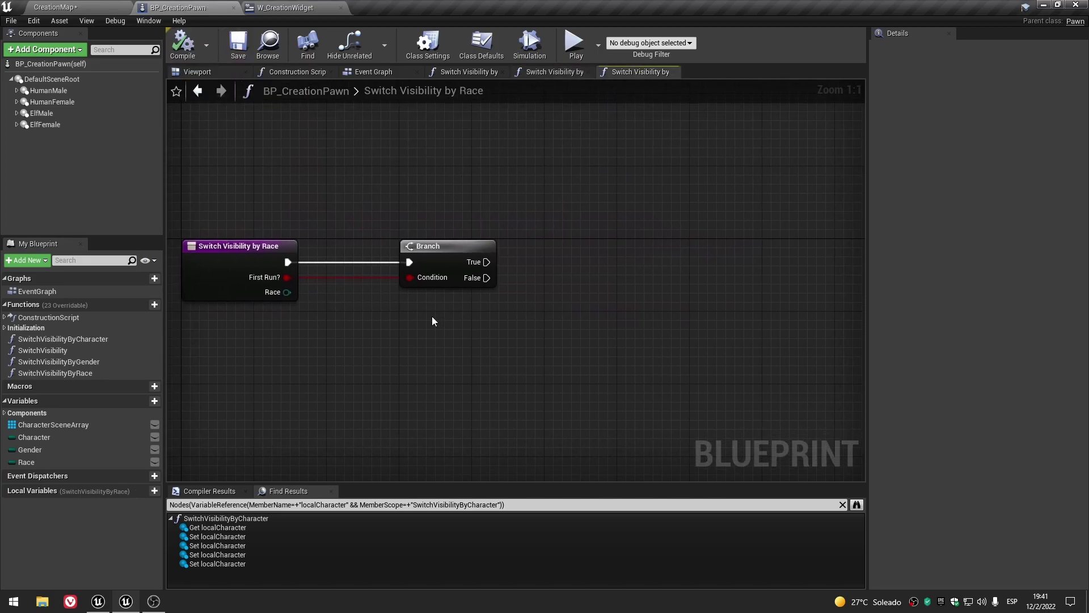
drag(288, 293, 371, 341)
text(not)
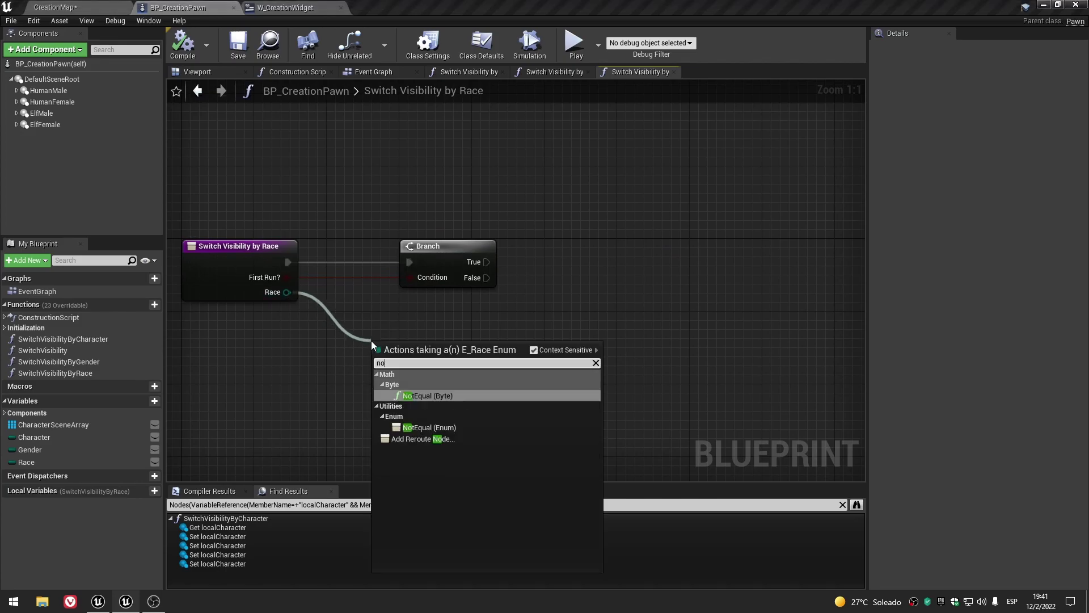
click(445, 431)
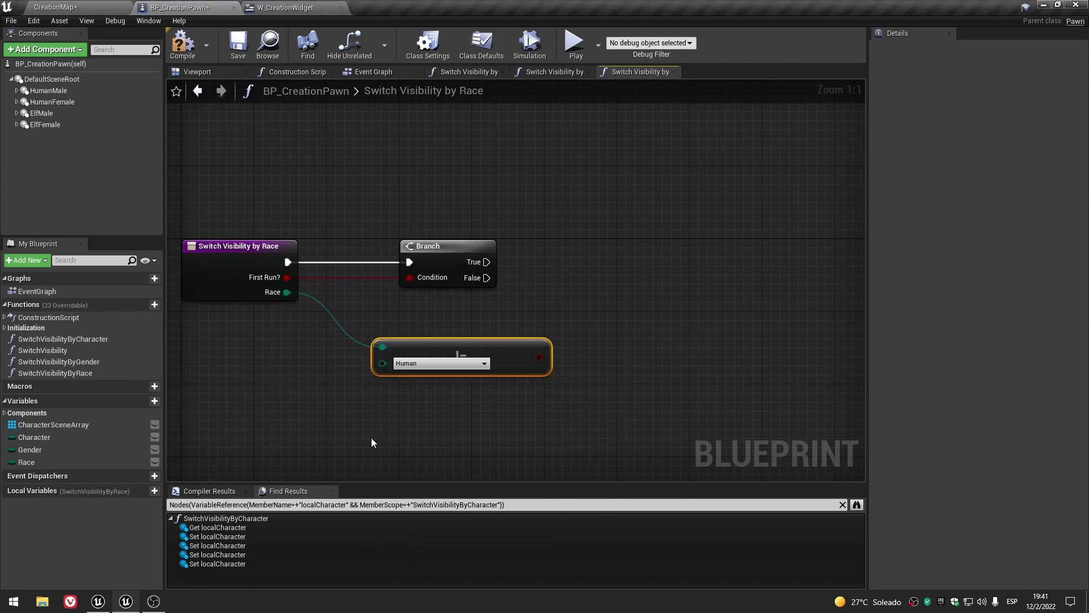
drag(401, 348, 434, 318)
right_drag(433, 317, 568, 292)
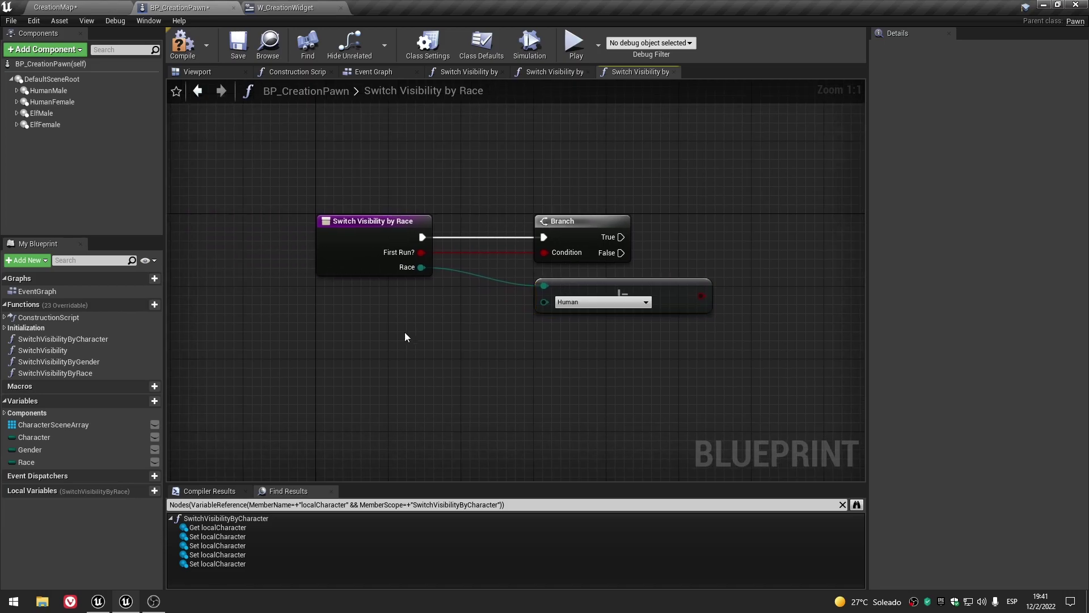
mouse_move(62, 462)
mouse_down()
mouse_move(355, 366)
mouse_move(379, 306)
mouse_up()
click(397, 312)
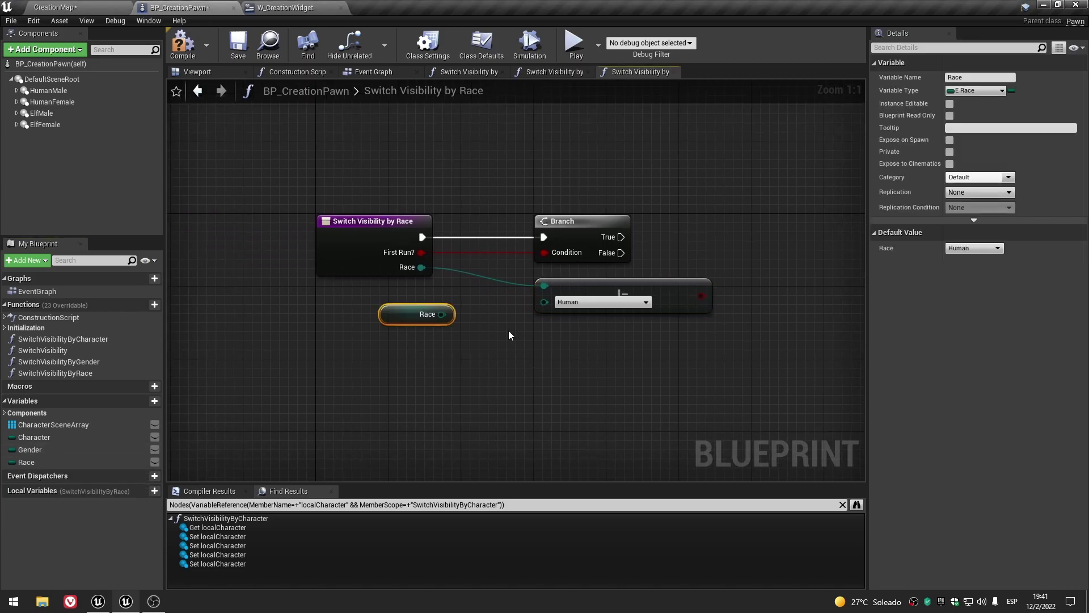
click(508, 330)
drag(541, 311, 544, 309)
right_drag(554, 343, 448, 356)
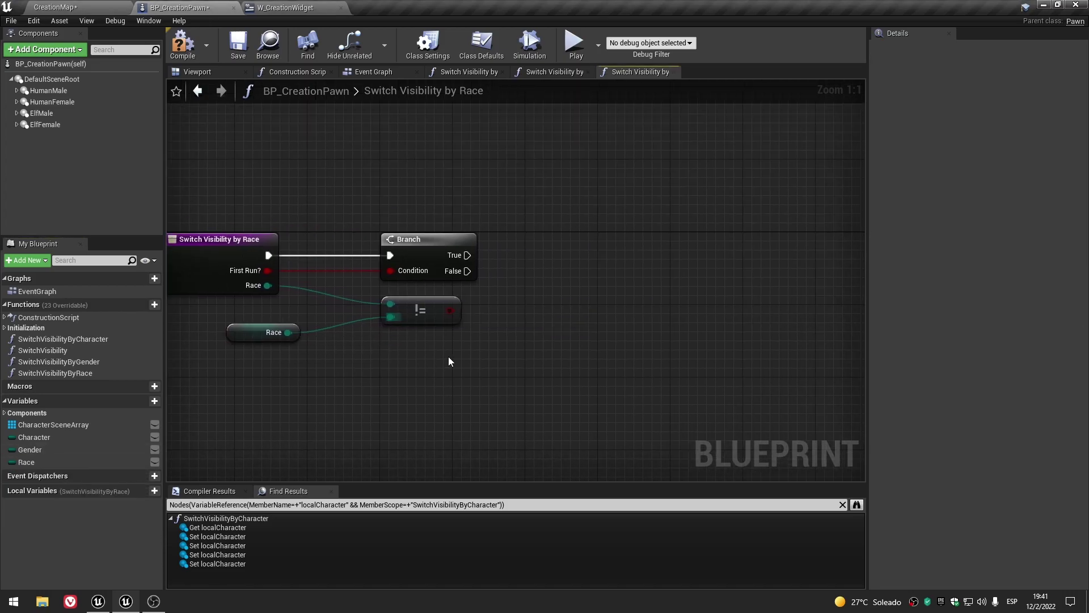
Step: Add a second Branch on the first Branch's False pin, with the not-equal result as its Condition
key(b)
click(553, 295)
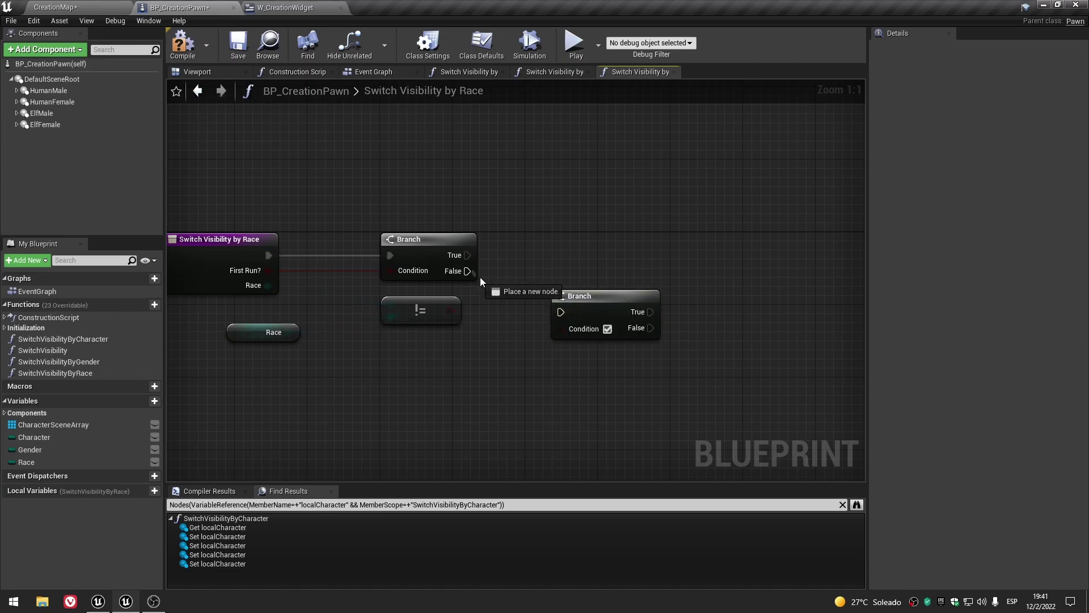
mouse_move(467, 271)
mouse_down()
mouse_move(561, 304)
mouse_move(555, 284)
mouse_up()
click(465, 345)
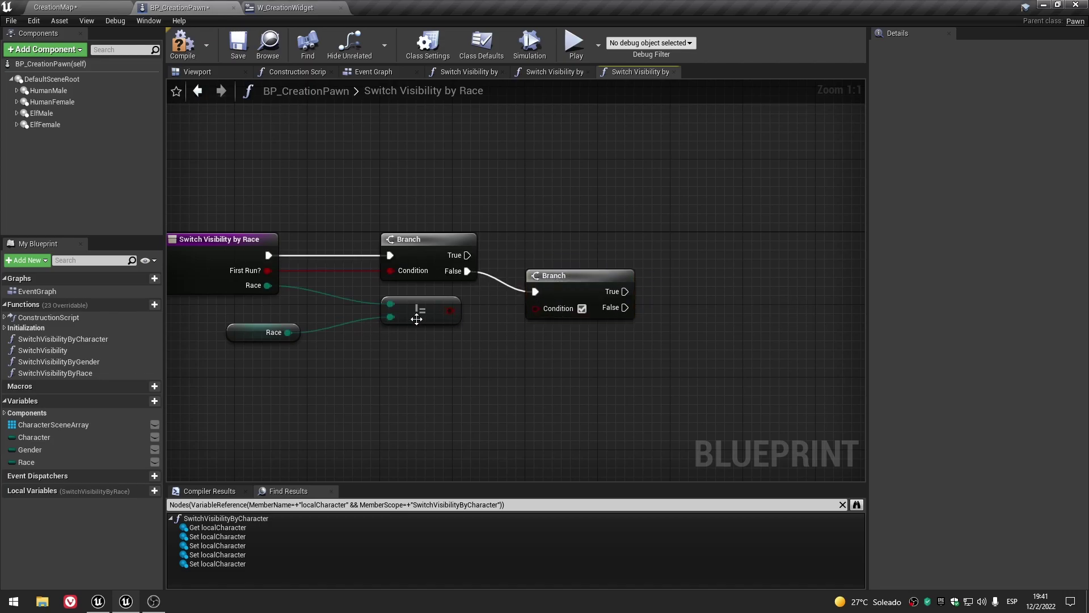
drag(450, 311, 540, 309)
right_drag(433, 352, 526, 348)
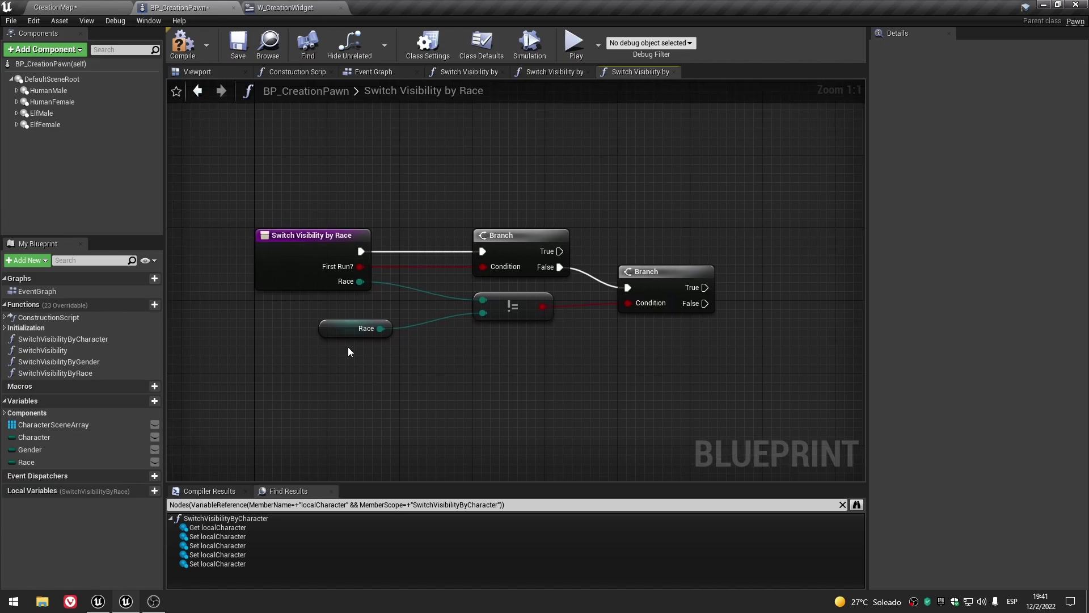
Step: Search for and add an equal (enum) comparison node
click(366, 319)
click(460, 378)
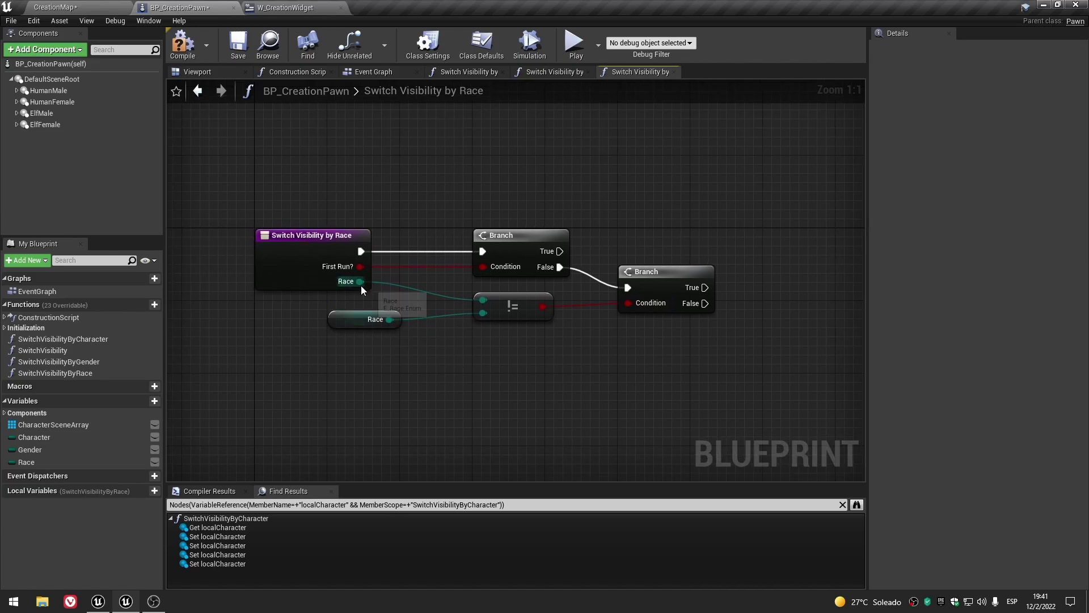
right_click(437, 335)
text(q)
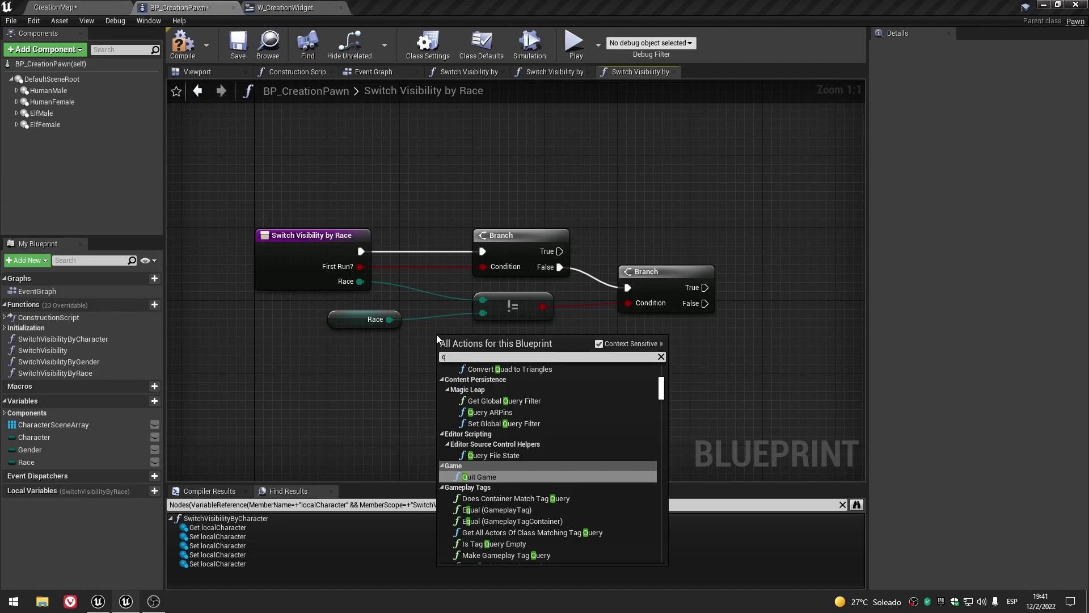
key(BackSpace)
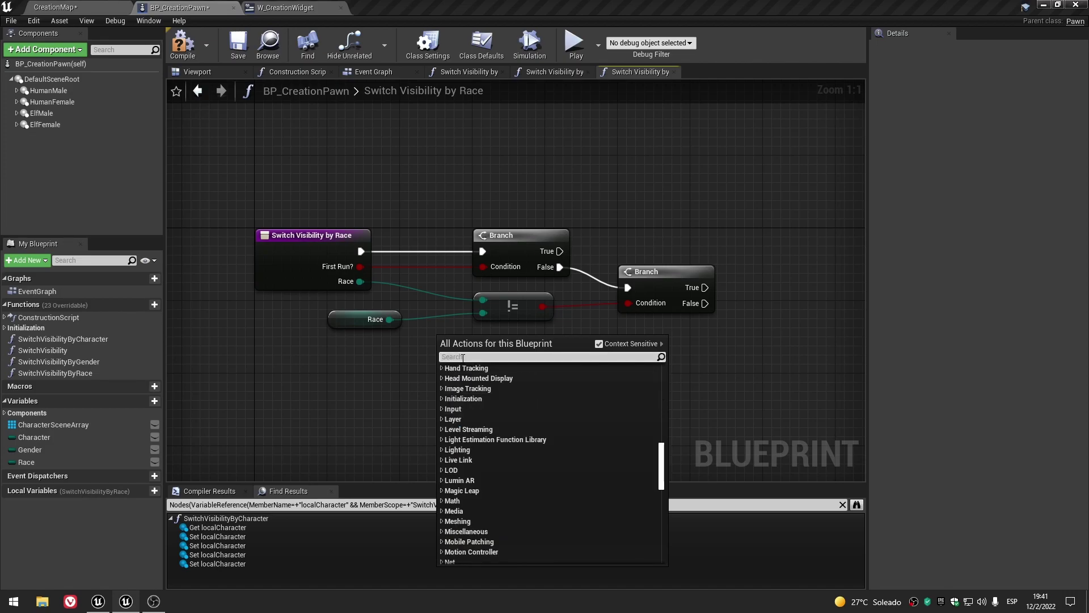
text(equa)
scroll(523, 468, down, 2)
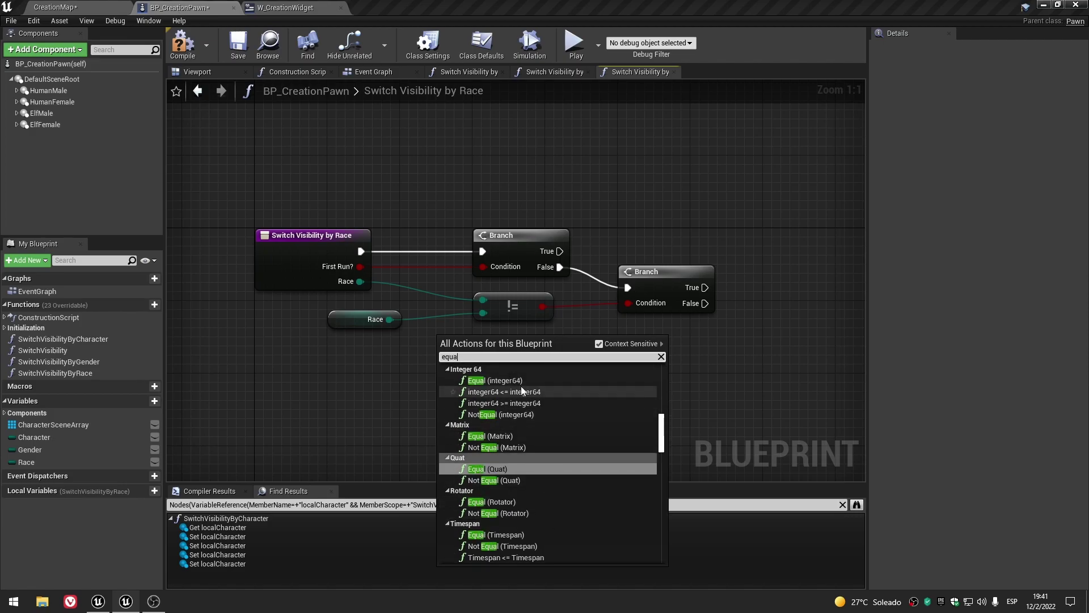
text(e)
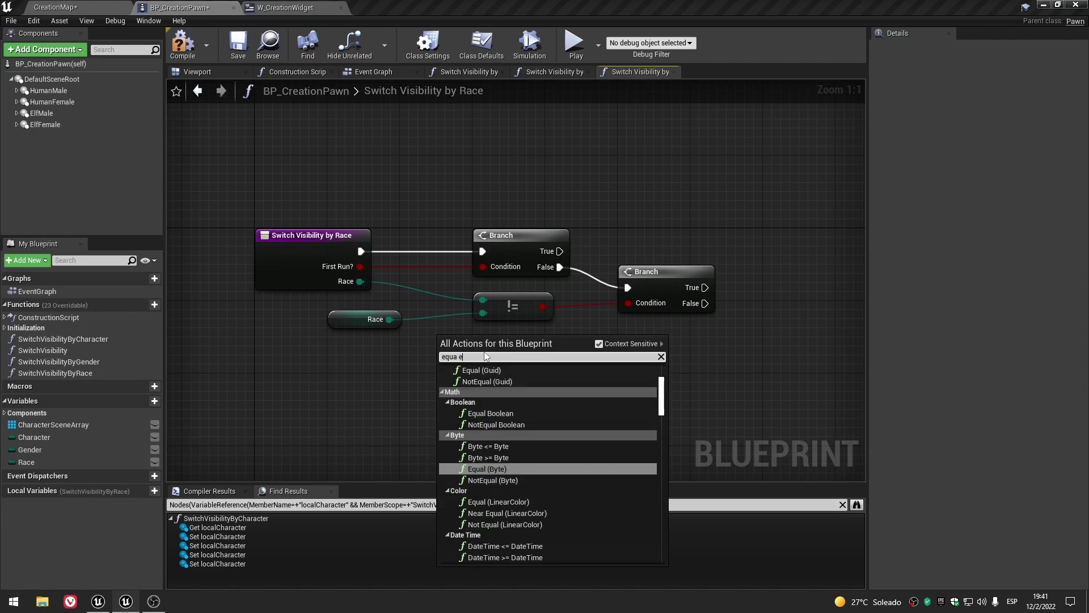
text(num)
click(510, 468)
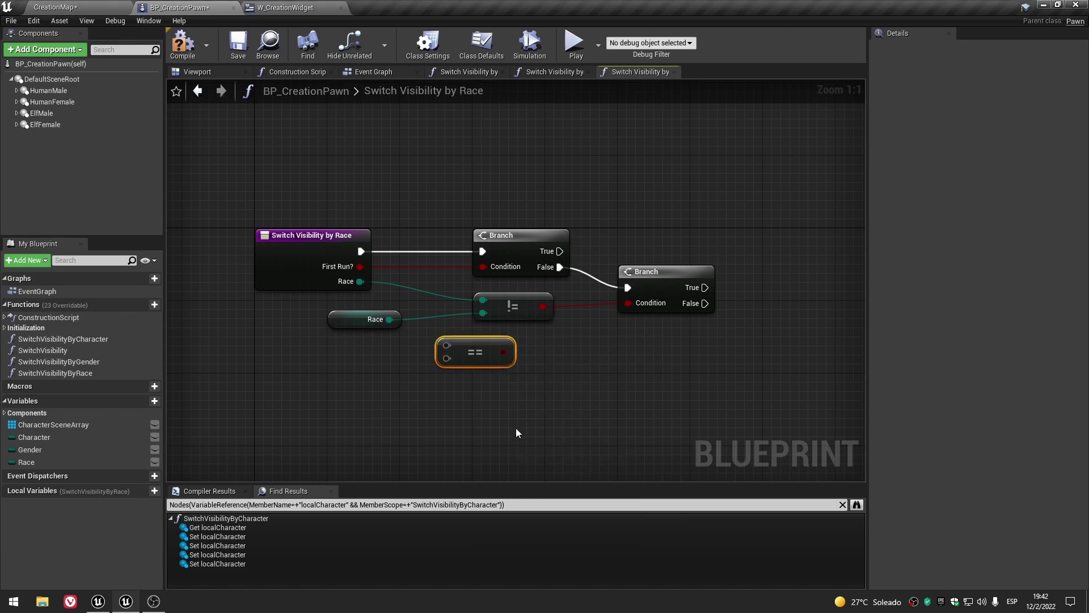
Step: Delete the unused equal comparison node
right_drag(605, 356, 511, 374)
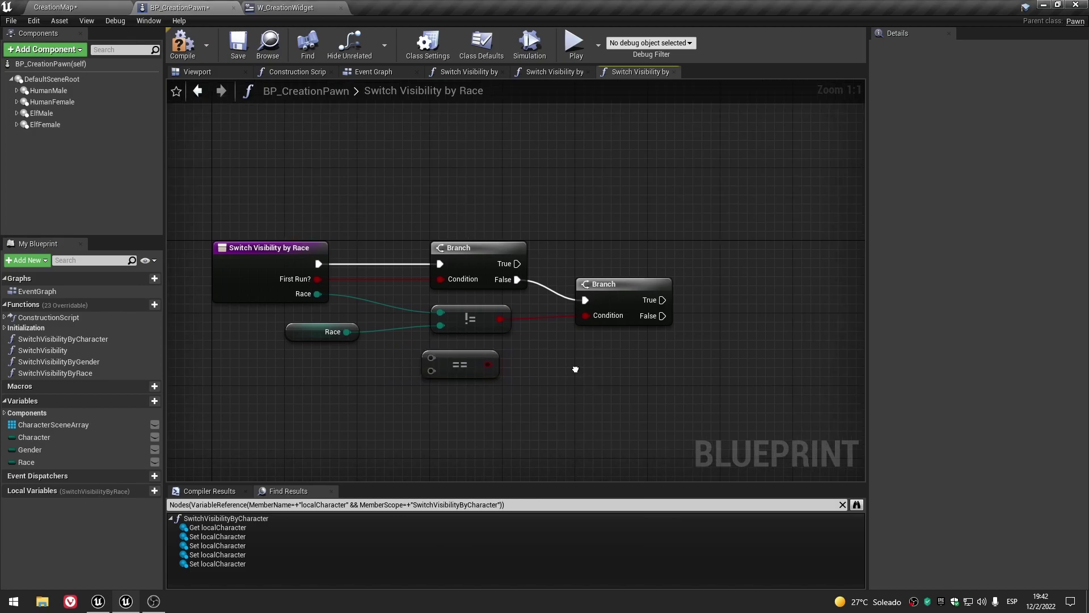
drag(376, 202, 608, 324)
click(592, 370)
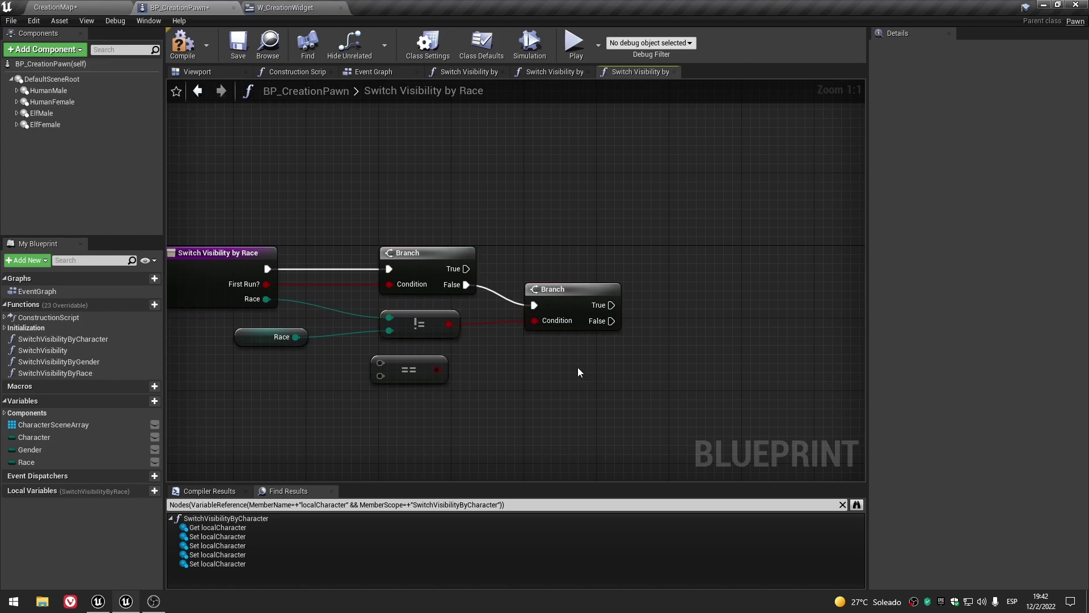
mouse_move(519, 362)
right_down()
mouse_move(584, 350)
mouse_move(556, 308)
right_up()
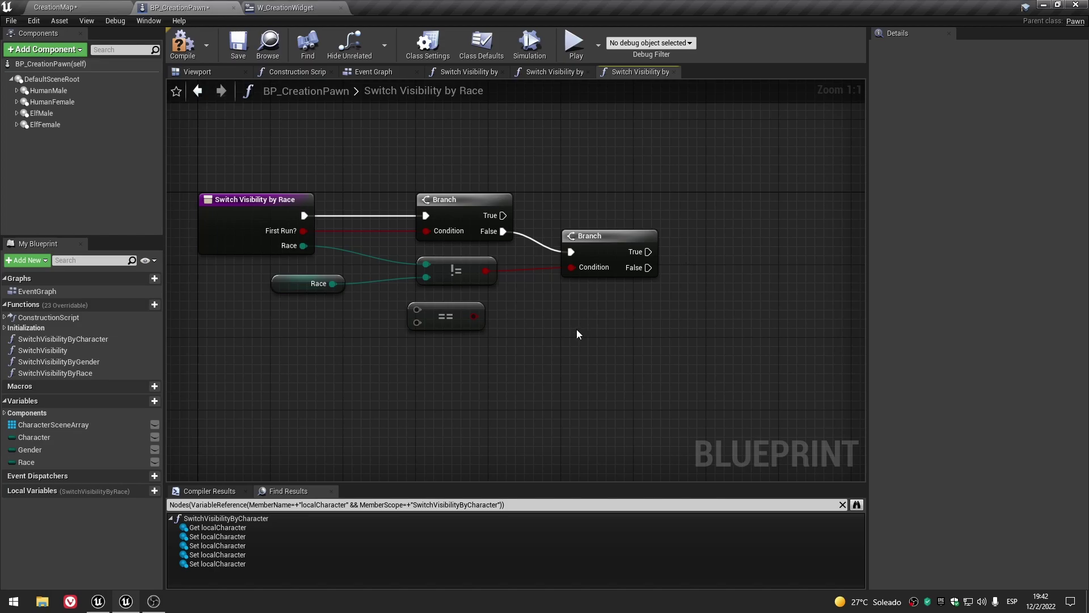
mouse_move(529, 312)
right_down()
mouse_move(447, 355)
mouse_move(363, 365)
mouse_move(481, 347)
right_up()
click(375, 357)
key(Delete)
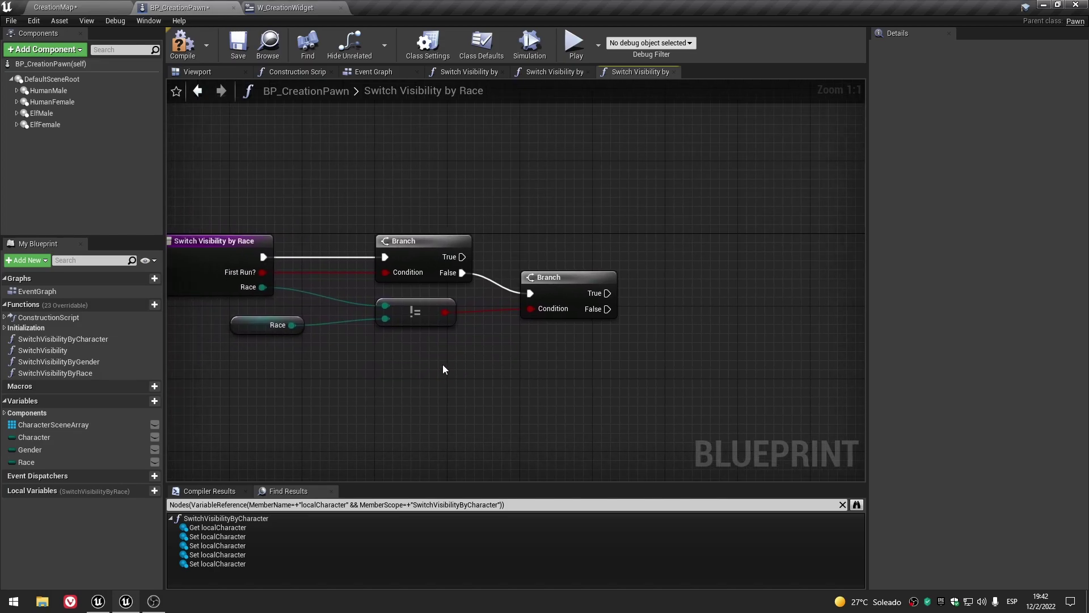
Step: Add a SET Race node fed by both Branch True pins and the Race input
drag(32, 462, 485, 322)
drag(697, 231, 697, 231)
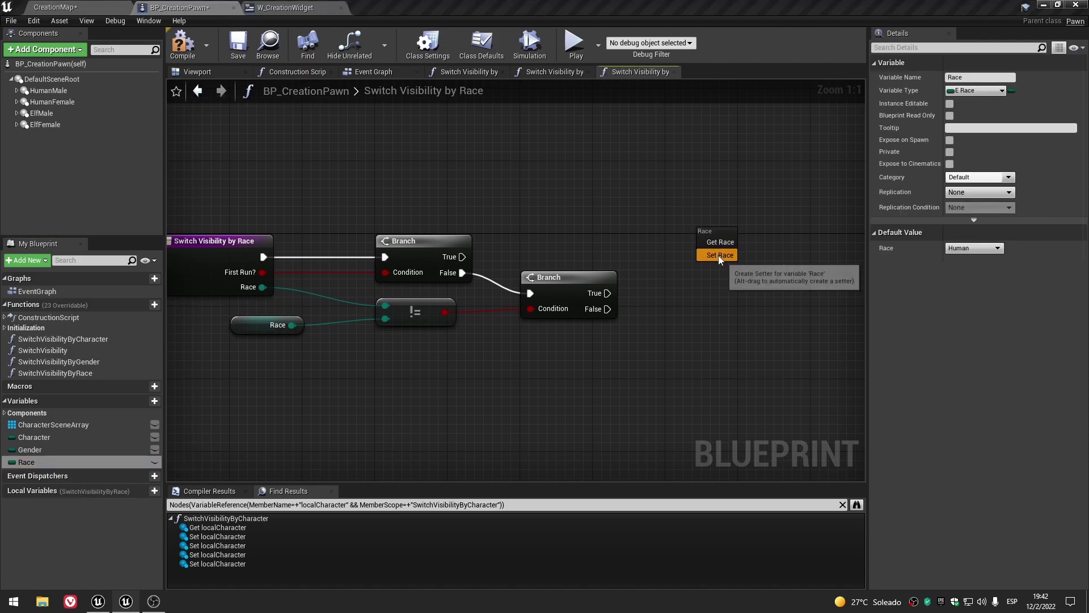
click(721, 254)
right_drag(584, 231, 569, 227)
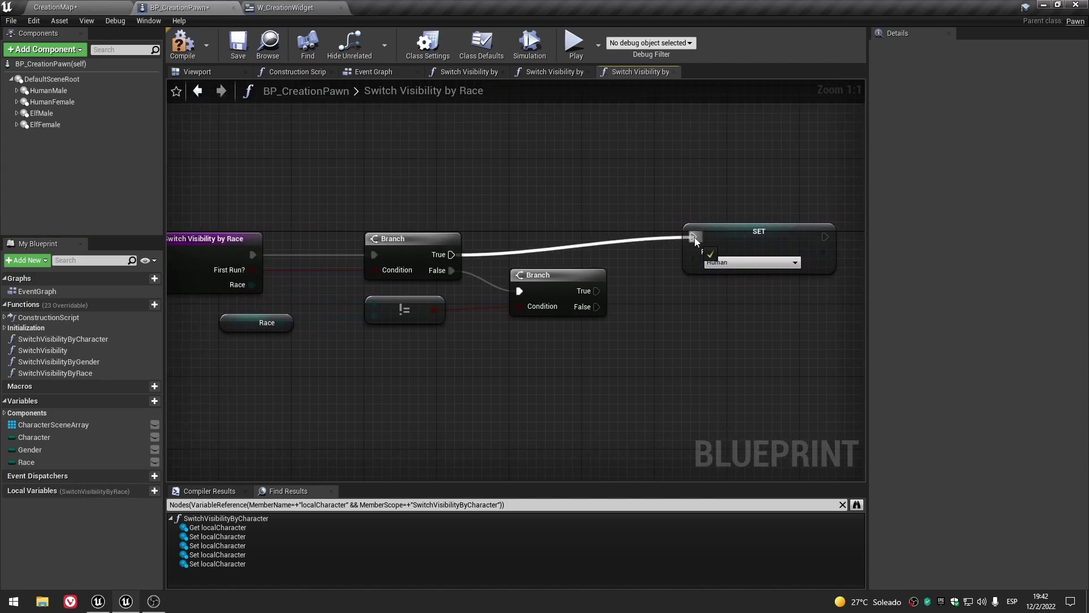
mouse_move(450, 255)
mouse_down()
mouse_move(693, 237)
mouse_move(760, 245)
mouse_move(697, 245)
mouse_up()
mouse_move(597, 291)
mouse_down()
mouse_move(643, 278)
mouse_move(667, 255)
mouse_up()
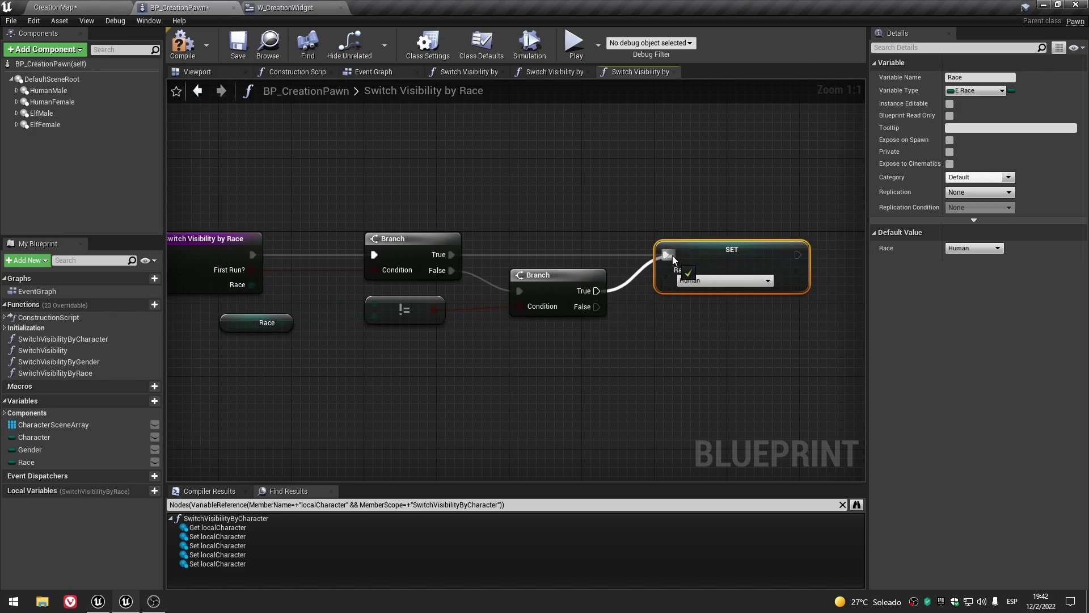
click(284, 287)
drag(251, 284, 669, 271)
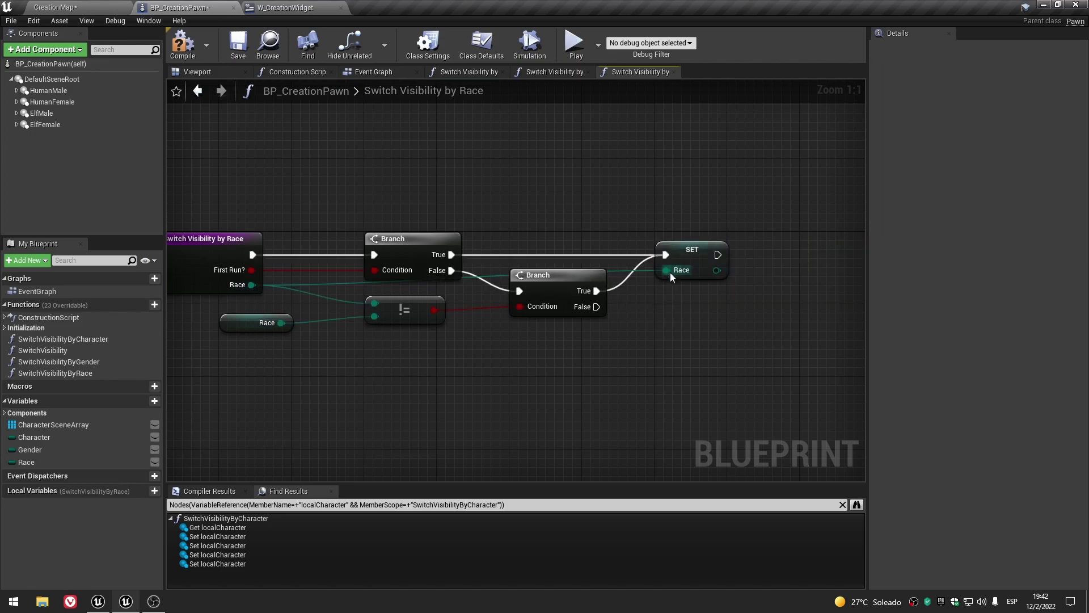
Step: Route the Race input wire through two reroute knots and tidy the second Branch
double_click(494, 275)
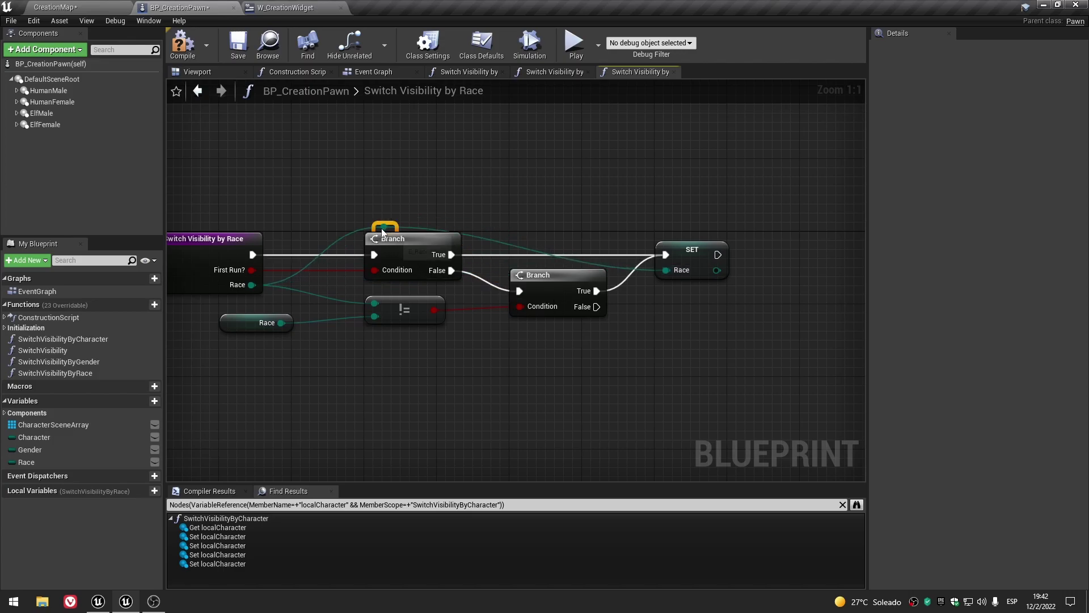
mouse_move(382, 229)
mouse_down()
mouse_move(372, 227)
mouse_move(593, 226)
mouse_up()
double_click(409, 219)
drag(563, 275, 553, 274)
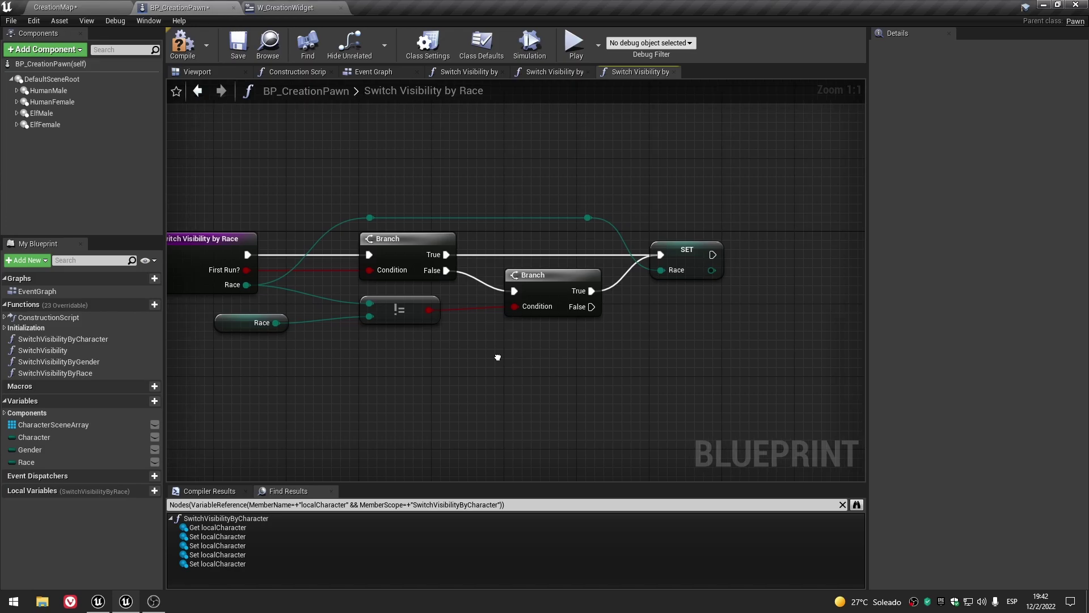
right_drag(553, 274, 510, 282)
right_drag(438, 125, 526, 134)
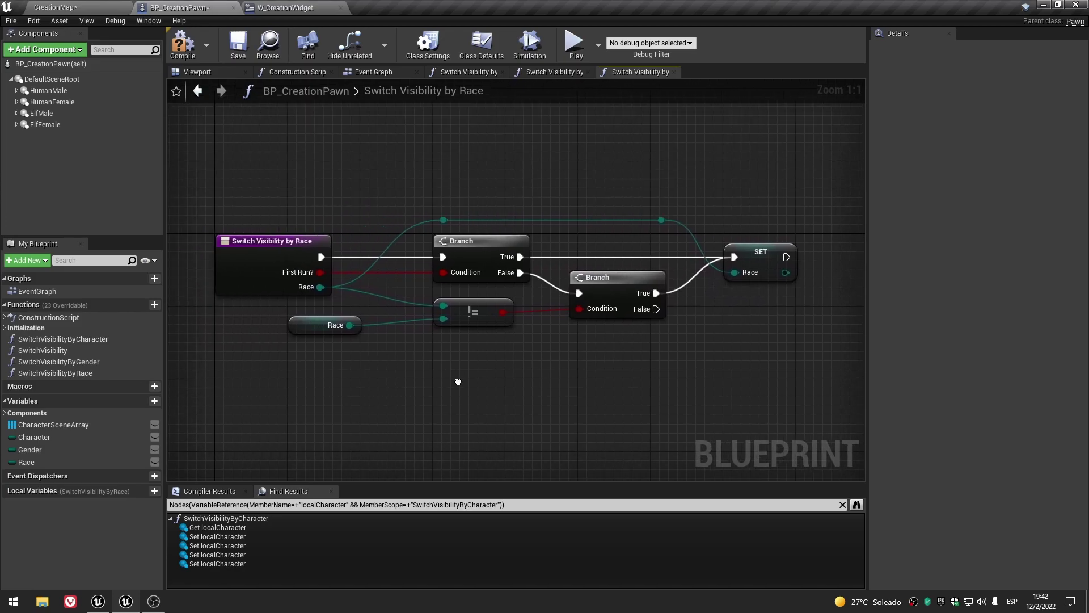
right_drag(701, 352, 517, 283)
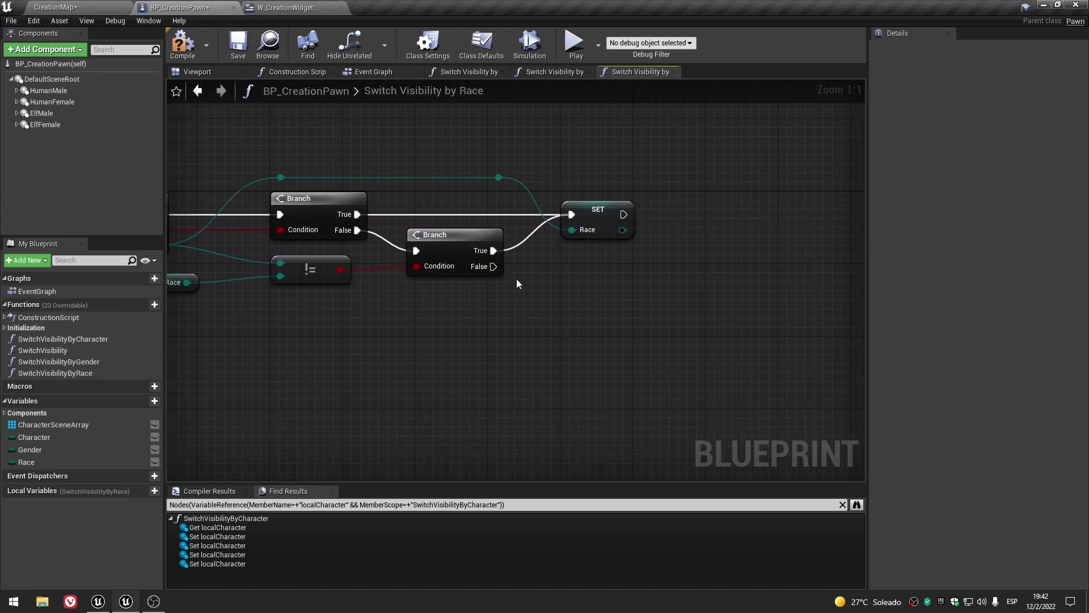
Step: Add a Return Node on the second Branch's False path
drag(492, 267, 576, 312)
text(retu)
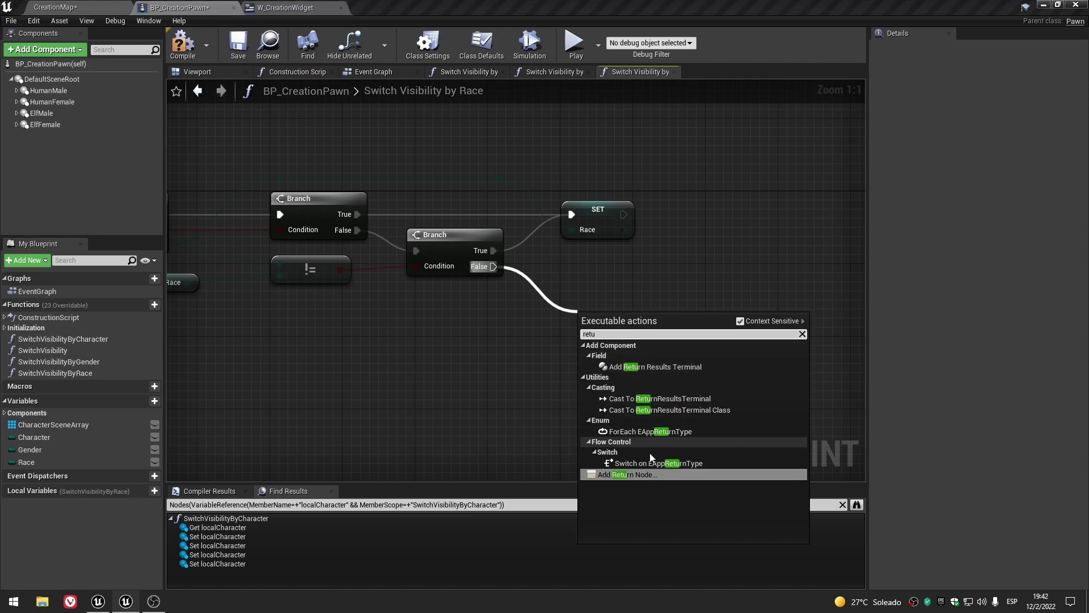
click(642, 473)
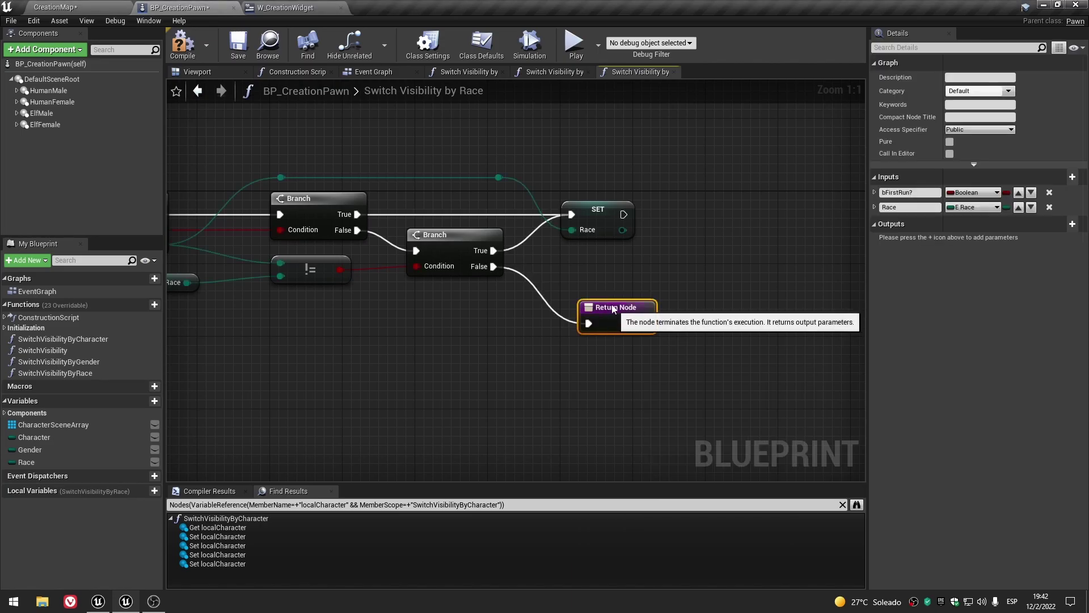
click(584, 359)
key(Home)
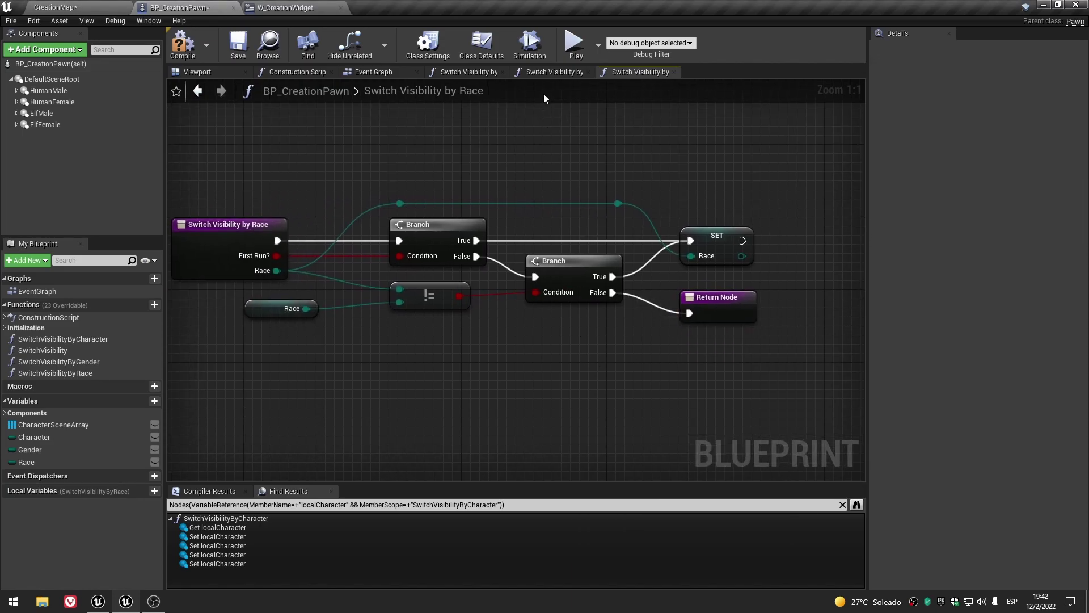
click(545, 73)
Step: Compare the Character, Gender and Race graphs, nudging the not-equal node and Race getter
click(459, 73)
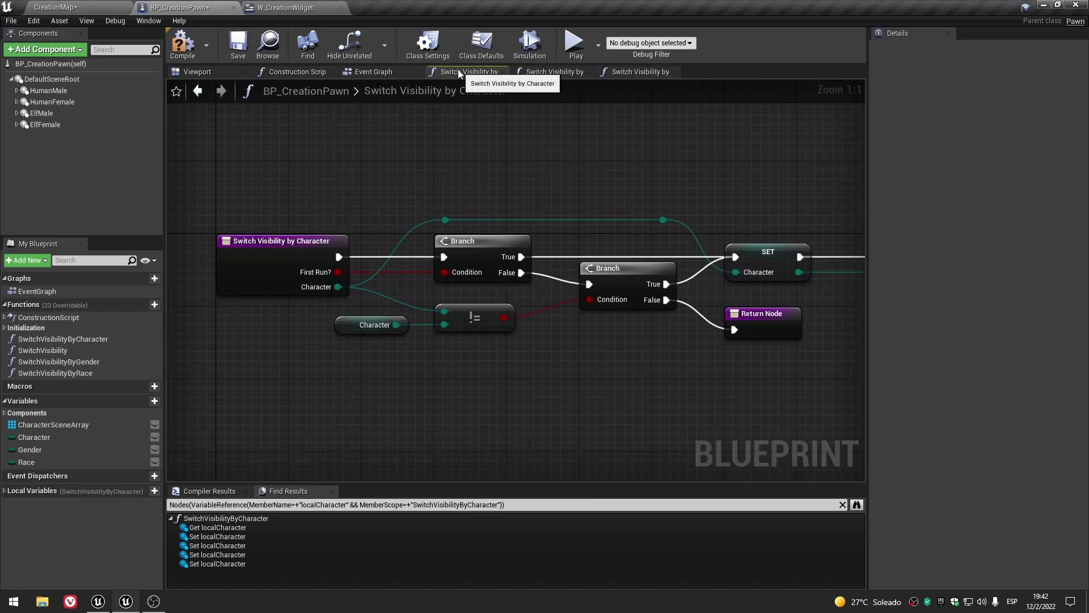
click(551, 73)
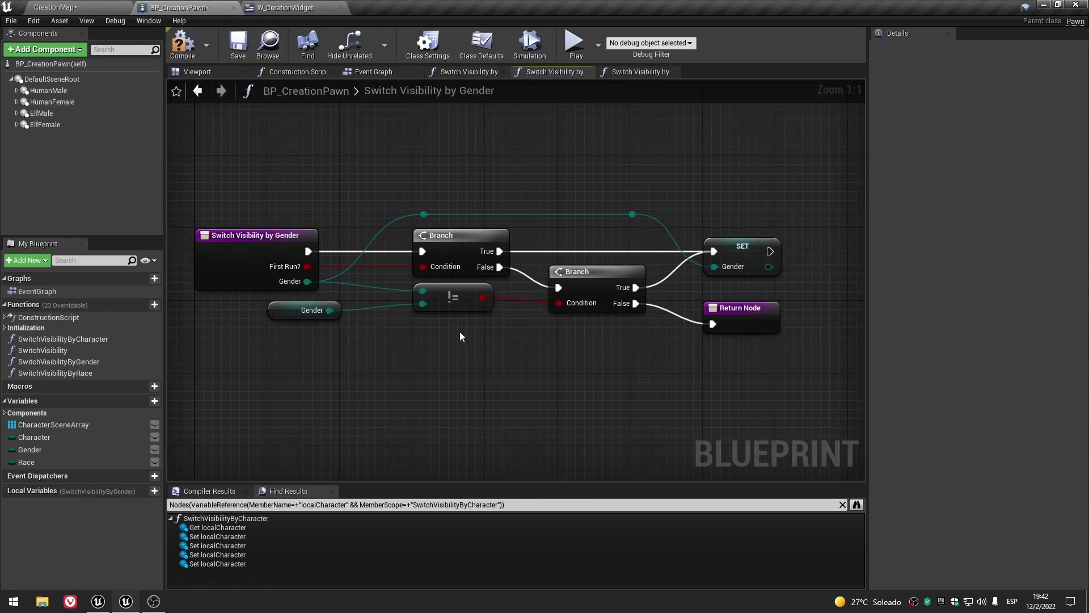
drag(452, 301, 452, 310)
click(479, 346)
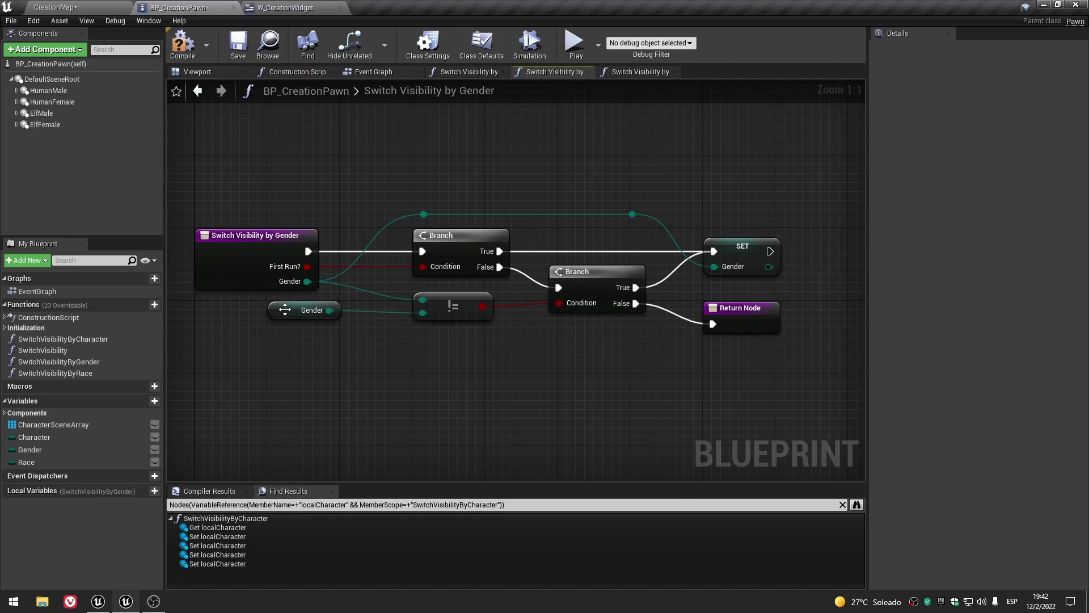
click(285, 309)
click(613, 72)
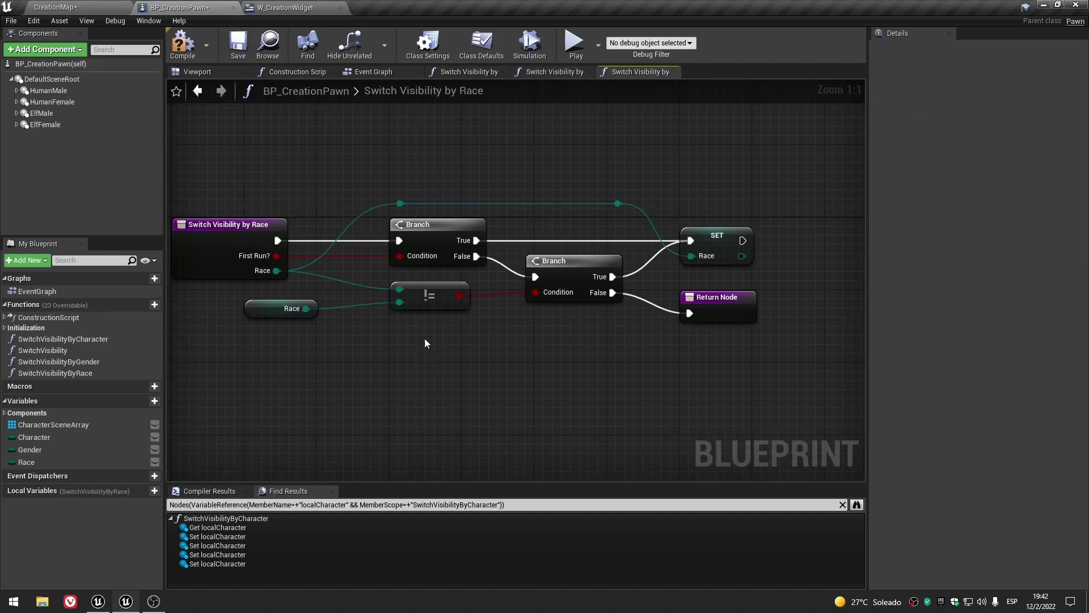
drag(274, 307, 273, 297)
click(439, 299)
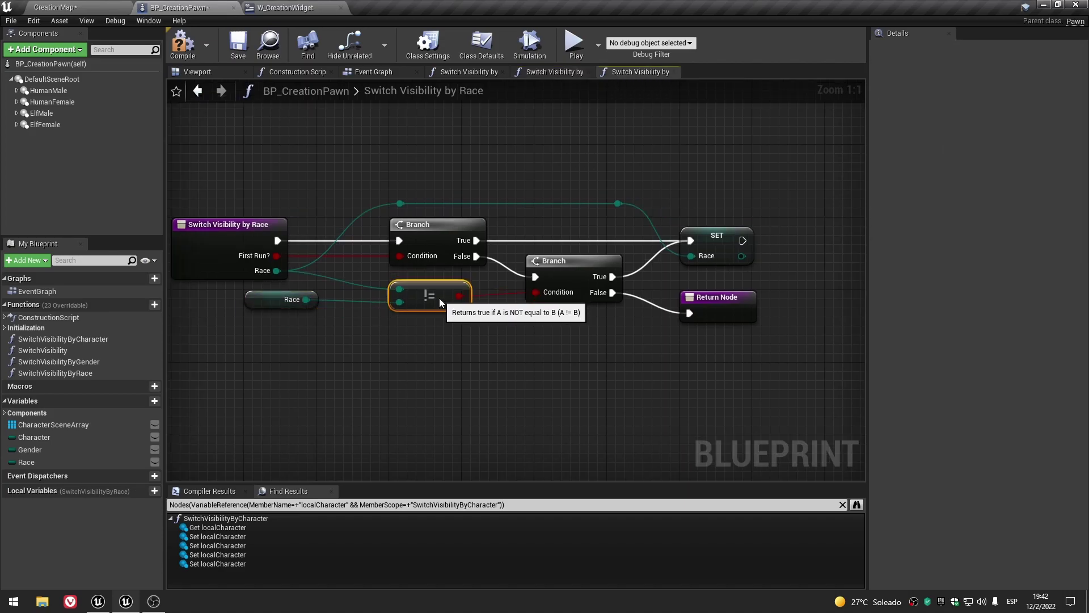
click(506, 326)
click(543, 76)
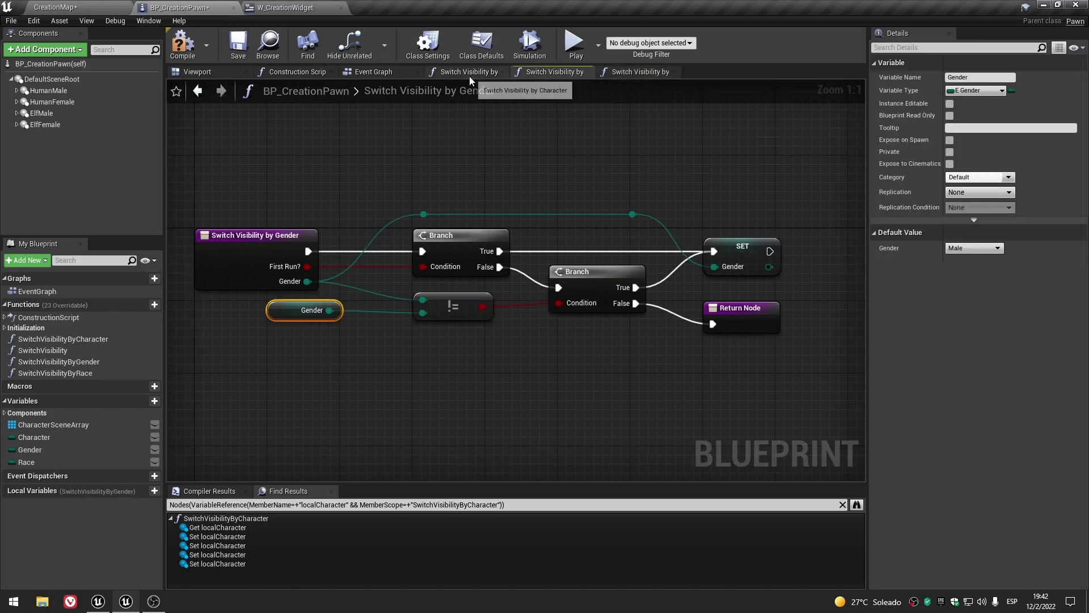
click(469, 76)
click(556, 76)
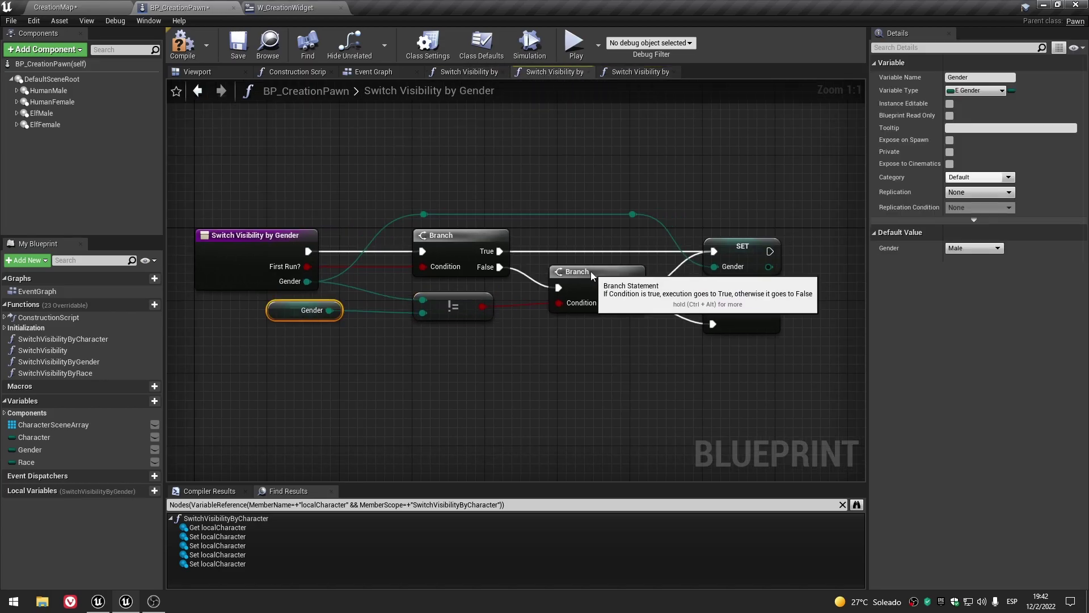
Step: Align the second Branch nodes in Gender and Race graphs, then compile the blueprint
drag(591, 271, 600, 262)
click(469, 71)
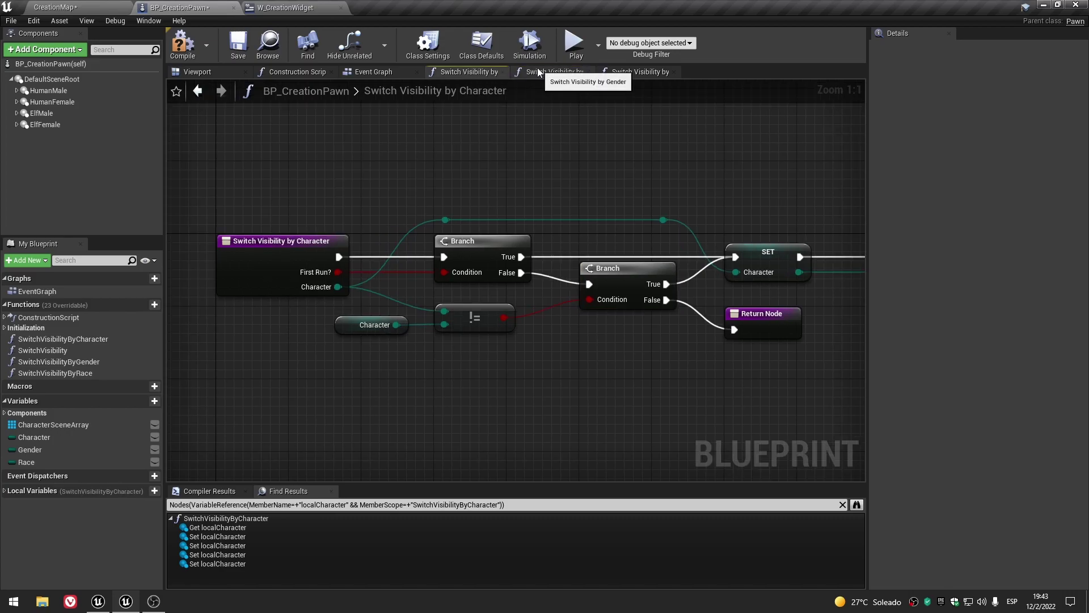
click(550, 71)
click(645, 71)
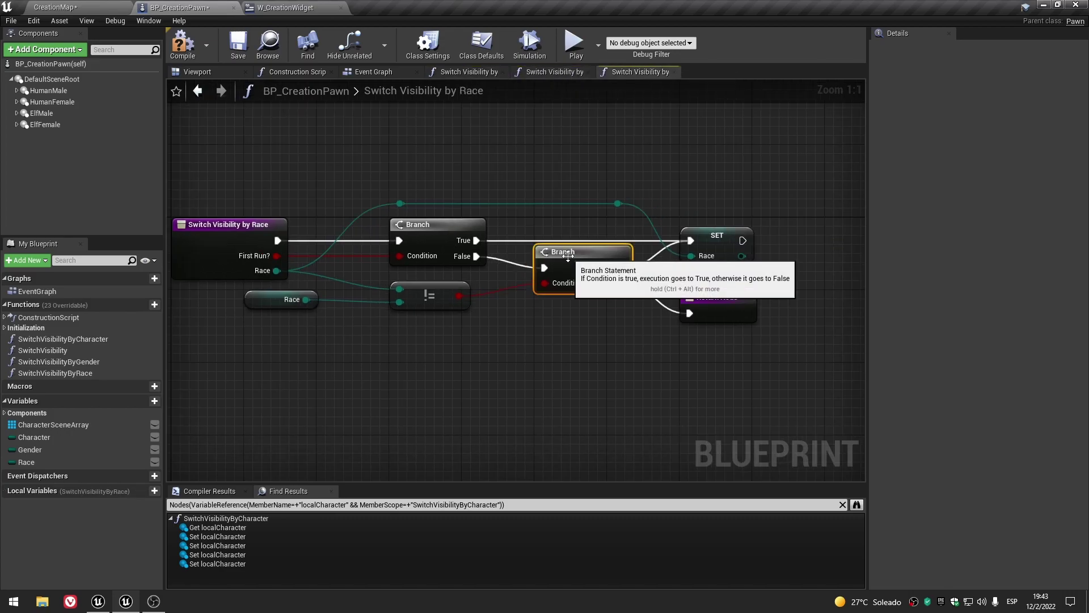
drag(556, 267, 565, 258)
right_drag(601, 345, 590, 358)
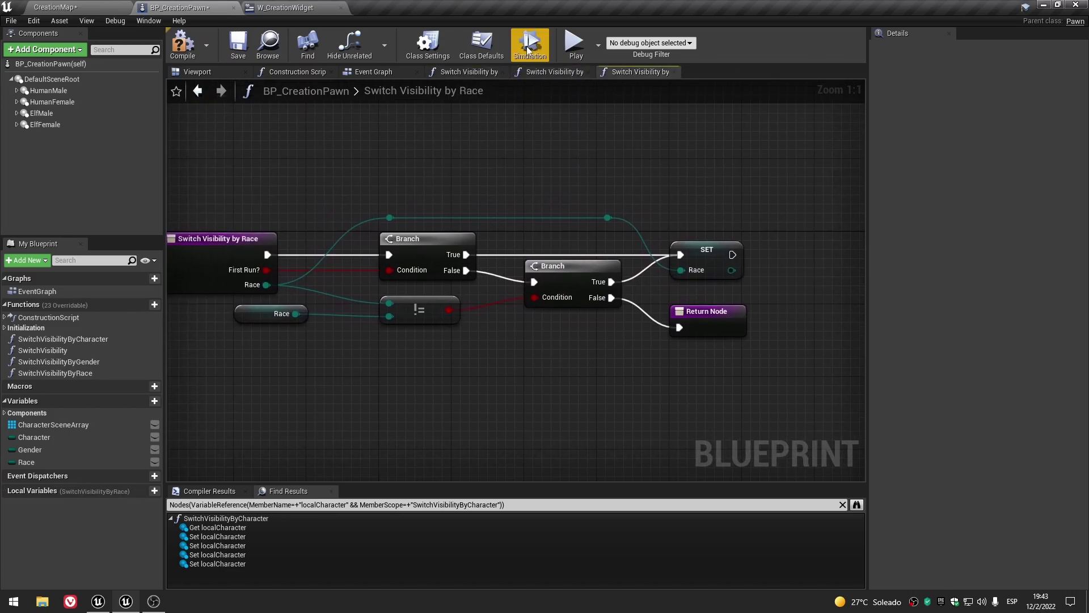
click(468, 72)
click(555, 72)
click(623, 73)
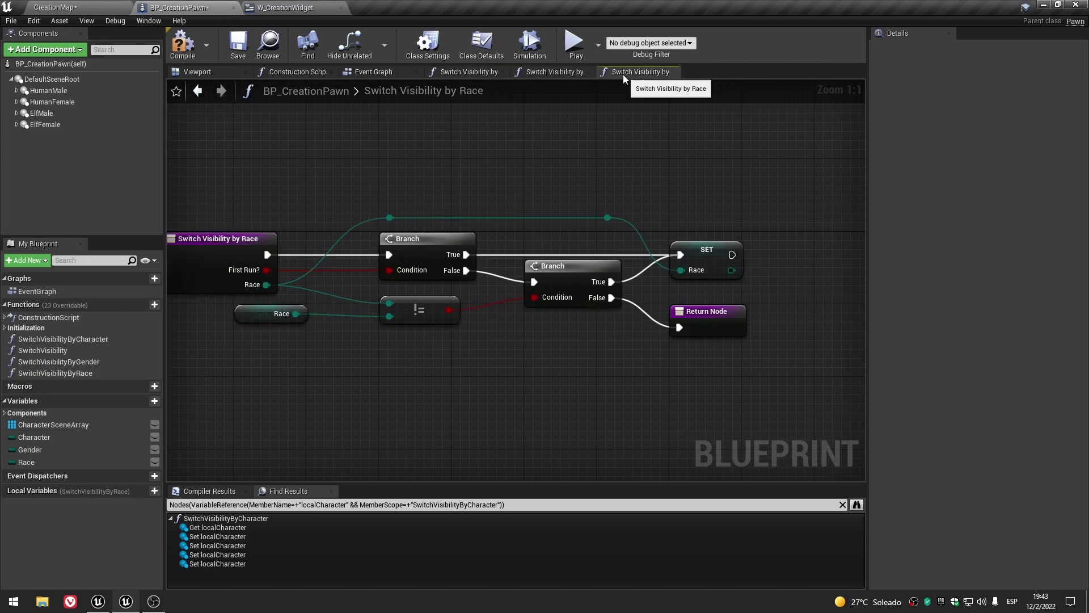
click(201, 53)
click(318, 77)
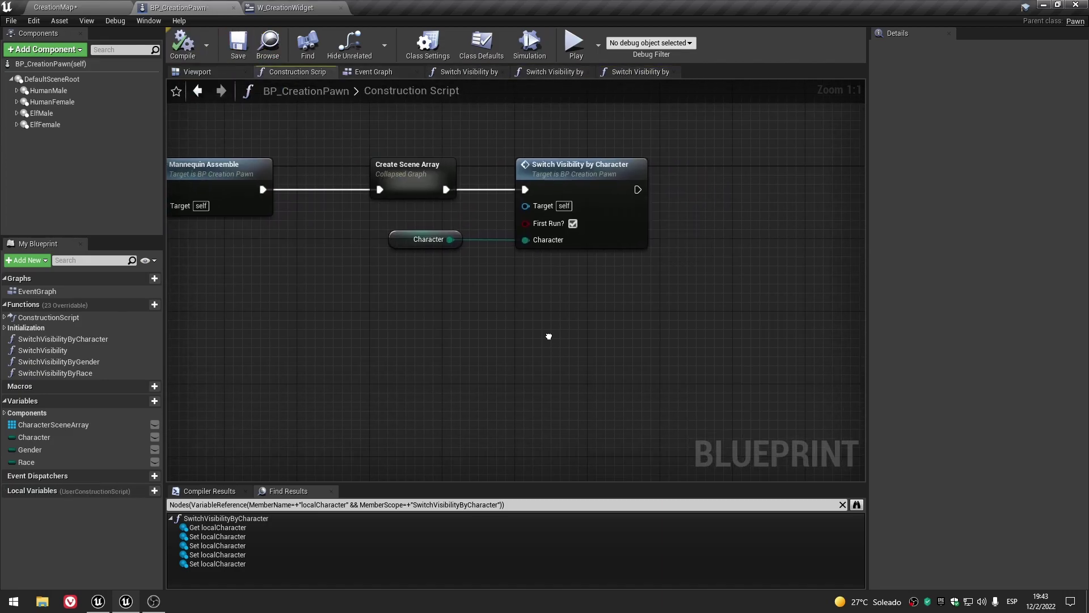
Step: Place Switch Visibility by Gender and Switch Visibility by Race calls in the Construction Script
mouse_move(130, 361)
mouse_down()
mouse_move(380, 343)
mouse_move(480, 309)
mouse_up()
right_drag(339, 319, 298, 264)
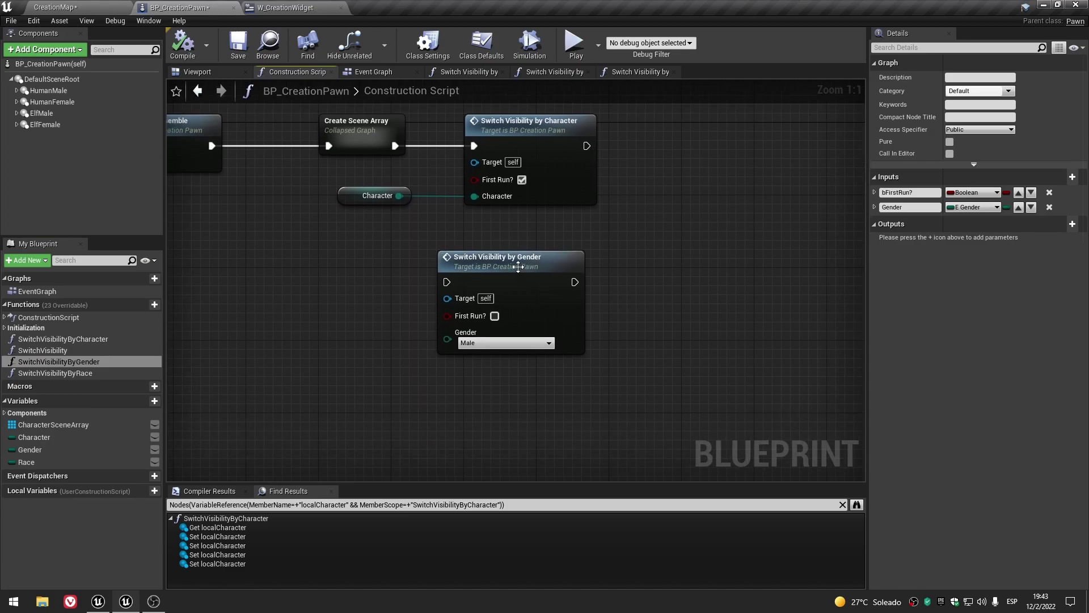
drag(506, 283, 532, 253)
click(364, 311)
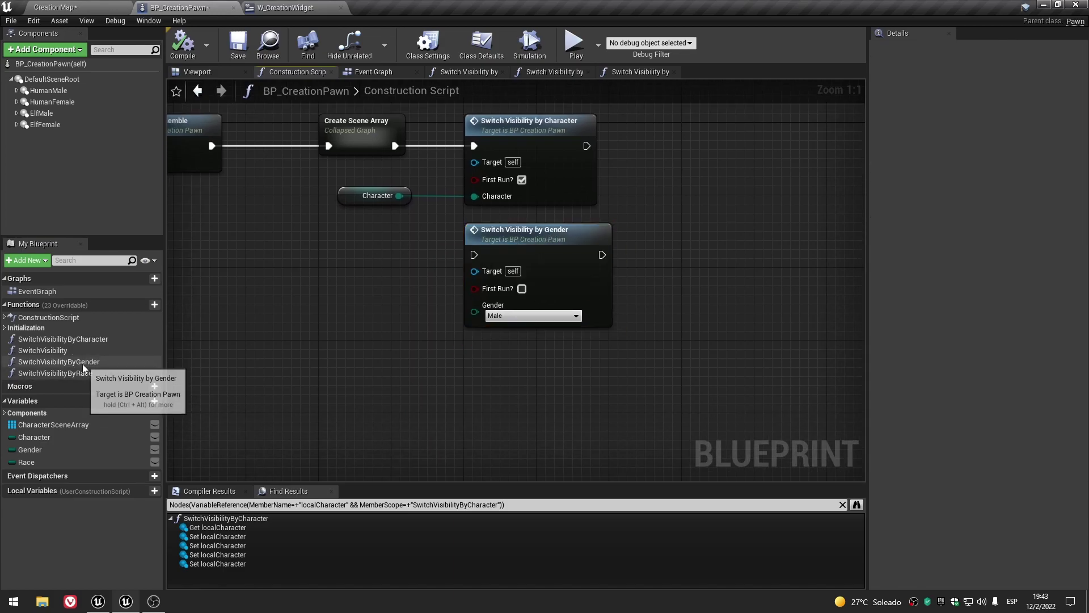
drag(55, 373, 508, 344)
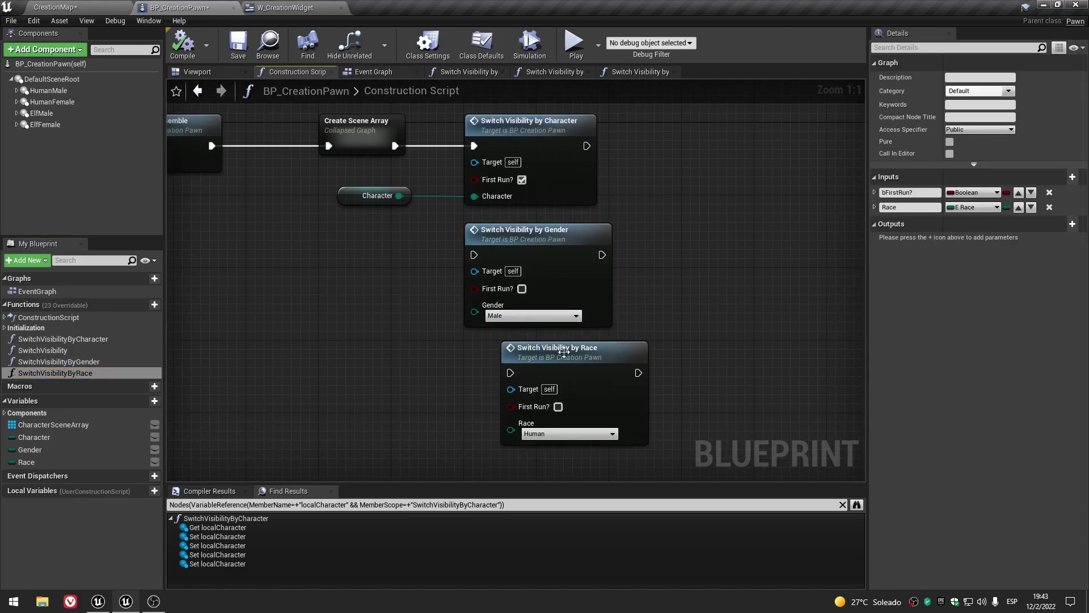
click(556, 356)
click(334, 321)
scroll(334, 321, down, 1)
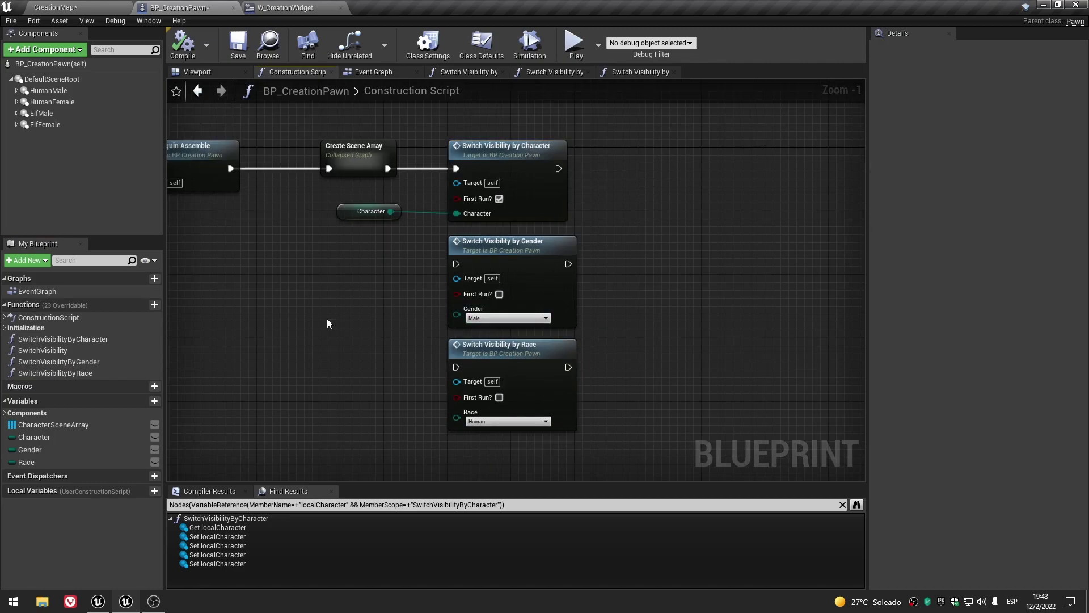
click(492, 154)
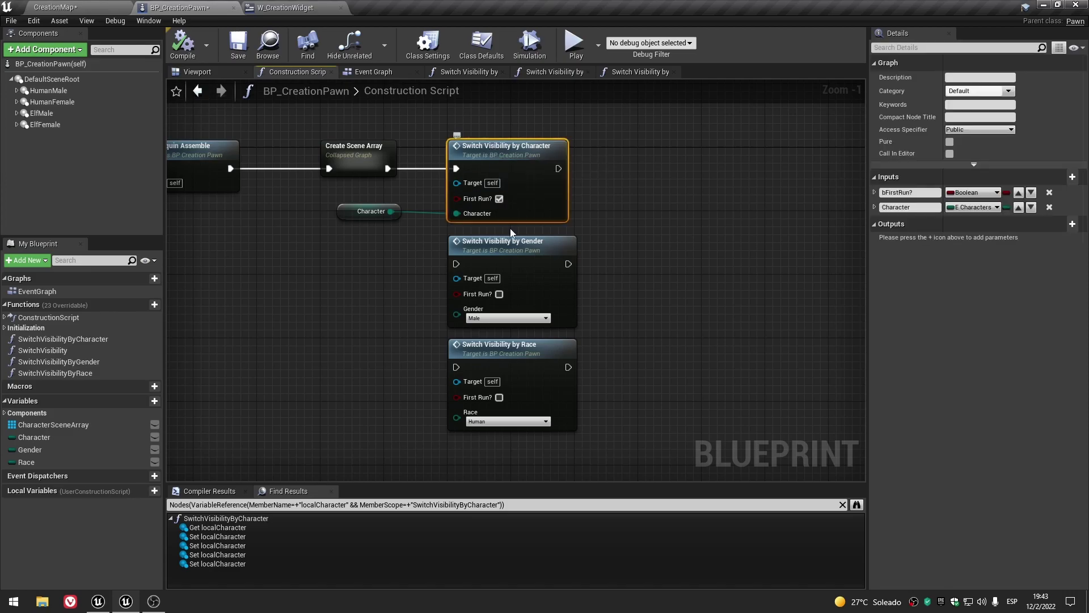
Step: Chain the Gender call into the Race call and feed the Gender variable into it
drag(492, 362, 682, 259)
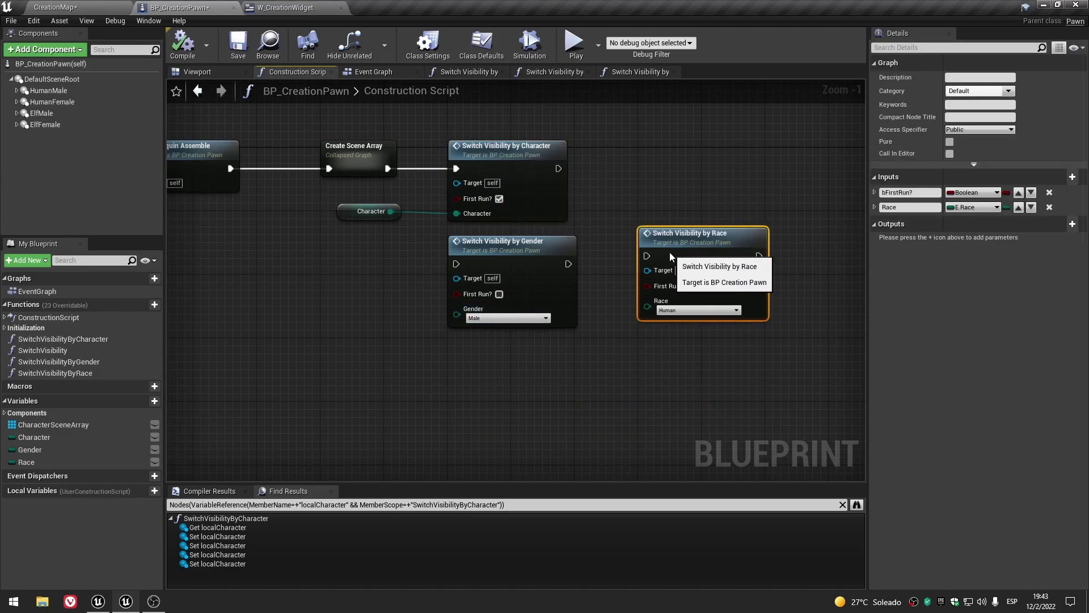
drag(573, 269, 648, 264)
drag(686, 241, 752, 241)
click(634, 320)
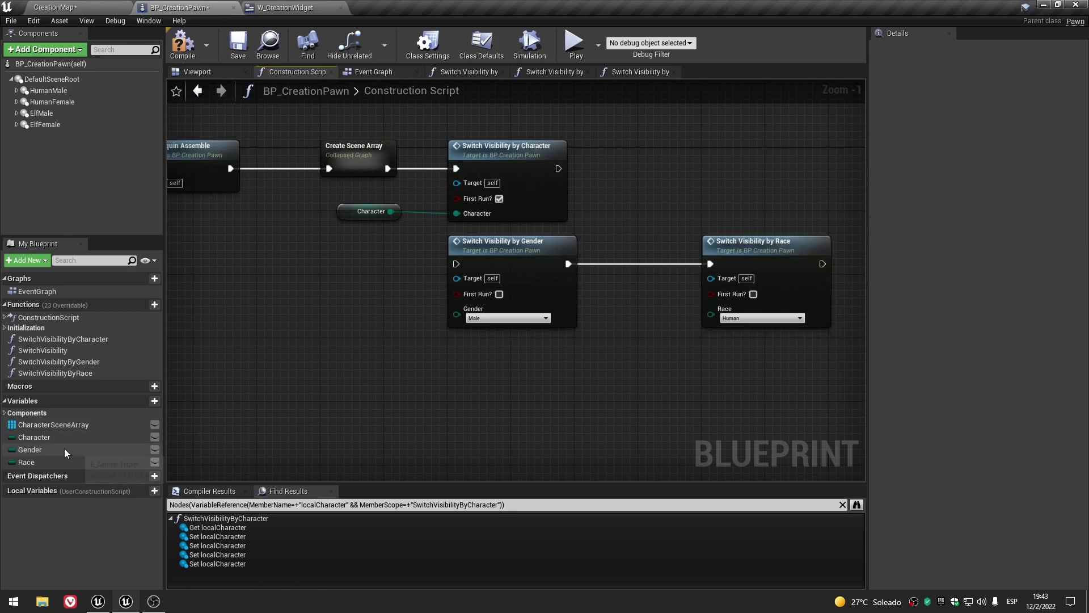
mouse_move(65, 451)
mouse_down()
mouse_move(357, 317)
mouse_move(464, 308)
mouse_up()
click(374, 318)
scroll(397, 319, up, 1)
drag(360, 321, 369, 304)
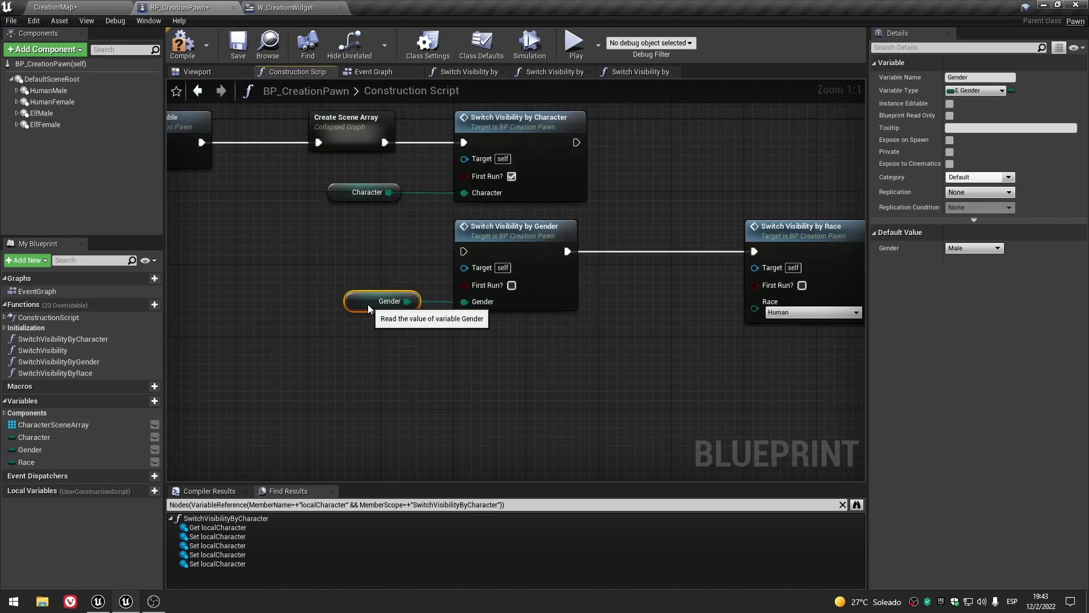
click(553, 345)
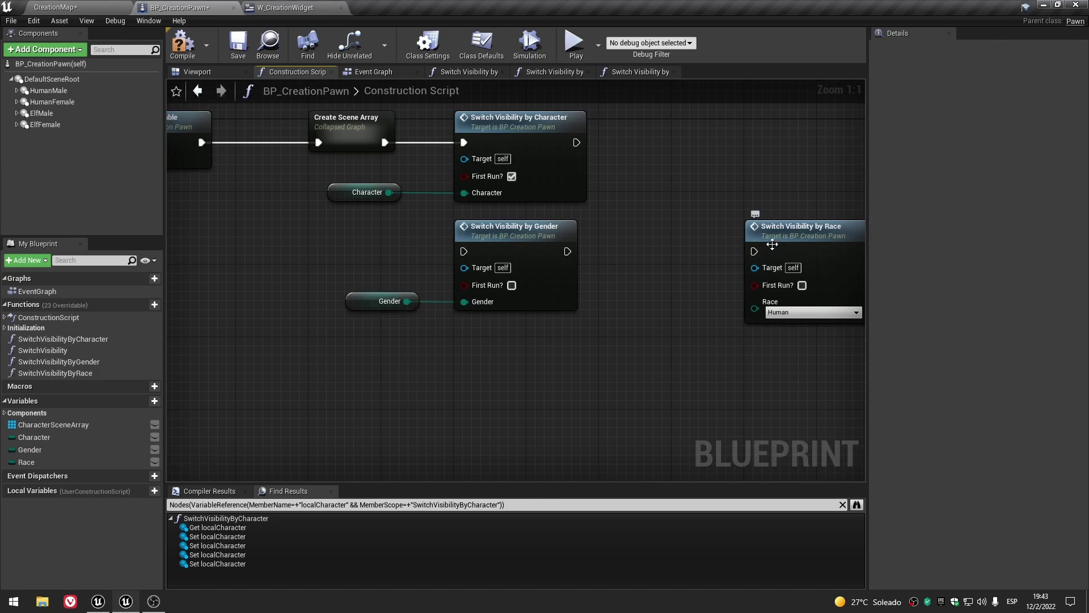
Step: Move the Race call ahead of Gender, chain its execution, and plug in a Race getter
drag(778, 244, 223, 234)
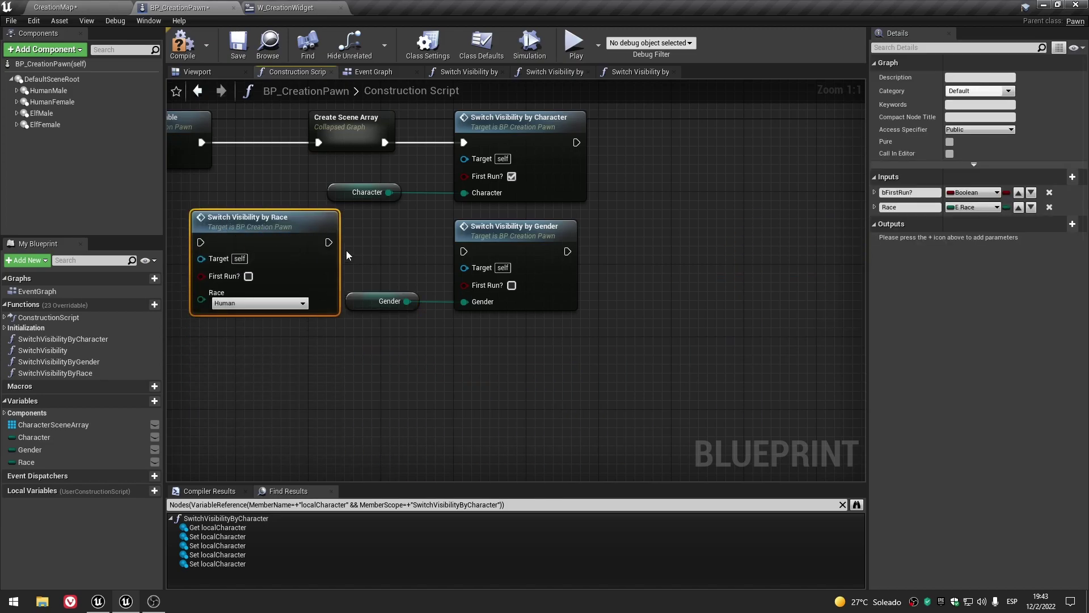
drag(329, 242, 464, 251)
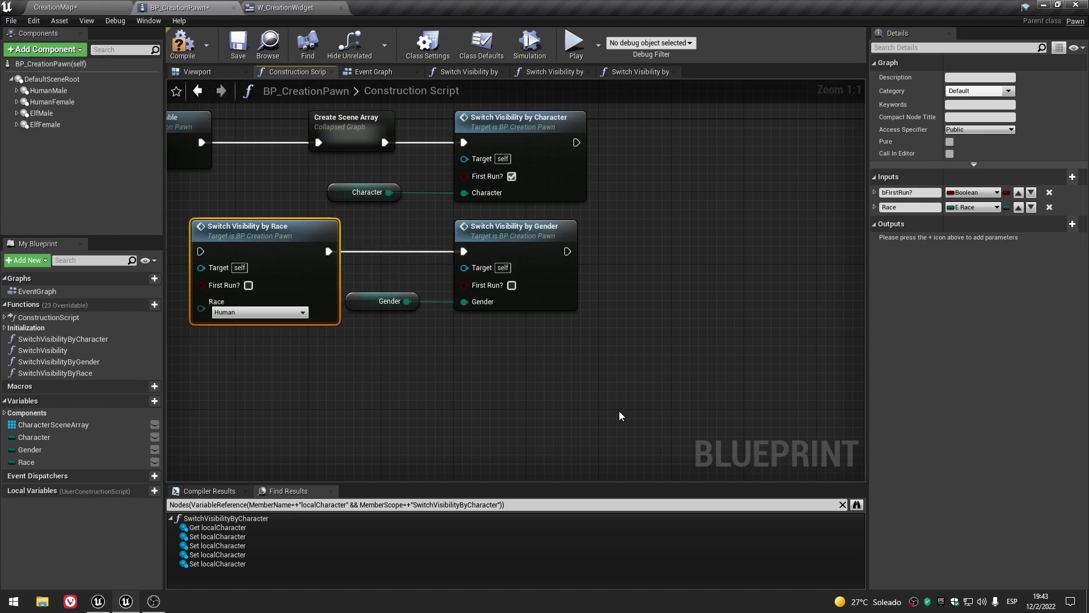
mouse_move(620, 414)
mouse_down()
mouse_move(279, 219)
mouse_move(547, 250)
mouse_up()
click(386, 267)
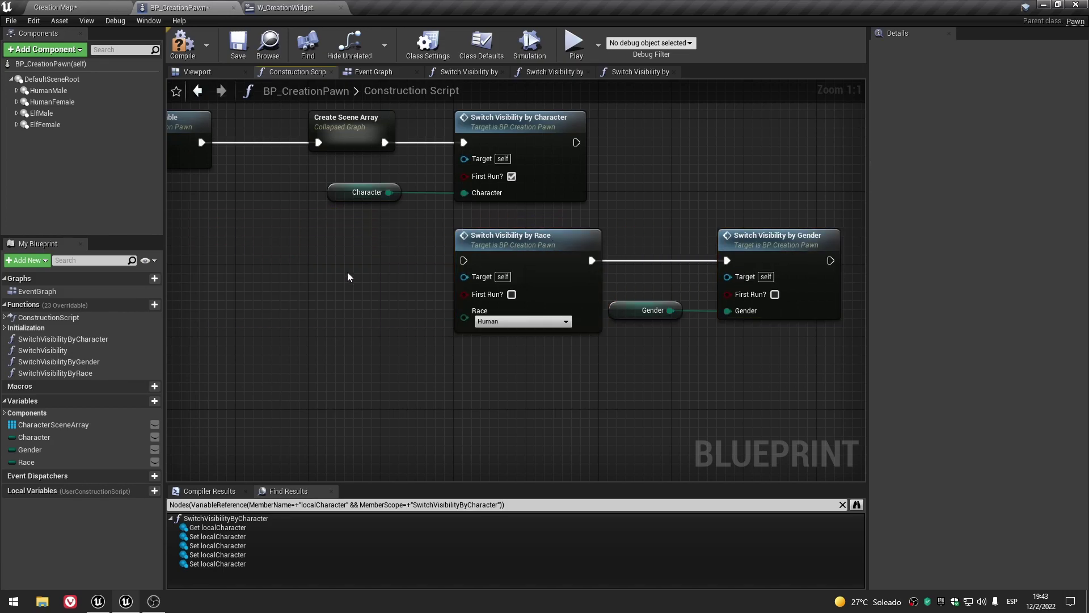
drag(102, 463, 277, 420)
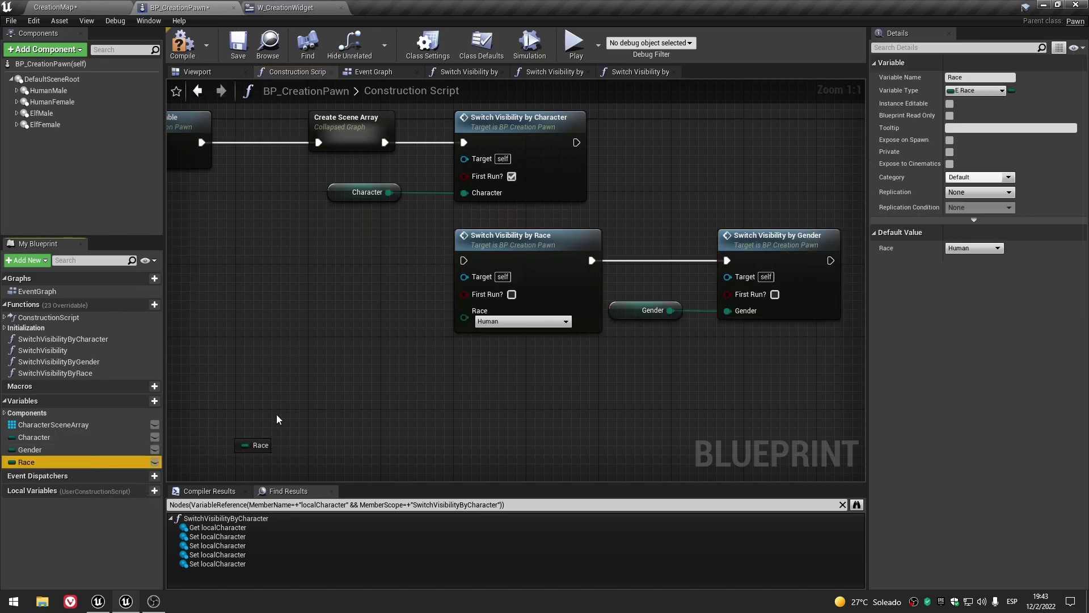
click(340, 314)
drag(389, 311, 466, 311)
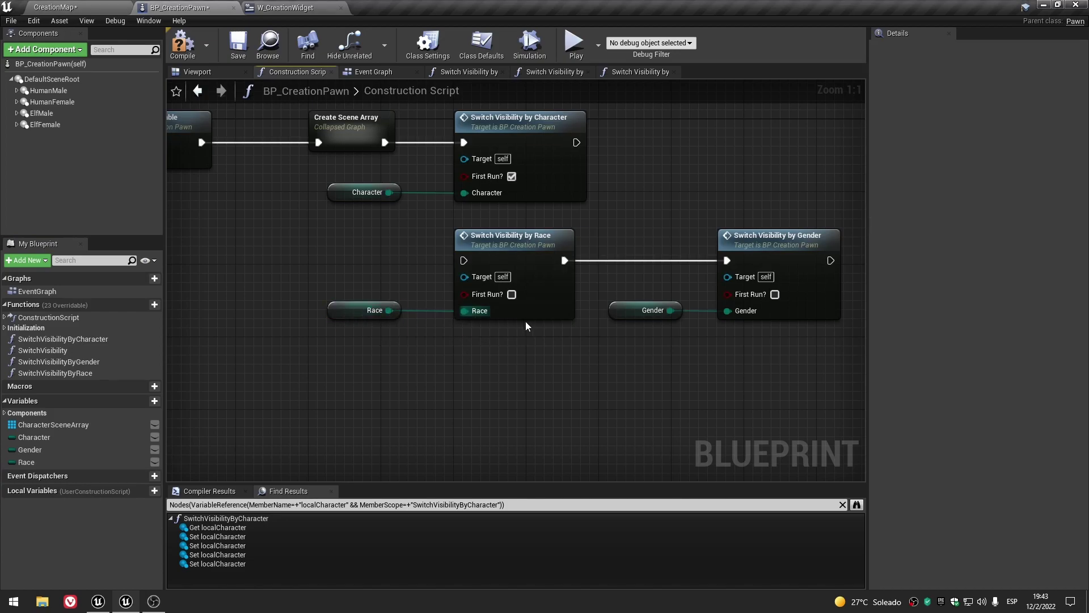
mouse_move(546, 347)
right_down()
mouse_move(471, 376)
mouse_move(498, 381)
right_up()
Step: Check the Character, Race and Gender defaults, enable First Run? on the Gender call, and compile
click(307, 221)
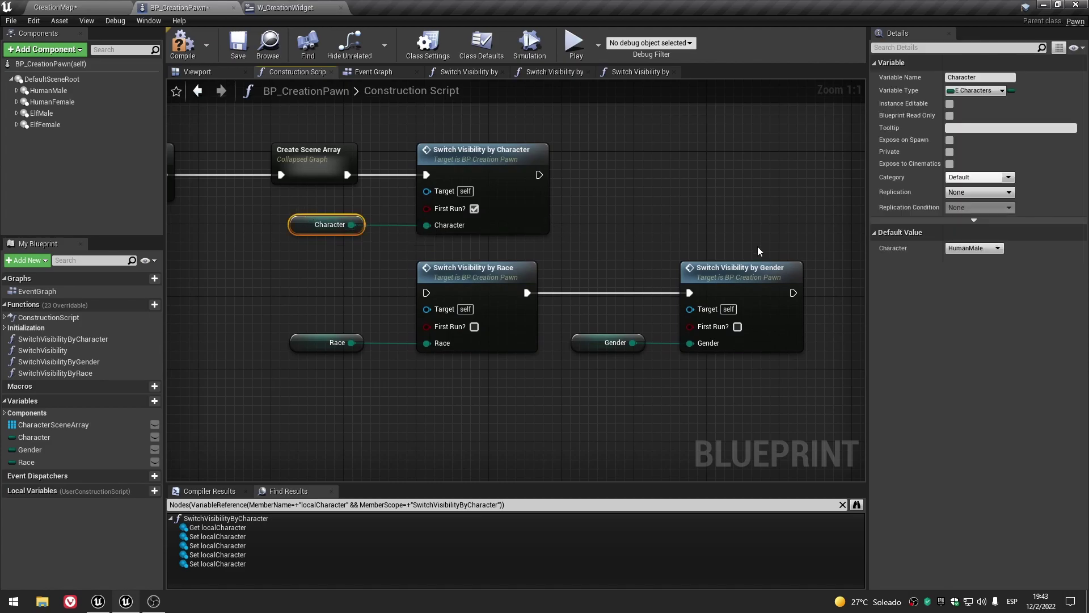
click(302, 342)
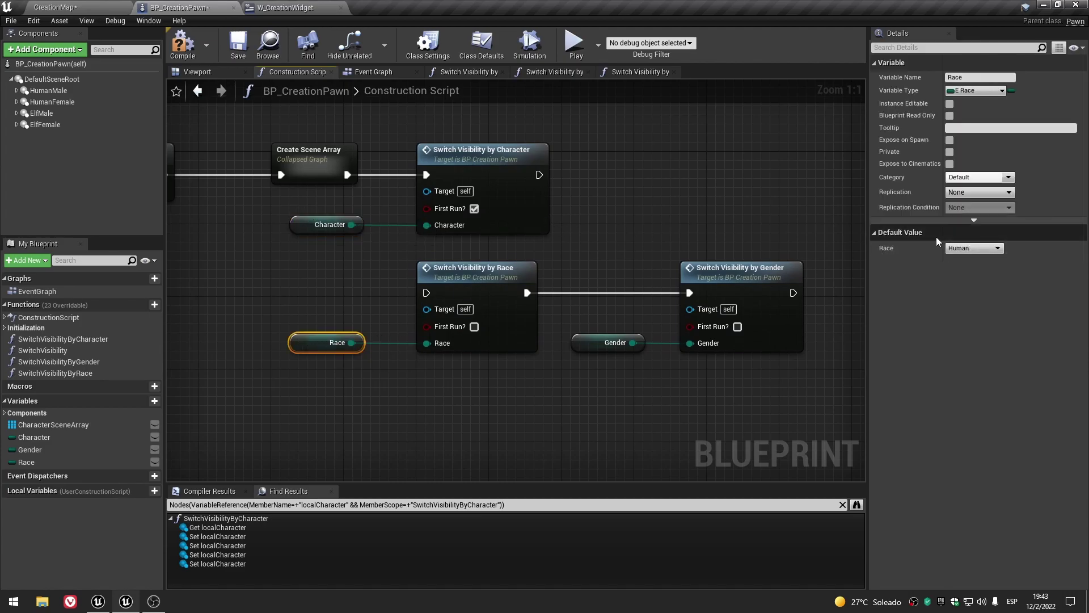
click(756, 269)
click(593, 343)
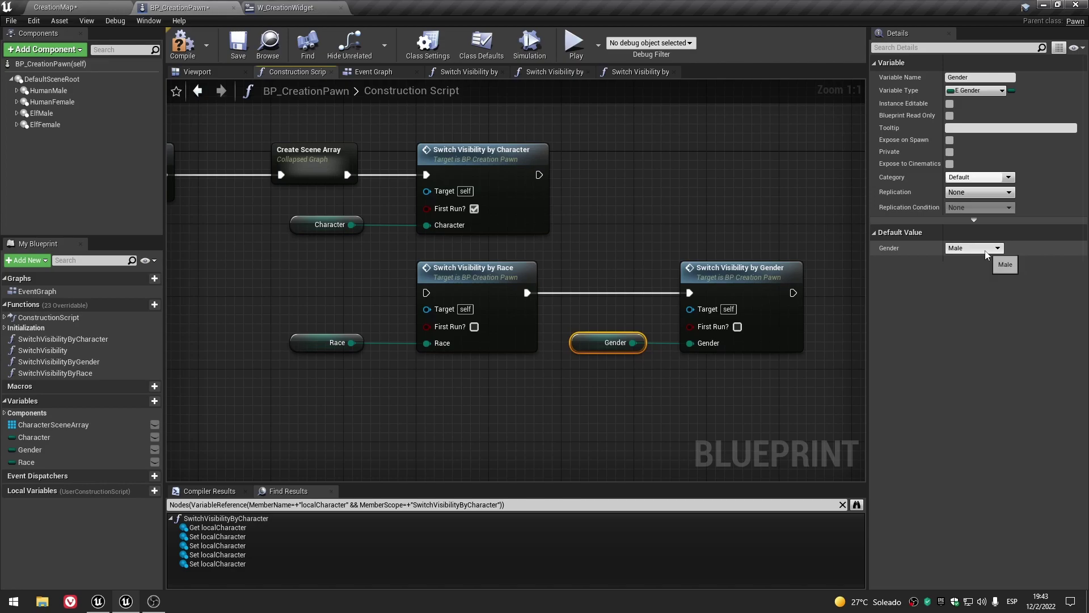
click(321, 343)
click(597, 343)
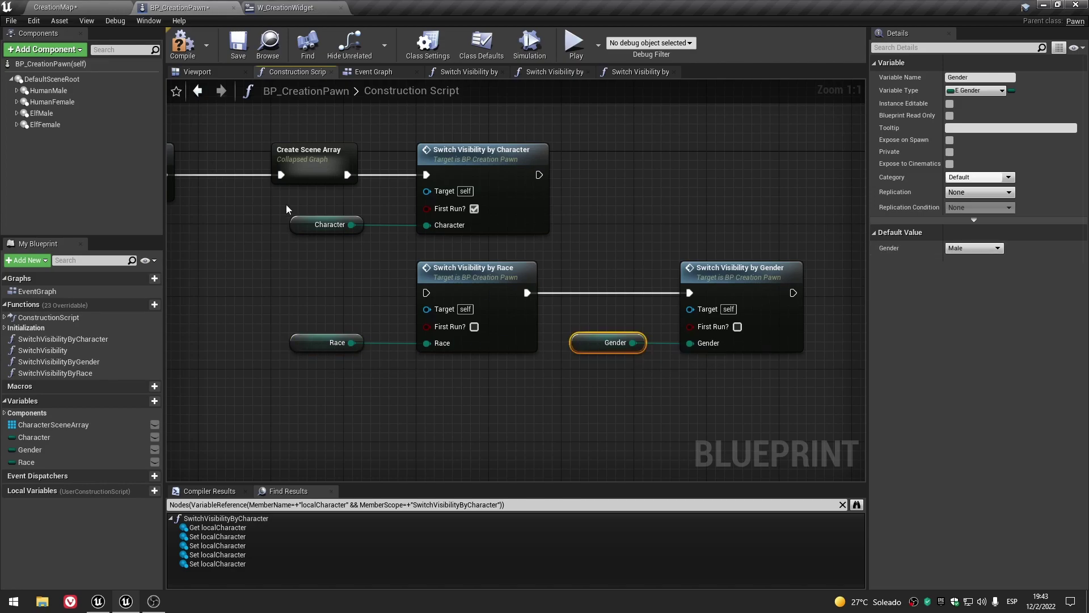
click(318, 225)
click(361, 280)
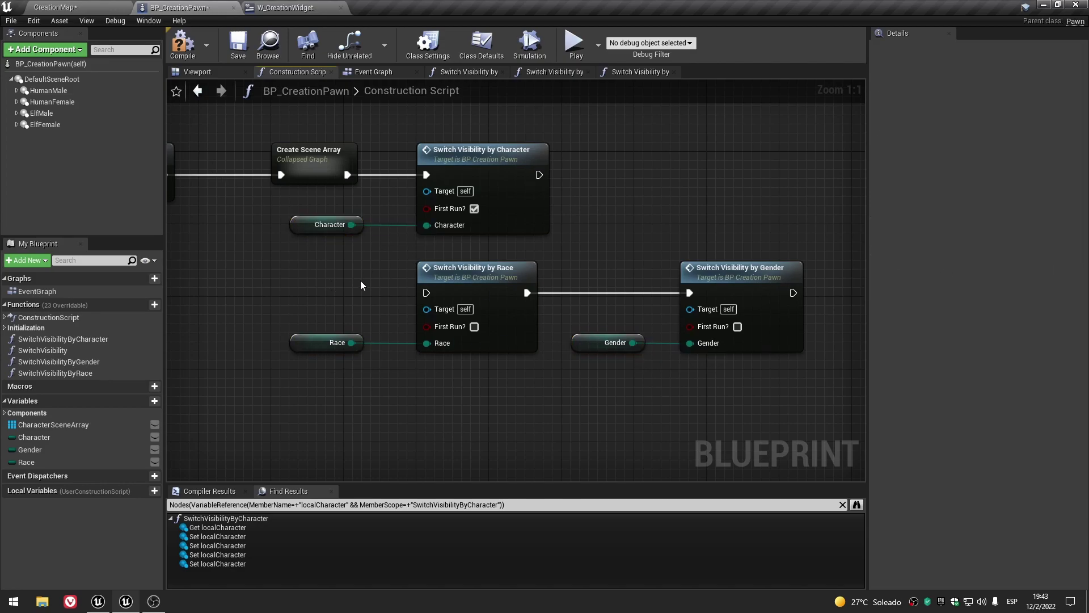
click(738, 327)
click(181, 49)
Step: Shift the Gender getter and Gender call slightly right
right_drag(578, 398, 546, 396)
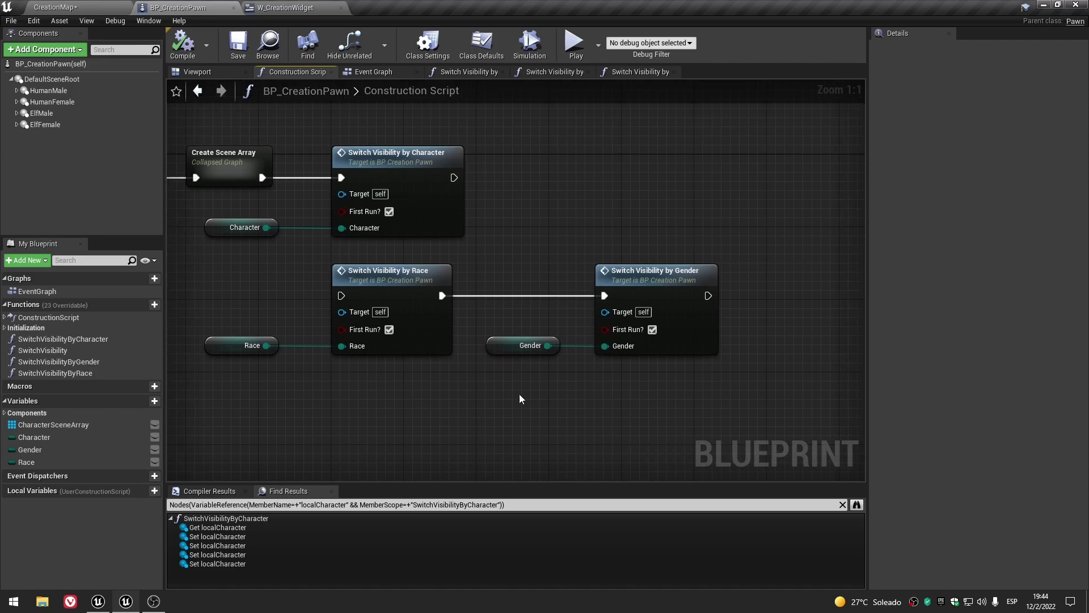
mouse_move(520, 399)
mouse_down()
mouse_move(623, 277)
mouse_move(655, 280)
mouse_up()
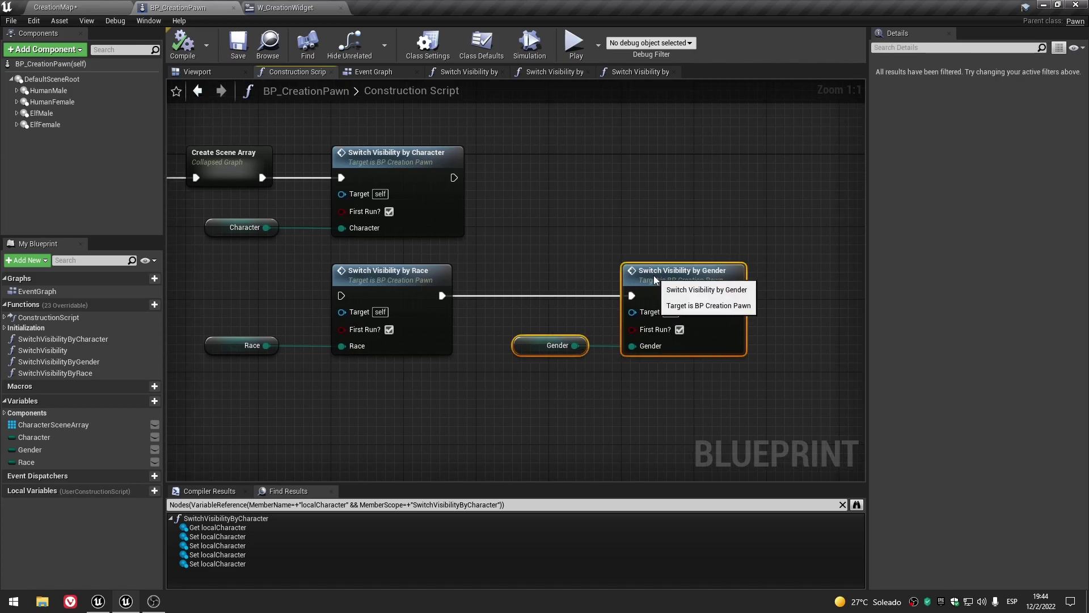
click(564, 241)
scroll(588, 248, down, 1)
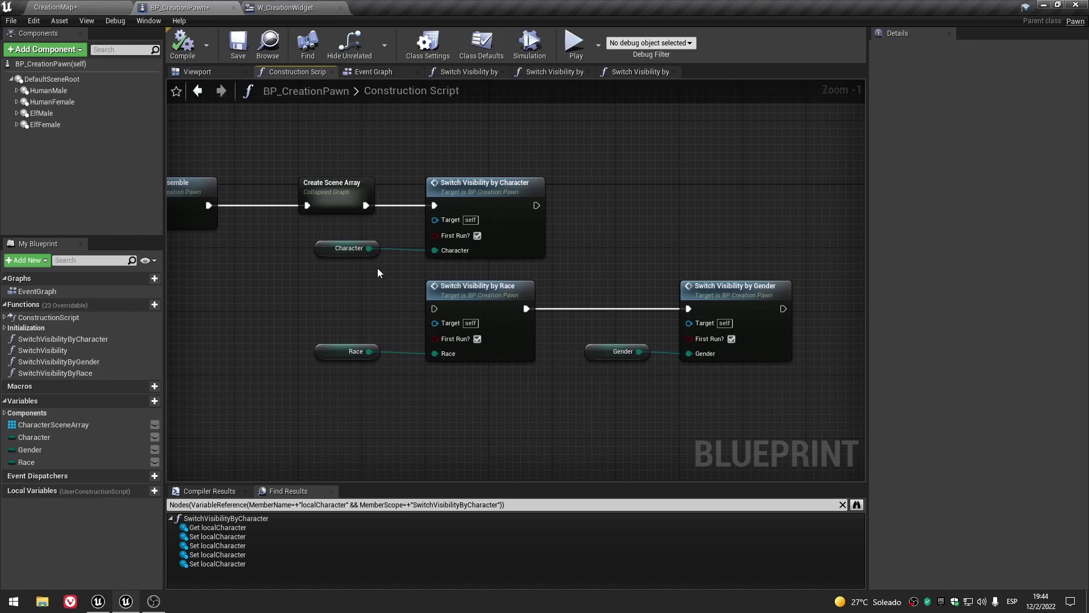
scroll(444, 247, up, 1)
Step: Keep HumanMale as the Character default and review the Race default and visibility calls
click(311, 247)
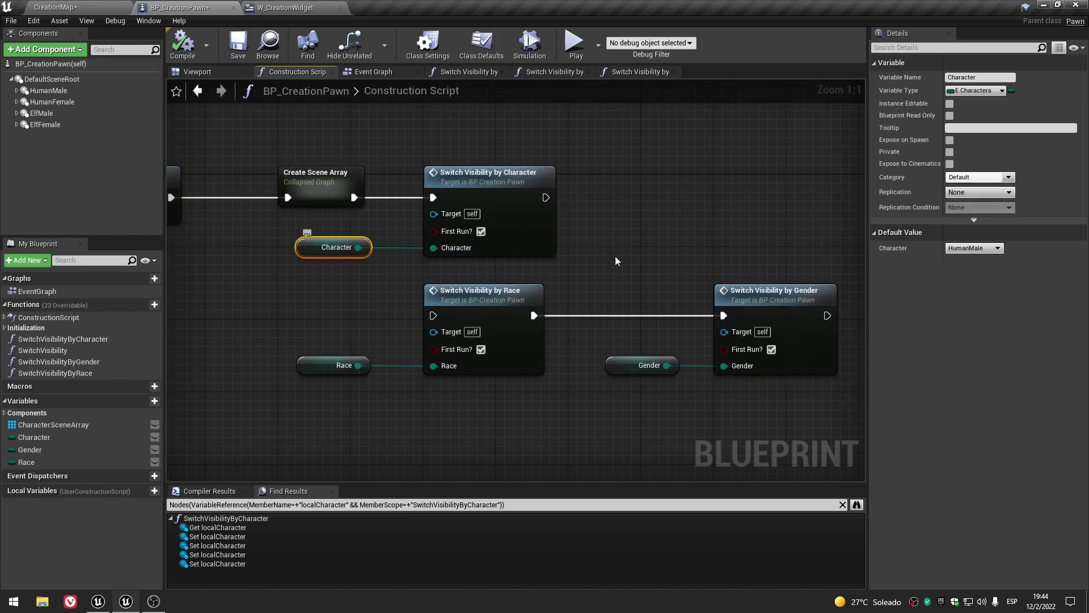
click(980, 247)
click(975, 311)
click(321, 372)
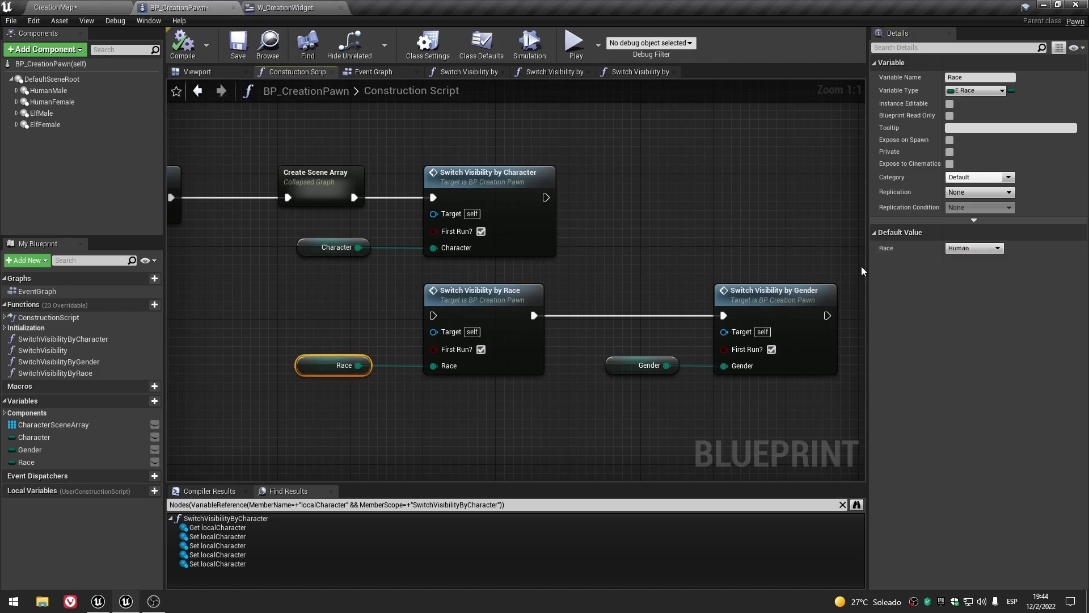
click(616, 370)
click(481, 407)
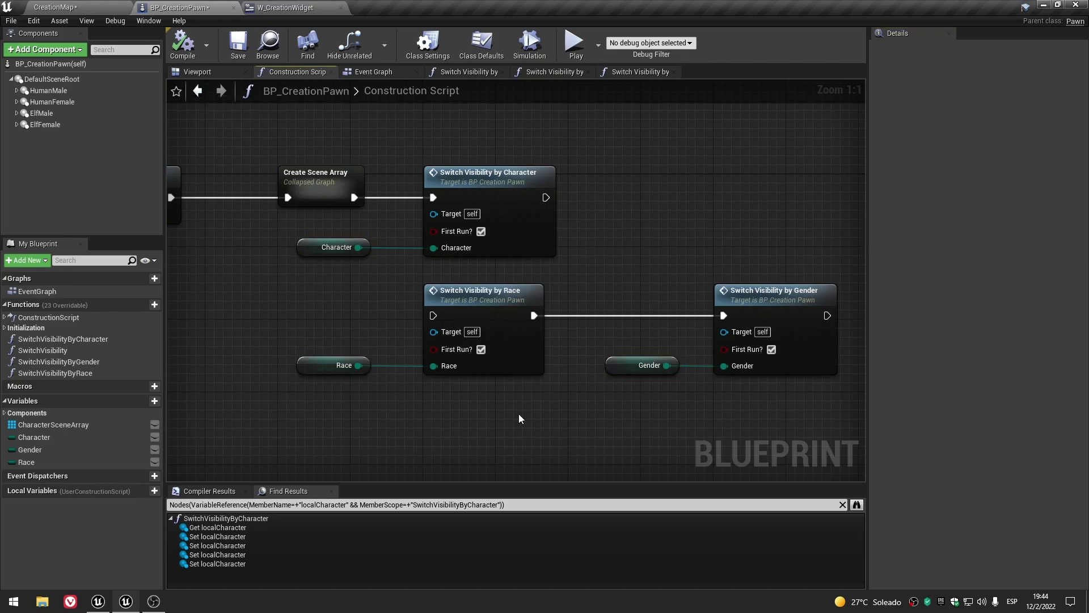
scroll(487, 416, down, 1)
right_drag(487, 415, 427, 418)
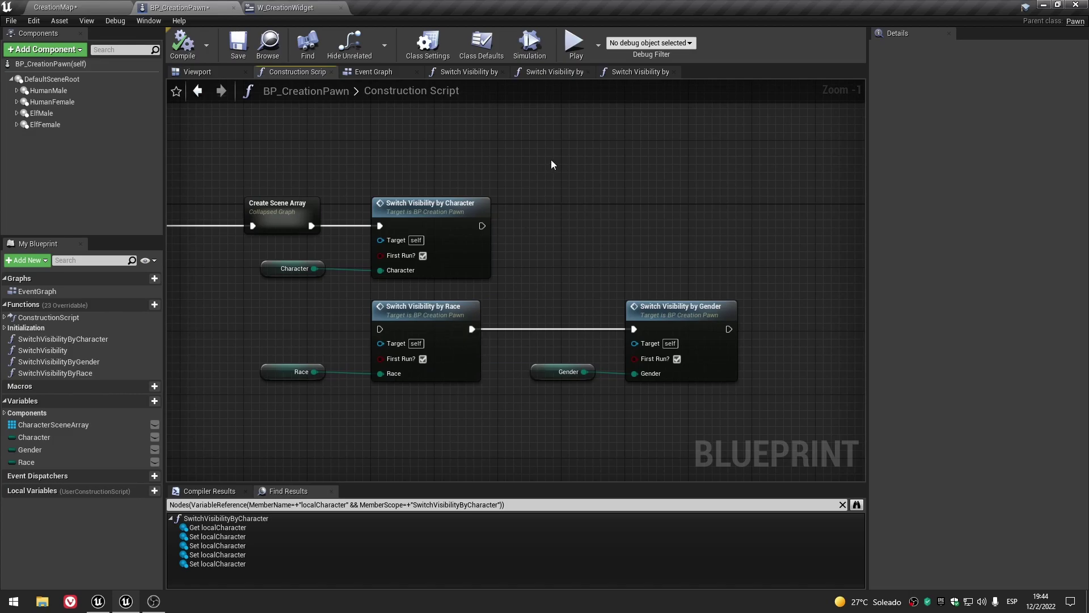
click(407, 206)
Step: Close the Switch Visibility by Race graph and frame the Gender function's SET Gender node
click(676, 271)
click(568, 72)
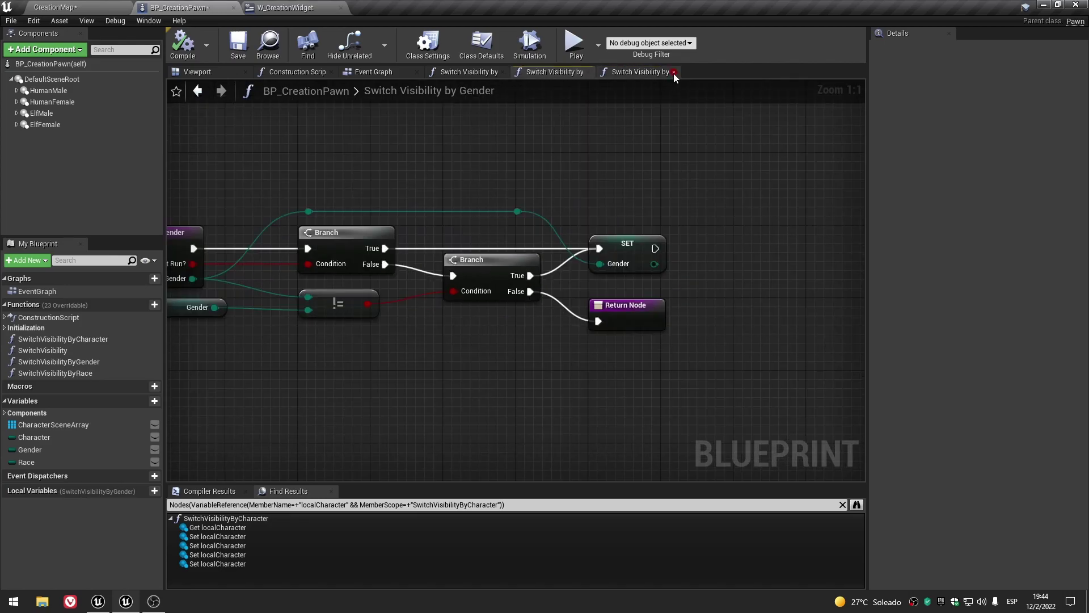
click(673, 72)
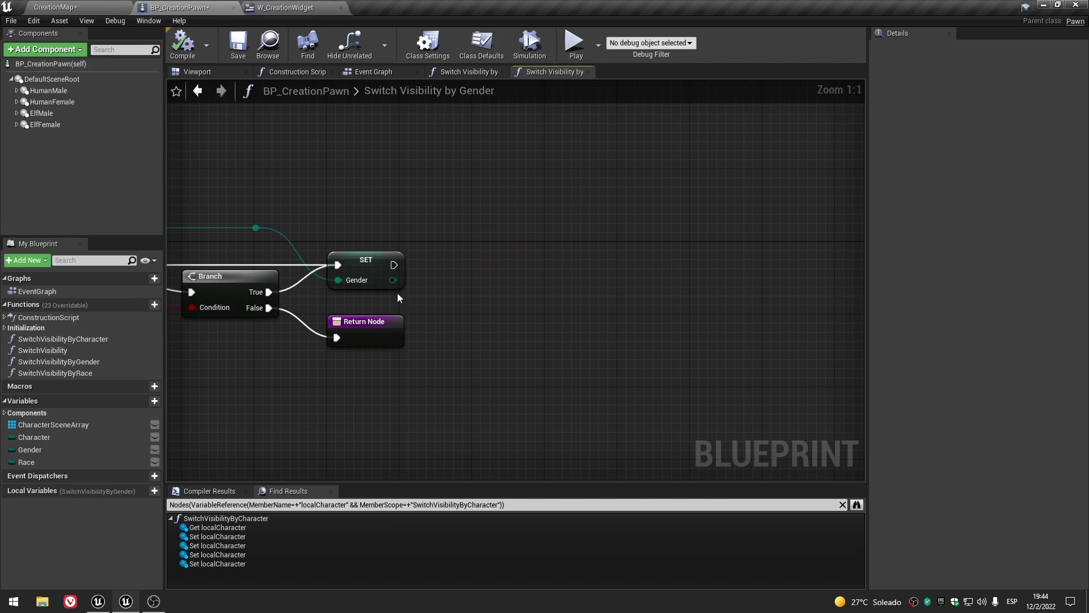
scroll(399, 185, down, 2)
right_drag(398, 185, 607, 218)
click(591, 259)
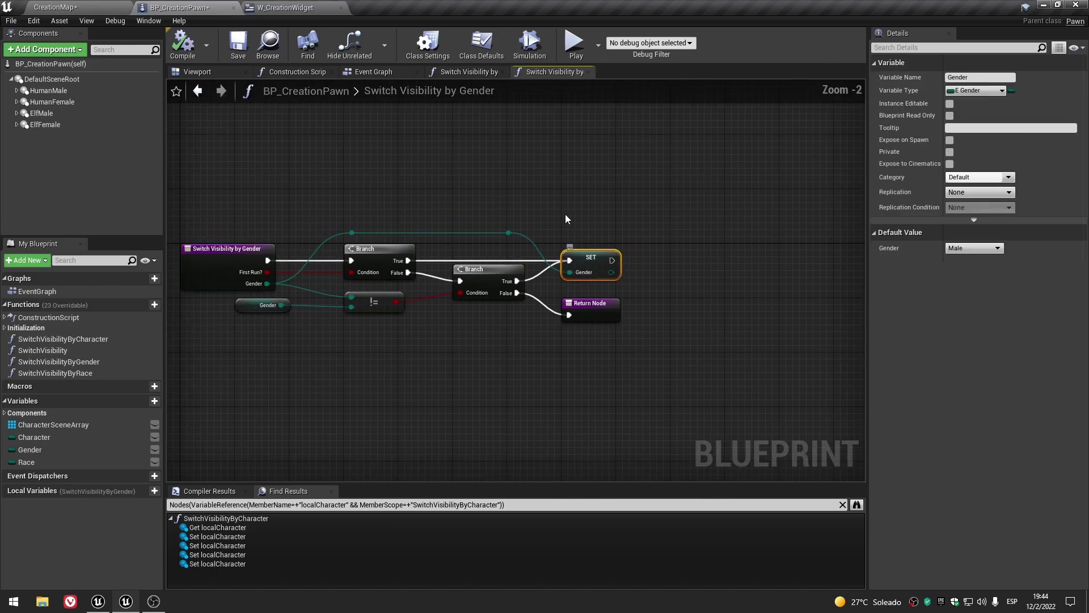
Step: Review the Switch Visibility by Character graph's SET Character node, then return to the Gender graph
click(464, 68)
scroll(648, 172, down, 3)
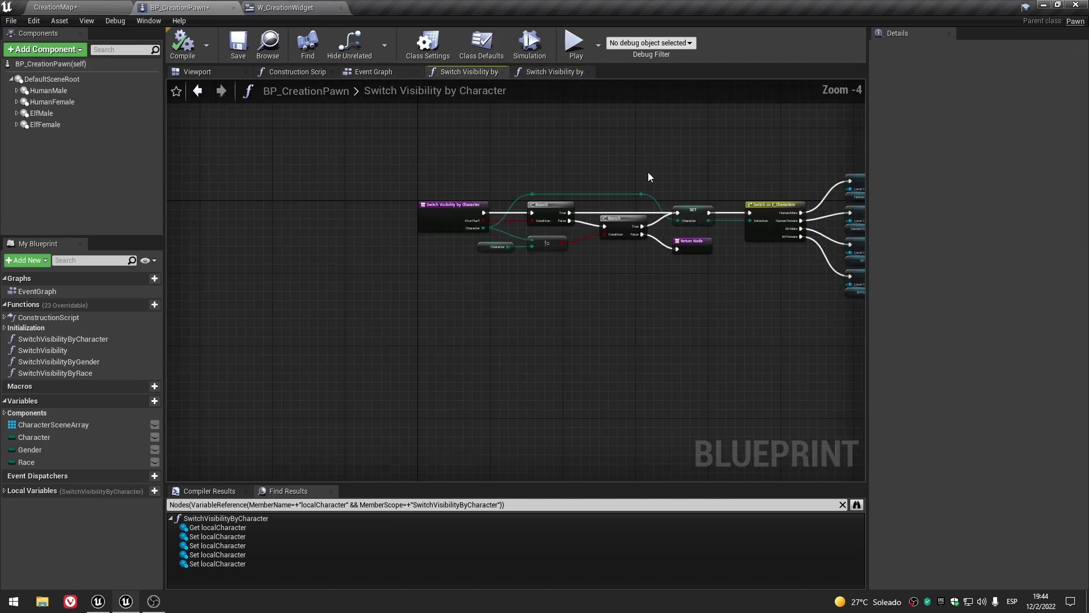
scroll(467, 322, up, 5)
click(591, 241)
scroll(489, 159, down, 3)
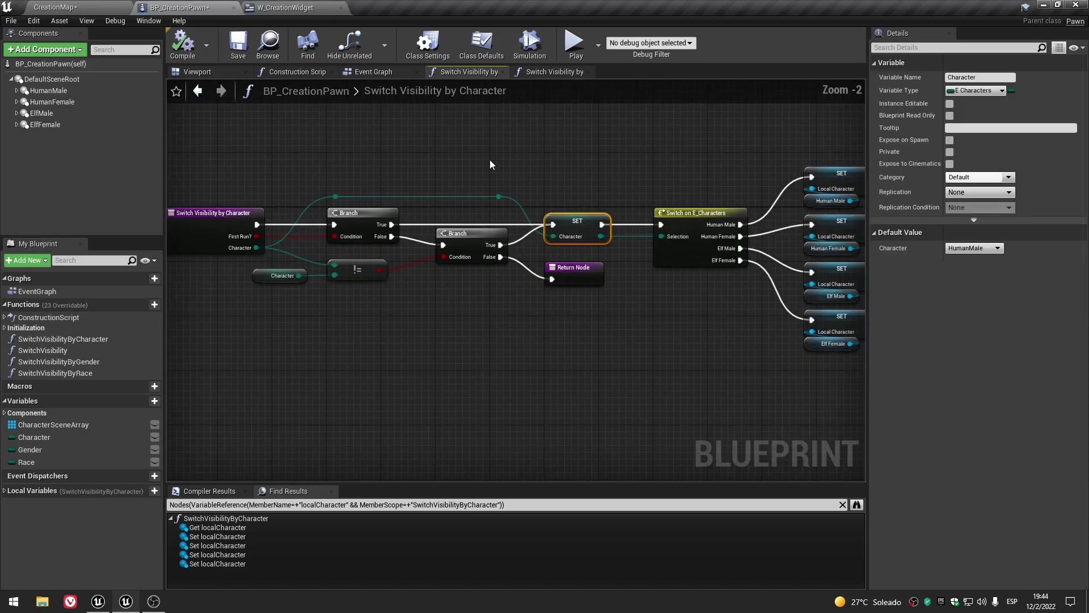
click(525, 189)
click(619, 254)
click(252, 258)
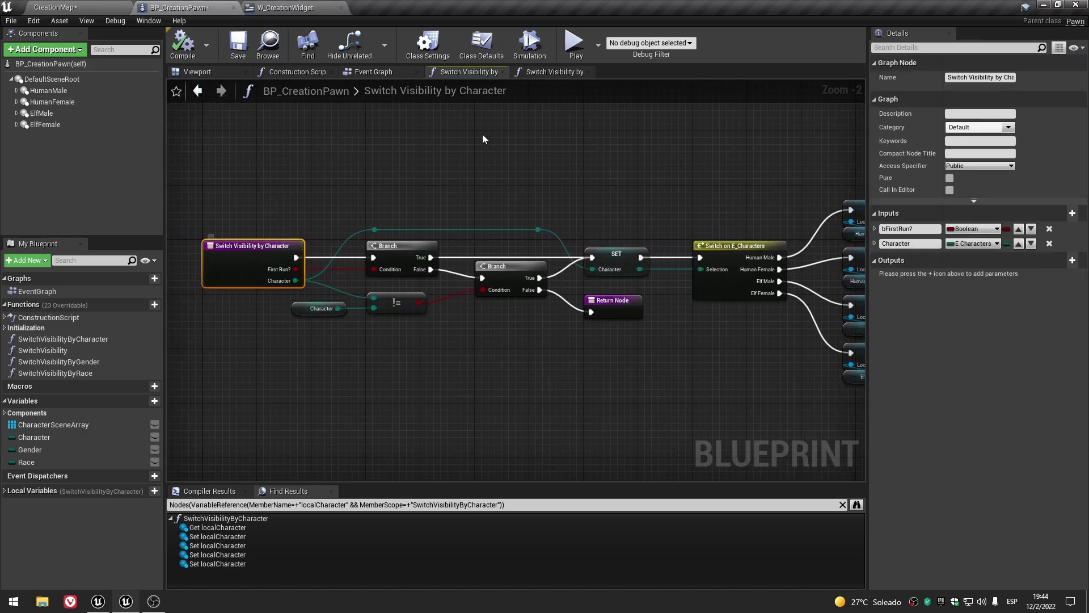
click(556, 73)
scroll(532, 239, up, 3)
Step: Wire a Switch on E_Gender node from the SET Gender output and bring it into view
click(394, 290)
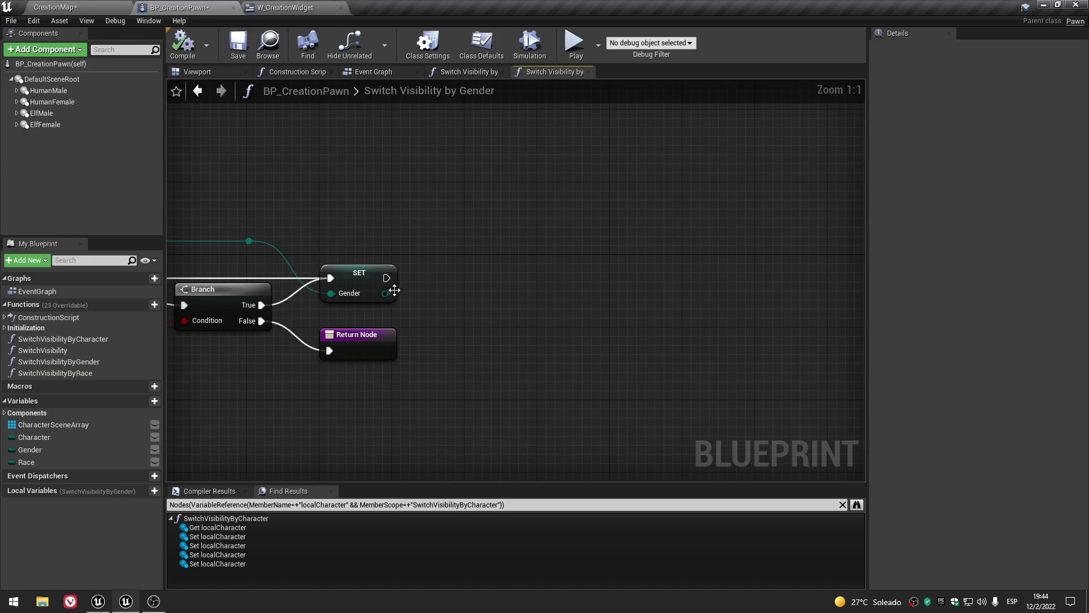
drag(394, 290, 477, 294)
text(sw)
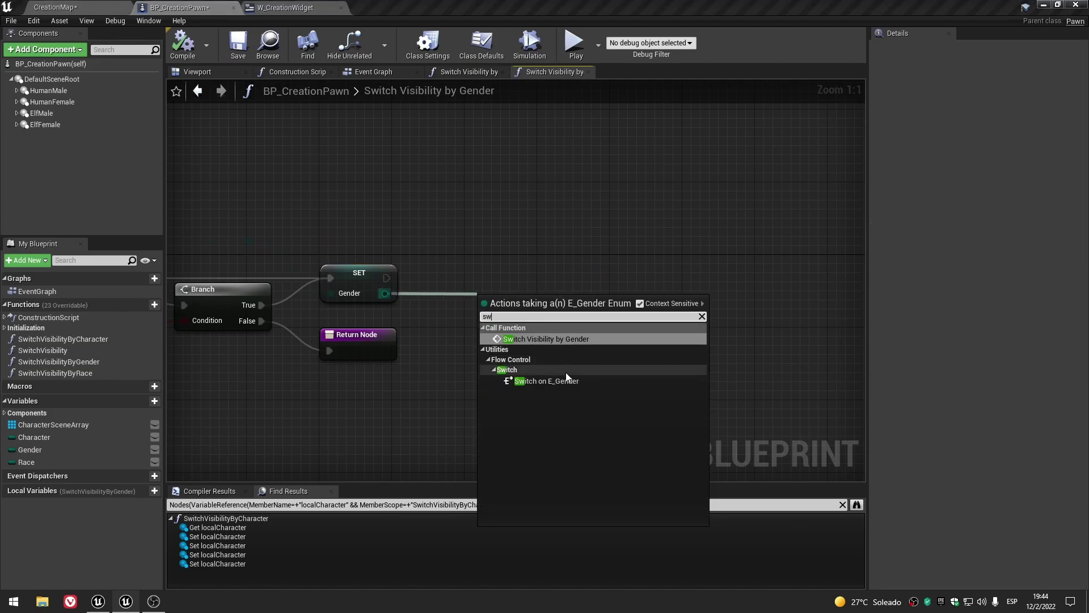
click(562, 380)
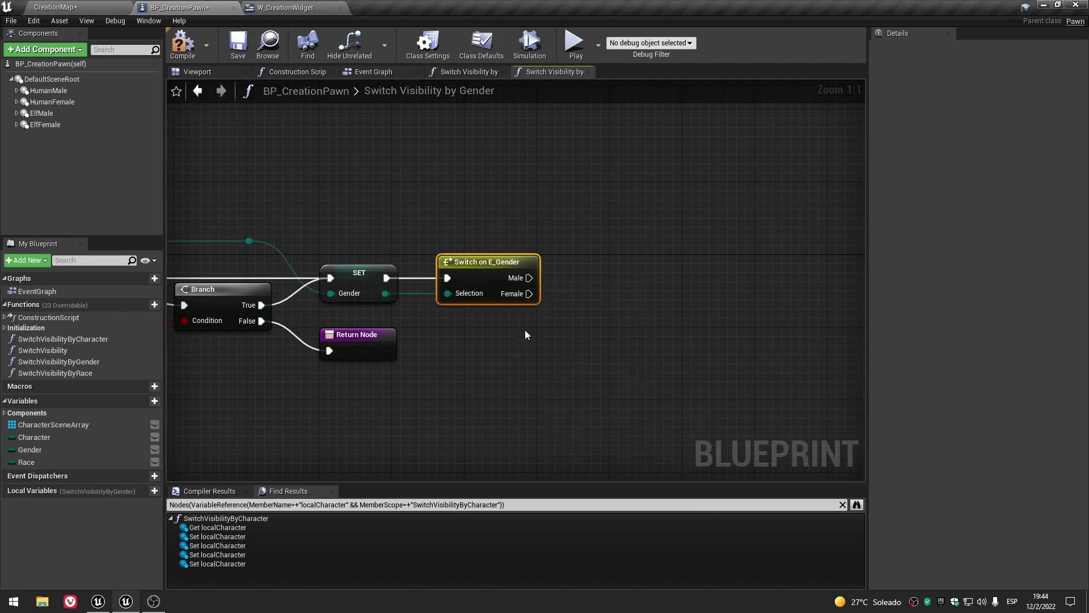
scroll(525, 335, down, 2)
scroll(503, 337, down, 1)
right_drag(480, 331, 448, 320)
scroll(520, 248, up, 2)
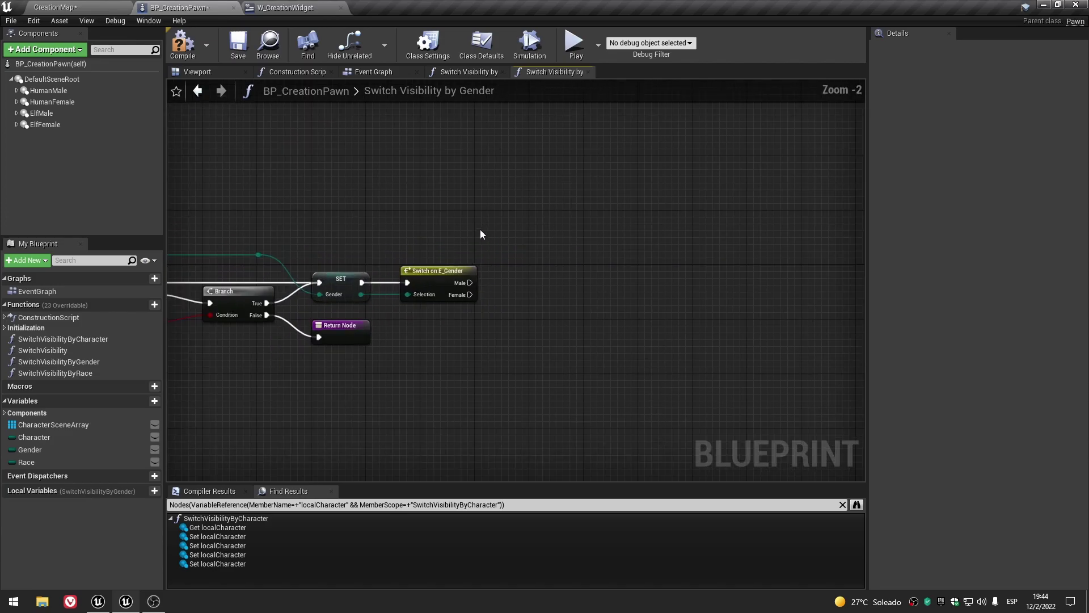
scroll(480, 233, up, 1)
mouse_move(539, 228)
right_down()
mouse_move(393, 205)
mouse_move(344, 227)
right_up()
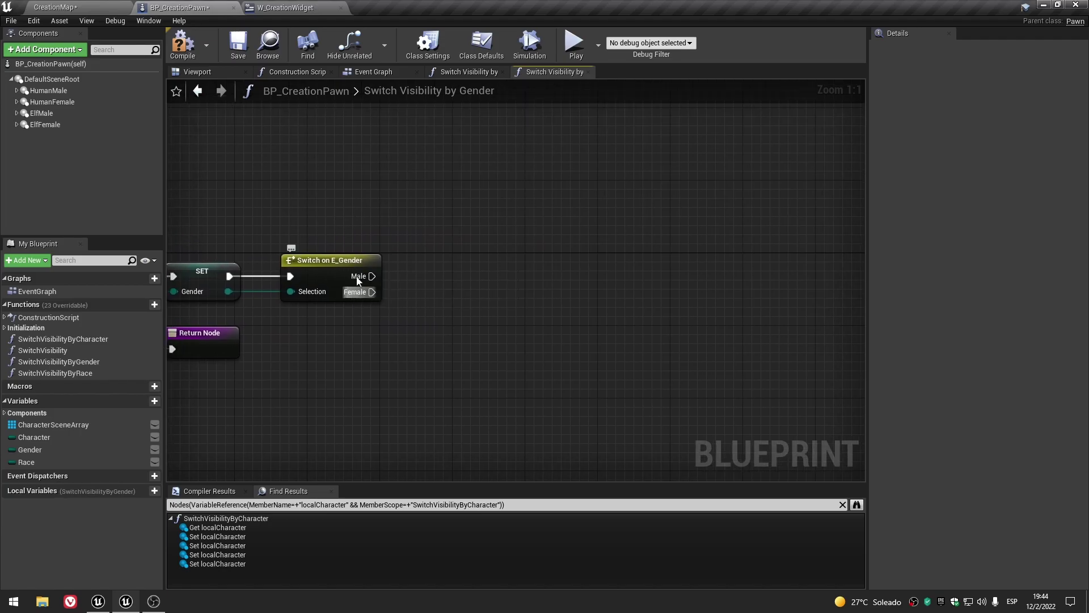
scroll(363, 202, down, 2)
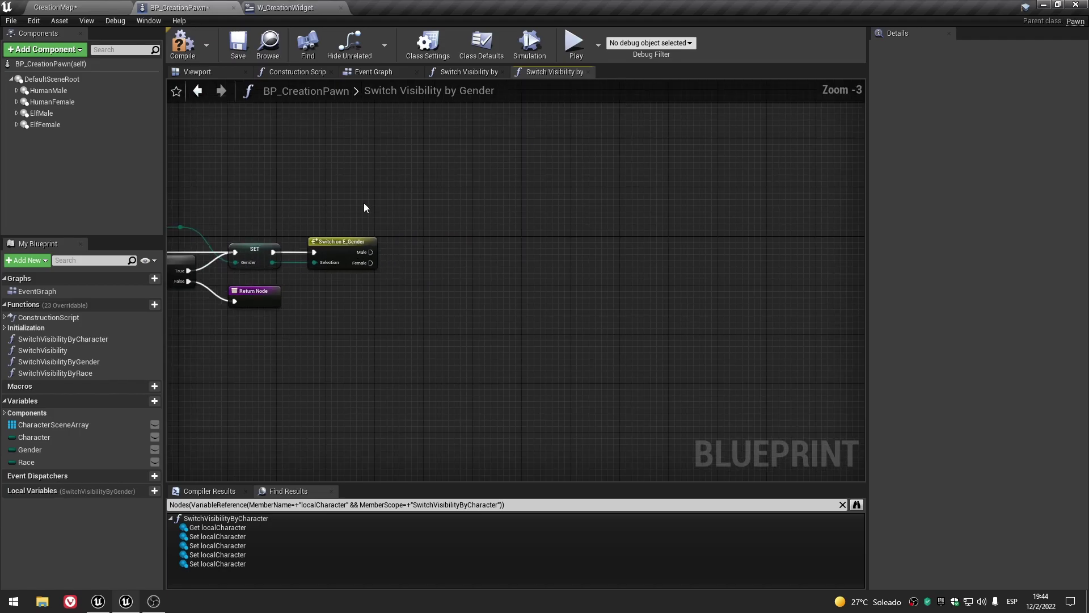
Step: Check the Character graph's Switch Visibility call for reference, nudging it right, then return to the Gender graph
click(462, 73)
scroll(563, 173, down, 1)
right_drag(564, 173, 432, 325)
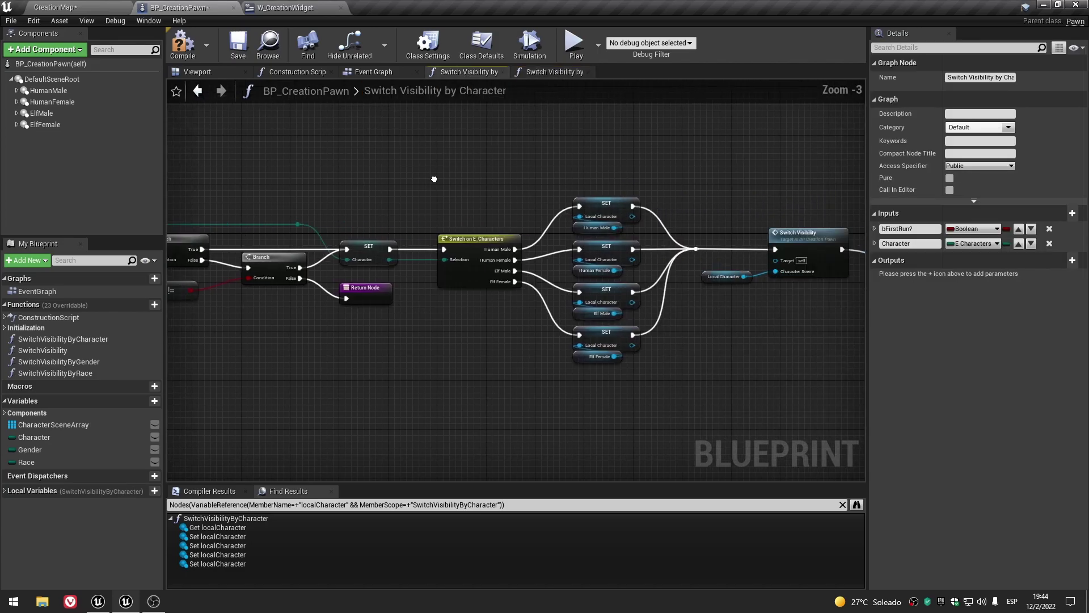
right_drag(652, 337, 466, 332)
scroll(466, 332, up, 2)
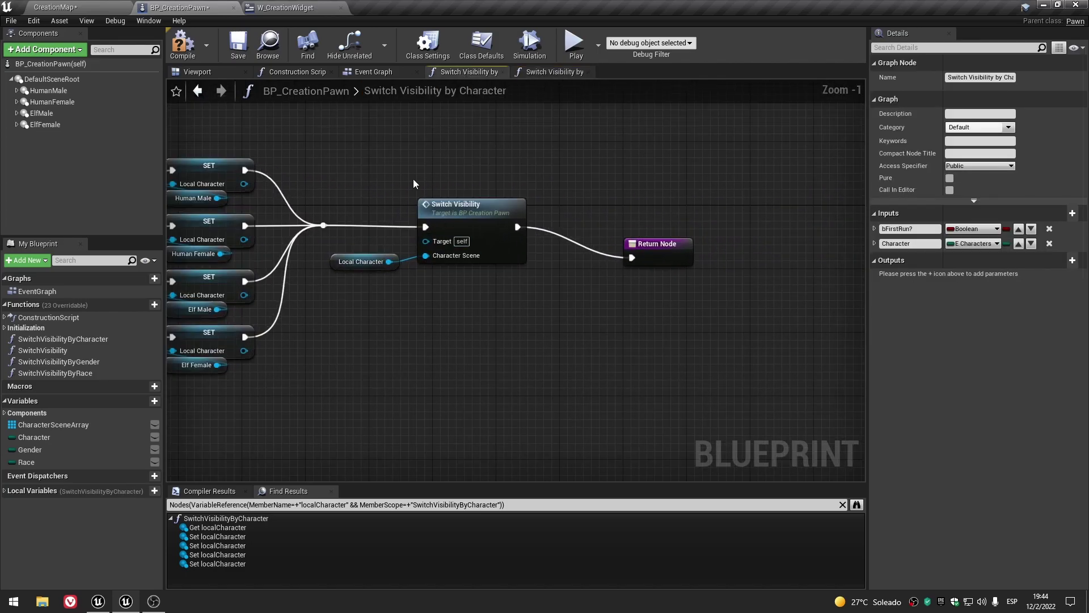
drag(359, 151, 497, 327)
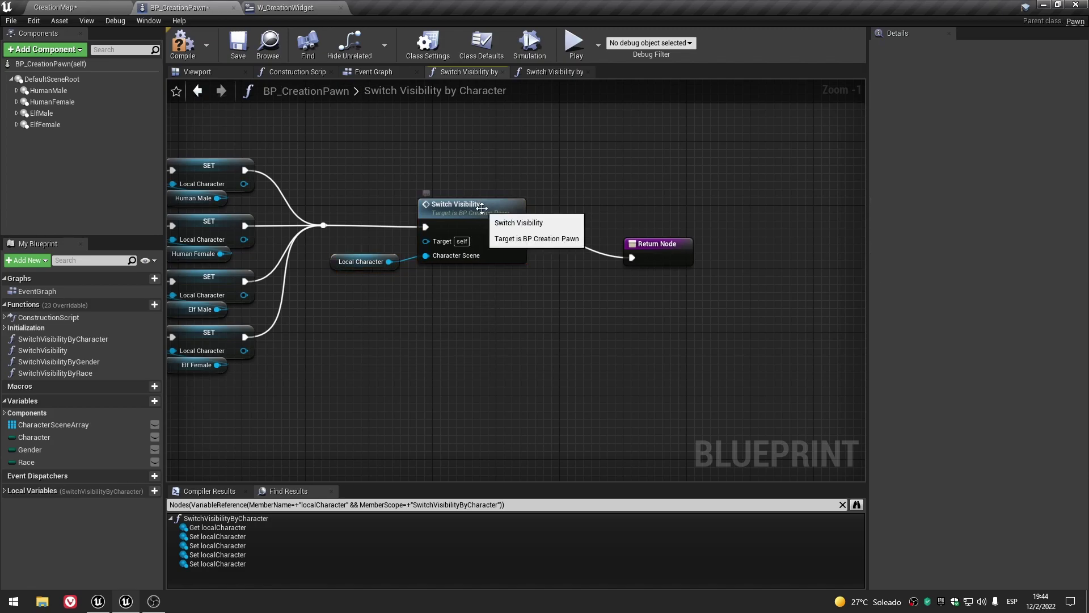
drag(481, 208, 497, 208)
click(561, 73)
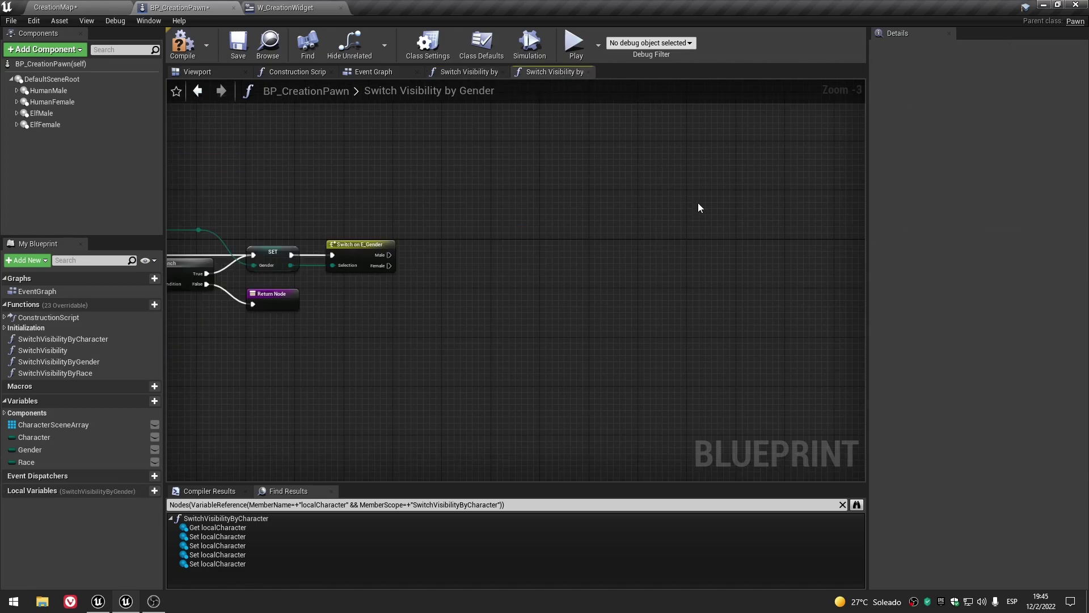
click(50, 349)
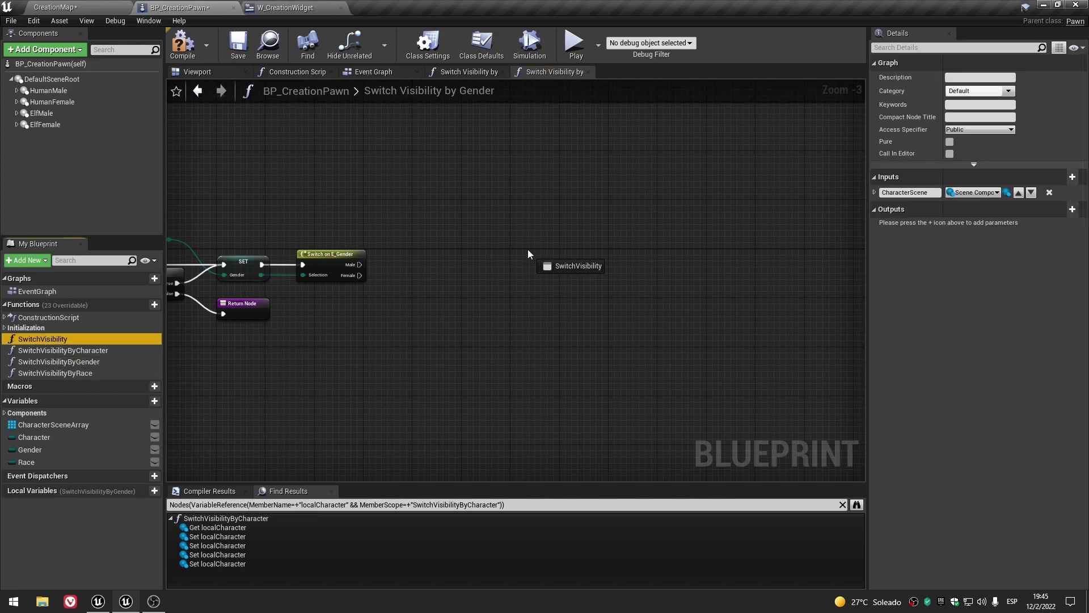
Step: Place a Switch Visibility call in the Gender graph followed by a Return Node
drag(50, 346, 533, 259)
scroll(448, 274, up, 3)
drag(610, 241, 653, 249)
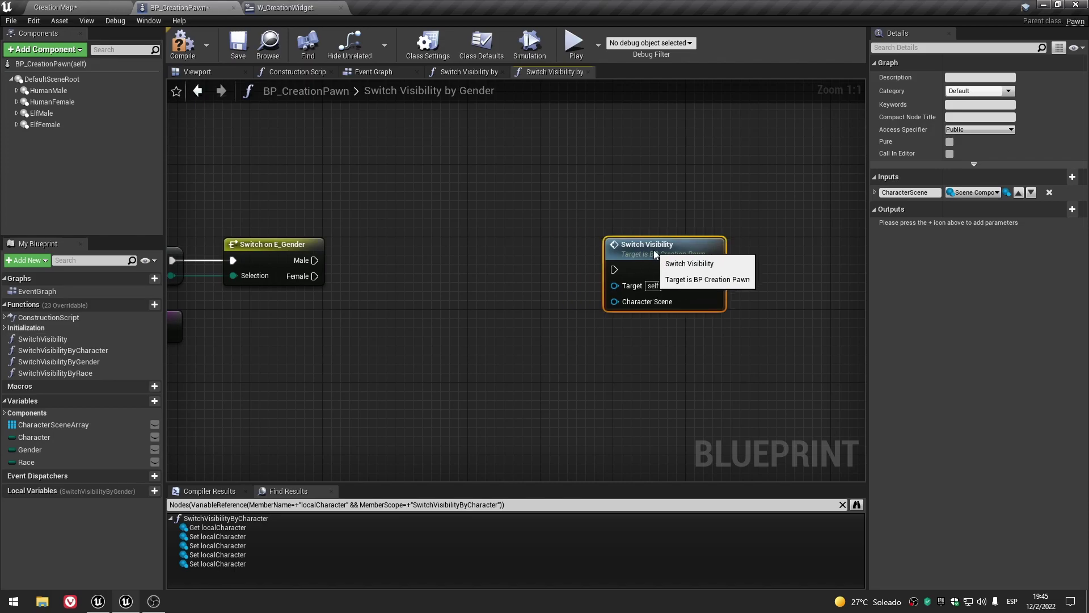
right_drag(587, 379, 479, 314)
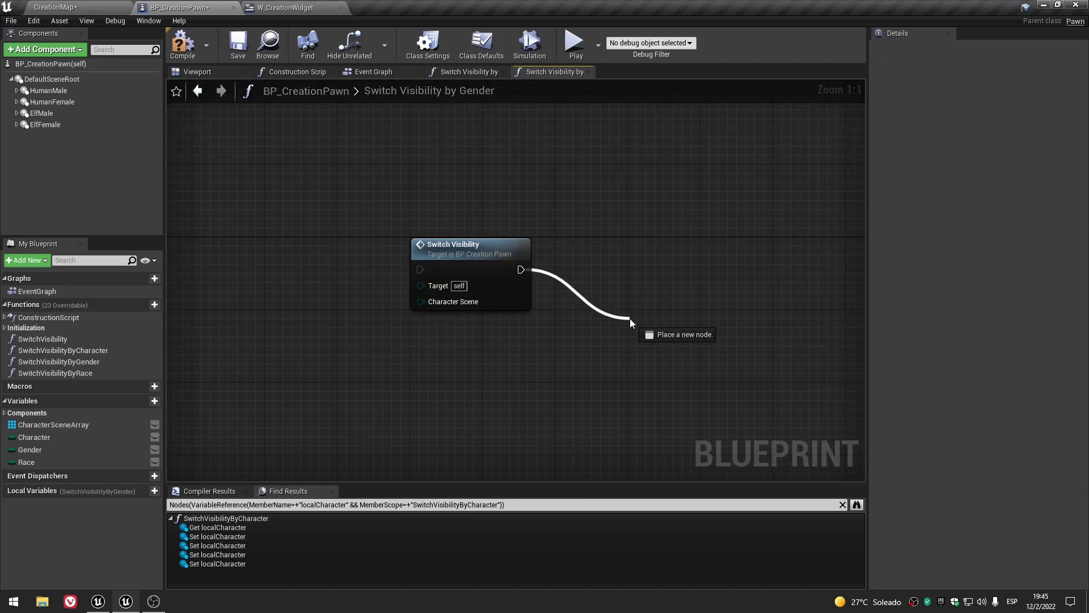
drag(630, 319, 629, 318)
text(return)
click(684, 476)
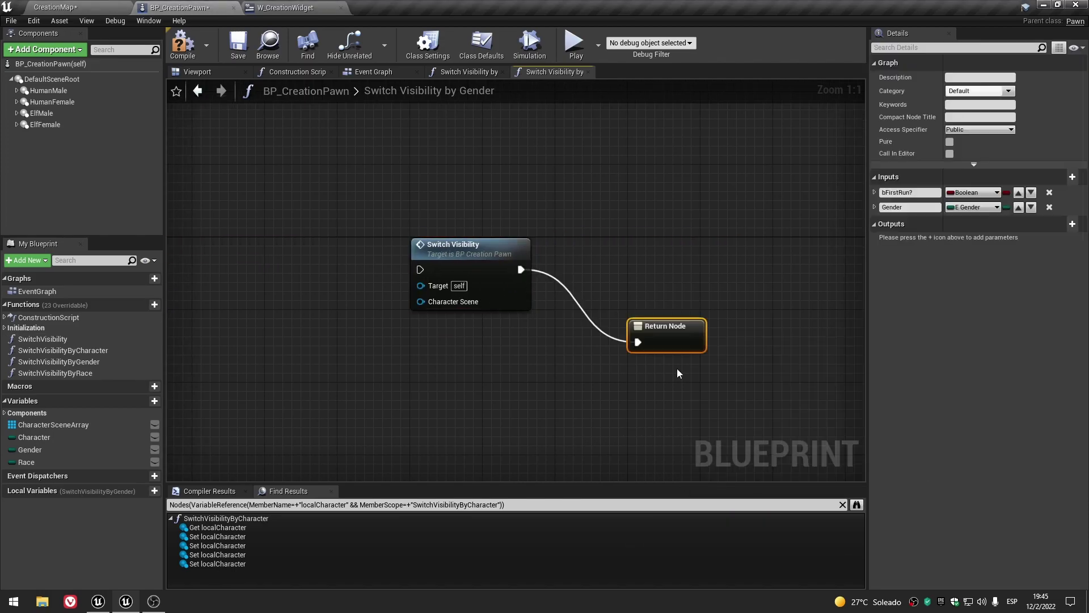
Step: Inspect the Switch Visibility function and the by-Character, by-Gender and by-Race function entries
double_click(451, 263)
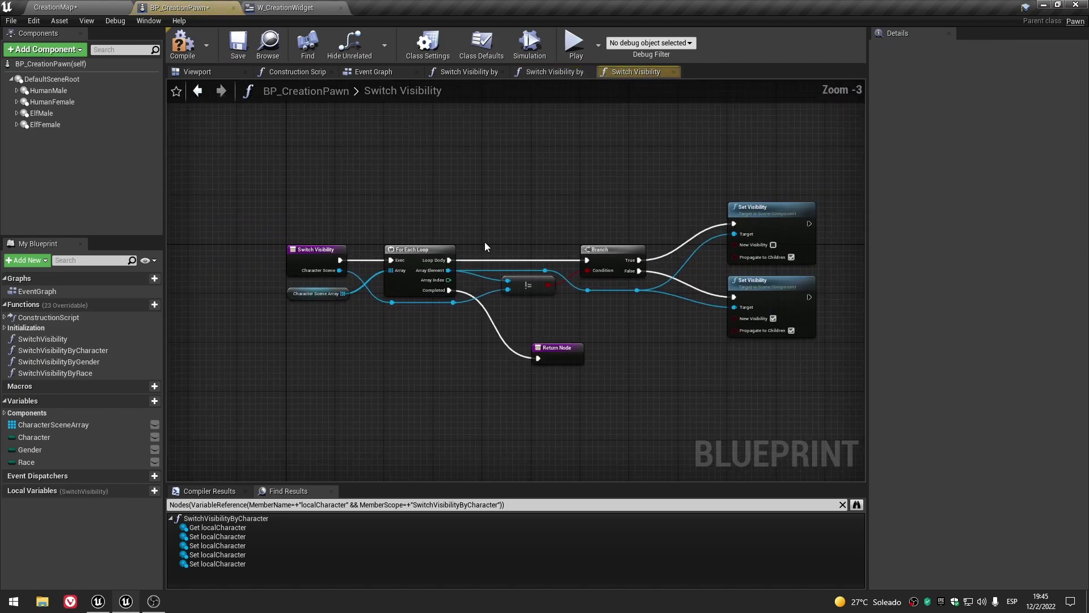
click(674, 72)
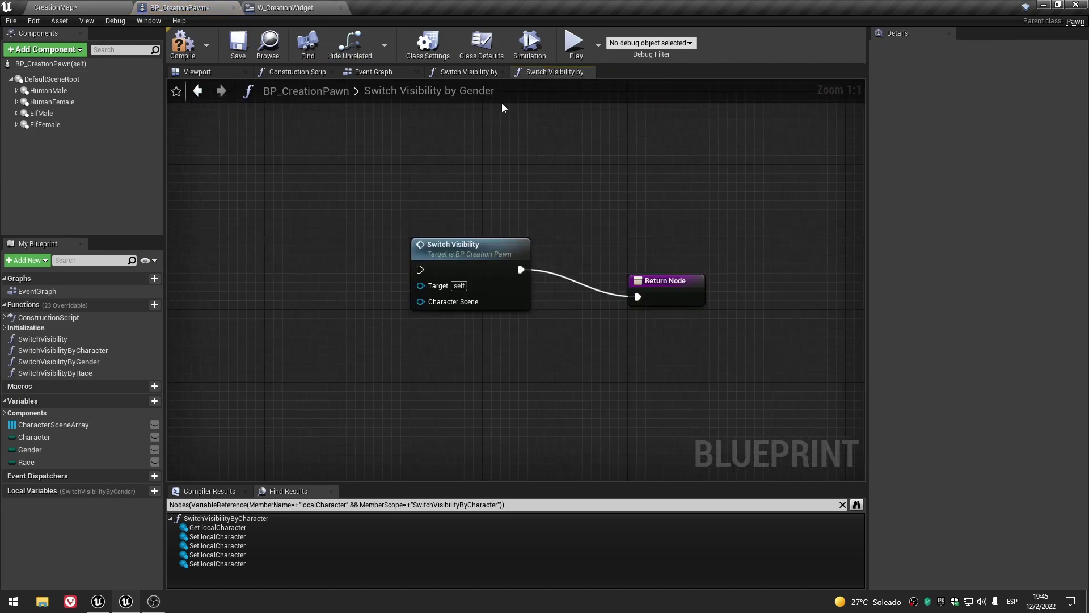
click(91, 350)
click(90, 361)
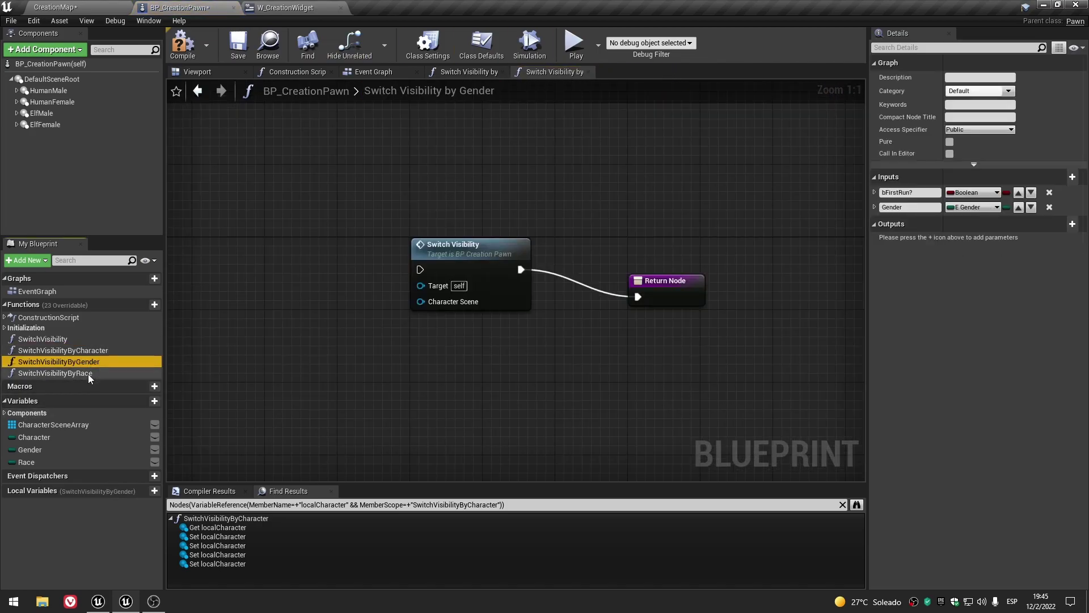
click(87, 373)
Step: Promote the Switch Visibility call's Character Scene input to new local variable NewLocalVar_0
mouse_move(486, 370)
right_down()
mouse_move(541, 354)
mouse_move(496, 314)
right_up()
scroll(596, 353, down, 2)
scroll(478, 312, up, 1)
scroll(642, 305, up, 1)
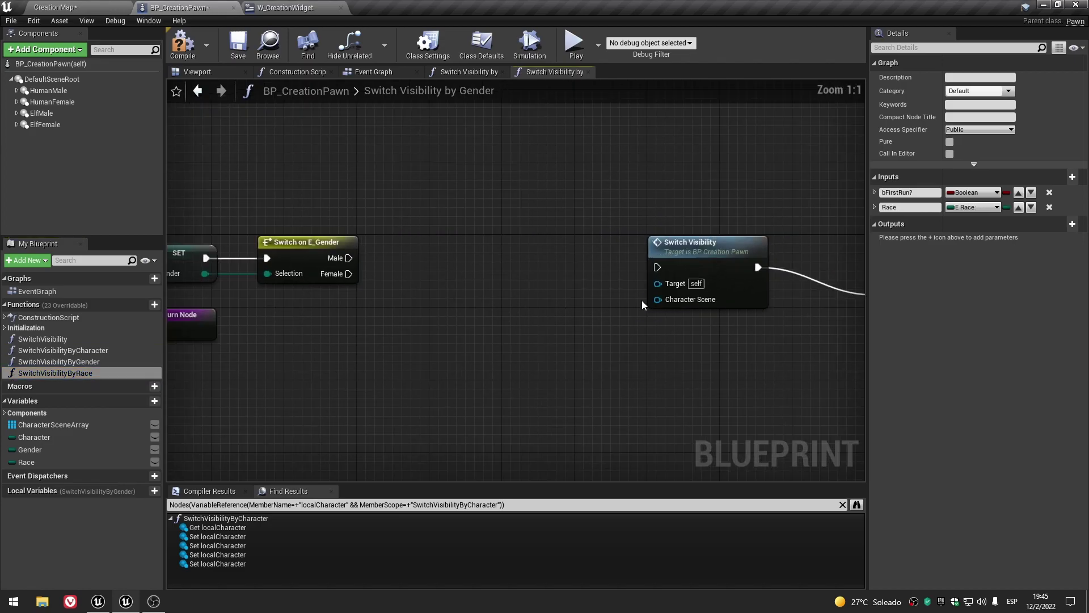
click(733, 297)
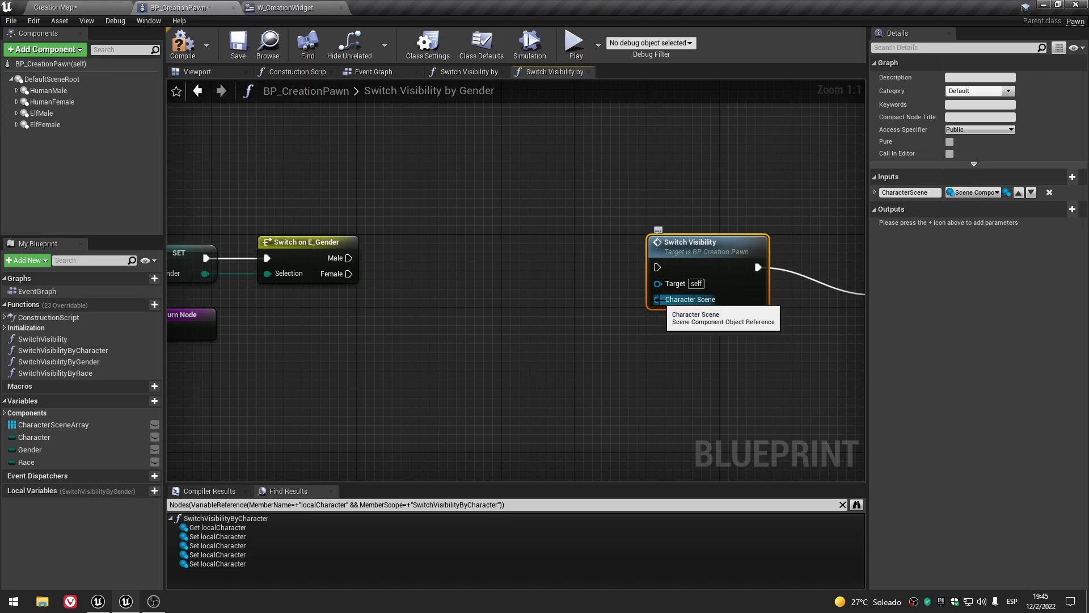
drag(658, 300, 496, 308)
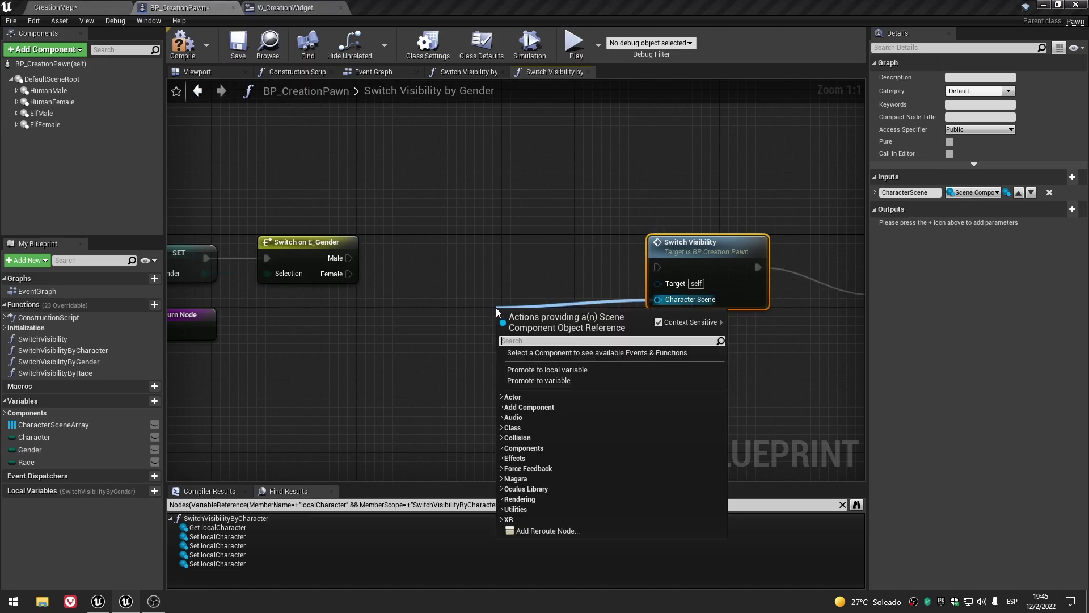
click(558, 369)
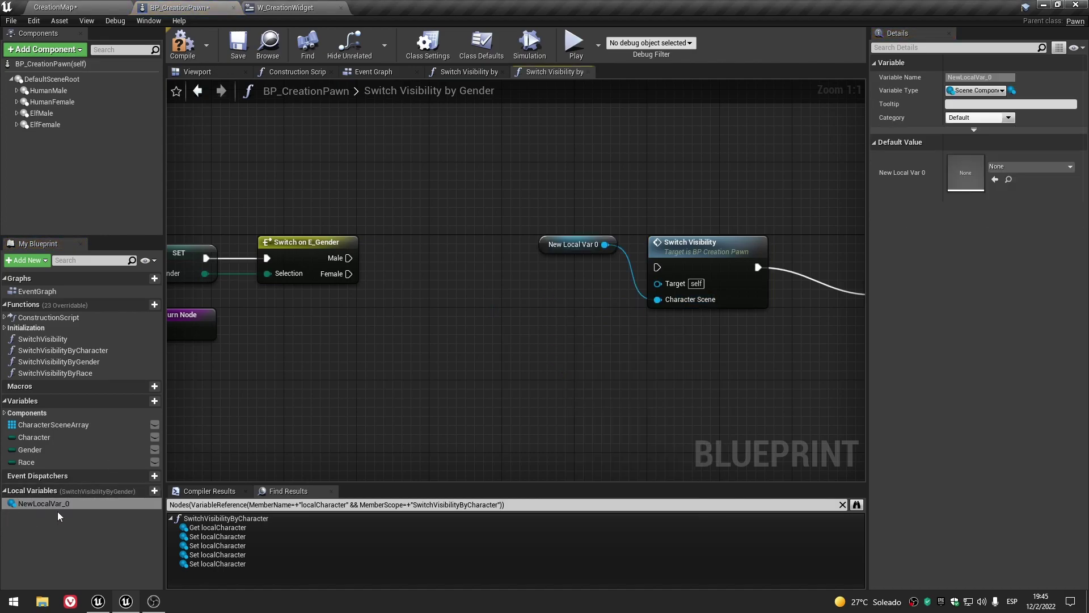
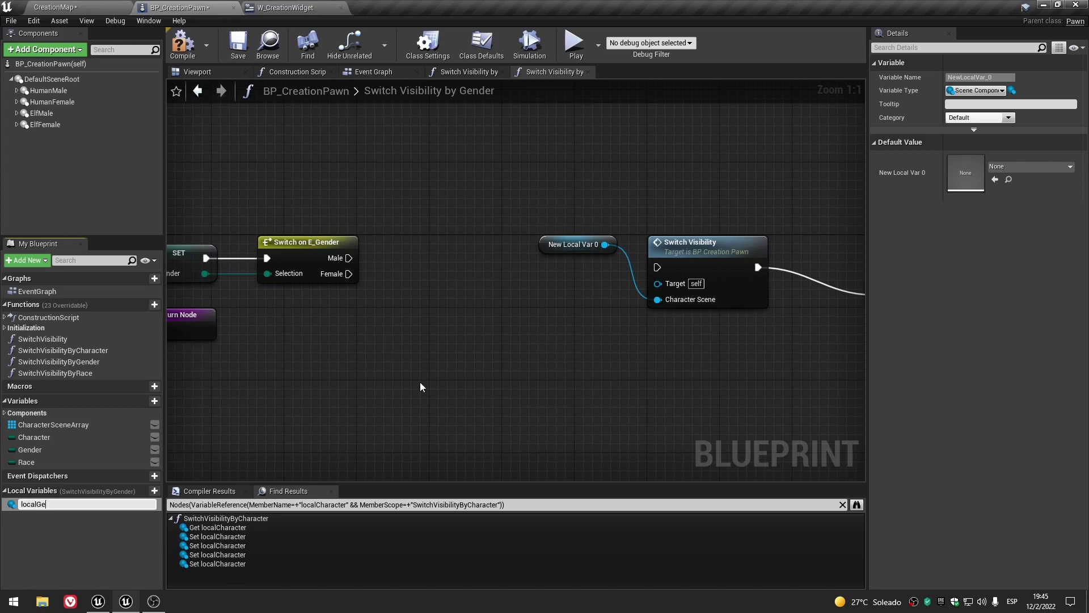
Step: Confirm the localGender name, then place it by Character Scene, shifting Switch Visibility and Return right
key(Return)
right_drag(363, 378, 593, 370)
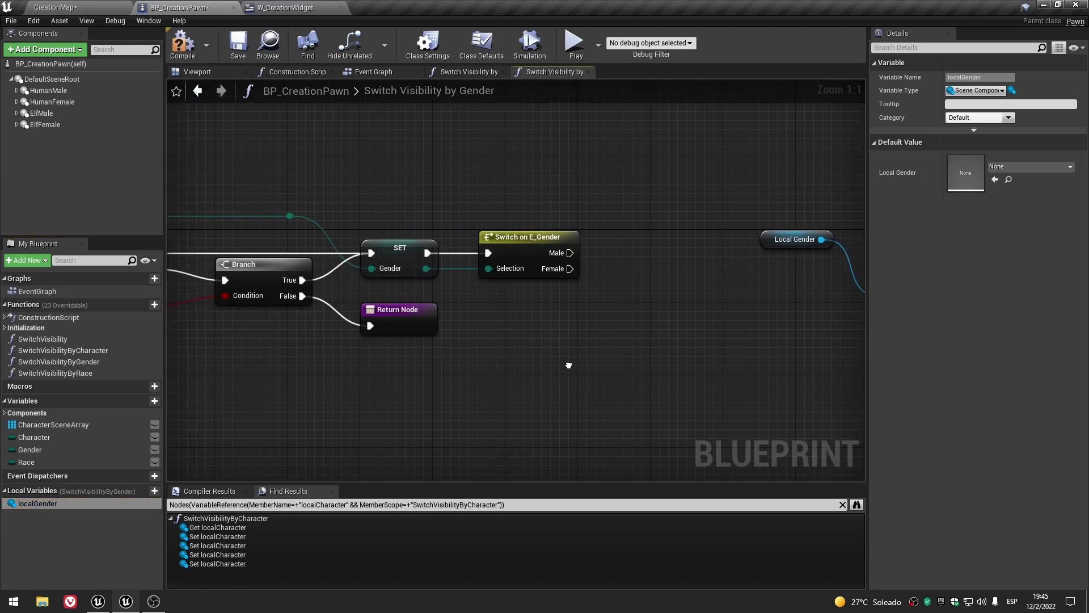
right_drag(674, 314, 379, 331)
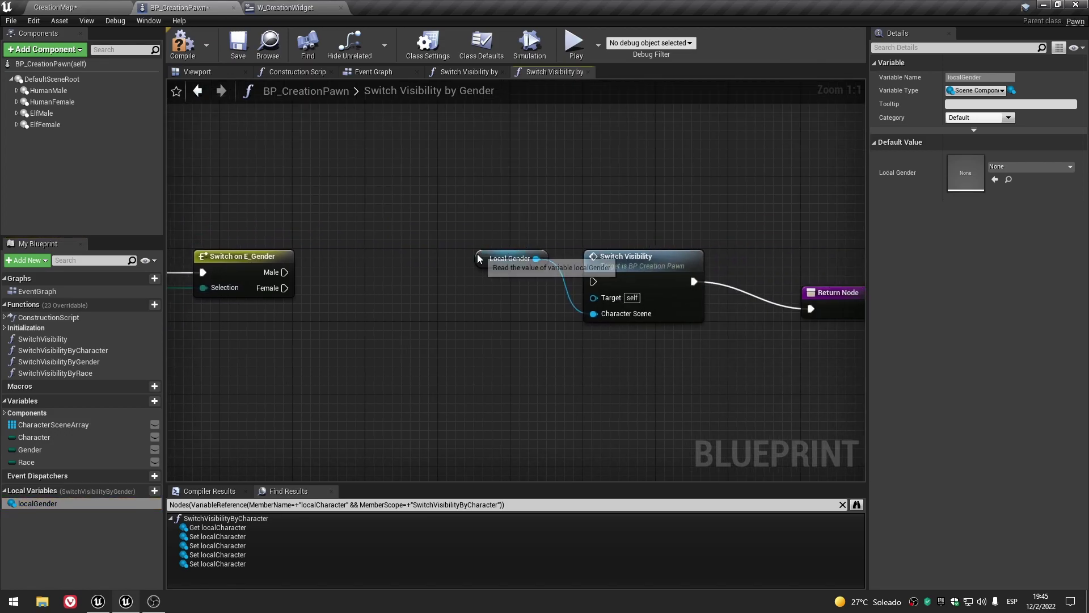
drag(519, 255, 519, 311)
right_drag(556, 376, 395, 376)
scroll(396, 377, down, 2)
drag(360, 255, 619, 320)
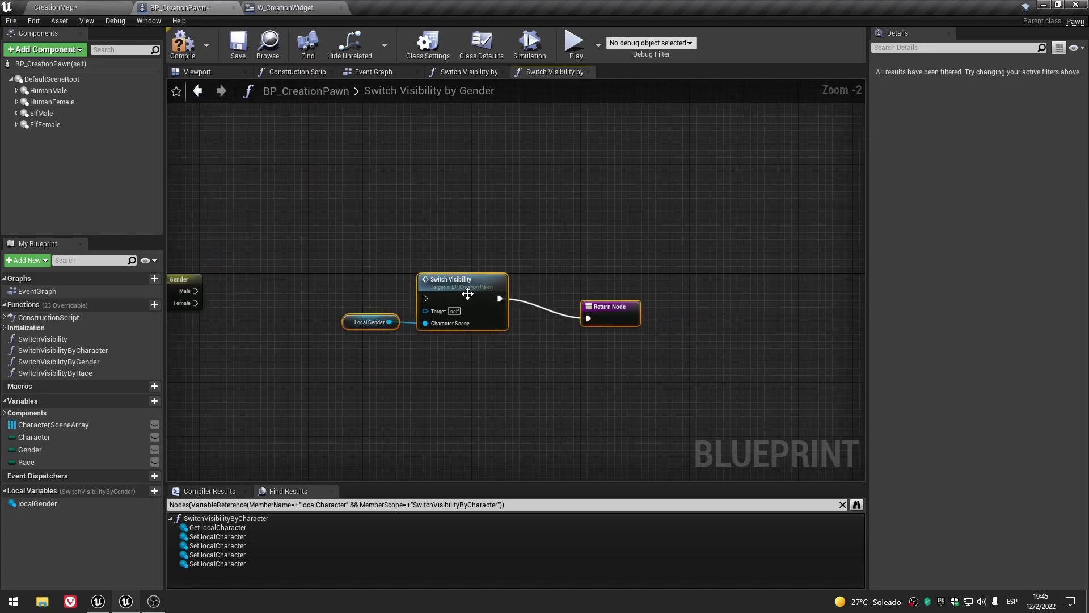
drag(460, 278, 567, 278)
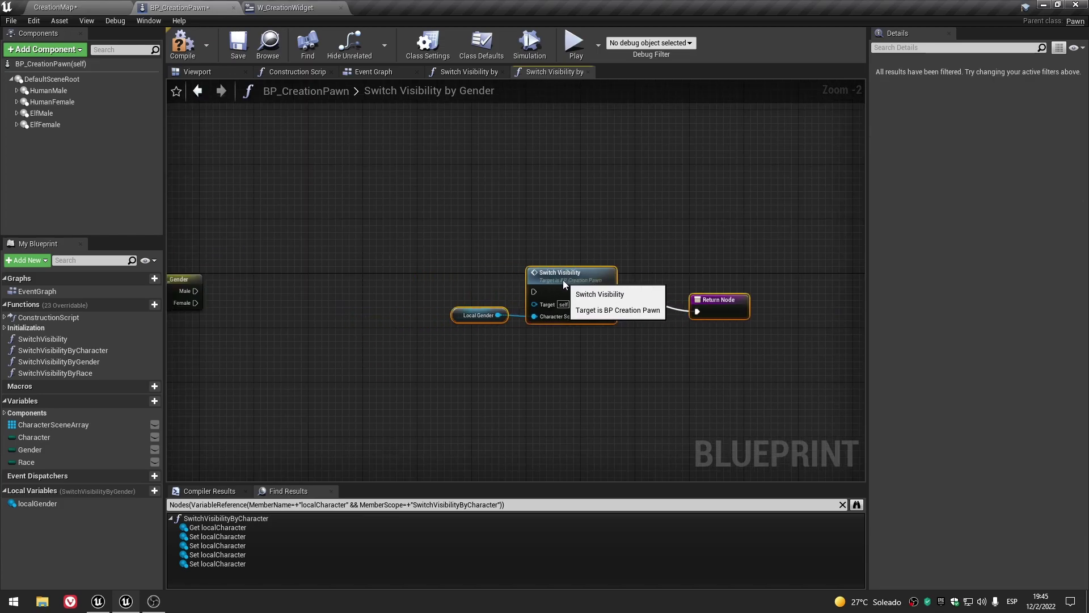
right_drag(563, 280, 647, 280)
scroll(434, 249, up, 1)
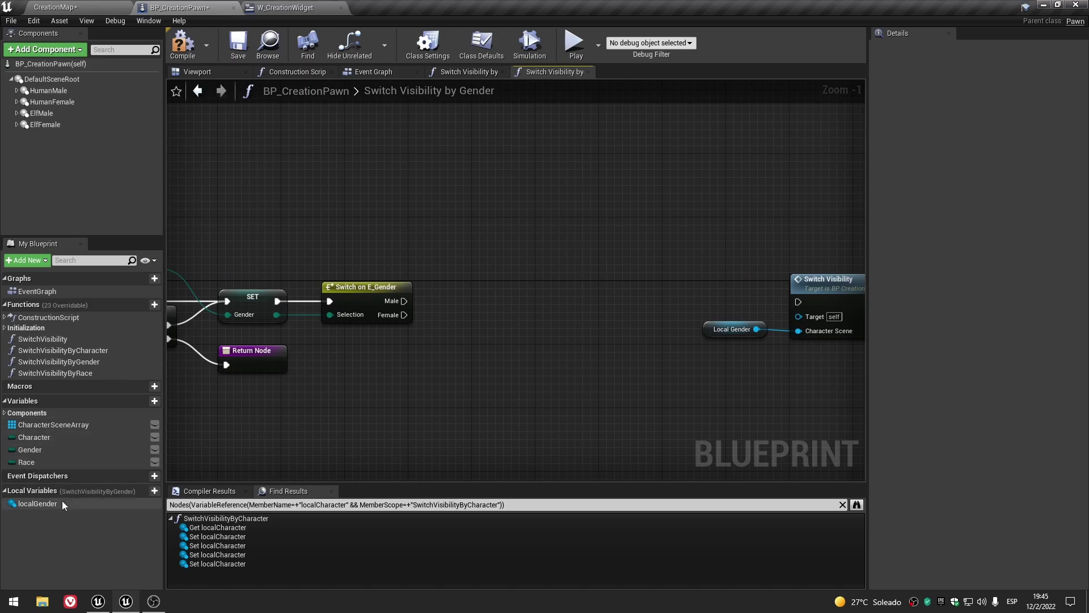
Step: Add two SET localGender nodes, running the top one on Male and the bottom on Female
drag(62, 502, 497, 240)
click(530, 272)
scroll(510, 295, up, 1)
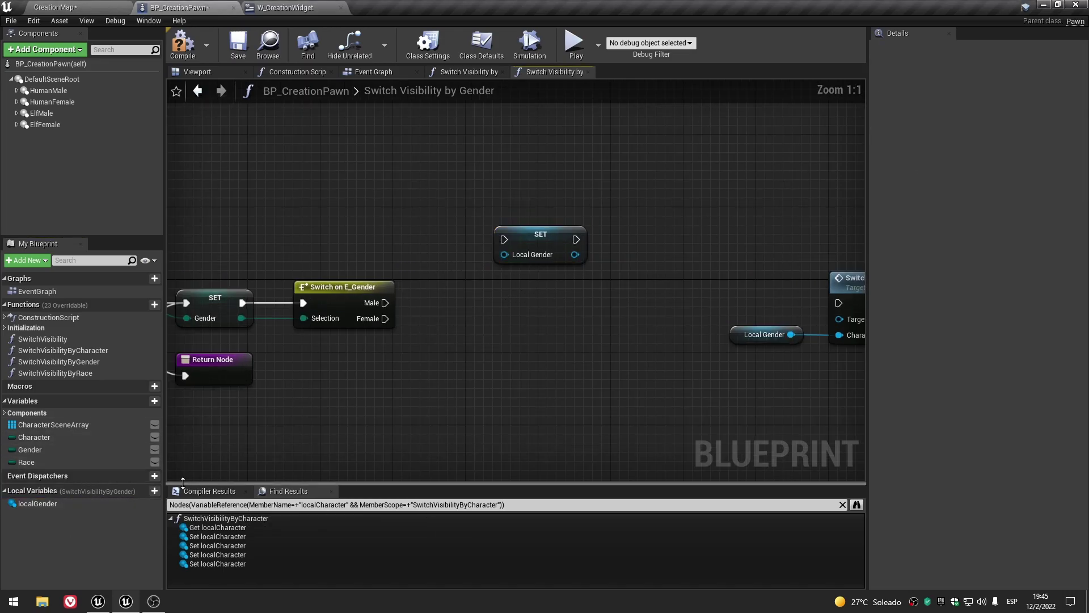
drag(72, 504, 494, 336)
click(520, 362)
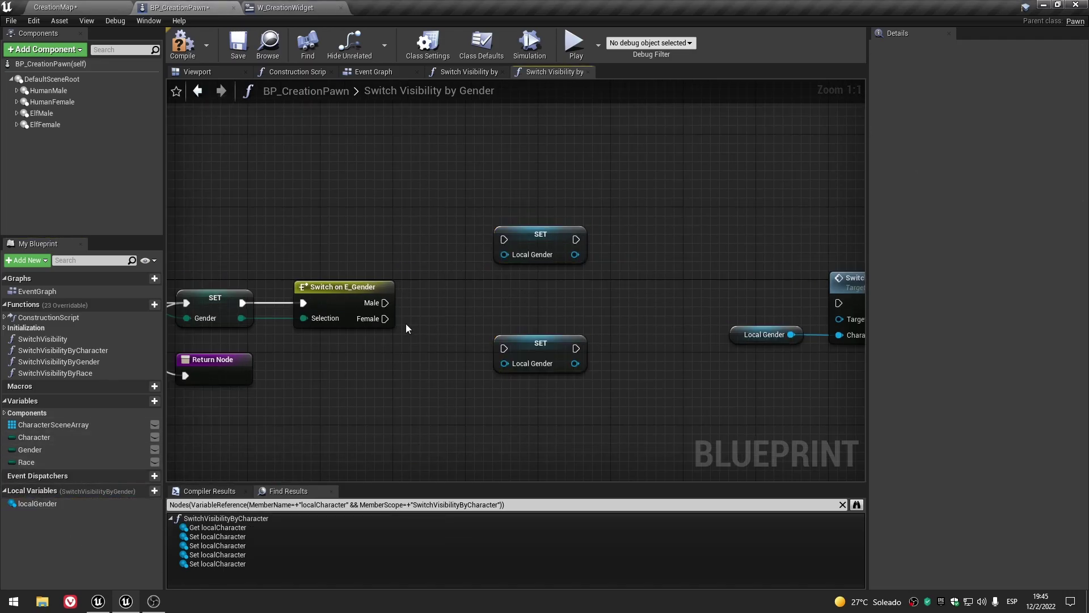
drag(386, 318, 503, 348)
mouse_move(384, 302)
mouse_down()
mouse_move(504, 239)
mouse_move(491, 257)
mouse_up()
drag(552, 349, 525, 341)
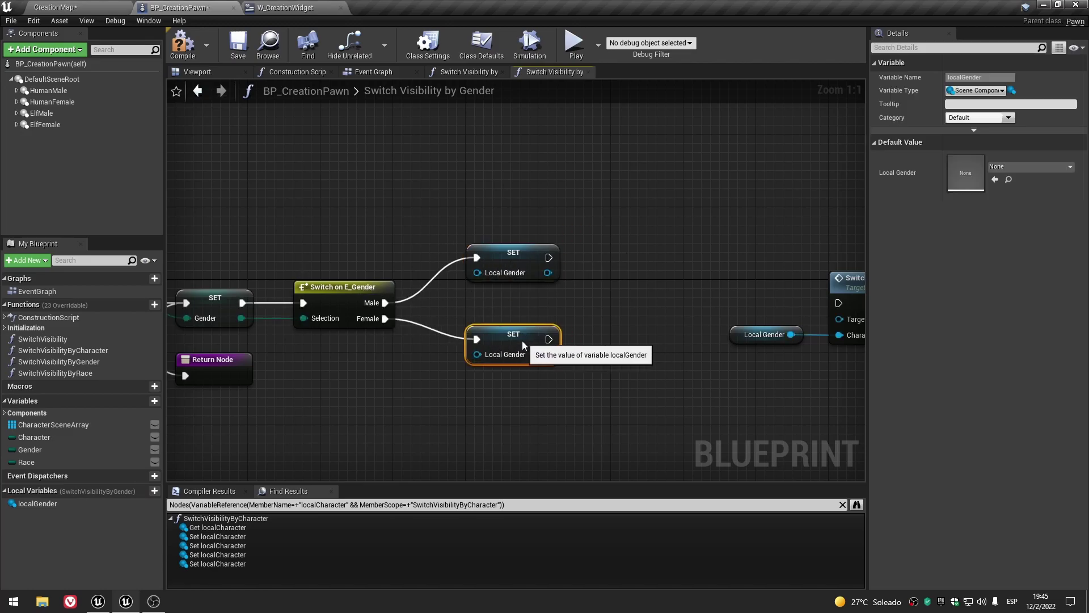
click(588, 316)
Step: Connect both SET localGender nodes into Switch Visibility through a shared reroute point
right_drag(579, 286, 511, 284)
drag(481, 256, 772, 302)
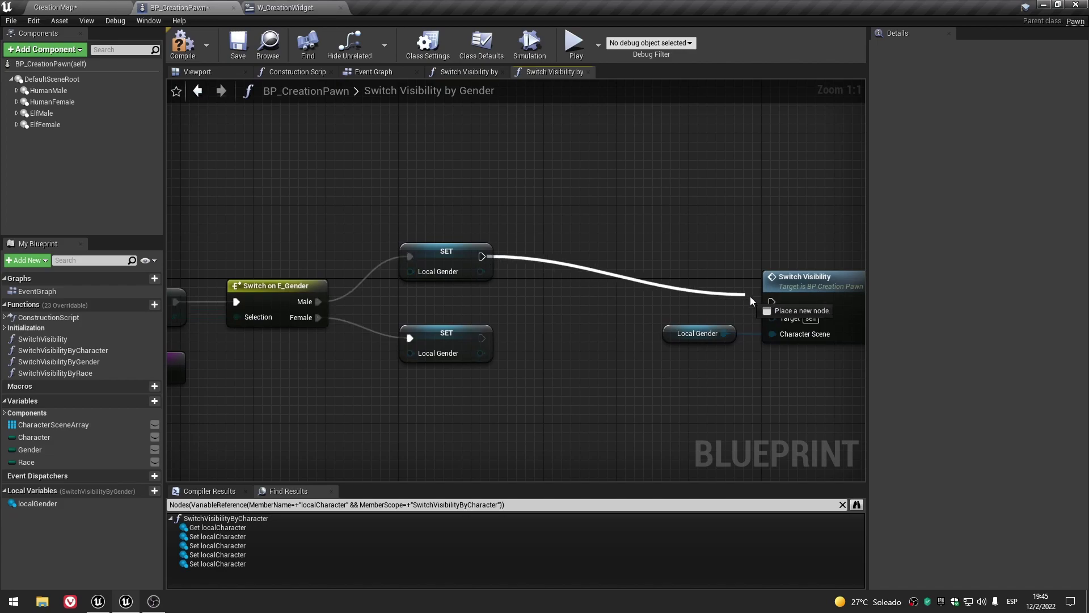
double_click(656, 285)
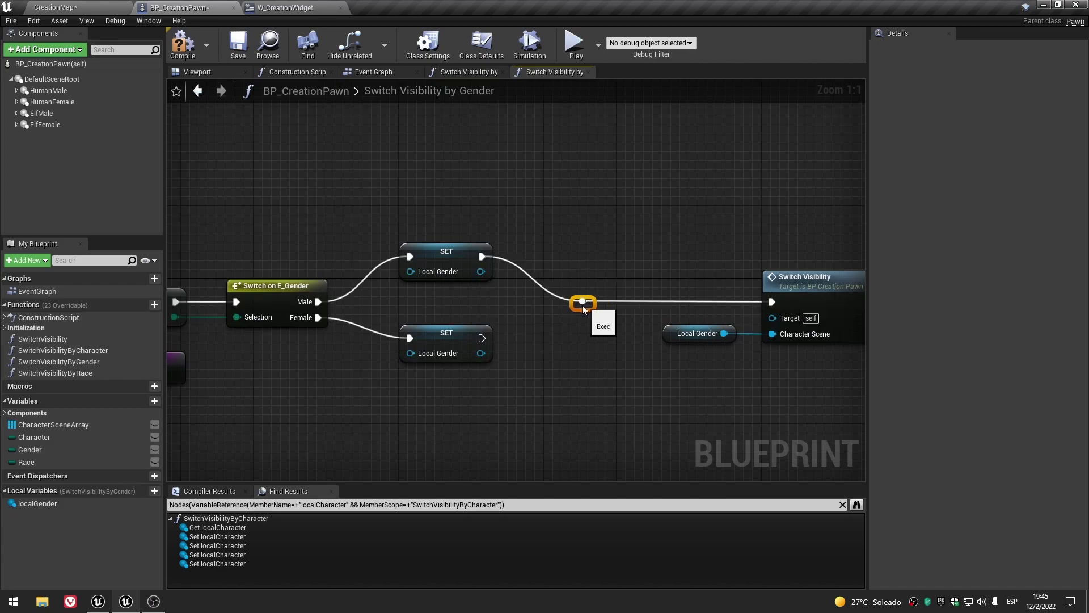
drag(481, 338, 555, 301)
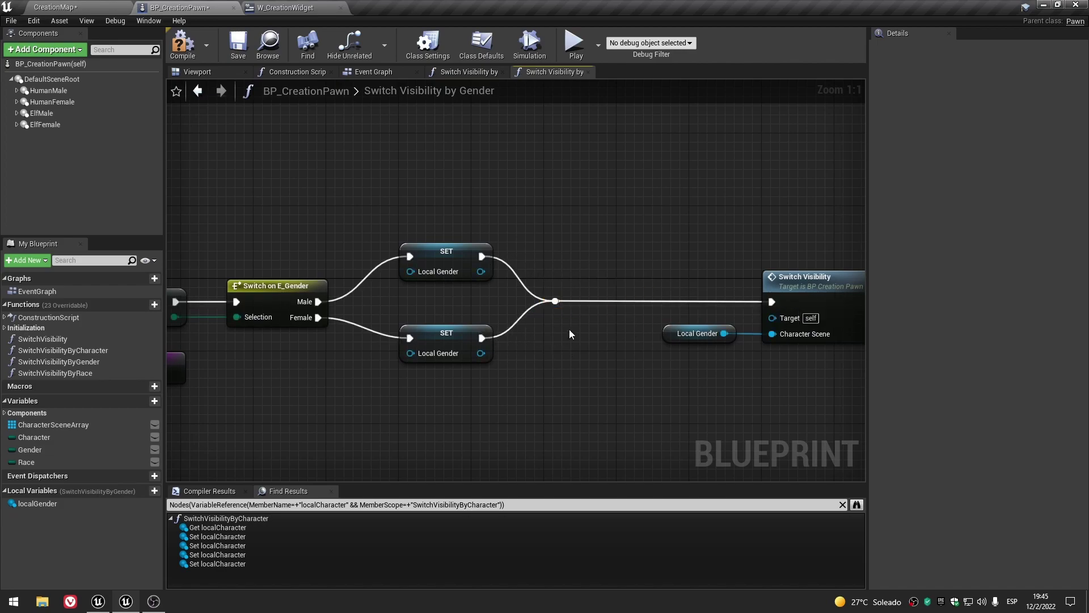
click(471, 73)
scroll(546, 151, up, 1)
Step: Compare against the Switch Visibility by Character graph, then return to the gender graph
right_drag(388, 175, 697, 203)
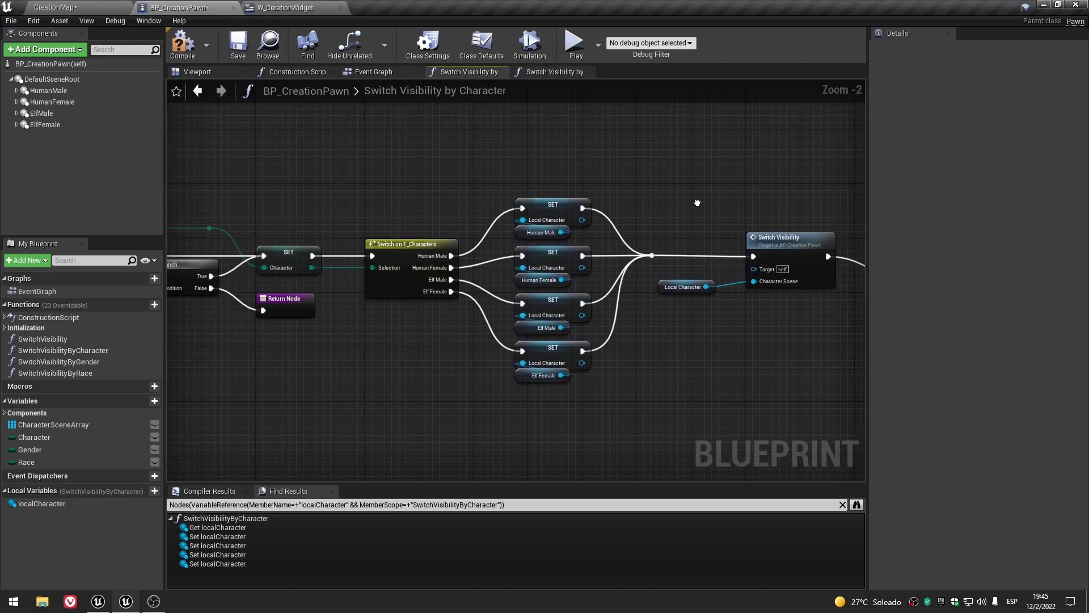
right_drag(540, 173, 472, 167)
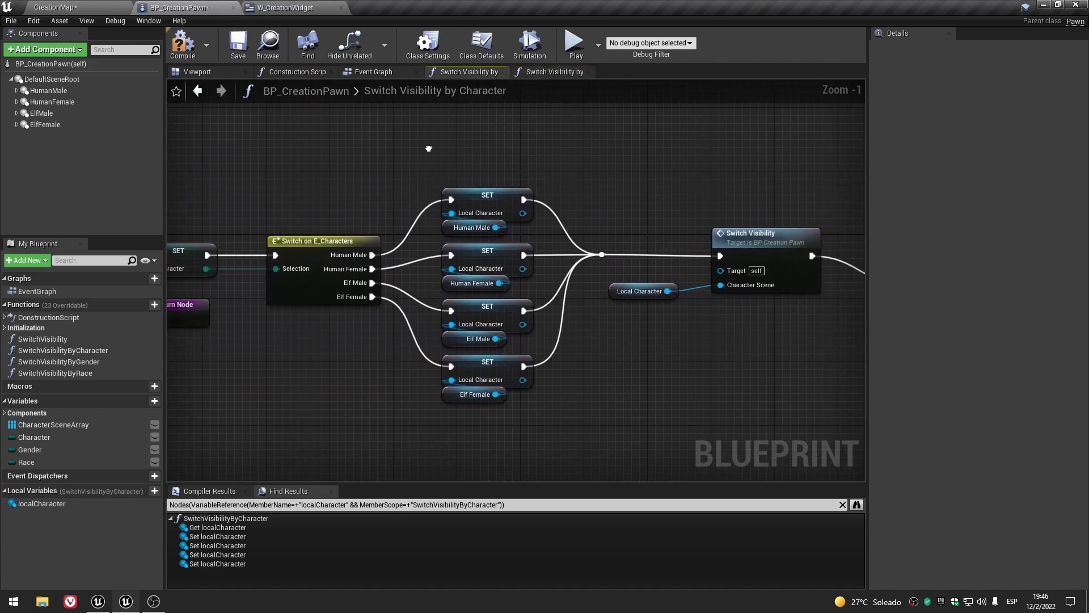
click(536, 72)
right_drag(390, 194, 405, 190)
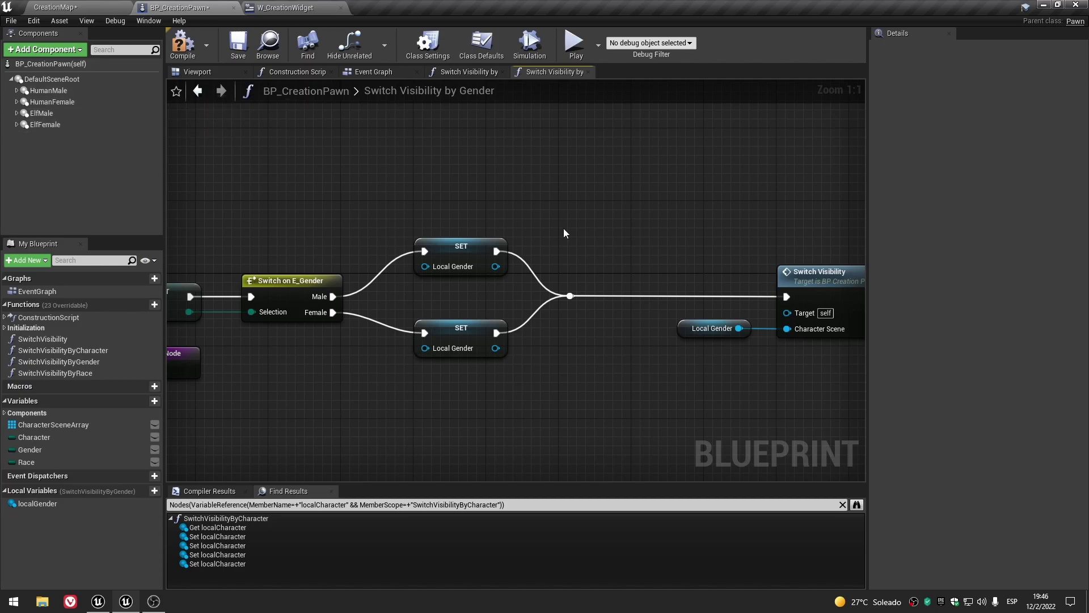
scroll(557, 223, down, 2)
scroll(557, 223, up, 2)
scroll(557, 222, down, 2)
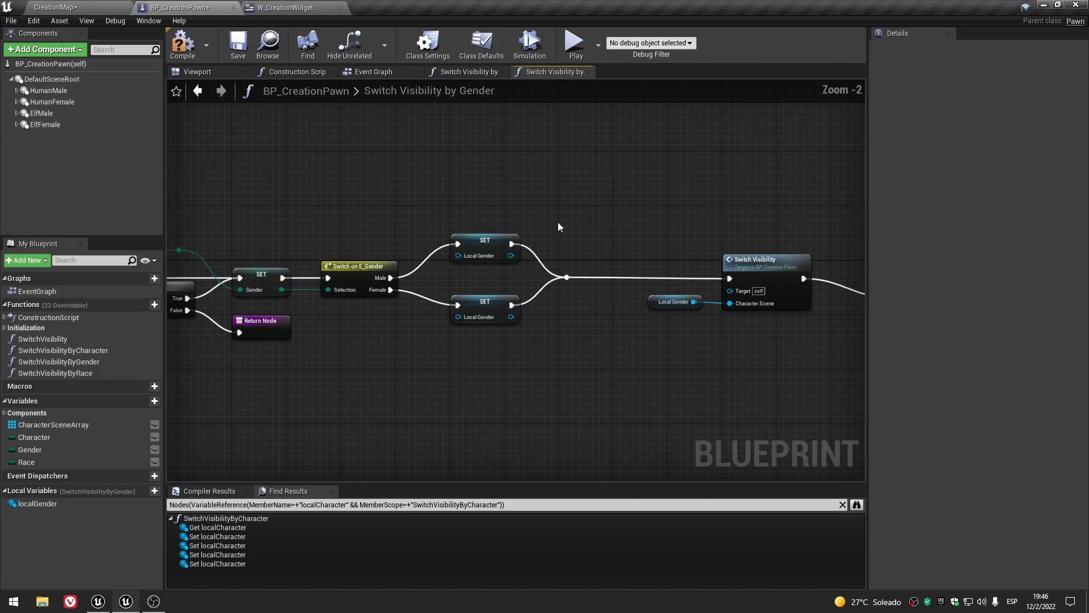
Step: Move both SET Local Gender nodes and their reroute point further right
right_drag(557, 223, 384, 219)
drag(306, 202, 421, 352)
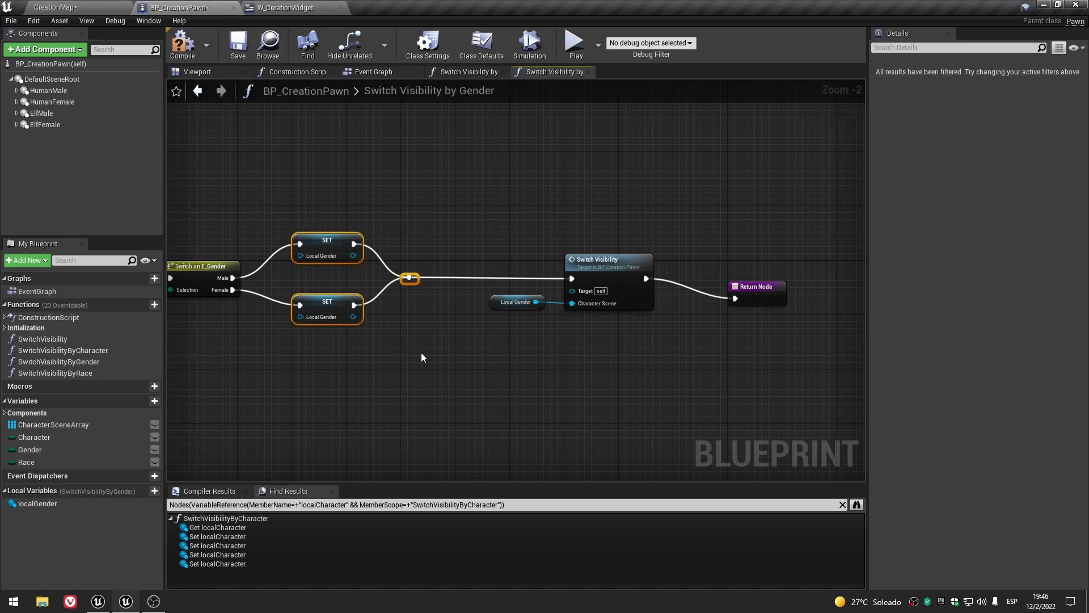
key(Right)
key(Right)
key(Right)
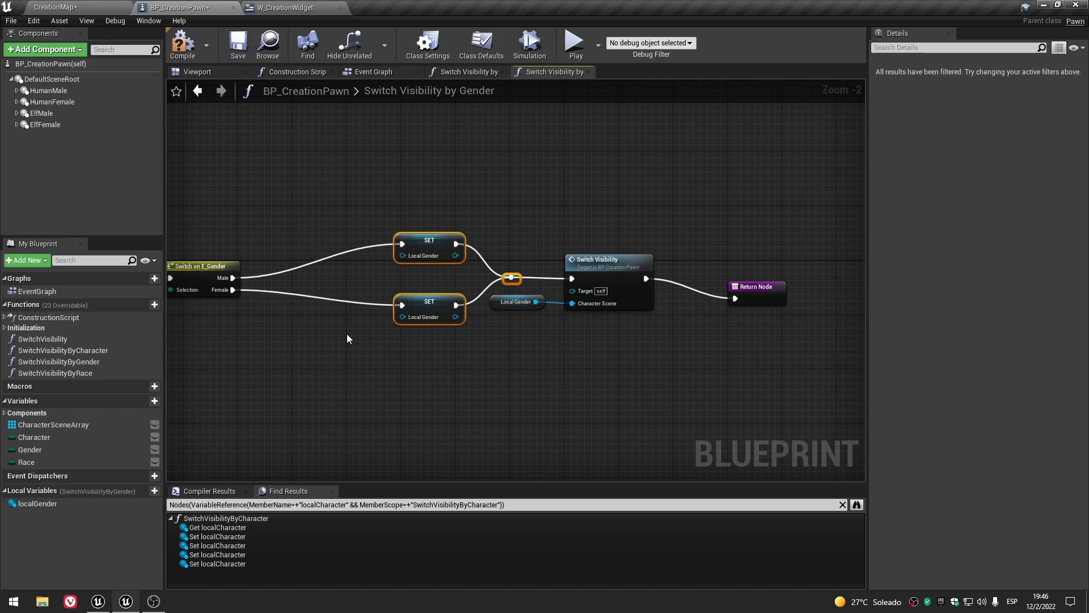
click(346, 334)
right_drag(346, 334, 453, 313)
right_drag(366, 331, 518, 312)
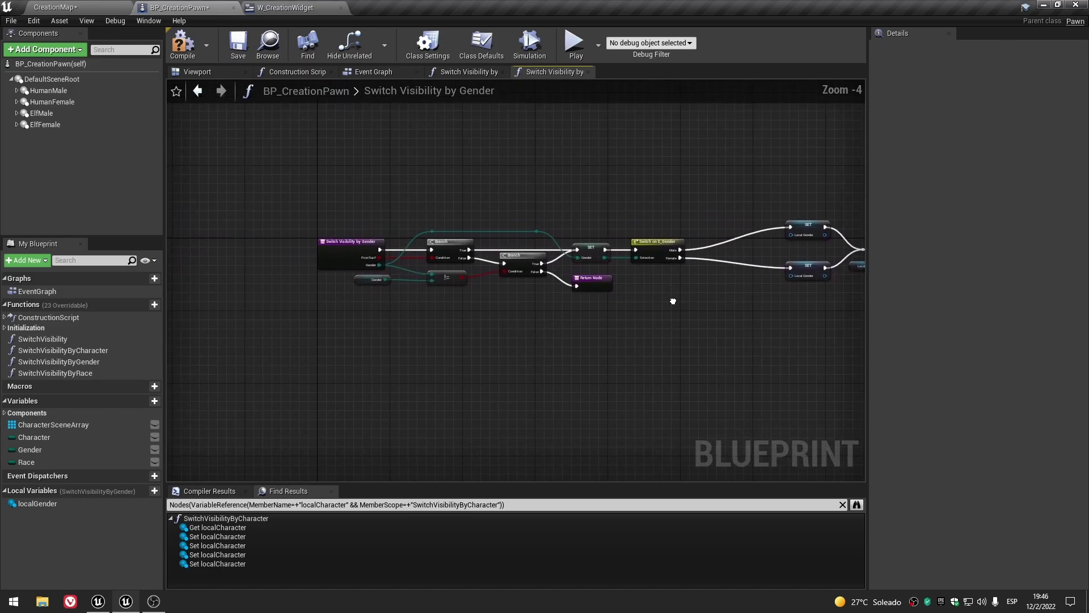
click(285, 8)
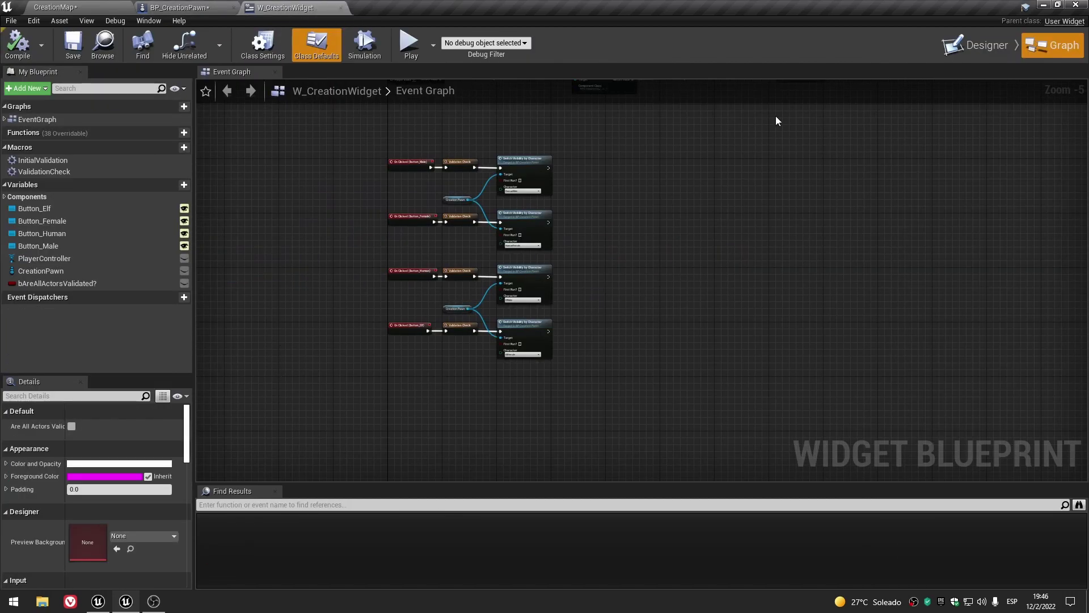
Step: In the W_CreationWidget Designer, inspect the Hu and F buttons and the Canvas Panel
click(987, 46)
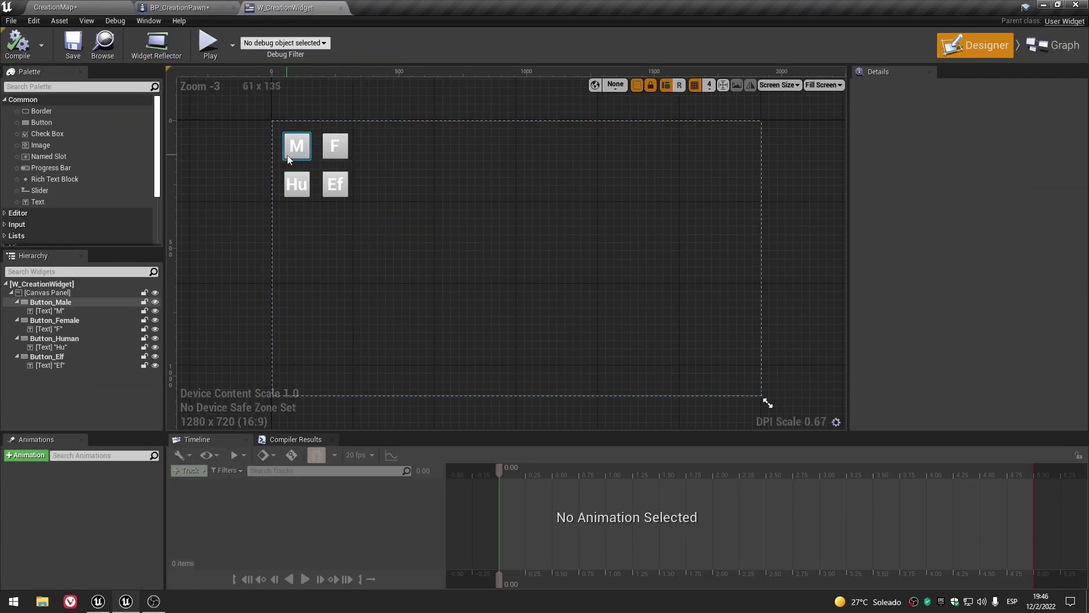
click(288, 172)
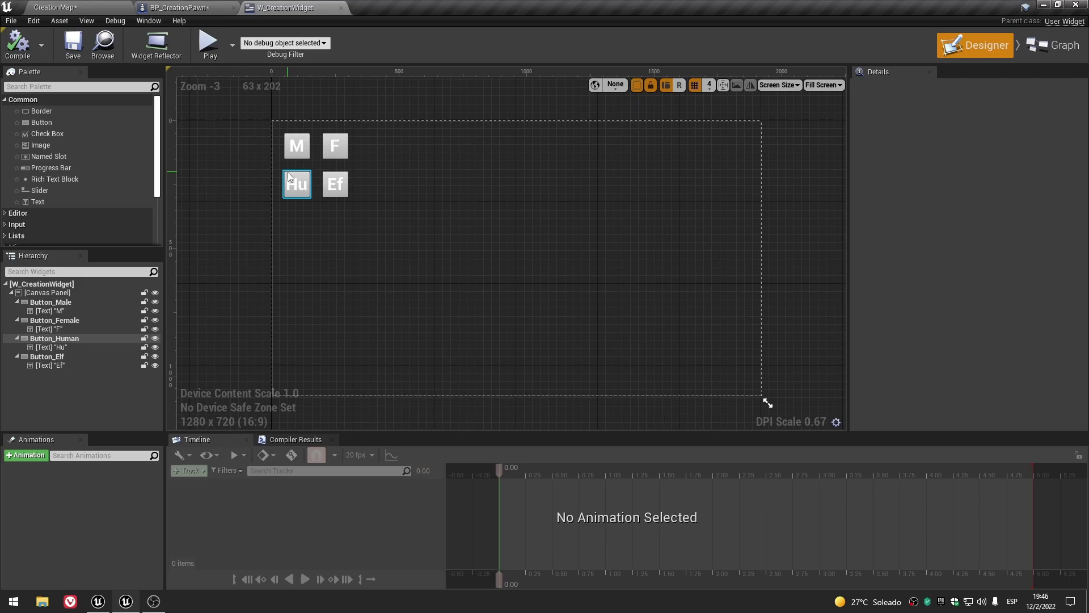
click(512, 181)
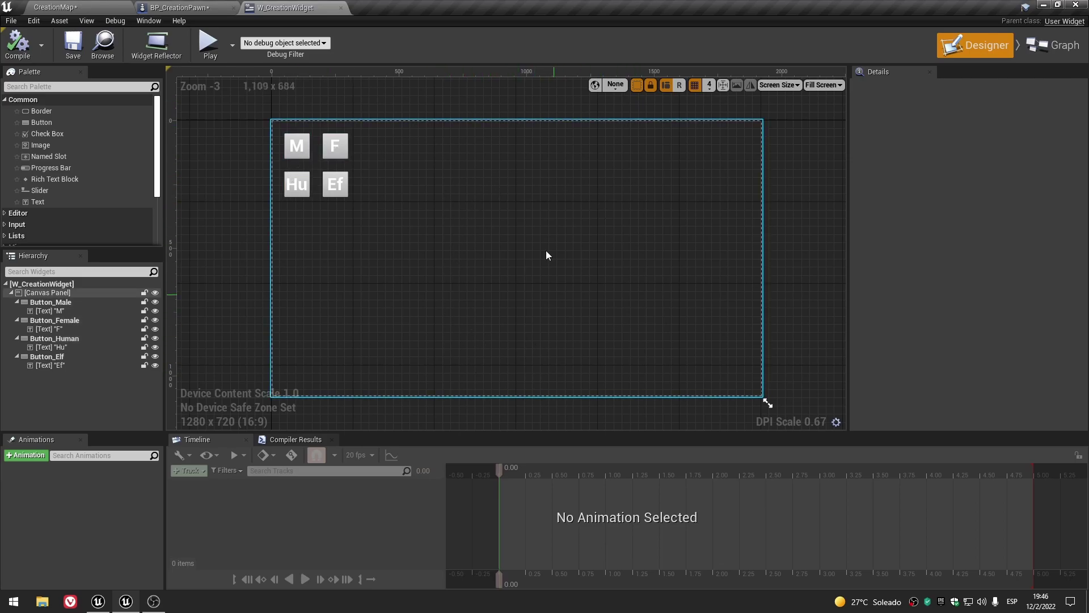
click(340, 149)
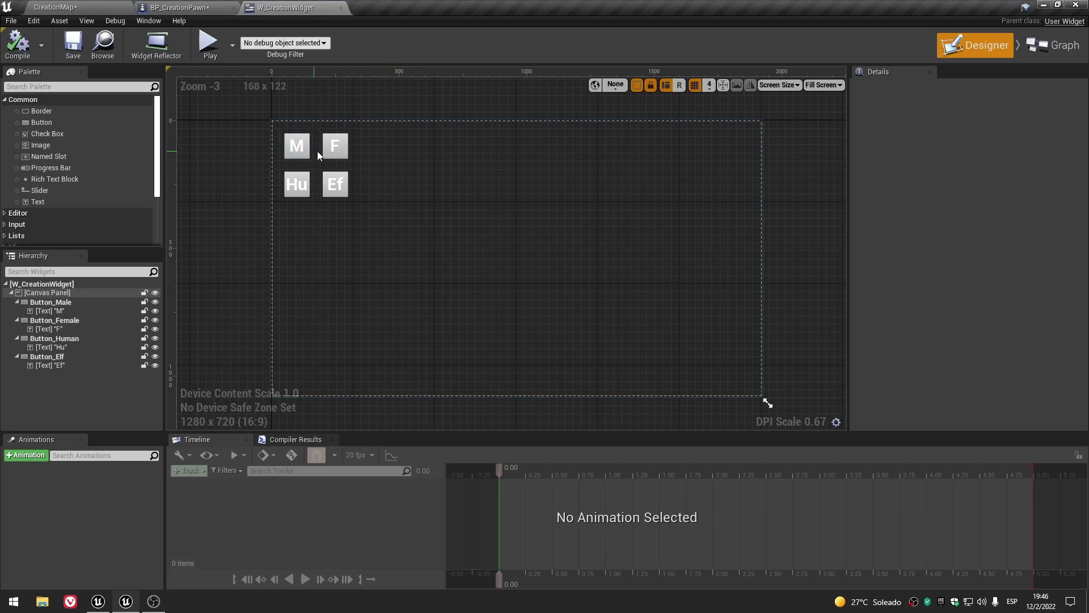
click(482, 209)
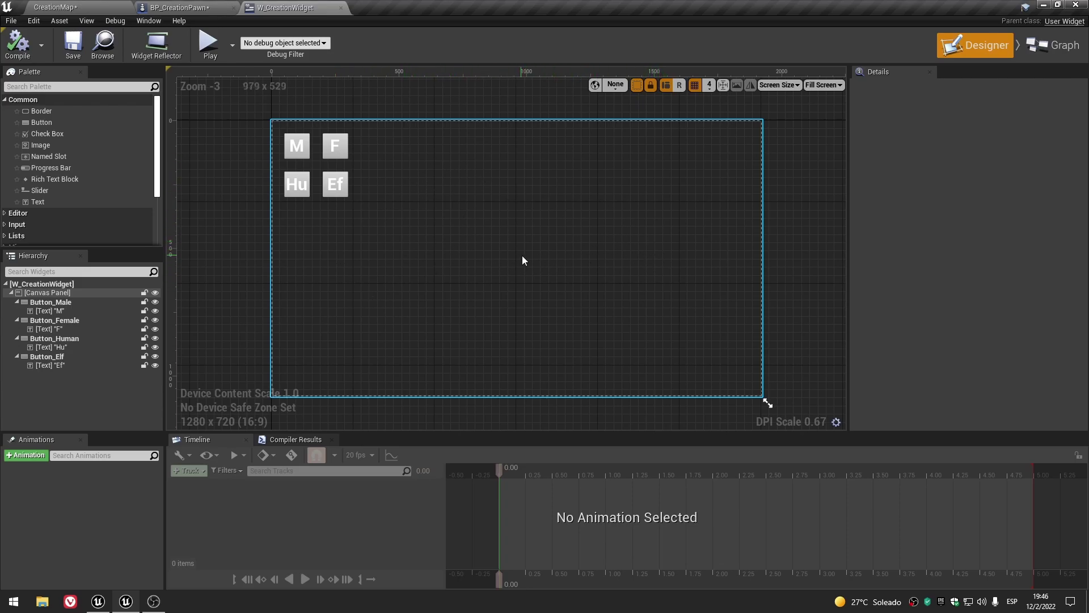
click(268, 146)
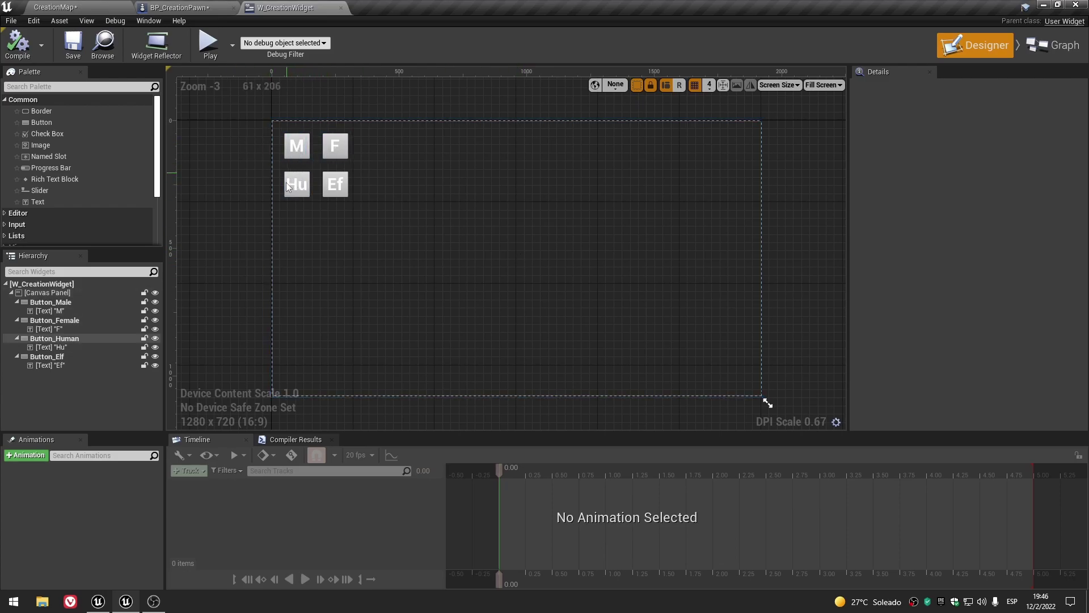
Step: Back in BP_CreationPawn, add a Race getter near the gender switch nodes
click(180, 7)
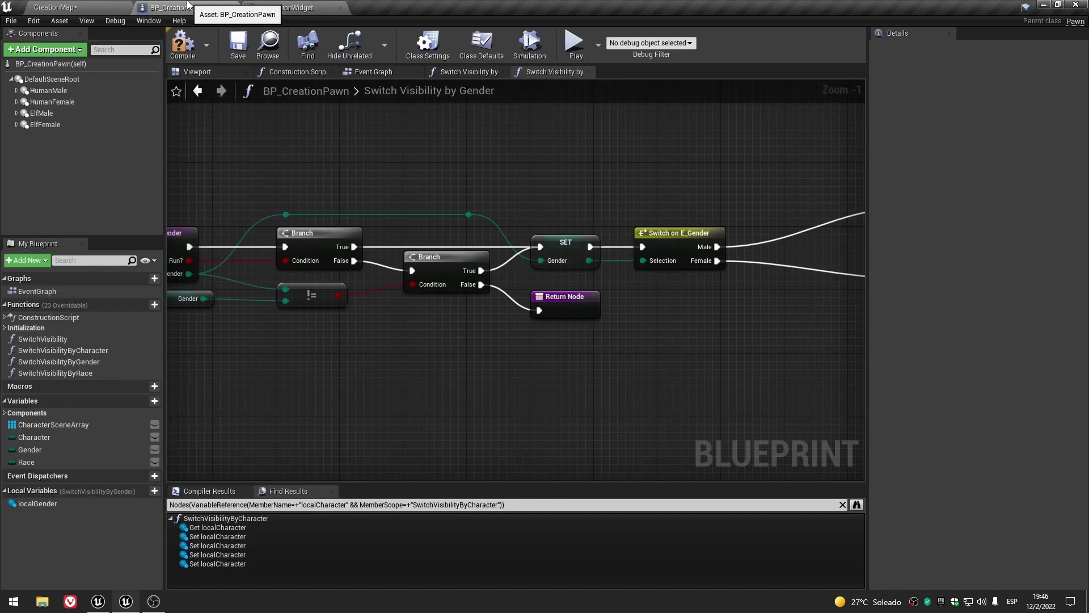
right_drag(728, 352, 426, 353)
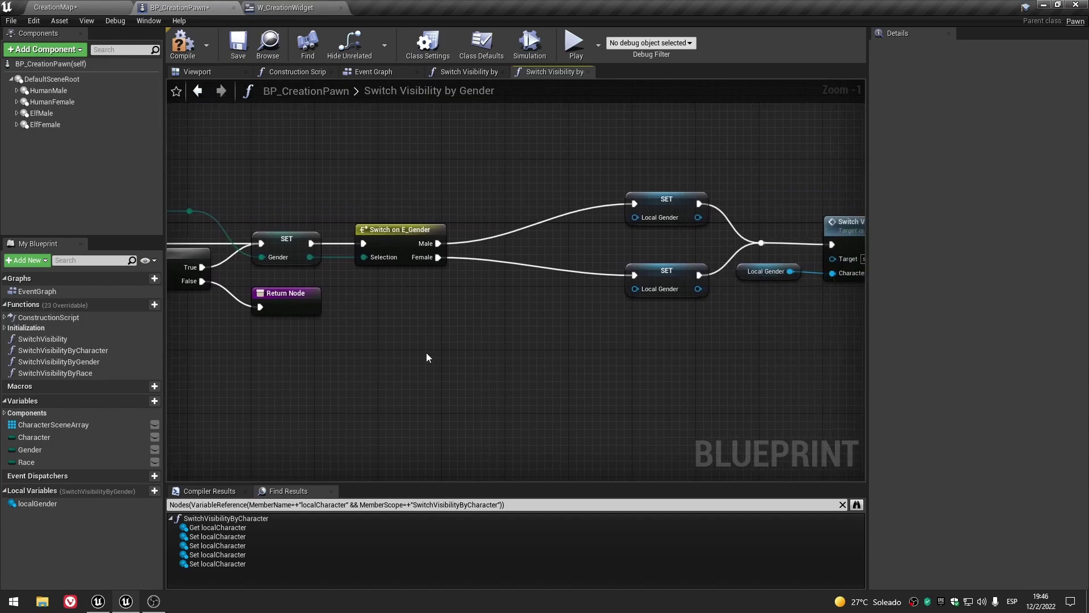
drag(34, 462, 440, 344)
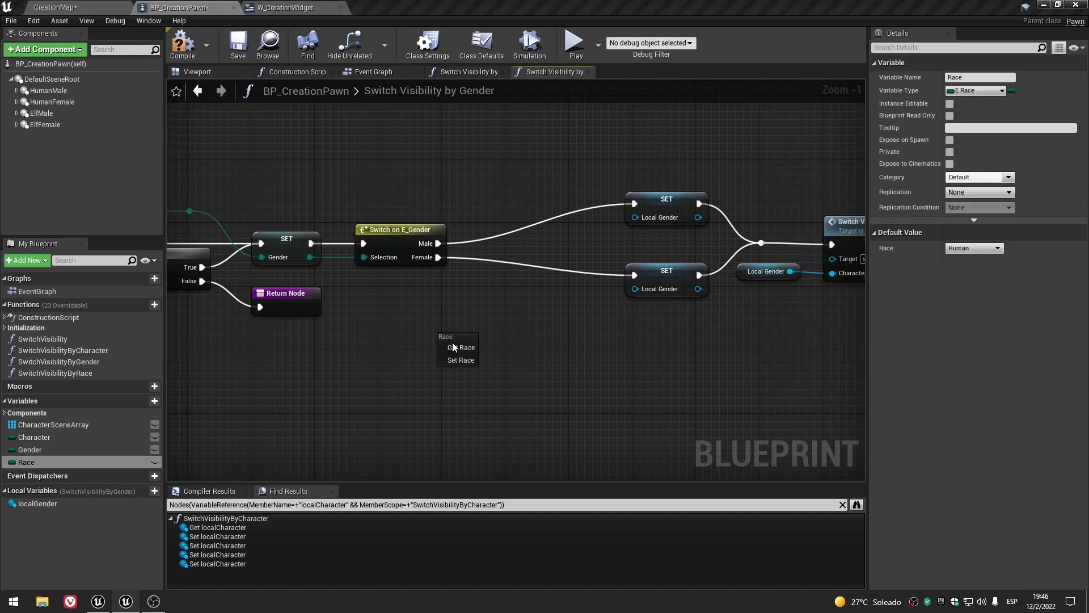
click(458, 348)
right_drag(458, 348, 801, 346)
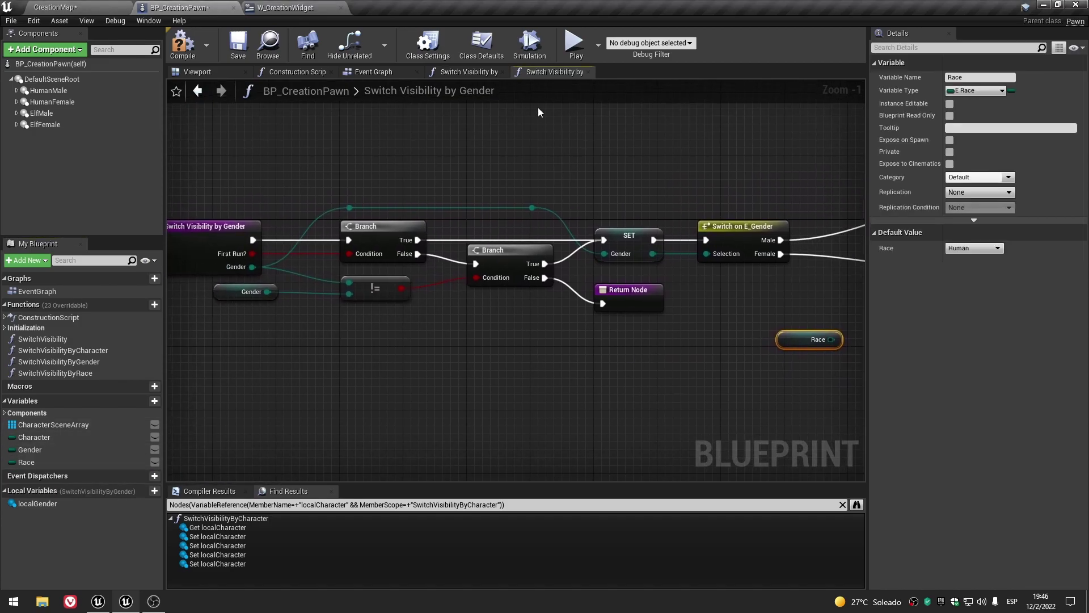
Step: Inspect the SwitchVisibilityByRace function and its Race SET node for reference
click(484, 76)
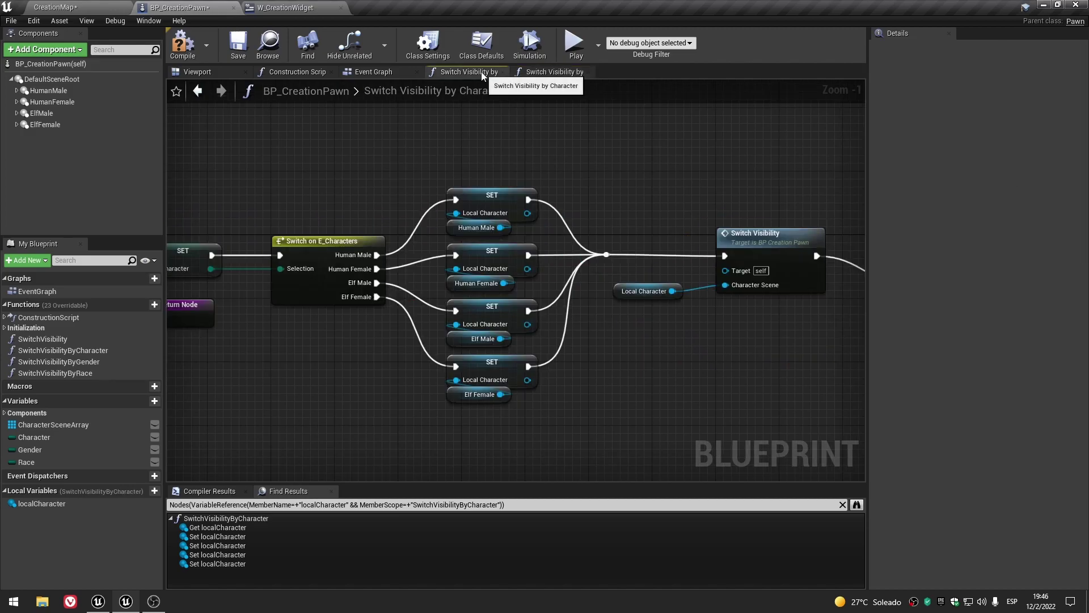
double_click(79, 373)
right_drag(182, 373, 267, 407)
scroll(267, 408, down, 2)
right_drag(465, 272, 636, 273)
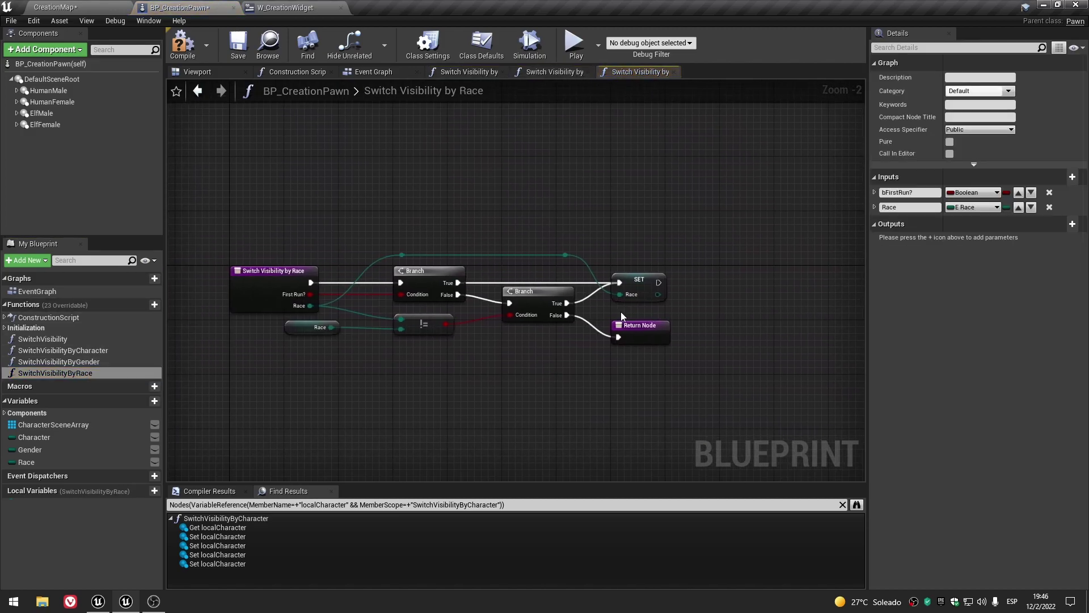
click(638, 271)
Step: In the Switch Visibility by Gender graph, place the Race getter below the Switch on E_Gender node
click(534, 71)
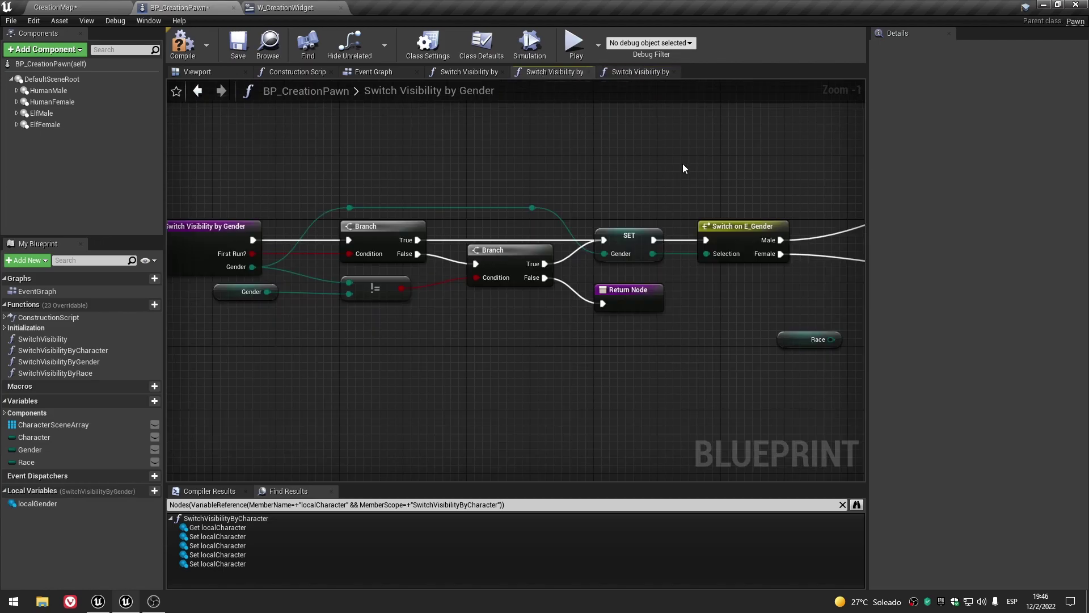
right_drag(683, 163, 308, 193)
scroll(308, 193, up, 2)
drag(397, 332, 354, 336)
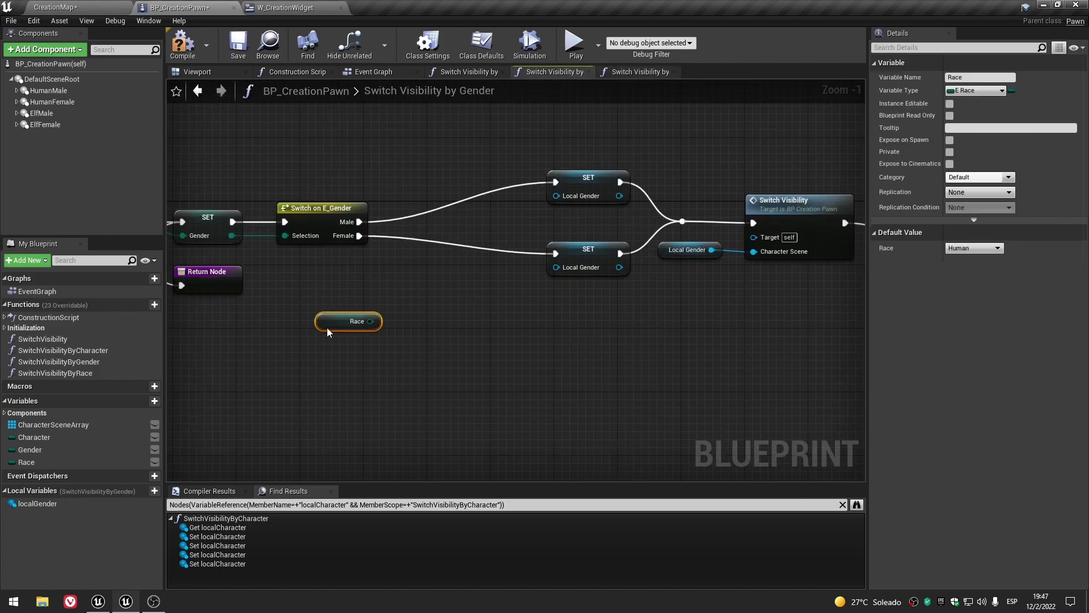
scroll(424, 311, down, 1)
mouse_move(424, 310)
right_down()
mouse_move(473, 312)
mouse_move(477, 339)
right_up()
scroll(472, 312, up, 1)
click(485, 298)
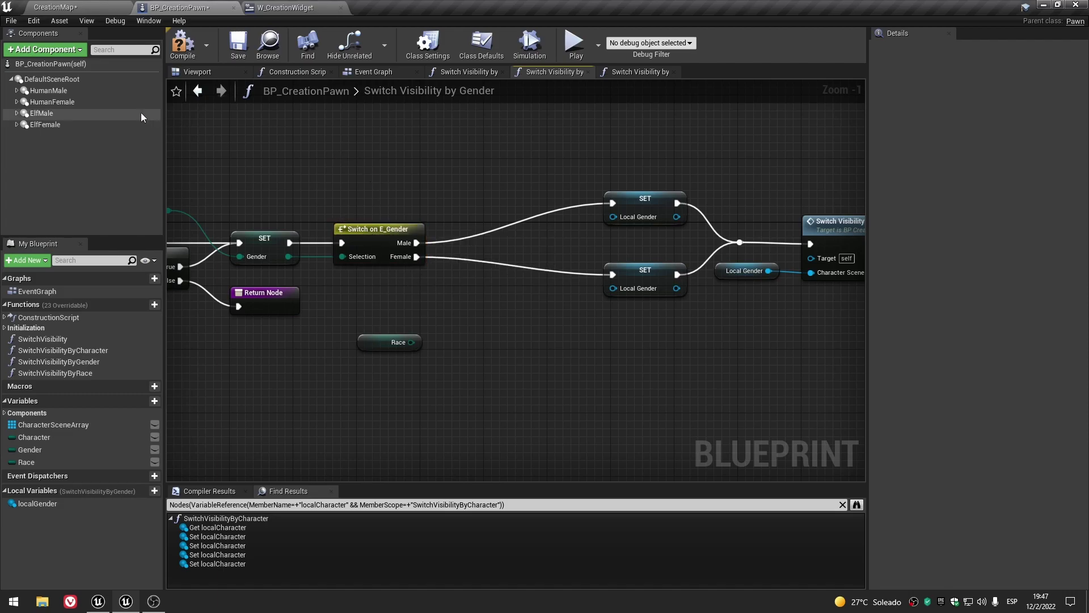
Step: Drag Human Male and Elf Male component getters from the Components panel into the graph
click(45, 90)
drag(51, 91, 485, 348)
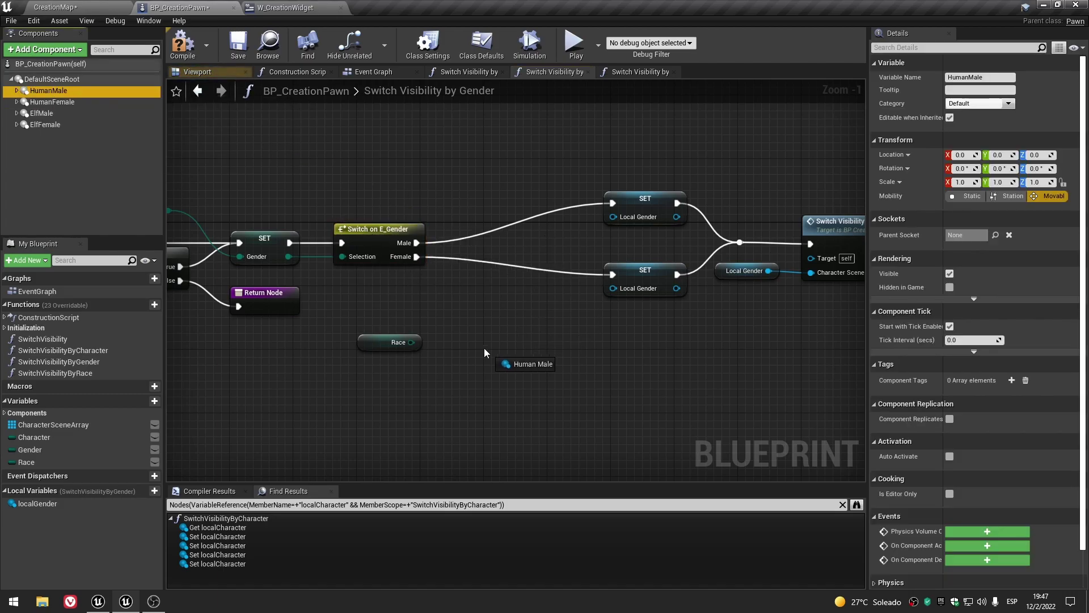
click(484, 348)
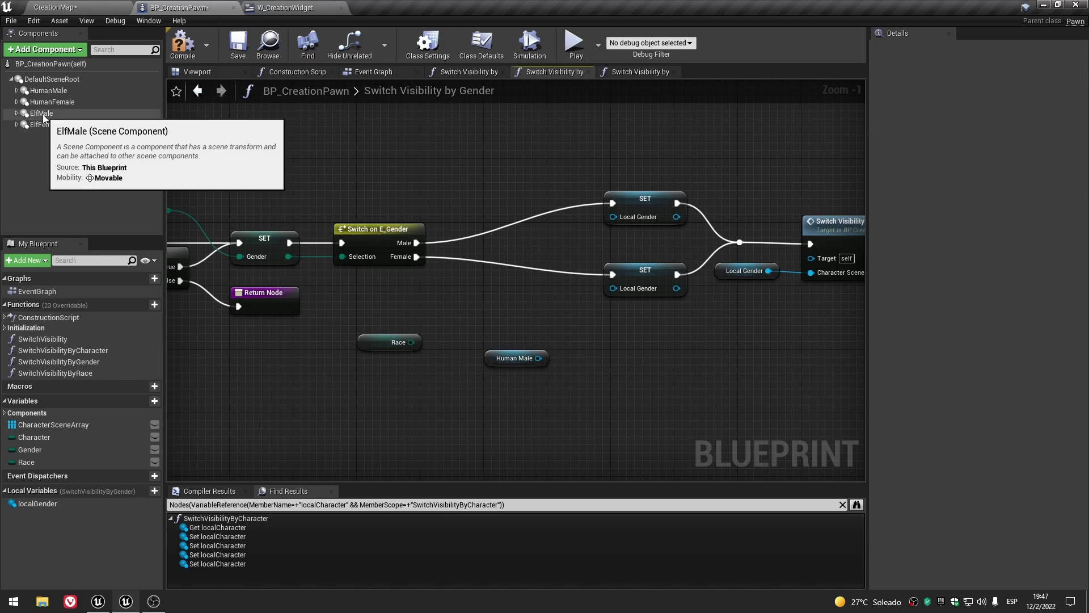
drag(43, 114, 482, 402)
click(448, 376)
Step: Stack Elf Male under Human Male above the gender switch, with Race beside the Return Node
scroll(400, 355, up, 1)
drag(399, 343, 471, 425)
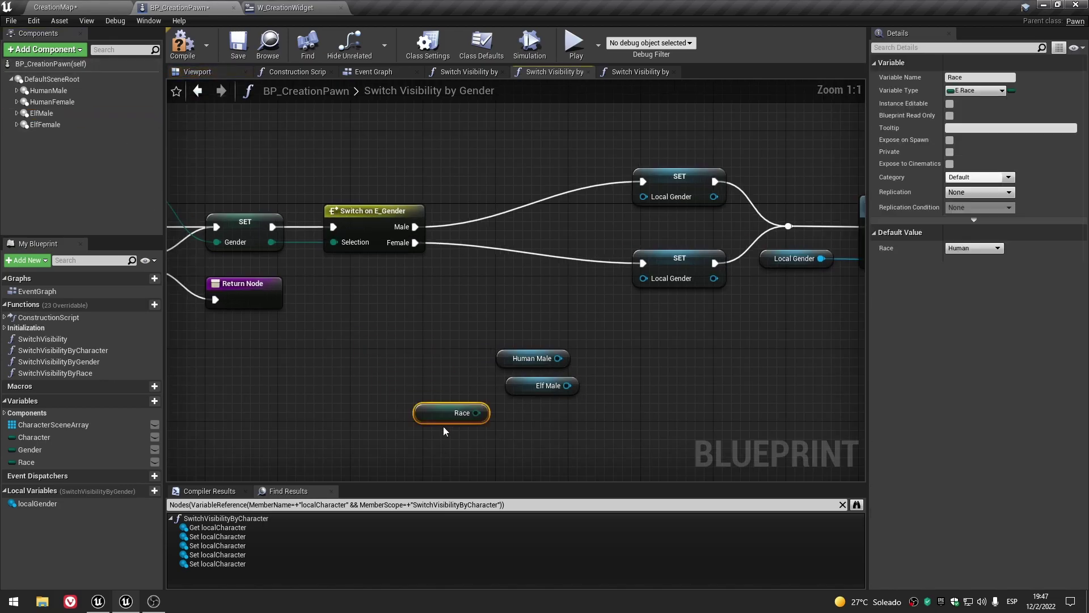
drag(539, 386, 517, 386)
click(527, 356)
mouse_move(476, 339)
mouse_down()
mouse_move(513, 389)
mouse_move(517, 166)
mouse_up()
click(468, 348)
drag(460, 423, 388, 295)
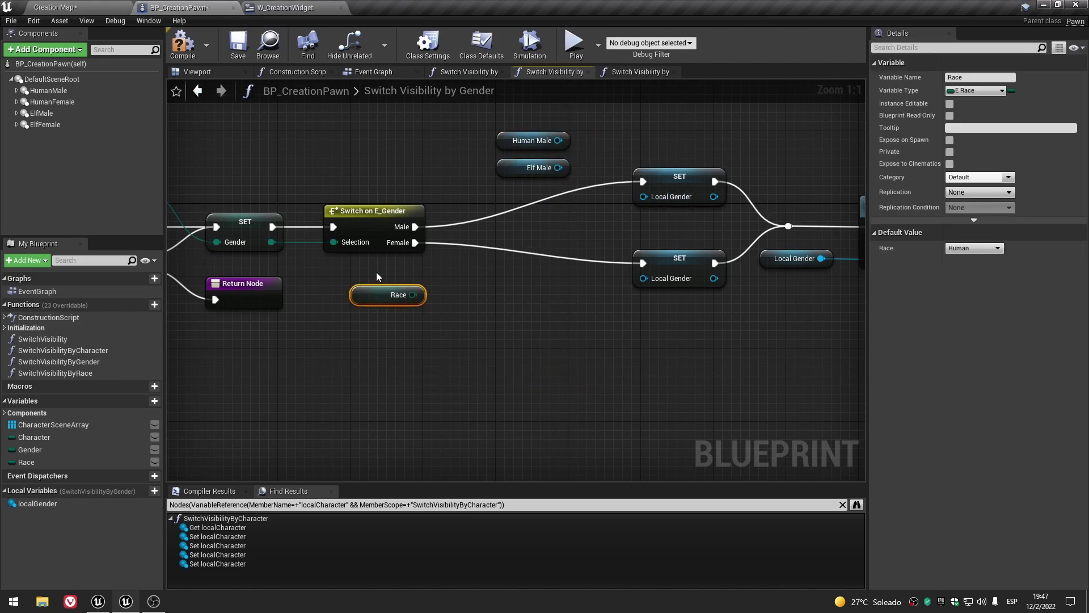
click(377, 273)
right_drag(376, 273, 339, 350)
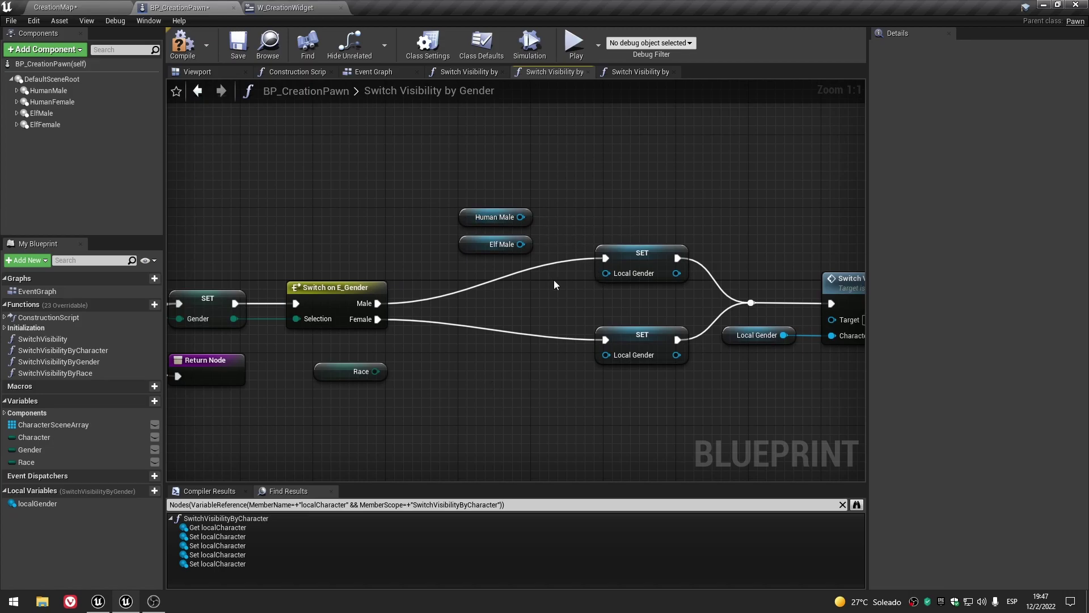
click(356, 374)
click(454, 421)
Step: Add a Select node by searching 'select' in the graph's action list
right_click(444, 392)
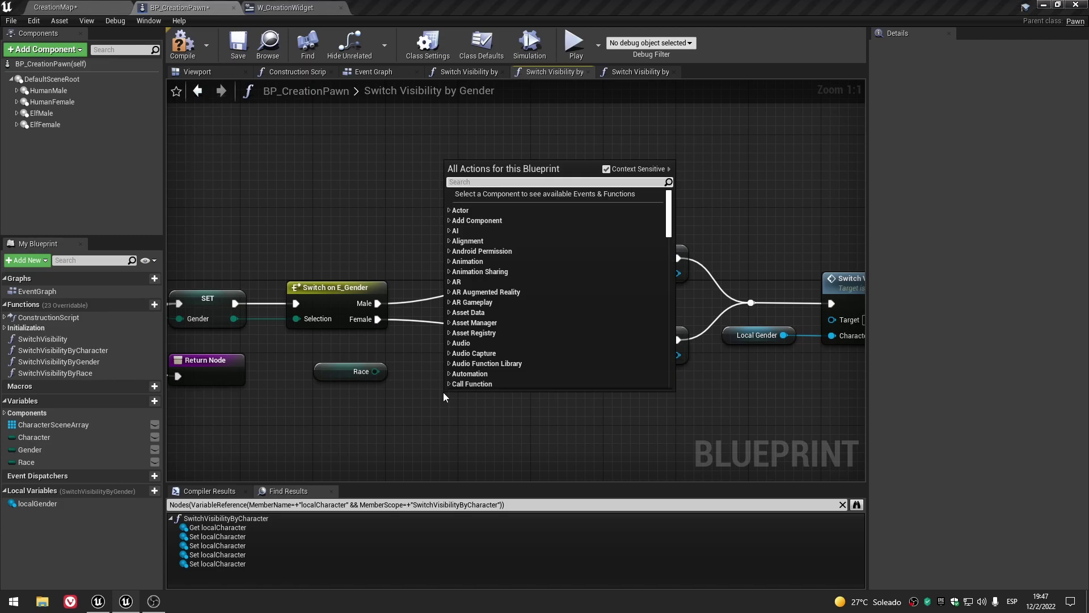
text(select)
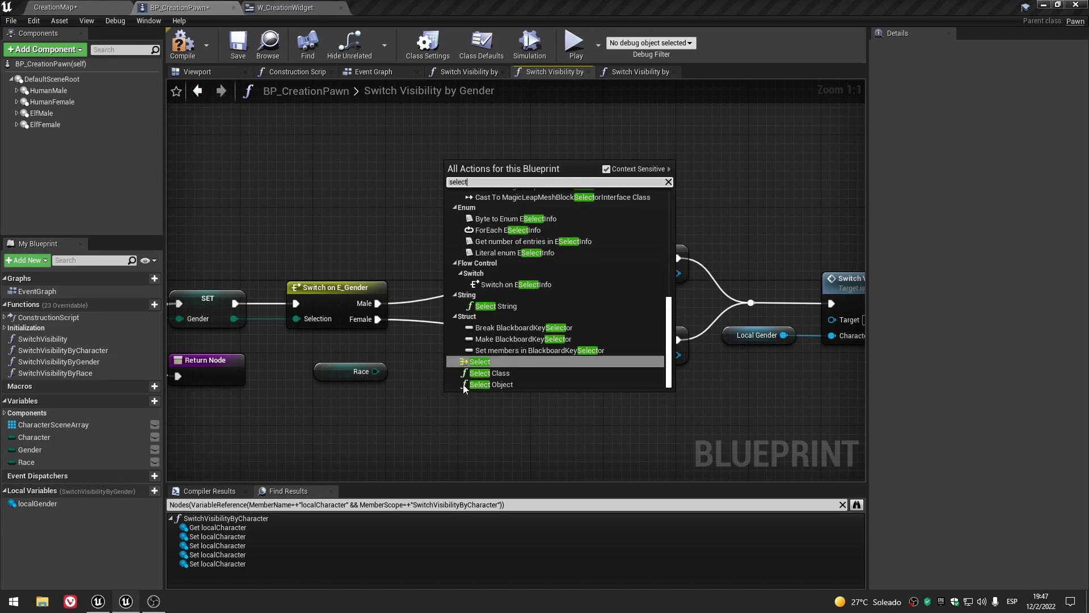
click(487, 362)
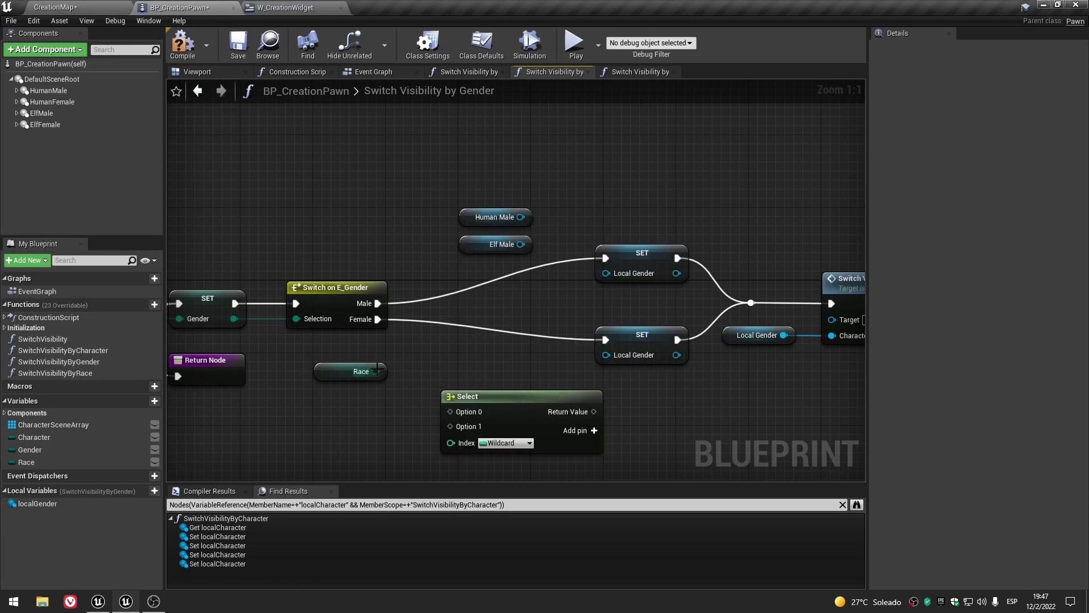
Step: Wire Race into the Select node's Index and spread the two SET Local Gender nodes apart
drag(375, 371, 451, 441)
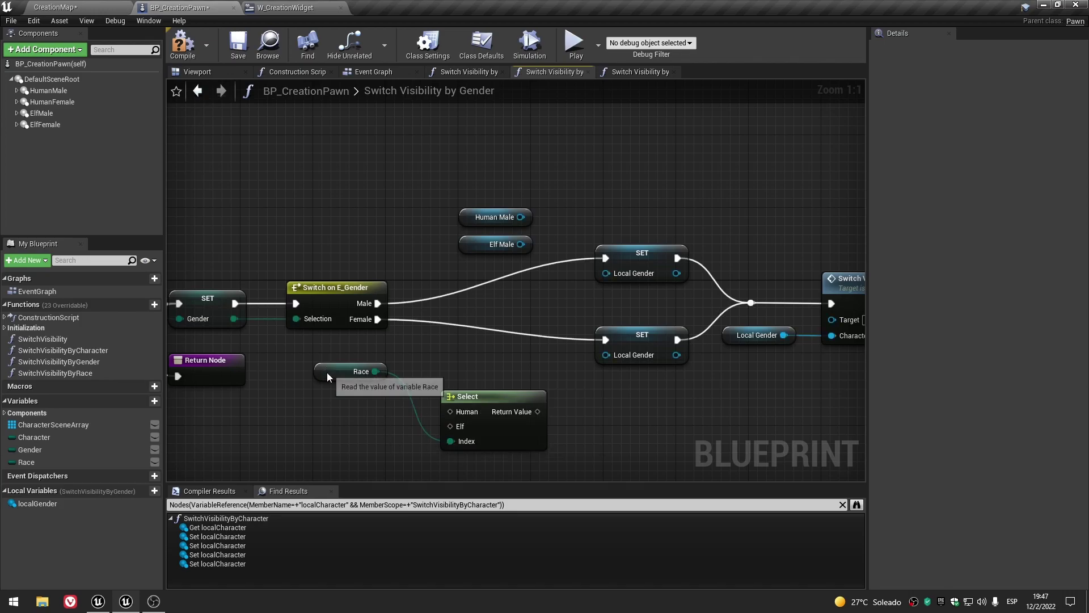
drag(328, 371, 365, 444)
right_drag(517, 401, 440, 411)
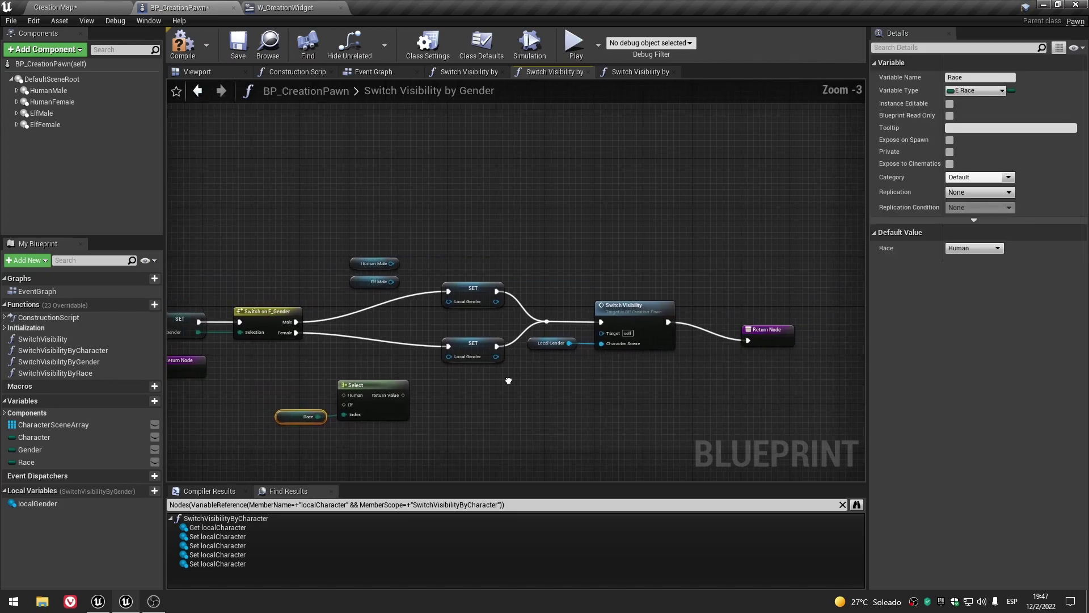
drag(565, 274, 502, 237)
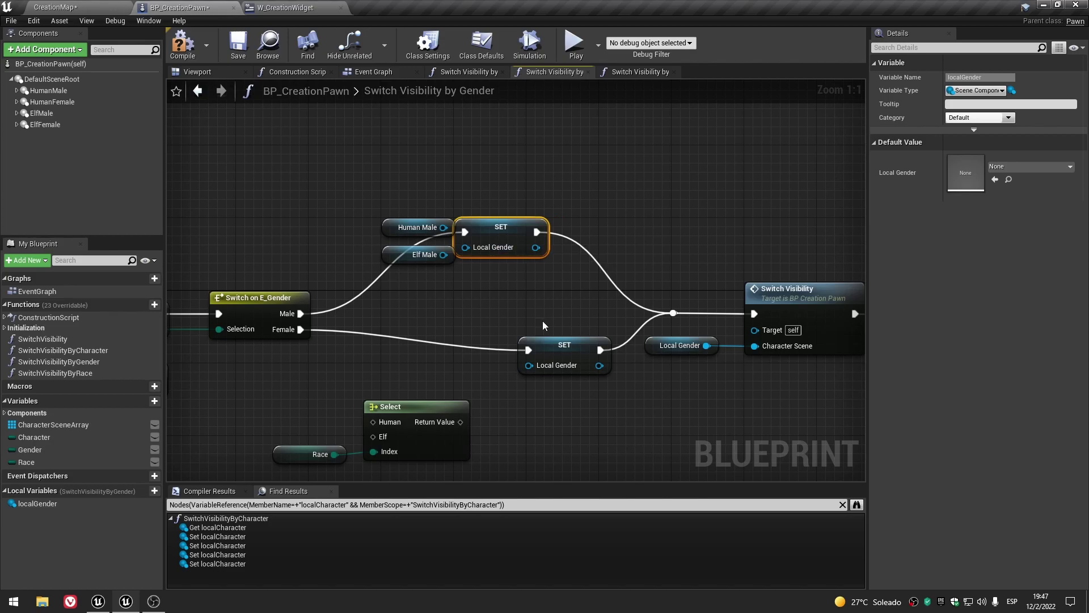
drag(567, 344, 491, 358)
Step: Rearrange the Select, Race and Human/Elf Male getters to make room beside the SET nodes
scroll(535, 273, down, 2)
drag(534, 272, 423, 340)
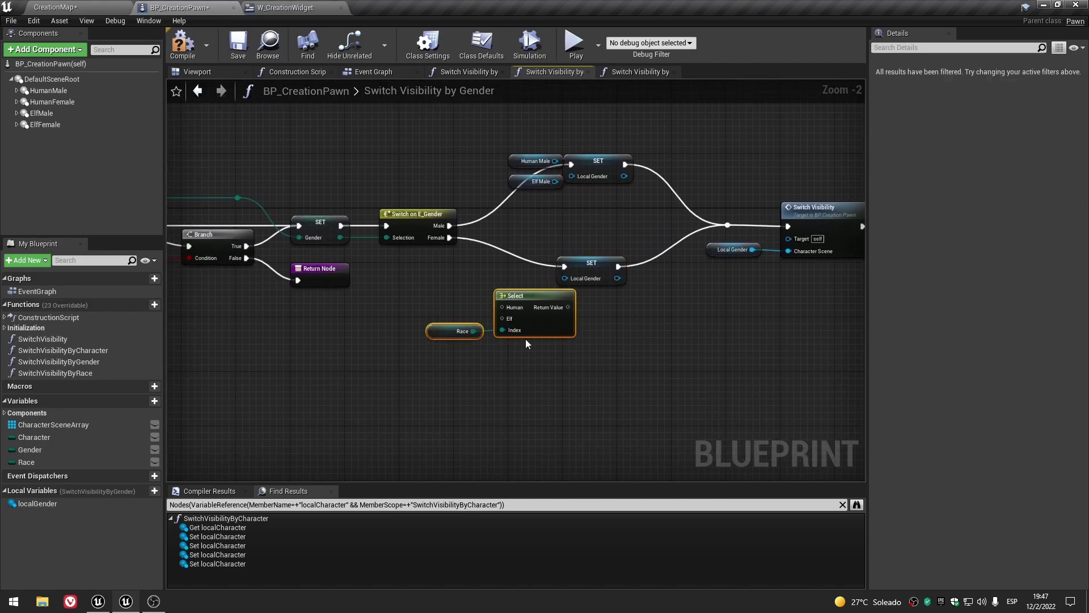
drag(533, 296, 377, 337)
drag(591, 263, 585, 358)
click(304, 339)
mouse_move(304, 339)
mouse_down()
mouse_move(421, 381)
mouse_move(573, 269)
mouse_up()
click(578, 213)
scroll(531, 272, up, 1)
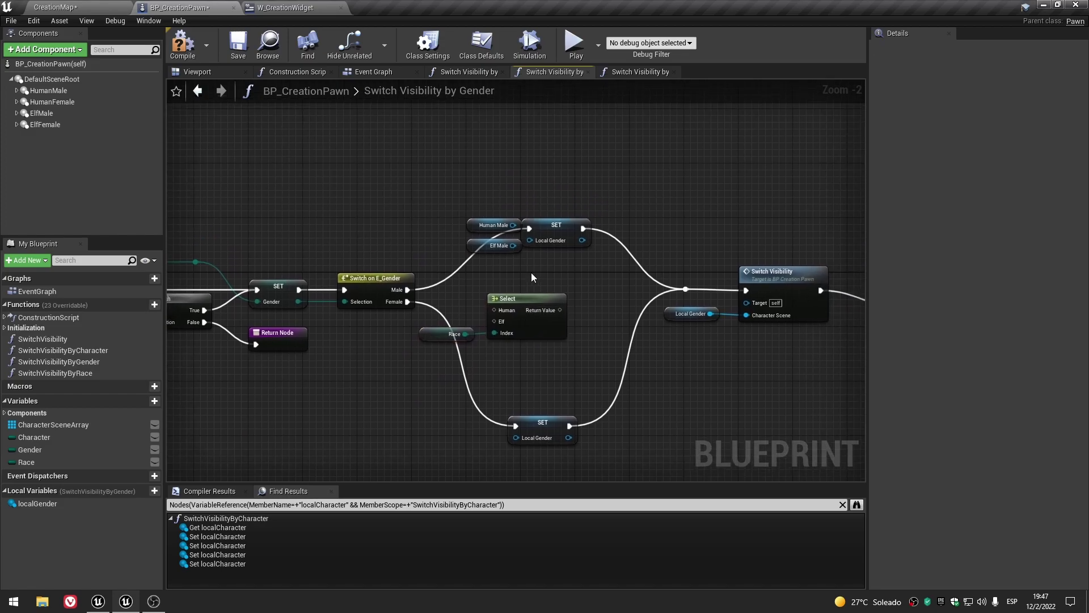
scroll(531, 272, up, 1)
mouse_move(414, 162)
mouse_down()
mouse_move(500, 230)
mouse_move(312, 205)
mouse_move(303, 215)
mouse_up()
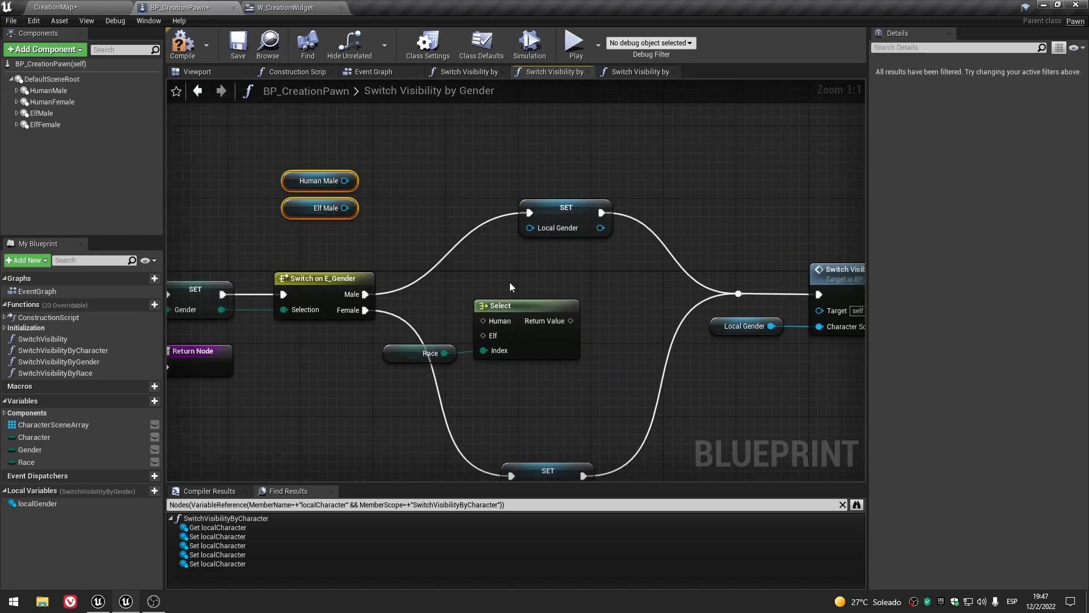
click(431, 250)
Step: Connect Select's Return Value to the upper SET Local Gender and reposition Race and the getters
drag(570, 321, 532, 230)
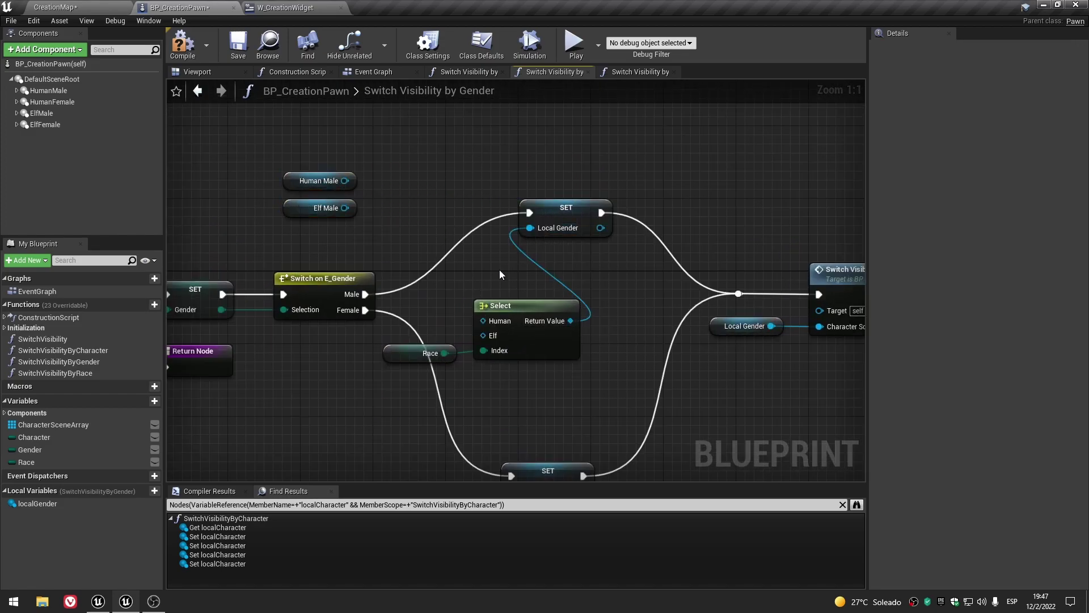
drag(468, 349, 494, 355)
drag(571, 336, 617, 273)
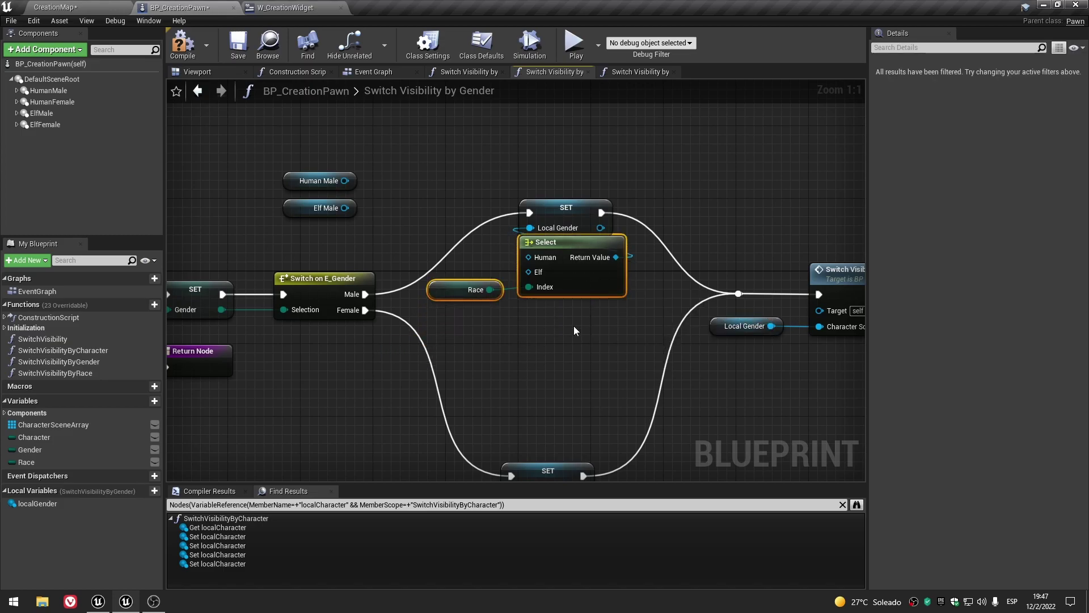
right_drag(574, 326, 658, 336)
drag(562, 301, 435, 346)
click(608, 341)
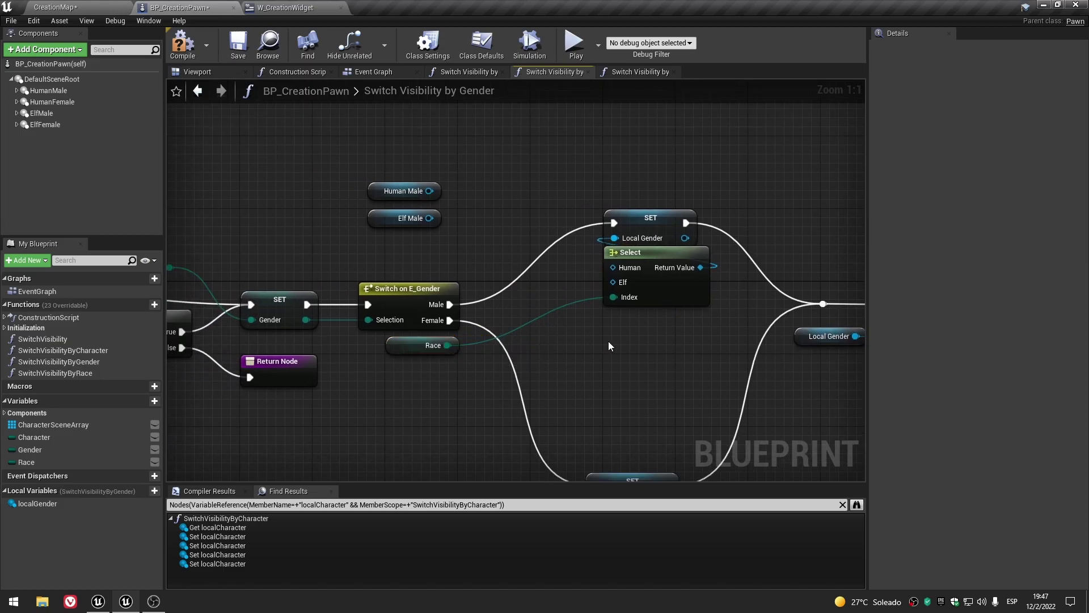
mouse_move(608, 342)
right_down()
mouse_move(565, 346)
mouse_move(530, 403)
right_up()
click(375, 350)
drag(285, 186, 349, 277)
click(452, 229)
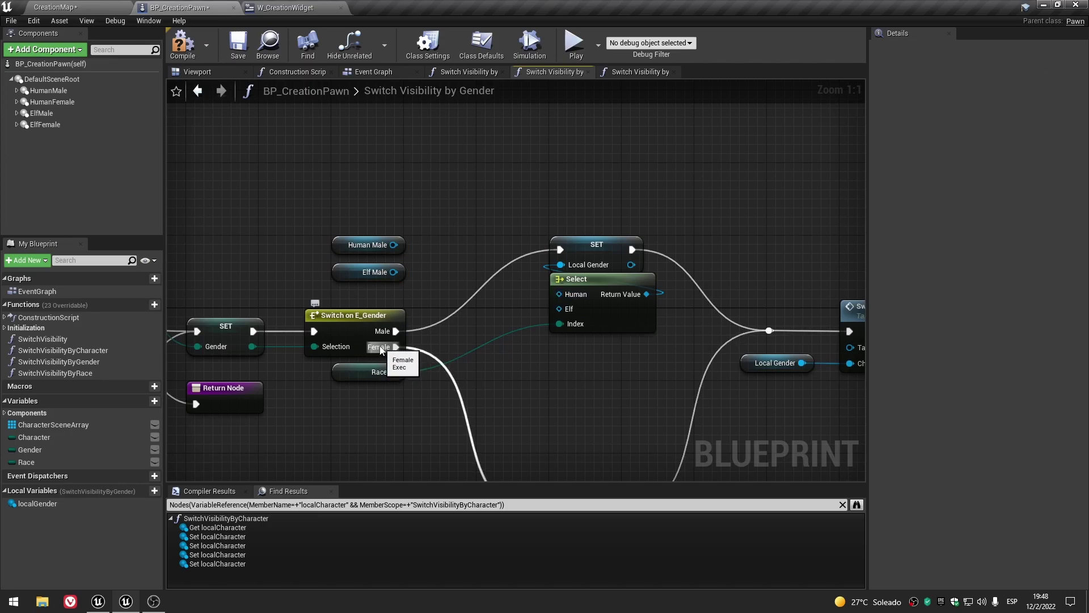
click(354, 335)
right_drag(237, 257, 380, 235)
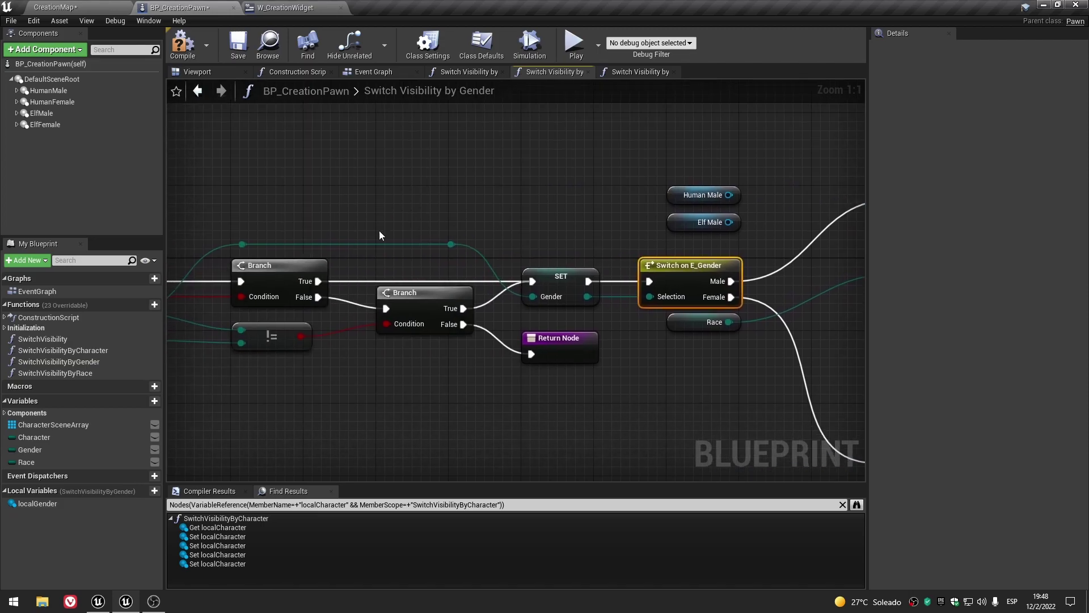
right_drag(622, 197, 275, 240)
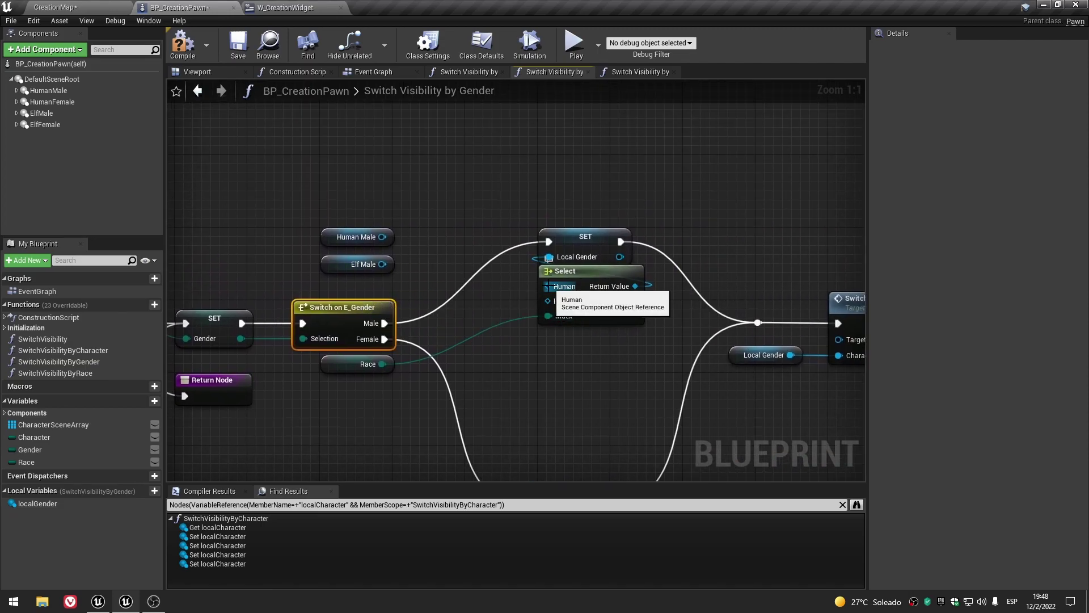
Step: Connect Human Male to Select's Human pin and Elf Male to its Elf pin
drag(382, 236, 548, 287)
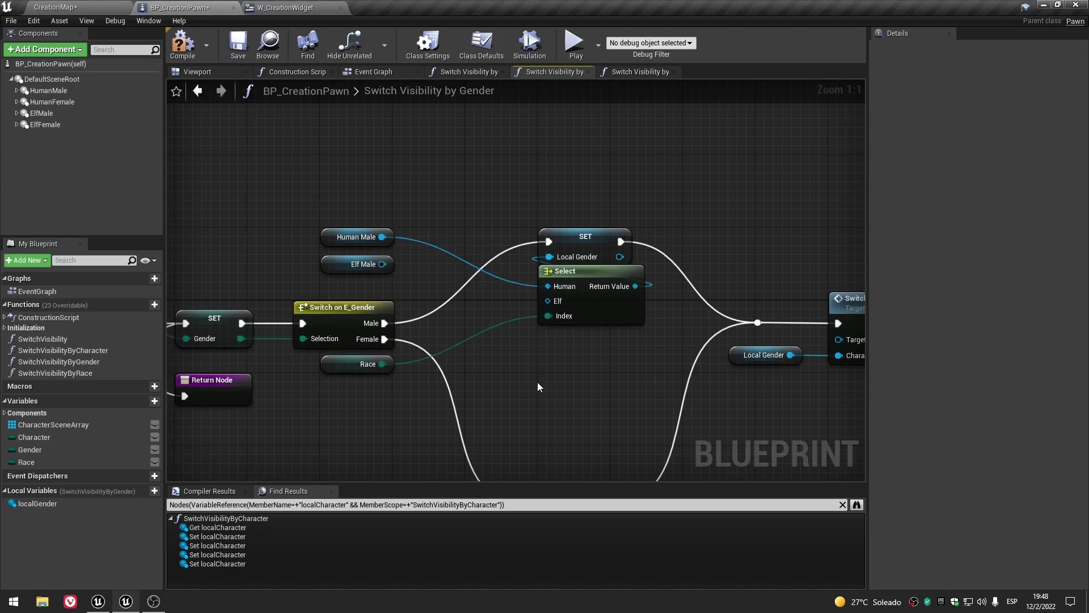
drag(383, 264, 548, 301)
click(363, 363)
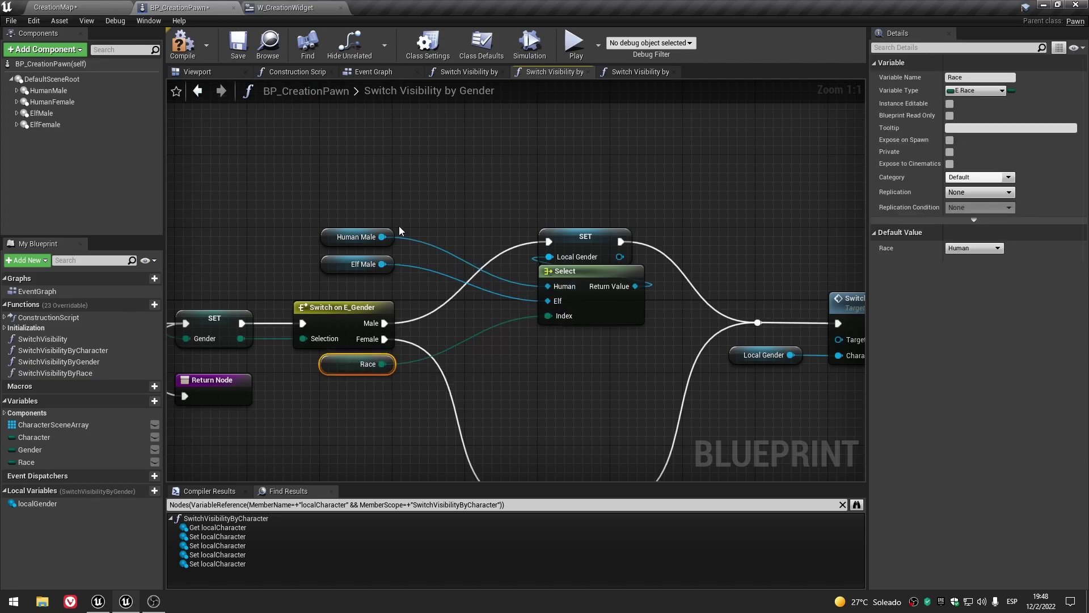
click(340, 236)
click(593, 311)
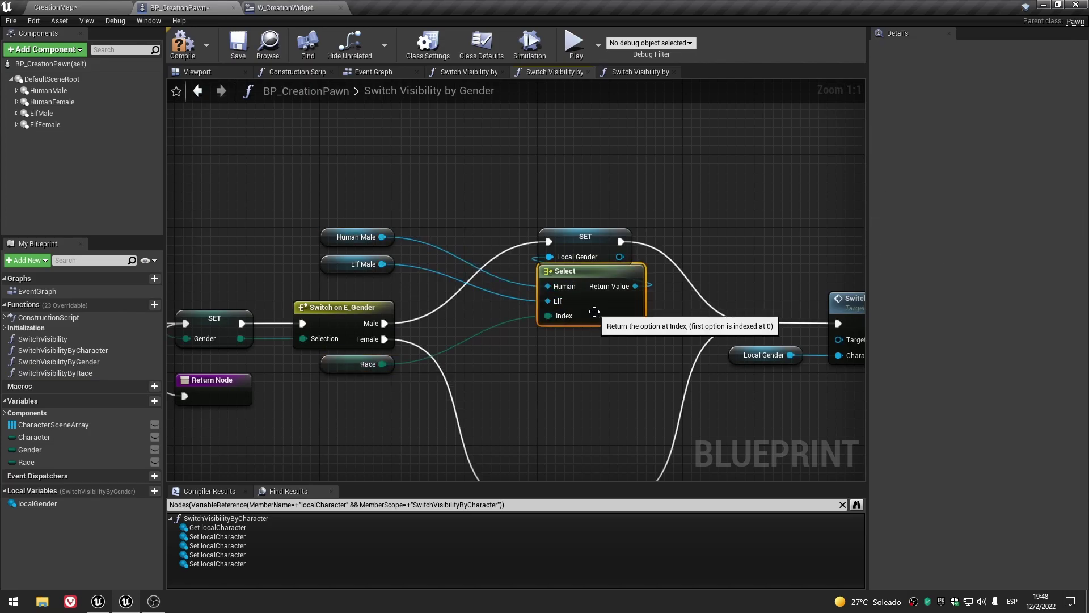
click(339, 263)
click(509, 359)
Step: Tidy the layout, shifting the upper SET and Select left and the lower SET up
right_drag(509, 359, 454, 316)
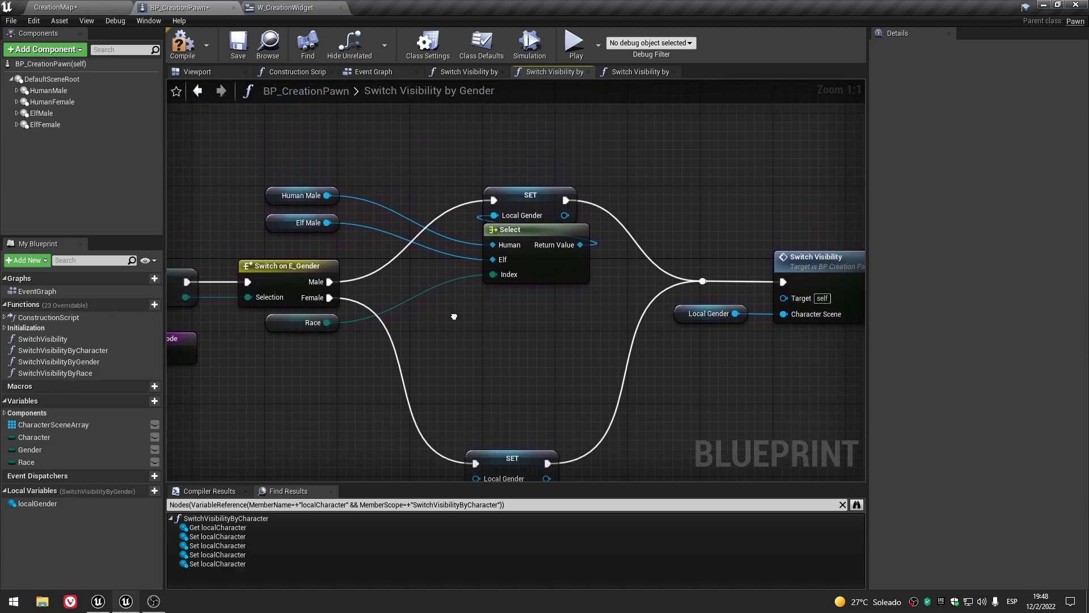
drag(454, 182, 593, 287)
drag(509, 269, 436, 269)
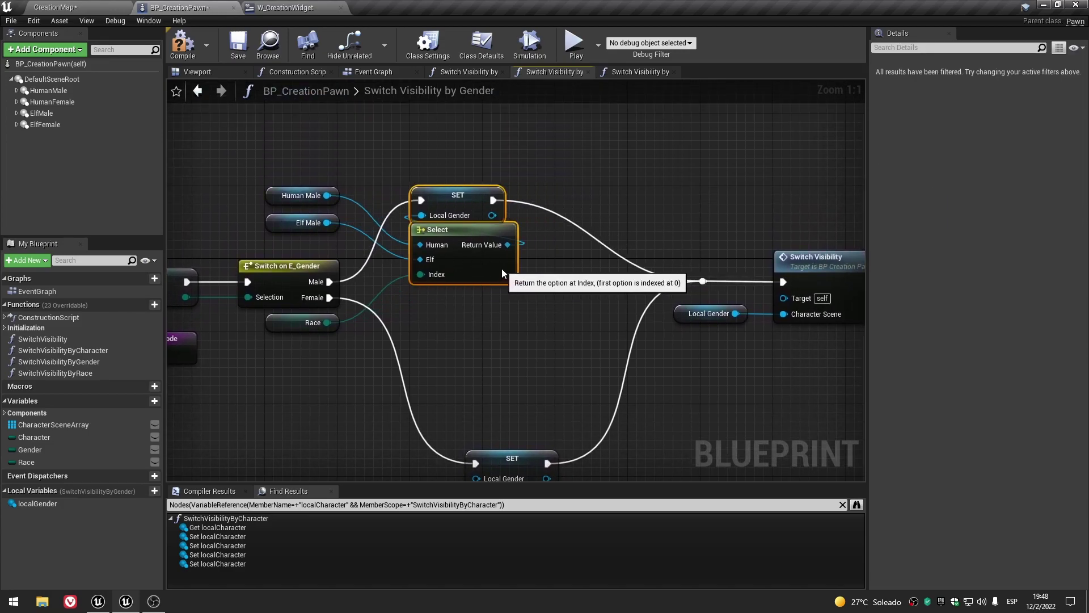
click(467, 332)
right_drag(468, 335, 487, 268)
drag(547, 399, 492, 281)
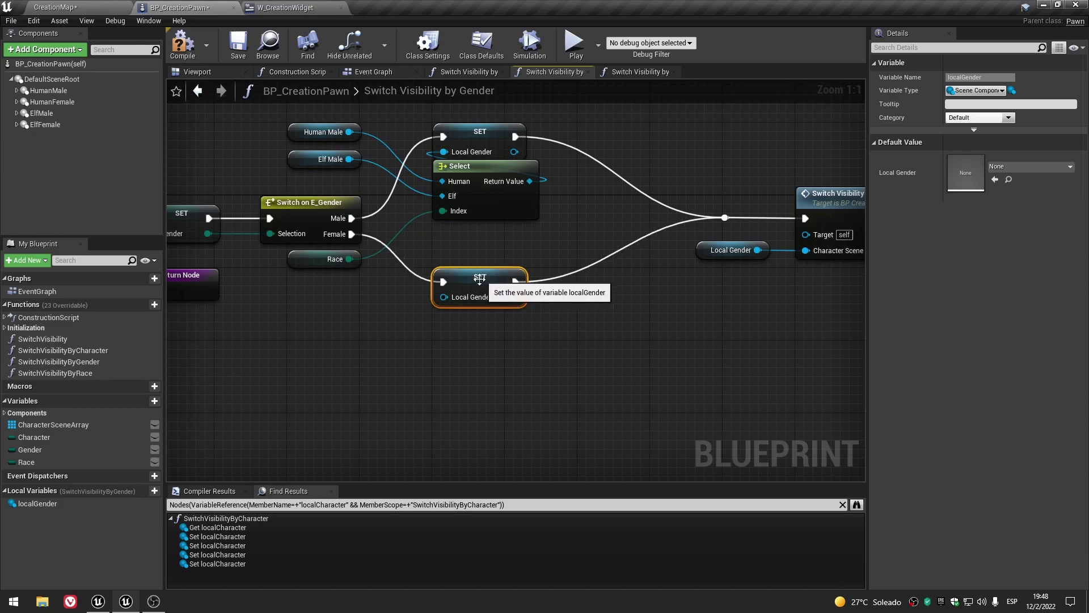
right_drag(397, 319, 419, 383)
click(500, 193)
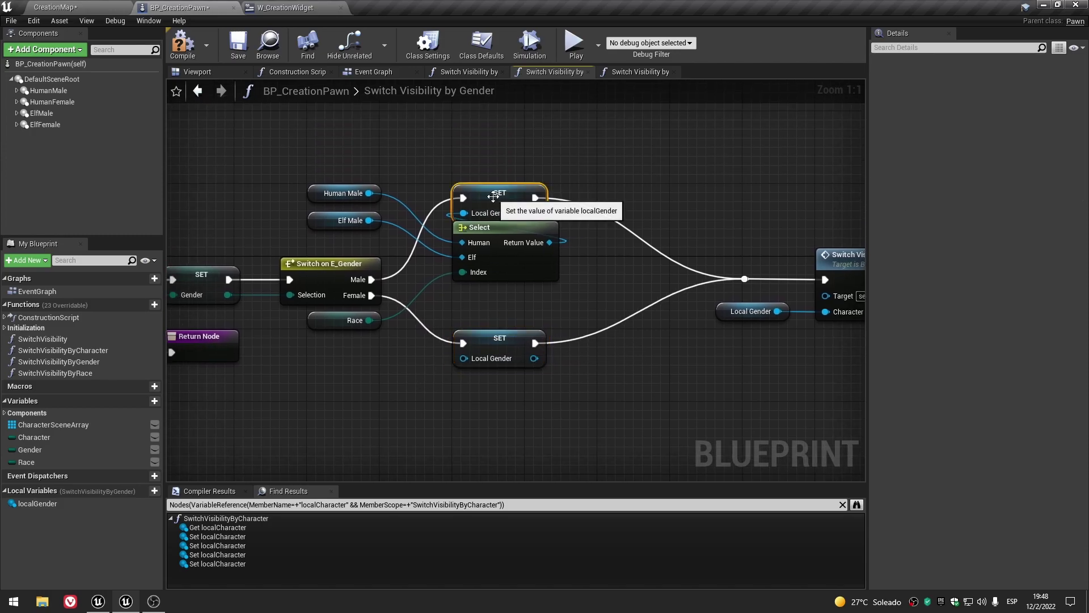
click(391, 362)
right_drag(391, 363, 440, 308)
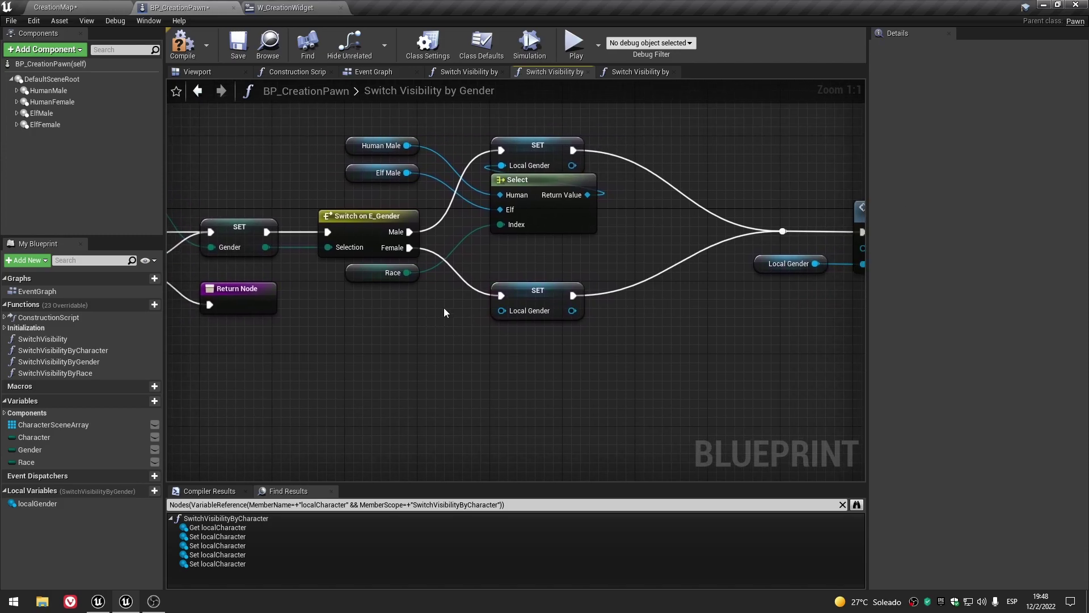
Step: Duplicate the Select node for the Female branch and wire its result to the lower SET Local Gender
click(544, 221)
key(ctrl+v)
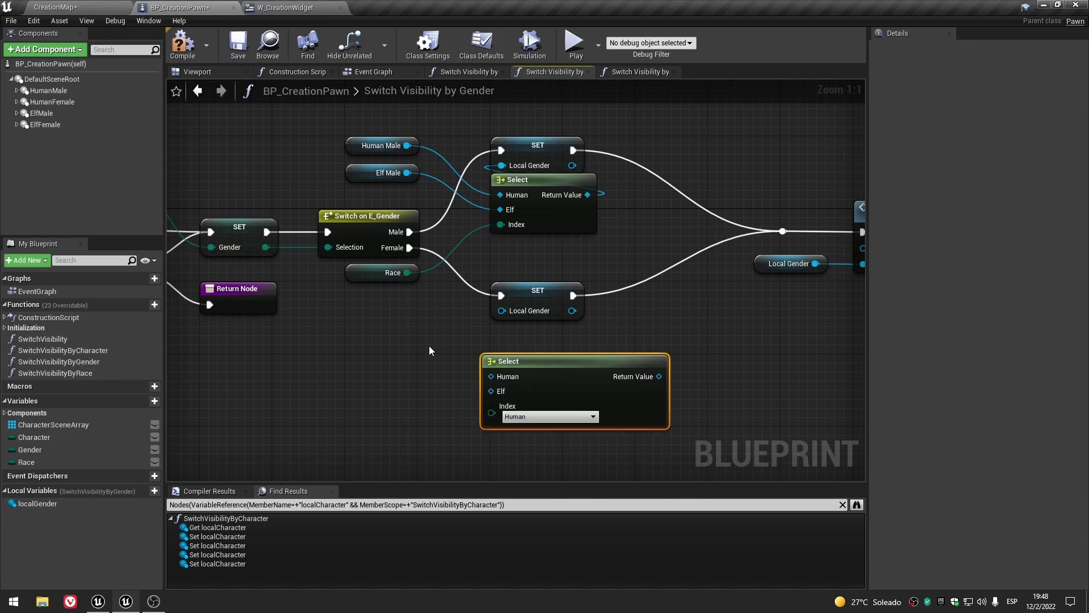
drag(533, 364, 540, 342)
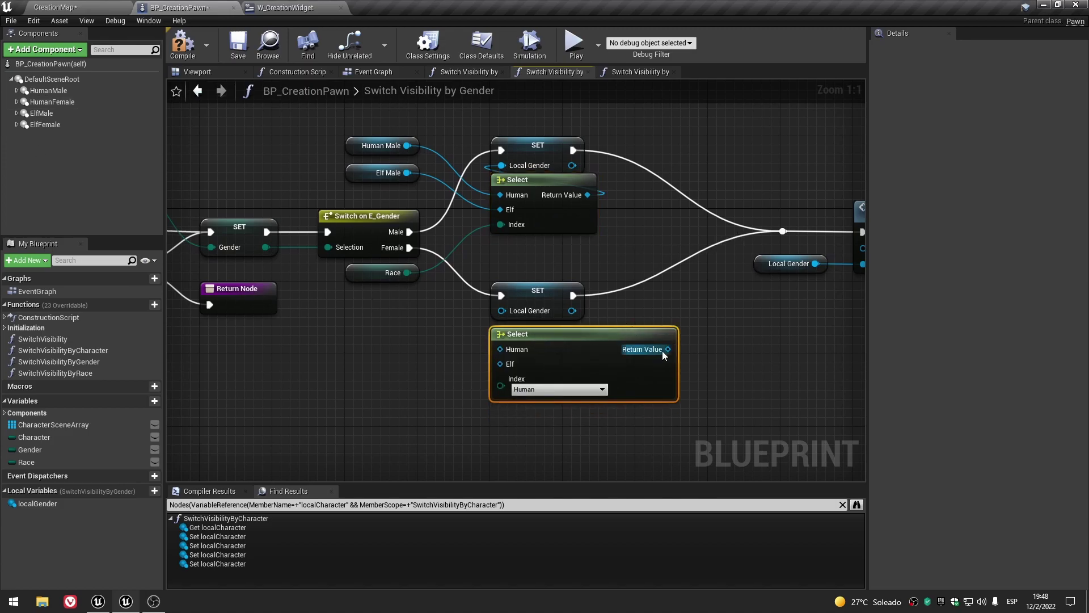
drag(669, 349, 502, 316)
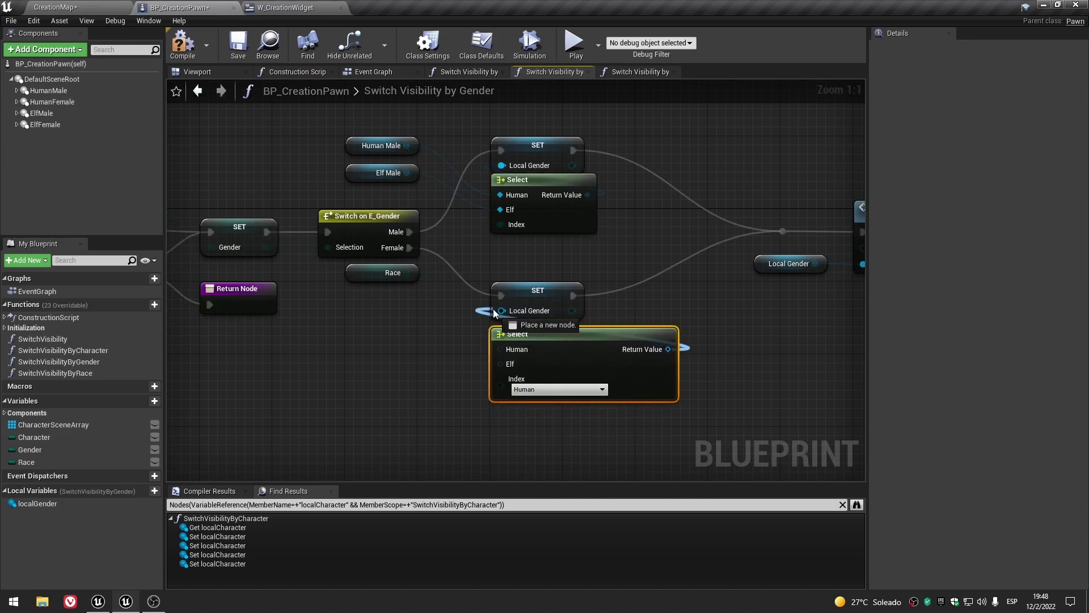
click(418, 323)
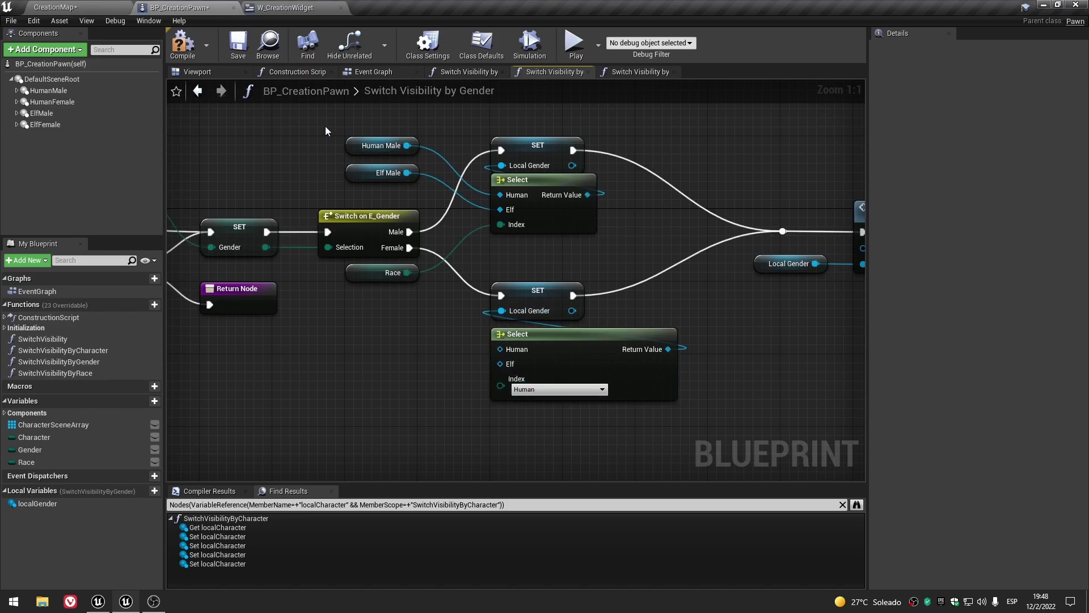
Step: Connect Race to the new Select node's Index input
drag(325, 126, 356, 196)
click(378, 296)
mouse_move(407, 272)
mouse_down()
mouse_move(500, 379)
mouse_move(556, 371)
mouse_up()
click(472, 396)
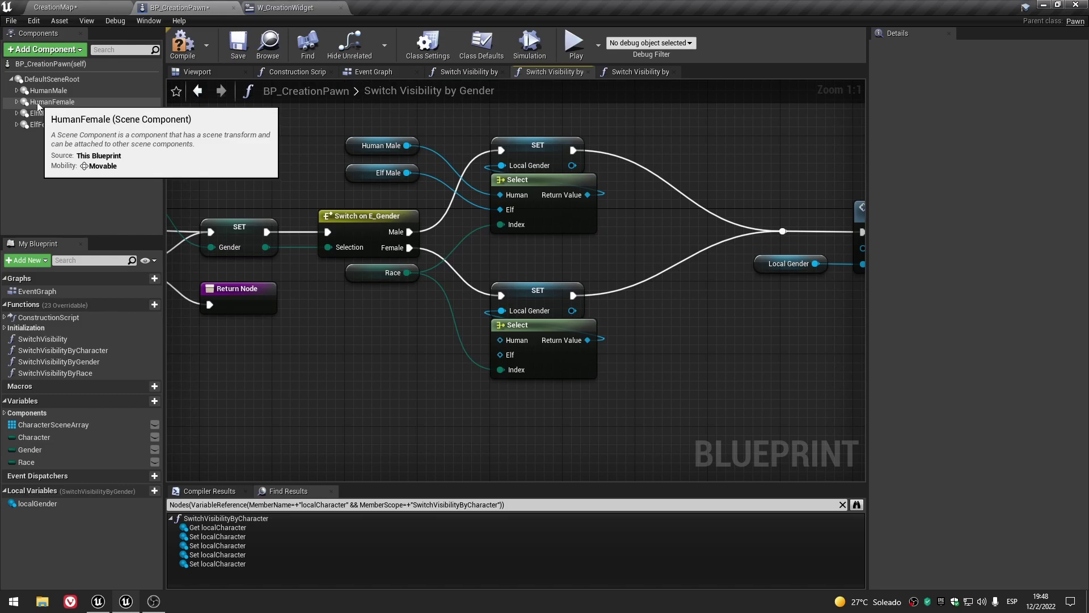
Step: Add Human Female and Elf Female getters and wire them into the lower Select's Human and Elf inputs
mouse_move(51, 102)
mouse_down()
mouse_move(152, 140)
mouse_move(338, 311)
mouse_up()
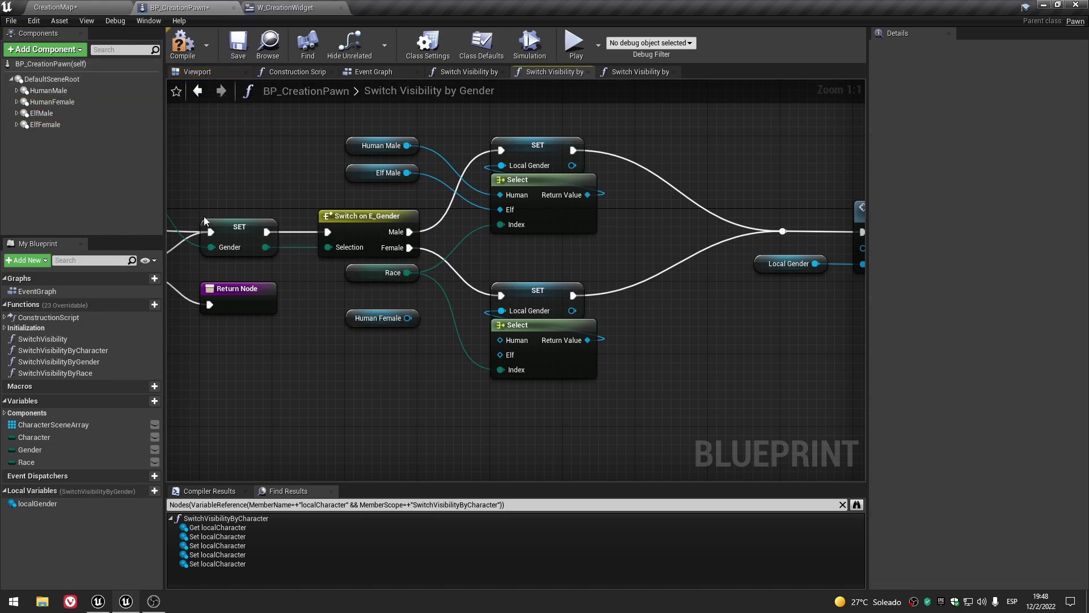
mouse_move(37, 125)
mouse_down()
mouse_move(397, 347)
mouse_move(501, 340)
mouse_up()
drag(482, 356, 499, 355)
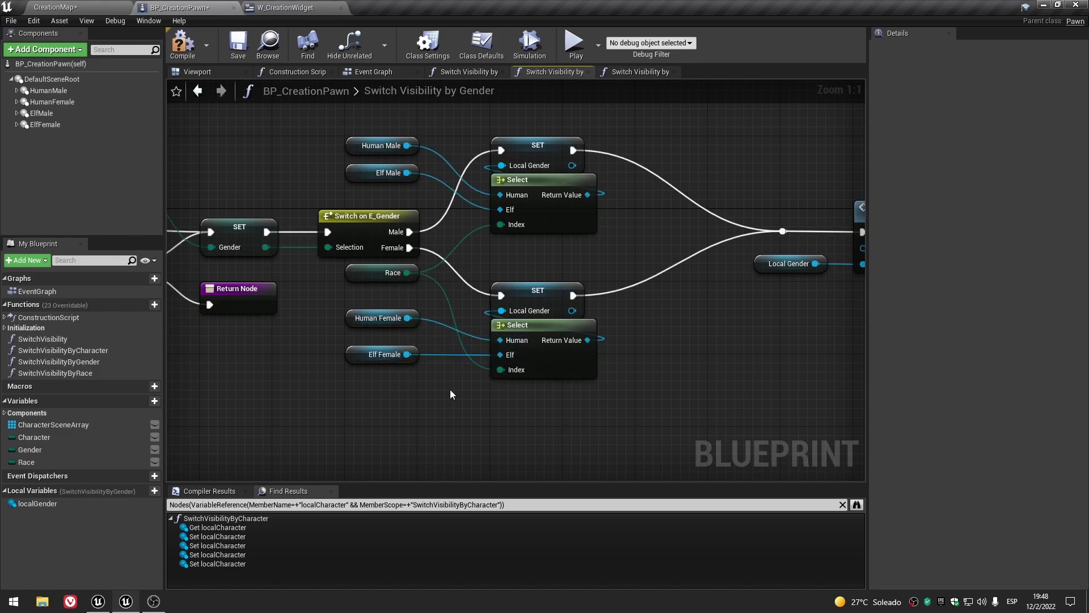
drag(384, 327, 356, 365)
ctrl+click(356, 355)
click(573, 407)
scroll(713, 369, down, 2)
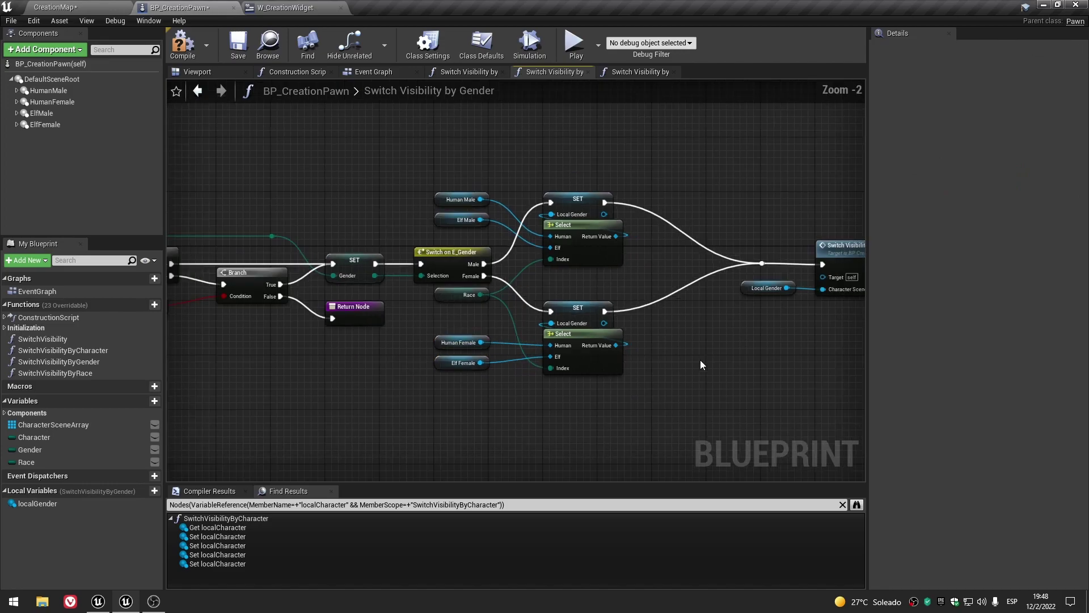
right_drag(700, 360, 566, 358)
Step: Tidy the gender graph by moving the SET, Select, Return, reroute and Race nodes closer together
drag(413, 167, 468, 284)
scroll(516, 327, up, 2)
right_drag(516, 332, 308, 358)
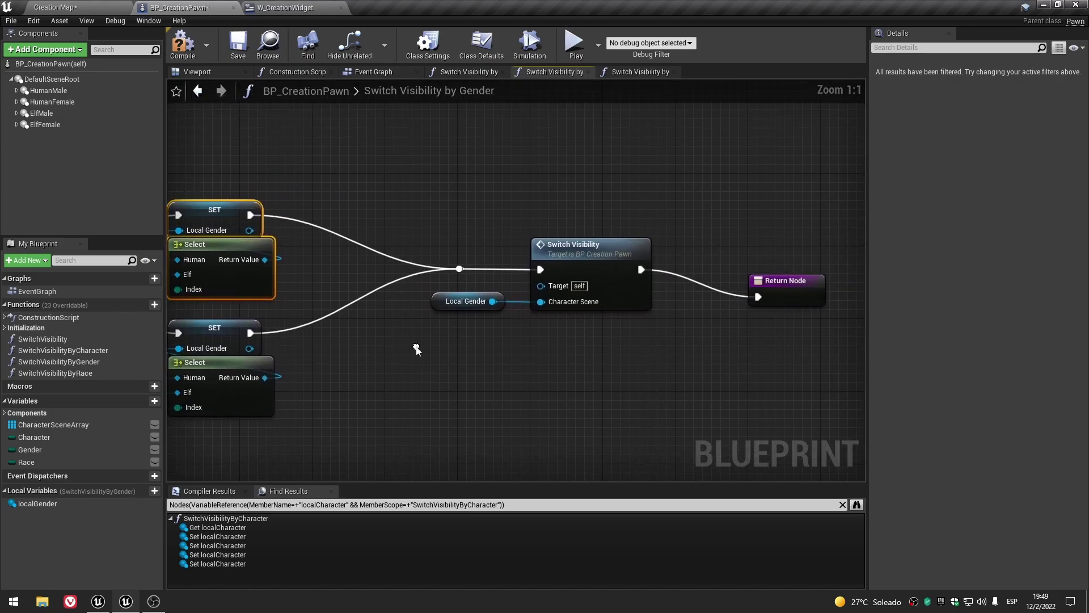
drag(431, 244, 794, 366)
drag(591, 260, 515, 259)
right_drag(376, 359, 668, 346)
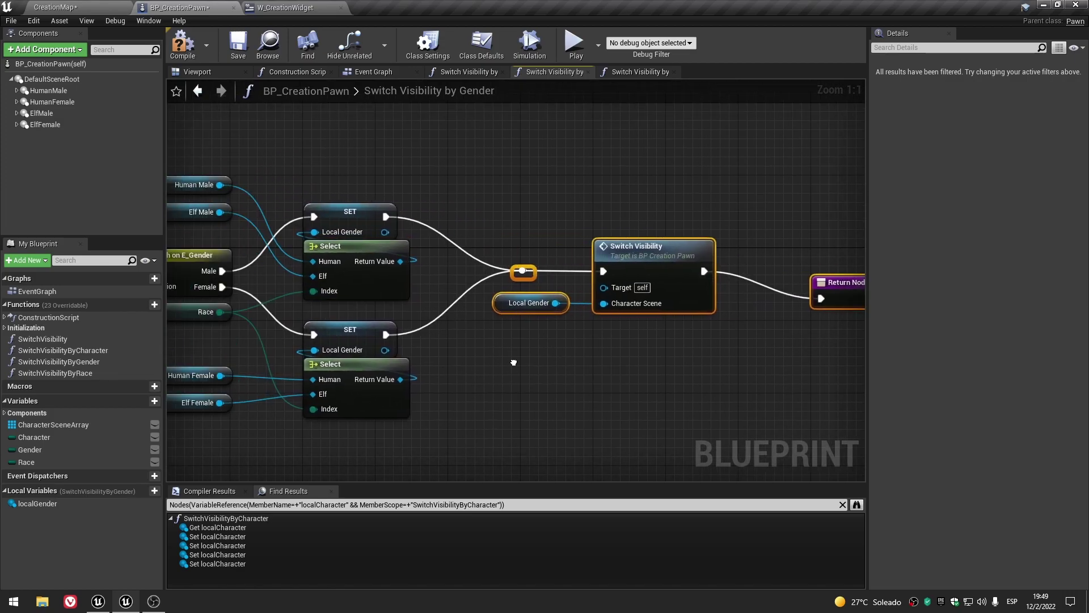
drag(391, 160, 334, 209)
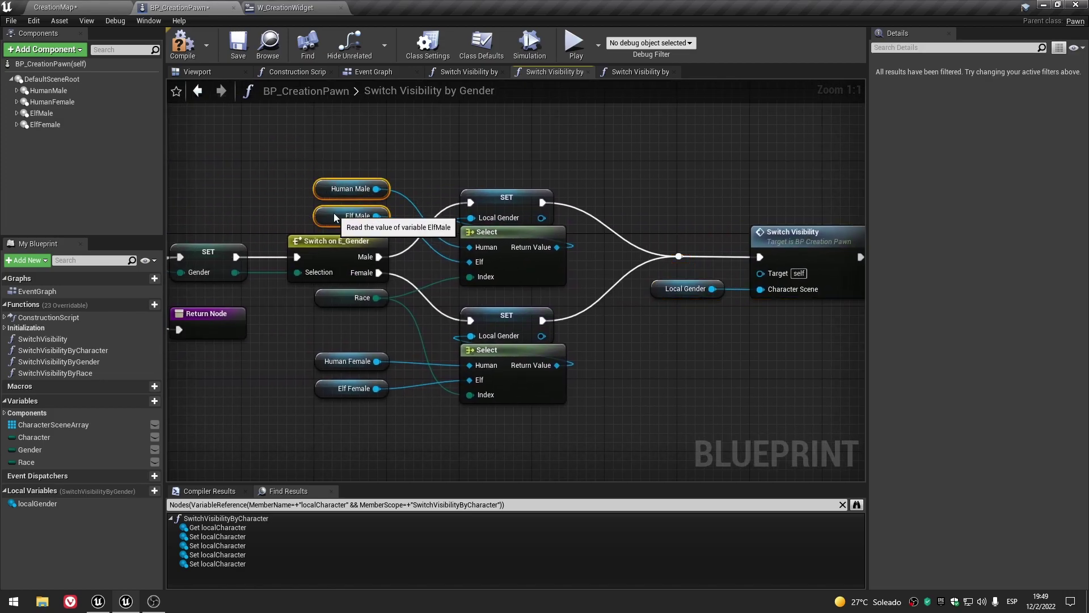
drag(298, 359, 326, 354)
scroll(477, 427, down, 1)
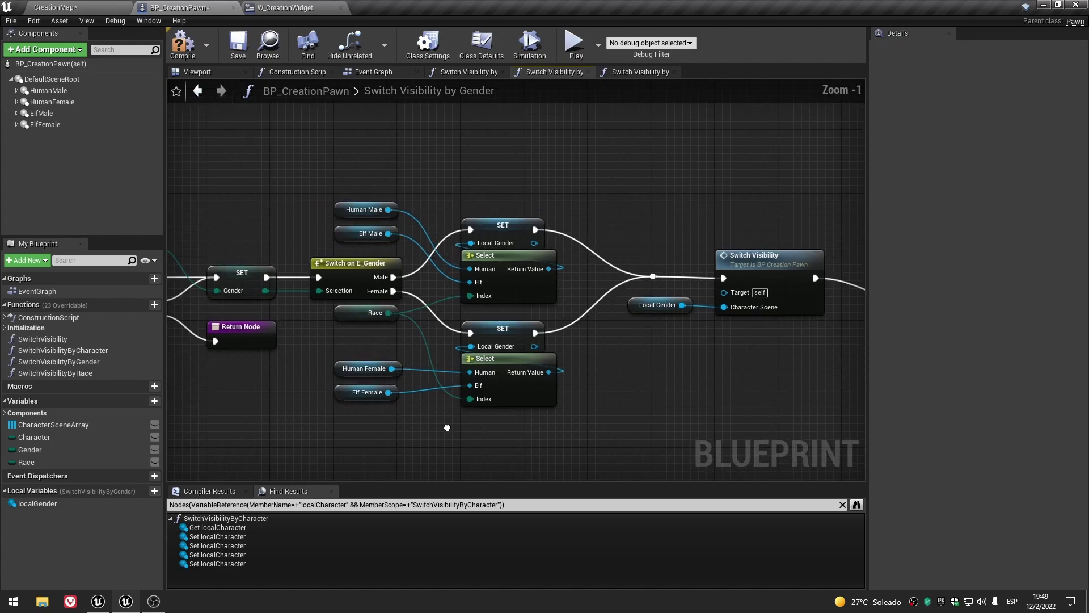
right_drag(476, 427, 472, 373)
drag(369, 275, 369, 298)
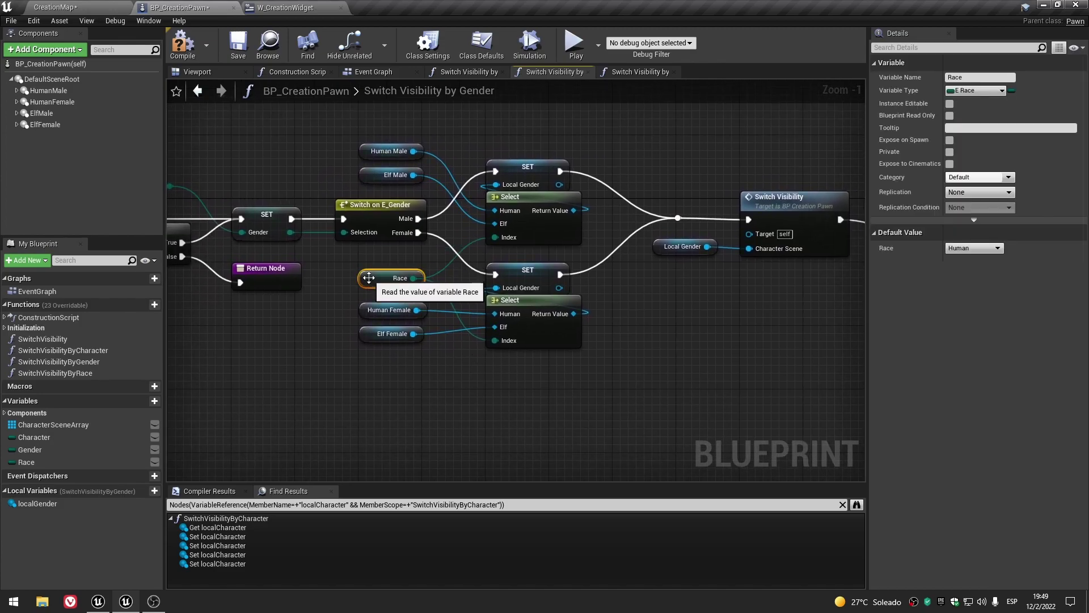
click(498, 379)
right_drag(498, 379, 480, 395)
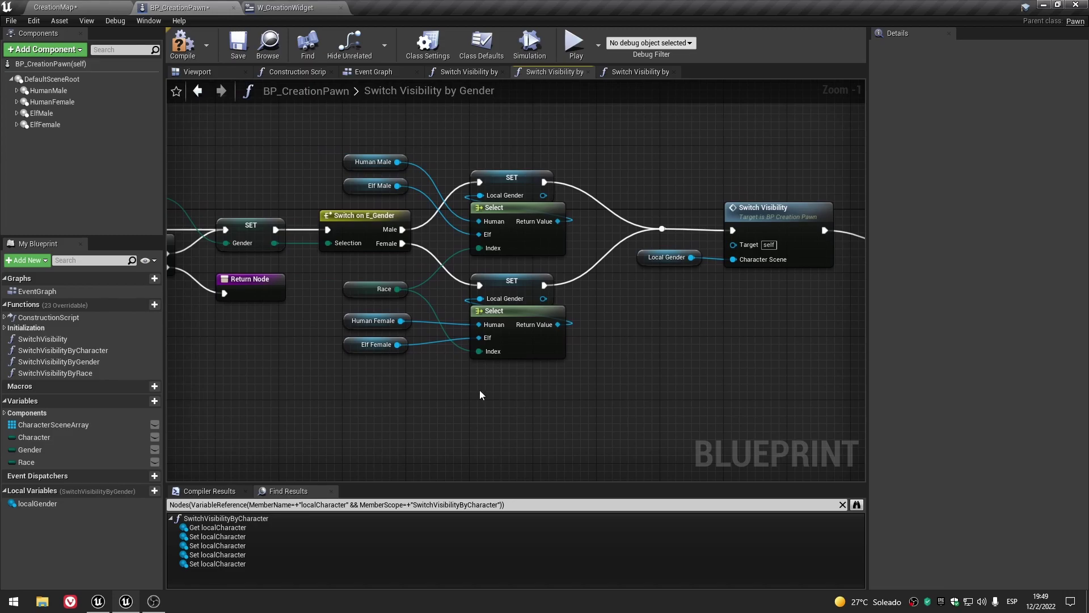
Step: Compile the pawn blueprint
click(193, 52)
scroll(477, 250, down, 2)
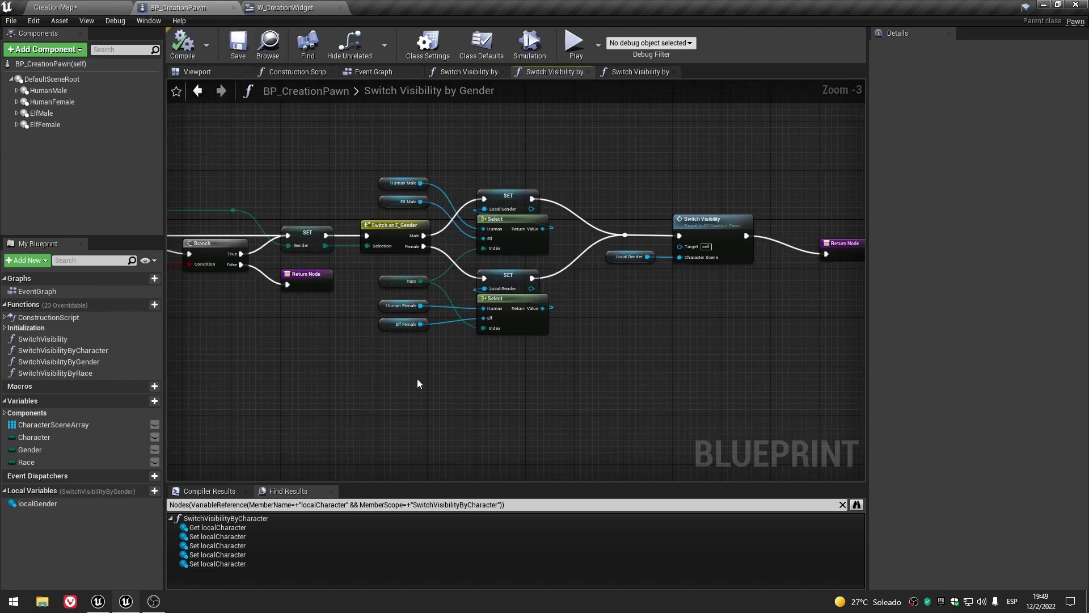
mouse_move(417, 379)
right_down()
mouse_move(425, 388)
mouse_move(253, 401)
mouse_move(310, 355)
right_up()
scroll(315, 343, up, 3)
scroll(318, 339, down, 1)
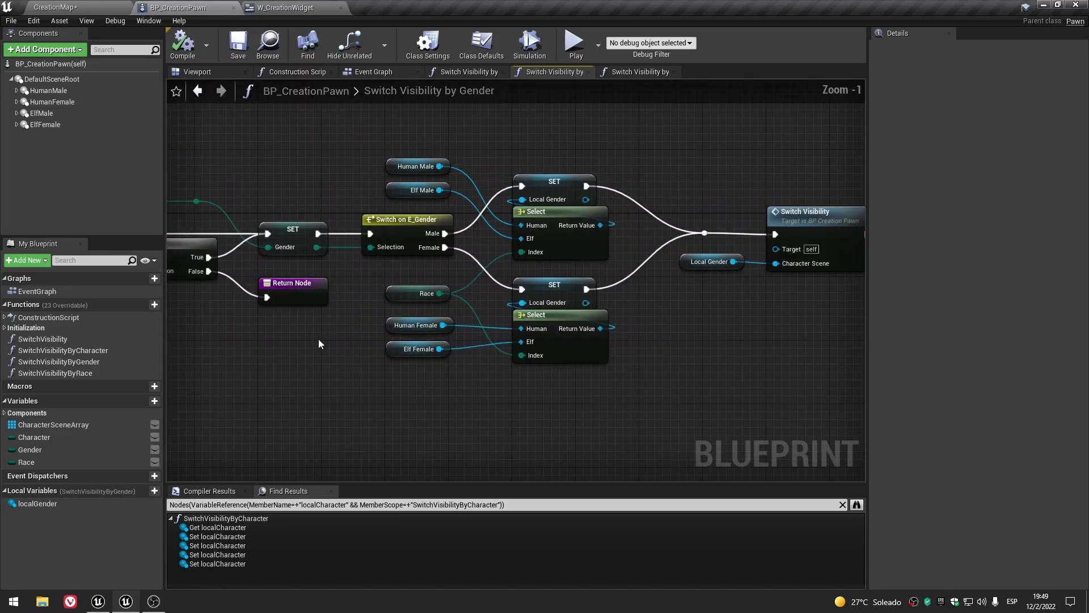
Step: Inspect the M and Female button texts in the creation widget designer, then return to the pawn graph
click(285, 8)
click(297, 146)
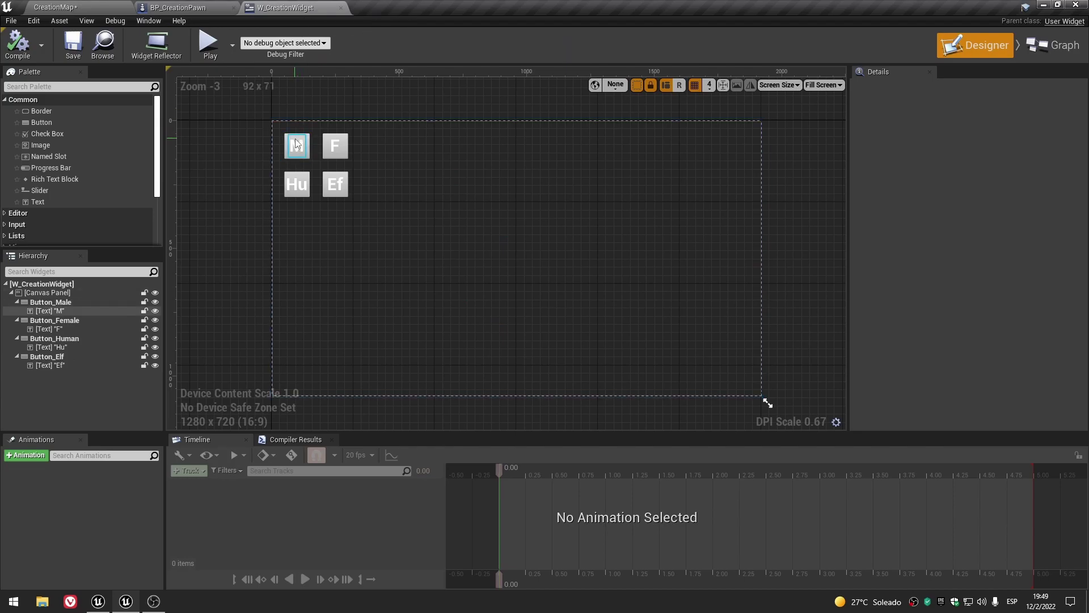
click(332, 146)
click(296, 146)
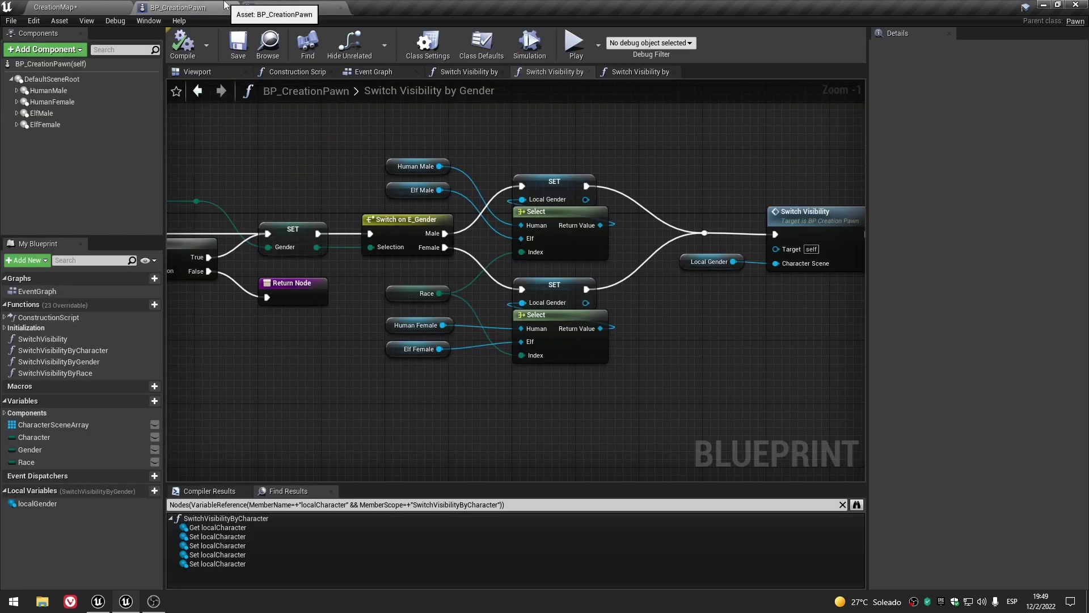
click(177, 7)
scroll(698, 335, down, 4)
scroll(698, 335, up, 1)
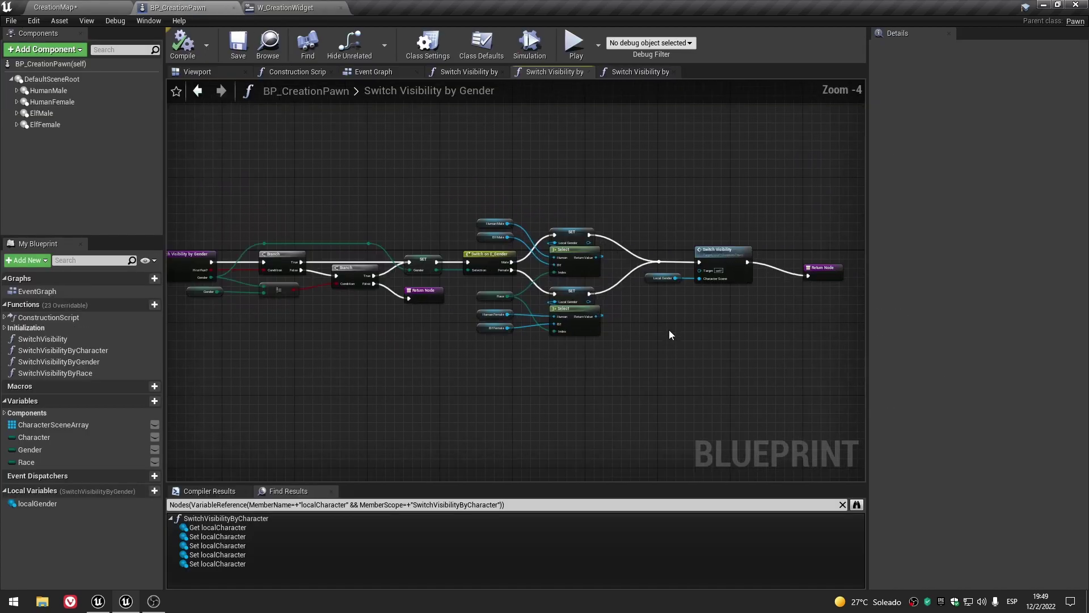
scroll(669, 329, up, 1)
Step: In Switch Visibility by Race, place a Switch Visibility call followed by a Return Node
click(646, 72)
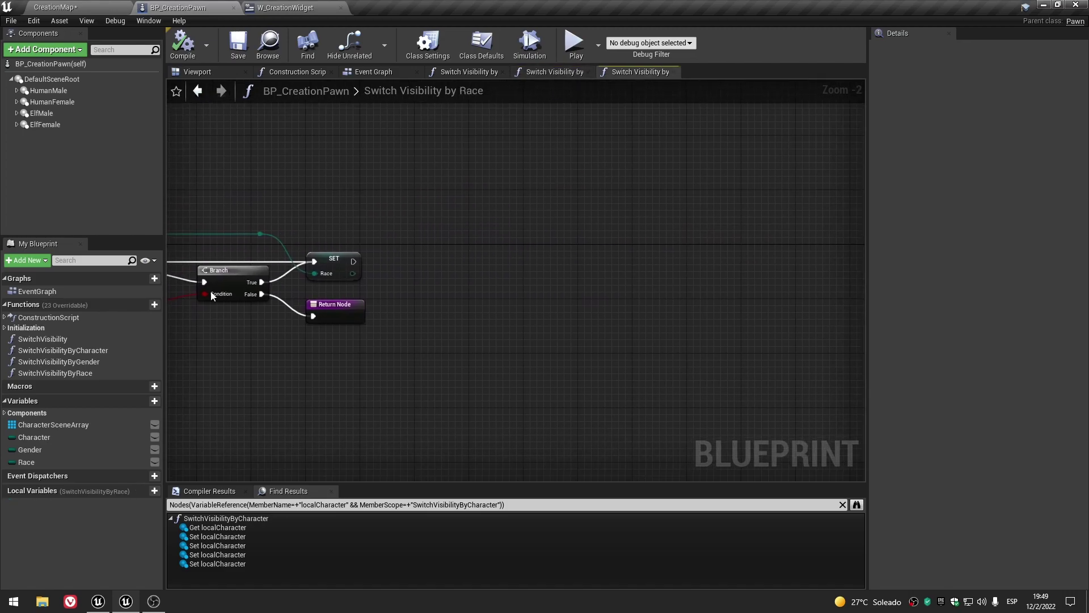
drag(63, 338, 678, 247)
scroll(679, 247, up, 2)
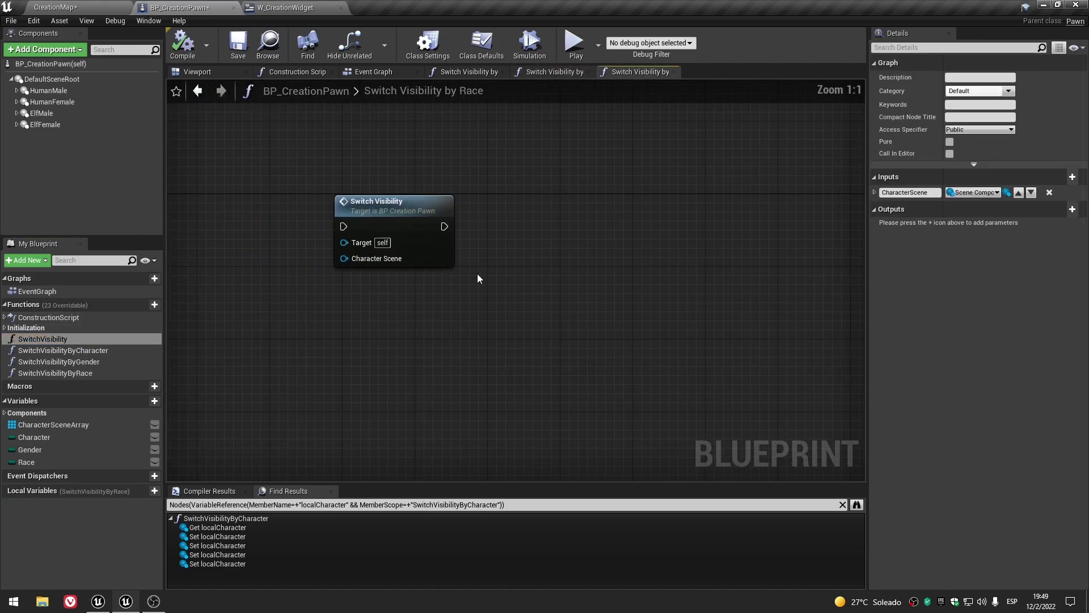
drag(593, 308, 594, 308)
text(return)
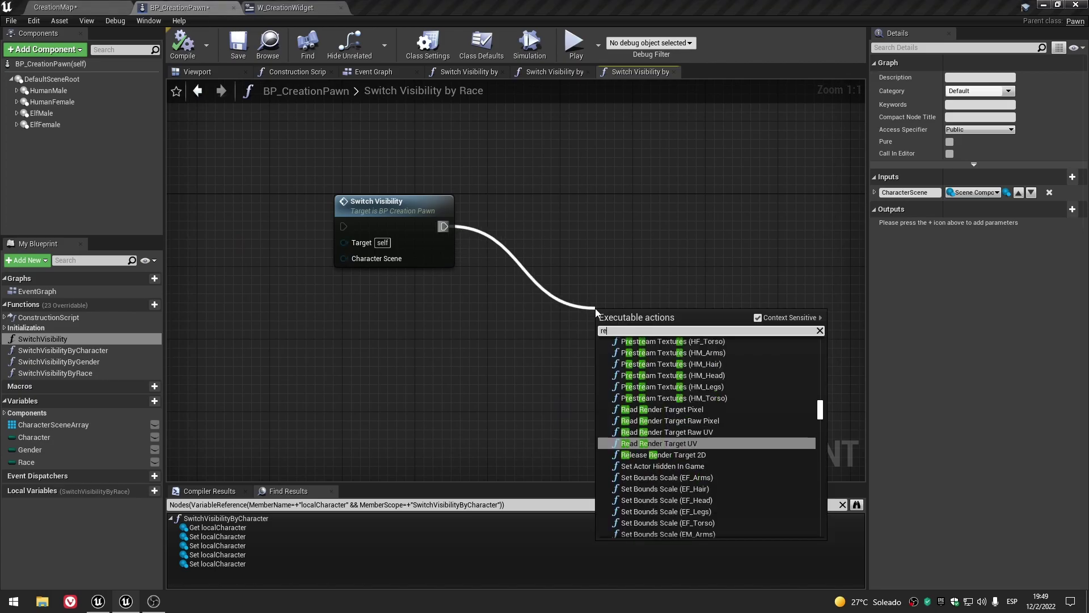
click(644, 471)
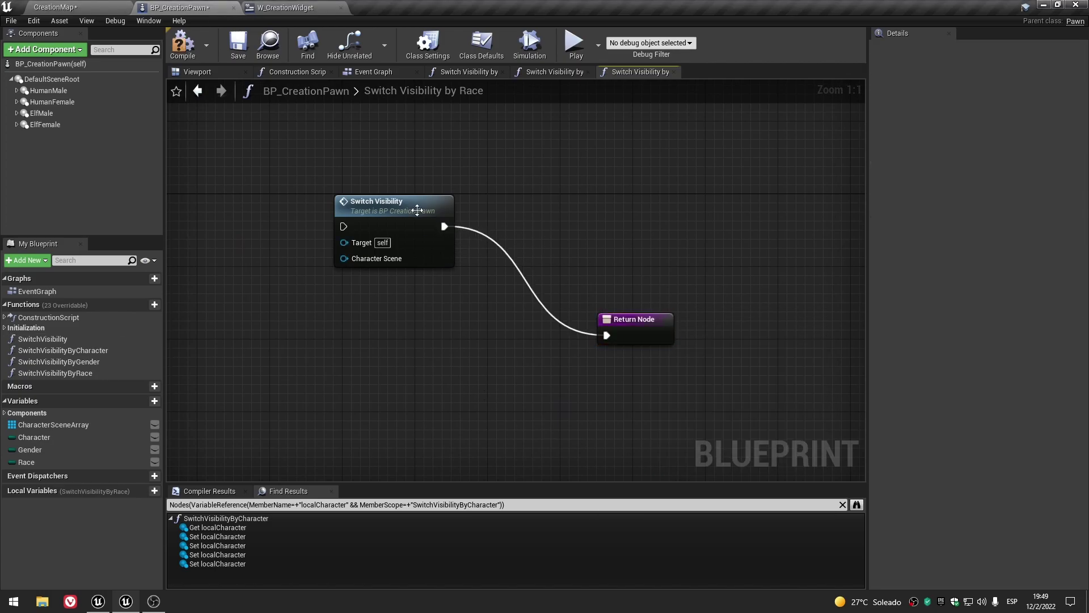
drag(398, 205, 479, 205)
drag(641, 319, 692, 234)
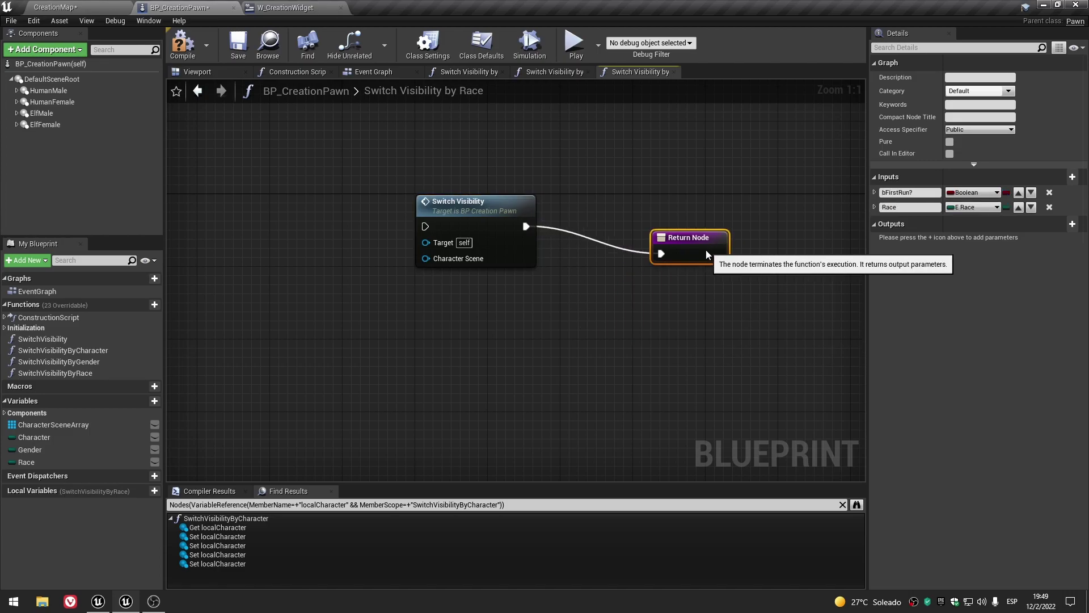
scroll(340, 309, down, 4)
right_drag(341, 309, 619, 306)
scroll(619, 305, up, 3)
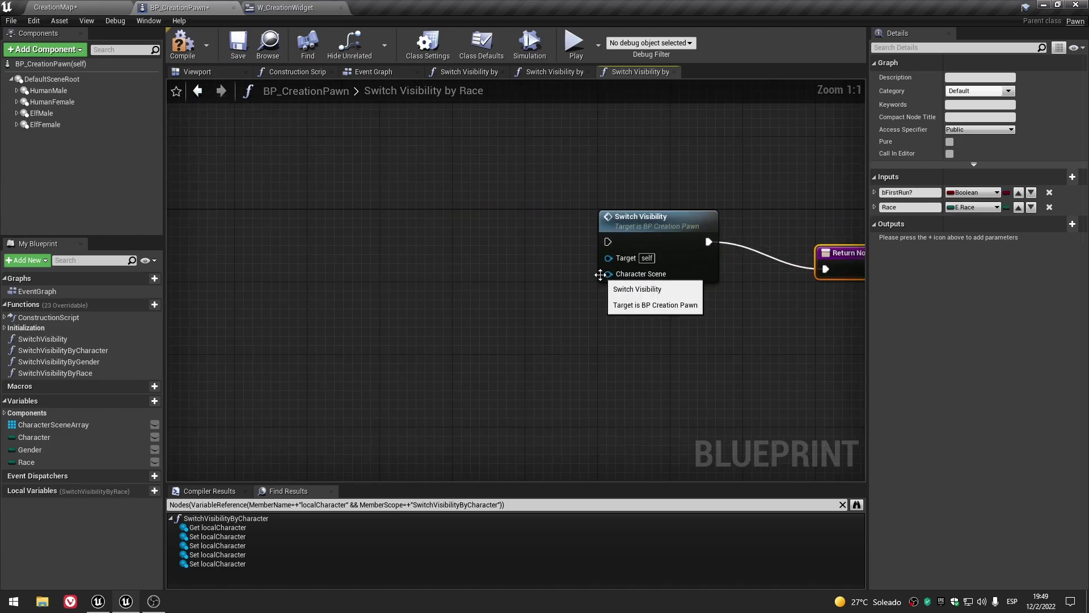
Step: Promote Switch Visibility's Character Scene input to a local variable named localRace
drag(608, 273, 465, 277)
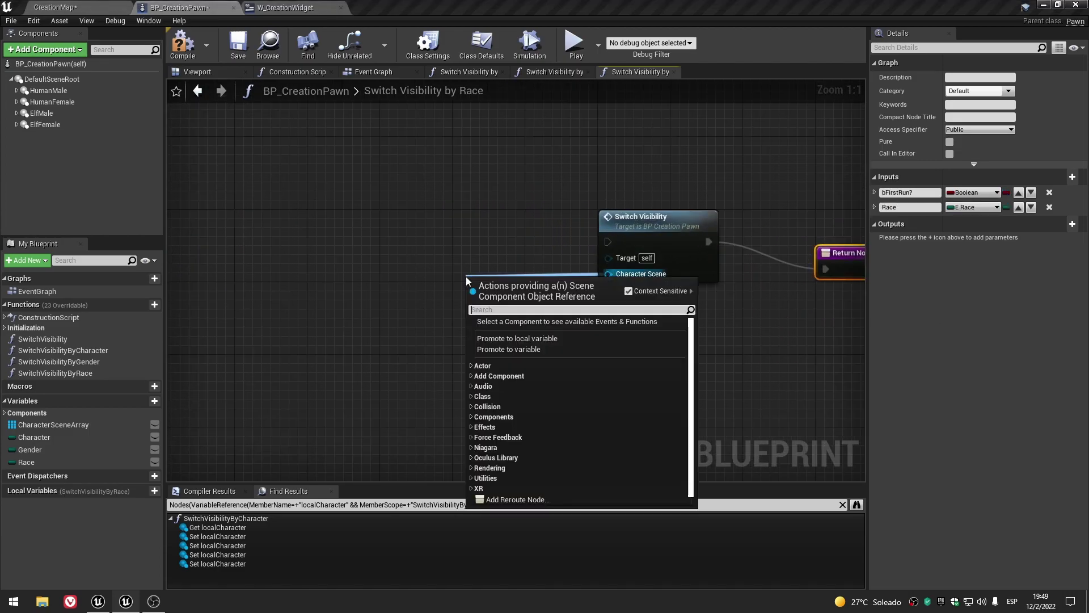
click(536, 338)
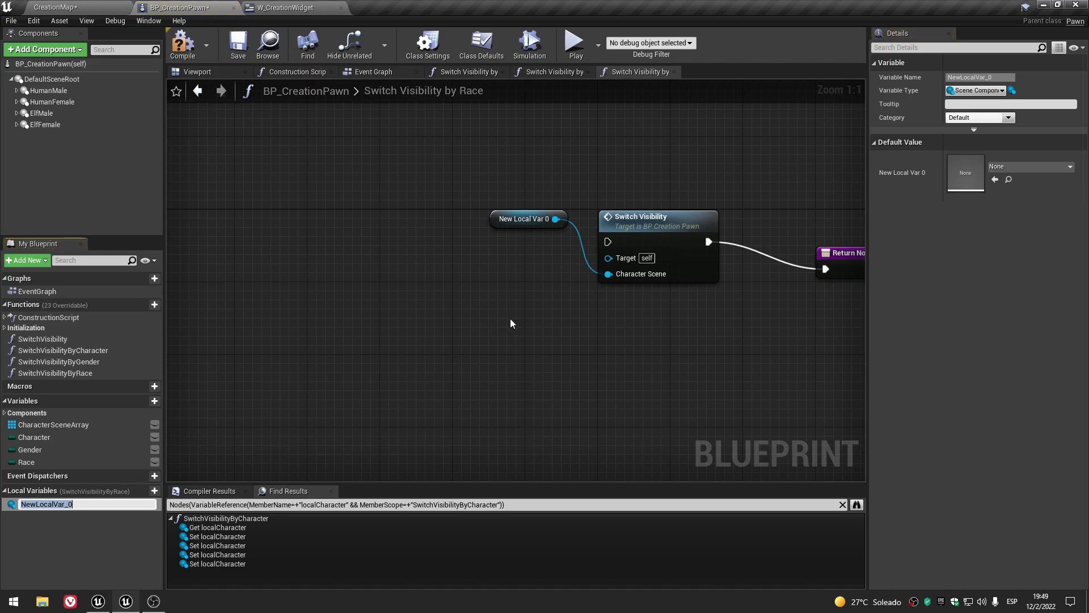
scroll(442, 311, down, 3)
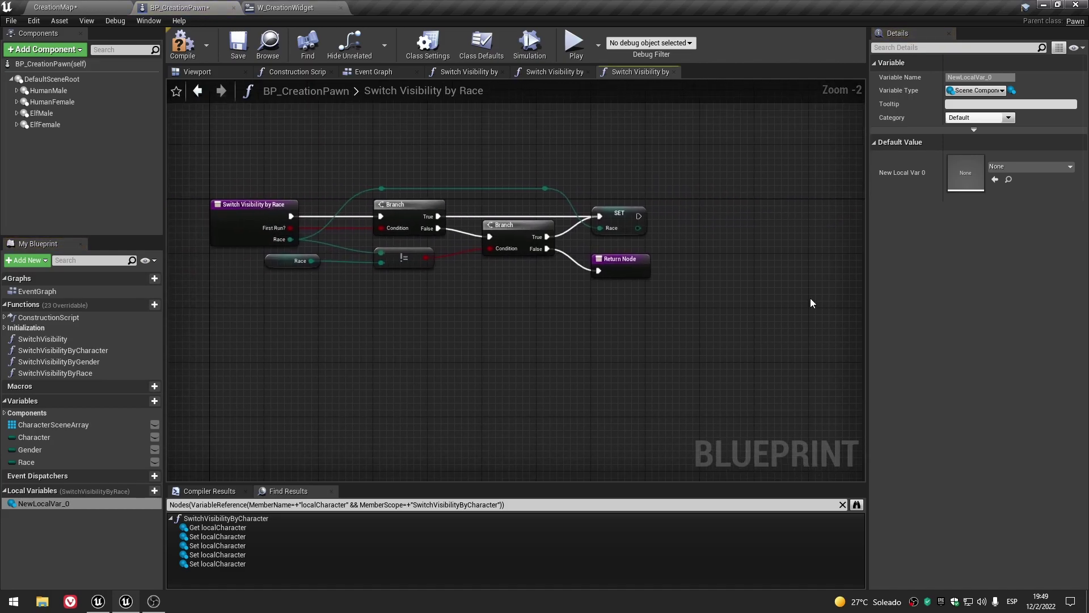
click(283, 207)
key(ctrl+z)
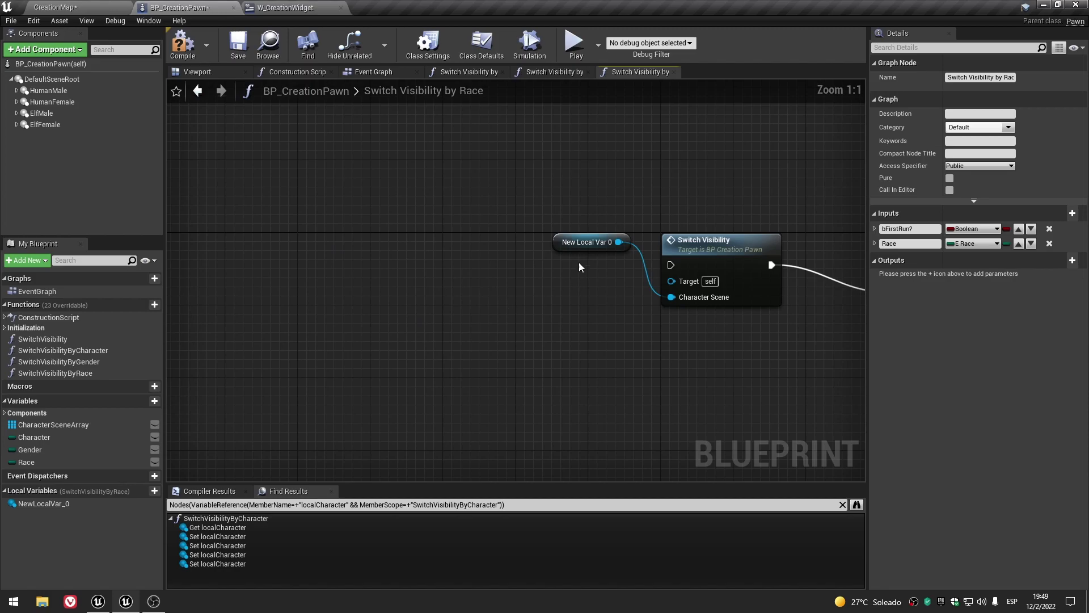
click(46, 503)
text(localR)
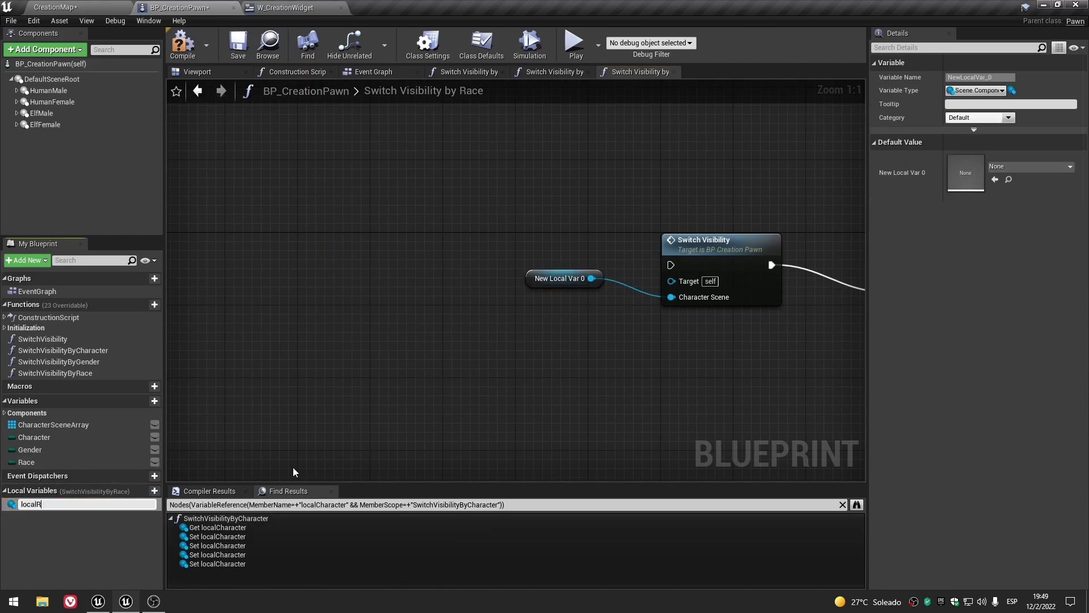
text(ace)
key(Return)
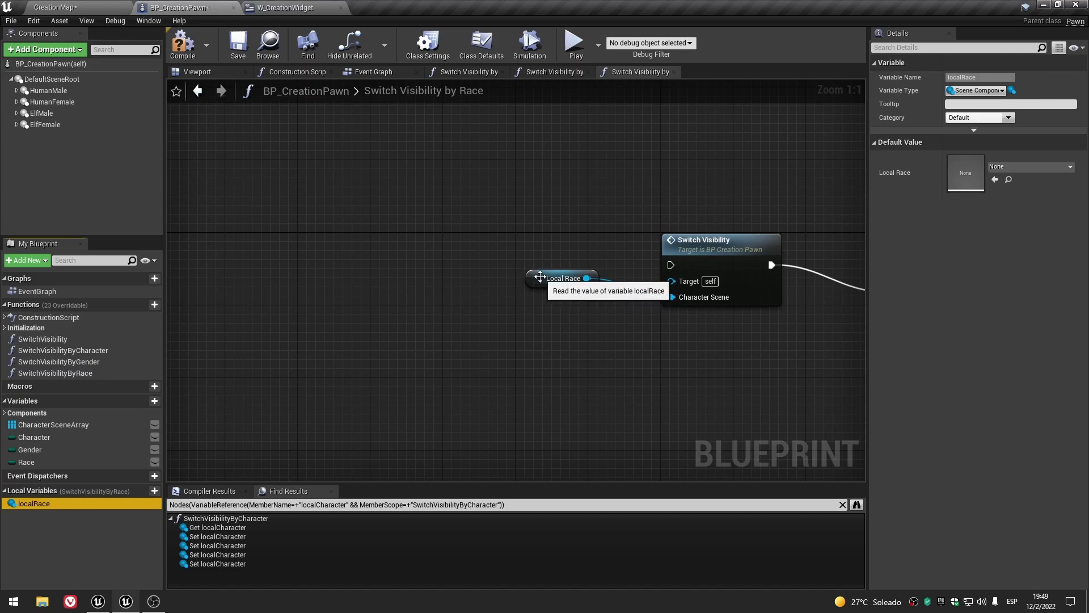
click(540, 277)
right_drag(541, 296, 487, 272)
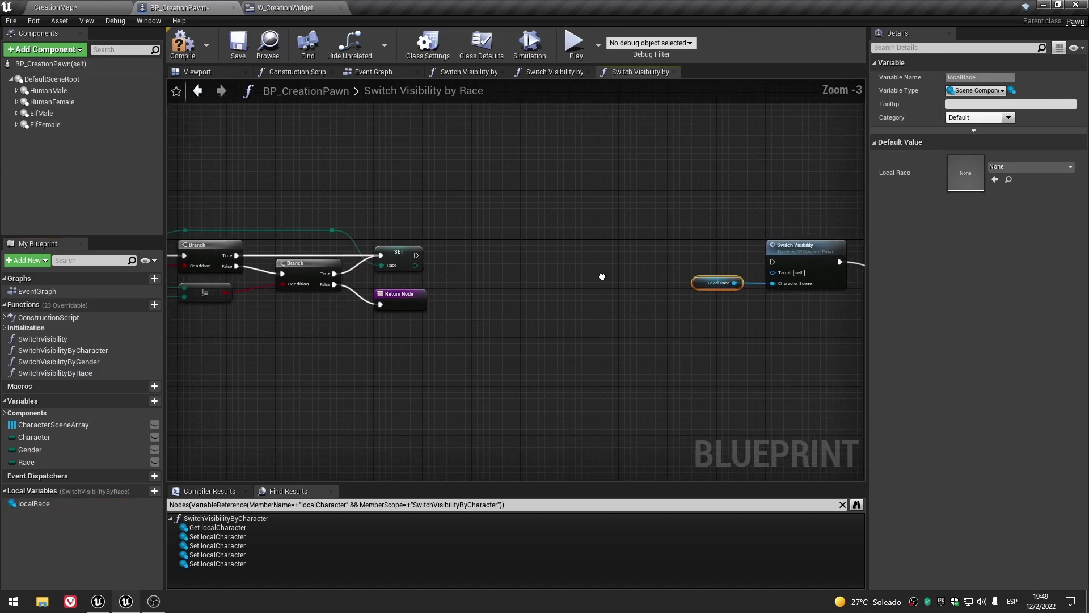
Step: Add a Switch on E_Race node after SET Race
click(487, 272)
drag(381, 264, 474, 265)
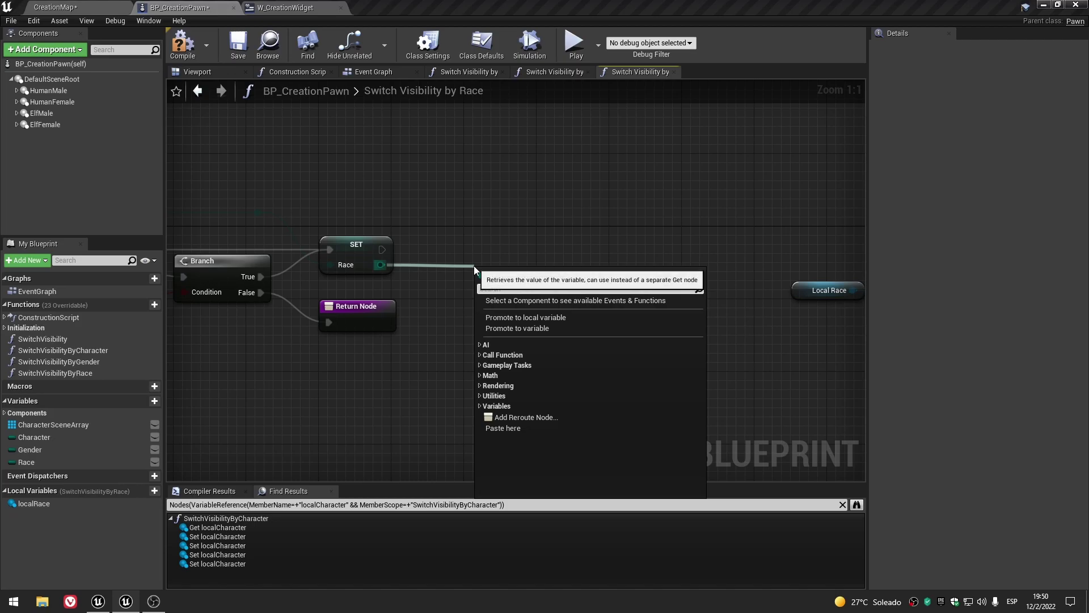
text(switch)
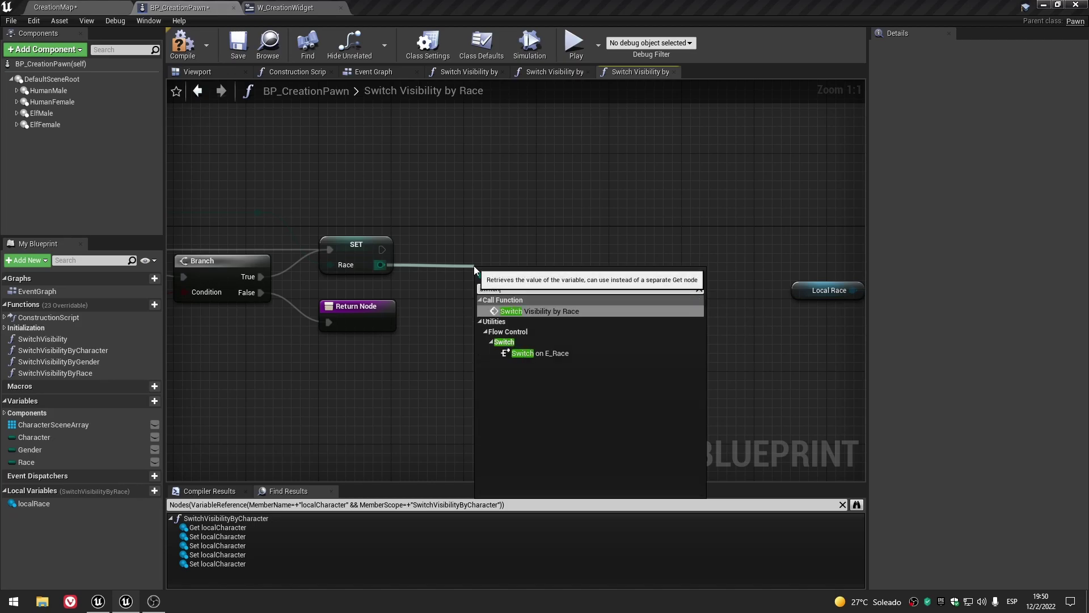
click(553, 351)
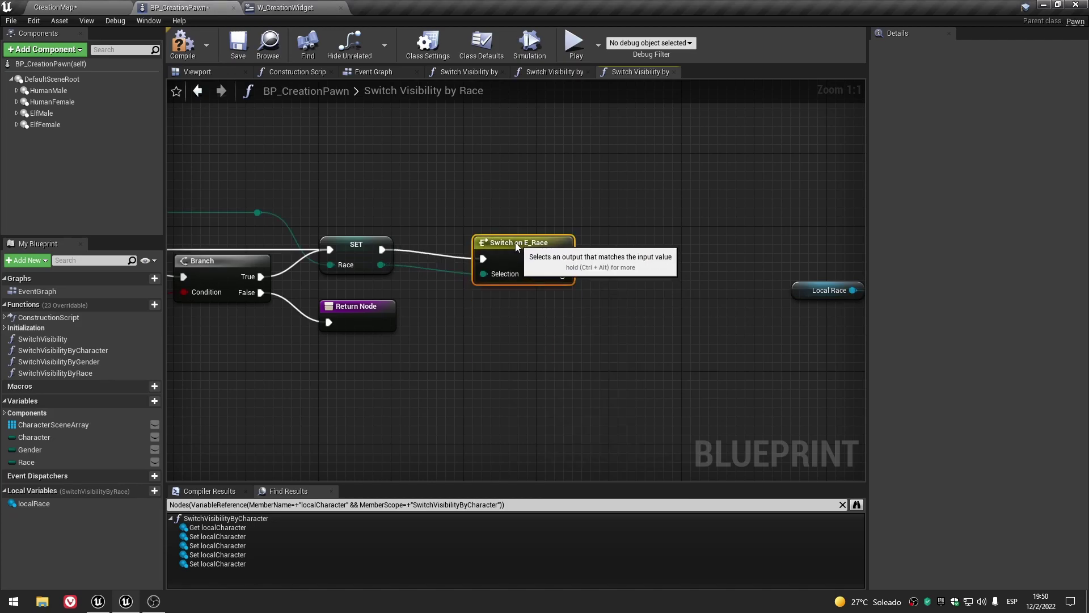
drag(517, 246, 477, 236)
scroll(584, 298, down, 2)
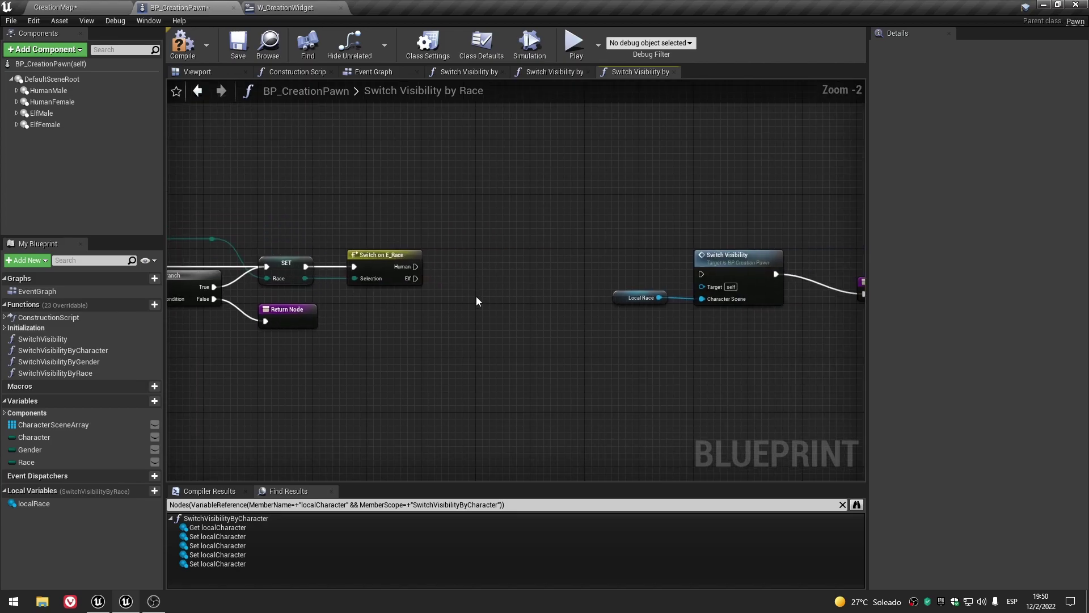
scroll(477, 301, up, 1)
scroll(509, 291, up, 1)
Step: Place two SET localRace nodes for the Human and Elf outputs
drag(57, 503, 109, 496)
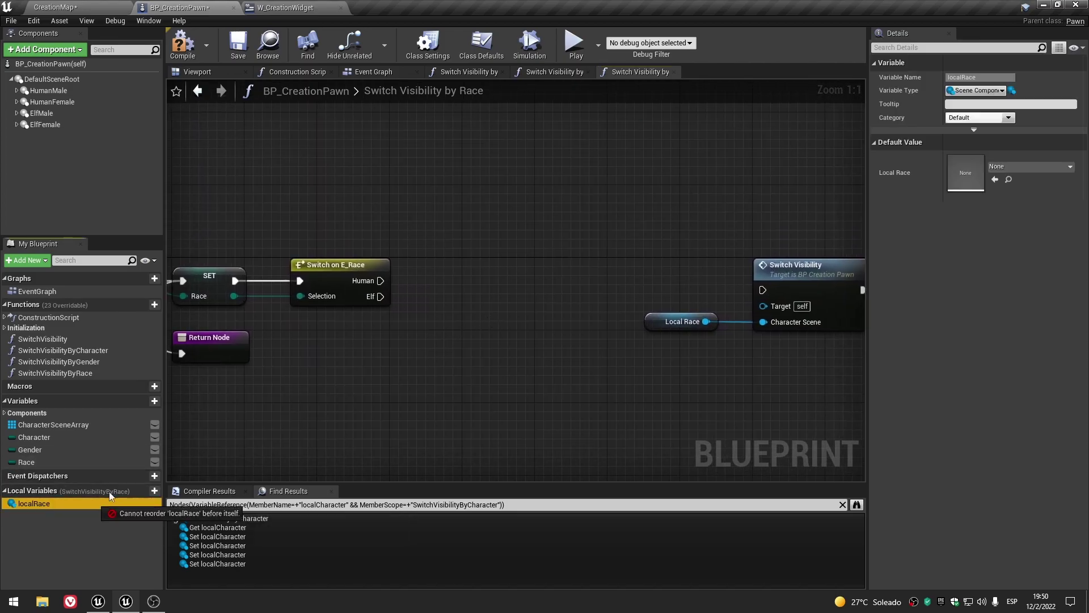
drag(464, 222, 465, 224)
click(490, 247)
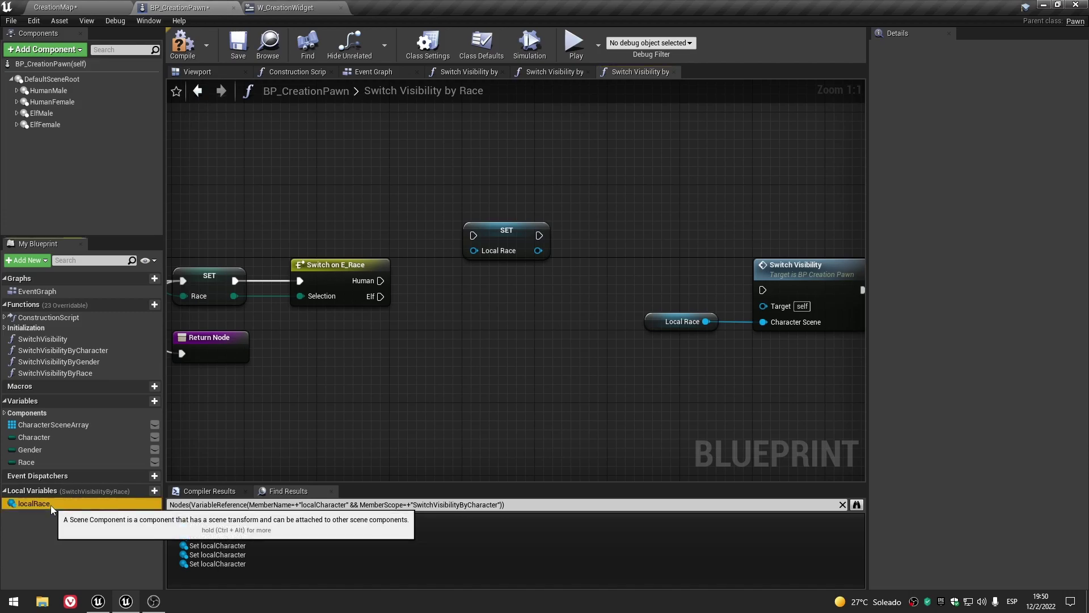
drag(50, 504, 478, 318)
click(503, 339)
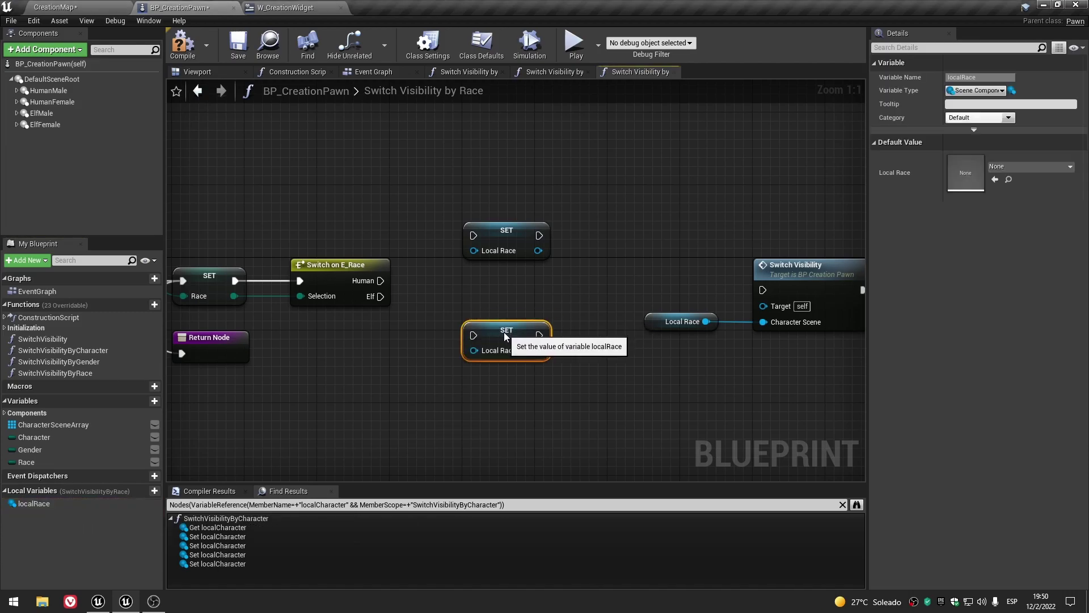
click(399, 285)
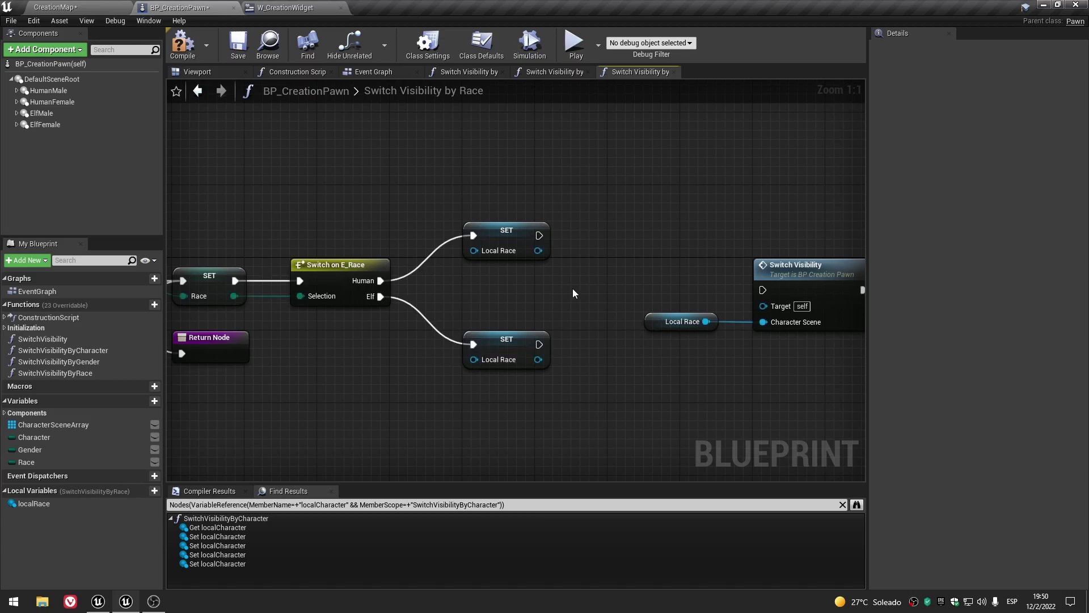
Step: Wire both SET Local Race exec outputs through a reroute point into Switch Visibility
drag(538, 235, 763, 290)
double_click(694, 281)
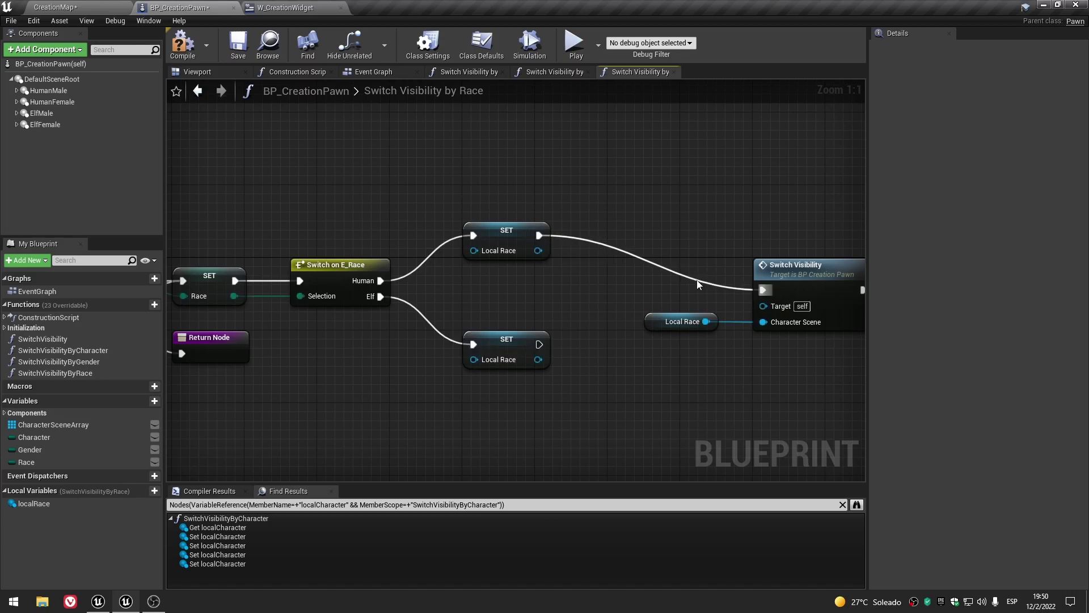
drag(689, 291, 619, 292)
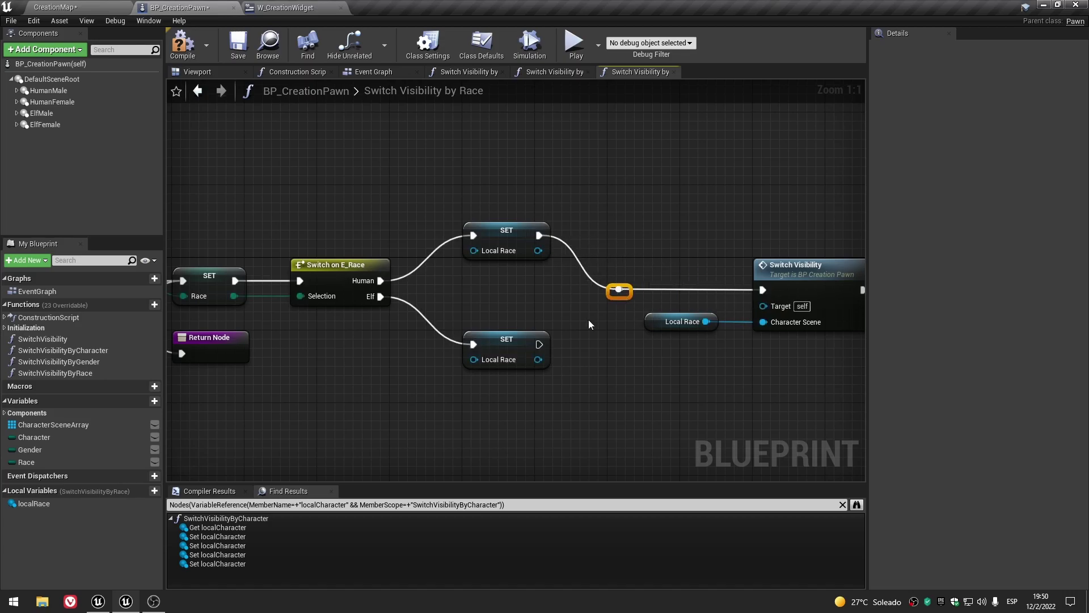
drag(539, 345, 581, 327)
drag(623, 291, 619, 292)
right_drag(453, 317, 536, 321)
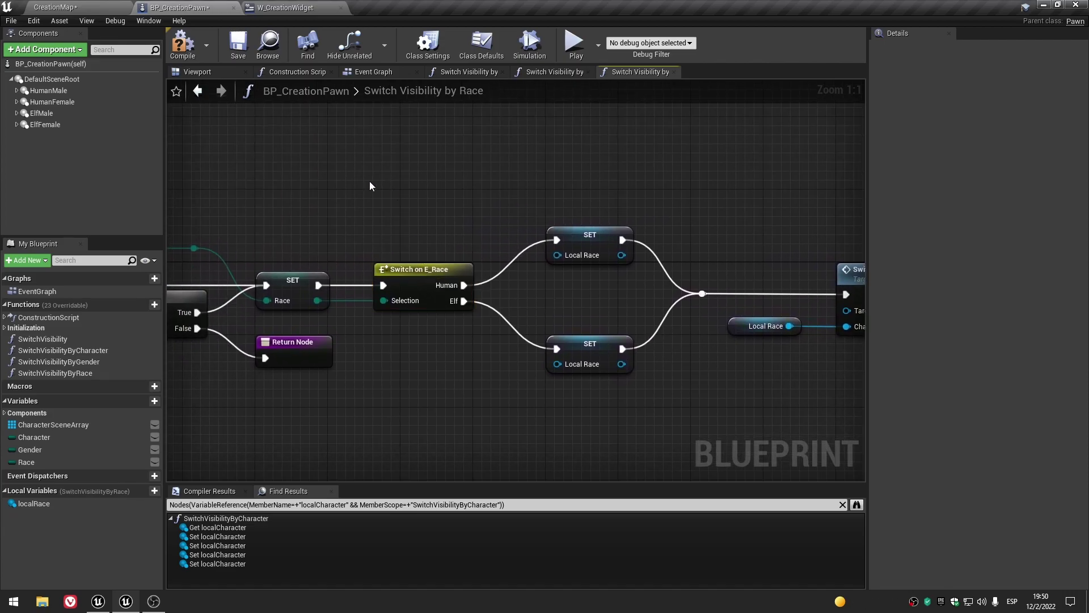
Step: Add Human Male and Human Female getters to the Race graph
drag(66, 92, 391, 176)
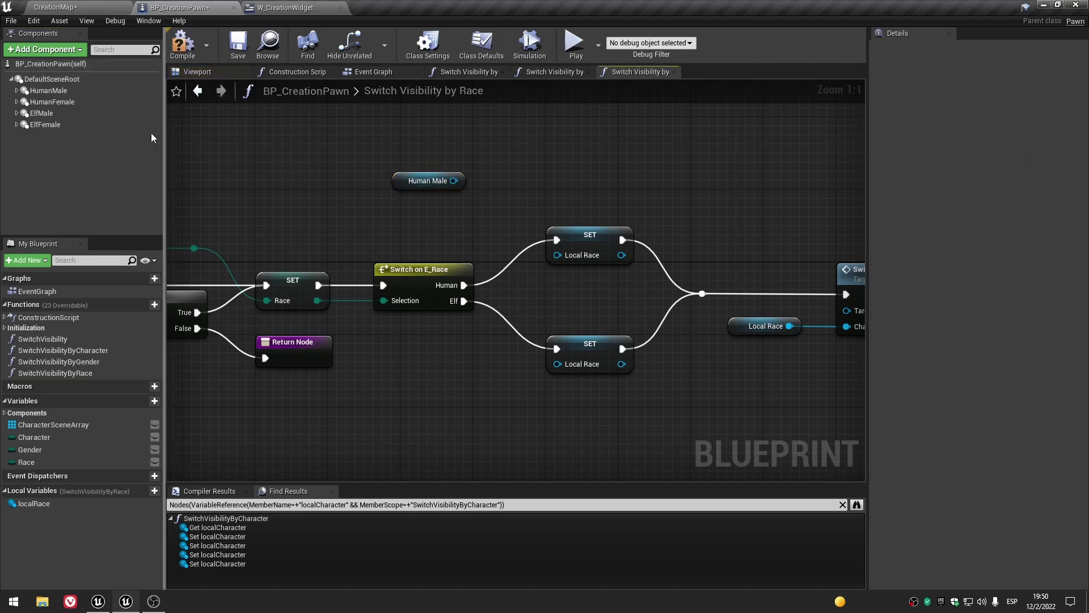
drag(69, 103, 392, 215)
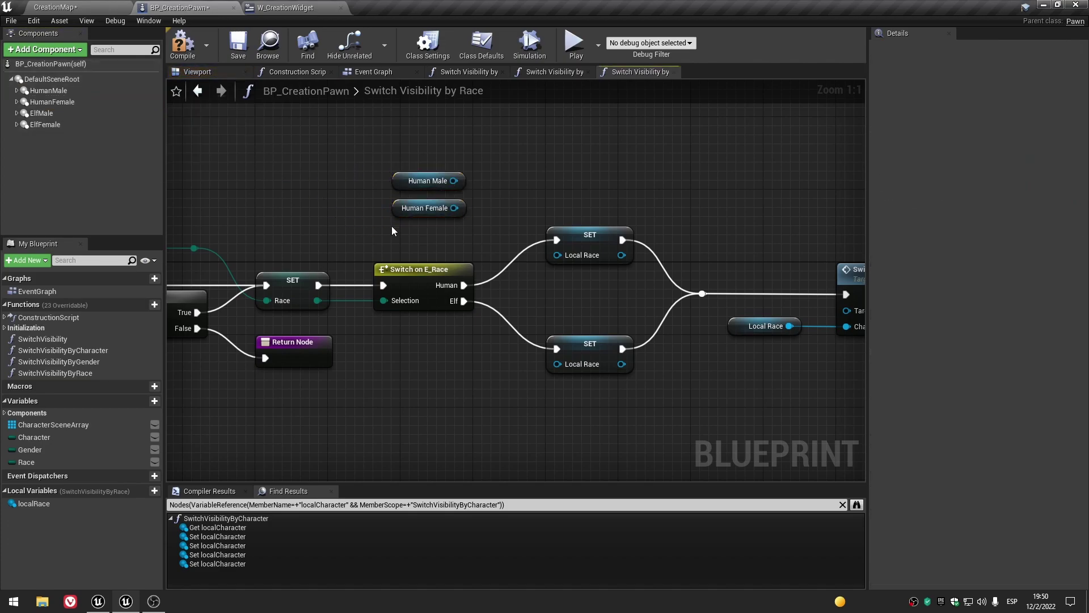
right_drag(508, 178, 473, 207)
drag(356, 249, 387, 247)
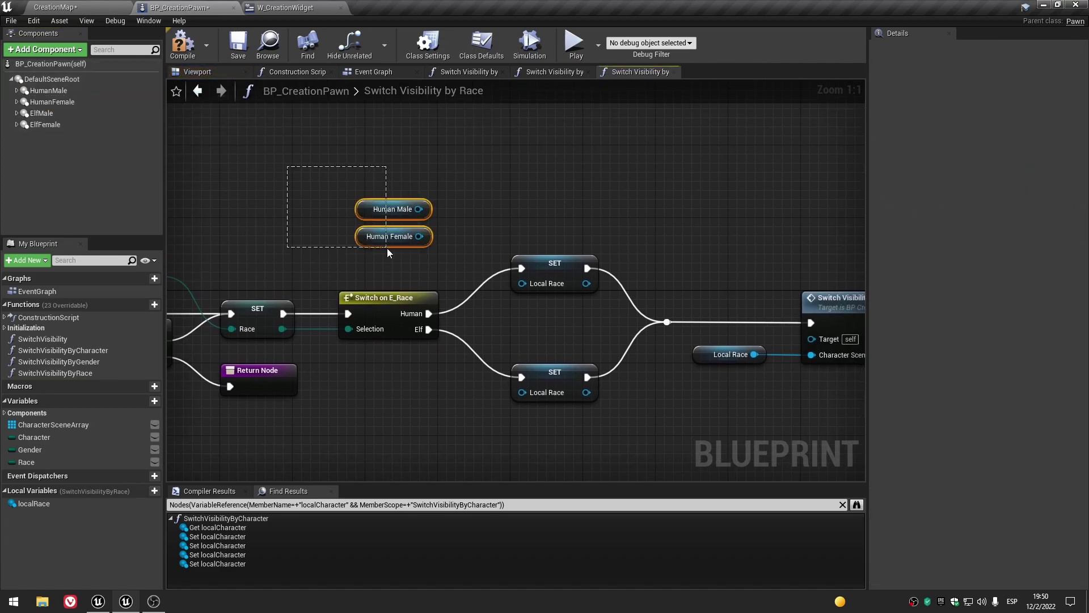
click(550, 222)
Step: Shift Switch Visibility, Return Node and reroute right, and spread the two Local Race setters apart
scroll(550, 222, down, 3)
right_drag(550, 222, 432, 182)
drag(432, 183, 738, 306)
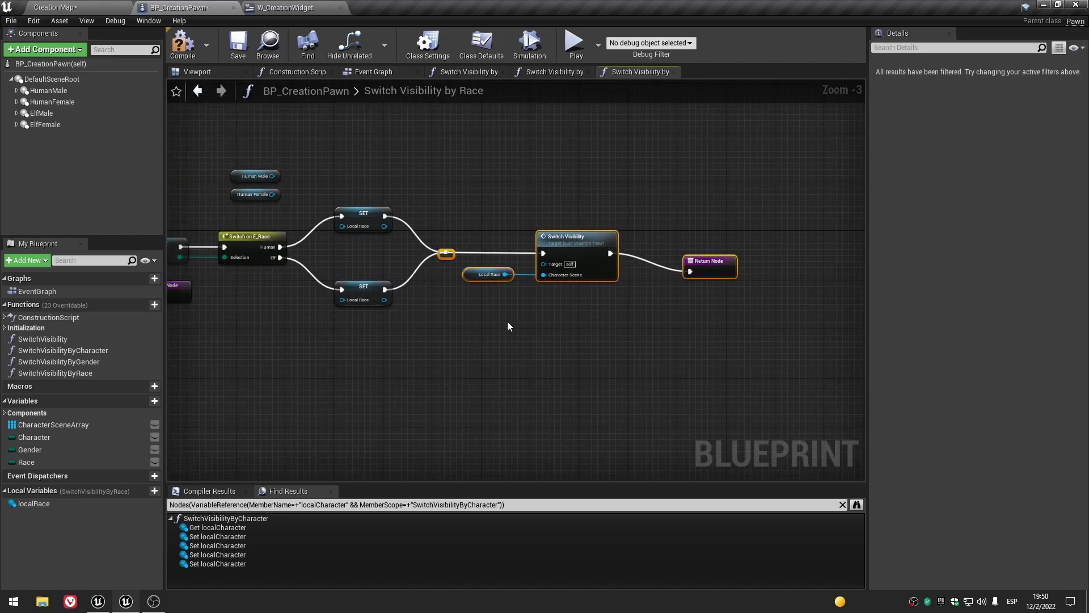
drag(568, 237, 610, 237)
right_drag(428, 320, 527, 342)
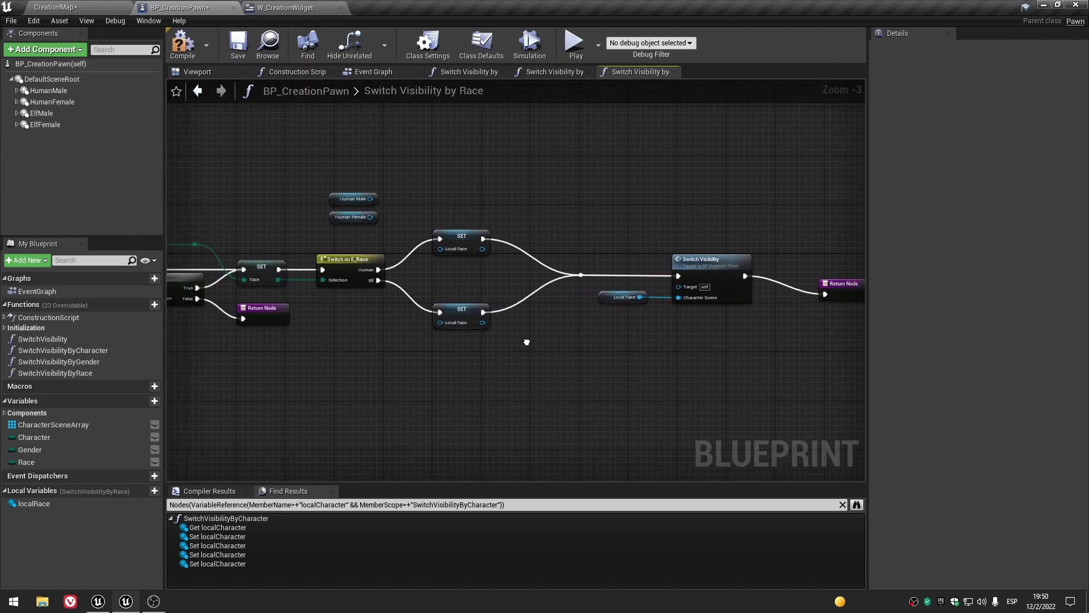
click(547, 73)
click(630, 72)
drag(453, 248, 452, 233)
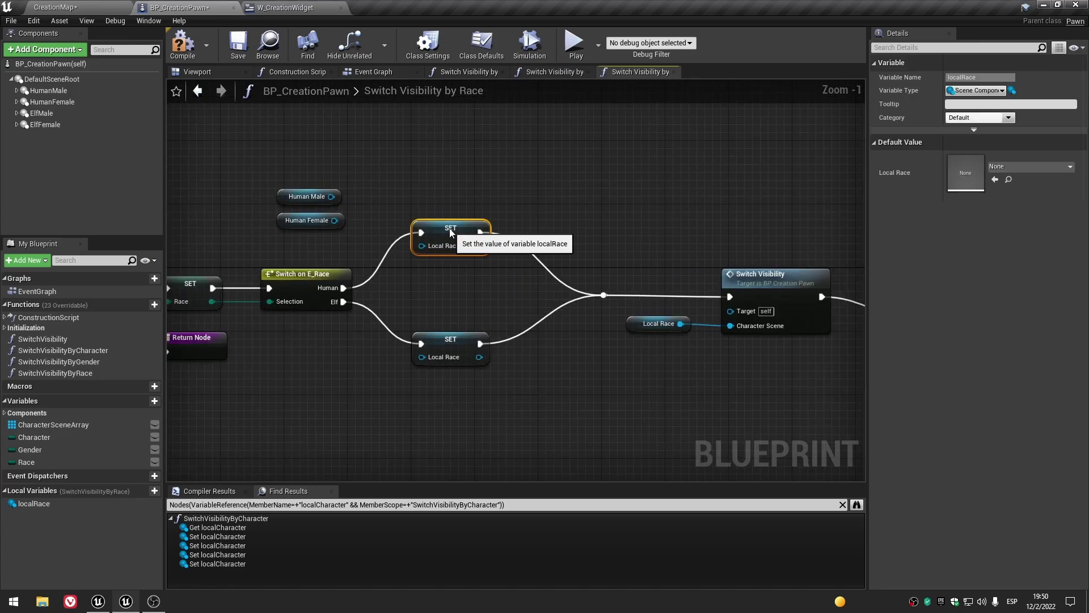
drag(441, 334, 441, 341)
click(440, 300)
right_drag(440, 299, 523, 268)
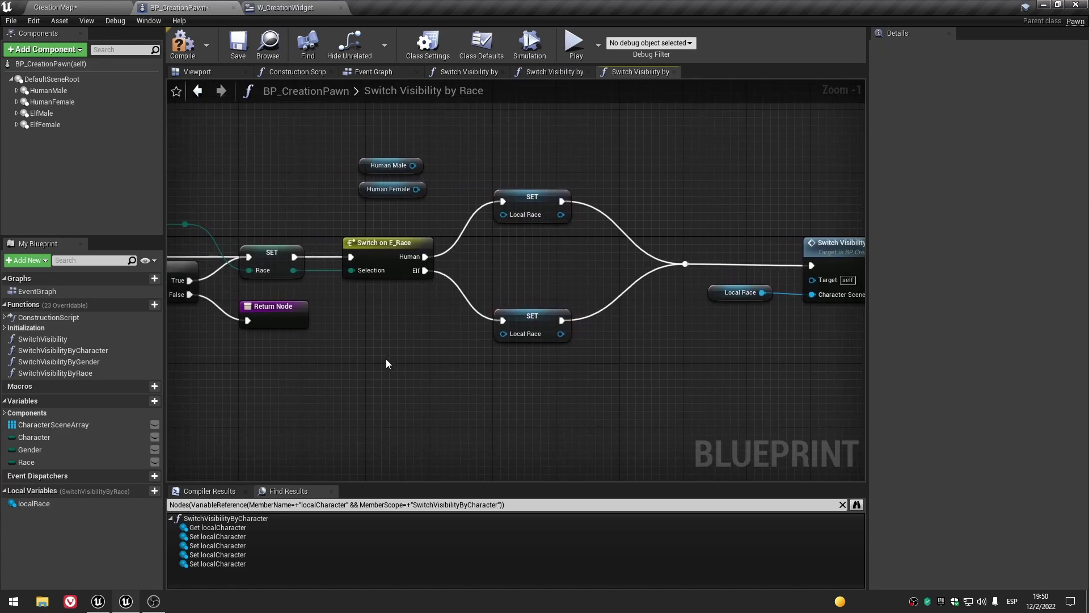
Step: Add a Select node between the two SET Local Race nodes and align the Human getters beside it
right_click(386, 360)
text(select)
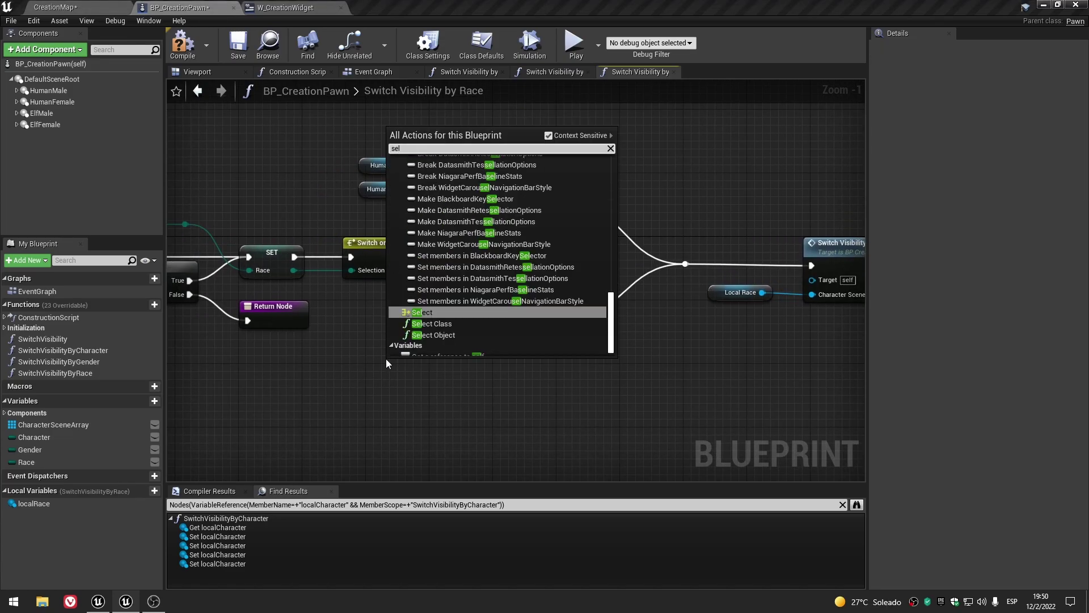
click(434, 329)
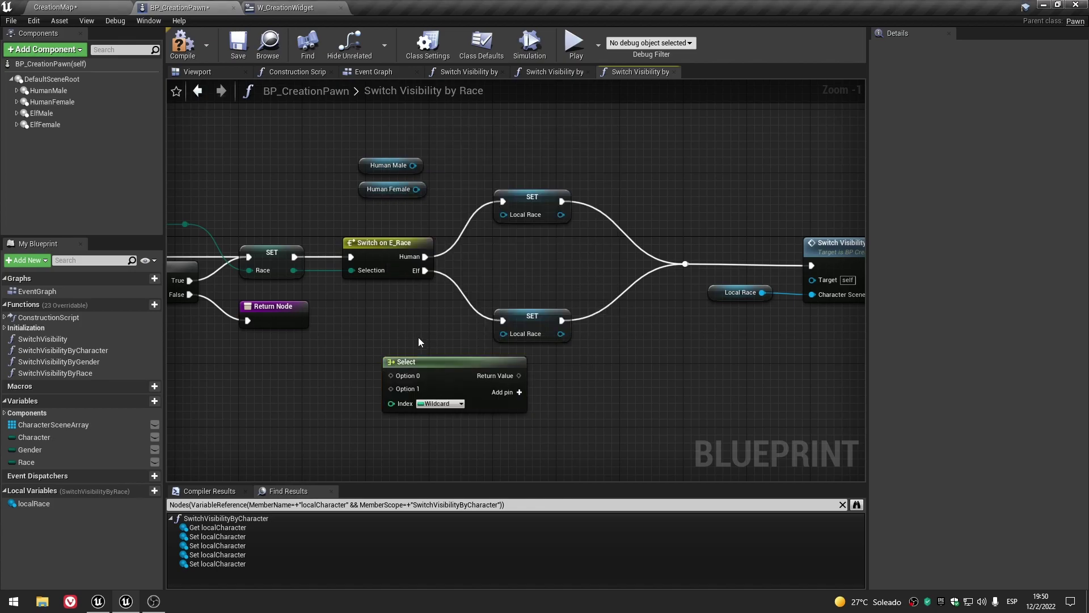
drag(419, 361, 534, 234)
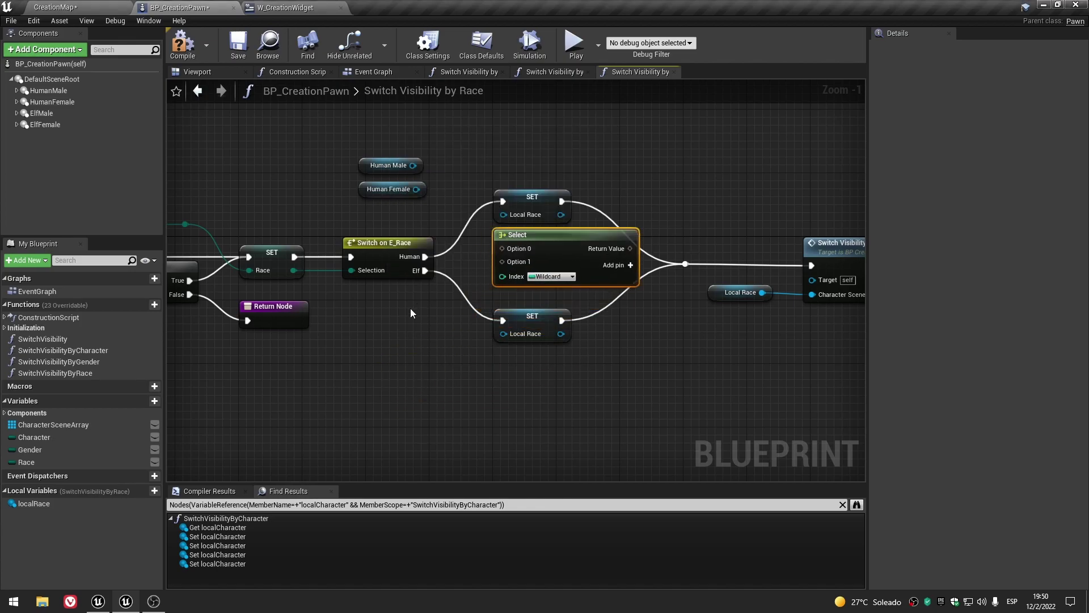
scroll(410, 309, up, 1)
right_drag(378, 358, 377, 412)
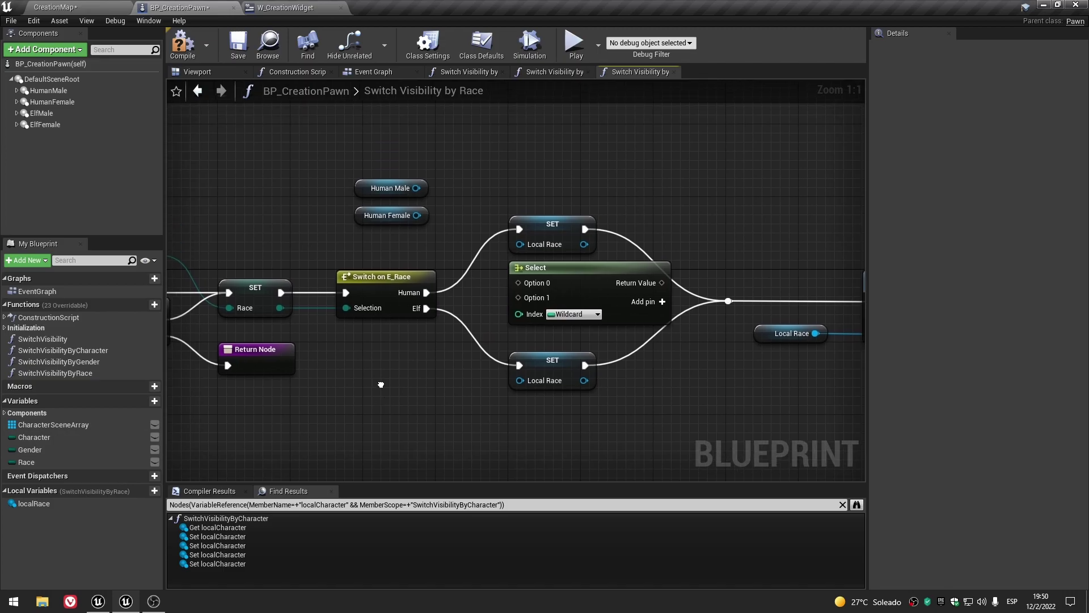
click(366, 226)
drag(302, 184, 363, 227)
click(317, 266)
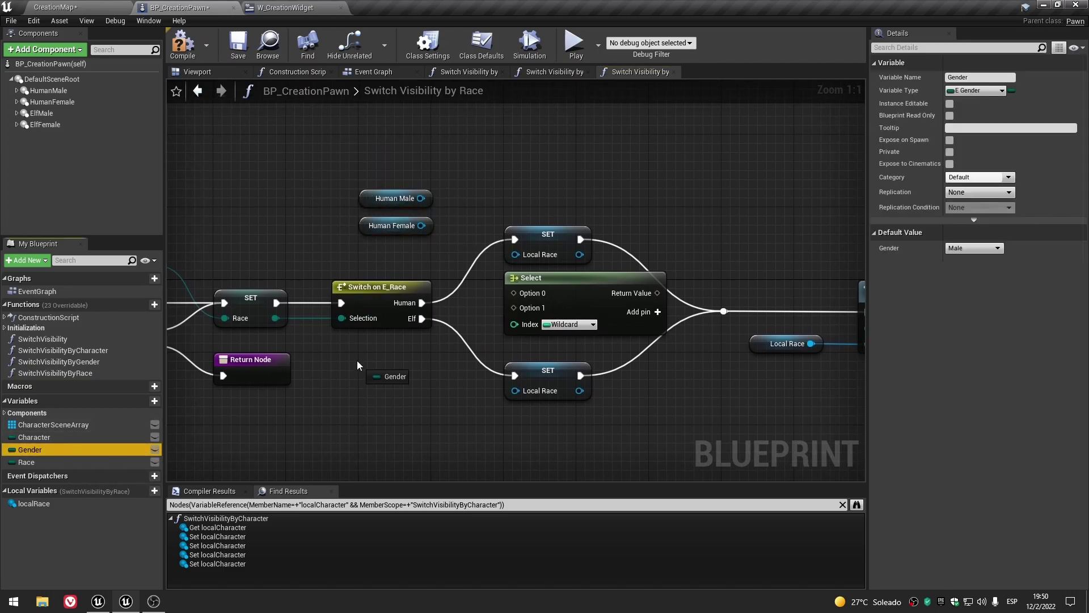
Step: Add a Gender getter and wire it into the human Select node's Index
drag(59, 447, 372, 361)
click(548, 75)
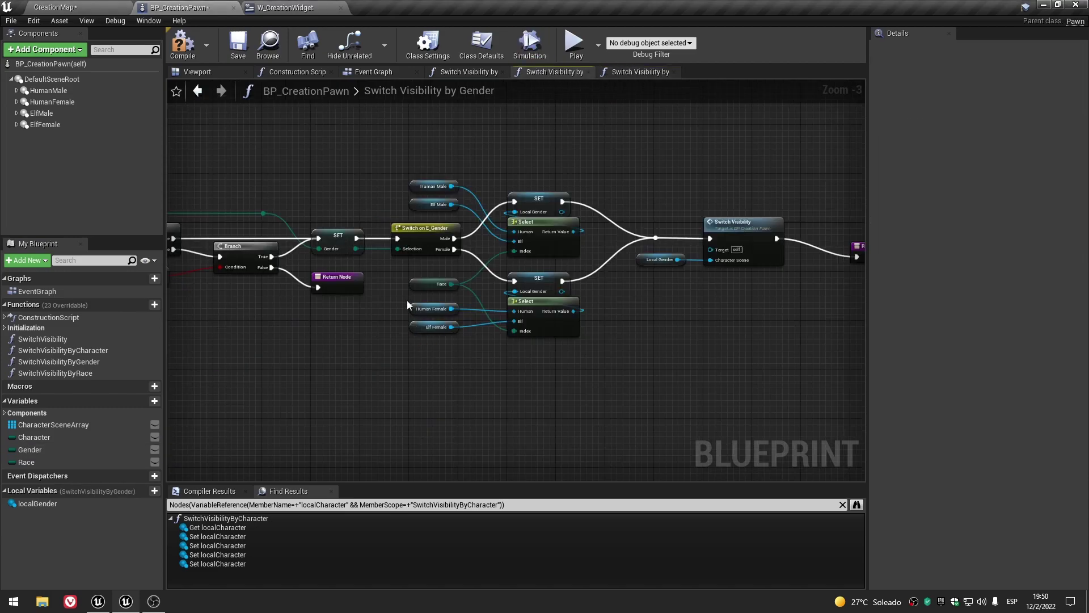
click(638, 72)
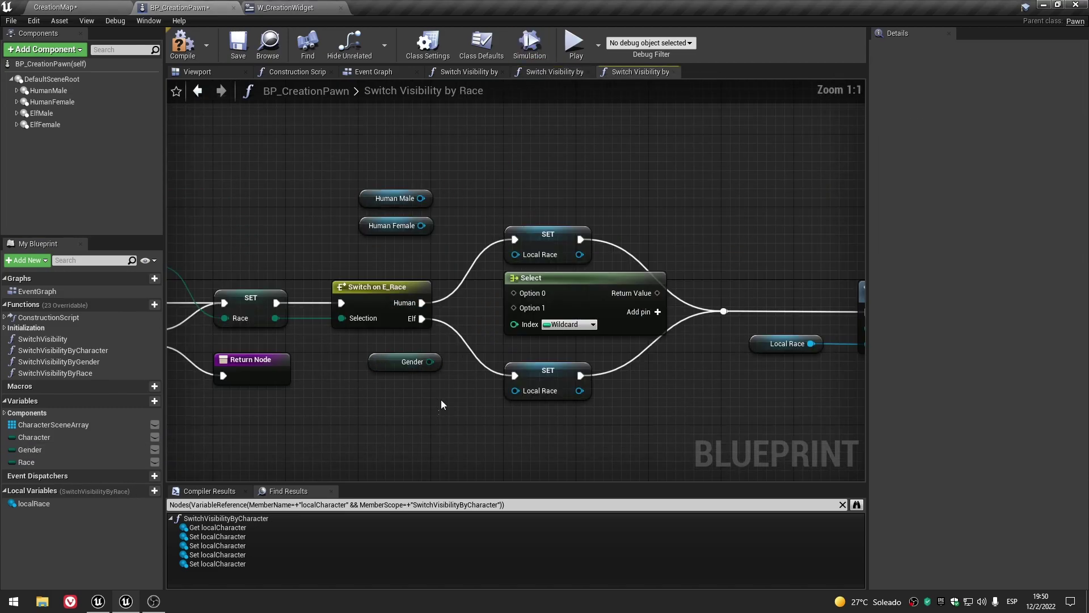
drag(430, 362, 513, 323)
drag(397, 361, 388, 361)
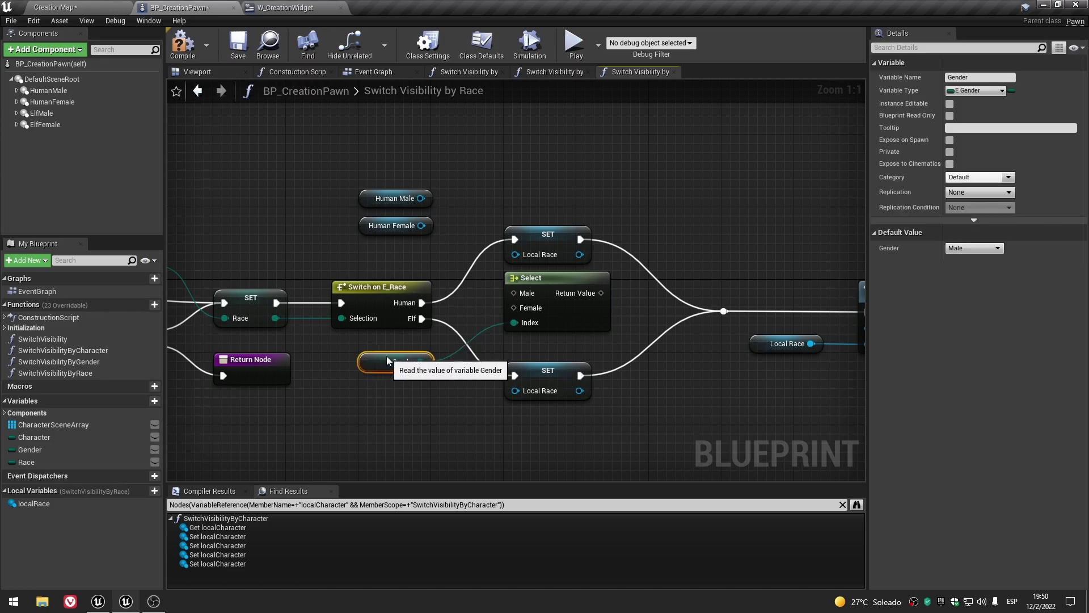
click(399, 409)
click(393, 324)
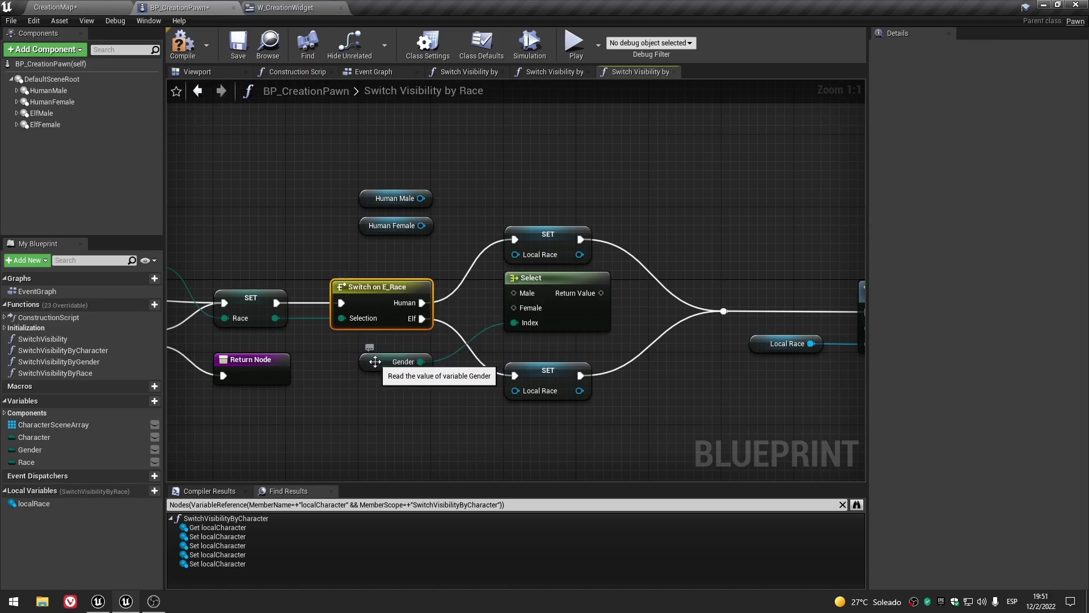
click(375, 361)
click(536, 282)
Step: Connect Human Male and Human Female to the Select node's Male and Female options
drag(420, 198, 423, 200)
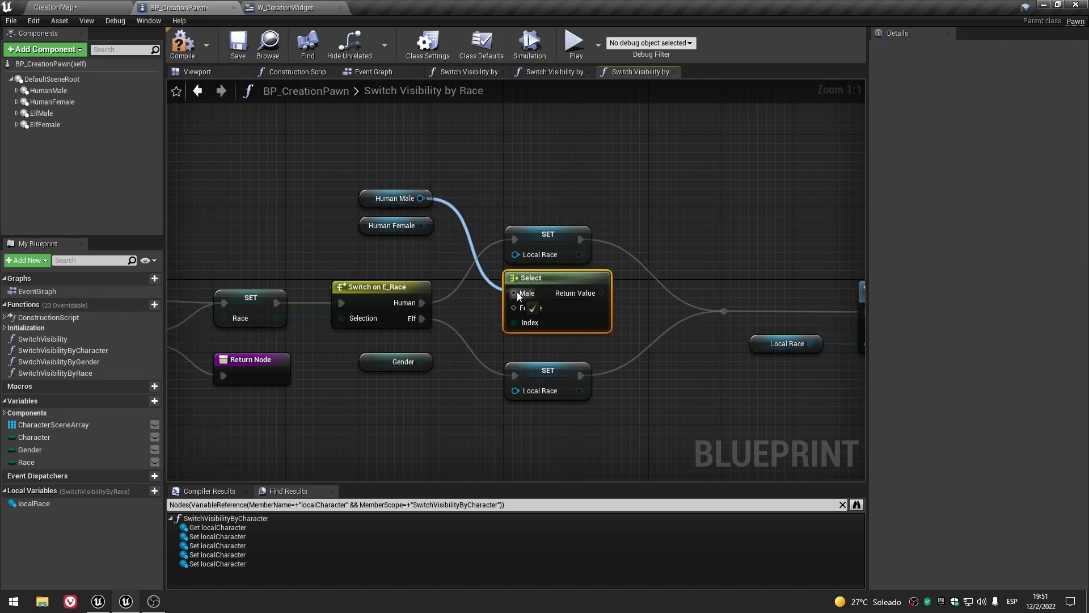
drag(517, 295, 517, 294)
click(381, 361)
drag(420, 227, 514, 308)
drag(600, 293, 515, 255)
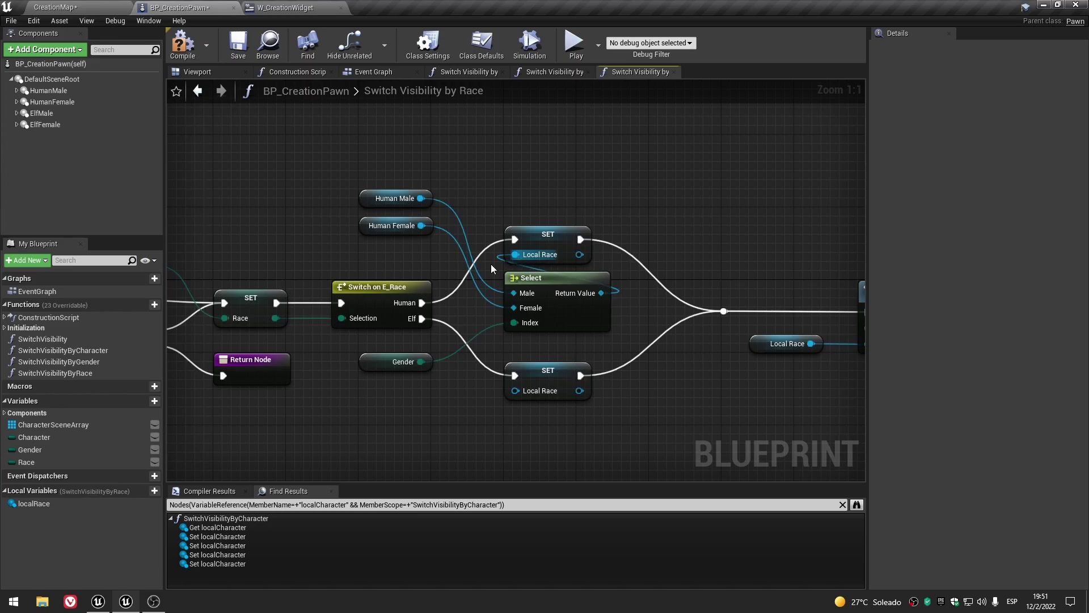
mouse_move(343, 250)
mouse_down()
mouse_move(436, 187)
mouse_move(391, 226)
mouse_up()
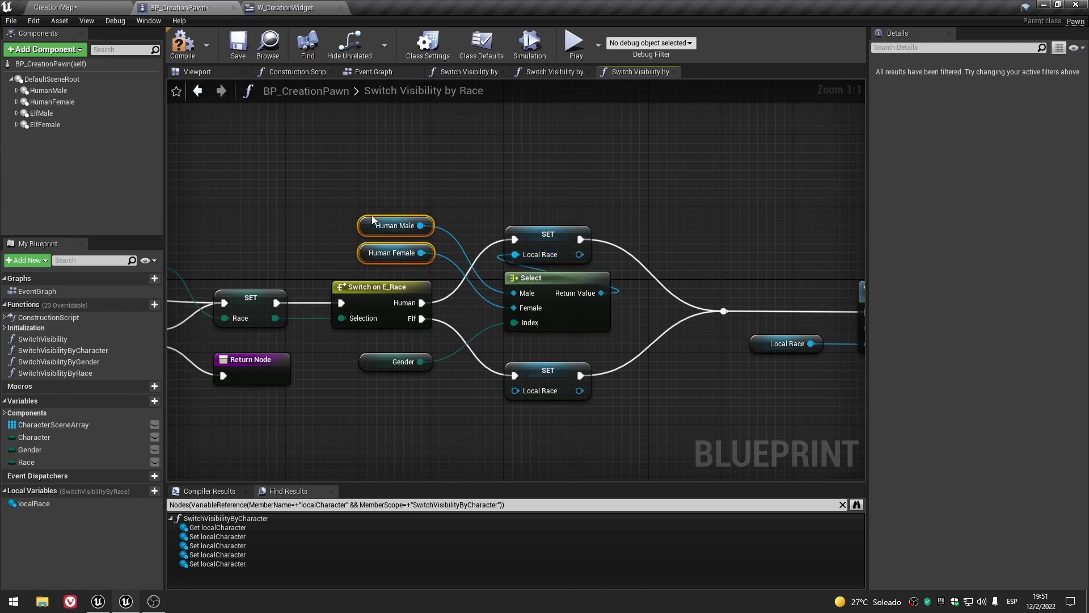
click(605, 168)
Step: Duplicate the Select for the elf branch, indexed by Gender, feeding SET Local Race
drag(561, 324, 561, 314)
right_drag(561, 315, 543, 240)
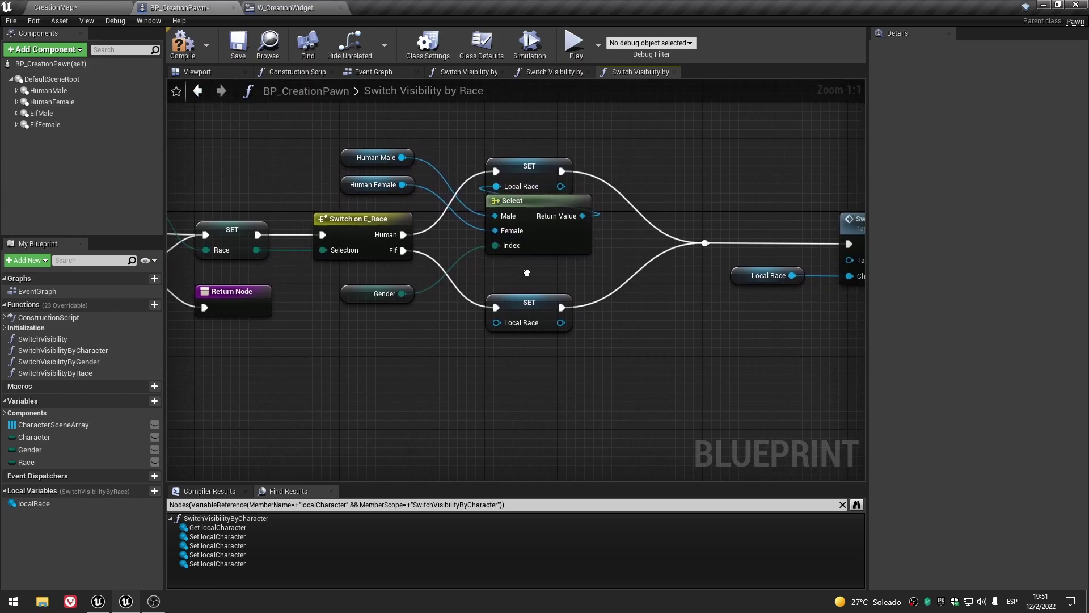
click(542, 240)
key(ctrl+c)
key(ctrl+v)
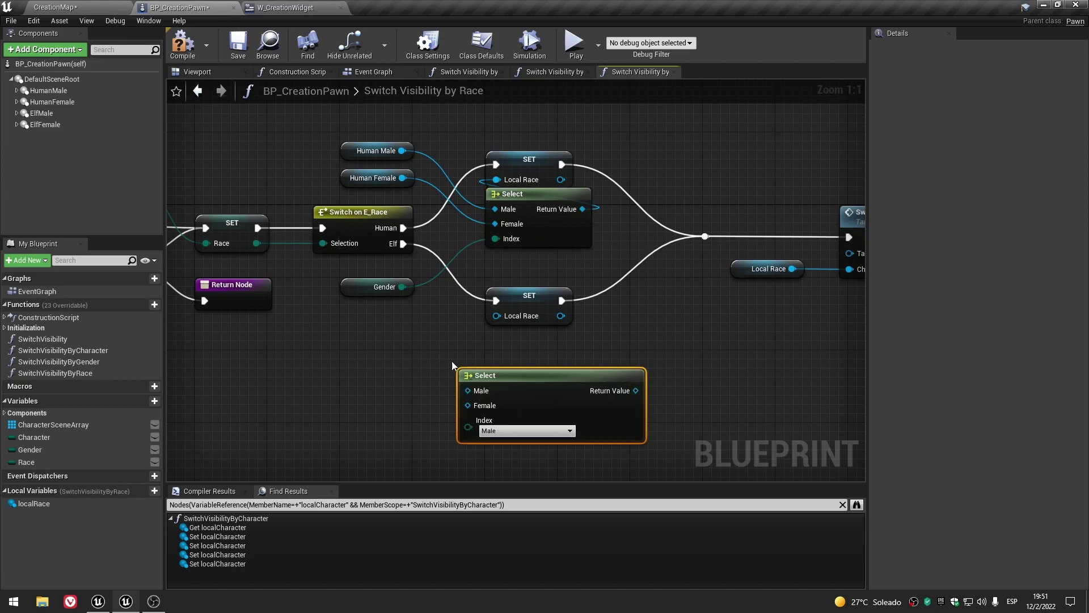
mouse_move(531, 370)
mouse_down()
mouse_move(595, 342)
mouse_move(570, 339)
mouse_up()
click(454, 329)
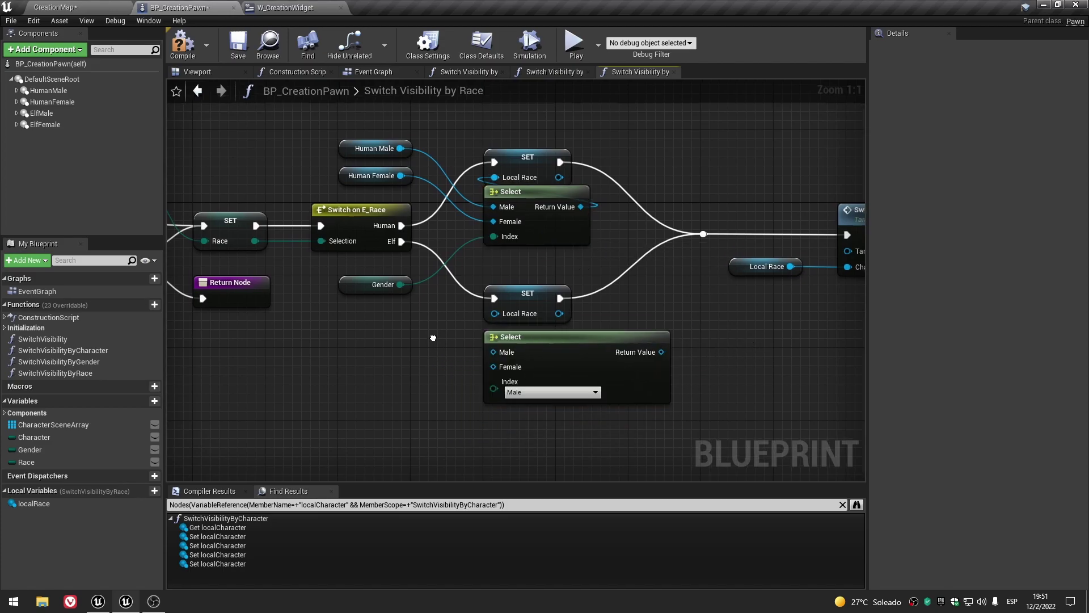
right_drag(401, 287, 359, 278)
drag(358, 278, 447, 376)
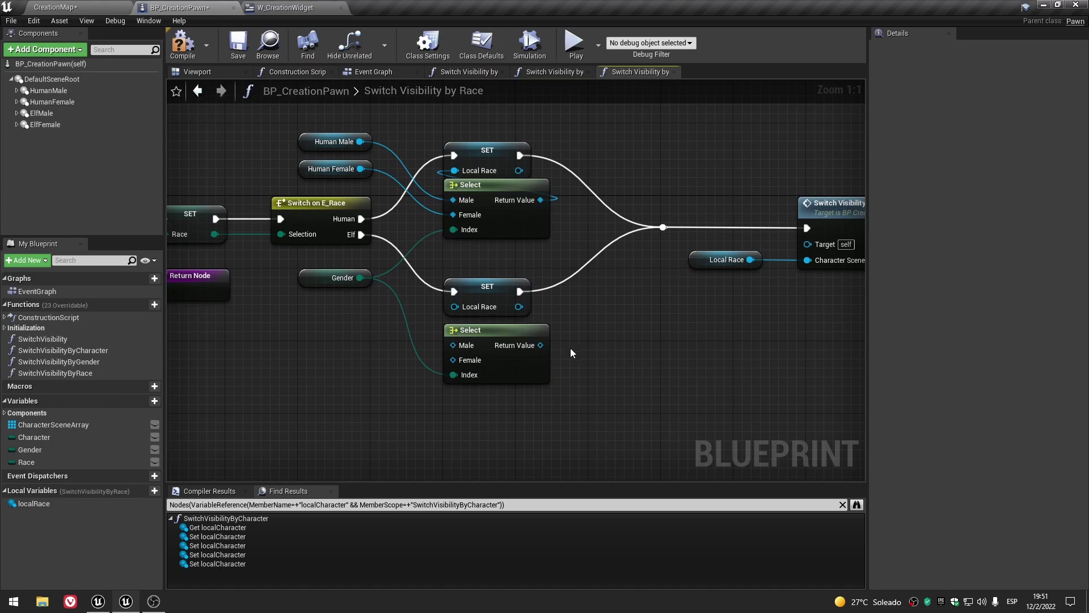
drag(540, 345, 529, 333)
drag(458, 304, 458, 306)
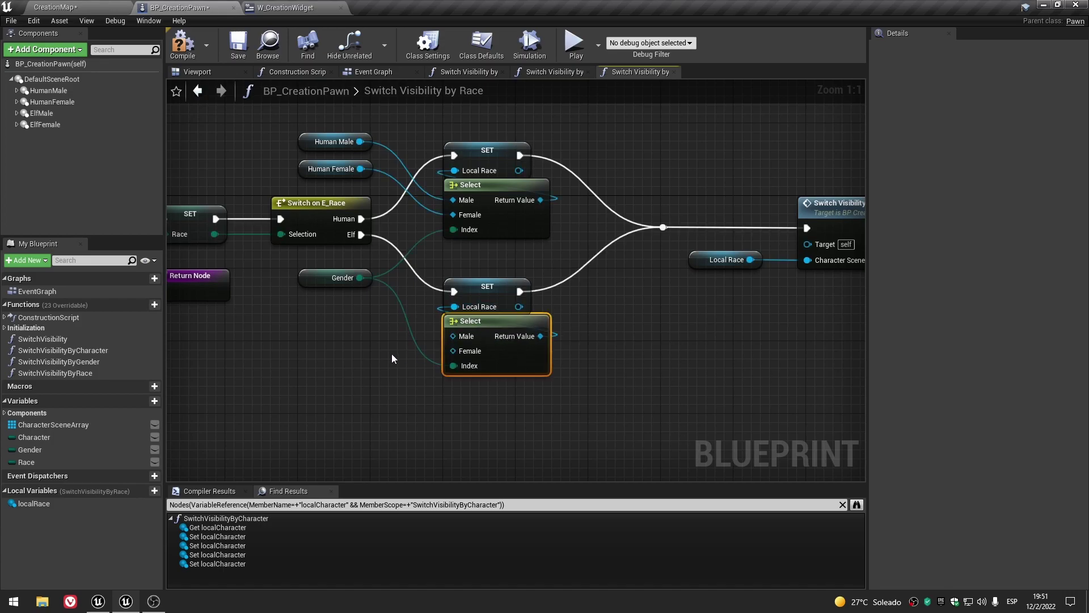
Step: Add ElfMale and ElfFemale references and connect them to the elf Select's Male and Female pins
right_drag(375, 348, 409, 363)
mouse_move(41, 113)
mouse_down()
mouse_move(321, 356)
mouse_move(332, 334)
mouse_up()
mouse_move(44, 124)
mouse_down()
mouse_move(317, 373)
mouse_move(340, 365)
mouse_up()
click(420, 391)
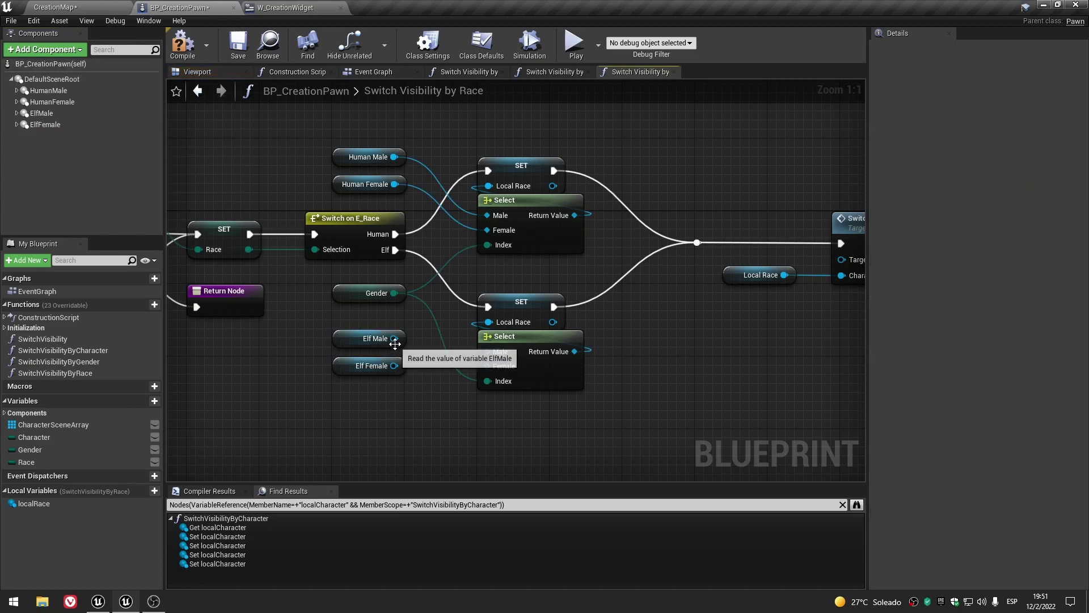
drag(395, 339, 487, 351)
drag(395, 366, 486, 366)
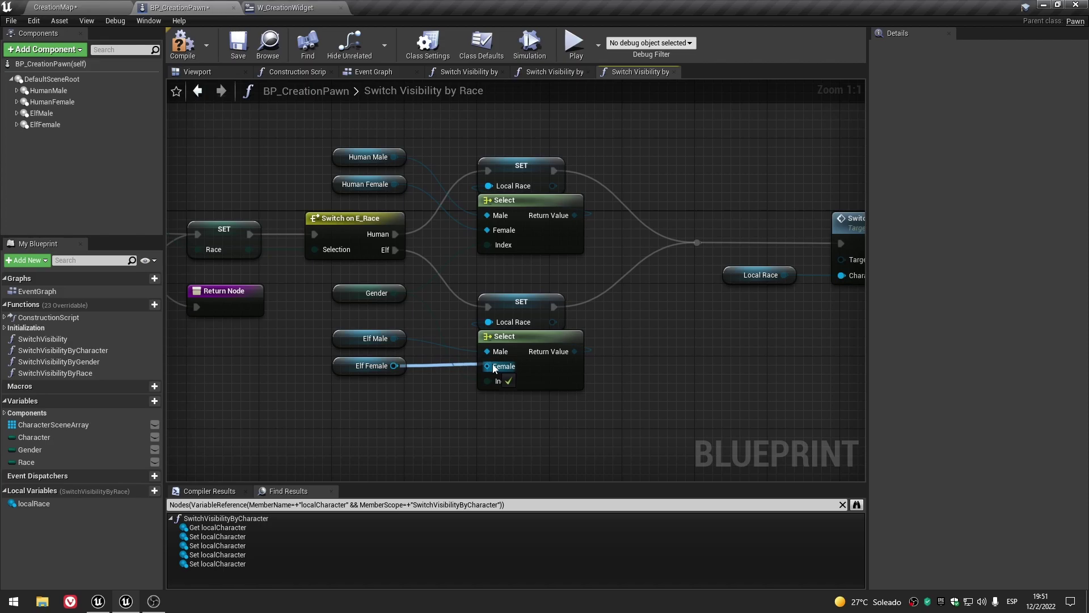
drag(372, 403, 348, 332)
click(656, 360)
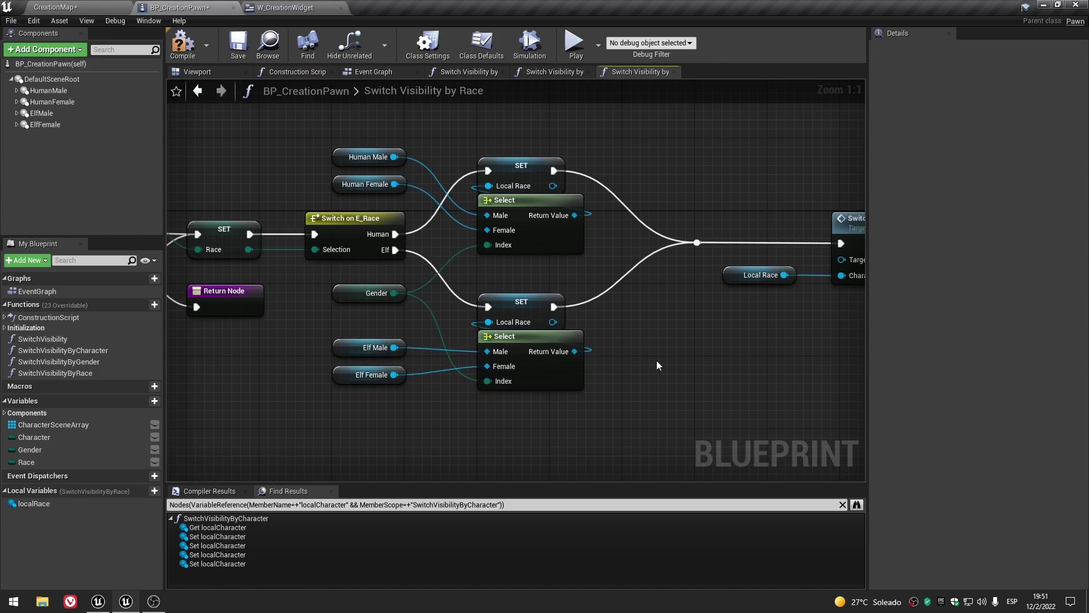
Step: Move Local Race, Switch Visibility and Return Node closer to the branches, then compile
scroll(641, 363, down, 3)
right_drag(700, 364, 487, 374)
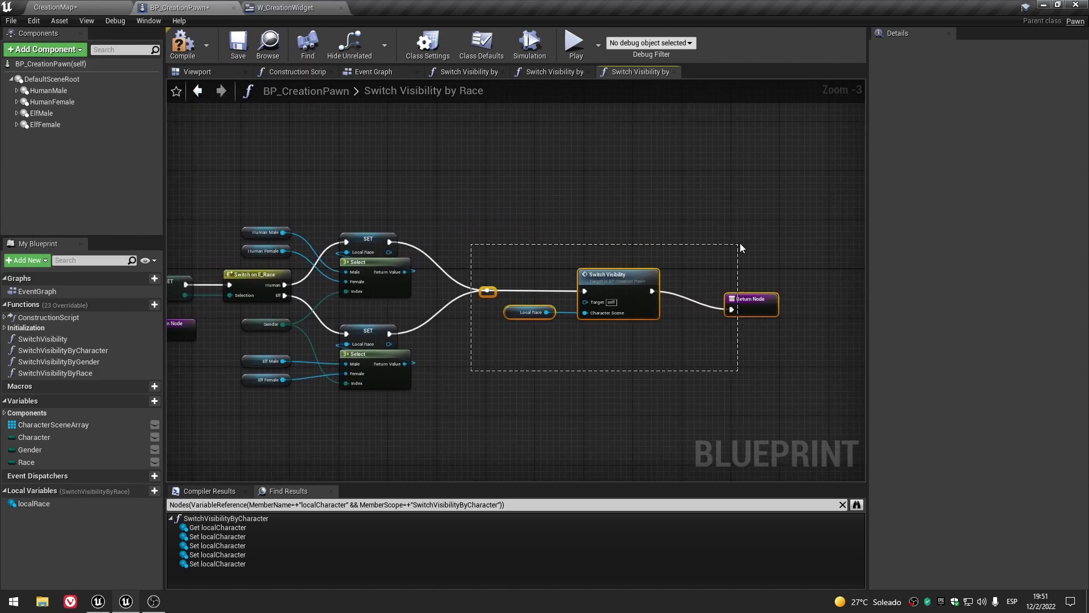
drag(740, 244, 738, 245)
scroll(617, 291, up, 3)
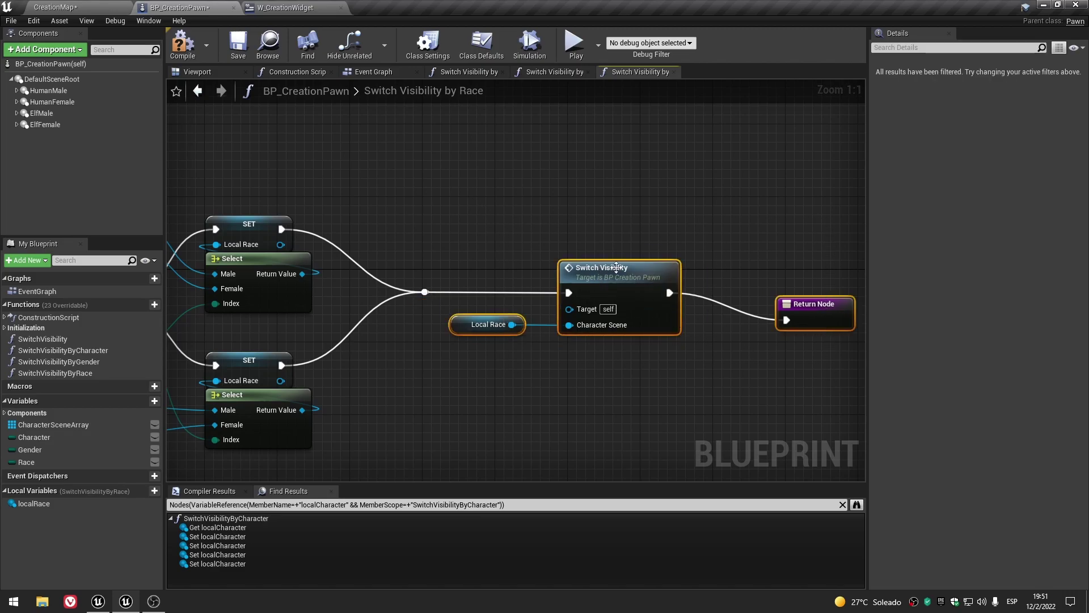
drag(617, 267, 554, 268)
click(494, 335)
scroll(668, 313, down, 3)
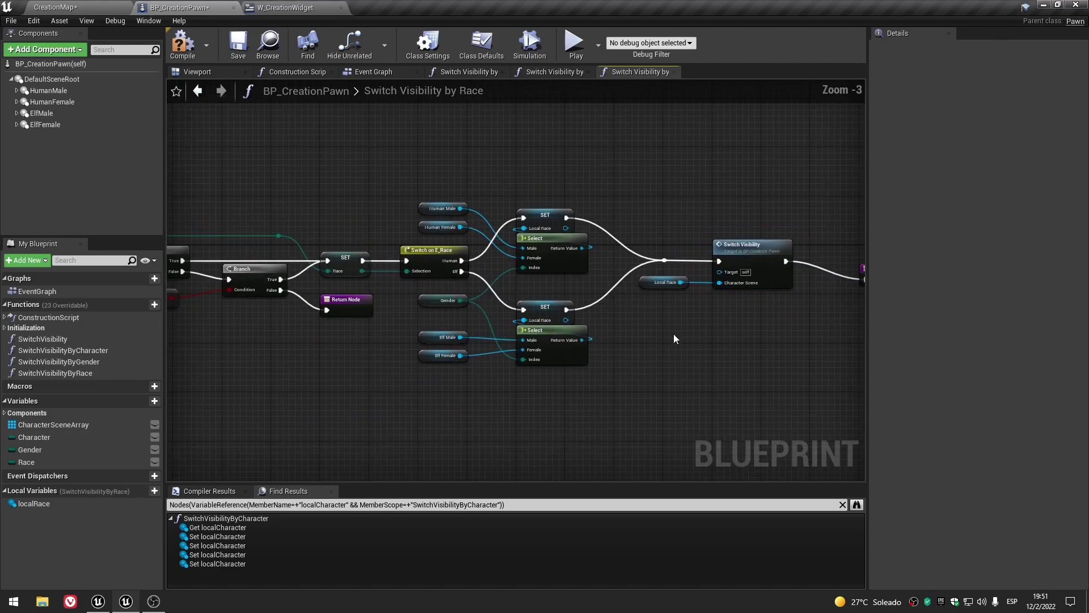
right_drag(673, 334, 717, 324)
scroll(717, 325, down, 1)
scroll(717, 325, up, 1)
scroll(591, 343, down, 1)
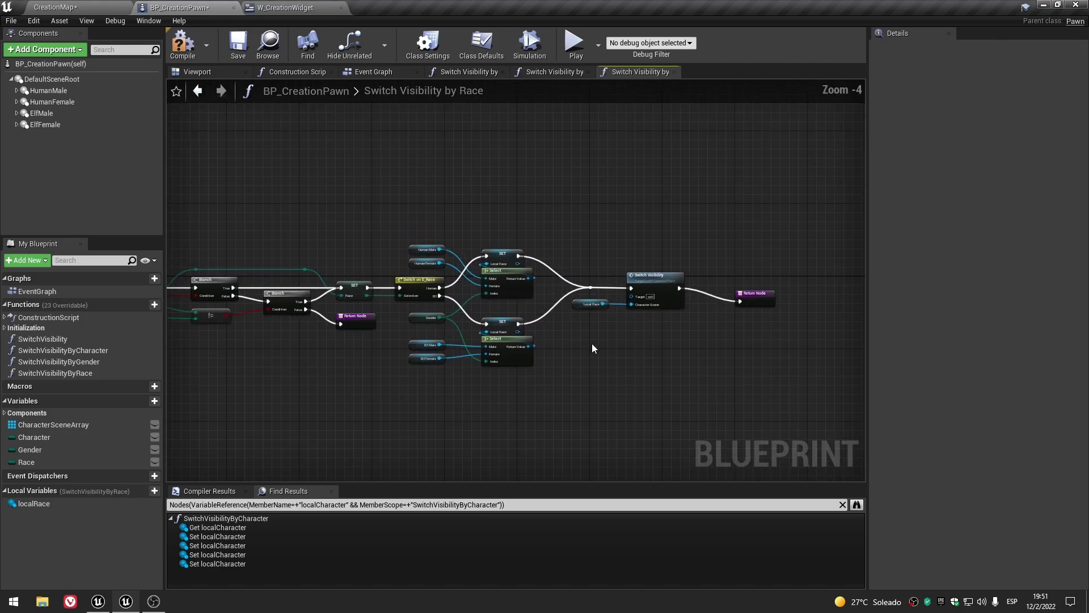
click(182, 44)
Step: Wire Create Scene Array's exec output into Switch Visibility by Race in the Construction Script, then view the Viewport
click(299, 73)
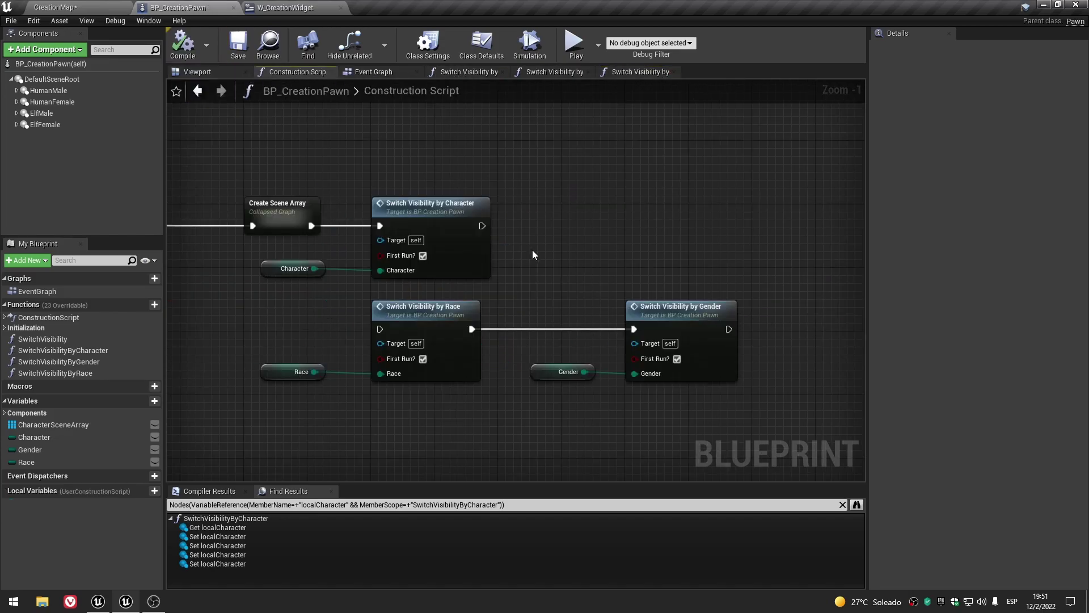
scroll(532, 250, down, 1)
mouse_move(373, 180)
right_down()
mouse_move(451, 185)
mouse_move(434, 223)
right_up()
scroll(420, 271, up, 2)
drag(396, 193, 399, 196)
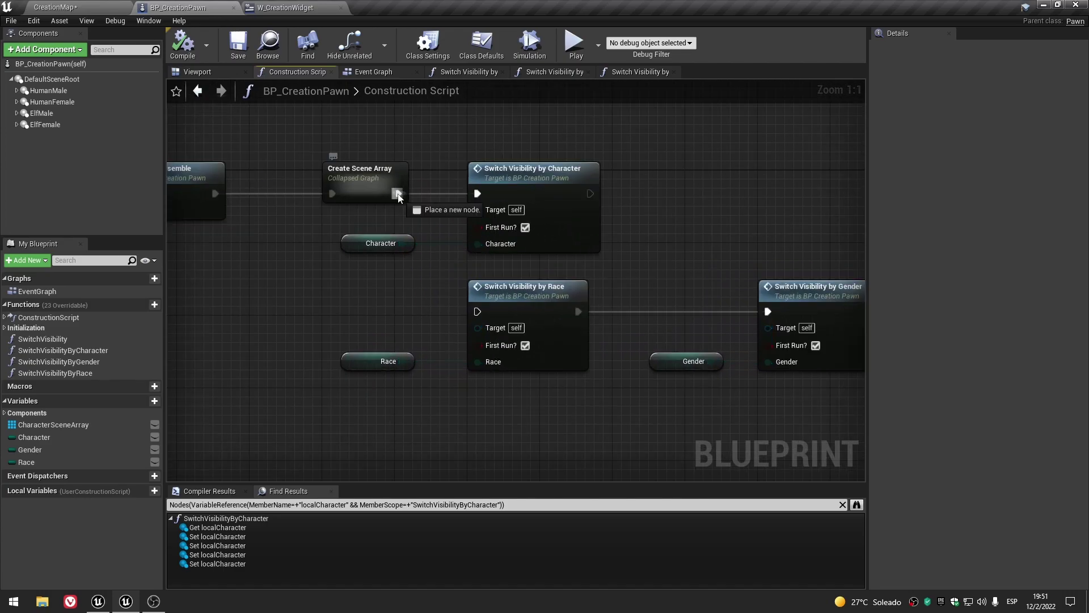
drag(477, 313, 477, 313)
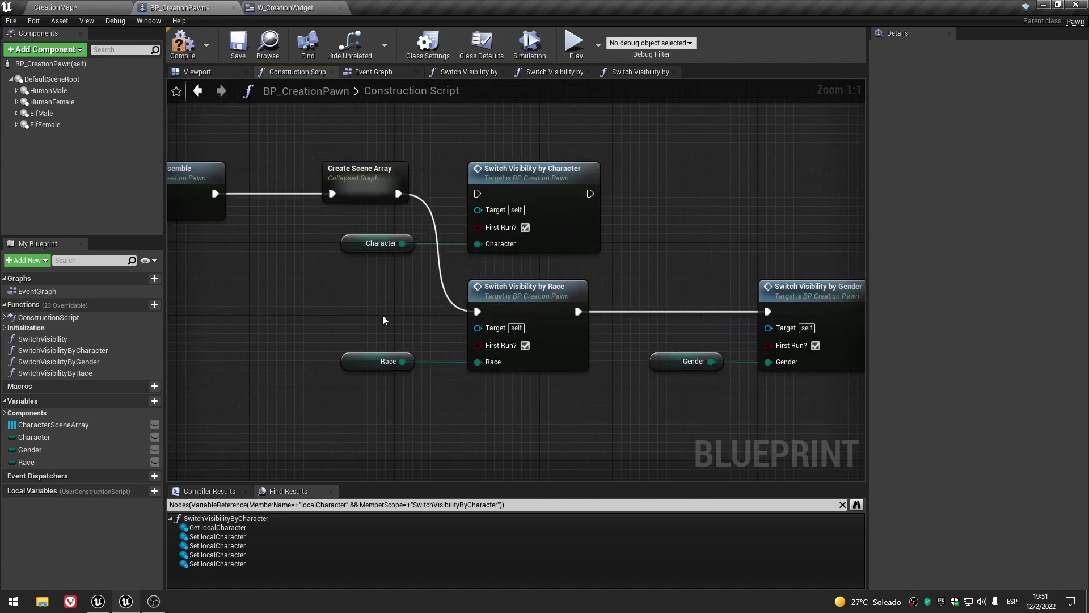
scroll(382, 315, down, 1)
right_drag(325, 308, 439, 308)
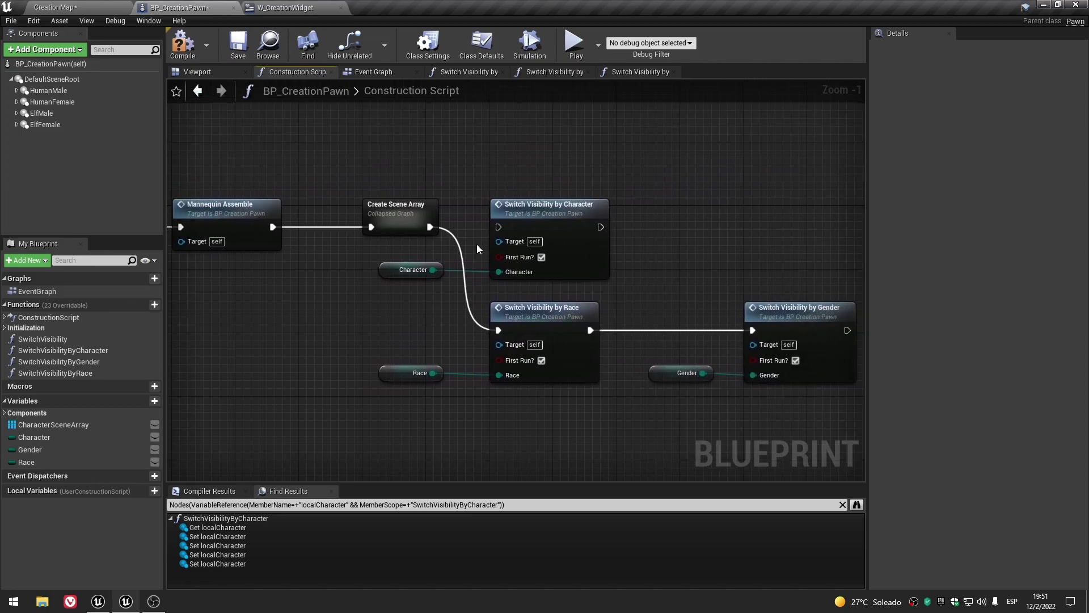
click(211, 72)
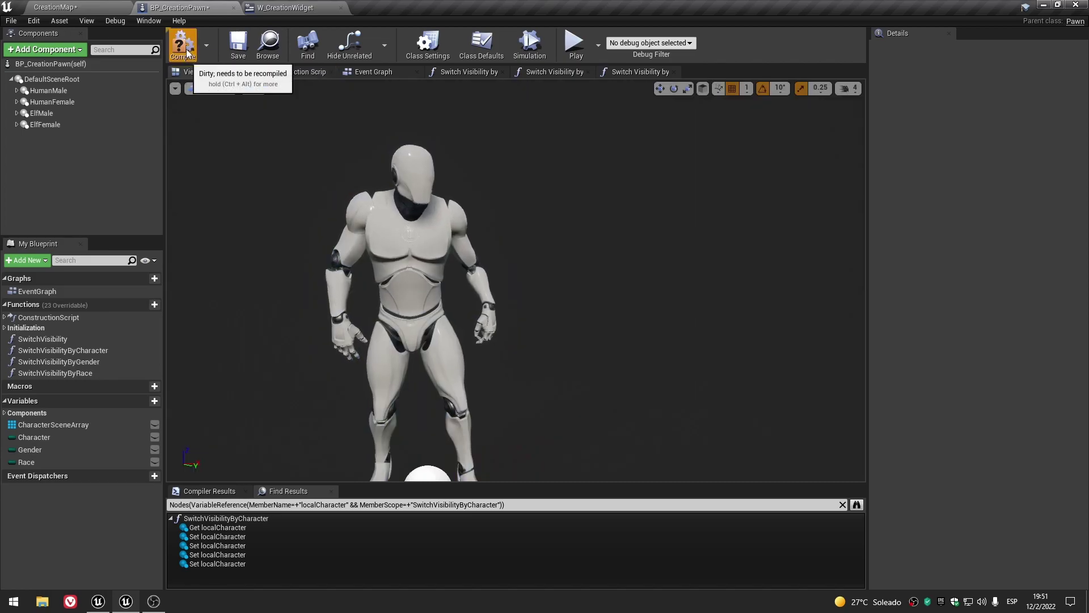
Step: Compile, test the Character default as ElfMale, restore HumanMale, then compile and save
click(238, 53)
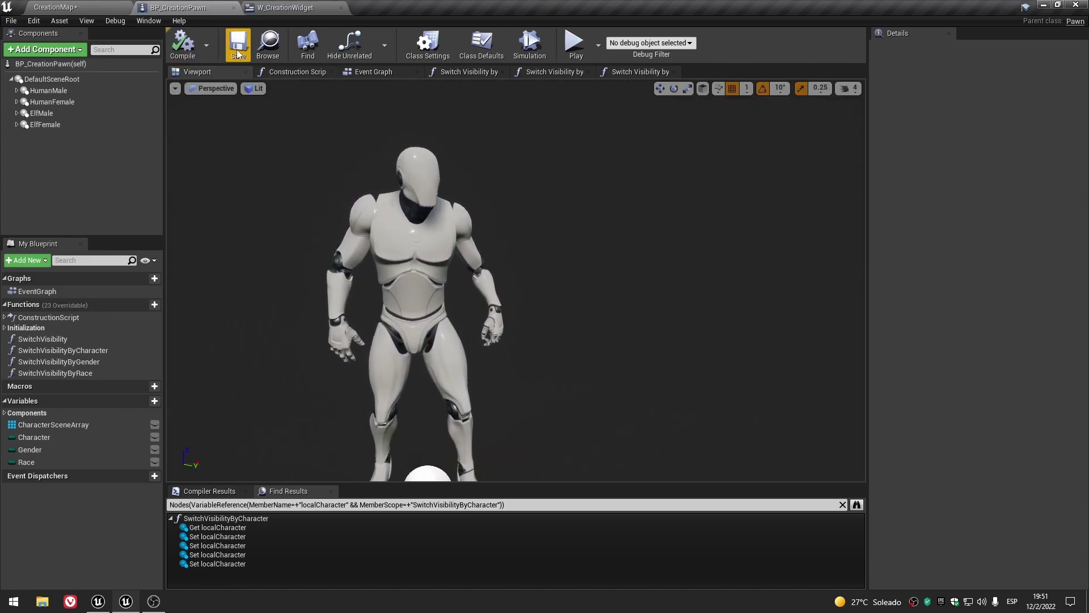
click(68, 437)
click(974, 247)
click(969, 264)
click(973, 248)
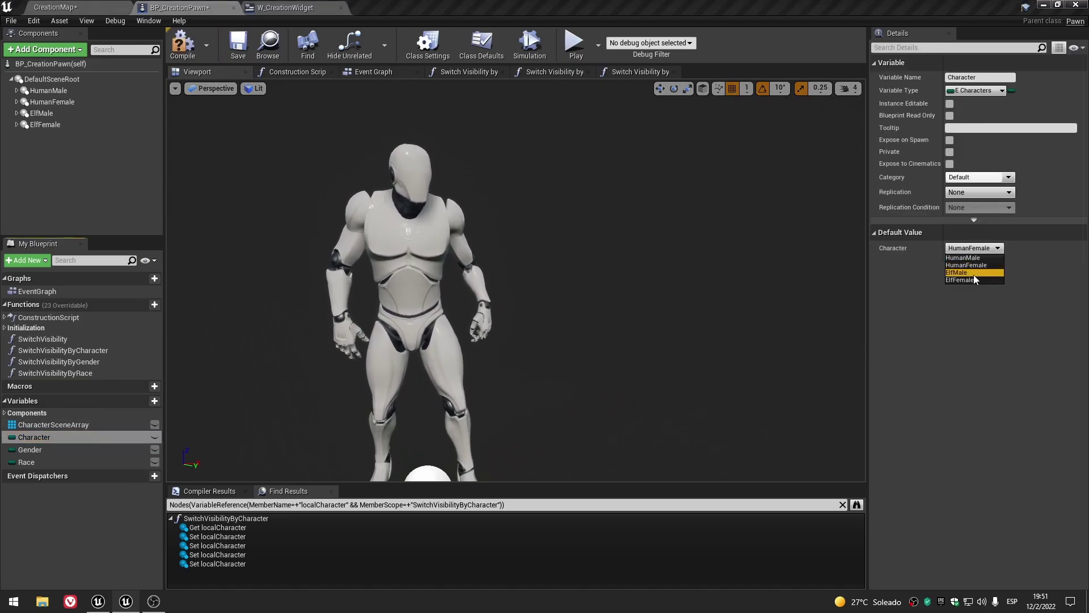
click(974, 275)
click(972, 250)
click(971, 259)
click(298, 71)
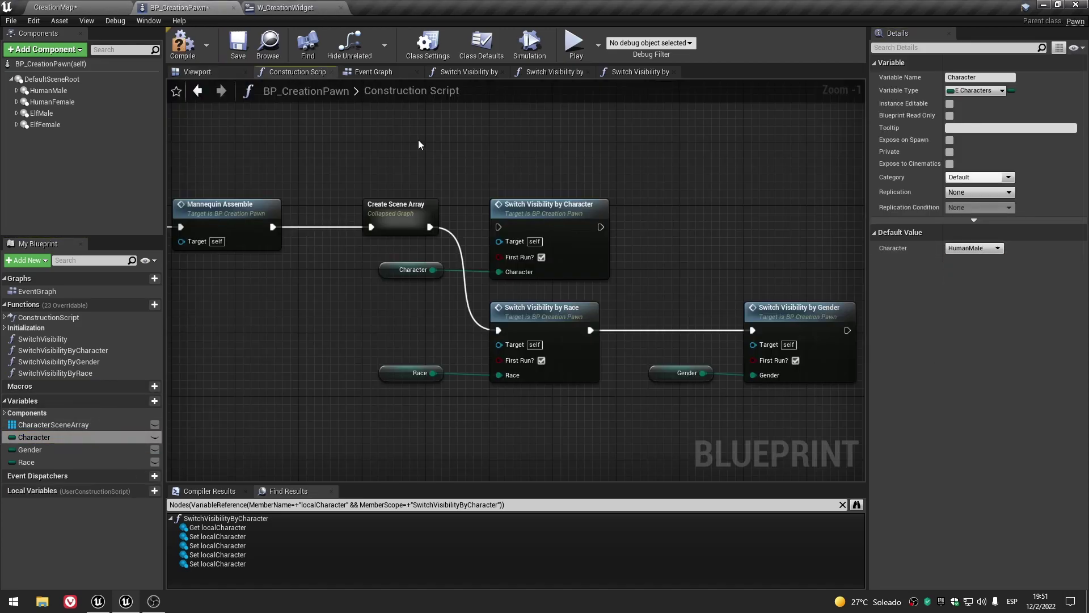
click(198, 71)
click(183, 45)
click(238, 45)
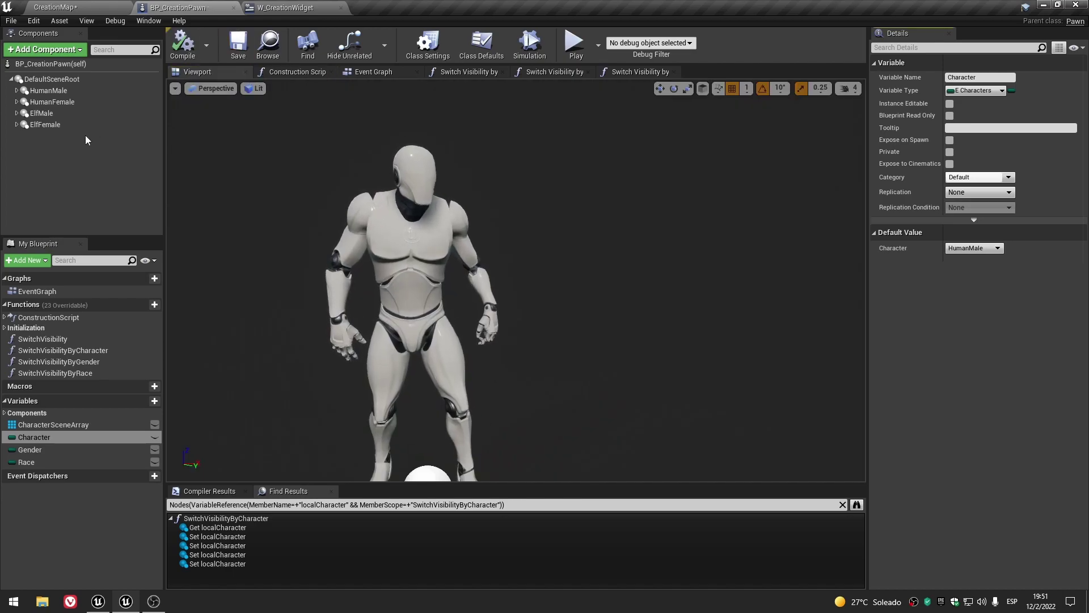
Step: Try the Gender default as Female, then set it back to Male
click(40, 449)
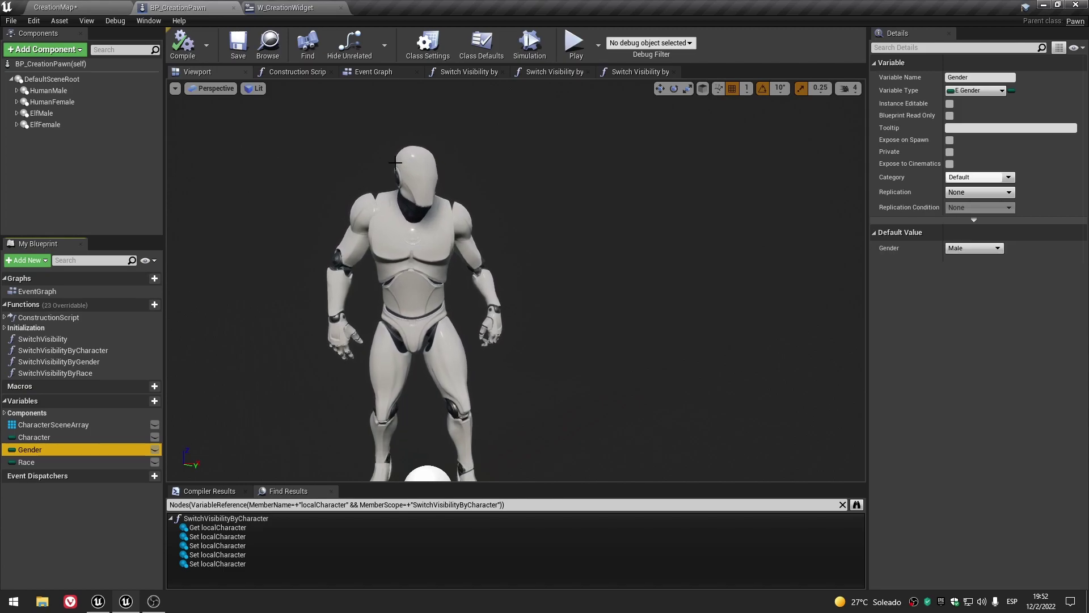
click(973, 248)
click(972, 264)
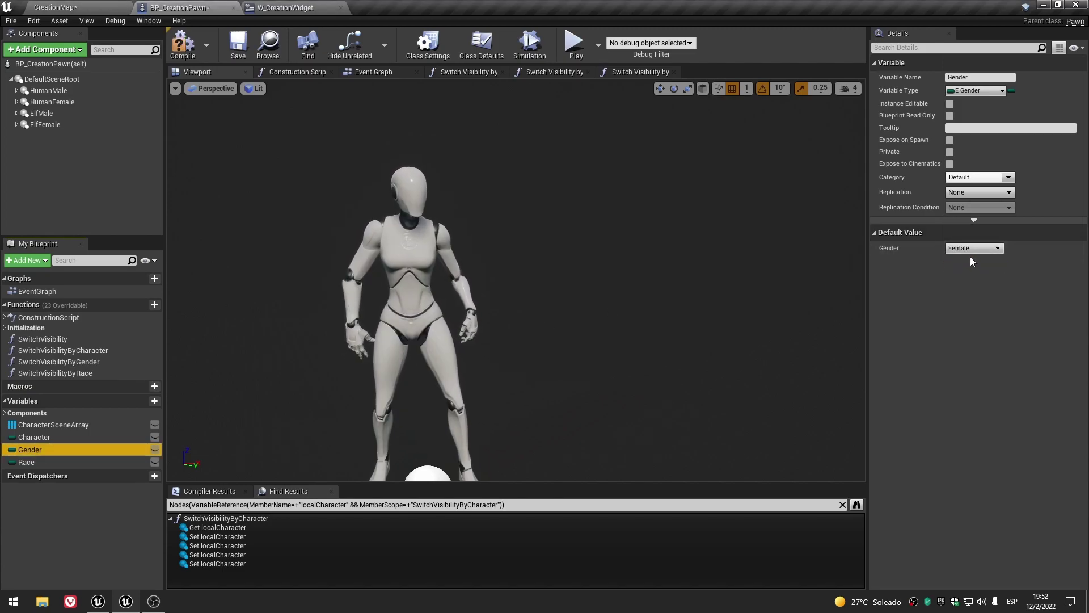
click(970, 252)
click(969, 258)
click(974, 248)
click(968, 258)
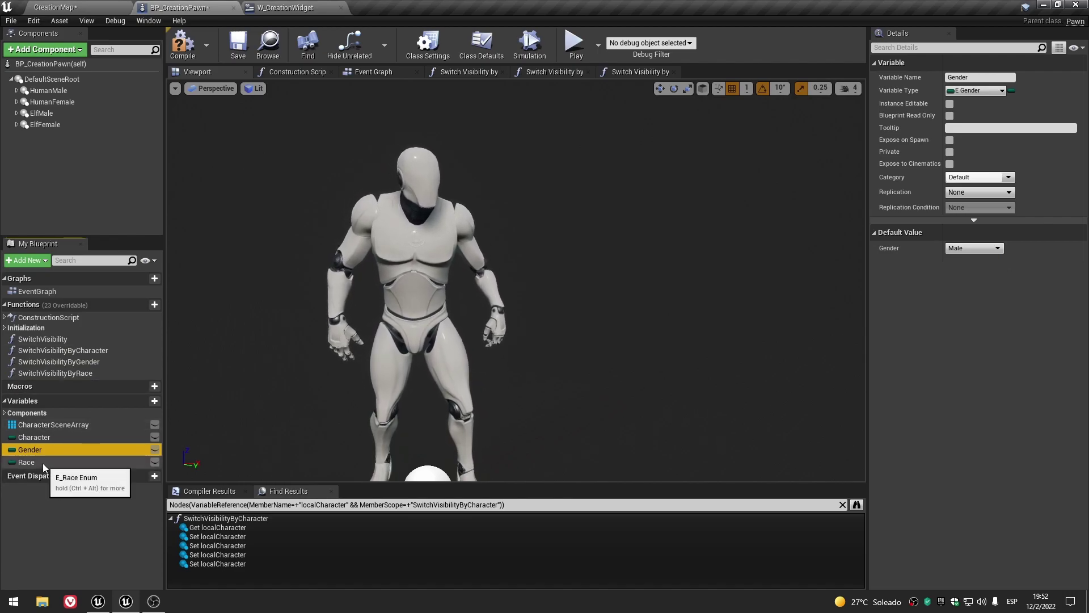
Step: Try the Race default as Elf, then set it back to Human
click(34, 462)
click(970, 251)
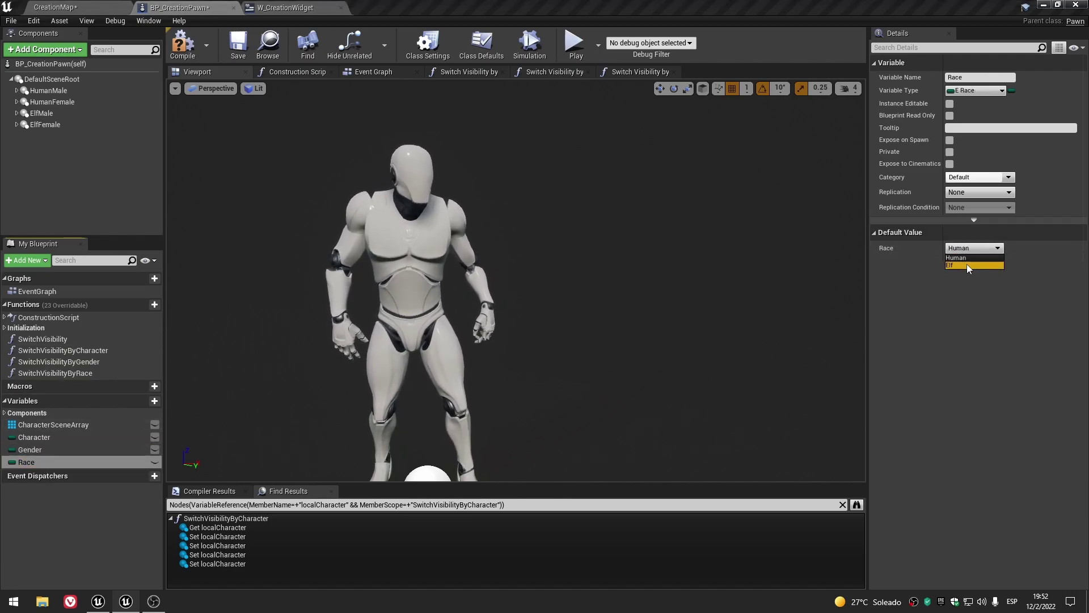
click(967, 264)
click(962, 249)
click(965, 250)
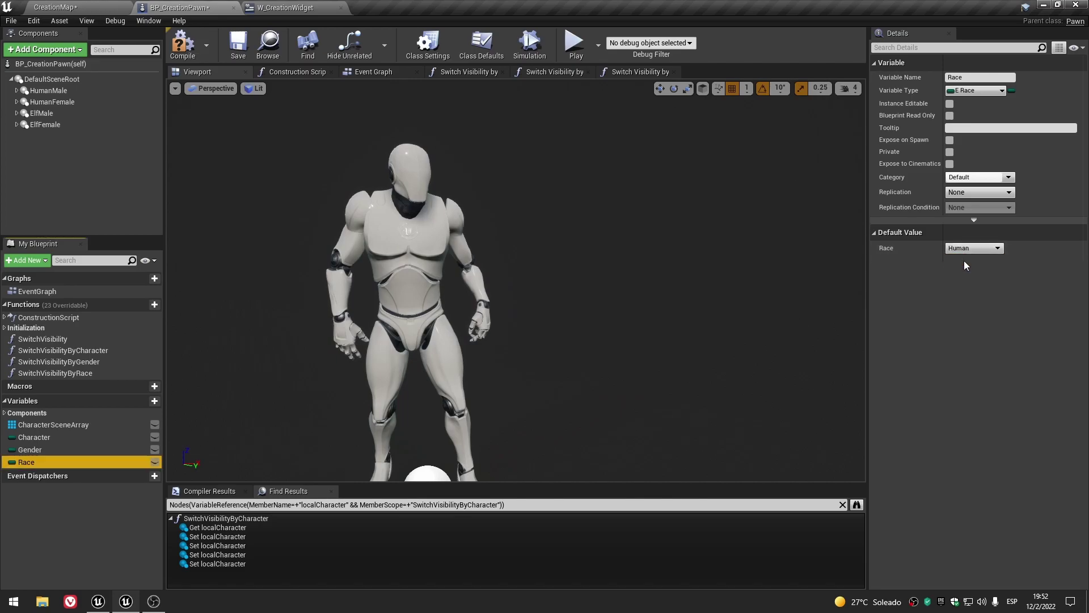
click(962, 265)
click(969, 253)
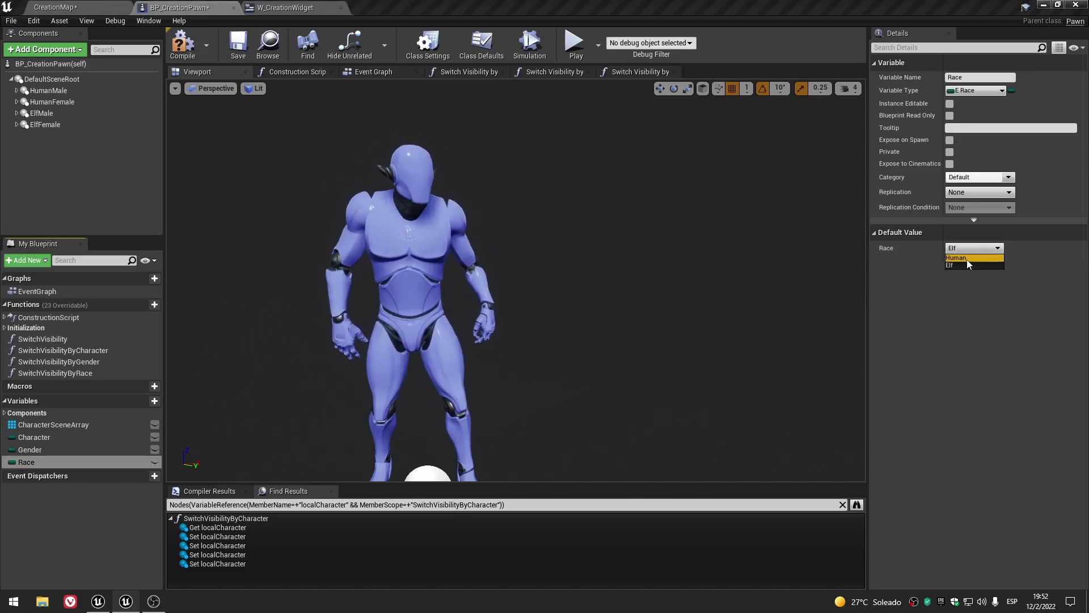
click(965, 266)
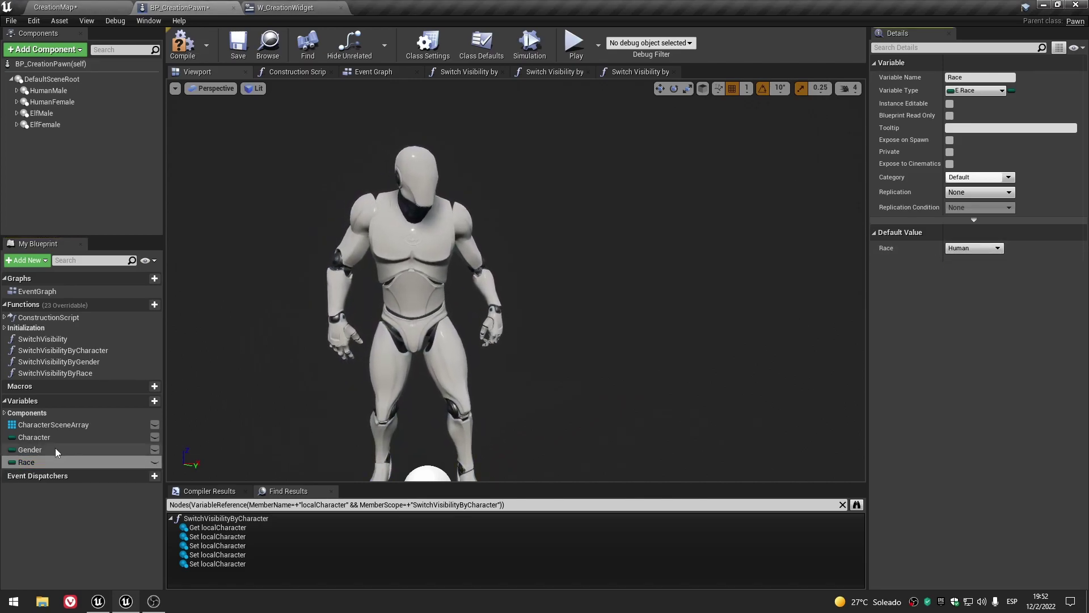
Step: Set the Gender default to Female and the Race default to Elf
click(55, 451)
click(965, 265)
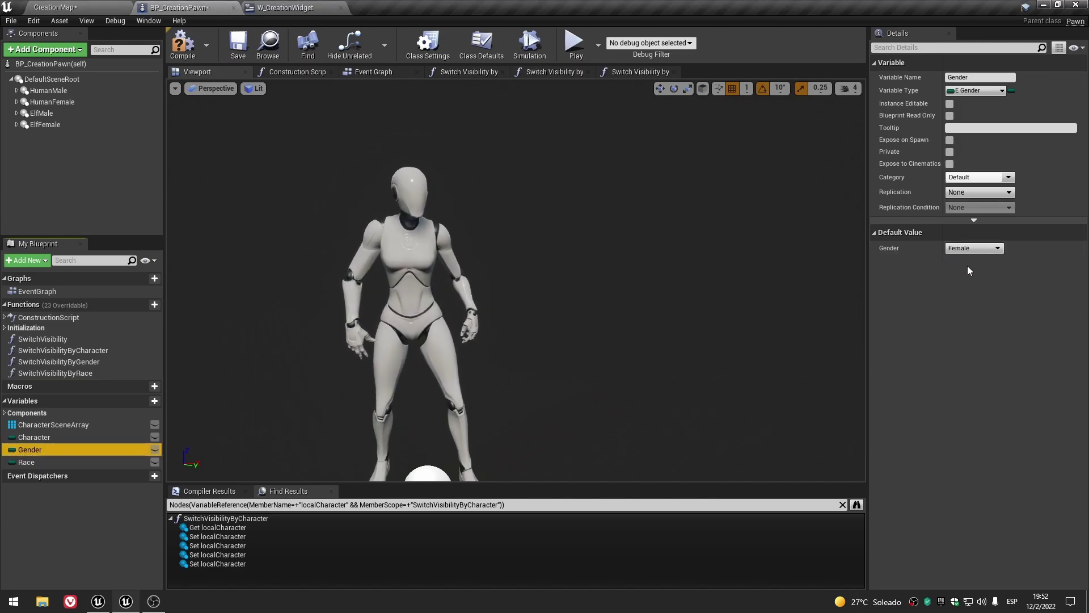
click(67, 462)
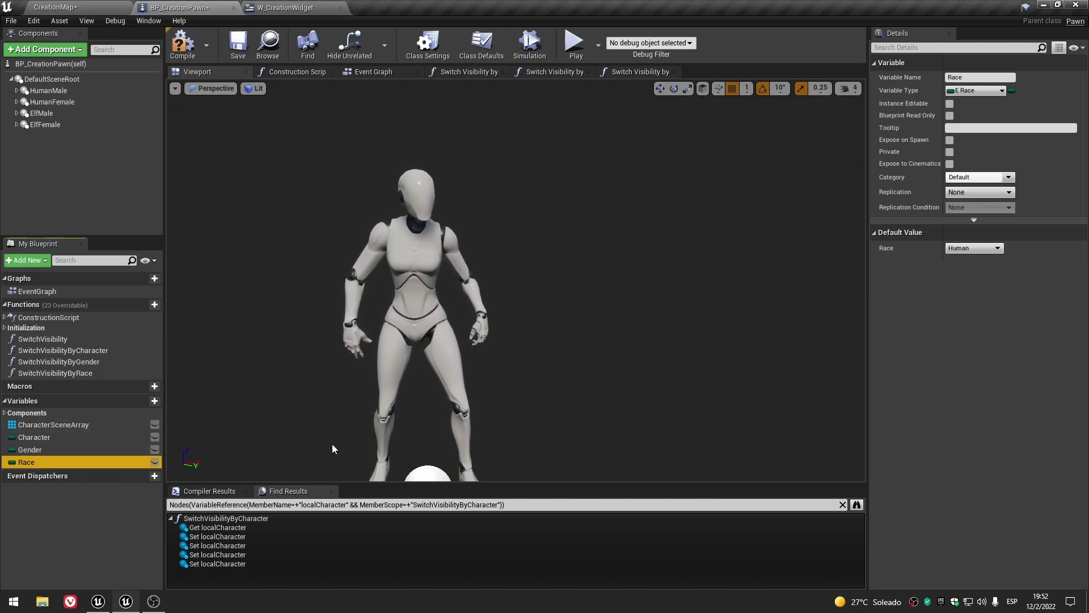
click(972, 250)
click(964, 264)
click(973, 250)
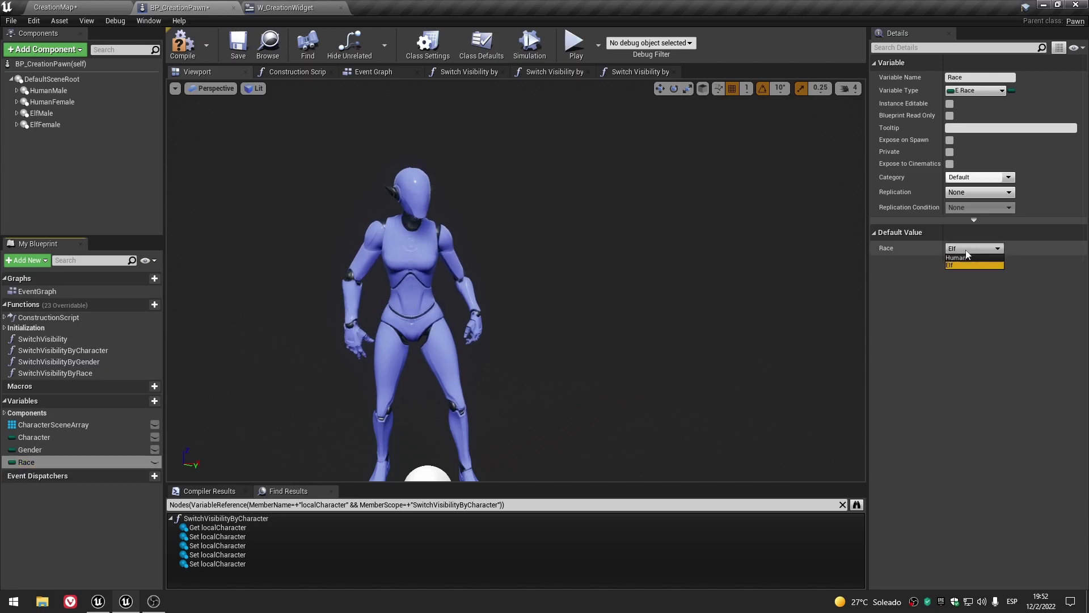
click(964, 261)
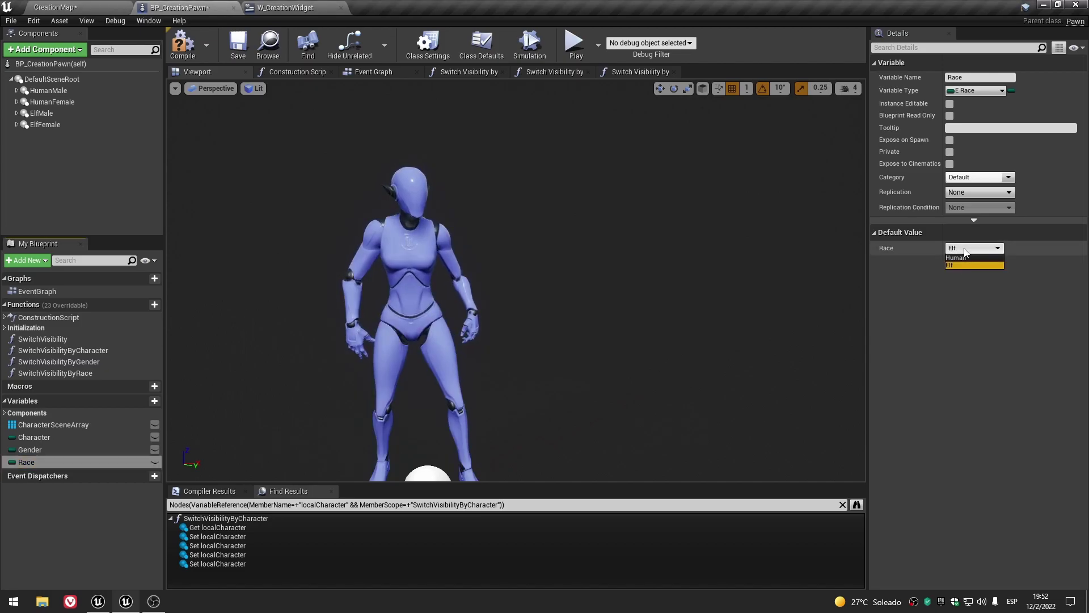
click(964, 254)
click(964, 257)
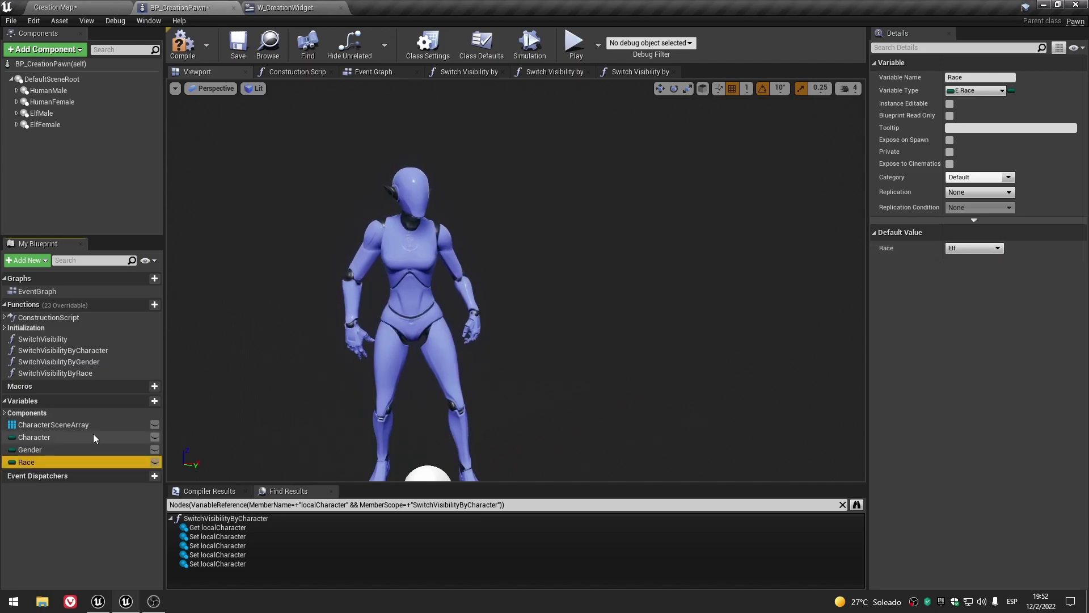
Step: Restore Gender to Male and Race to Human, compile and save, and show the by Character graph
click(29, 449)
click(962, 252)
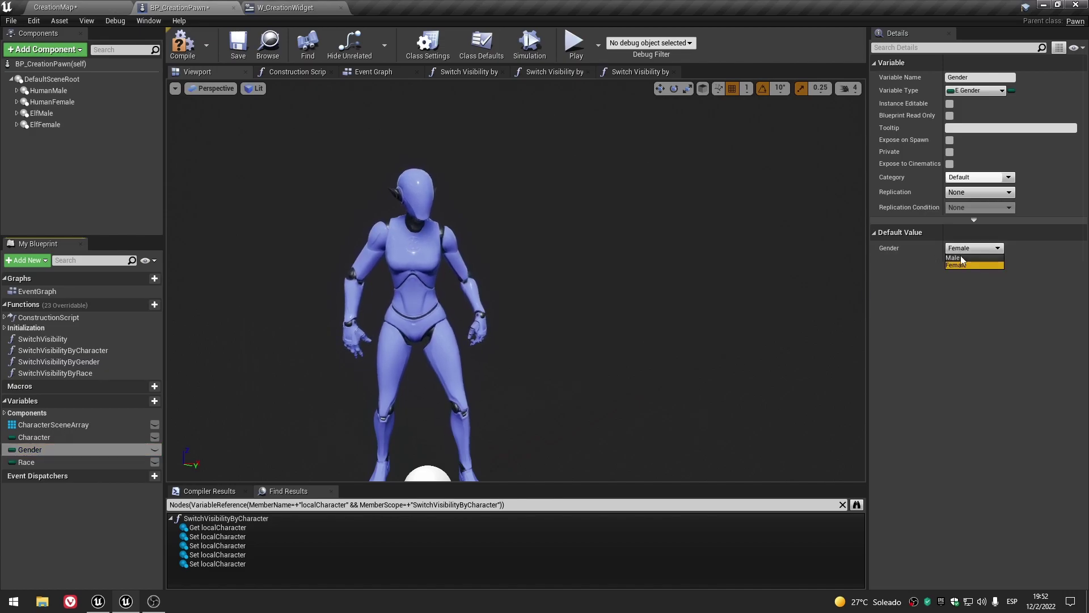
click(961, 258)
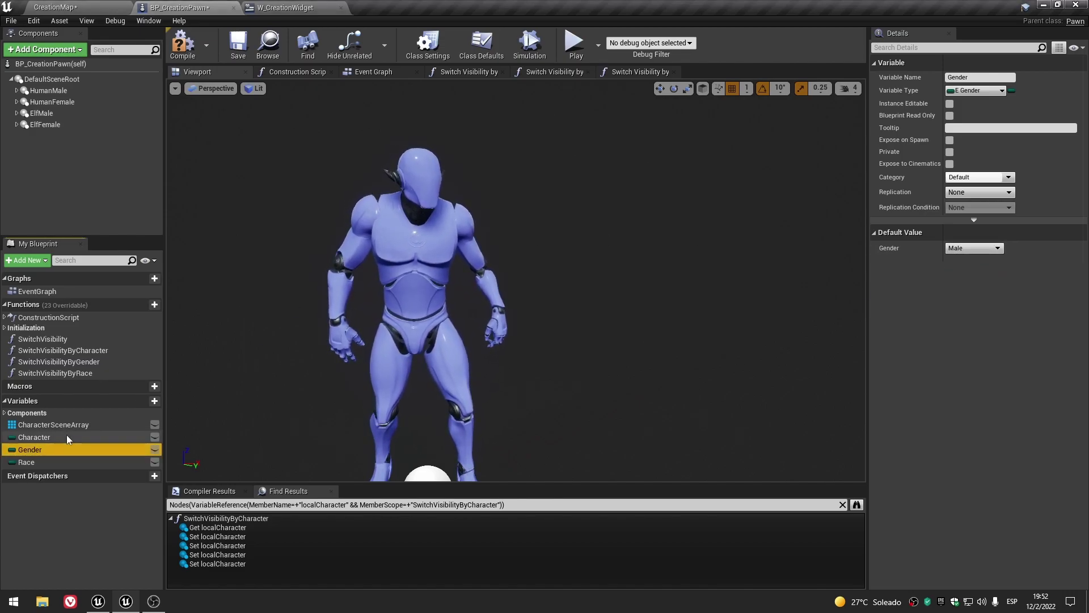
click(36, 462)
click(958, 248)
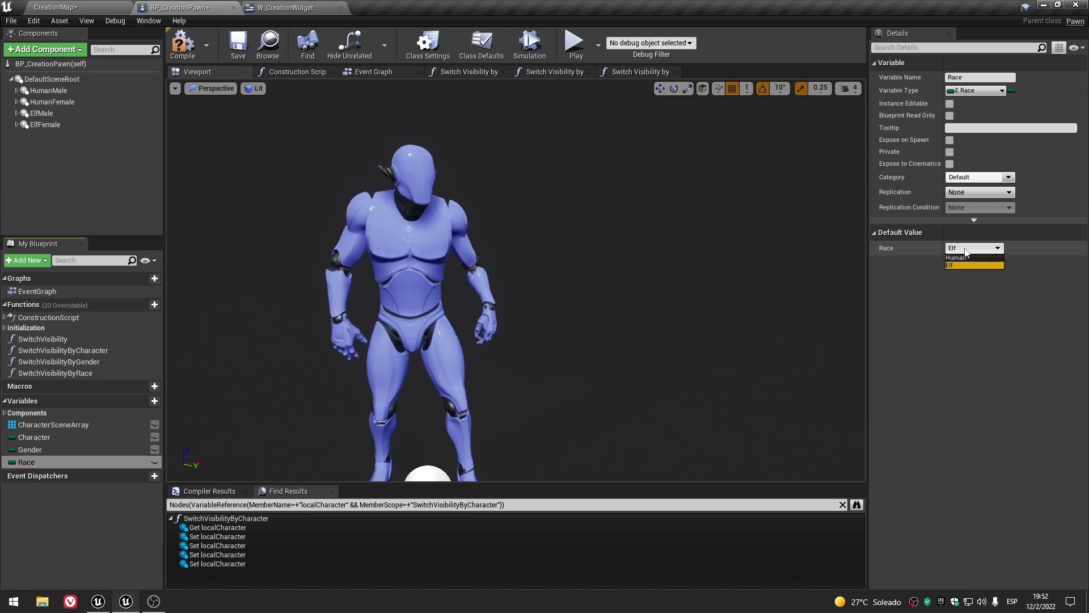
click(962, 261)
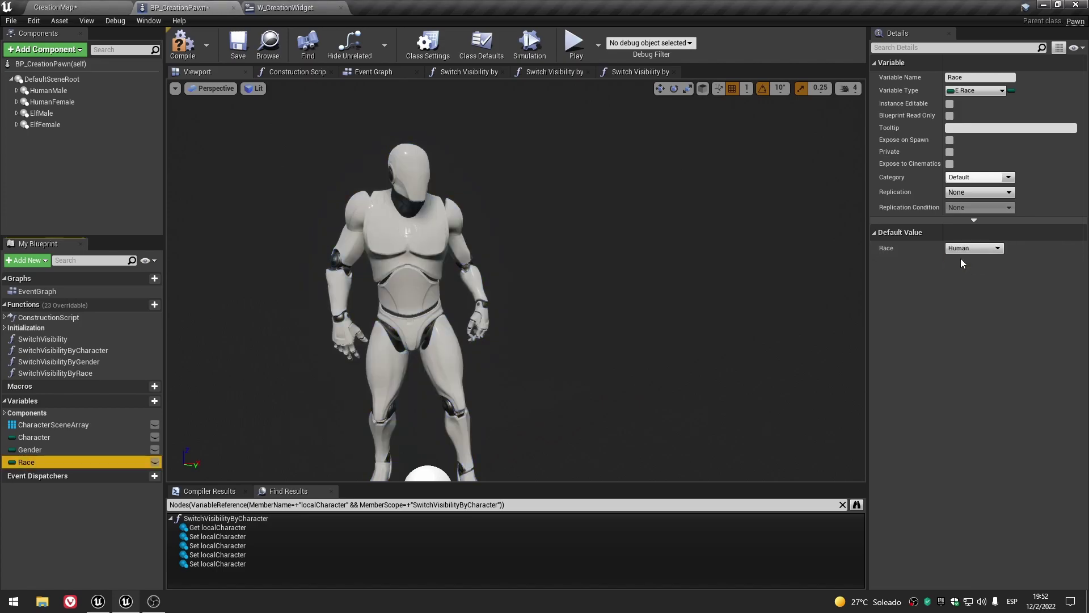
click(236, 45)
click(469, 72)
Step: Close the Switch Visibility by Character, by Gender and by Race function tabs
scroll(529, 138, down, 5)
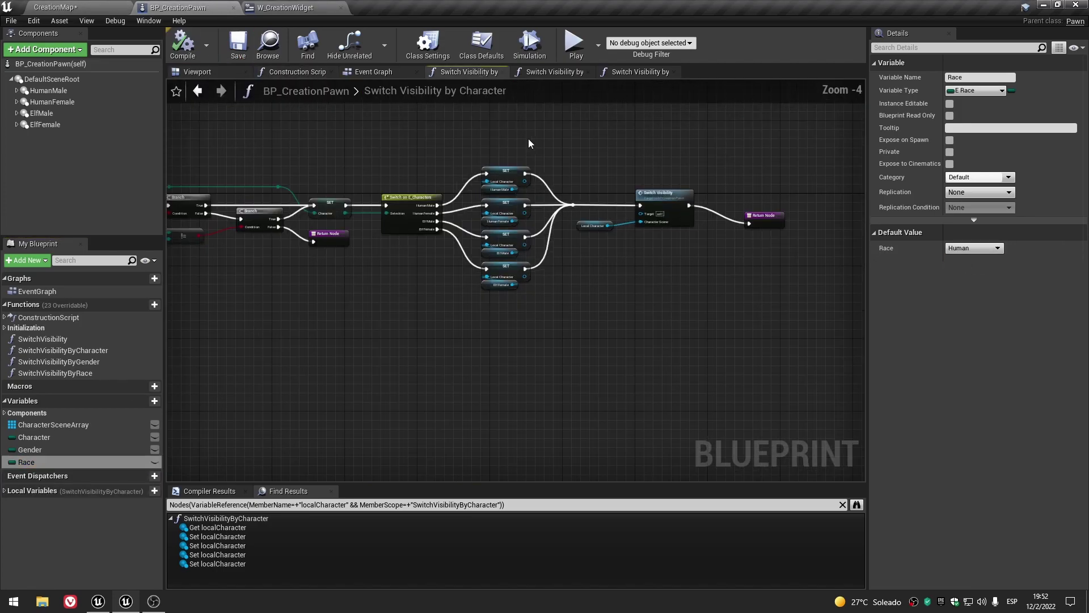
click(501, 72)
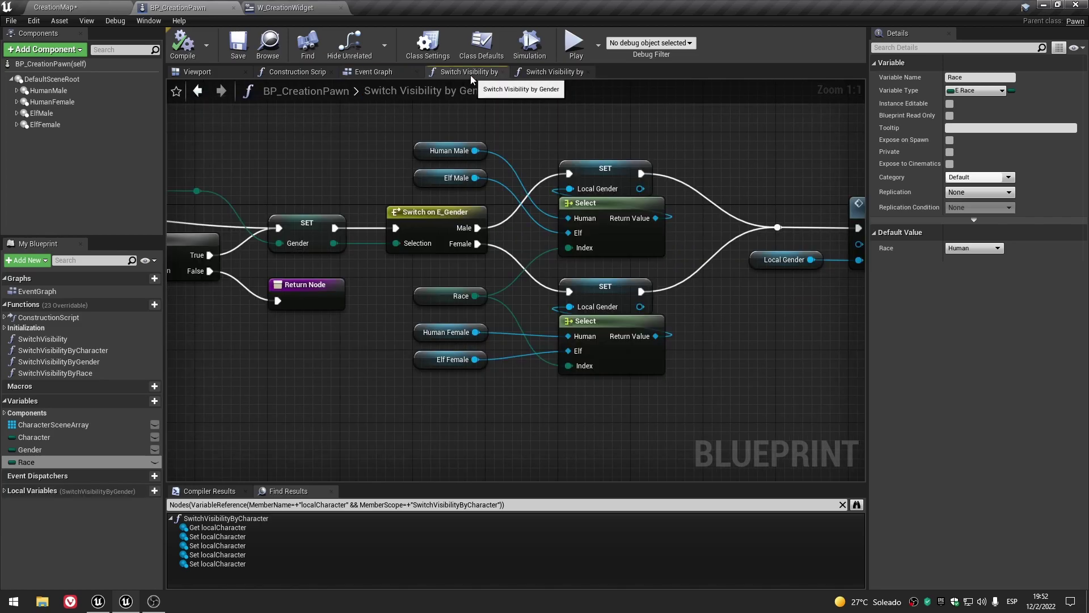
scroll(391, 126, down, 4)
click(504, 72)
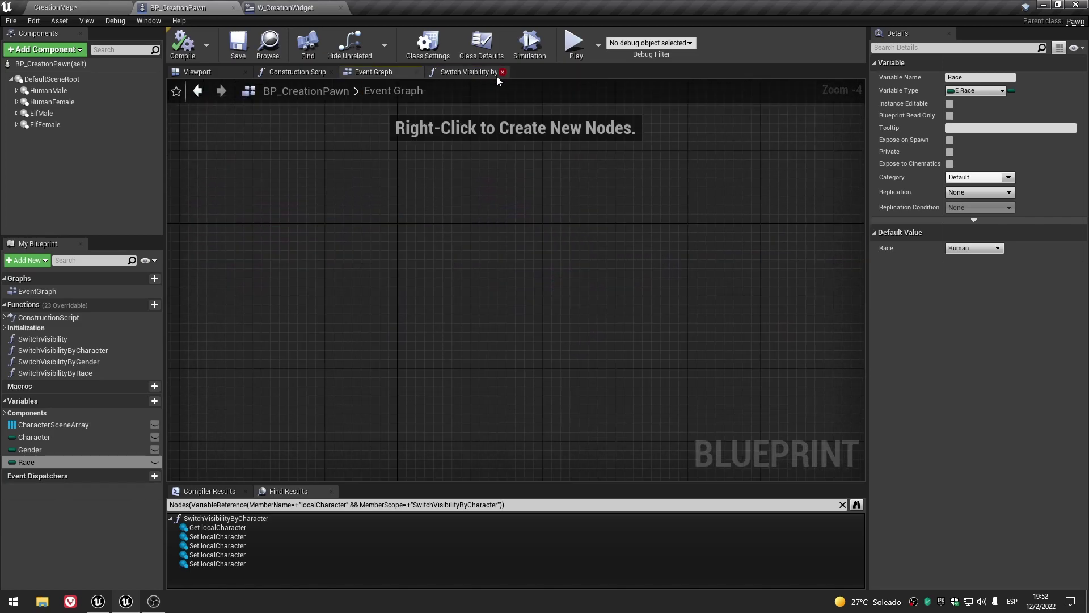
click(480, 72)
click(503, 72)
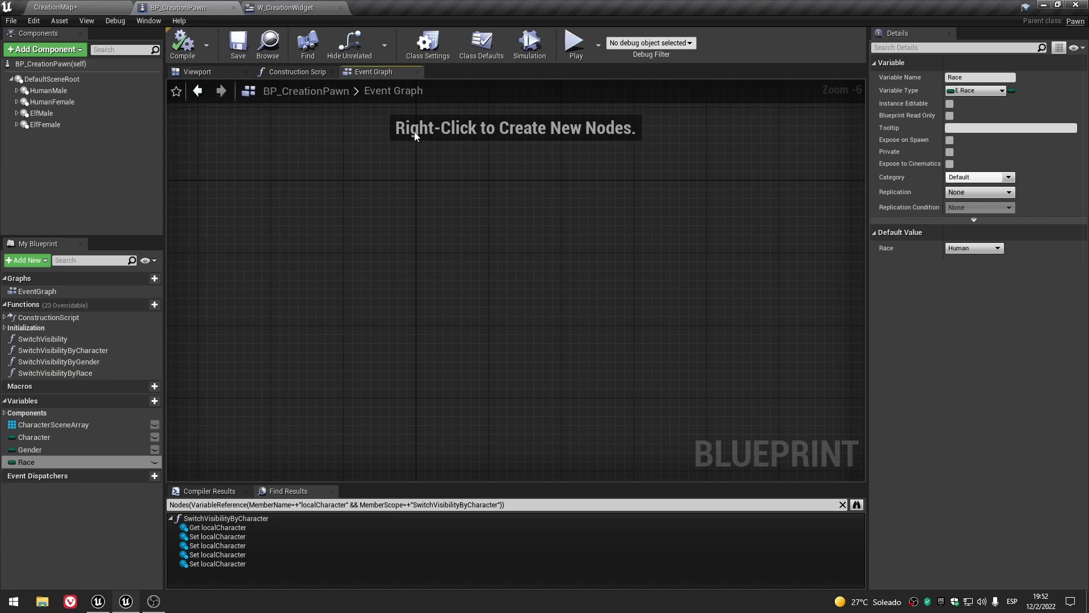
scroll(457, 195, down, 3)
Step: Run Switch Visibility by Character after Create Scene Array, leave the Character default unchanged, and go to W_CreationWidget
click(292, 71)
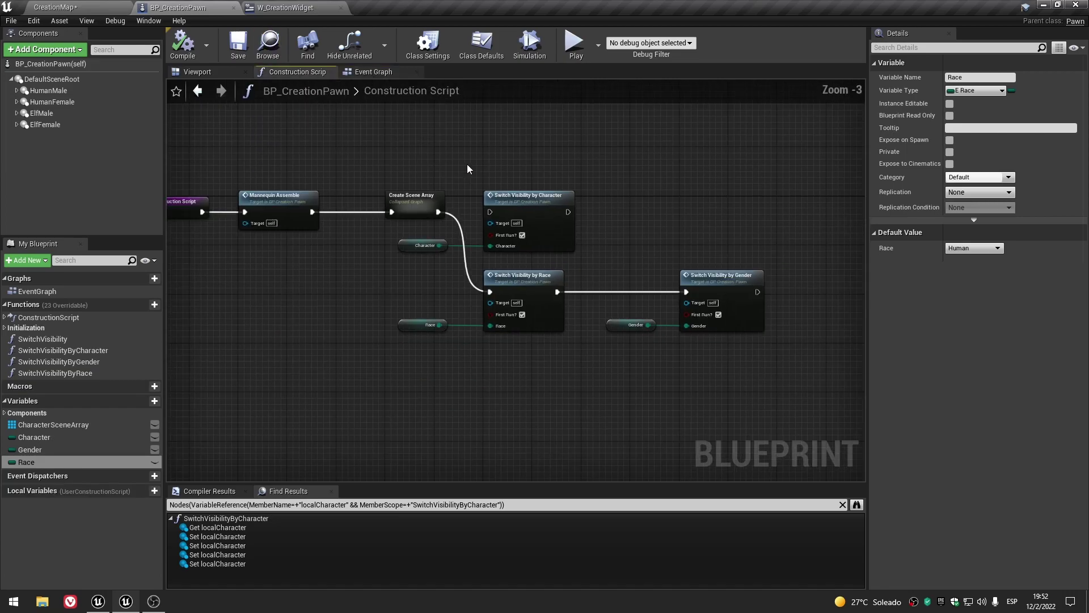
drag(407, 213, 481, 212)
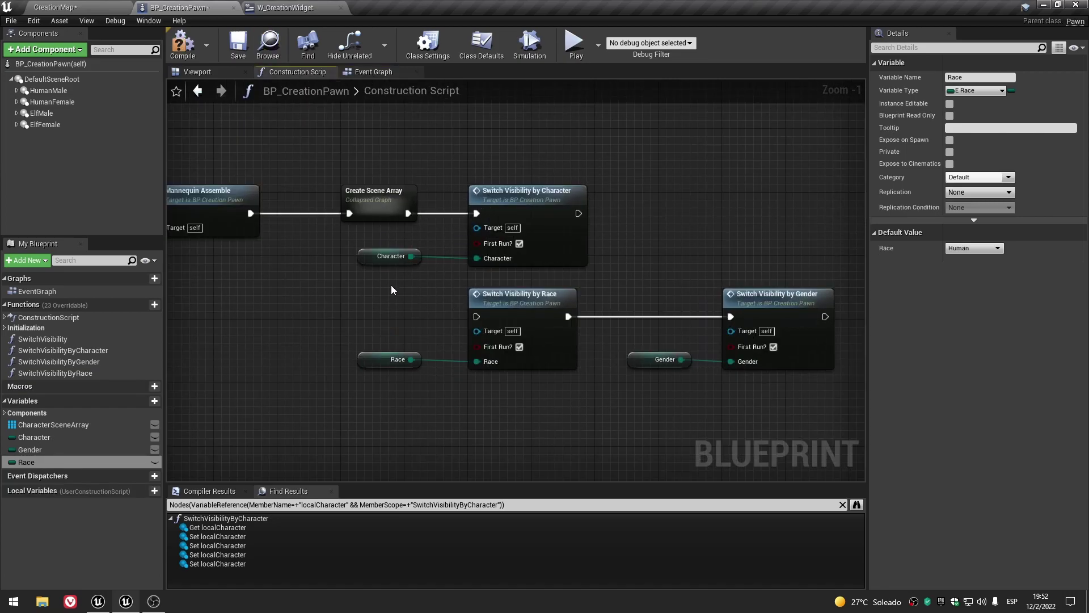
click(199, 72)
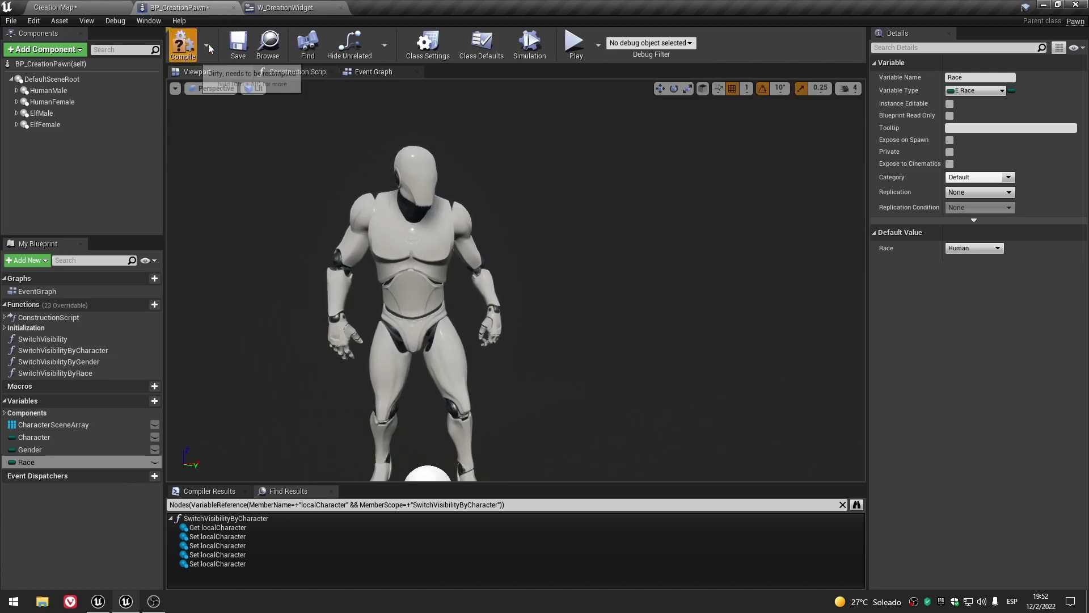
click(52, 440)
click(967, 248)
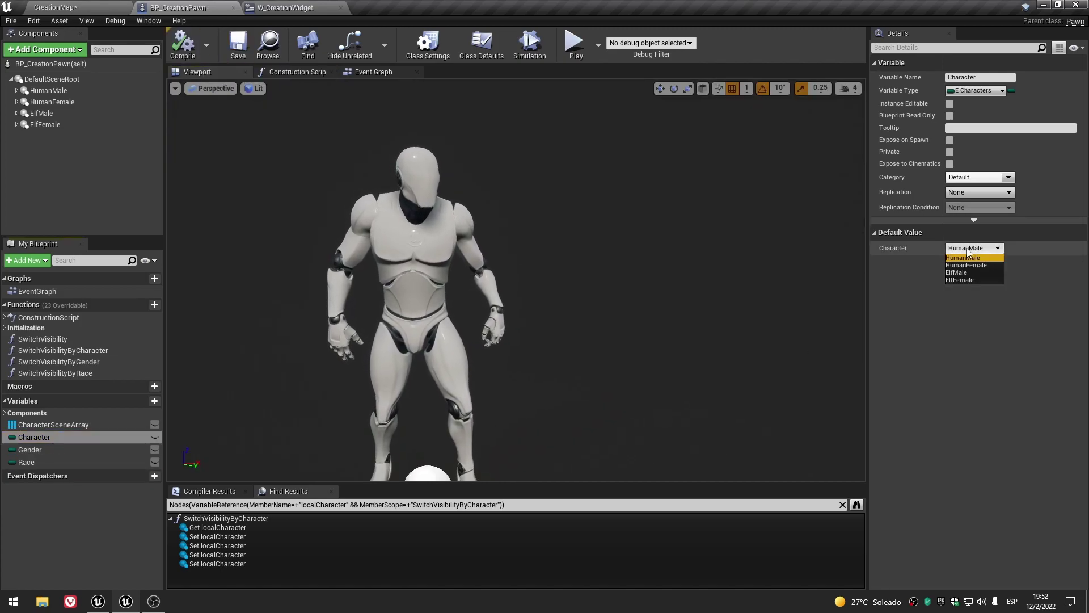
click(948, 330)
click(285, 7)
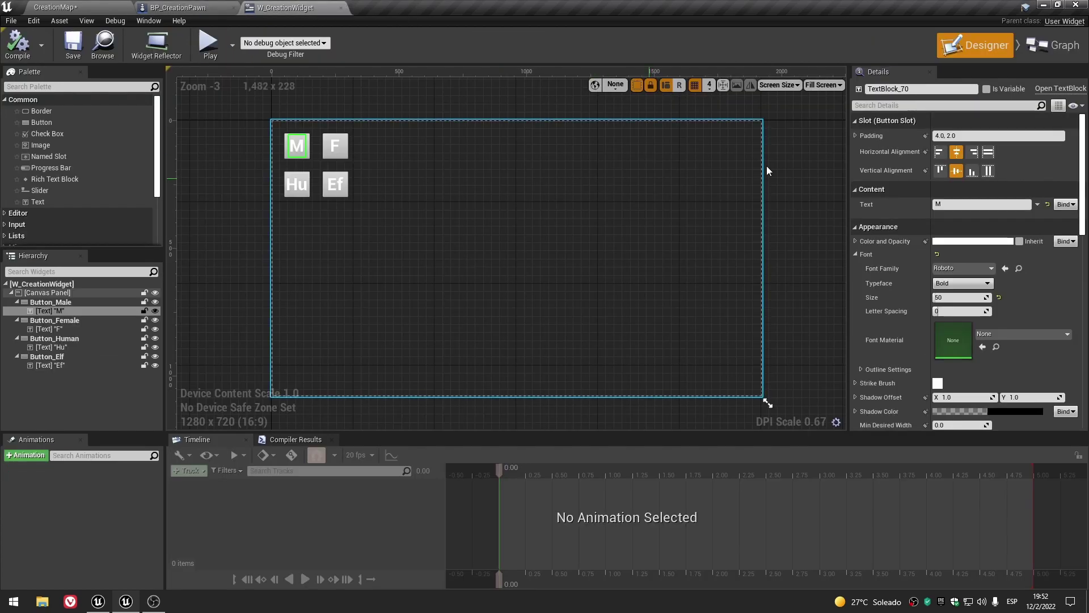
Step: Delete the Switch Visibility by Character nodes from the widget's Event Graph
click(1054, 46)
scroll(635, 233, up, 5)
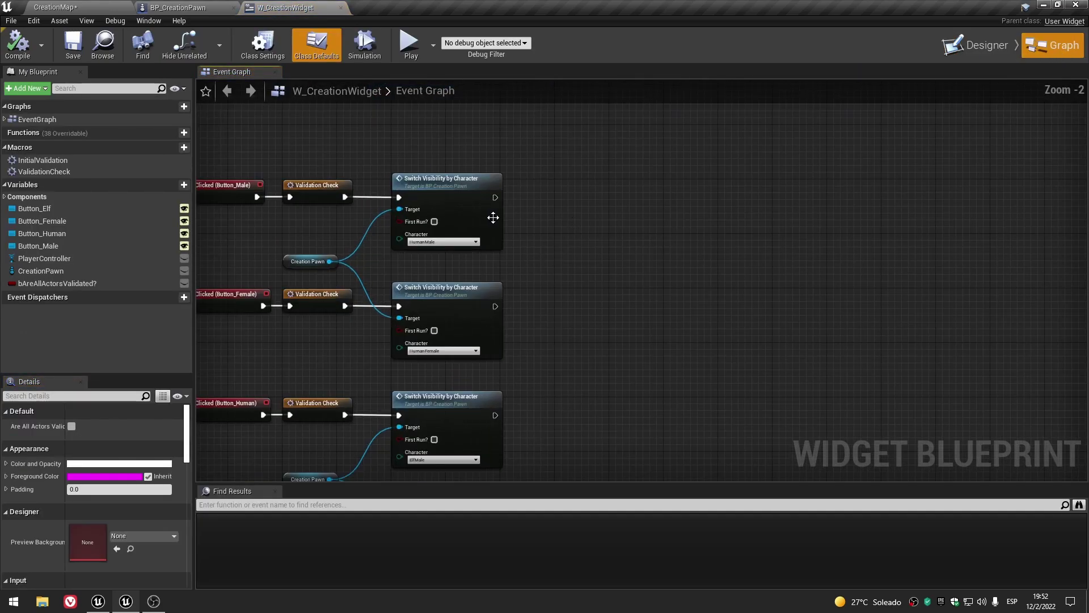
click(542, 134)
key(Delete)
click(544, 242)
key(Delete)
click(544, 352)
key(Delete)
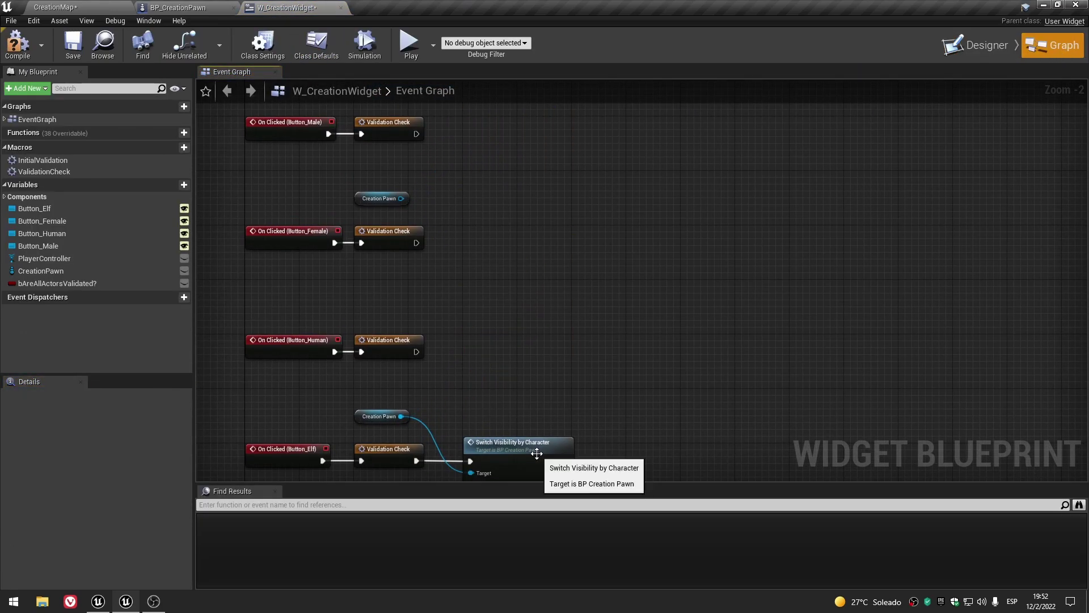
Step: Add a Switch Visibility by Gender call on Creation Pawn after Button_Male's Validation Check
right_drag(543, 153, 495, 299)
scroll(354, 314, up, 2)
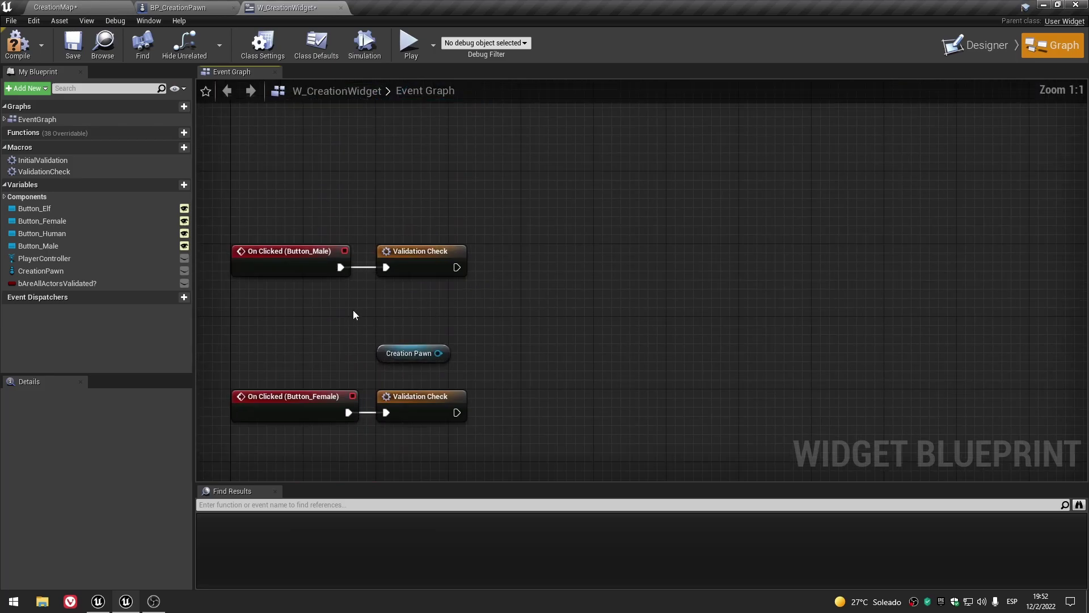
click(283, 261)
drag(438, 352, 593, 279)
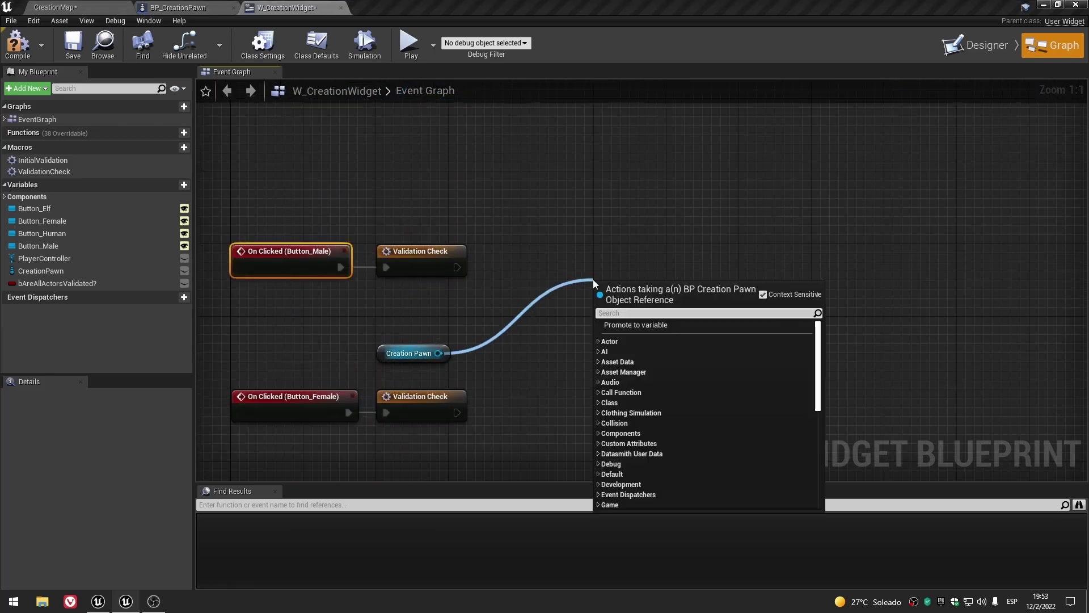
text(switch)
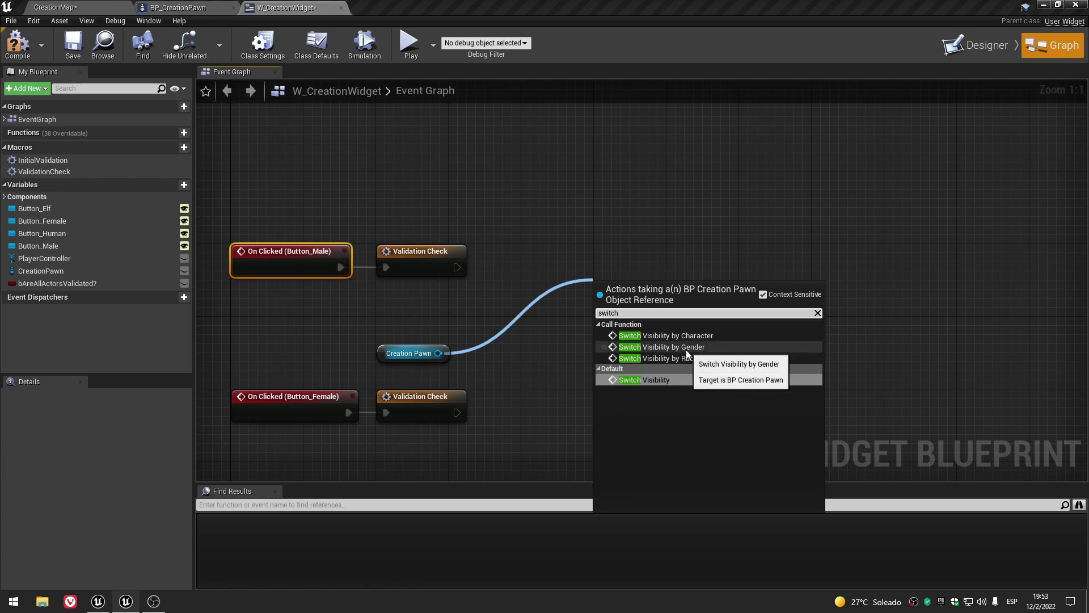
click(686, 347)
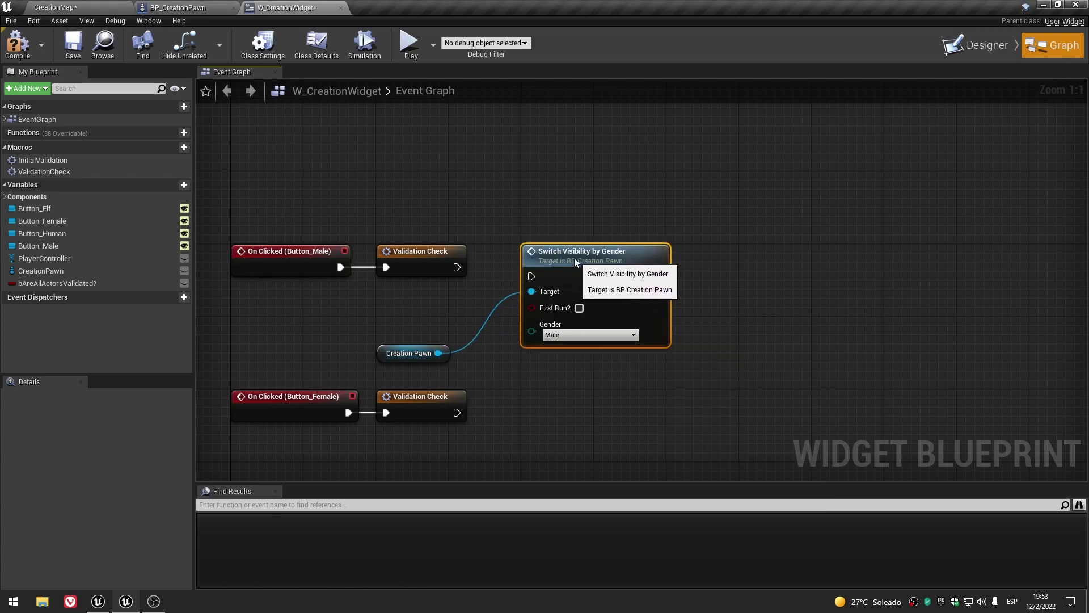
drag(641, 286, 566, 241)
drag(457, 267, 509, 273)
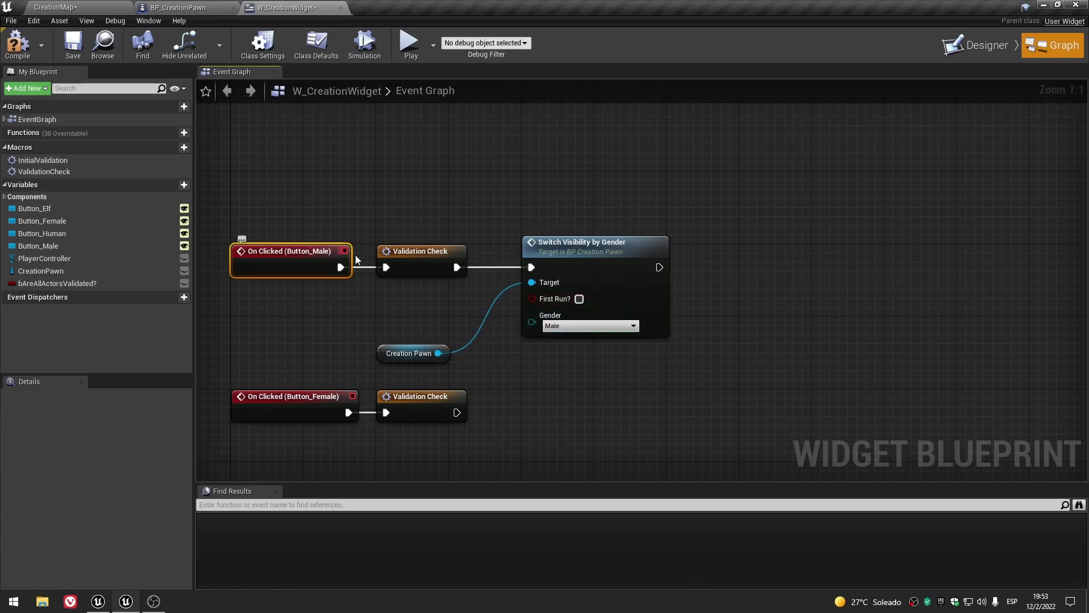
Step: Copy the Gender call for Button_Female's Validation Check and set its Gender to Female
right_drag(574, 388, 554, 328)
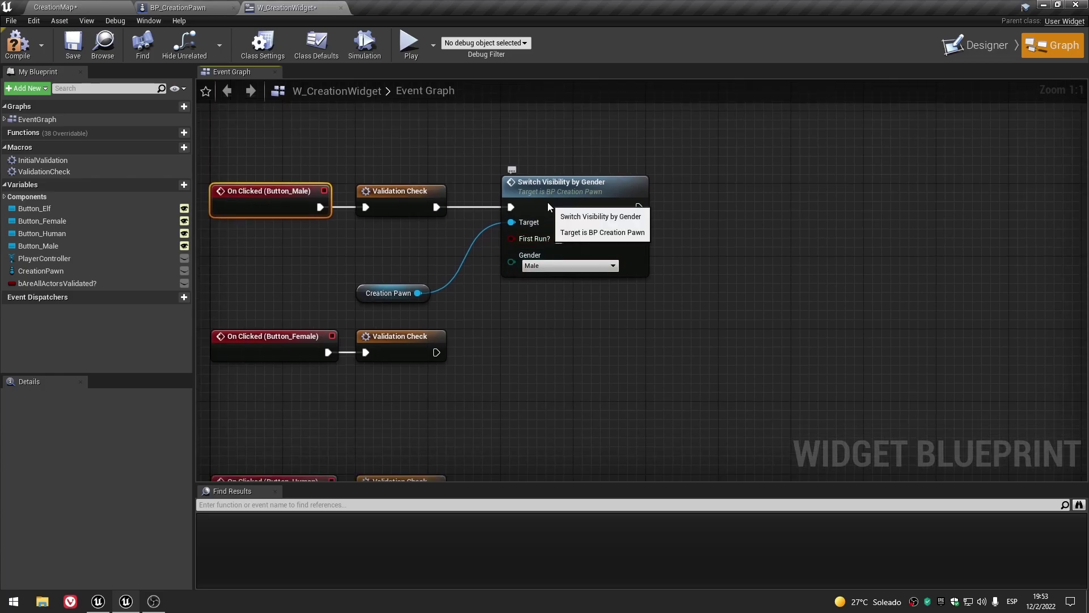
key(ctrl+c)
key(ctrl+v)
right_drag(488, 337, 526, 306)
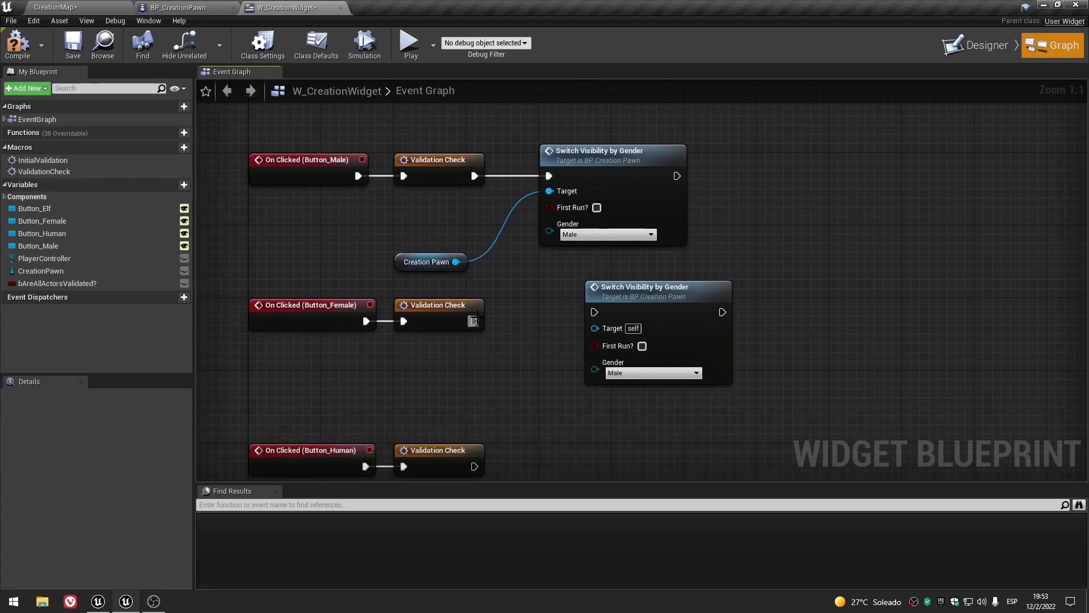
drag(594, 316, 549, 337)
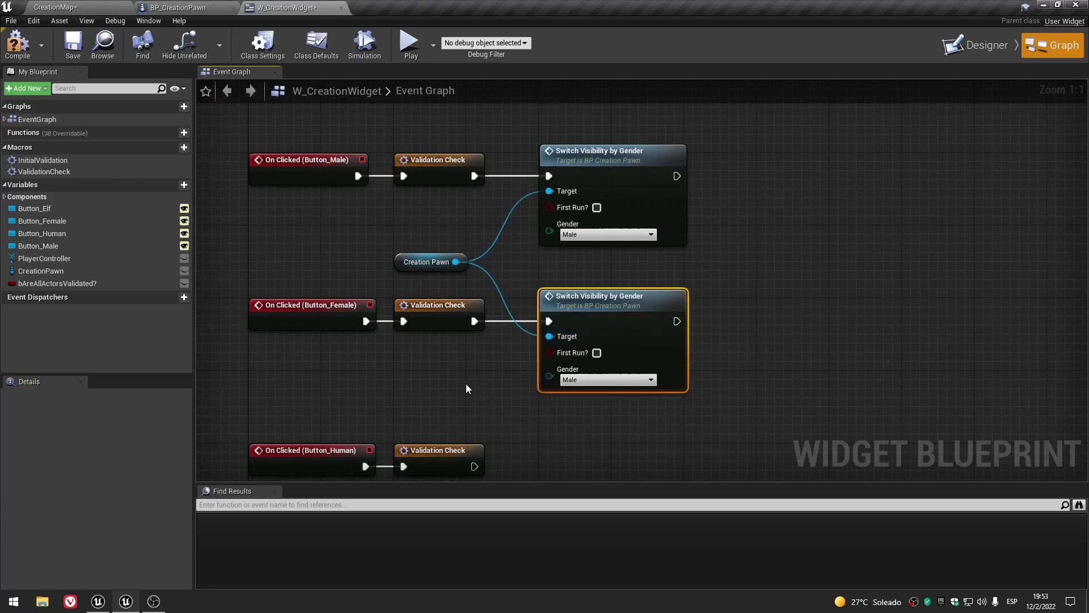
click(585, 381)
Step: Add a Switch Visibility by Race node on Creation Pawn, wired from Button_Human's Validation Check
scroll(475, 371, down, 2)
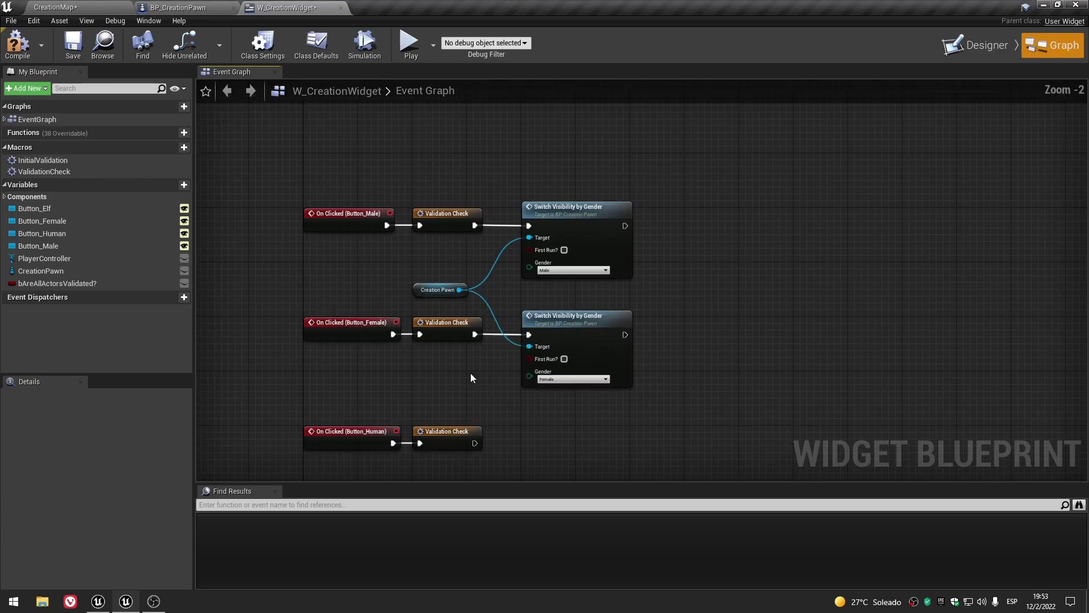
right_drag(471, 373, 459, 293)
scroll(459, 297, up, 2)
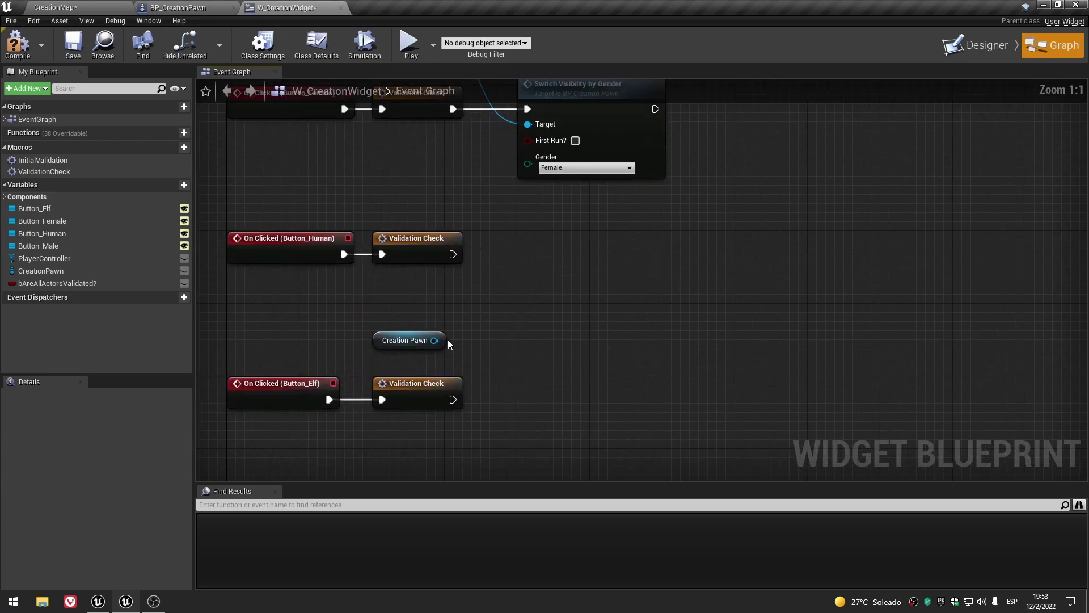
drag(434, 339, 525, 294)
text(switch)
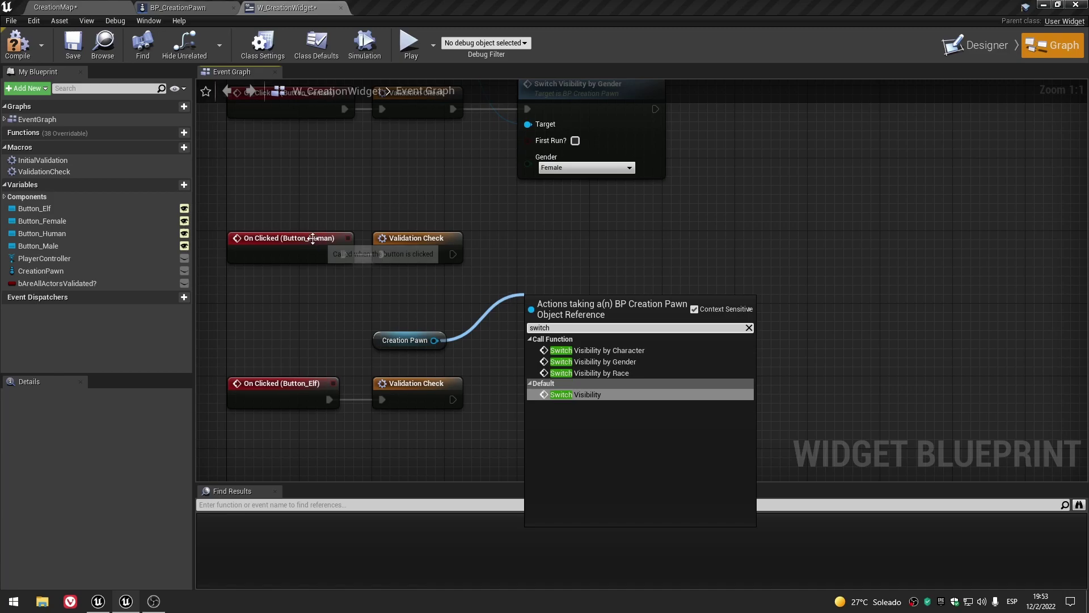
click(631, 373)
mouse_move(561, 301)
mouse_down()
mouse_move(552, 237)
mouse_move(528, 254)
mouse_up()
mouse_move(603, 243)
right_down()
mouse_move(518, 303)
mouse_move(558, 261)
mouse_move(326, 163)
right_up()
Step: Copy the Race node for Button_Elf, targeting Creation Pawn with Race set to Elf
right_drag(756, 365, 615, 204)
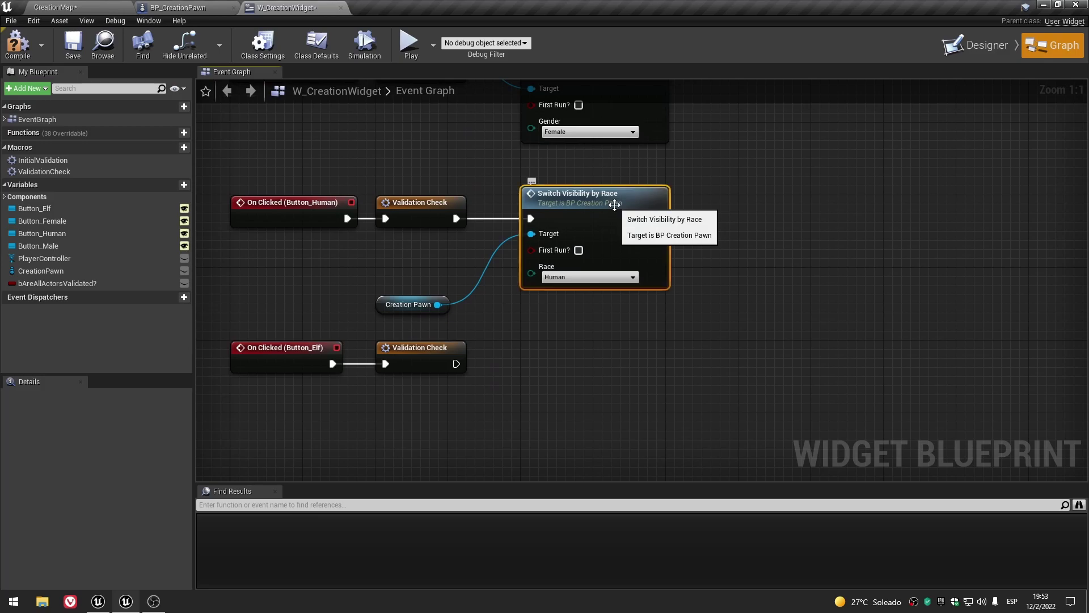
key(ctrl+c)
key(ctrl+v)
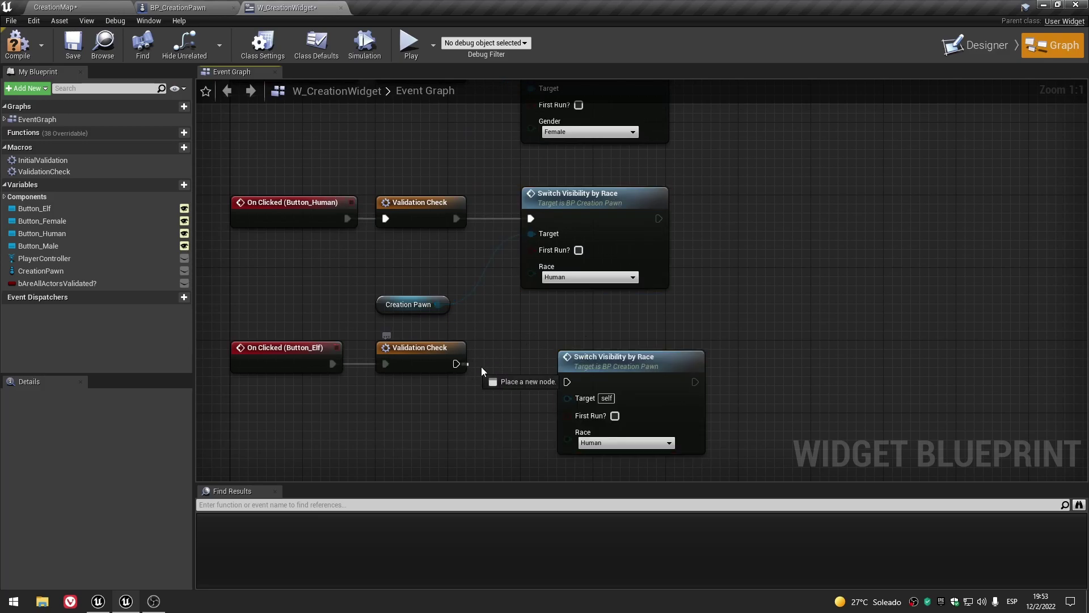
drag(568, 386, 567, 386)
drag(588, 349, 552, 331)
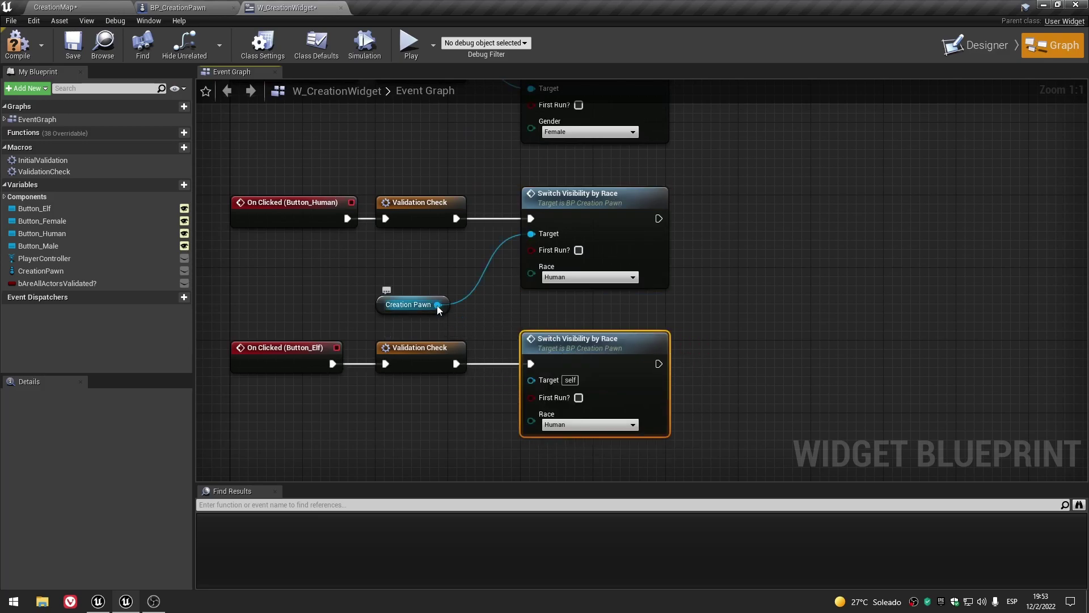
drag(537, 385, 537, 385)
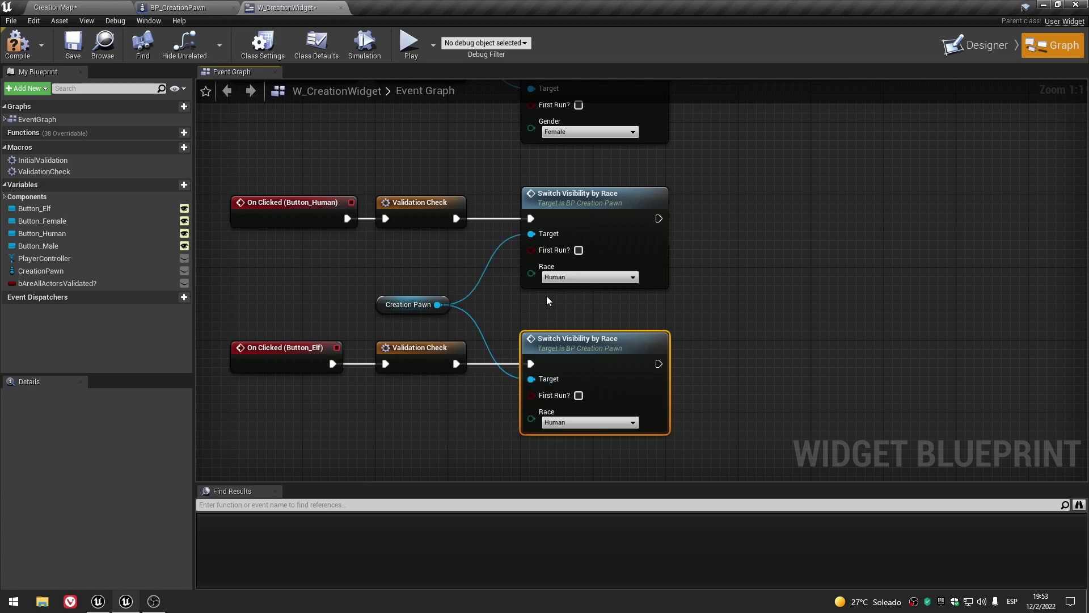
click(285, 202)
click(298, 357)
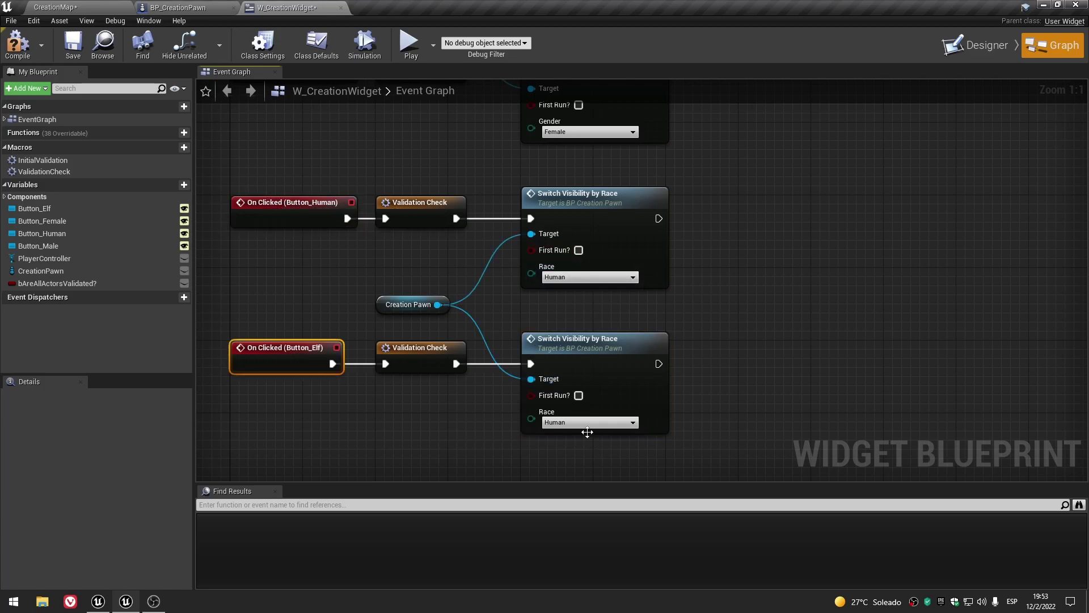
click(581, 423)
Step: Look over all four button rows and compile the creation widget
scroll(576, 380, down, 2)
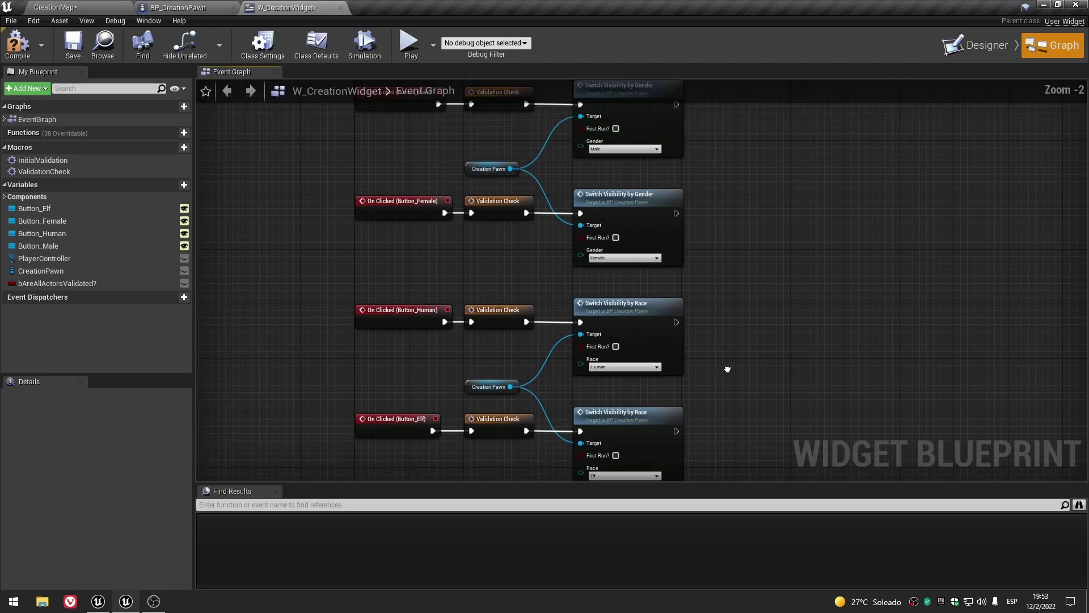
right_drag(698, 298, 673, 354)
scroll(533, 244, up, 1)
scroll(573, 221, up, 1)
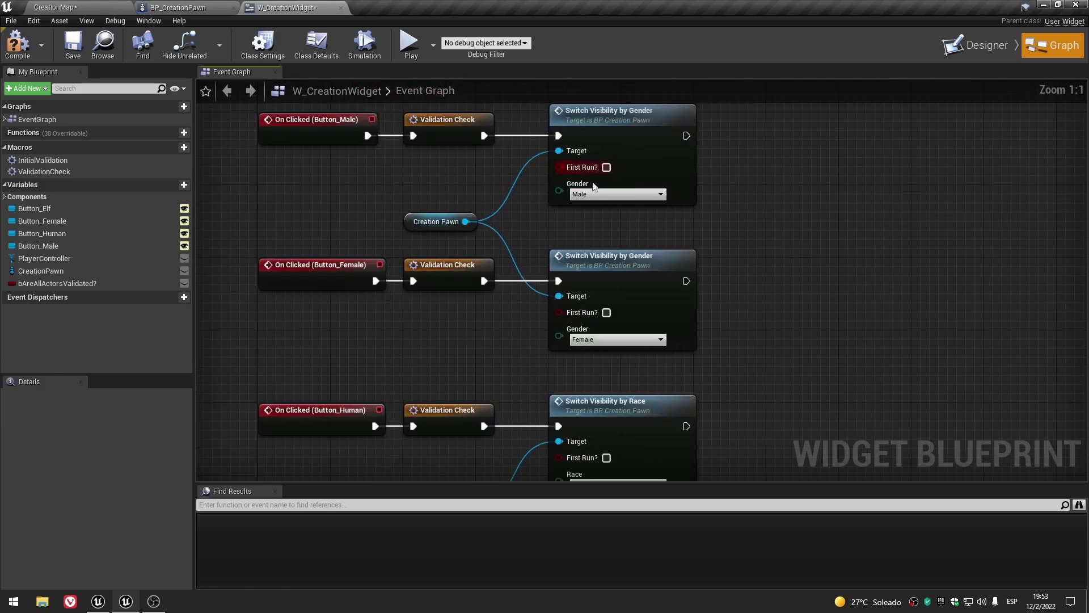
scroll(697, 350, down, 2)
scroll(620, 358, up, 1)
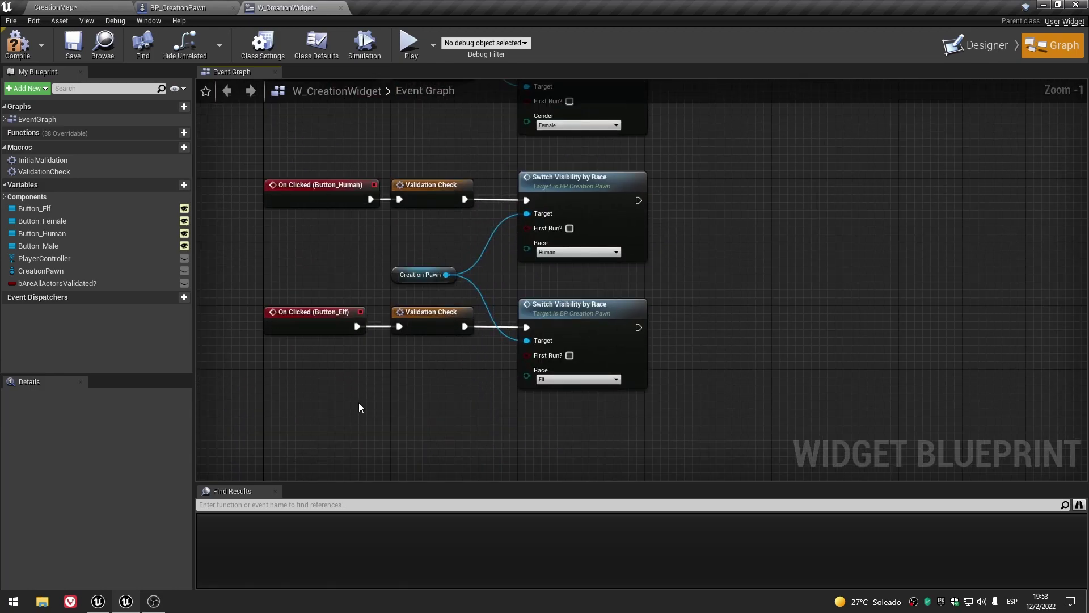
right_drag(620, 358, 639, 447)
click(11, 50)
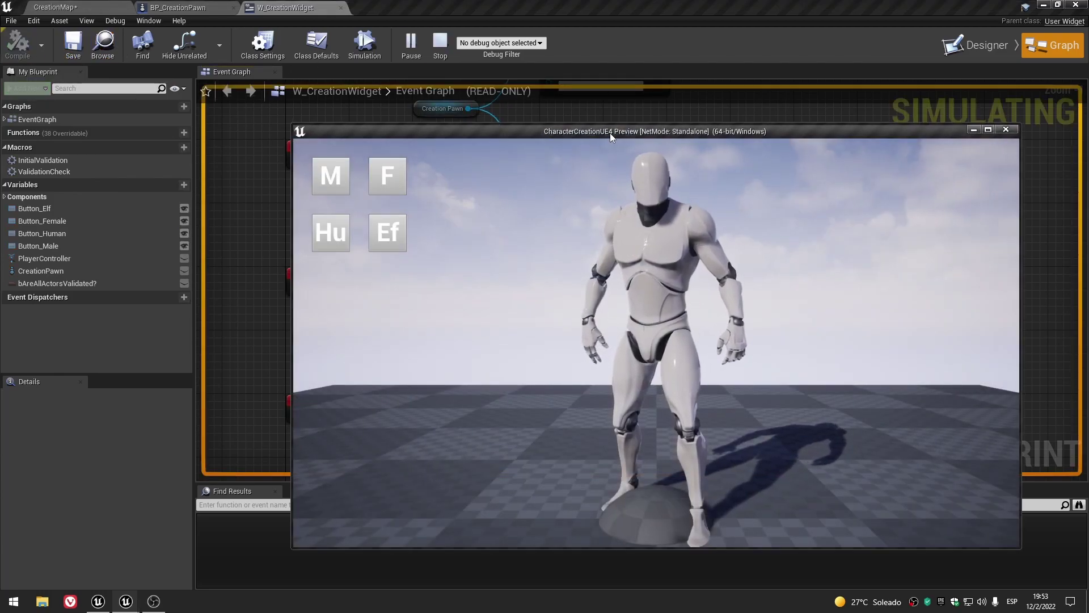
Step: Save all content including the CreationMap level, then play it in full-screen immersive mode
click(957, 118)
click(170, 7)
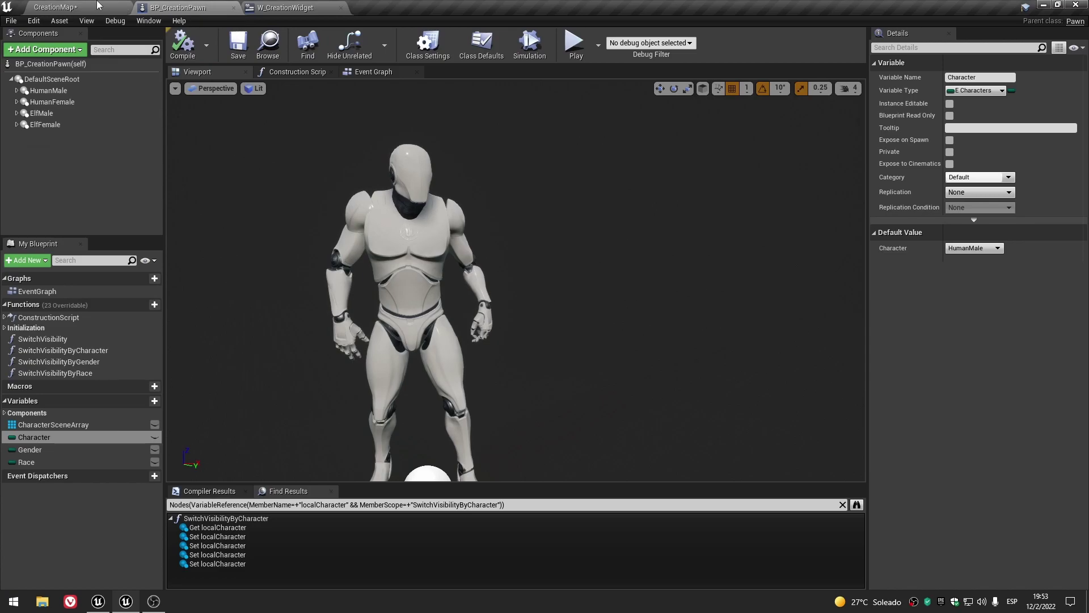
click(54, 7)
click(85, 405)
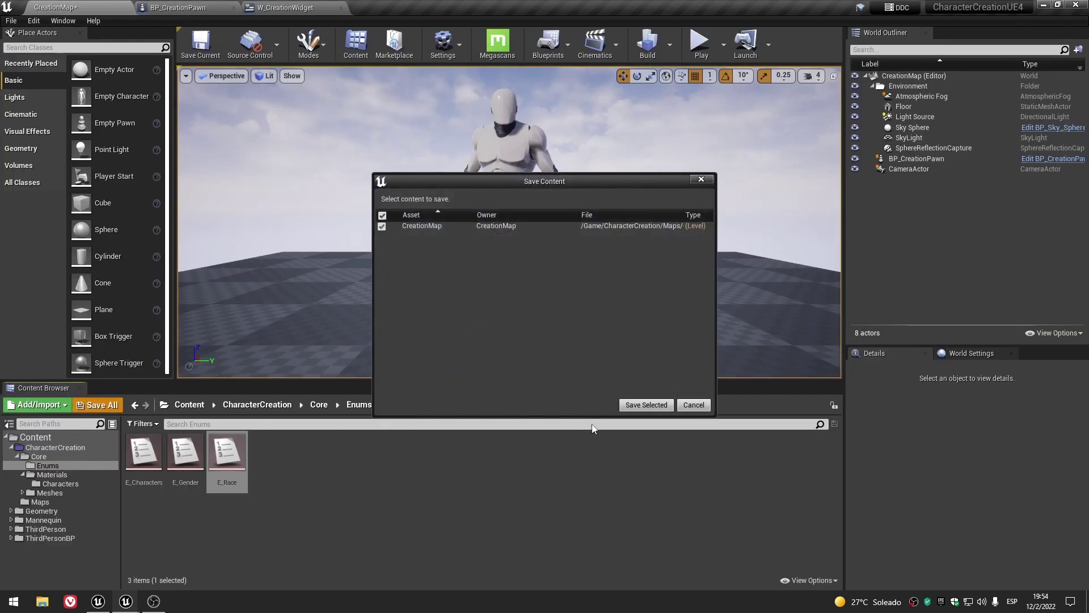
click(646, 405)
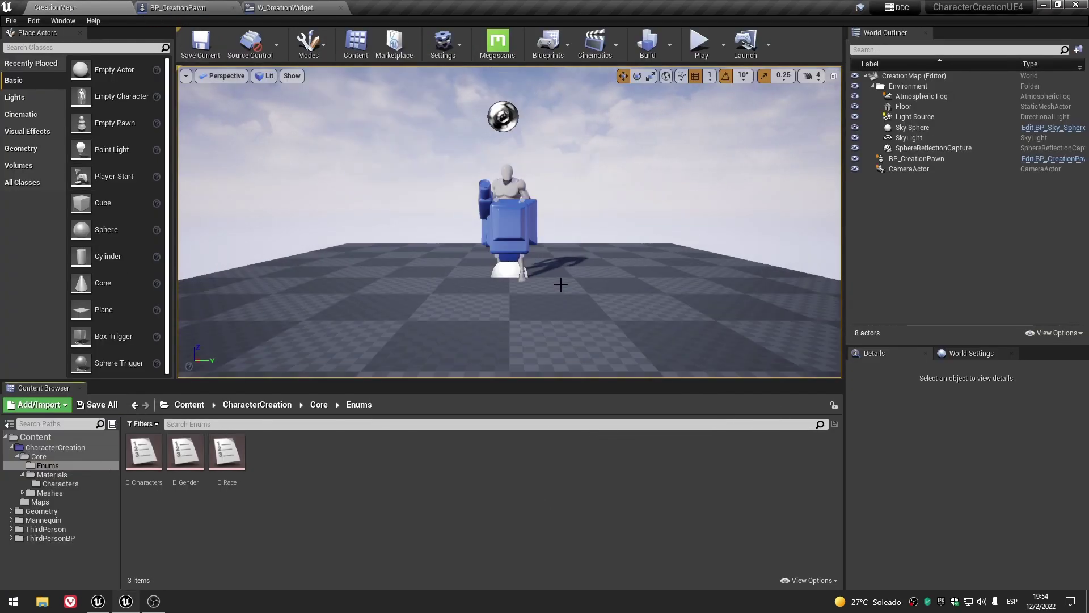
click(701, 44)
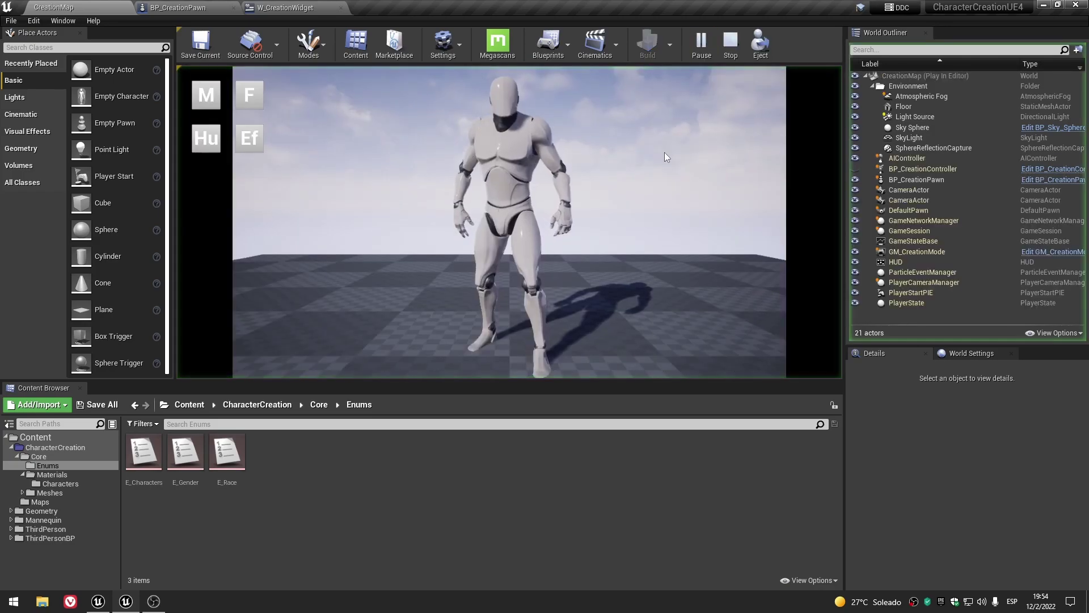
key(F11)
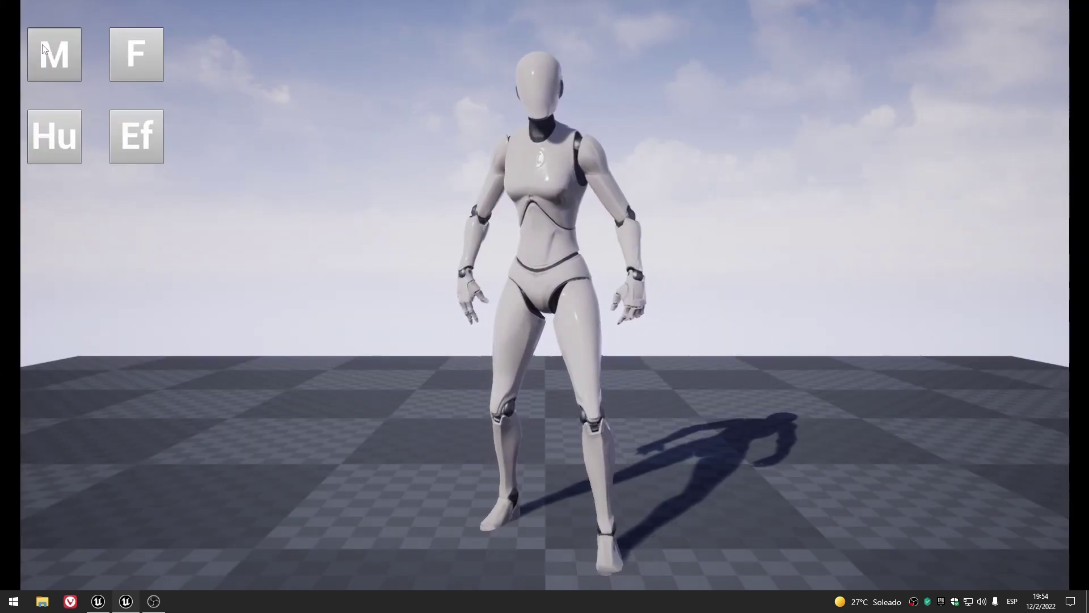
Step: Test the M, F, Hu and Ef buttons, swapping the mannequin between male/female and human/elf
click(135, 45)
click(67, 44)
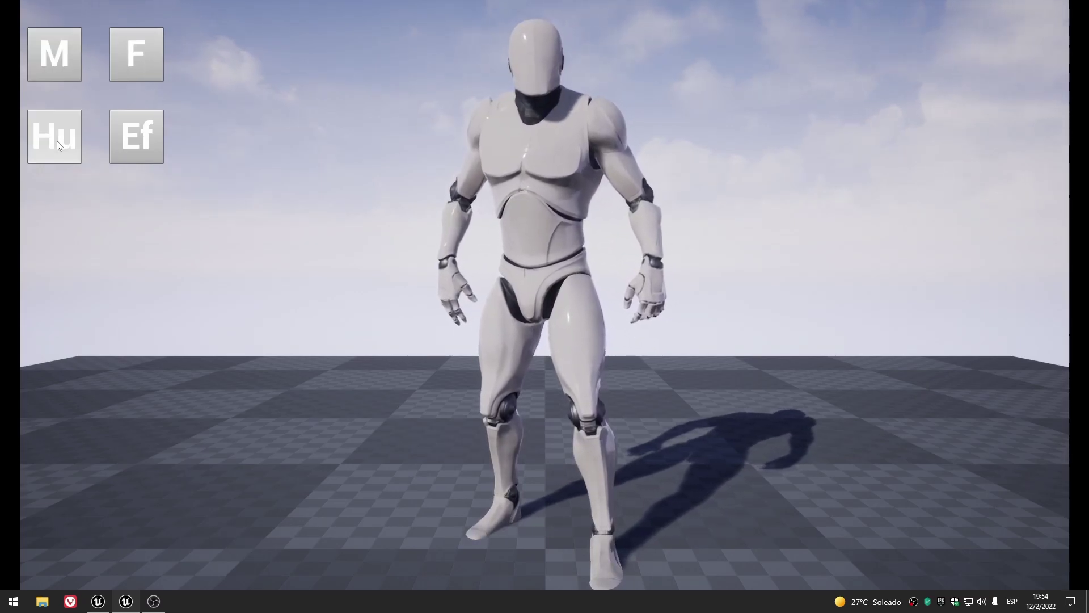
click(127, 142)
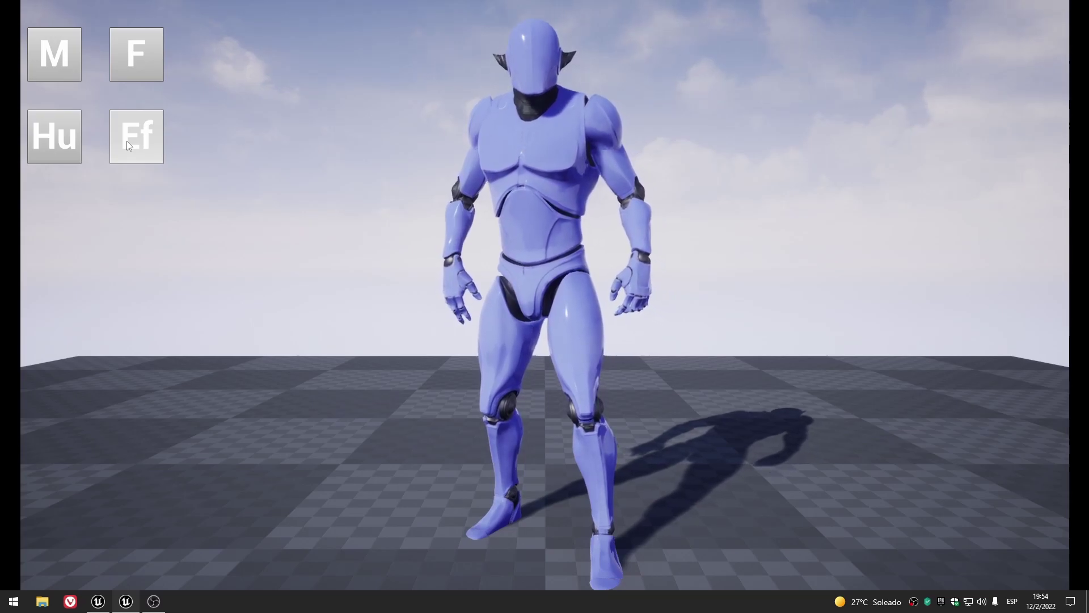
click(127, 62)
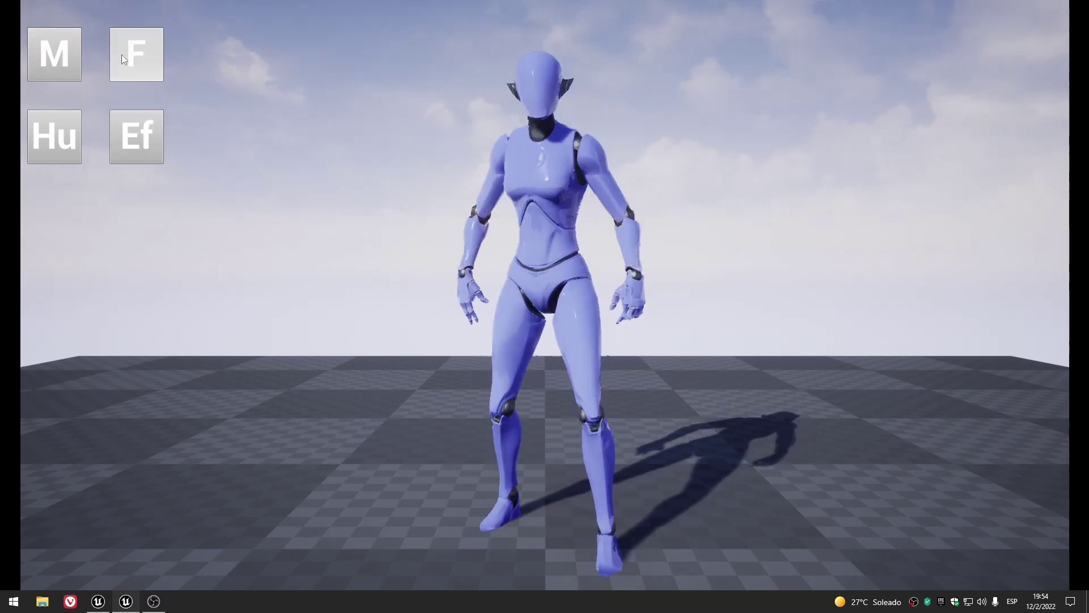
click(129, 55)
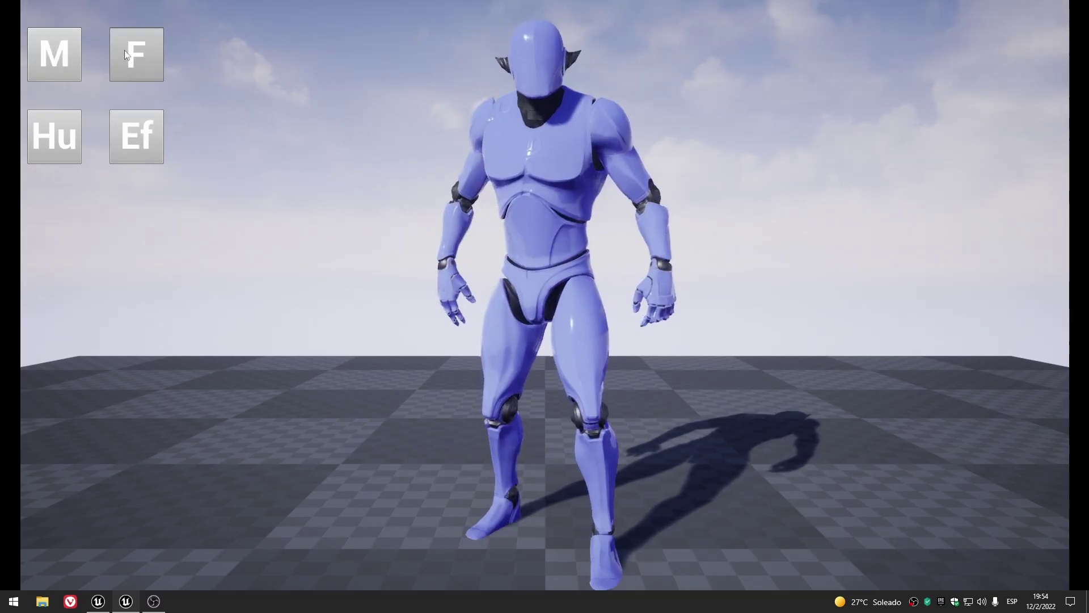
click(127, 52)
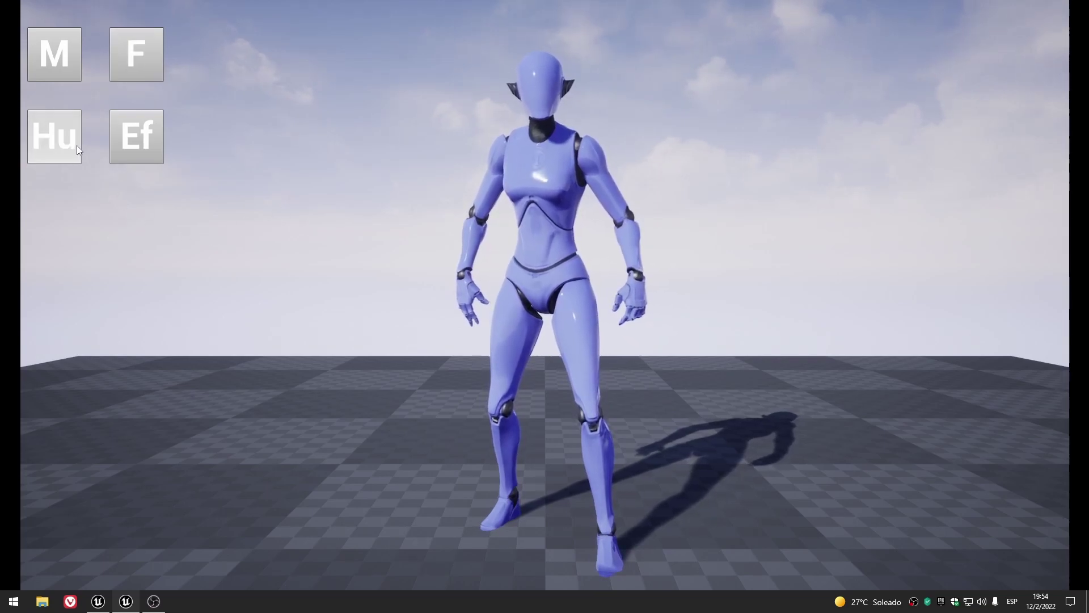
click(57, 145)
click(54, 142)
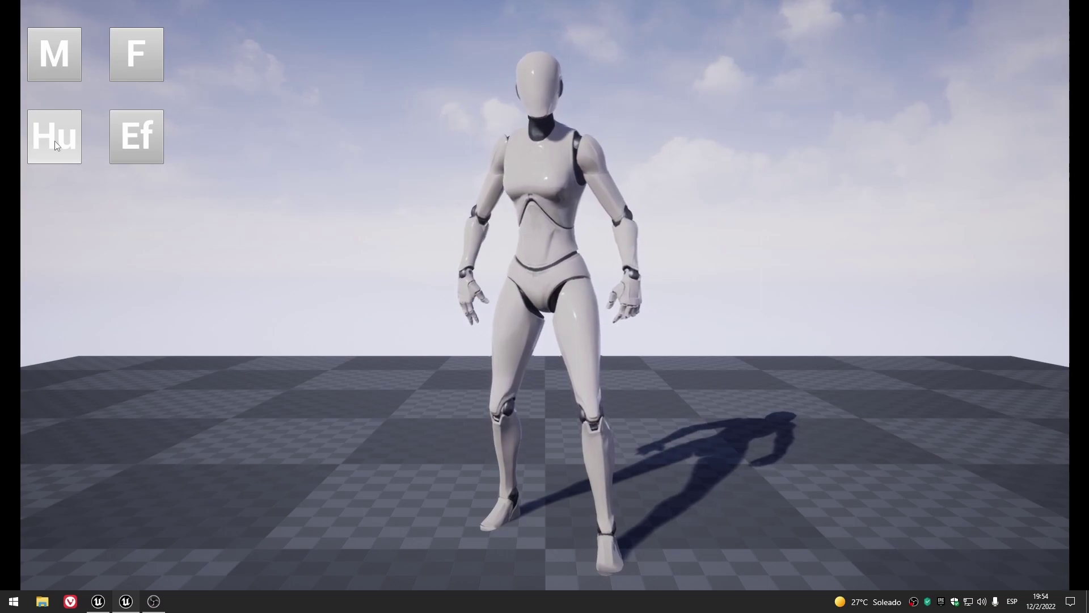
click(65, 60)
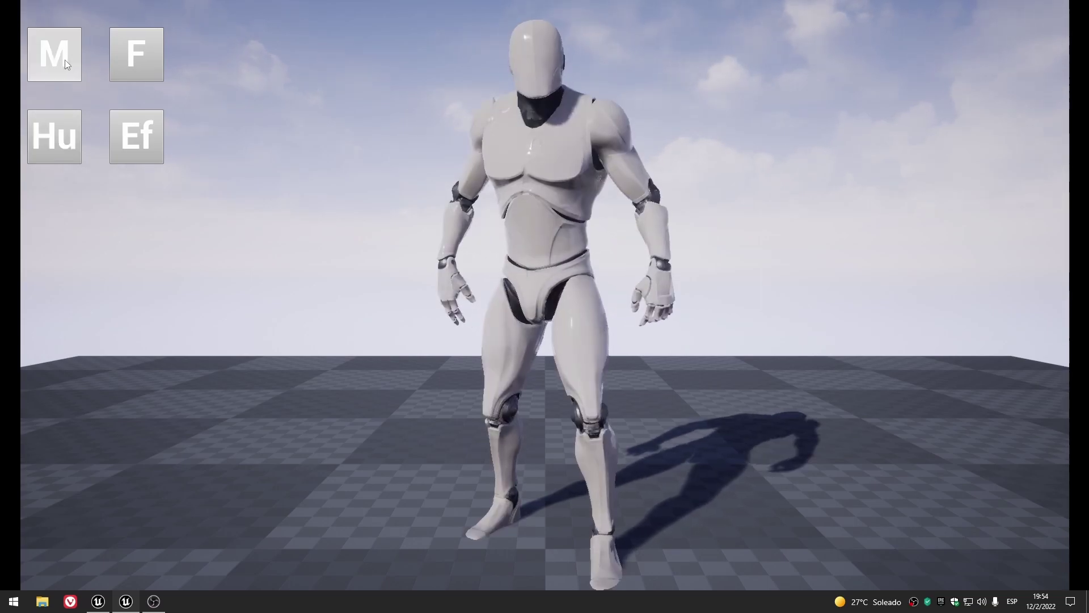
click(139, 152)
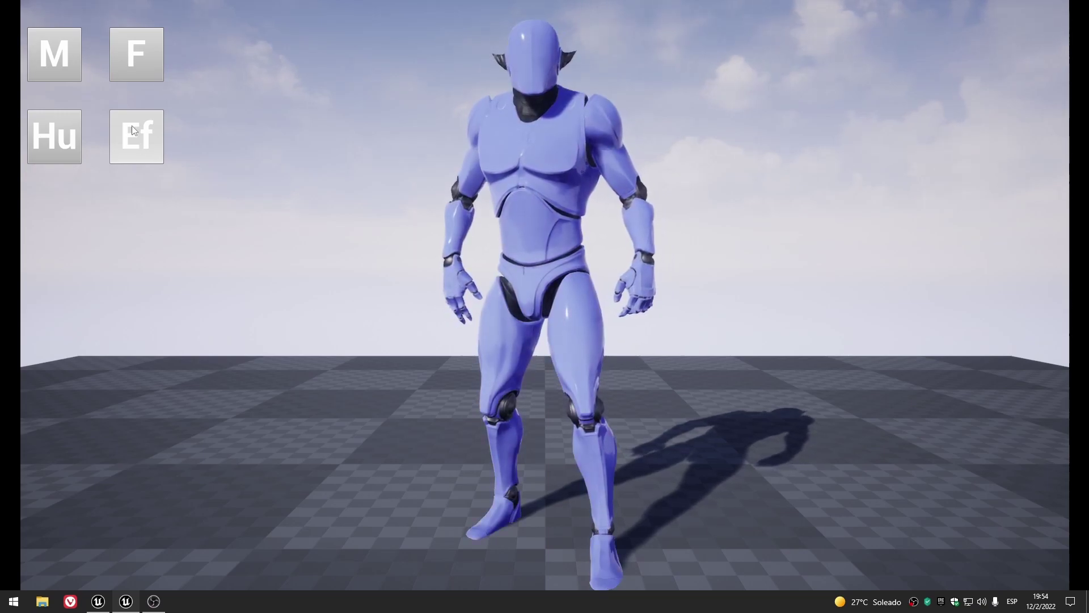
Step: Cycle through more gender and race combinations, then leave full screen and stop play
click(63, 129)
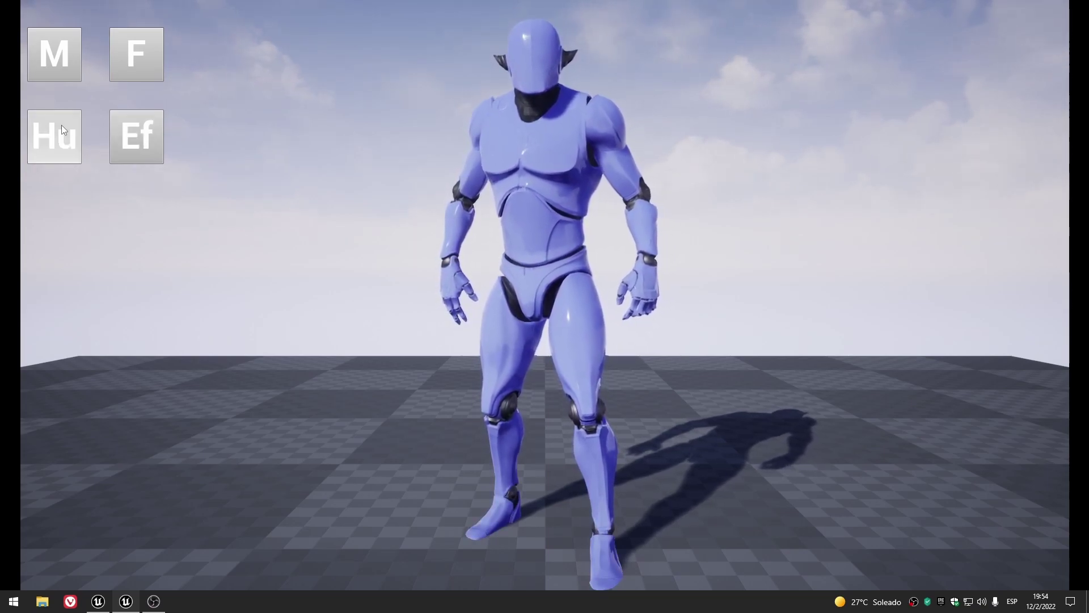
click(150, 55)
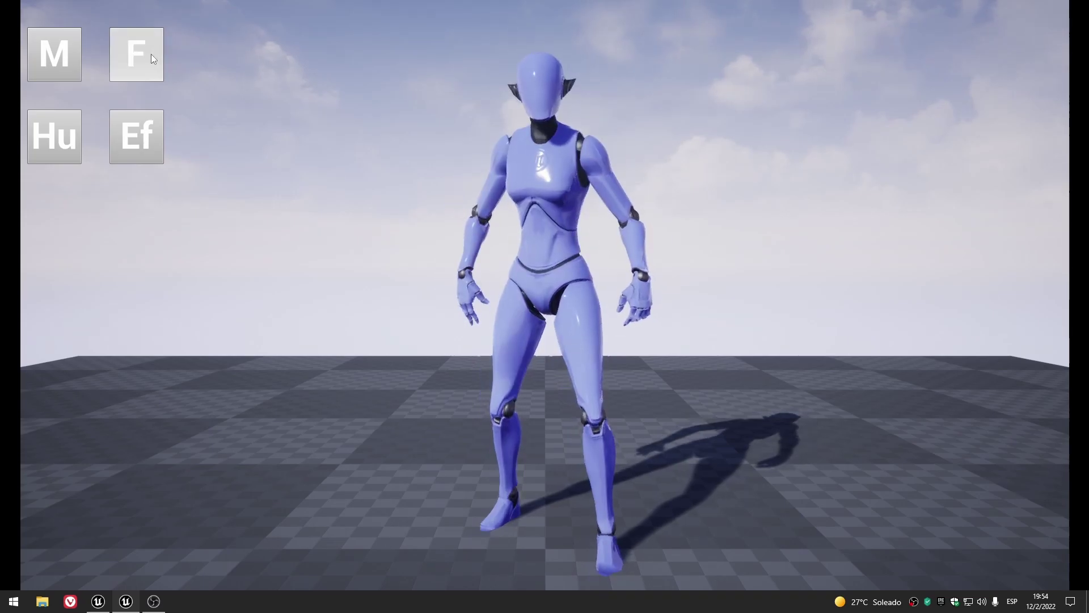
click(30, 127)
click(143, 131)
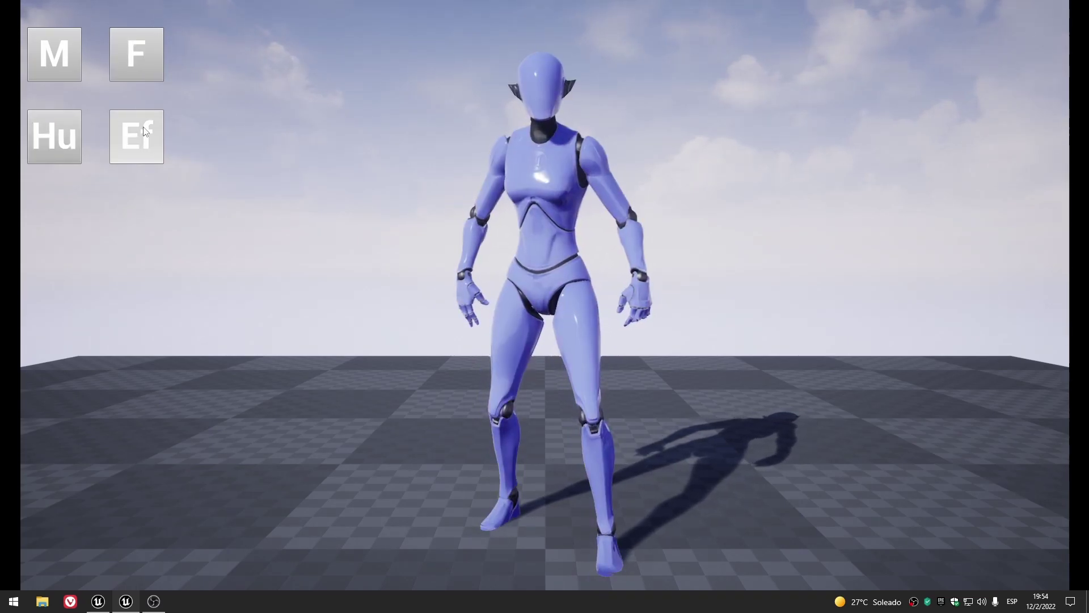
click(49, 59)
click(64, 145)
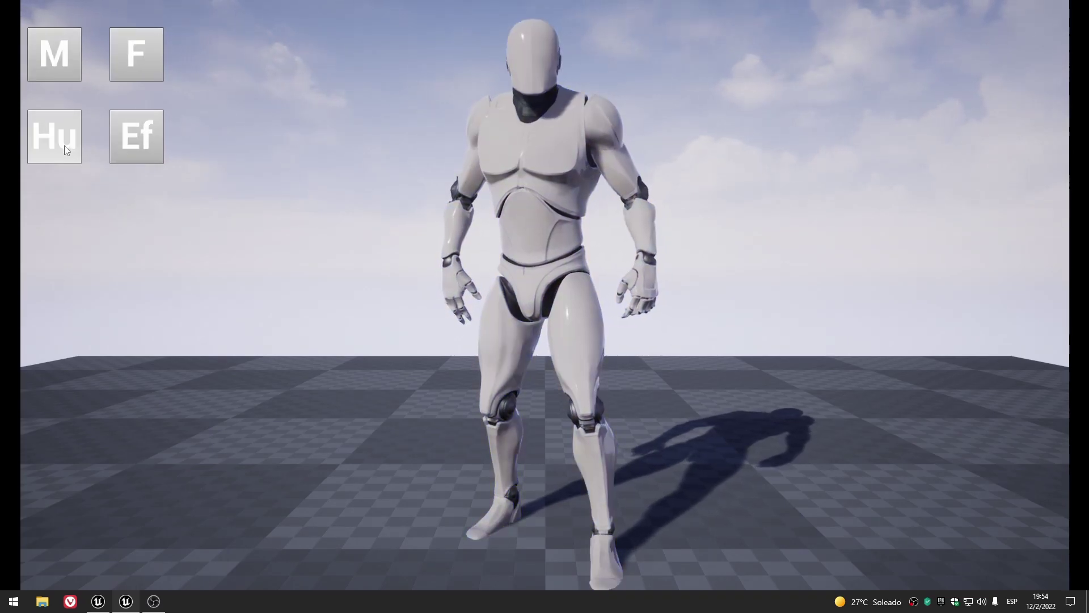
click(123, 49)
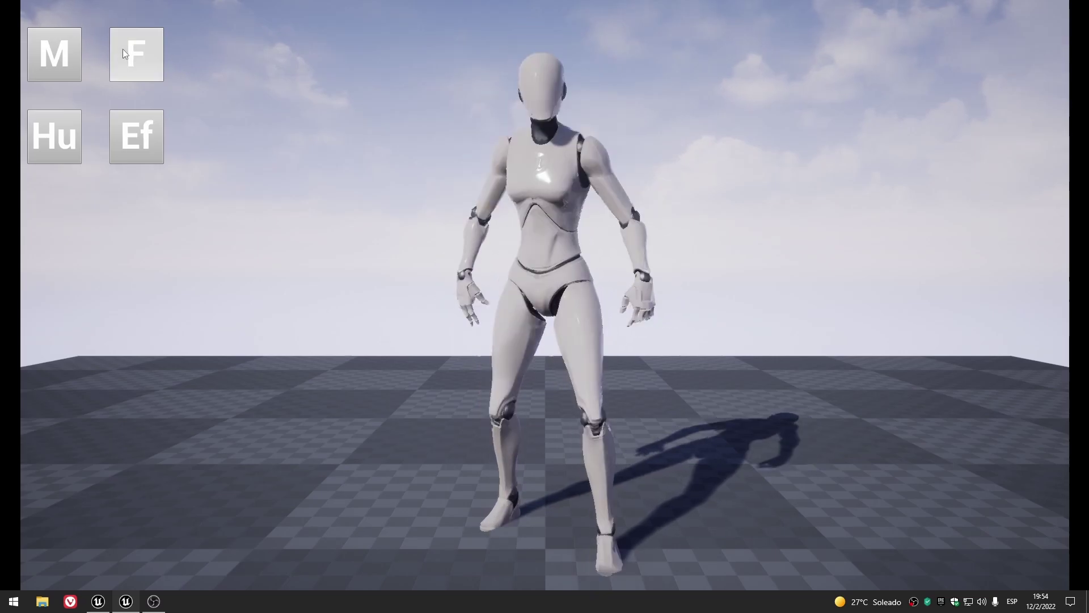
click(134, 141)
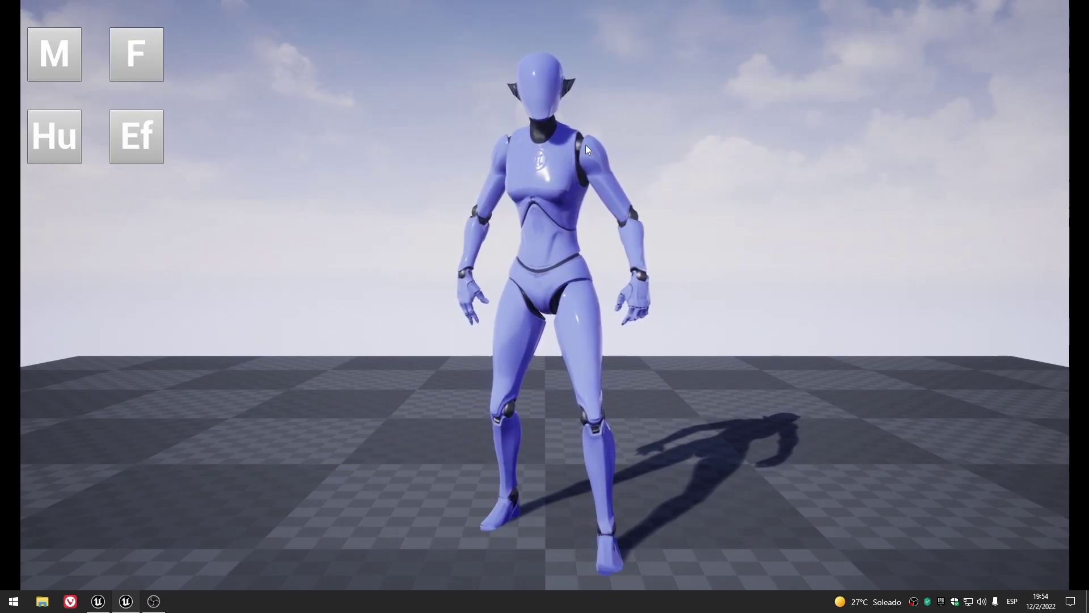
key(F11)
click(731, 42)
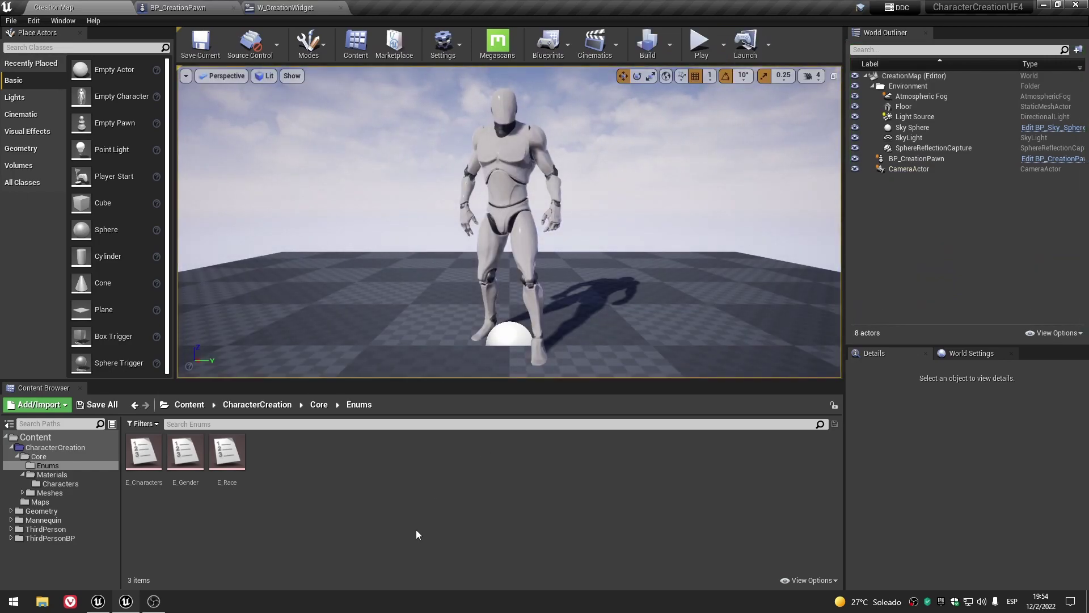
Step: Glance at the widget's button handlers, then the pawn's construction script graph
click(300, 7)
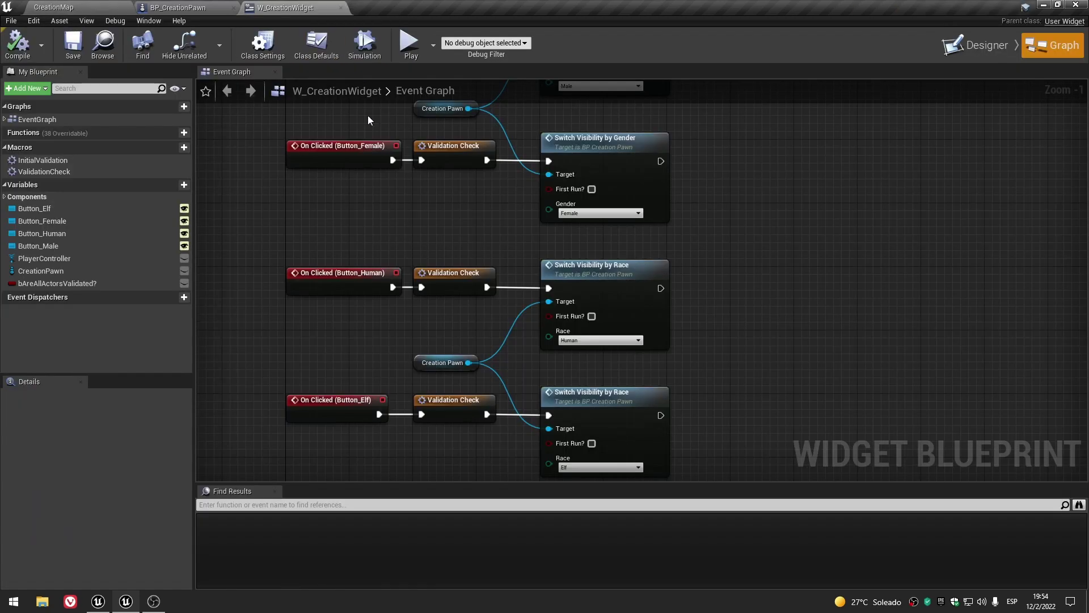
scroll(367, 114, down, 3)
right_drag(402, 185, 421, 259)
click(176, 5)
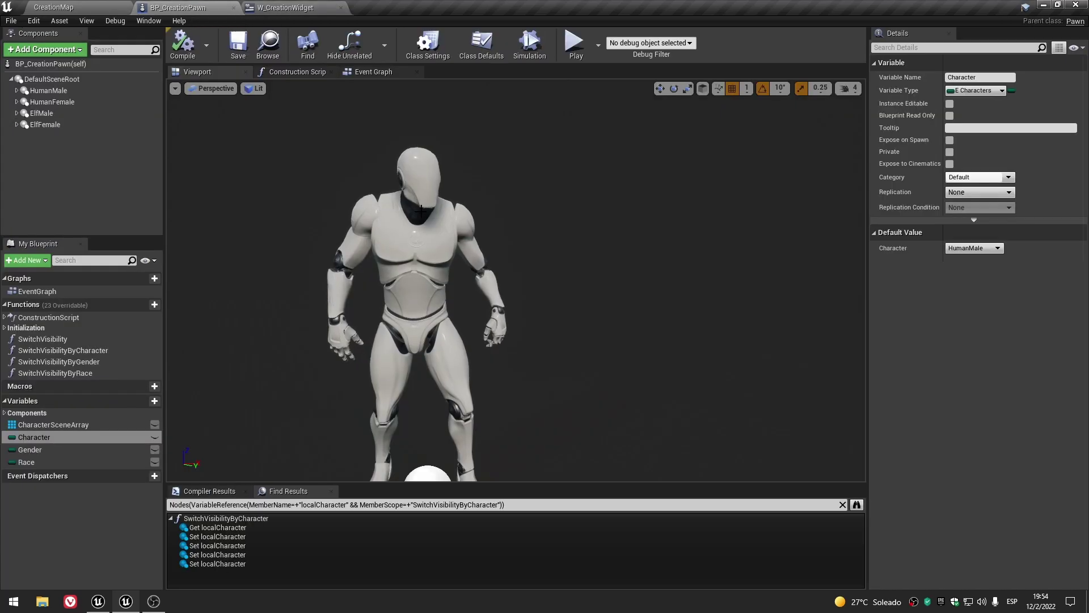
click(288, 74)
scroll(328, 124, down, 1)
scroll(615, 376, up, 4)
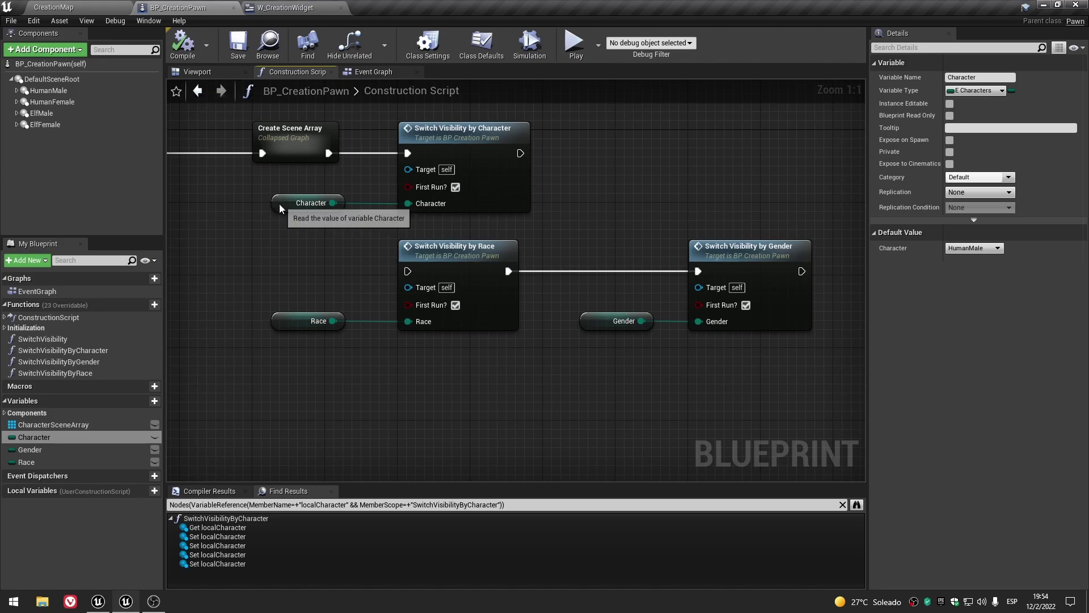
click(340, 321)
click(475, 375)
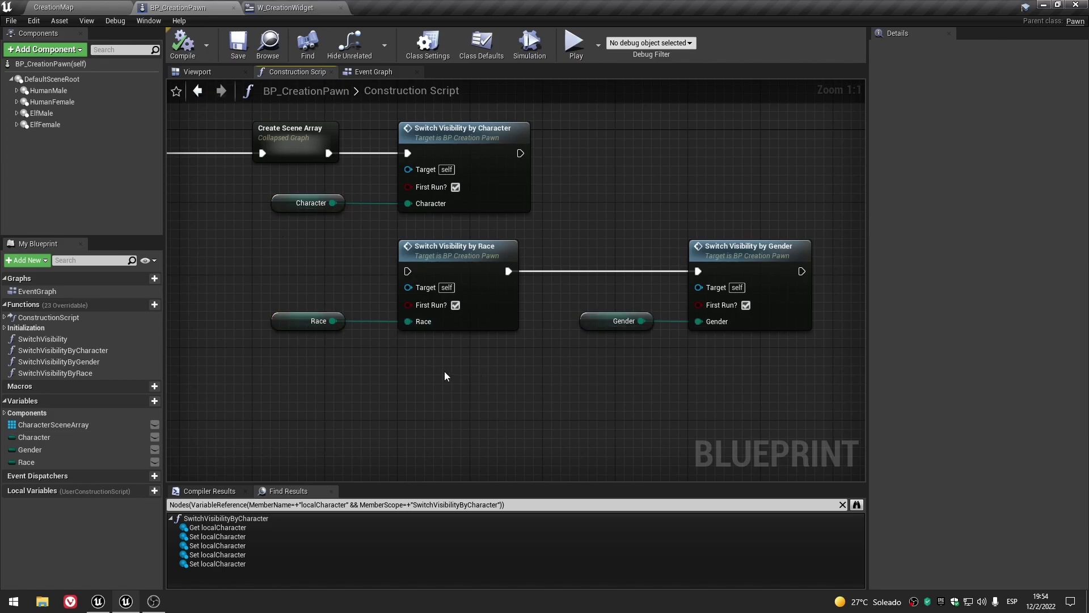
Step: Open the Switch Visibility by Character function and pan around its graph
double_click(461, 131)
right_drag(792, 296, 461, 316)
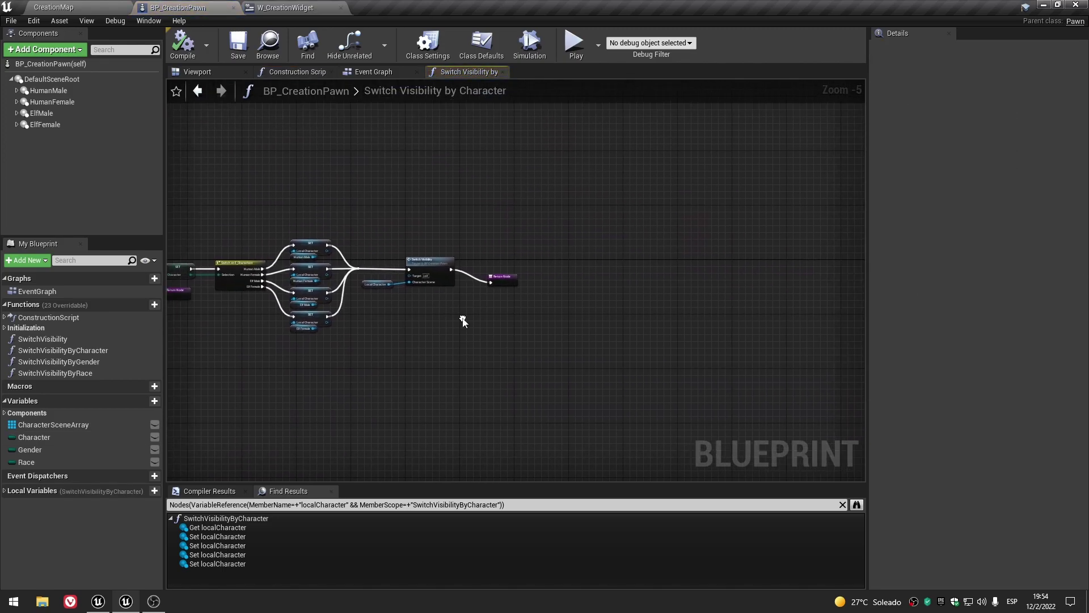
mouse_move(715, 353)
right_down()
mouse_move(506, 368)
mouse_move(711, 353)
right_up()
scroll(516, 382, down, 3)
scroll(523, 369, up, 2)
mouse_move(522, 368)
right_down()
mouse_move(504, 370)
mouse_move(612, 364)
right_up()
scroll(264, 344, up, 1)
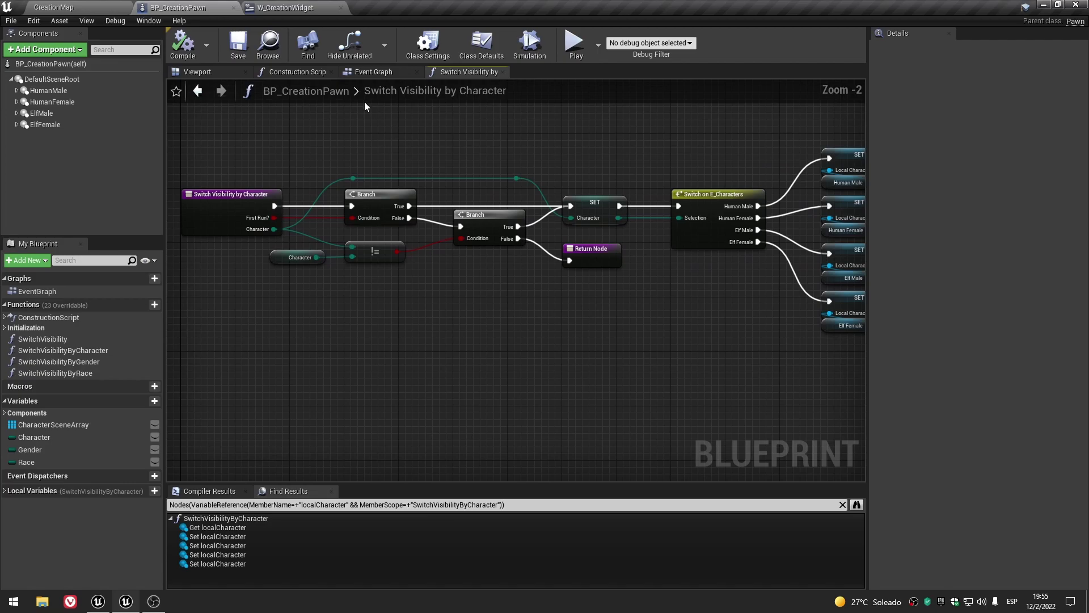
Step: Examine the function's first Branch node and its Character comparison nodes
click(301, 73)
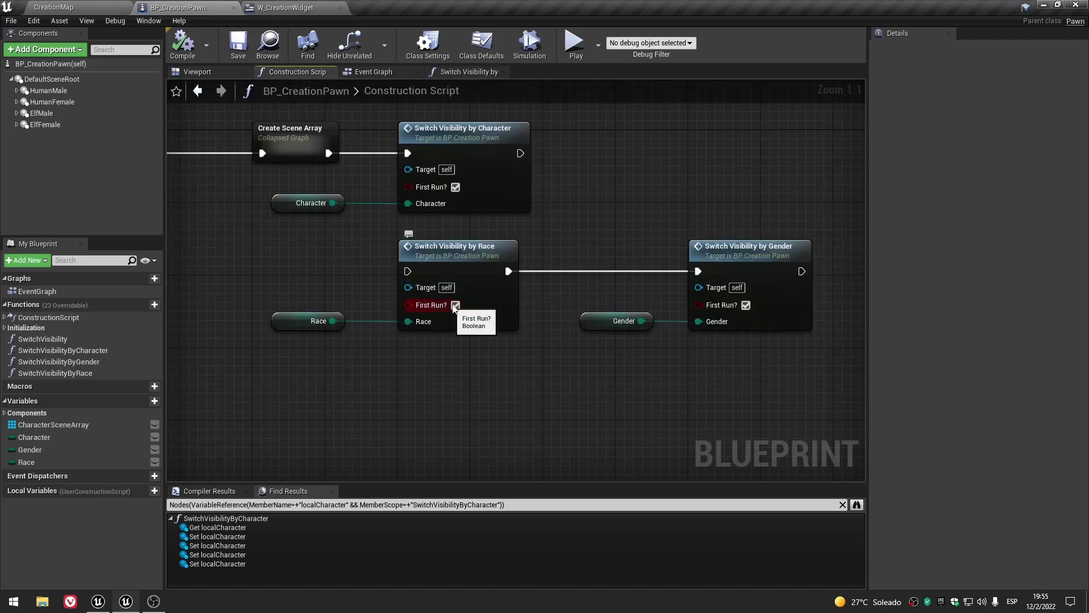
click(455, 74)
click(382, 195)
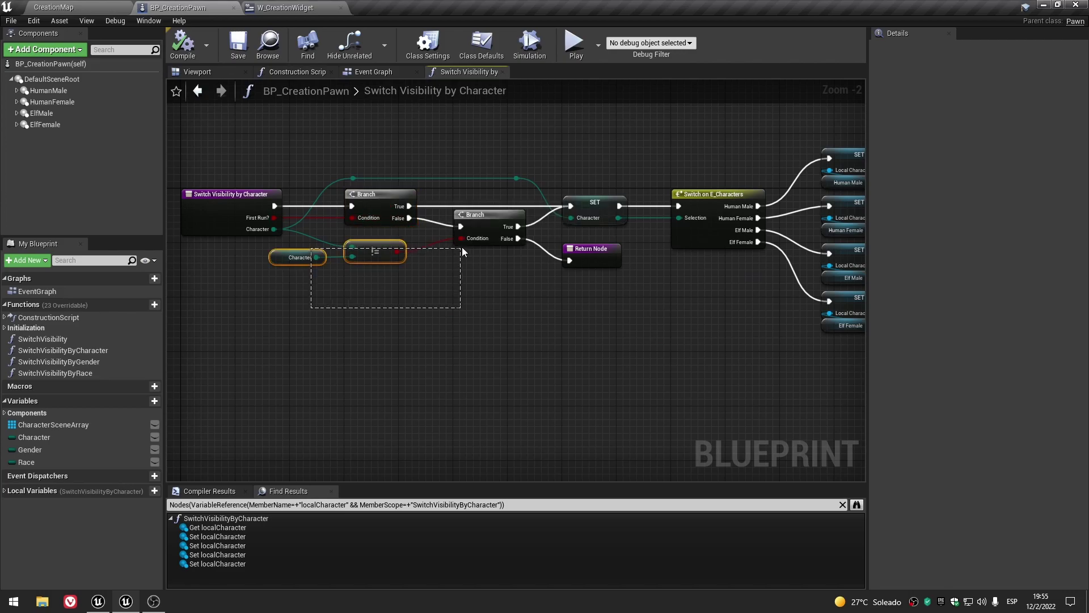
drag(461, 247, 463, 249)
scroll(345, 357, down, 2)
scroll(409, 223, up, 3)
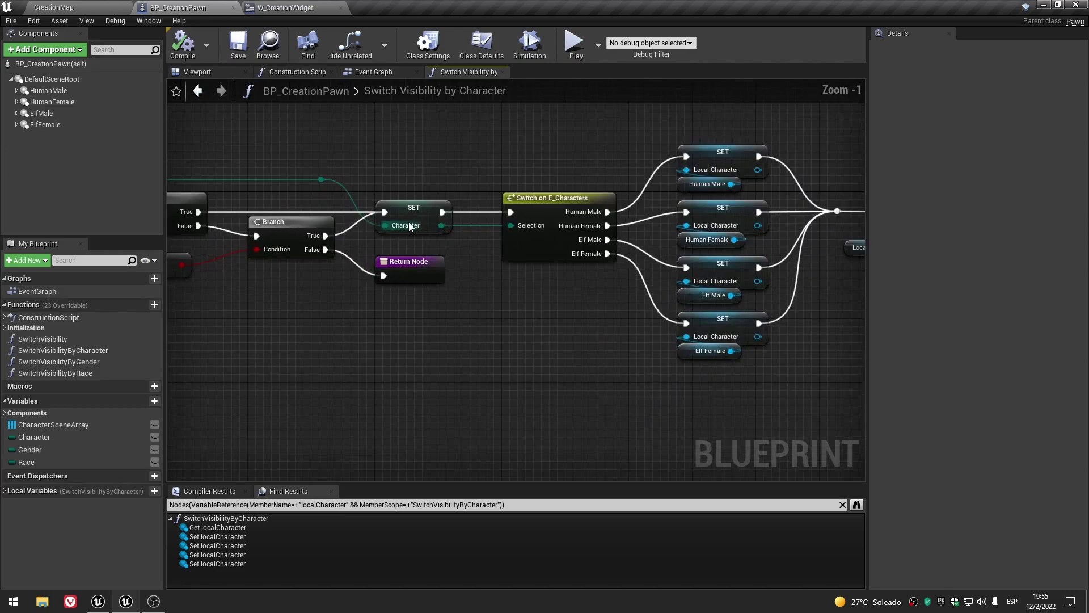
right_drag(409, 223, 528, 166)
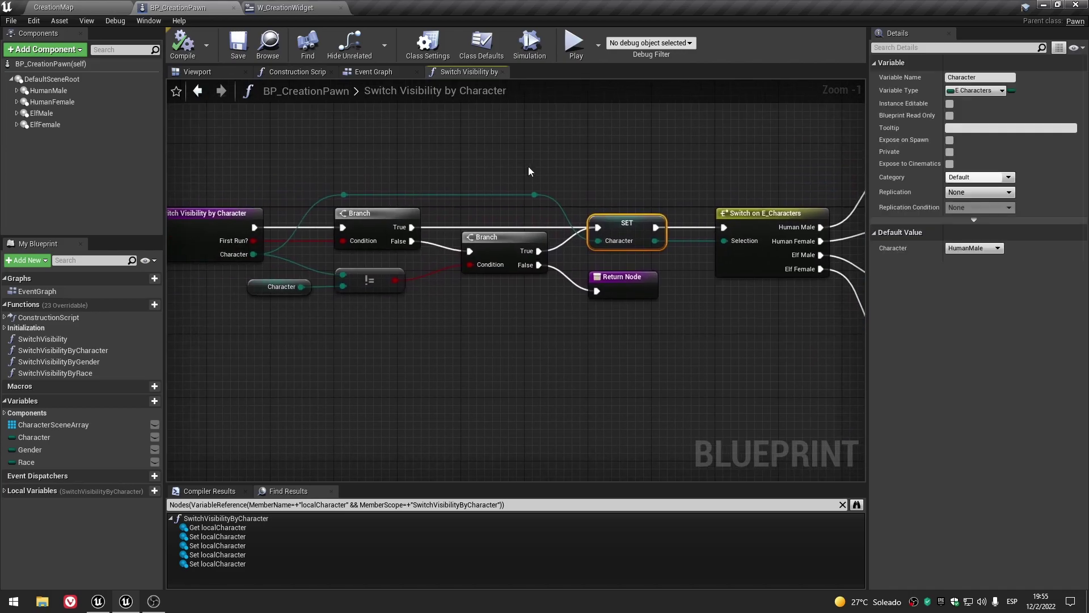
click(292, 72)
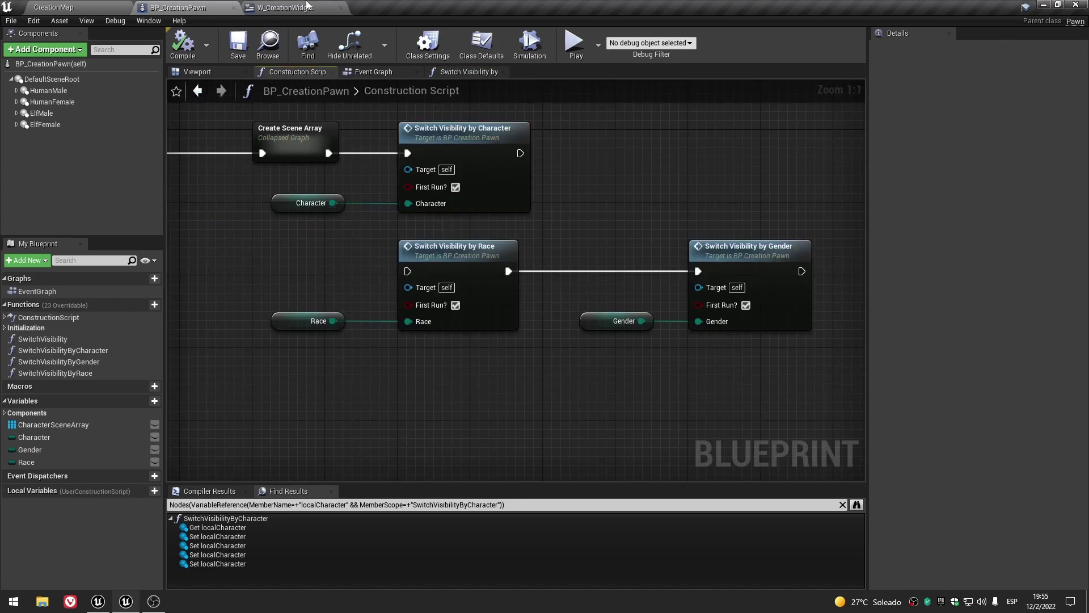
Step: Check the Gender, Race and Character variables' types and defaults in BP_CreationPawn
click(295, 7)
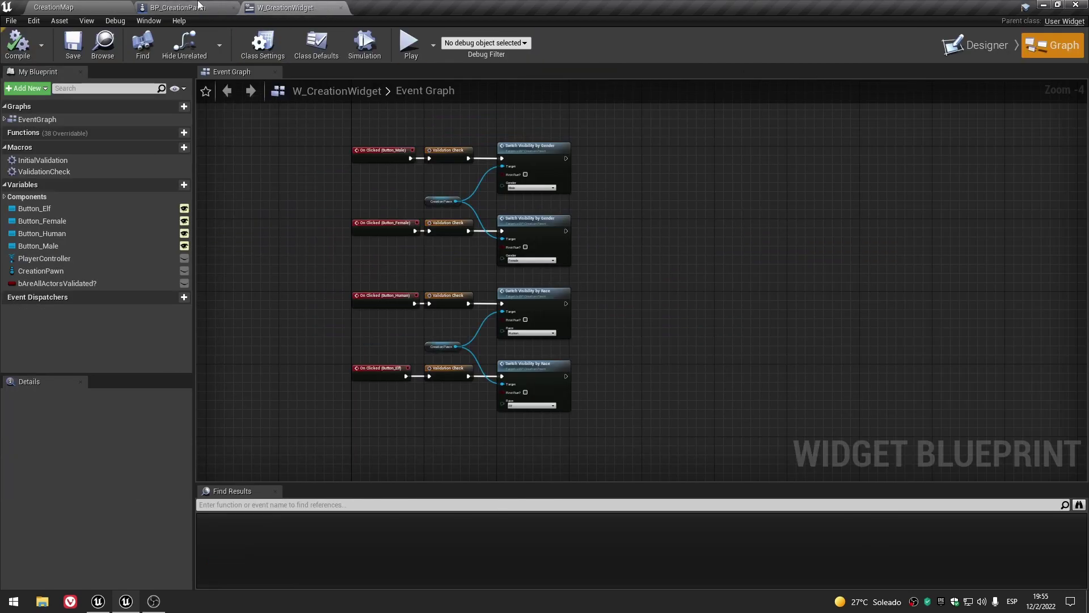
click(198, 6)
click(42, 447)
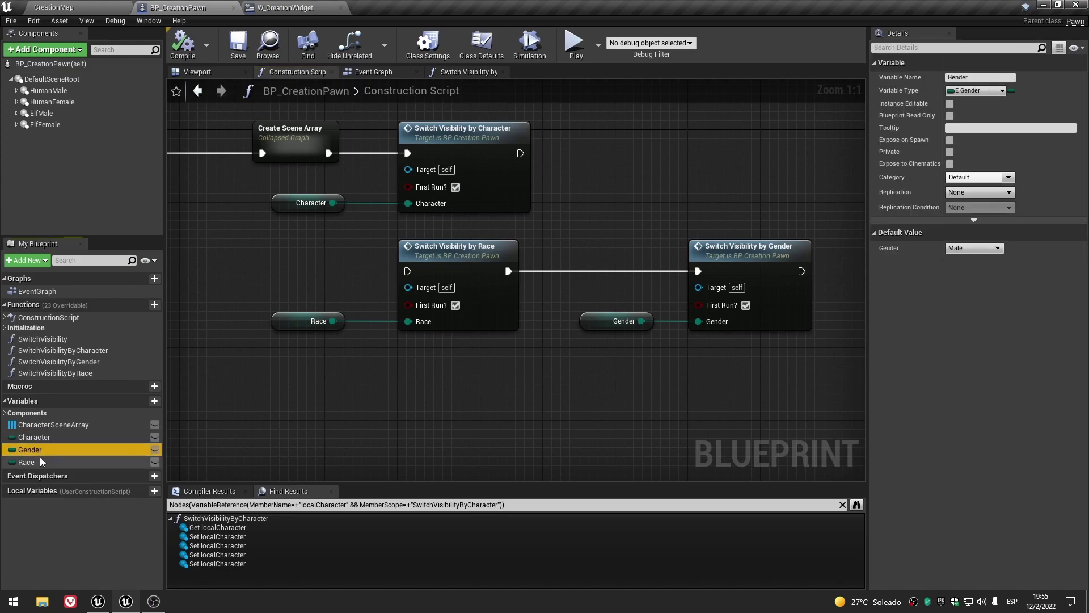
click(35, 462)
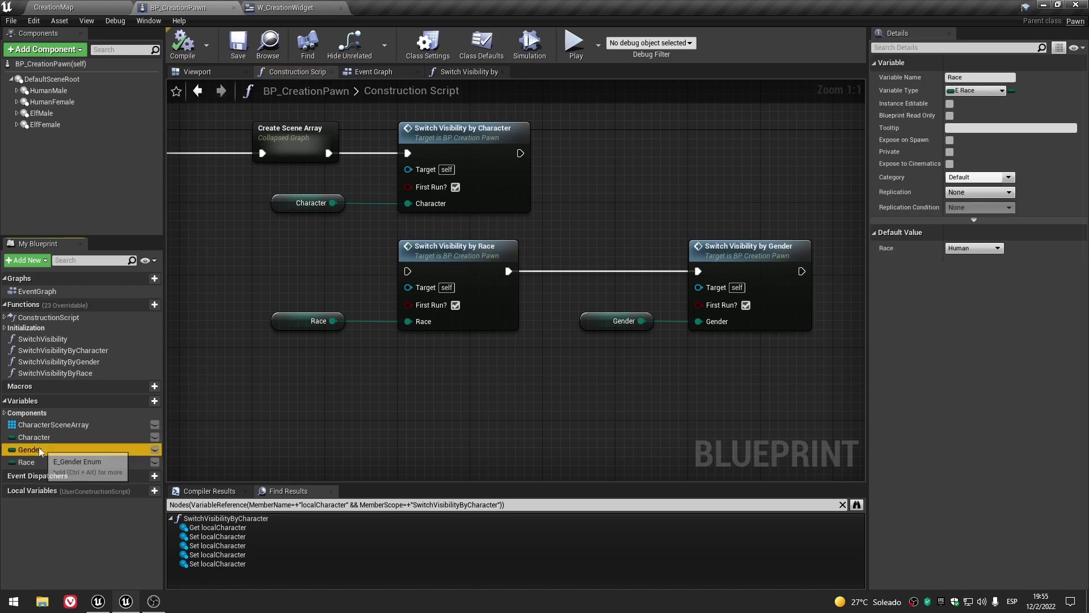
click(34, 436)
right_drag(479, 122, 522, 150)
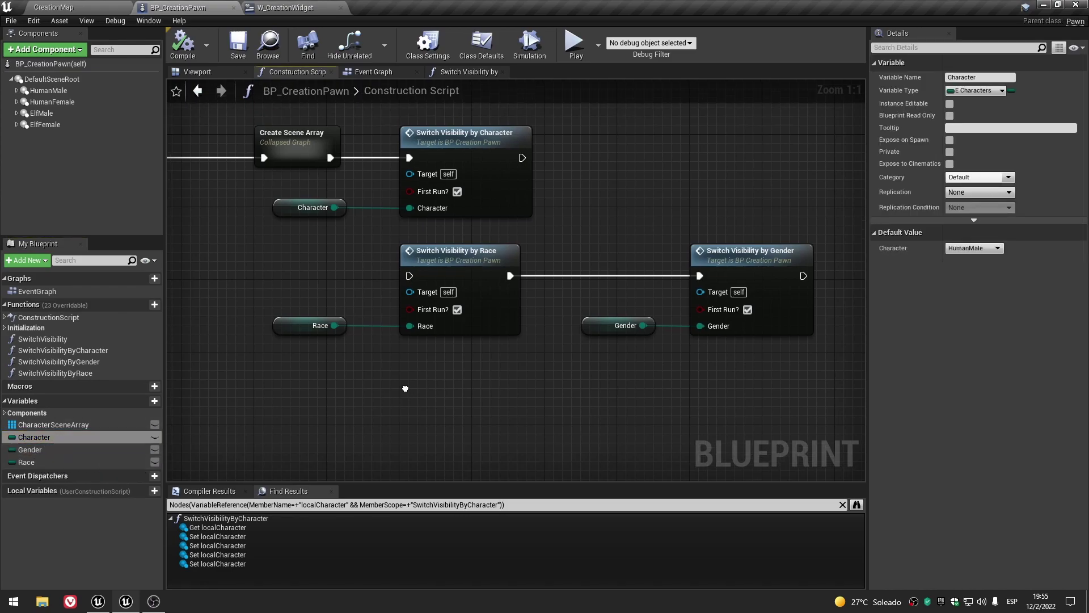
click(522, 152)
click(272, 6)
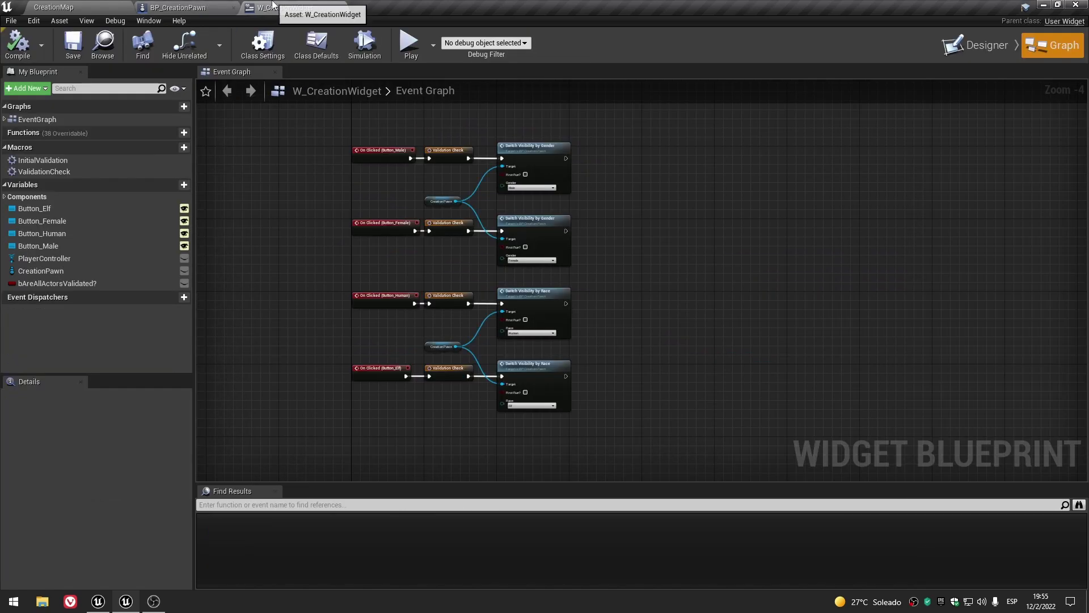
click(172, 7)
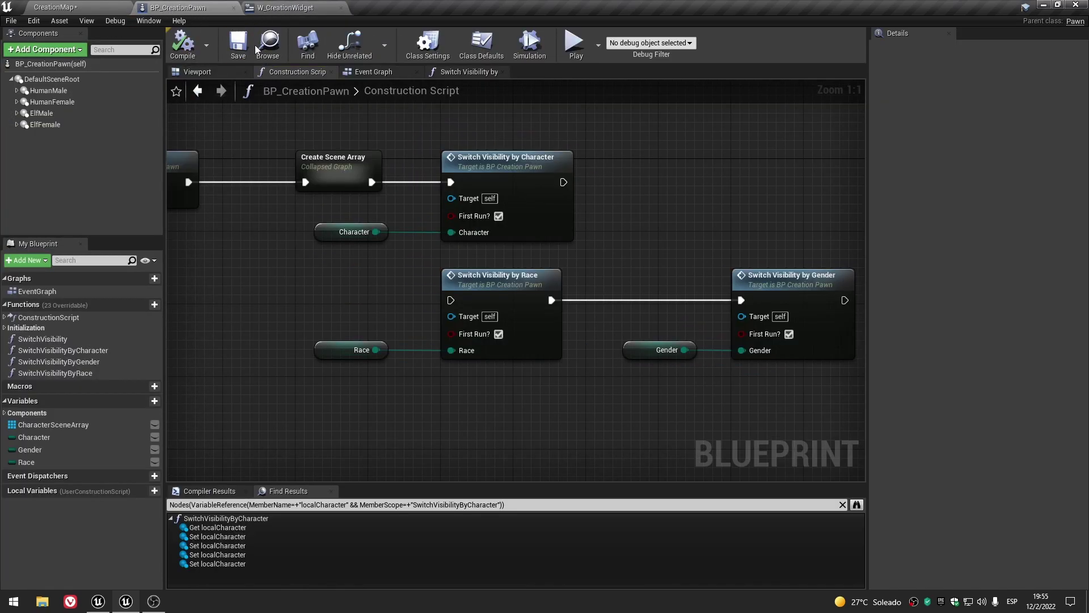
Step: Inspect the Race getter and SET Character nodes, ending on the pawn's mannequin viewport
click(337, 356)
right_drag(484, 117, 409, 110)
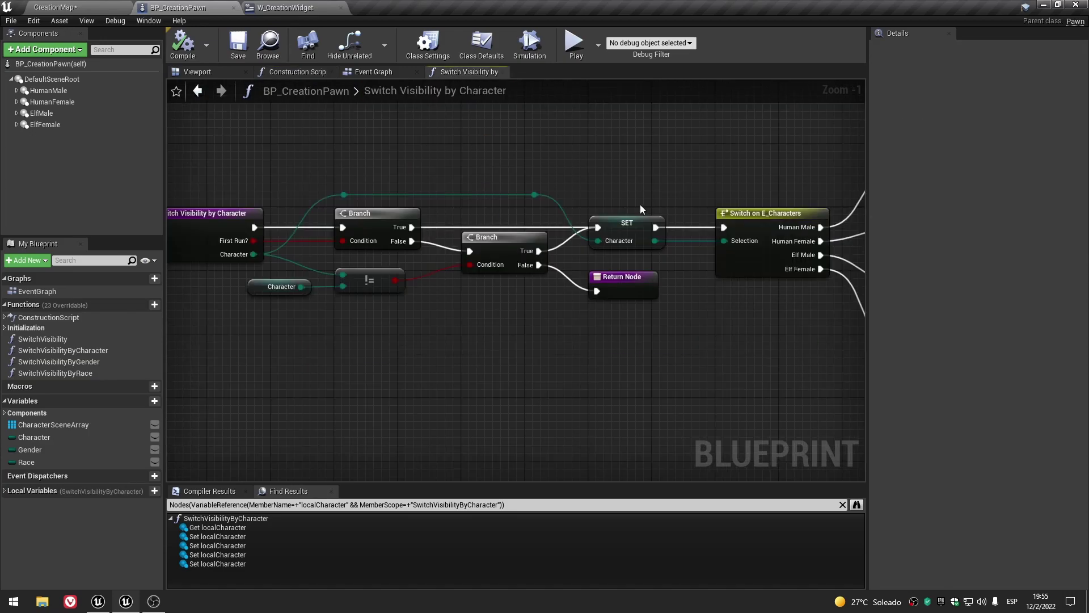
click(638, 222)
click(316, 306)
right_drag(436, 327, 437, 291)
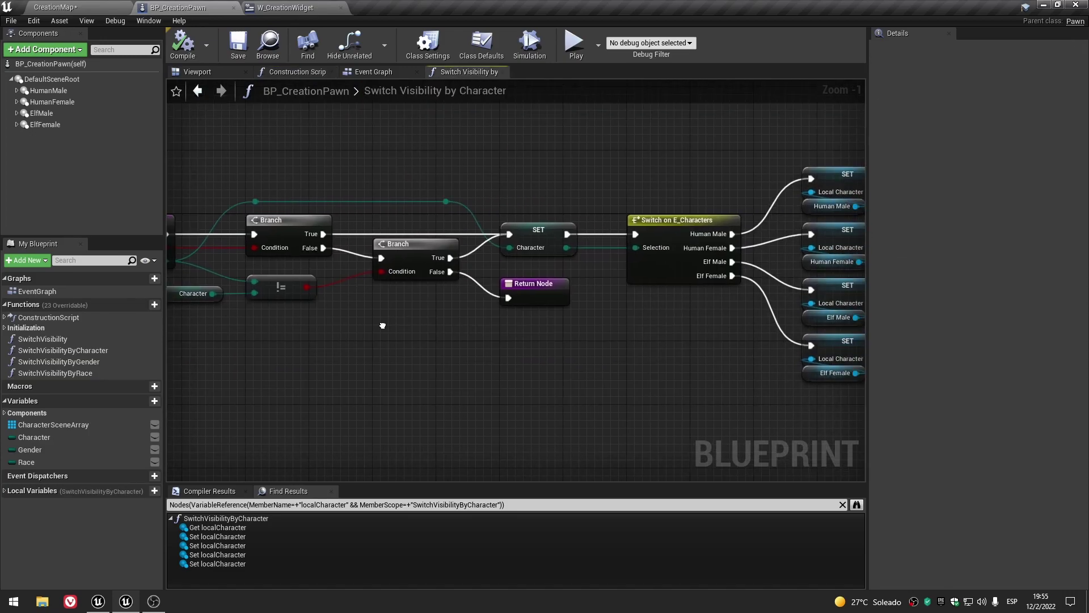
drag(371, 288, 491, 262)
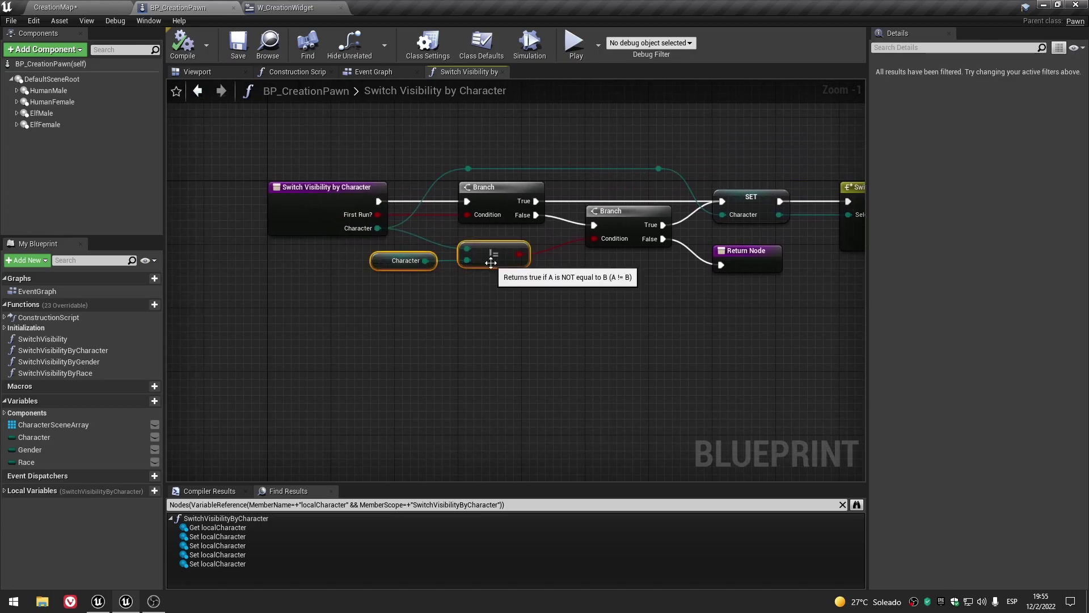
scroll(515, 314, down, 3)
click(506, 318)
scroll(506, 318, up, 1)
scroll(507, 319, up, 2)
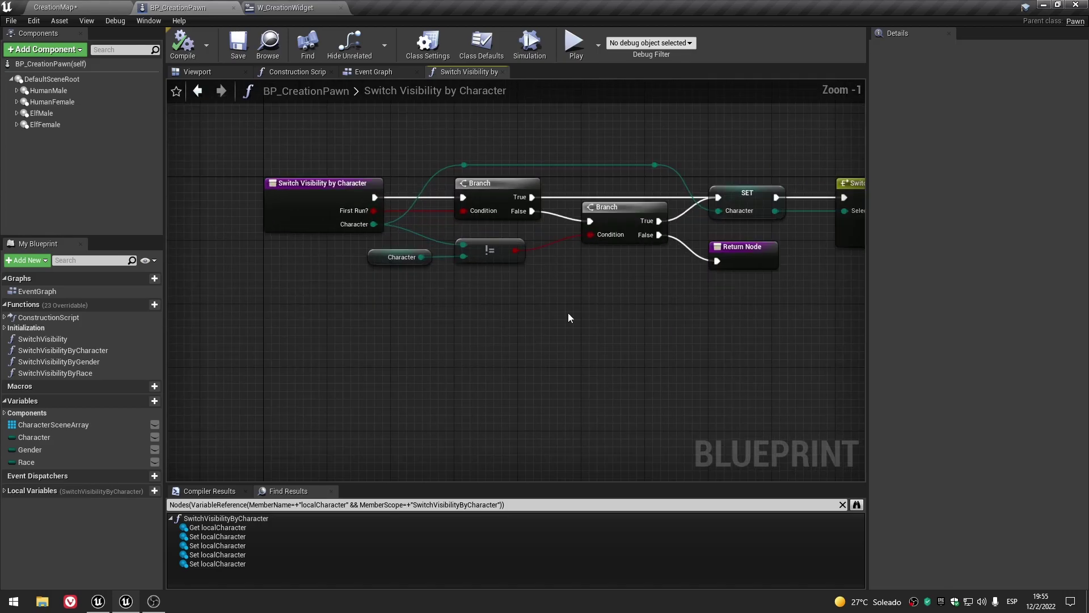
mouse_move(685, 321)
right_down()
mouse_move(420, 346)
mouse_move(628, 311)
right_up()
scroll(627, 312, down, 3)
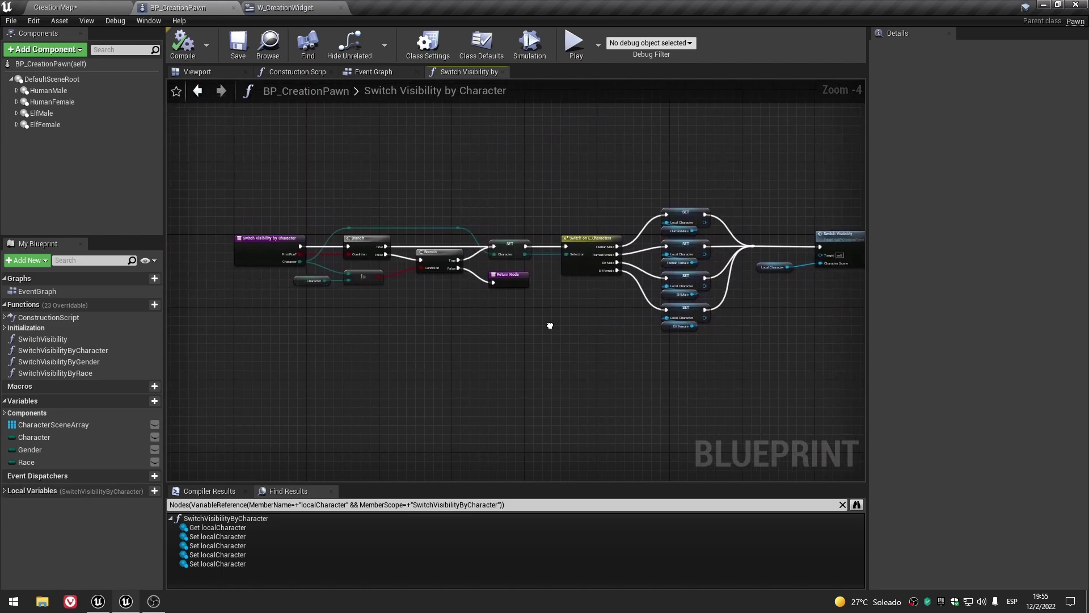
click(211, 73)
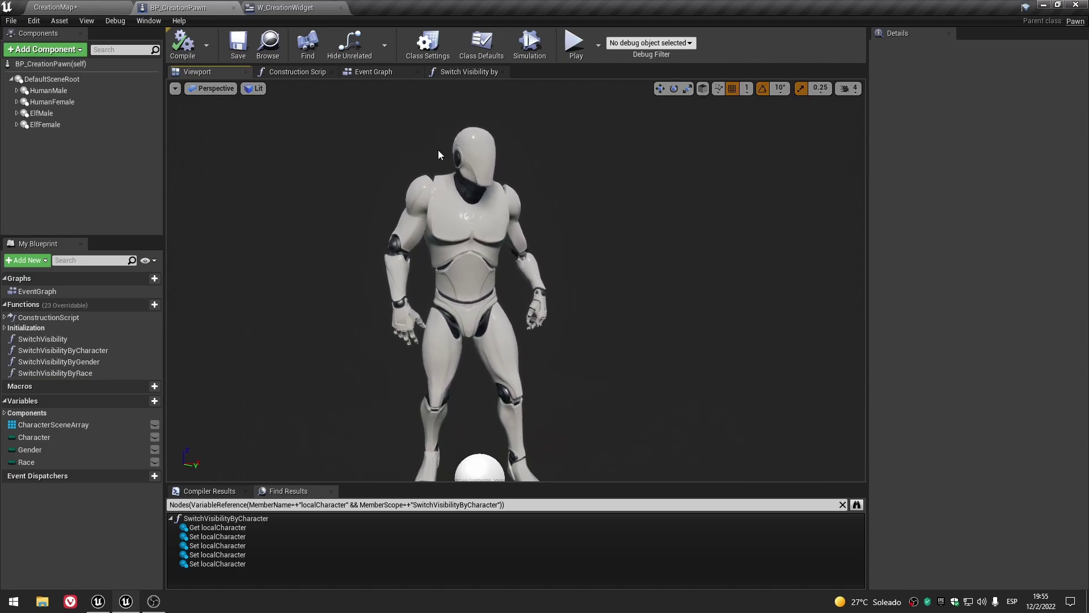
Step: Inspect Button_Male and the other buttons in W_CreationWidget's Designer hierarchy
click(285, 8)
click(975, 44)
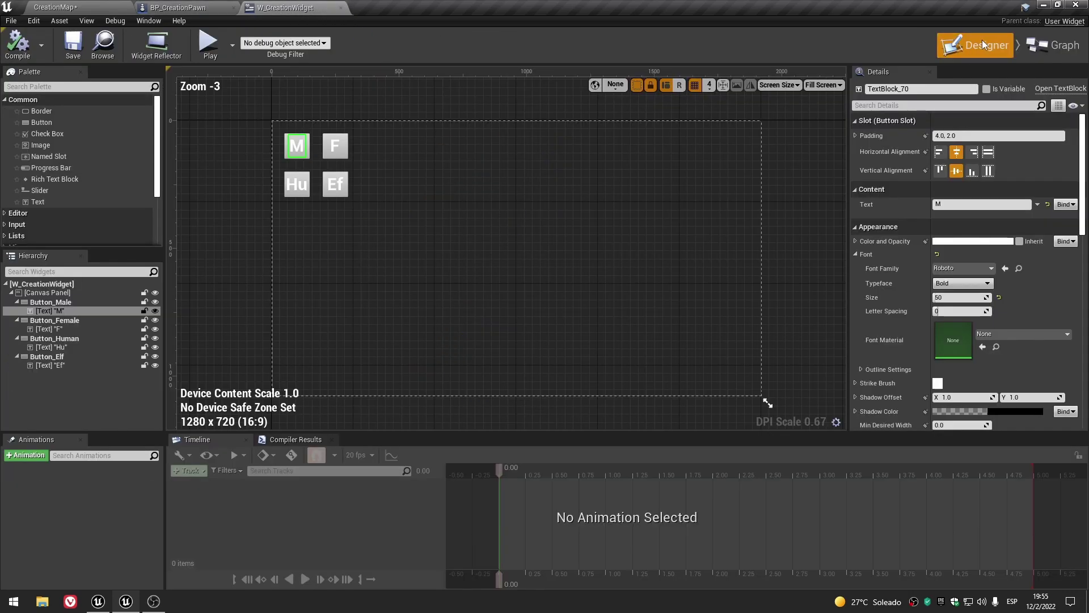
scroll(304, 102, up, 4)
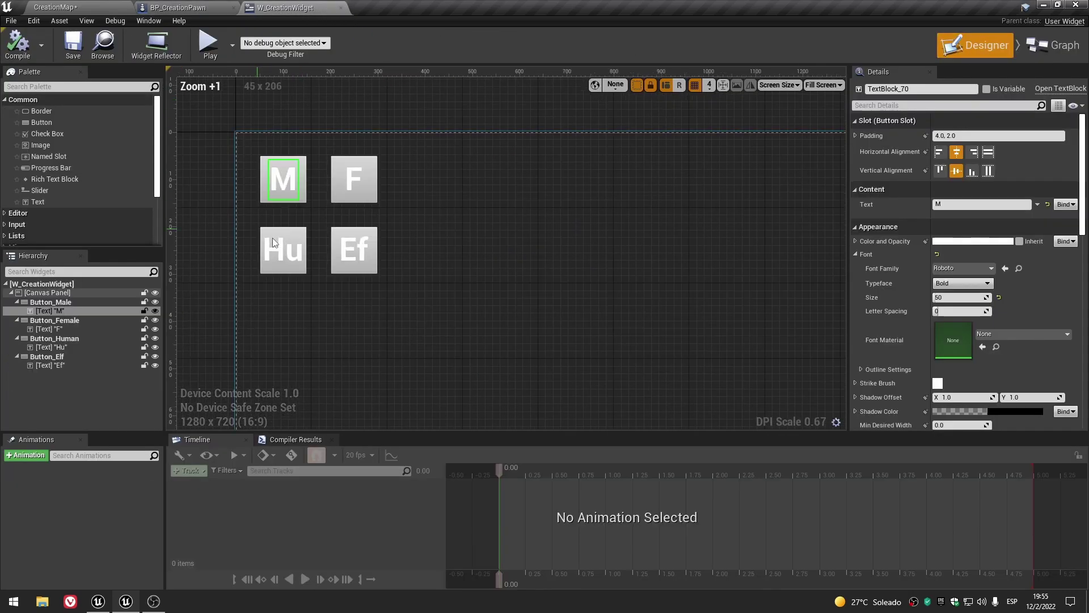
click(62, 395)
click(35, 303)
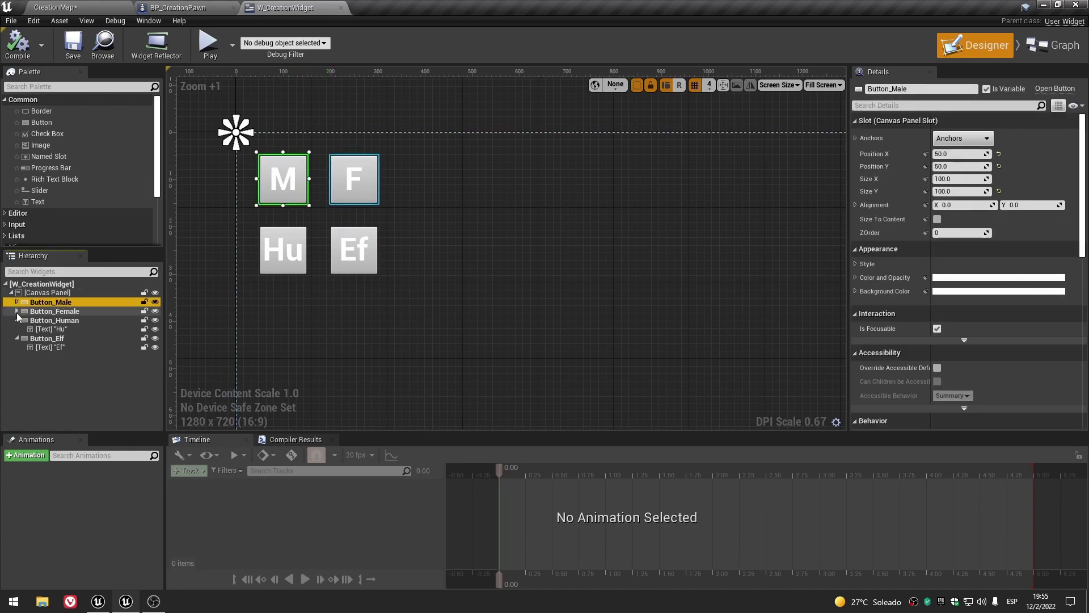
click(17, 320)
click(17, 330)
click(22, 342)
click(56, 304)
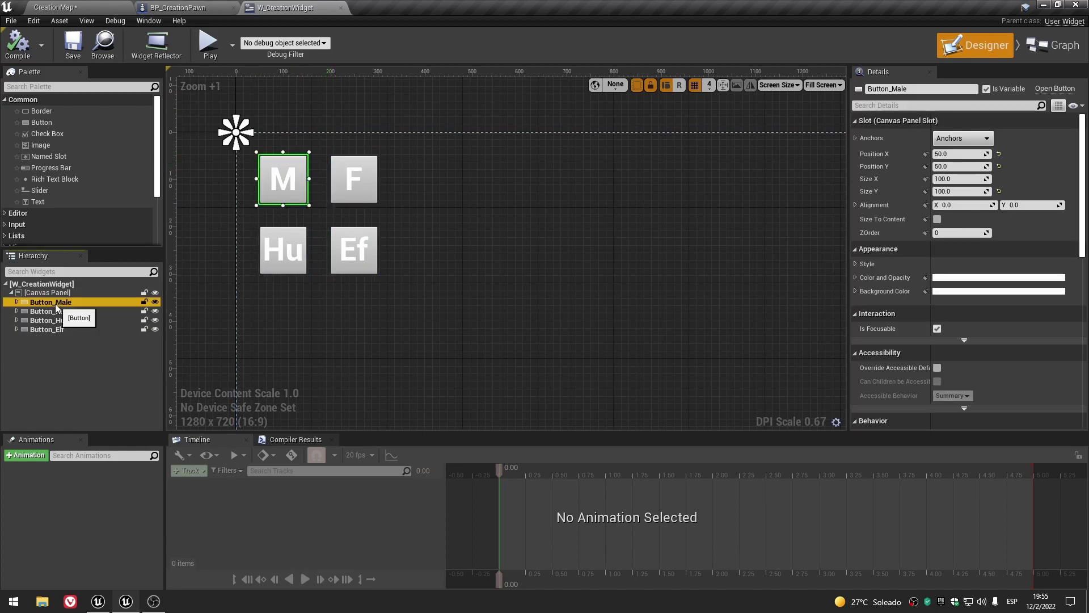
click(67, 375)
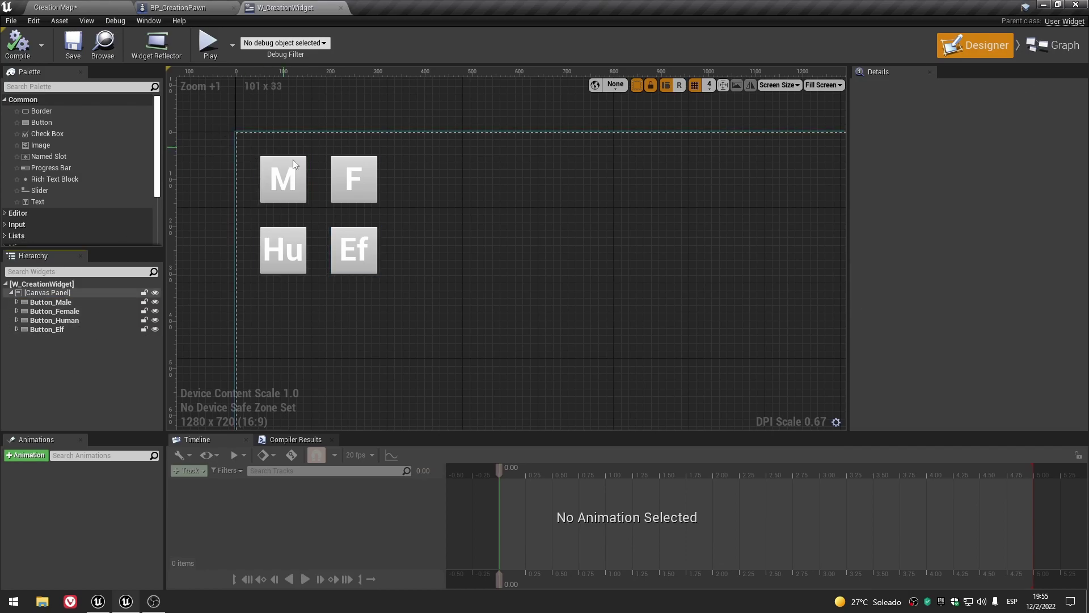
Step: Review the four button click handlers in the event graph, then return to CreationMap
click(1053, 45)
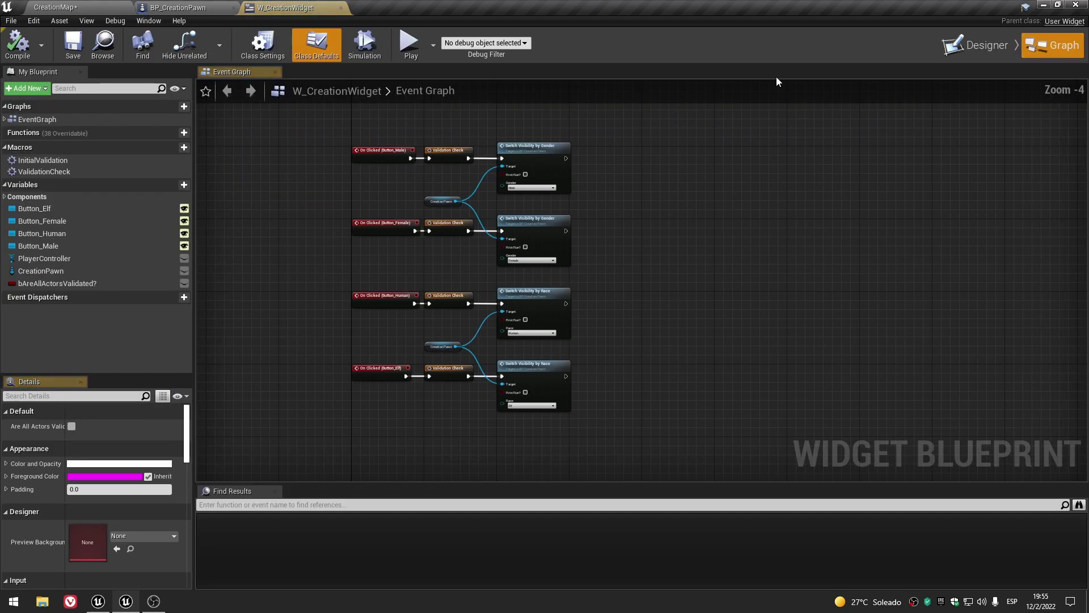
scroll(698, 236, down, 3)
right_drag(698, 236, 596, 262)
scroll(596, 246, up, 3)
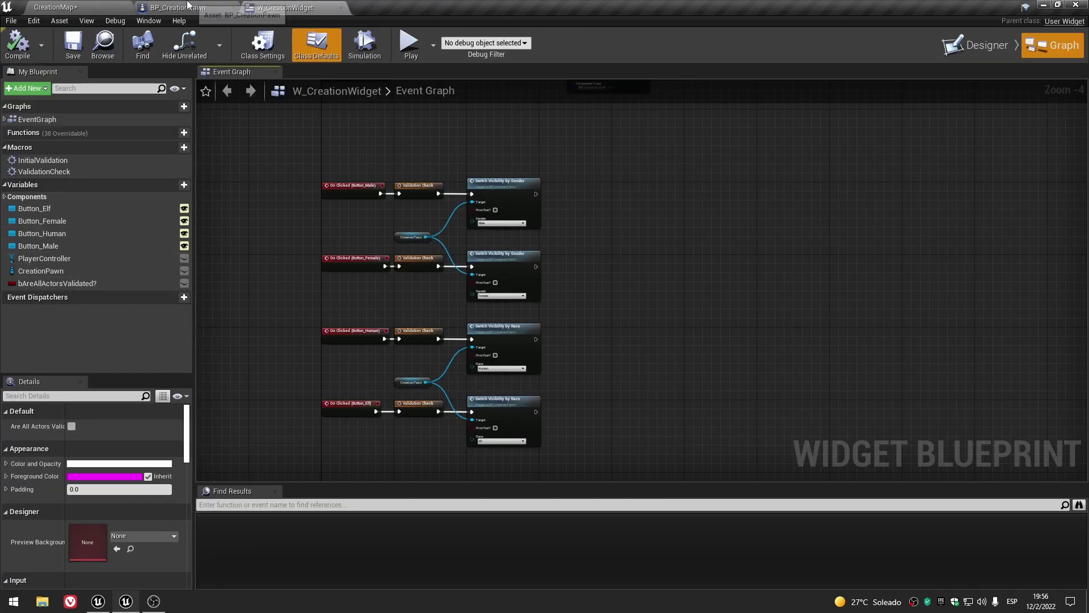
click(189, 7)
click(284, 7)
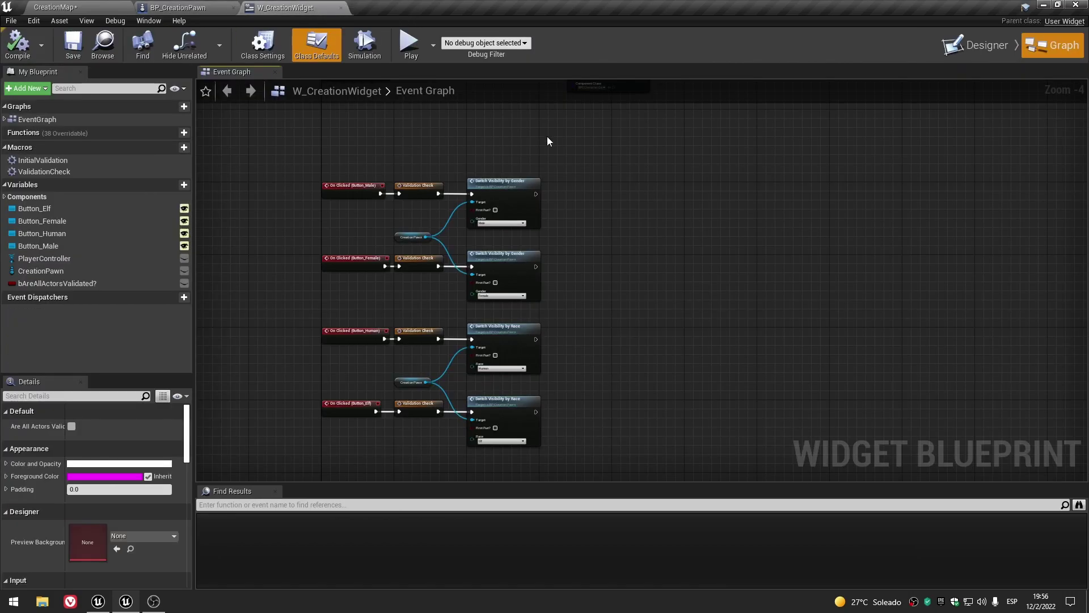
click(182, 8)
click(291, 6)
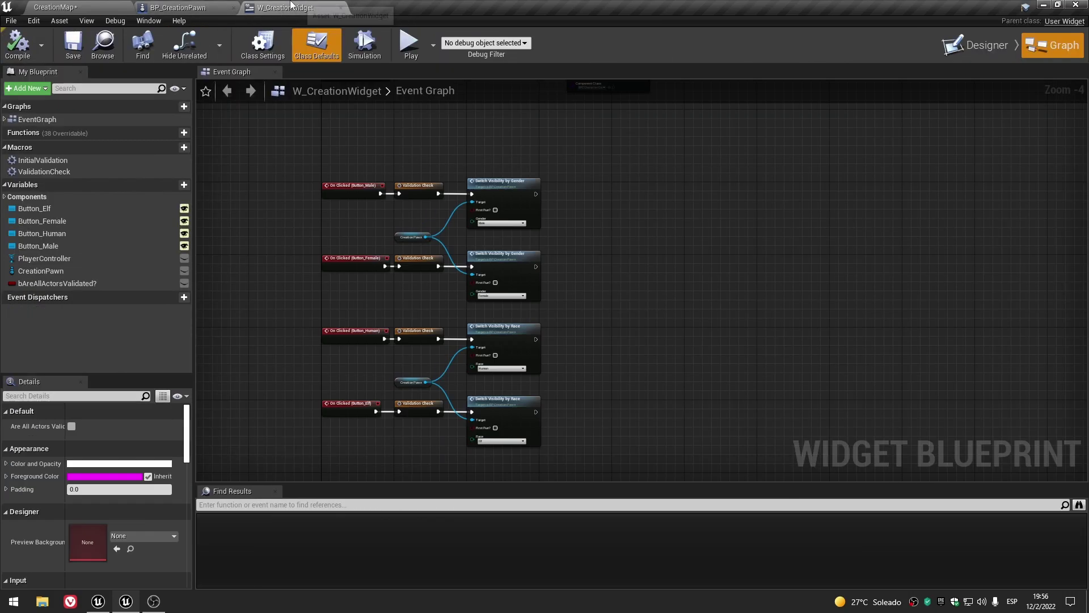
click(184, 5)
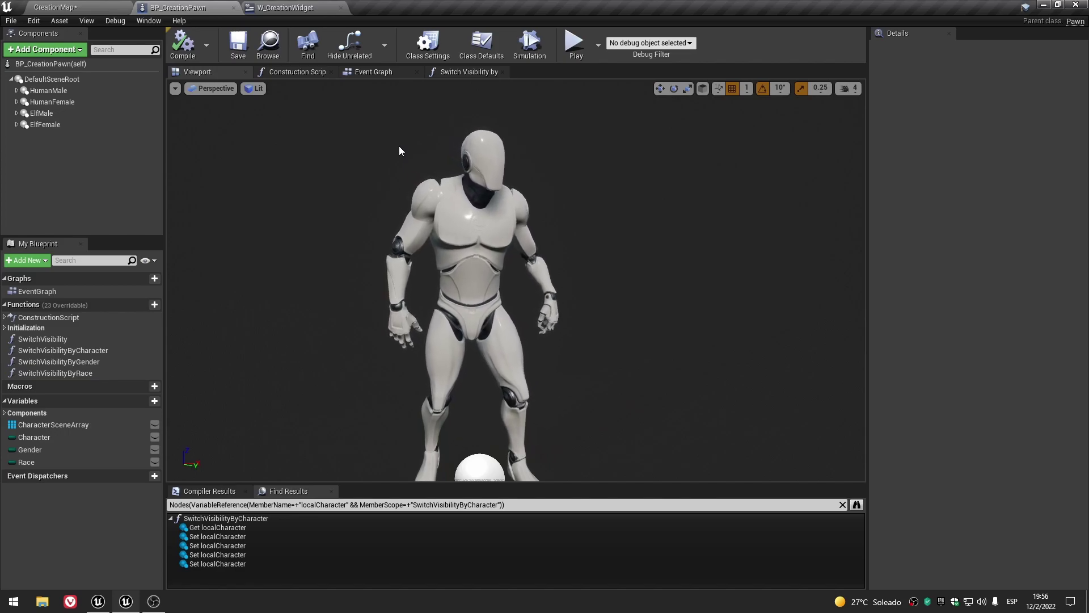
click(55, 7)
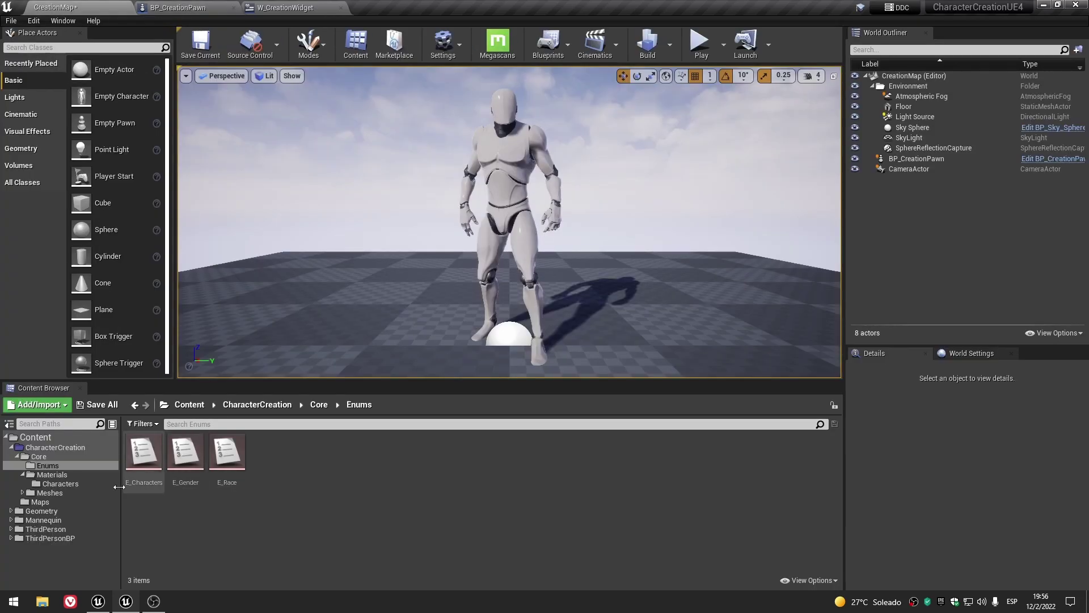
Step: Save all modified packages via Save Selected, then go back to the CreationMap level editor
click(99, 411)
click(647, 408)
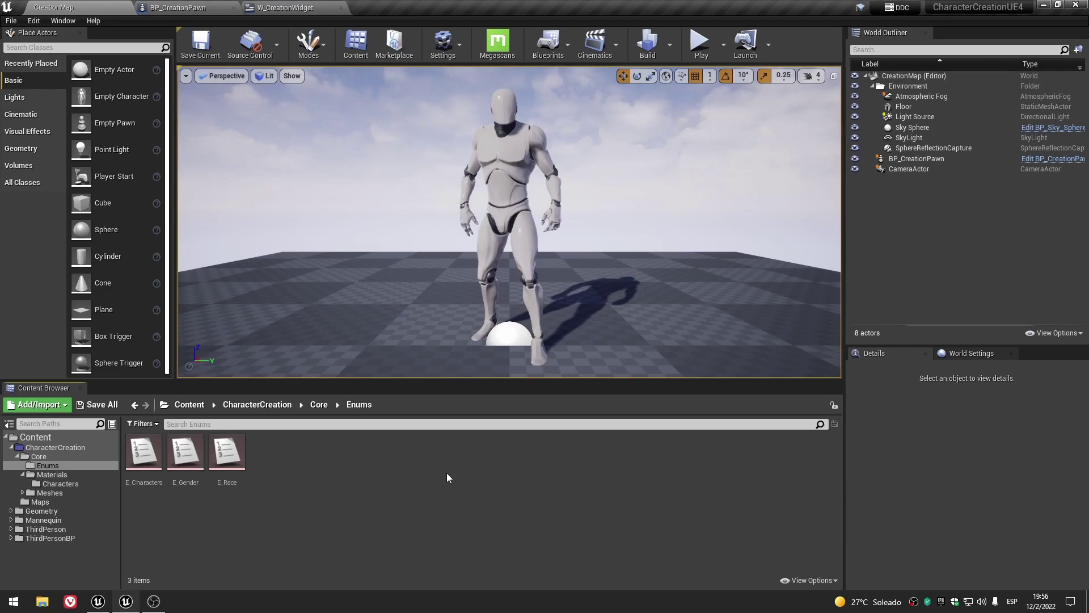
click(284, 7)
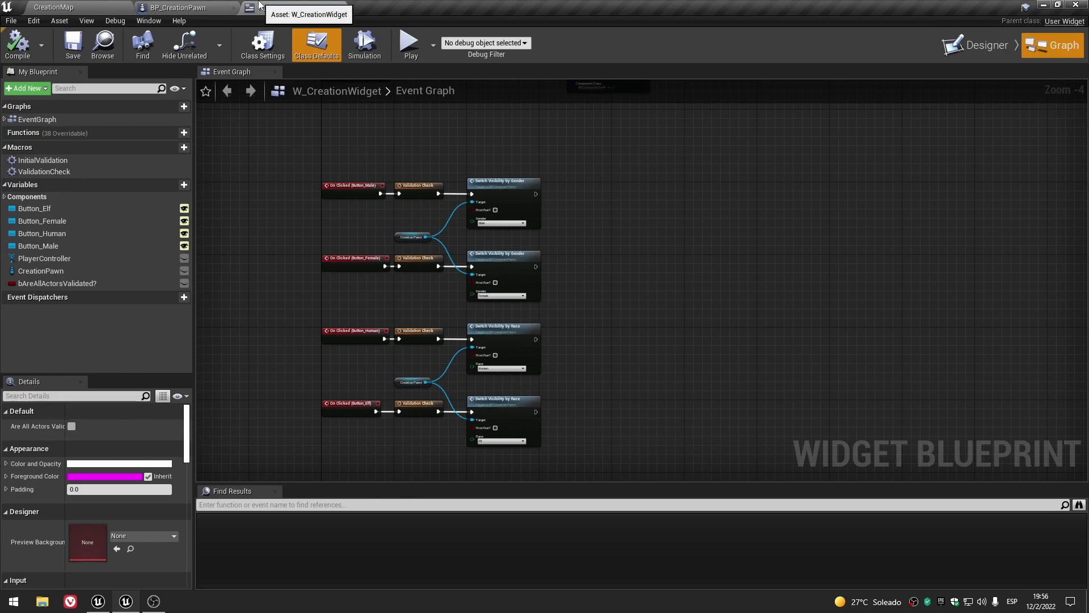
click(179, 7)
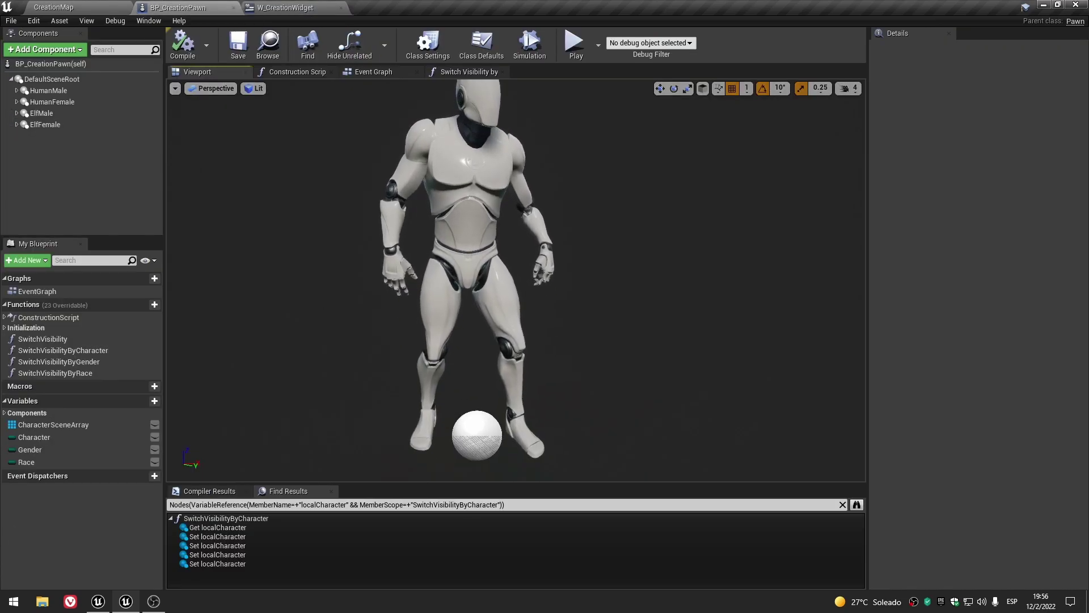
click(93, 5)
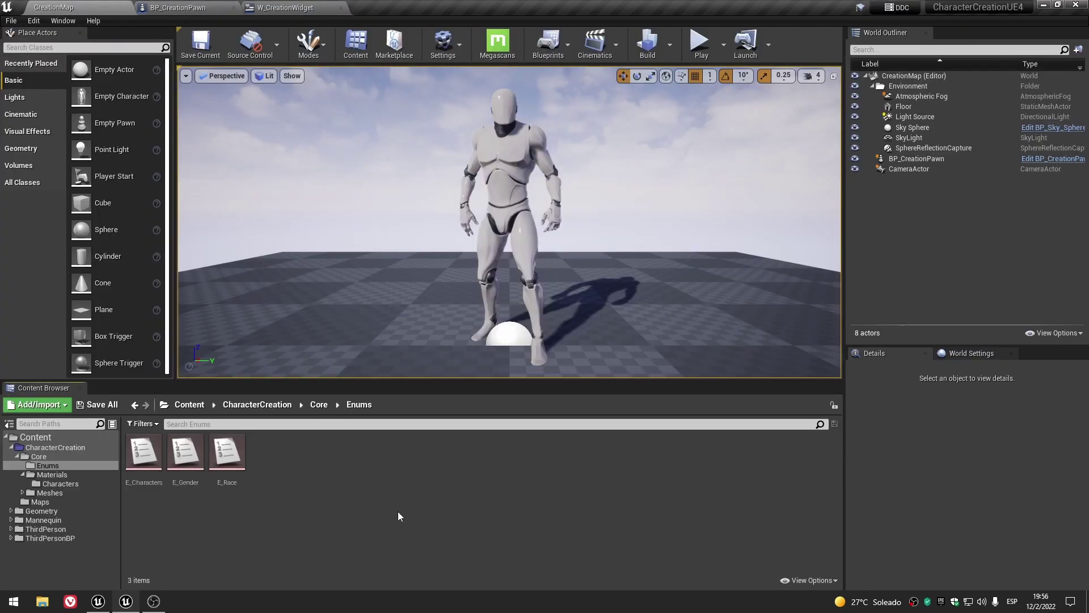